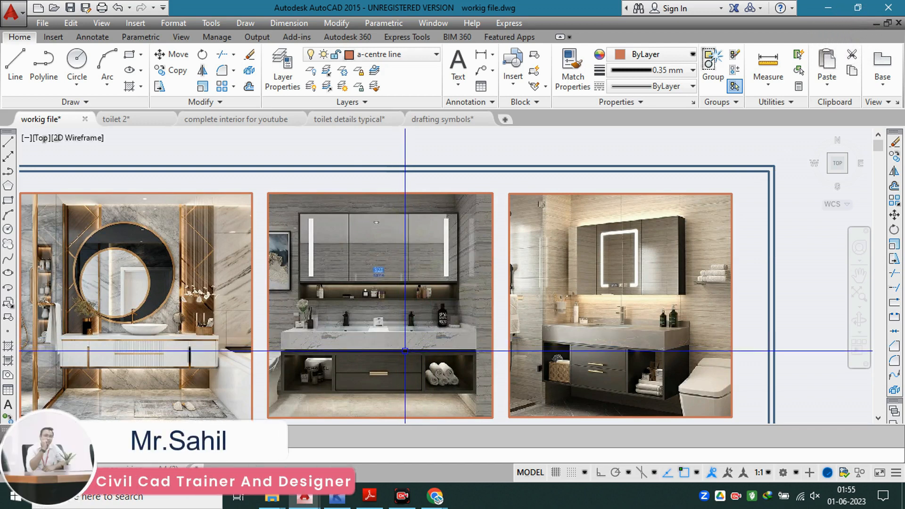
Step: Examine the three bathroom vanity reference photos, focusing on the round-mirror vanity with its white counter and vessel basin
middle_click_drag(304, 330, 360, 322)
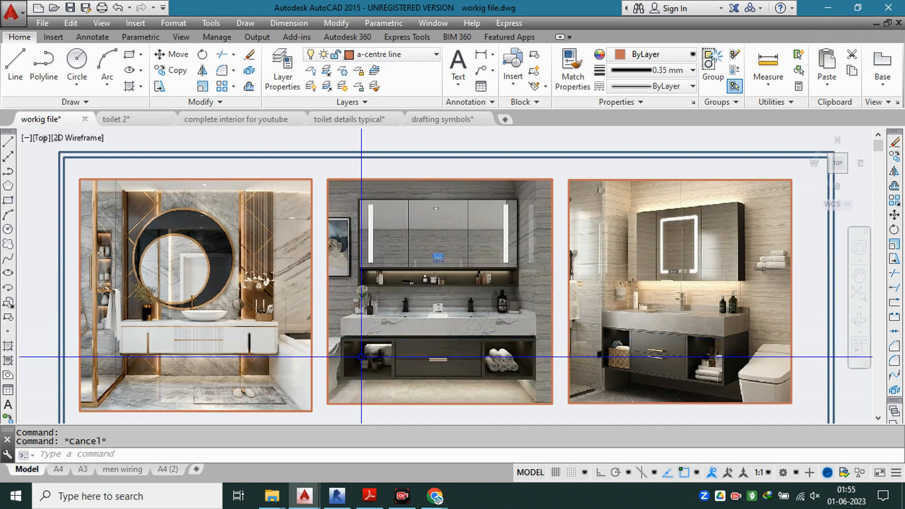
middle_click_drag(325, 361, 407, 354)
scroll(289, 336, "up", 2)
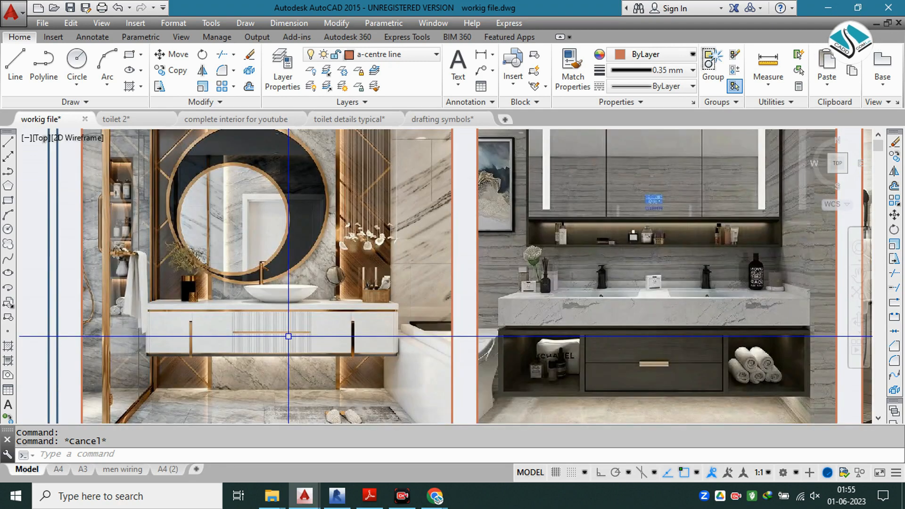
scroll(289, 336, "up", 2)
middle_click_drag(288, 336, 404, 370)
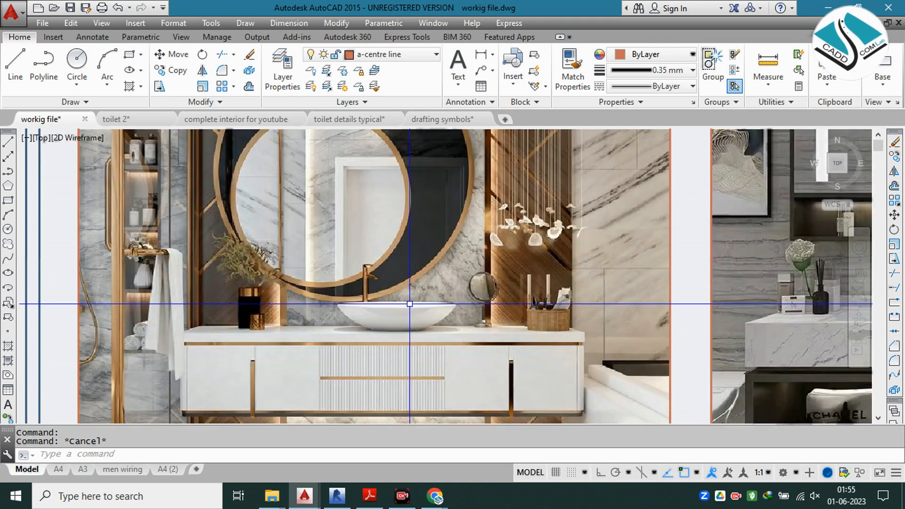
mouse_move(383, 291)
middle_mouse_down()
mouse_move(380, 269)
mouse_move(360, 289)
middle_mouse_up()
mouse_move(384, 342)
middle_mouse_down()
mouse_move(410, 382)
mouse_move(402, 382)
middle_mouse_up()
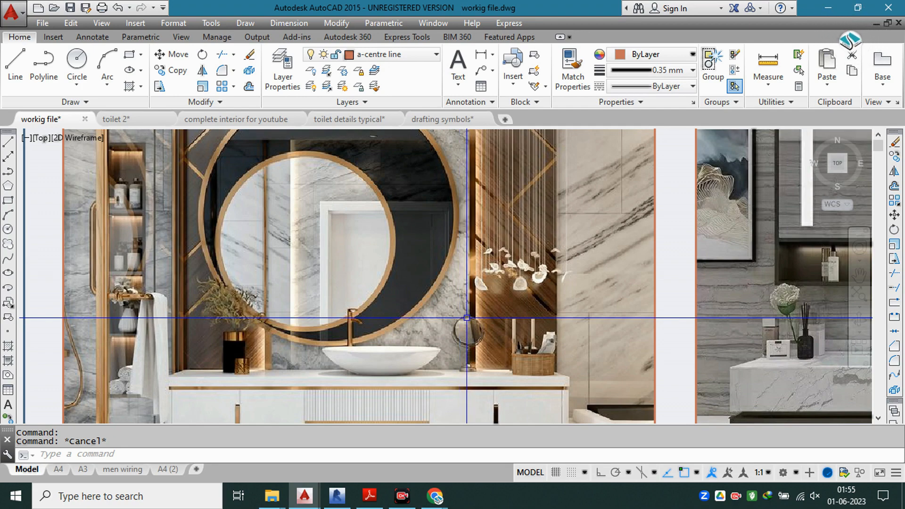
scroll(466, 302, "down", 2)
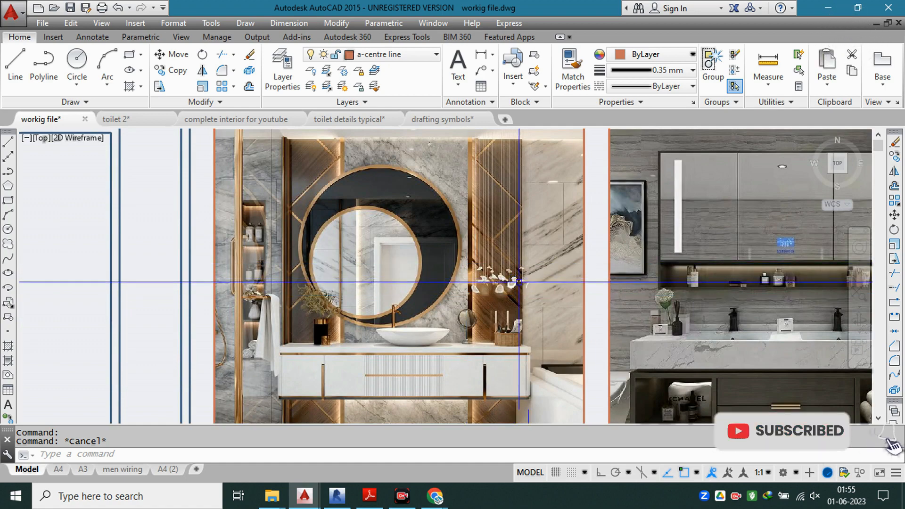
scroll(490, 293, "down", 3)
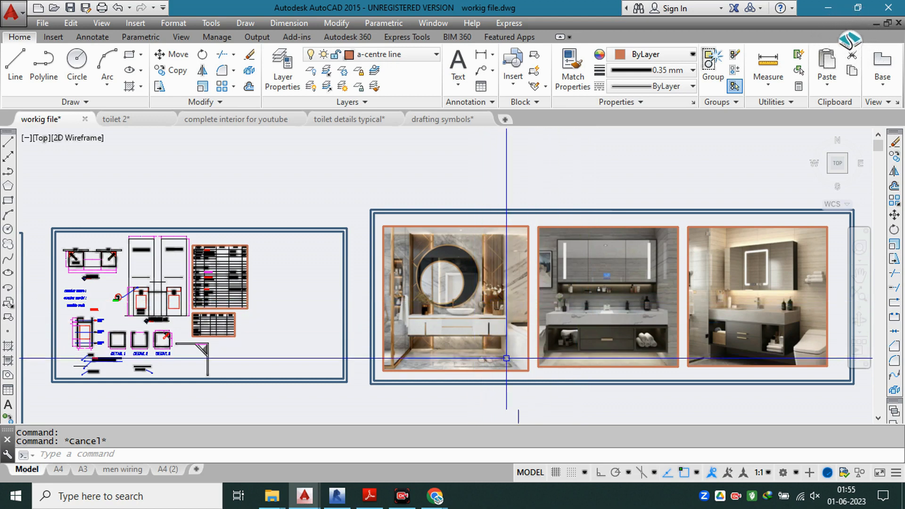
middle_click_drag(554, 319, 473, 319)
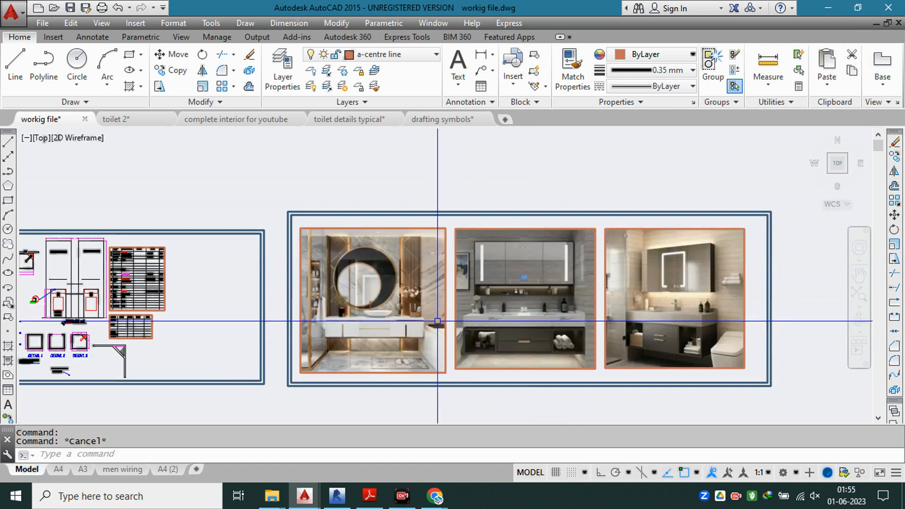
Step: Examine the front elevation on the Vanity Detail sheet, reading its tile, groove and circular mirror notes
middle_click_drag(202, 324, 443, 324)
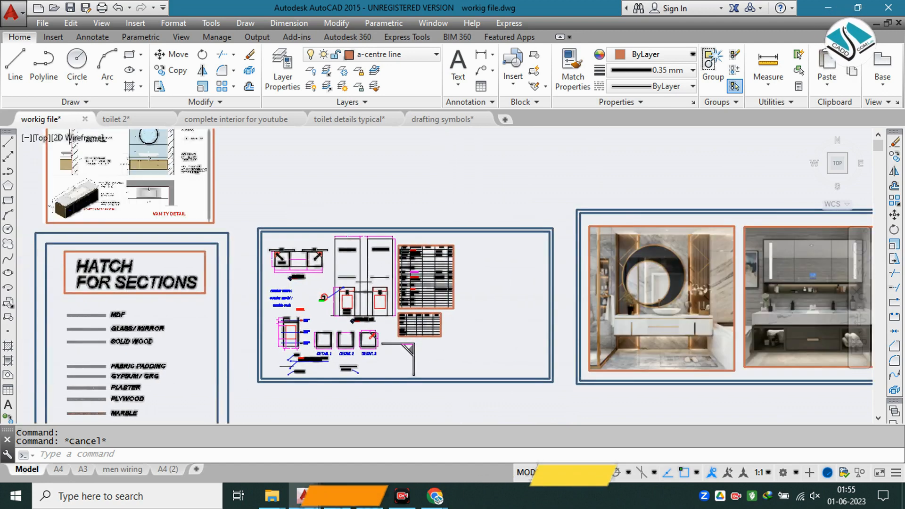
middle_click_drag(313, 266, 558, 375)
scroll(398, 267, "up", 4)
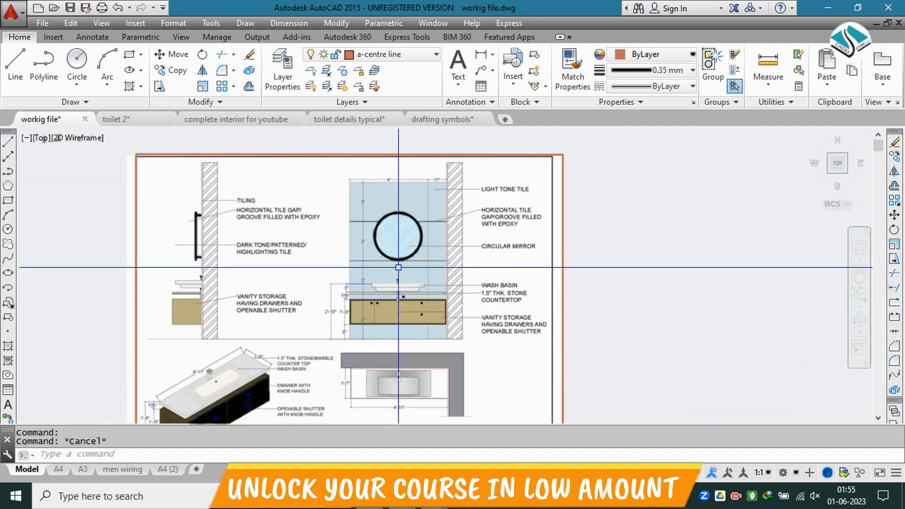
scroll(495, 188, "up", 3)
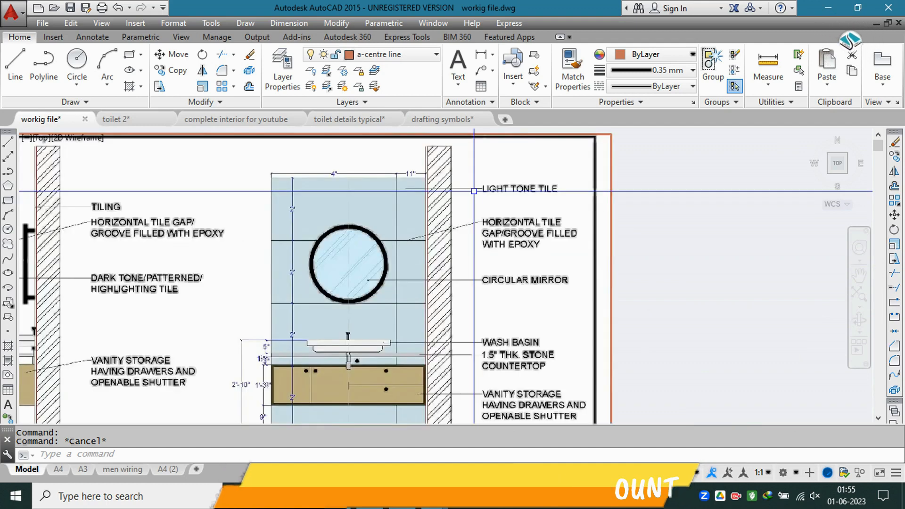
scroll(495, 186, "up", 2)
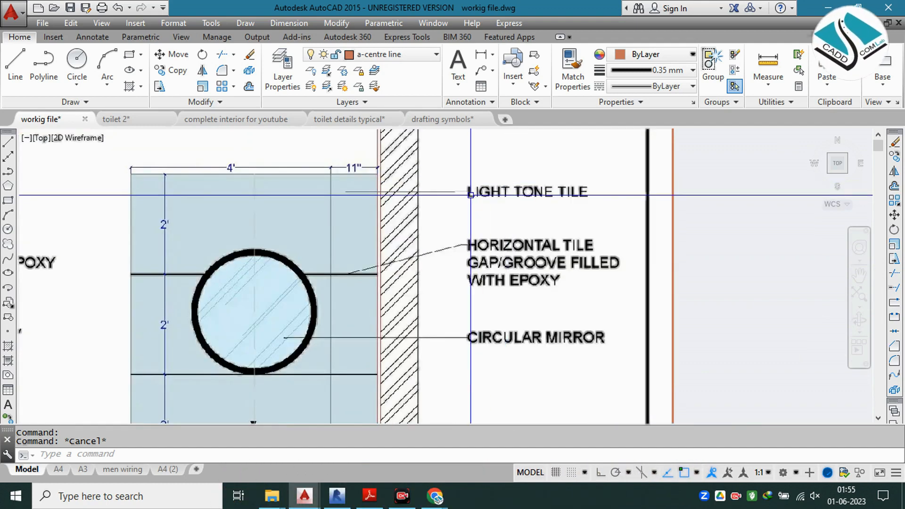
scroll(482, 160, "up", 2)
scroll(471, 208, "down", 4)
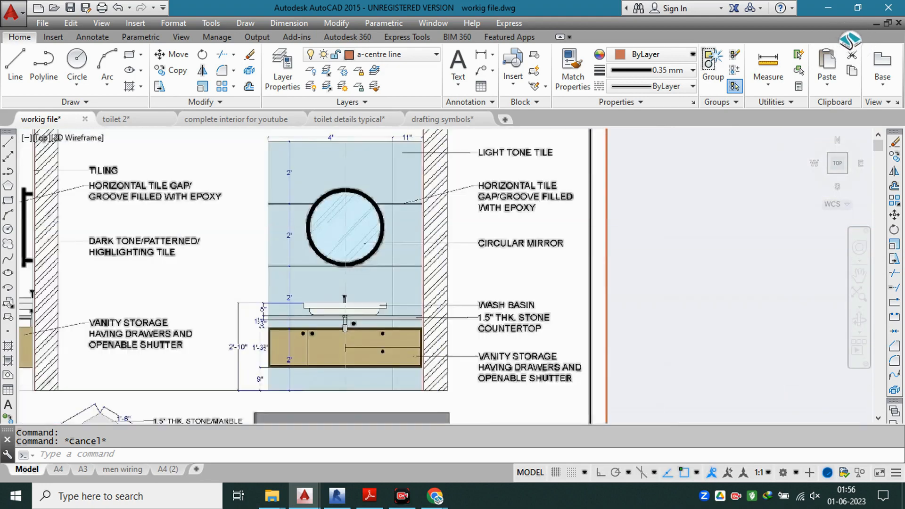
scroll(436, 224, "down", 2)
Step: Study the side section, isometric working detail and plan on the Vanity Detail sheet, comparing them with the front elevation
middle_click_drag(287, 257, 387, 240)
scroll(325, 219, "up", 2)
scroll(331, 218, "down", 2)
middle_click_drag(358, 292, 361, 225)
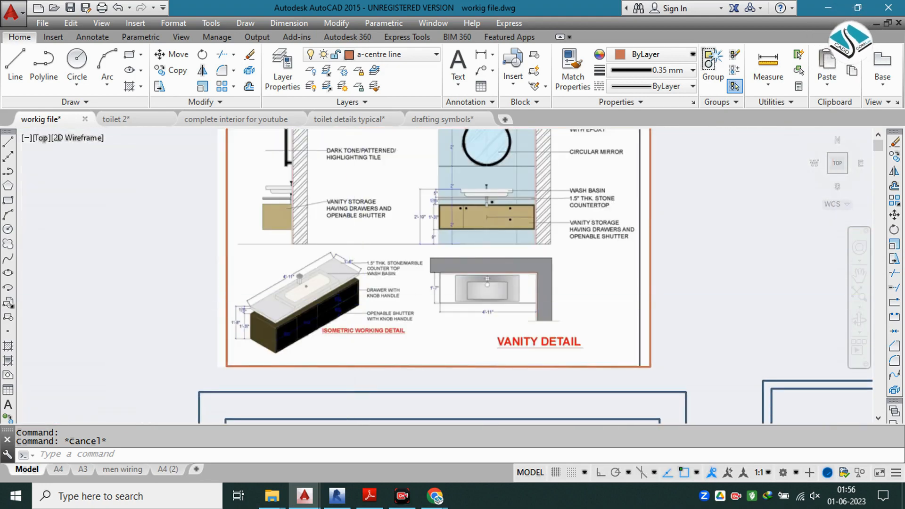
scroll(348, 304, "up", 2)
scroll(350, 304, "down", 1)
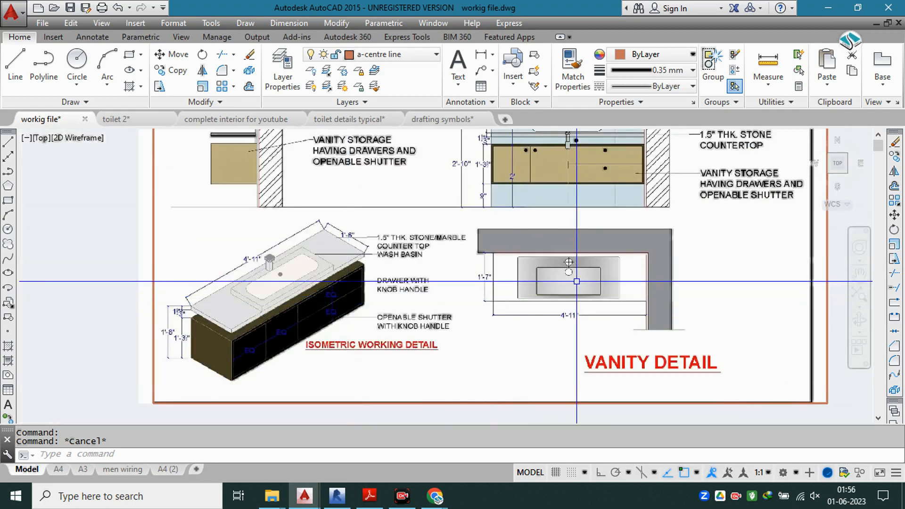
middle_click_drag(369, 212, 362, 390)
middle_click_drag(354, 241, 373, 300)
middle_click_drag(539, 270, 348, 229)
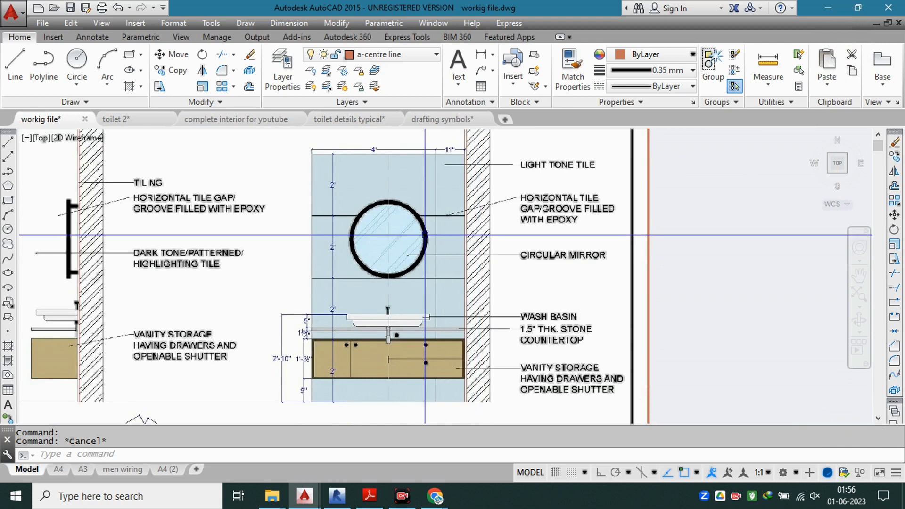
Step: Review the counter working drawing's top view and read the standard items table for models, sizes, types and quantities
scroll(421, 238, "down", 6)
mouse_move(443, 307)
middle_mouse_down()
mouse_move(387, 160)
mouse_move(188, 137)
middle_mouse_up()
scroll(286, 211, "up", 4)
scroll(368, 208, "up", 3)
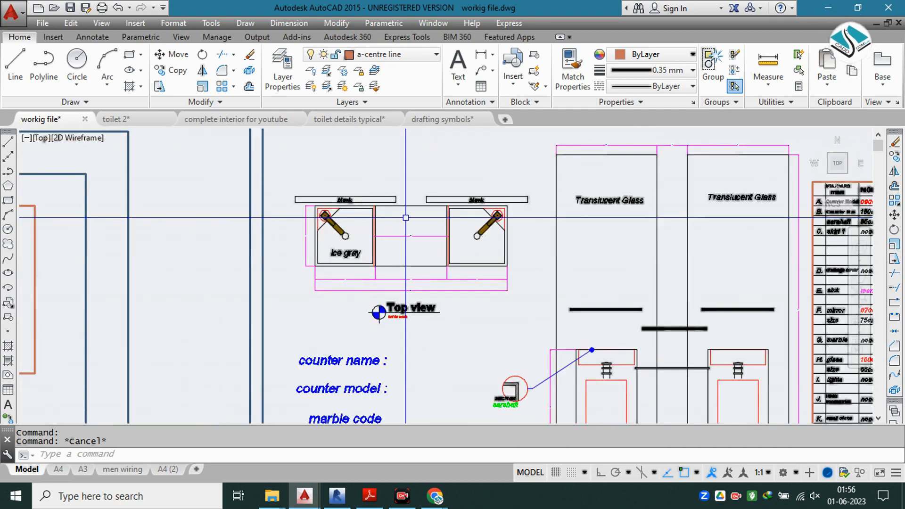
scroll(404, 216, "down", 3)
mouse_move(482, 224)
middle_mouse_down()
mouse_move(448, 170)
mouse_move(283, 137)
mouse_move(236, 147)
middle_mouse_up()
scroll(425, 170, "up", 5)
scroll(430, 179, "up", 3)
scroll(432, 179, "down", 3)
scroll(433, 181, "up", 2)
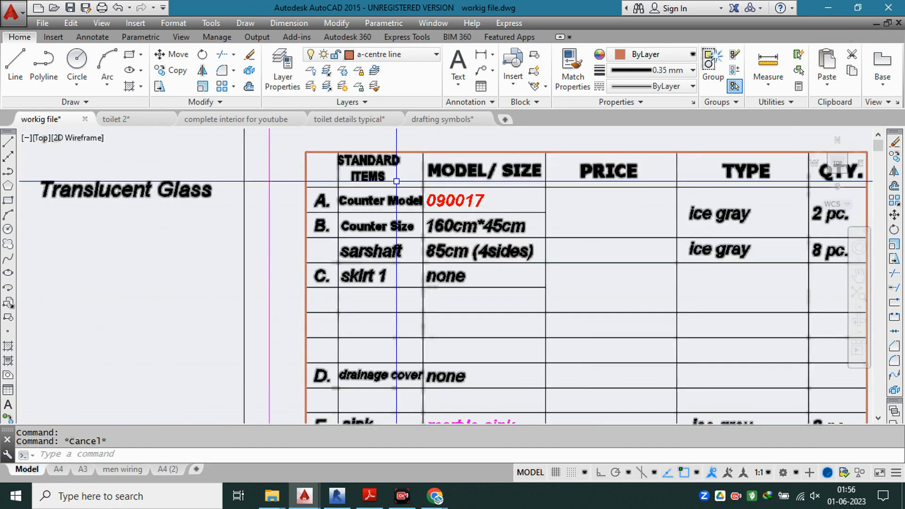
scroll(378, 208, "up", 2)
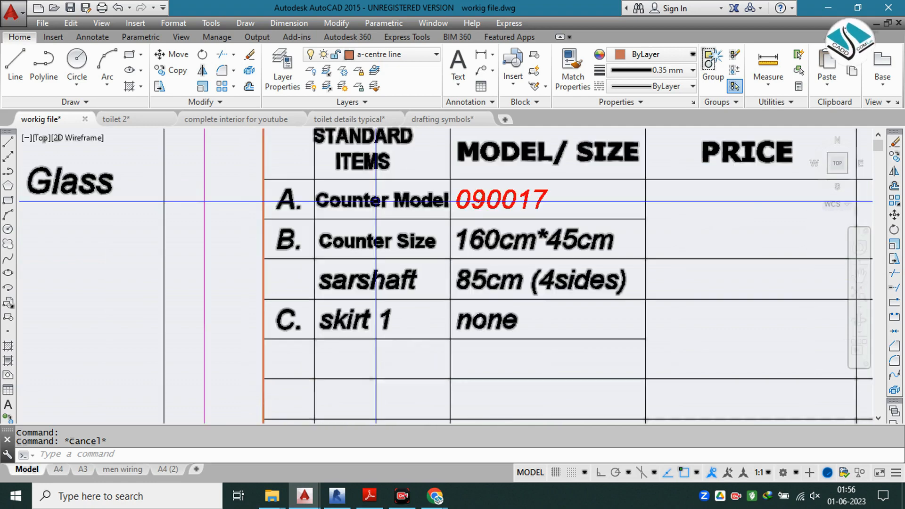
middle_click_drag(404, 239, 395, 190)
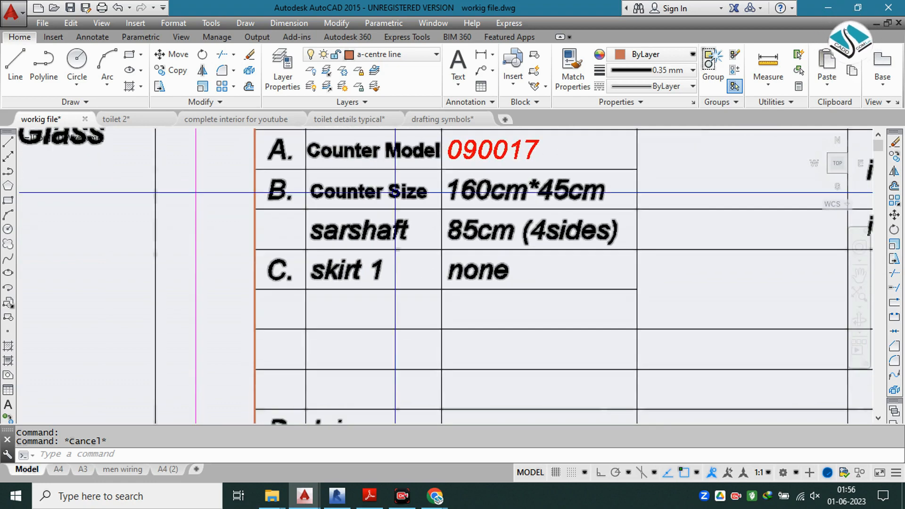
mouse_move(391, 245)
middle_mouse_down()
mouse_move(386, 192)
mouse_move(387, 204)
middle_mouse_up()
middle_click_drag(395, 269, 381, 158)
scroll(386, 193, "down", 2)
middle_click_drag(392, 295, 376, 152)
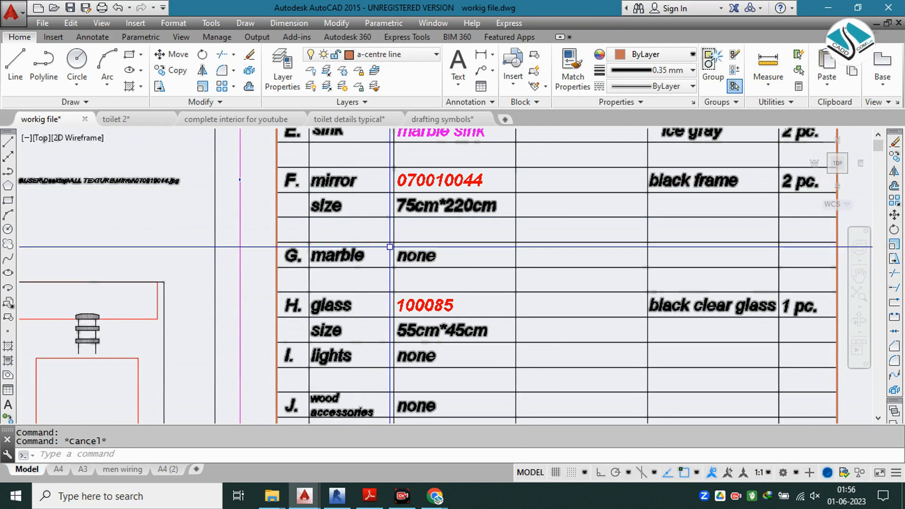
scroll(444, 244, "down", 2)
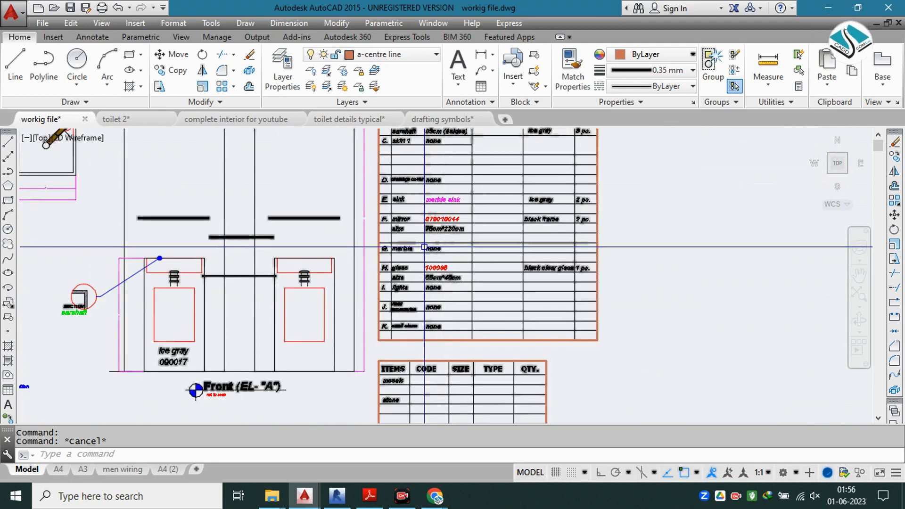
Step: Return to the round-mirror vanity photo and inspect its counter, basin and drawer fronts
scroll(412, 247, "down", 5)
middle_click_drag(570, 255, 319, 257)
scroll(427, 265, "up", 5)
middle_click_drag(382, 264, 444, 260)
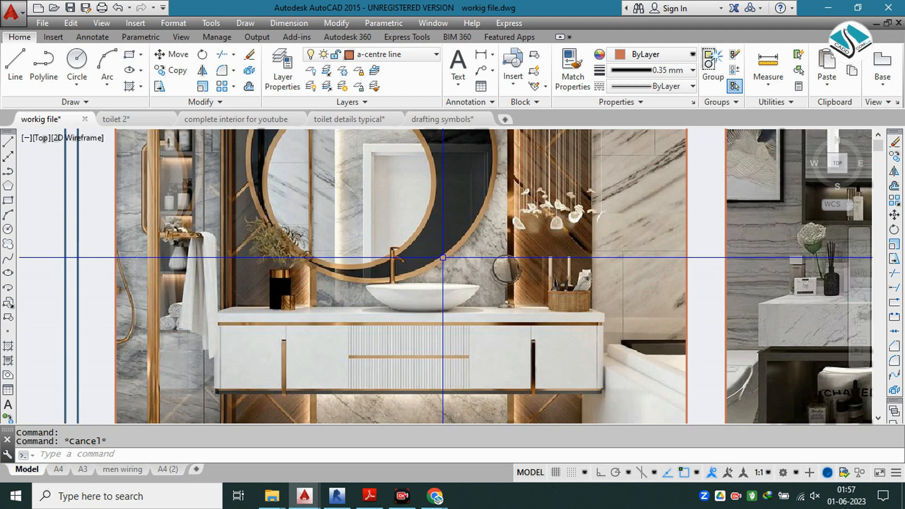
Step: Switch to the toilet details typical drawing and examine the wash basin, sanitary ware and tile notes in its sections
left_click(335, 120)
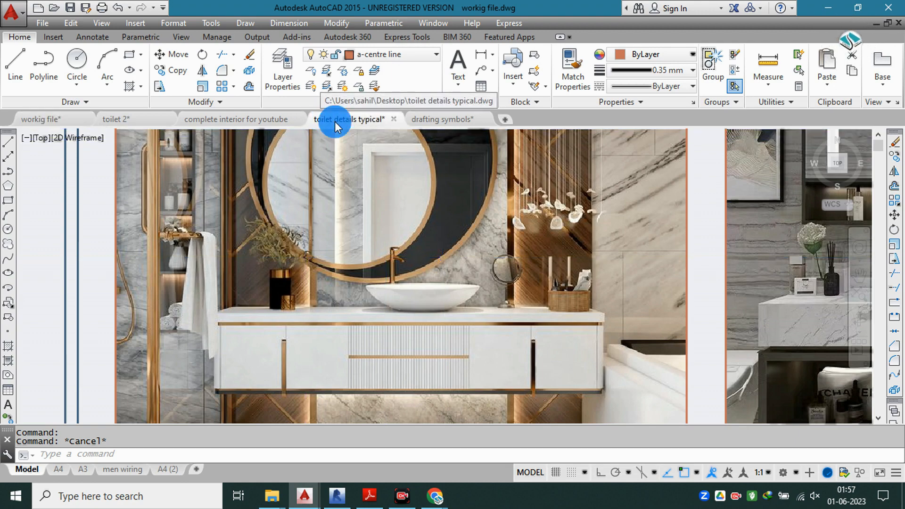
scroll(414, 301, "up", 4)
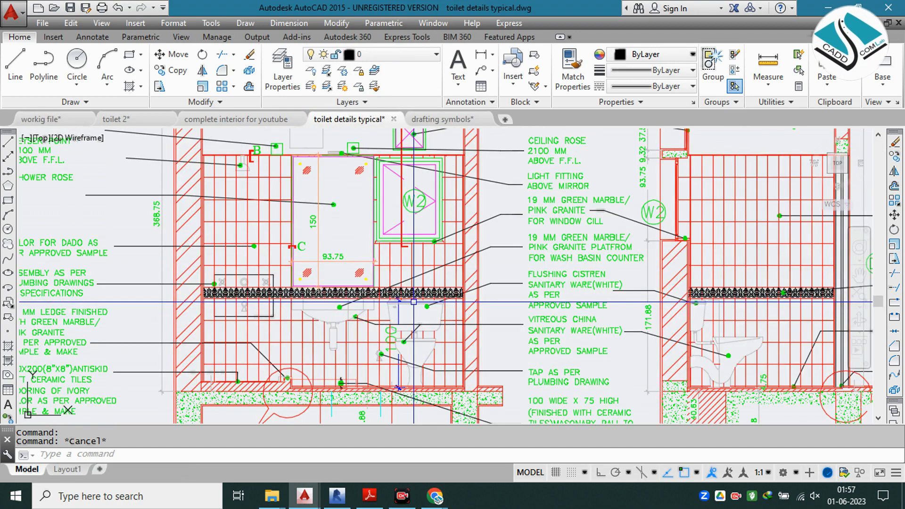
mouse_move(414, 302)
middle_mouse_down()
mouse_move(484, 260)
mouse_move(501, 304)
middle_mouse_up()
scroll(317, 175, "down", 2)
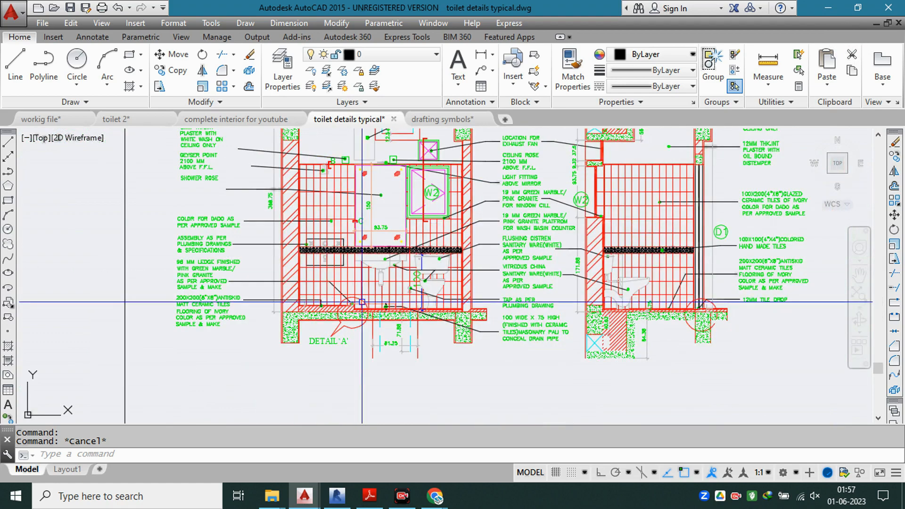
scroll(379, 263, "up", 4)
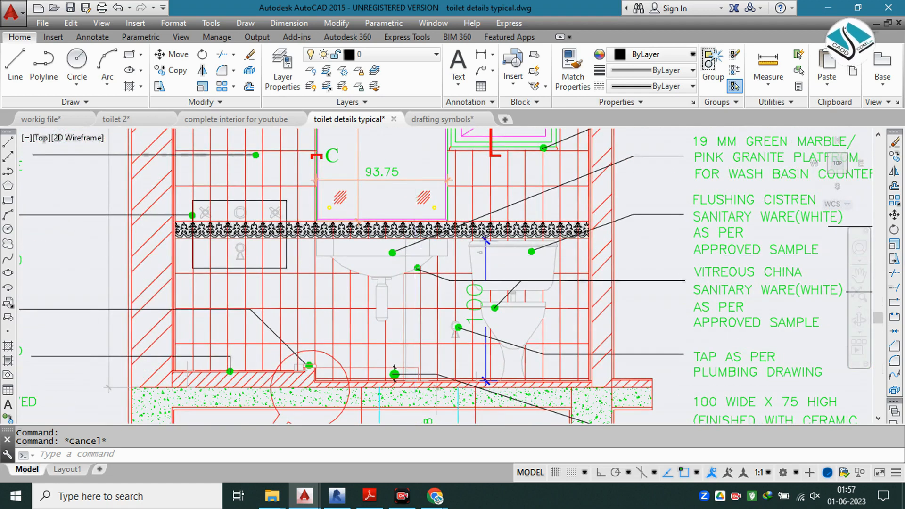
scroll(415, 256, "down", 2)
middle_click_drag(487, 255, 154, 264)
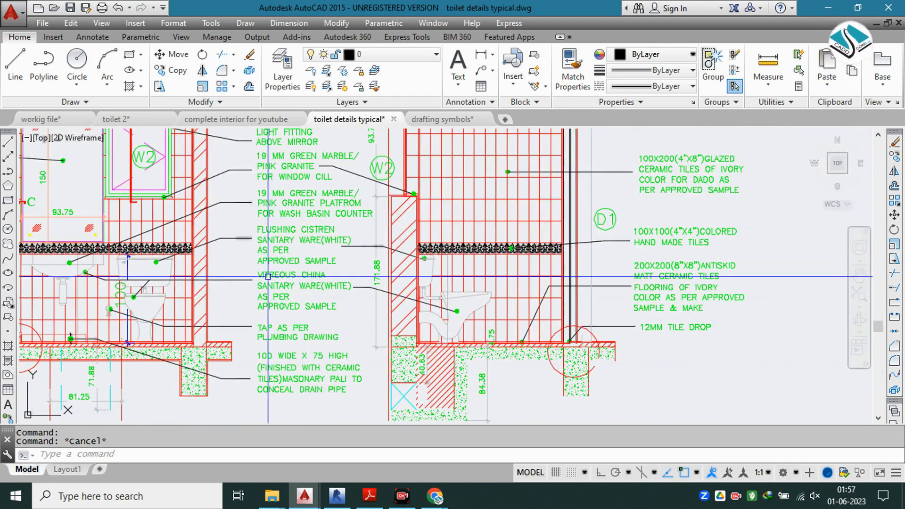
middle_click_drag(235, 277, 551, 273)
scroll(304, 301, "up", 2)
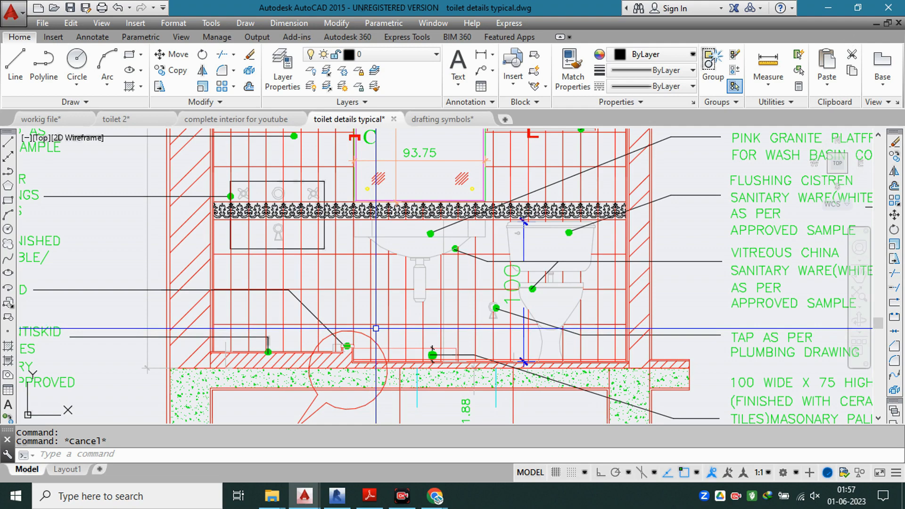
scroll(422, 310, "down", 2)
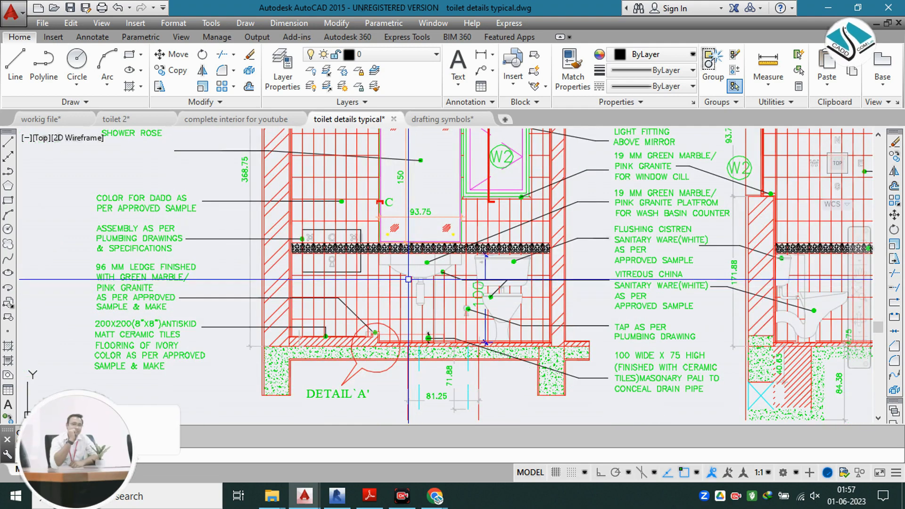
Step: Switch back to the workig file drawing and examine the double-basin vanity photo's marble counter, drawers and open shelves
left_click(70, 118)
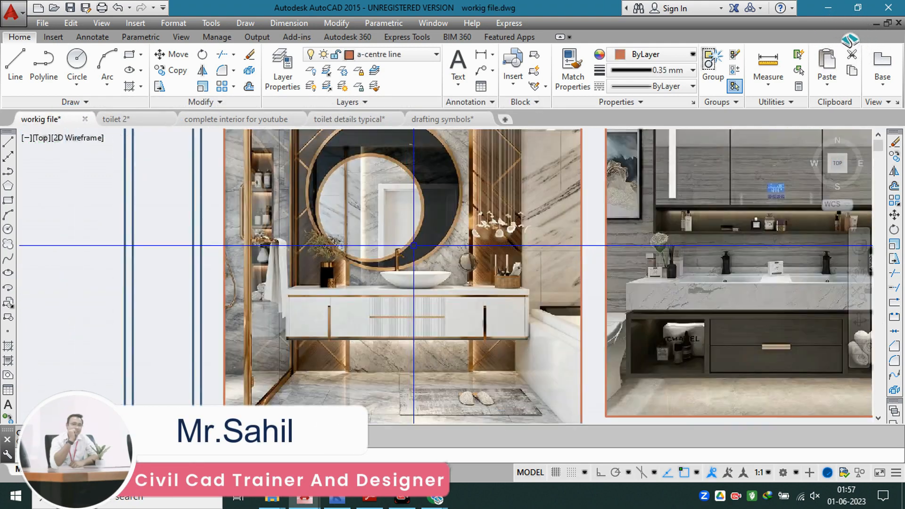
scroll(414, 246, "down", 2)
middle_click_drag(496, 244, 303, 268)
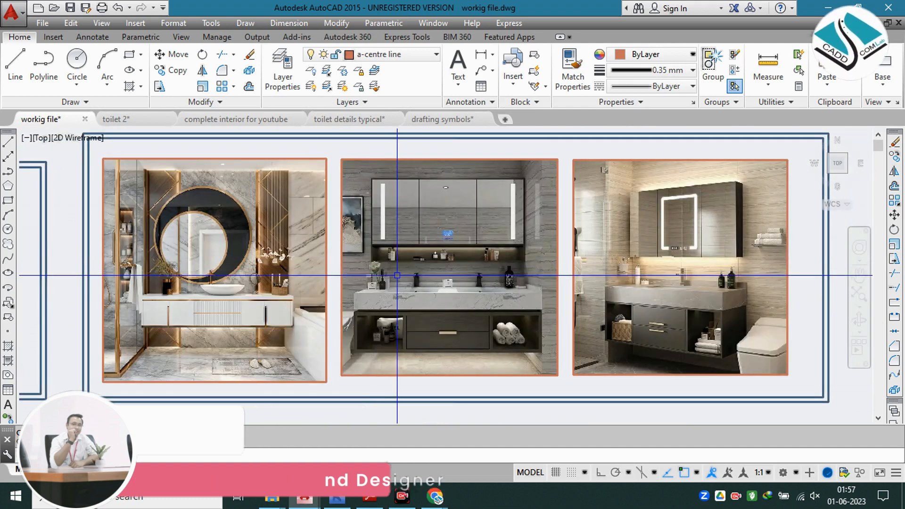
scroll(396, 274, "up", 5)
scroll(514, 273, "down", 3)
middle_click_drag(473, 275, 371, 245)
scroll(447, 283, "up", 2)
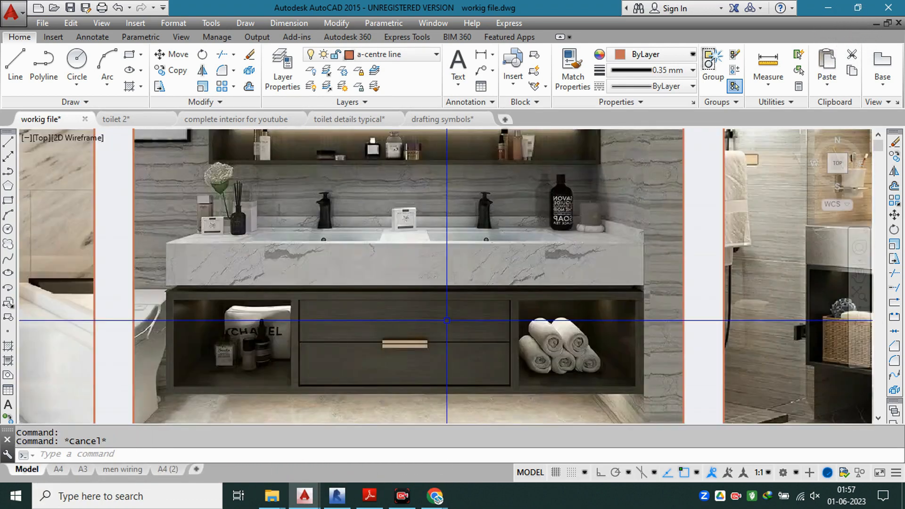
scroll(334, 286, "up", 2)
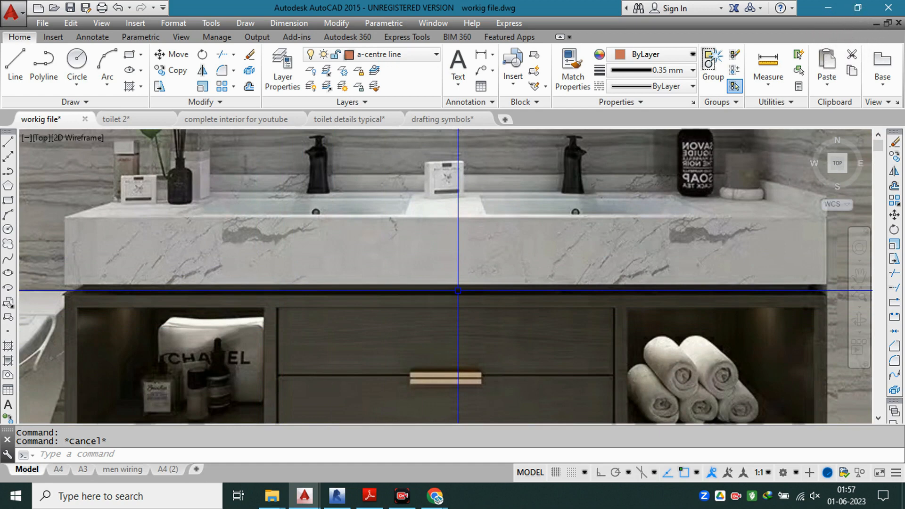
scroll(448, 265, "down", 6)
key("Escape")
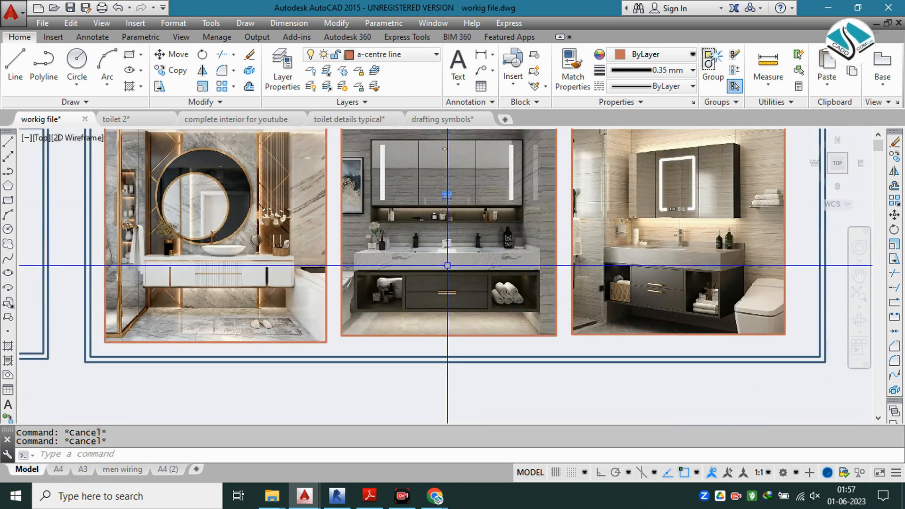
middle_click_drag(447, 266, 463, 296)
mouse_move(311, 282)
middle_mouse_down()
mouse_move(347, 301)
mouse_move(403, 300)
middle_mouse_up()
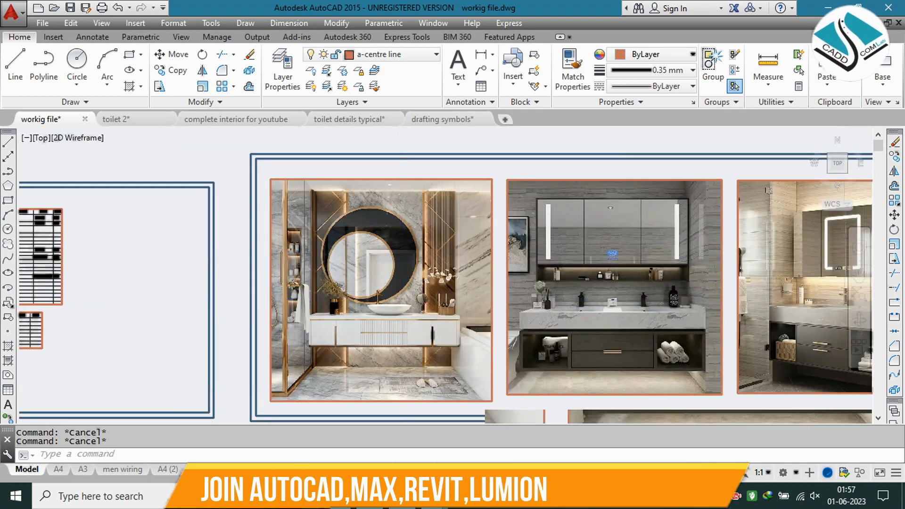
Step: Examine the round-mirror vanity photo's mirror, basin and counter, and compare it with the other two vanity reference photos
scroll(403, 297, "up", 2)
scroll(374, 279, "up", 2)
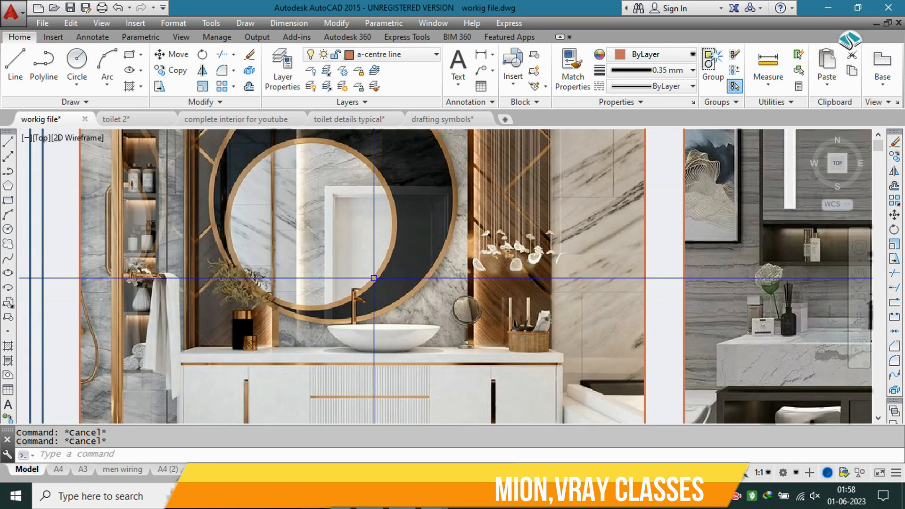
scroll(373, 279, "down", 5)
scroll(415, 278, "down", 2)
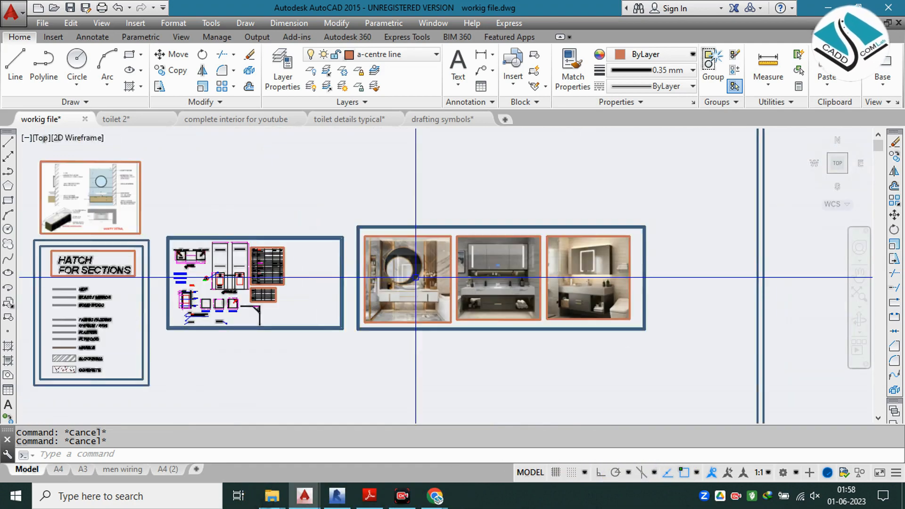
middle_click_drag(560, 278, 503, 280)
scroll(507, 277, "up", 4)
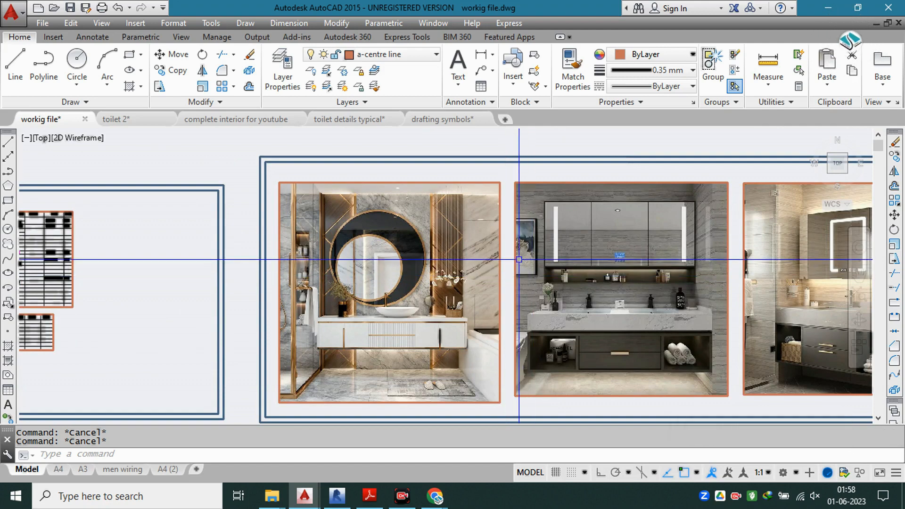
scroll(519, 246, "down", 2)
middle_click_drag(442, 254, 345, 240)
scroll(419, 242, "up", 2)
middle_click_drag(420, 242, 396, 236)
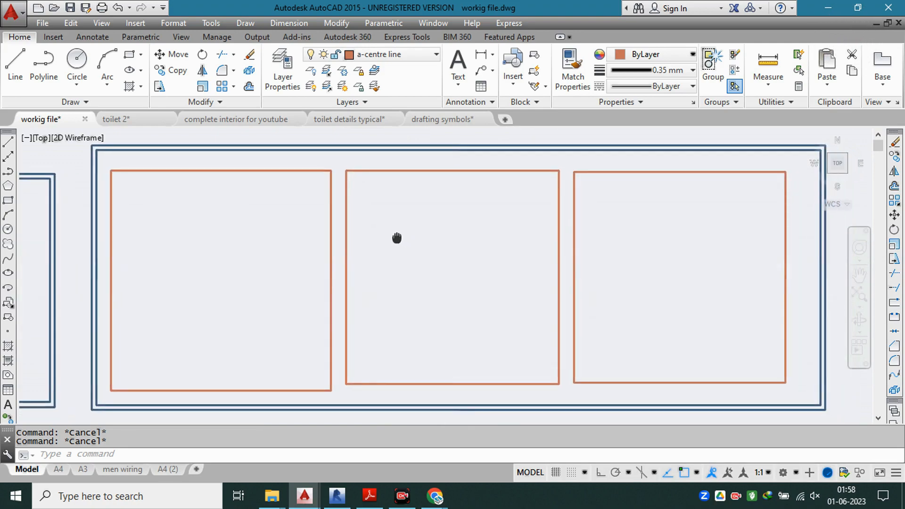
Step: Switch to Revit to view the Level 1 floor plan, and return to the vanity photos in AutoCAD
left_click(337, 496)
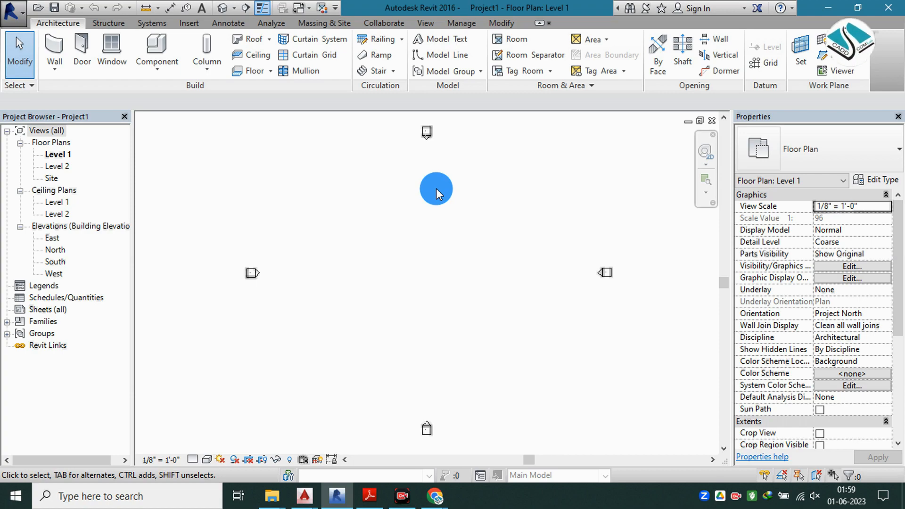
left_click(829, 8)
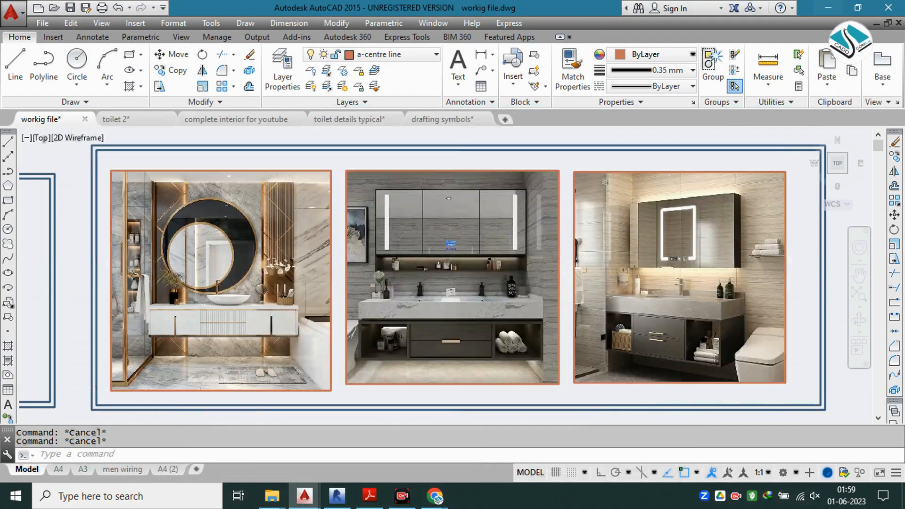
scroll(522, 221, "down", 4)
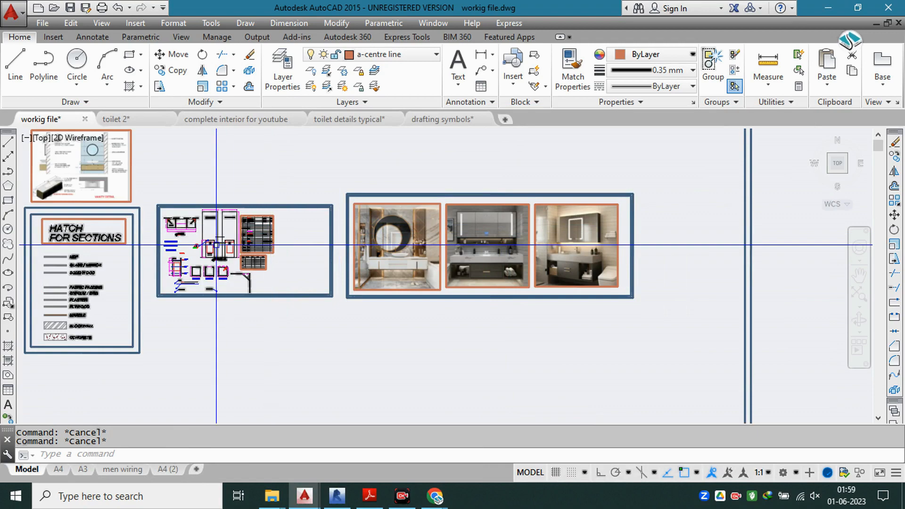
scroll(213, 244, "up", 4)
mouse_move(535, 238)
middle_mouse_down()
mouse_move(242, 268)
mouse_move(33, 260)
middle_mouse_up()
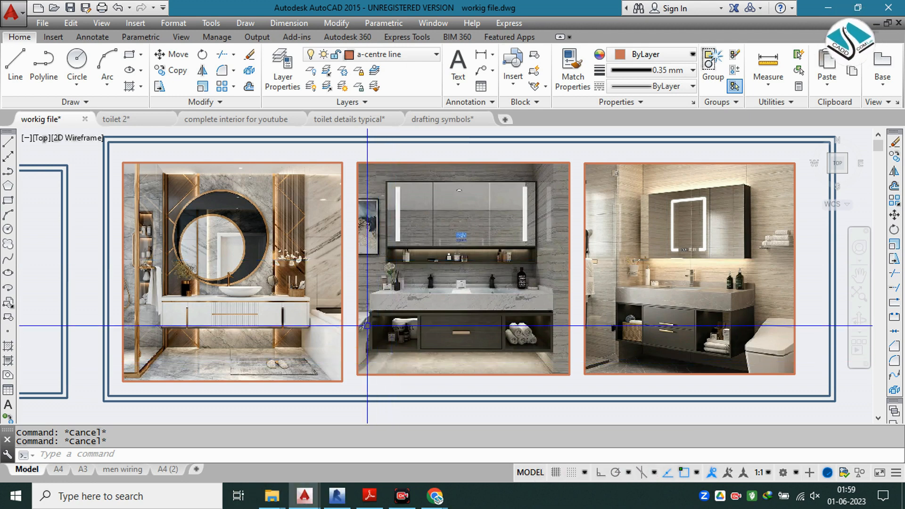
Step: Switch to Revit to look at its Door and Wall tools, and return to the three vanity photos in AutoCAD
left_click(339, 499)
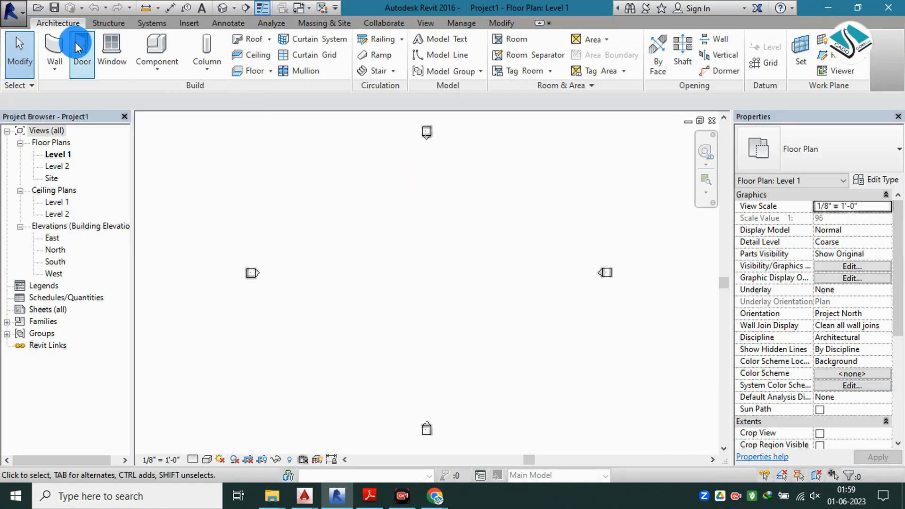
left_click(54, 48)
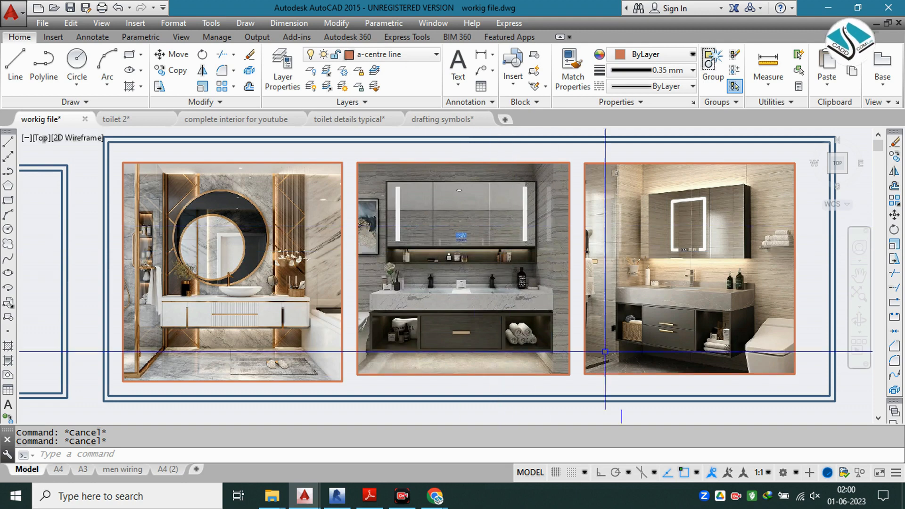
scroll(465, 224, "down", 4)
scroll(408, 197, "up", 6)
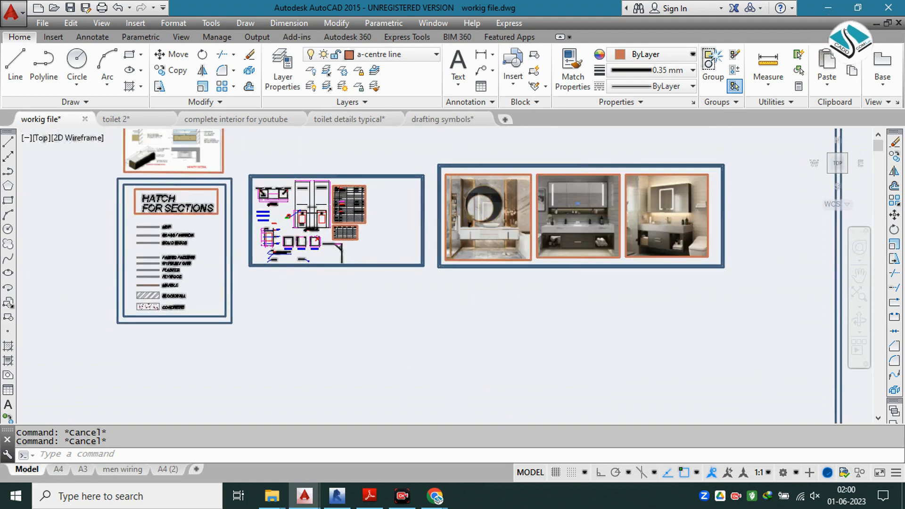
scroll(496, 203, "down", 2)
middle_click_drag(771, 226, 112, 229)
middle_click_drag(341, 235, 348, 253)
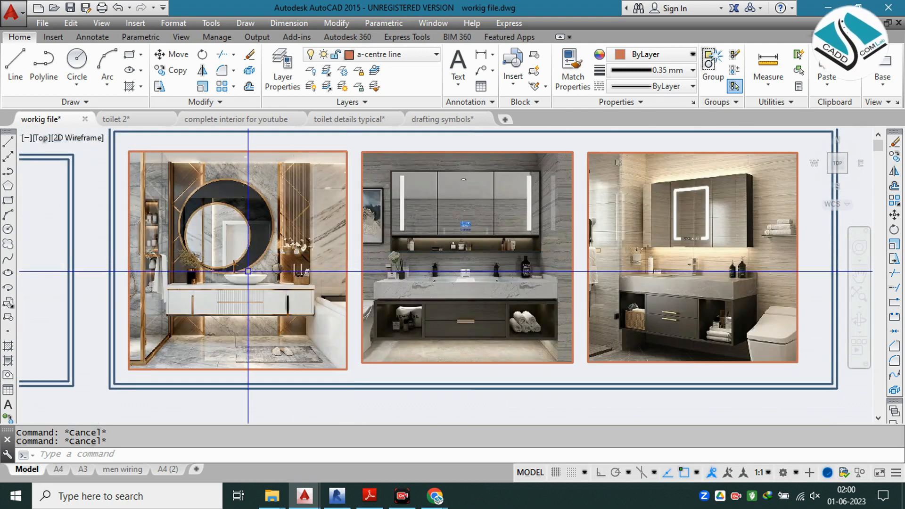
Step: Compare the counters, basins and drawer fronts in the round-mirror and double-basin vanity photos
scroll(244, 272, "up", 2)
middle_click_drag(300, 262, 345, 269)
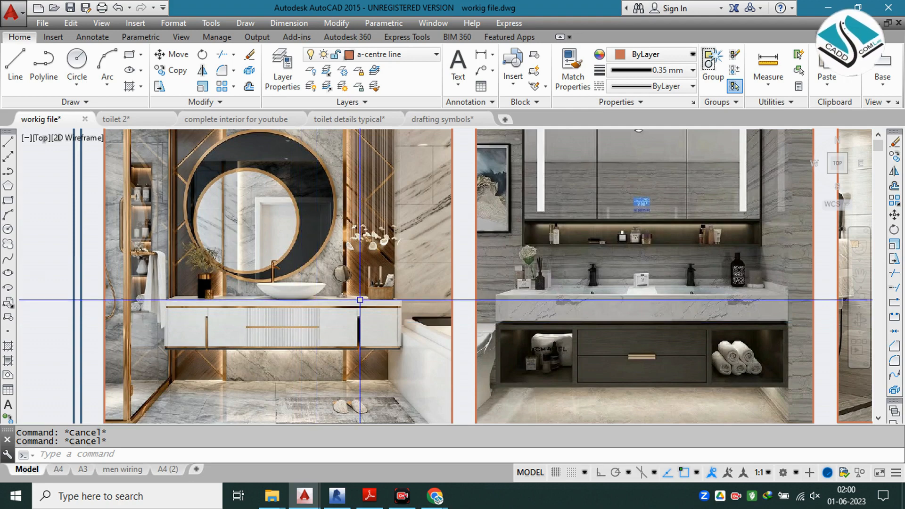
scroll(359, 299, "down", 1)
middle_click_drag(408, 266, 319, 263)
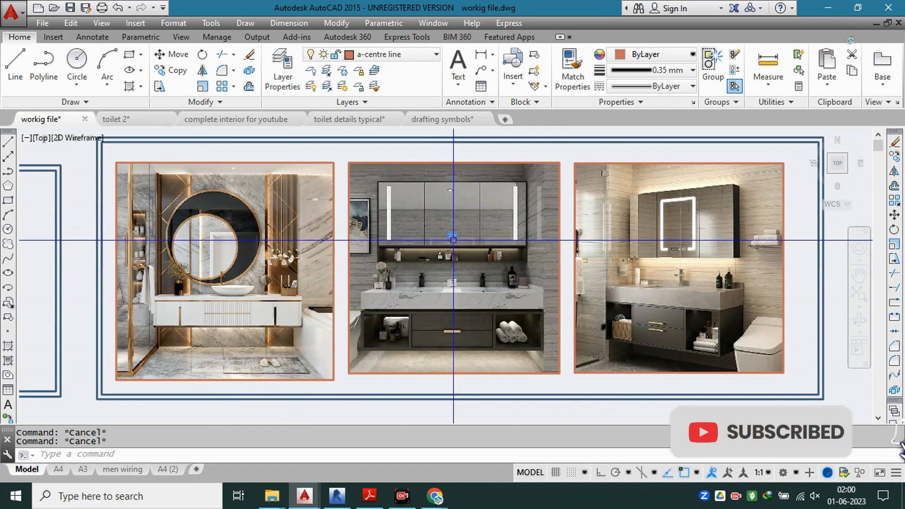
Step: Examine the counter working drawing's overall layout of views, details and tables, and return to the vanity photos
scroll(453, 244, "down", 3)
scroll(453, 242, "down", 2)
scroll(271, 243, "up", 5)
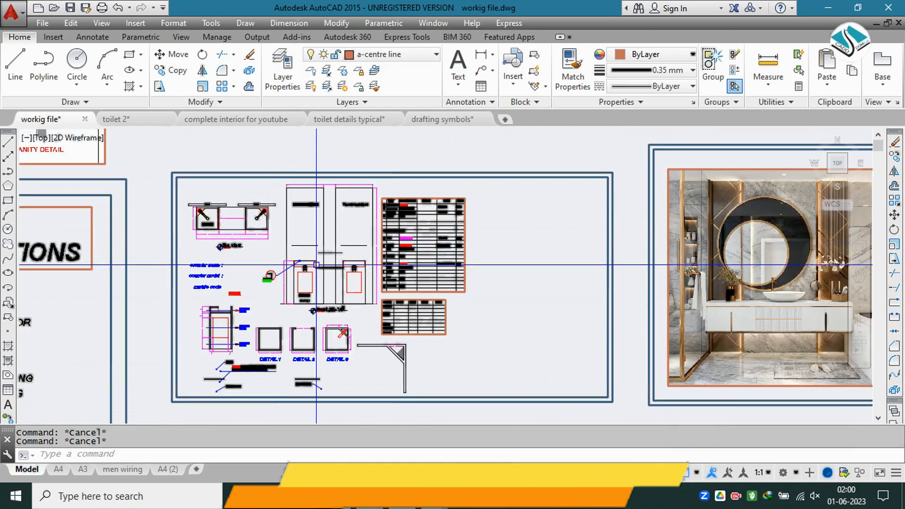
scroll(317, 265, "up", 2)
mouse_move(275, 256)
middle_mouse_down()
mouse_move(377, 256)
mouse_move(273, 244)
middle_mouse_up()
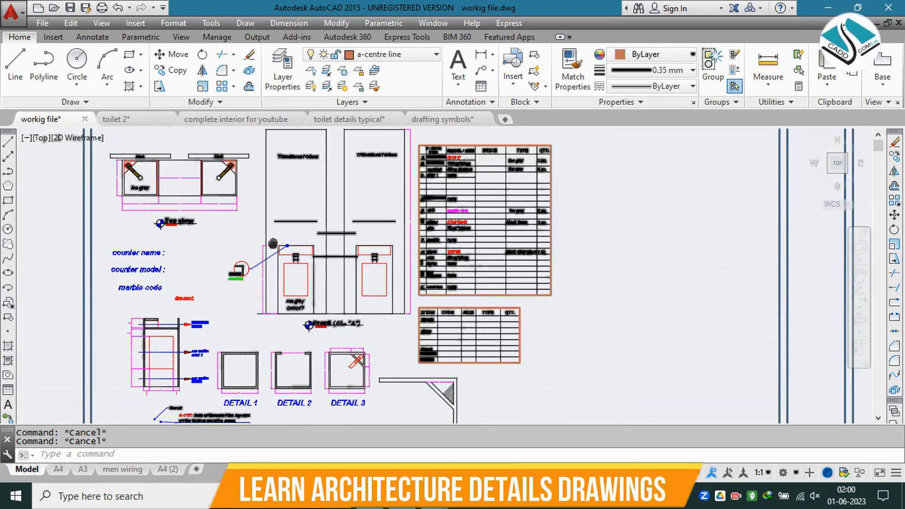
scroll(275, 245, "down", 2)
middle_click_drag(493, 271, 55, 283)
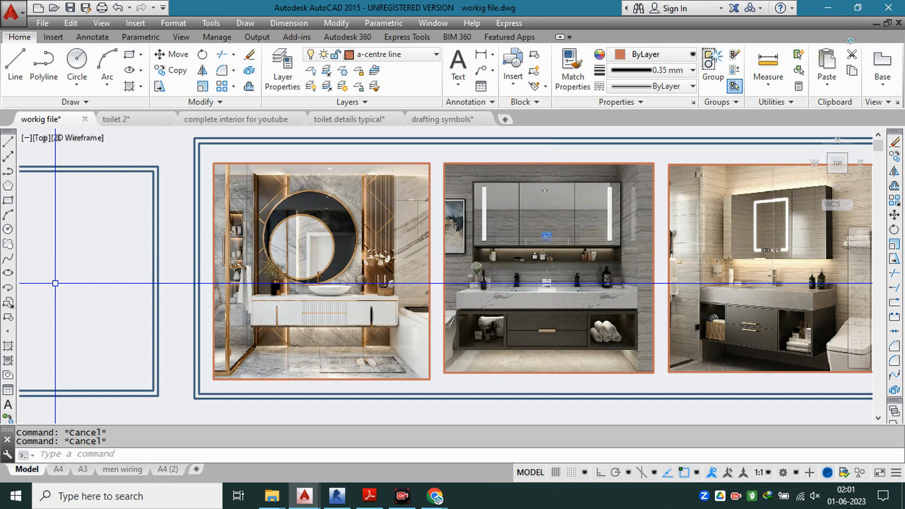
Step: Inspect the round-mirror photo's wall panelling, double mirror, vessel basin and drawer fronts
scroll(227, 234, "up", 8)
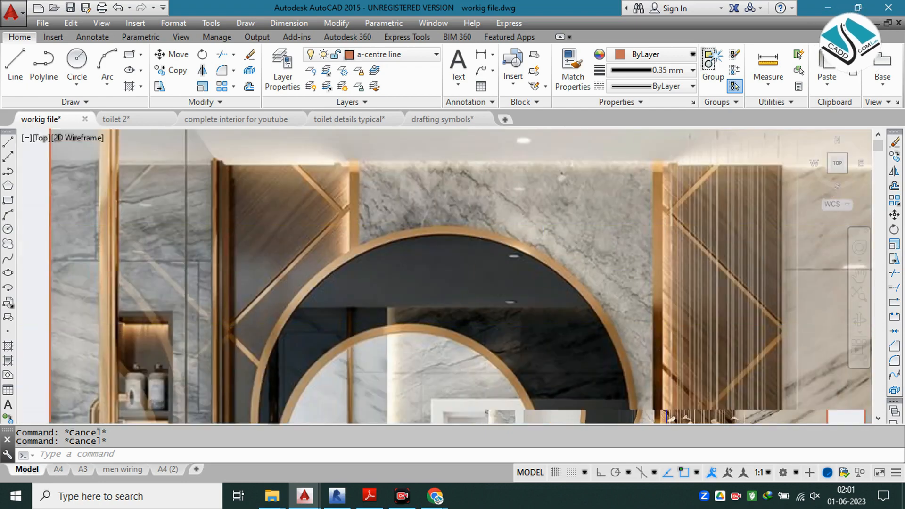
scroll(667, 335, "down", 2)
middle_click_drag(691, 333, 491, 301)
scroll(546, 257, "up", 4)
scroll(461, 175, "down", 4)
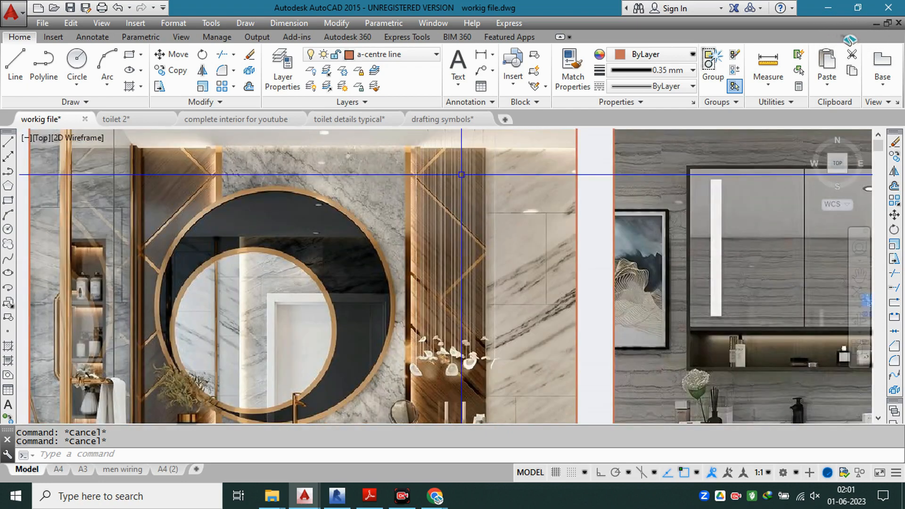
scroll(462, 175, "down", 3)
scroll(346, 325, "up", 8)
middle_click_drag(380, 323, 420, 321)
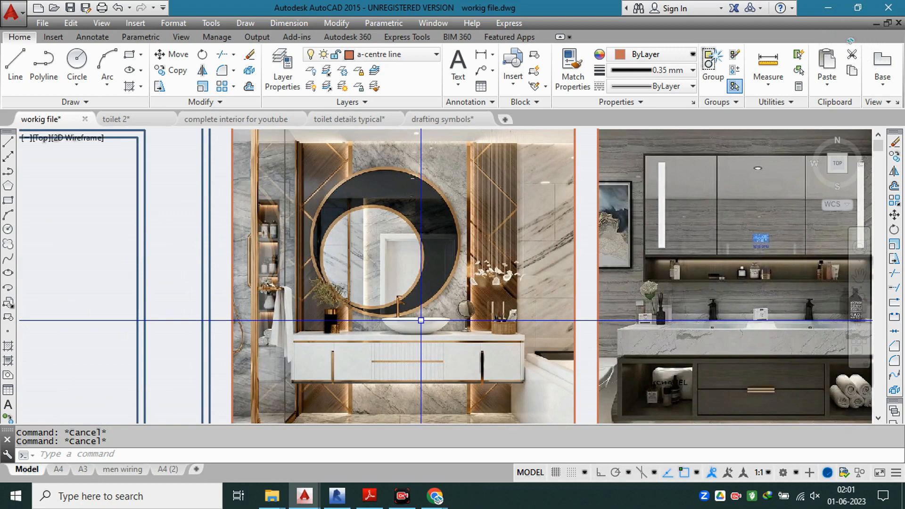
scroll(421, 320, "up", 2)
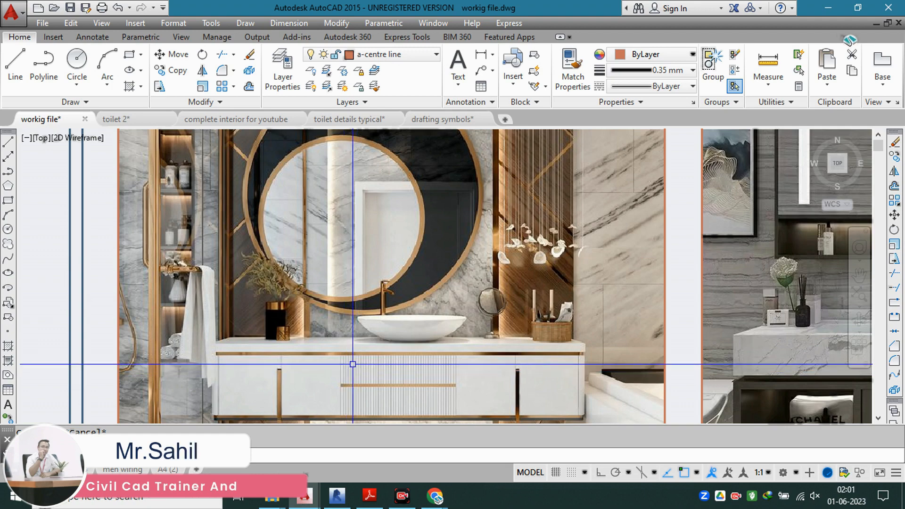
scroll(533, 283, "down", 2)
scroll(465, 290, "down", 4)
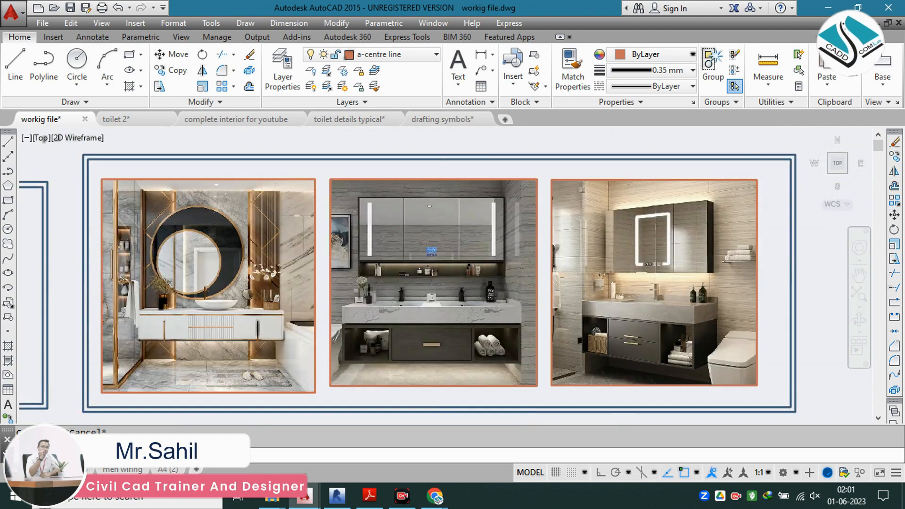
Step: Examine the counter working drawing's top view, side section with its section references, and Details 1 to 3
scroll(468, 293, "up", 4)
scroll(468, 292, "down", 6)
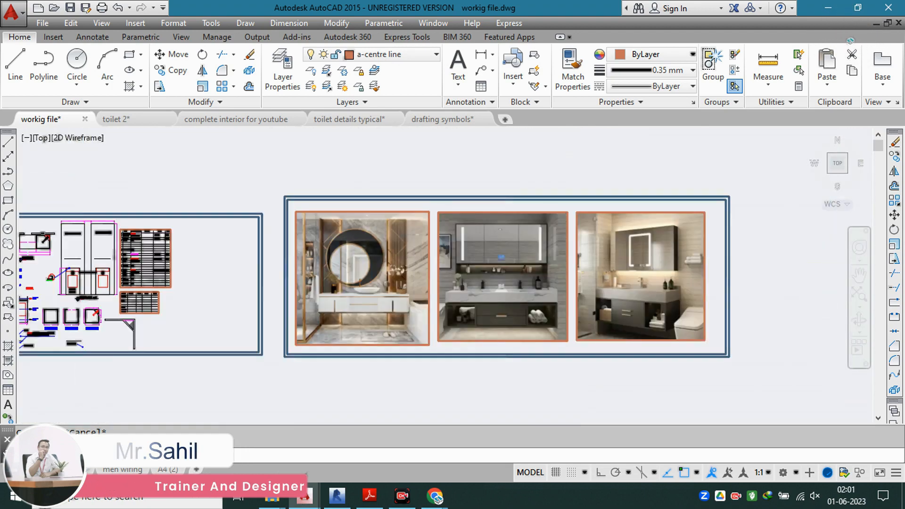
scroll(221, 257, "up", 8)
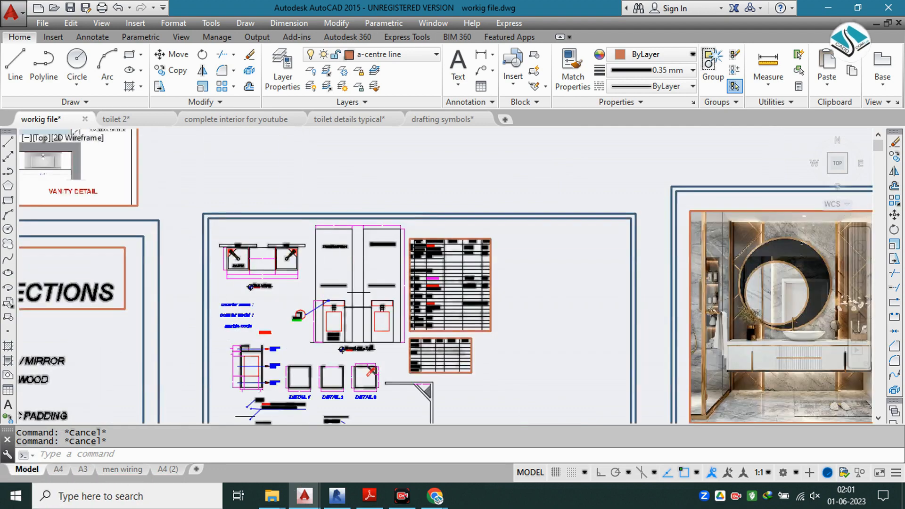
middle_click_drag(323, 244, 431, 223)
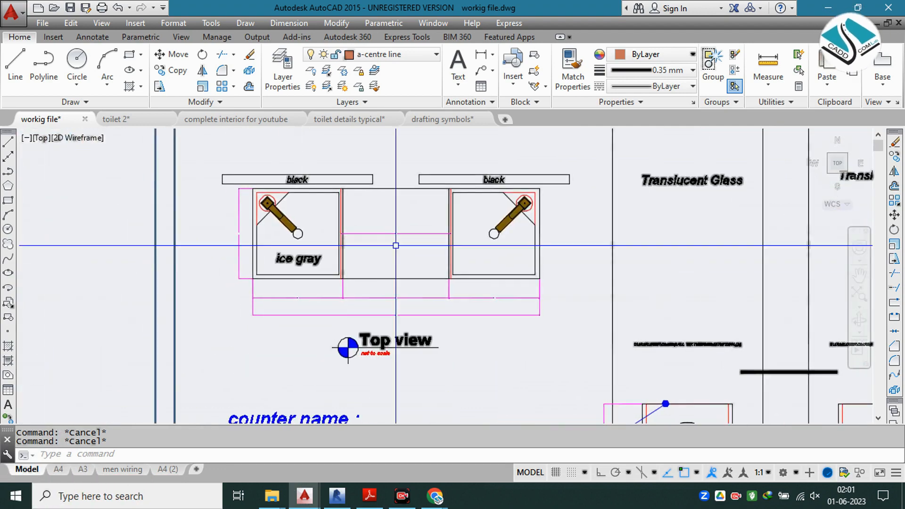
scroll(431, 223, "down", 4)
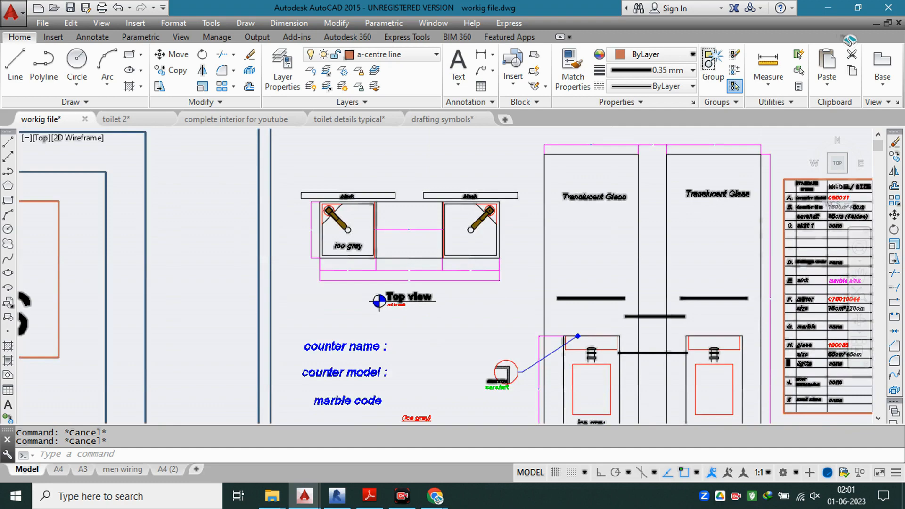
middle_click_drag(433, 275, 410, 210)
scroll(424, 382, "up", 4)
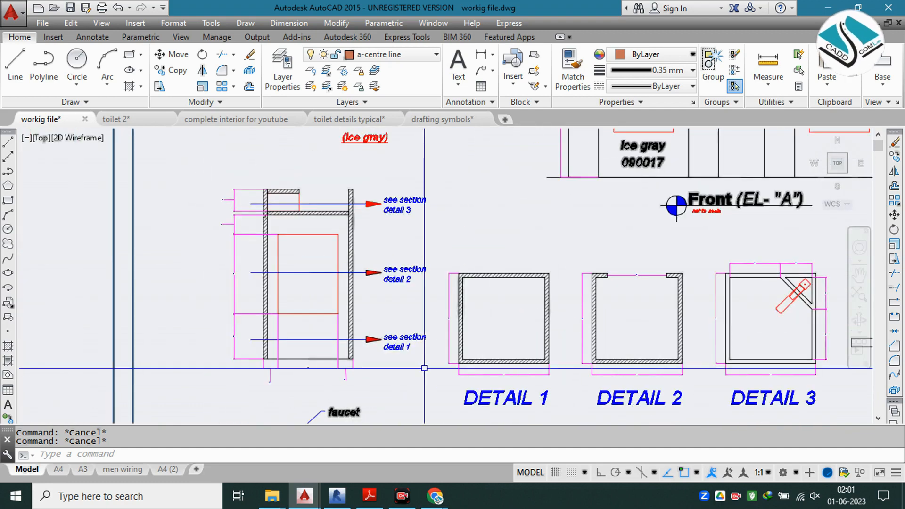
mouse_move(410, 321)
middle_mouse_down()
mouse_move(354, 245)
mouse_move(210, 271)
middle_mouse_up()
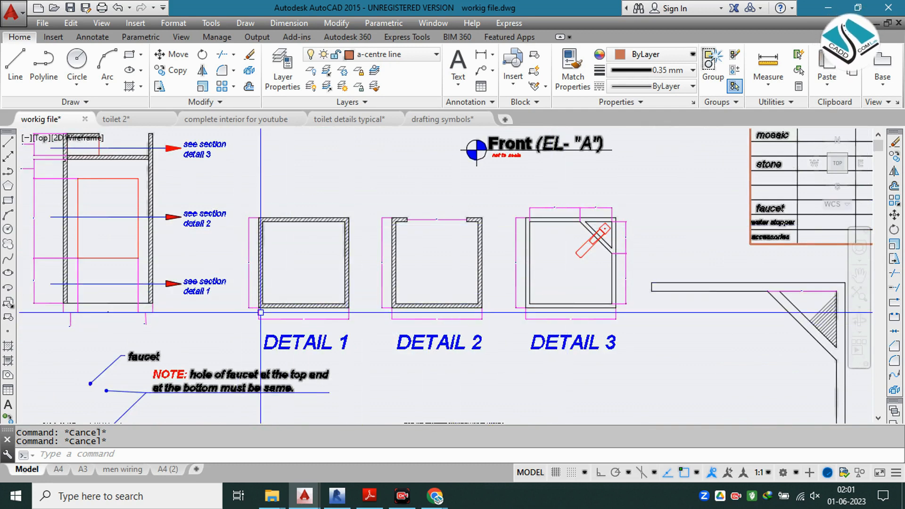
Step: Review the whole counter working drawing and read the standard items table's models, sizes, types and quantities
scroll(525, 264, "down", 2)
middle_click_drag(525, 264, 475, 327)
mouse_move(499, 231)
middle_mouse_down()
mouse_move(453, 290)
mouse_move(525, 116)
middle_mouse_up()
middle_click_drag(380, 265, 399, 232)
scroll(333, 320, "up", 4)
scroll(332, 321, "down", 6)
middle_click_drag(540, 216, 474, 277)
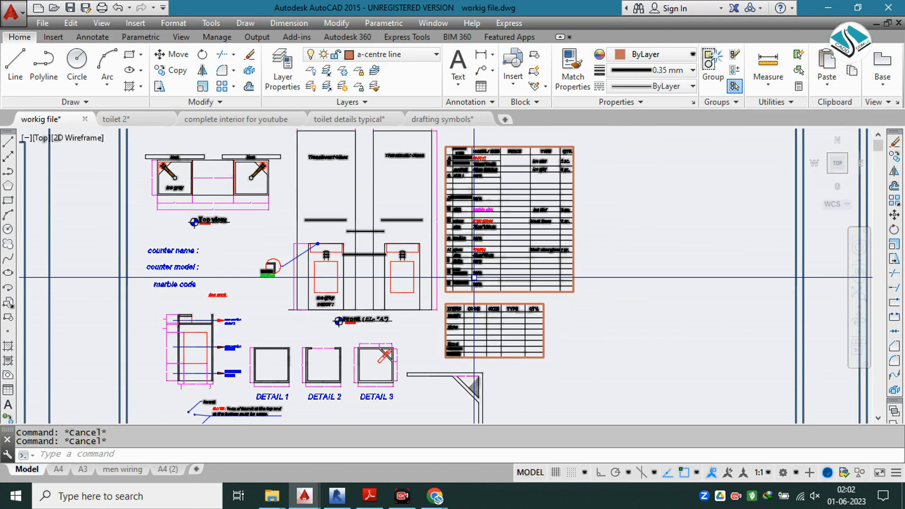
scroll(508, 146, "up", 4)
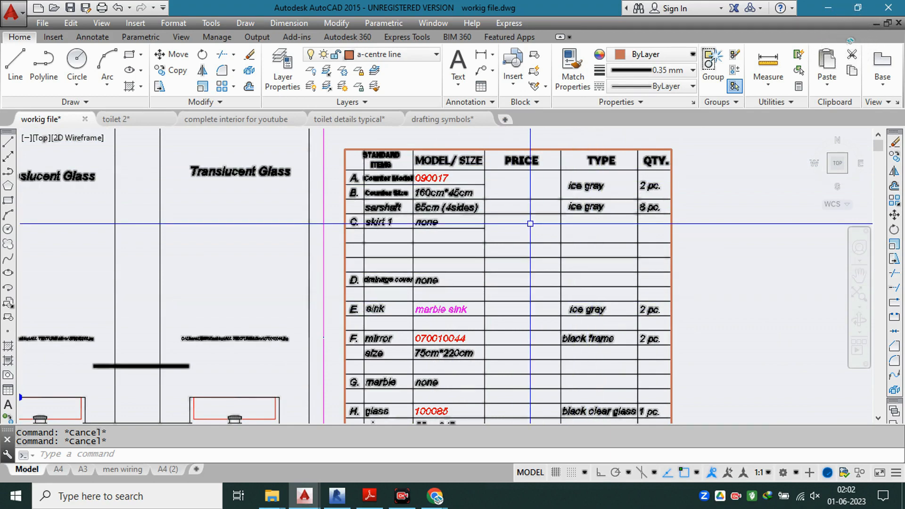
scroll(530, 224, "down", 7)
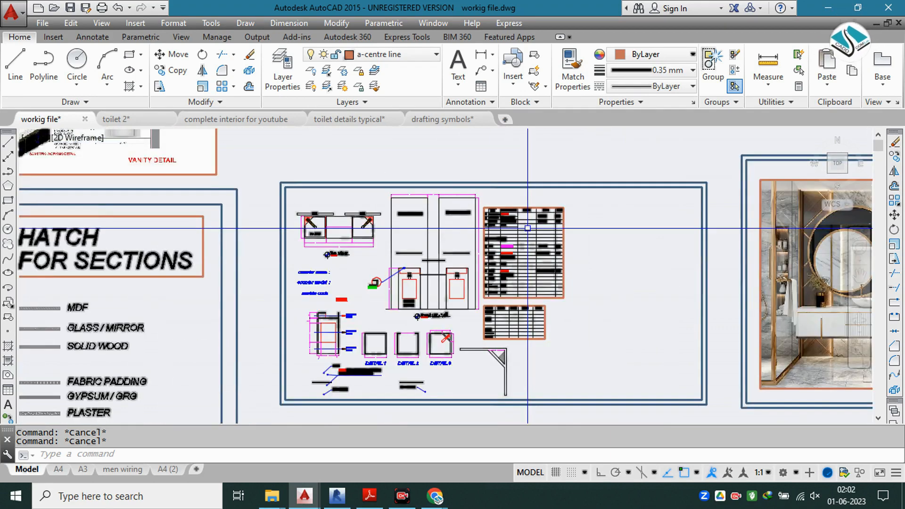
Step: Browse the drawing's layers and make FINAL COLUMN the current layer
middle_click_drag(449, 223, 129, 216)
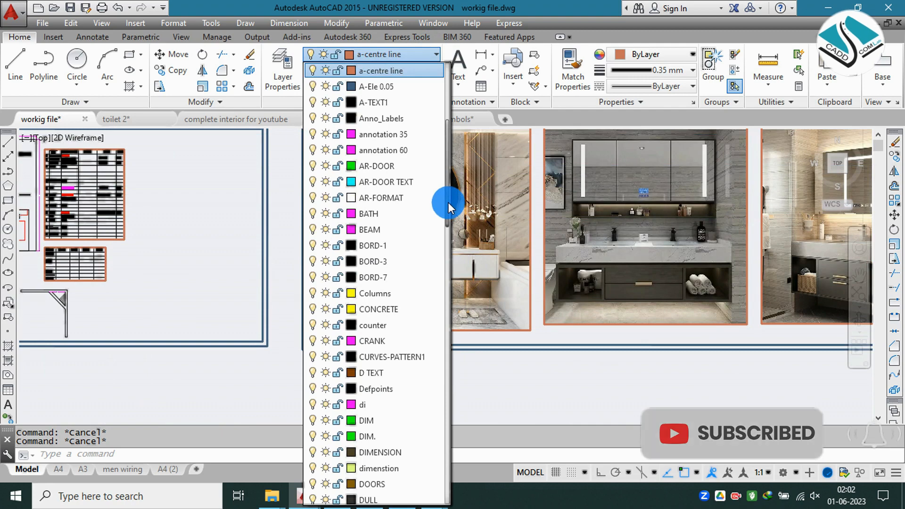
scroll(408, 221, "down", 5)
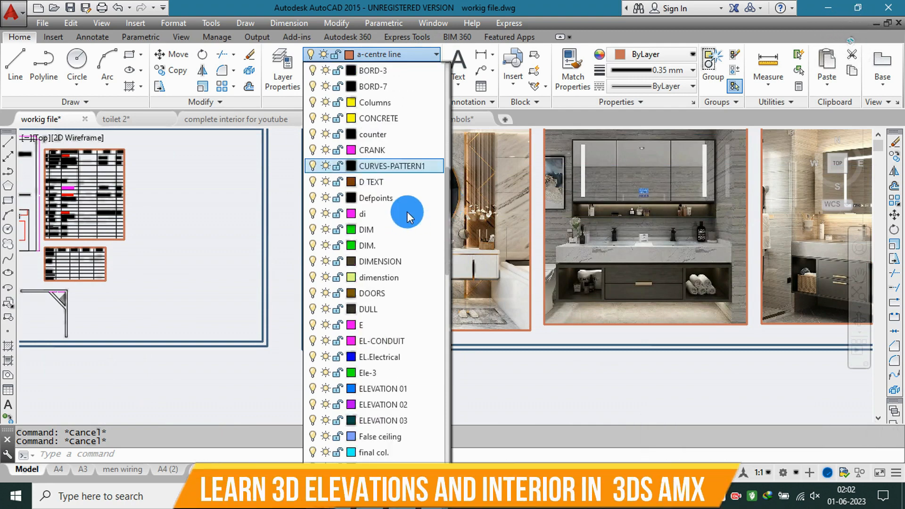
left_click(383, 325)
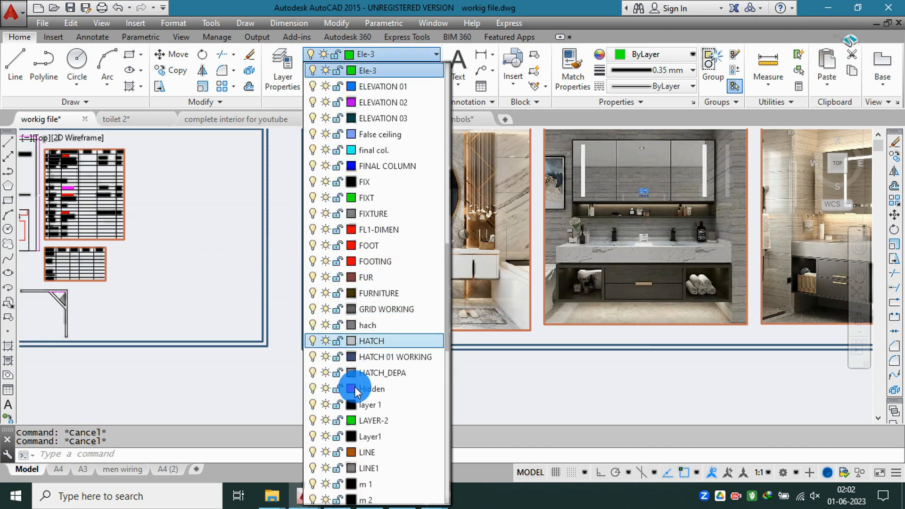
left_click(377, 167)
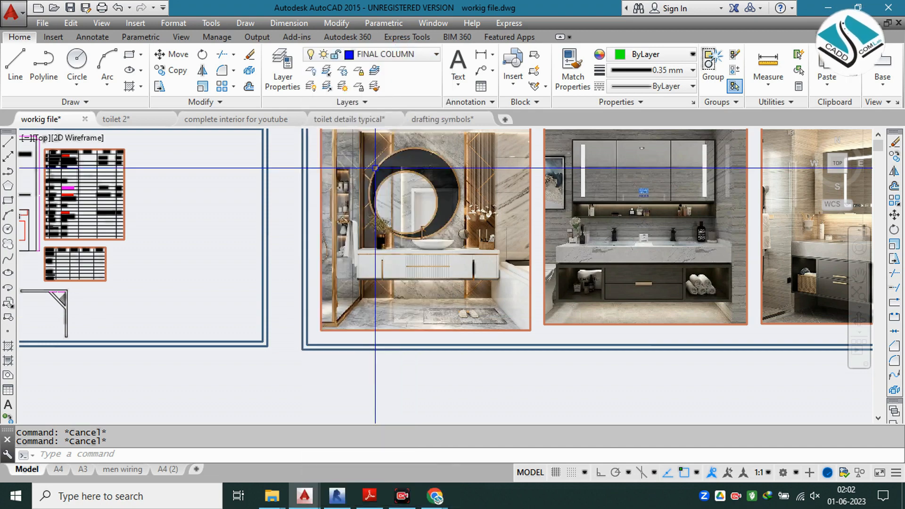
Step: Check the drawing units and accept architectural lengths at 0'-0 1/8" precision with inches as the insertion scale
scroll(387, 165, "down", 4)
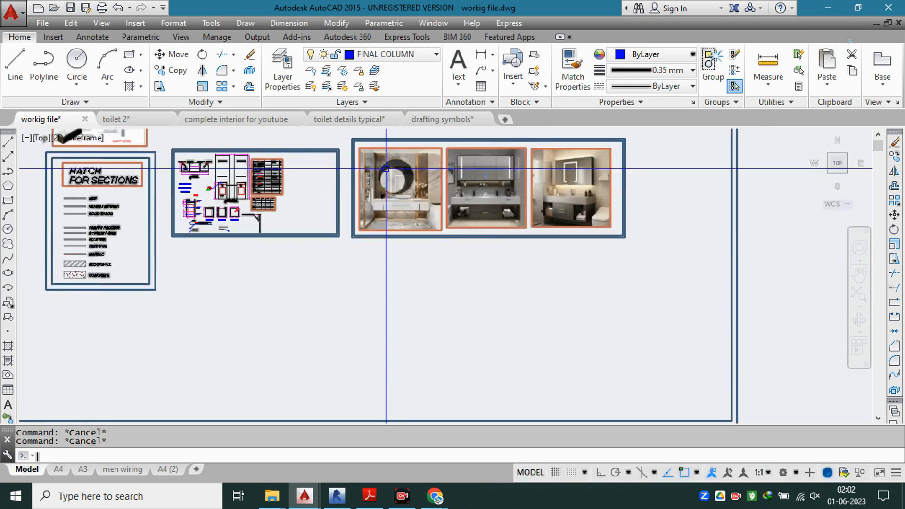
type("un")
key("Return")
left_click(363, 367)
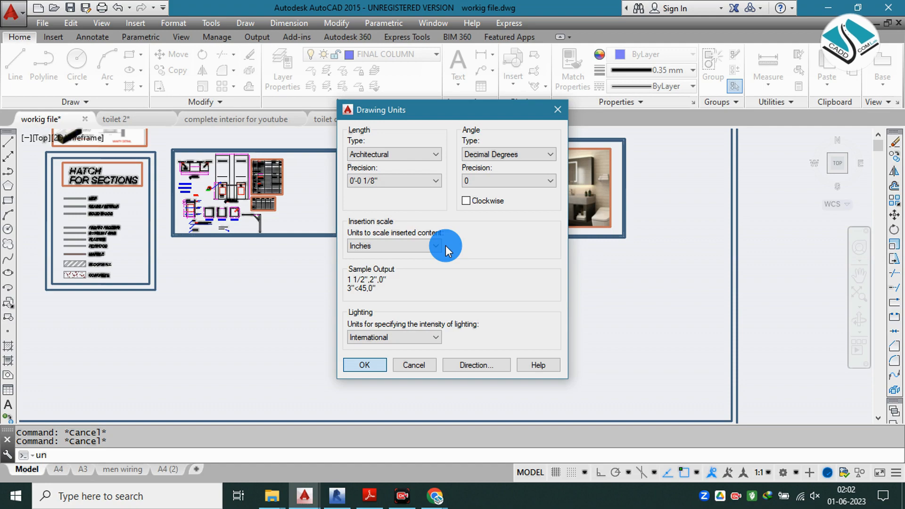
Step: Draw a 10' by 10' rectangle in the empty space below the vanity reference photos
scroll(415, 179, "up", 4)
scroll(400, 184, "down", 1)
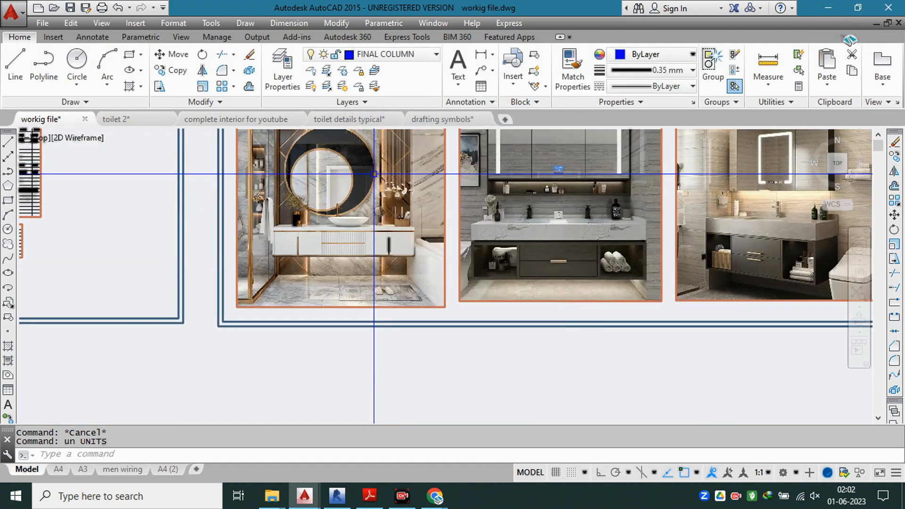
type("rec")
key("Return")
scroll(387, 254, "down", 2)
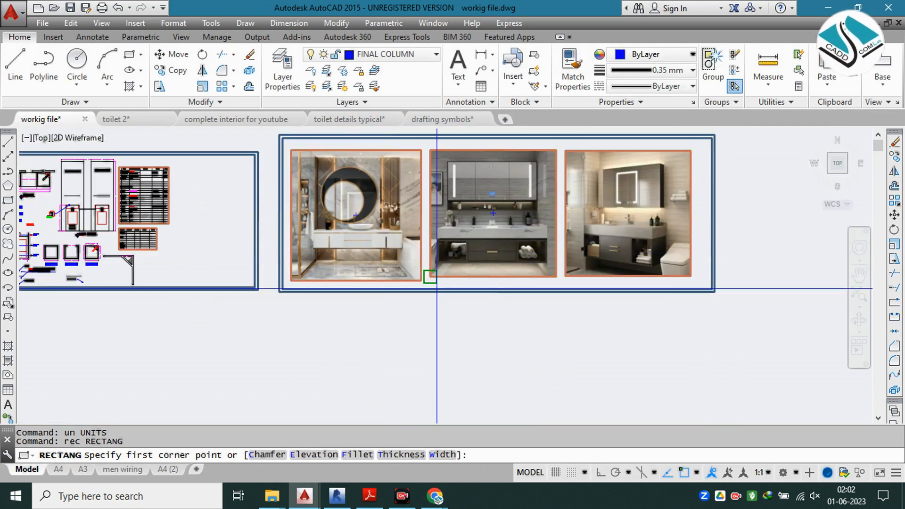
middle_click_drag(369, 245, 322, 209)
left_click(335, 296)
middle_click_drag(336, 295, 313, 205)
type("d")
key("Return")
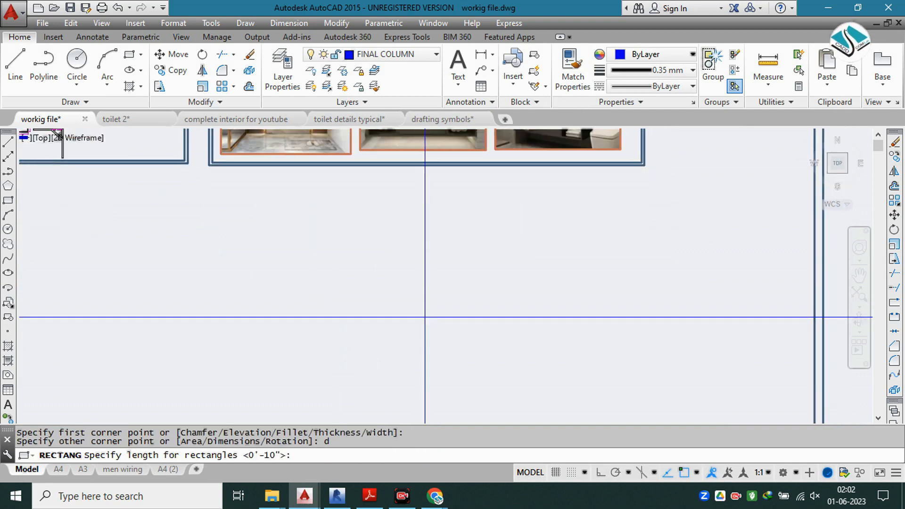
type("10'")
key("Return")
type("1")
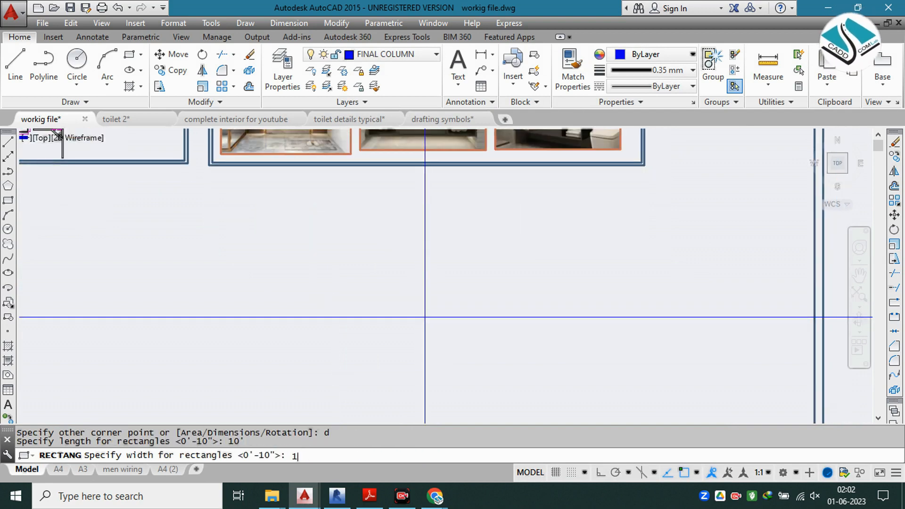
type("0'")
key("Return")
left_click(425, 318)
key("Escape")
key("Escape")
Step: Offset the square outline 9" inward to form the wall thickness
type("o")
key("Return")
type("9")
key("Return")
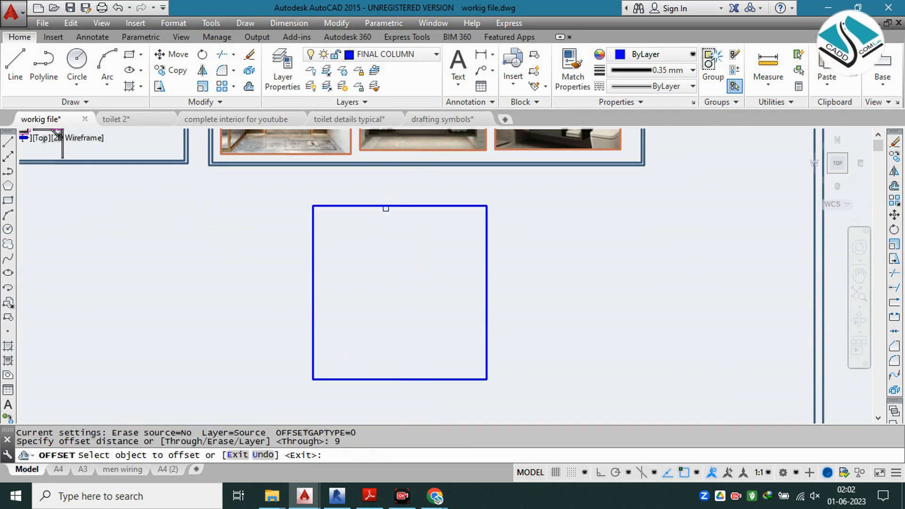
left_click(385, 205)
left_click(354, 210)
key("Escape")
key("Escape")
scroll(404, 210, "up", 2)
key("Escape")
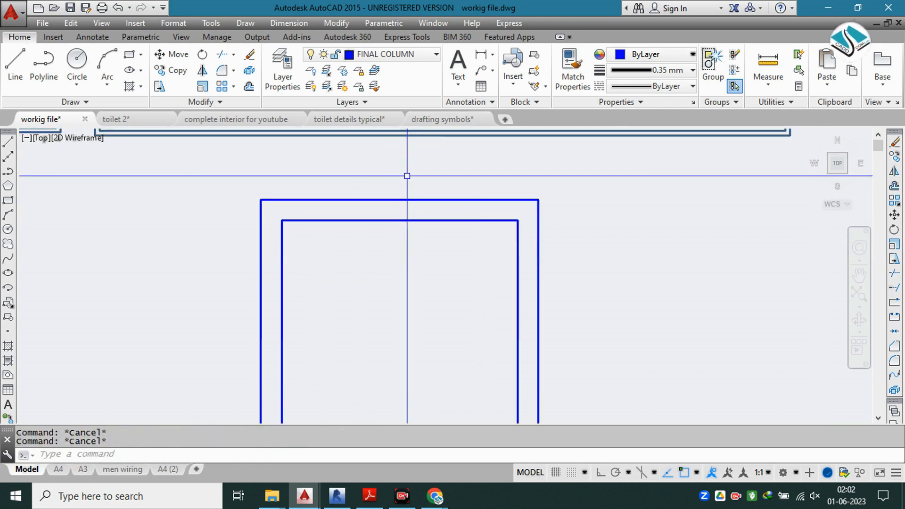
Step: Open the Jay dimension style for modification and set its text color to Red
type("d")
key("Return")
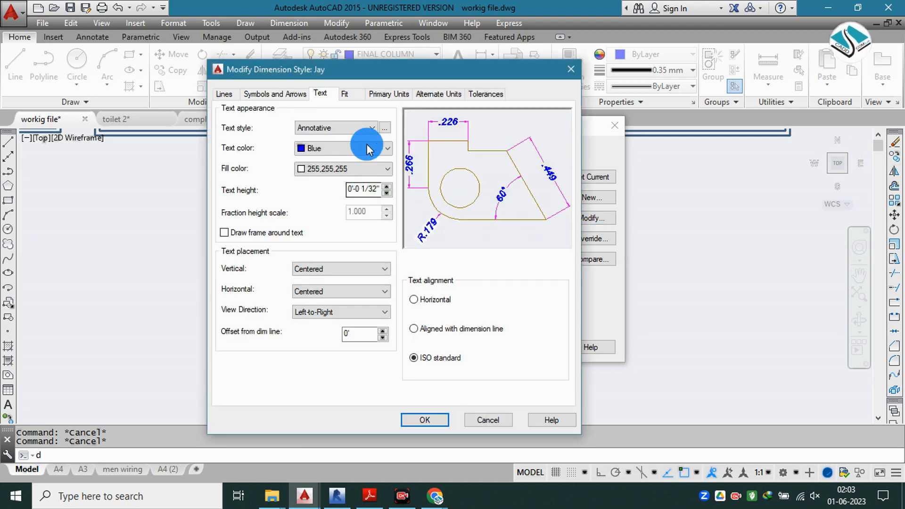
left_click(348, 149)
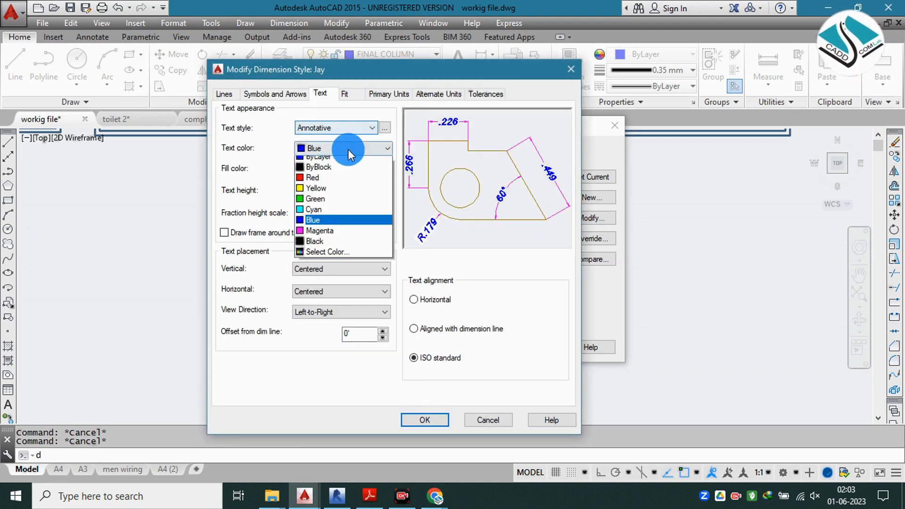
left_click(330, 183)
Step: Set the dimension style's primary units to Architectural format with 0'-0 1/16" precision
left_click(292, 96)
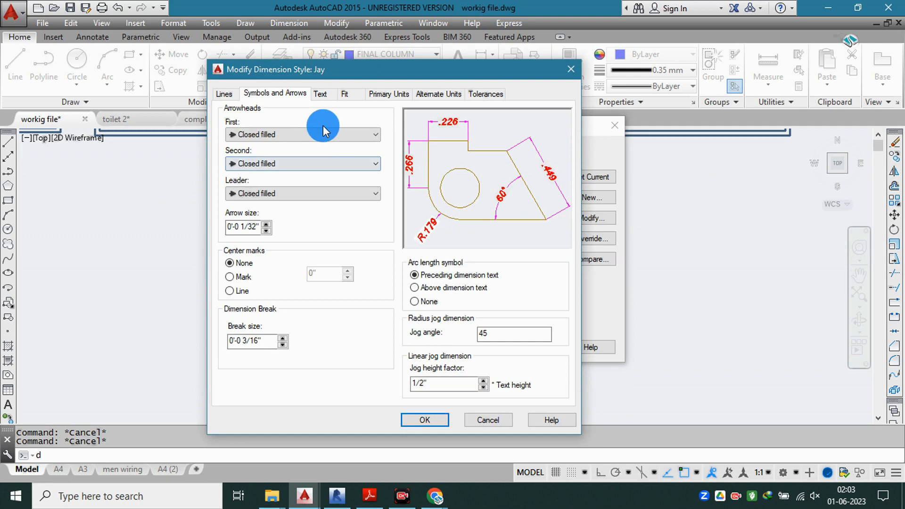
left_click(320, 94)
left_click(253, 95)
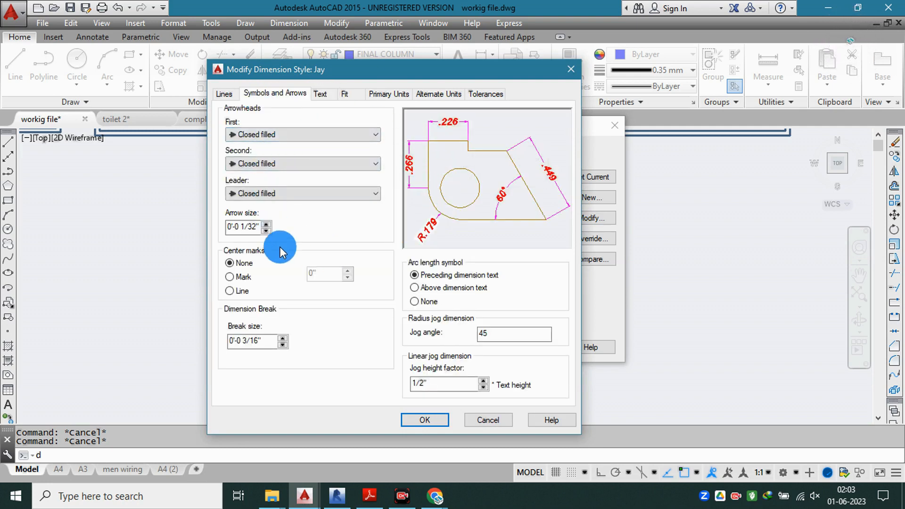
left_click(392, 93)
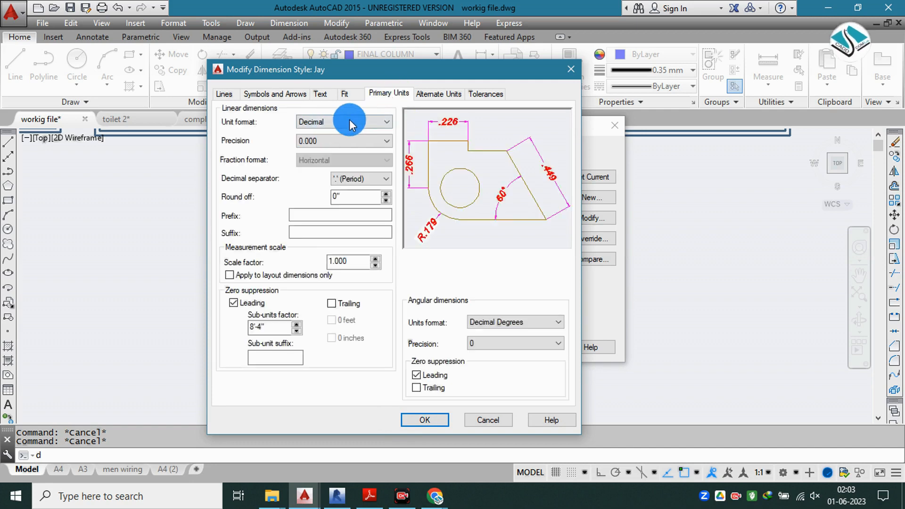
left_click(352, 121)
left_click(330, 158)
left_click(320, 94)
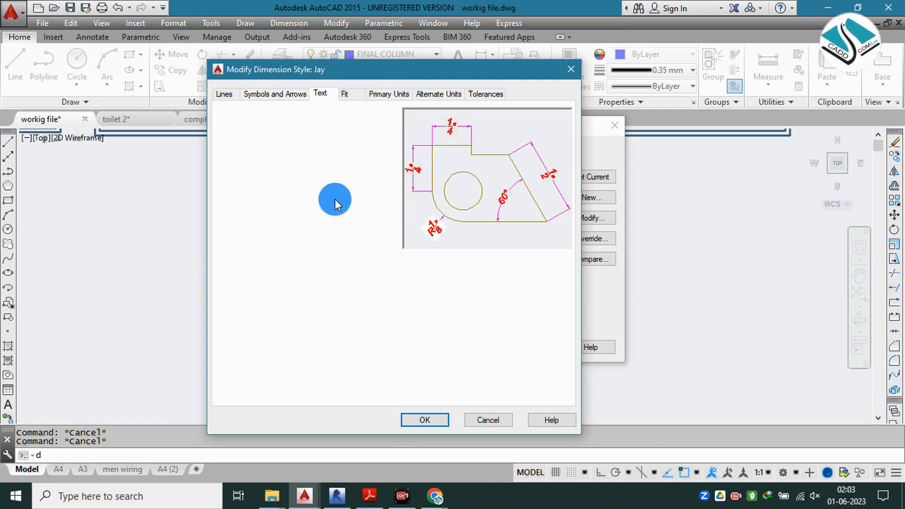
left_click(400, 94)
left_click(358, 140)
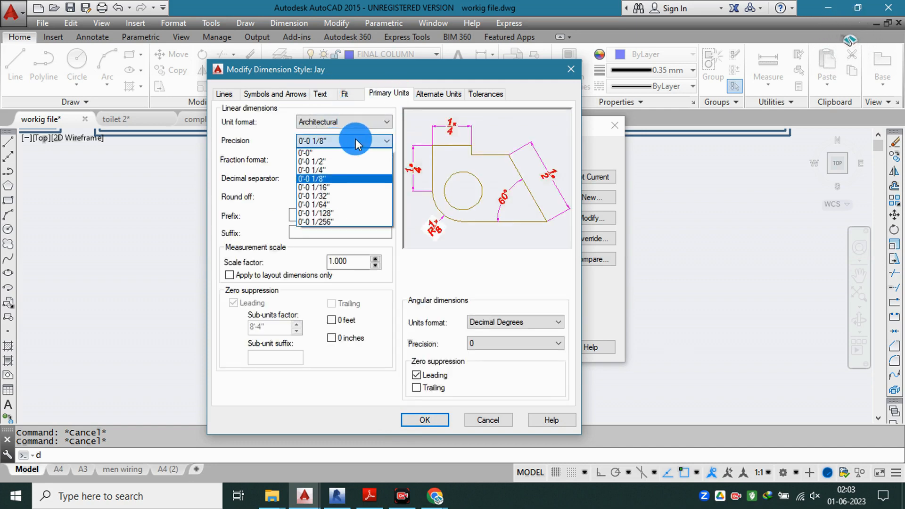
left_click(332, 185)
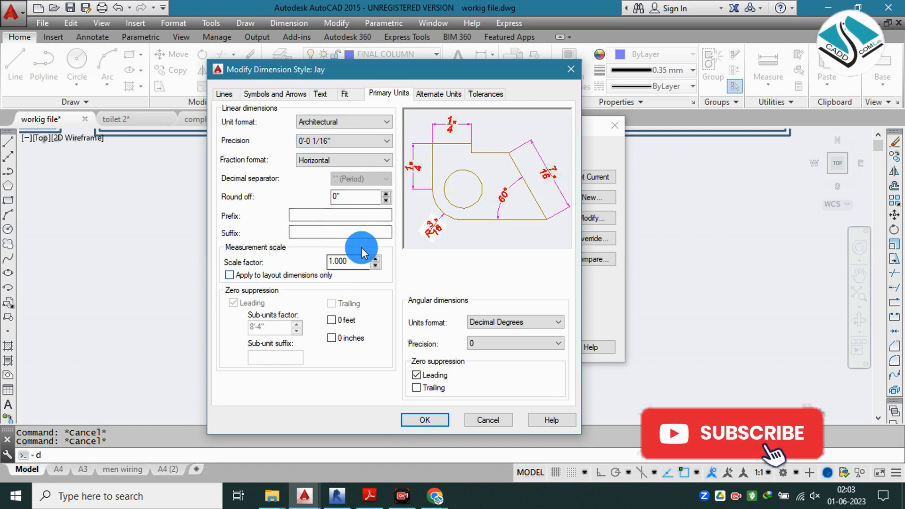
Step: Set the dimension text height to 6" and align the text with the dimension line
left_click(320, 96)
left_click(370, 190)
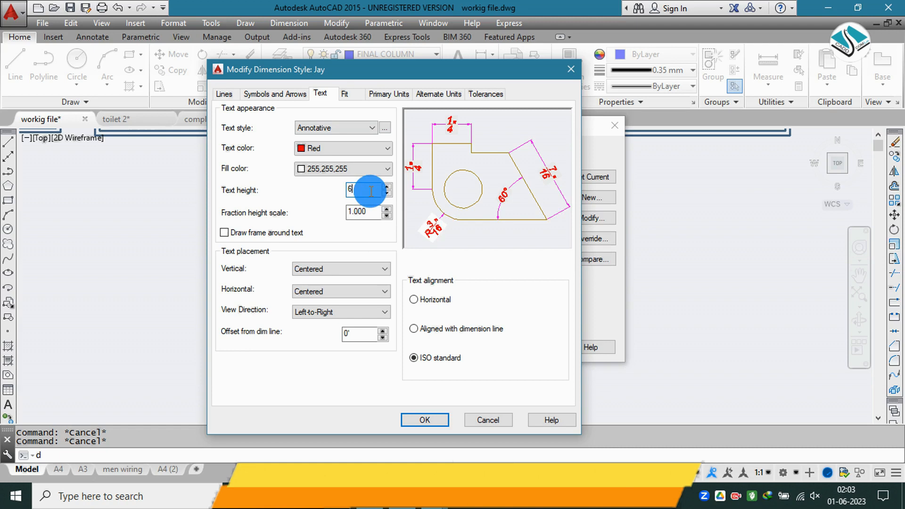
type("6")
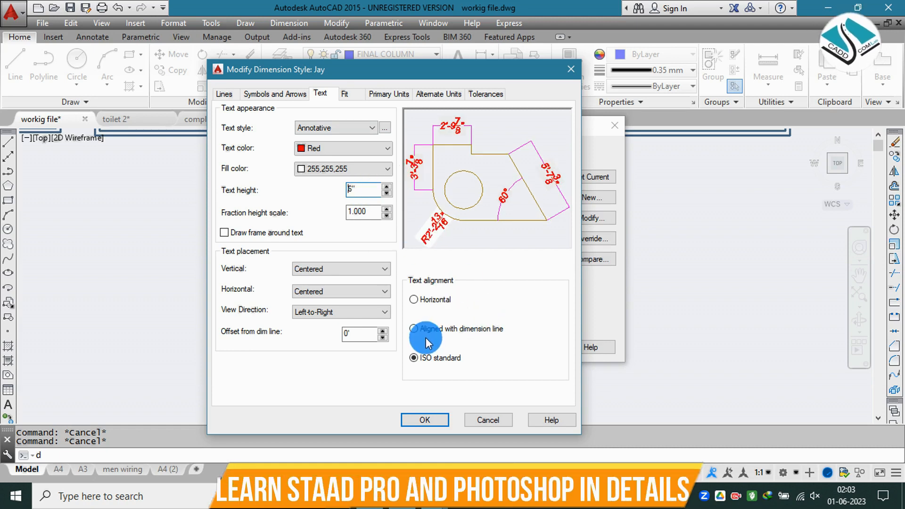
left_click(453, 329)
left_click(426, 161)
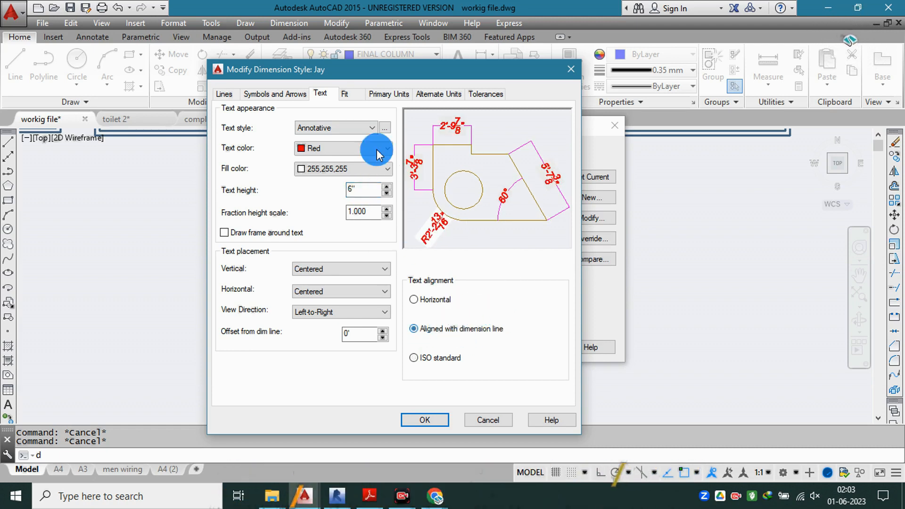
Step: Set the dimension style's arrow size to 6"
left_click(287, 95)
double_click(253, 227)
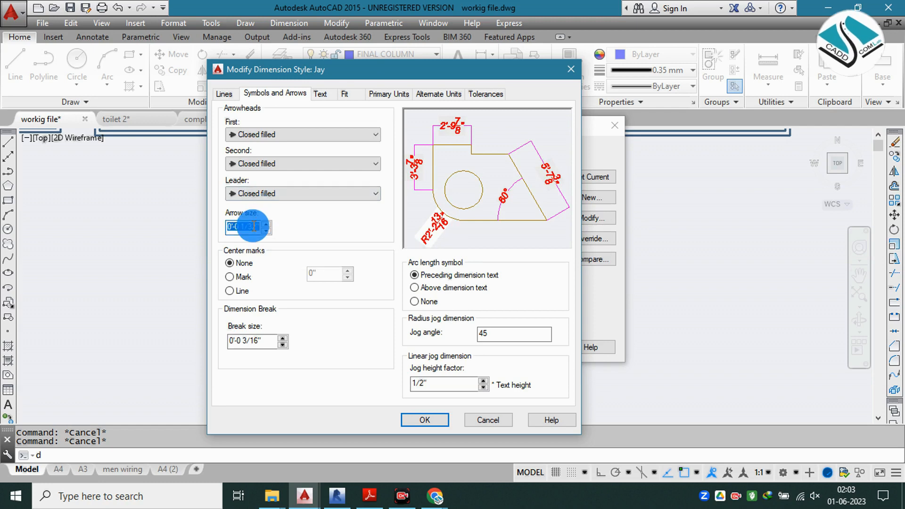
type("6\"")
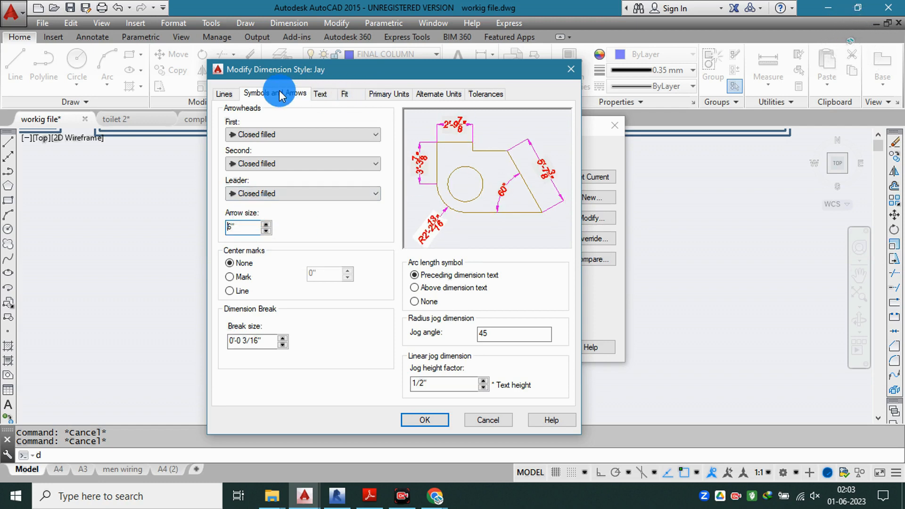
Step: Make the dimension lines Red, save the Jay style changes and close the style manager
left_click(224, 93)
left_click(338, 121)
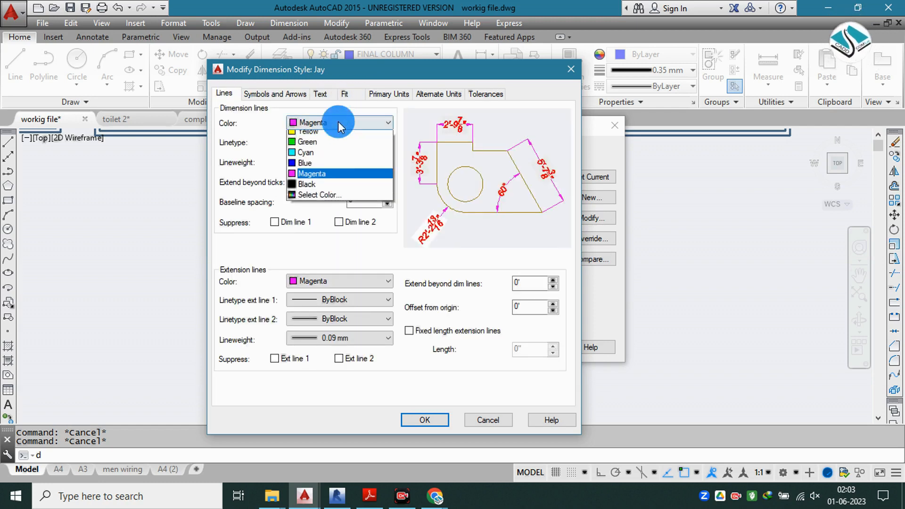
left_click(326, 157)
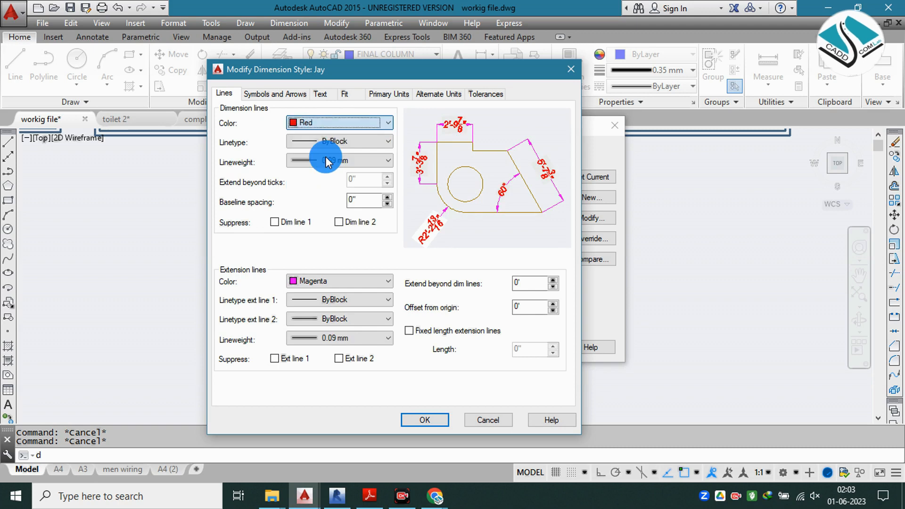
left_click(427, 420)
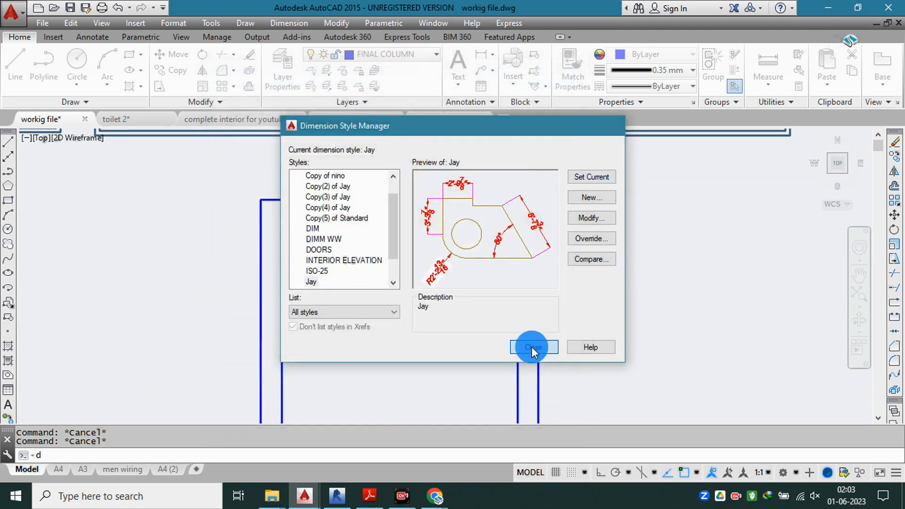
left_click(532, 347)
Step: Place a linear dimension across the upper edge of the inner square
left_click(289, 23)
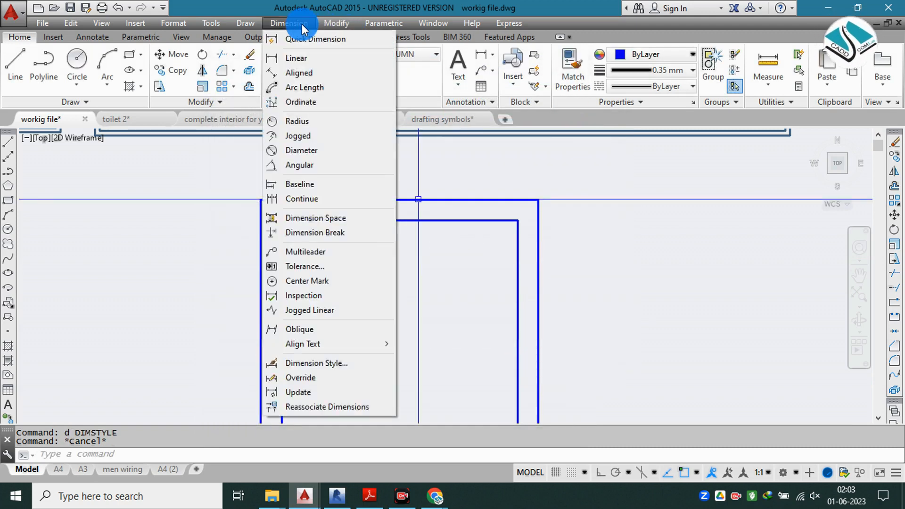
left_click(329, 58)
left_click(282, 220)
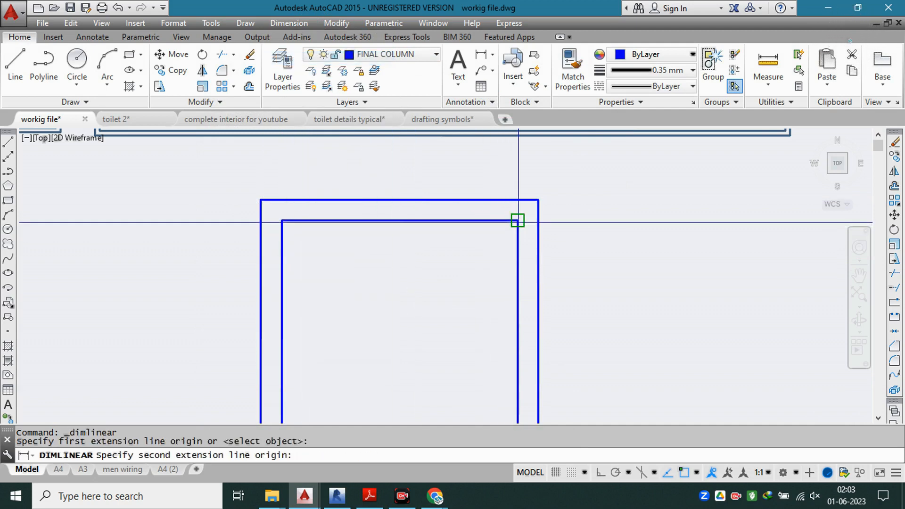
left_click(517, 220)
left_click(461, 218)
scroll(415, 222, "up", 2)
Step: Erase the linear dimension on the inner square's upper edge
left_click(440, 185)
left_click(416, 202)
type("e")
key("Return")
scroll(415, 203, "down", 2)
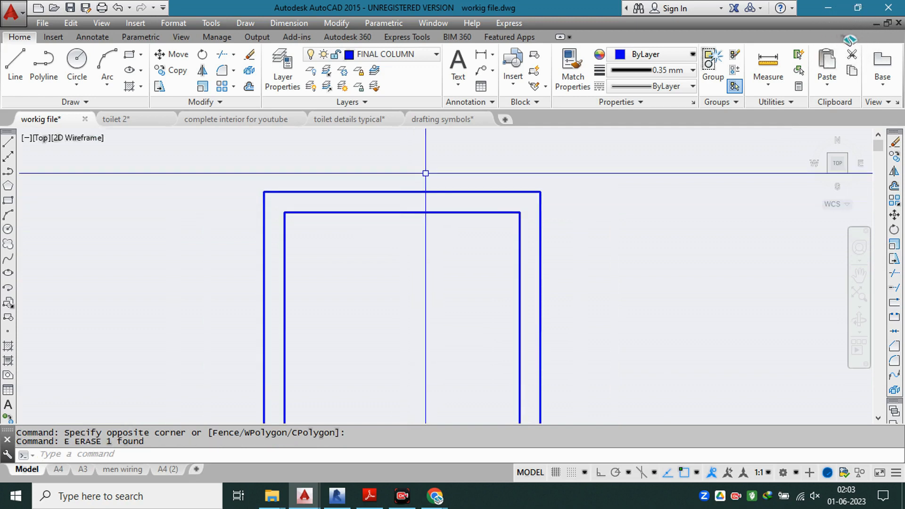
key("Escape")
Step: Examine the three vanity reference photos together with the double-line square wall outline below them
scroll(446, 285, "down", 4)
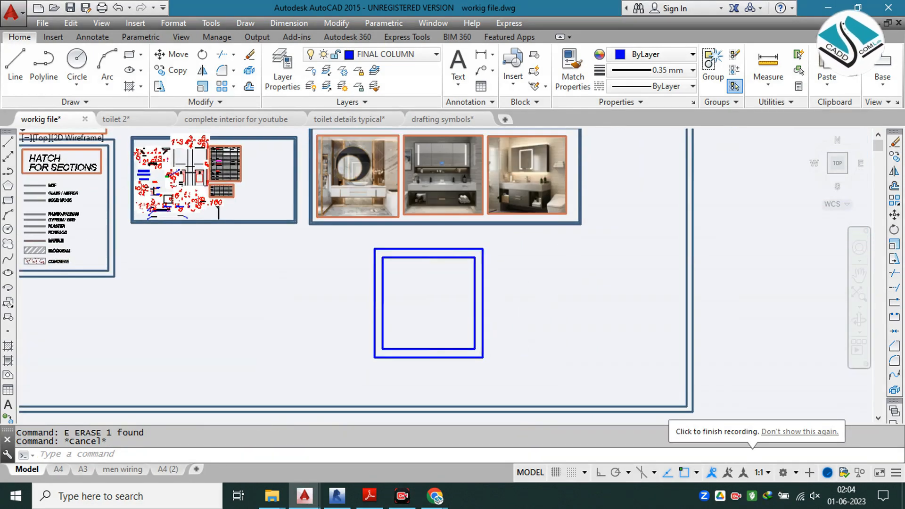
scroll(419, 240, "up", 3)
middle_click_drag(446, 251, 390, 143)
mouse_move(439, 257)
middle_mouse_down()
mouse_move(440, 242)
mouse_move(434, 283)
mouse_move(426, 206)
mouse_move(438, 276)
middle_mouse_up()
scroll(438, 276, "down", 2)
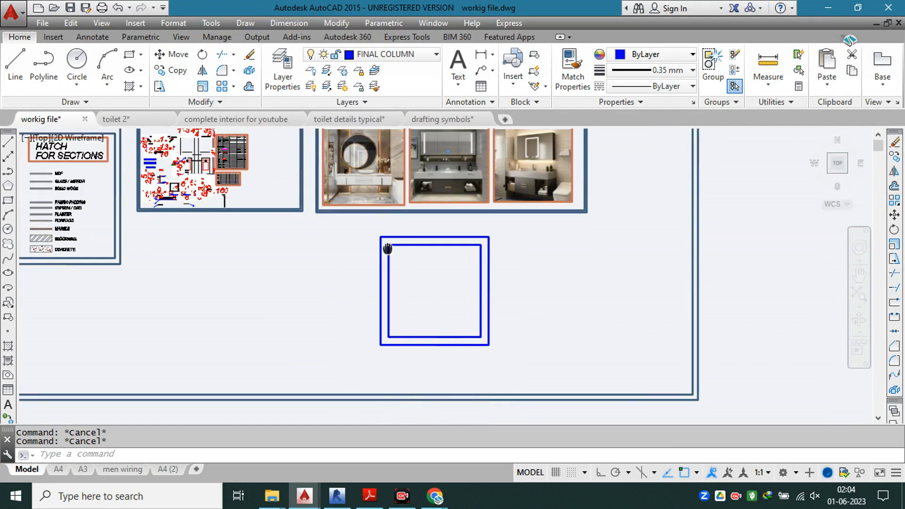
middle_click_drag(388, 248, 388, 273)
scroll(374, 176, "up", 2)
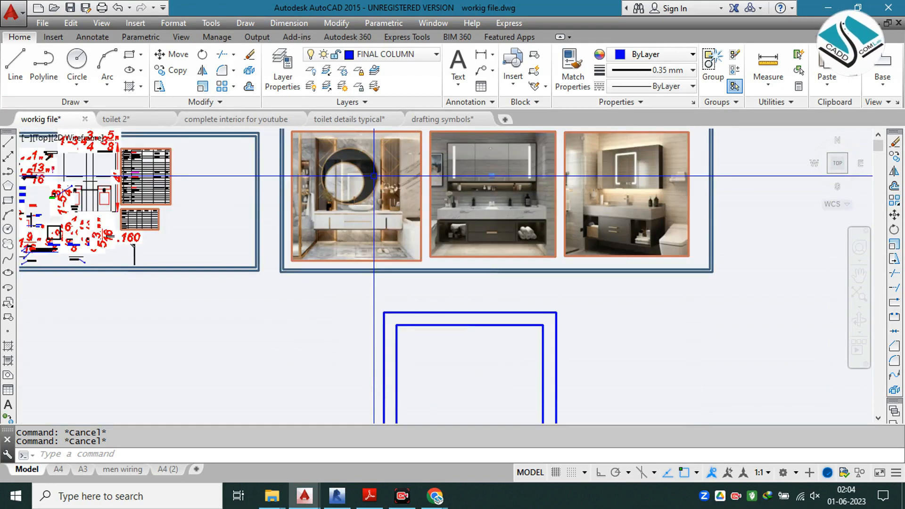
scroll(374, 176, "down", 2)
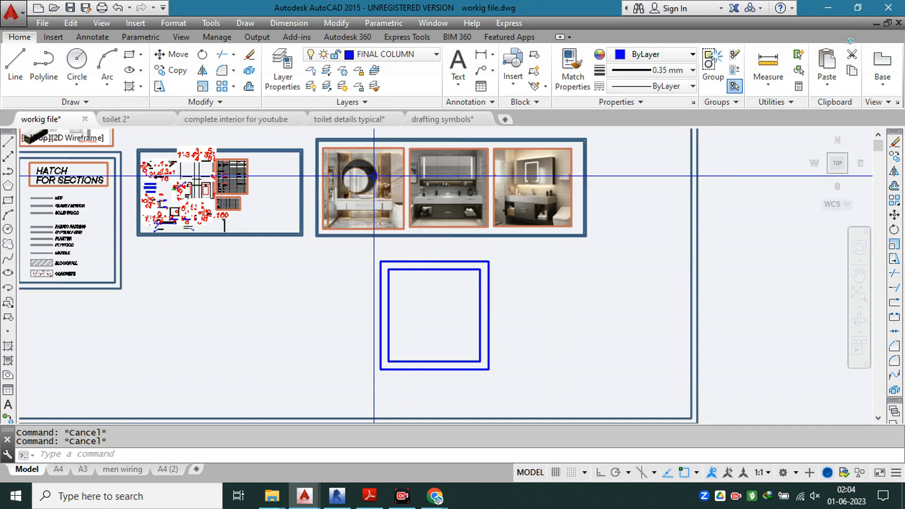
scroll(374, 176, "up", 4)
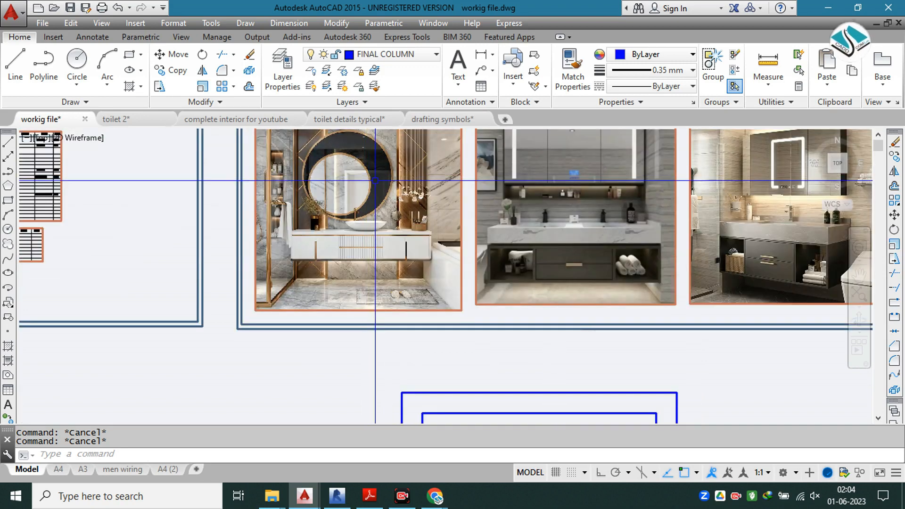
scroll(375, 181, "down", 2)
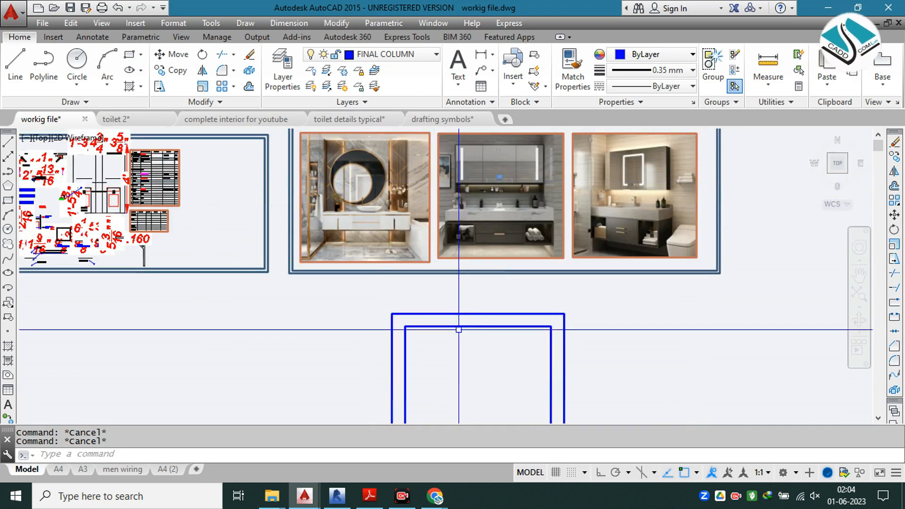
middle_click_drag(461, 328, 428, 243)
scroll(437, 275, "up", 2)
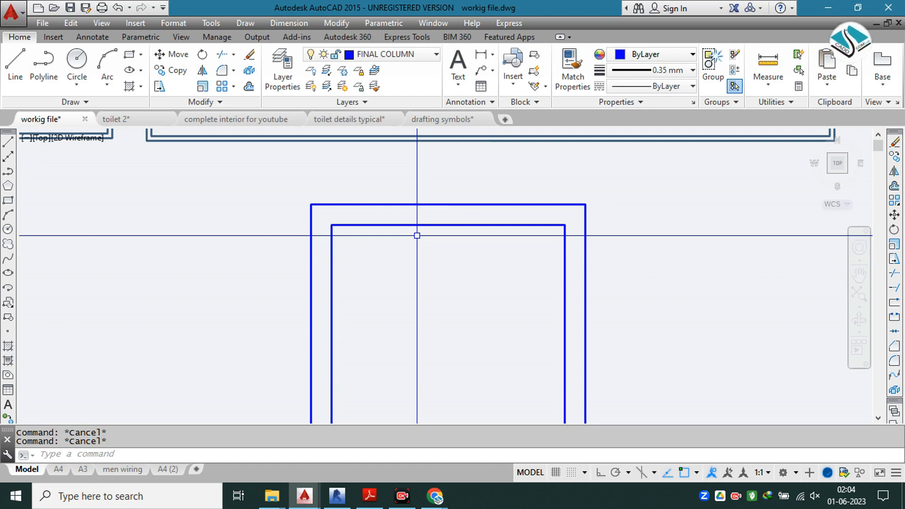
scroll(470, 229, "down", 3)
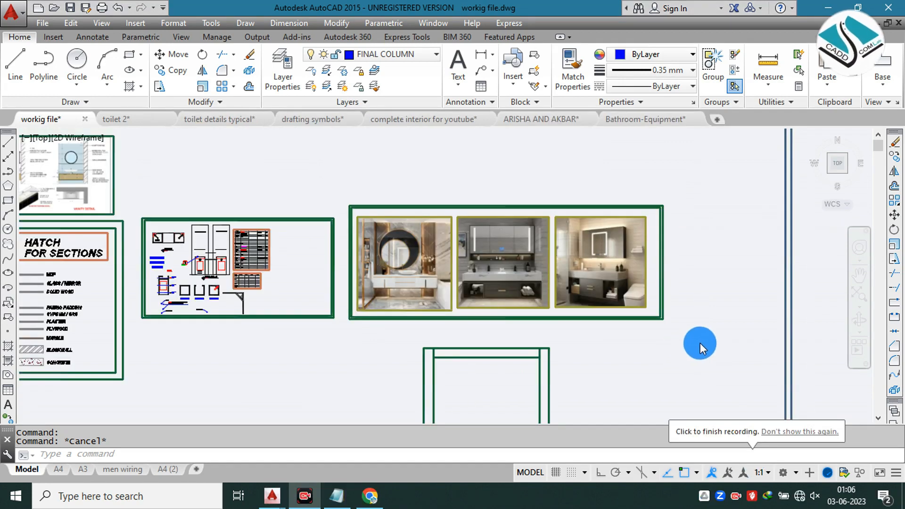
Step: Examine the counters, basins and cabinets in the three vanity reference photos up close
mouse_move(451, 338)
middle_mouse_down()
mouse_move(412, 271)
mouse_move(436, 281)
mouse_move(459, 319)
middle_mouse_up()
scroll(423, 285, "up", 2)
scroll(397, 259, "up", 2)
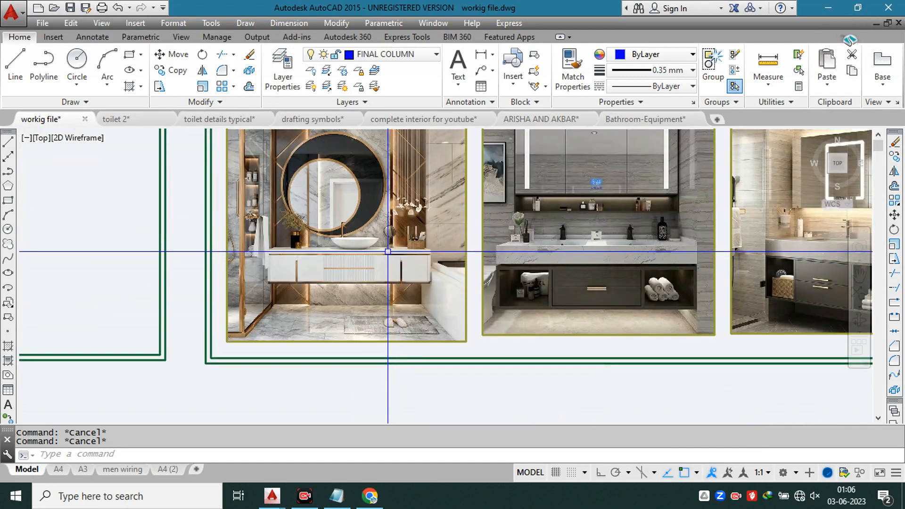
scroll(442, 261, "down", 2)
scroll(390, 261, "up", 2)
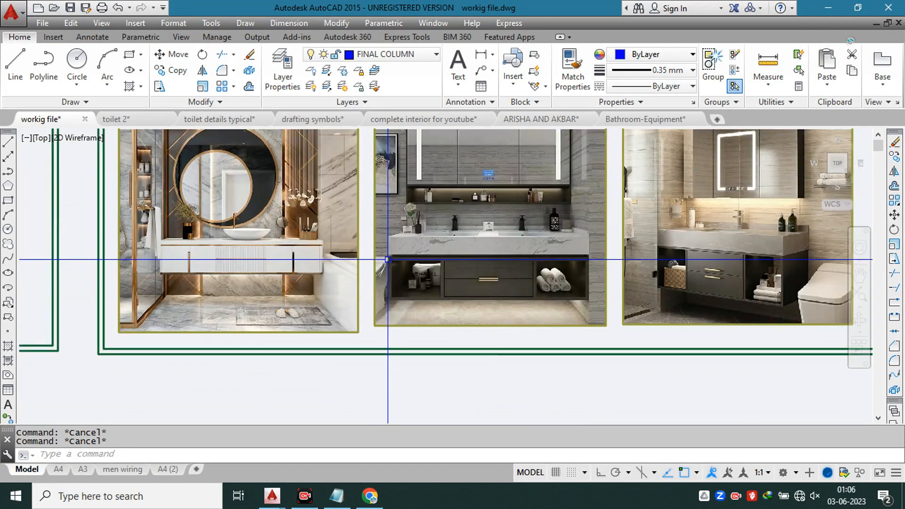
middle_click_drag(373, 247, 409, 290)
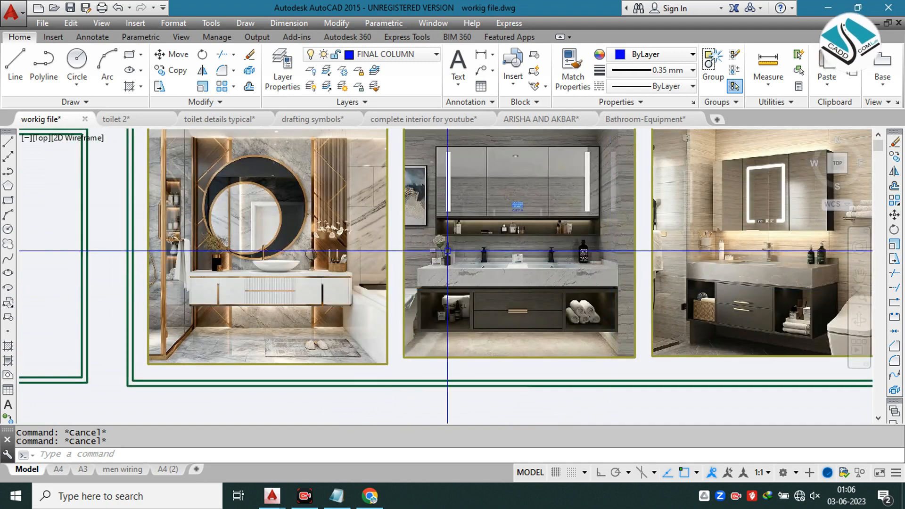
Step: Switch to Notepad, list "1- Area -", "2-need of client -" and "3-material selections -", and return to the drawing
left_click(349, 489)
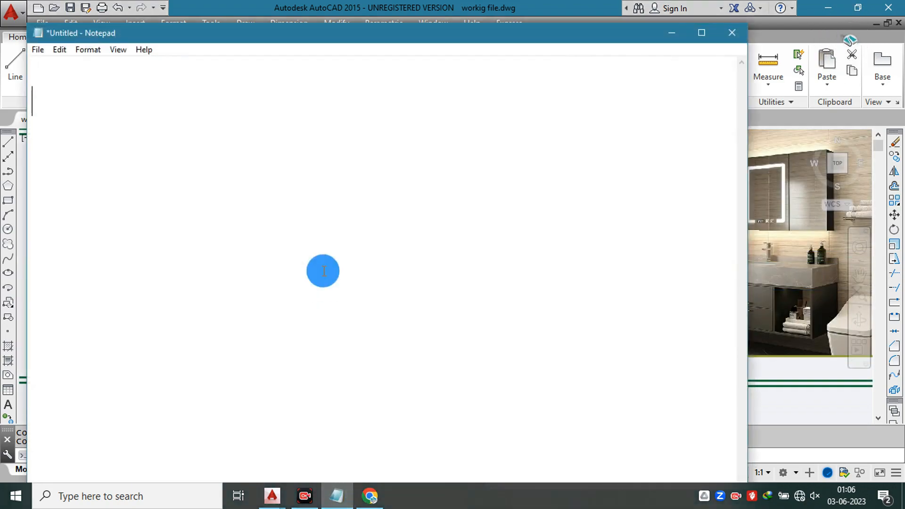
type("1- area")
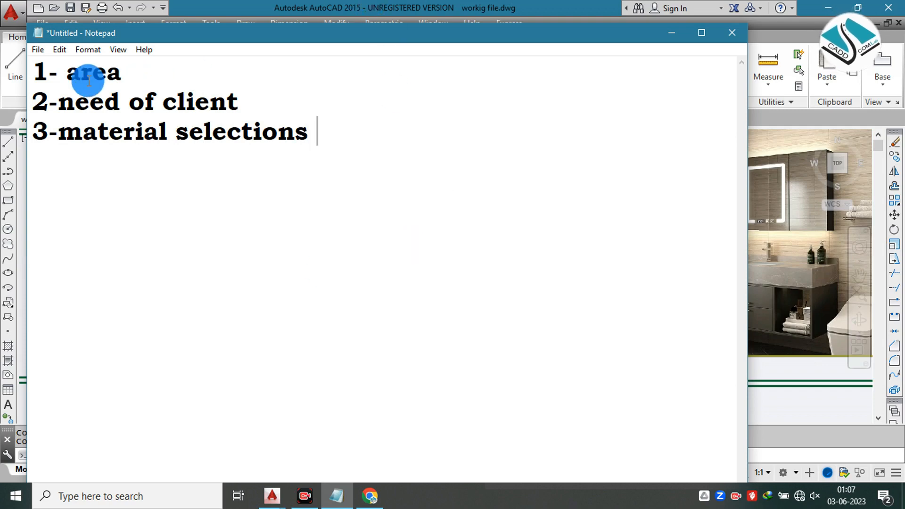
type("A")
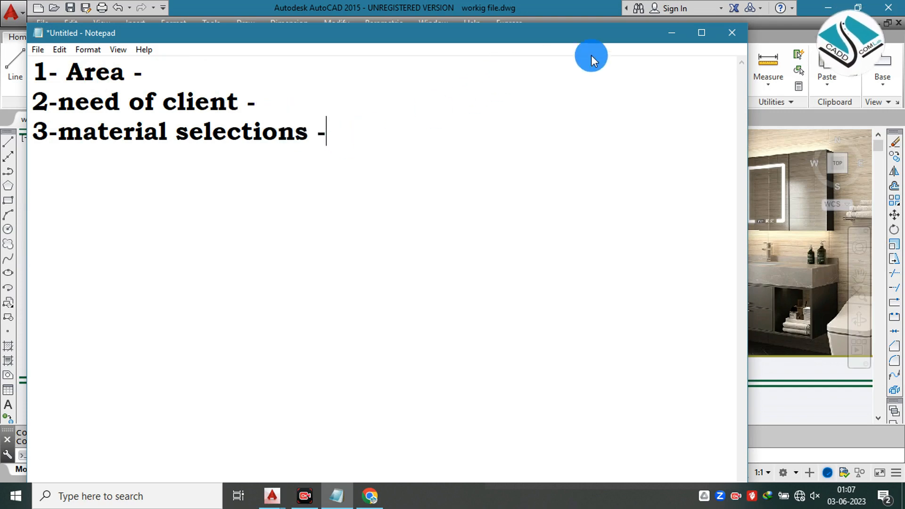
left_click(679, 33)
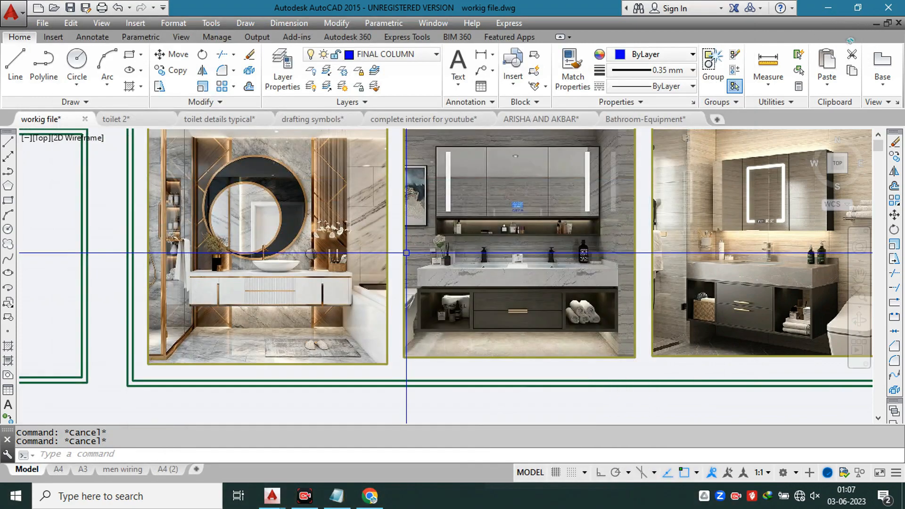
Step: Examine the sample counter detail sheet next to the vanity photos, especially its top view with the two basins and faucets
scroll(377, 250, "down", 2)
scroll(341, 247, "up", 4)
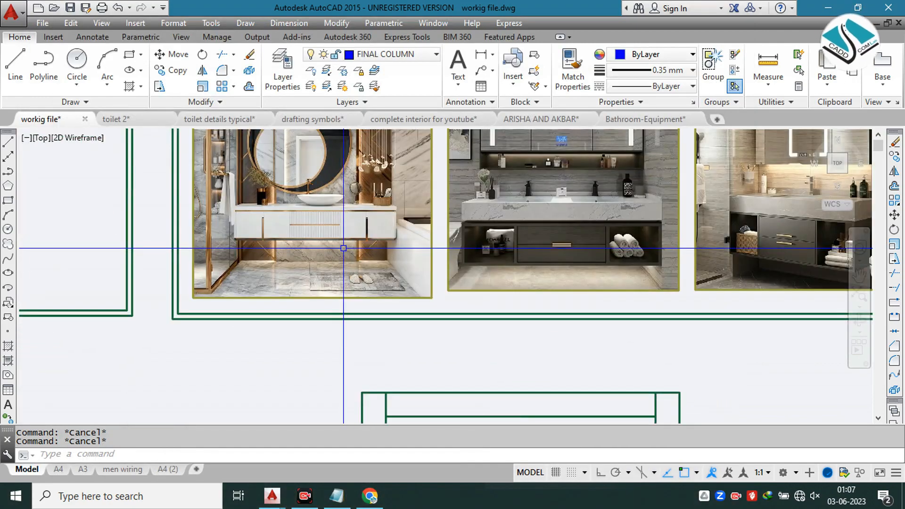
scroll(435, 270, "down", 4)
middle_click_drag(229, 235, 272, 215)
scroll(196, 190, "up", 4)
scroll(248, 192, "up", 2)
middle_click_drag(282, 208, 418, 230)
scroll(480, 243, "up", 2)
scroll(418, 230, "down", 2)
middle_click_drag(513, 232, 495, 228)
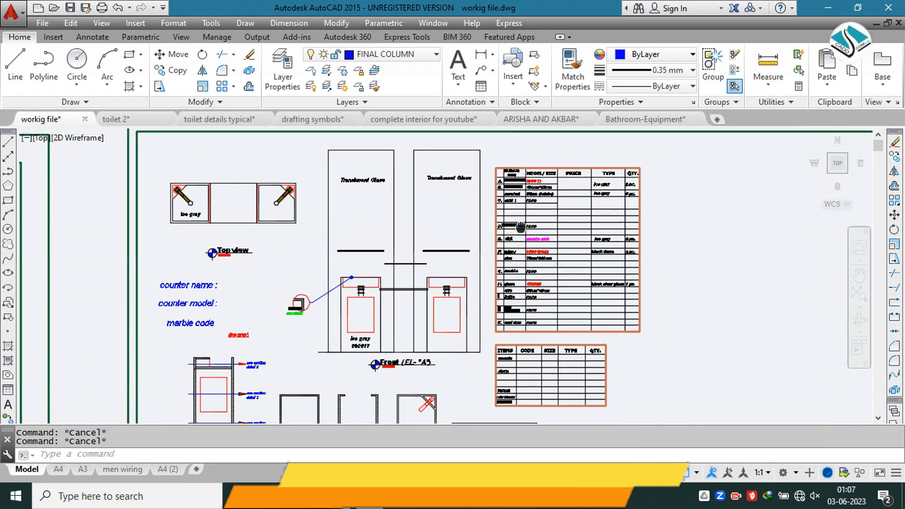
middle_click_drag(284, 229, 354, 194)
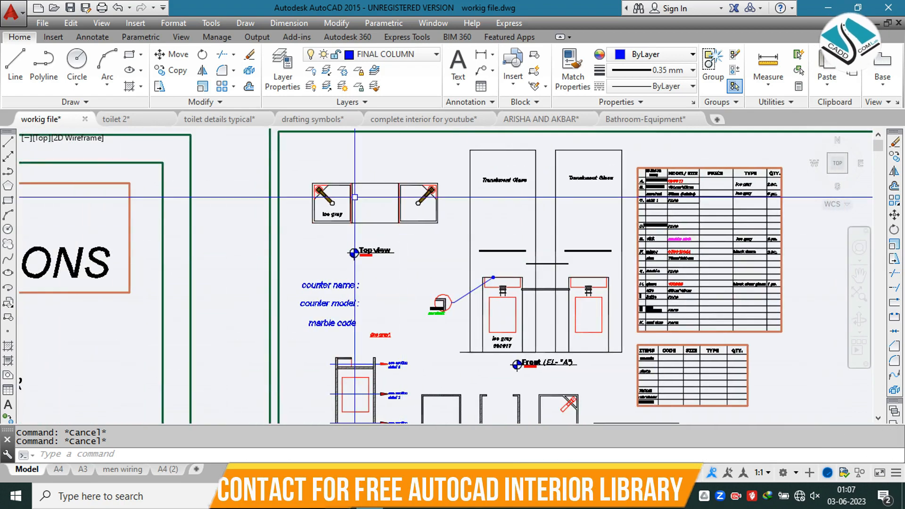
scroll(355, 194, "up", 4)
scroll(354, 194, "up", 2)
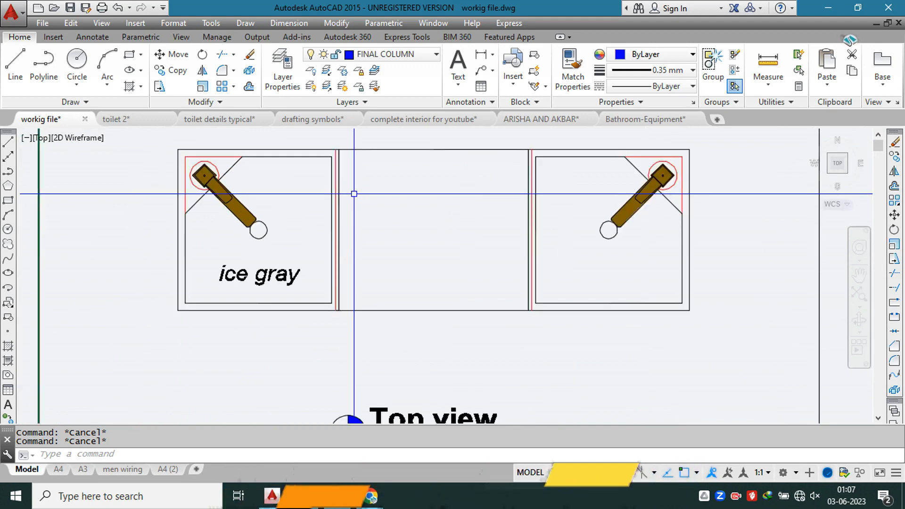
scroll(354, 193, "down", 6)
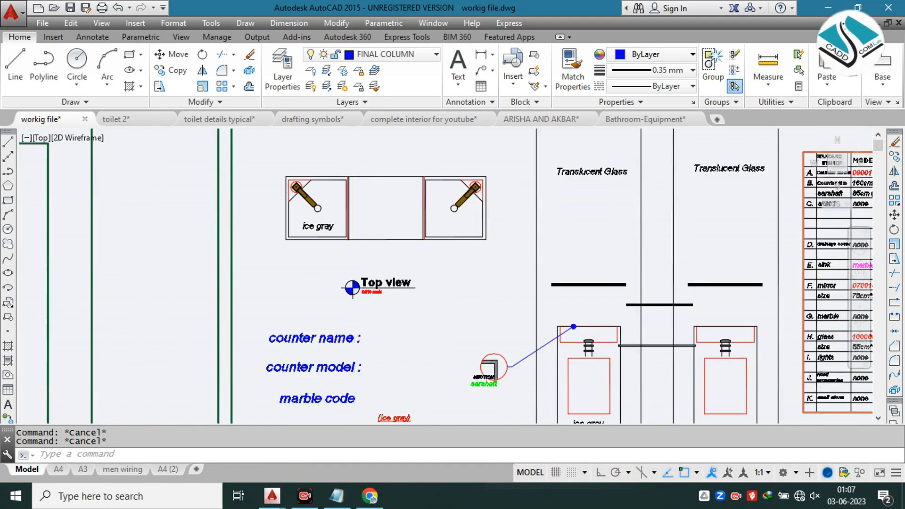
Step: Examine the sample counter's front elevation EL- "A" and the section drawings below it, and compare them with the top view
mouse_move(375, 253)
middle_mouse_down()
mouse_move(298, 230)
mouse_move(258, 244)
middle_mouse_up()
scroll(386, 273, "up", 4)
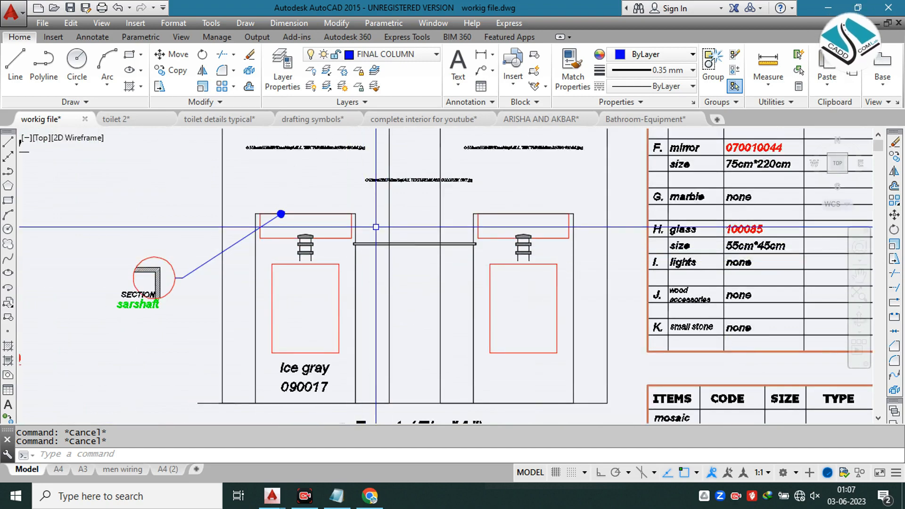
scroll(372, 236, "down", 4)
scroll(294, 277, "up", 4)
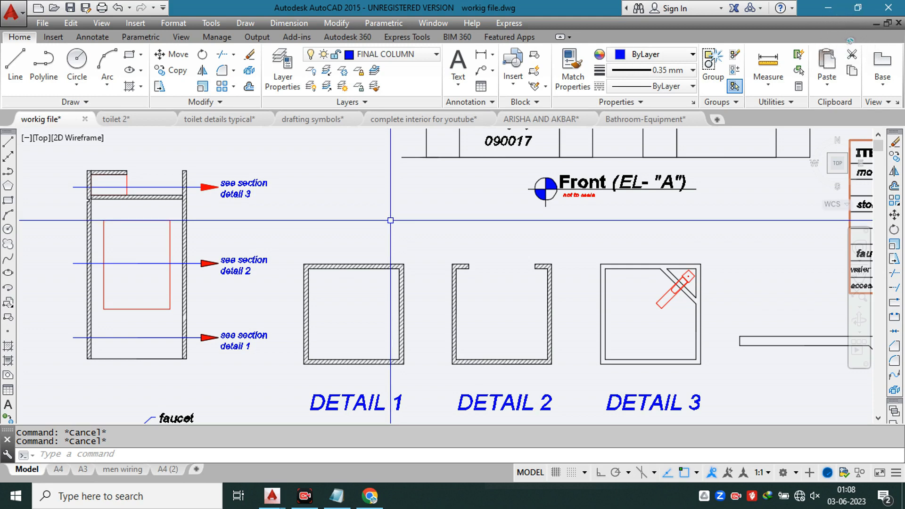
scroll(391, 220, "down", 3)
middle_click_drag(474, 180, 384, 265)
mouse_move(404, 195)
middle_mouse_down()
mouse_move(466, 299)
mouse_move(483, 309)
middle_mouse_up()
scroll(307, 221, "up", 3)
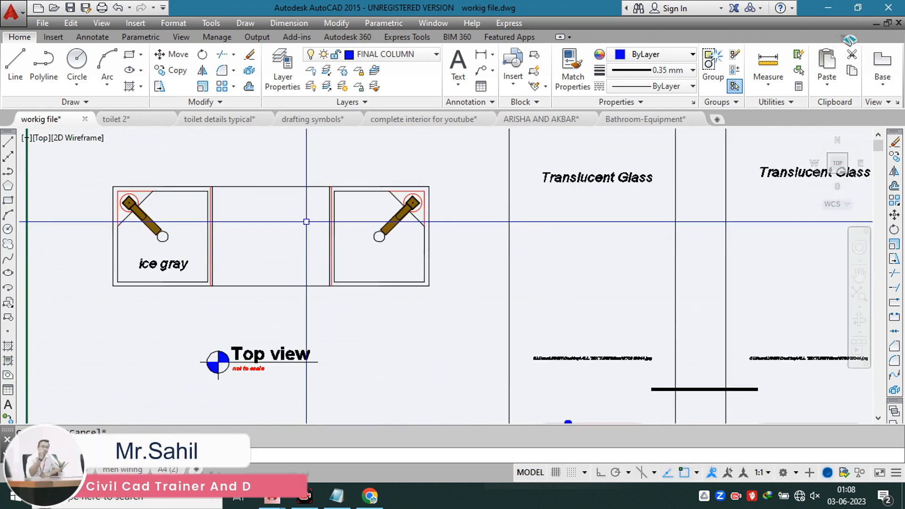
scroll(243, 217, "up", 2)
scroll(297, 209, "down", 4)
Step: Examine the sample counter's side section and how its cut markers refer to Detail 1, Detail 2 and Detail 3
middle_click_drag(406, 226, 286, 142)
middle_click_drag(430, 268, 390, 195)
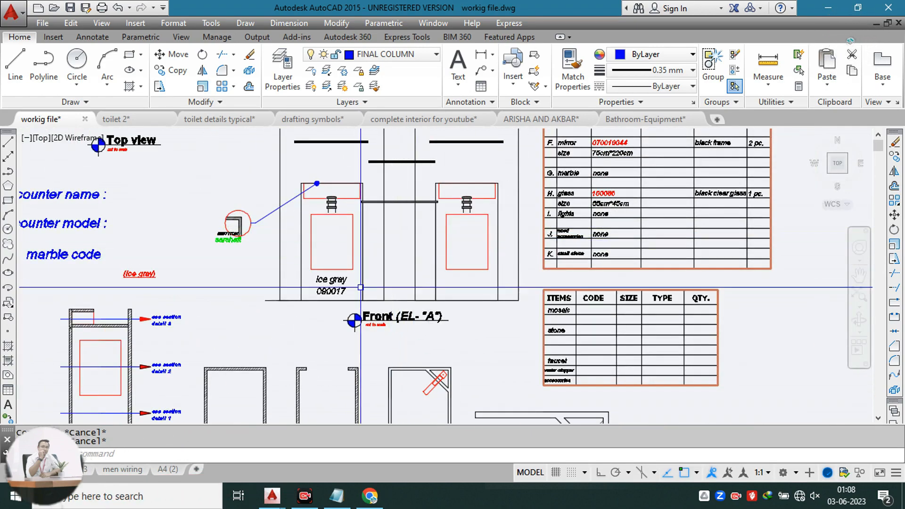
middle_click_drag(361, 286, 419, 200)
scroll(323, 267, "up", 2)
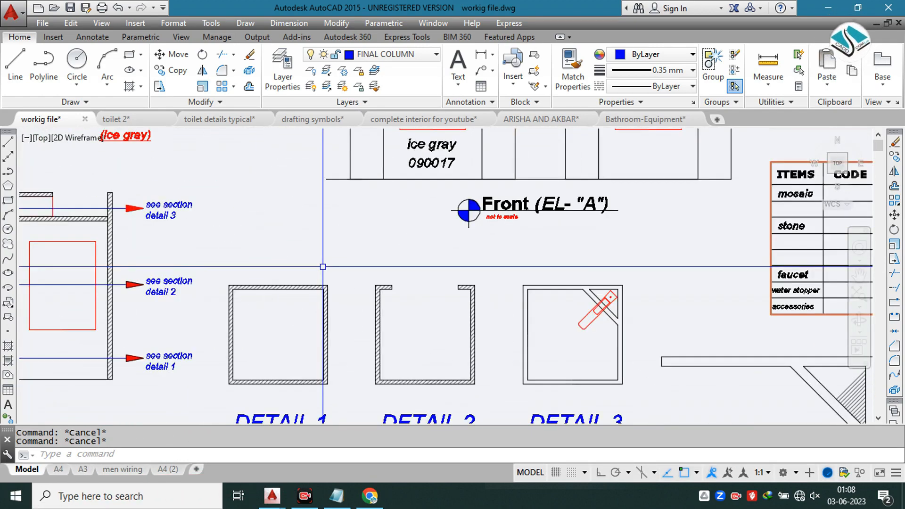
scroll(323, 267, "up", 2)
middle_click_drag(301, 283, 388, 229)
scroll(417, 235, "down", 2)
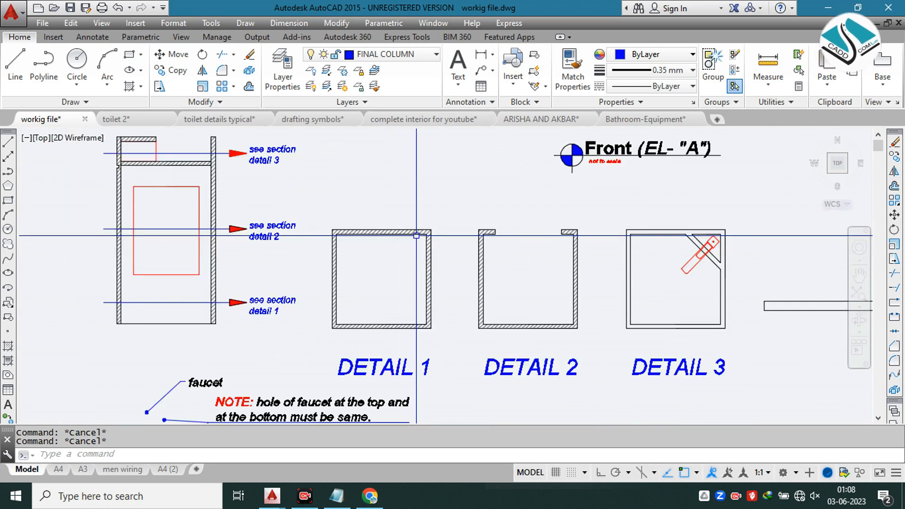
middle_click_drag(364, 227, 479, 242)
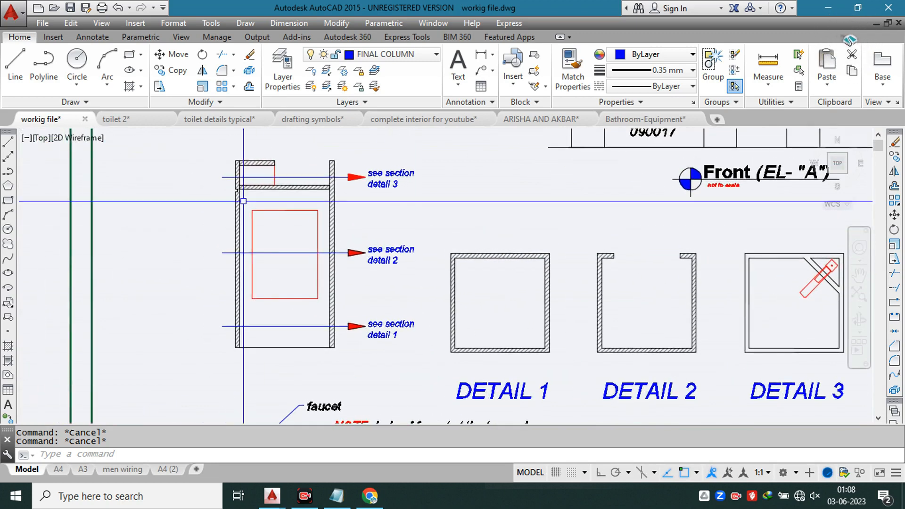
scroll(237, 195, "up", 2)
scroll(295, 246, "down", 3)
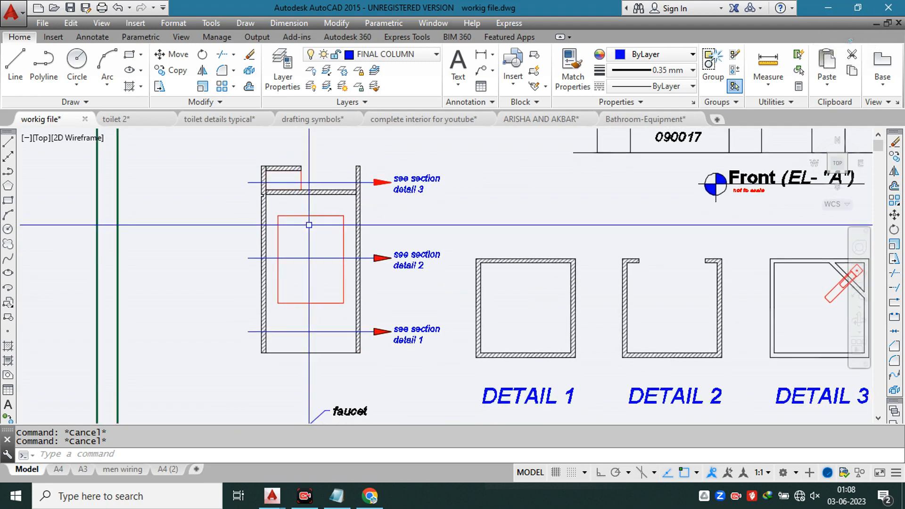
scroll(309, 225, "down", 6)
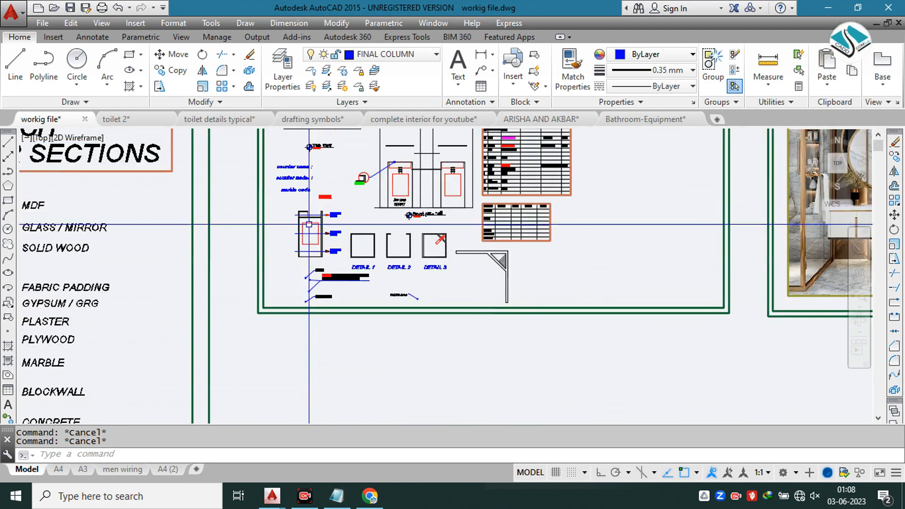
Step: Read the standard items table of the sample counter sheet, covering model, size, type and quantity
scroll(386, 221, "down", 4)
scroll(398, 214, "up", 9)
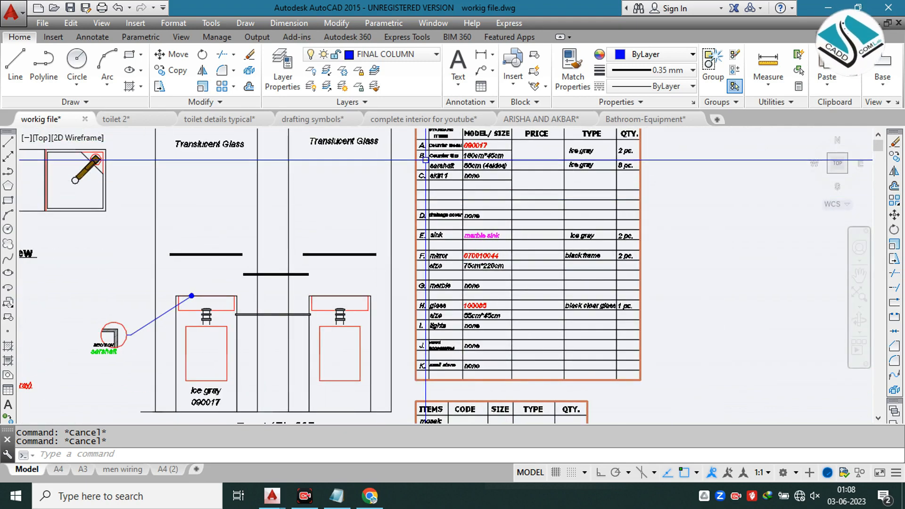
middle_click_drag(431, 184, 415, 192)
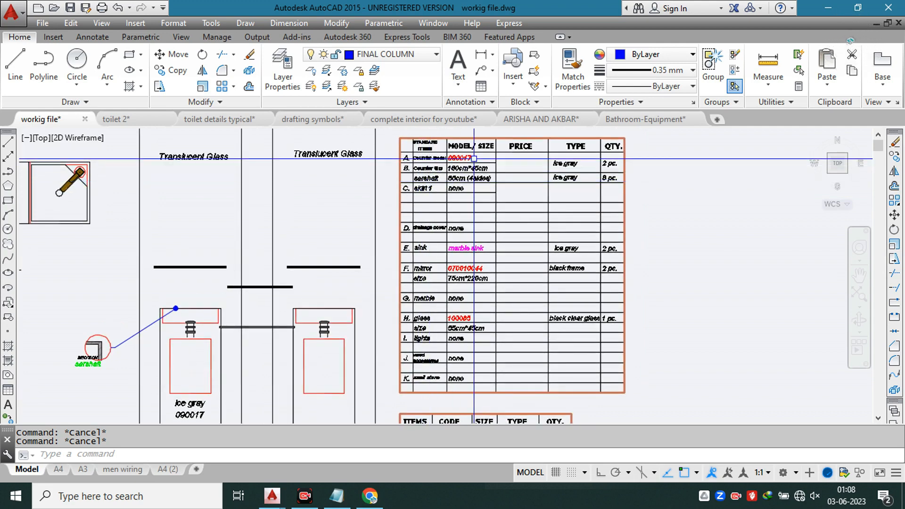
scroll(573, 149, "up", 3)
Step: Switch to the toilet details typical drawing and examine its two annotated toilet sections
left_click(648, 120)
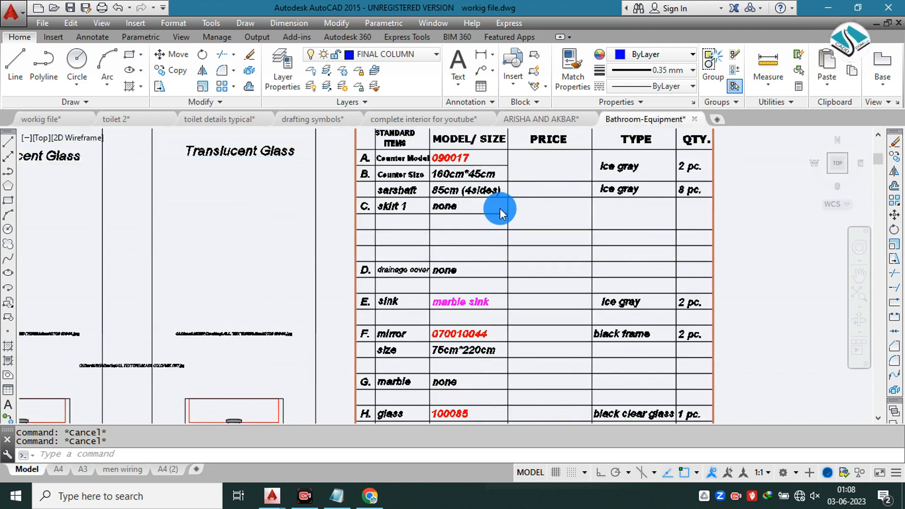
left_click(233, 124)
scroll(423, 223, "up", 6)
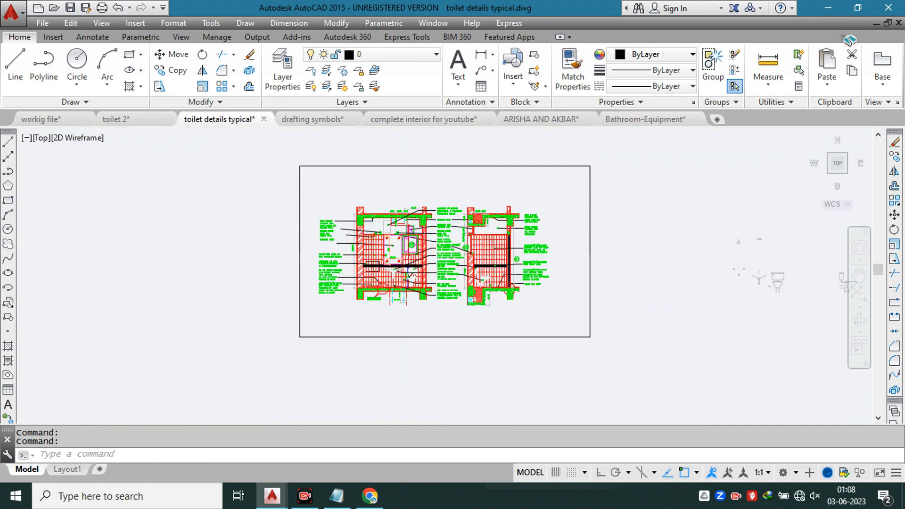
scroll(374, 243, "up", 4)
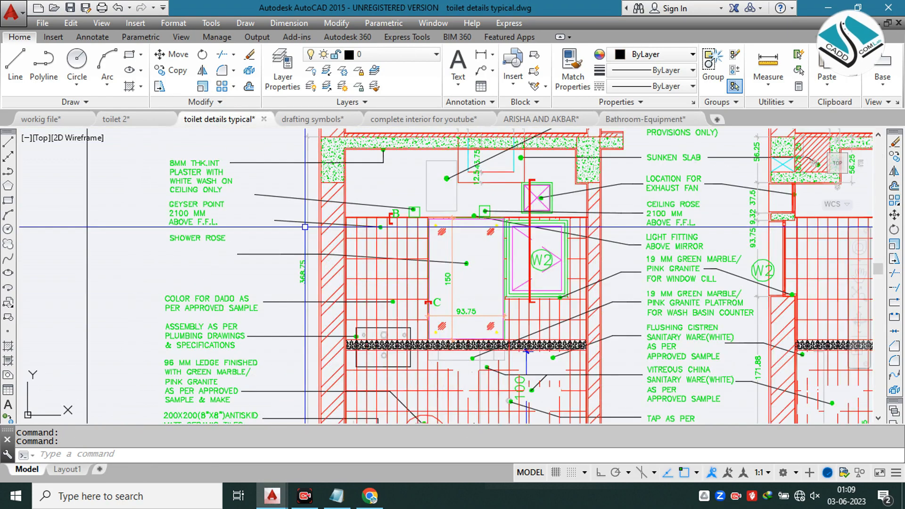
scroll(382, 202, "down", 2)
key("Escape")
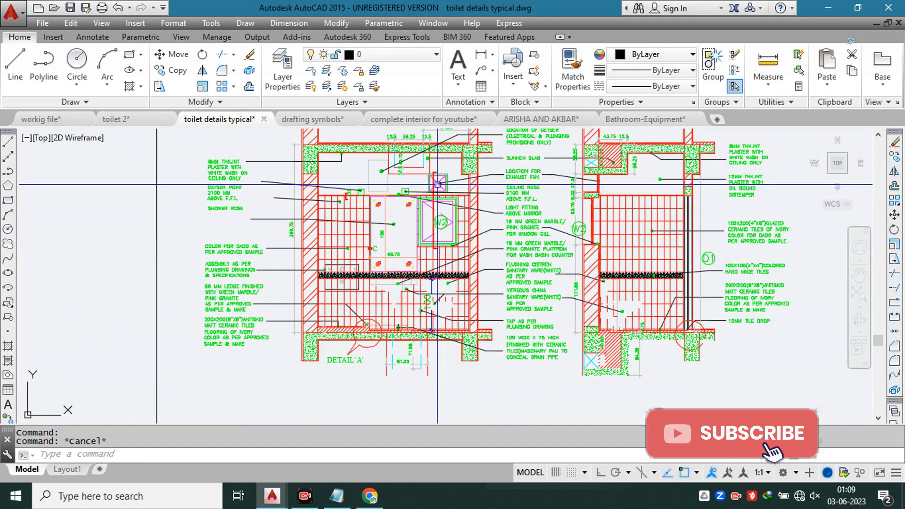
middle_click_drag(439, 184, 436, 199)
key("Escape")
scroll(212, 174, "up", 5)
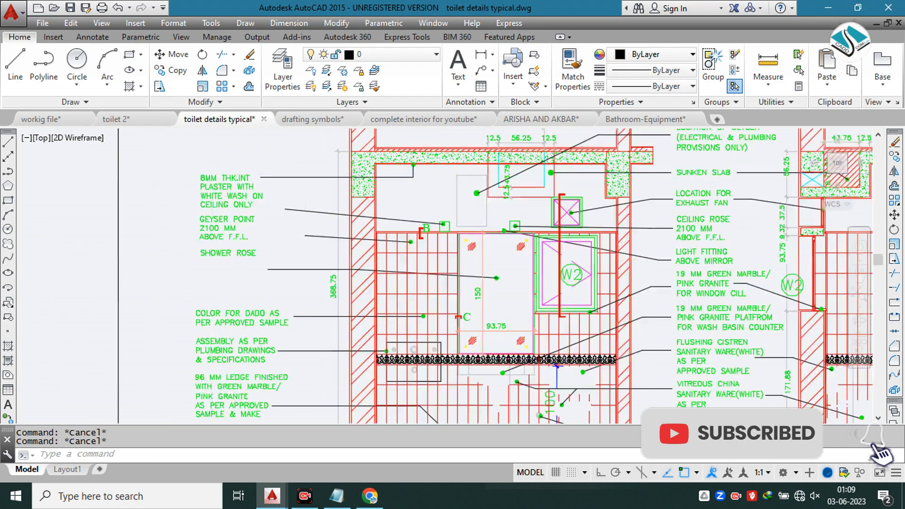
scroll(394, 190, "down", 2)
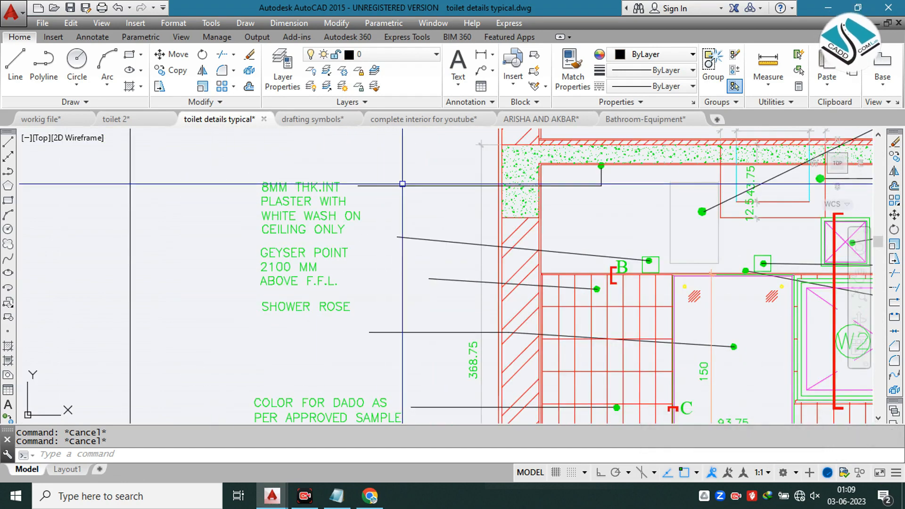
Step: Read the material notes beside the first toilet section, from the ceiling plaster down to the antiskid floor tiles
middle_click_drag(655, 182, 485, 206)
scroll(443, 191, "up", 2)
scroll(442, 191, "down", 2)
middle_click_drag(321, 200, 472, 200)
scroll(267, 221, "up", 4)
scroll(301, 221, "down", 2)
mouse_move(366, 362)
middle_mouse_down()
mouse_move(365, 299)
mouse_move(294, 242)
mouse_move(299, 216)
middle_mouse_up()
middle_click_drag(320, 298, 293, 225)
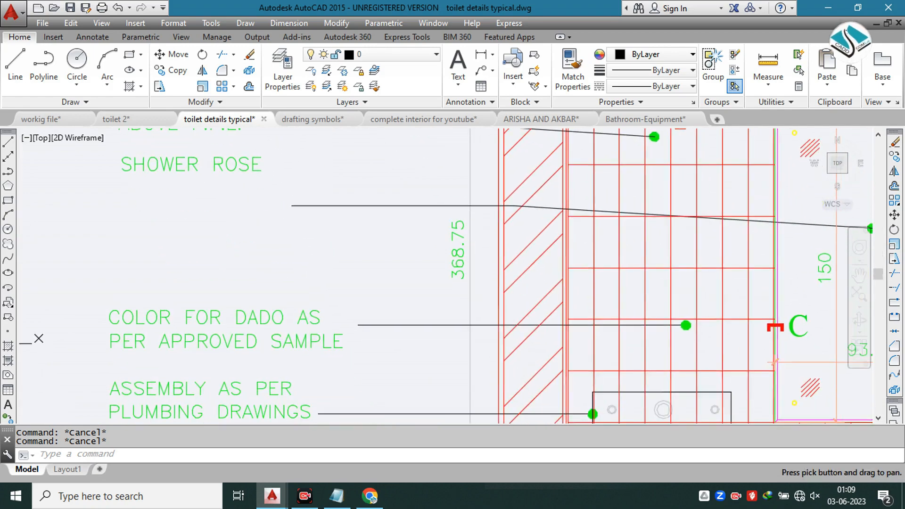
mouse_move(294, 301)
middle_mouse_down()
mouse_move(295, 216)
mouse_move(293, 267)
mouse_move(300, 231)
middle_mouse_up()
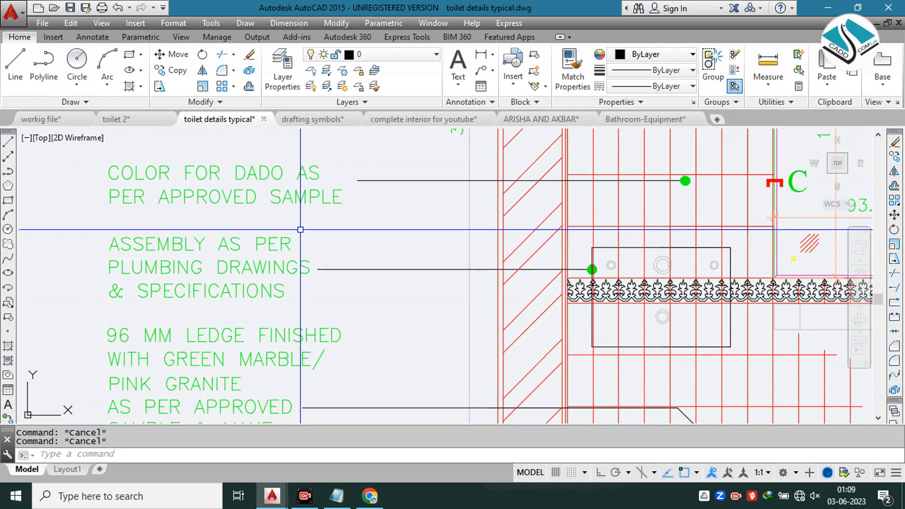
mouse_move(288, 261)
middle_mouse_down()
mouse_move(286, 216)
mouse_move(274, 234)
mouse_move(283, 216)
middle_mouse_up()
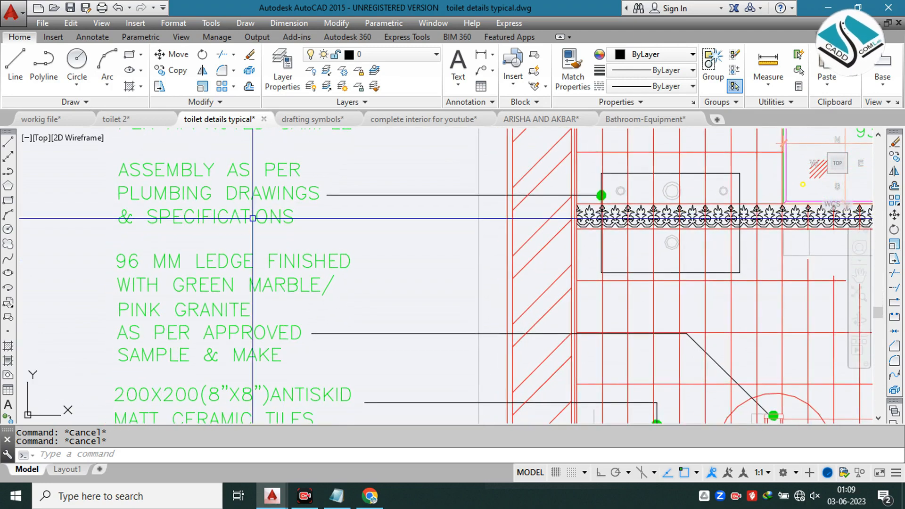
mouse_move(347, 309)
middle_mouse_down()
mouse_move(329, 208)
mouse_move(306, 204)
middle_mouse_up()
mouse_move(279, 269)
middle_mouse_down()
mouse_move(277, 241)
mouse_move(268, 265)
mouse_move(263, 227)
middle_mouse_up()
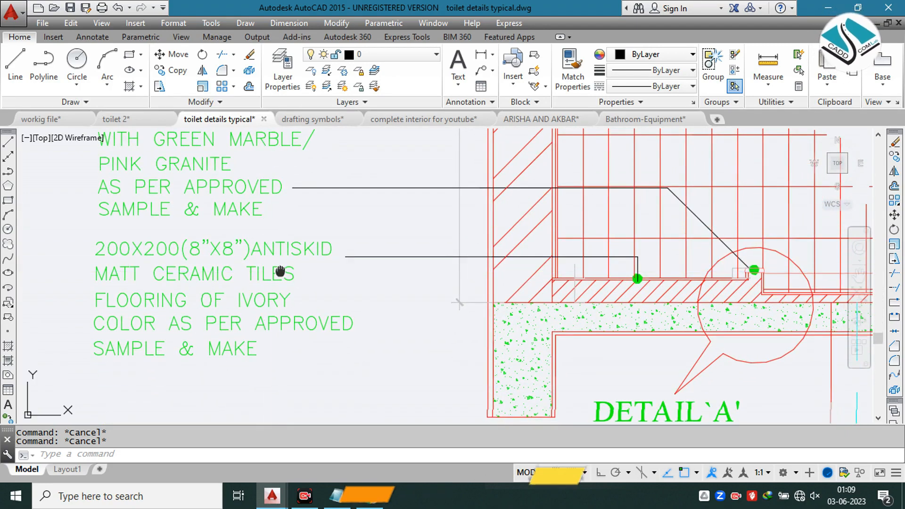
middle_click_drag(268, 267, 256, 212)
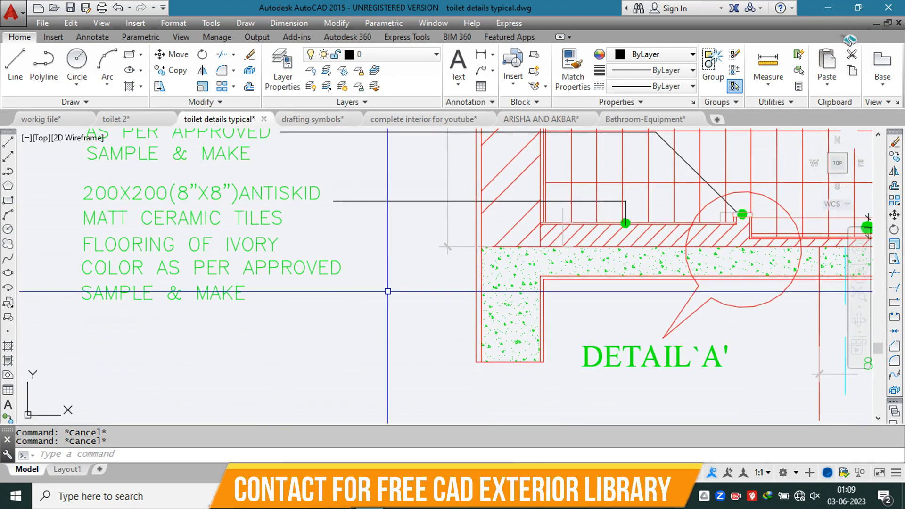
scroll(386, 292, "down", 5)
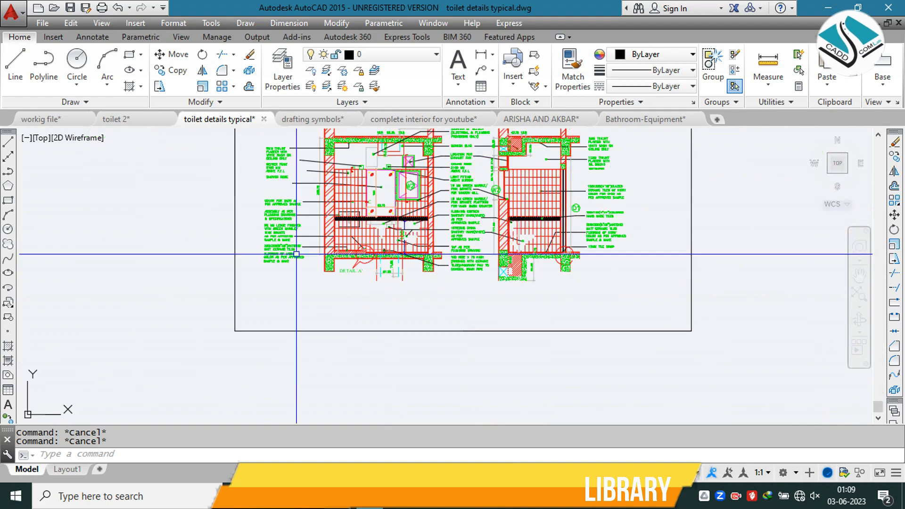
Step: Examine the material notes between the two toilet sections and beside the second section, from ceiling plaster to 12MM tile drop
scroll(424, 156, "up", 5)
mouse_move(427, 152)
middle_mouse_down()
mouse_move(443, 241)
mouse_move(435, 298)
mouse_move(430, 218)
middle_mouse_up()
scroll(440, 230, "up", 3)
scroll(431, 224, "down", 3)
mouse_move(423, 291)
middle_mouse_down()
mouse_move(421, 221)
mouse_move(448, 192)
middle_mouse_up()
scroll(446, 201, "down", 4)
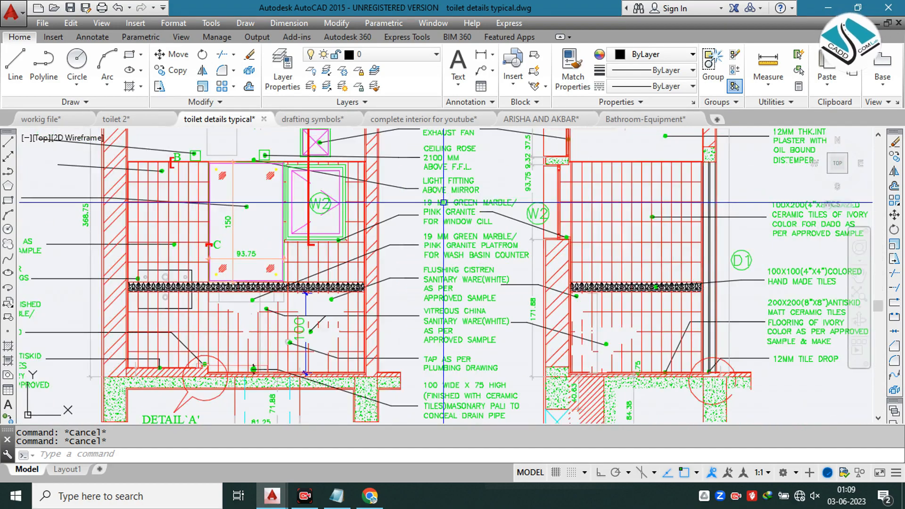
mouse_move(547, 207)
middle_mouse_down()
mouse_move(465, 223)
mouse_move(424, 252)
middle_mouse_up()
scroll(443, 246, "up", 3)
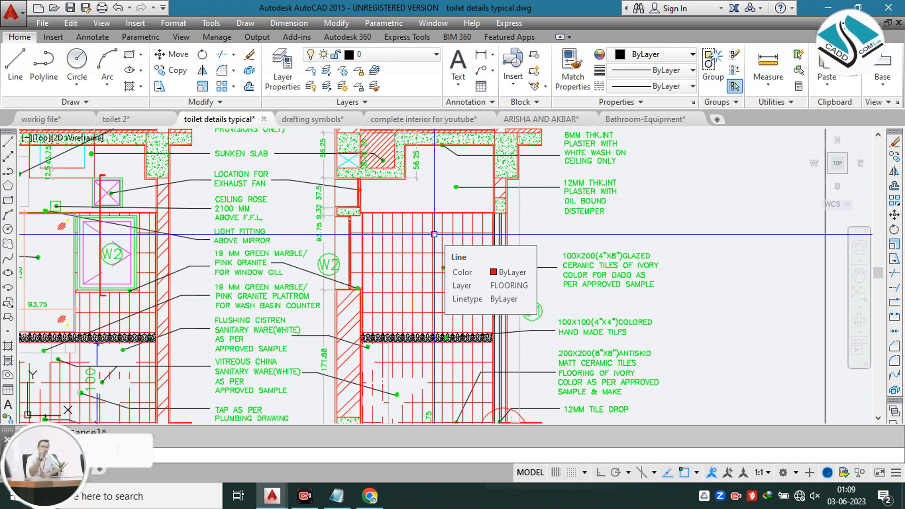
scroll(434, 234, "down", 7)
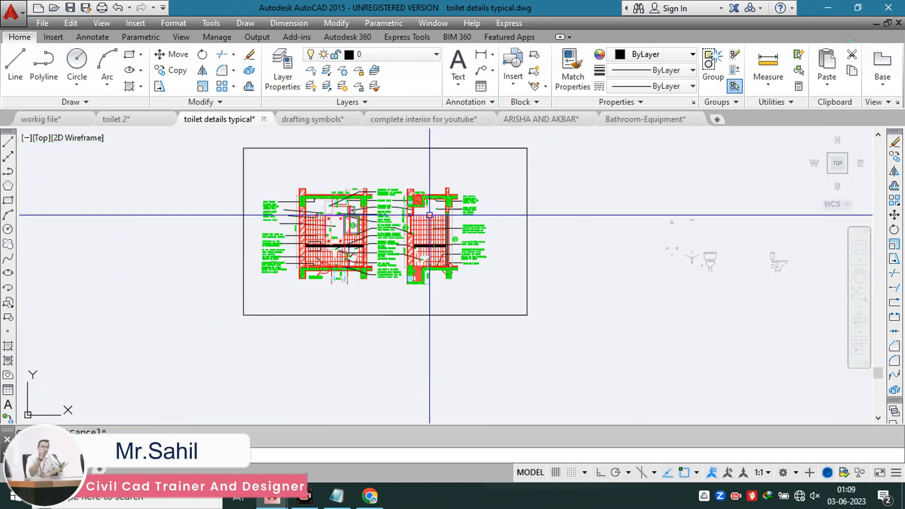
Step: Return to the working file and go past the sample counter sheet to the three bathroom reference photos
left_click(180, 123)
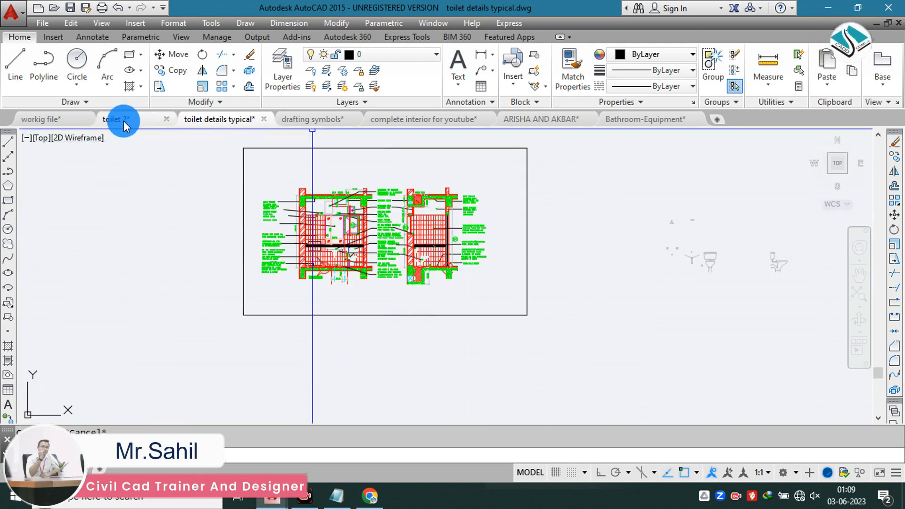
left_click(38, 118)
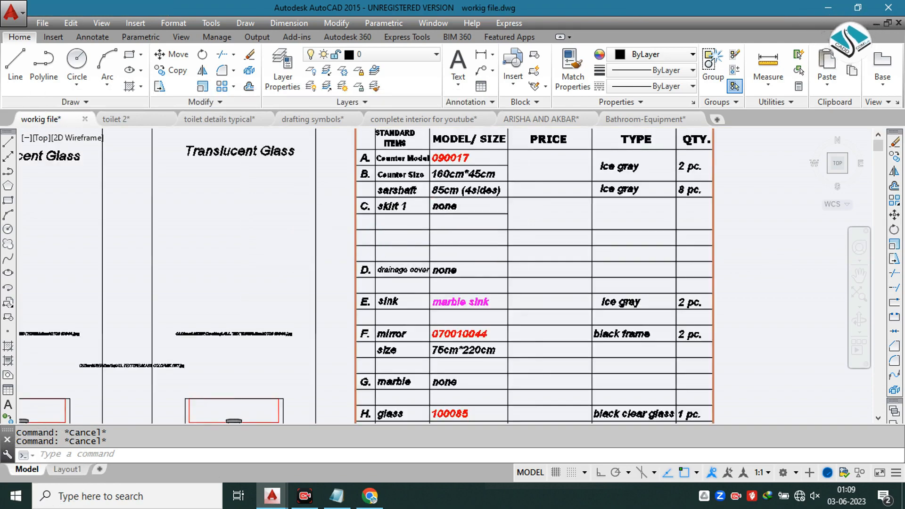
scroll(380, 240, "down", 5)
middle_click_drag(390, 268, 387, 237)
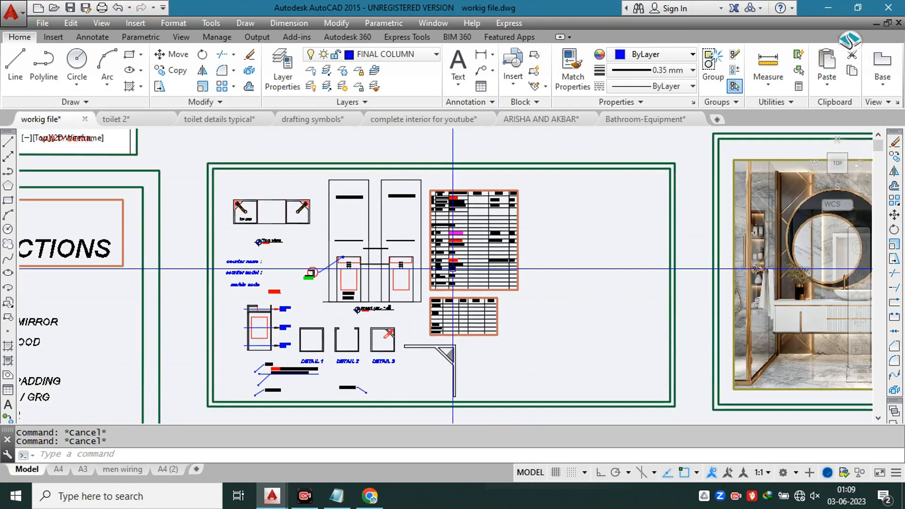
middle_click_drag(448, 267, 415, 237)
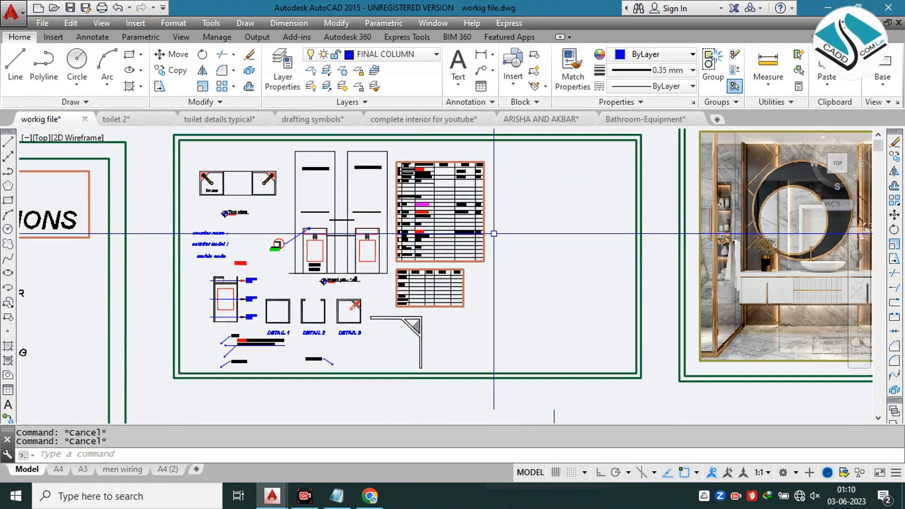
middle_click_drag(550, 231, 272, 230)
middle_click_drag(542, 216, 334, 216)
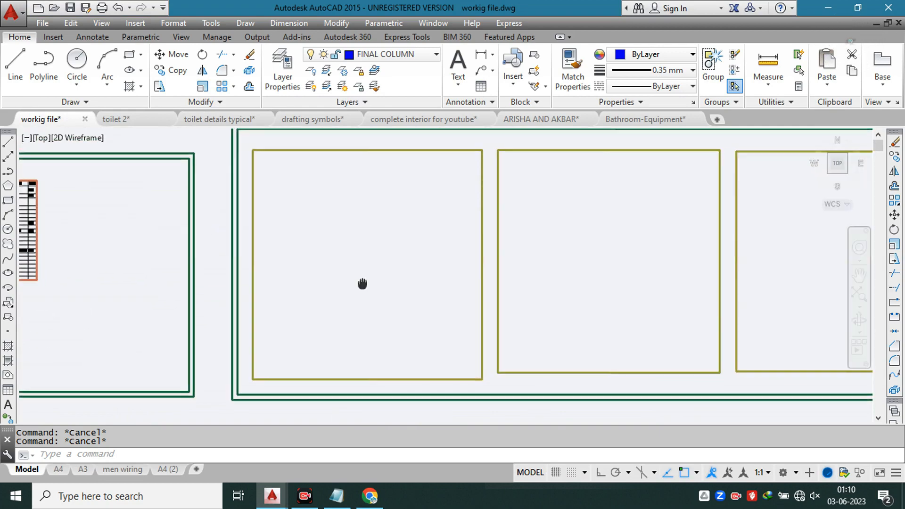
Step: Examine the floating vanity counter and basin in the round-mirror reference photo
middle_click_drag(357, 252, 353, 223)
scroll(352, 222, "up", 4)
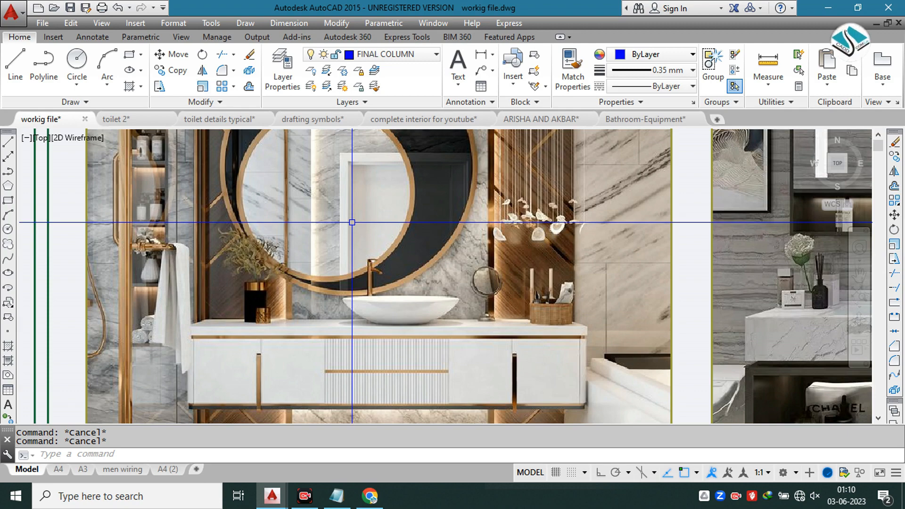
scroll(352, 222, "down", 4)
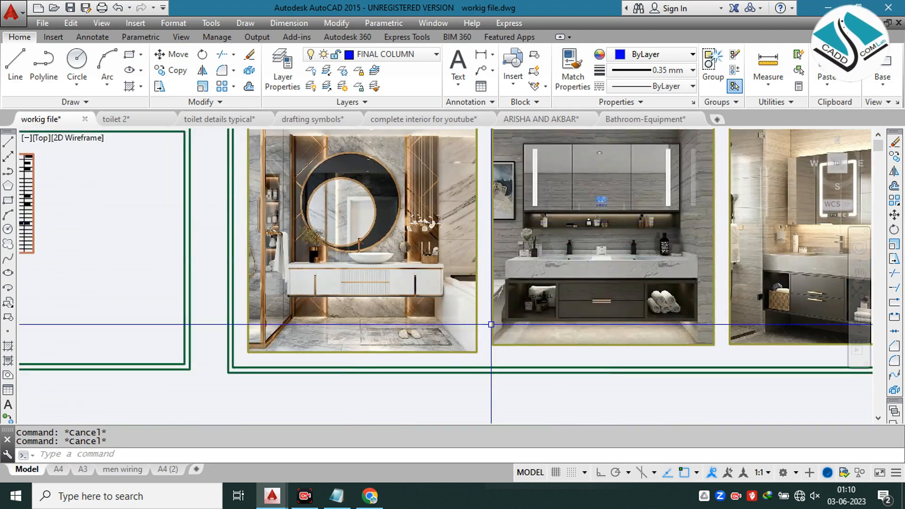
middle_click_drag(491, 324, 428, 233)
scroll(428, 234, "down", 2)
mouse_move(461, 331)
middle_mouse_down()
mouse_move(436, 292)
mouse_move(428, 303)
middle_mouse_up()
middle_click_drag(353, 193, 419, 268)
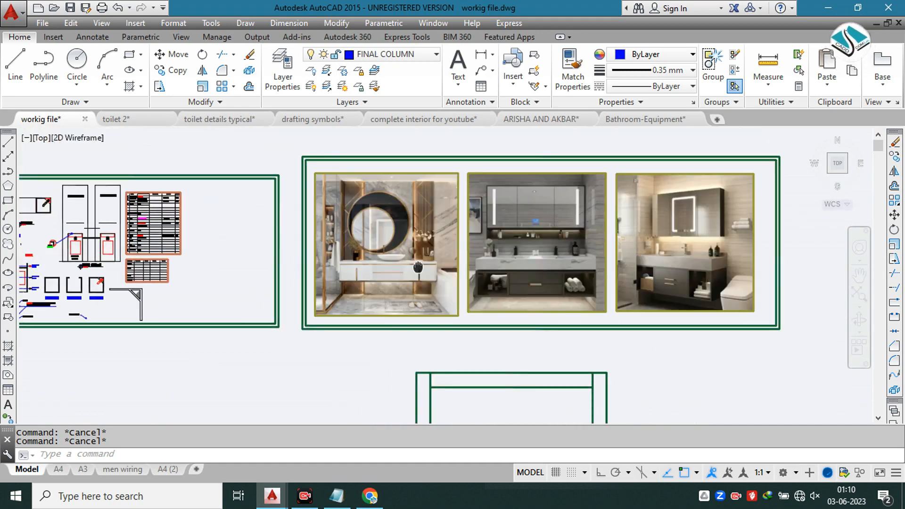
Step: Examine the round mirror and surrounding wall cladding in the first photo against the other two reference photos
scroll(354, 235, "up", 3)
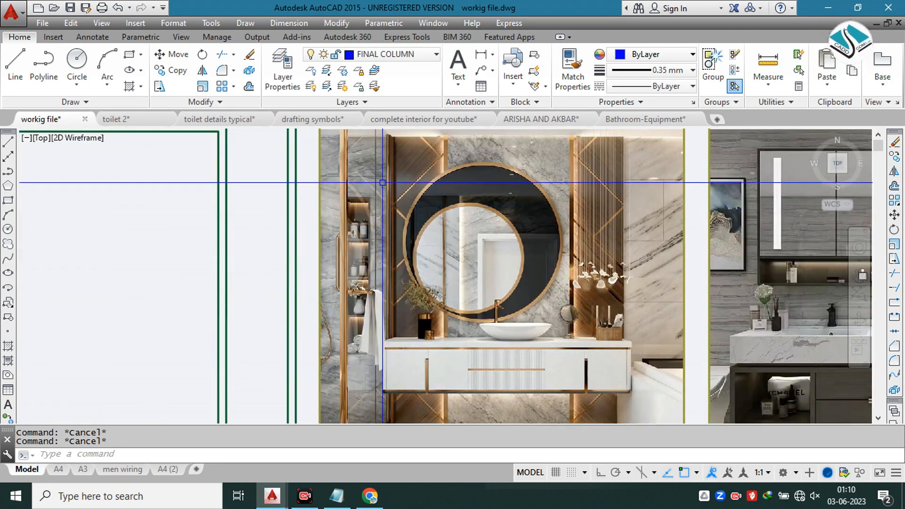
scroll(368, 217, "down", 1)
scroll(395, 285, "down", 4)
middle_click_drag(485, 348, 449, 269)
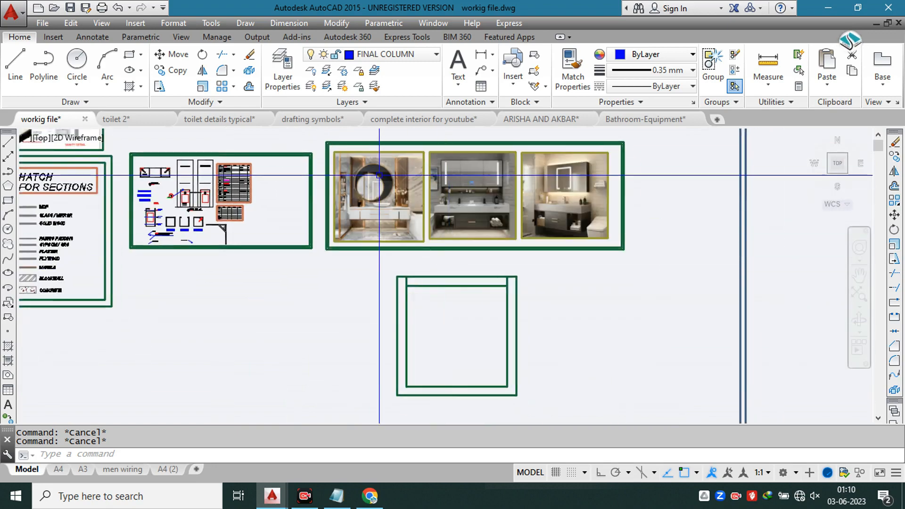
scroll(381, 175, "up", 4)
scroll(377, 184, "up", 3)
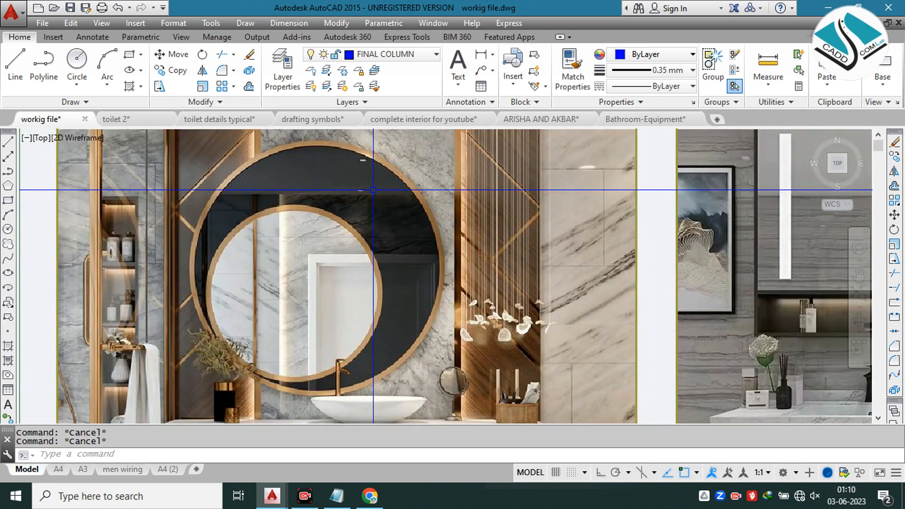
scroll(373, 190, "down", 1)
scroll(374, 190, "down", 2)
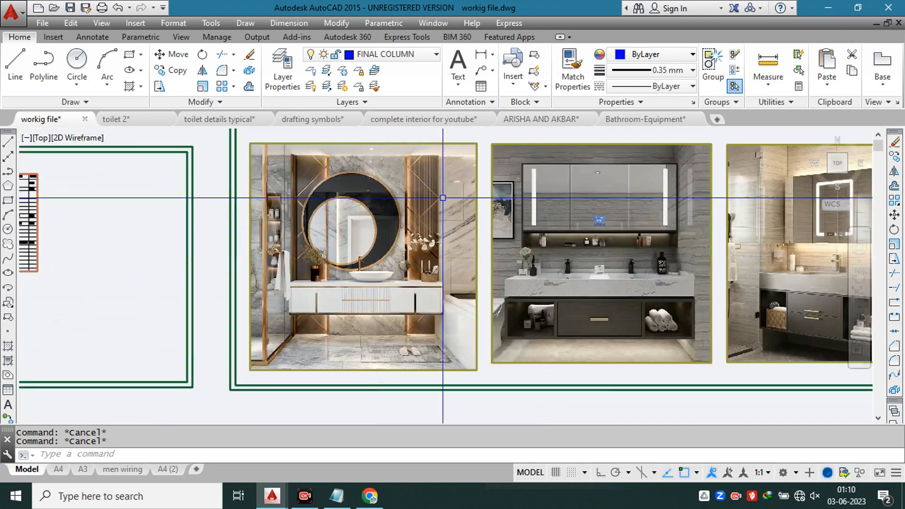
middle_click_drag(398, 197, 333, 202)
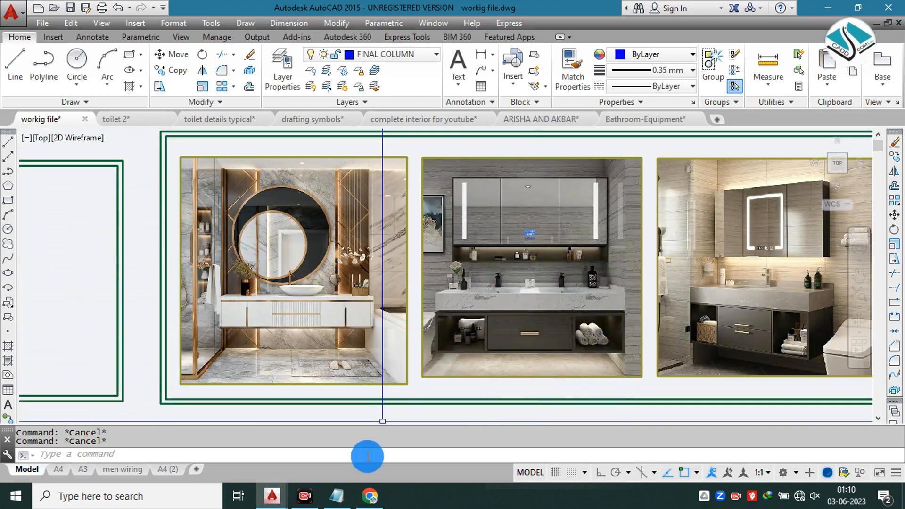
Step: Compare the areas above the mirrors and the counter units across the three bathroom reference photos
left_click(707, 472)
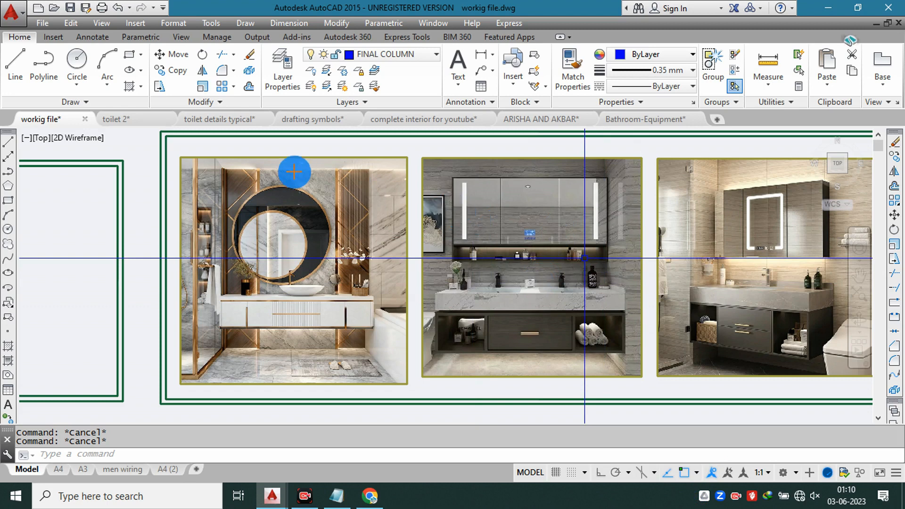
left_click_drag(238, 176, 305, 188)
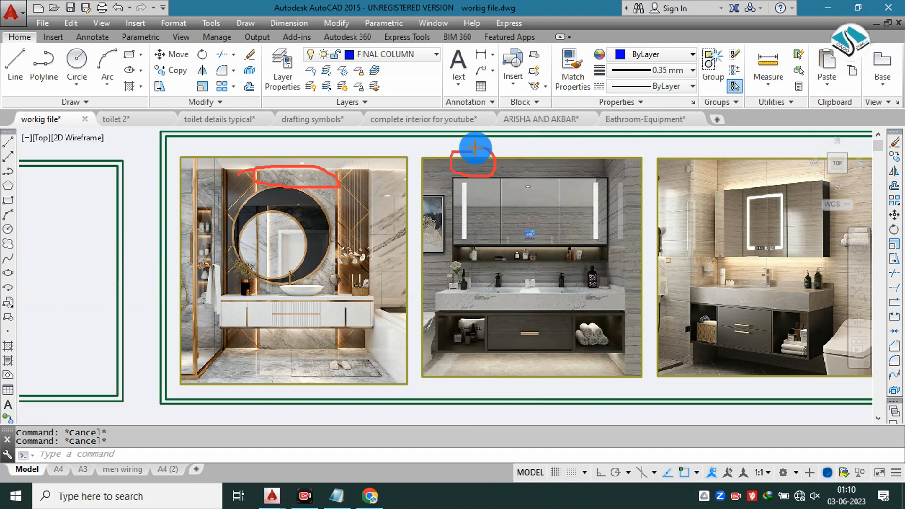
mouse_move(751, 151)
left_mouse_down()
mouse_move(774, 165)
mouse_move(754, 152)
left_mouse_up()
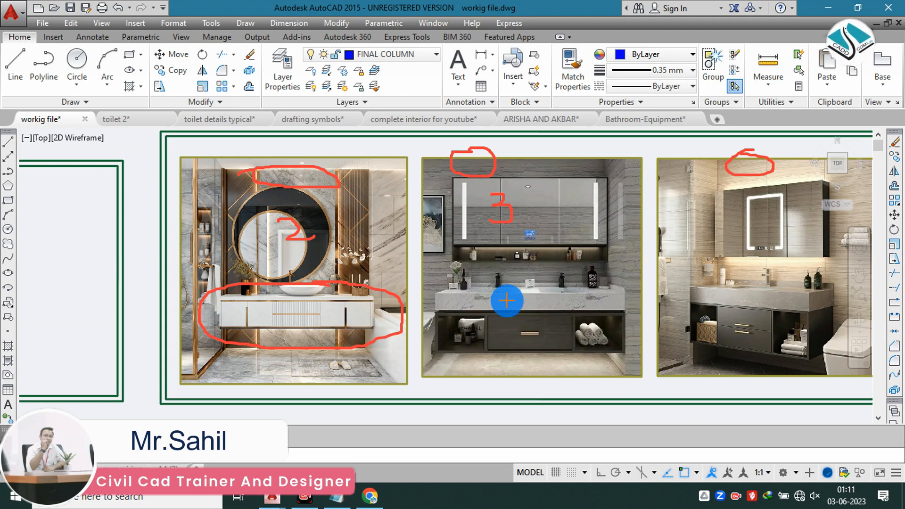
left_click_drag(483, 303, 558, 281)
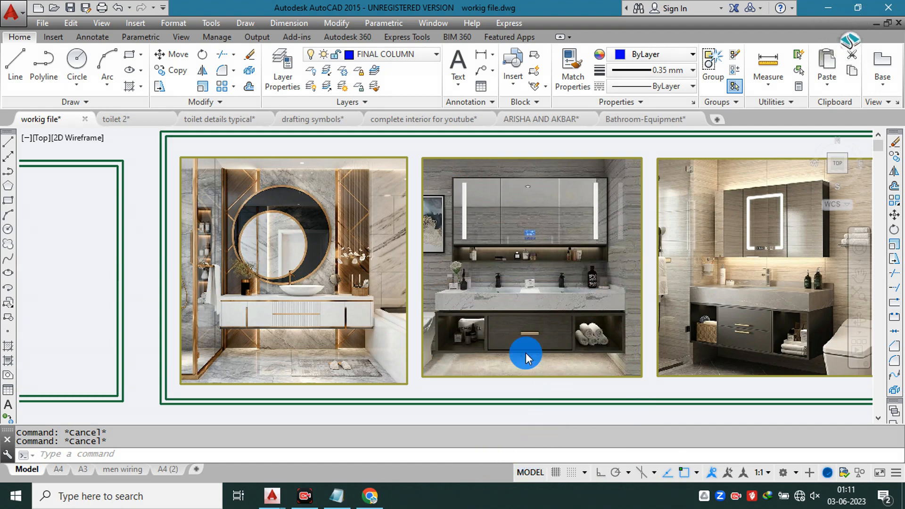
scroll(498, 298, "down", 2)
scroll(406, 289, "up", 2)
scroll(310, 154, "up", 4)
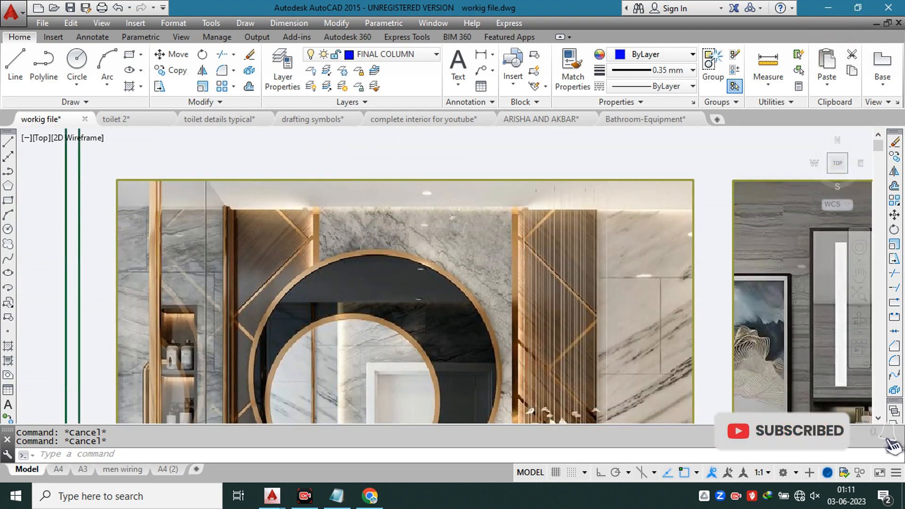
scroll(428, 202, "down", 4)
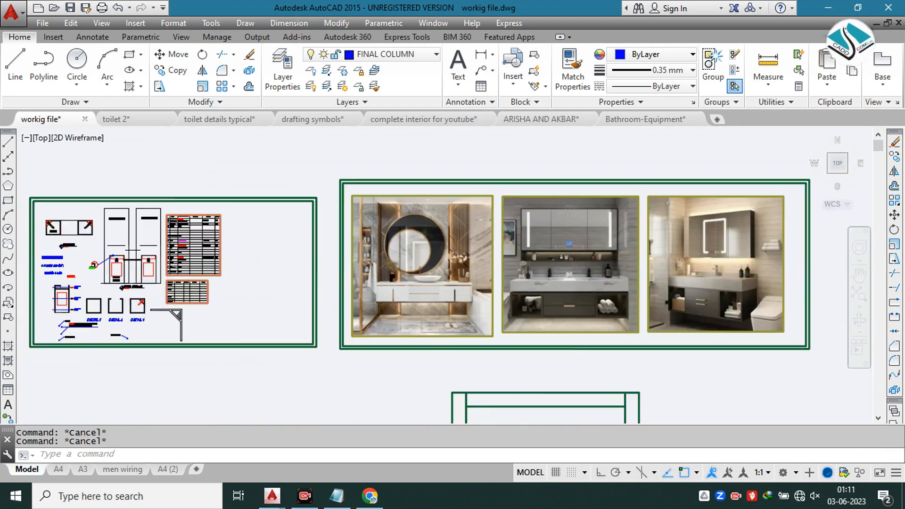
Step: Offset both faces of the left wall in the bathroom plan 1" into the wall thickness
middle_click_drag(481, 295, 368, 172)
scroll(363, 204, "up", 1)
scroll(363, 204, "up", 3)
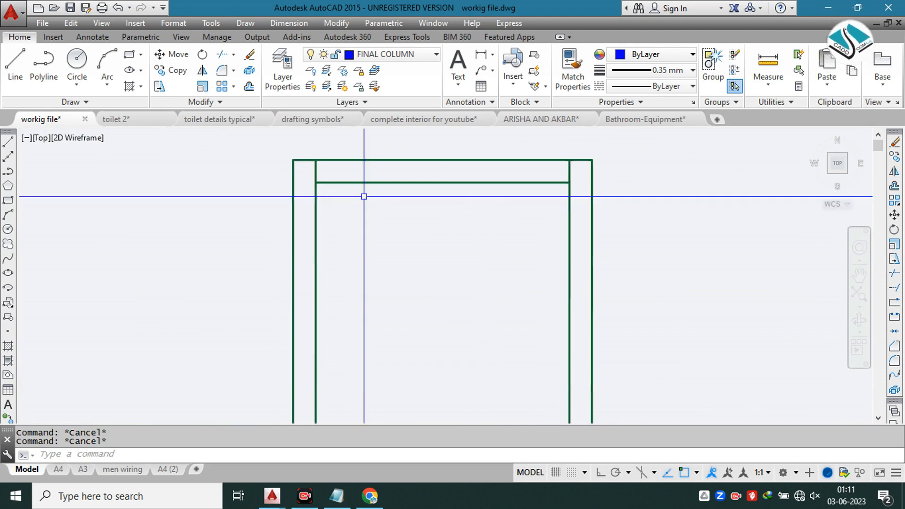
type("o")
key("Return")
type("1")
key("Return")
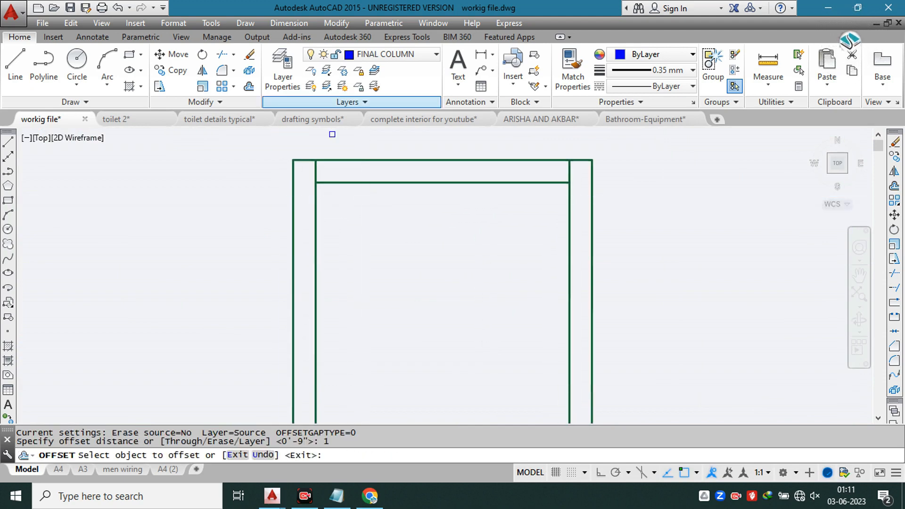
left_click(293, 235)
left_click(305, 249)
scroll(311, 242, "up", 2)
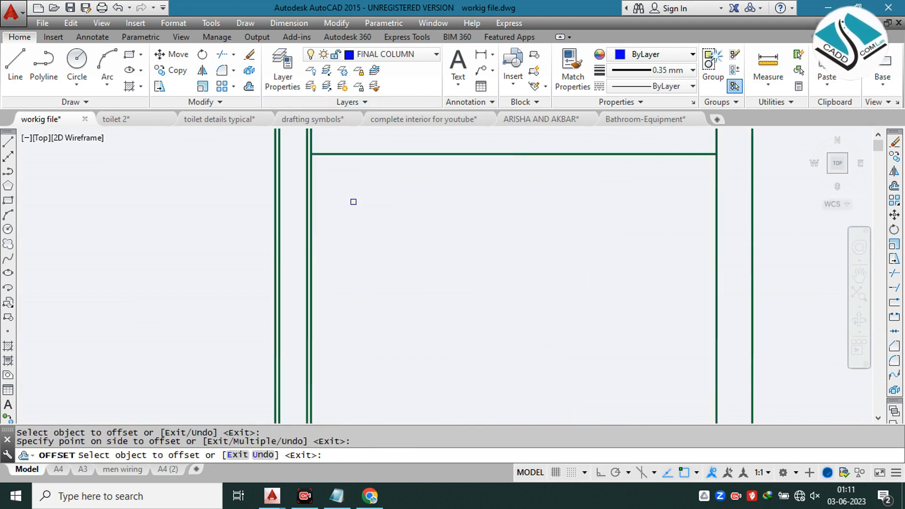
Step: Offset both faces of the upper wall in the bathroom plan 1" into the wall thickness
middle_click_drag(449, 164, 415, 245)
left_click(417, 194)
left_click(412, 198)
left_click(406, 219)
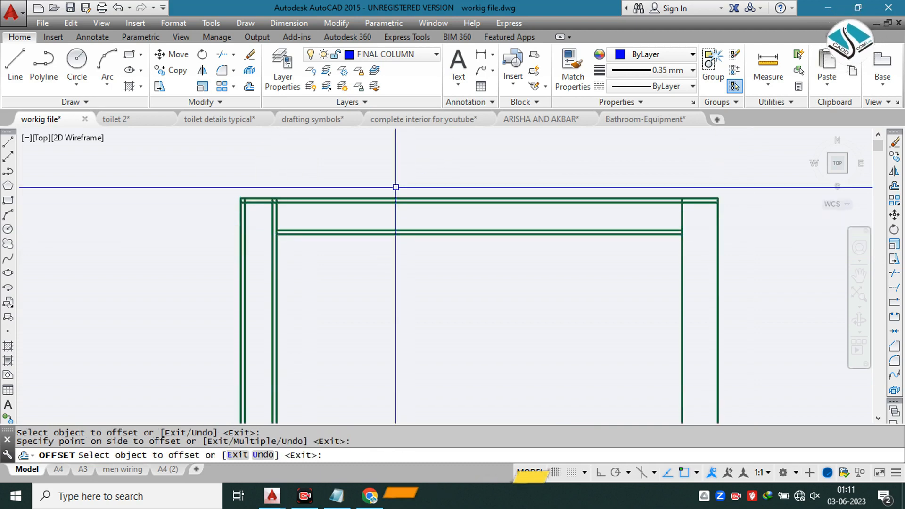
key("Escape")
key("Escape")
Step: Check the ceiling plaster note and the wall finish lines in the first section of the toilet details typical drawing
left_click(202, 122)
scroll(288, 204, "up", 5)
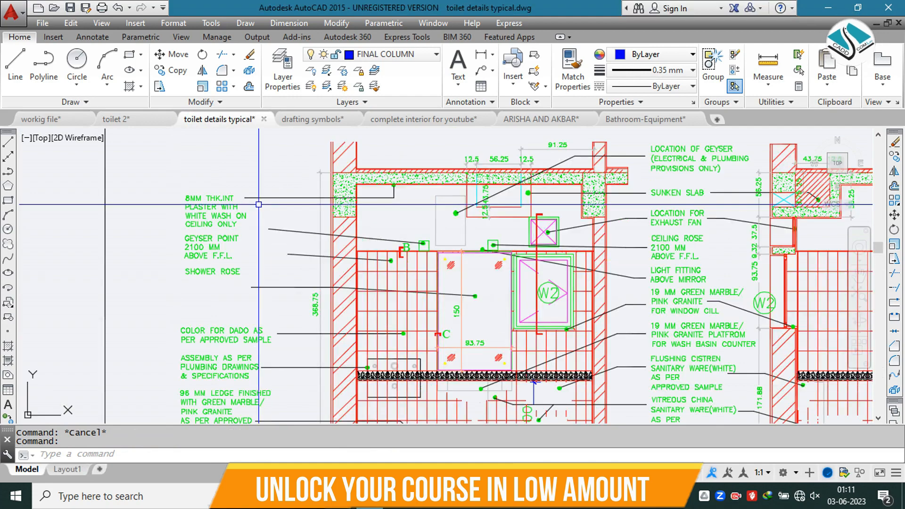
scroll(202, 200, "up", 4)
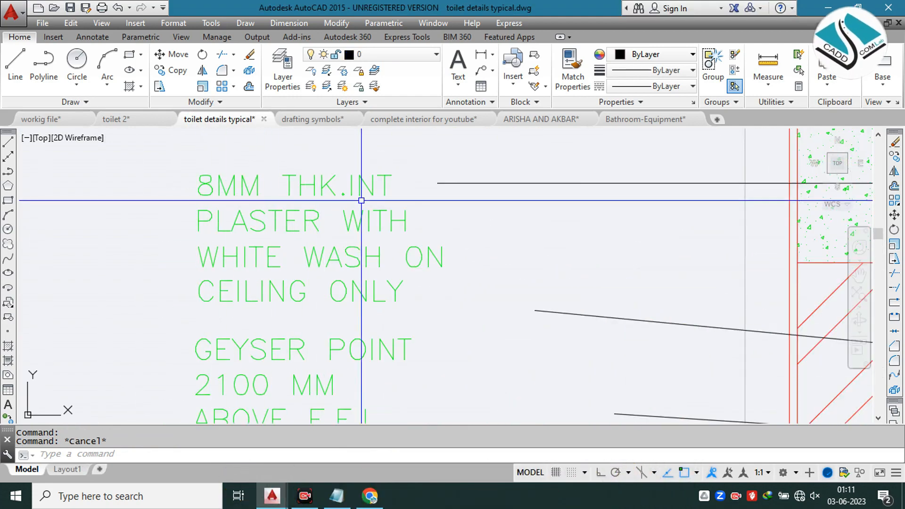
middle_click_drag(315, 231, 241, 204)
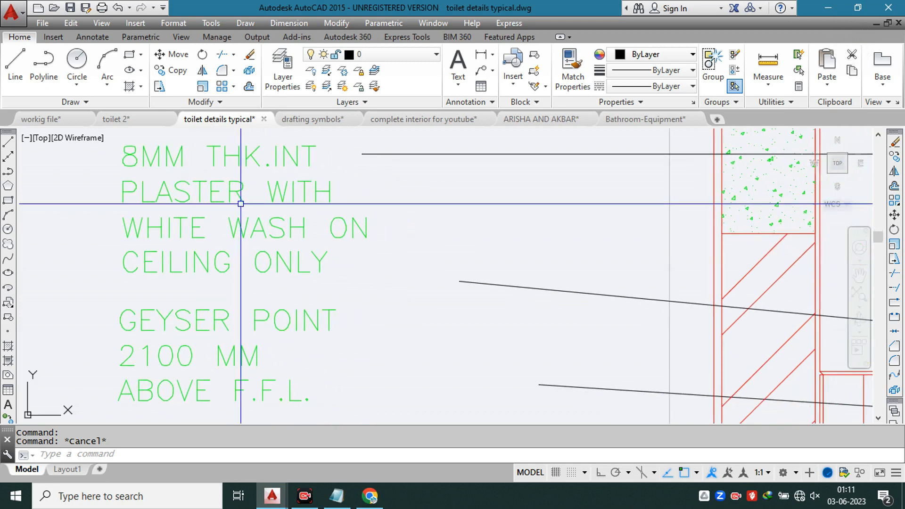
scroll(261, 254, "down", 2)
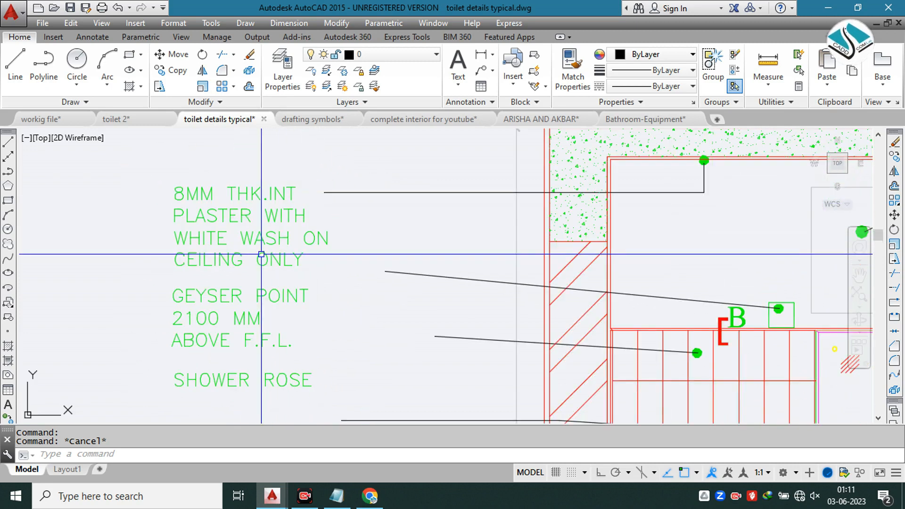
scroll(260, 227, "down", 2)
mouse_move(415, 197)
middle_mouse_down()
mouse_move(294, 282)
mouse_move(318, 242)
mouse_move(319, 173)
middle_mouse_up()
scroll(354, 231, "up", 3)
scroll(323, 222, "down", 3)
middle_click_drag(321, 239, 311, 183)
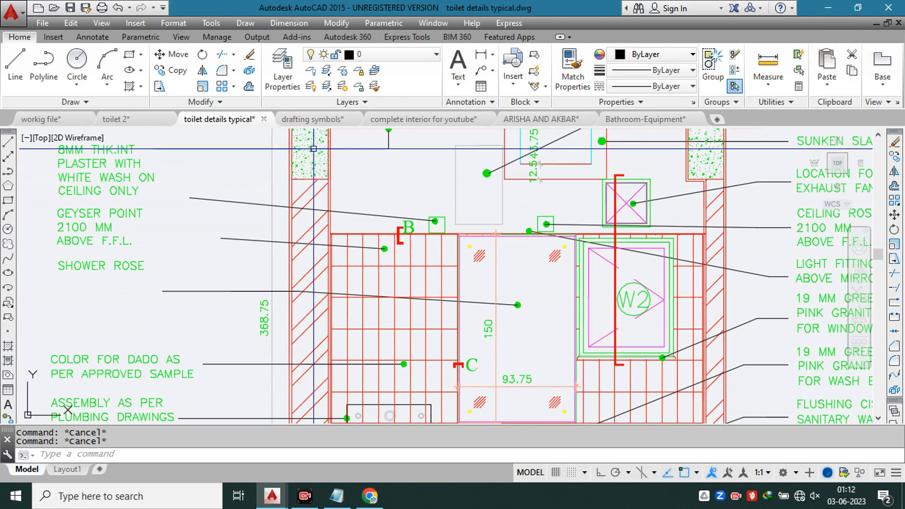
middle_click_drag(302, 186, 212, 188)
middle_click_drag(267, 199, 446, 209)
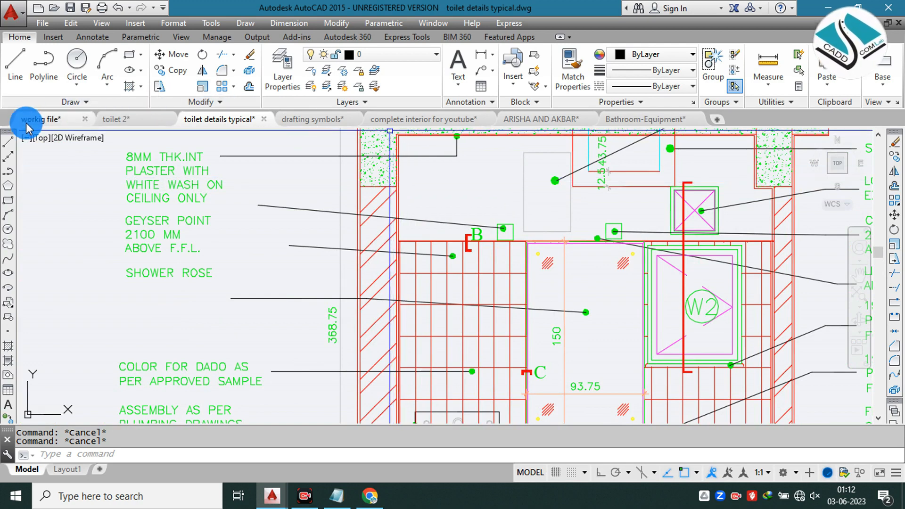
Step: Switch back to the bathroom plan in workig file.dwg
left_click(60, 120)
scroll(427, 212, "down", 4)
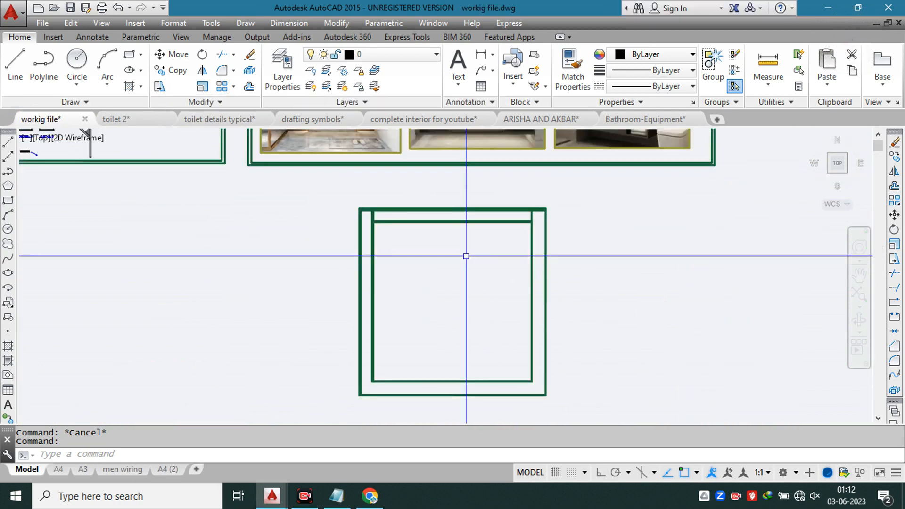
key("Escape")
left_click(467, 257)
scroll(485, 233, "up", 2)
key("Escape")
scroll(192, 182, "up", 4)
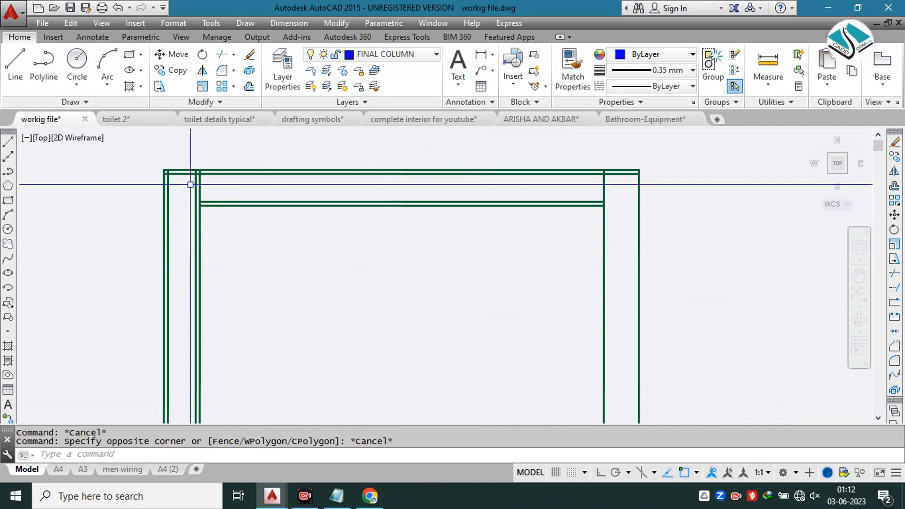
Step: Offset both faces of the right wall in the bathroom plan 1" into the wall thickness
scroll(311, 206, "down", 3)
type("o")
key("Return")
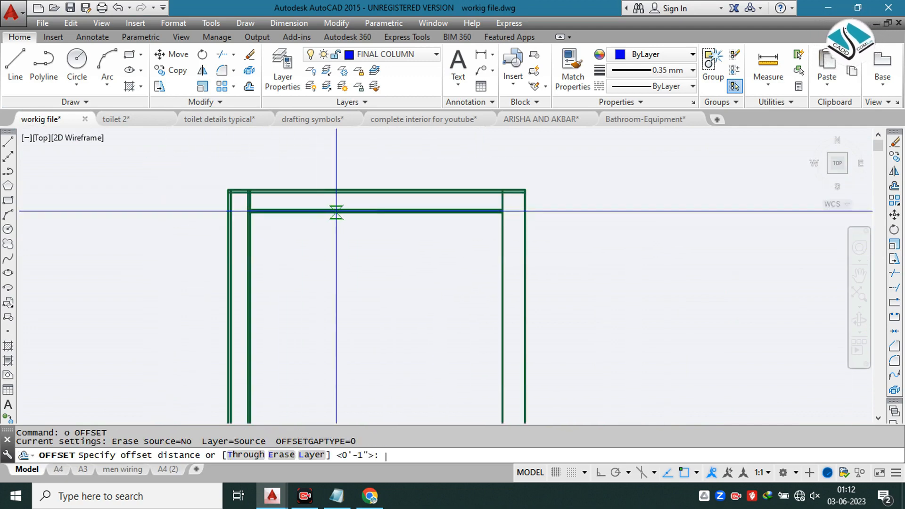
type("1")
key("Return")
scroll(448, 226, "up", 4)
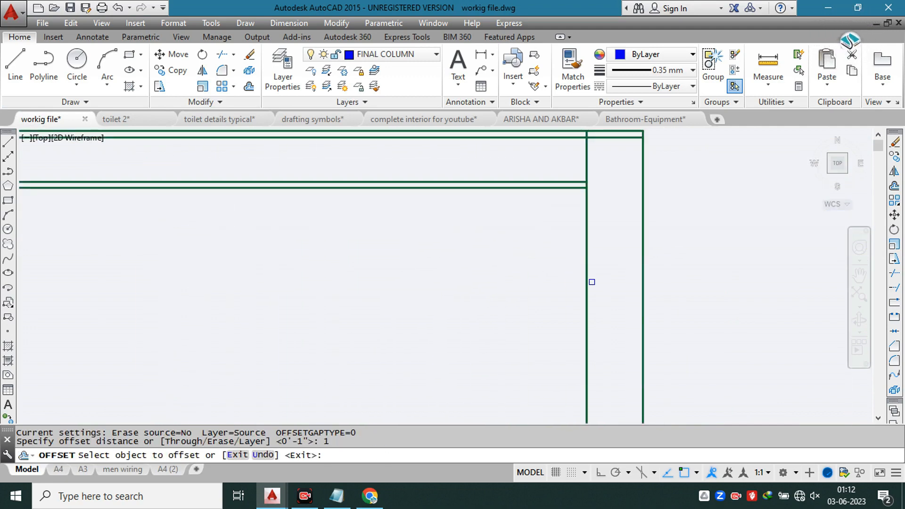
left_click(585, 287)
left_click(667, 292)
left_click(645, 304)
left_click(578, 263)
scroll(572, 255, "down", 3)
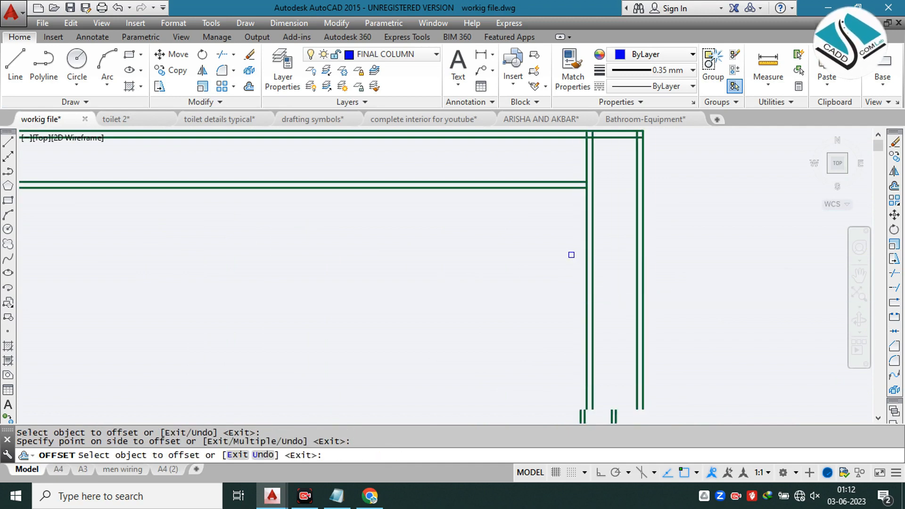
Step: Extend the lower wall's inner face line at both ends to the outer finish lines of the left and right walls
middle_click_drag(572, 254, 576, 160)
scroll(346, 353, "up", 4)
key("Escape")
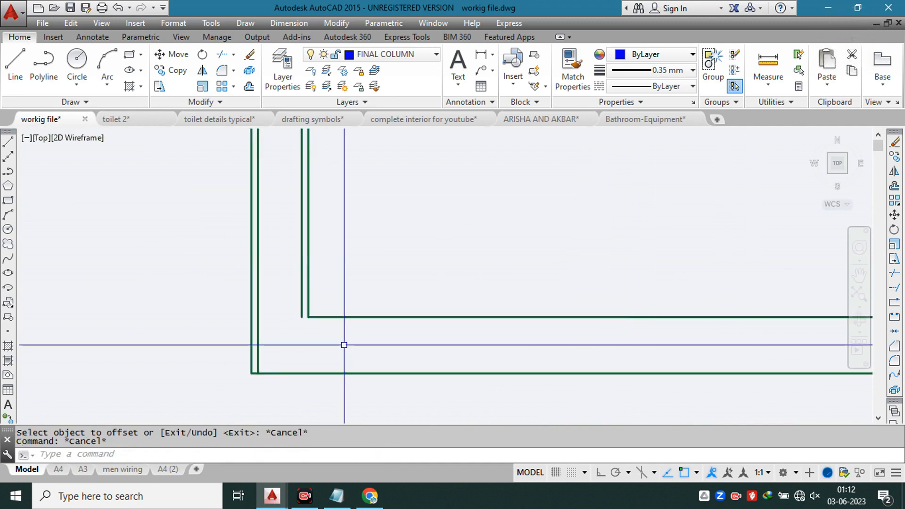
type("ex")
key("space")
key("space")
left_click(424, 286)
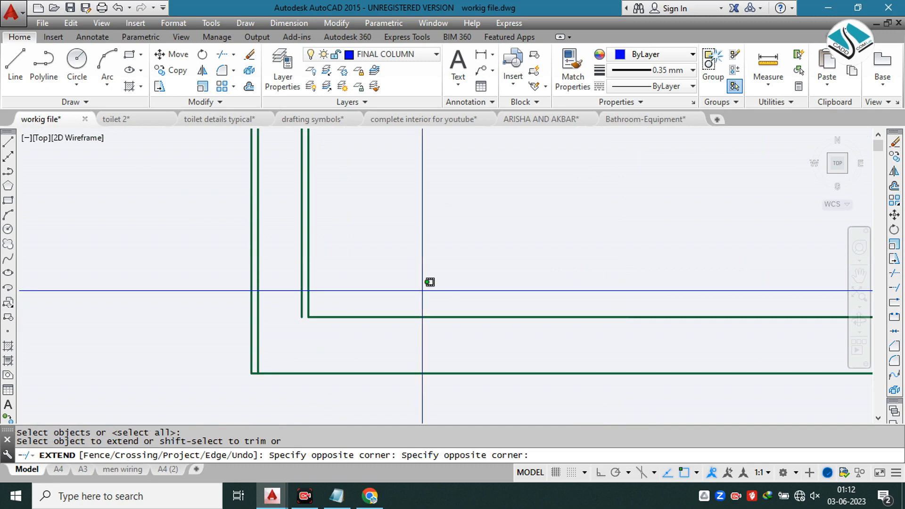
left_click(367, 378)
left_click(442, 284)
left_click(419, 329)
scroll(418, 315, "down", 4)
scroll(602, 305, "up", 2)
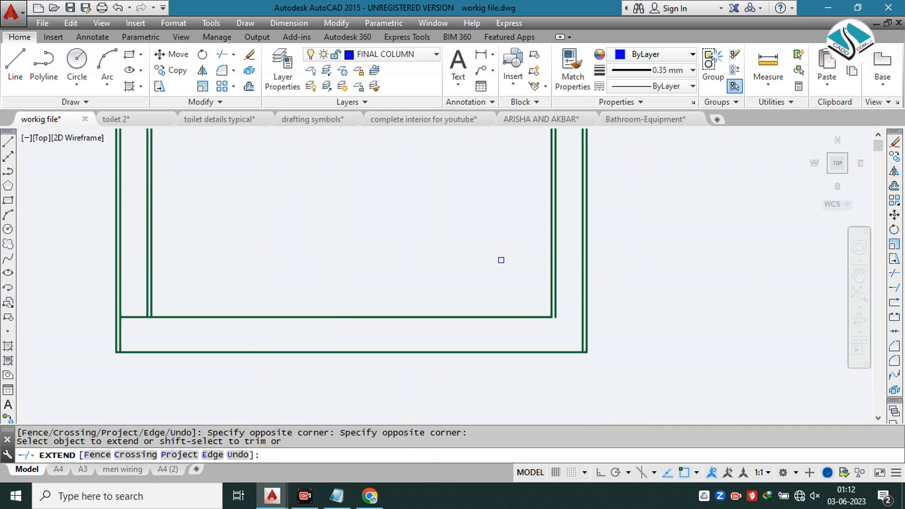
key("Escape")
key("Escape")
type("t")
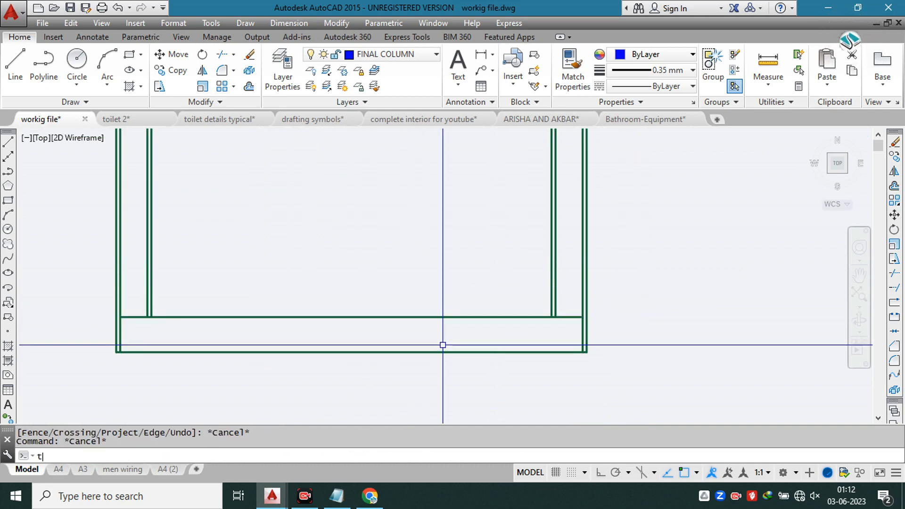
type("r")
key("space")
key("space")
scroll(593, 329, "up", 2)
key("Escape")
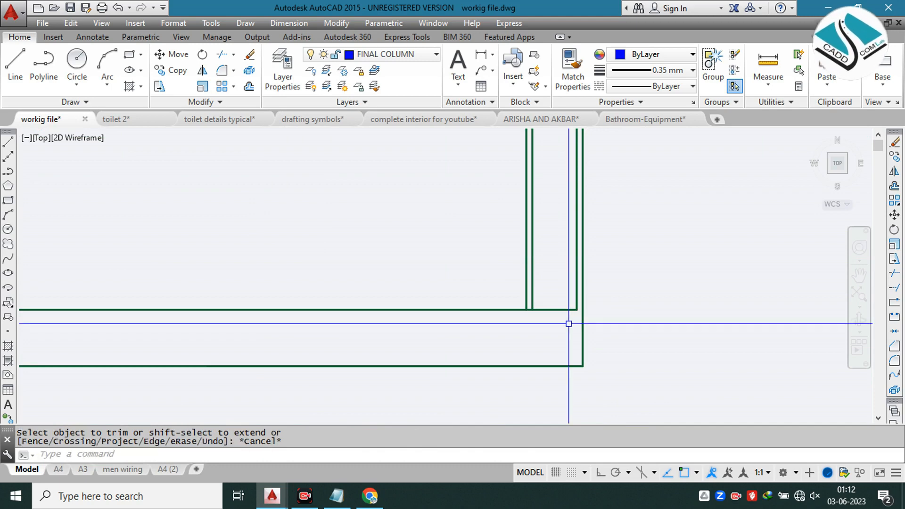
Step: Extend the lower wall's inner face line to the outer face of the right wall
type("ex")
key("space")
key("space")
left_click(562, 283)
left_click(547, 320)
left_click(567, 283)
left_click(546, 316)
key("Escape")
key("Escape")
Step: Extend the right wall's inner face and its finish line down to the lower wall's outer face
type("ex")
key("space")
key("space")
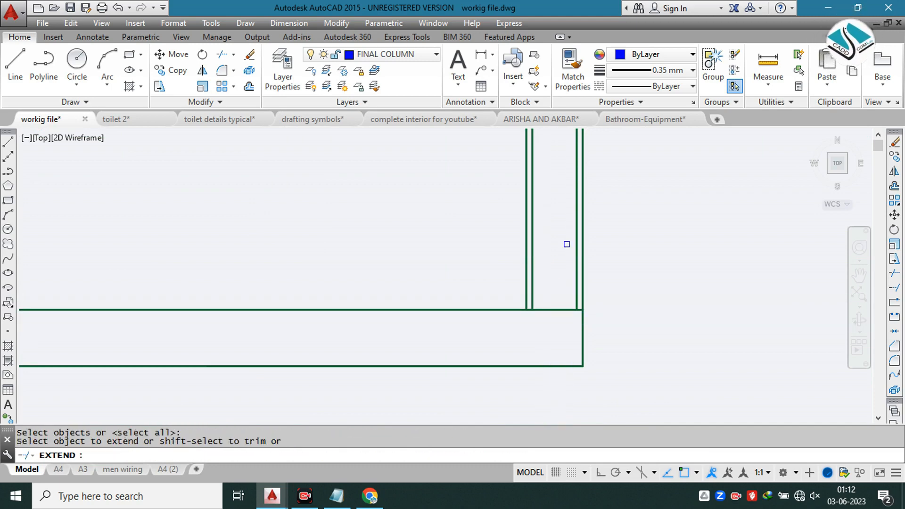
left_click(547, 255)
left_click(457, 293)
key("Escape")
key("Escape")
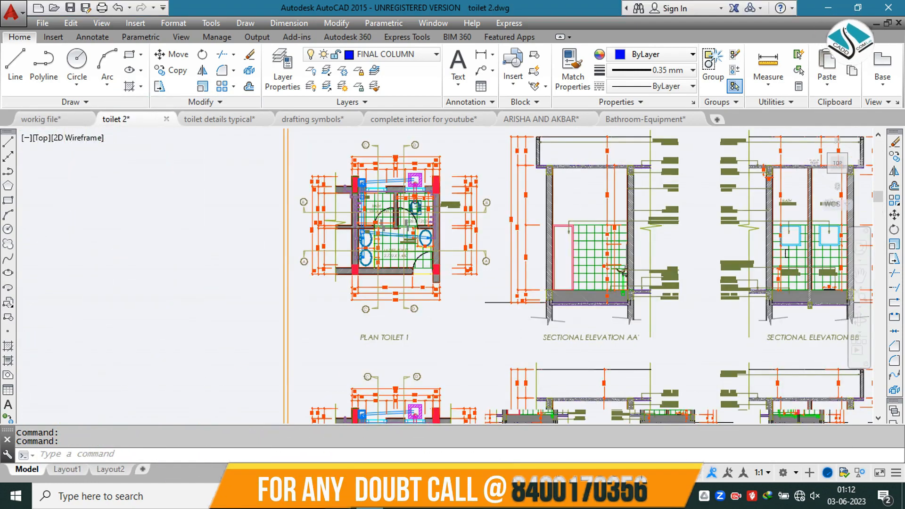
Step: Check how the wall and floor finish lines meet in the toilet 2 and toilet details typical sample drawings
scroll(528, 254, "up", 5)
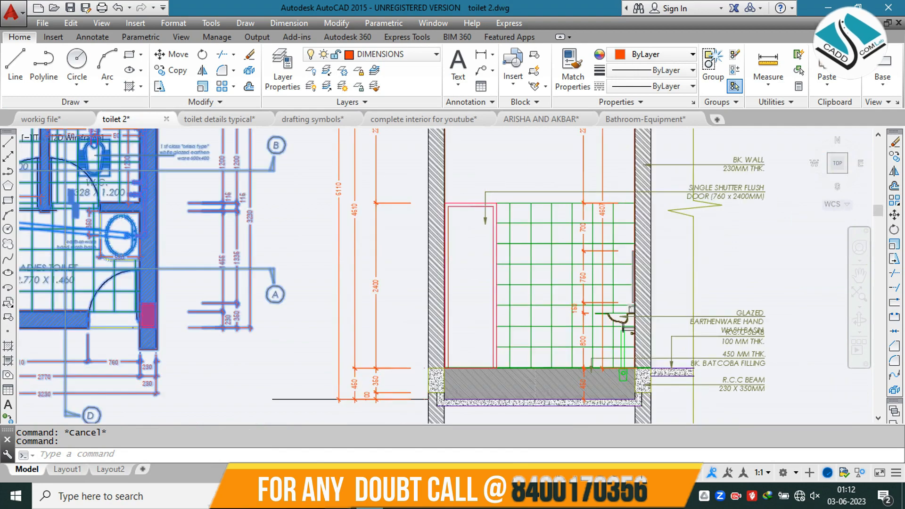
left_click(224, 120)
scroll(398, 241, "down", 4)
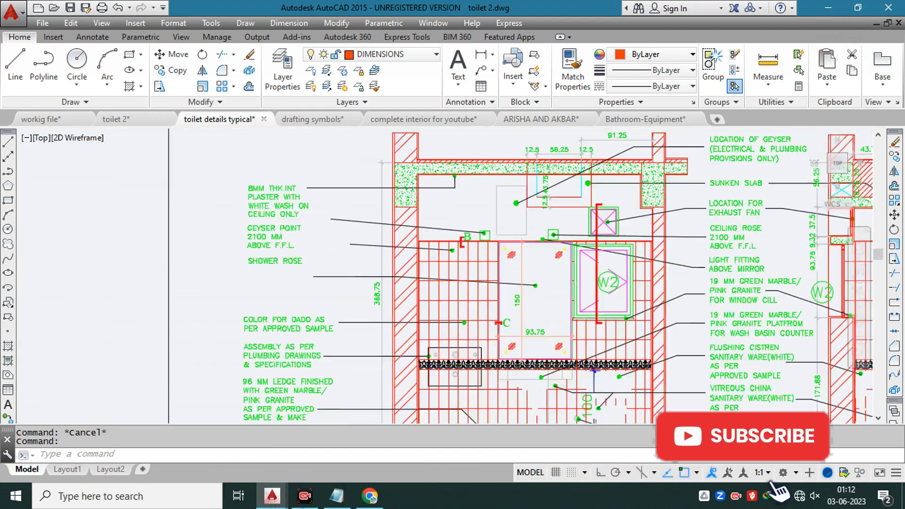
key("Escape")
scroll(358, 290, "up", 6)
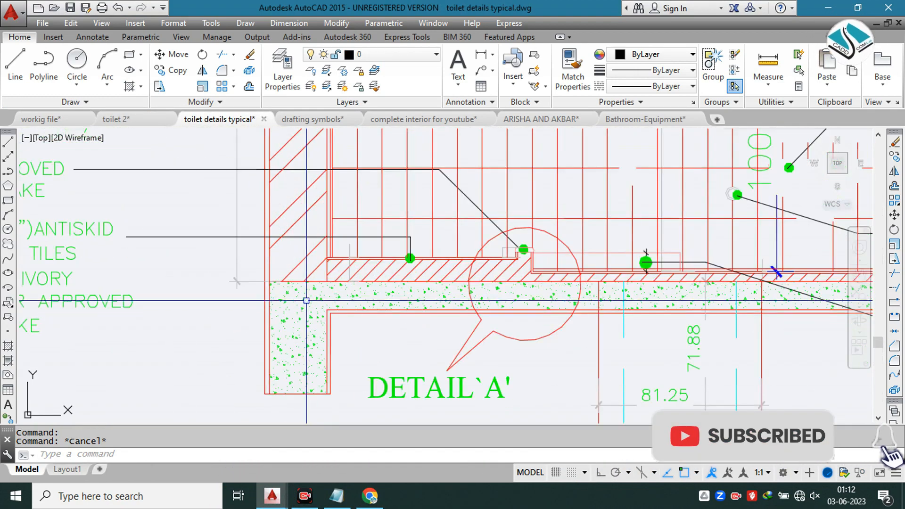
scroll(332, 280, "up", 2)
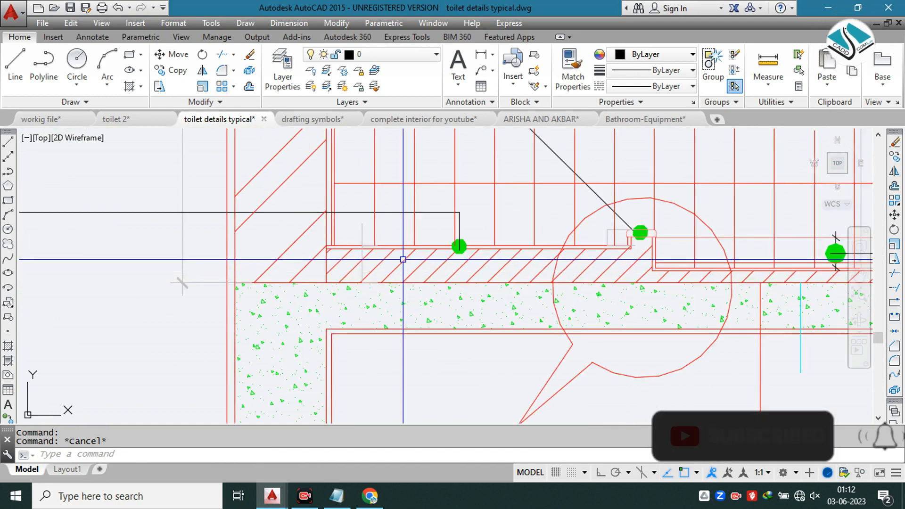
Step: Return to workig file.dwg and extend the right wall's outer finish line down to the lower wall's outer face
left_click(67, 126)
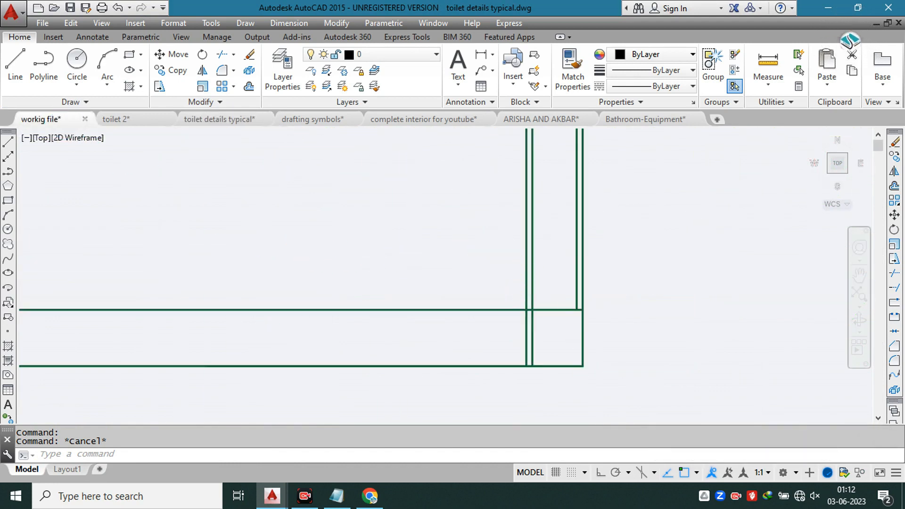
type("e")
key("Return")
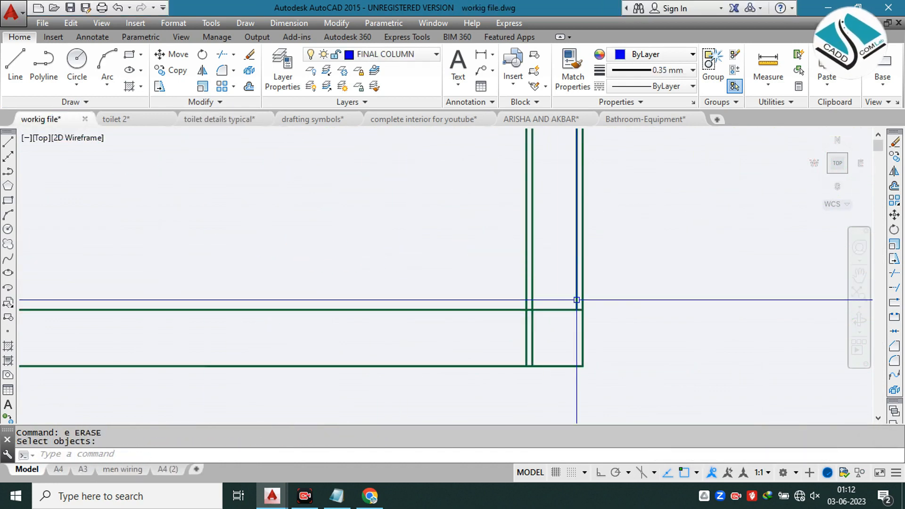
key("Return")
Step: Trim the lower wall's inner face line back to the inner face of the right wall
key("Return")
left_click(578, 296)
left_click(570, 295)
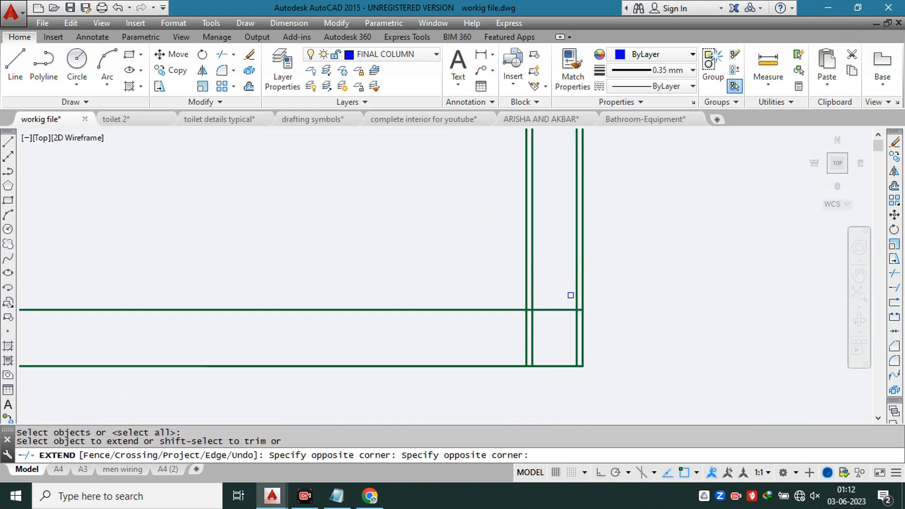
key("Escape")
key("Escape")
type("tr")
key("Return")
key("Return")
scroll(577, 314, "up", 5)
left_click(590, 295)
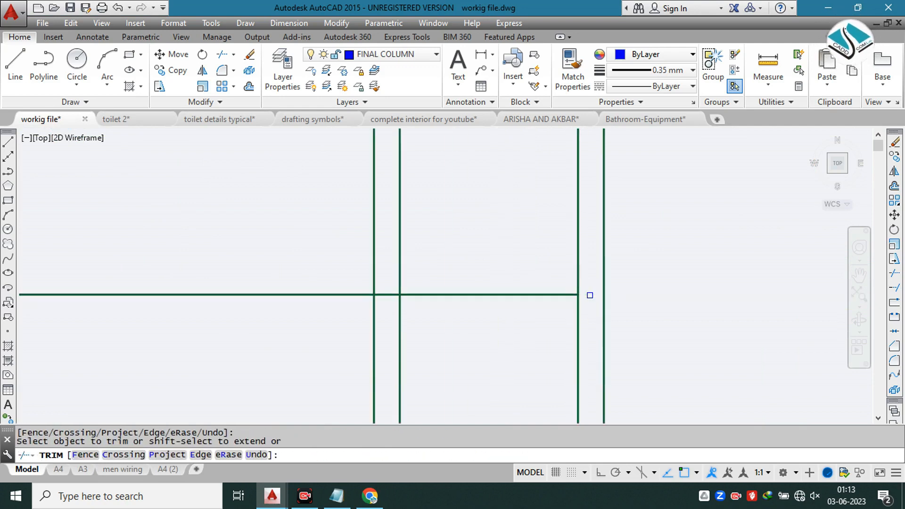
left_click(524, 271)
left_click(484, 325)
left_click(385, 293)
scroll(632, 267, "down", 5)
left_click(613, 275)
scroll(588, 278, "down", 3)
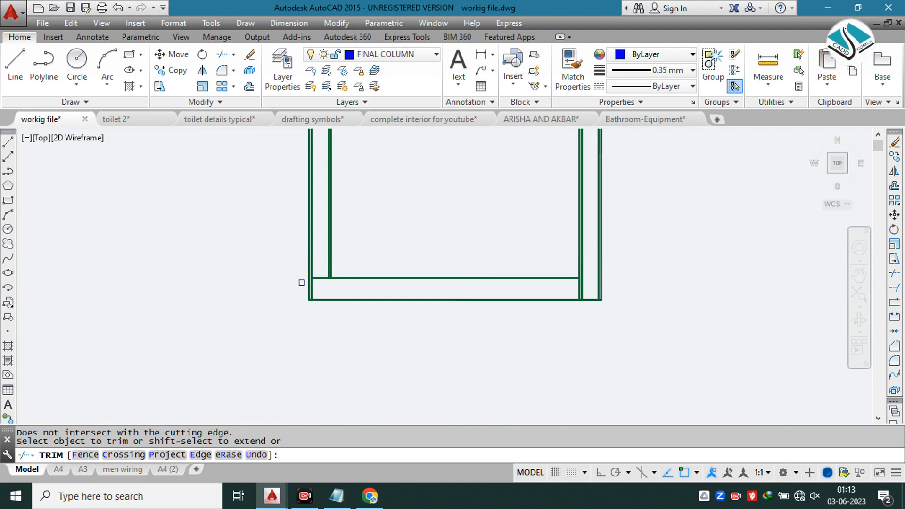
Step: Extend the left wall's inner face and its finish line down to the lower wall's outer face
scroll(316, 282, "up", 3)
key("Escape")
type("ex")
key("Return")
key("Return")
left_click(370, 217)
left_click(297, 250)
key("Escape")
key("Escape")
Step: Trim the lower wall's inner face line back to the inner face of the left wall
type("tr")
key("Return")
key("Return")
scroll(326, 257, "up", 6)
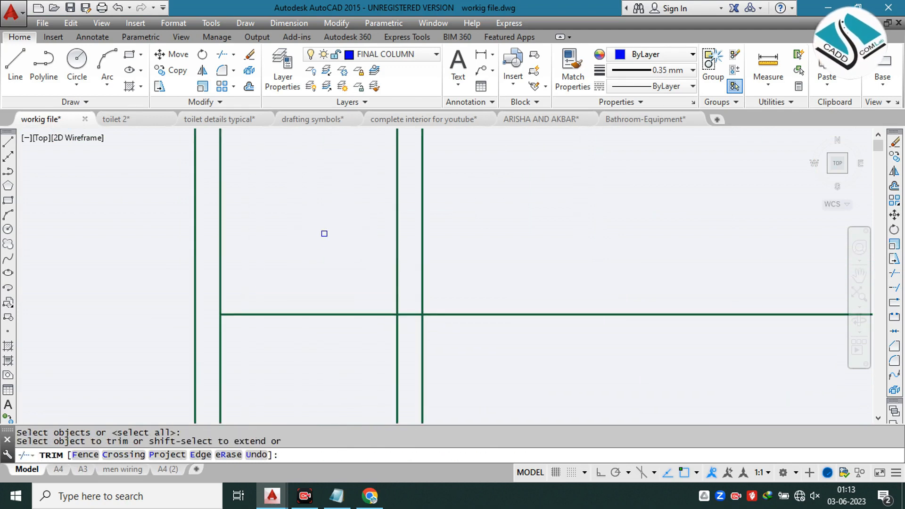
left_click(319, 242)
left_click(300, 326)
left_click(412, 291)
scroll(415, 293, "down", 4)
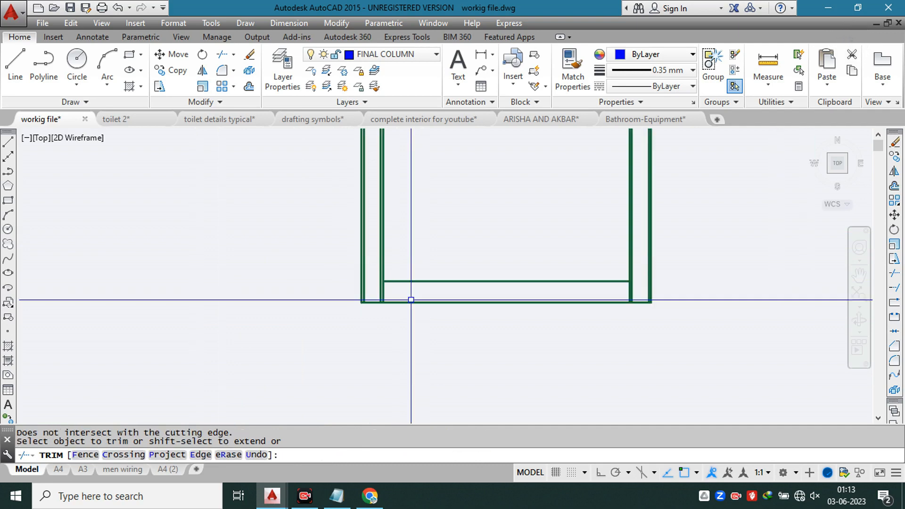
key("Escape")
Step: Extend the upper wall's inner face and its finish line across both side walls to their outer finish lines
scroll(451, 204, "up", 5)
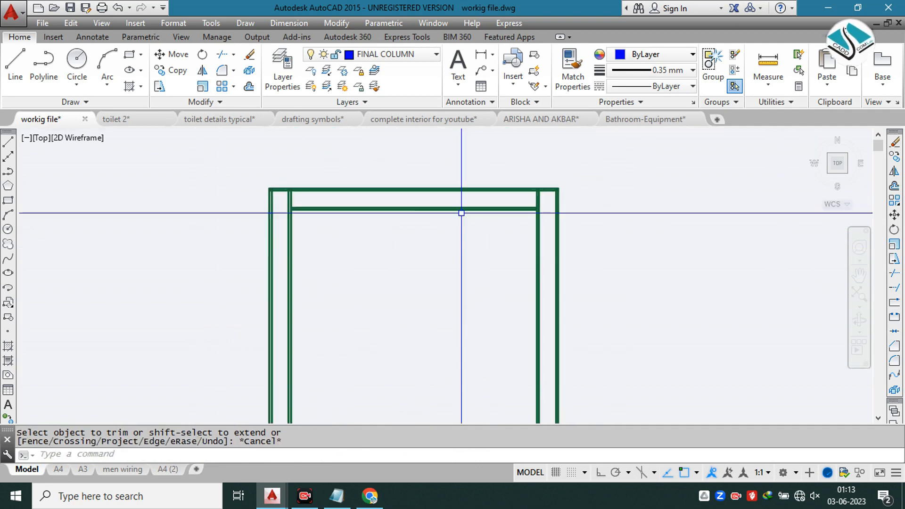
scroll(560, 212, "down", 2)
key("Escape")
key("Escape")
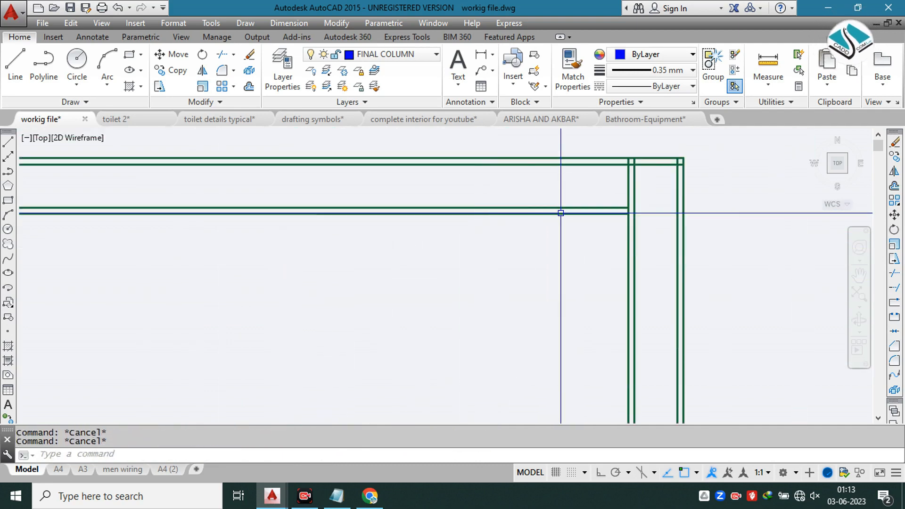
scroll(561, 212, "down", 1)
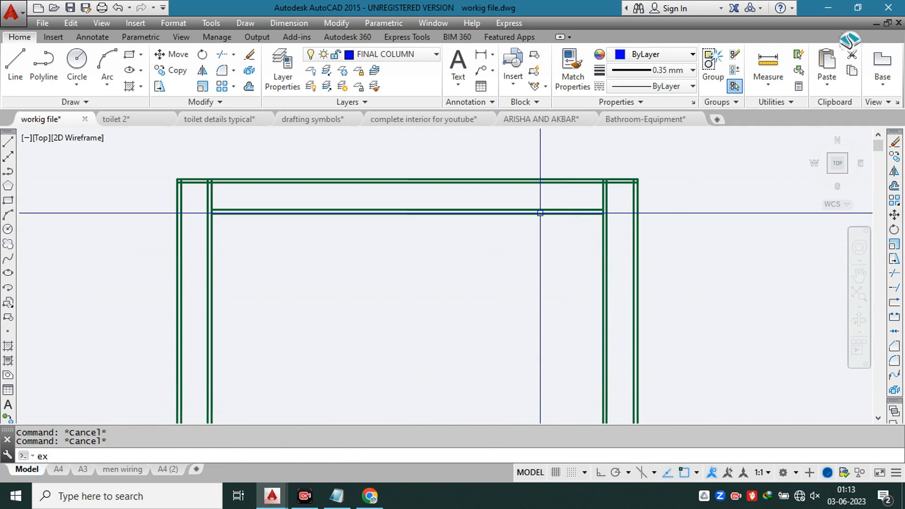
key("space")
key("space")
left_click(277, 182)
left_click(274, 199)
left_click(237, 220)
left_click(256, 198)
left_click(236, 241)
left_click(547, 232)
left_click(576, 202)
left_click(540, 237)
key("Escape")
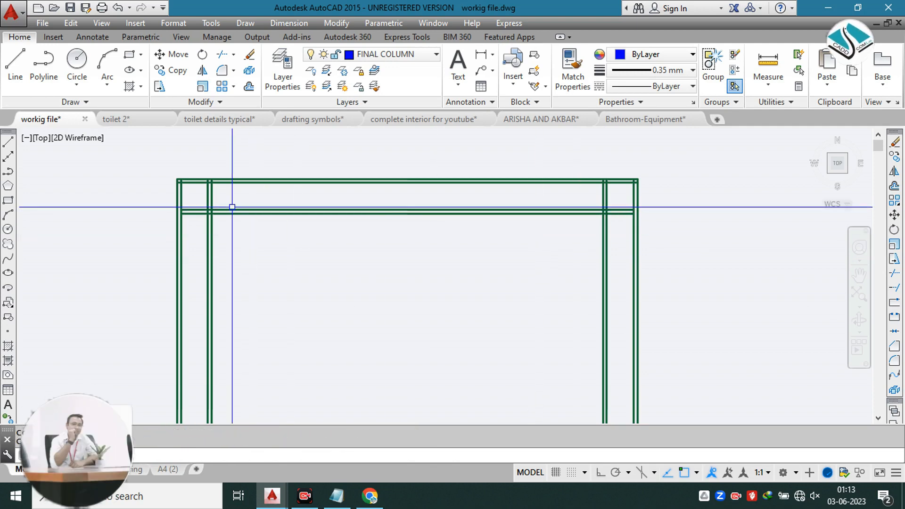
scroll(193, 203, "up", 2)
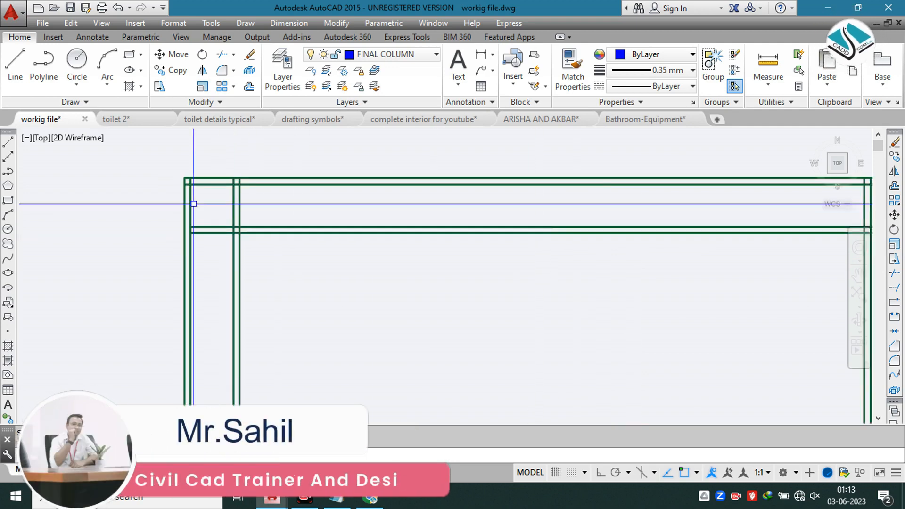
scroll(194, 204, "up", 1)
key("Return")
left_click(239, 222)
left_click(213, 262)
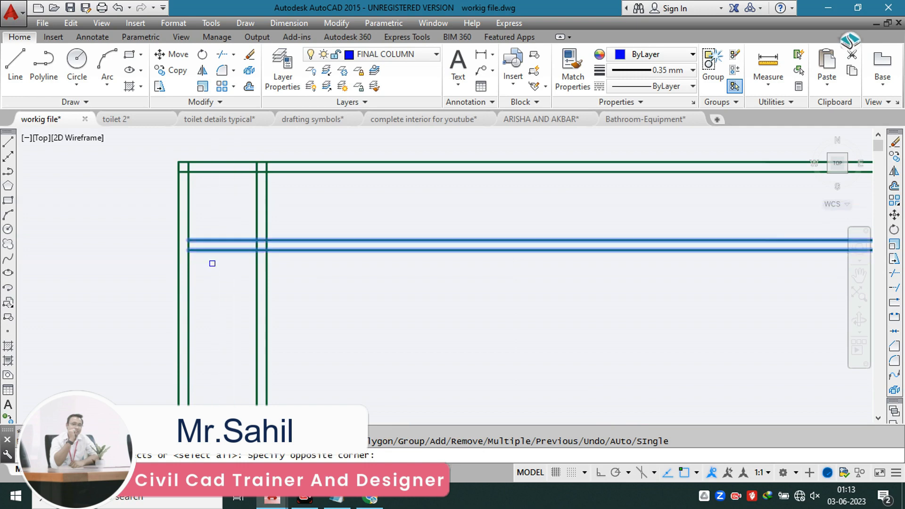
left_click(249, 224)
left_click(223, 261)
key("Escape")
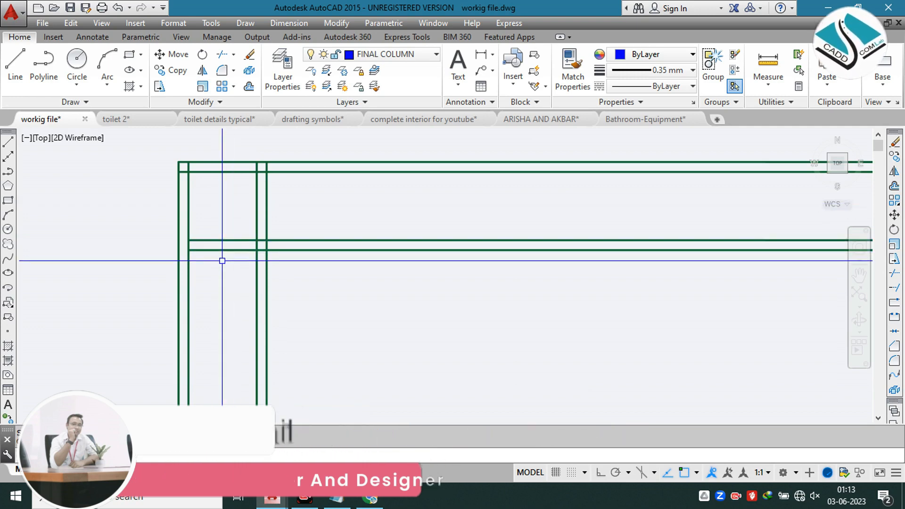
Step: Extend the upper wall's inner face and its finish line to the outer faces of the left and right walls
key("Return")
key("Return")
left_click(223, 229)
left_click(202, 275)
scroll(265, 246, "down", 2)
middle_click_drag(323, 257, 42, 237)
scroll(639, 235, "up", 2)
scroll(672, 215, "up", 2)
left_click(642, 174)
left_click(600, 265)
scroll(601, 262, "down", 2)
key("Escape")
Step: Erase the two 1" finish lines inside the upper wall's thickness
key("Escape")
key("Escape")
type("t")
key("Return")
key("Escape")
left_click(608, 164)
type("e")
key("Return")
left_click(602, 232)
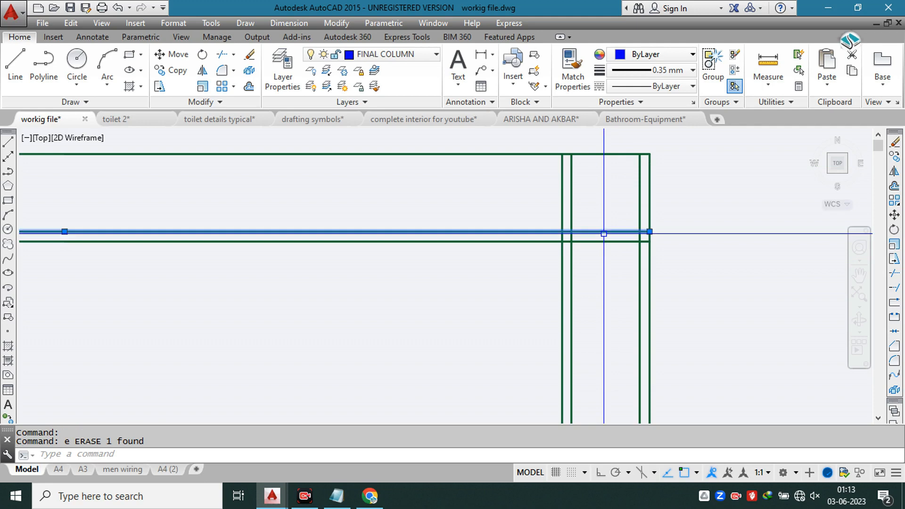
type("e")
key("Return")
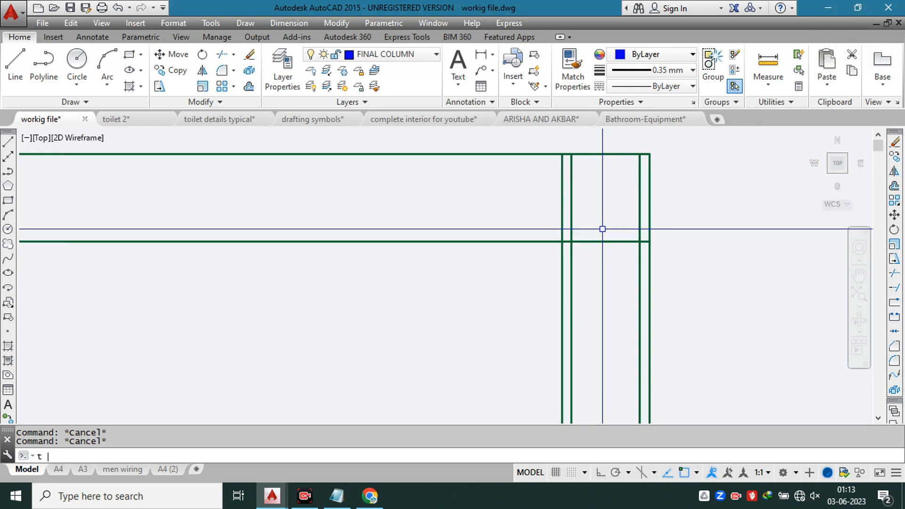
type("t")
key("Return")
scroll(637, 236, "up", 6)
key("Escape")
key("Escape")
type("t")
key("Return")
scroll(637, 236, "up", 2)
key("Escape")
Step: Trim the upper wall's inner face line out of the right wall's thickness, back to the right wall's inner face
type("tr")
key("Return")
key("Return")
left_click(659, 225)
left_click(658, 293)
left_click(529, 231)
left_click(511, 290)
scroll(545, 262, "down", 2)
middle_click_drag(426, 215, 513, 330)
scroll(583, 274, "down", 5)
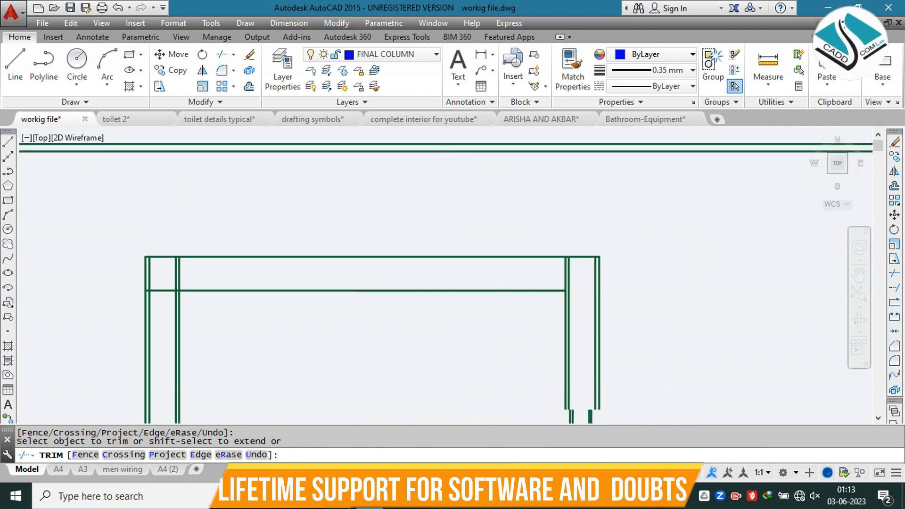
Step: Trim and erase the upper wall's inner face line within the left wall's thickness, back to the left wall's inner face
scroll(329, 279, "up", 6)
left_click(363, 290)
left_click(354, 338)
middle_click_drag(254, 284, 566, 269)
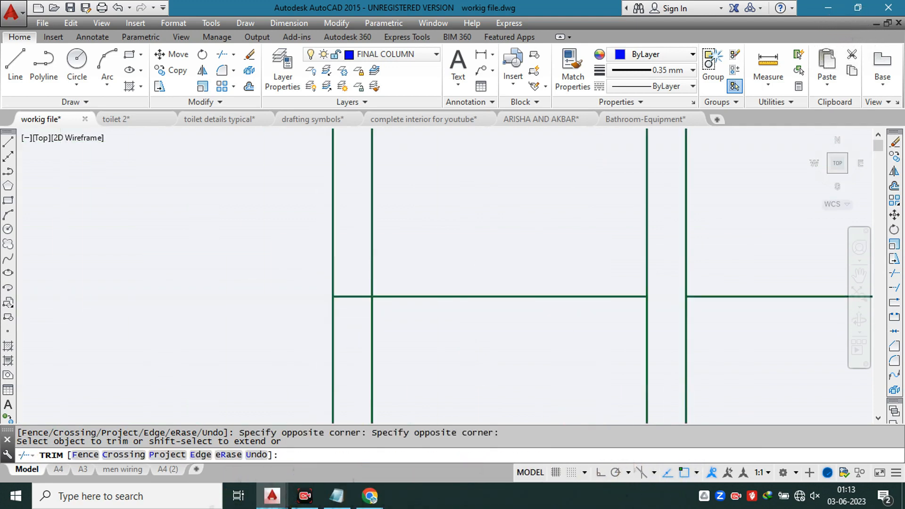
key("Escape")
left_click(529, 247)
left_click(481, 339)
type("e")
key("Return")
scroll(409, 240, "down", 1)
scroll(516, 260, "down", 3)
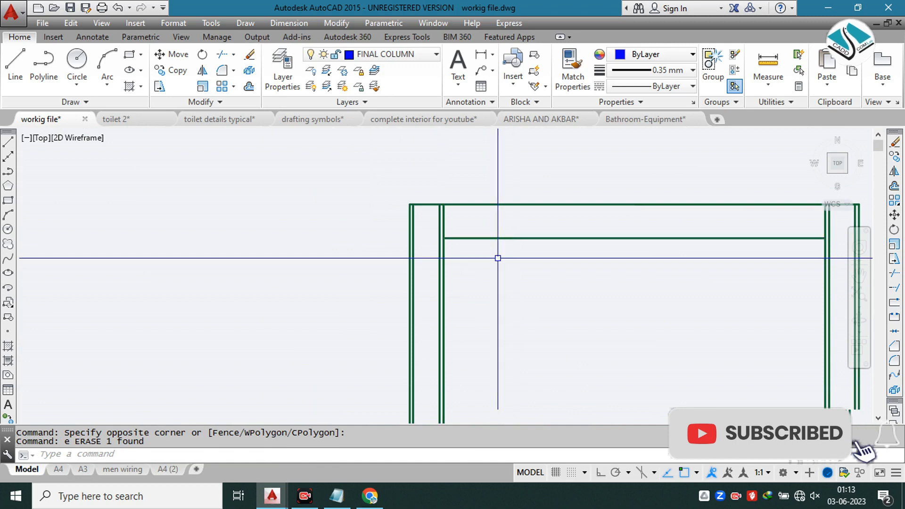
key("Escape")
scroll(424, 206, "down", 1)
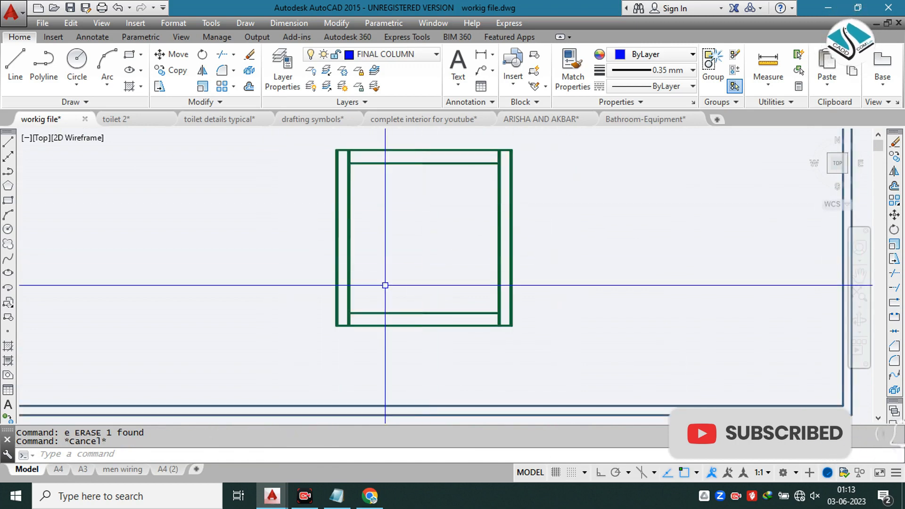
scroll(370, 323, "up", 5)
scroll(356, 301, "down", 4)
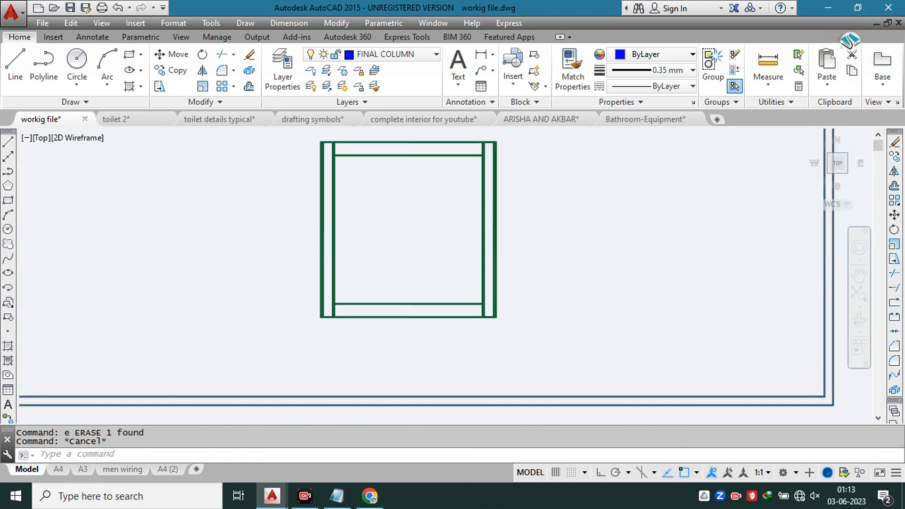
scroll(358, 242, "up", 2)
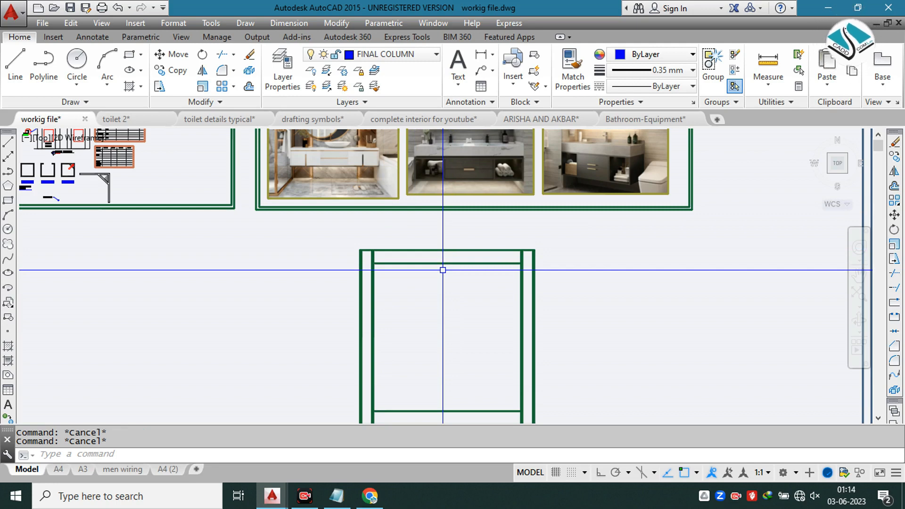
Step: Undo the recent wall trims, erasures and extensions, back to the lower wall's single inner and outer face lines
key("ctrl+z")
key("ctrl+z")
key("ctrl+z")
key("ctrl+z")
key("ctrl+z")
key("ctrl+z")
key("ctrl+z")
key("ctrl+z")
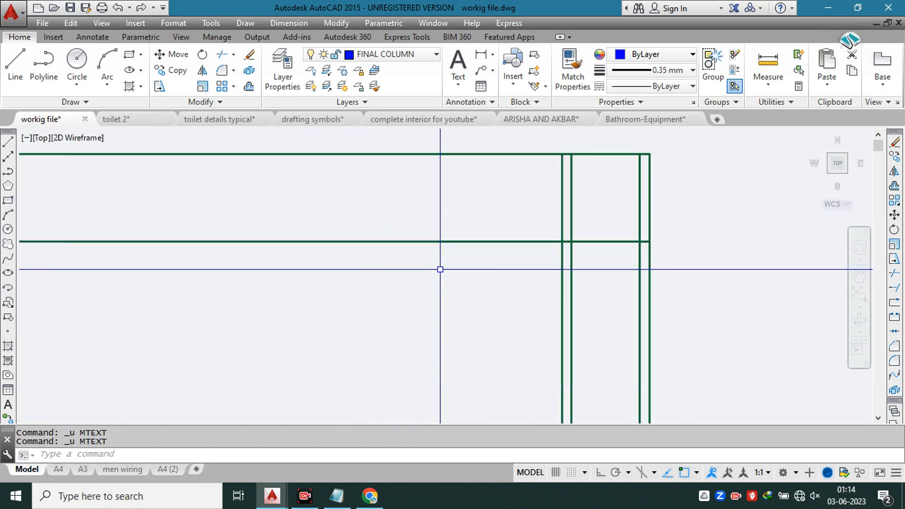
key("ctrl+z")
key("ctrl+z")
key("ctrl+z")
key("ctrl+z")
key("ctrl+z")
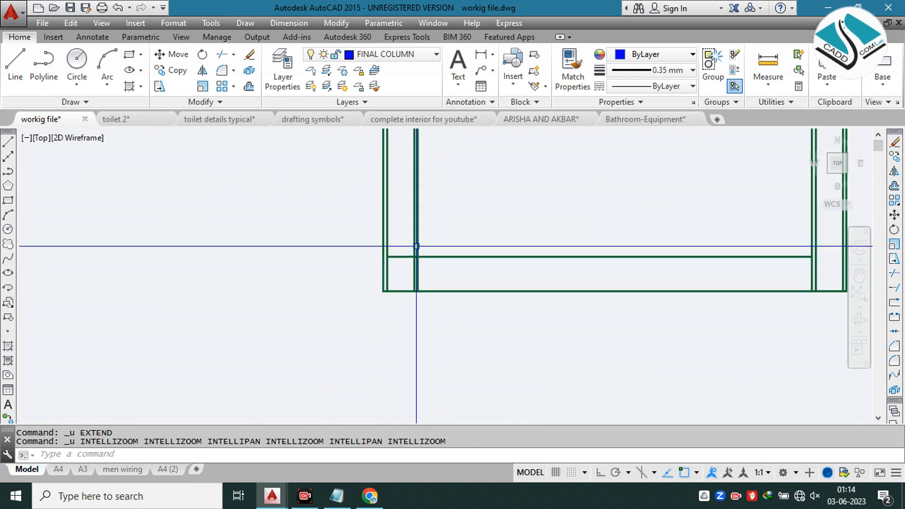
key("ctrl+z")
key("ctrl+z")
key("ctrl+z")
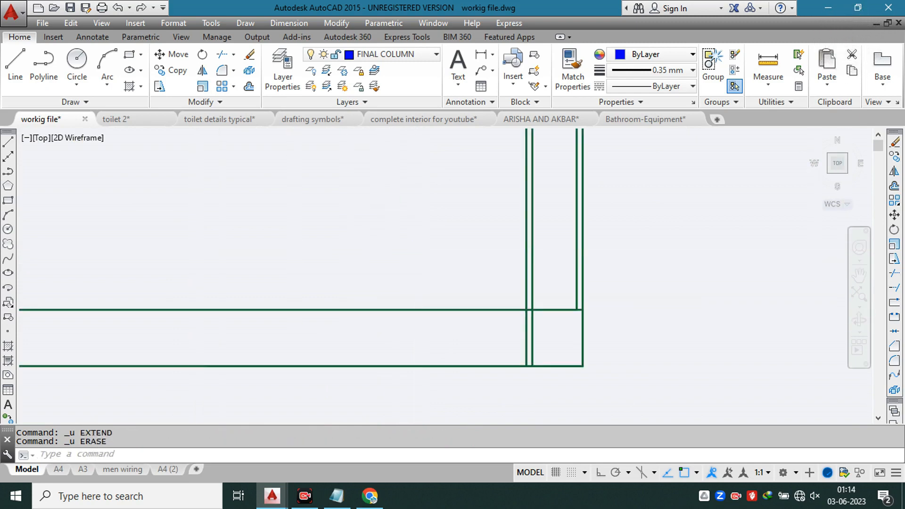
key("ctrl+z")
key("Escape")
key("Escape")
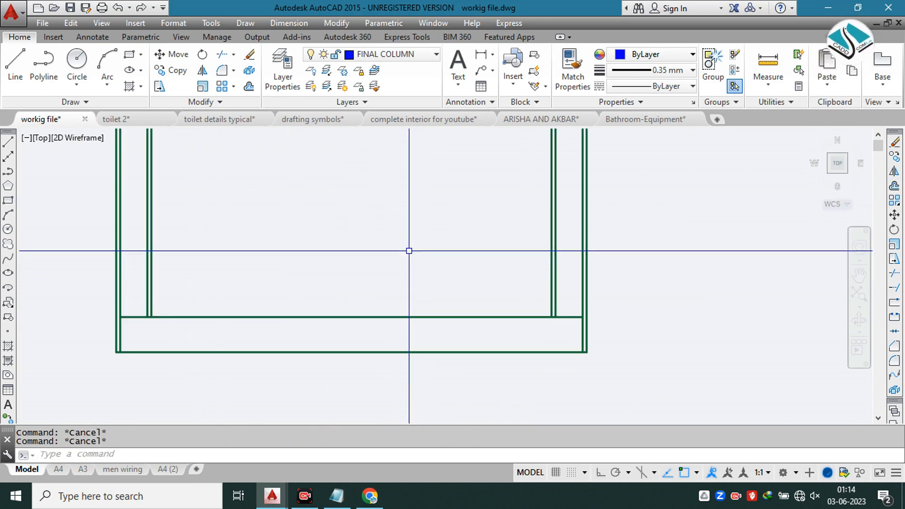
type("ex")
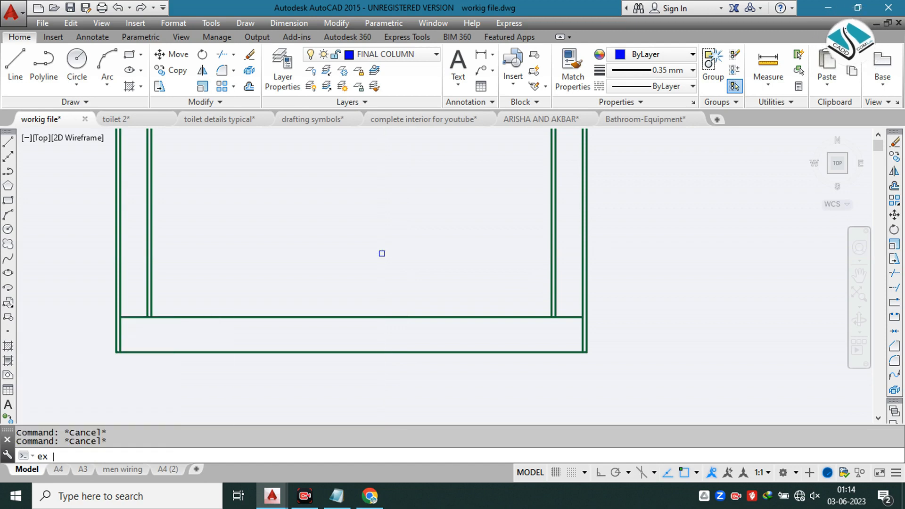
key("Return")
key("Escape")
key("Escape")
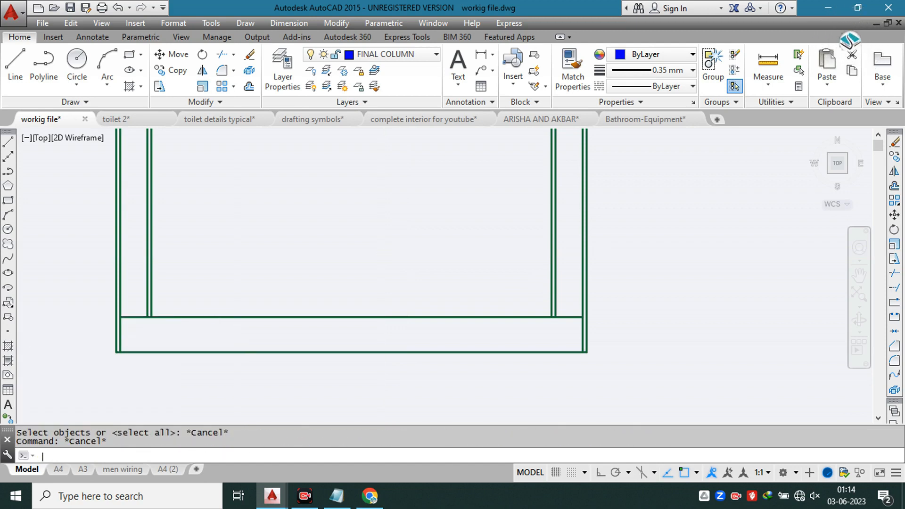
Step: Offset the lower wall's inner and outer face lines by 1" into the wall's thickness
type("i")
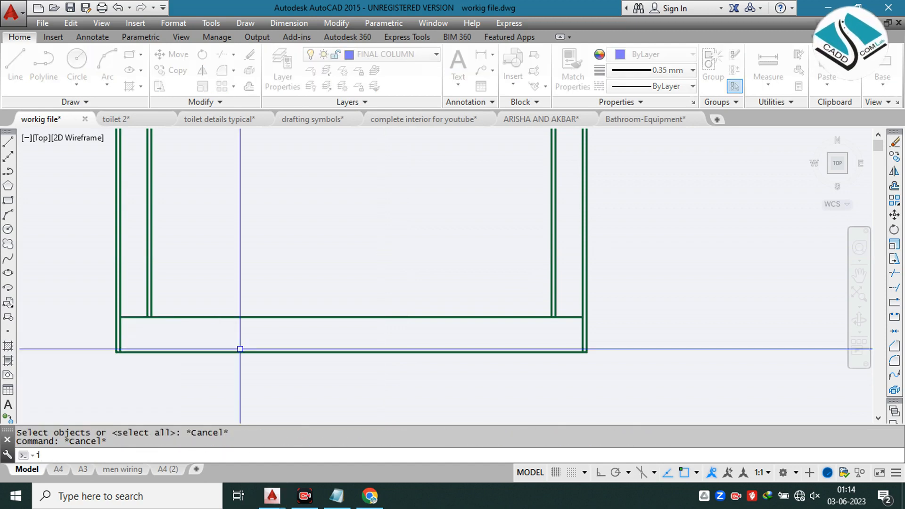
key("Return")
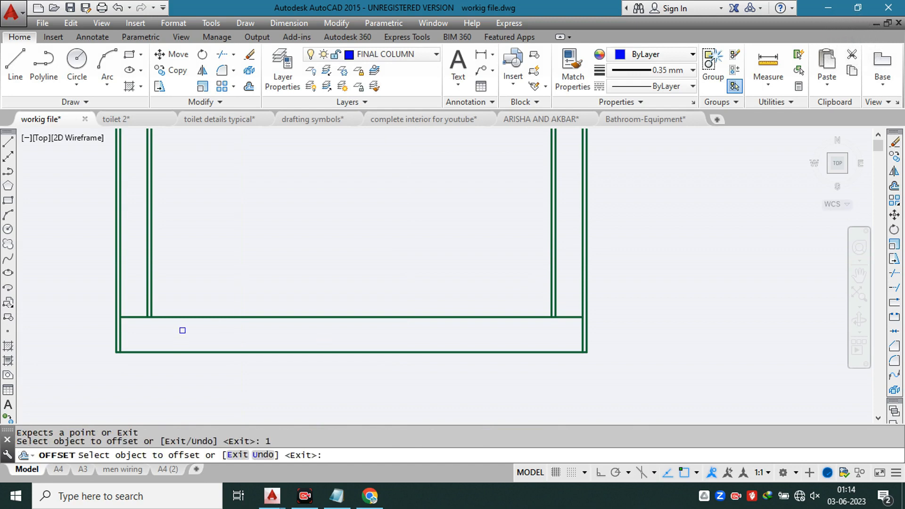
scroll(189, 325, "up", 2)
left_click(231, 305)
left_click(231, 370)
scroll(322, 345, "down", 1)
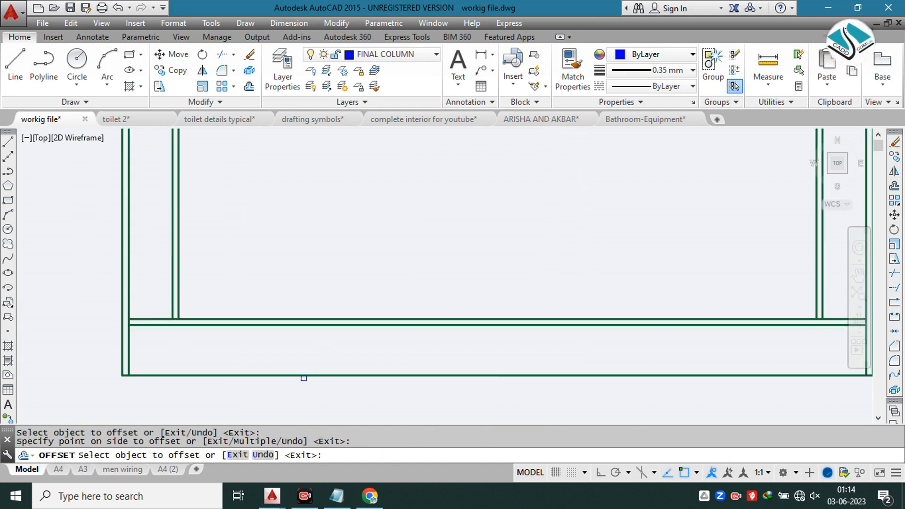
left_click(304, 376)
left_click(325, 326)
key("Escape")
Step: Trim the lower wall's inner face line between the left wall's inner face and its finish line
type("t")
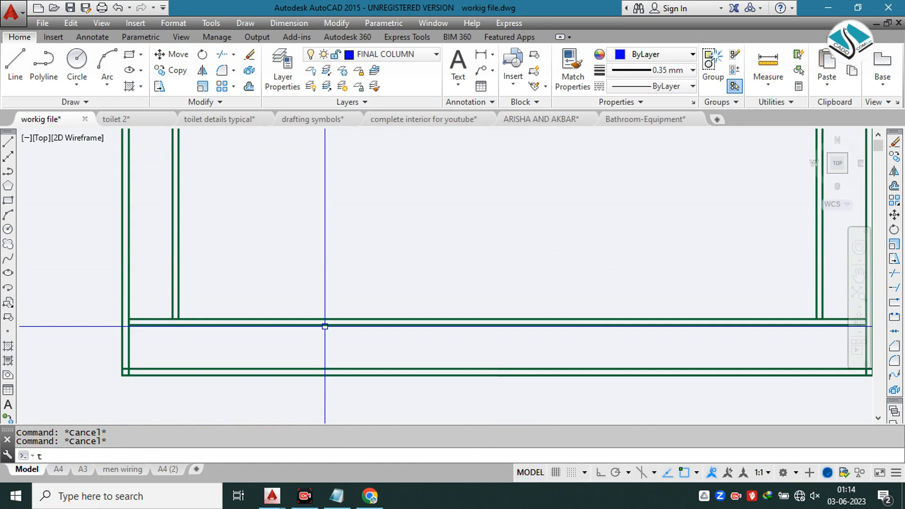
type("r")
key("Return")
key("Return")
scroll(151, 311, "up", 4)
key("Escape")
key("Escape")
key("Escape")
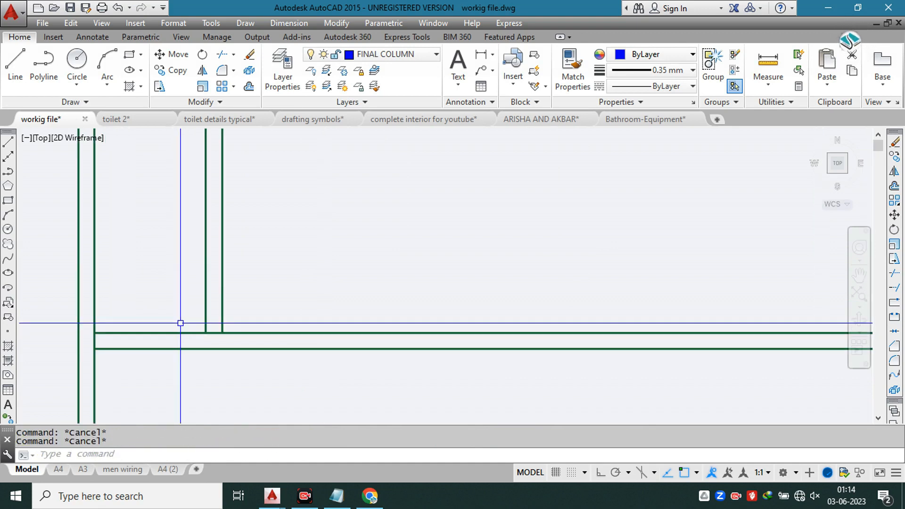
key("Return")
key("Return")
scroll(202, 334, "up", 2)
left_click(216, 330)
scroll(264, 313, "down", 2)
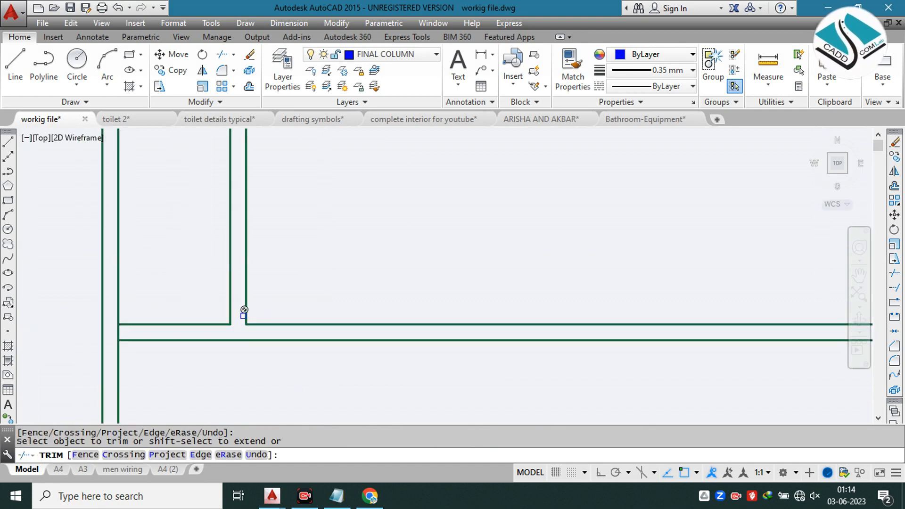
Step: Erase the leftover piece of the lower wall's inner face line inside the left wall's thickness
key("Escape")
left_click(204, 335)
left_click(188, 313)
type("e")
key("Return")
scroll(219, 309, "down", 5)
type("e")
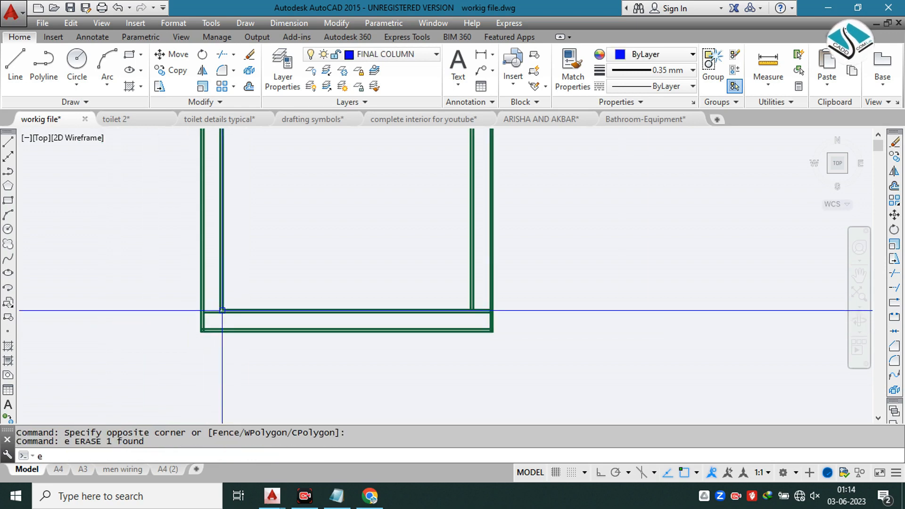
key("Return")
scroll(235, 292, "up", 3)
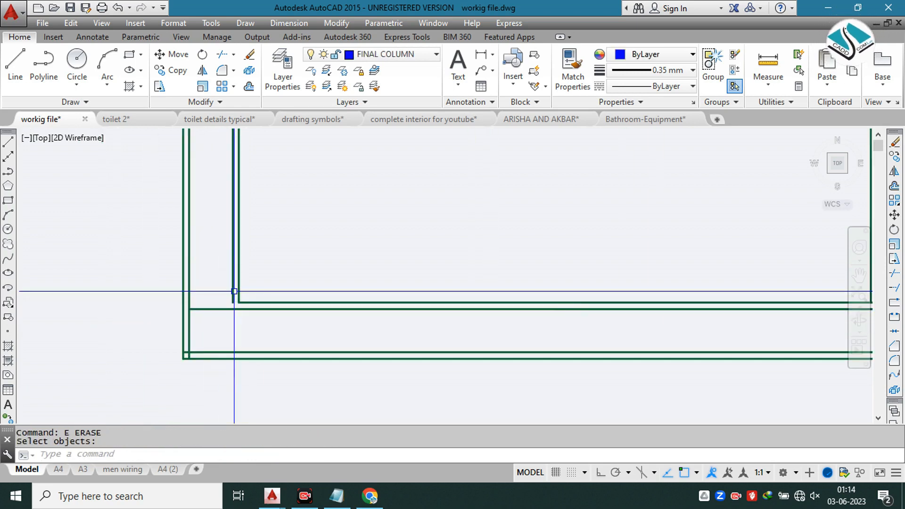
Step: Trim the overlapping finish line stubs at the lower-left outer corner so the two outer finish lines meet
key("Escape")
key("Escape")
type("tr")
key("Return")
scroll(189, 348, "up", 3)
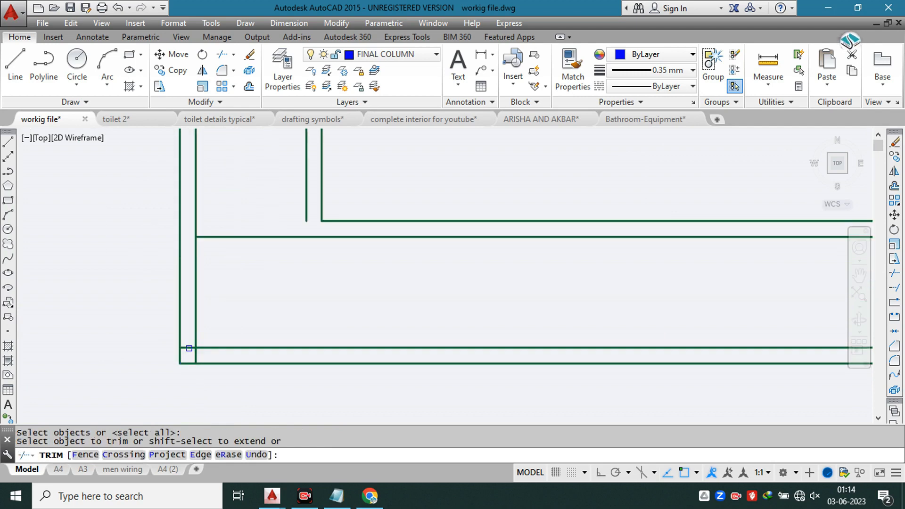
left_click(193, 356)
left_click(212, 347)
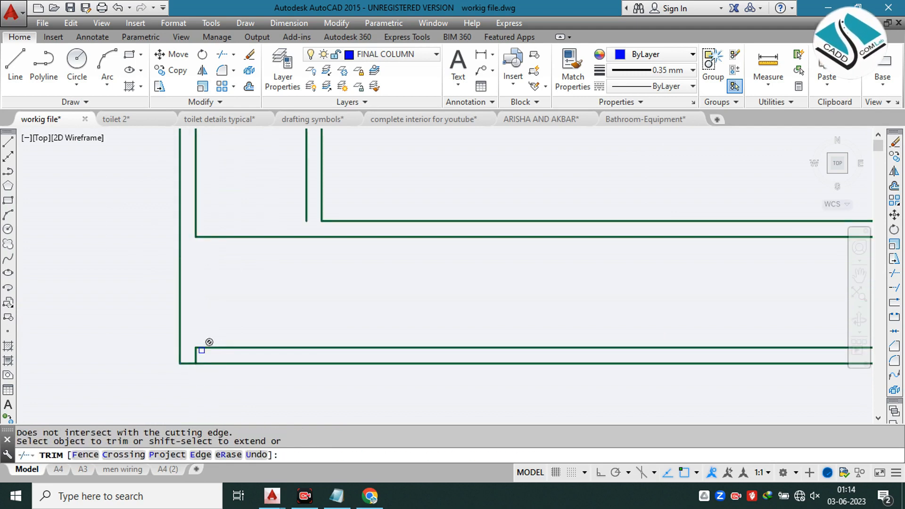
key("ctrl+z")
scroll(200, 357, "up", 6)
left_click(198, 357)
left_click(163, 352)
scroll(276, 311, "down", 12)
Step: Trim the overlapping finish line stubs at the lower-right outer corner of the walls
middle_click_drag(560, 331, 331, 331)
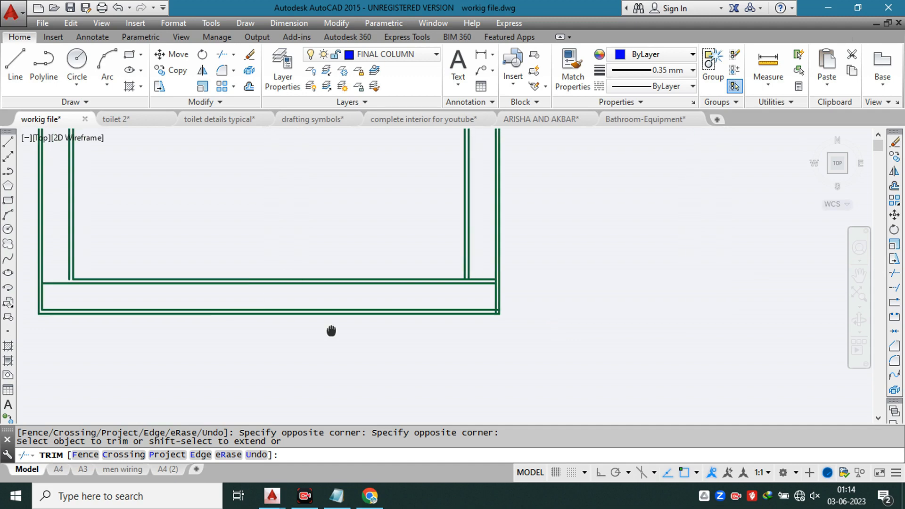
scroll(507, 319, "up", 14)
left_click(444, 227)
left_click(419, 292)
left_click(315, 301)
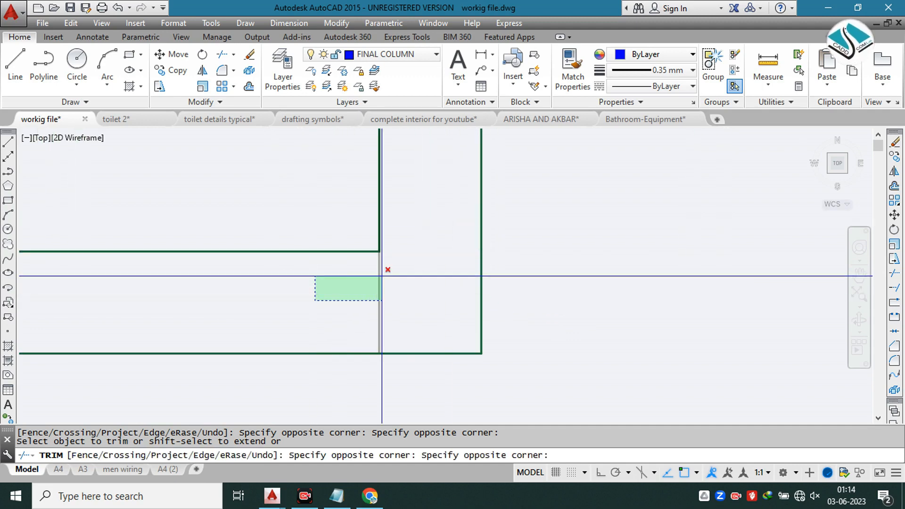
left_click(327, 285)
left_click(441, 285)
left_click(349, 309)
scroll(370, 294, "down", 8)
Step: Trim the lower wall's inner face line inside the right wall's thickness, back to the right wall's inner finish line
middle_click_drag(370, 194, 406, 349)
scroll(406, 330, "up", 2)
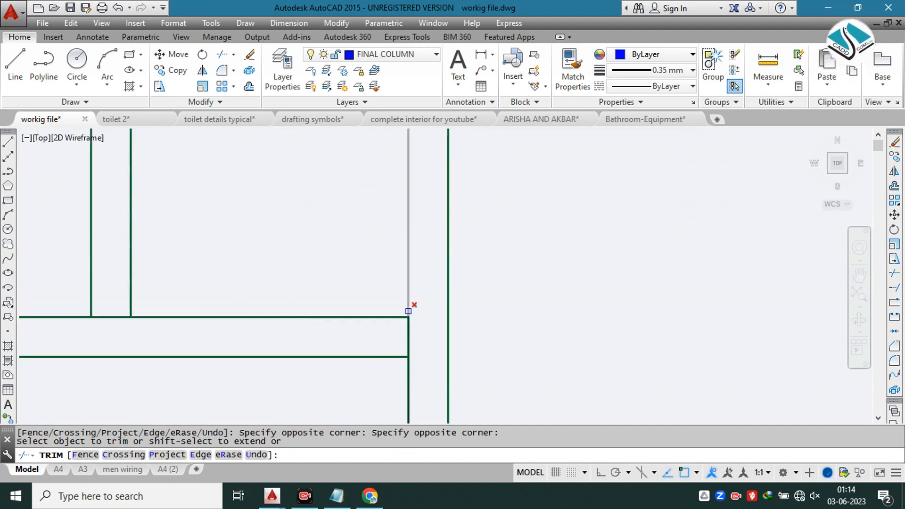
scroll(407, 310, "up", 1)
left_click(420, 325)
scroll(420, 319, "down", 4)
left_click(397, 323)
scroll(396, 323, "up", 3)
left_click(400, 318)
left_click(391, 300)
key("Escape")
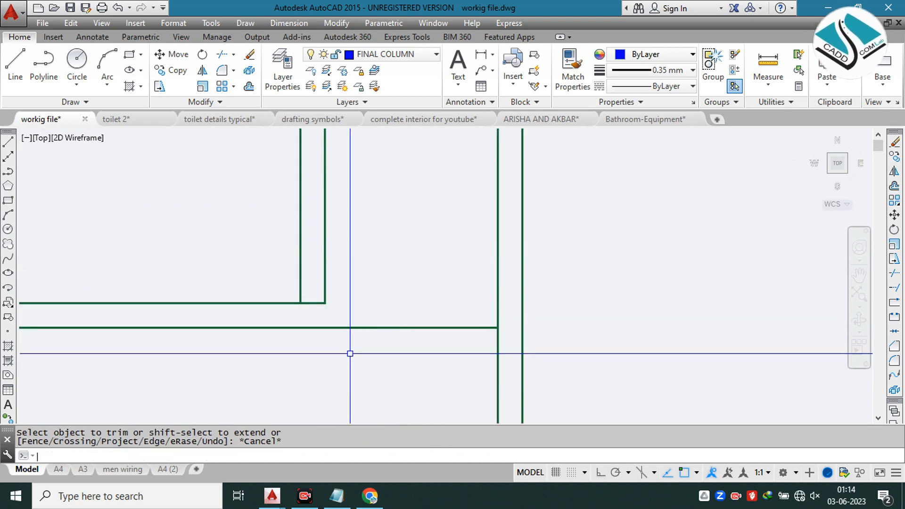
Step: Extend the right wall's inner face and its finish line down to the lower wall's inner finish line
type("ex")
key("Return")
key("Return")
key("Escape")
key("Escape")
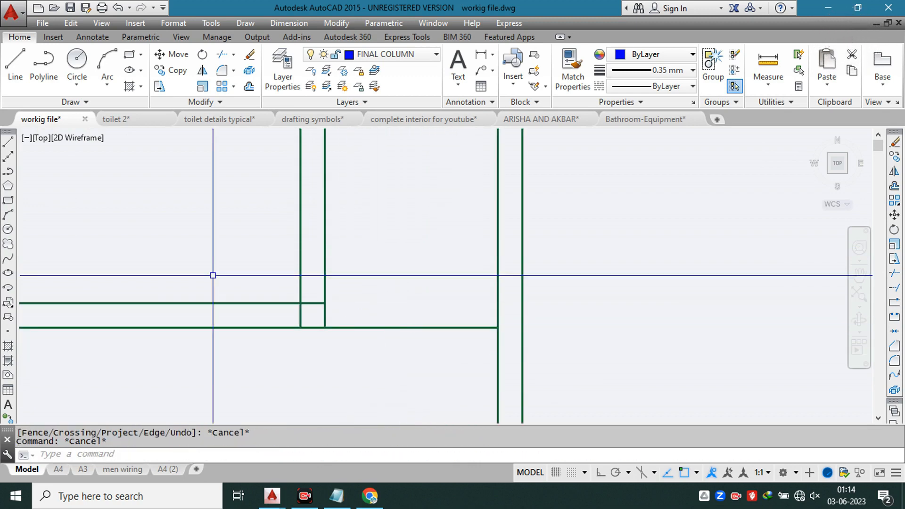
Step: Trim the overlapping line ends at the lower-right inner corner so the face lines and the finish lines each form a clean corner
left_click(356, 310)
left_click(360, 347)
scroll(291, 289, "up", 6)
left_click(332, 279)
left_click(338, 361)
middle_click_drag(341, 369, 410, 297)
left_click(410, 297)
left_click(384, 320)
scroll(460, 297, "down", 10)
left_click(307, 303)
Step: Extend the left wall's inner finish line down to the lower wall's inner finish line
middle_click_drag(189, 292, 607, 298)
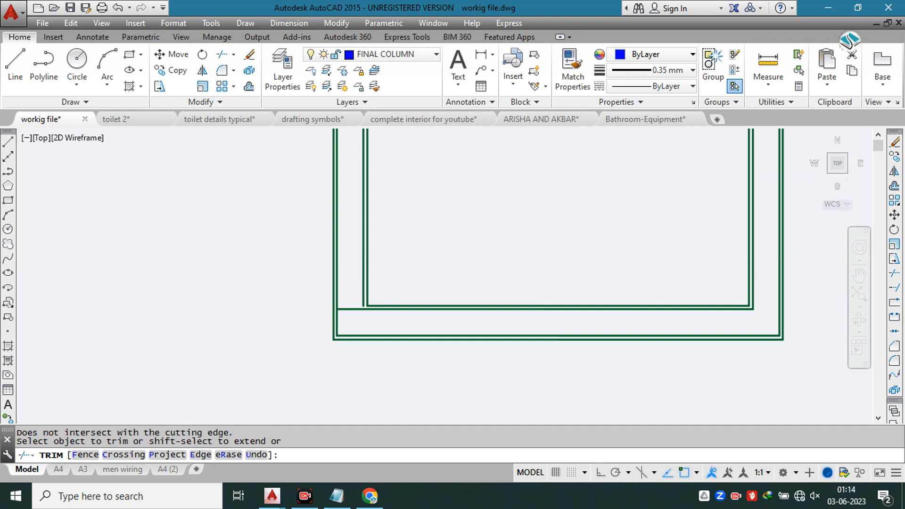
scroll(368, 301, "up", 7)
key("Escape")
type("x")
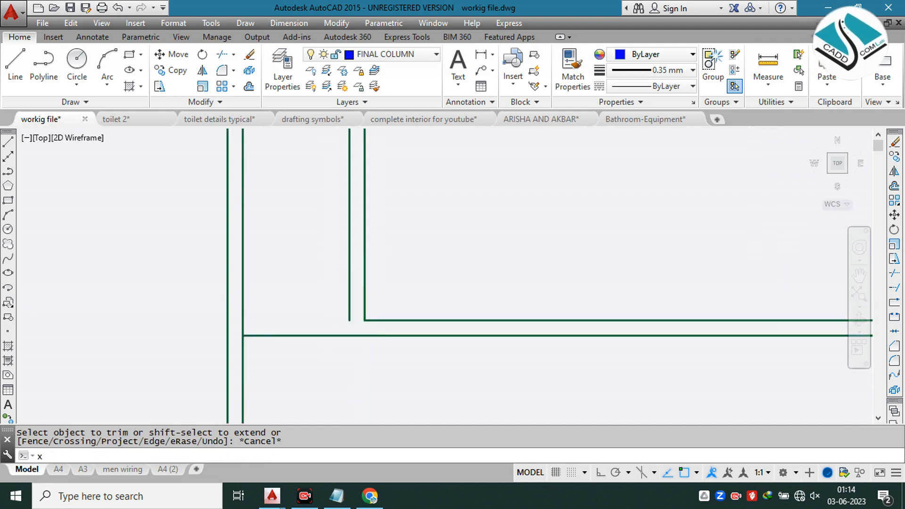
key("Return")
key("Return")
left_click(349, 295)
key("Escape")
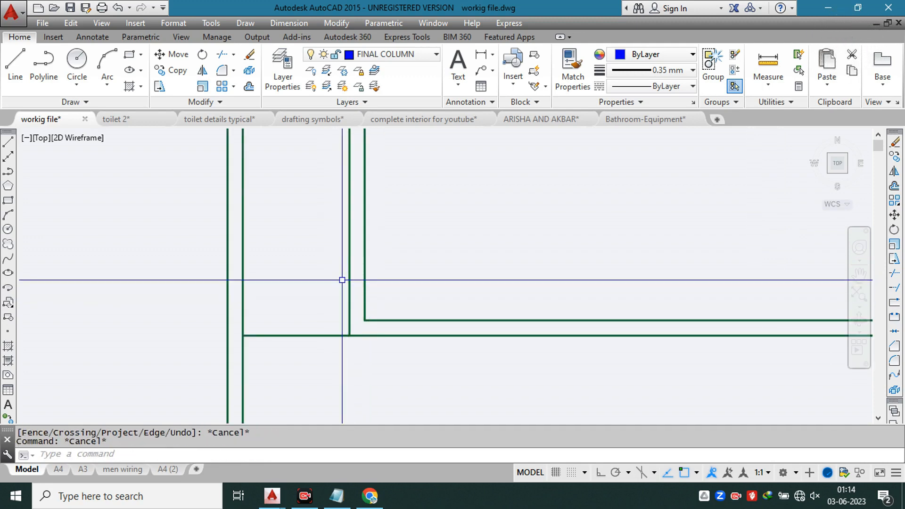
type("t")
key("Return")
key("Return")
key("Escape")
left_click(305, 324)
key("Escape")
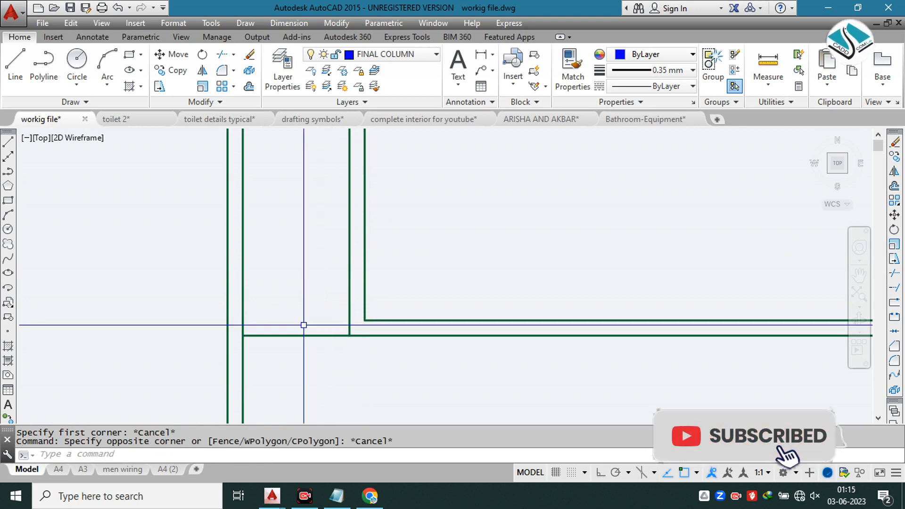
Step: Trim the lower wall's inner finish line within the left wall's thickness, back to the left wall's inner finish line
type("tr")
key("Return")
key("Return")
left_click(302, 322)
left_click(295, 354)
scroll(334, 309, "down", 5)
left_click(347, 307)
scroll(346, 306, "down", 2)
Step: Trim the lower wall's inner face line within the left wall's thickness, back to the left wall's inner face
middle_click_drag(395, 231, 363, 322)
scroll(363, 321, "down", 2)
middle_click_drag(376, 204, 360, 302)
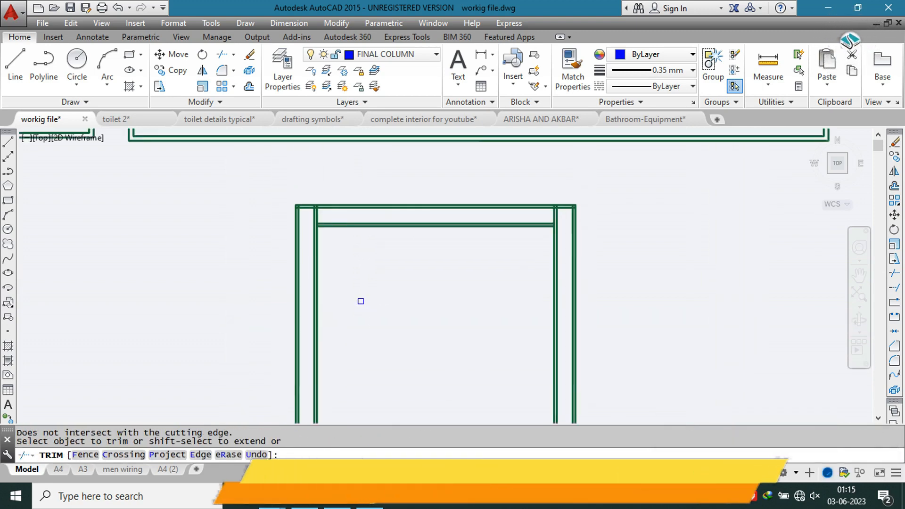
scroll(329, 202, "up", 6)
scroll(289, 270, "up", 2)
key("Escape")
Step: Extend the upper wall's inner face and finish lines at both ends to the inner faces of the left and right walls
type("ex")
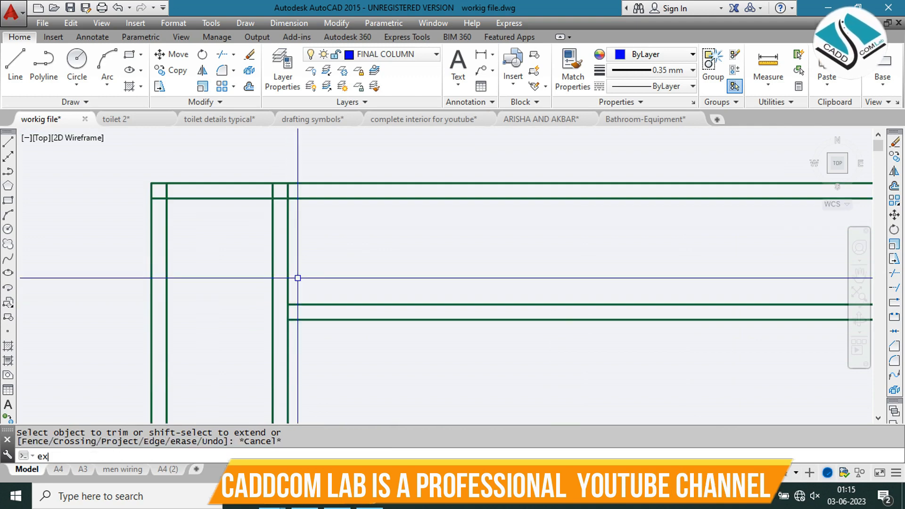
key("Return")
key("Return")
left_click(372, 286)
left_click(333, 337)
scroll(364, 293, "down", 2)
middle_click_drag(774, 322, 305, 282)
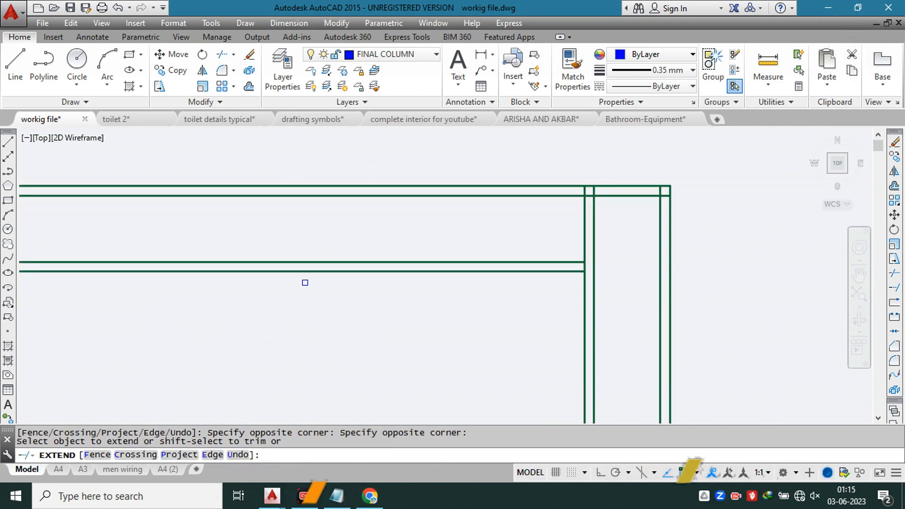
scroll(478, 282, "up", 2)
middle_click_drag(587, 219, 420, 268)
left_click(523, 250)
key("Escape")
key("Escape")
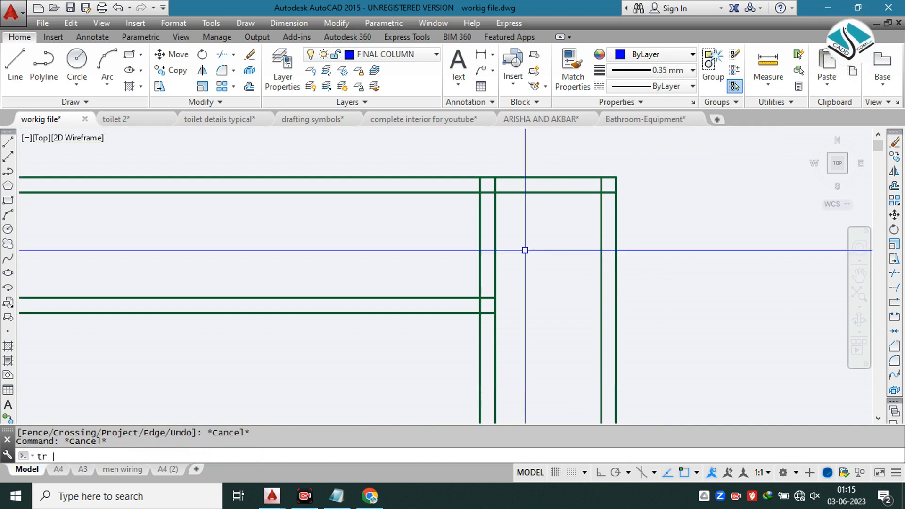
Step: Trim the right wall's inner face and finish lines where they cross the upper wall's thickness
type("tr")
key("space")
scroll(505, 215, "up", 1)
scroll(507, 259, "down", 5)
scroll(508, 260, "up", 4)
left_click(532, 244)
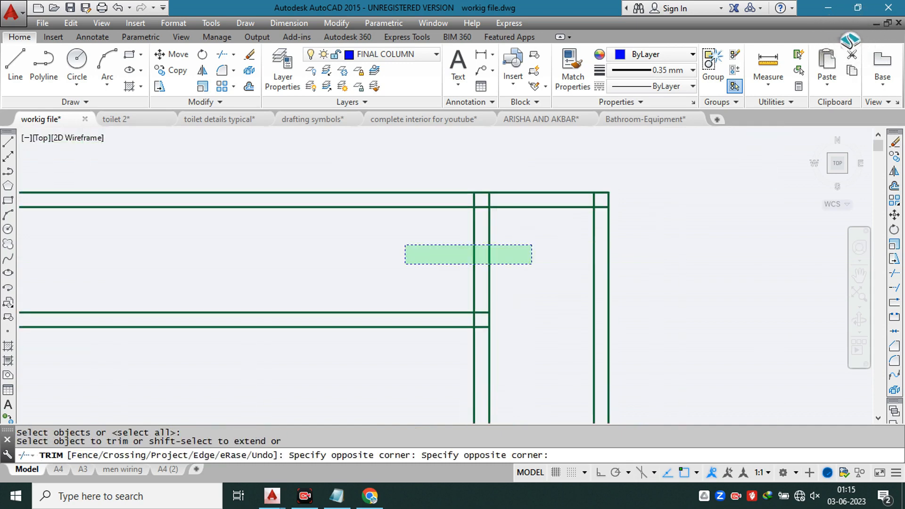
left_click(406, 264)
left_click(473, 195)
scroll(474, 195, "up", 2)
key("Escape")
key("Escape")
Step: Trim the left wall's inner face and finish lines where they cross the upper wall's thickness
type("tr")
key("space")
key("space")
scroll(477, 224, "down", 5)
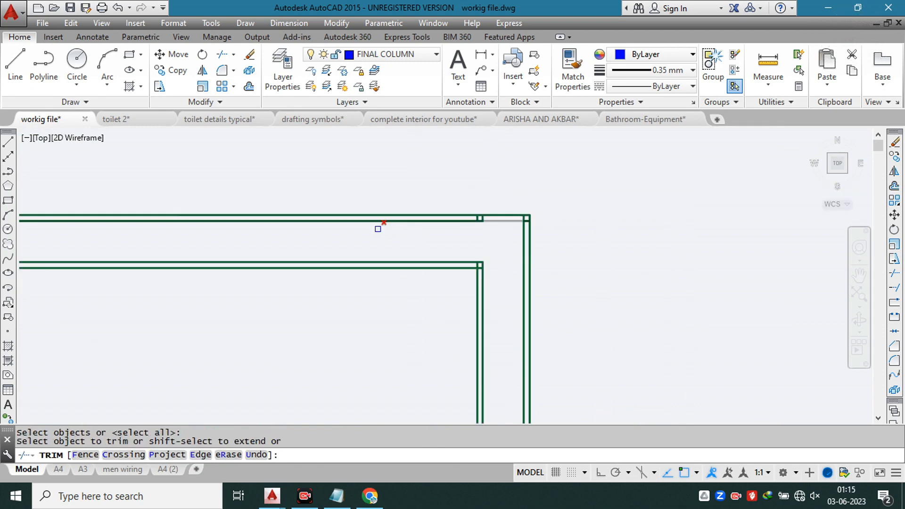
middle_click_drag(234, 232, 626, 233)
scroll(218, 226, "up", 3)
left_click(504, 263)
left_click(409, 292)
scroll(424, 256, "down", 2)
scroll(396, 237, "up", 1)
key("Escape")
key("Escape")
Step: Erase the two short leftover line pieces between the upper wall's outer finish and face lines near the upper-left corner
mouse_move(425, 179)
left_mouse_down()
mouse_move(505, 242)
mouse_move(445, 225)
left_mouse_up()
left_click(435, 202)
left_click(505, 286)
type("e")
key("space")
middle_click_drag(443, 313, 400, 222)
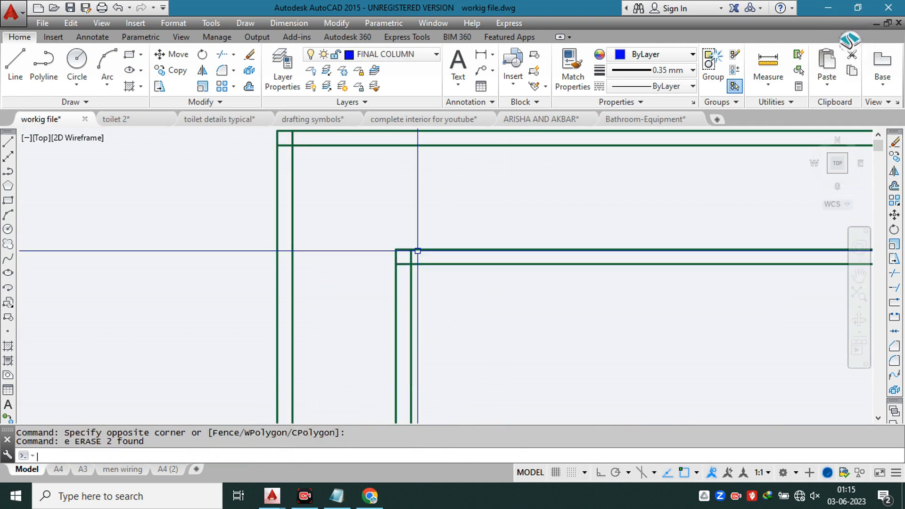
scroll(419, 267, "up", 5)
type("r")
key("space")
key("space")
key("Escape")
type("tr")
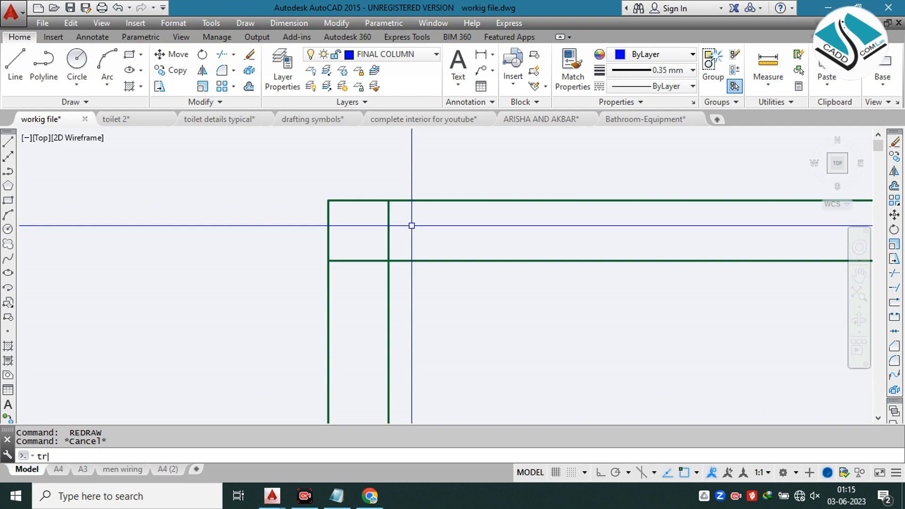
key("space")
left_click(406, 232)
left_click(366, 239)
left_click(364, 241)
left_click(350, 274)
key("Escape")
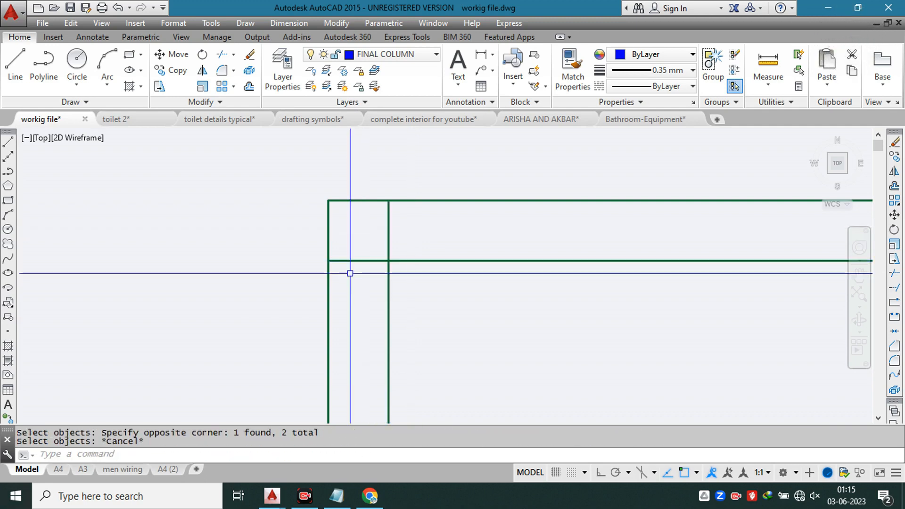
Step: Trim the overlapping finish line ends at the upper-left inner corner so they form a clean corner
type("tr")
key("space")
left_click(406, 240)
left_click(379, 241)
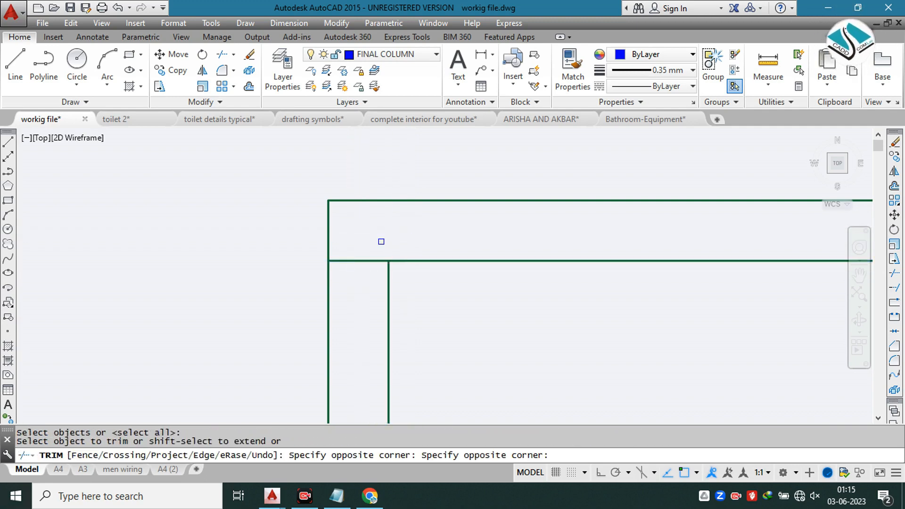
left_click(378, 242)
left_click(374, 285)
Step: Trim the overlapping outer face line ends at the upper-left outer corner so they meet inside the outer finish lines
scroll(407, 243, "down", 6)
scroll(328, 161, "up", 6)
left_click(431, 202)
left_click(300, 216)
left_click(296, 218)
left_click(276, 328)
Step: Trim the overlapping outer face line ends at the upper-right outer corner so they form a clean corner
scroll(256, 227, "down", 2)
scroll(327, 265, "down", 2)
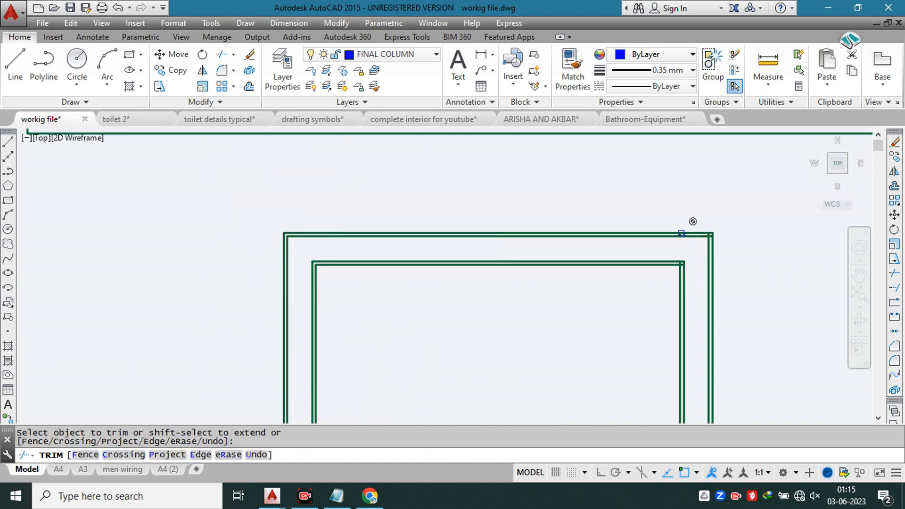
scroll(706, 237, "up", 4)
scroll(778, 227, "up", 1)
left_click(715, 213)
left_click(699, 215)
left_click(725, 206)
left_click(717, 255)
left_click(715, 213)
left_click(641, 231)
left_click(714, 215)
left_click(712, 250)
key("Escape")
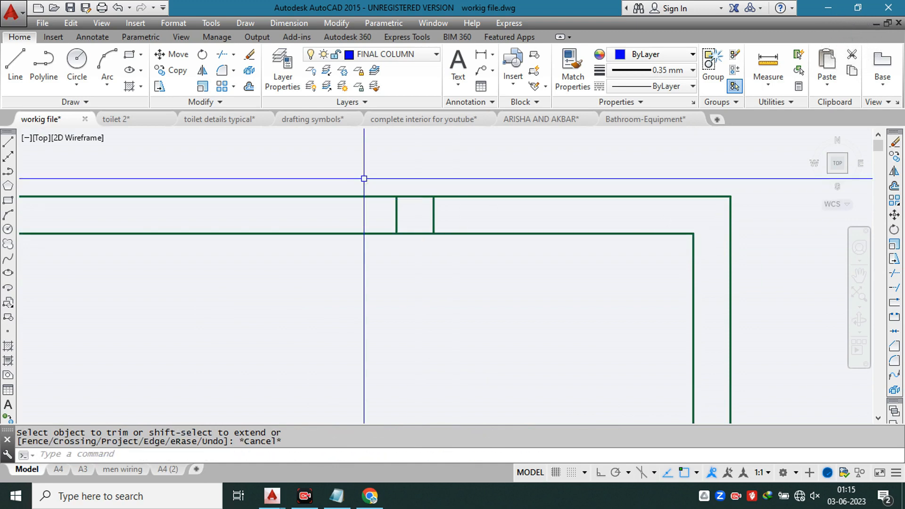
Step: Erase the two short leftover line pieces between the upper wall's outer finish and face lines near the upper-right corner
left_click(364, 179)
left_click(483, 279)
type("e")
key("Return")
Step: Trim the overlapping finish line ends at the upper-right inner corner so they form a clean corner
scroll(501, 192, "down", 3)
scroll(498, 171, "up", 4)
scroll(499, 170, "up", 5)
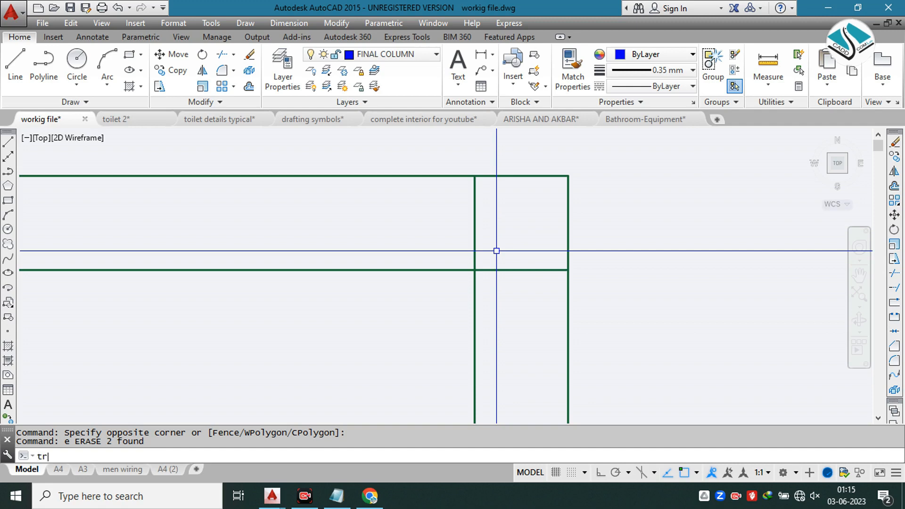
scroll(504, 227, "up", 2)
key("Return")
key("Return")
left_click(504, 218)
left_click(434, 225)
left_click(504, 250)
left_click(525, 323)
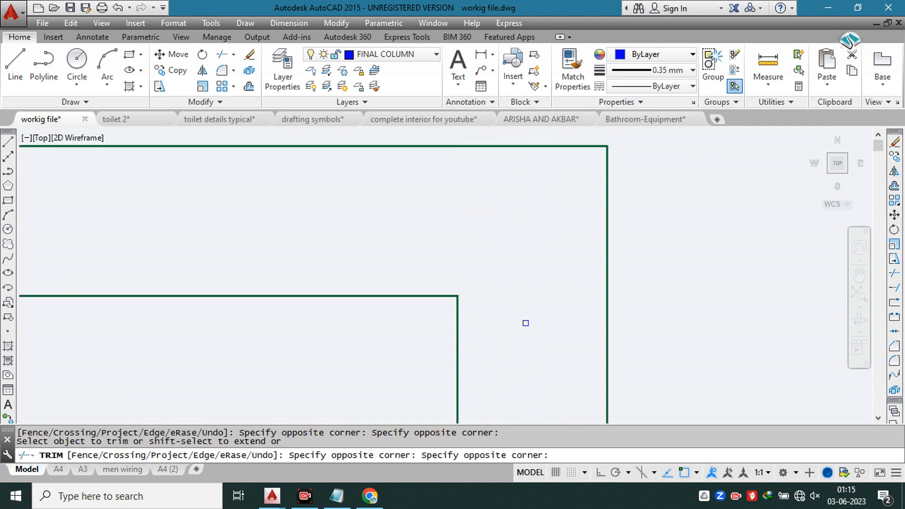
scroll(517, 205, "down", 8)
scroll(511, 200, "down", 4)
scroll(503, 232, "down", 3)
key("Escape")
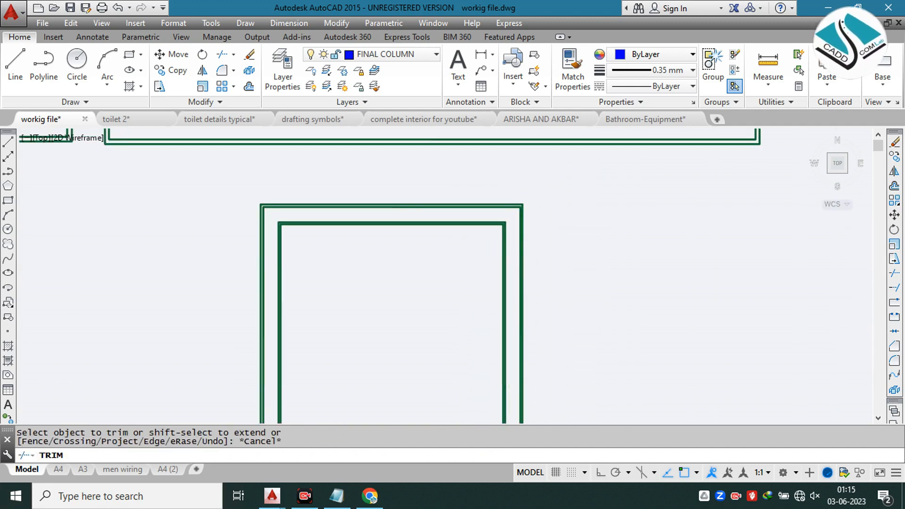
middle_click_drag(371, 233, 411, 199)
key("Escape")
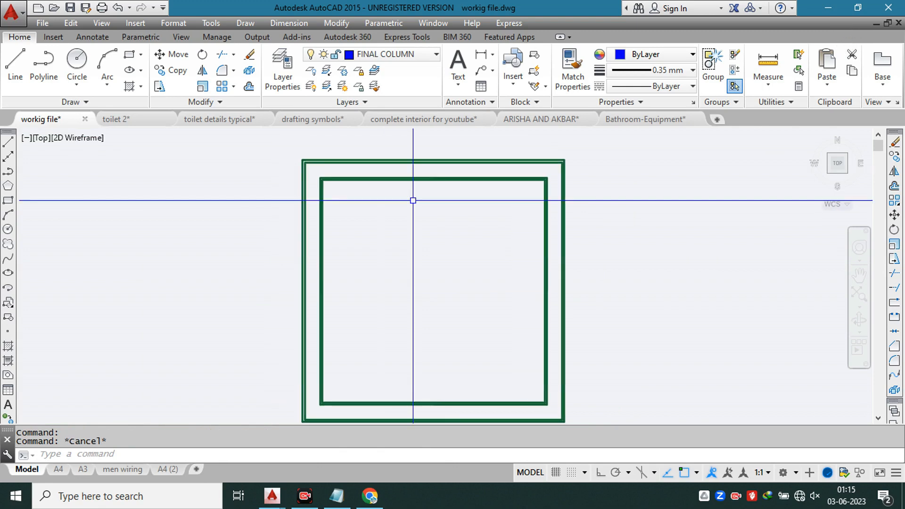
Step: Hatch the wall thickness between the inner and outer face lines with the ANSI32 pattern at scale 5
scroll(332, 178, "up", 4)
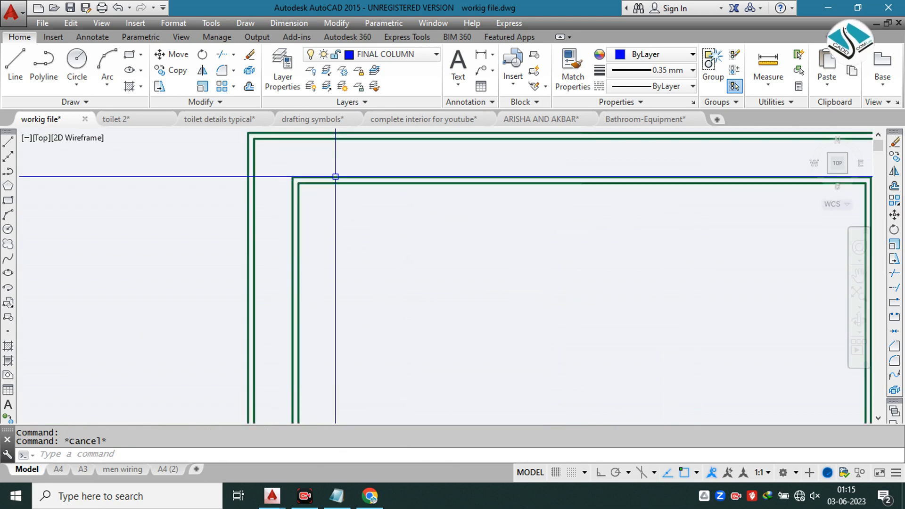
scroll(338, 178, "down", 2)
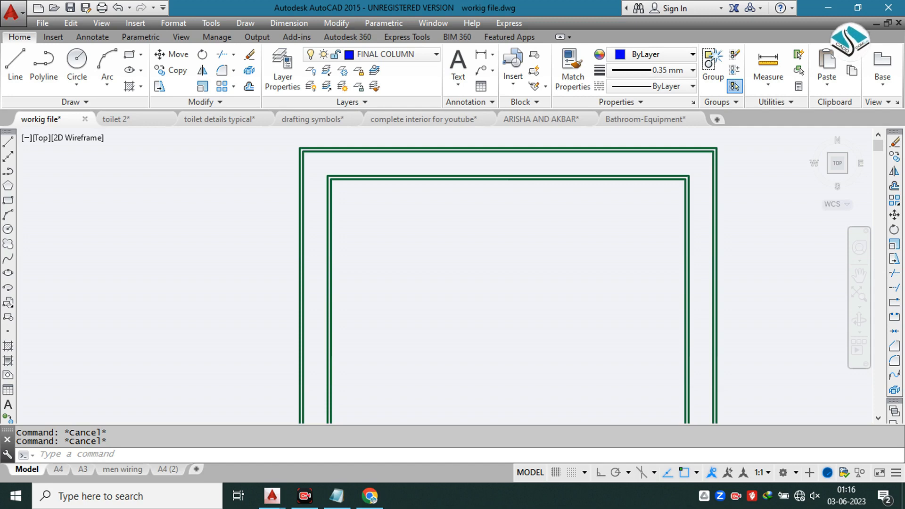
left_click(284, 61)
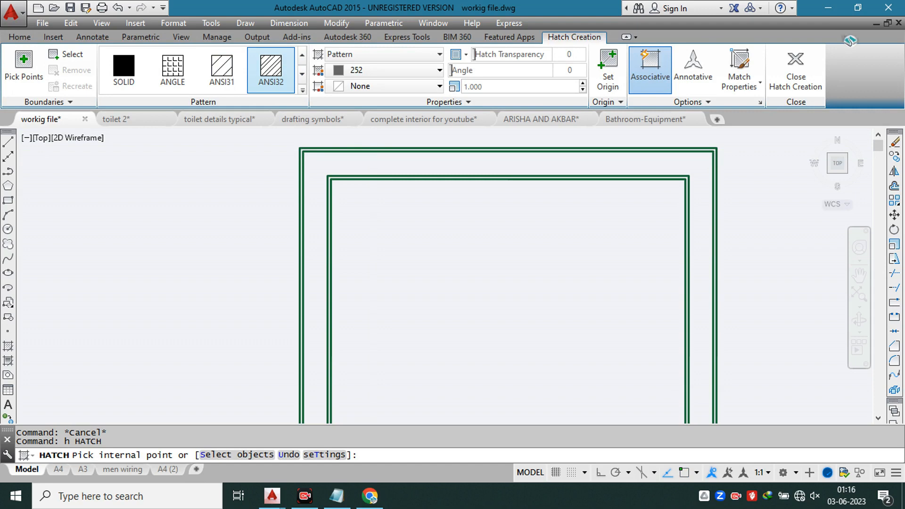
left_click(392, 157)
left_click(488, 88)
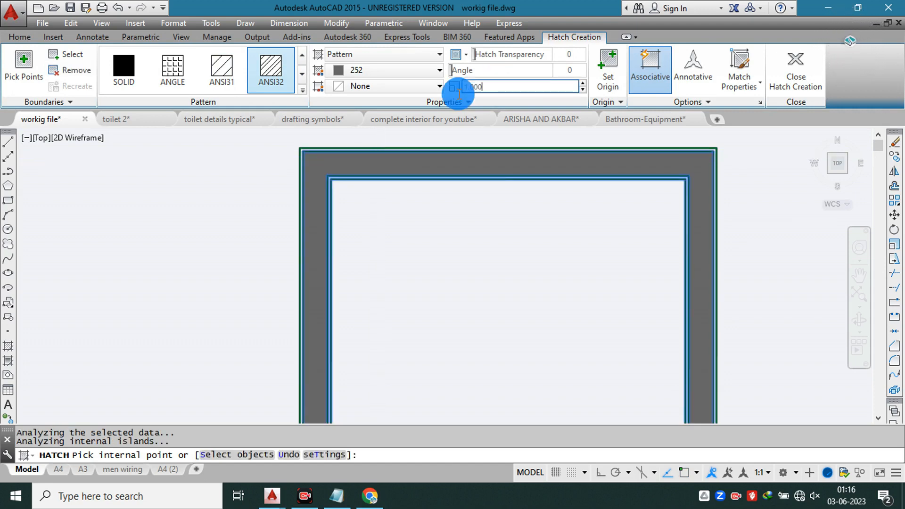
type("5")
key("Return")
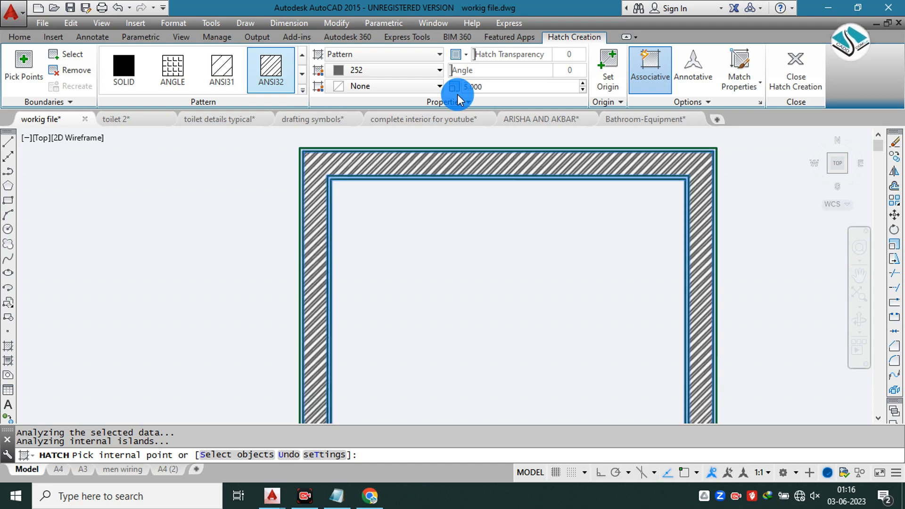
Step: Set the wall hatch's colour to light grey 199,200,202 and finish the hatch
left_click(392, 70)
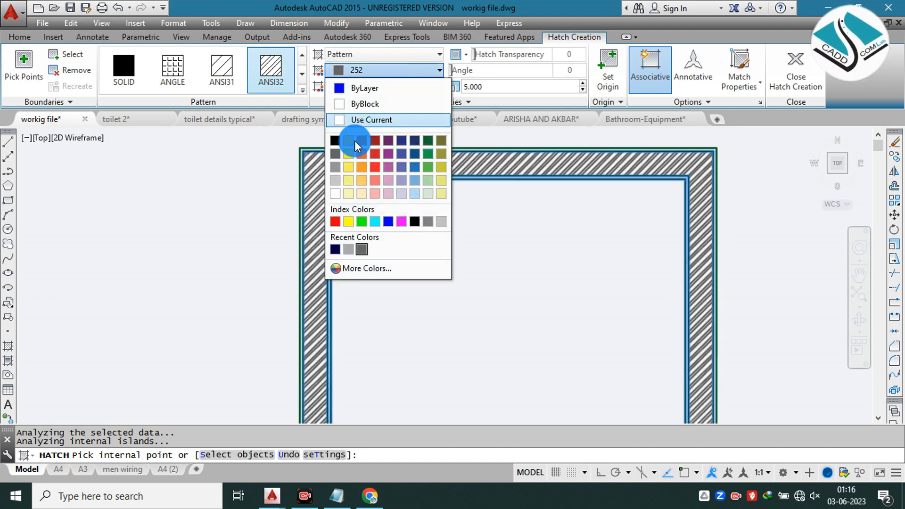
left_click(333, 177)
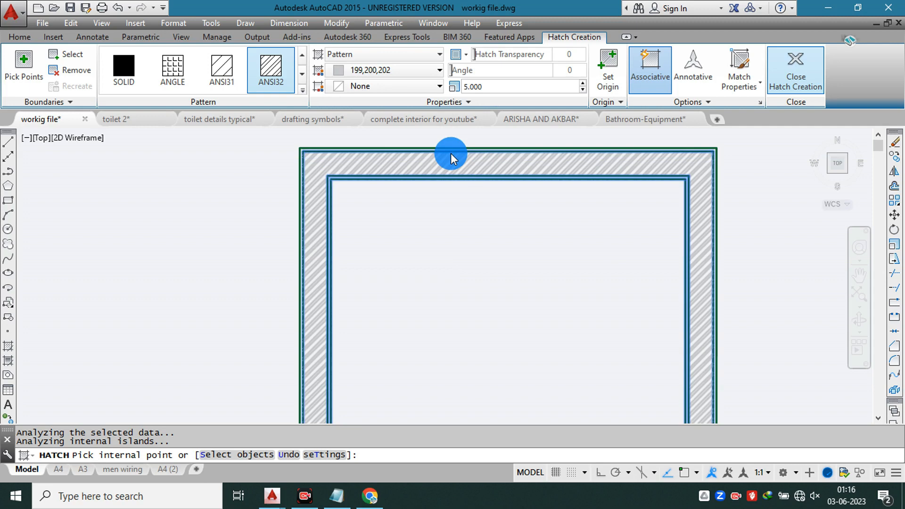
scroll(382, 206, "down", 5)
scroll(410, 193, "up", 5)
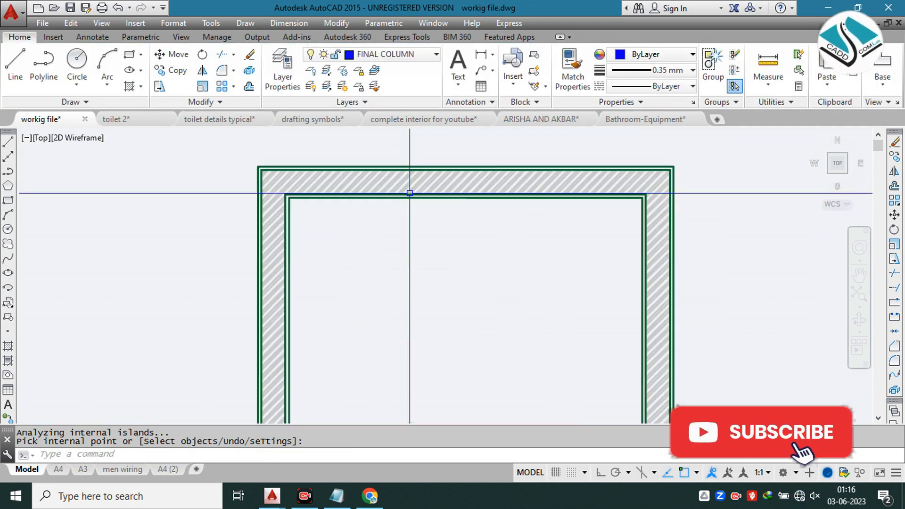
key("Escape")
Step: Examine the vanity reference photos, including the round mirror with vessel basin and the mirrored cabinet above the double-tap counter
scroll(410, 192, "down", 5)
scroll(440, 177, "up", 5)
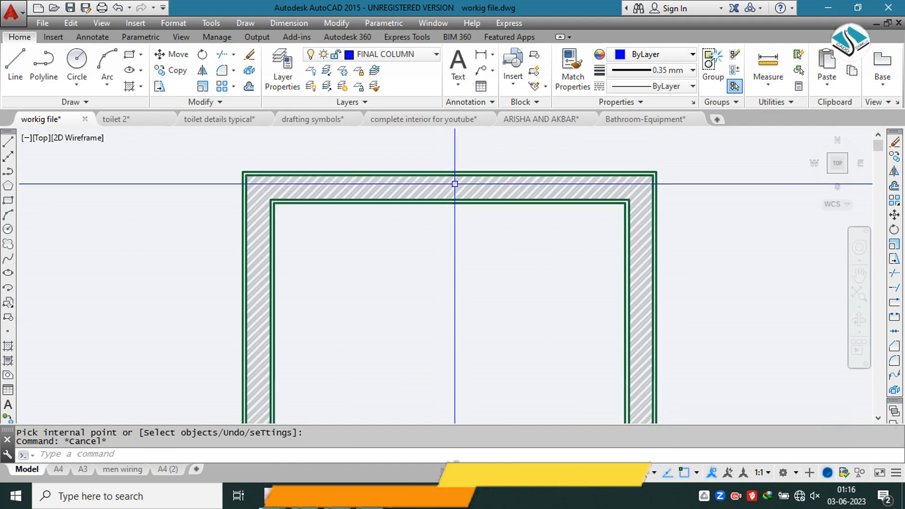
scroll(440, 177, "down", 5)
scroll(390, 144, "up", 8)
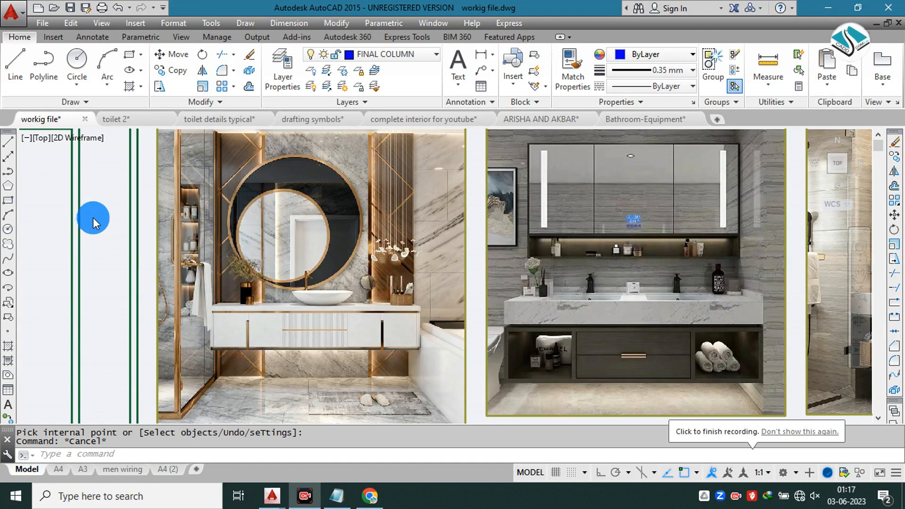
left_click(110, 225)
key("Escape")
middle_click_drag(313, 199, 294, 256)
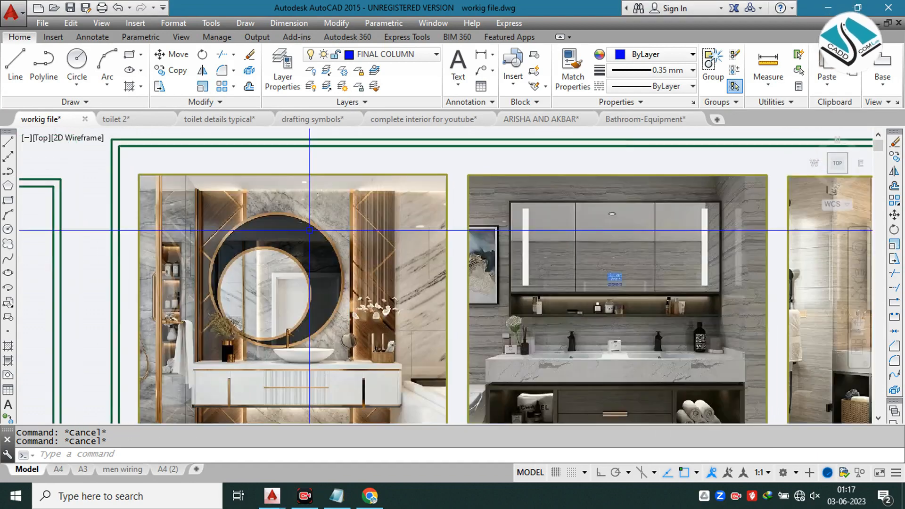
scroll(312, 224, "up", 2)
scroll(337, 221, "down", 1)
scroll(499, 213, "down", 1)
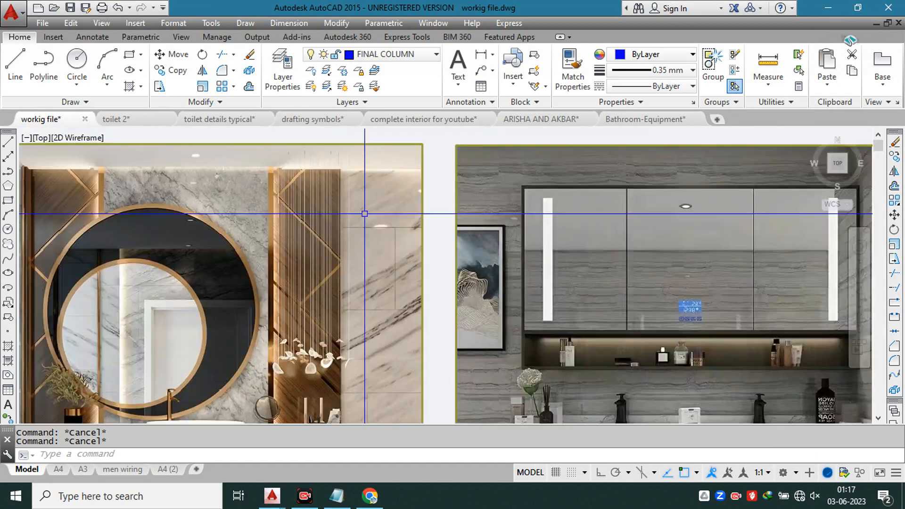
scroll(485, 237, "down", 1)
middle_click_drag(480, 237, 378, 215)
scroll(379, 214, "down", 1)
scroll(379, 213, "up", 3)
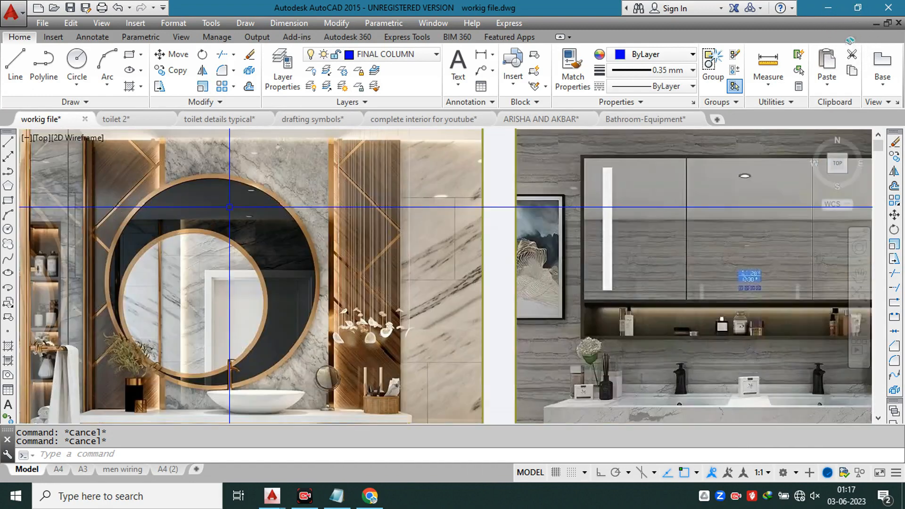
middle_click_drag(283, 206, 437, 249)
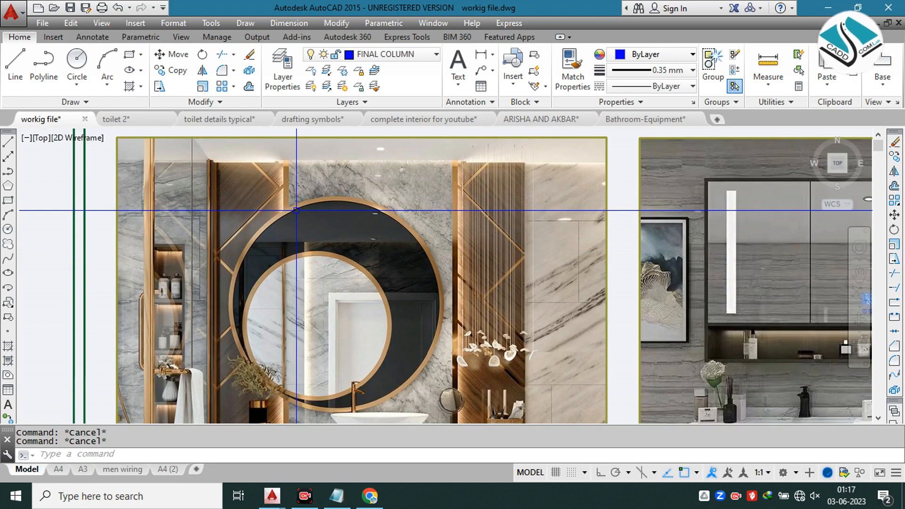
scroll(296, 210, "down", 2)
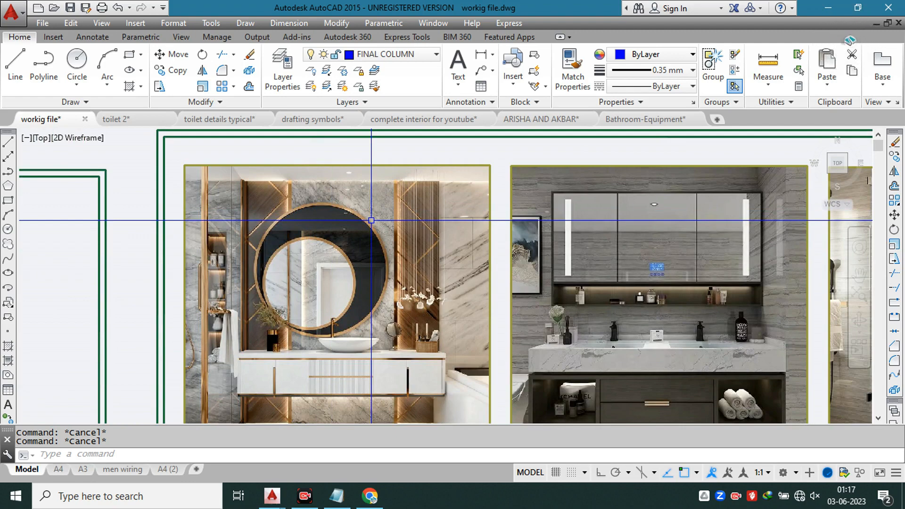
scroll(376, 220, "up", 5)
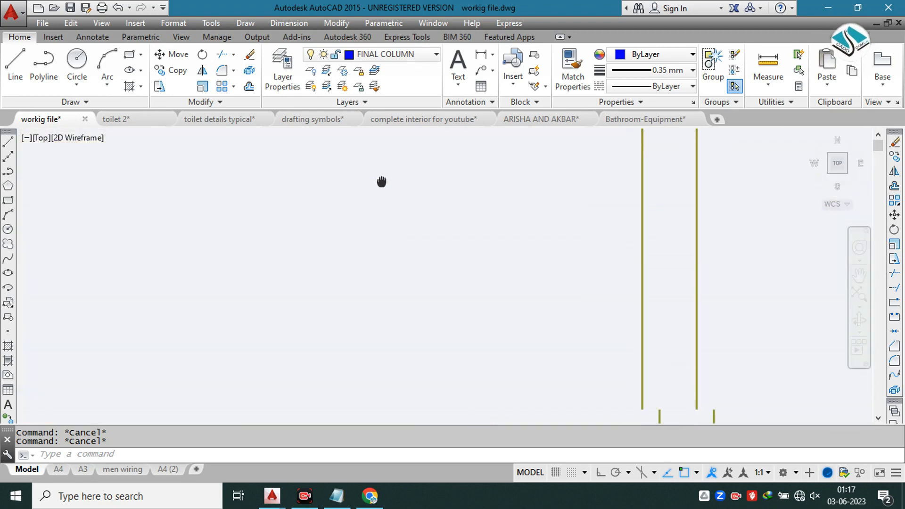
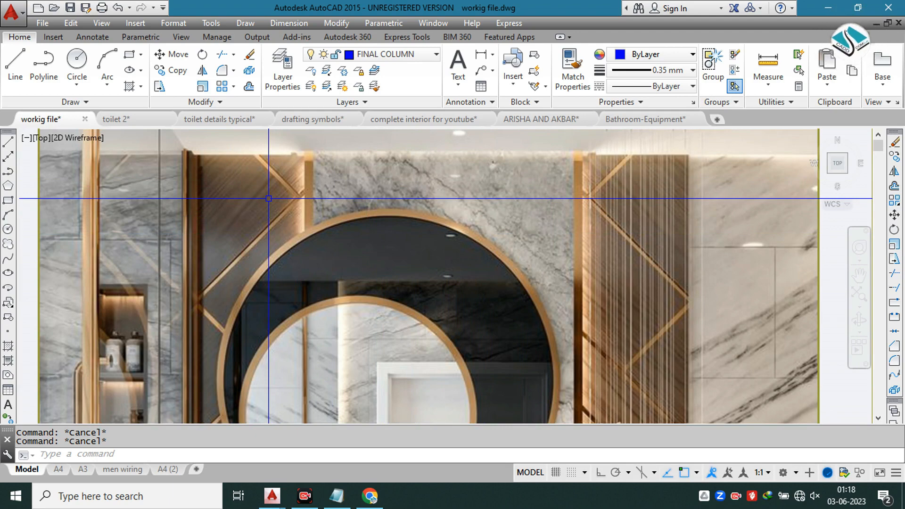
Step: Examine the vanity reference photos, comparing the marble wall panel behind the round mirror with the empty plan below
scroll(269, 199, "down", 5)
middle_click_drag(288, 198, 254, 247)
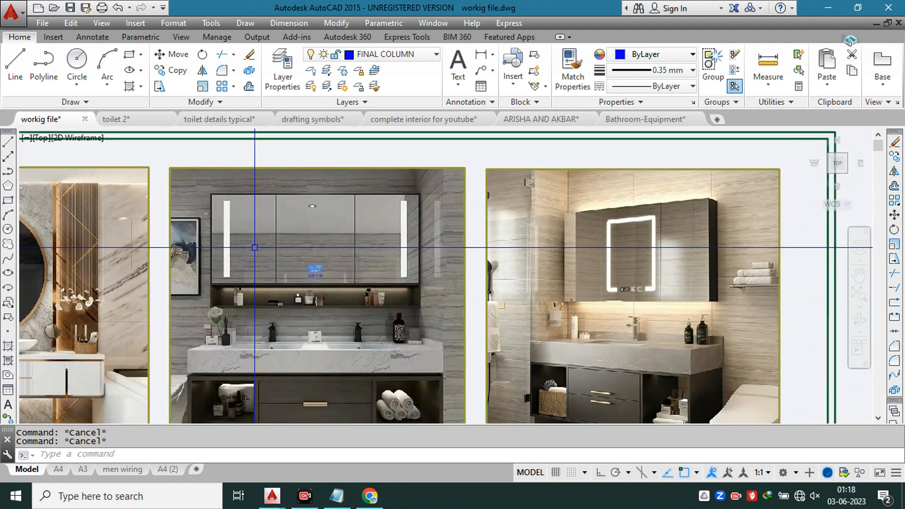
scroll(446, 231, "down", 3)
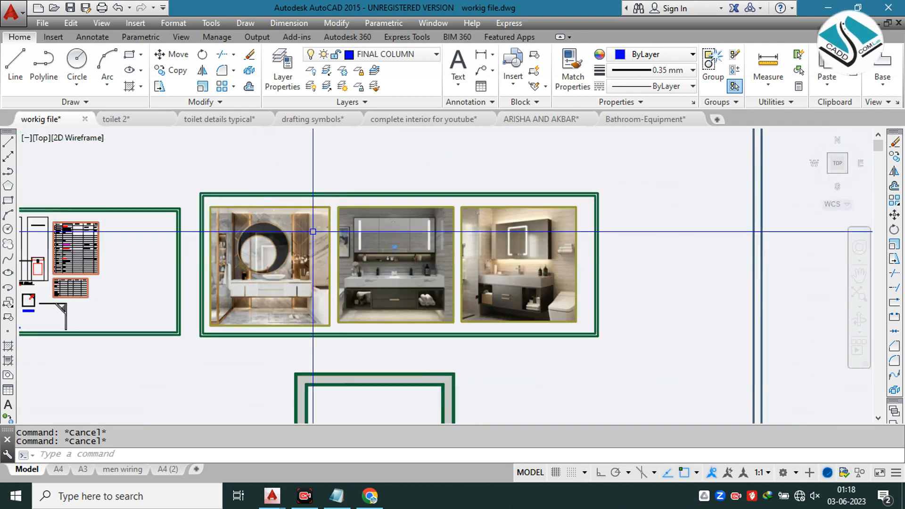
scroll(248, 232, "up", 5)
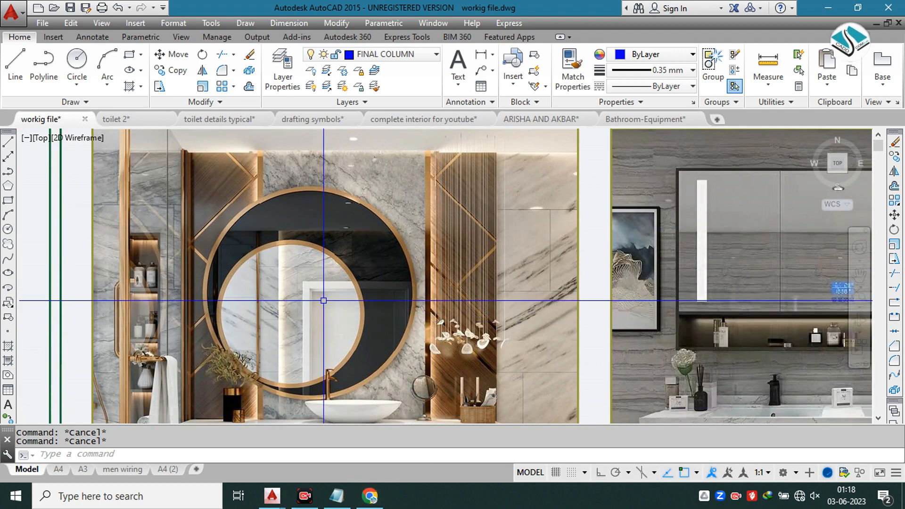
scroll(380, 278, "down", 5)
middle_click_drag(435, 344, 381, 233)
scroll(390, 262, "up", 5)
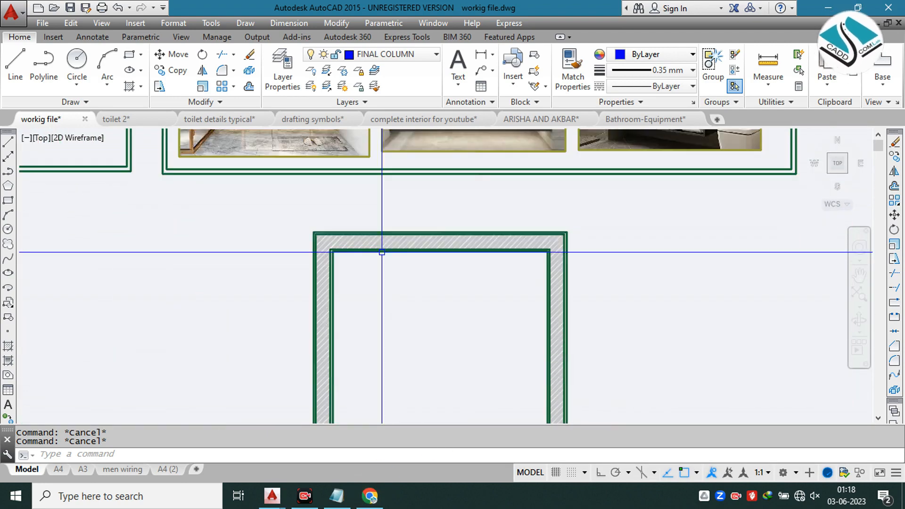
scroll(468, 212, "down", 6)
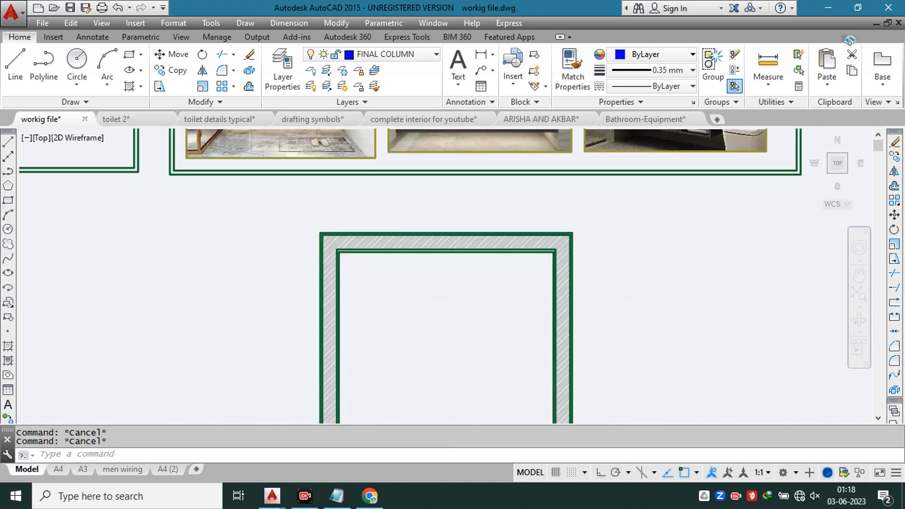
scroll(370, 181, "up", 2)
scroll(406, 215, "up", 8)
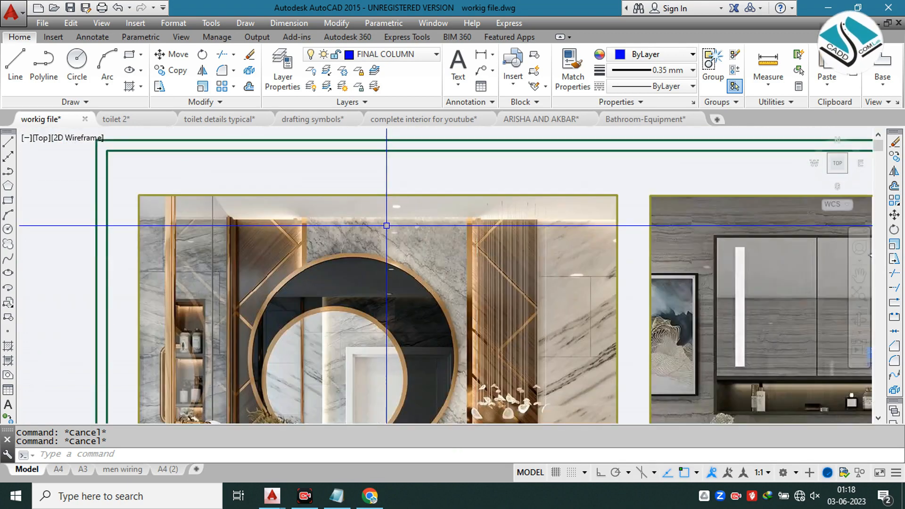
scroll(218, 222, "up", 3)
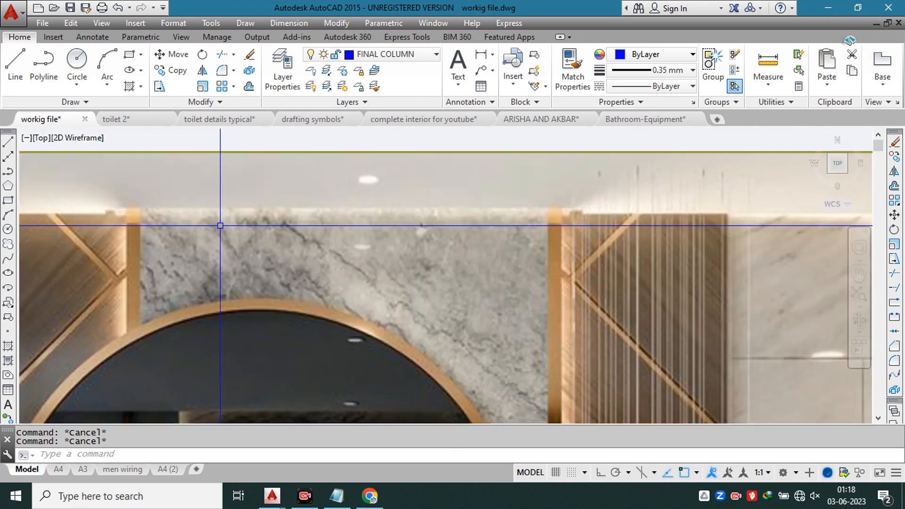
scroll(404, 222, "down", 4)
scroll(419, 243, "down", 4)
middle_click_drag(479, 324, 404, 215)
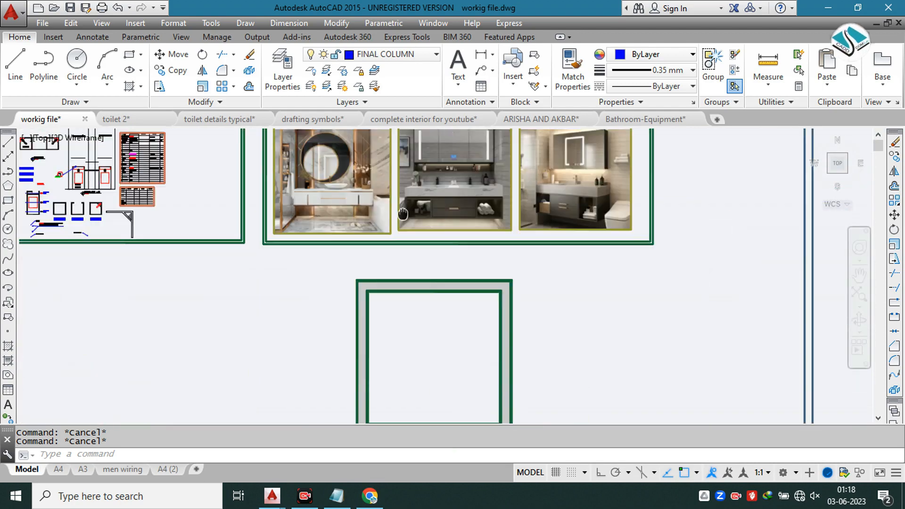
Step: Offset the upper wall's inner finish line 1" into the room
scroll(406, 301, "up", 2)
type("o")
key("Return")
type("1")
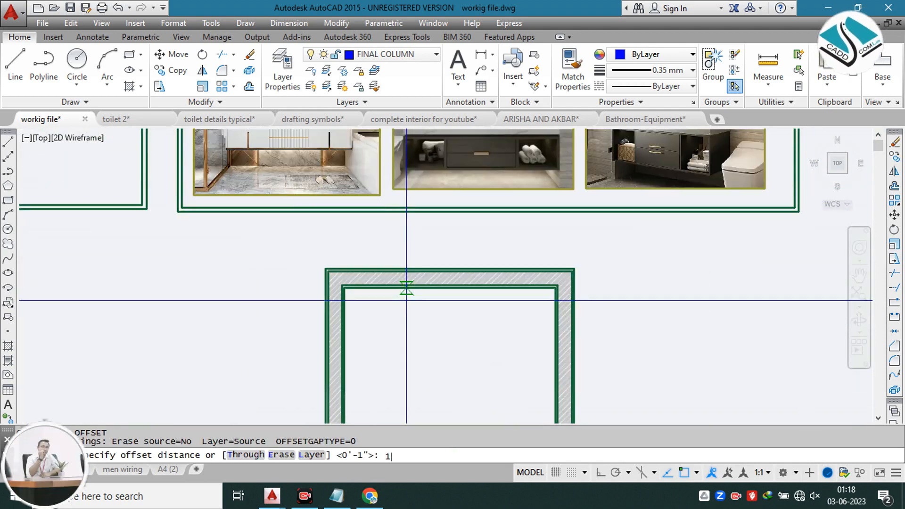
key("Return")
scroll(405, 299, "up", 4)
left_click(423, 266)
left_click(429, 295)
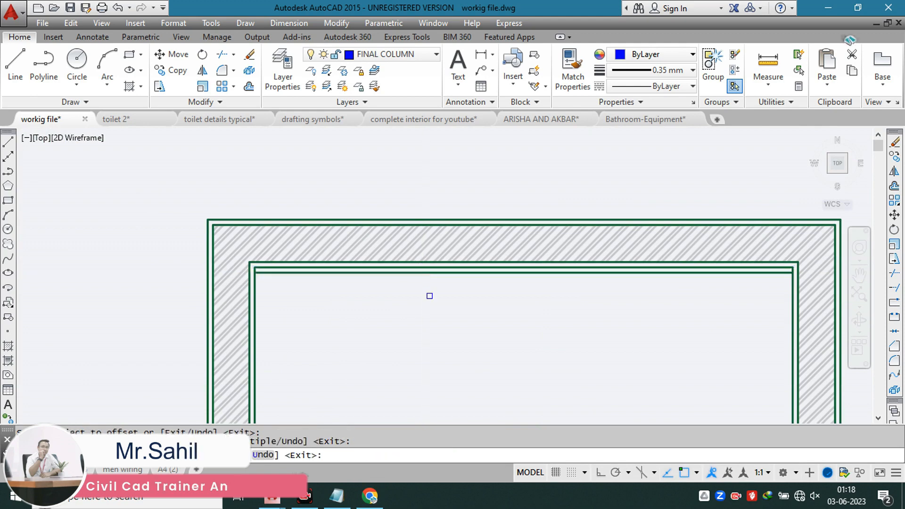
key("Escape")
Step: Change the new offset line's colour to olive
left_click(396, 272)
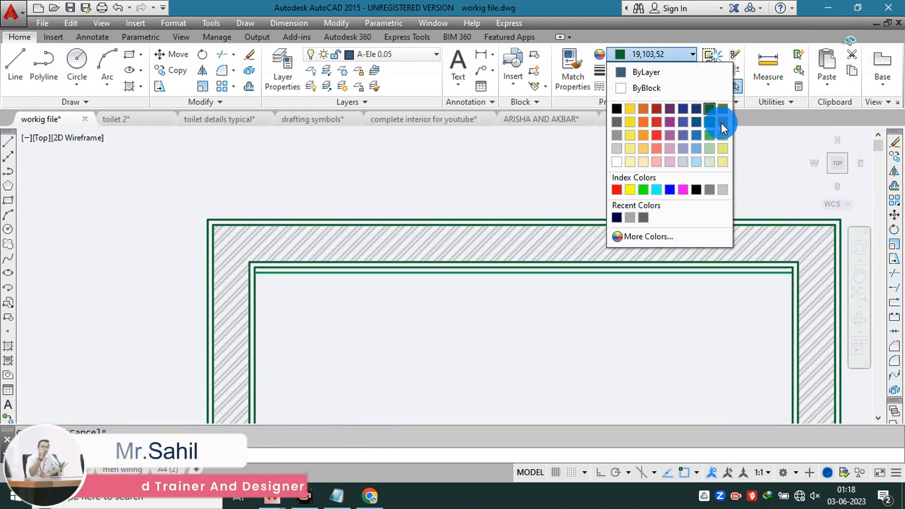
left_click(407, 172)
left_click(397, 172)
key("Escape")
key("Escape")
scroll(424, 228, "up", 5)
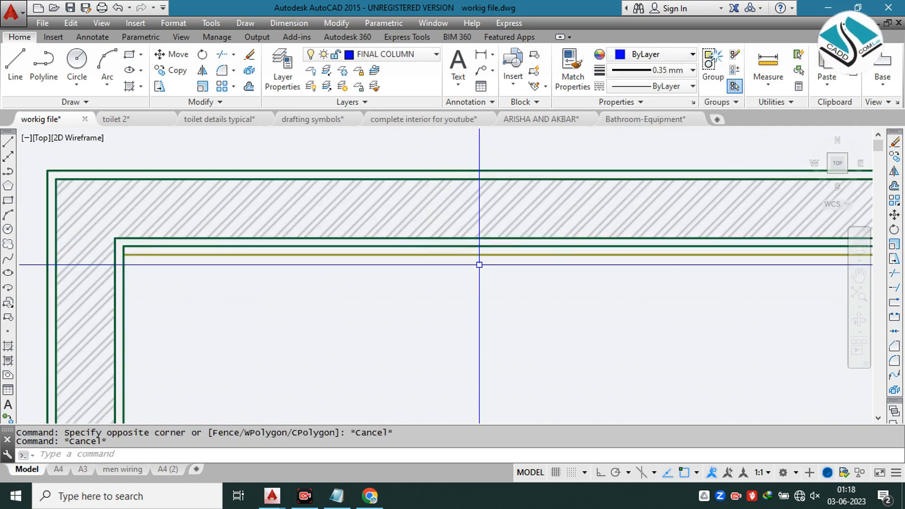
Step: Draw a rectangle over the strip between the upper wall's inner finish line and the olive line, spanning corner to corner
scroll(432, 239, "down", 4)
scroll(434, 231, "up", 3)
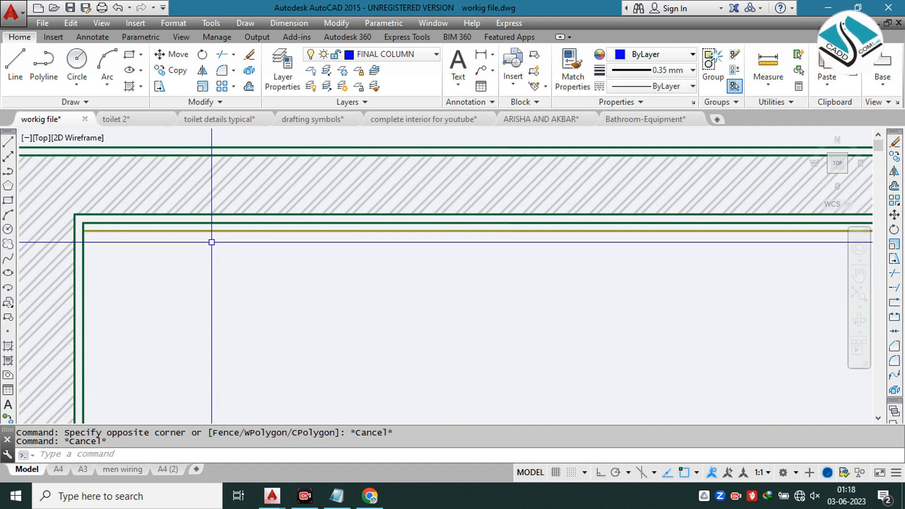
key("Escape")
type("re")
scroll(121, 218, "up", 3)
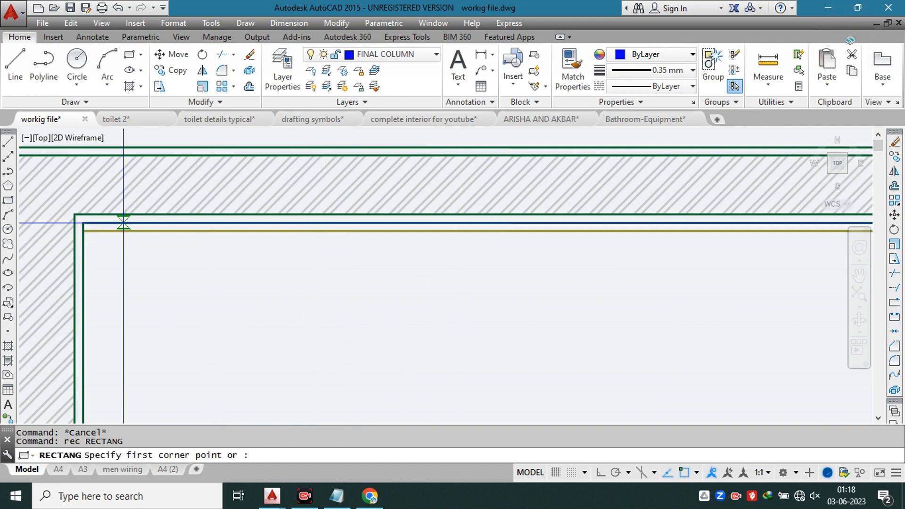
type("c")
key("Return")
left_click(55, 212)
scroll(303, 246, "down", 3)
middle_click_drag(684, 263, 204, 246)
middle_click_drag(683, 242, 215, 241)
scroll(729, 230, "up", 2)
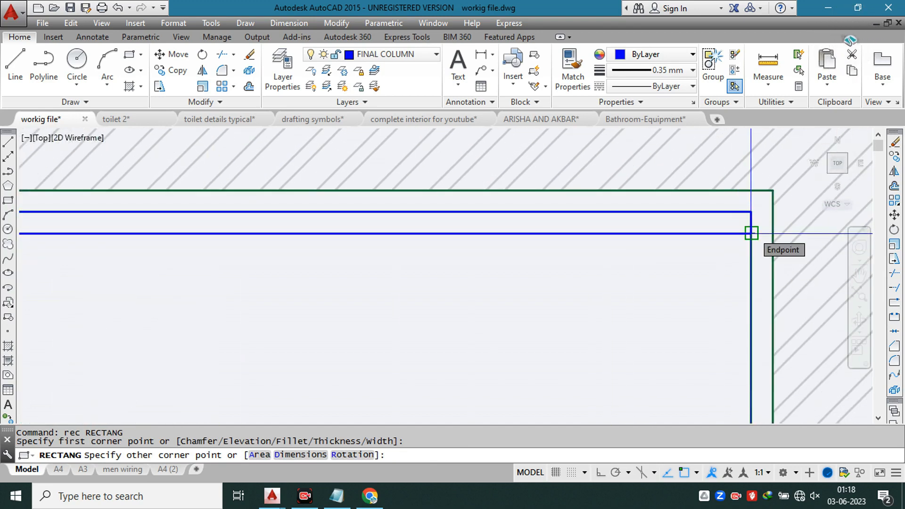
left_click(751, 233)
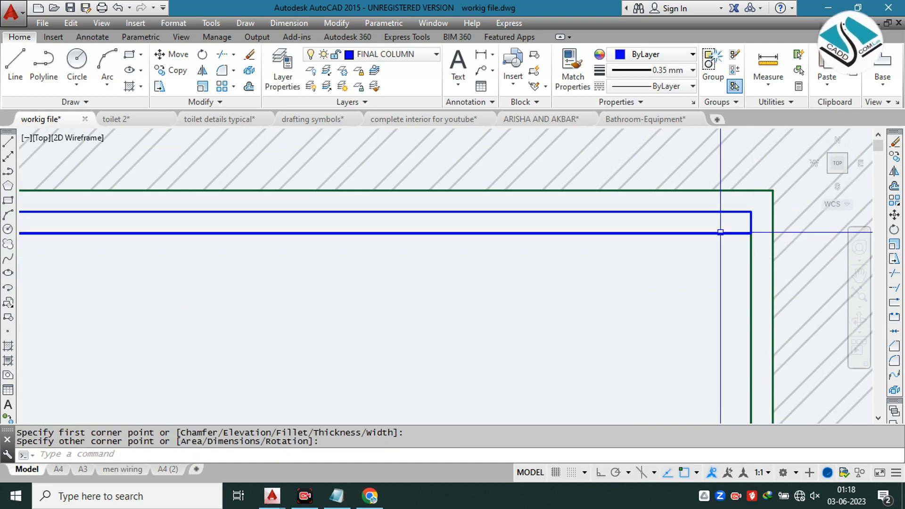
scroll(603, 215, "down", 3)
middle_click_drag(394, 218, 493, 206)
scroll(252, 201, "up", 6)
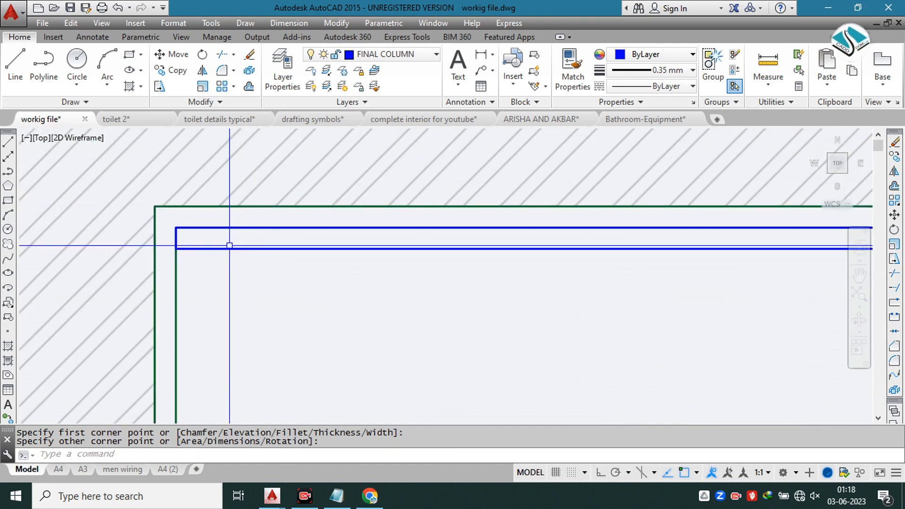
type("h")
key("space")
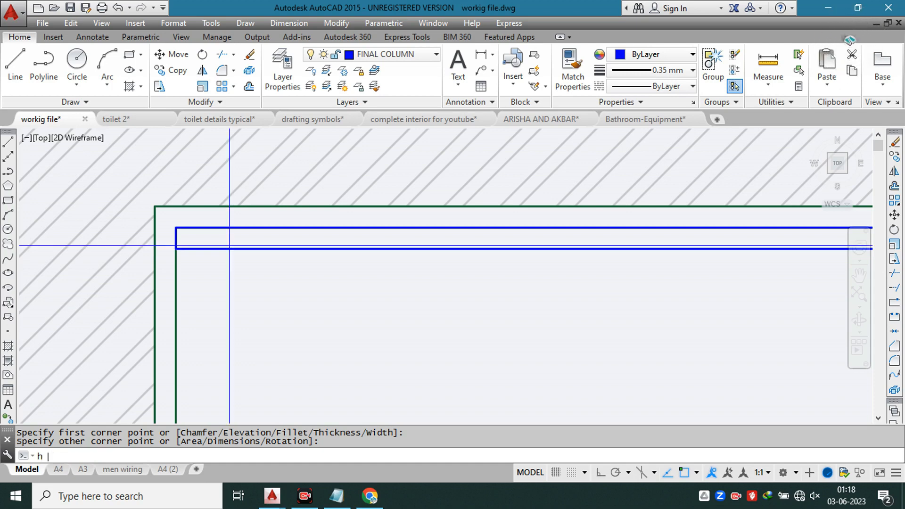
key("Return")
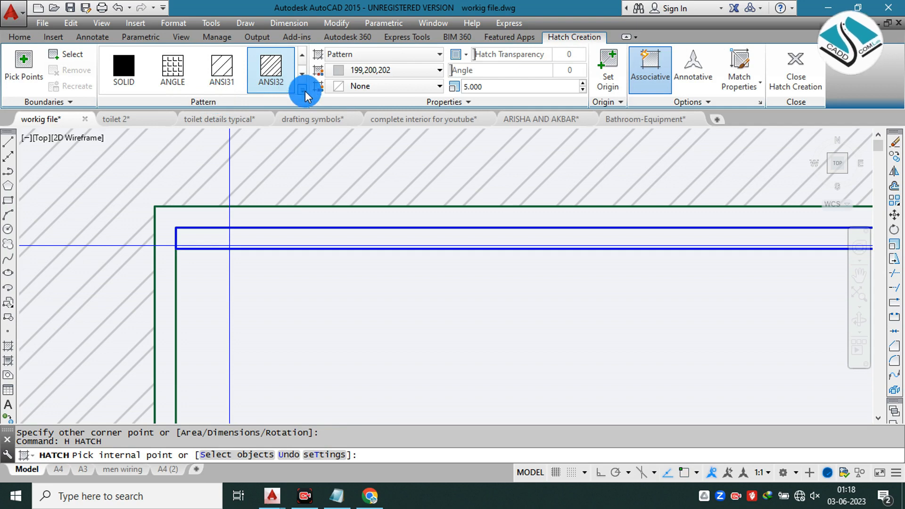
scroll(239, 147, "down", 2)
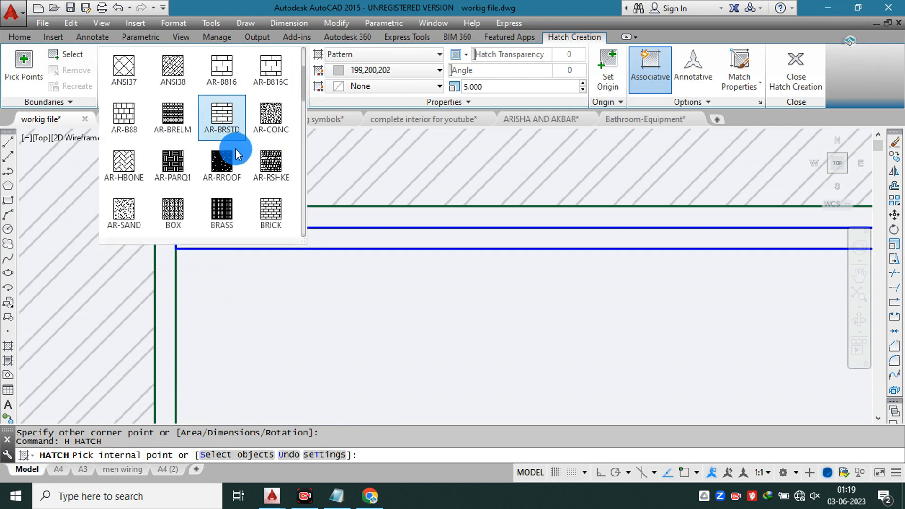
scroll(233, 145, "down", 1)
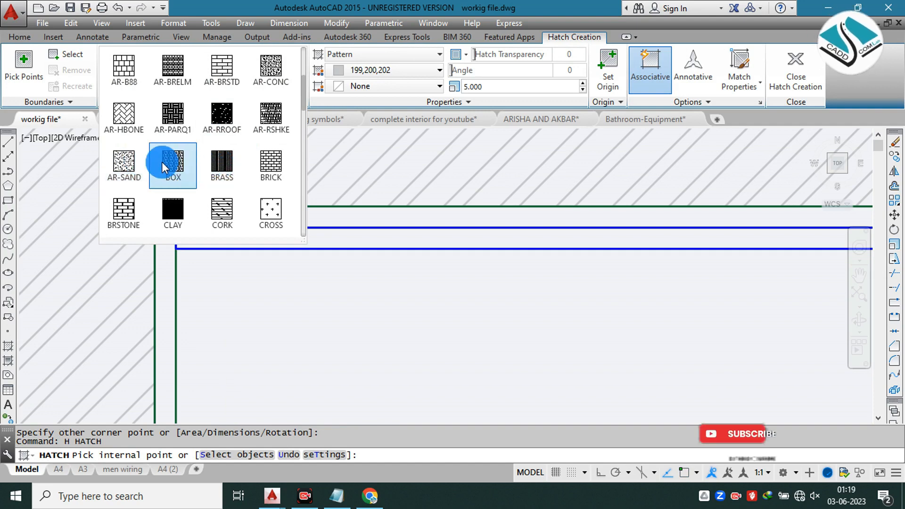
left_click(364, 200)
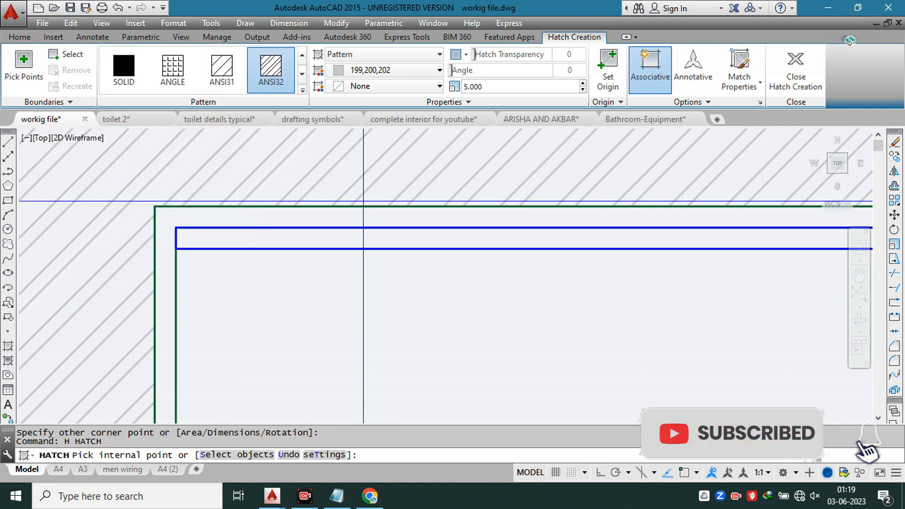
scroll(363, 202, "down", 6)
scroll(368, 196, "down", 6)
key("Escape")
Step: Examine the section hatch legend from MDF through the MARBLE sample to find the marble pattern
scroll(362, 198, "down", 6)
scroll(226, 179, "up", 2)
scroll(333, 170, "up", 8)
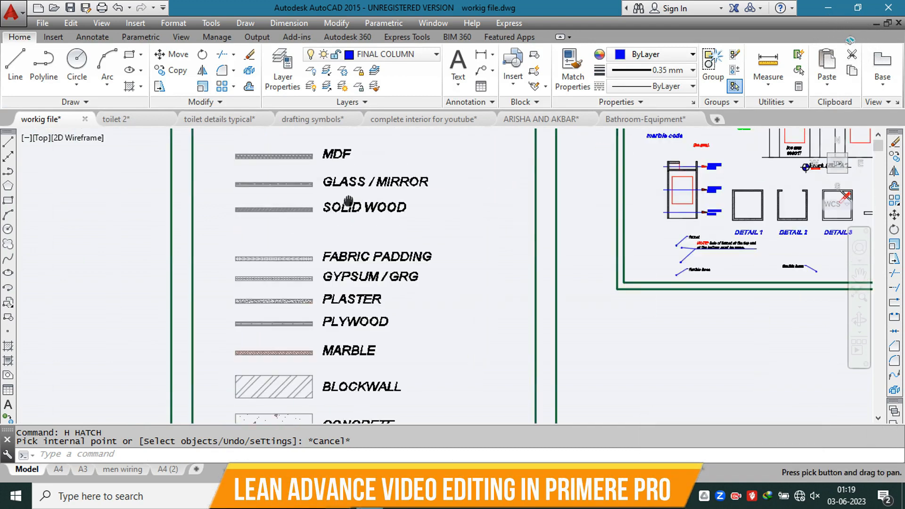
middle_click_drag(333, 173, 394, 211)
key("Escape")
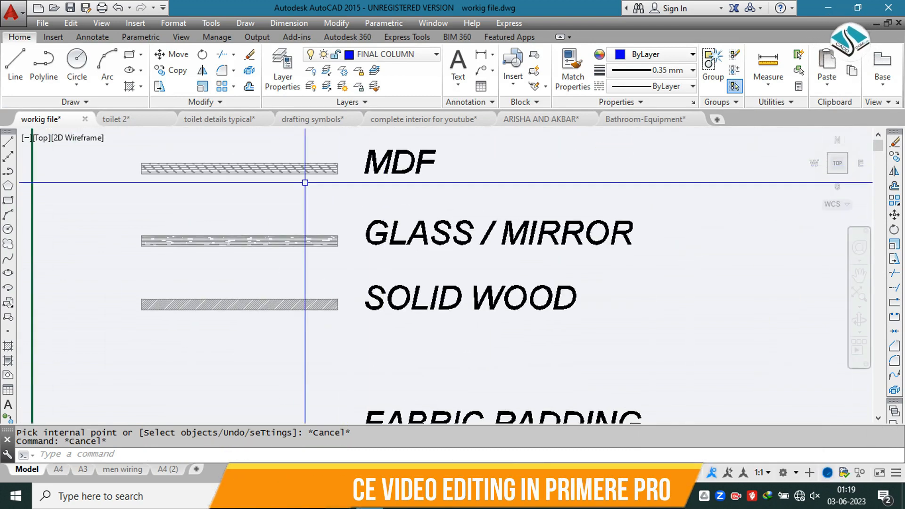
middle_click_drag(367, 263, 365, 191)
middle_click_drag(393, 305, 383, 195)
middle_click_drag(379, 255, 378, 184)
middle_click_drag(379, 241, 378, 184)
middle_click_drag(378, 274, 376, 200)
scroll(314, 293, "up", 2)
scroll(315, 292, "up", 2)
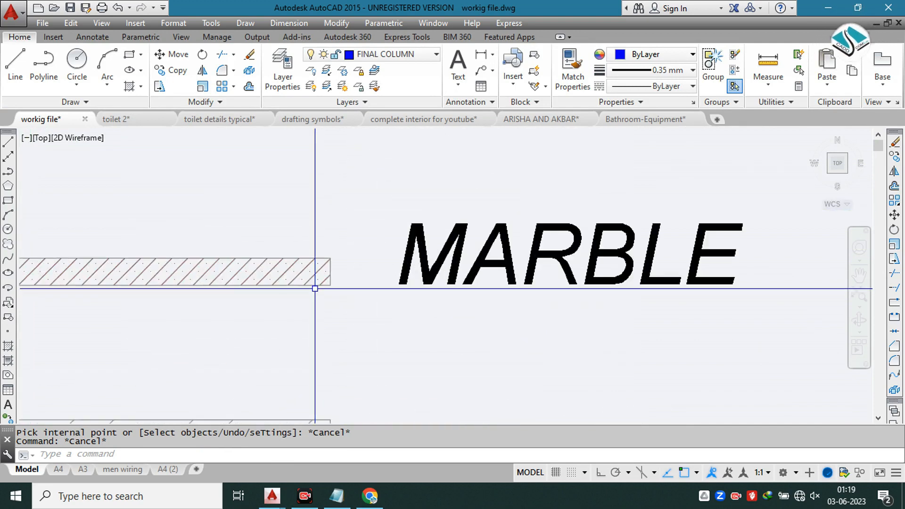
Step: Pick up the SACNCR hatch pattern from the legend's MARBLE sample as the current pattern
left_click(274, 268)
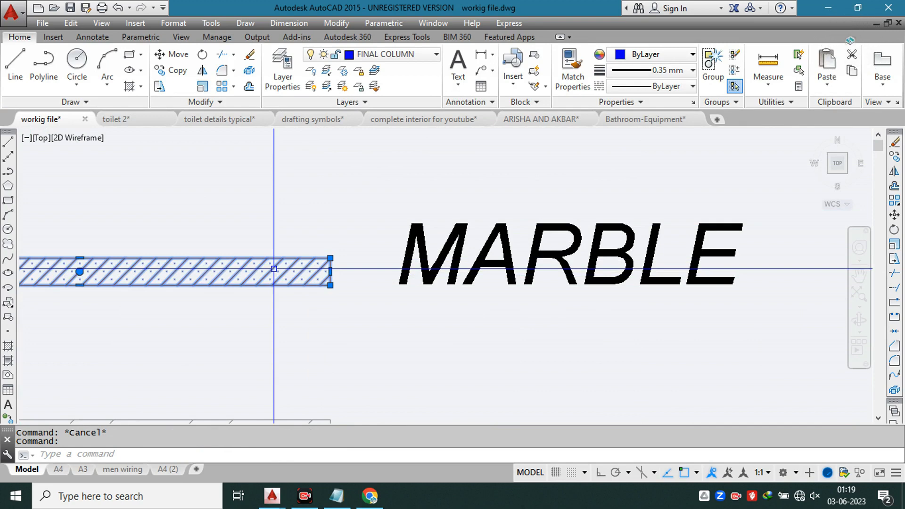
left_click(176, 89)
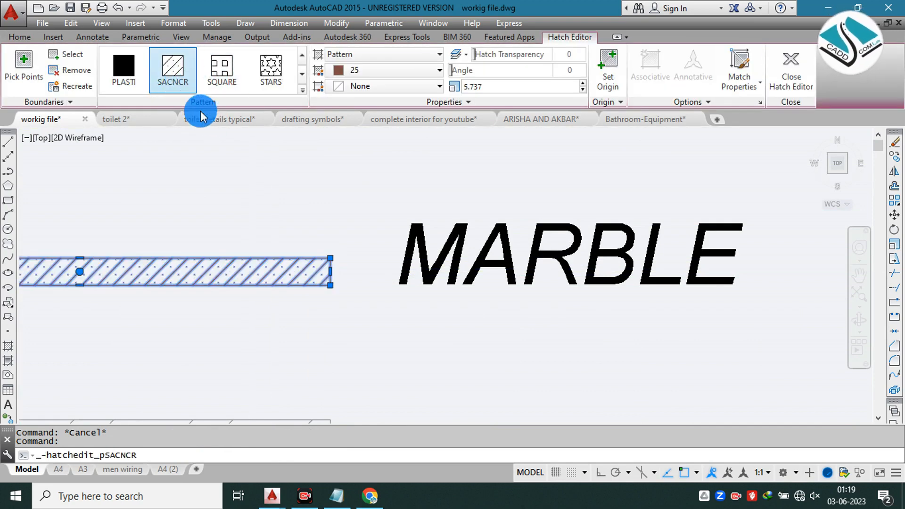
key("Escape")
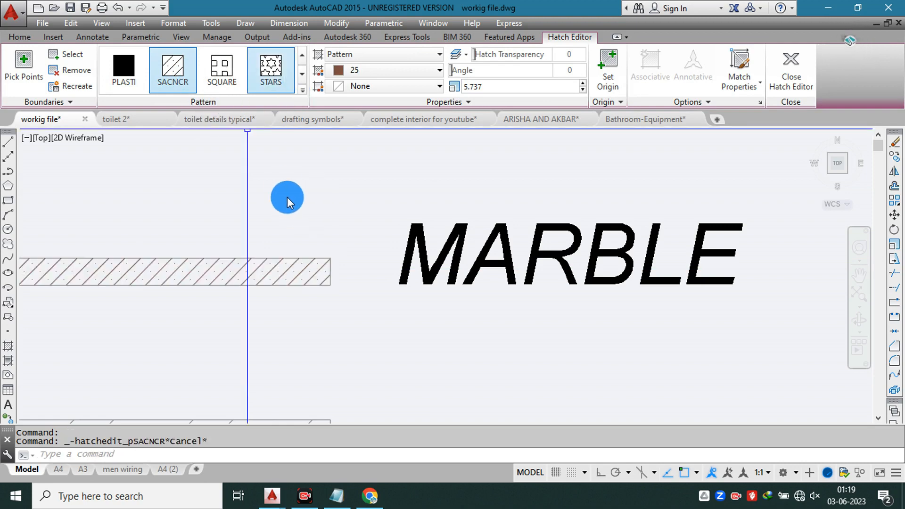
scroll(286, 196, "down", 4)
key("Escape")
left_click(287, 197)
scroll(287, 197, "down", 1)
key("Escape")
Step: Hatch the narrow panel strip along the upper wall's inner face with the SACNCR marble pattern
middle_click_drag(474, 162, 274, 282)
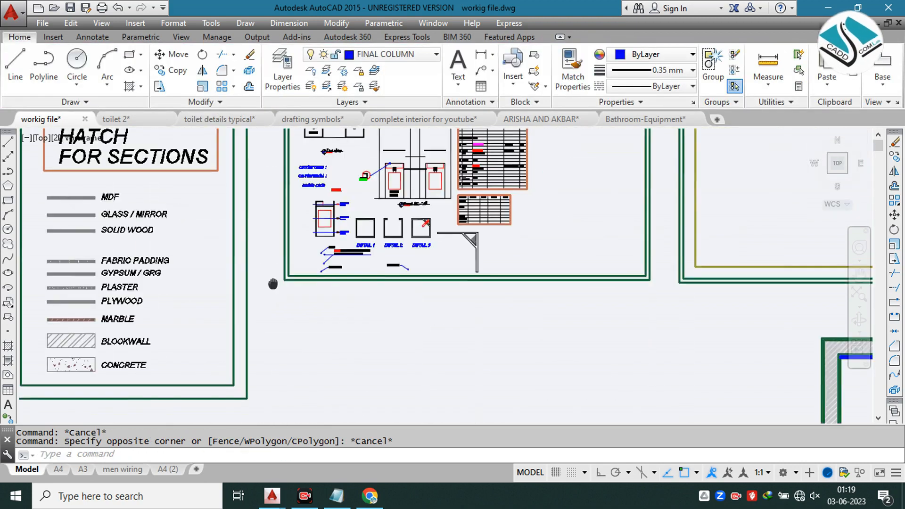
middle_click_drag(375, 212, 103, 154)
scroll(240, 163, "down", 1)
scroll(463, 247, "up", 5)
scroll(453, 231, "up", 1)
middle_click_drag(452, 232, 303, 203)
key("Escape")
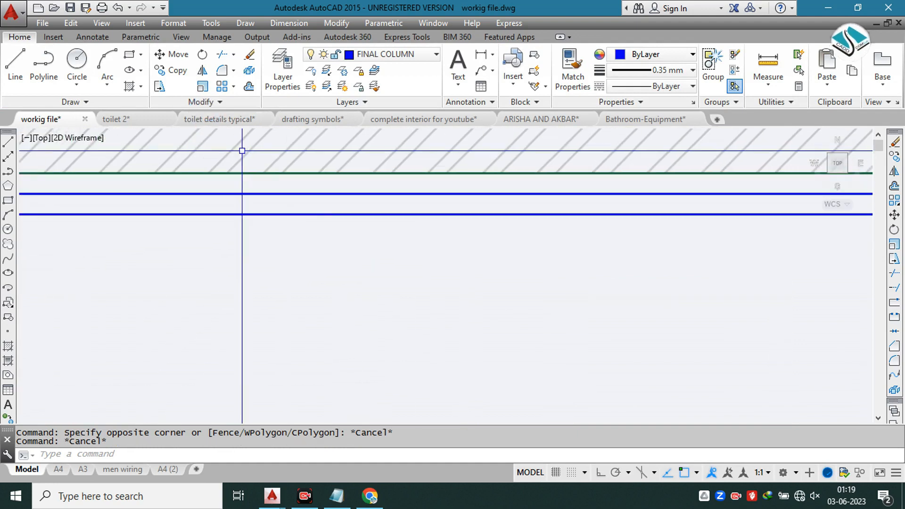
key("Escape")
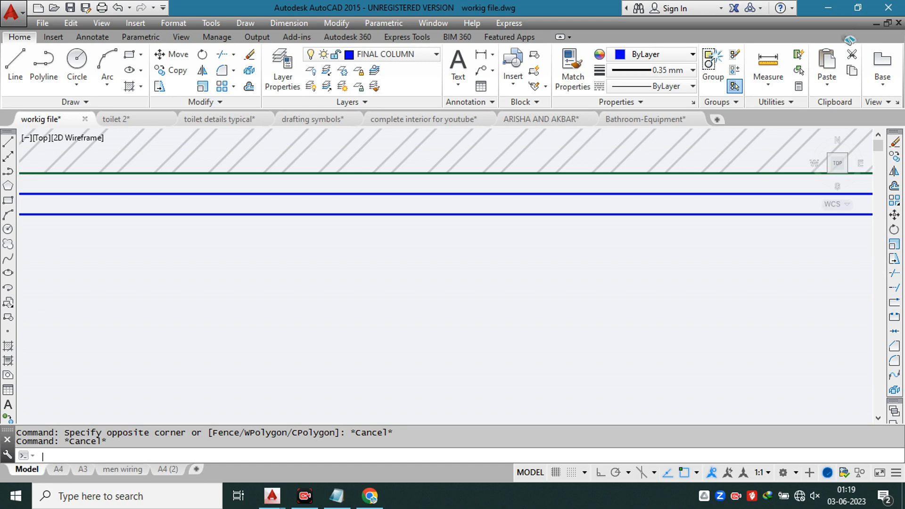
type("h")
key("Return")
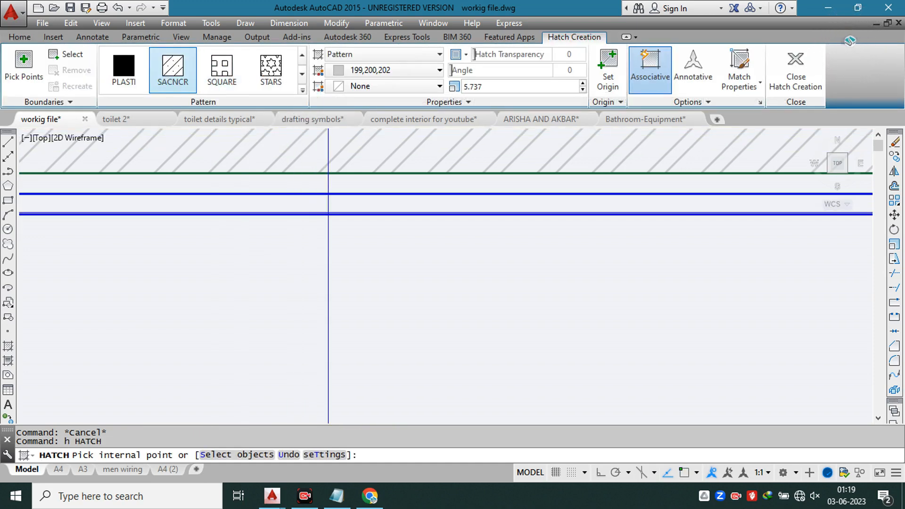
scroll(333, 206, "down", 5)
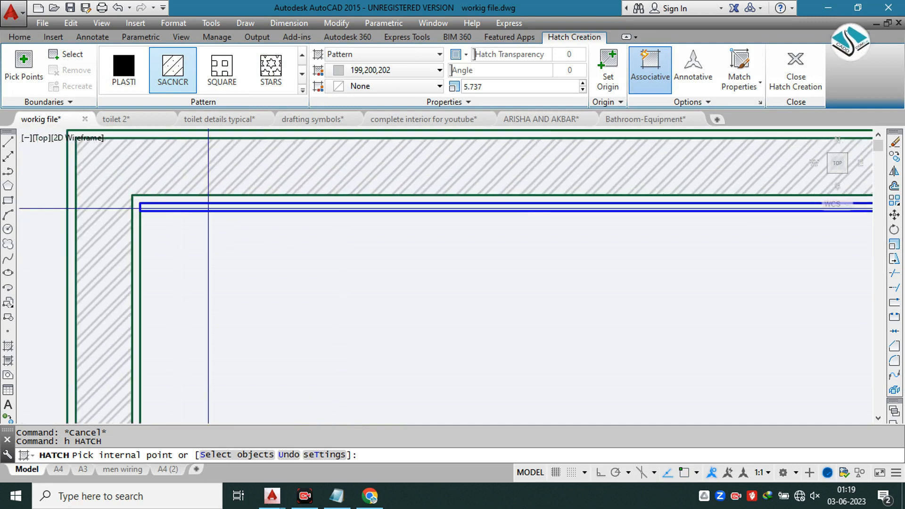
scroll(208, 208, "up", 2)
left_click(203, 206)
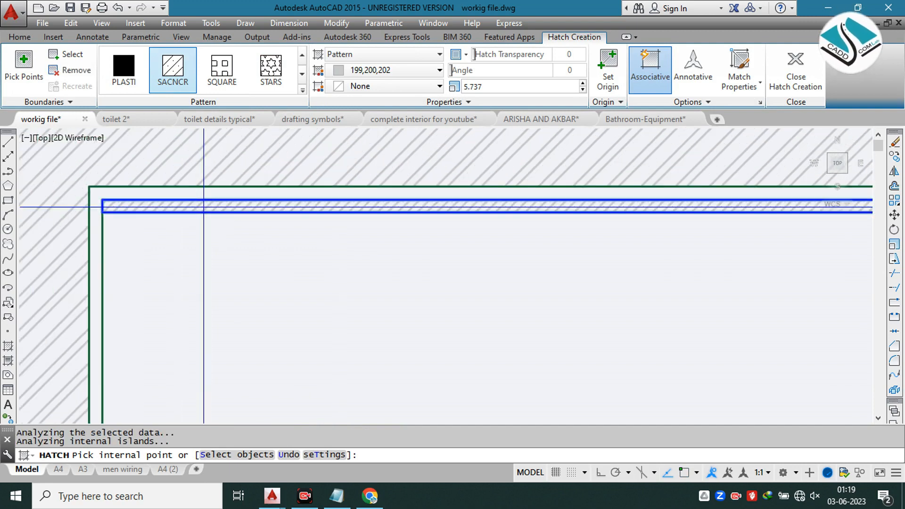
Step: Give the marble panel's hatch the yellow colour 241,235,31 and a transparency of 61, and finish the hatch
left_click(390, 72)
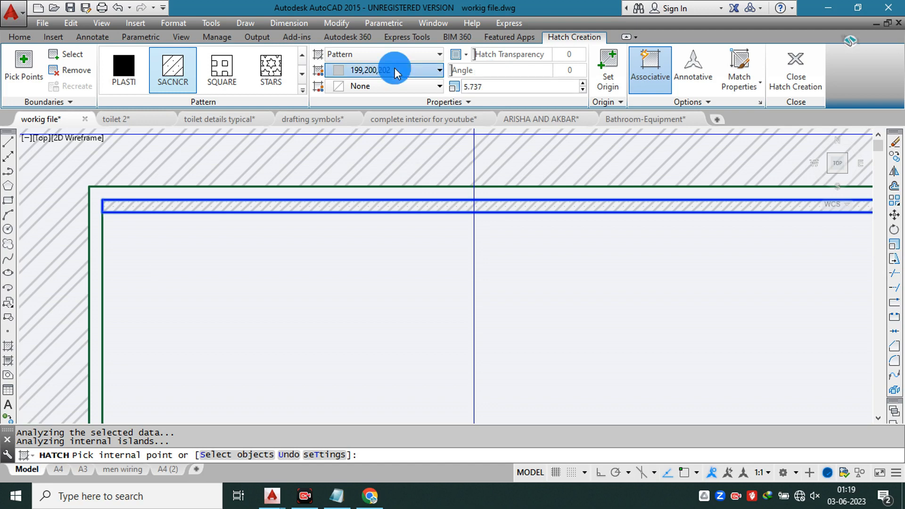
left_click(349, 151)
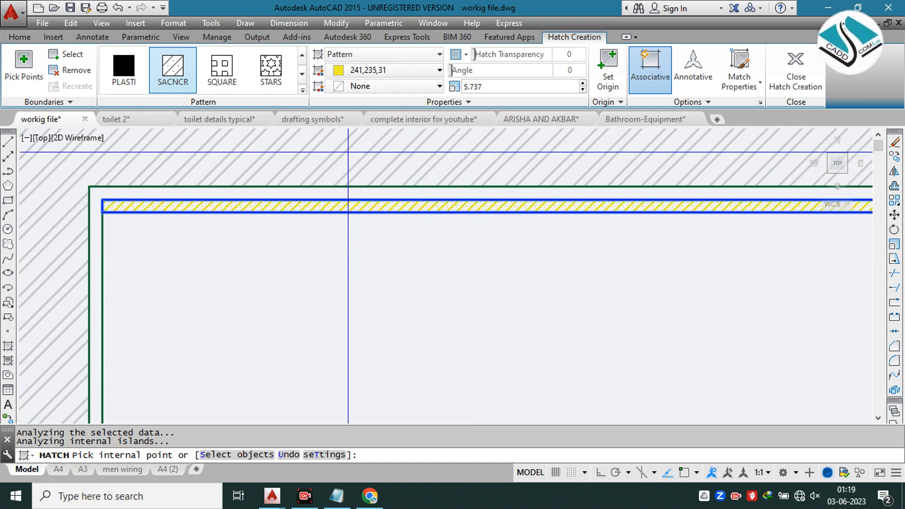
left_click_drag(533, 56, 584, 56)
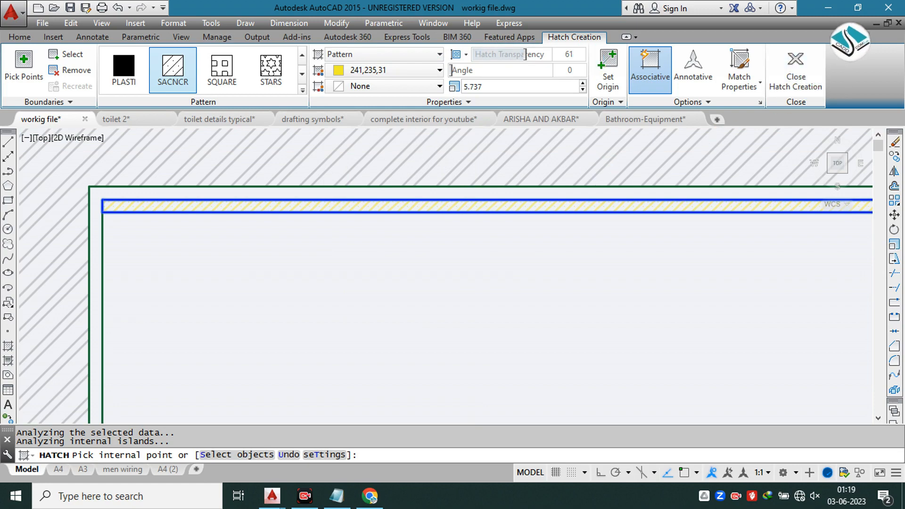
key("Escape")
scroll(384, 198, "down", 5)
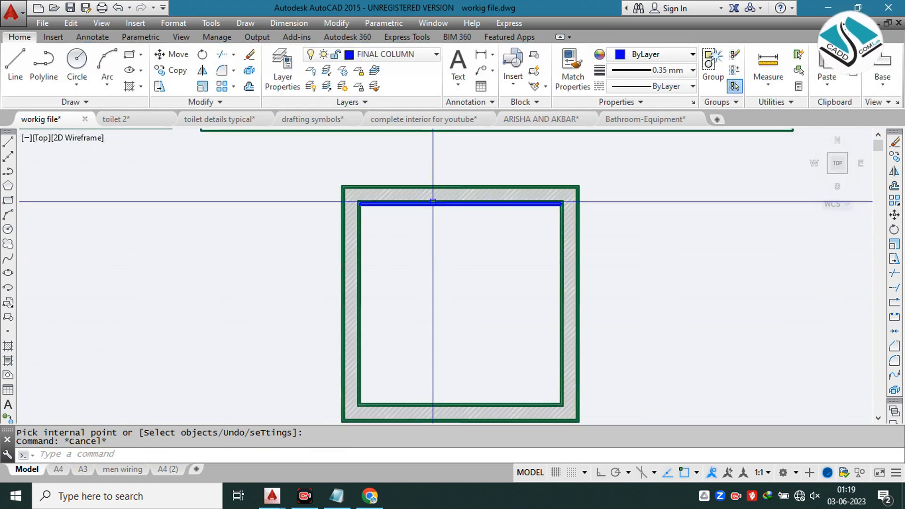
Step: Examine the vanity reference photos, comparing the wall finish behind the mirrors and counters
scroll(432, 202, "up", 4)
scroll(434, 201, "down", 4)
middle_click_drag(396, 183, 457, 328)
scroll(409, 232, "down", 2)
scroll(408, 233, "up", 8)
scroll(307, 160, "up", 4)
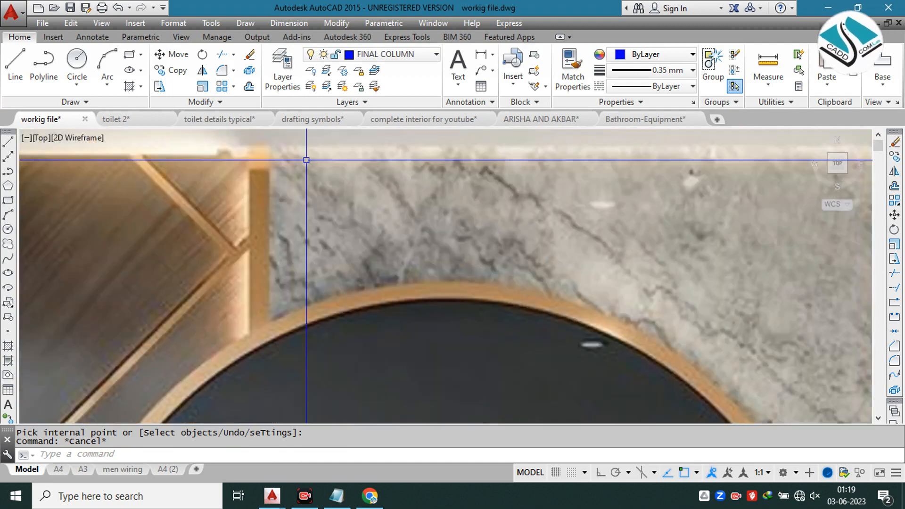
scroll(307, 161, "down", 9)
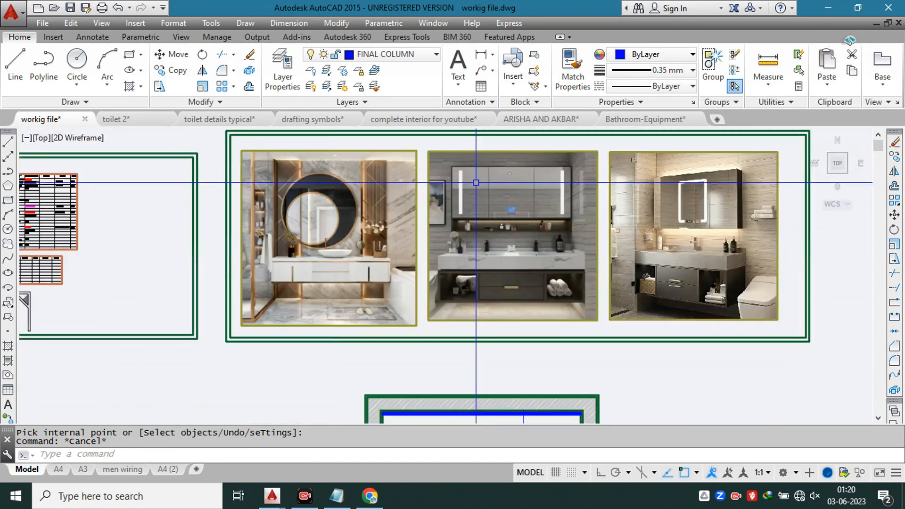
scroll(527, 178, "up", 4)
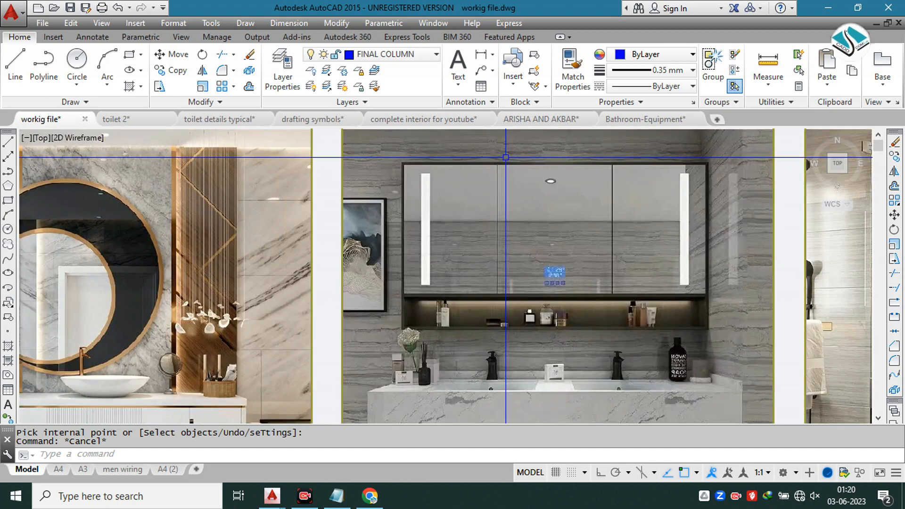
scroll(427, 157, "down", 2)
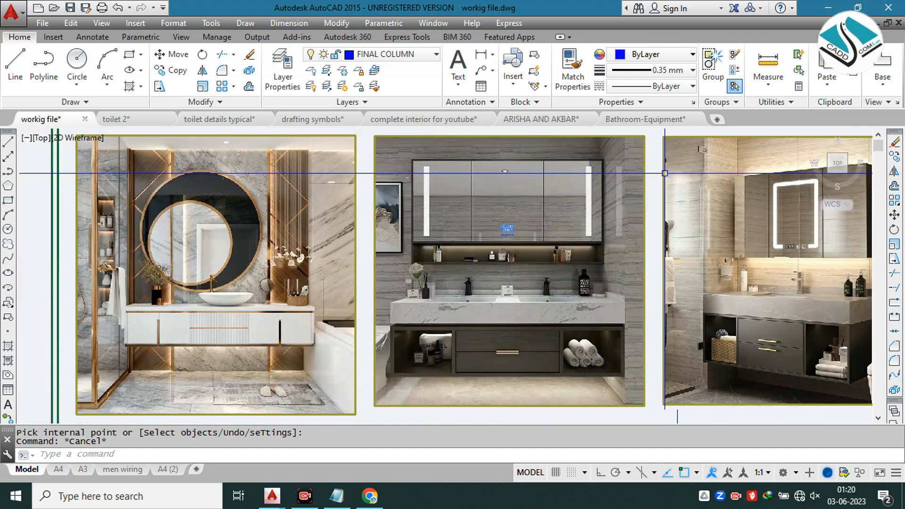
scroll(138, 160, "up", 2)
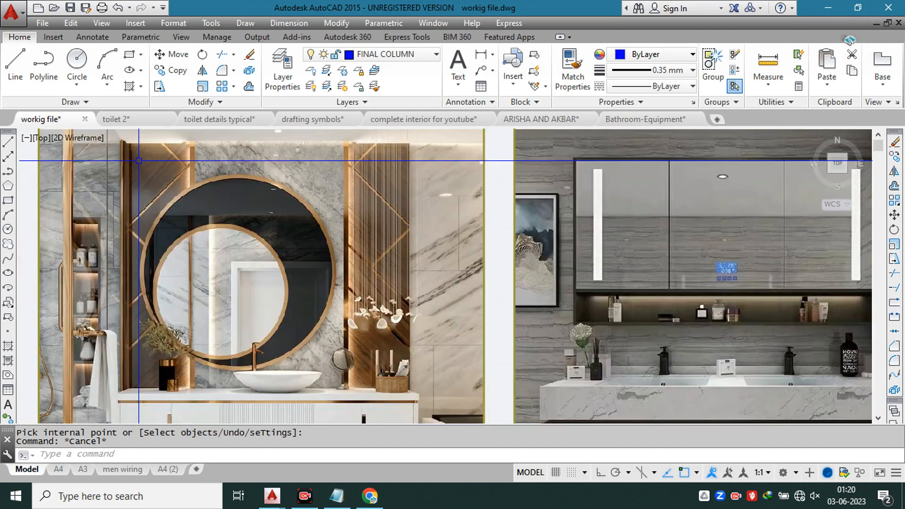
scroll(268, 204, "down", 2)
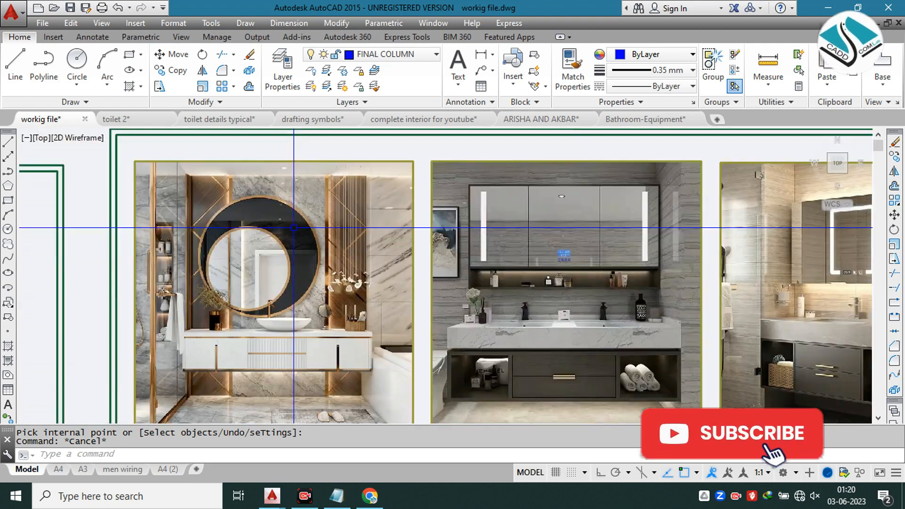
scroll(268, 204, "up", 2)
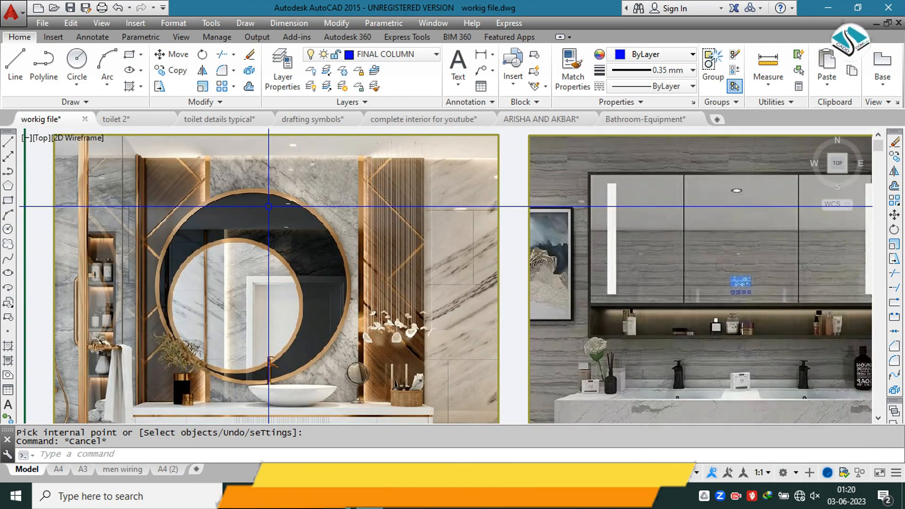
scroll(324, 245, "down", 2)
middle_click_drag(315, 242, 241, 207)
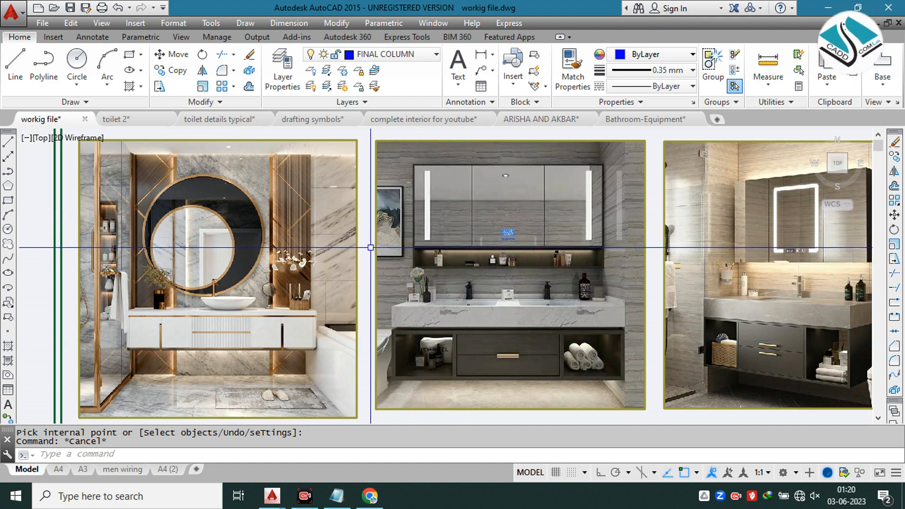
middle_click_drag(329, 259, 394, 275)
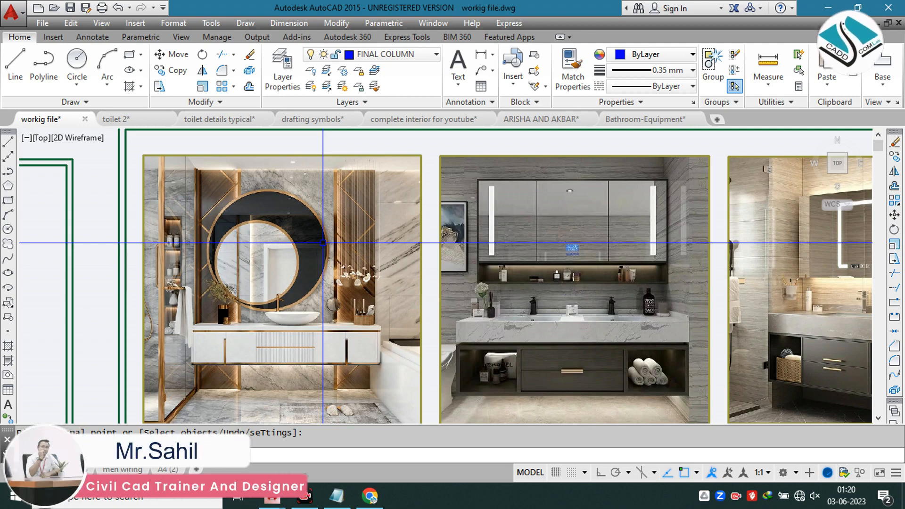
Step: Examine the wood panels, gold trims and marble around the round mirror in the first reference photo
key("Escape")
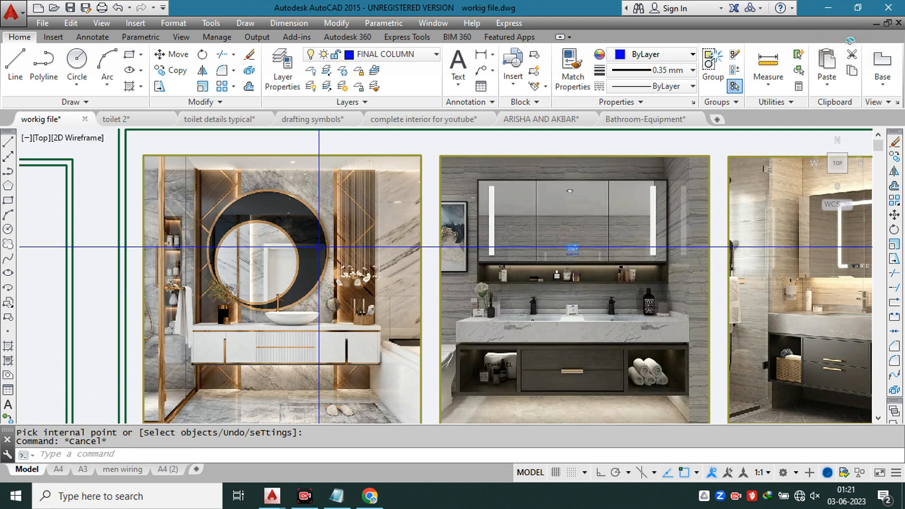
scroll(228, 172, "up", 4)
scroll(227, 171, "up", 3)
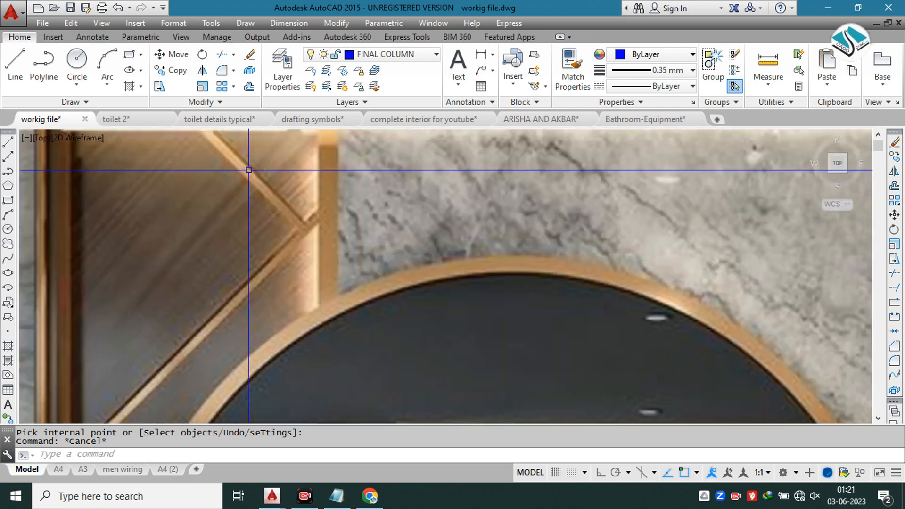
scroll(231, 173, "down", 3)
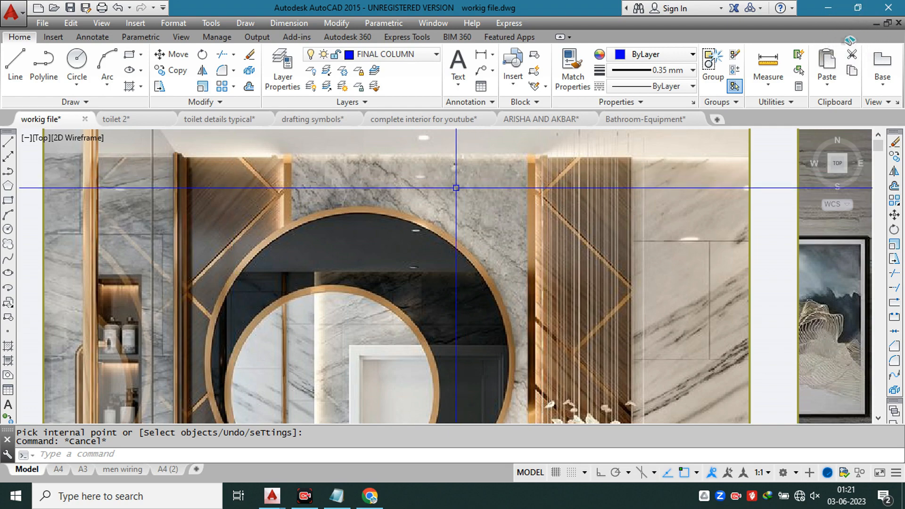
scroll(395, 188, "down", 3)
scroll(410, 196, "up", 3)
middle_click_drag(420, 201, 353, 182)
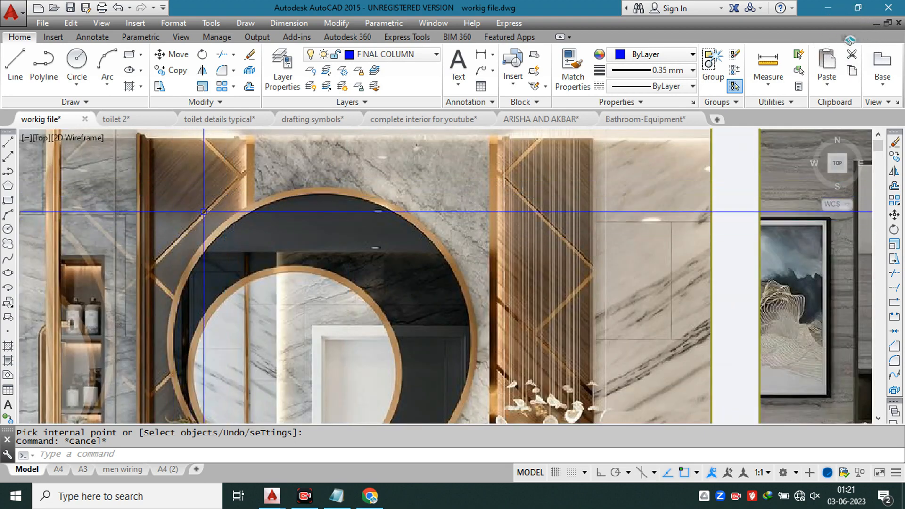
scroll(351, 180, "down", 2)
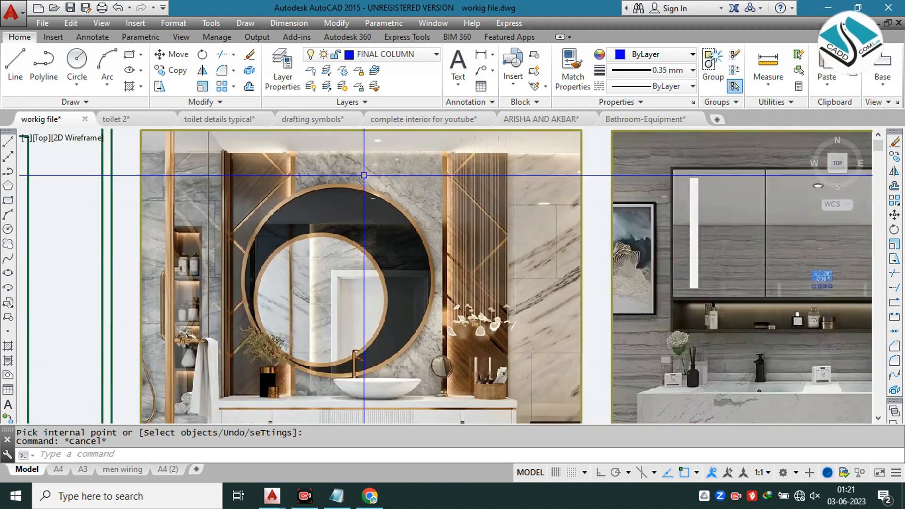
scroll(297, 163, "up", 3)
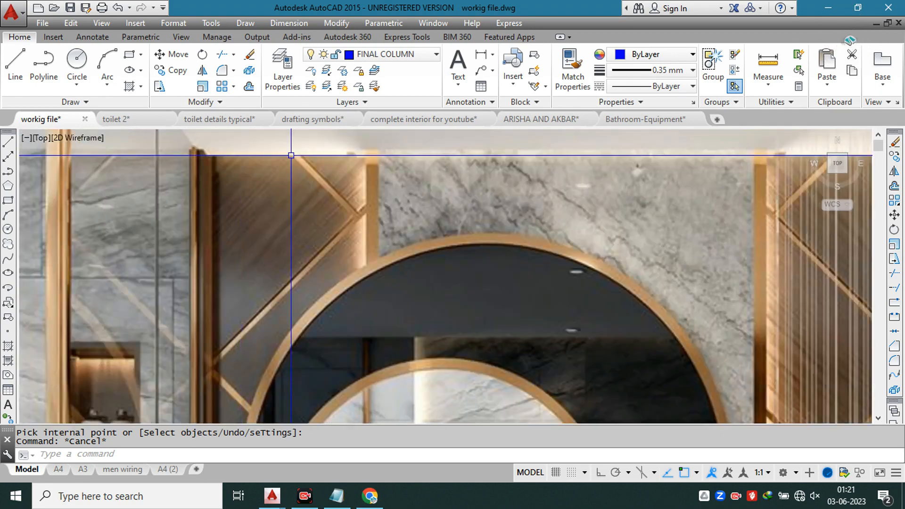
scroll(291, 155, "down", 4)
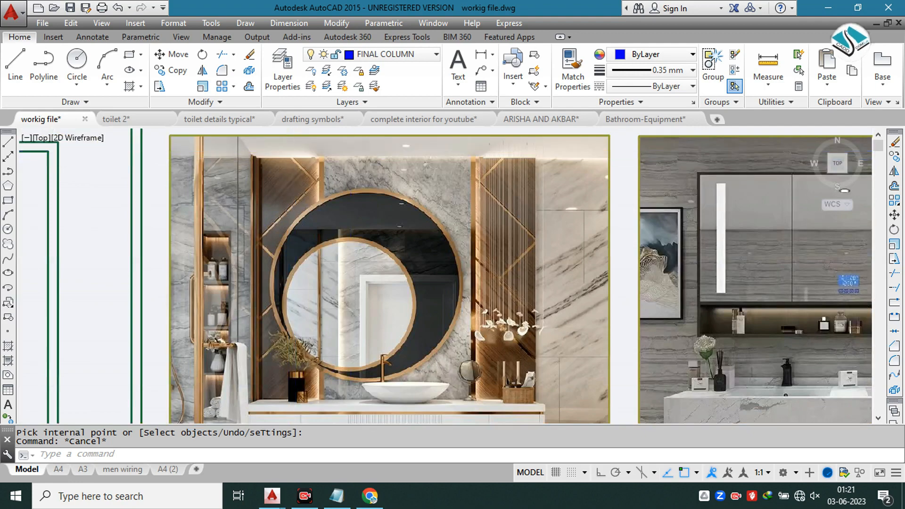
scroll(203, 168, "up", 2)
scroll(307, 191, "down", 6)
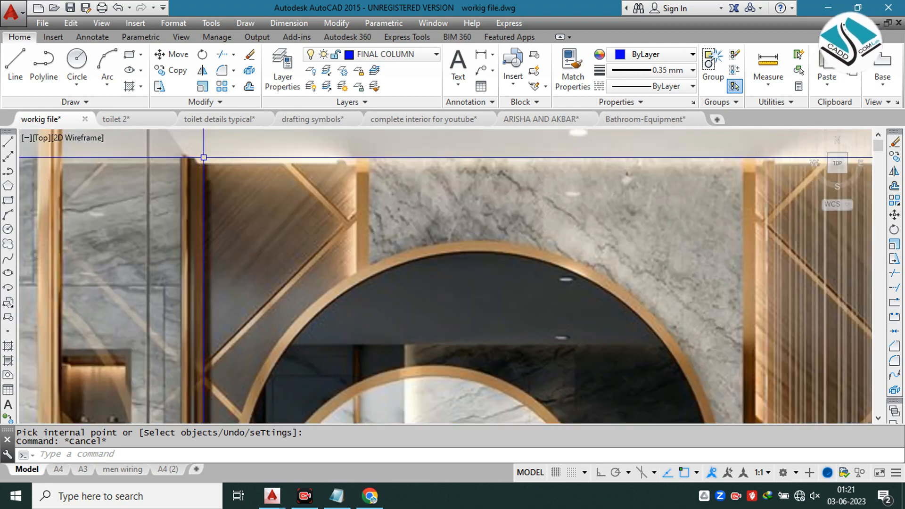
scroll(414, 283, "down", 2)
scroll(405, 281, "up", 7)
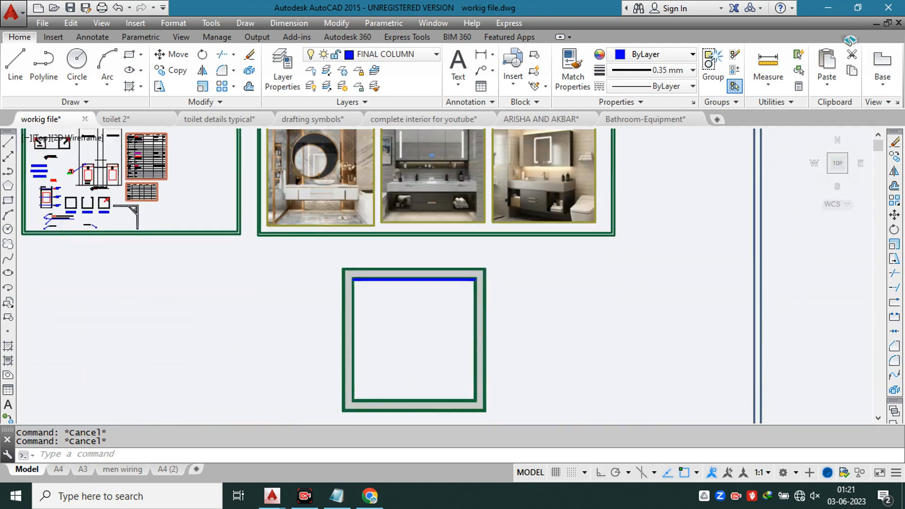
scroll(401, 259, "down", 2)
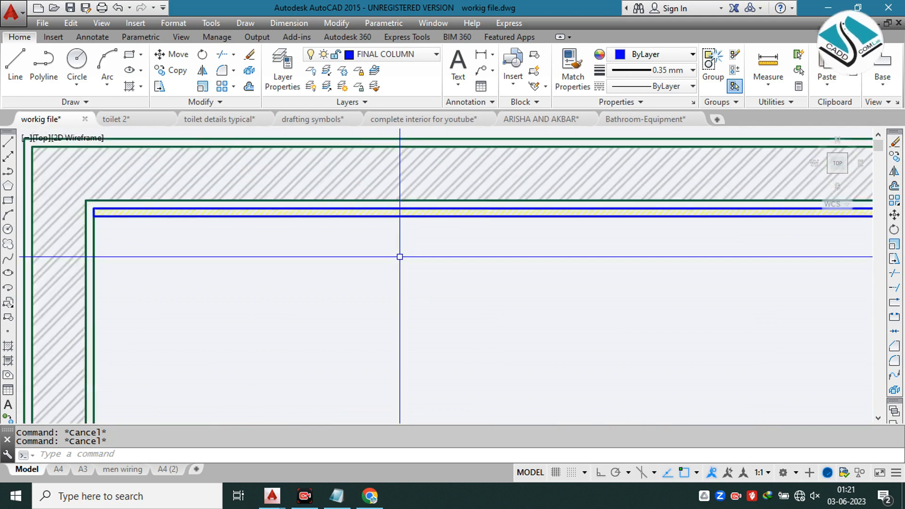
type("o")
key("Return")
type("0.6")
key("Return")
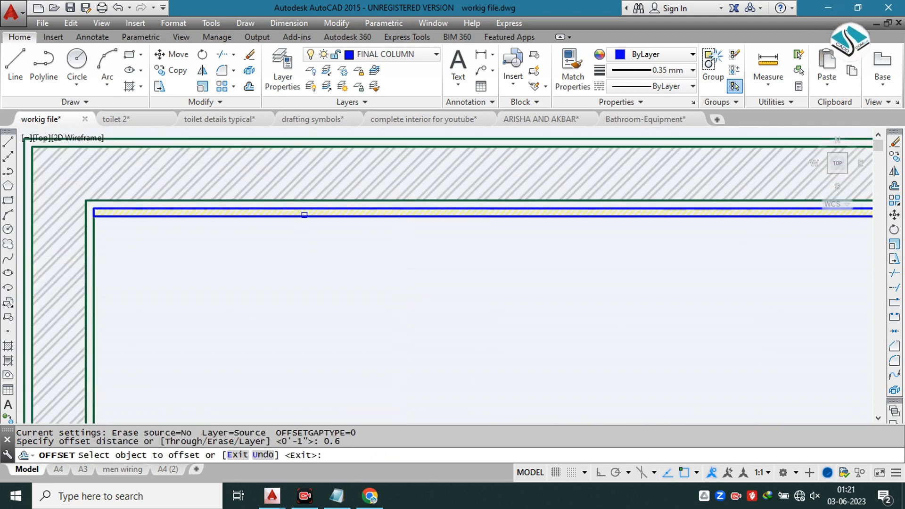
left_click(309, 215)
key("Escape")
key("Escape")
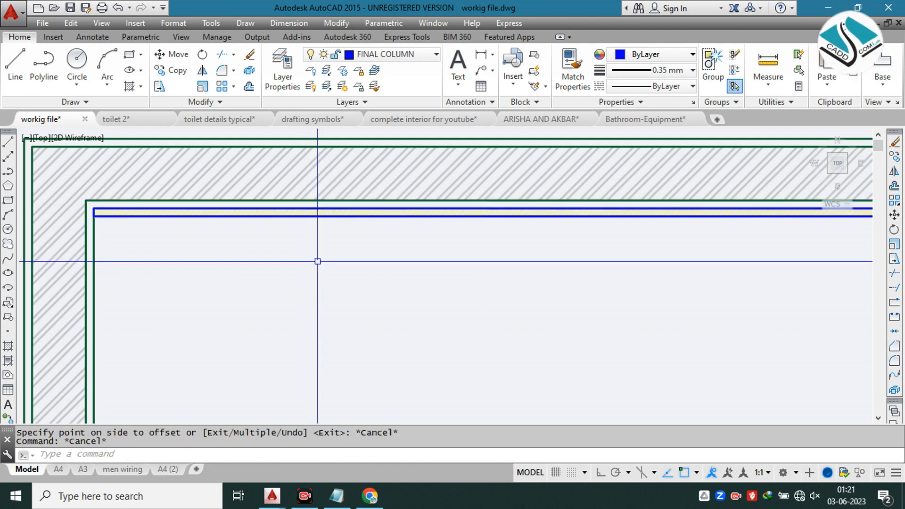
Step: Explode the marble panel's outline rectangle along the upper wall into separate lines
type("x")
key("Return")
scroll(309, 218, "up", 2)
left_click(313, 215)
key("Return")
key("Escape")
Step: Offset the marble panel's room-side line by 0.6 into the room
type("o")
key("Return")
type("0.6")
key("Return")
left_click(314, 215)
left_click(406, 228)
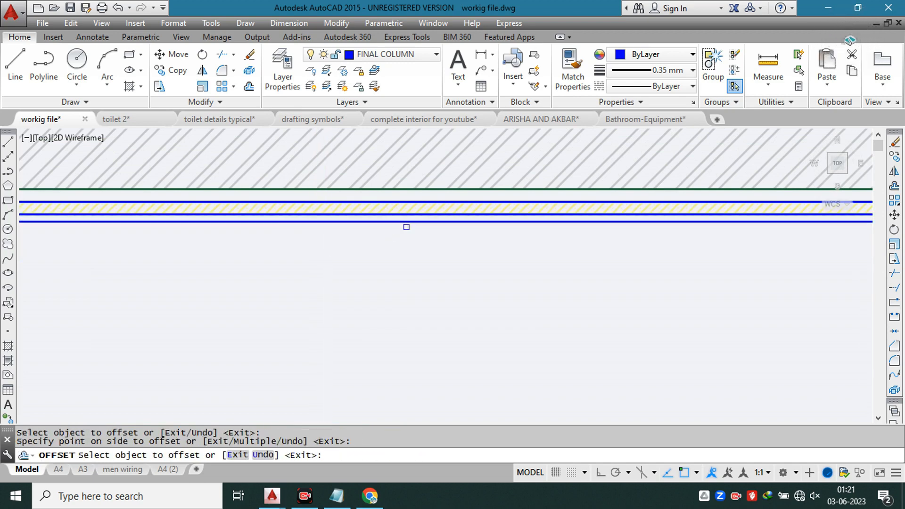
scroll(319, 228, "down", 1)
key("Escape")
key("Escape")
Step: Draw a rectangle from the marble panel's room-side corner to the opposite end of the new offset line, enclosing the thin strip
type("rec")
key("space")
scroll(142, 220, "up", 5)
left_click(101, 216)
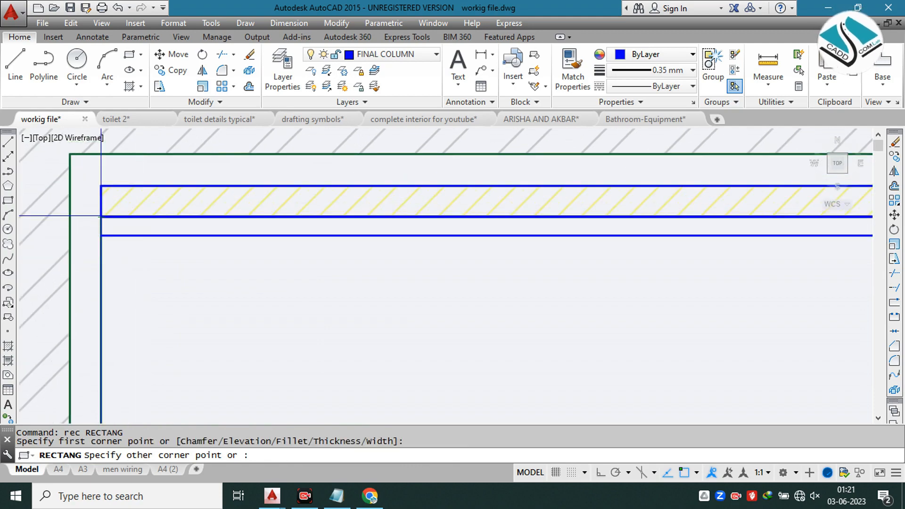
scroll(464, 242, "down", 5)
middle_click_drag(688, 240, 162, 250)
scroll(542, 251, "up", 4)
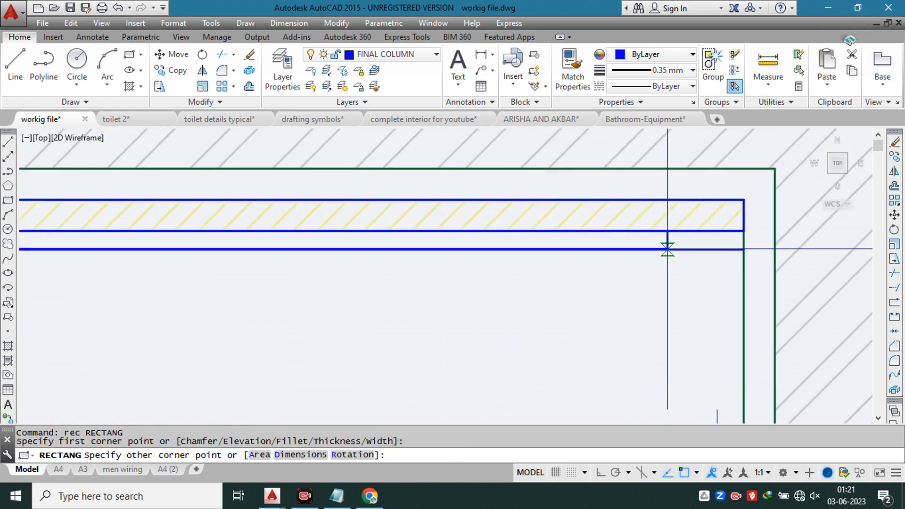
left_click(744, 249)
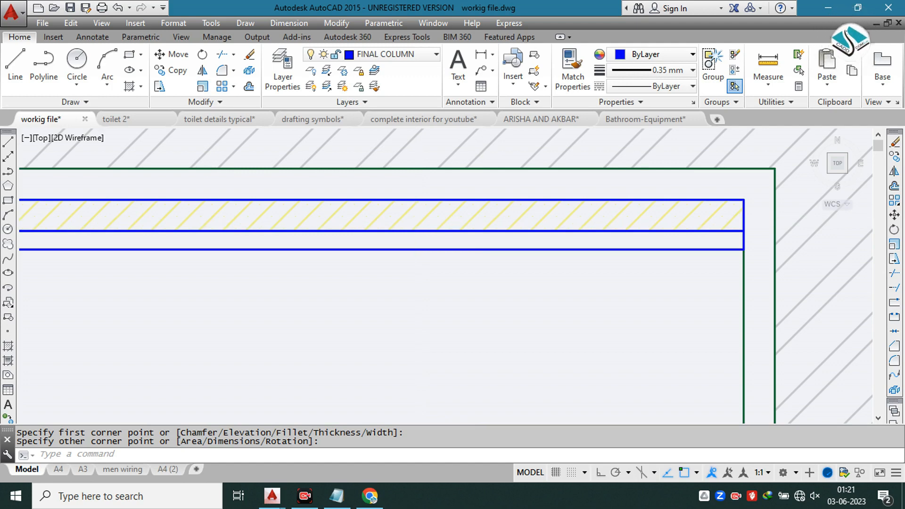
Step: Find the plywood sample in the material legend
type("h")
key("Return")
scroll(448, 205, "down", 3)
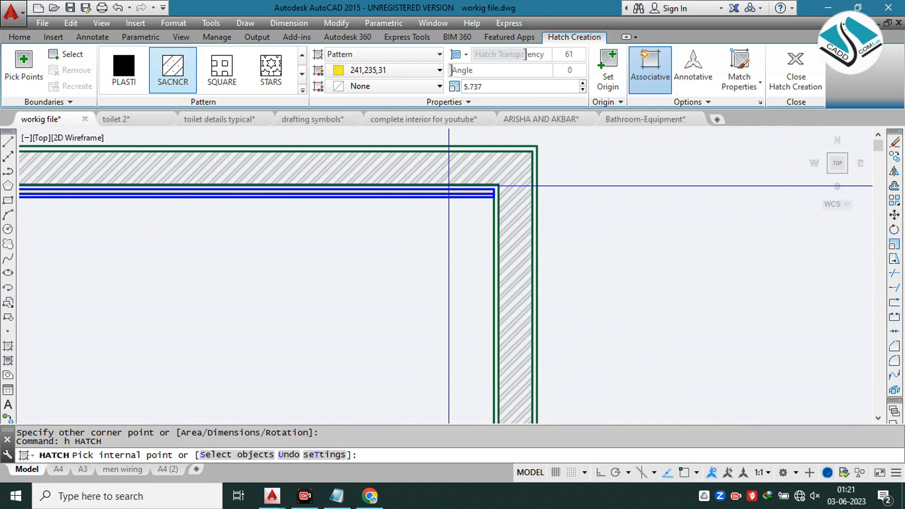
scroll(448, 185, "down", 2)
scroll(448, 188, "down", 2)
scroll(354, 191, "down", 5)
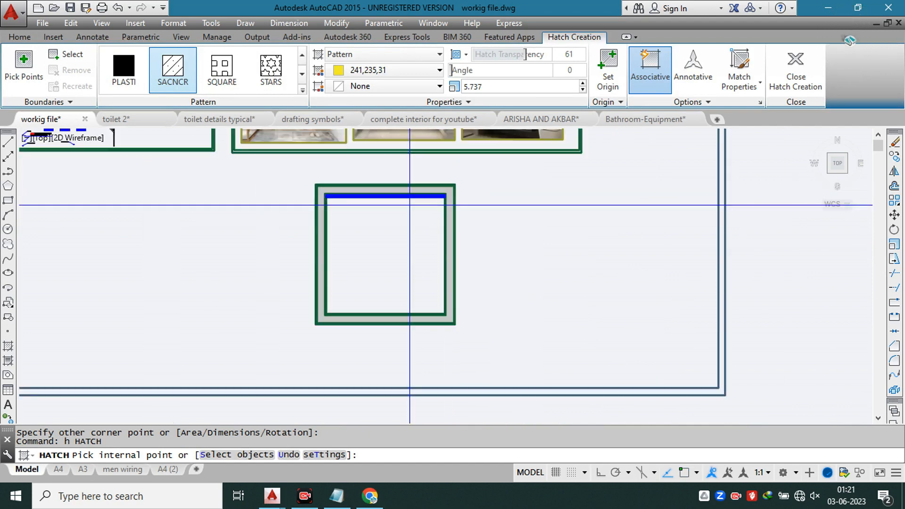
middle_click_drag(198, 246, 525, 224)
scroll(516, 162, "up", 2)
scroll(488, 222, "up", 8)
middle_click_drag(474, 222, 450, 112)
scroll(327, 281, "up", 4)
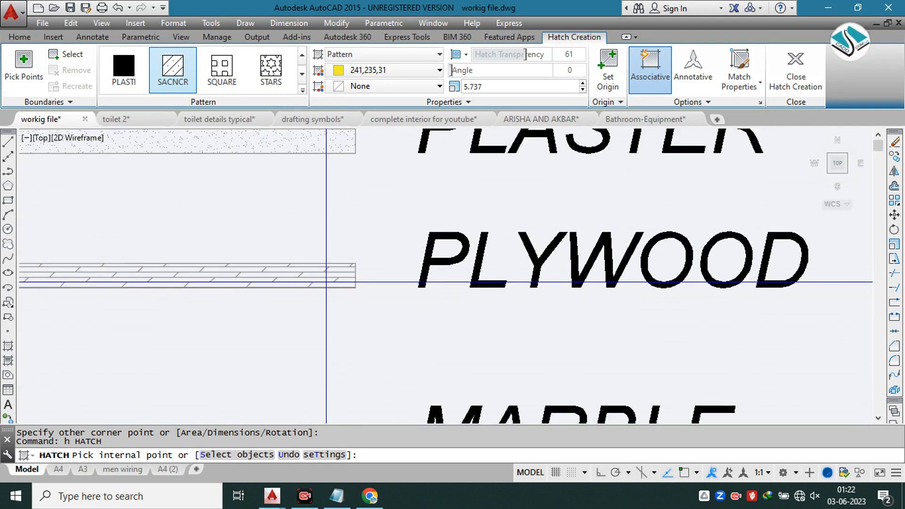
key("Escape")
Step: Inspect the plywood sample's hatch in the legend, trying the DOTS pattern and returning it to DOLMIT
scroll(324, 264, "up", 3)
left_click(334, 248)
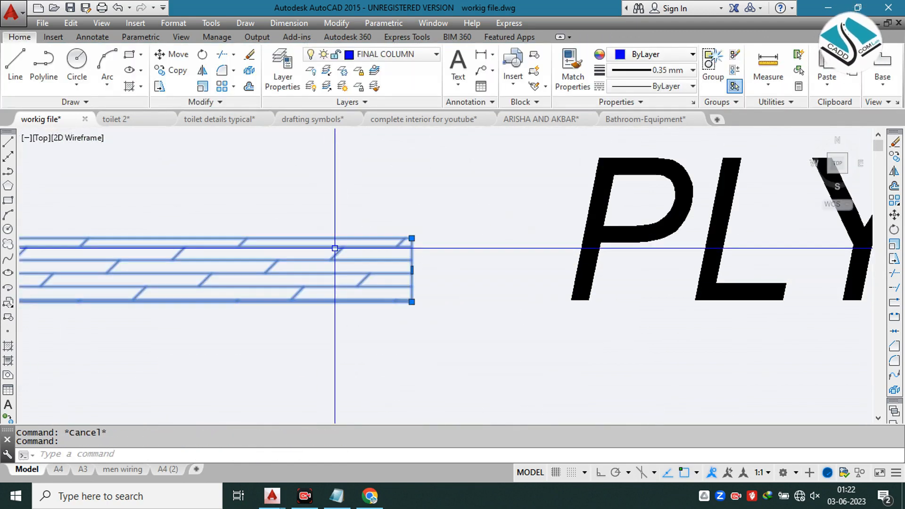
left_click(221, 76)
left_click(172, 84)
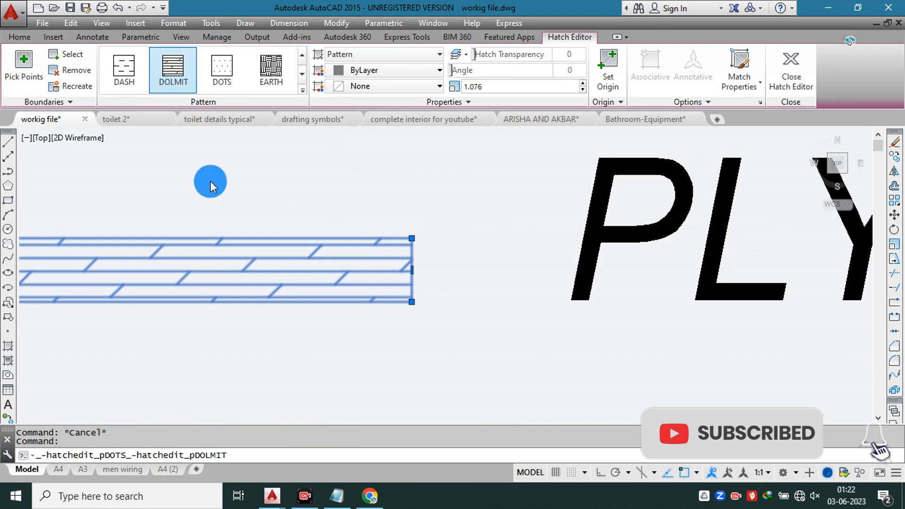
scroll(222, 176, "down", 4)
key("Escape")
key("Escape")
scroll(240, 170, "down", 6)
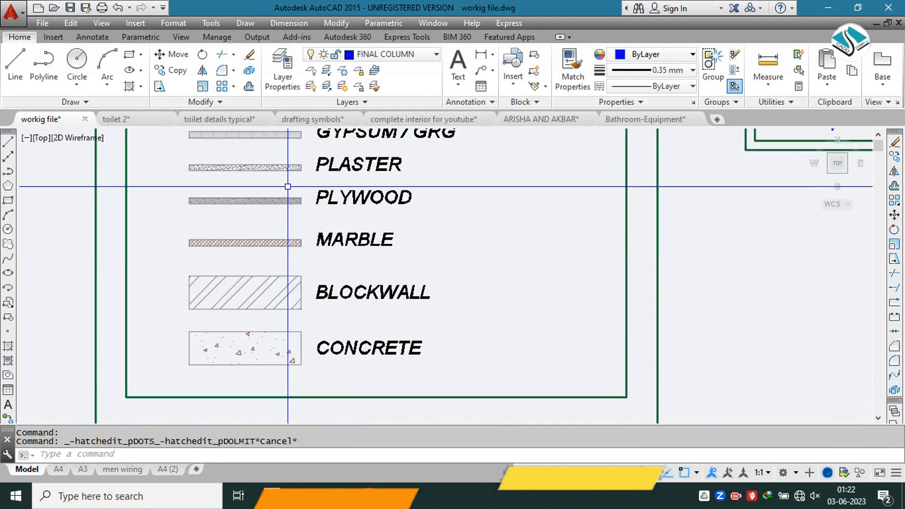
Step: Start a DOLMIT hatch on the thin strip rectangle along the room side of the marble panel
scroll(240, 169, "down", 2)
middle_click_drag(443, 239, 212, 178)
scroll(432, 204, "up", 8)
type("h")
key("Return")
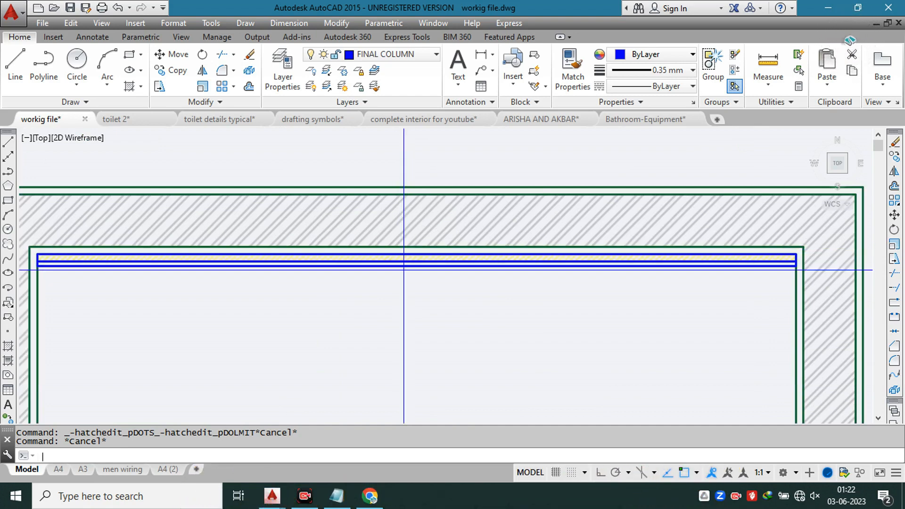
type("h")
key("Return")
left_click(173, 94)
scroll(233, 262, "up", 2)
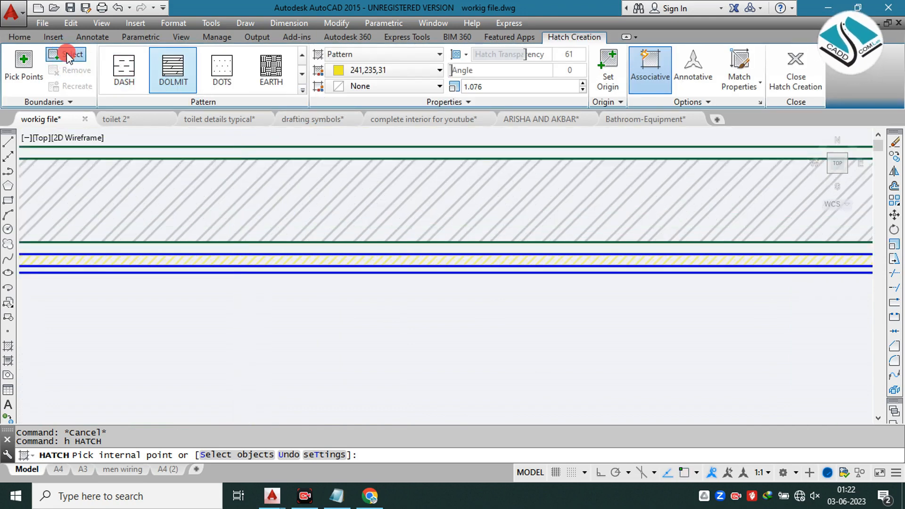
left_click(184, 273)
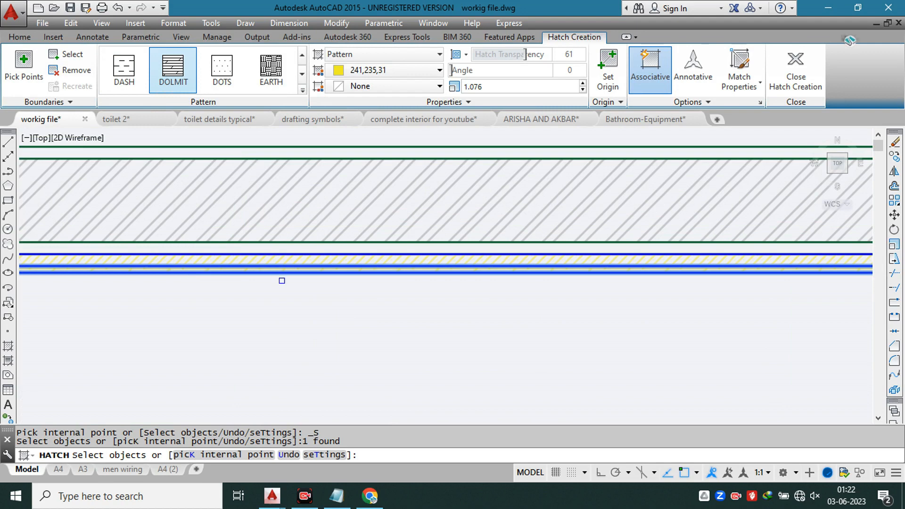
scroll(282, 280, "up", 2)
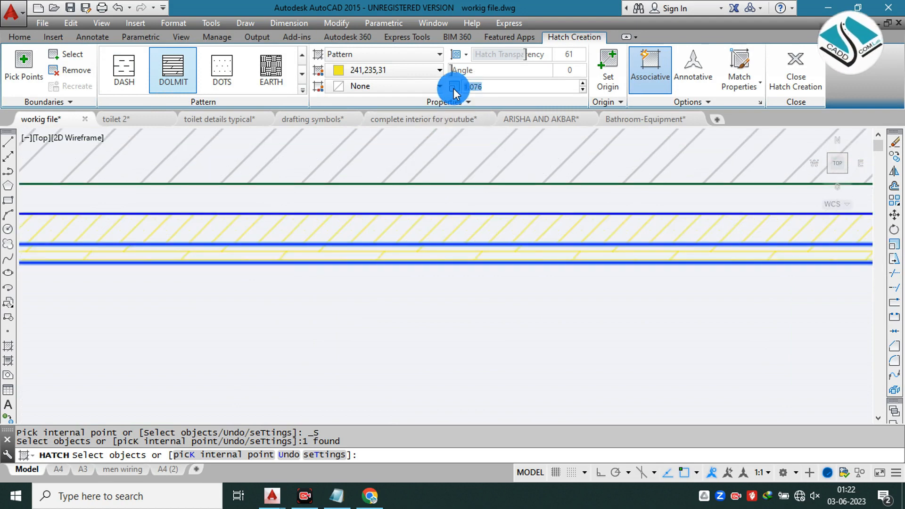
Step: Set the strip's hatch color to 99,100,102 and its scale to 0.5, and finish the hatch
left_click(397, 70)
left_click(338, 154)
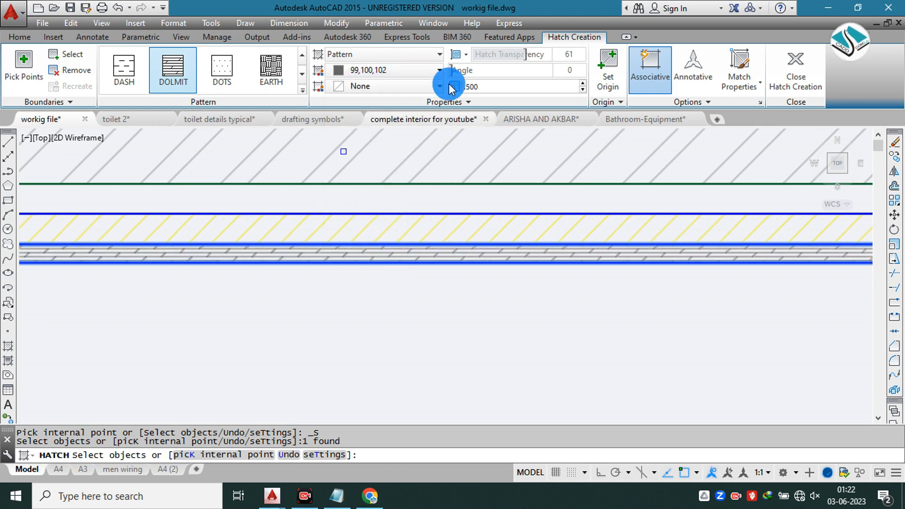
key("Return")
scroll(452, 231, "down", 4)
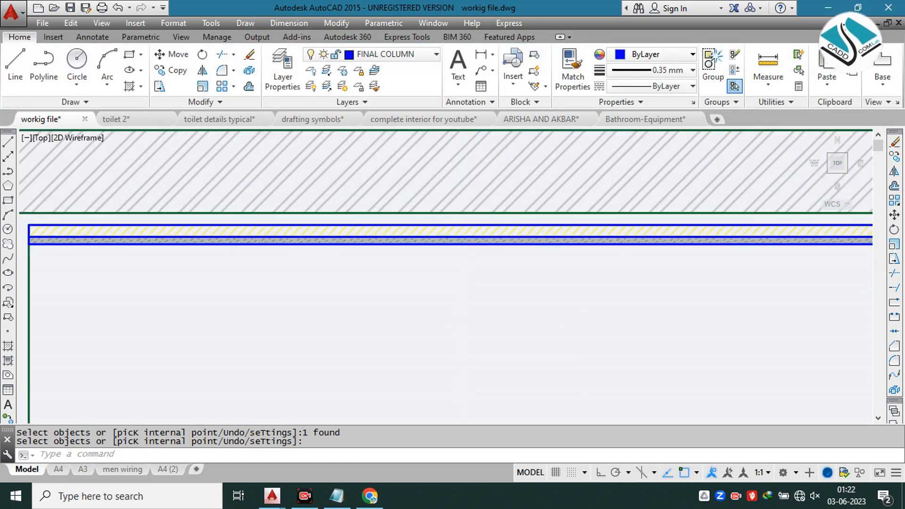
Step: Examine the marble back panel and the gold-trimmed wood panels on both sides of the round mirror in the first reference photo
scroll(443, 226, "down", 2)
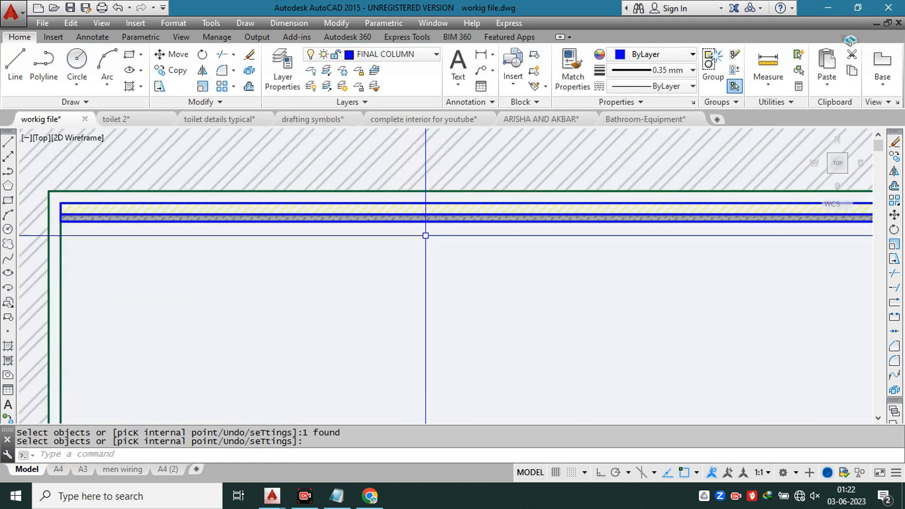
scroll(418, 239, "down", 5)
scroll(359, 164, "up", 10)
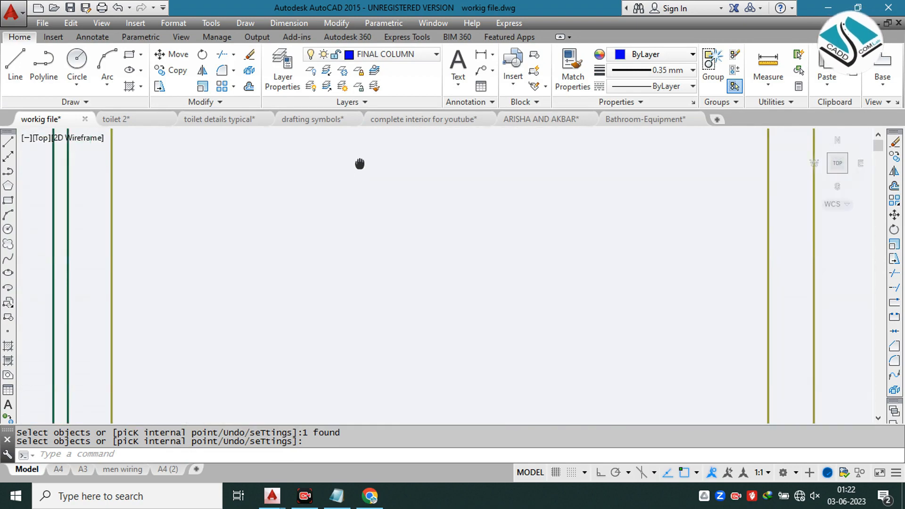
middle_click_drag(360, 164, 354, 210)
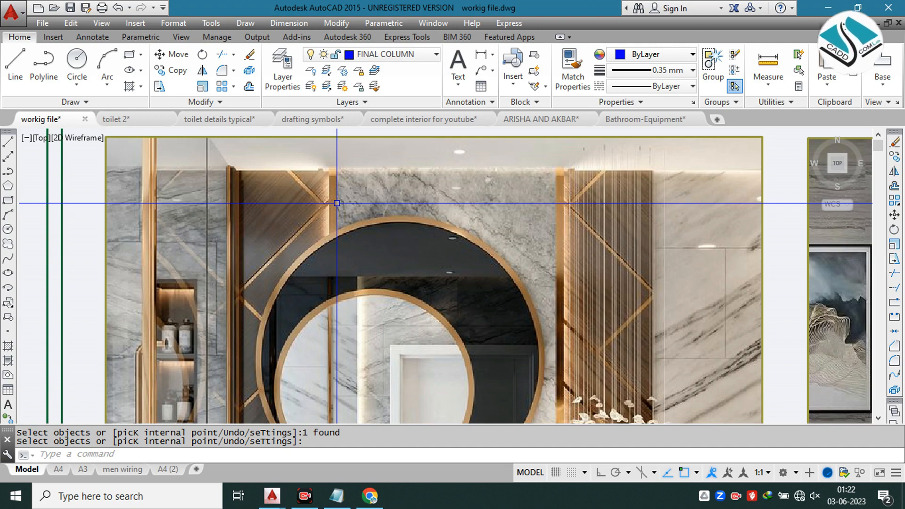
scroll(336, 203, "up", 2)
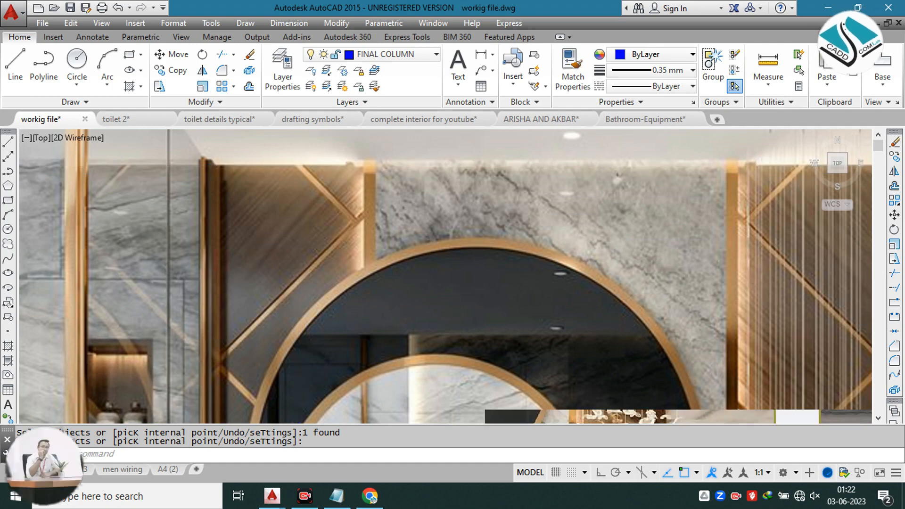
scroll(303, 165, "down", 2)
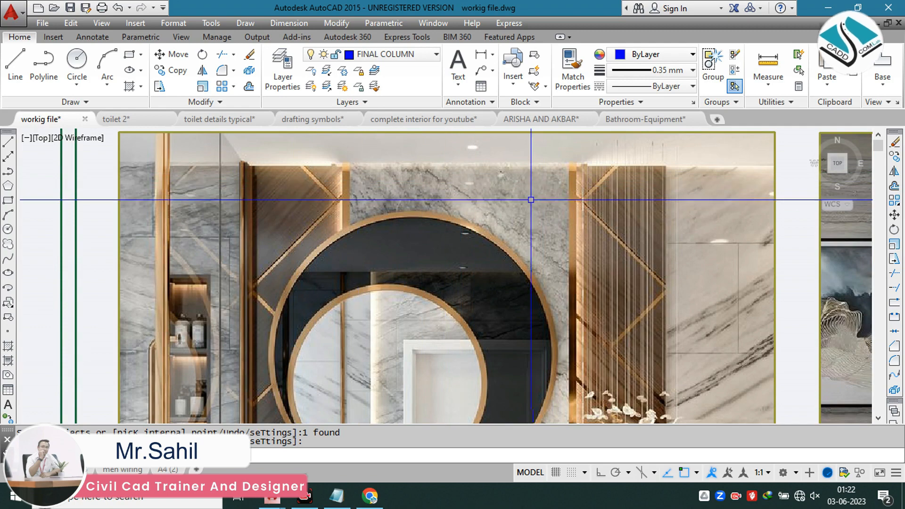
scroll(401, 158, "down", 5)
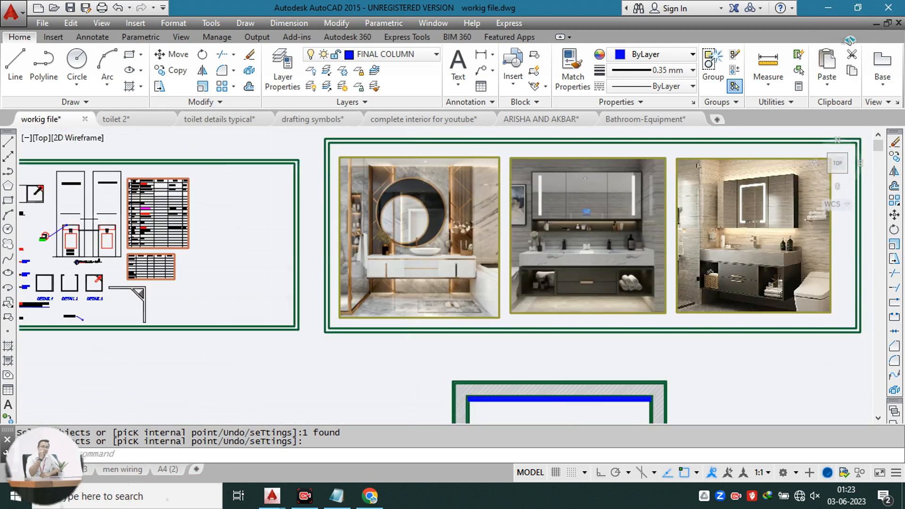
key("Escape")
key("Escape")
Step: Draw a vertical line into the room from the midpoint of the plywood strip's room-side edge
scroll(410, 165, "up", 8)
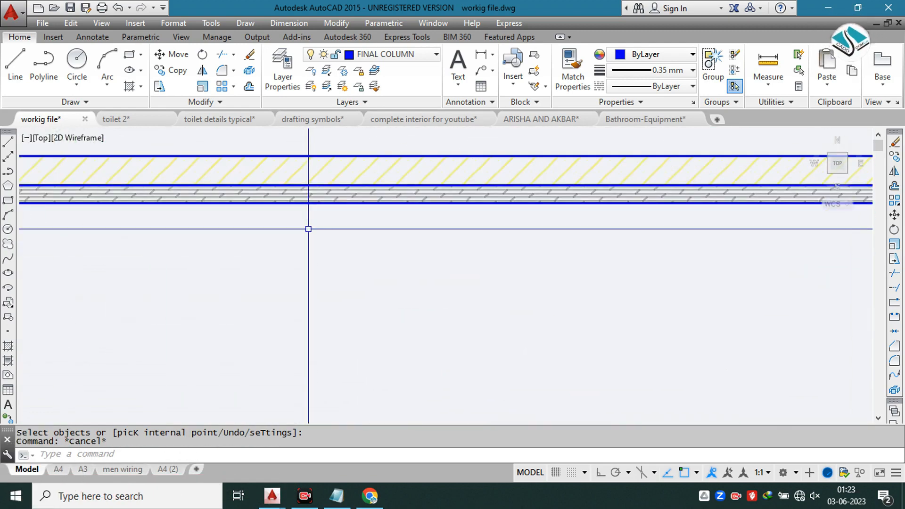
scroll(344, 218, "down", 3)
type("l")
key("Return")
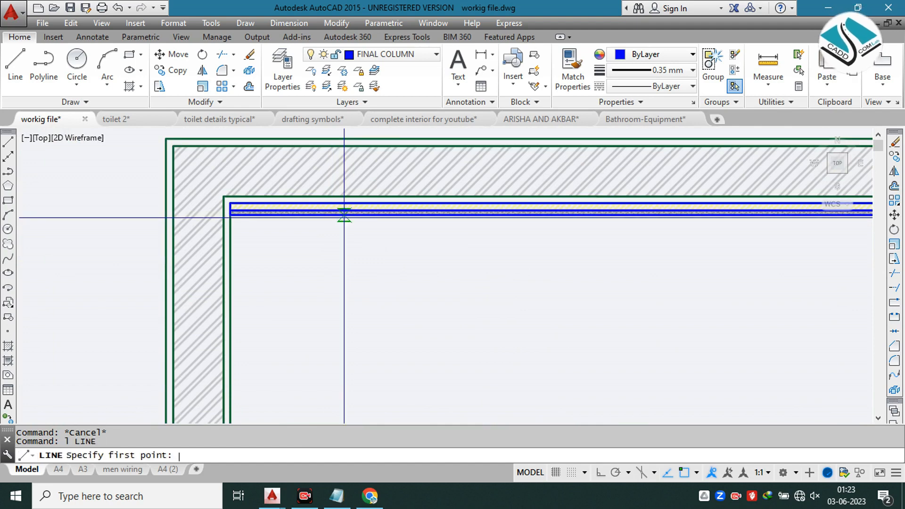
middle_click_drag(577, 216, 434, 231)
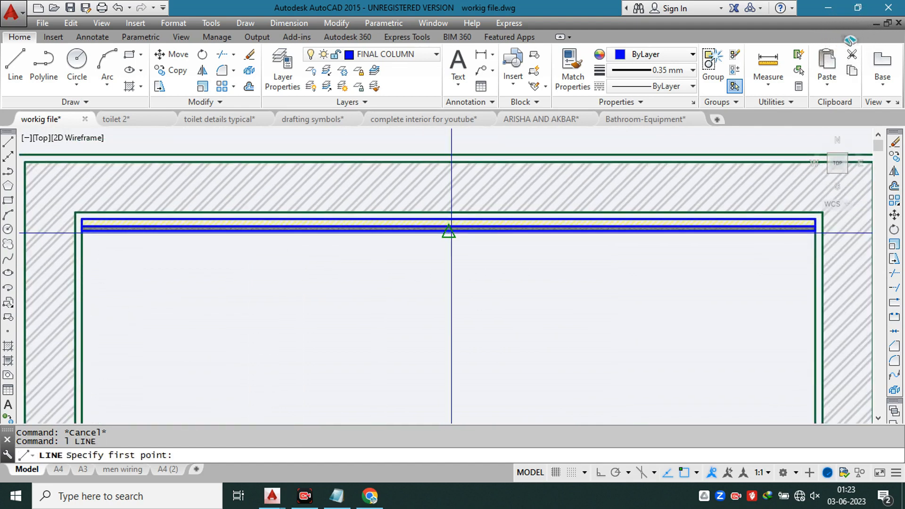
left_click(449, 232)
key("Escape")
key("Return")
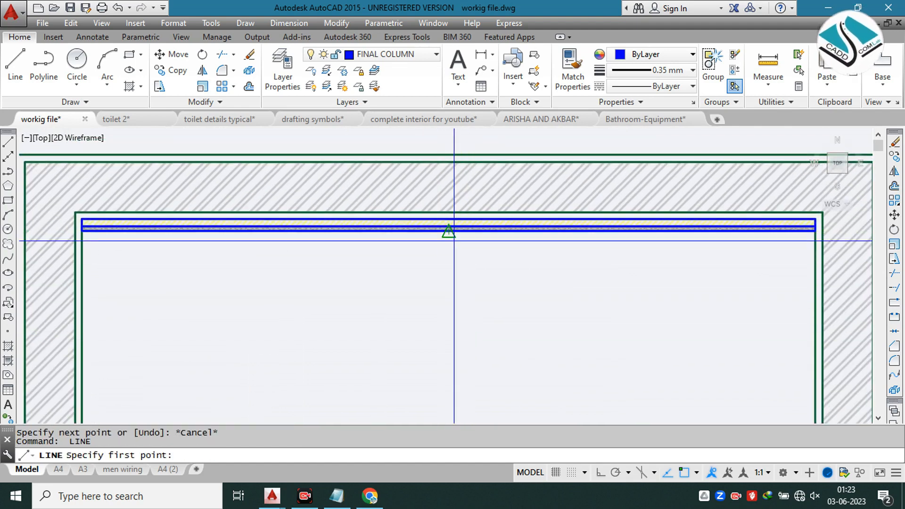
left_click(449, 231)
left_click(448, 346)
key("Escape")
key("Escape")
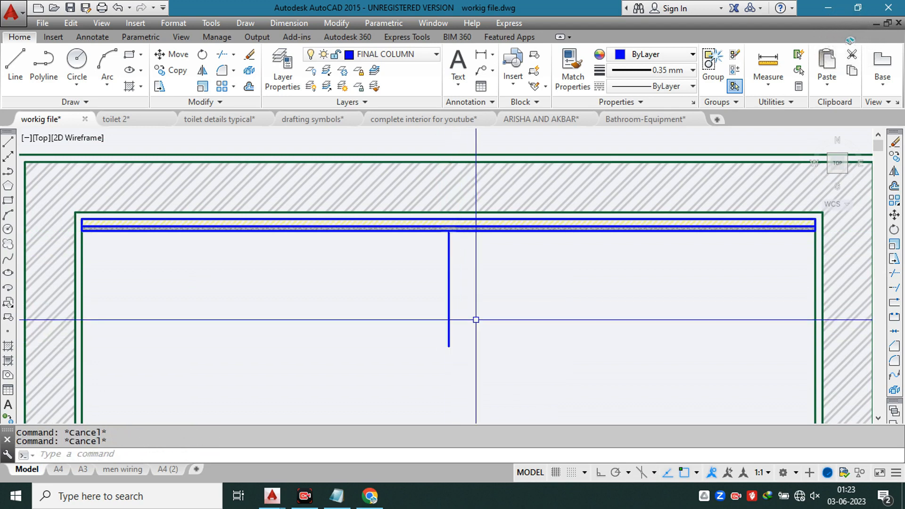
Step: Offset the innermost lines of both side walls by 2' into the room
scroll(466, 317, "down", 8)
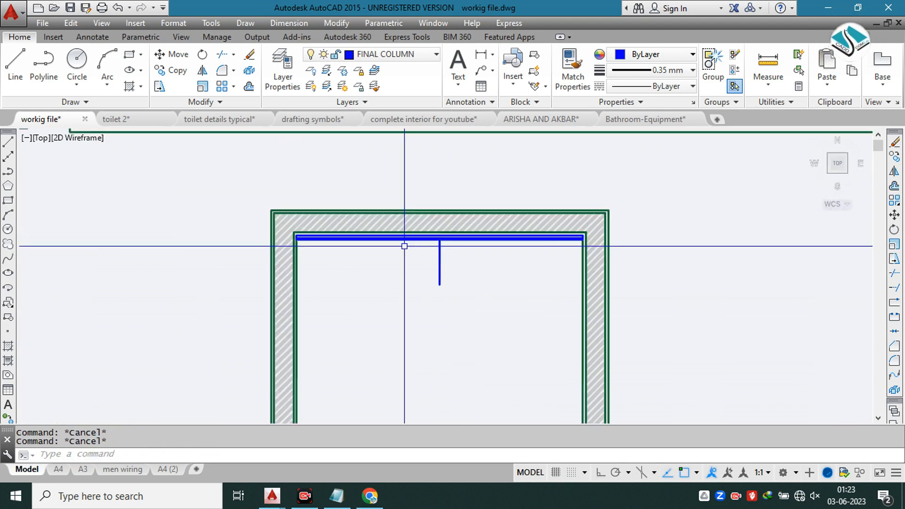
scroll(334, 152, "up", 4)
middle_click_drag(321, 140, 305, 85)
middle_click_drag(459, 366, 387, 253)
type("o")
key("Return")
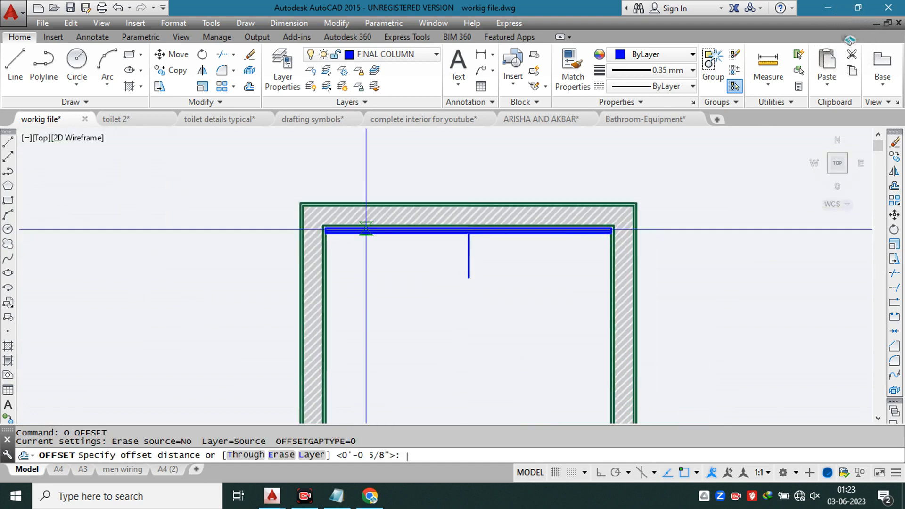
type("2'")
key("Return")
scroll(344, 249, "up", 3)
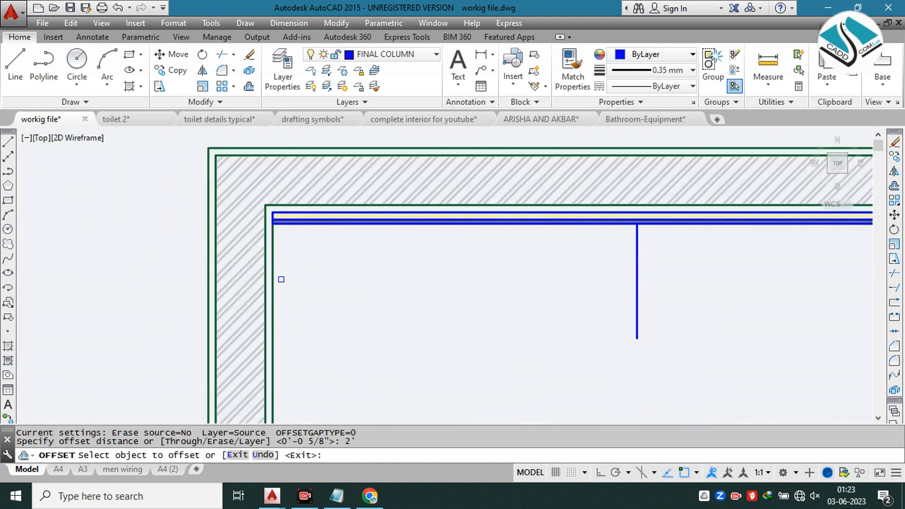
left_click(273, 289)
left_click(440, 292)
scroll(443, 267, "down", 2)
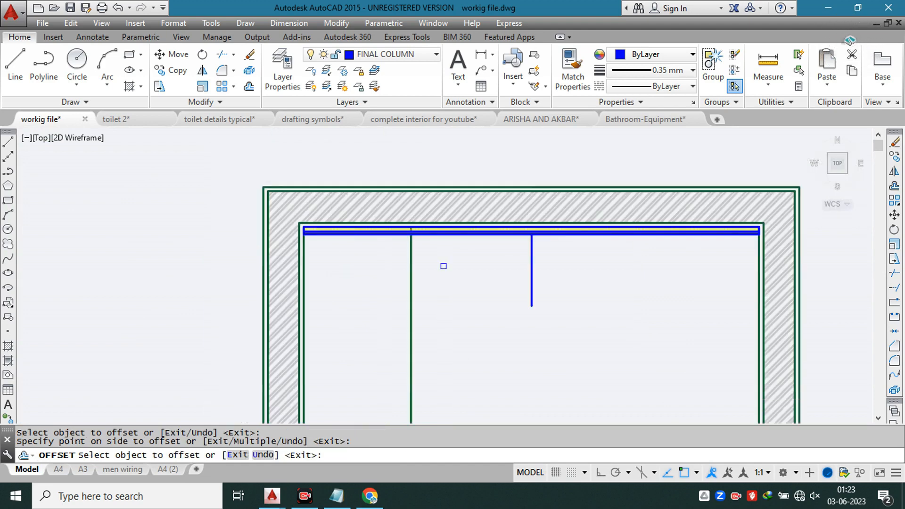
scroll(751, 273, "up", 2)
left_click(760, 272)
left_click(721, 268)
key("Escape")
Step: Erase the short vertical centre line below the plywood strip
left_click(530, 255)
left_click(391, 303)
key("e")
key("Return")
Step: Check the spacing between the two offset vertical lines with a temporary linear dimension and erase that dimension
left_click(289, 23)
left_click(321, 58)
left_click(207, 276)
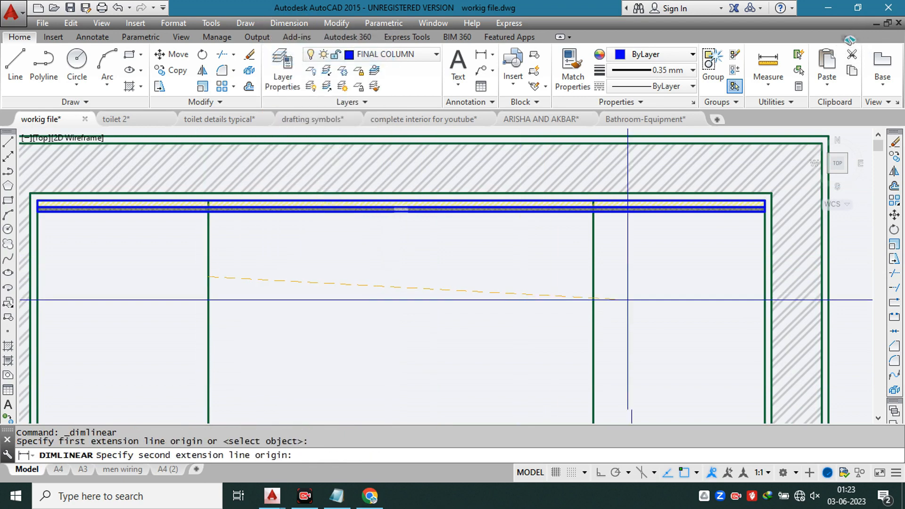
left_click(593, 278)
left_click(509, 281)
key("Escape")
left_click(437, 297)
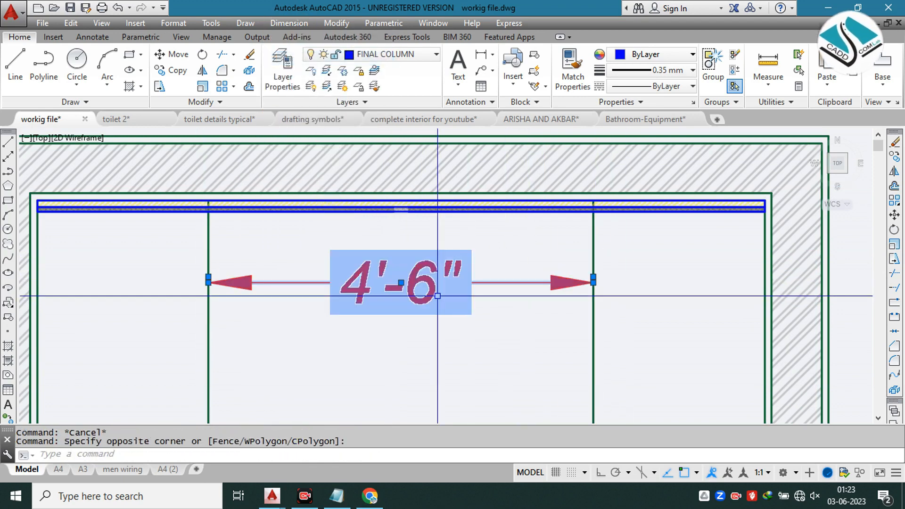
type("e")
key("Return")
scroll(421, 183, "down", 4)
key("Escape")
scroll(500, 232, "up", 2)
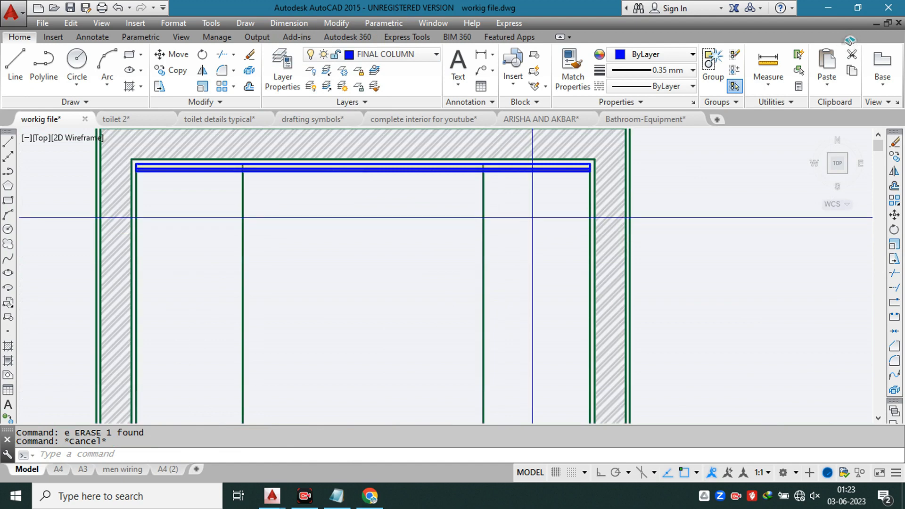
Step: Erase the two vertical lines offset from the side walls
left_click(532, 217)
left_click(236, 294)
key("Delete")
Step: Offset the innermost lines of both side walls by 1'10" into the room
type("o")
key("Return")
type("1")
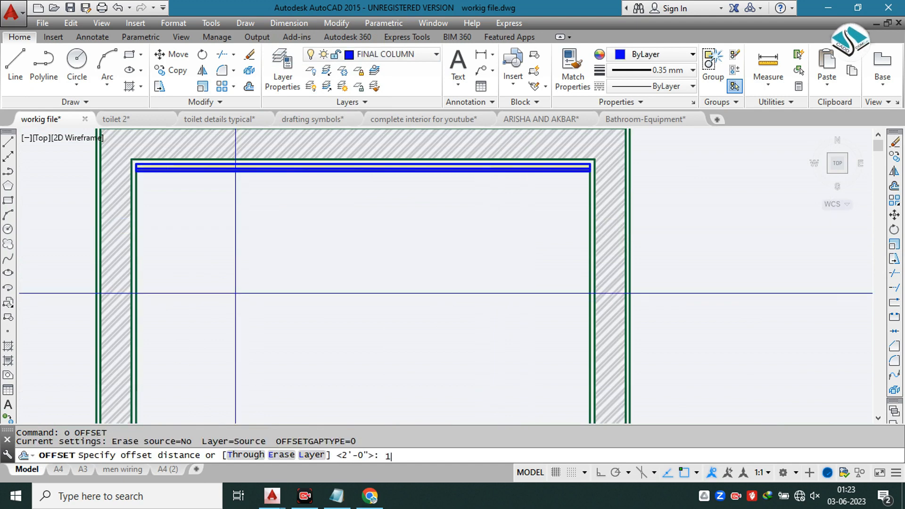
type("'10\"")
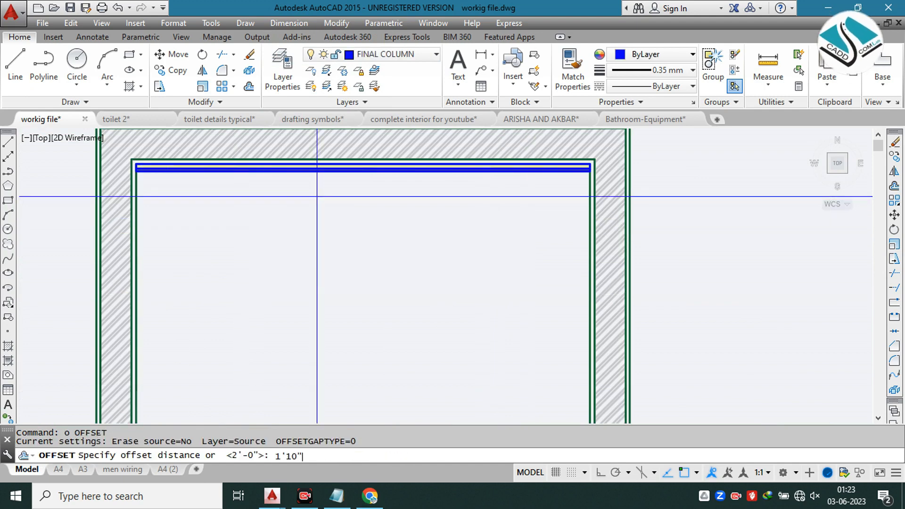
key("Return")
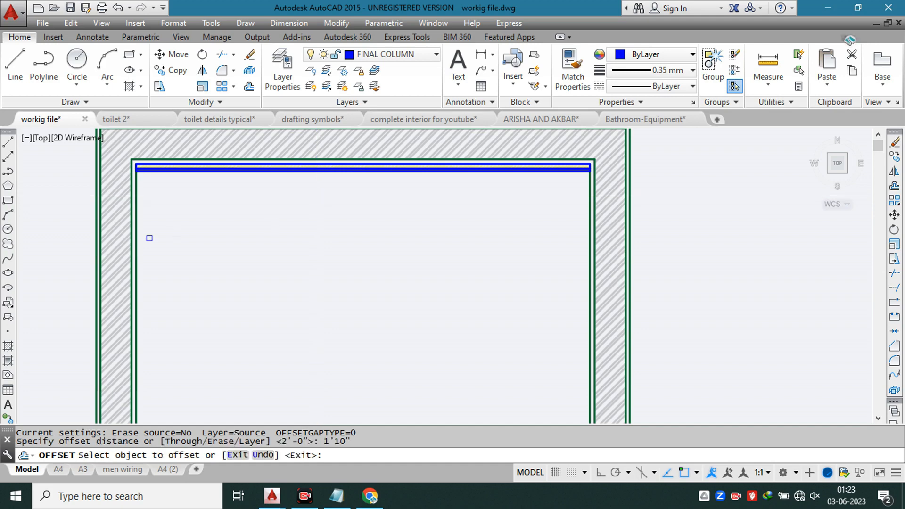
left_click(136, 246)
left_click(498, 253)
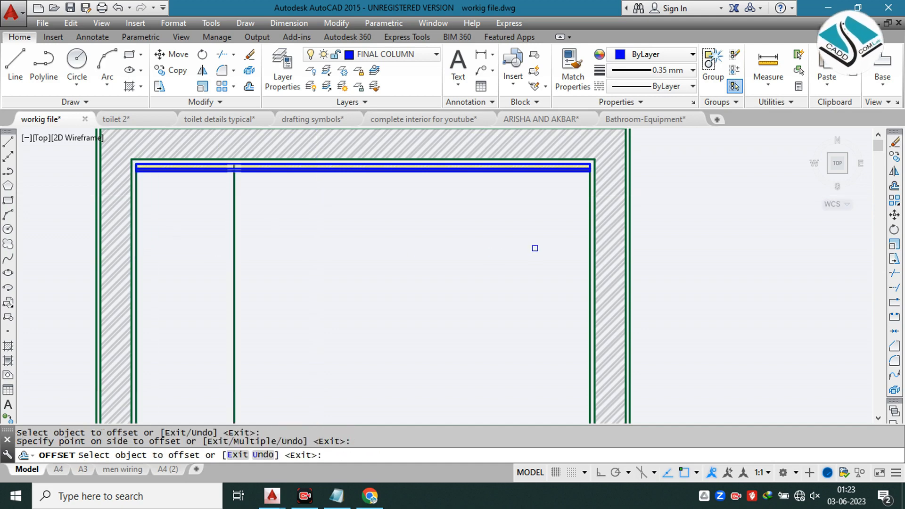
key("Escape")
key("Escape")
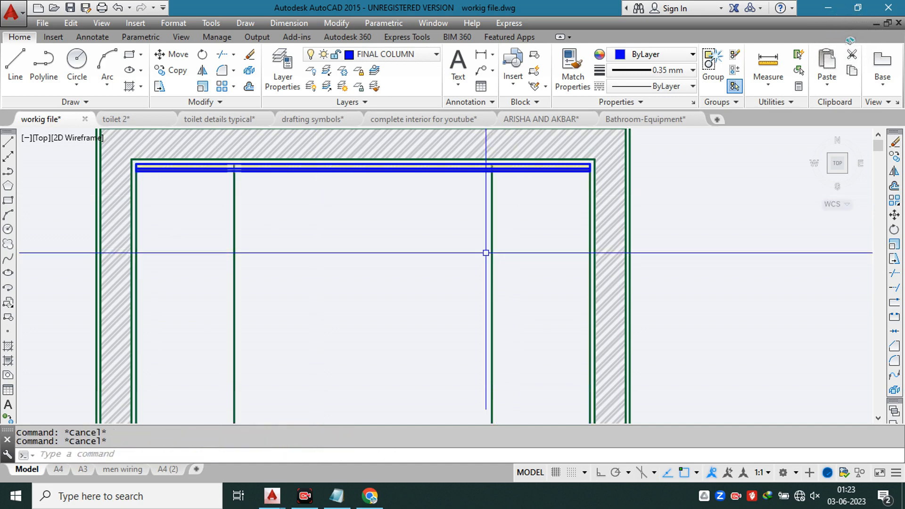
Step: Examine the vanity reference photos and compare them with the bathroom plan's two vertical guide lines
scroll(194, 151, "up", 5)
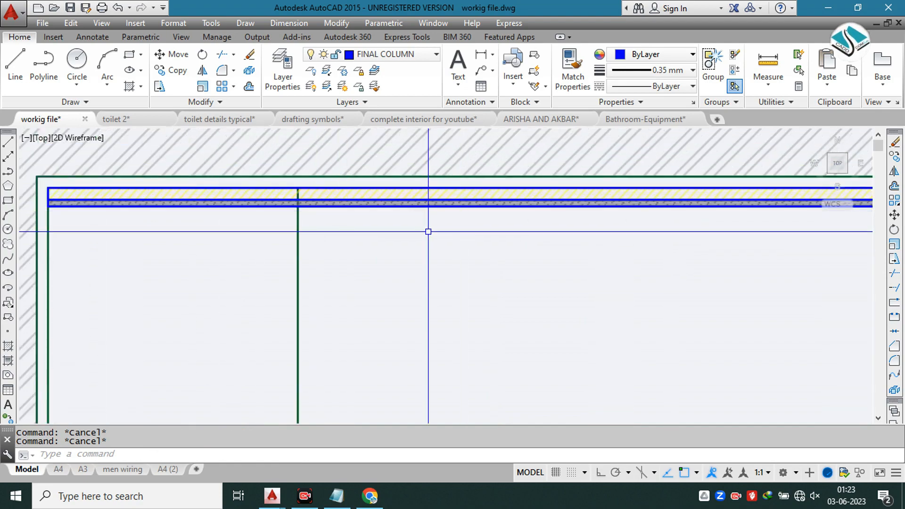
scroll(428, 231, "down", 10)
middle_click_drag(365, 157, 368, 263)
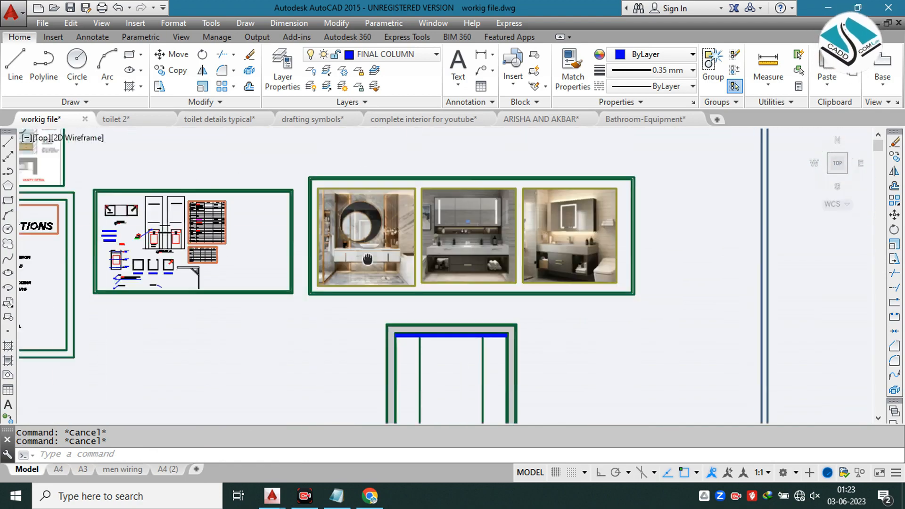
scroll(357, 219, "up", 2)
scroll(355, 220, "up", 2)
scroll(340, 162, "down", 2)
scroll(408, 210, "down", 2)
middle_click_drag(443, 317, 406, 251)
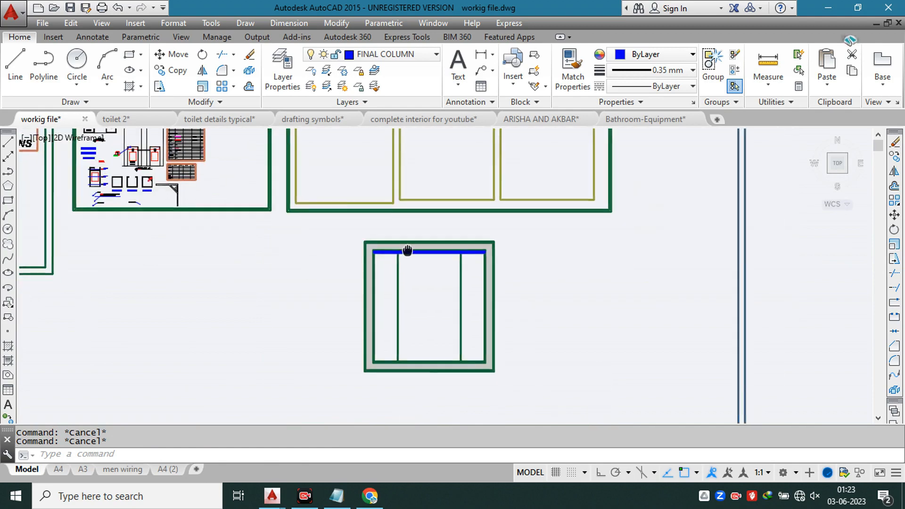
Step: Extend the two vertical guide lines through the marble strip up to the inner line of the top wall
scroll(417, 255, "up", 3)
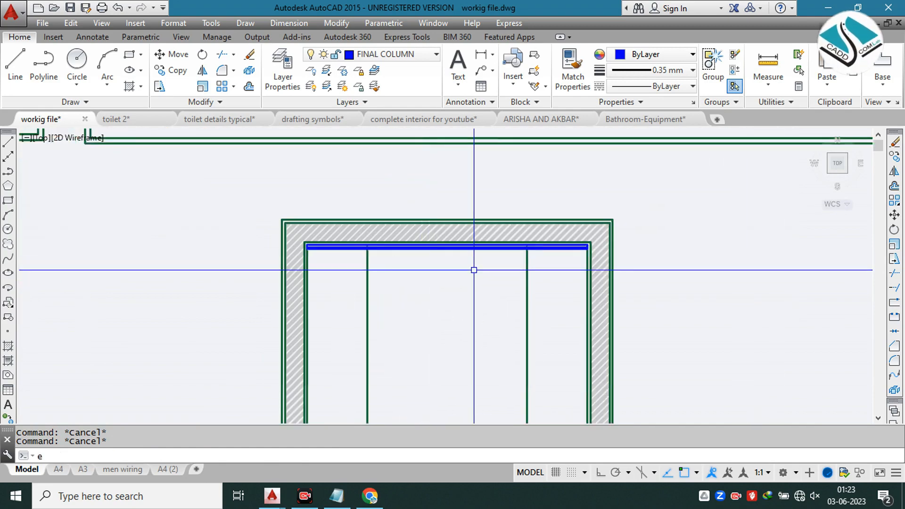
scroll(547, 260, "up", 1)
left_click(549, 262)
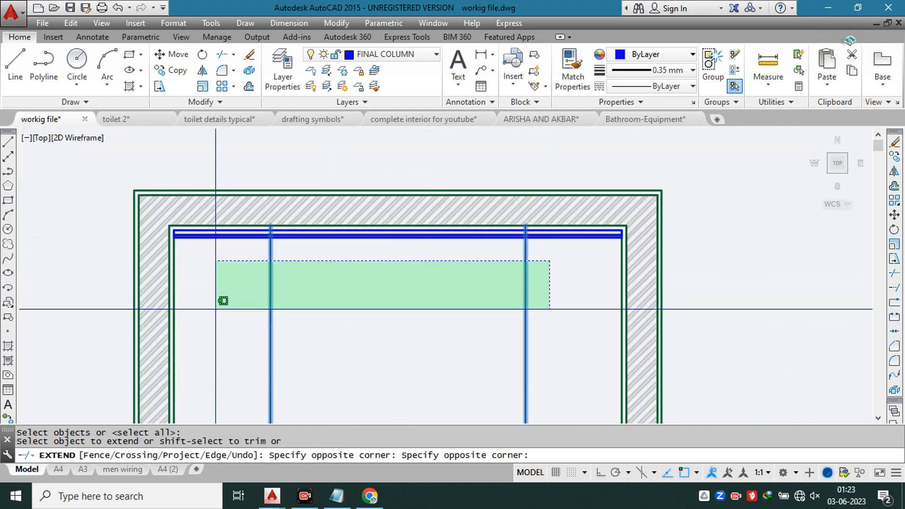
left_click(220, 299)
scroll(297, 245, "up", 3)
scroll(216, 215, "up", 3)
left_click(227, 210)
scroll(255, 206, "up", 3)
key("Escape")
Step: Erase the DOLMIT hatch from the plywood strip below the marble strip
left_click(255, 206)
left_click(76, 71)
left_click(185, 171)
key("Return")
key("Escape")
left_click(220, 198)
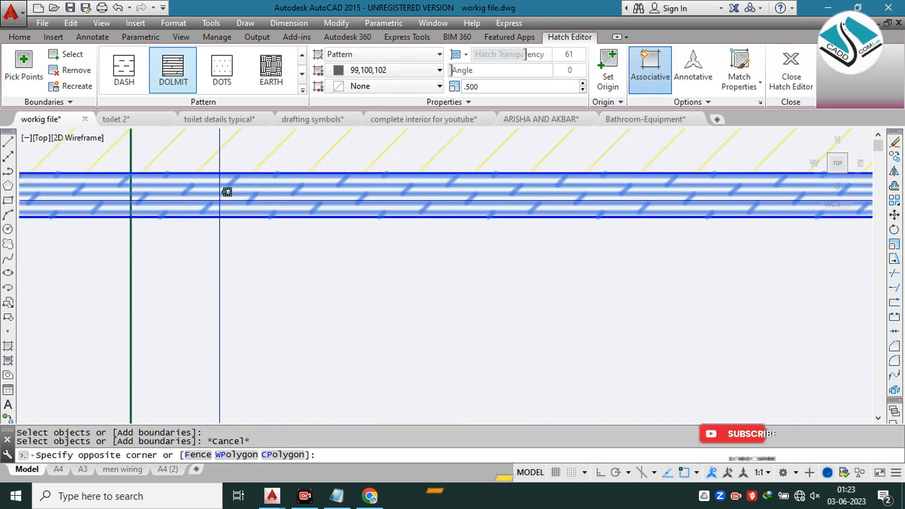
type("e")
key("Return")
key("Escape")
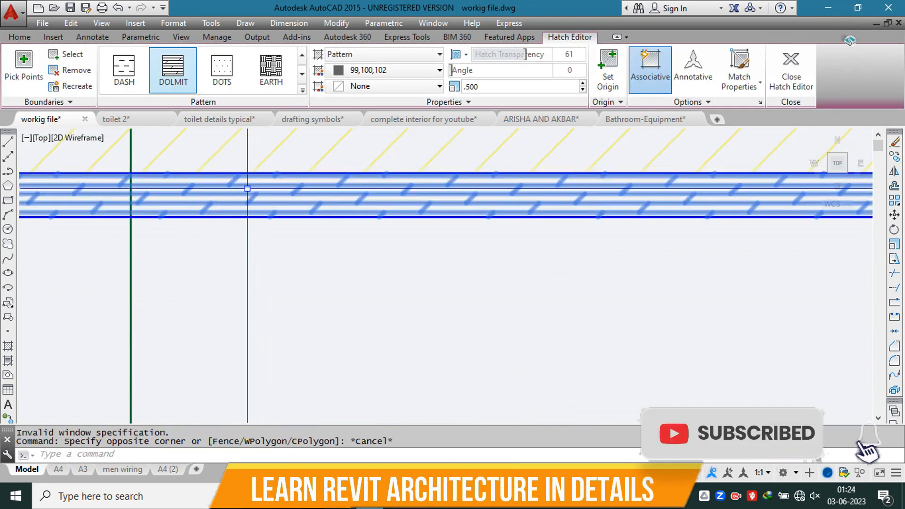
scroll(250, 197, "down", 2)
key("Escape")
key("Escape")
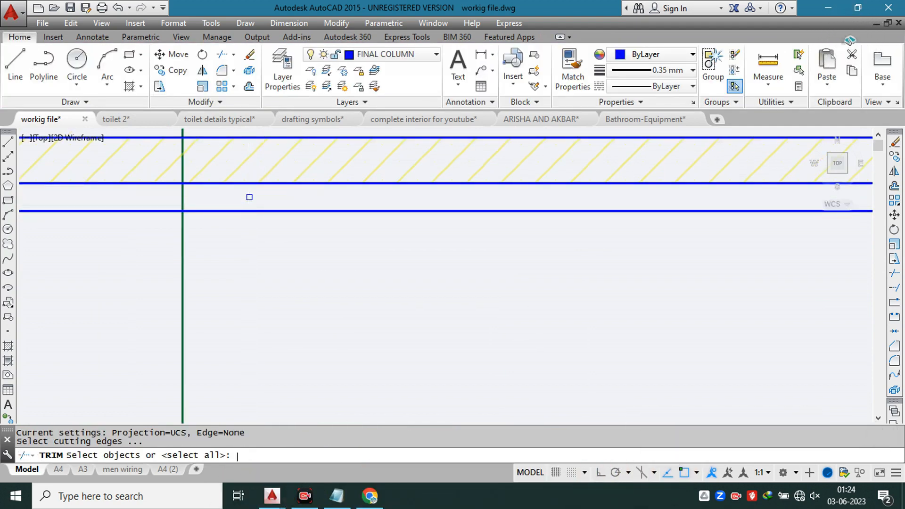
Step: Trim off the parts of both vertical guide lines that hang below the plywood strip
left_click(235, 232)
left_click(113, 299)
scroll(221, 247, "down", 3)
scroll(635, 268, "down", 2)
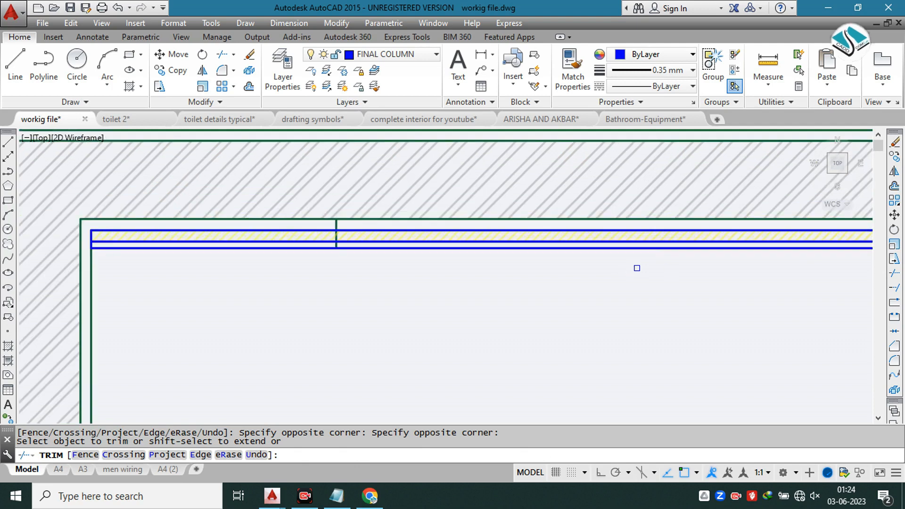
middle_click_drag(637, 269, 282, 251)
left_click(544, 268)
left_click(469, 292)
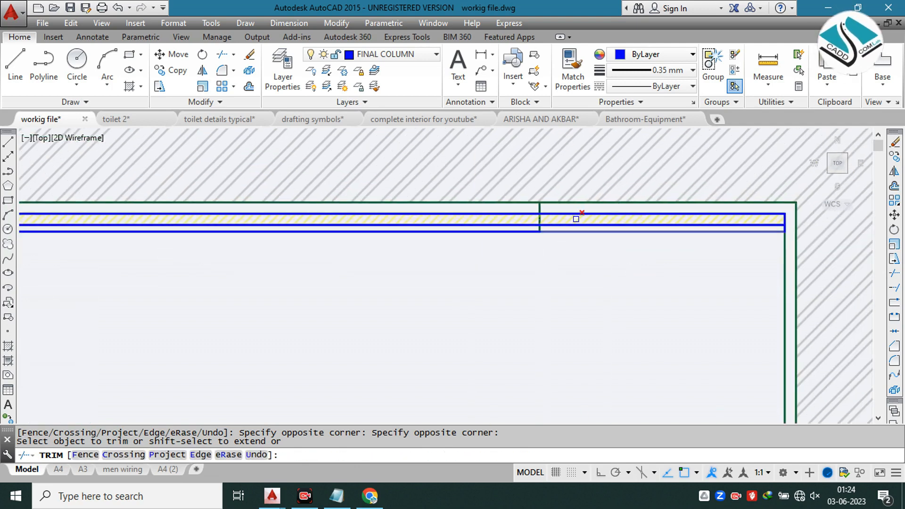
Step: Trim the vertical guide lines where they cross the line between the marble and plywood strips
scroll(542, 231, "up", 4)
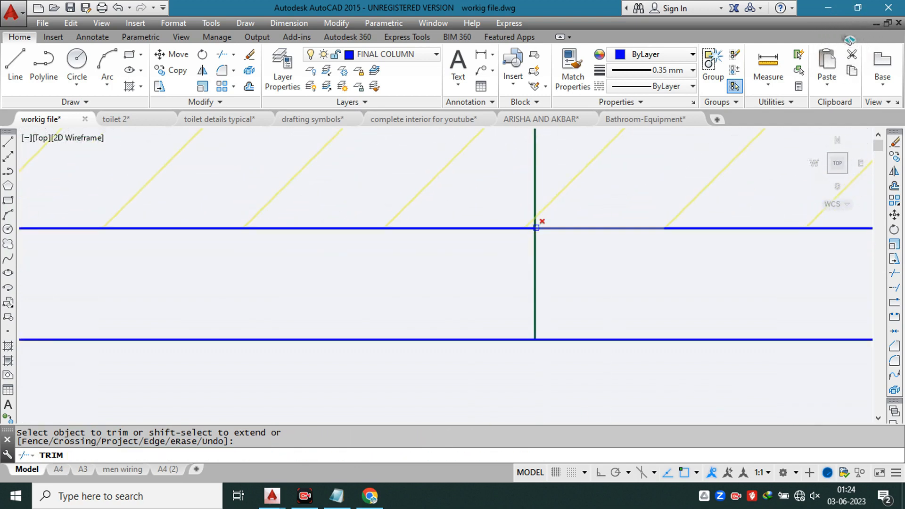
left_click(536, 225)
scroll(574, 222, "down", 7)
scroll(308, 227, "up", 2)
scroll(309, 226, "up", 12)
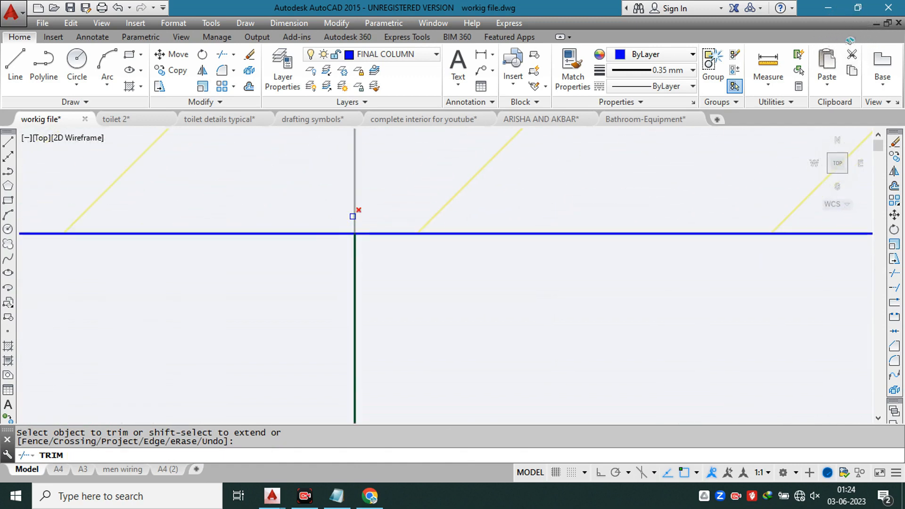
scroll(338, 247, "down", 6)
key("Escape")
Step: Erase the leftover segments of both vertical guide lines above the plywood strip
scroll(344, 210, "up", 1)
left_click(358, 183)
left_click(327, 200)
type("e")
key("Return")
scroll(285, 196, "down", 7)
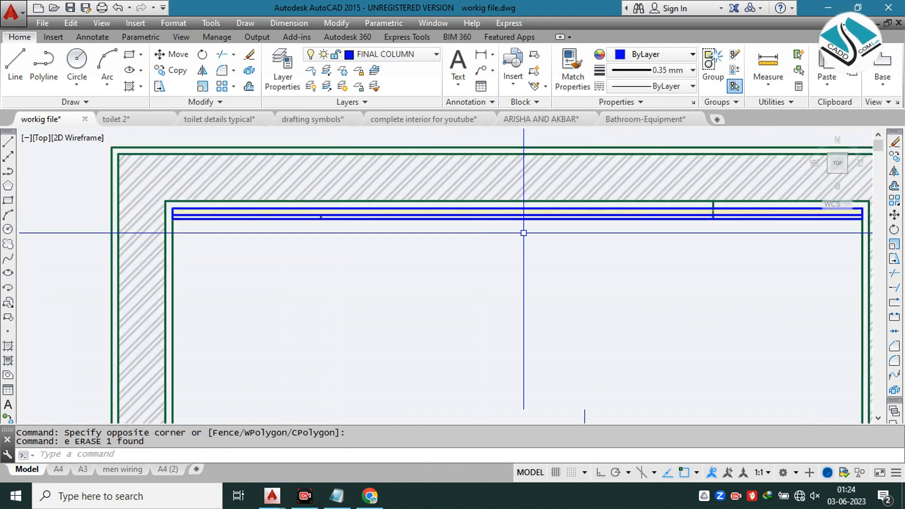
scroll(723, 199, "up", 8)
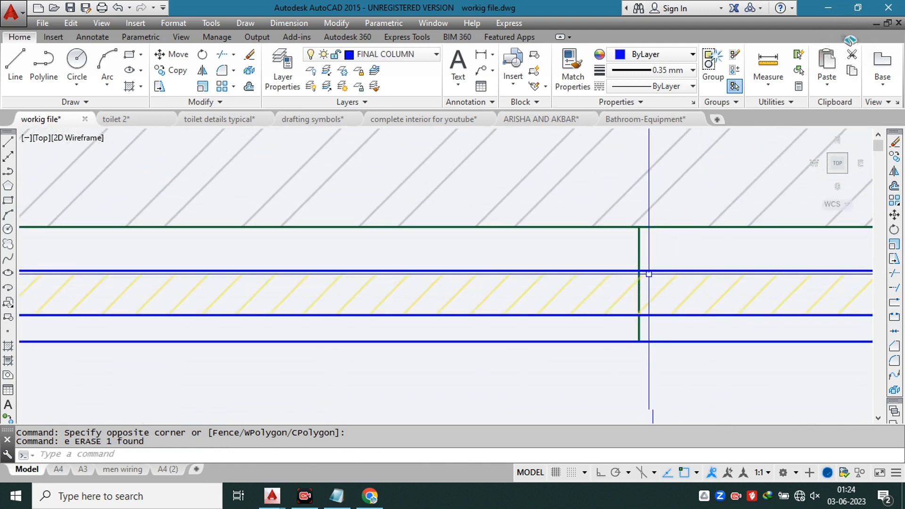
left_click(653, 246)
left_click(618, 259)
type("e")
key("Return")
scroll(483, 225, "down", 3)
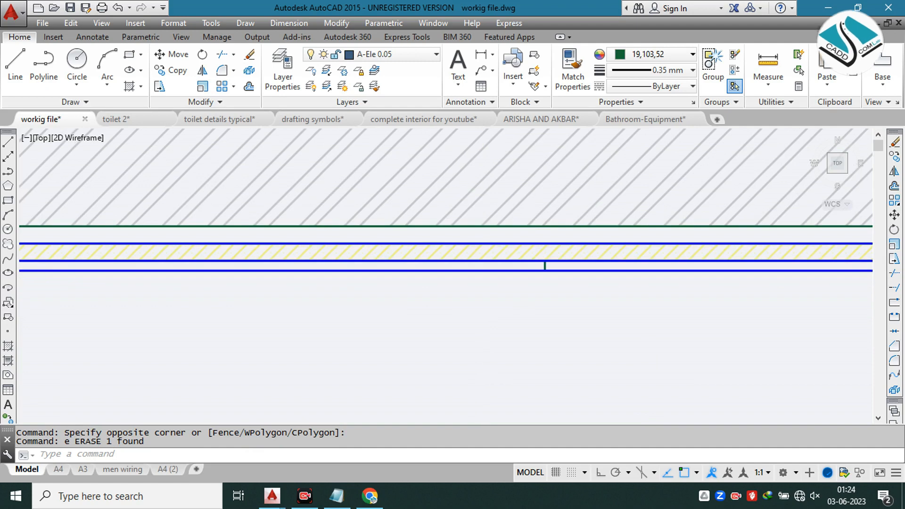
Step: Regenerate the drawing display
middle_click_drag(588, 244, 409, 248)
type("re")
key("Return")
scroll(409, 247, "up", 9)
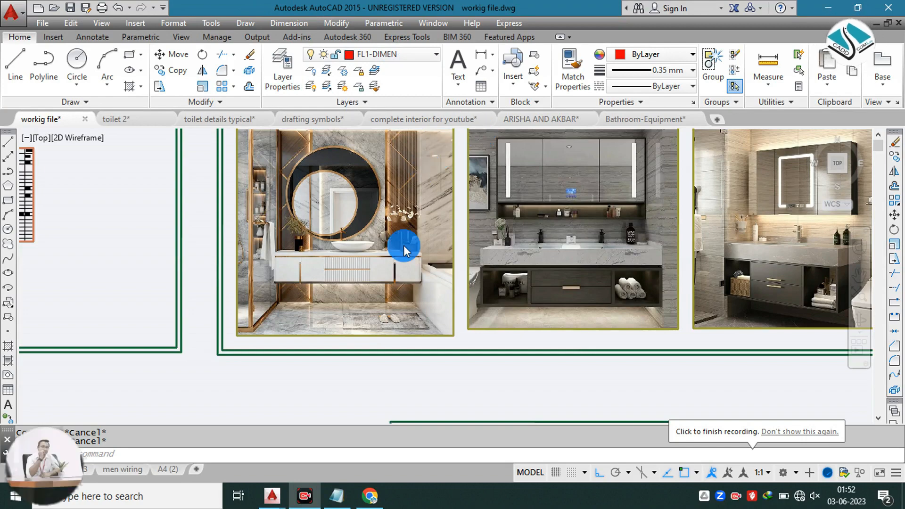
Step: Inspect the two hatched plywood side panels against the marble strip along the plan's top wall
scroll(456, 293, "down", 4)
scroll(451, 307, "up", 8)
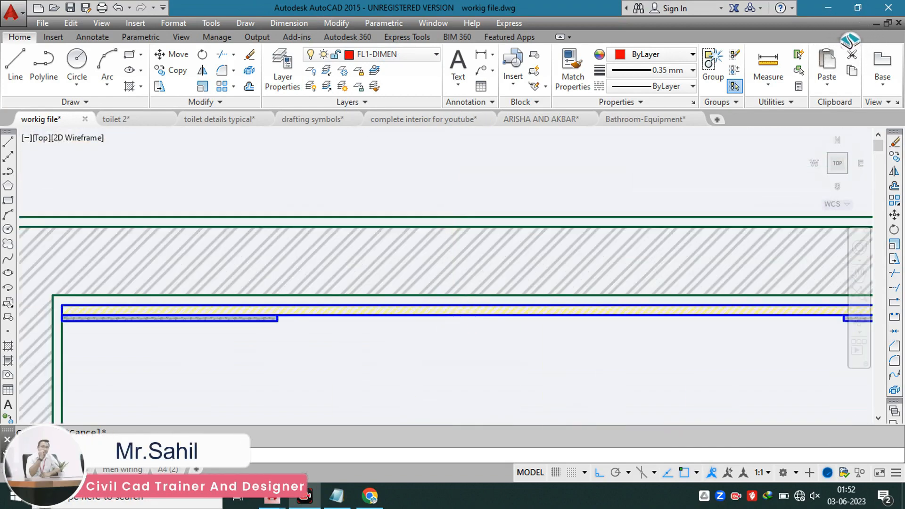
scroll(419, 239, "down", 3)
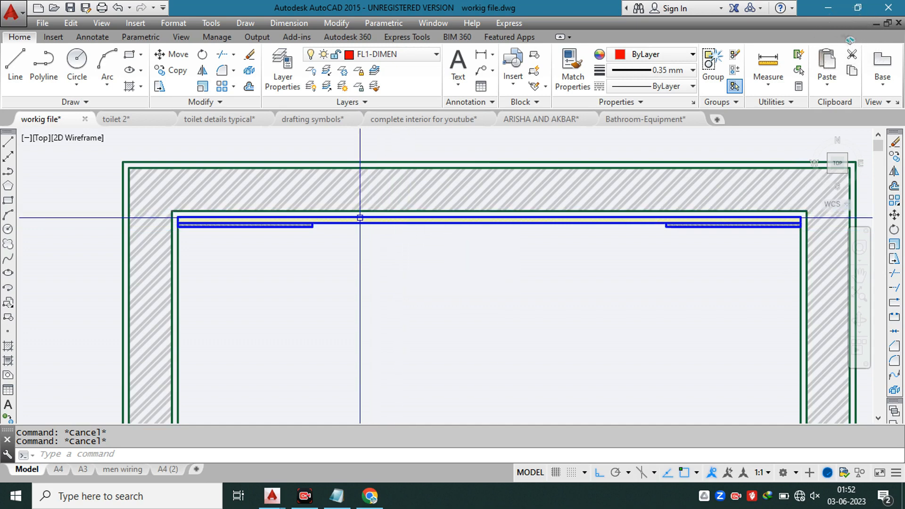
scroll(318, 222, "up", 5)
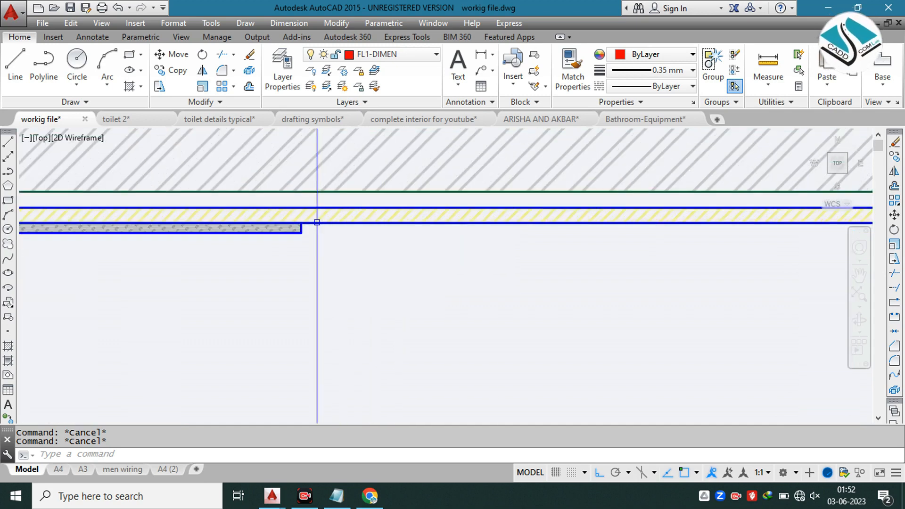
scroll(317, 222, "down", 3)
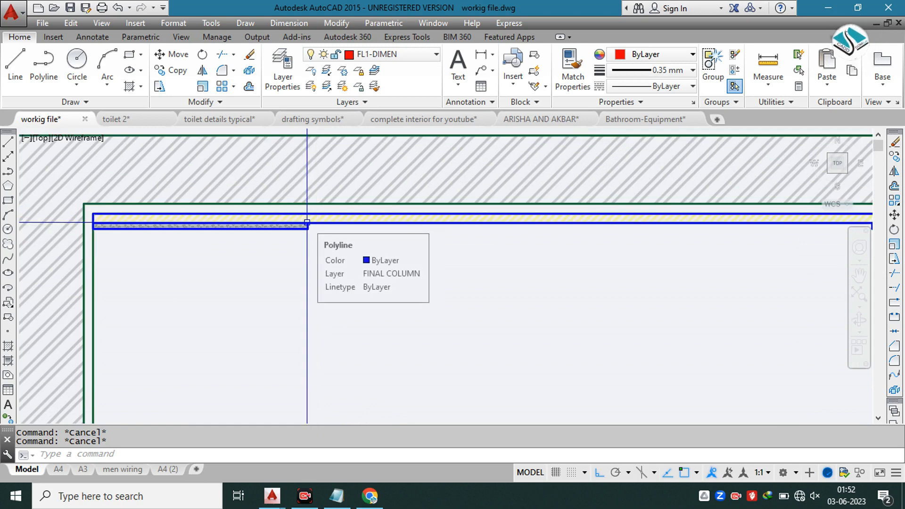
scroll(415, 223, "down", 6)
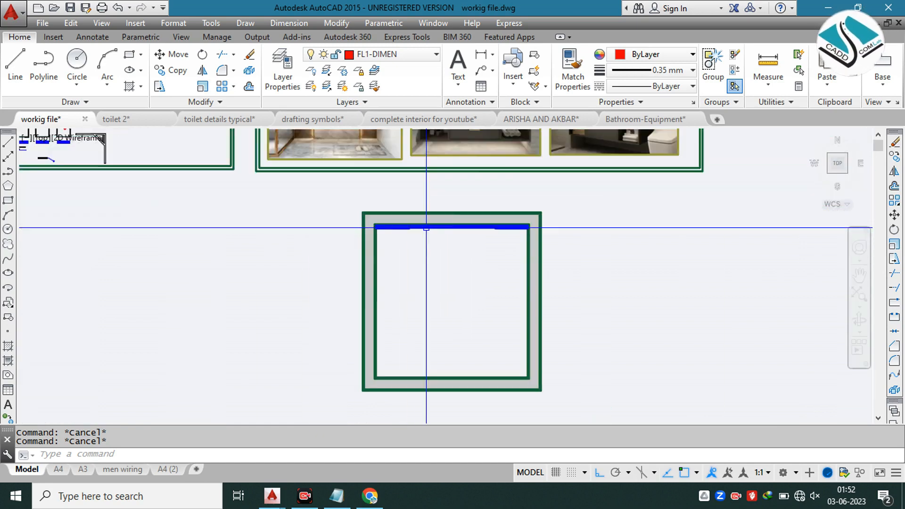
Step: Examine the counter tops, basins and cabinets in the first and second vanity reference photos
scroll(385, 206, "up", 6)
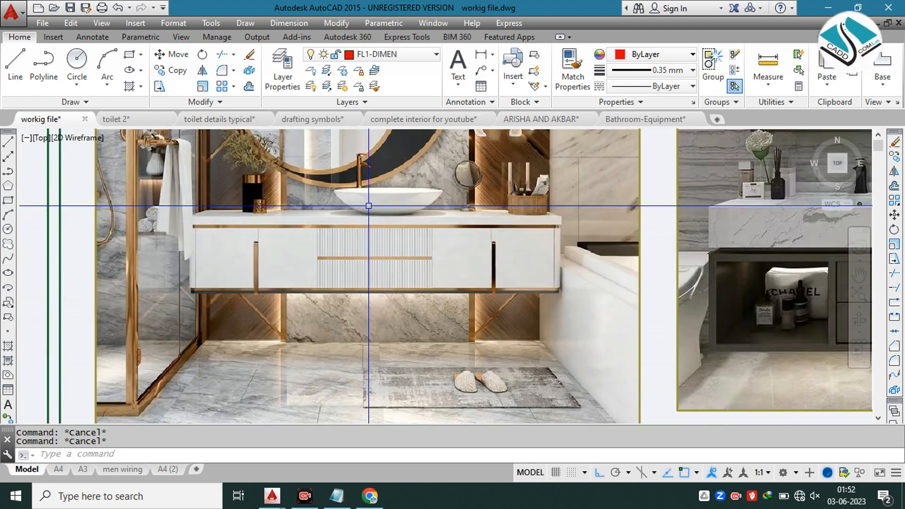
scroll(355, 201, "down", 3)
middle_click_drag(417, 209, 362, 215)
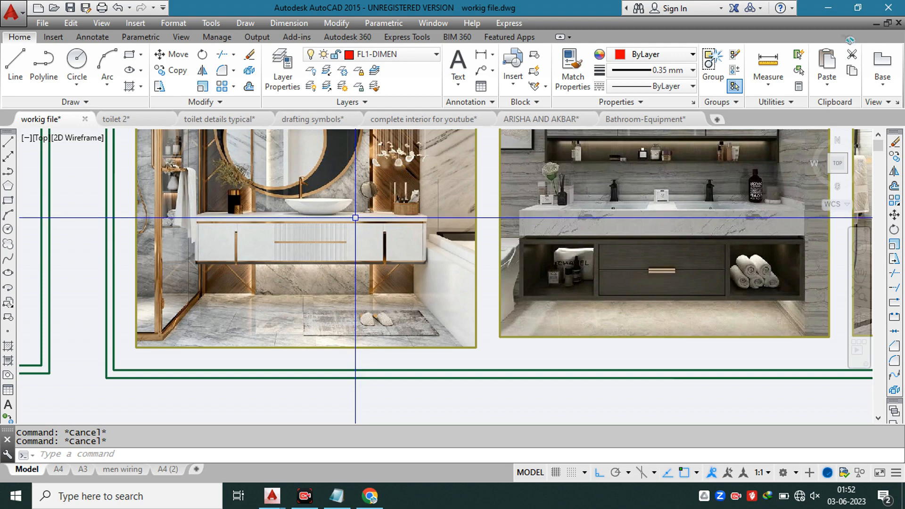
scroll(275, 217, "up", 2)
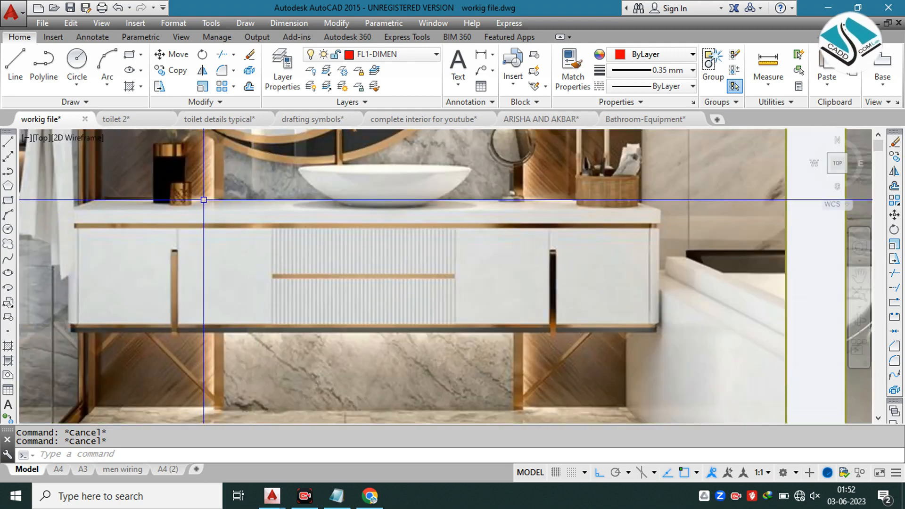
scroll(203, 200, "down", 1)
mouse_move(599, 220)
middle_mouse_down()
mouse_move(335, 219)
mouse_move(202, 231)
middle_mouse_up()
scroll(449, 226, "up", 2)
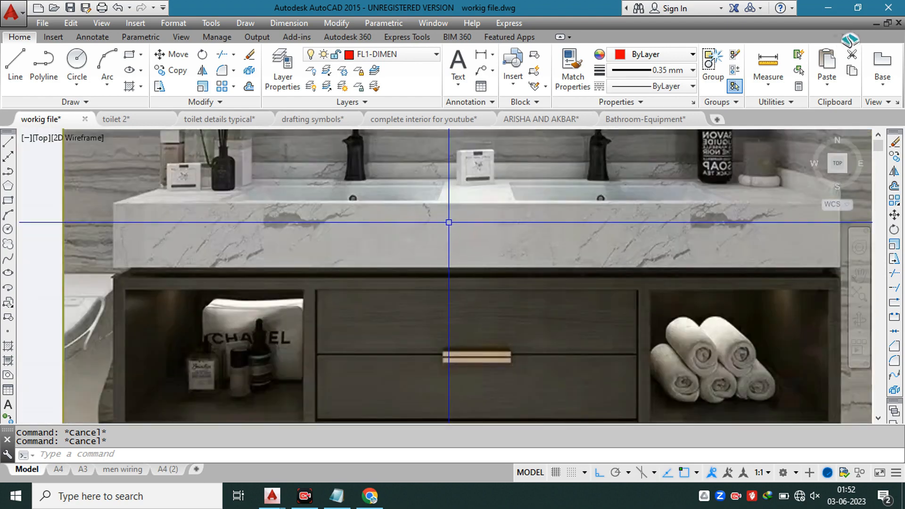
scroll(449, 222, "down", 2)
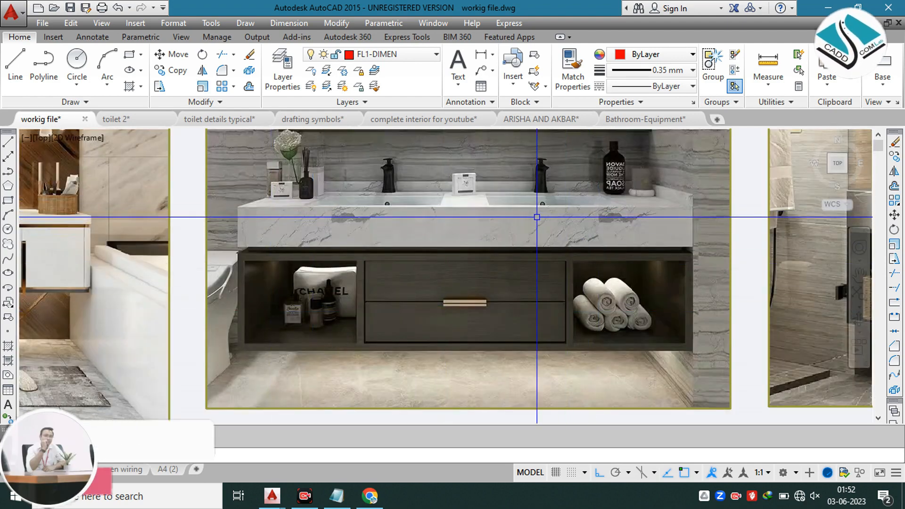
scroll(535, 217, "down", 2)
middle_click_drag(216, 208, 511, 236)
scroll(474, 233, "up", 4)
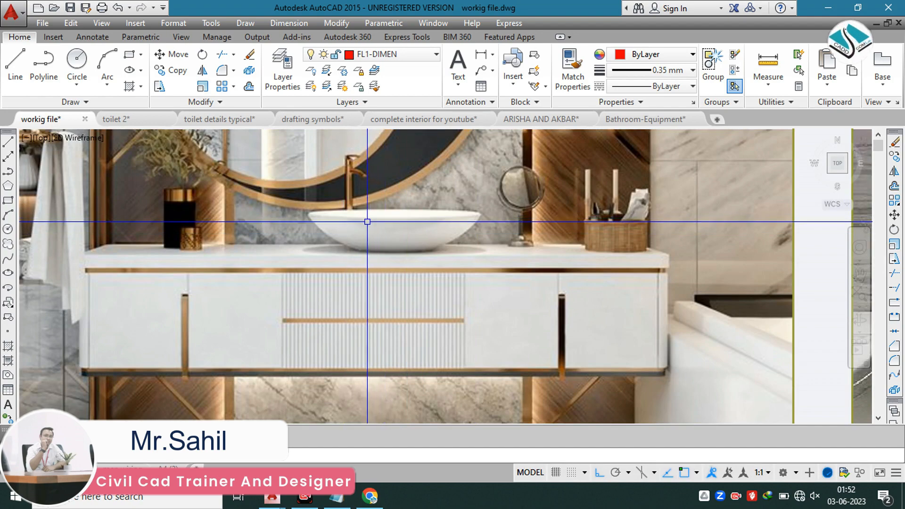
scroll(361, 222, "down", 2)
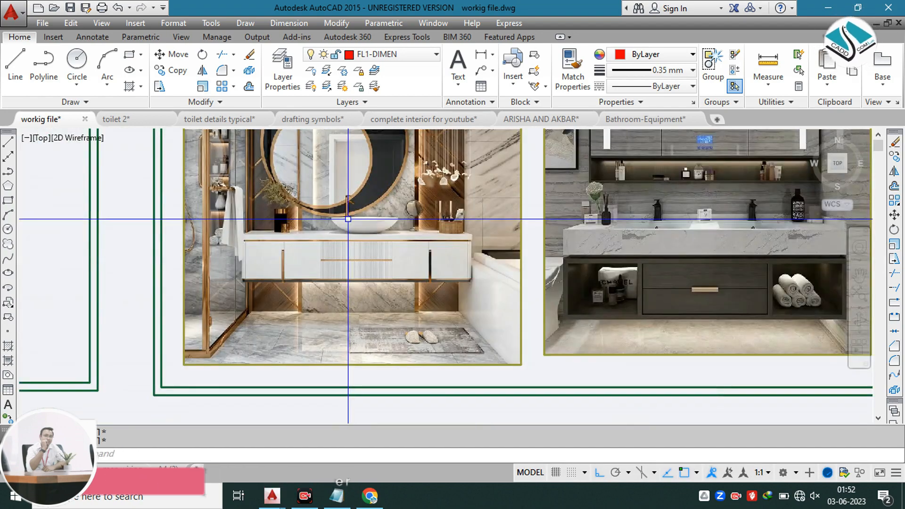
Step: Check the clear width between the inner side wall lines with a linear dimension and cancel it without placing
scroll(453, 226, "down", 4)
middle_click_drag(489, 287, 398, 196)
scroll(417, 249, "up", 4)
left_click(302, 27)
left_click(308, 55)
middle_click_drag(284, 309, 269, 215)
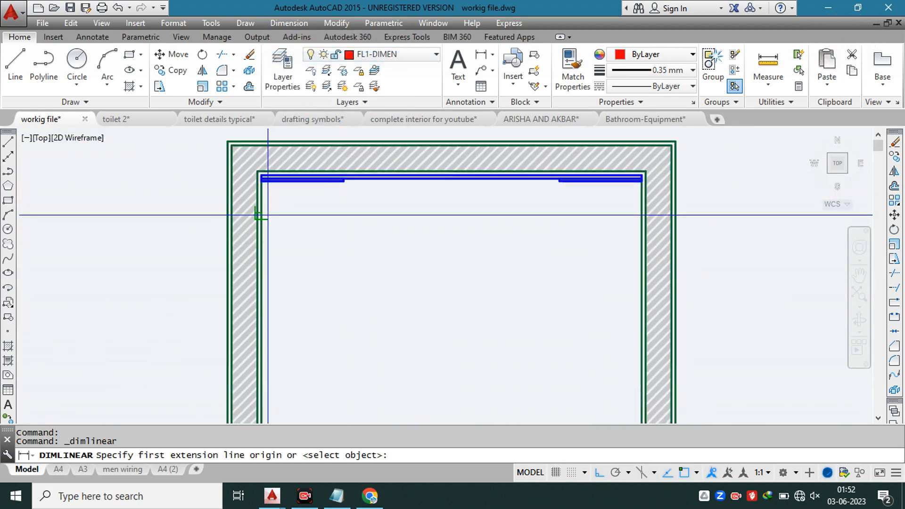
left_click(268, 215)
left_click(641, 211)
key("Escape")
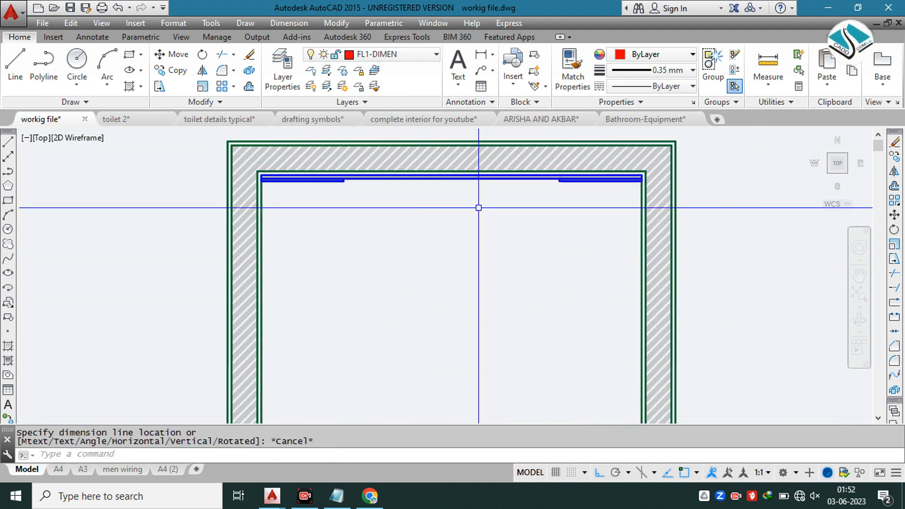
Step: Examine the white vanity counter in the first reference photo and compare it with the bathroom plan
scroll(479, 207, "down", 6)
scroll(441, 234, "up", 7)
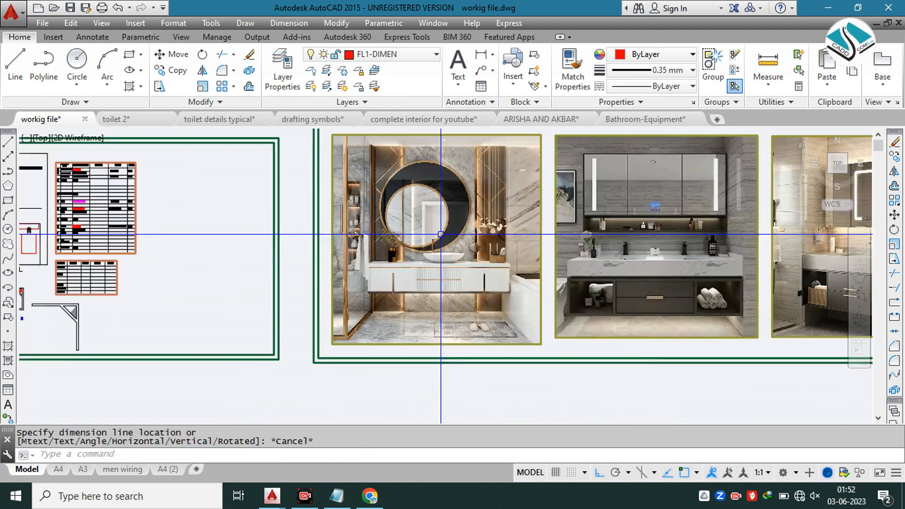
scroll(428, 208, "down", 3)
scroll(417, 185, "up", 3)
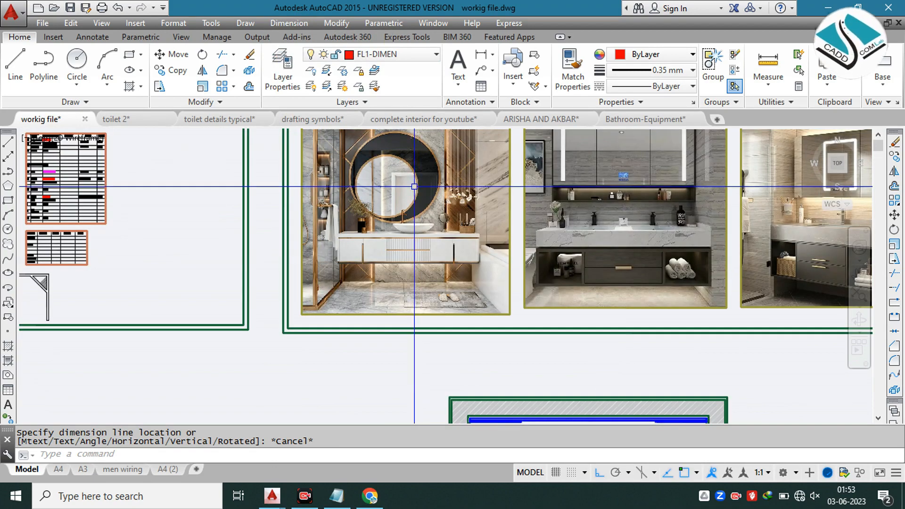
scroll(400, 201, "up", 2)
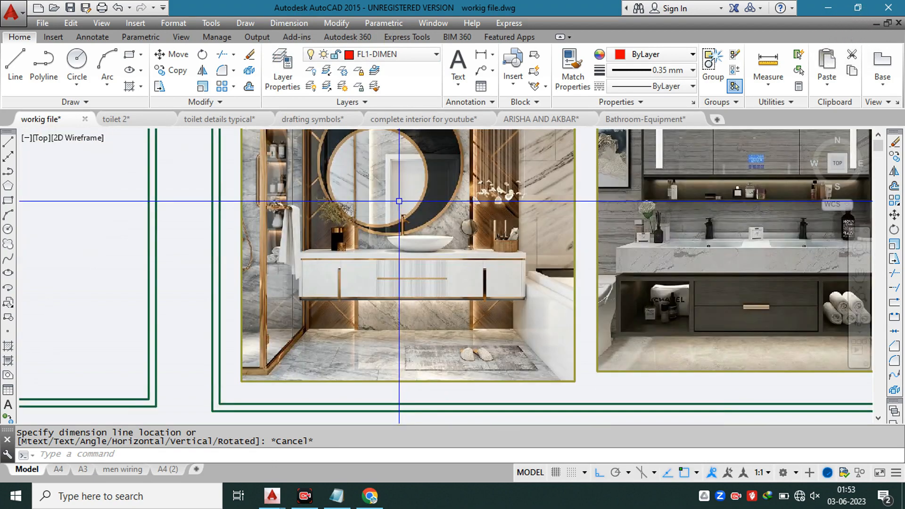
scroll(400, 201, "down", 3)
scroll(399, 196, "up", 3)
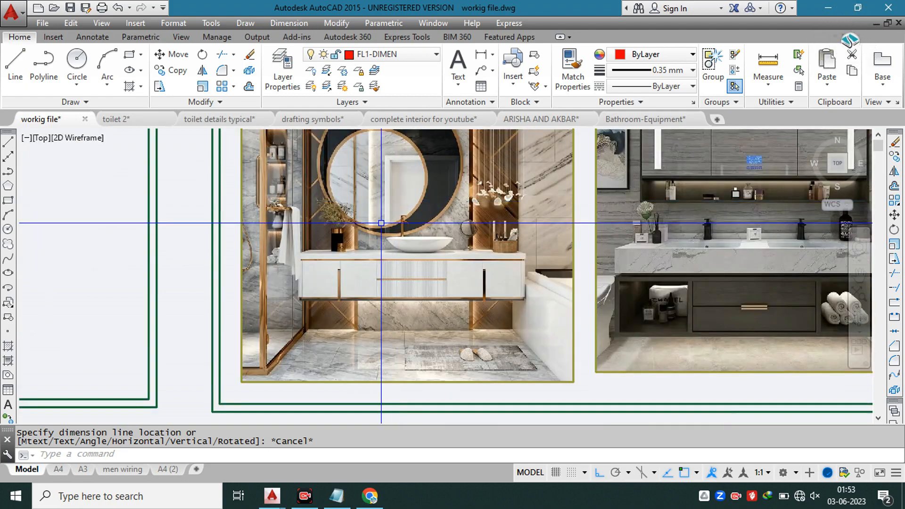
scroll(423, 241, "down", 4)
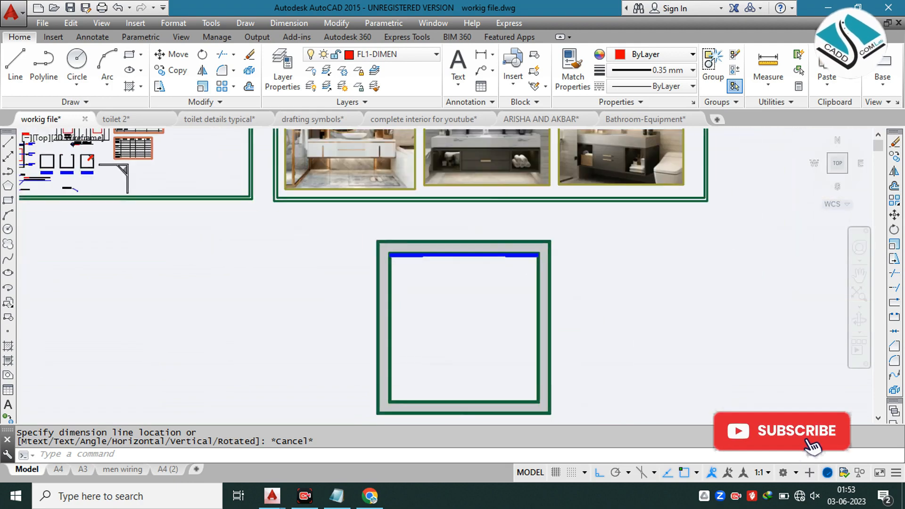
Step: Offset the marble strip's lower line 1'6" into the room as the counter's front edge
scroll(475, 254, "up", 2)
type("o")
key("Return")
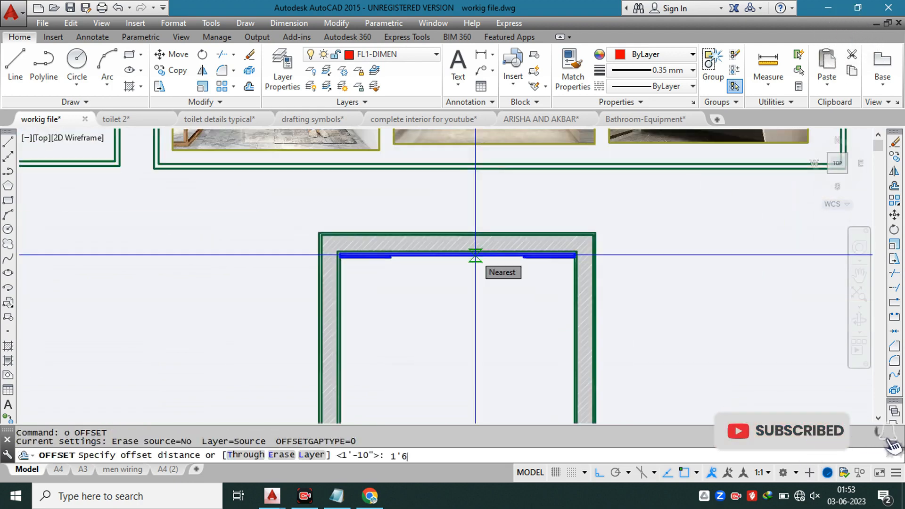
key("Return")
scroll(402, 251, "up", 4)
left_click(510, 276)
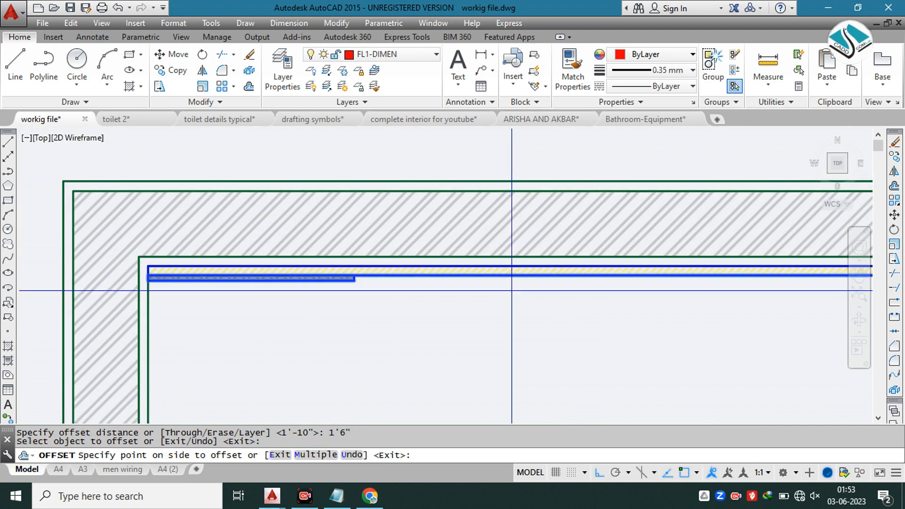
left_click(511, 290)
scroll(466, 232, "down", 2)
left_click(467, 232)
scroll(485, 300, "down", 2)
key("Escape")
Step: Extend both ends of the offset counter line to the plan's inner side walls
type("ex")
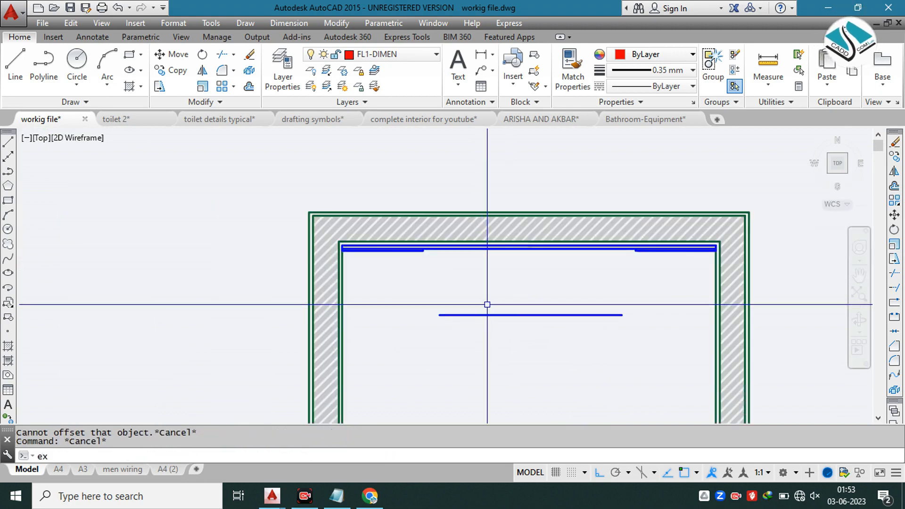
key("Return")
key("Return")
left_click(483, 313)
left_click(475, 325)
left_click(567, 283)
scroll(529, 279, "down", 4)
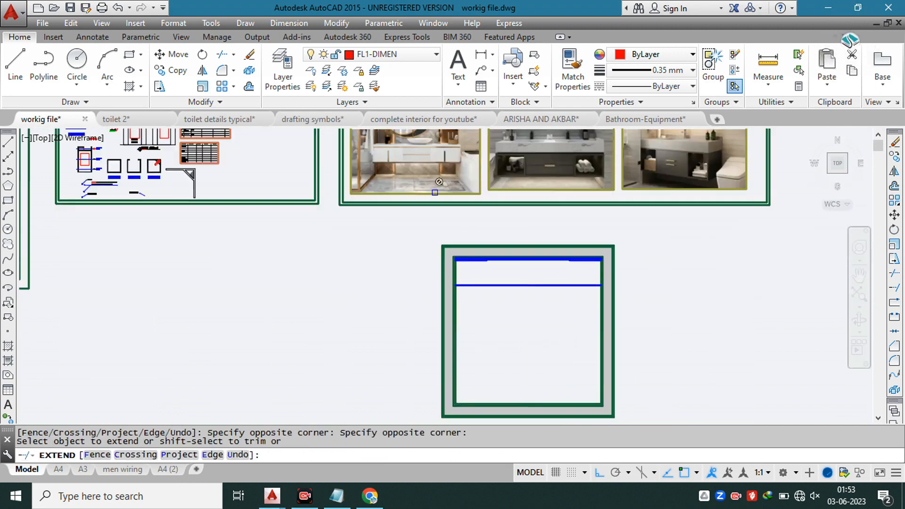
Step: Examine the vanity counters and cabinets in the first and second reference photos and leave the Extend command
left_click(380, 158)
scroll(380, 157, "up", 6)
scroll(403, 199, "up", 3)
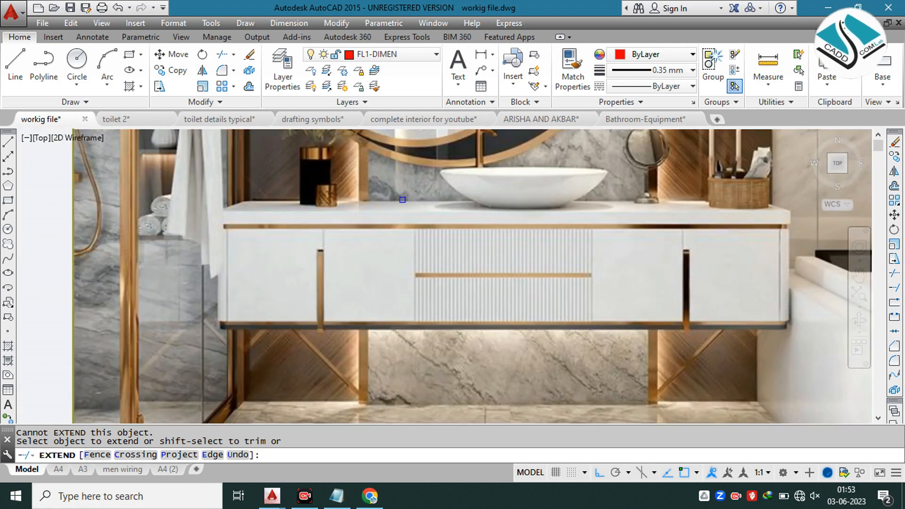
scroll(403, 200, "down", 4)
scroll(669, 199, "up", 4)
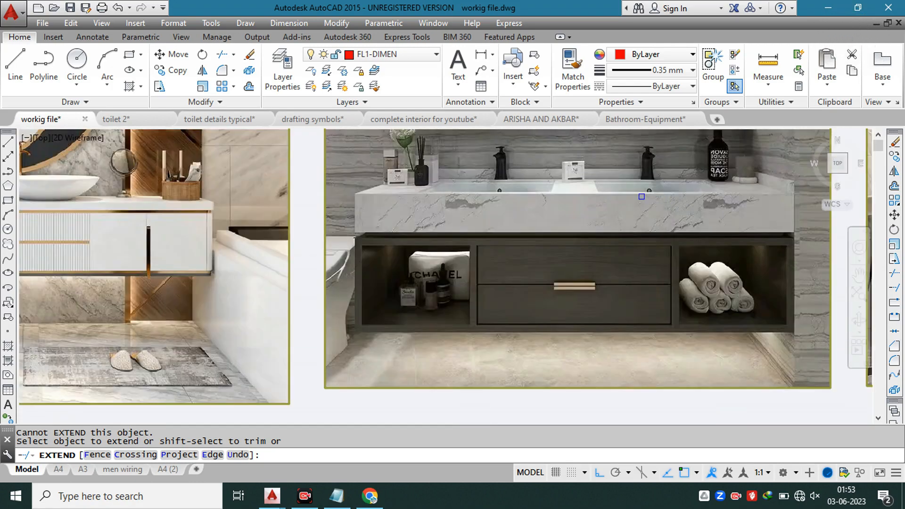
scroll(607, 191, "down", 5)
scroll(449, 165, "up", 3)
scroll(448, 169, "down", 3)
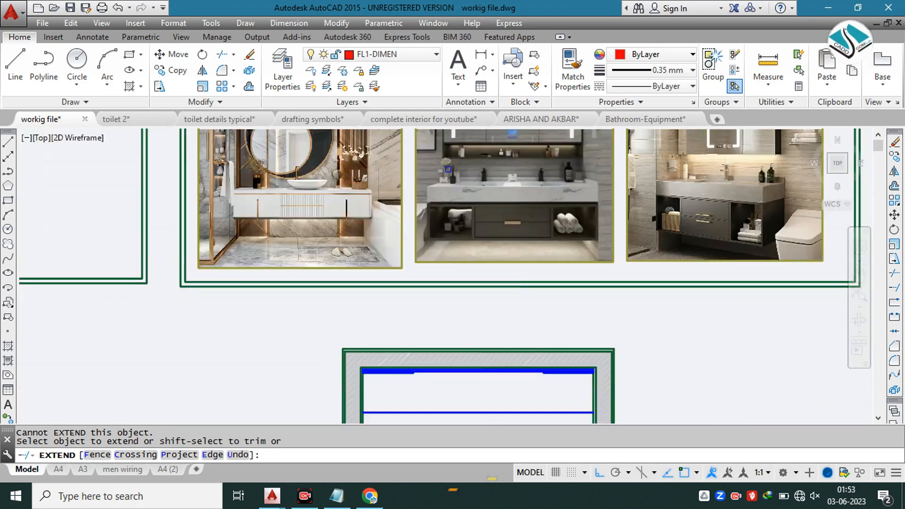
key("Escape")
key("Escape")
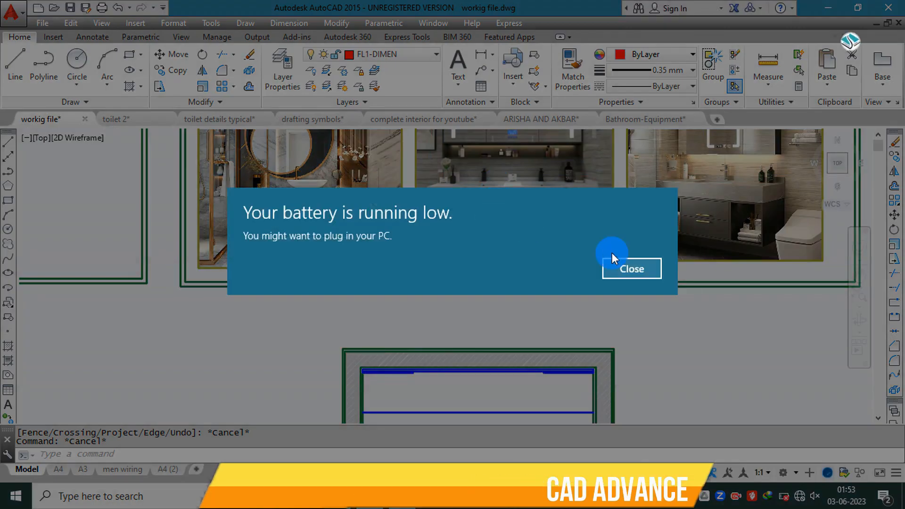
Step: Dismiss the low-battery notice and inspect the counter front line against the marble and plywood strips in the plan
left_click(634, 268)
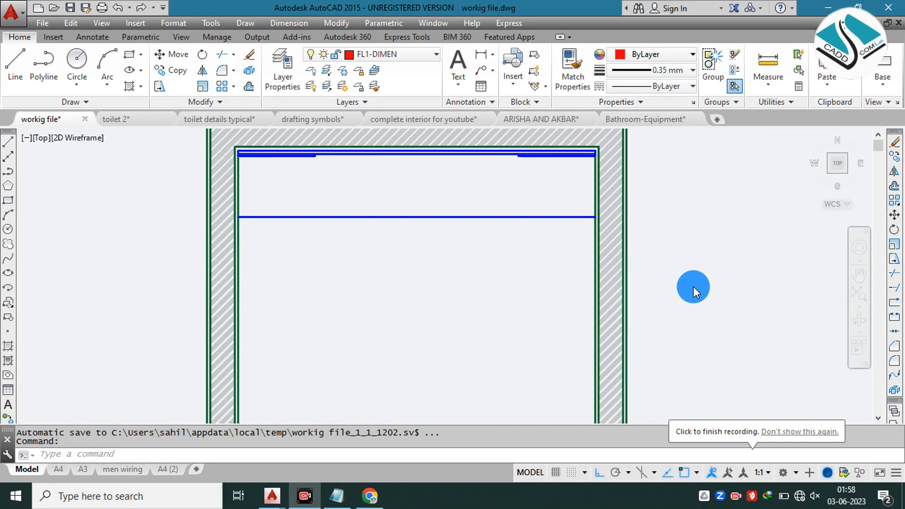
key("Escape")
scroll(269, 184, "up", 2)
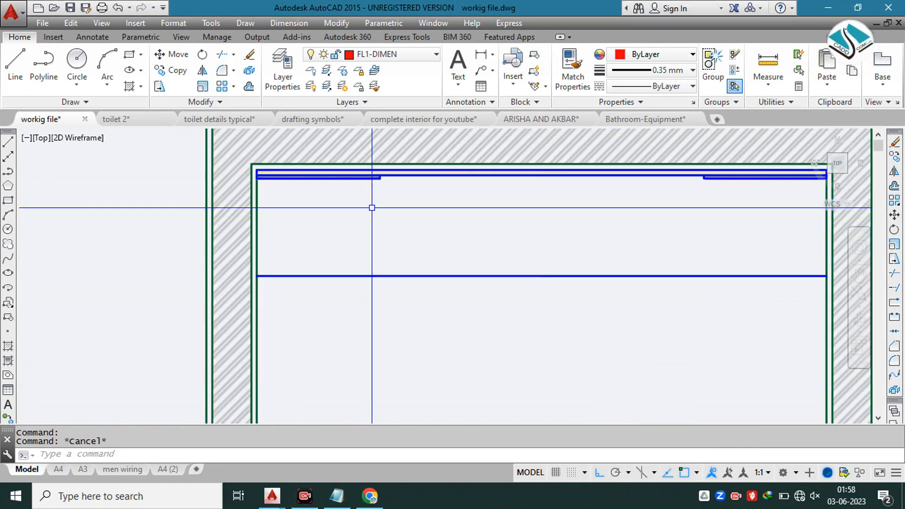
scroll(540, 230, "down", 2)
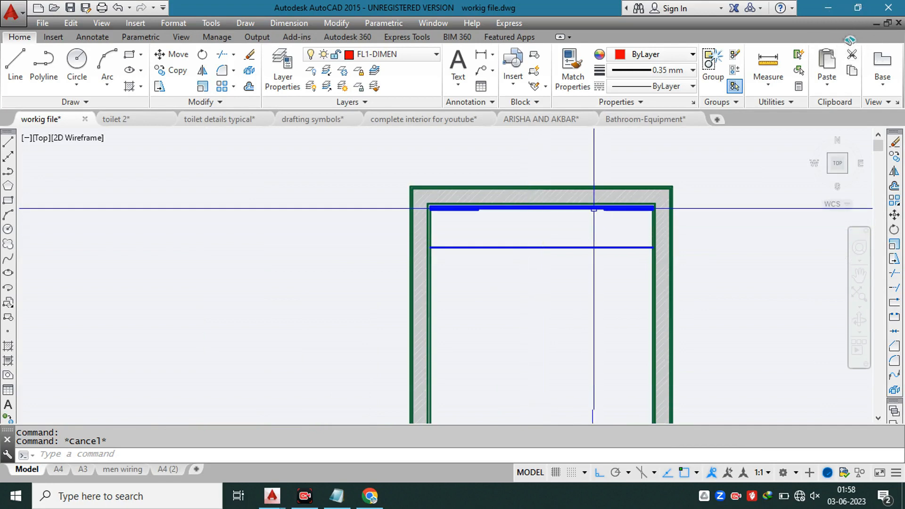
scroll(600, 211, "up", 2)
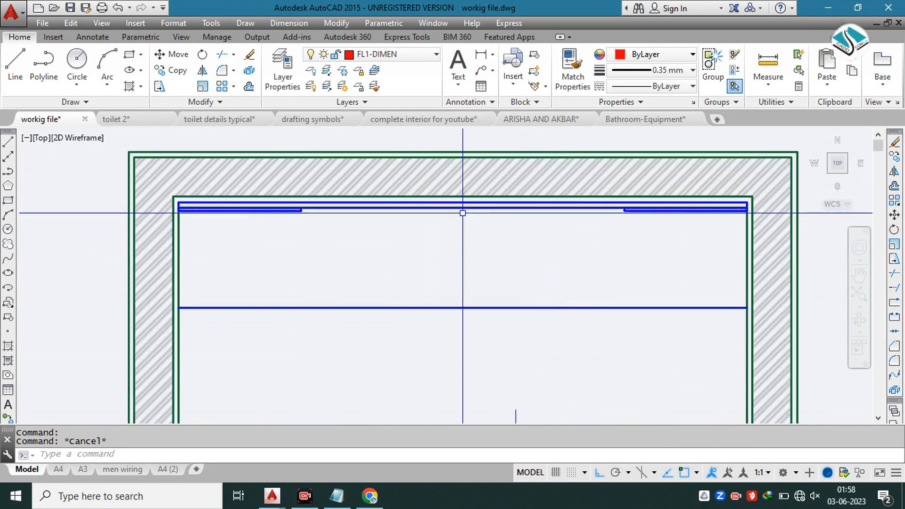
scroll(461, 232, "down", 1)
scroll(452, 233, "down", 3)
scroll(442, 172, "up", 1)
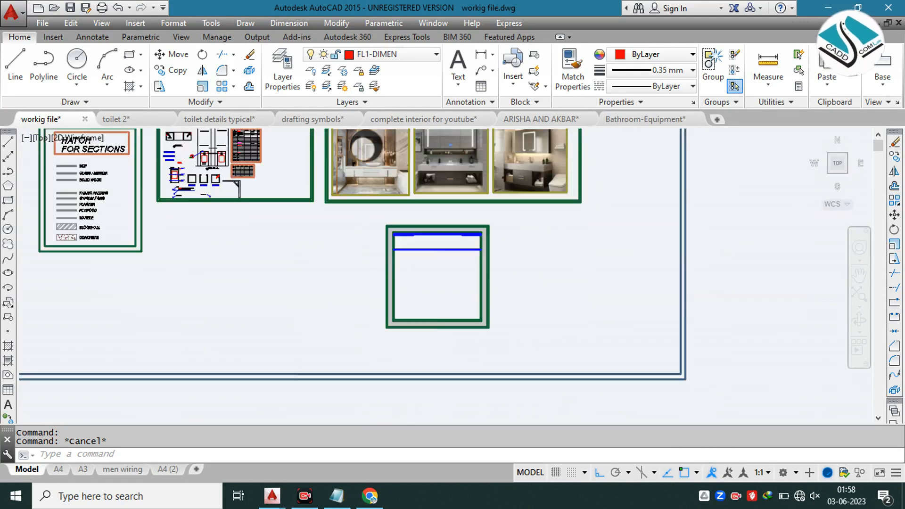
Step: Examine the round mirror, marble wall and wooden side panels in the first reference photo
scroll(444, 171, "up", 2)
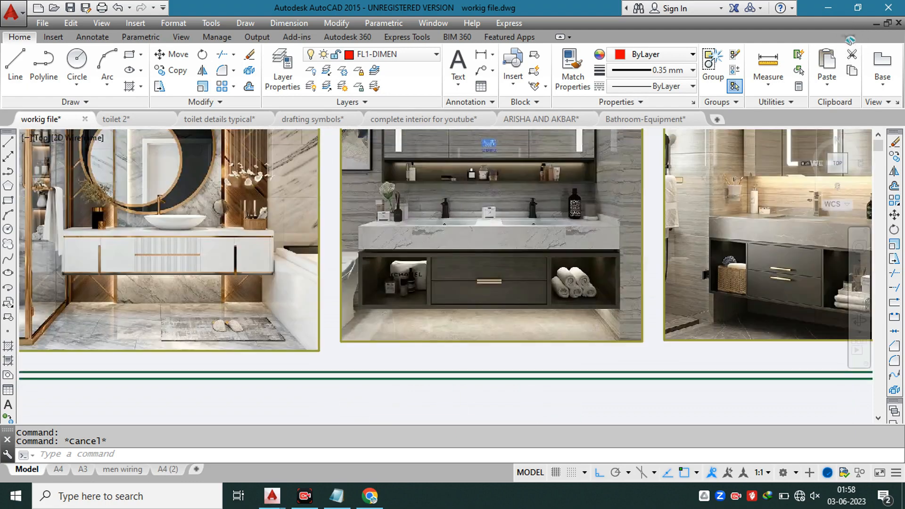
scroll(457, 163, "down", 4)
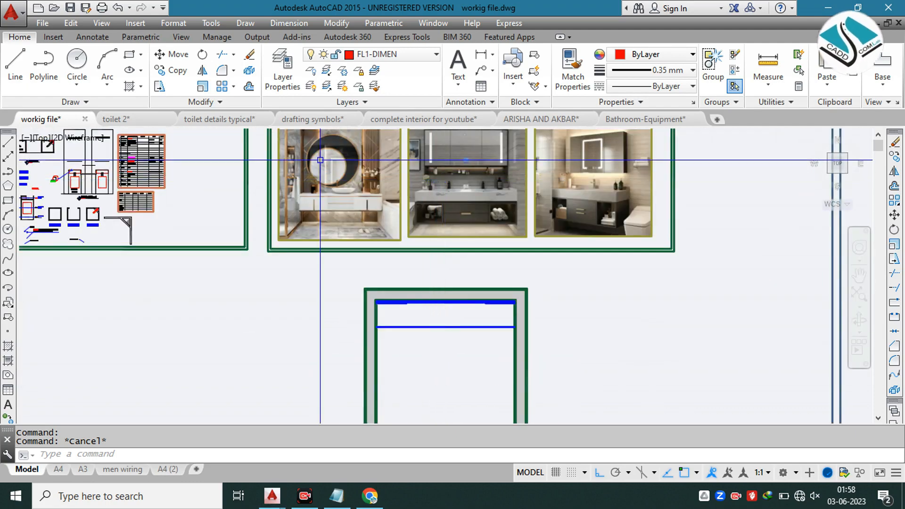
scroll(335, 142, "up", 4)
middle_click_drag(335, 142, 343, 204)
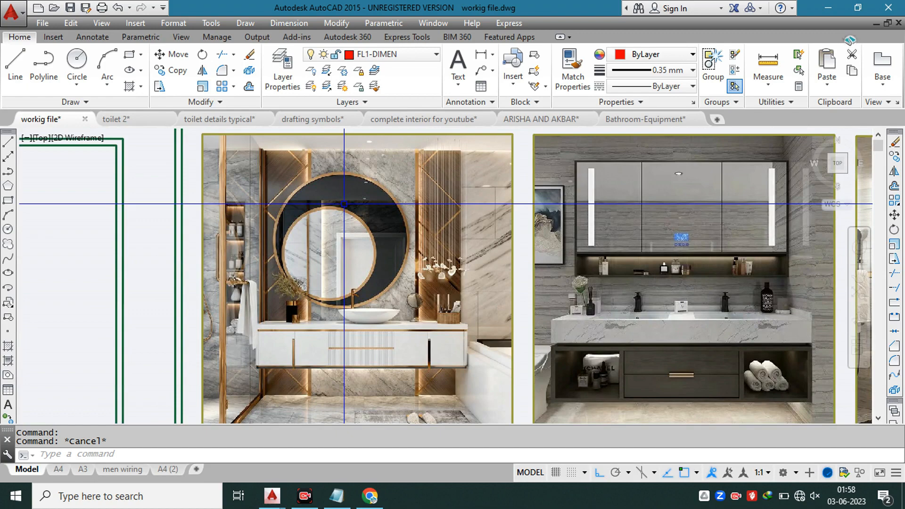
scroll(303, 187, "up", 2)
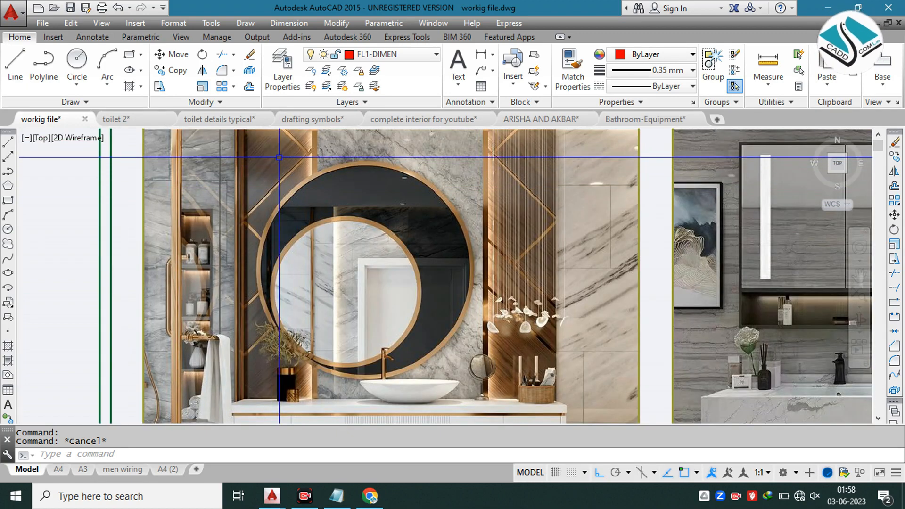
scroll(280, 158, "down", 5)
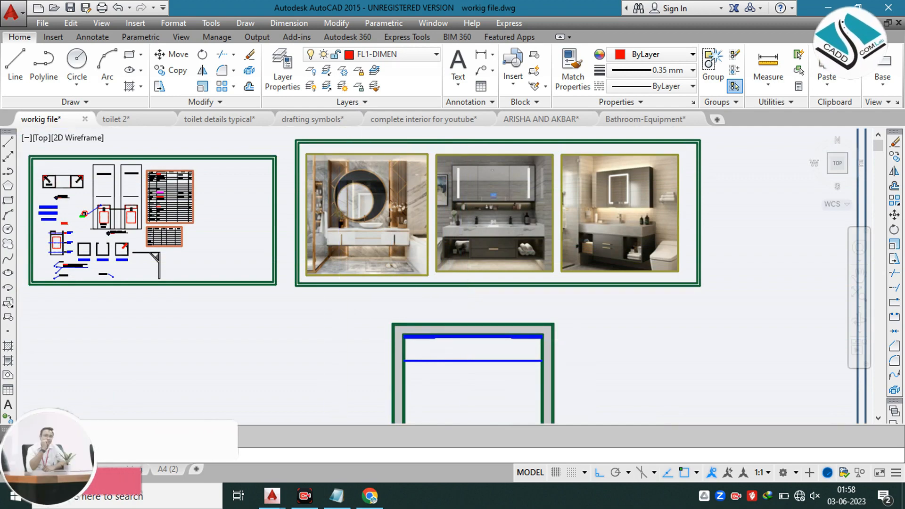
scroll(364, 151, "up", 4)
scroll(330, 212, "up", 2)
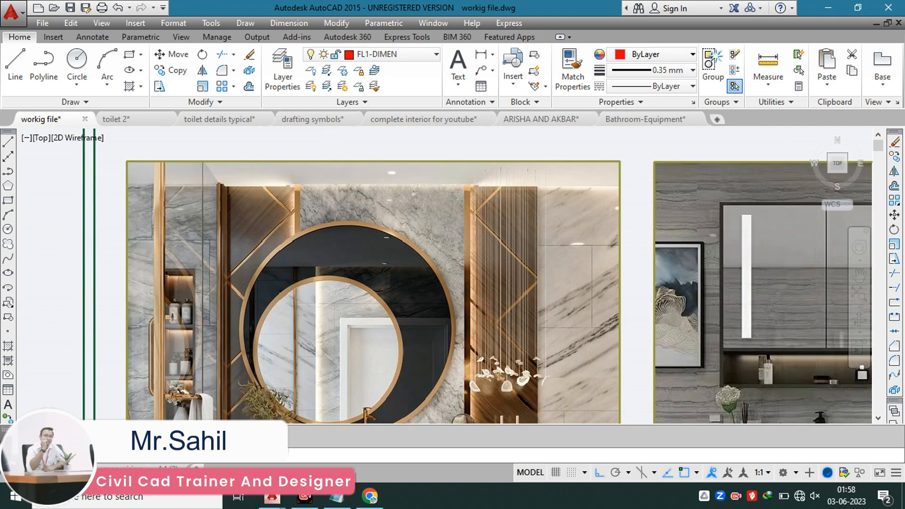
scroll(256, 183, "up", 2)
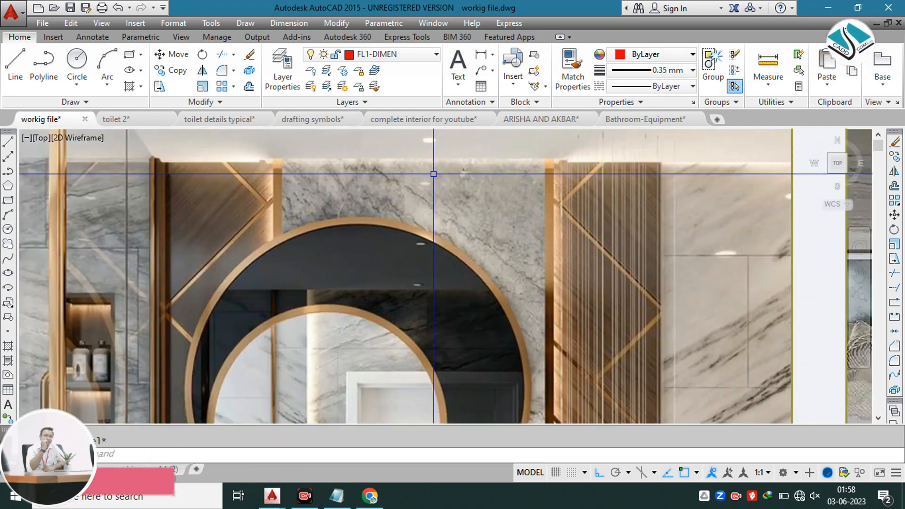
key("Escape")
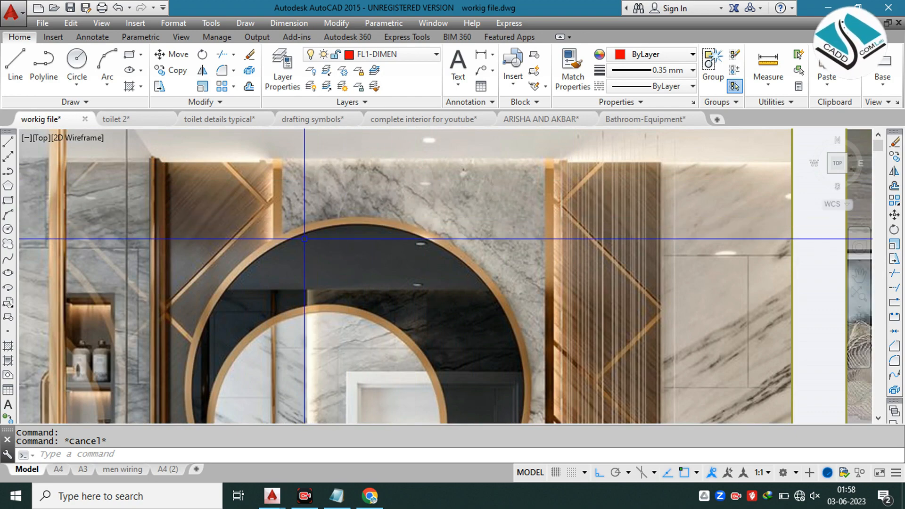
Step: Compare the counters in the first and second reference photos with the counter line in the bathroom plan
scroll(402, 207, "down", 8)
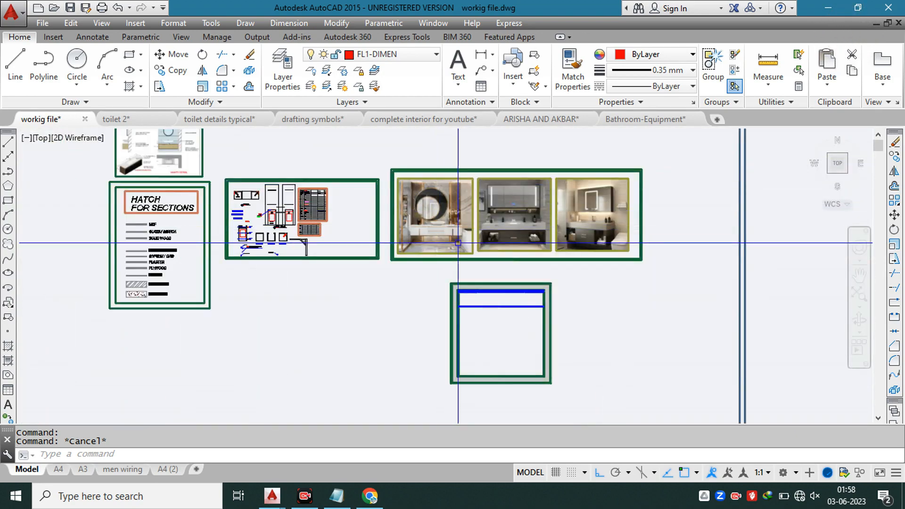
scroll(514, 285, "up", 2)
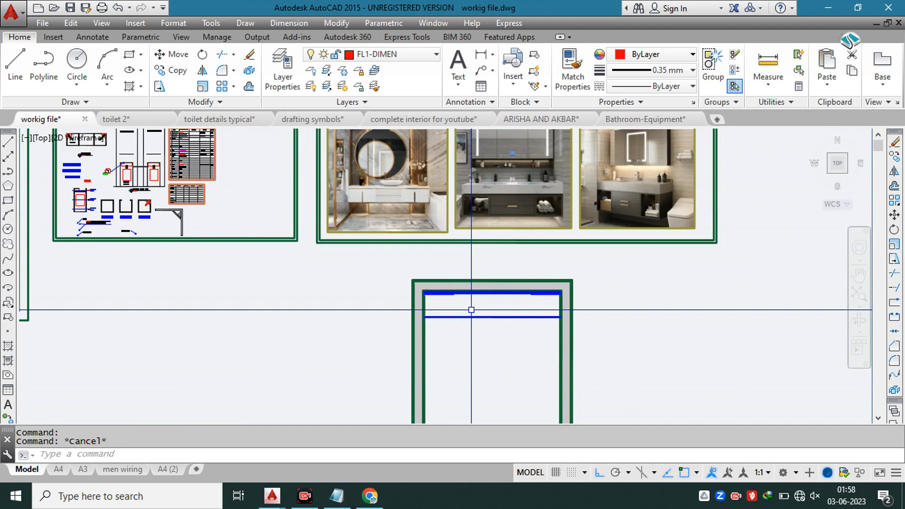
key("Escape")
scroll(373, 183, "up", 3)
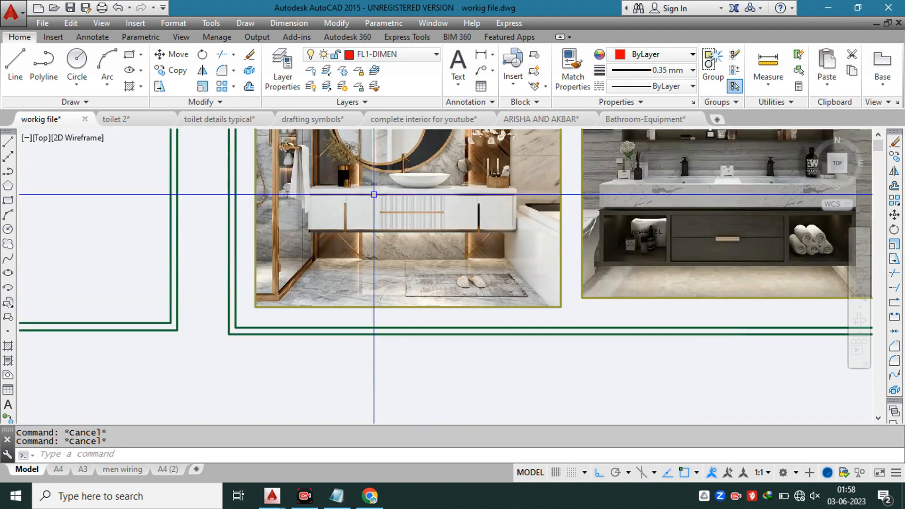
scroll(436, 183, "up", 4)
scroll(385, 189, "down", 4)
middle_click_drag(603, 181, 455, 192)
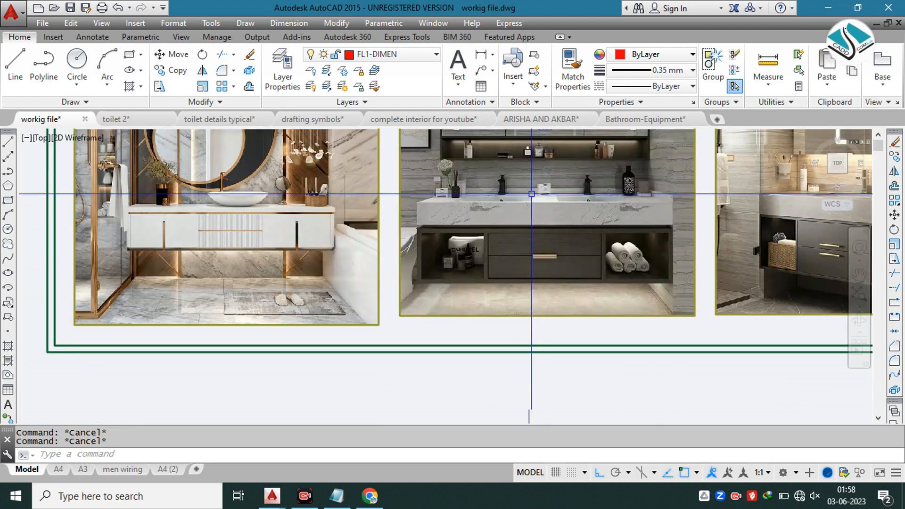
scroll(441, 321, "down", 4)
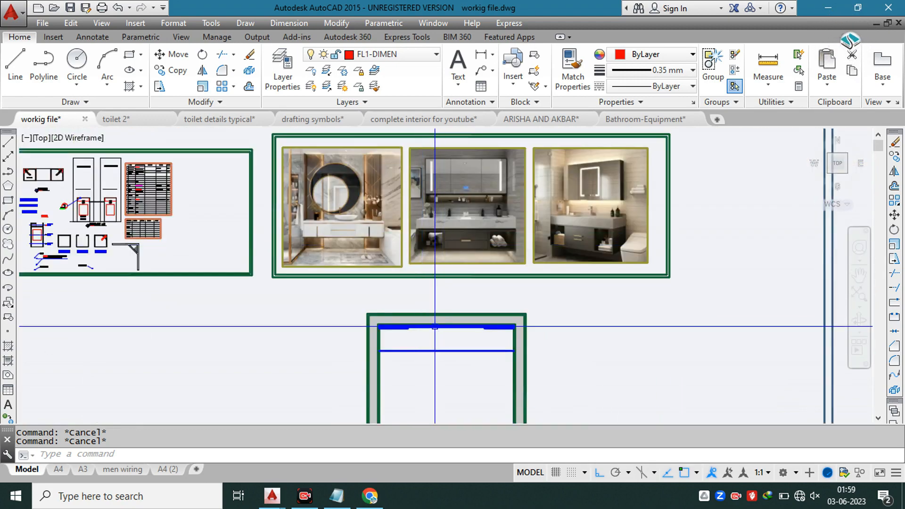
scroll(434, 326, "up", 3)
scroll(425, 337, "down", 1)
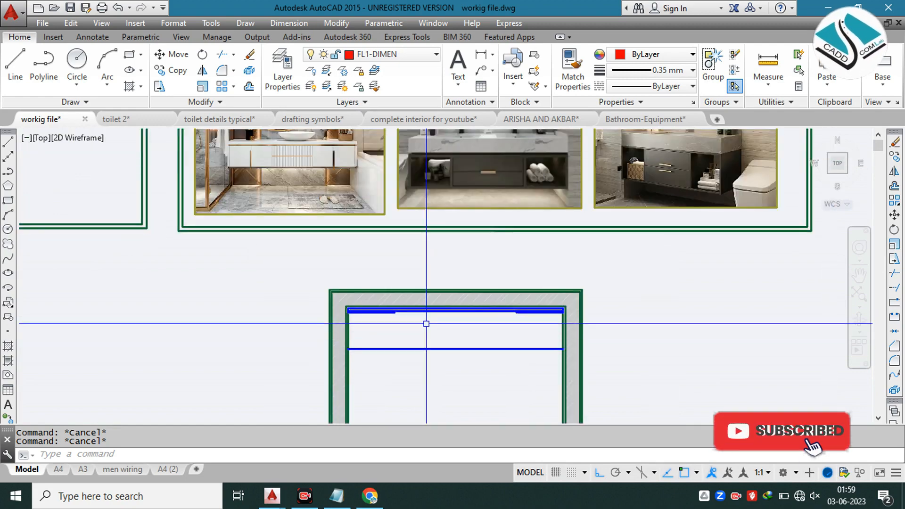
scroll(434, 293, "up", 3)
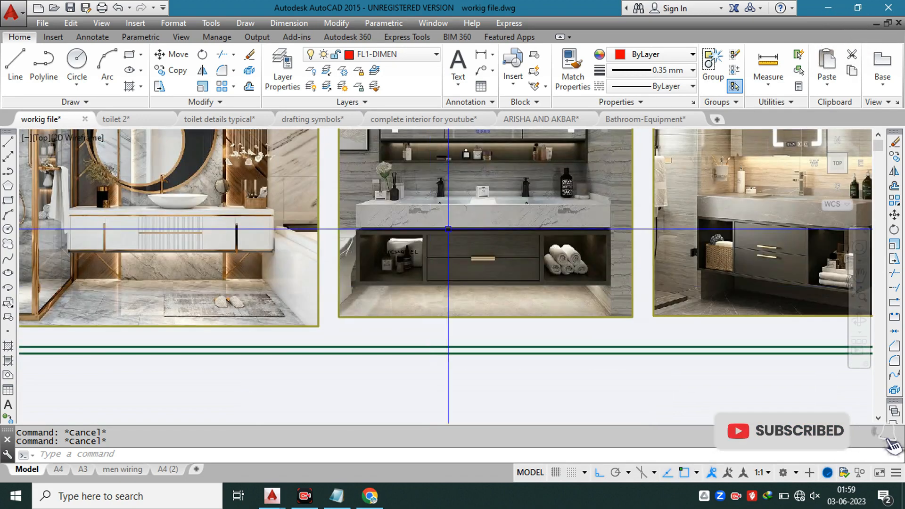
scroll(446, 228, "down", 2)
Step: Examine how the counter's ends and basin sit relative to the mirror and side panels in the first reference photo
middle_click_drag(243, 200, 339, 229)
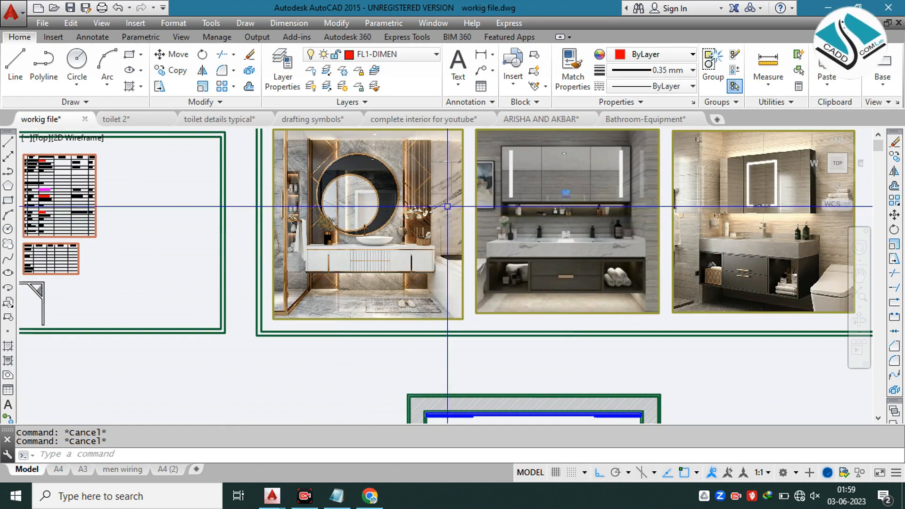
middle_click_drag(338, 220, 252, 233)
scroll(262, 225, "up", 2)
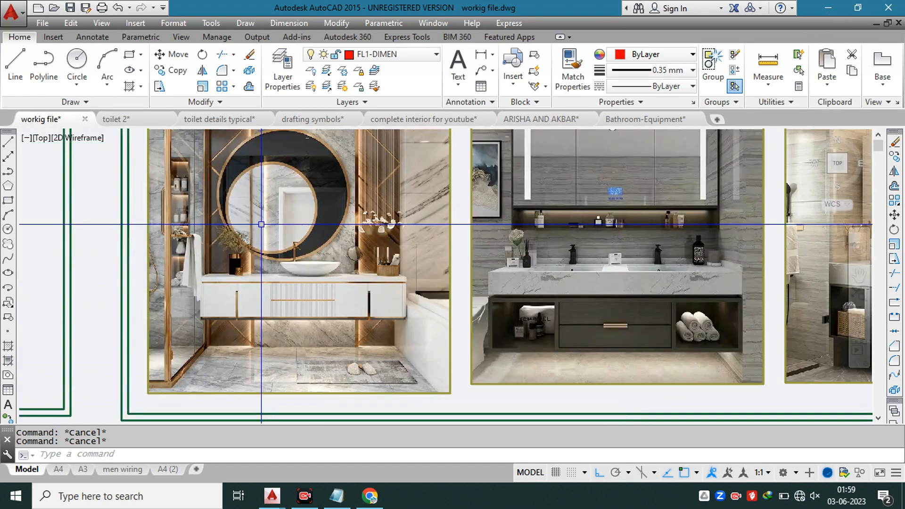
middle_click_drag(322, 224, 335, 258)
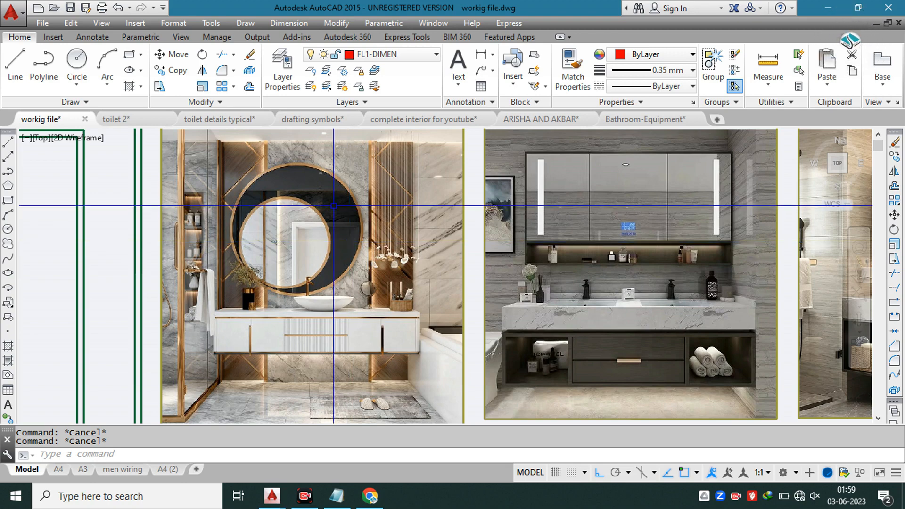
scroll(257, 193, "up", 2)
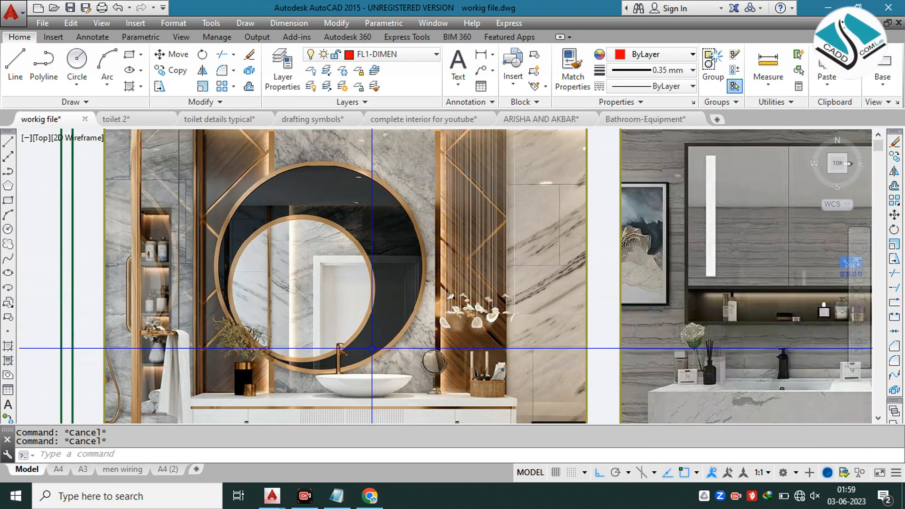
scroll(350, 243, "down", 10)
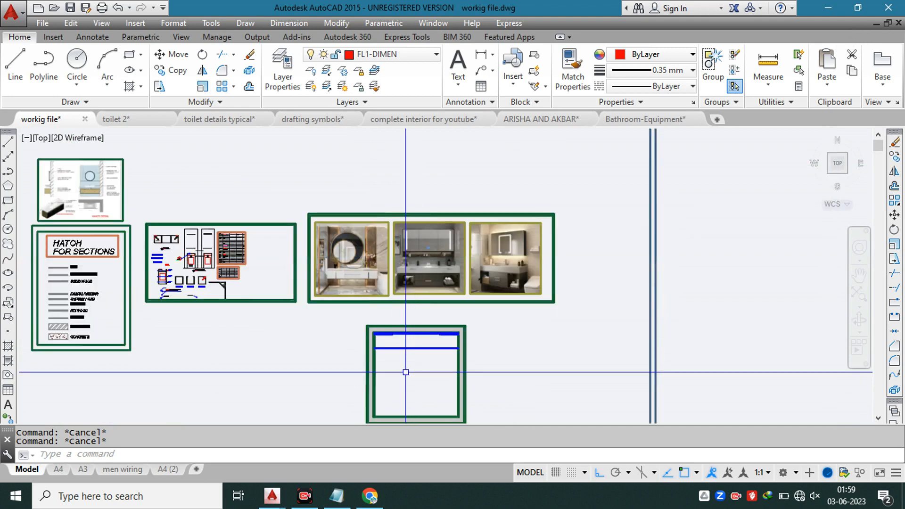
Step: Offset the left inner wall line 9" inward across the counter in the bathroom plan
scroll(401, 345, "up", 4)
scroll(401, 345, "up", 2)
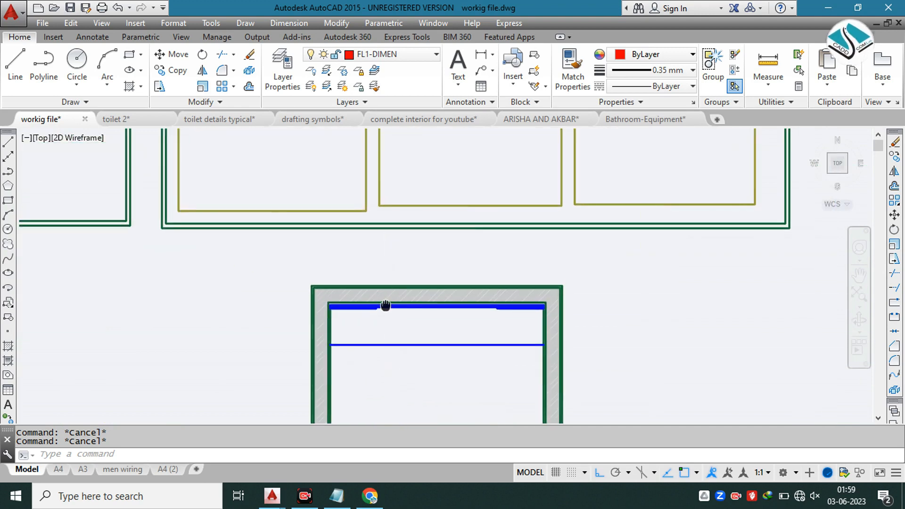
type("o")
key("Return")
type("9")
key("Return")
scroll(392, 308, "up", 4)
left_click(230, 359)
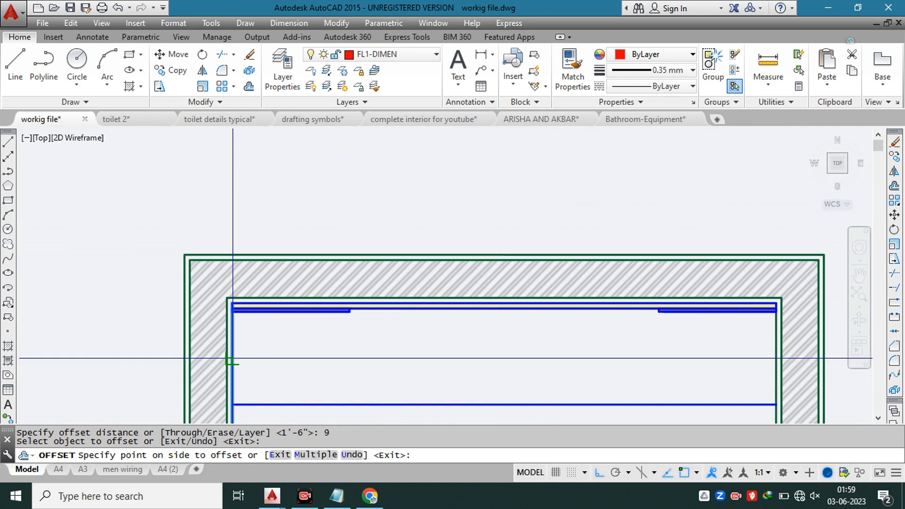
left_click(276, 354)
Step: Offset the right inner wall line inward by the same 9" distance
middle_click_drag(791, 341, 732, 295)
left_click(722, 299)
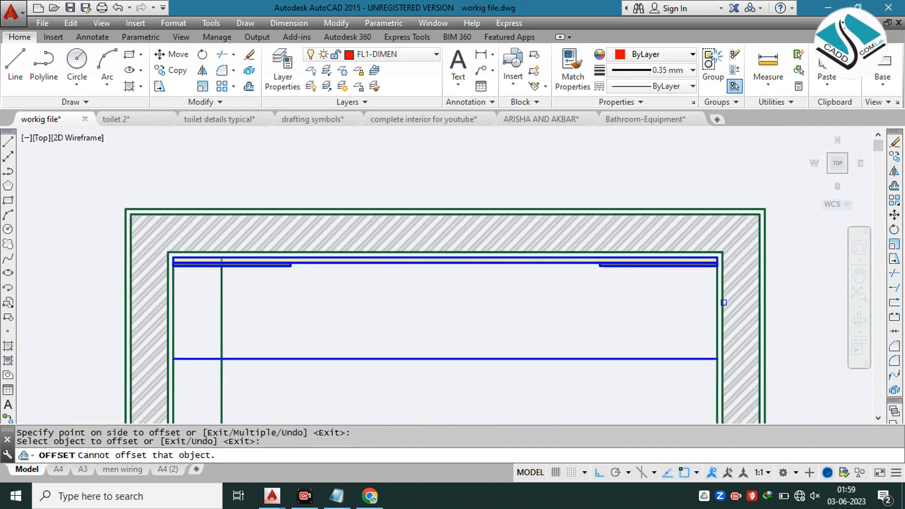
left_click(717, 305)
left_click(606, 298)
key("Escape")
Step: Trim both 9" offset lines where they run past the counter's front line
type("tr")
key("Return")
key("Return")
left_click(690, 384)
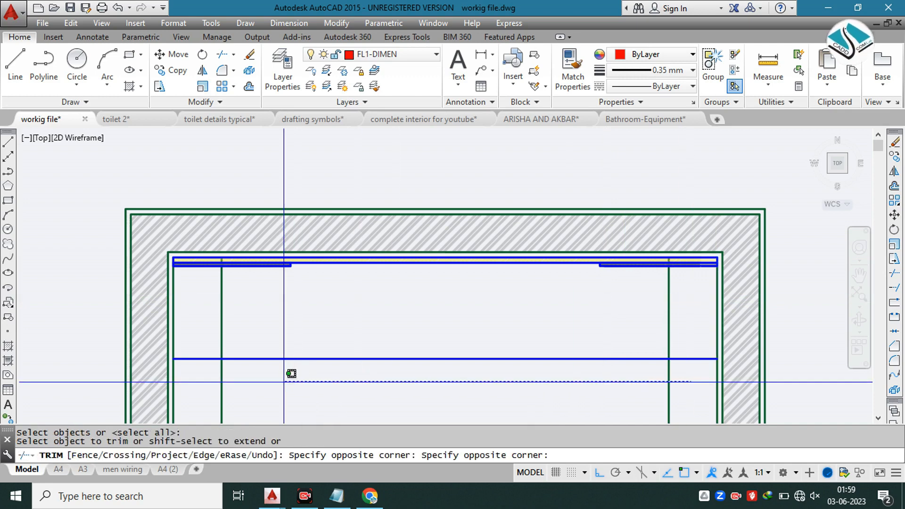
left_click(214, 375)
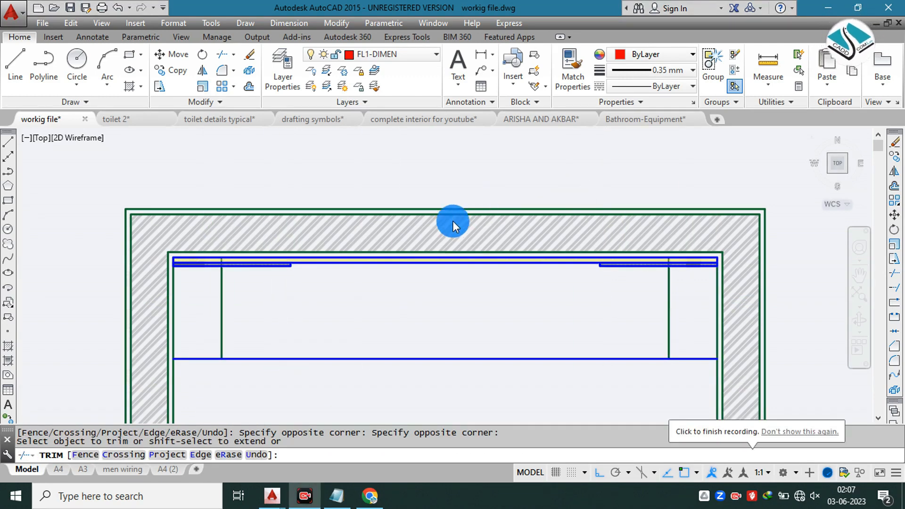
left_click(493, 193)
scroll(492, 219, "down", 5)
key("Escape")
key("Escape")
Step: Draw a vertical centre line across the counter from the marble face to the counter's front line
middle_click_drag(442, 173, 466, 247)
scroll(392, 202, "up", 8)
scroll(392, 202, "down", 4)
middle_click_drag(737, 194, 548, 206)
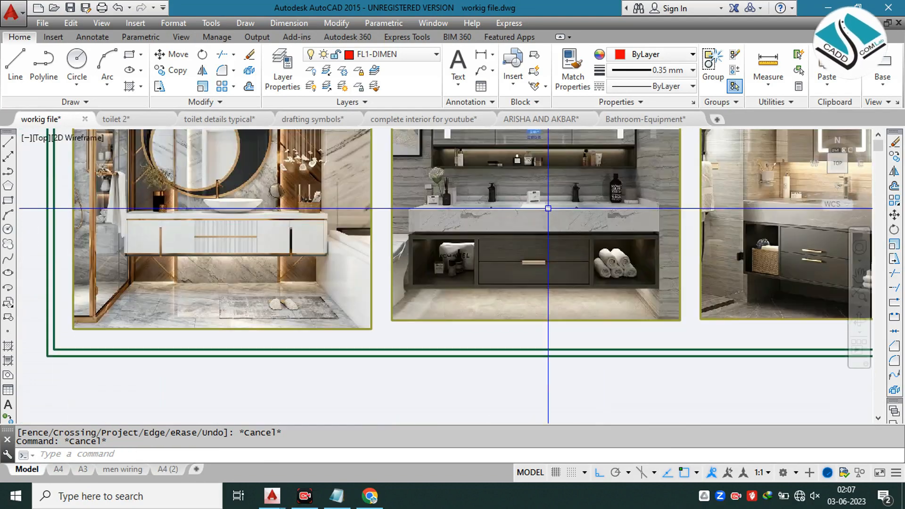
scroll(549, 207, "up", 2)
scroll(433, 207, "down", 6)
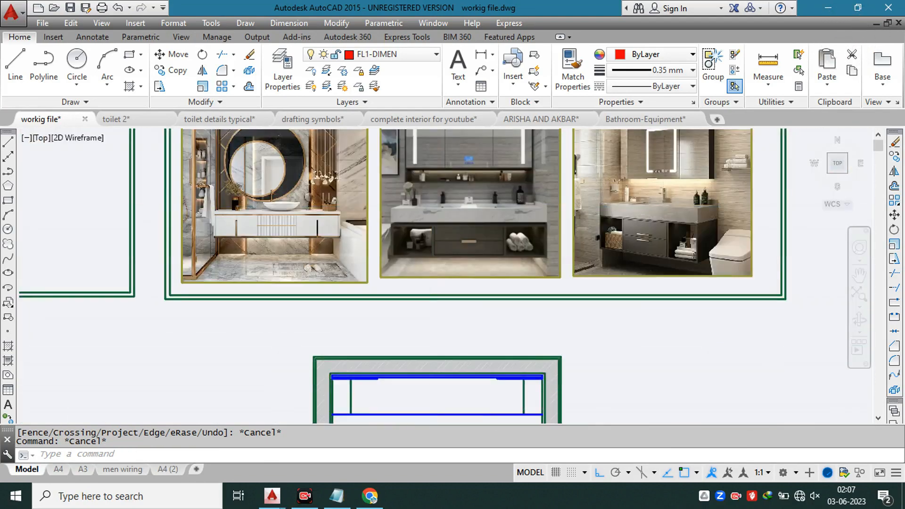
scroll(416, 282, "up", 6)
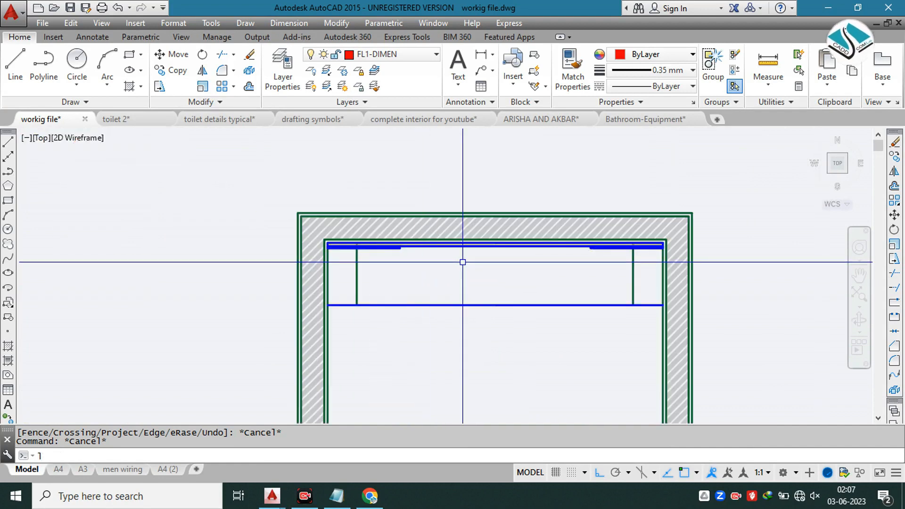
key("Return")
scroll(463, 262, "up", 2)
left_click(501, 241)
left_click(501, 334)
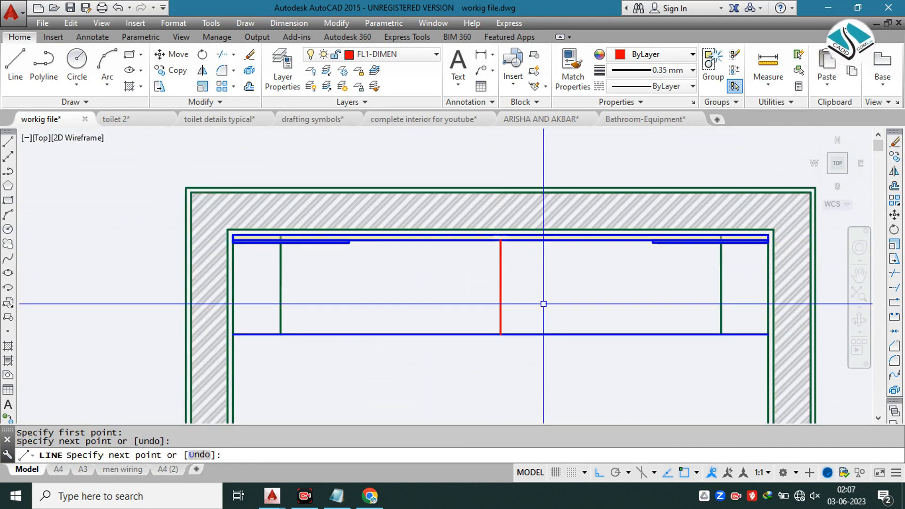
Step: Offset the counter's centre line 6" to each side
type("o")
key("Return")
type("6")
key("Return")
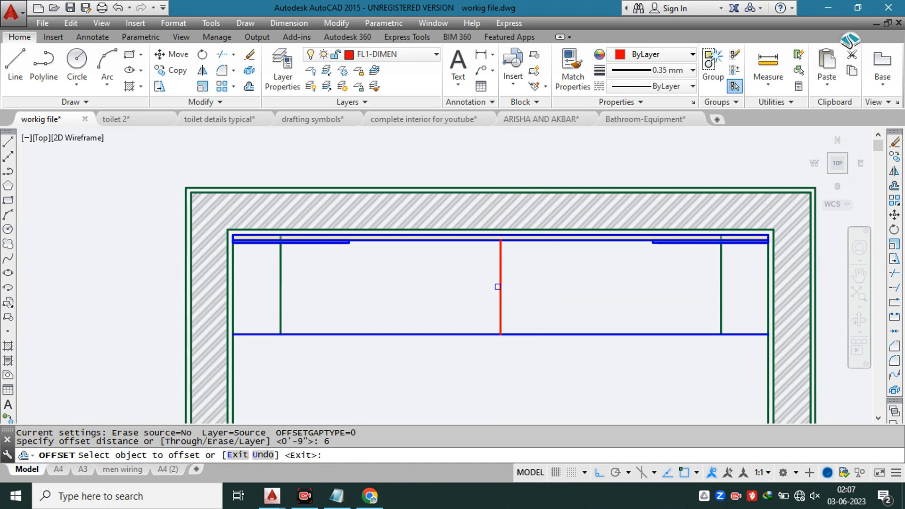
left_click(500, 297)
left_click(496, 300)
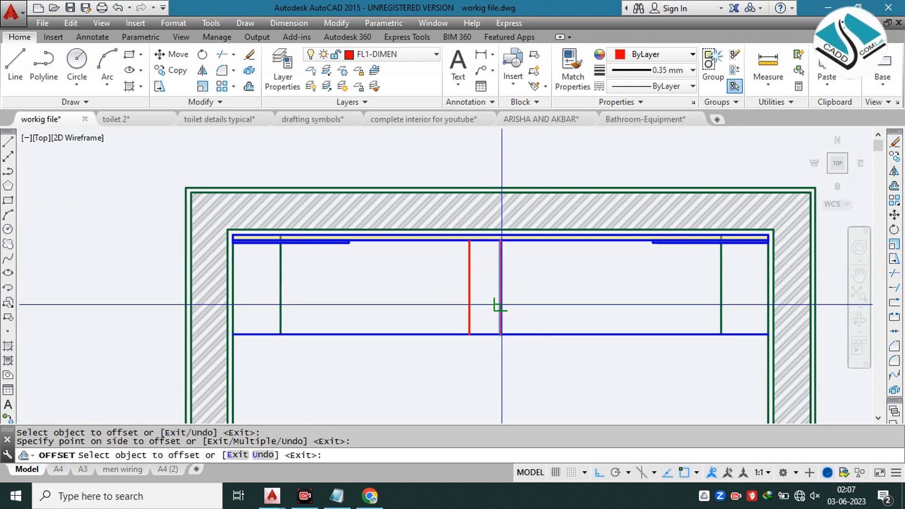
key("Escape")
key("Escape")
Step: Try offsetting the counter's front line 6" toward the wall, and erase the copy
type("o")
key("Return")
type("6")
key("Return")
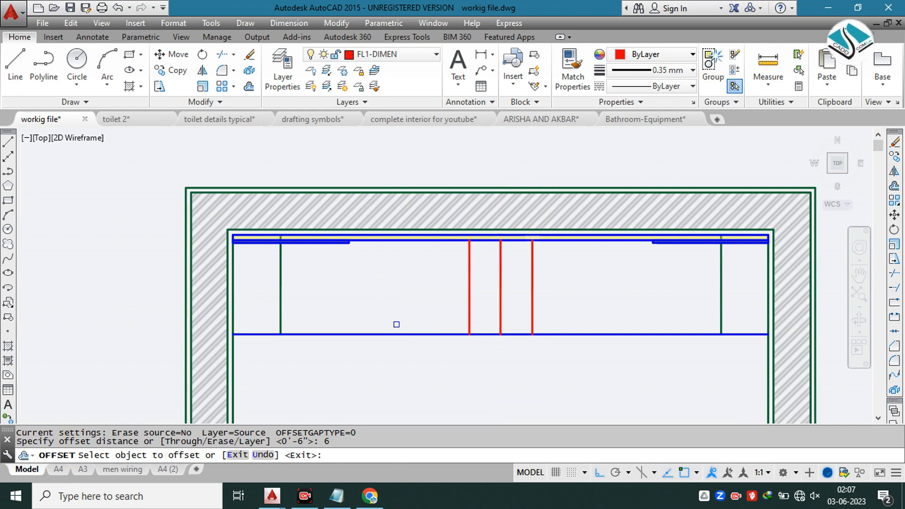
left_click(392, 337)
left_click(400, 283)
scroll(390, 248, "up", 2)
scroll(384, 251, "down", 2)
key("Escape")
left_click(391, 280)
left_click(353, 320)
scroll(354, 319, "down", 10)
type("e")
key("Return")
Step: Examine the double basin, its rim and the taps on the counter in the second reference photo
scroll(391, 225, "up", 8)
scroll(391, 224, "down", 3)
middle_click_drag(394, 152, 394, 307)
scroll(414, 235, "up", 8)
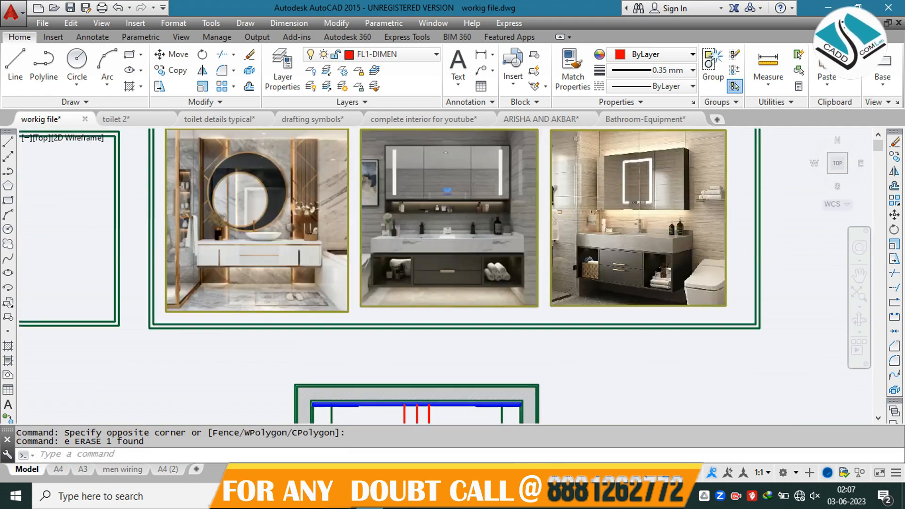
scroll(414, 235, "up", 2)
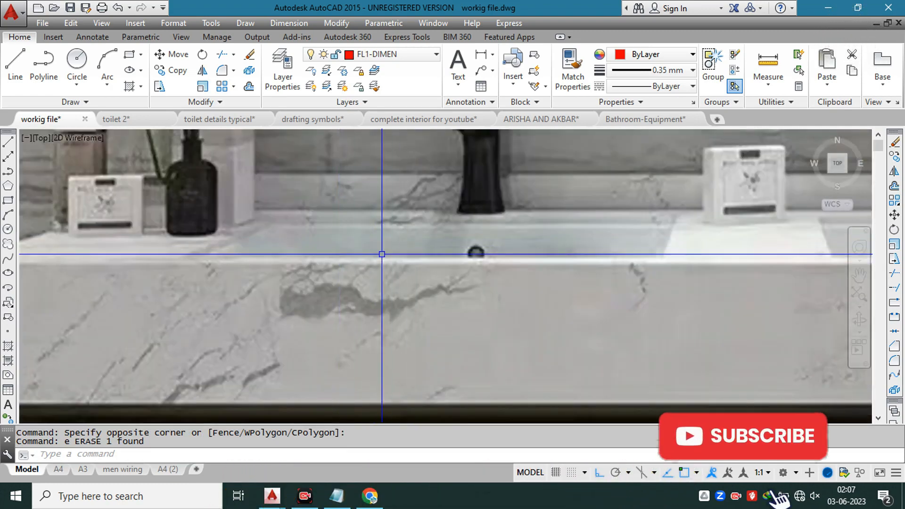
scroll(364, 259, "down", 4)
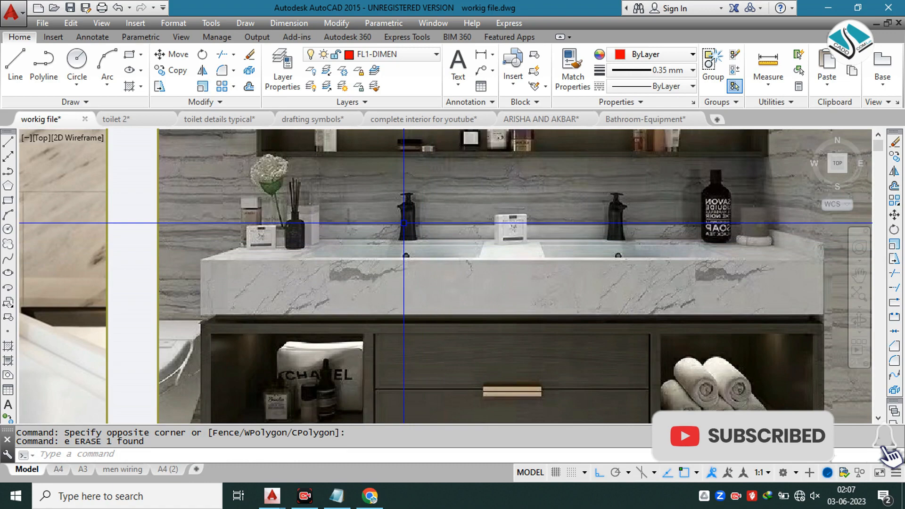
scroll(429, 238, "down", 5)
middle_click_drag(432, 329, 449, 191)
scroll(385, 304, "up", 4)
Step: Offset the counter's front line 2" toward the wall and the marble face line 2" toward the front
key("Escape")
type("o 2")
key("Return")
left_click(375, 286)
left_click(380, 228)
left_click(386, 194)
left_click(380, 215)
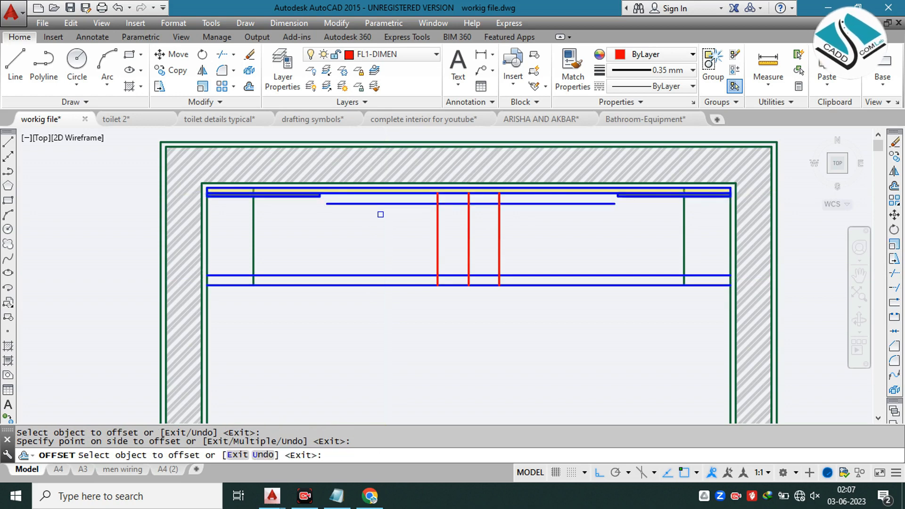
Step: Extend the rear 2" offset line to the left vertical basin line
scroll(307, 200, "up", 4)
key("Escape")
type("ex")
key("space")
left_click(390, 227)
scroll(505, 247, "down", 2)
key("Escape")
Step: Trim the left vertical basin line where it runs behind the rear basin line
type("t")
key("space")
scroll(285, 216, "up", 3)
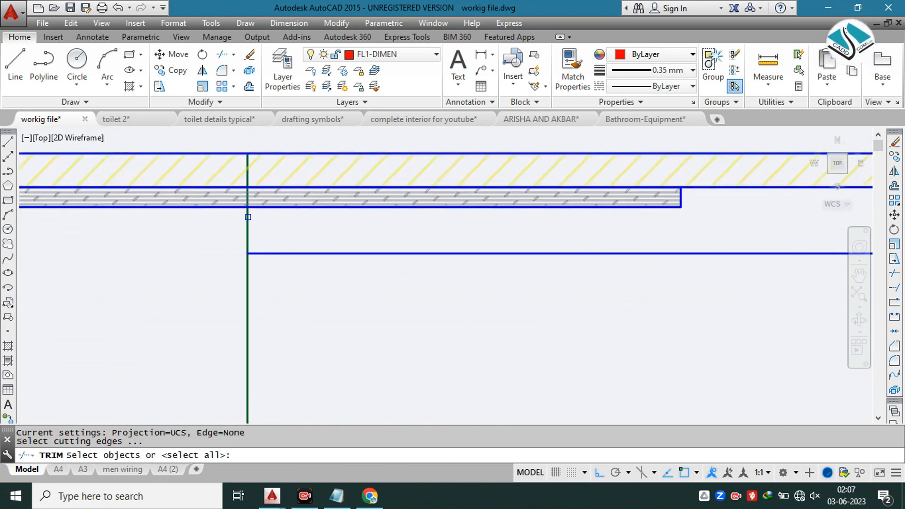
key("Return")
scroll(256, 239, "up", 2)
left_click(254, 236)
left_click(232, 217)
scroll(285, 207, "down", 5)
Step: Trim the overrunning line ends at the front outer corner of the left basin
left_click(303, 194)
middle_click_drag(304, 339, 301, 175)
left_click(232, 206)
left_click(284, 253)
left_click(259, 256)
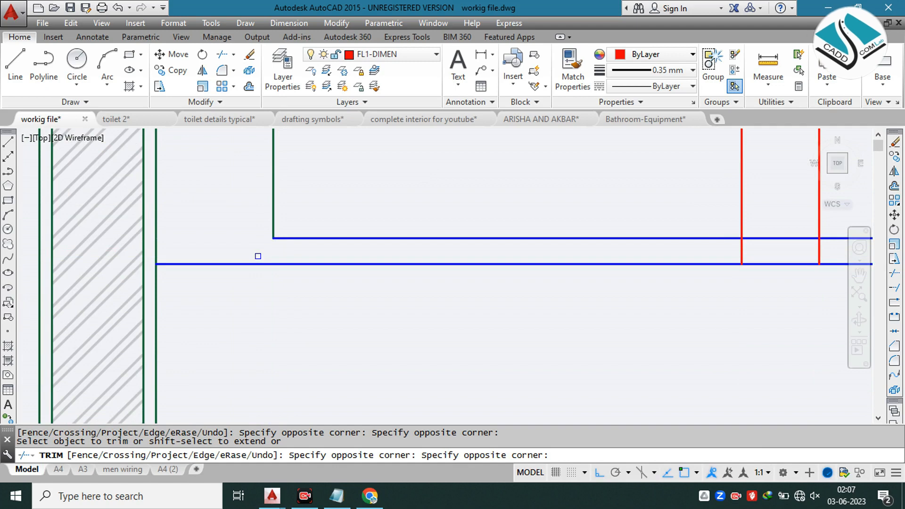
Step: Trim the front basin line between the two basins and the ends of the outer red lines below it
middle_click_drag(750, 263, 362, 267)
scroll(419, 259, "up", 2)
left_click(405, 215)
left_click(392, 250)
left_click(390, 255)
left_click(307, 259)
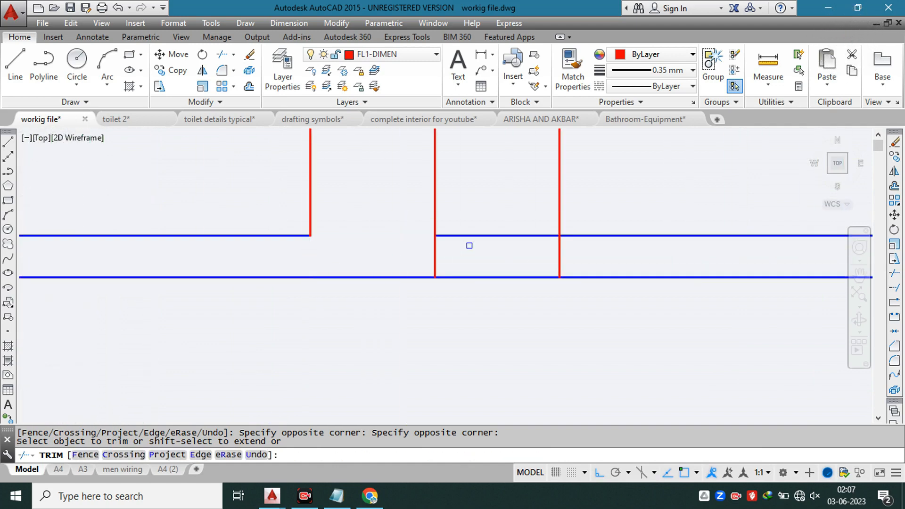
left_click(575, 257)
left_click(518, 257)
Step: Trim the left red line's end behind the rear basin line and the rear line between the basins
scroll(505, 269, "down", 2)
middle_click_drag(439, 240, 404, 338)
scroll(407, 238, "up", 2)
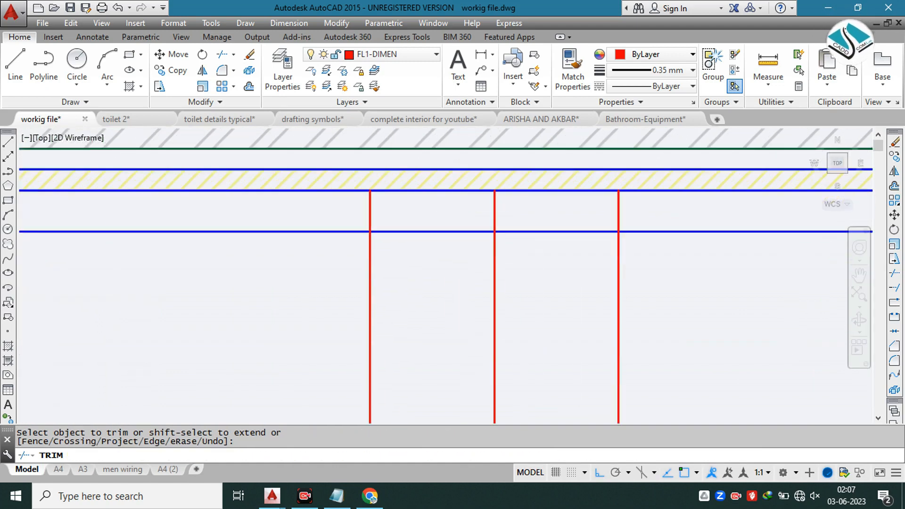
left_click(411, 218)
left_click(355, 210)
left_click(409, 220)
left_click(419, 252)
left_click(545, 218)
left_click(546, 242)
left_click(648, 206)
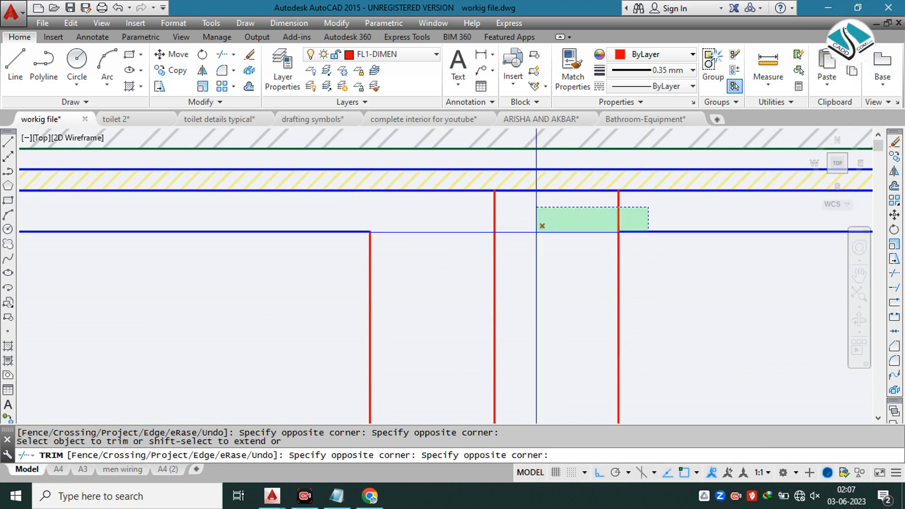
left_click(532, 233)
Step: Trim the overrunning ends at the rear inner corner of the right basin
left_click(568, 224)
scroll(548, 215, "up", 3)
left_click(618, 204)
scroll(615, 199, "down", 2)
left_click(560, 222)
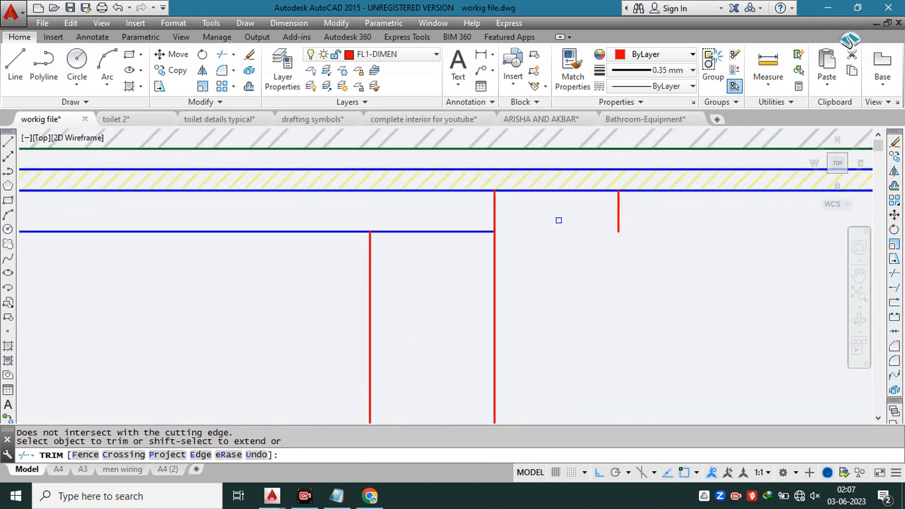
scroll(634, 217, "up", 2)
left_click(641, 211)
left_click(552, 201)
left_click(458, 206)
left_click(422, 276)
Step: Trim the overrunning line ends at the front outer corner of the right basin
scroll(380, 204, "down", 4)
middle_click_drag(608, 231, 467, 230)
scroll(604, 313, "up", 4)
left_click(610, 281)
left_click(580, 363)
left_click(537, 390)
left_click(458, 378)
scroll(514, 331, "down", 4)
key("Escape")
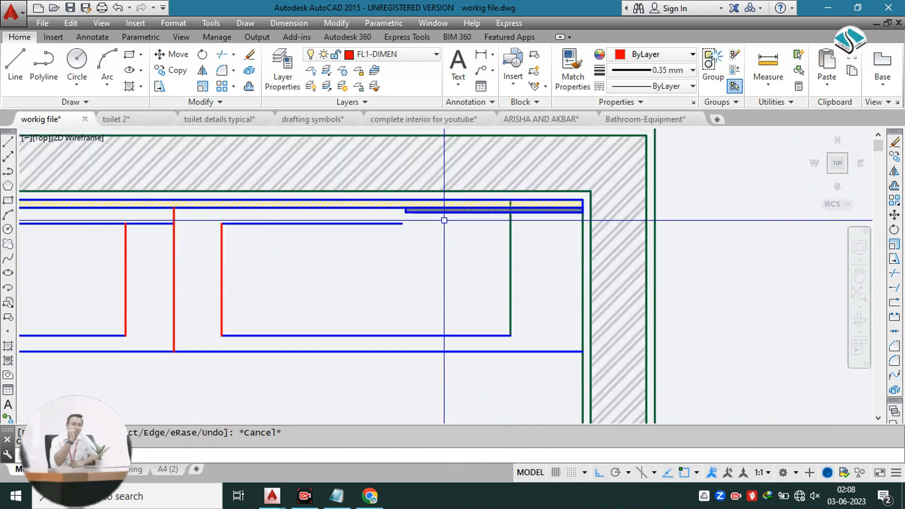
Step: Extend the right basin's rear line to its outer vertical line
type("ex")
key("Return")
key("Return")
left_click(389, 224)
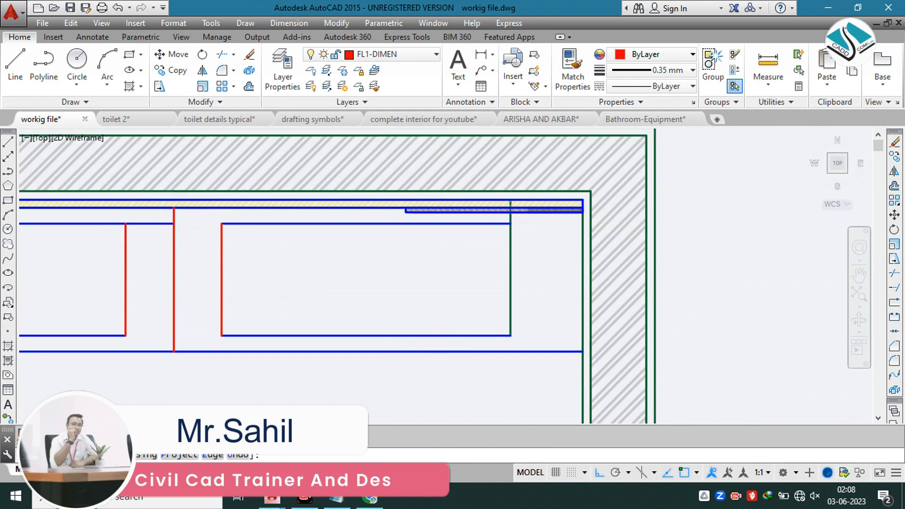
scroll(514, 225, "up", 5)
Step: Remove the part of the right basin's outer vertical line that runs behind the rear basin line
left_click(474, 207)
scroll(500, 165, "up", 4)
middle_click_drag(499, 165, 491, 226)
key("Escape")
left_click(488, 190)
left_click(465, 203)
key("Delete")
scroll(500, 190, "down", 4)
Step: Erase the leftover piece of the left basin's outer vertical line within the wall finish
scroll(537, 191, "down", 3)
middle_click_drag(240, 201, 661, 219)
scroll(328, 230, "up", 4)
middle_click_drag(216, 244, 409, 195)
scroll(347, 227, "up", 1)
left_click(332, 275)
left_click(333, 275)
left_click(333, 262)
type("e")
key("Return")
scroll(397, 227, "down", 5)
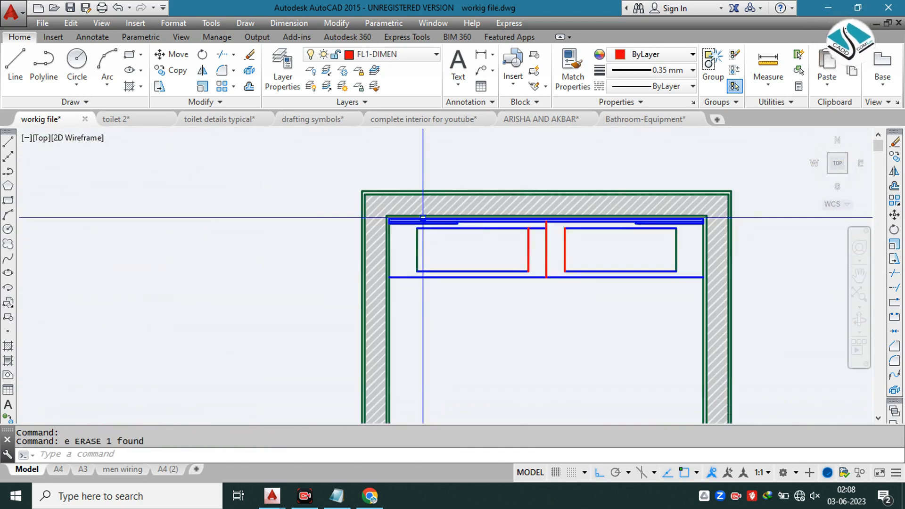
Step: Trim the leftover rear line segment between the left basin and the centre line
scroll(549, 232, "up", 5)
key("Escape")
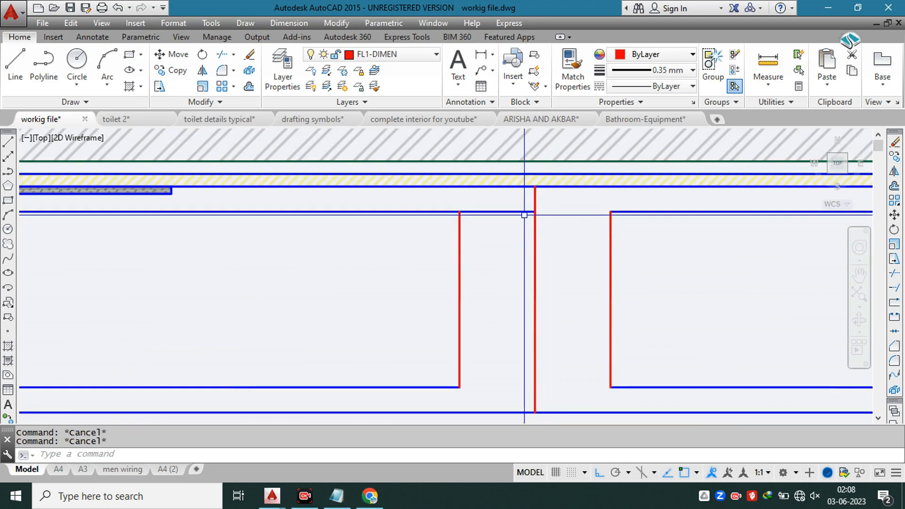
left_click(508, 228)
key("Escape")
Step: Erase the vertical centre line between the two basins
left_click(554, 232)
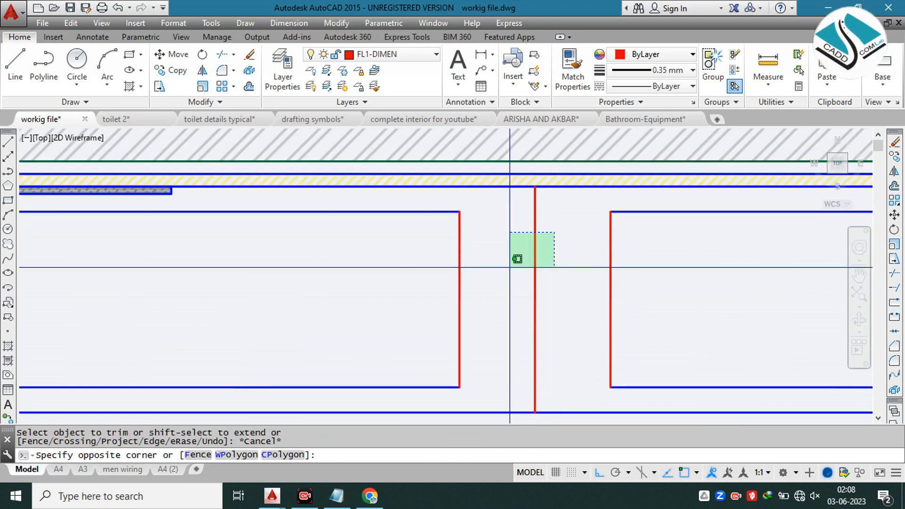
left_click(510, 267)
type("e")
key("Return")
scroll(512, 240, "down", 2)
key("Escape")
key("Escape")
Step: Try rounding the four corners of the left basin with a 3" fillet radius
middle_click_drag(508, 240, 521, 236)
type("f")
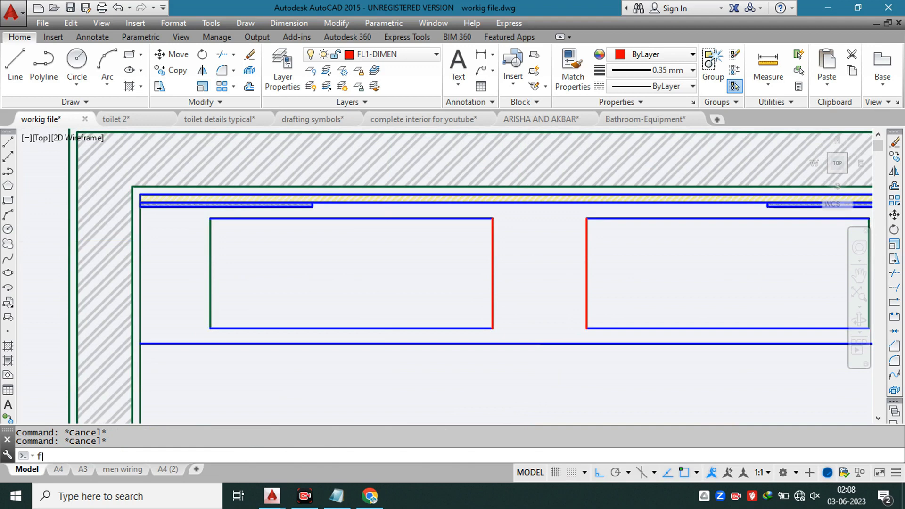
type("3")
key("Return")
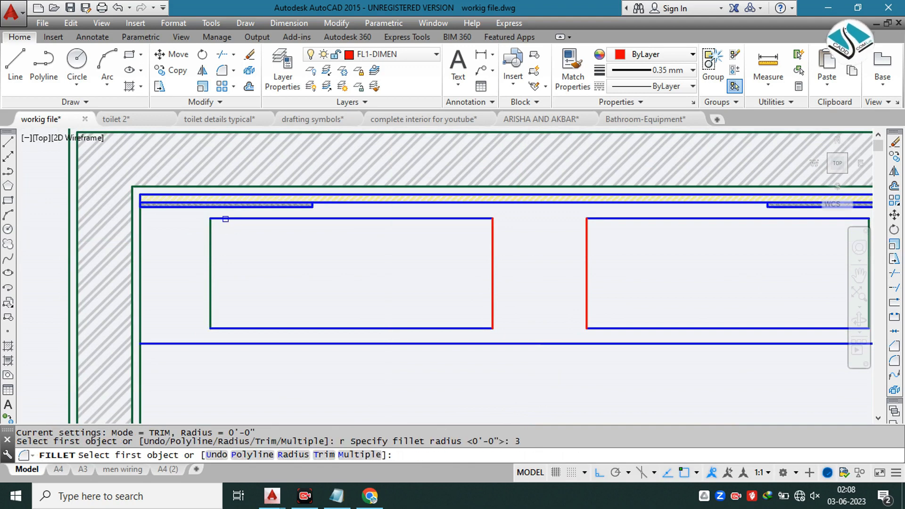
left_click(225, 219)
left_click(211, 264)
key("Return")
left_click(211, 313)
left_click(219, 327)
key("Return")
left_click(461, 219)
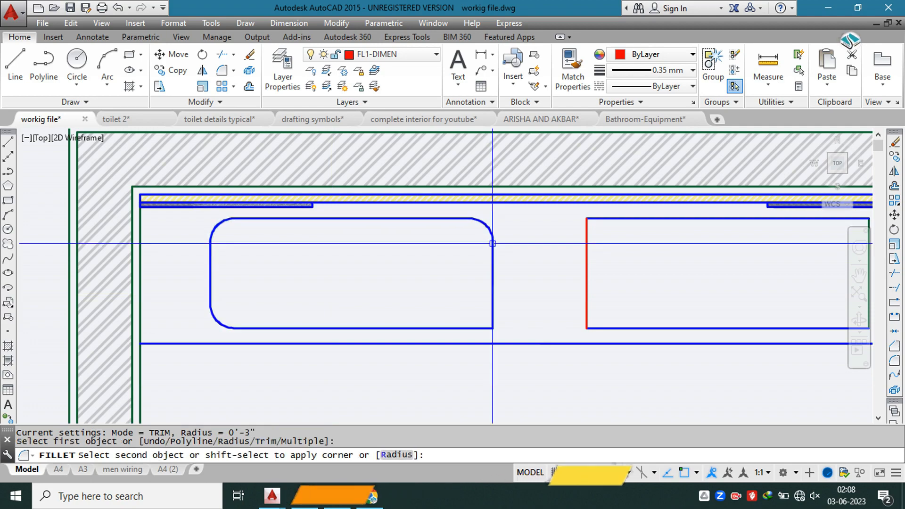
left_click(492, 305)
key("Return")
left_click(491, 307)
left_click(481, 327)
Step: Check the basin edges in the double-basin reference photo and undo the left basin's 3" corner fillets
scroll(464, 313, "down", 8)
scroll(464, 313, "down", 1)
scroll(450, 214, "up", 11)
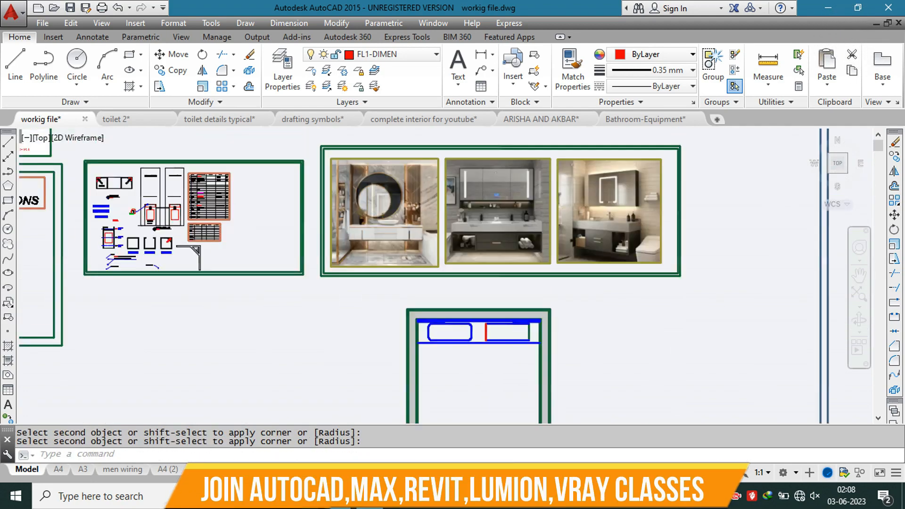
scroll(618, 253, "up", 2)
middle_click_drag(618, 252, 381, 177)
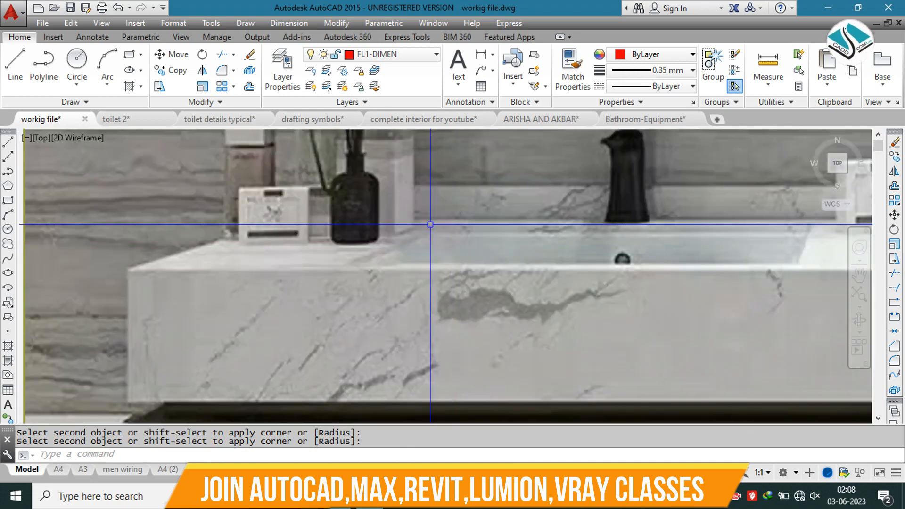
scroll(432, 241, "down", 6)
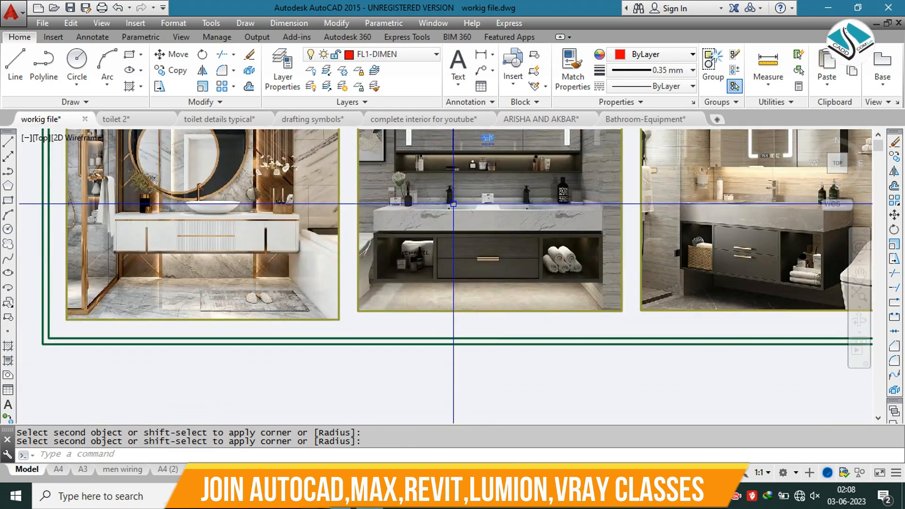
key("ctrl+z")
key("ctrl+z")
key("ctrl+z")
key("ctrl+z")
key("ctrl+z")
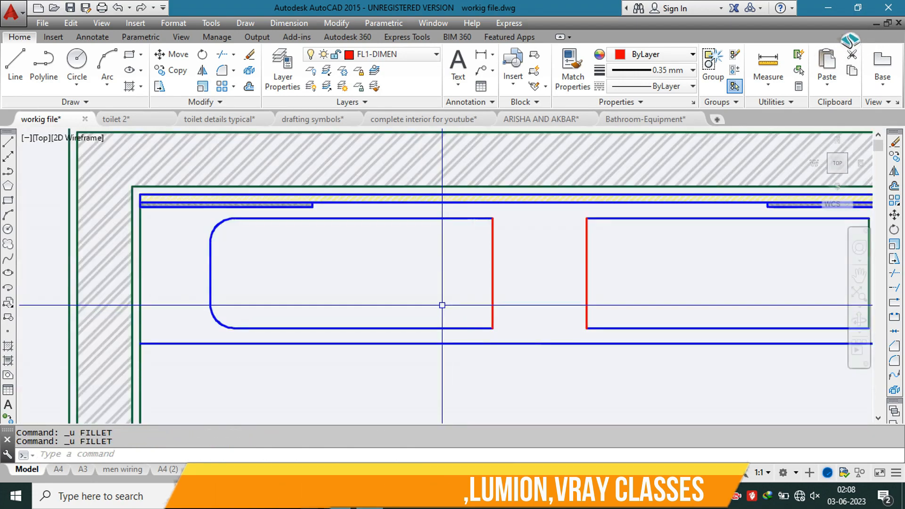
type("f")
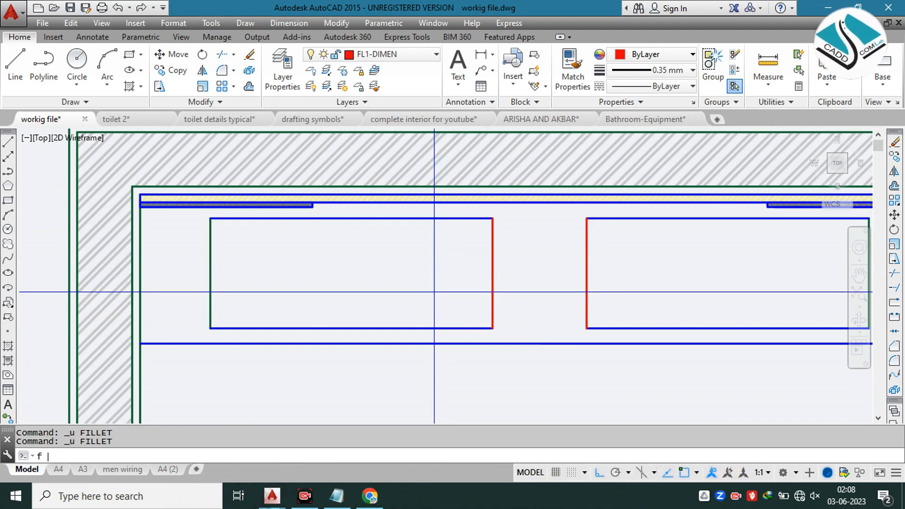
left_click(452, 311)
key("Escape")
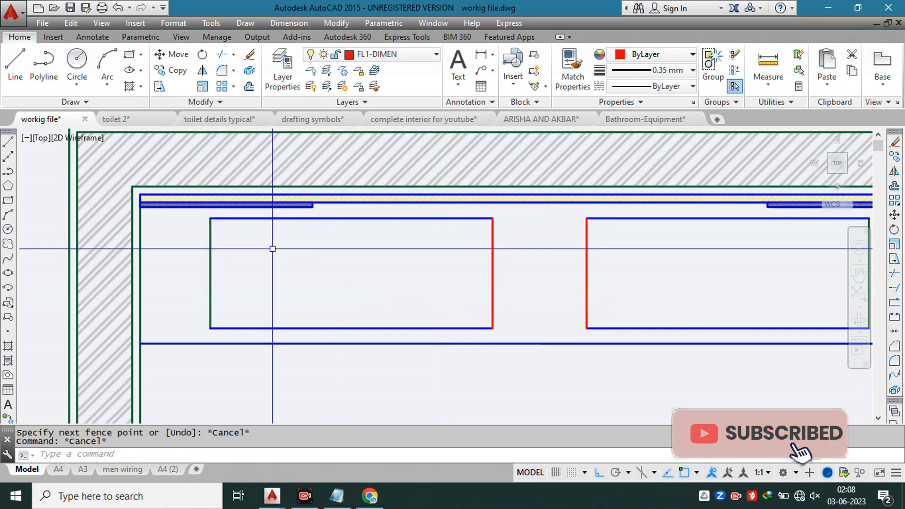
Step: Fillet all four corners of the left basin with a 1.5" radius
type("f")
key("Return")
type("1.5")
key("Return")
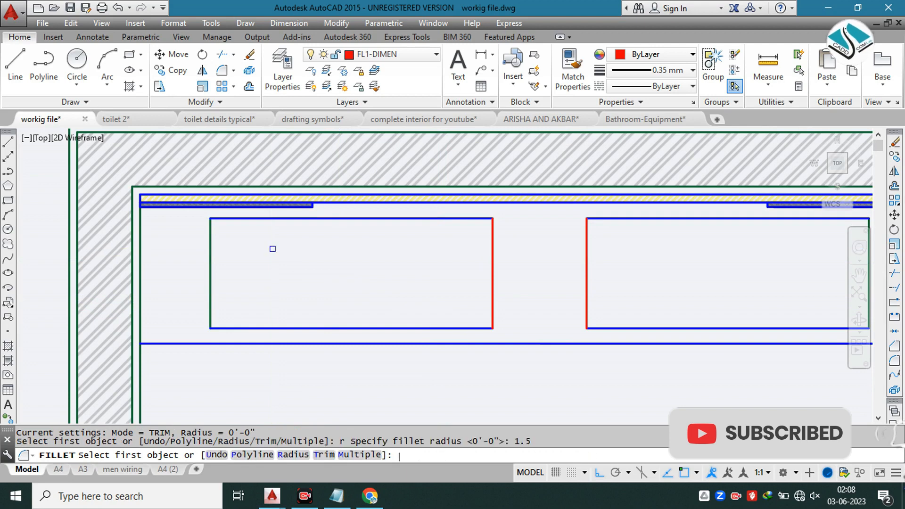
left_click(232, 218)
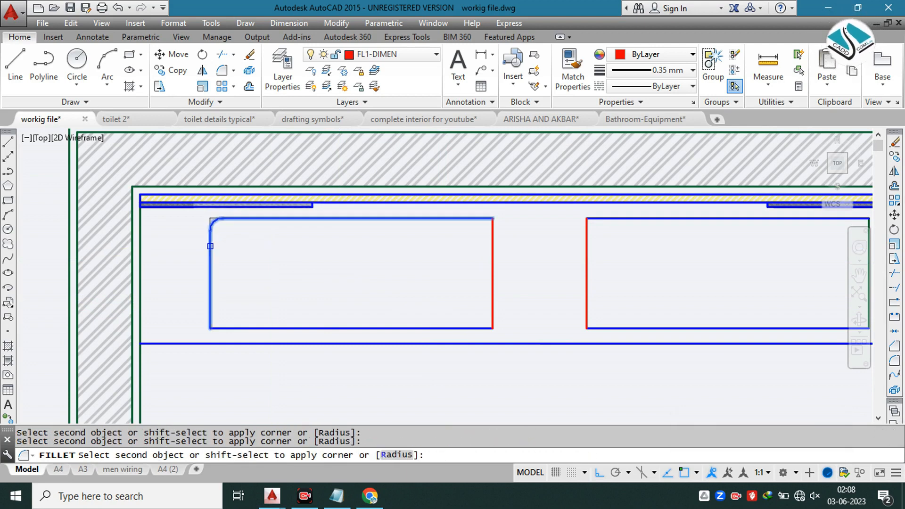
left_click(211, 247)
left_click(224, 328)
key("Return")
left_click(485, 219)
left_click(488, 309)
key("Return")
left_click(491, 314)
left_click(485, 328)
Step: Fillet all four corners of the right basin with the same 1.5" radius
middle_click_drag(611, 237, 457, 228)
key("Return")
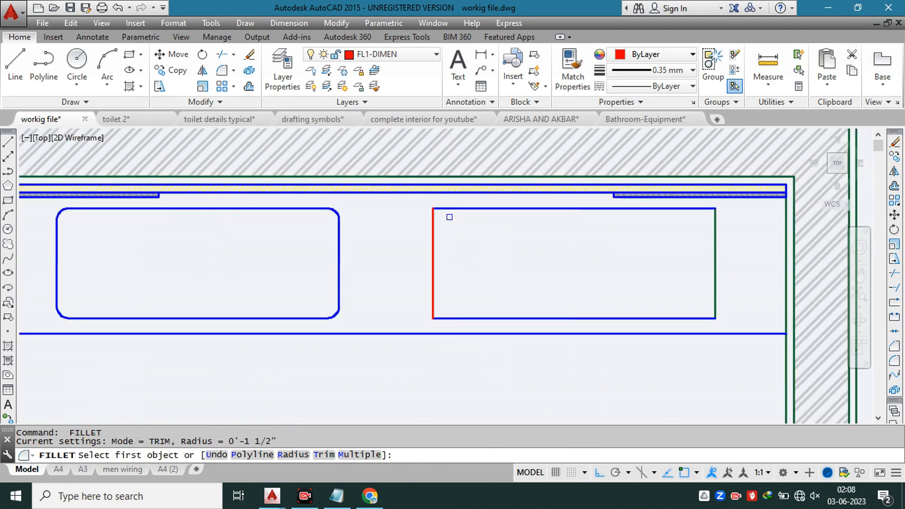
left_click(441, 208)
left_click(434, 227)
key("Return")
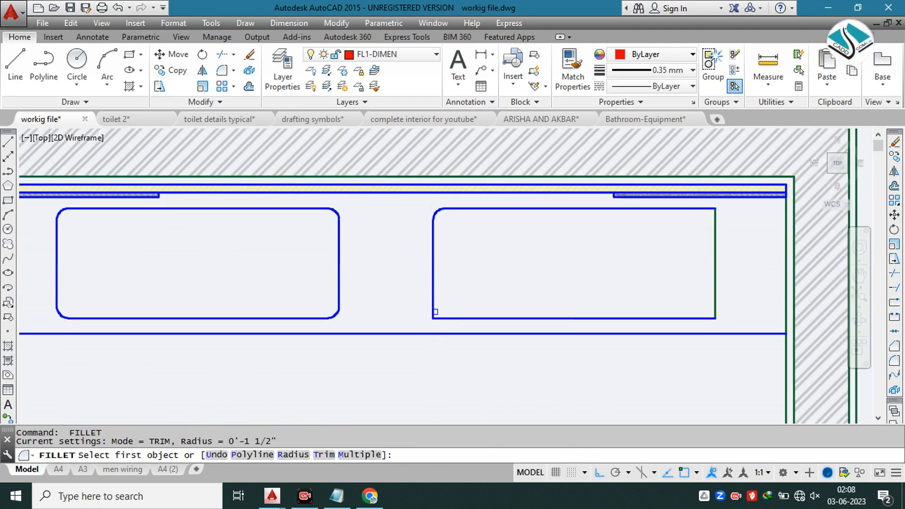
left_click(438, 315)
left_click(464, 313)
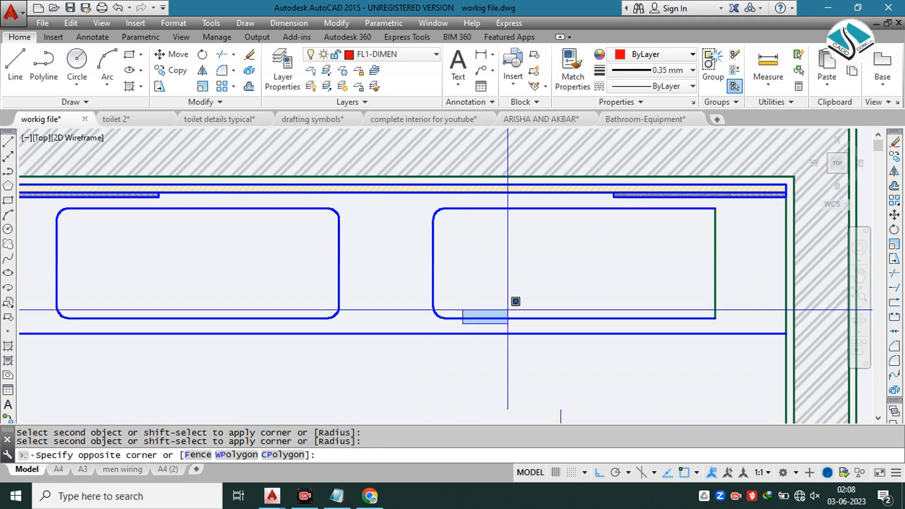
key("Escape")
key("Return")
left_click(692, 207)
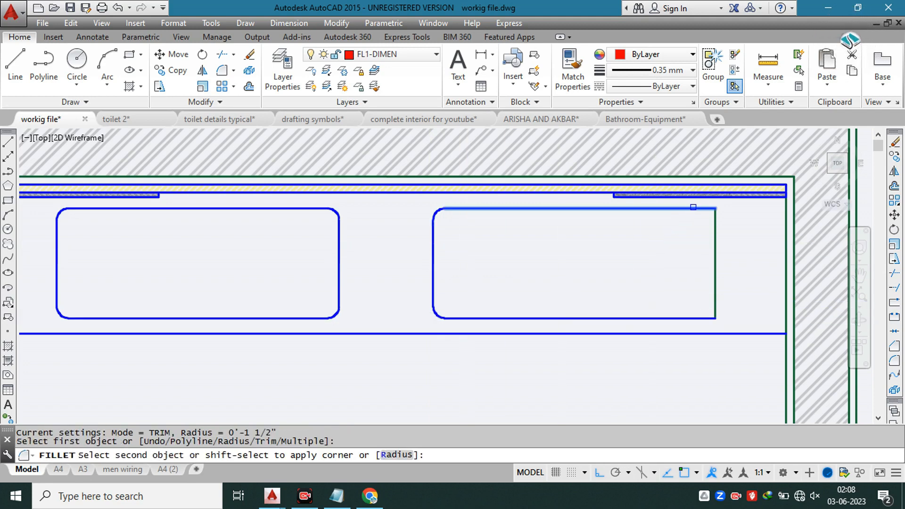
left_click(717, 233)
key("Return")
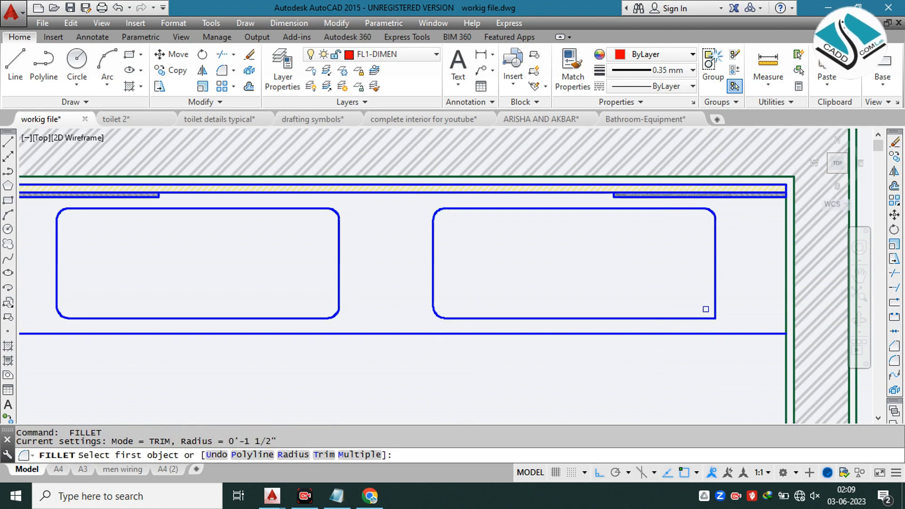
left_click(718, 308)
left_click(707, 317)
Step: Examine the vanity reference photos for the basin and tap arrangement and compare them with the counter plan
scroll(552, 275, "down", 10)
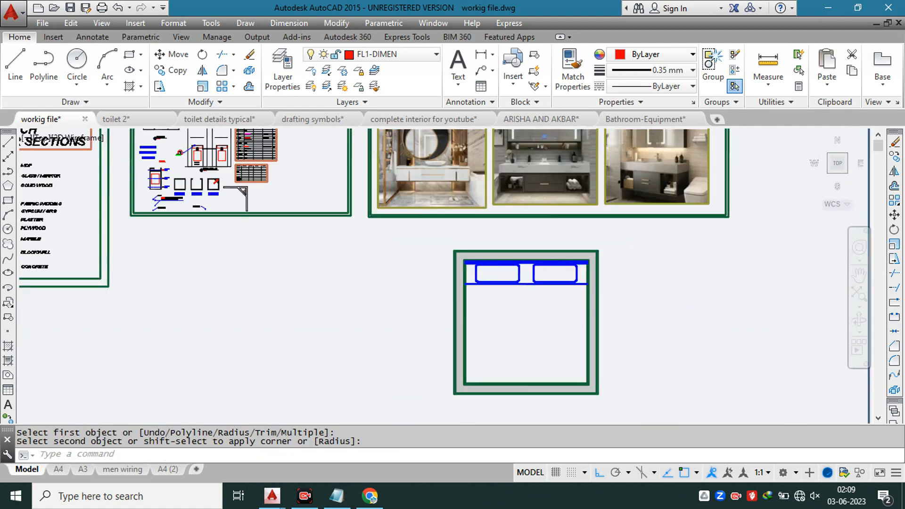
middle_click_drag(486, 207, 463, 248)
key("Escape")
scroll(389, 255, "up", 10)
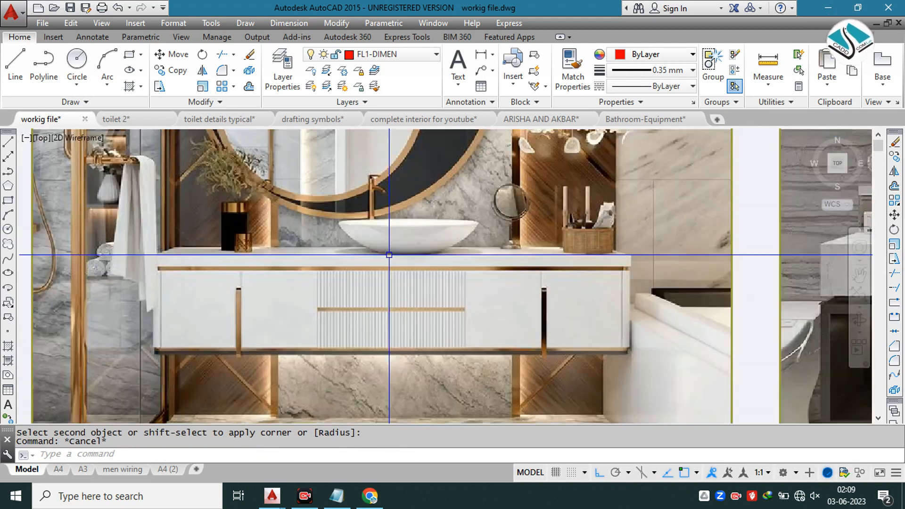
scroll(395, 222, "down", 8)
scroll(476, 365, "up", 4)
scroll(439, 296, "down", 5)
scroll(372, 141, "up", 8)
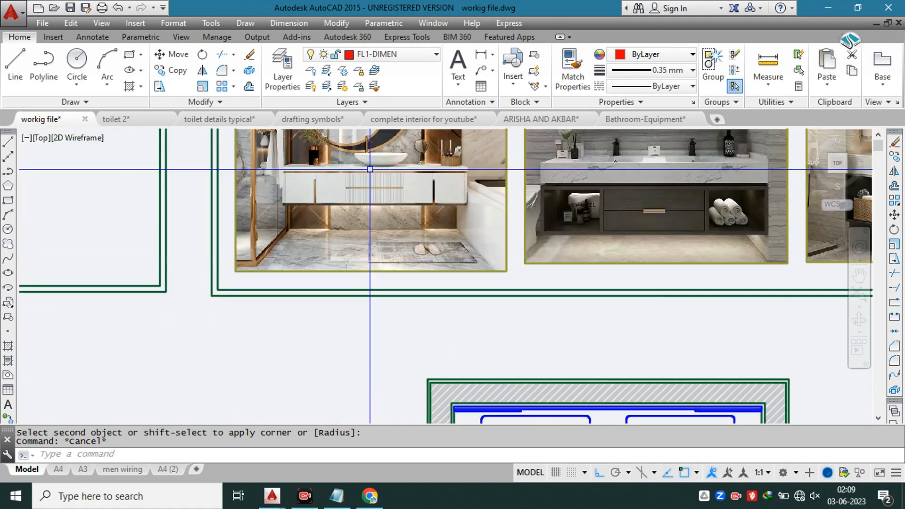
scroll(326, 158, "up", 3)
scroll(363, 189, "down", 3)
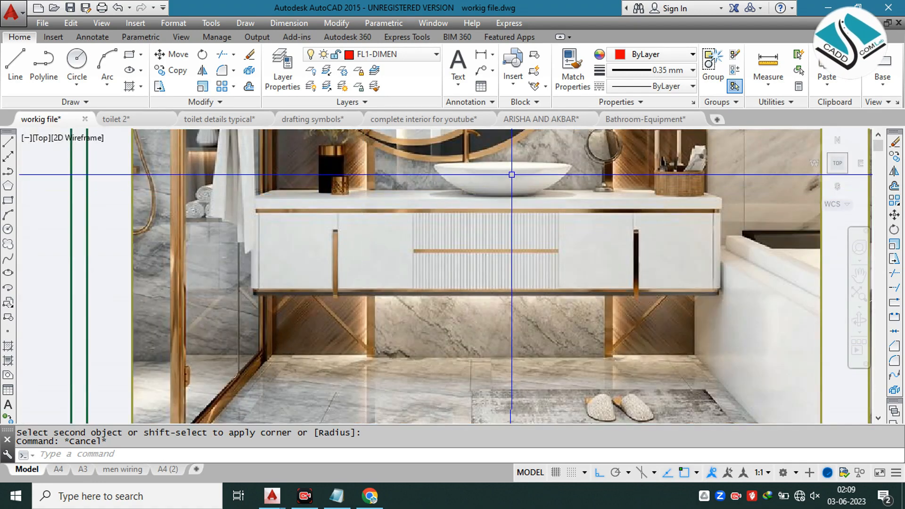
scroll(515, 175, "down", 6)
scroll(444, 194, "up", 8)
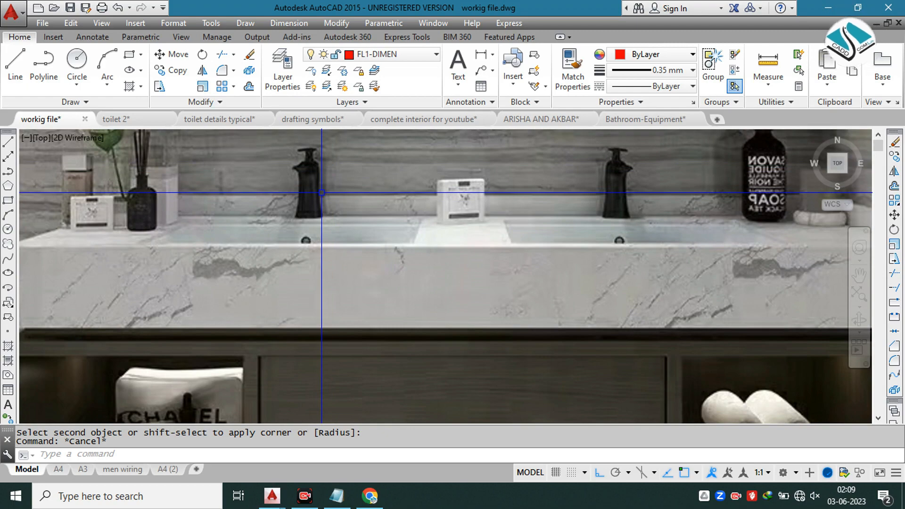
scroll(343, 199, "down", 8)
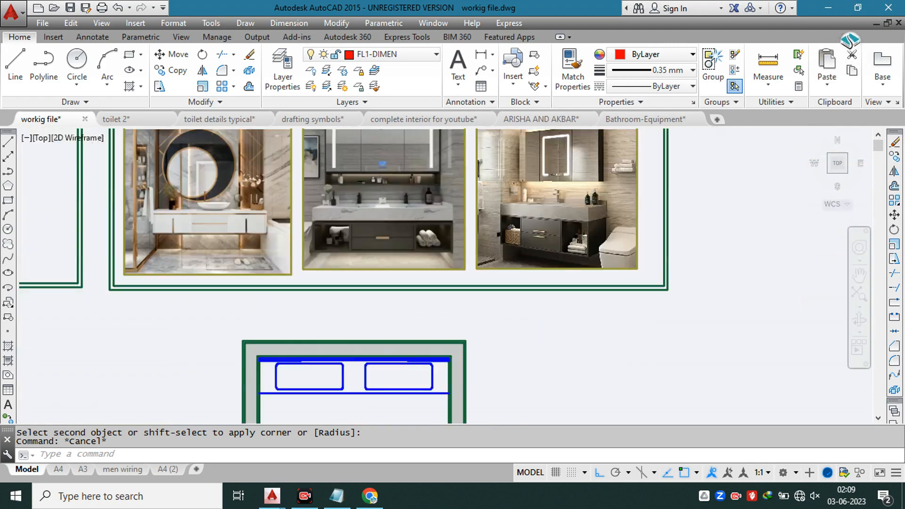
scroll(363, 261, "up", 8)
scroll(395, 228, "down", 4)
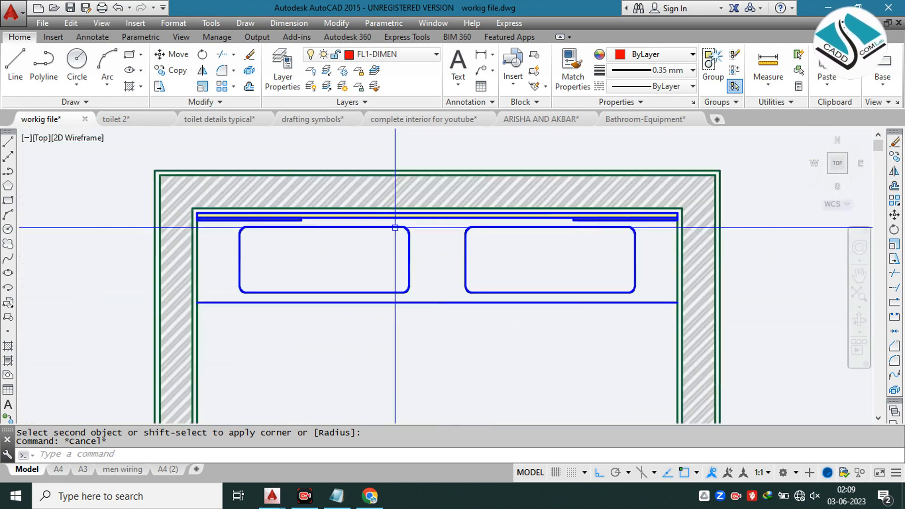
scroll(408, 239, "down", 6)
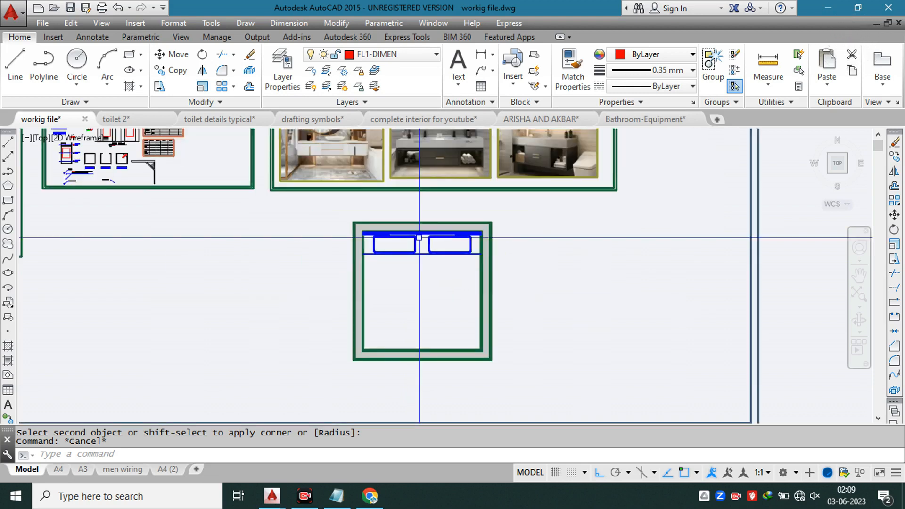
scroll(404, 237, "down", 3)
scroll(431, 196, "up", 9)
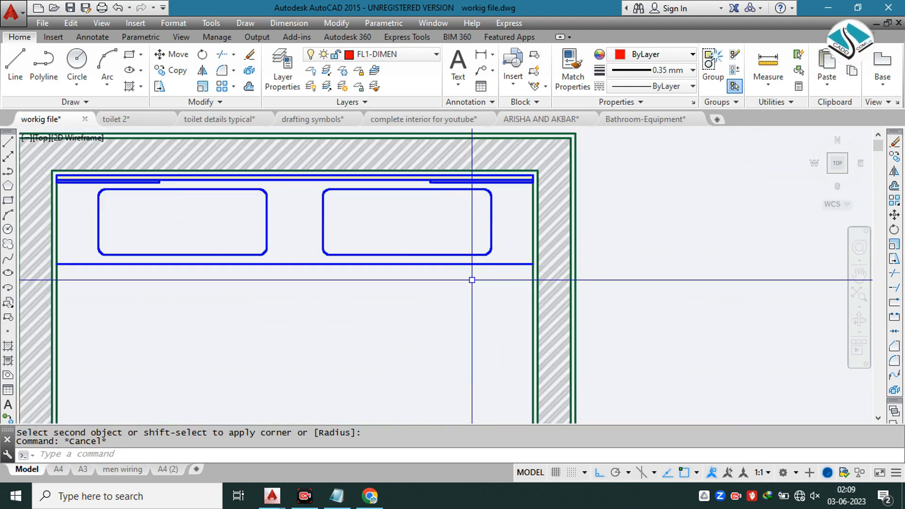
Step: Change the colour of both basin outlines and the counter's front line to grey
left_click(488, 289)
left_click(82, 200)
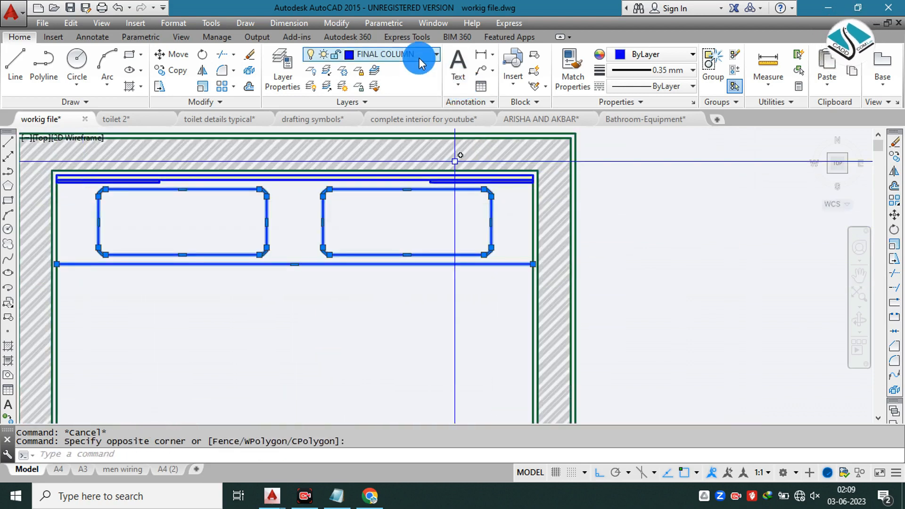
left_click(678, 60)
left_click(681, 57)
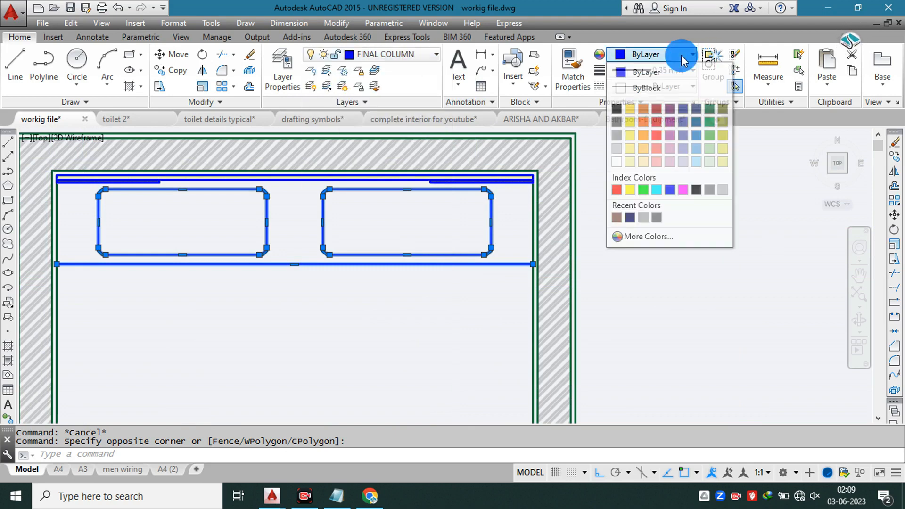
left_click(677, 52)
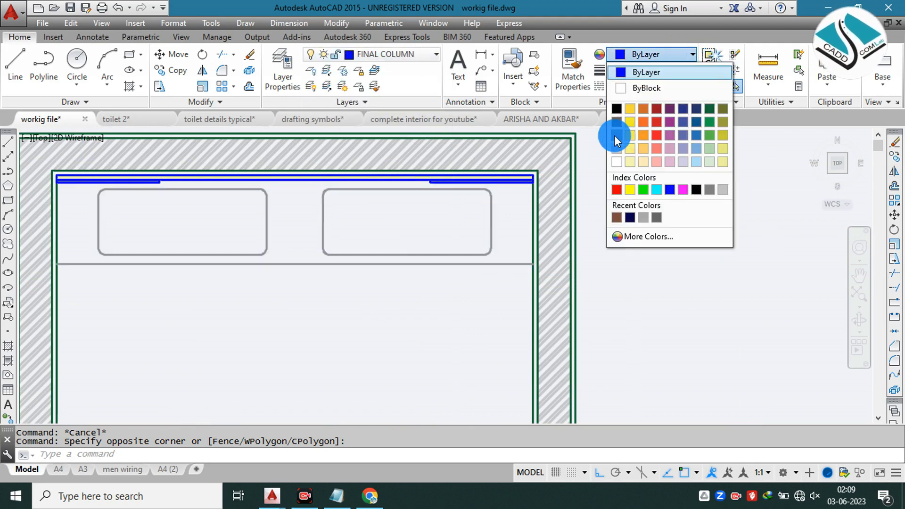
left_click(615, 135)
key("Escape")
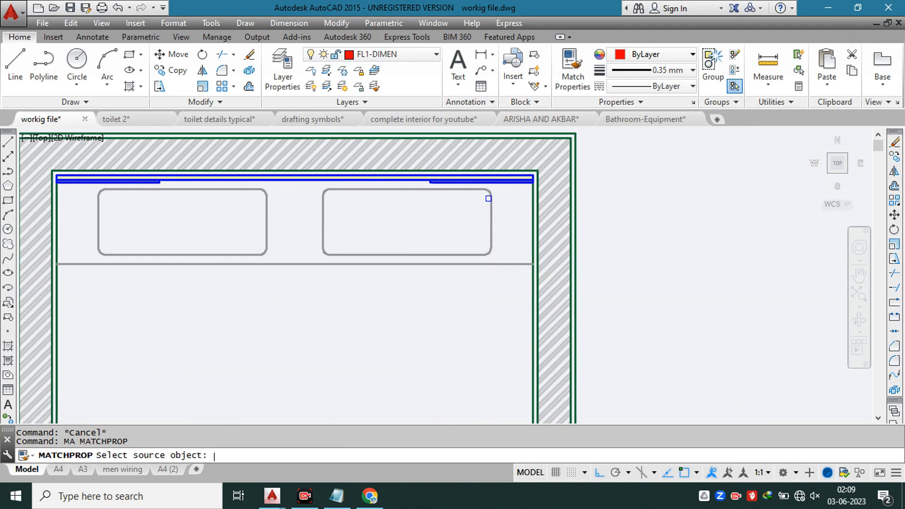
scroll(257, 196, "up", 3)
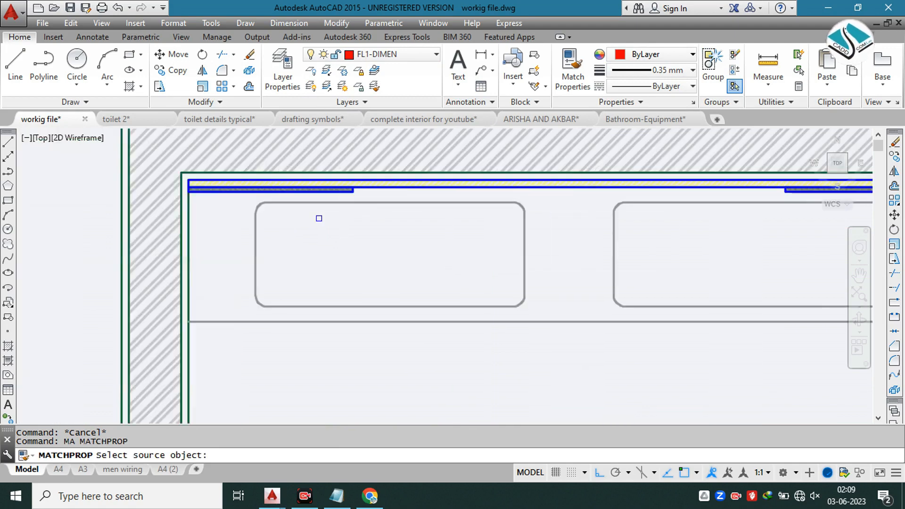
scroll(370, 223, "down", 5)
scroll(370, 224, "down", 2)
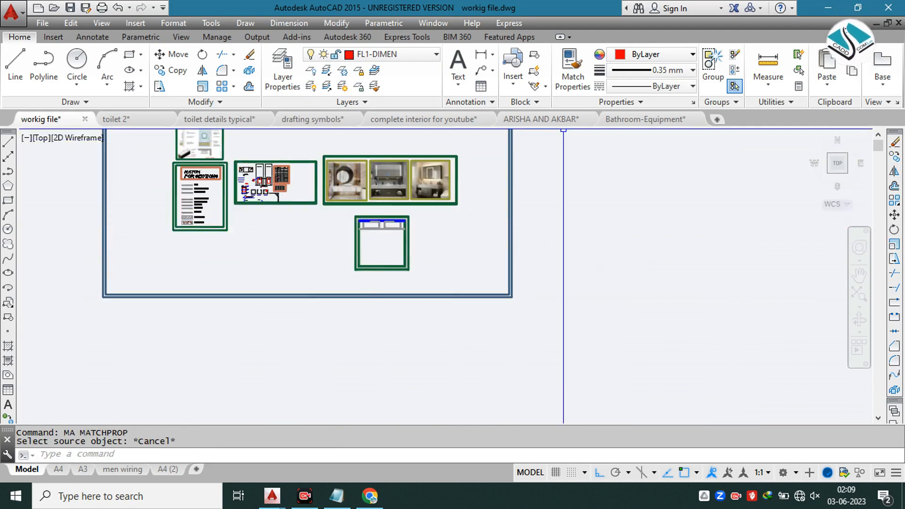
Step: Switch to the Bathroom-Equipment drawing and group all parts of the basin tap with two round handles
scroll(557, 234, "up", 7)
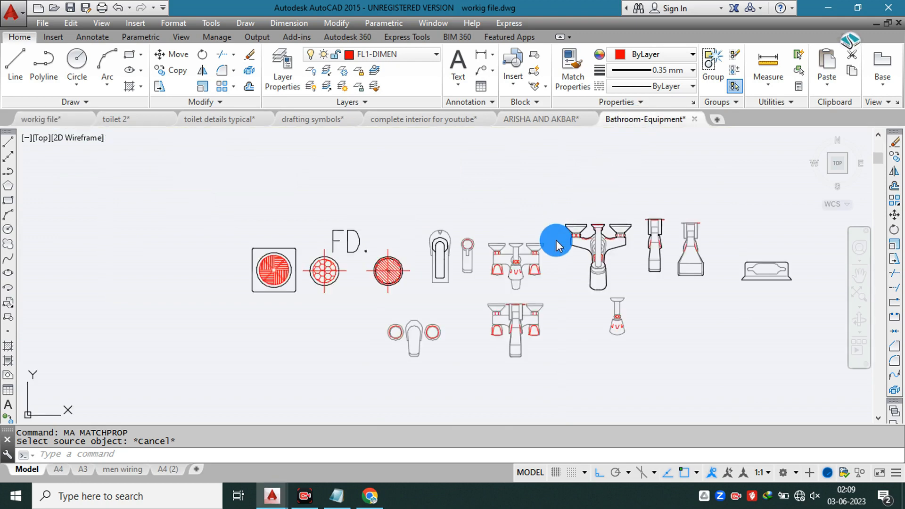
middle_click_drag(556, 234, 501, 210)
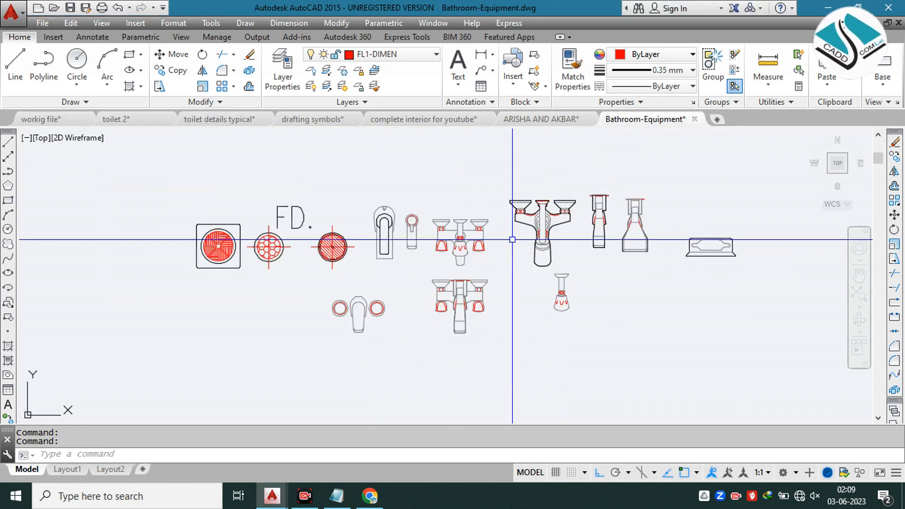
key("Escape")
scroll(513, 239, "up", 2)
middle_click_drag(519, 231, 449, 216)
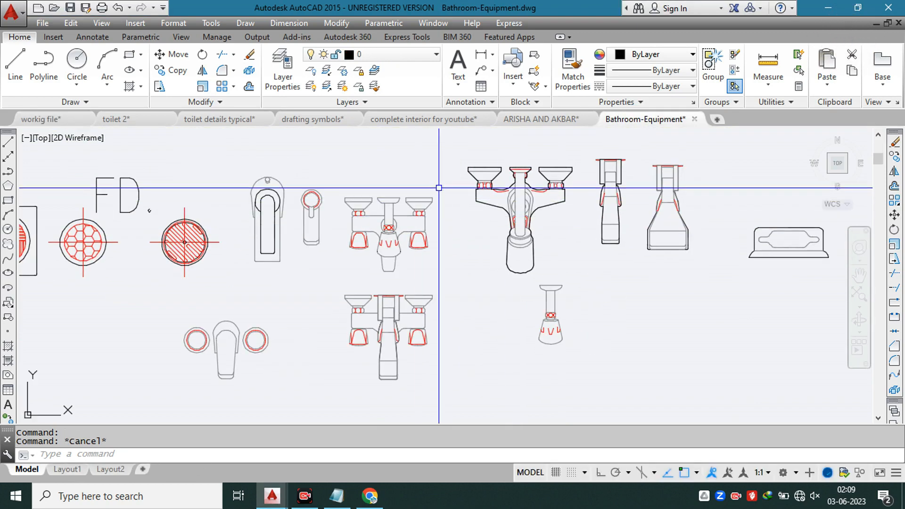
middle_click_drag(402, 252, 427, 176)
scroll(332, 259, "up", 2)
left_click(293, 230)
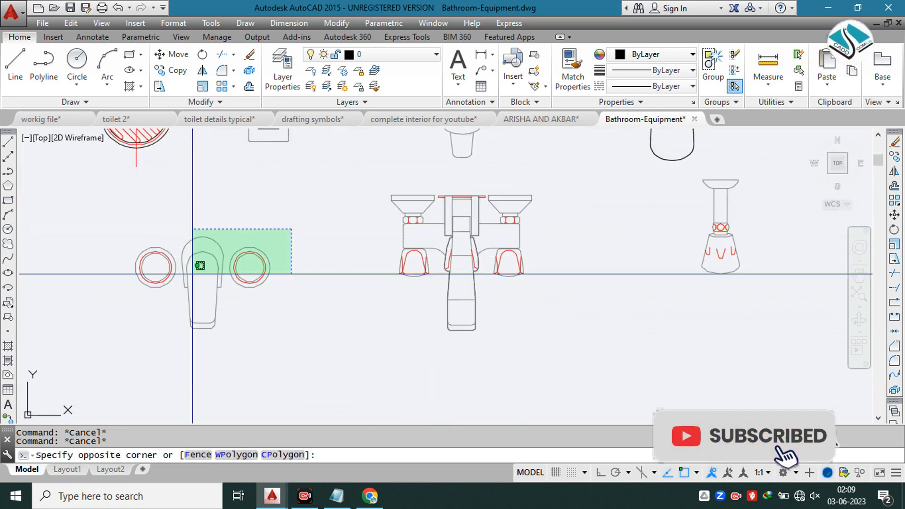
left_click(127, 310)
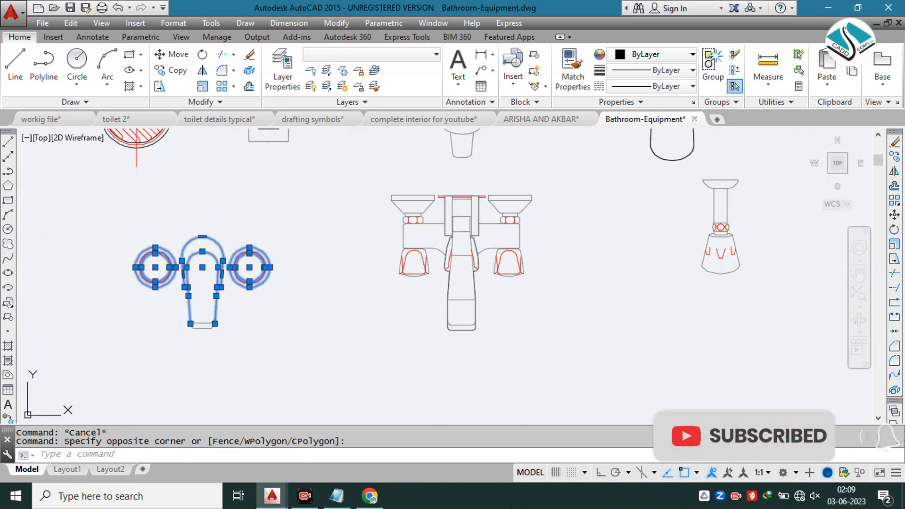
key("Escape")
left_click(303, 201)
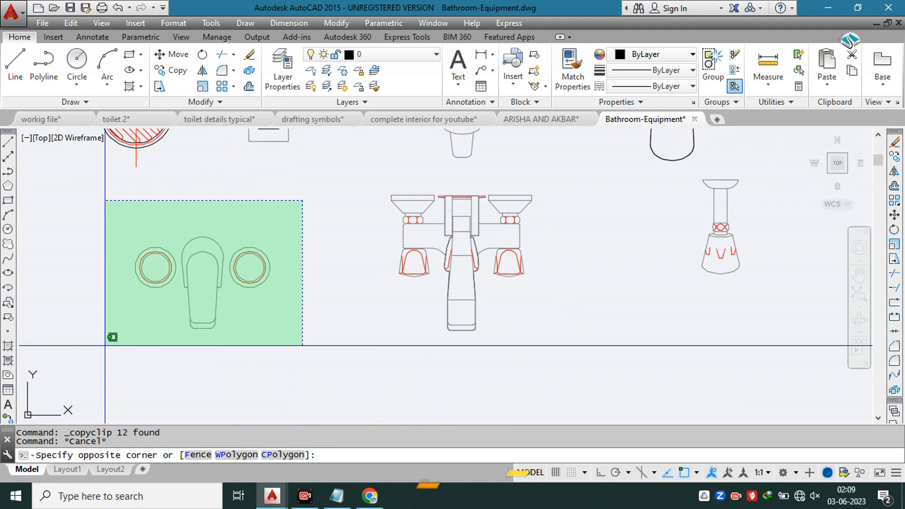
left_click(110, 335)
left_click(720, 70)
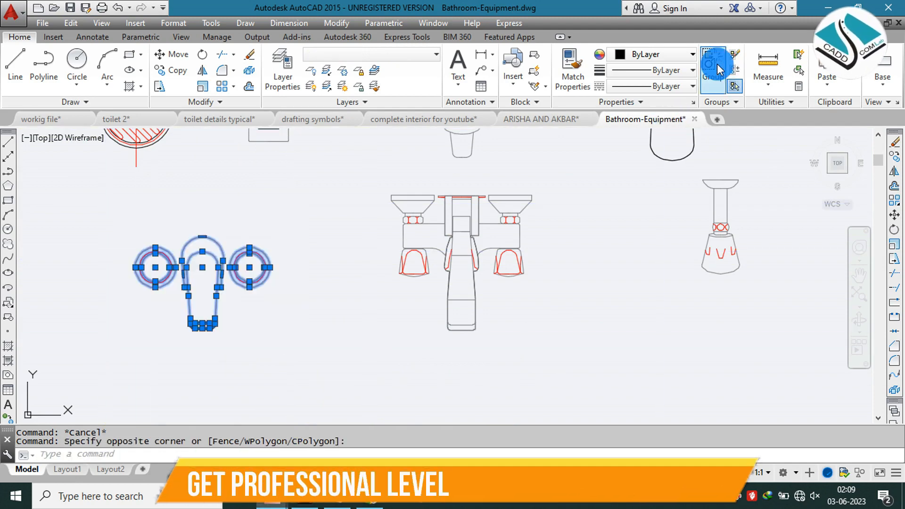
Step: Copy the grouped two-handle tap and paste it into the workig file drawing, in the empty area outside the sheet border
left_click(202, 274)
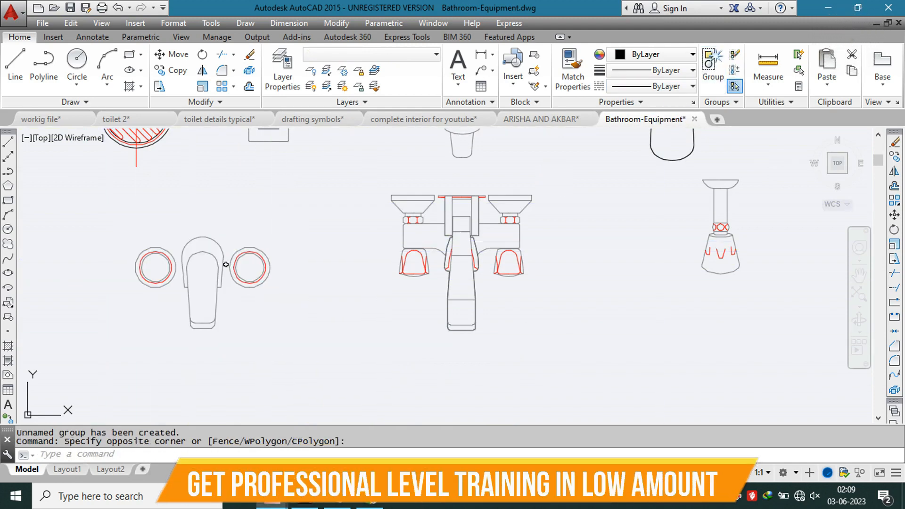
key("ctrl+c")
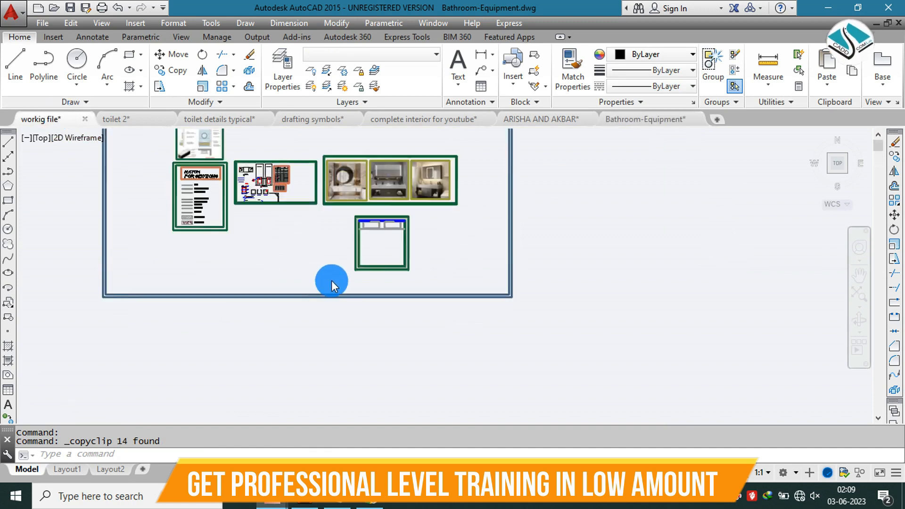
key("ctrl+v")
scroll(347, 283, "down", 3)
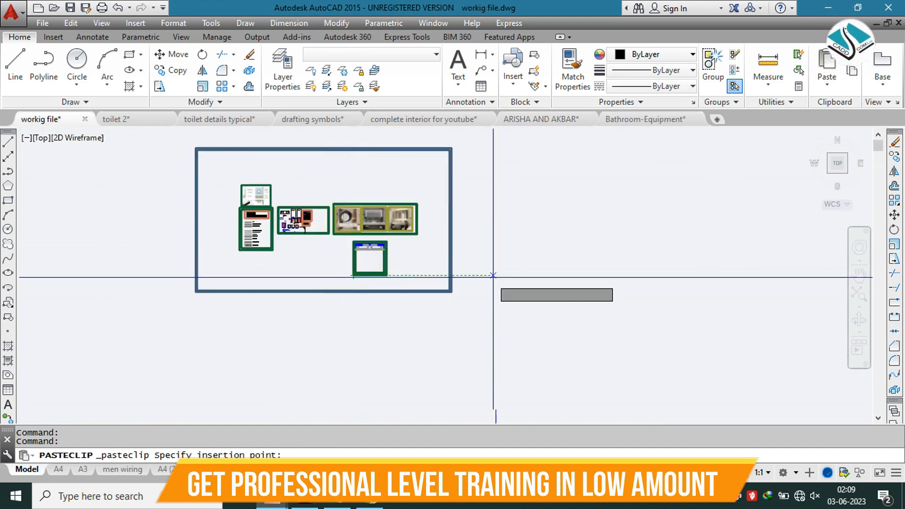
scroll(472, 277, "down", 4)
scroll(446, 277, "up", 6)
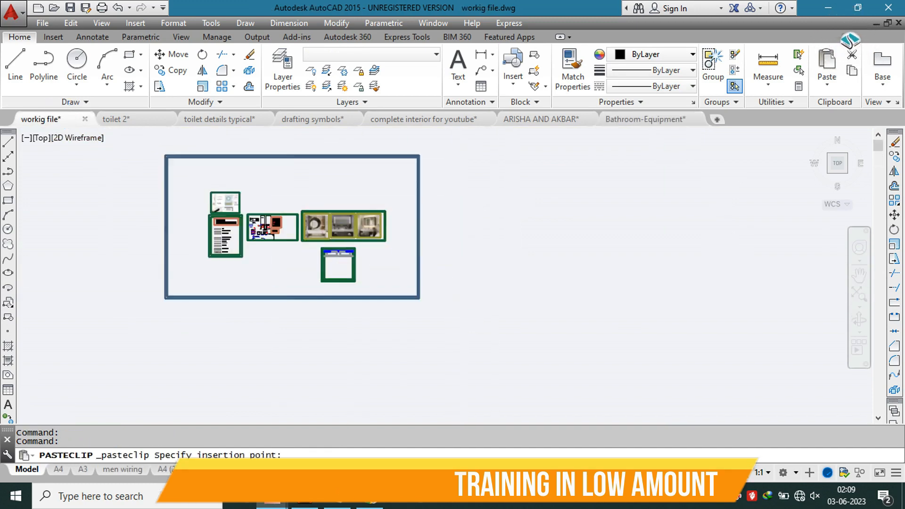
left_click(454, 257)
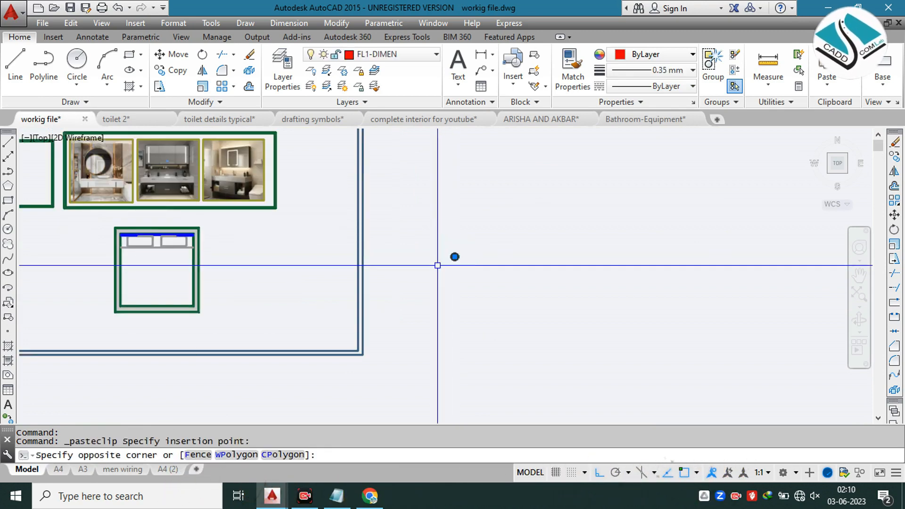
Step: Scale the pasted tap up freehand and group its parts
left_click(437, 266)
type("sc")
key("Return")
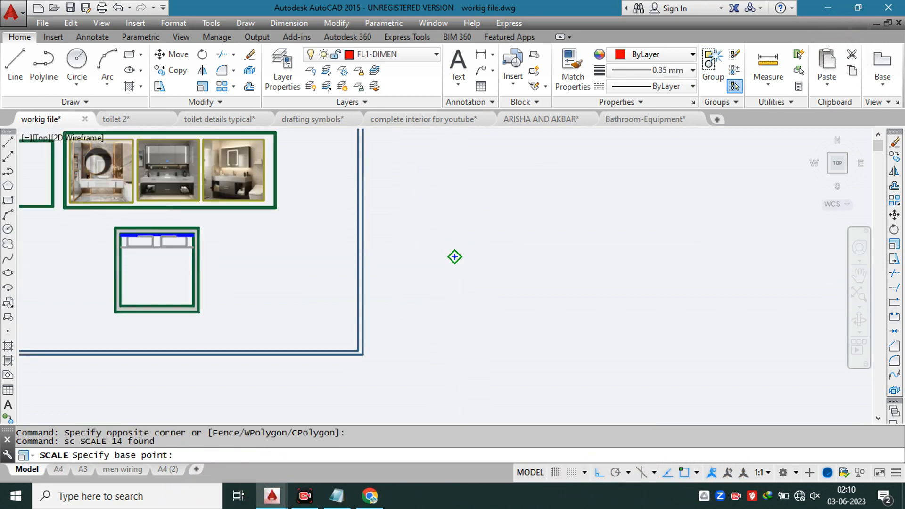
left_click(454, 257)
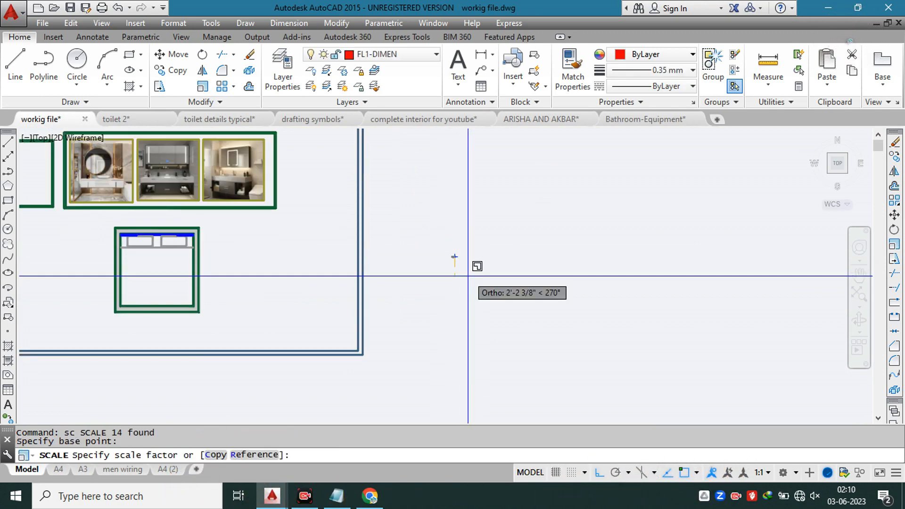
left_click(534, 372)
left_click(479, 228)
left_click(410, 303)
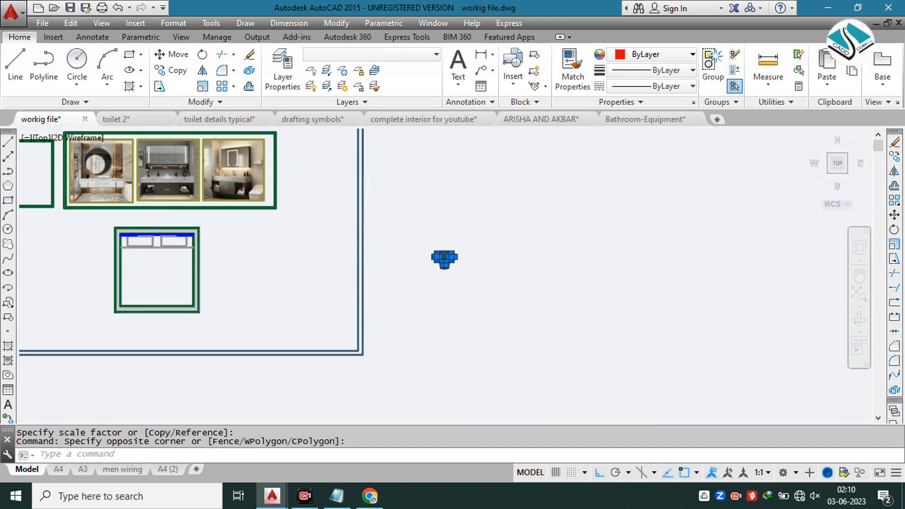
left_click(712, 62)
Step: Move the tap group from the back of its spout to the midpoint of the left basin's back edge
left_click(552, 200)
left_click(437, 274)
type("m")
key("Return")
left_click(445, 256)
scroll(159, 236, "up", 10)
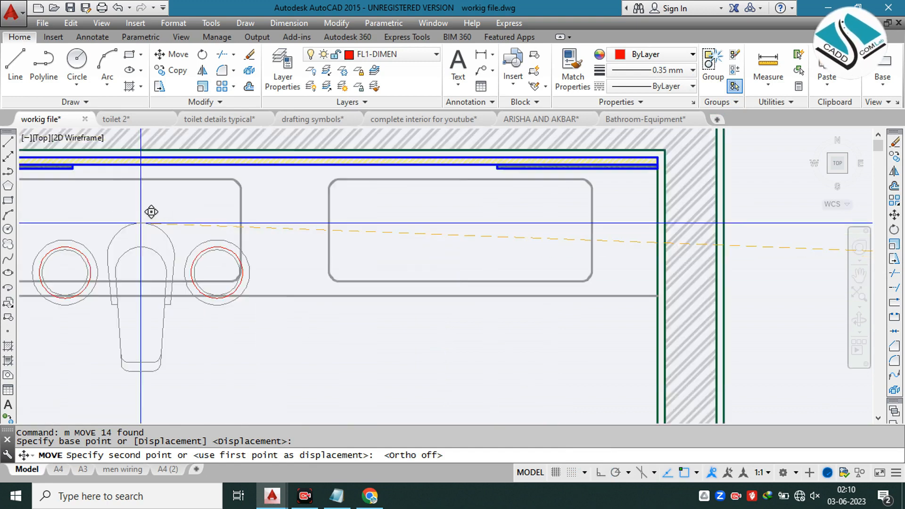
key("Escape")
Step: Scale the tap down freehand about a point on its spout so it fits within the left basin's width
left_click(422, 244)
type("sc")
key("Return")
left_click(425, 210)
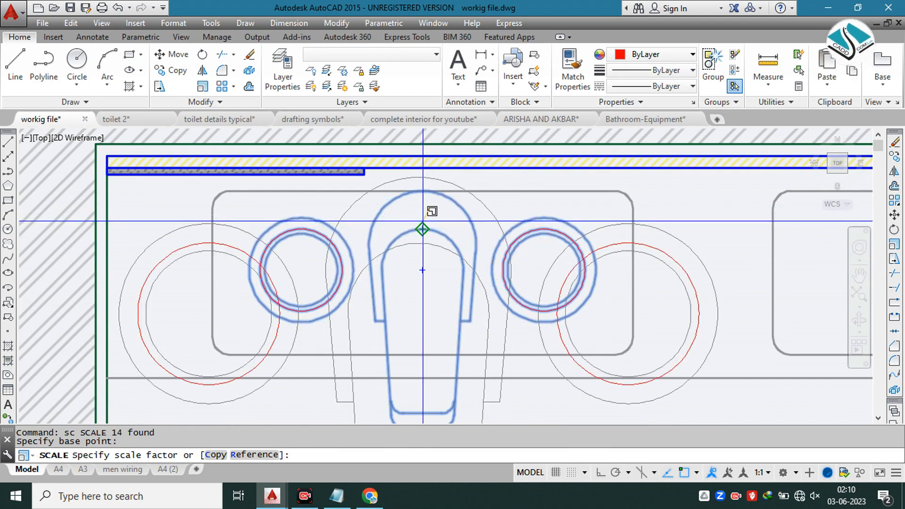
key("Return")
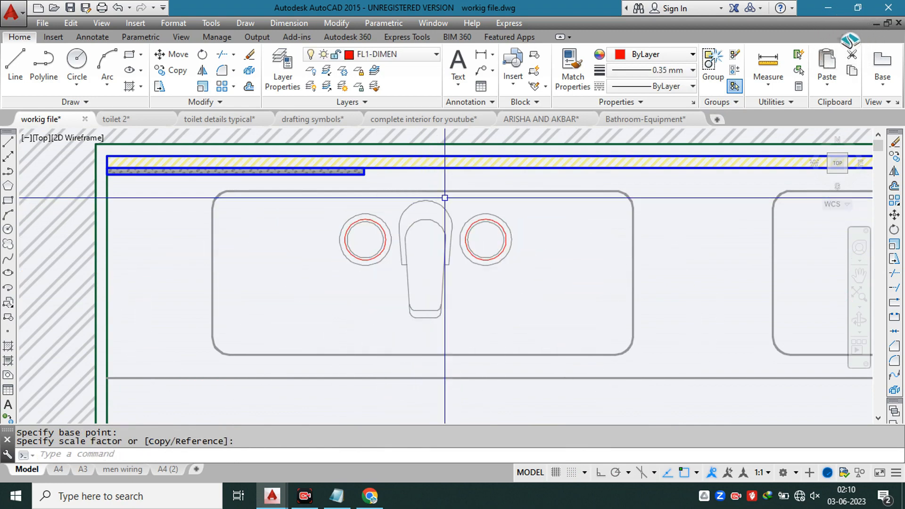
left_click(445, 175)
left_click(416, 227)
scroll(432, 205, "up", 4)
key("Return")
left_click(412, 226)
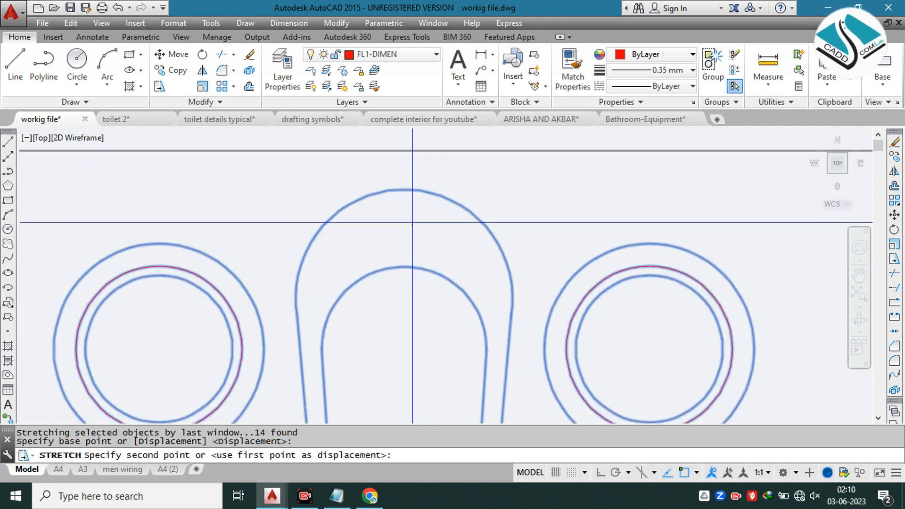
key("Escape")
Step: Scale the tap down further to a small fraction of the left basin's width
left_click(485, 198)
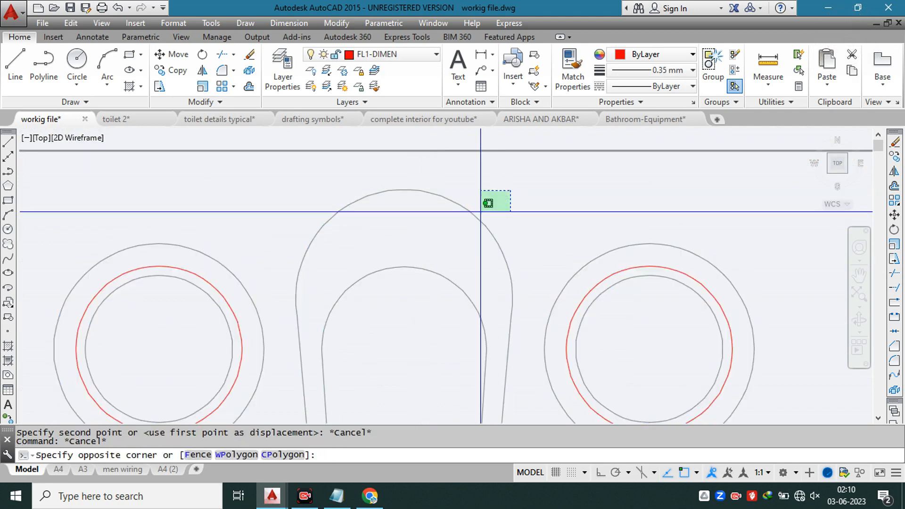
type("sc")
key("Return")
left_click(422, 224)
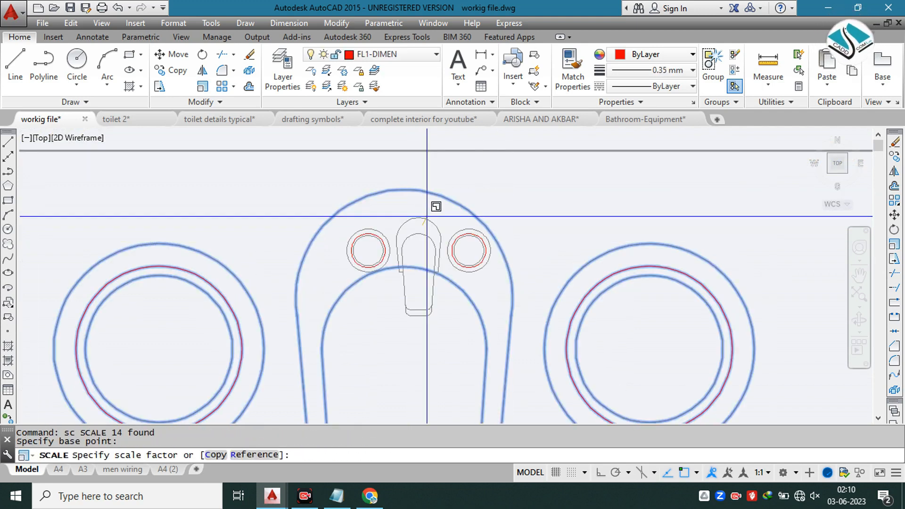
left_click(427, 215)
Step: Enlarge the tap slightly freehand about its spout to suit the left basin
scroll(427, 215, "down", 3)
left_click(447, 209)
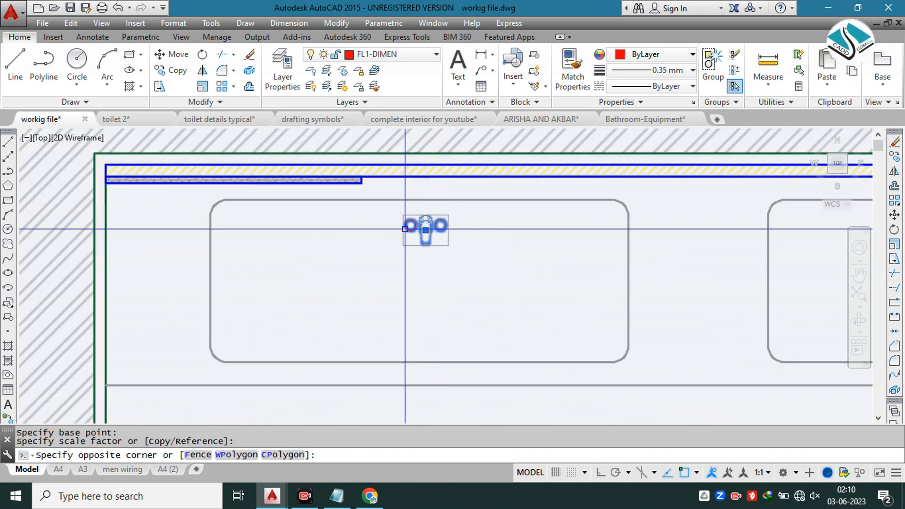
left_click(404, 228)
type("sc")
scroll(425, 220, "up", 1)
left_click(425, 220)
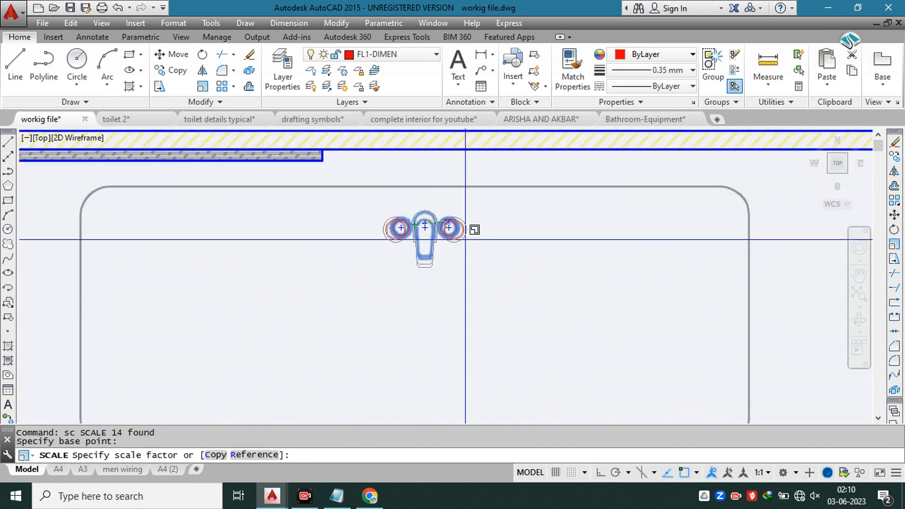
left_click(469, 245)
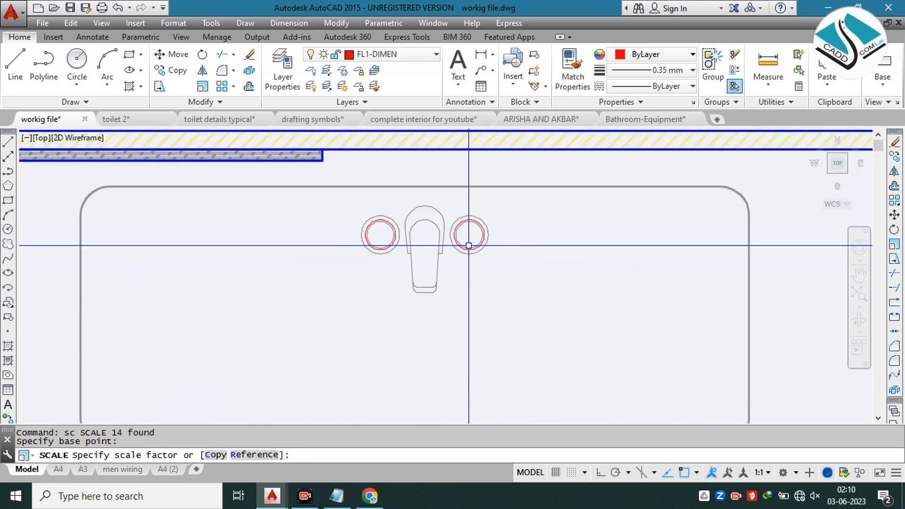
Step: Move the tap back so the rear of its spout sits on the wall backing line behind the left basin
left_click(434, 229)
left_click(423, 219)
type("m")
key("Return")
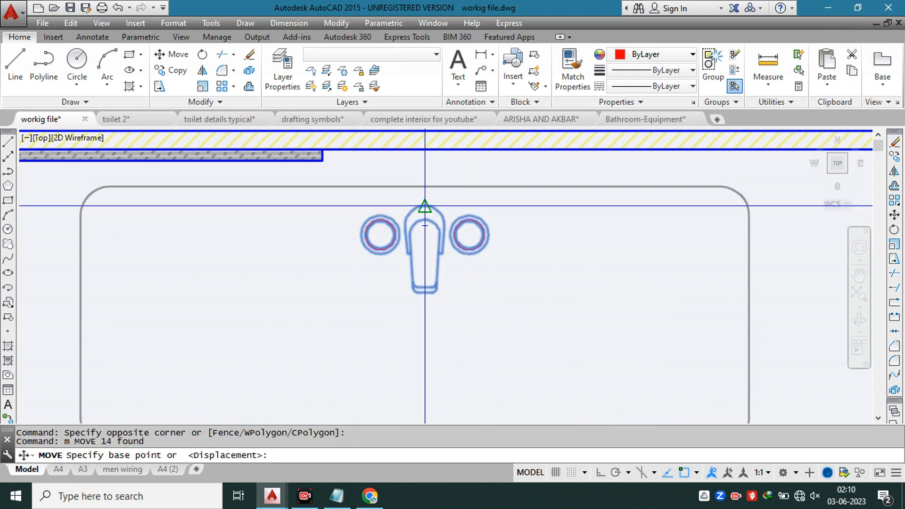
left_click(424, 213)
left_click(405, 158)
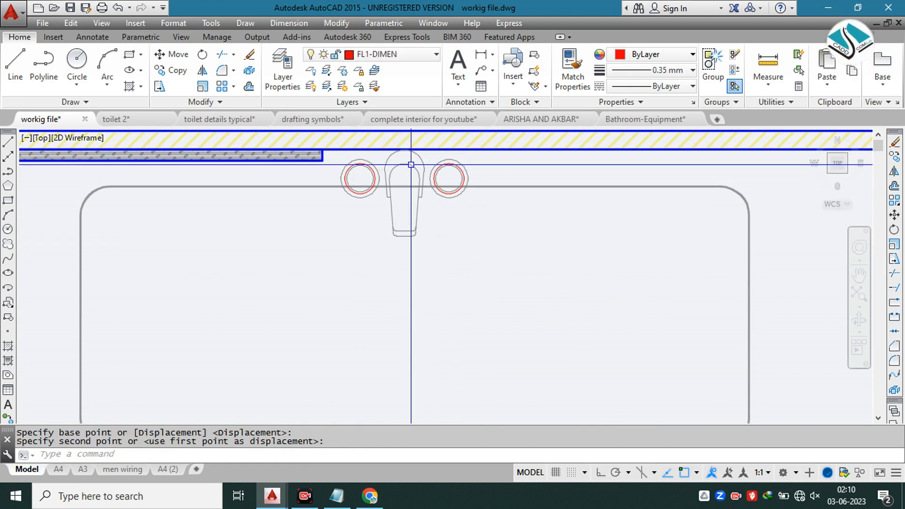
left_click(412, 162)
type("c")
key("Return")
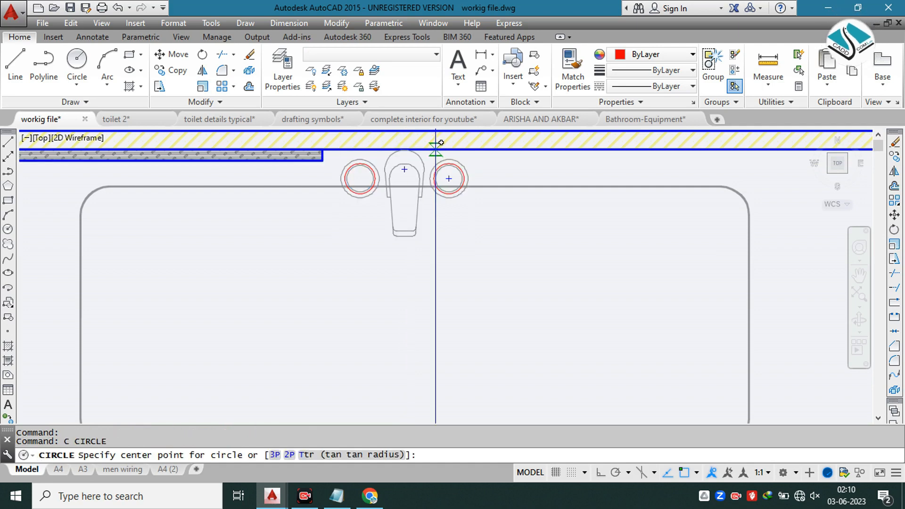
left_click(404, 168)
scroll(344, 172, "down", 5)
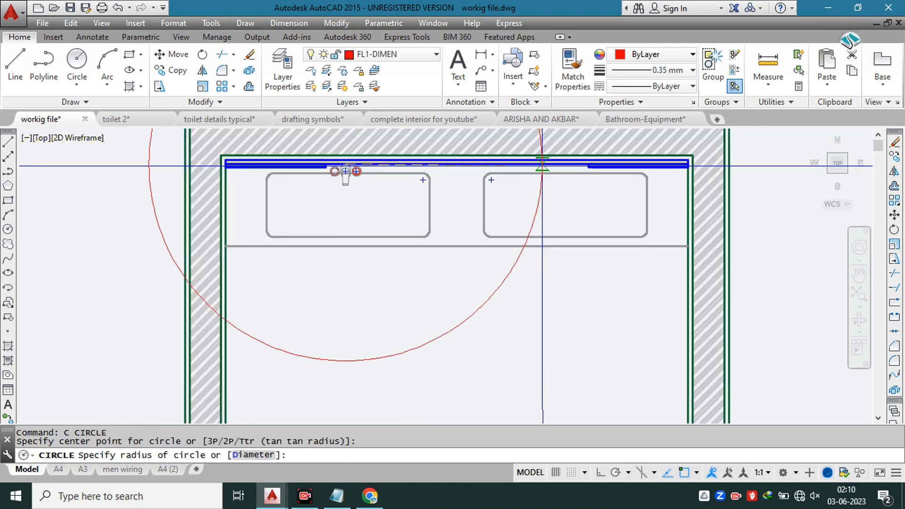
scroll(354, 161, "up", 4)
key("Escape")
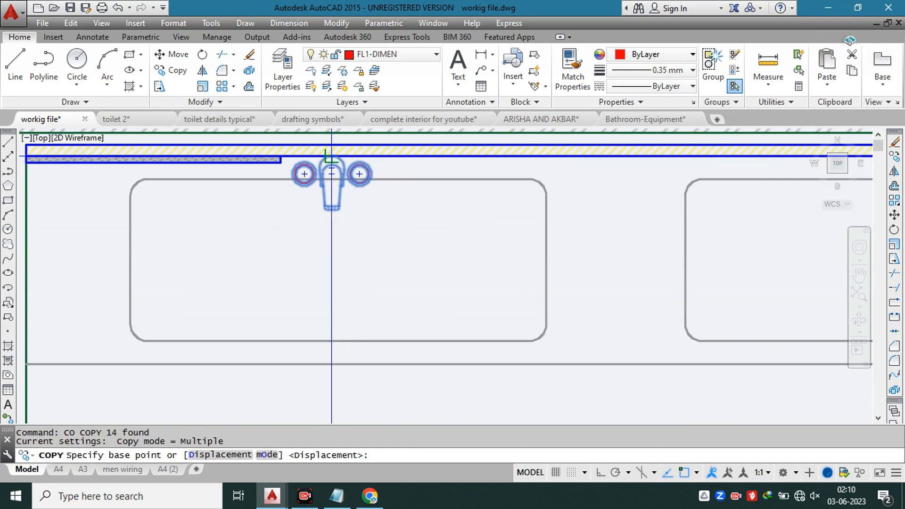
Step: Copy the tap from the back of its spout to the wall backing line behind the right basin
left_click(332, 160)
scroll(320, 171, "down", 3)
scroll(521, 170, "up", 4)
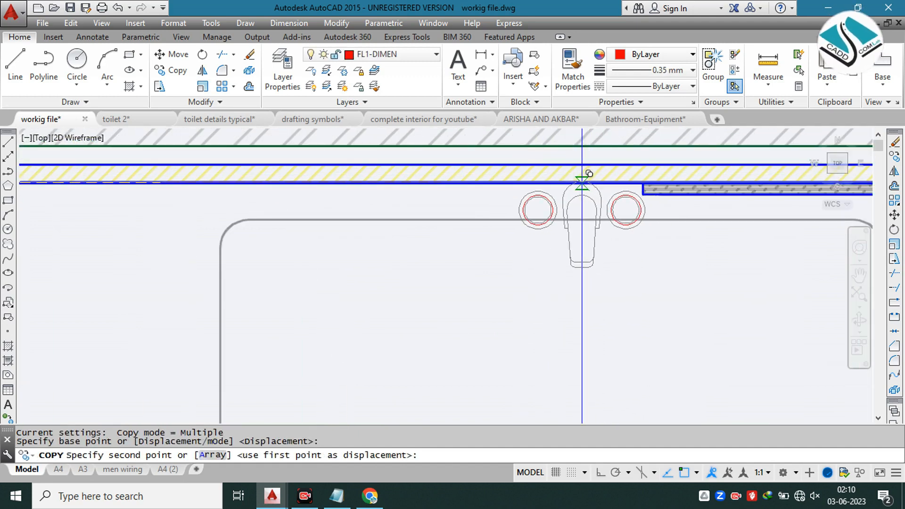
left_click(582, 182)
scroll(583, 181, "down", 5)
key("Escape")
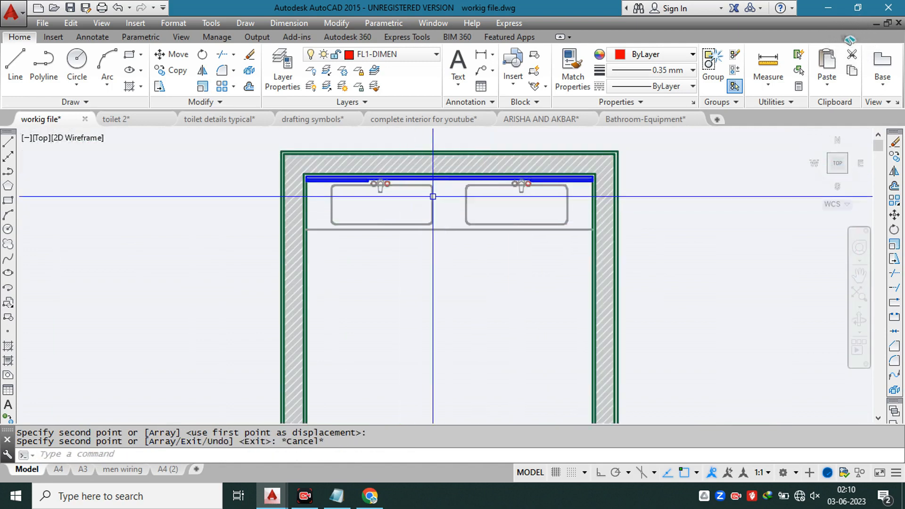
Step: Examine the top view and its title marker on the reference counter detail sheet
scroll(464, 225, "down", 8)
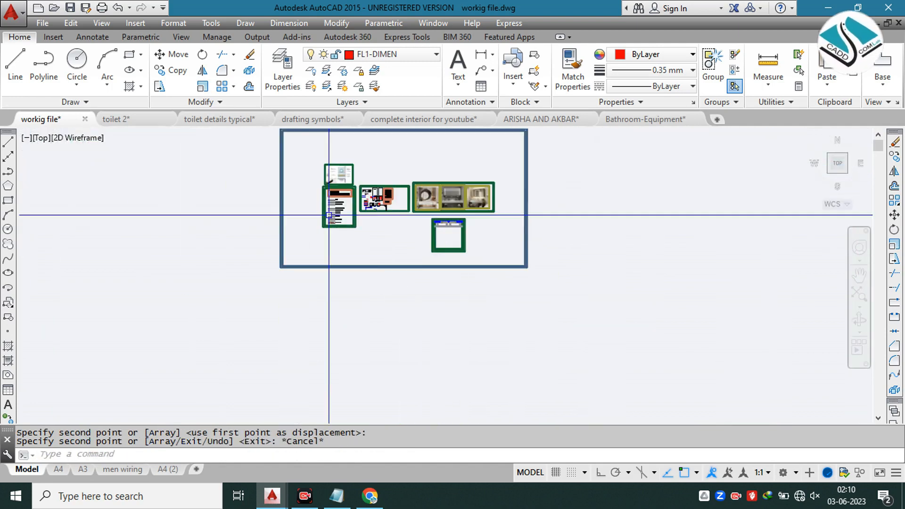
scroll(425, 233, "up", 8)
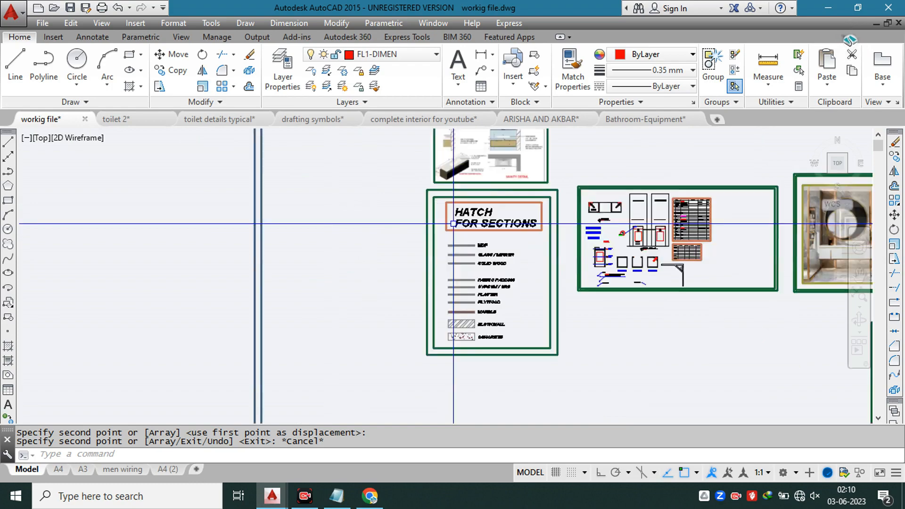
scroll(658, 223, "up", 6)
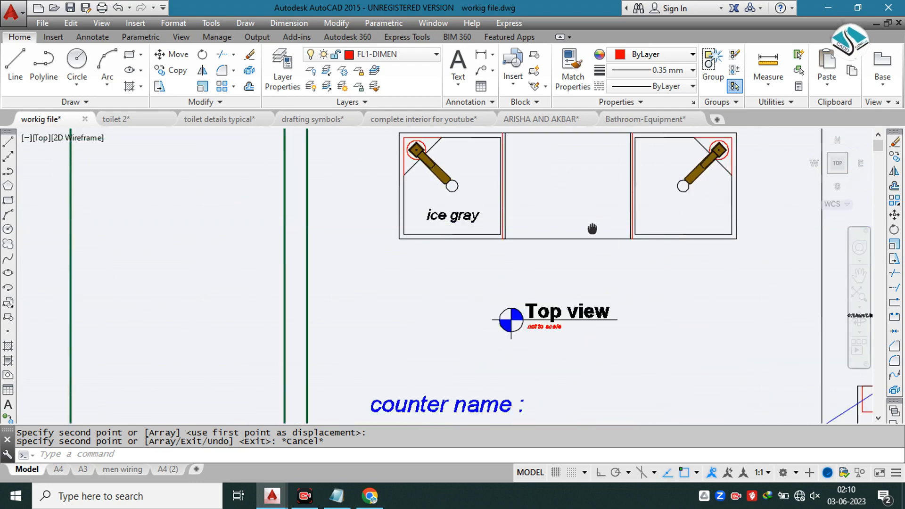
middle_click_drag(593, 228, 488, 243)
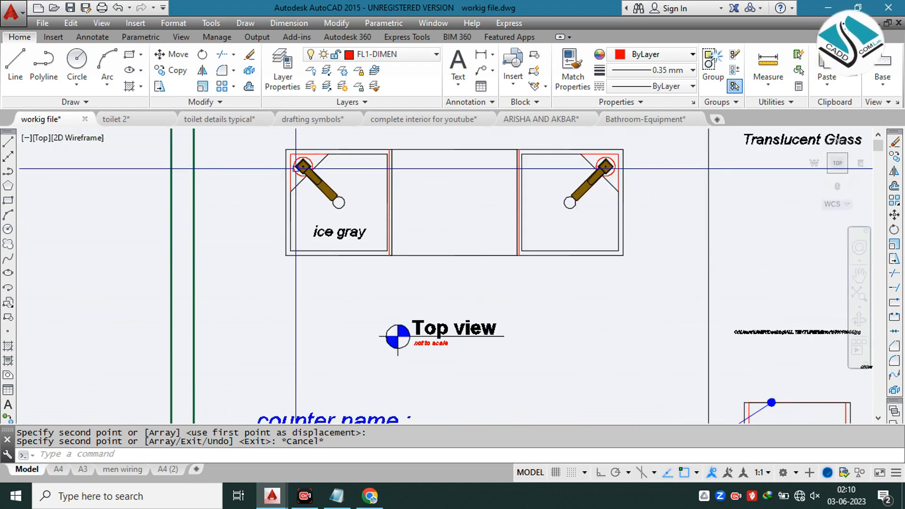
scroll(325, 170, "down", 2)
scroll(321, 182, "down", 2)
scroll(330, 227, "up", 6)
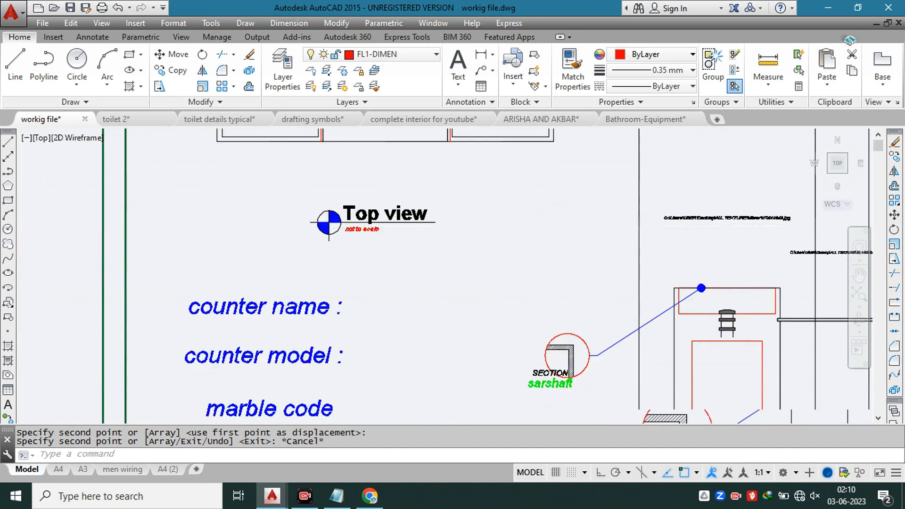
left_click(229, 253)
key("ctrl+c")
key("Escape")
key("Escape")
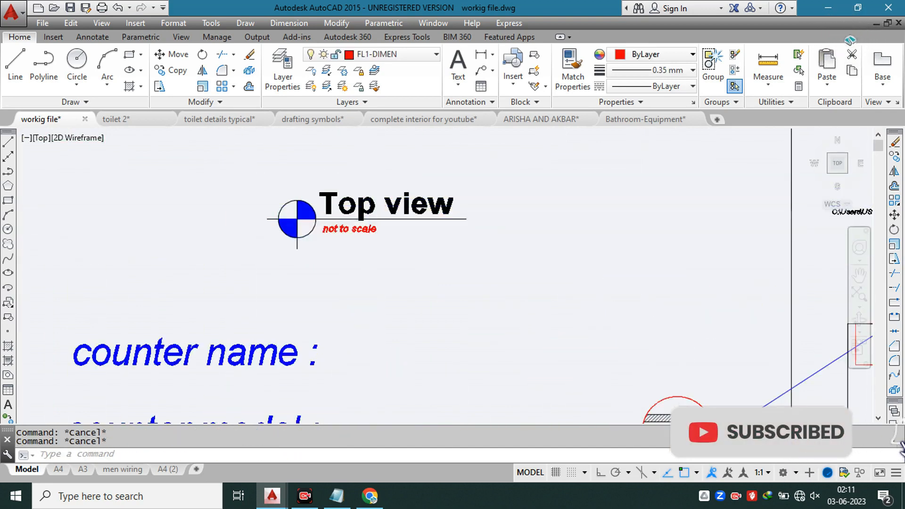
Step: Copy the reference sheet's "Top view" title with its marker to below the lower left corner of the bathroom plan
left_click(313, 240)
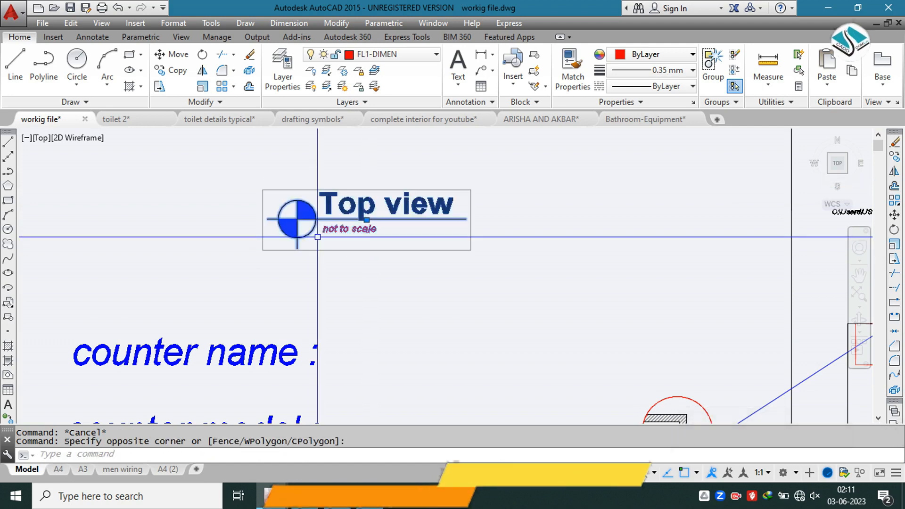
key("Return")
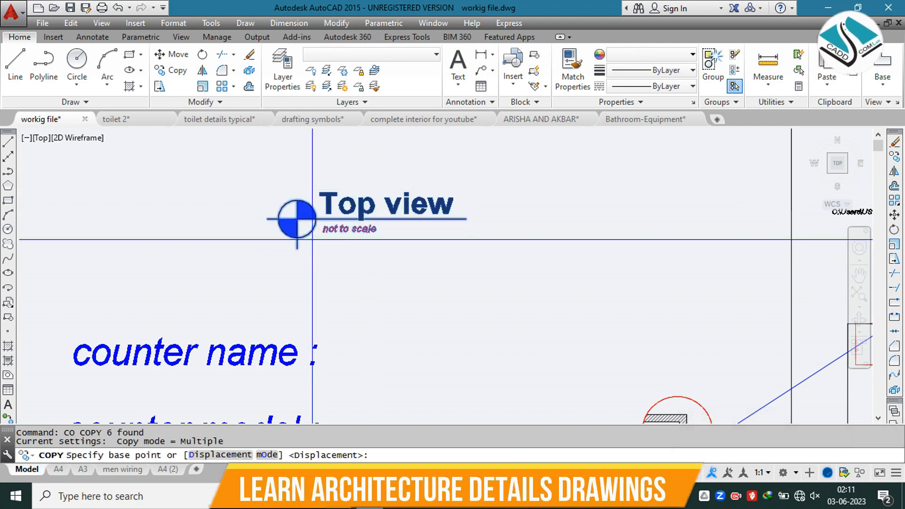
left_click(296, 219)
scroll(321, 208, "down", 5)
scroll(427, 301, "down", 5)
scroll(365, 203, "down", 1)
middle_click_drag(571, 201, 277, 184)
scroll(276, 184, "down", 1)
middle_click_drag(360, 279, 371, 188)
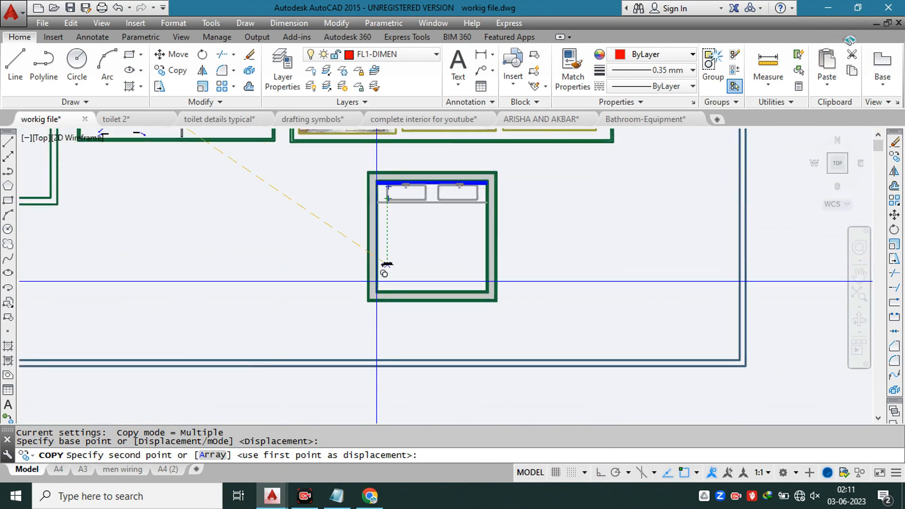
scroll(384, 283, "up", 5)
left_click(417, 325)
key("Escape")
Step: Enlarge the copied "Top view" title freehand about a point just beside its marker
left_click(490, 291)
left_click(391, 354)
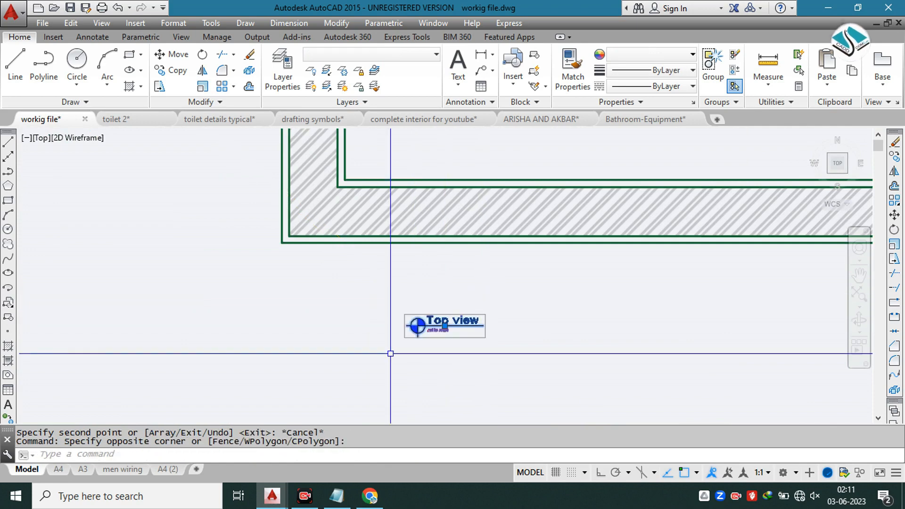
type("sc")
key("Return")
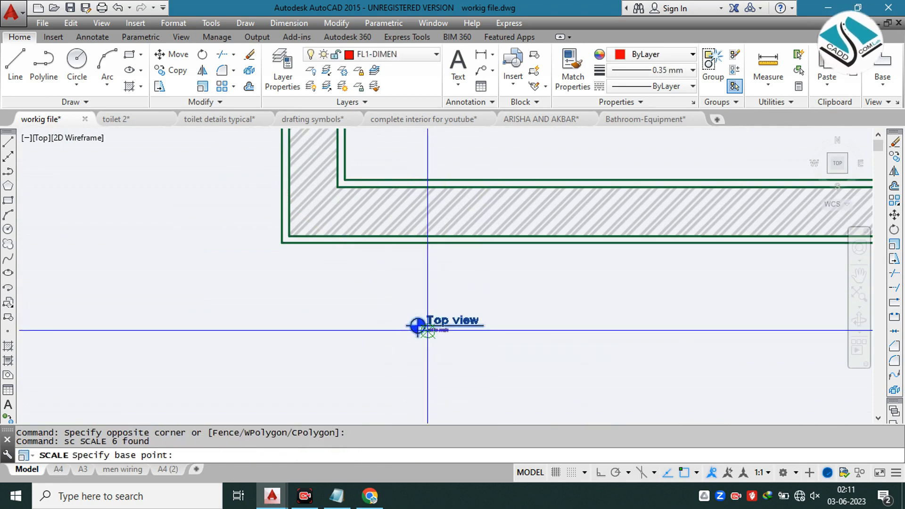
left_click(427, 330)
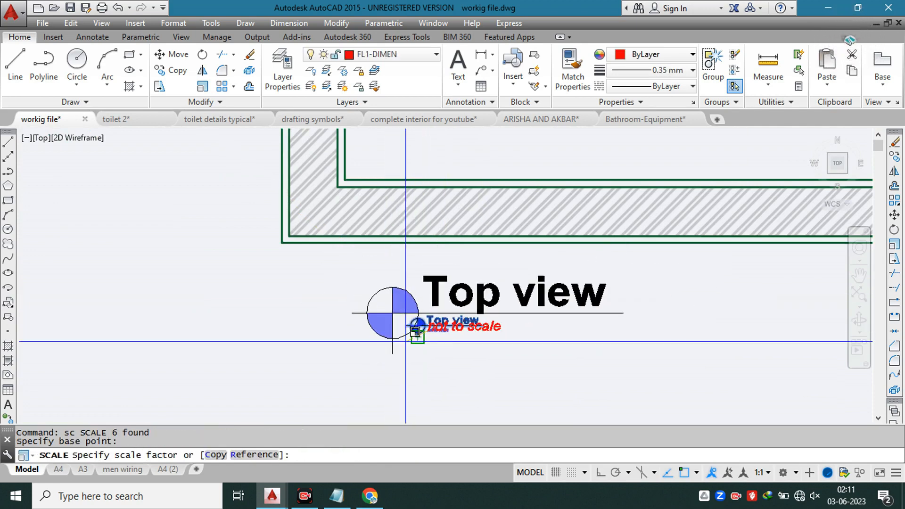
left_click(406, 342)
Step: Scale the "Top view" title up again freehand to nearly twice its size, about a point below and left of its marker
scroll(409, 325, "up", 2)
left_click(498, 274)
left_click(312, 369)
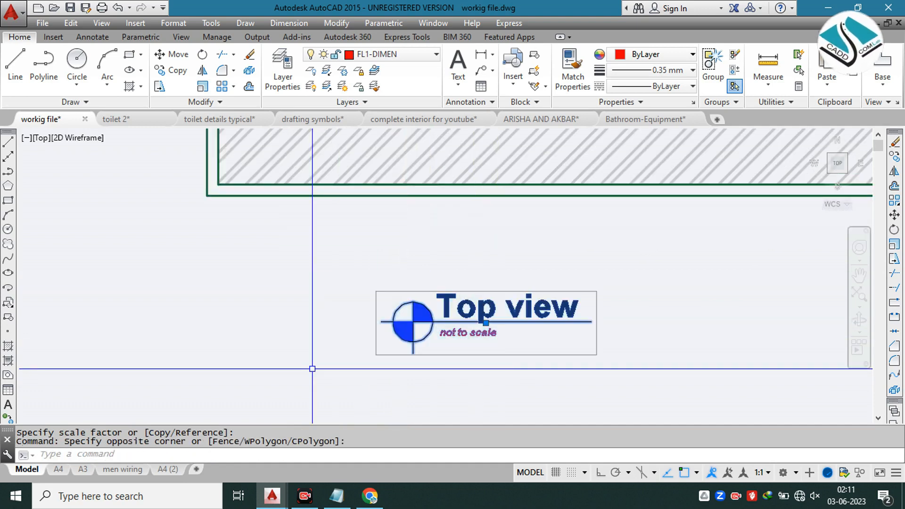
type("sc")
key("Return")
left_click(374, 349)
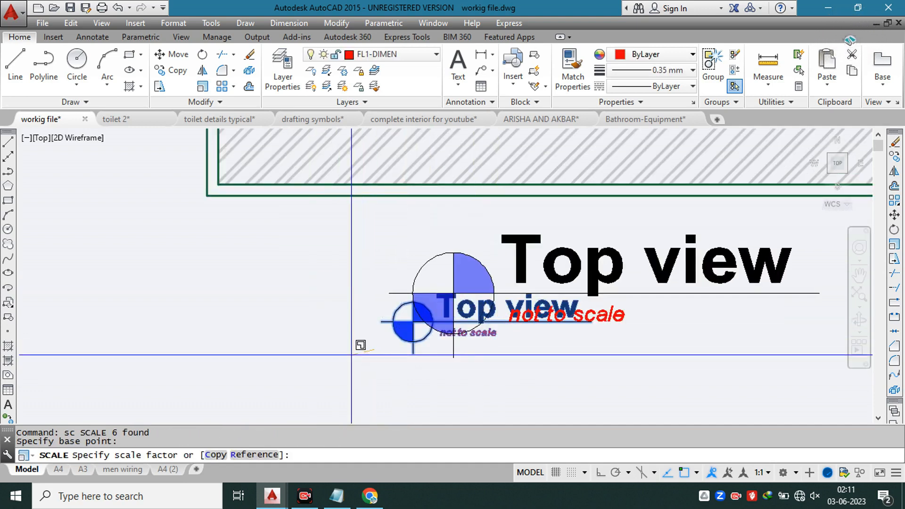
left_click(372, 370)
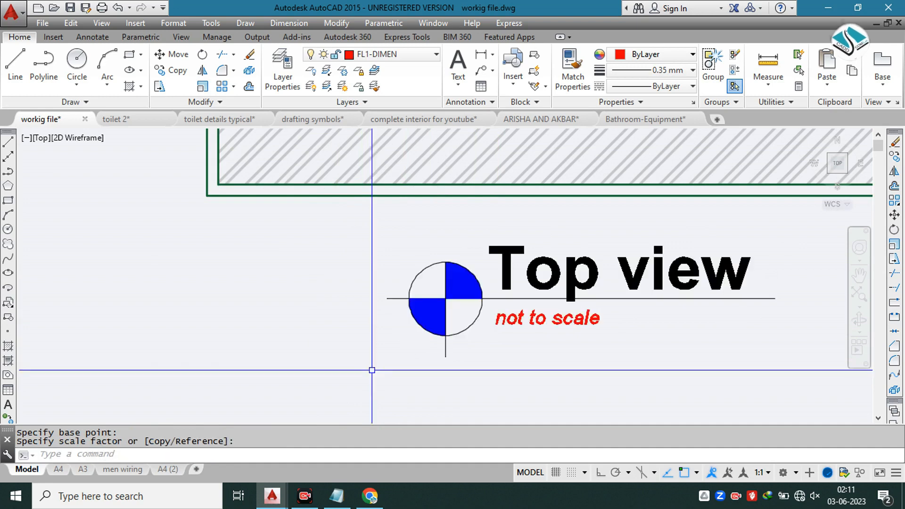
Step: Examine the reference detail sheet and vanity photos against the plan for accessories on the counter
scroll(372, 370, "down", 8)
scroll(437, 246, "up", 2)
scroll(437, 246, "down", 6)
middle_click_drag(365, 254, 472, 283)
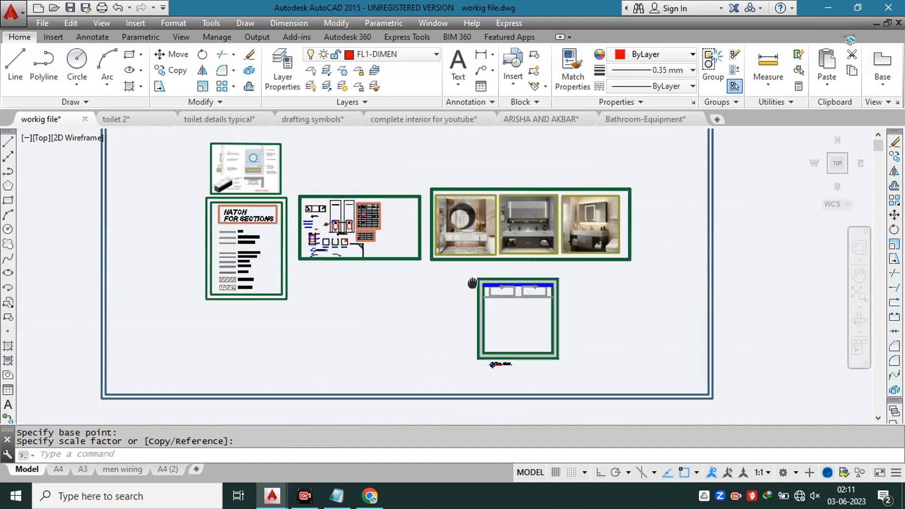
scroll(316, 221, "up", 8)
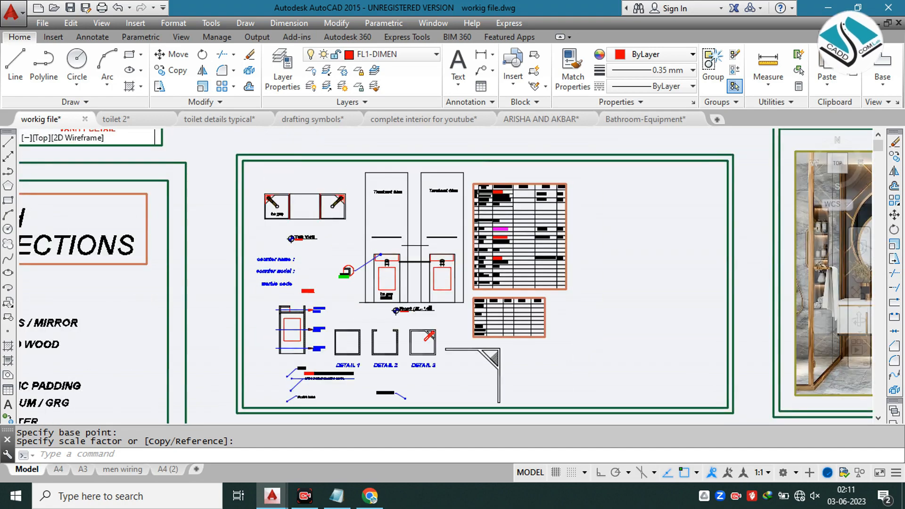
scroll(306, 229, "down", 6)
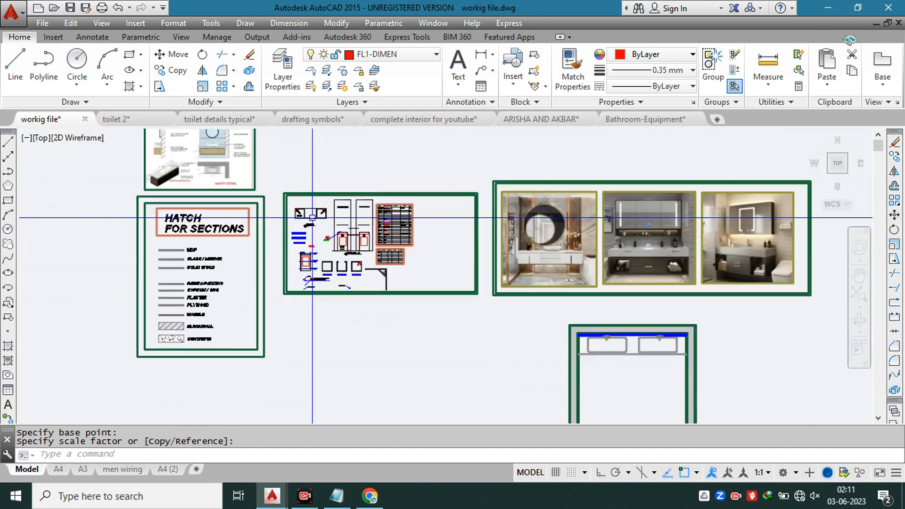
scroll(572, 254, "up", 6)
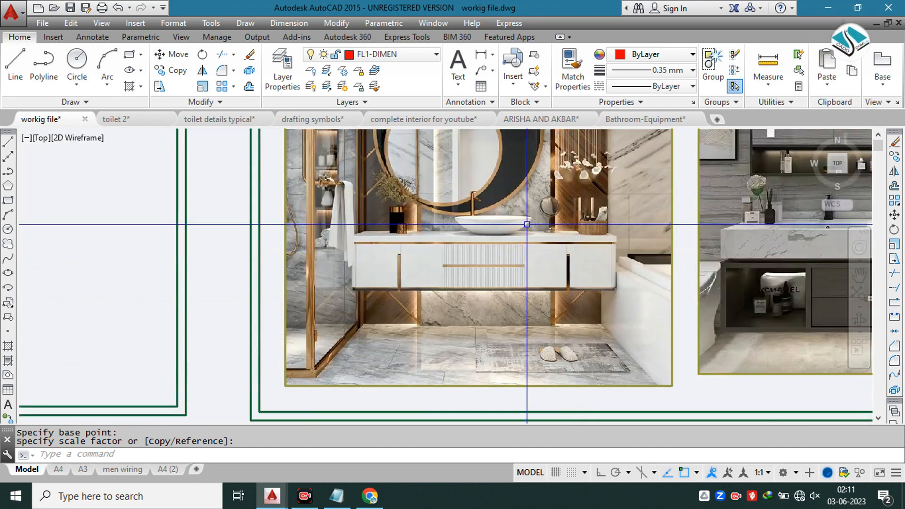
scroll(463, 221, "up", 2)
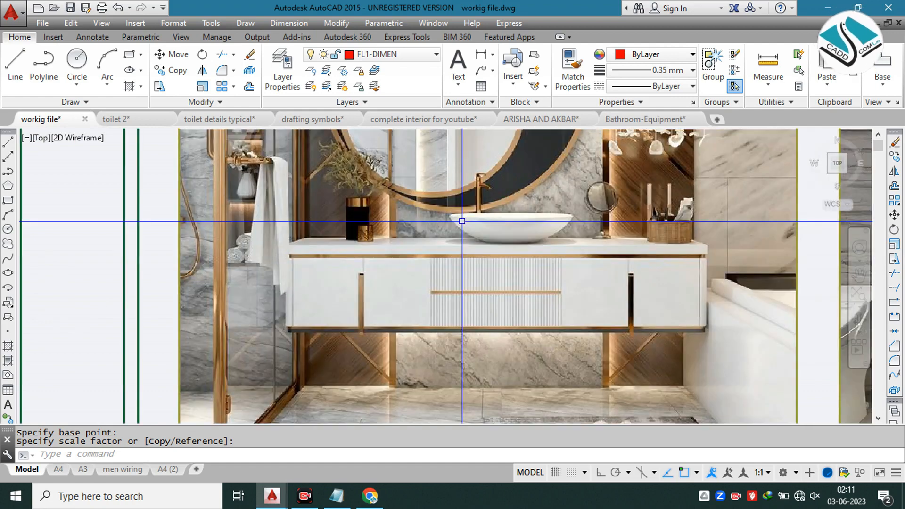
middle_click_drag(361, 204, 329, 221)
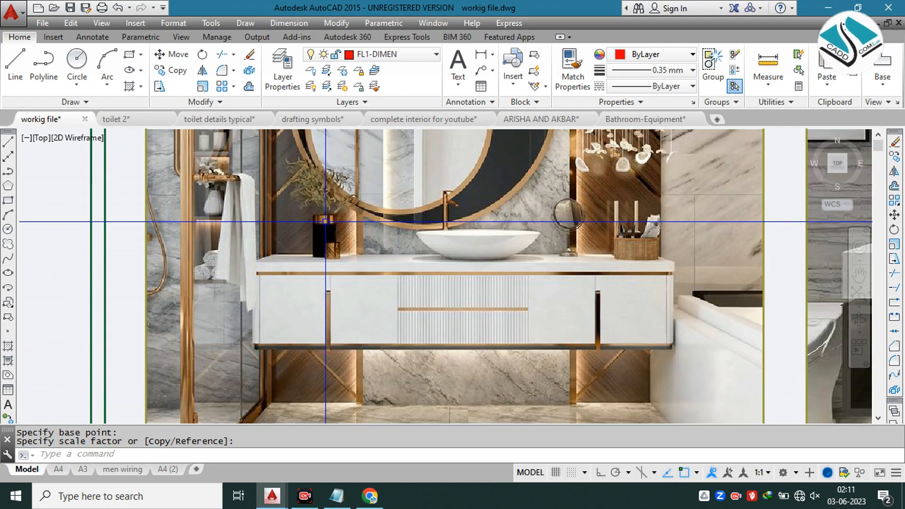
scroll(330, 202, "down", 5)
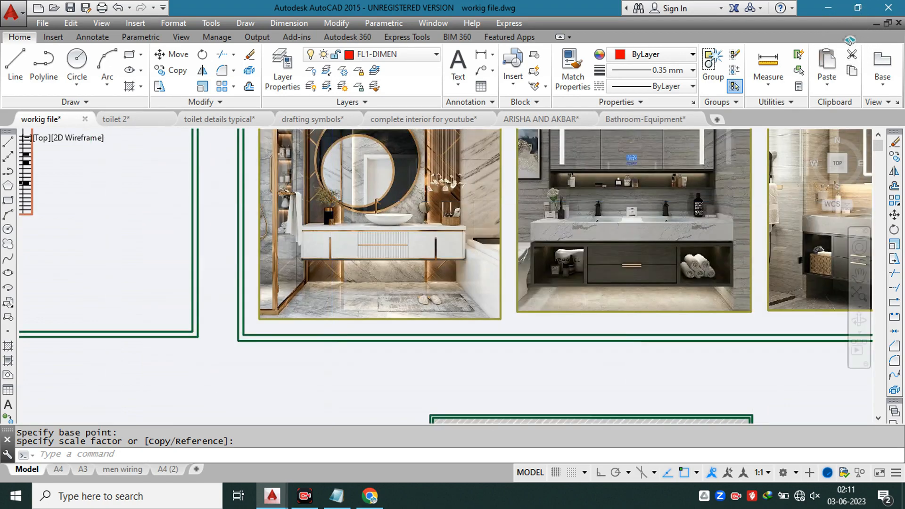
scroll(432, 306, "up", 4)
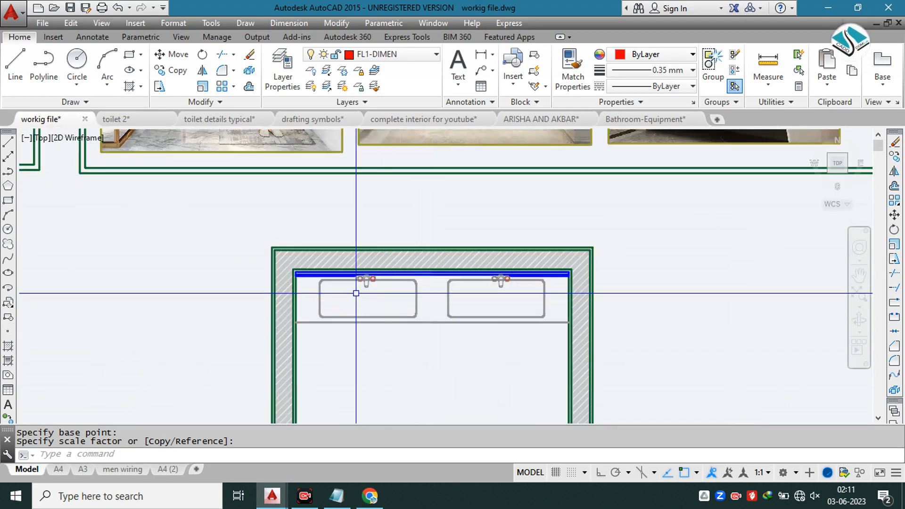
middle_click_drag(349, 293, 340, 227)
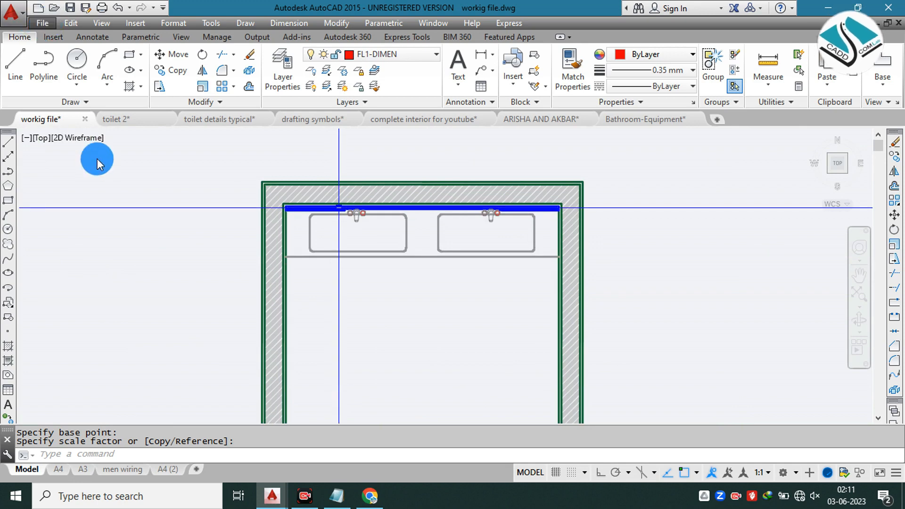
Step: Browse the Architecture blocks library for drawings to open and preview the 02-01-cad-blocks-net-vegetation-plants-trees file
left_click(42, 22)
left_click(444, 172)
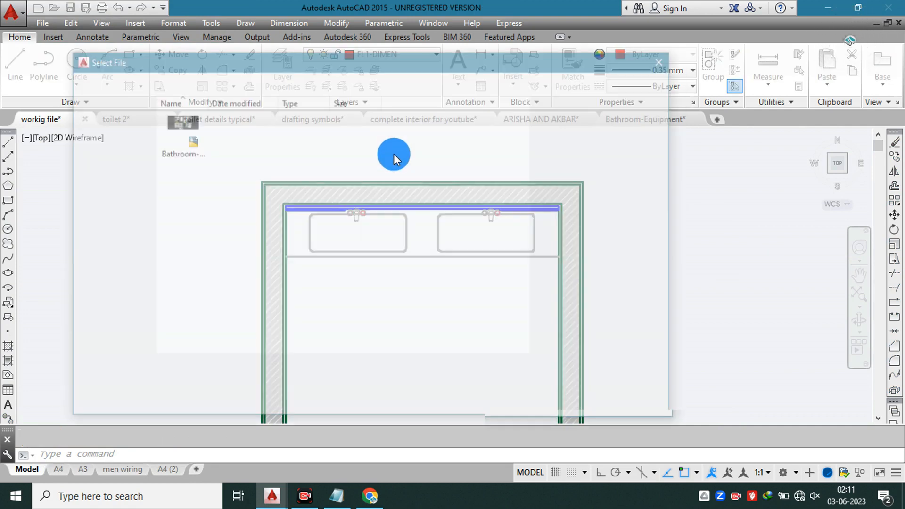
left_click(529, 80)
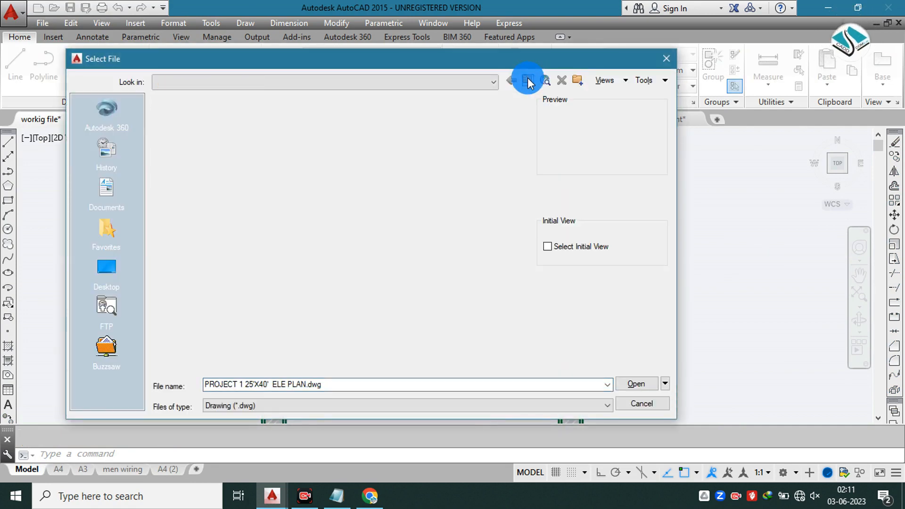
left_click_drag(529, 210, 526, 284)
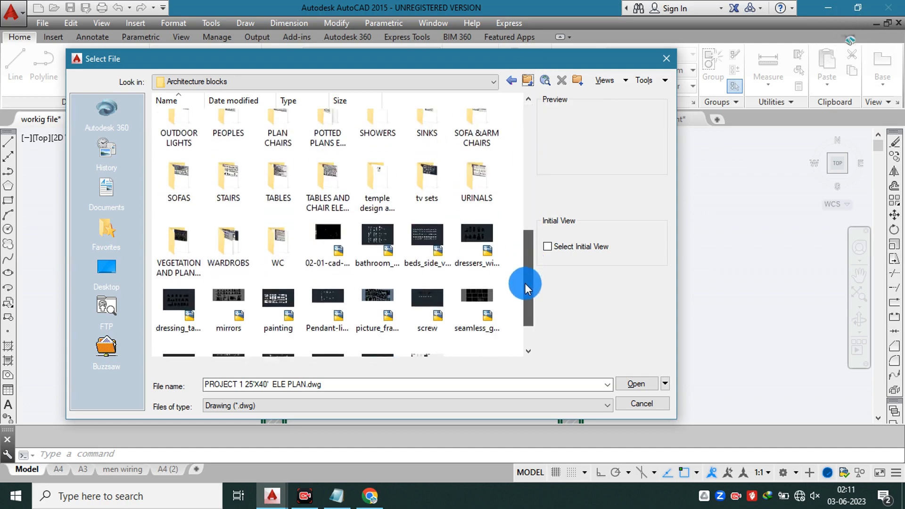
double_click(188, 243)
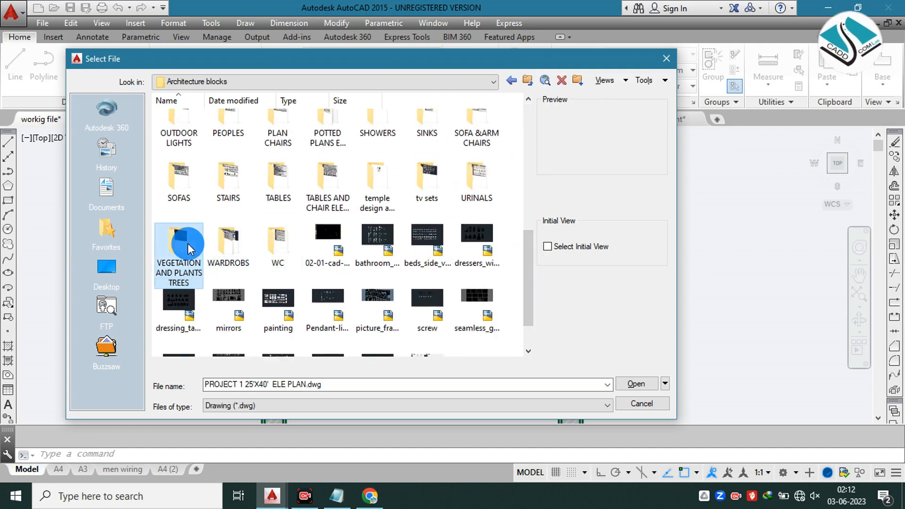
left_click(165, 120)
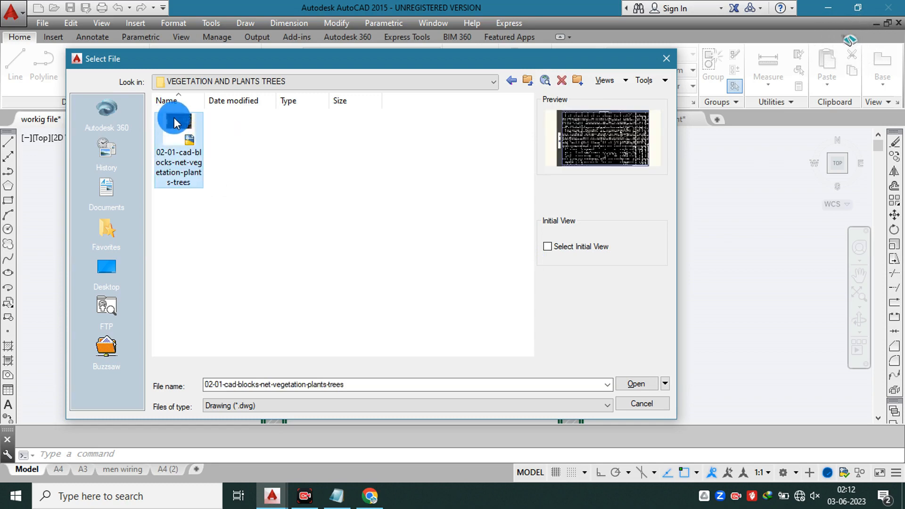
left_click(529, 81)
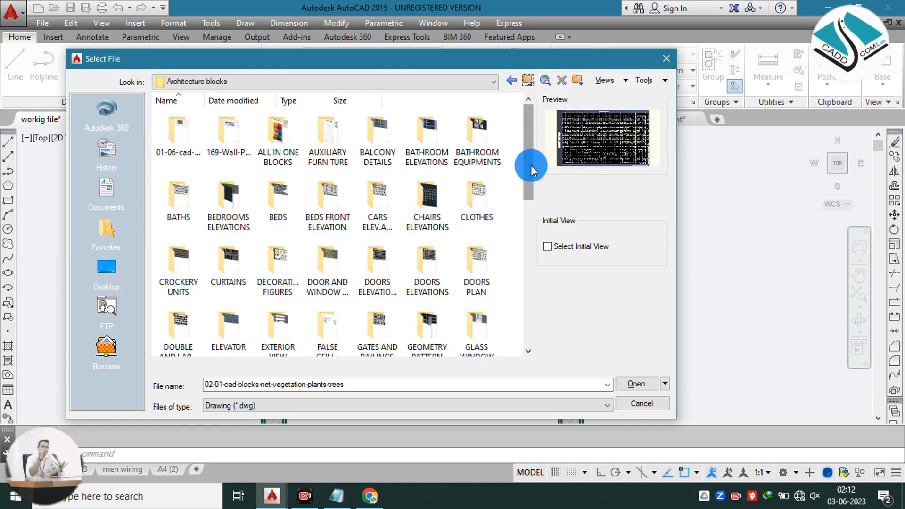
Step: Try to open the "Thousend Of Blocks" drawing from the ALL IN ONE BLOCKS folder
double_click(267, 141)
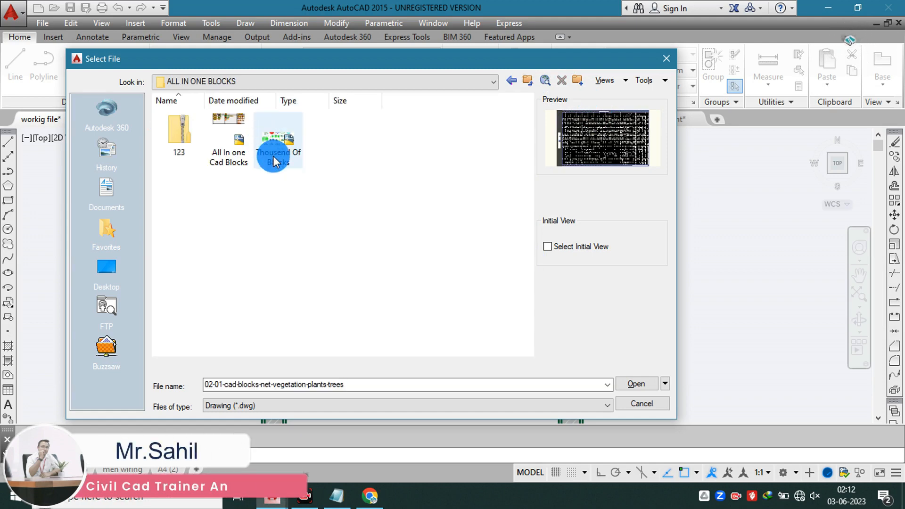
left_click(283, 135)
left_click(245, 129)
left_click(270, 129)
double_click(270, 129)
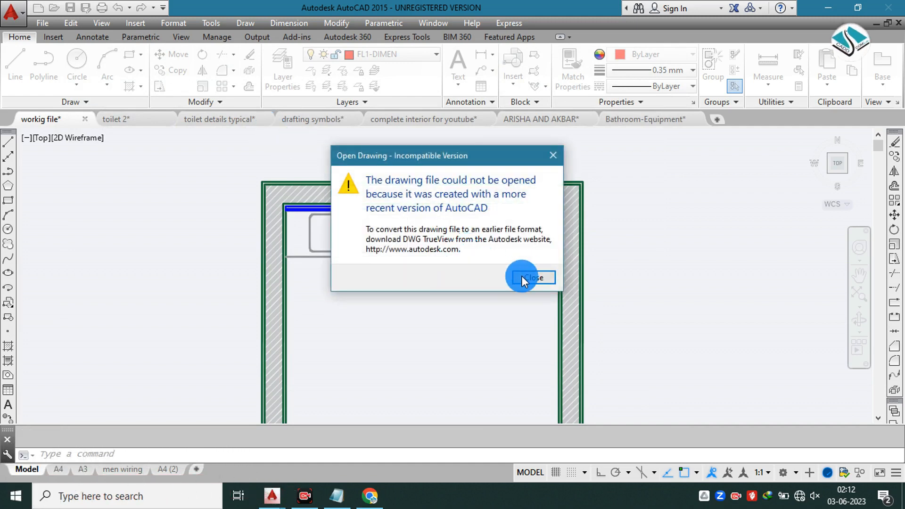
left_click(533, 278)
Step: Open the "All In one Cad Blocks" drawing from the ALL IN ONE BLOCKS folder, ignoring the missing SHX files
key("ctrl+o")
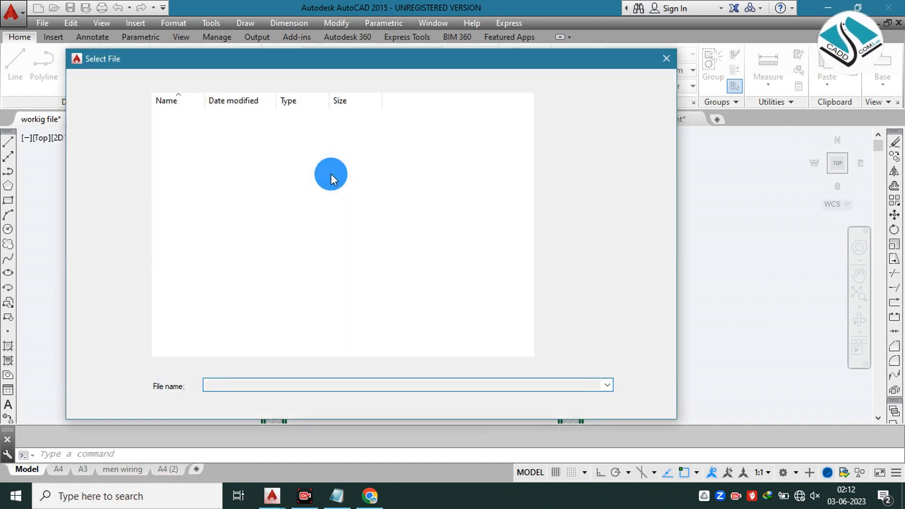
double_click(231, 144)
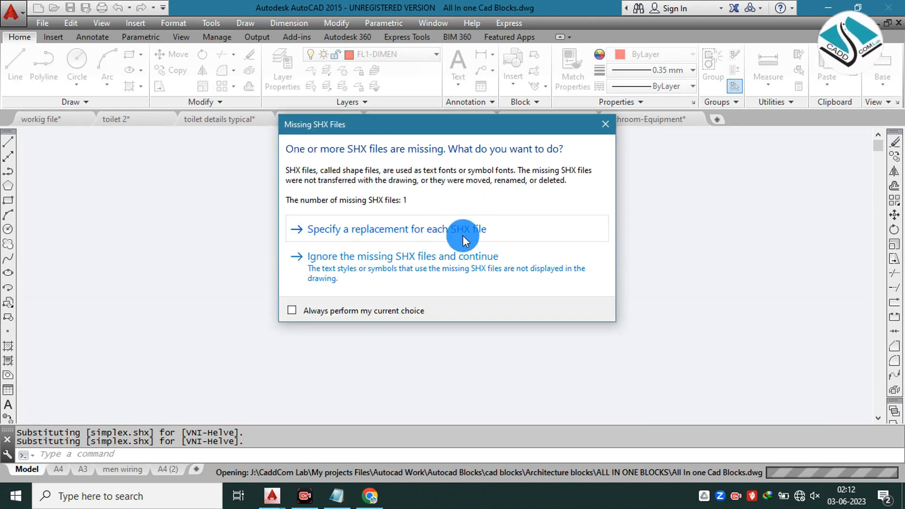
left_click(443, 254)
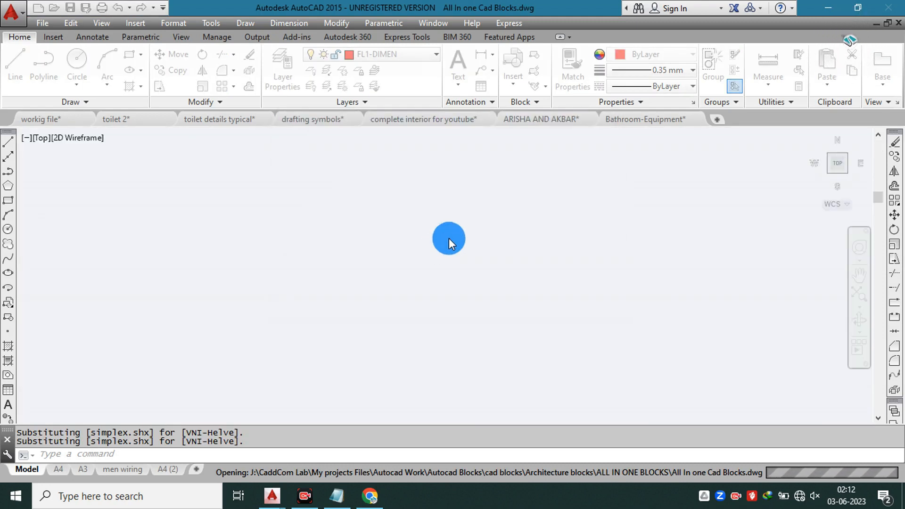
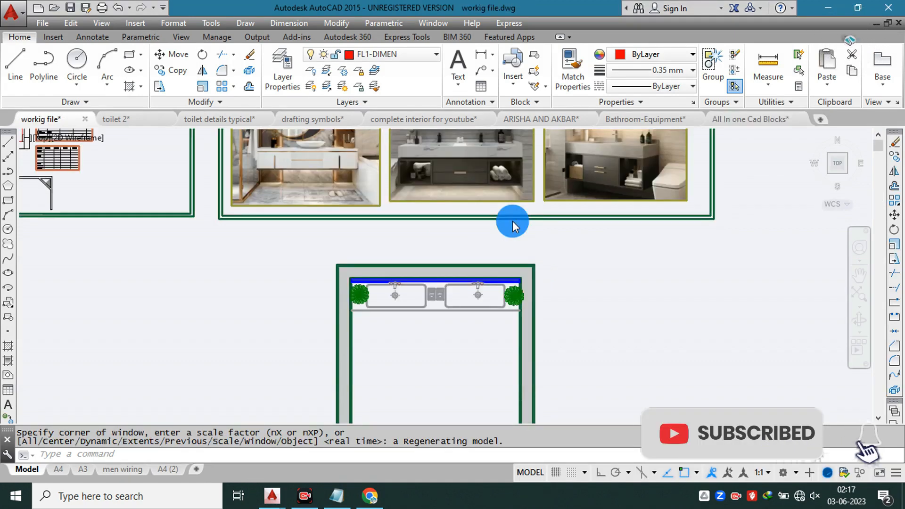
Step: Set the colour of the plant at the counter's left end to yellow 241,235,31 and regenerate the drawing
key("Escape")
scroll(400, 308, "up", 6)
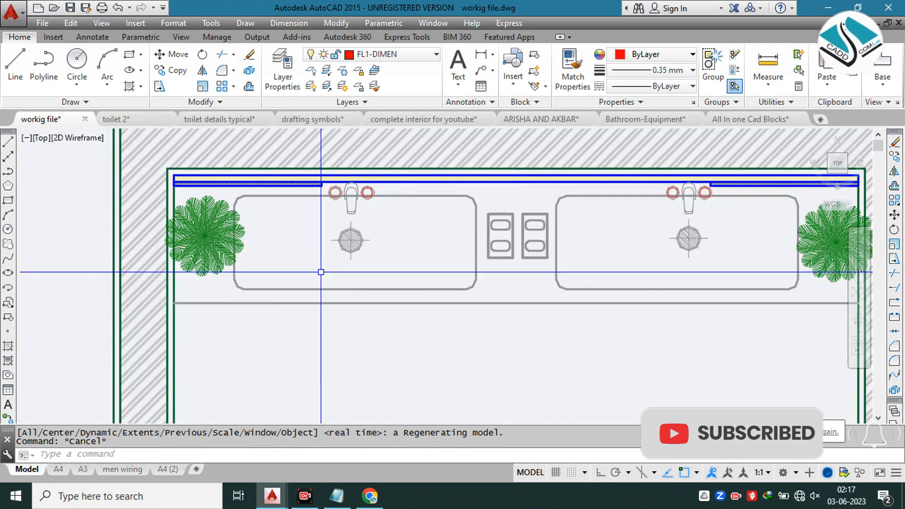
left_click(649, 57)
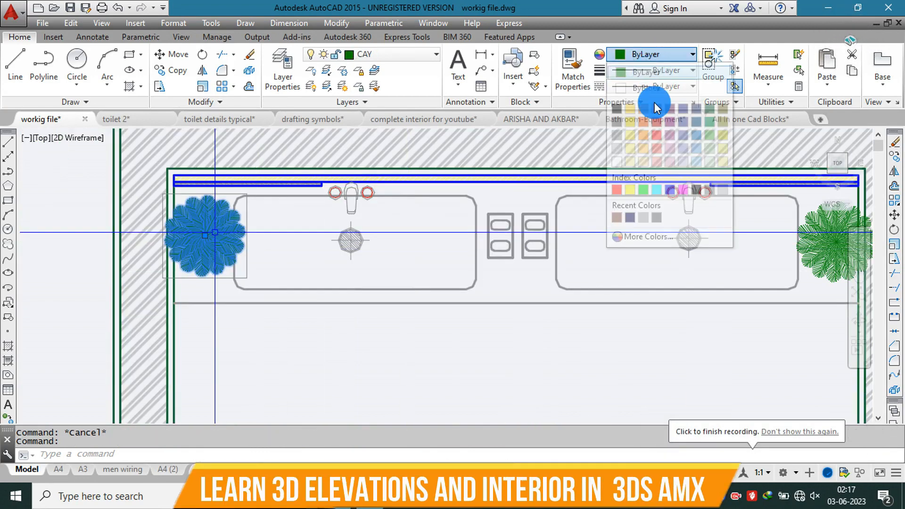
left_click(630, 121)
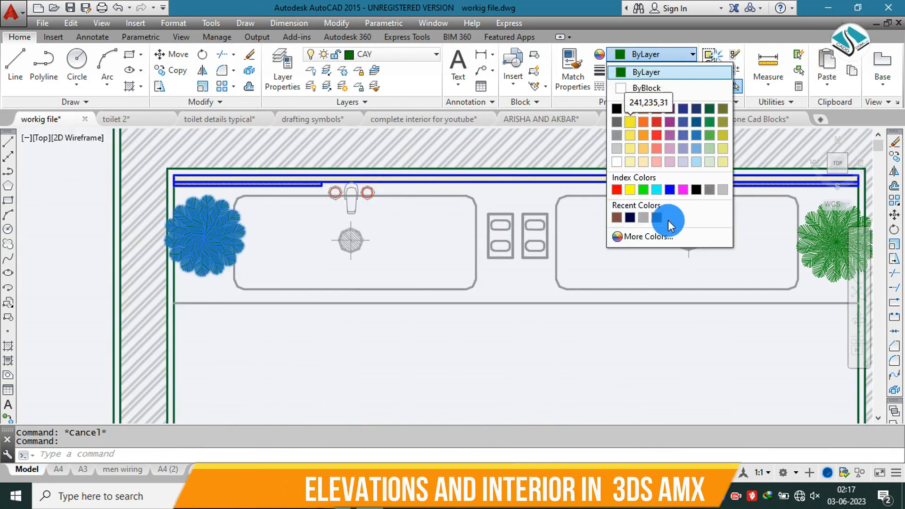
key("Escape")
middle_click_drag(576, 206, 487, 198)
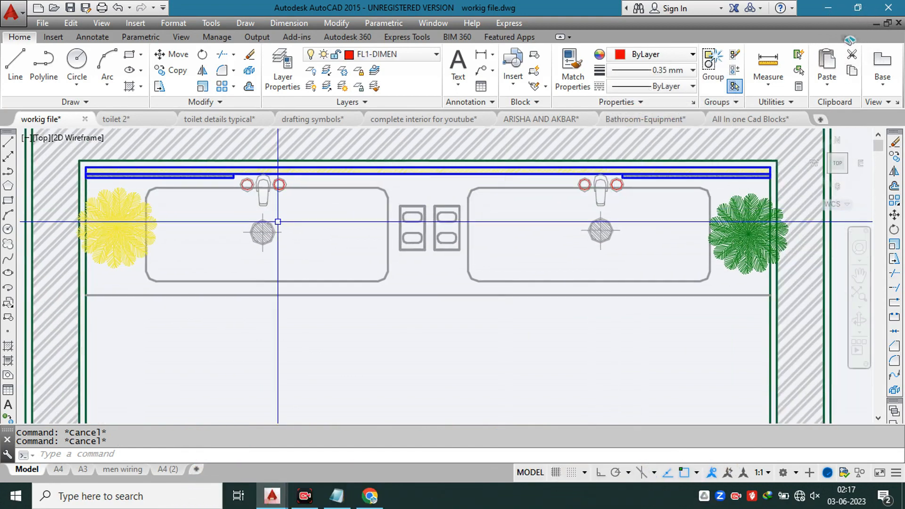
key("Return")
Step: Examine the basins, taps and accessories on the plan's counter and compare them with the reference vanity photos
scroll(278, 221, "up", 4)
mouse_move(304, 220)
middle_mouse_down()
mouse_move(325, 220)
mouse_move(415, 275)
middle_mouse_up()
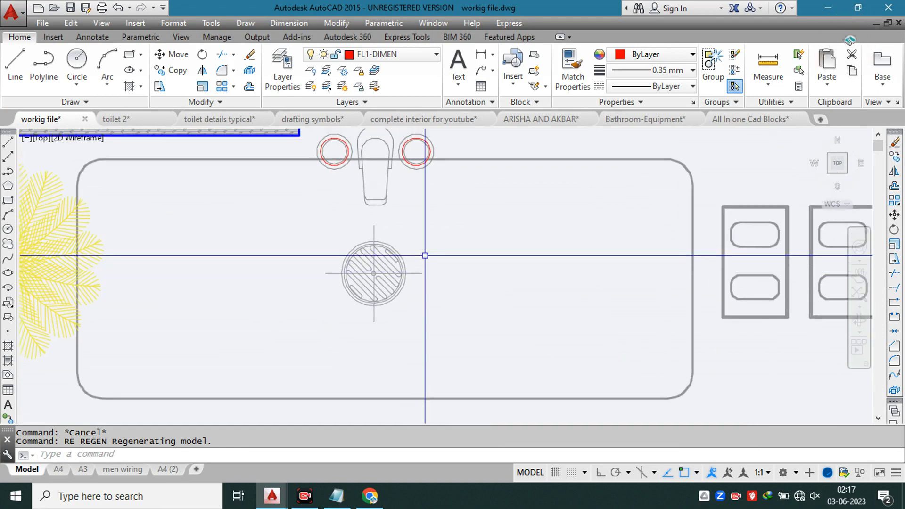
scroll(426, 248, "down", 2)
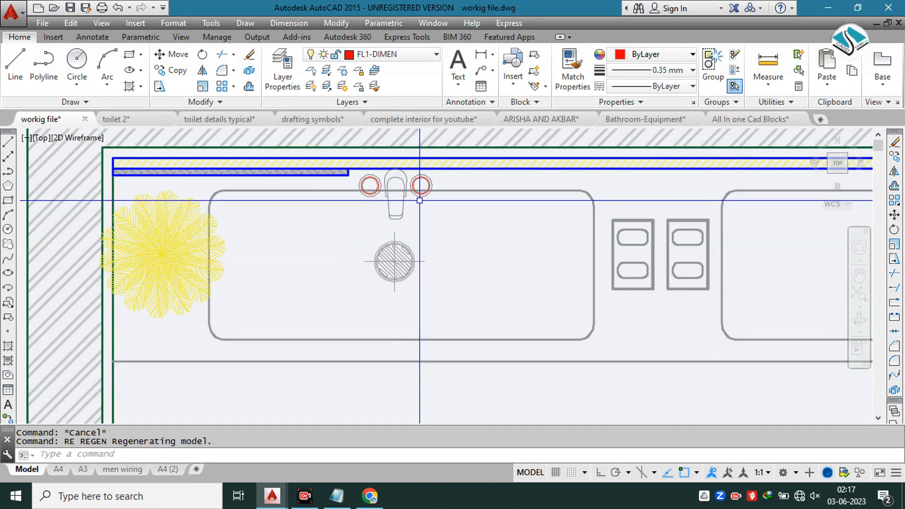
scroll(522, 271, "down", 2)
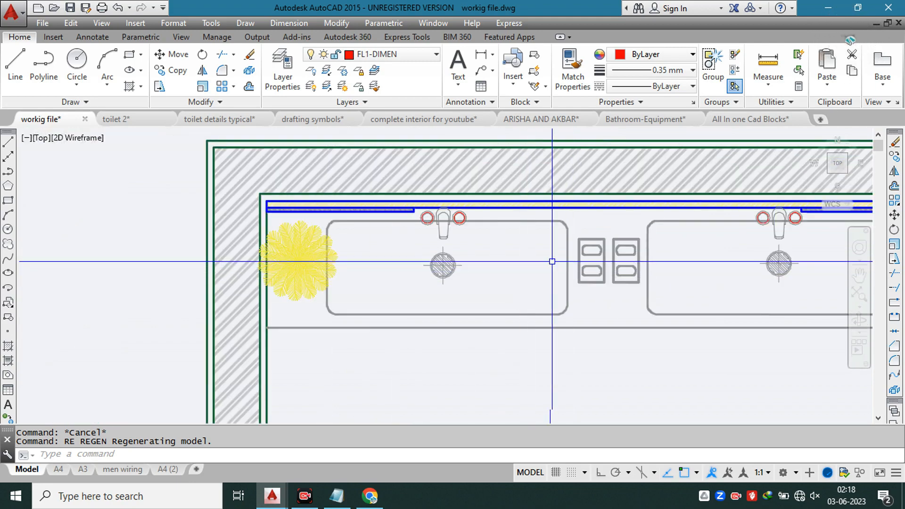
scroll(429, 275, "up", 1)
scroll(431, 245, "down", 2)
scroll(561, 244, "up", 2)
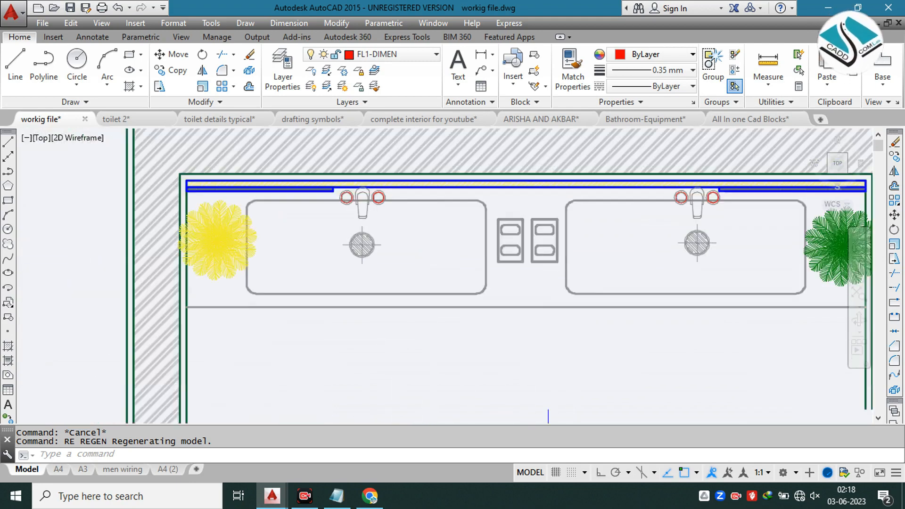
scroll(519, 238, "down", 1)
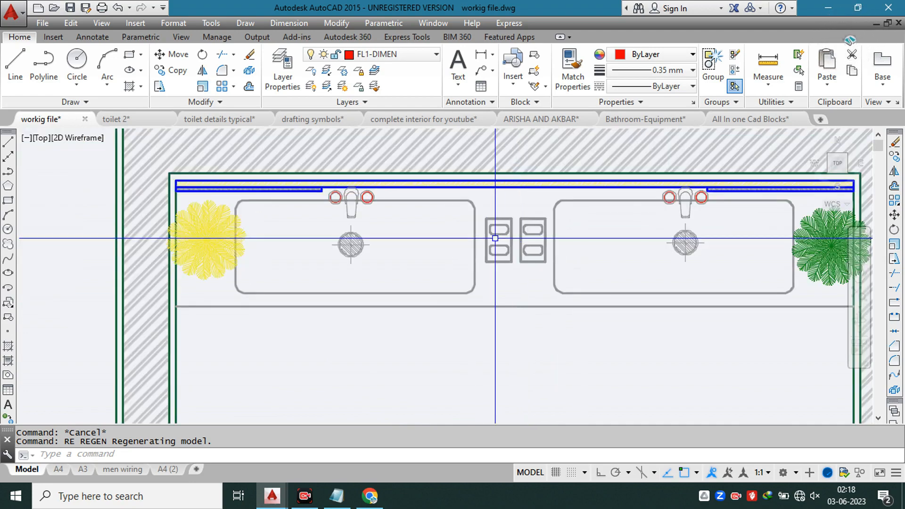
scroll(503, 192, "down", 8)
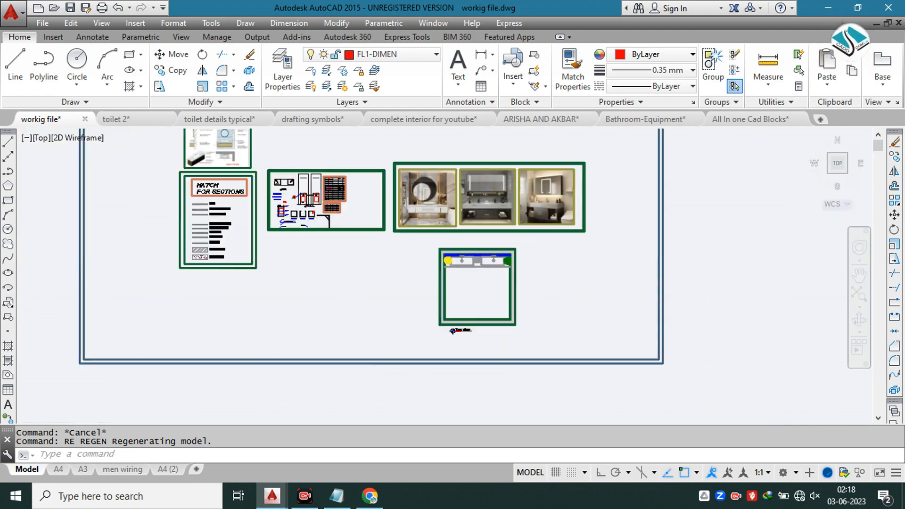
scroll(430, 211, "up", 5)
scroll(472, 245, "up", 2)
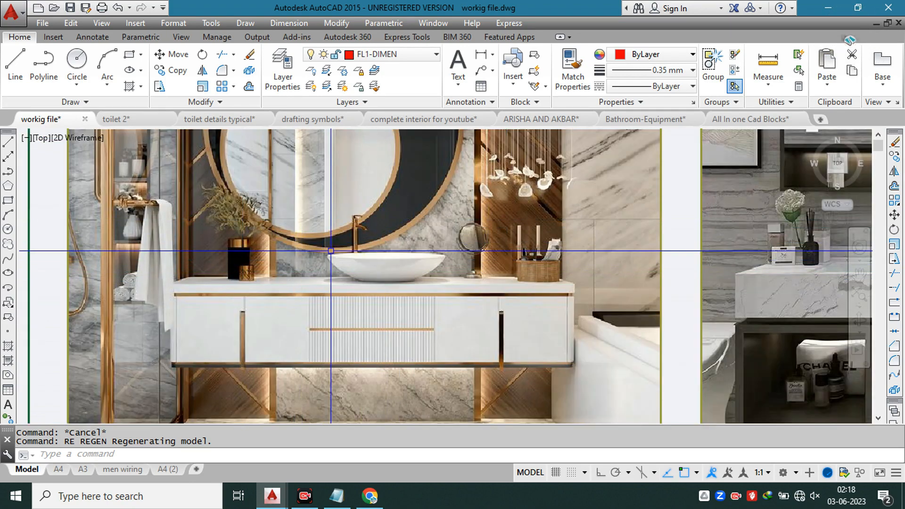
scroll(359, 208, "down", 1)
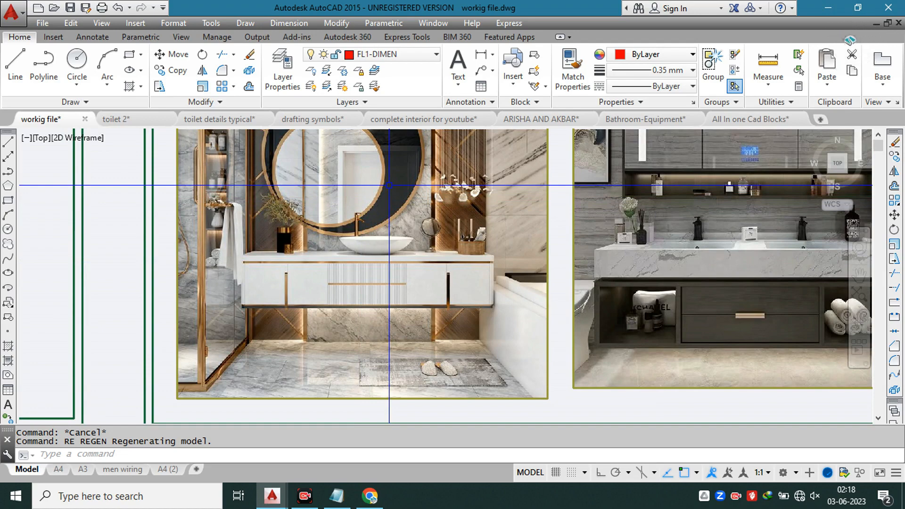
scroll(389, 186, "down", 4)
scroll(418, 257, "up", 5)
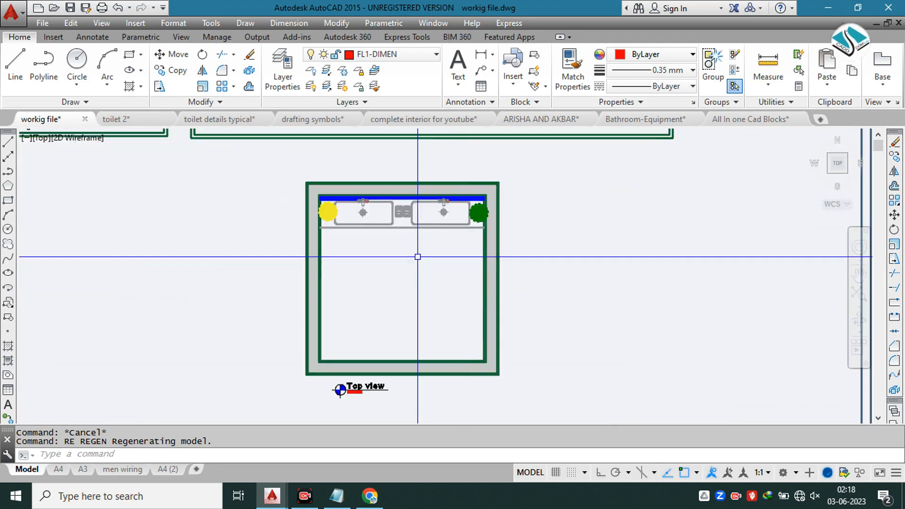
scroll(418, 257, "up", 2)
key("Return")
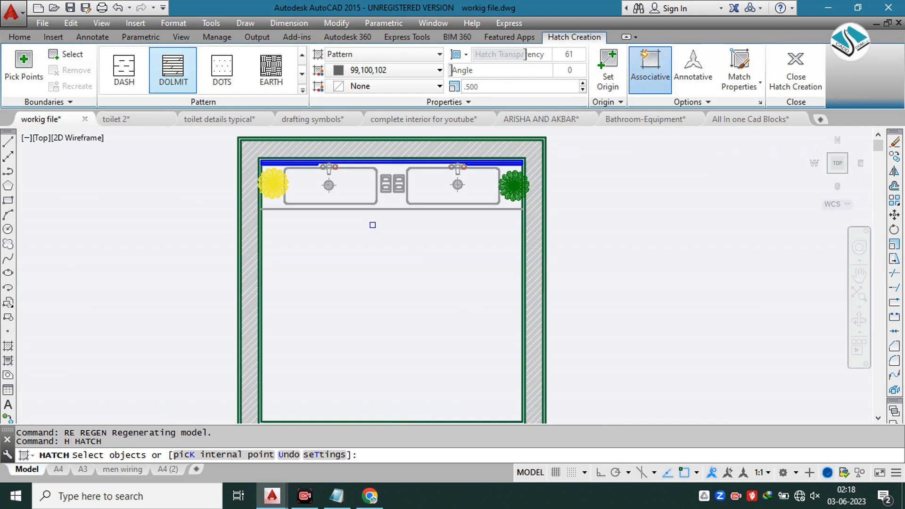
left_click(302, 90)
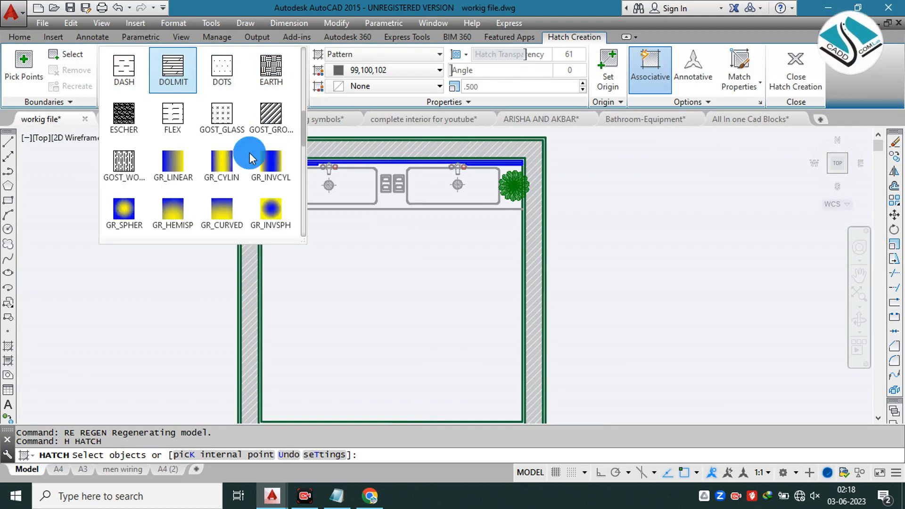
scroll(222, 160, "down", 2)
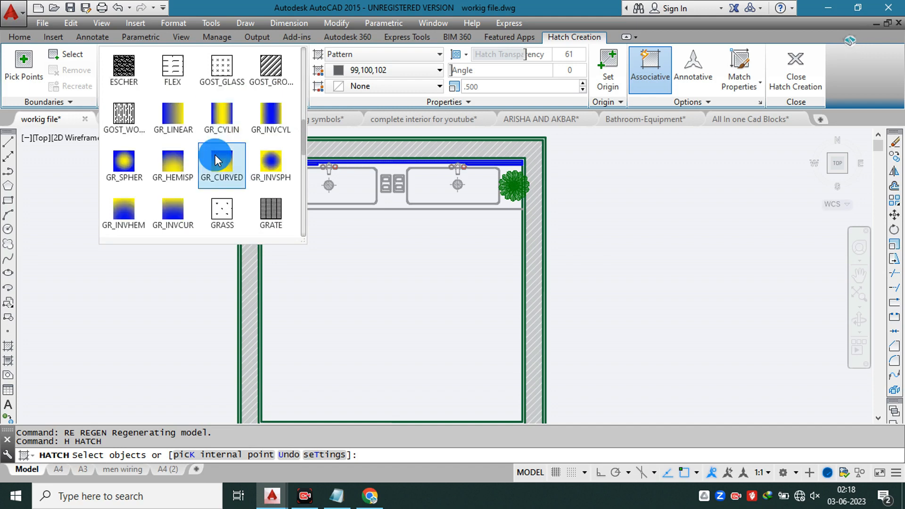
scroll(232, 191, "down", 3)
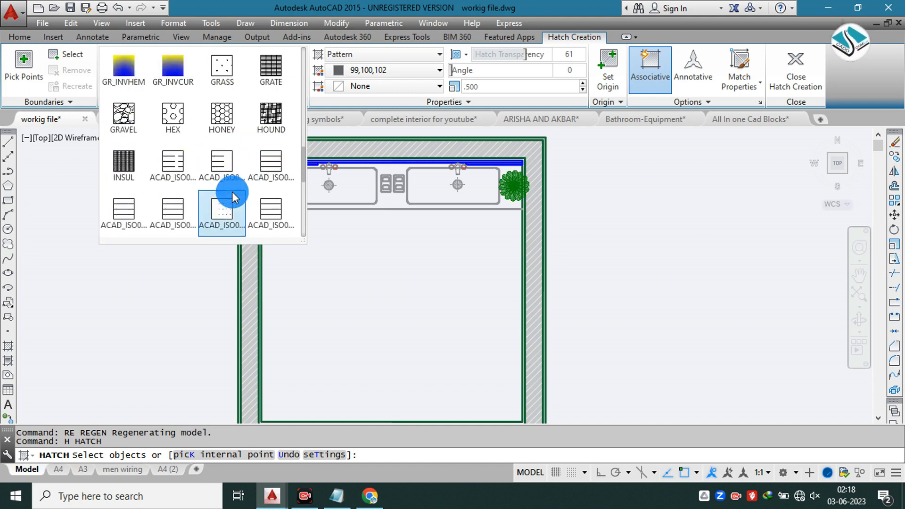
scroll(232, 191, "down", 3)
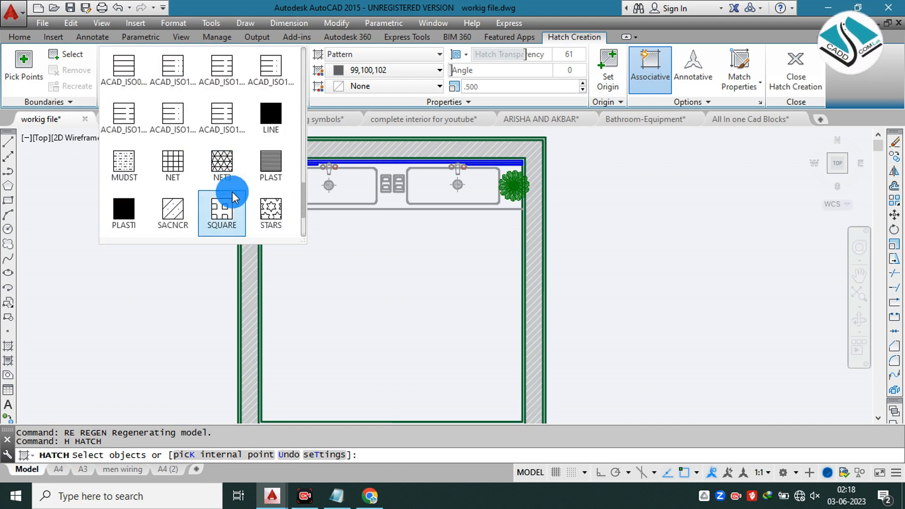
left_click(232, 192)
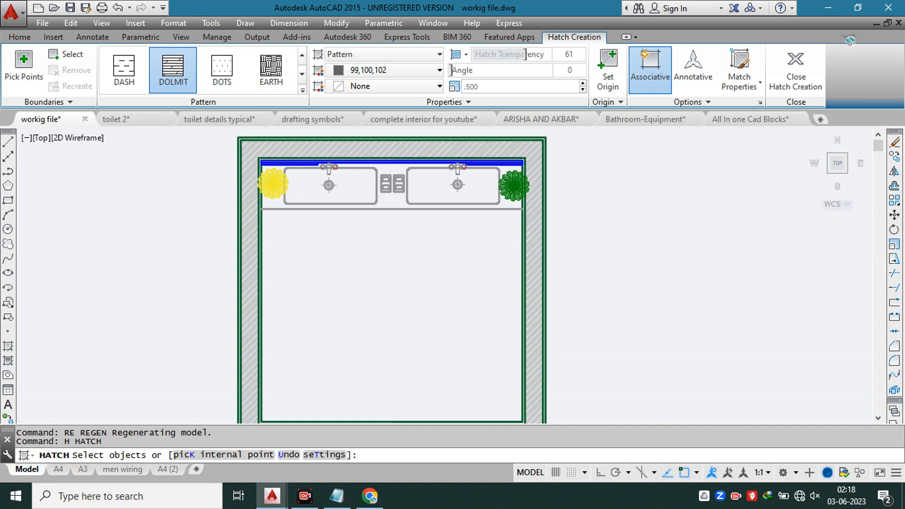
scroll(372, 198, "down", 8)
key("Escape")
key("Escape")
Step: Check the hatch pattern settings of the Marble sample in the hatch legend for sections
scroll(195, 138, "up", 8)
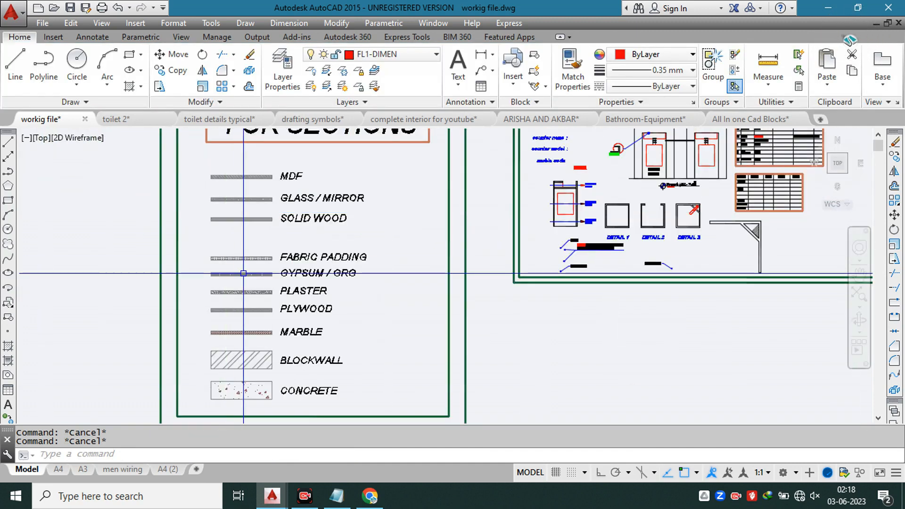
scroll(250, 332, "up", 9)
left_click(258, 366)
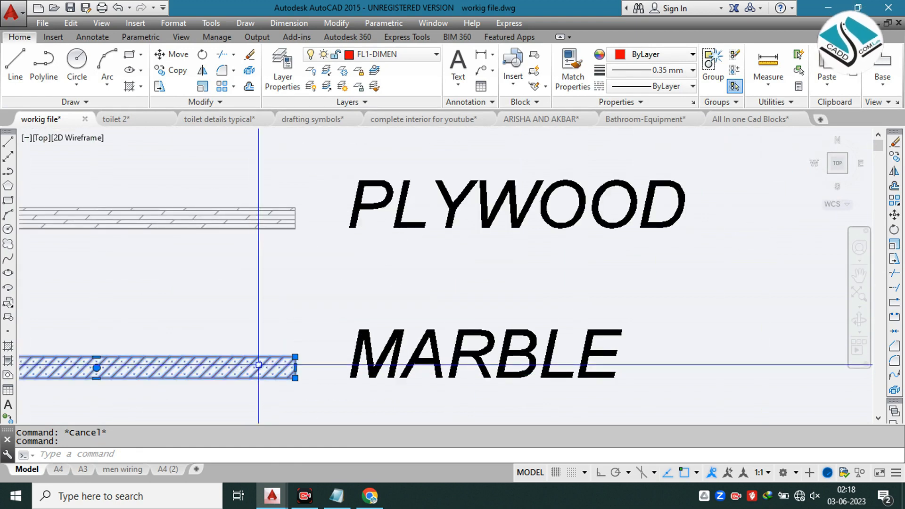
key("Escape")
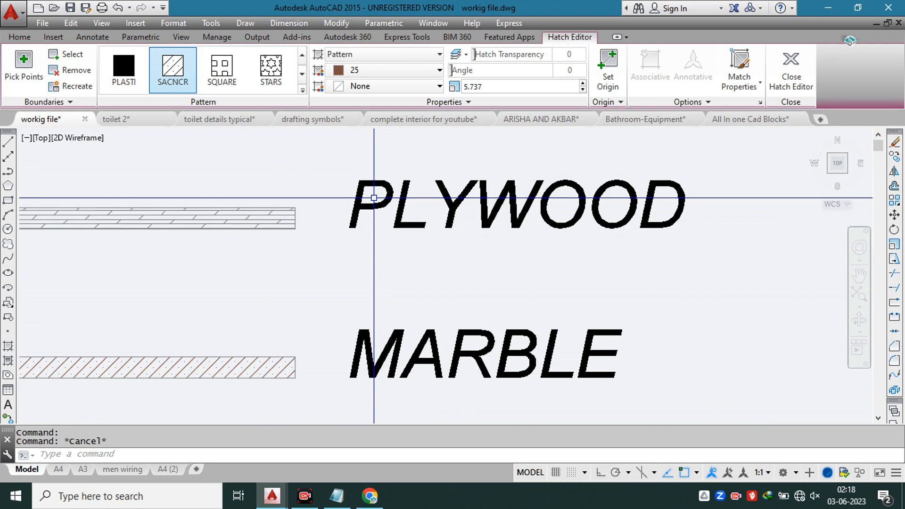
key("Escape")
scroll(374, 198, "down", 10)
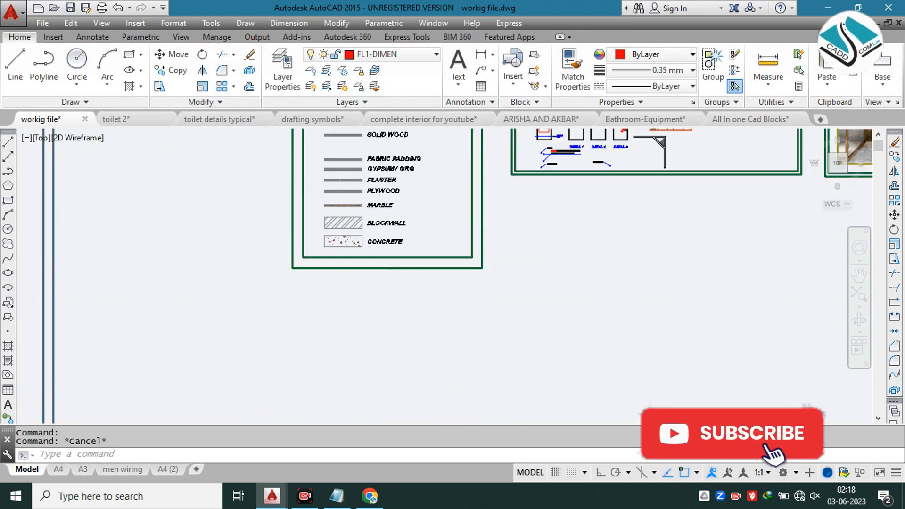
Step: Try to hatch the floor area below the counter with the SACNCR pattern, continuing despite the open boundary
middle_click_drag(444, 205, 326, 147)
scroll(479, 221, "up", 4)
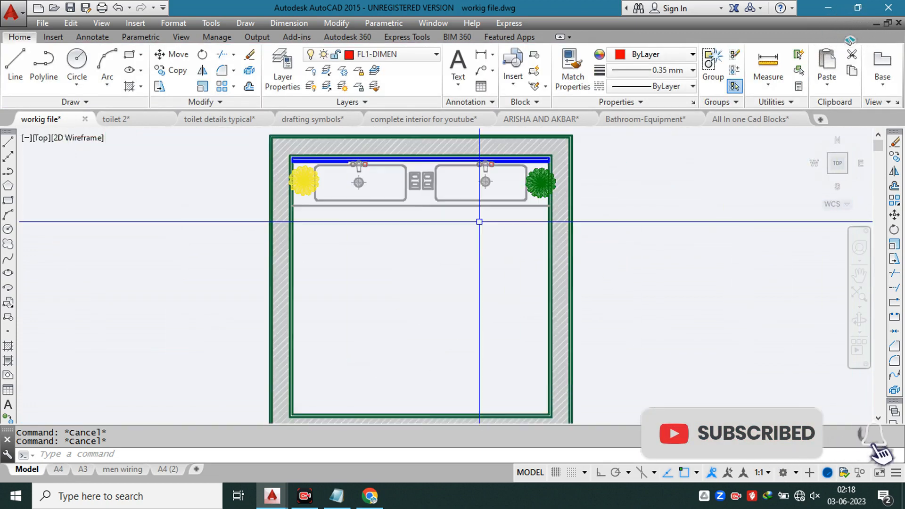
type("h")
key("Return")
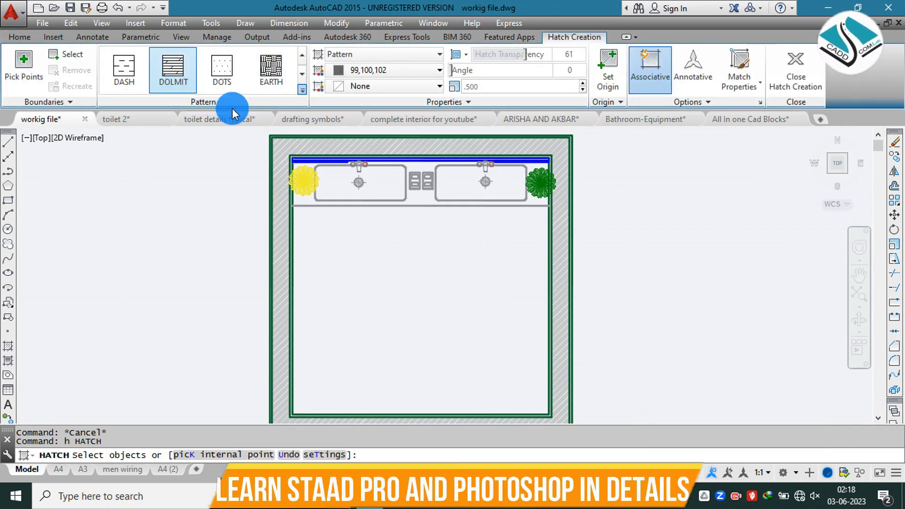
scroll(221, 114, "up", 5)
scroll(221, 113, "down", 10)
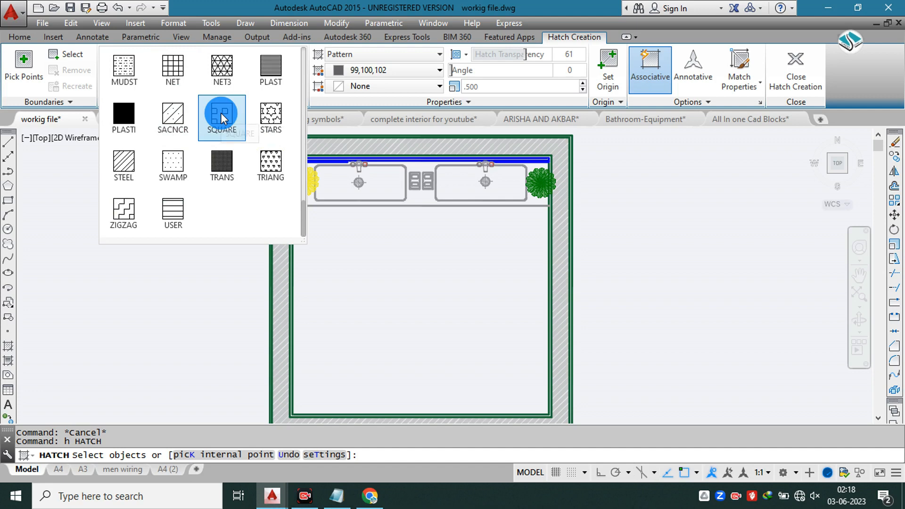
left_click(171, 113)
left_click(376, 240)
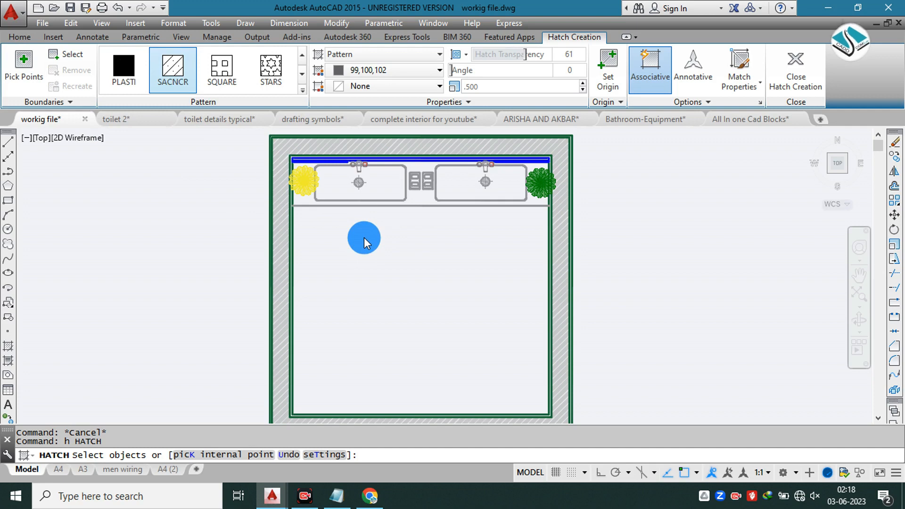
mouse_move(406, 262)
middle_mouse_down()
mouse_move(379, 230)
mouse_move(376, 206)
middle_mouse_up()
scroll(376, 206, "up", 2)
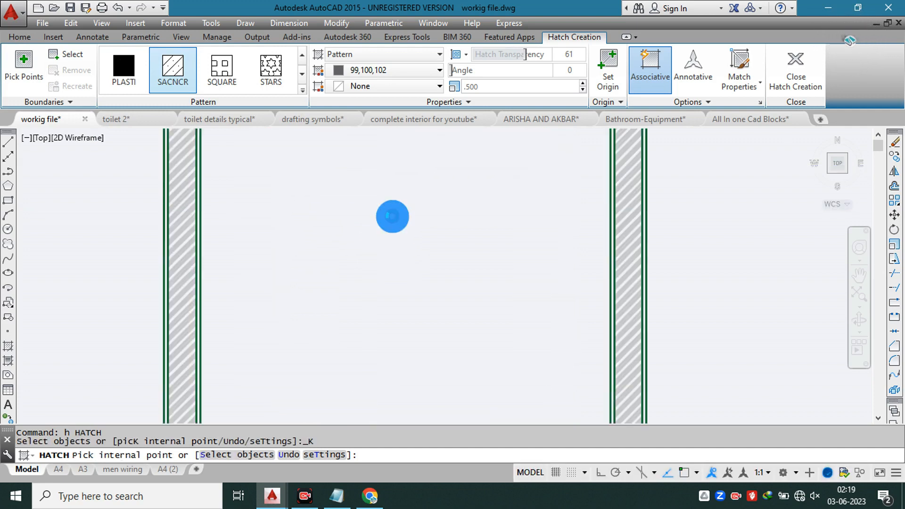
left_click(392, 216)
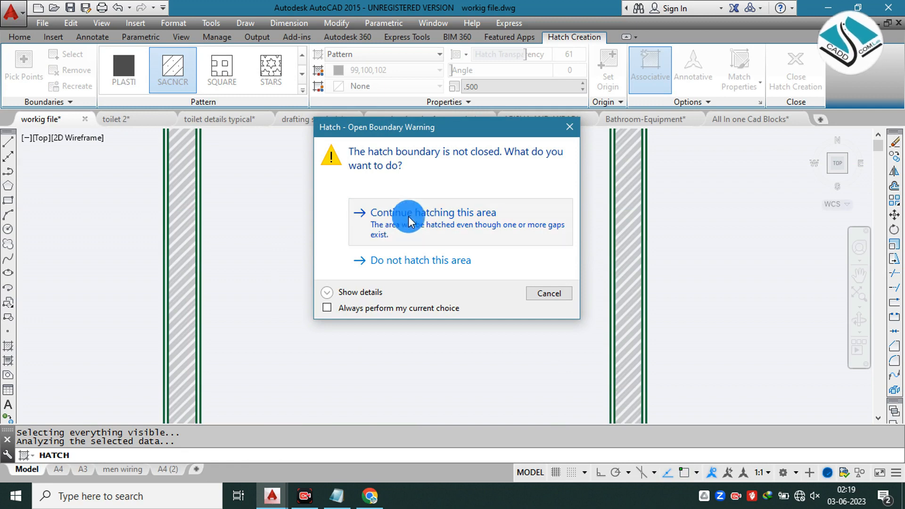
left_click(408, 218)
scroll(382, 229, "down", 3)
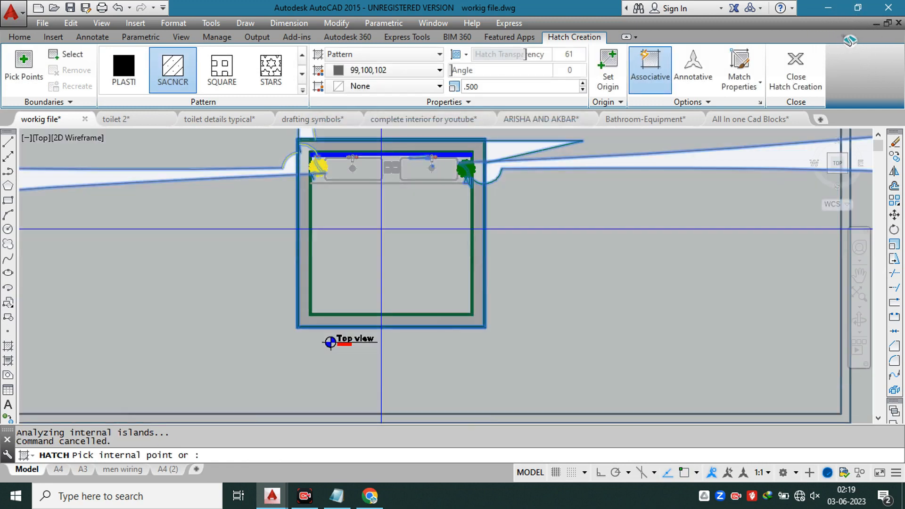
key("Escape")
key("Escape")
key("Escape")
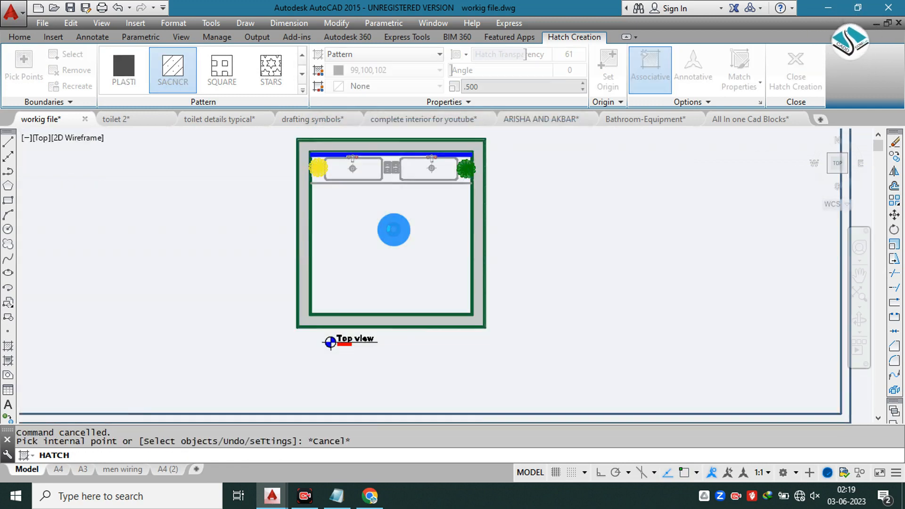
Step: Draw a rectangle around the floor area from the counter's front-left corner to the opposite lower-right wall corner
type("rec")
key("Return")
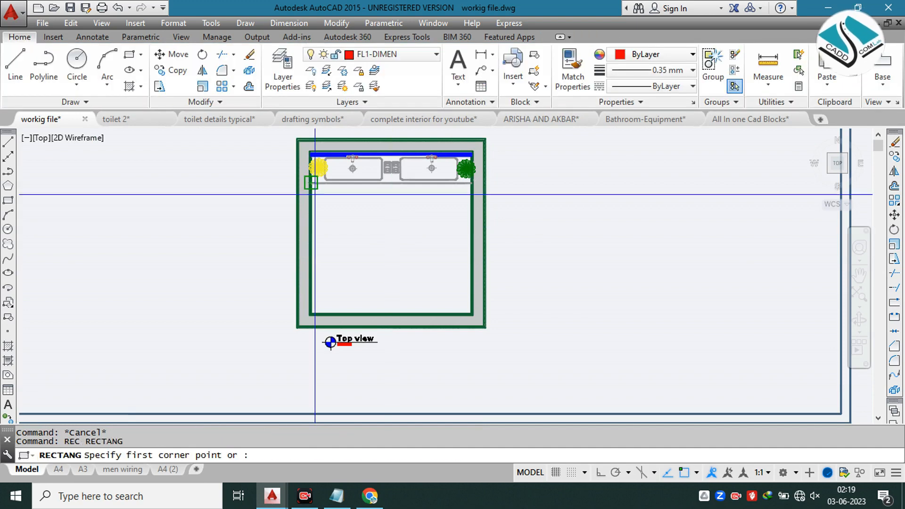
left_click(317, 186)
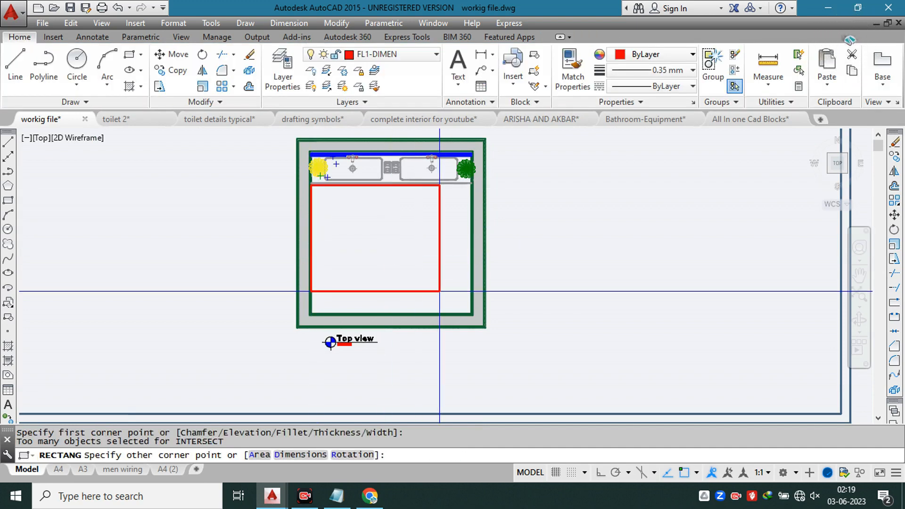
left_click(477, 315)
scroll(477, 315, "up", 5)
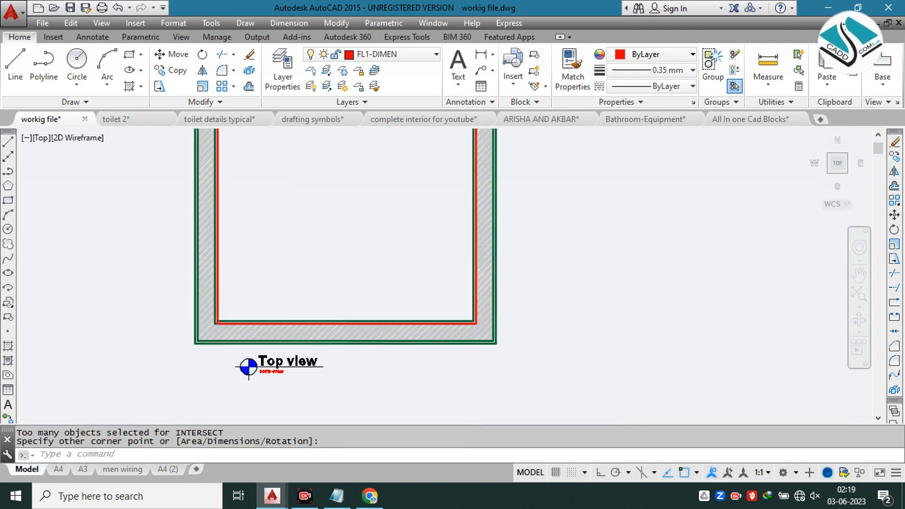
type("e")
key("Return")
key("Escape")
scroll(438, 326, "up", 6)
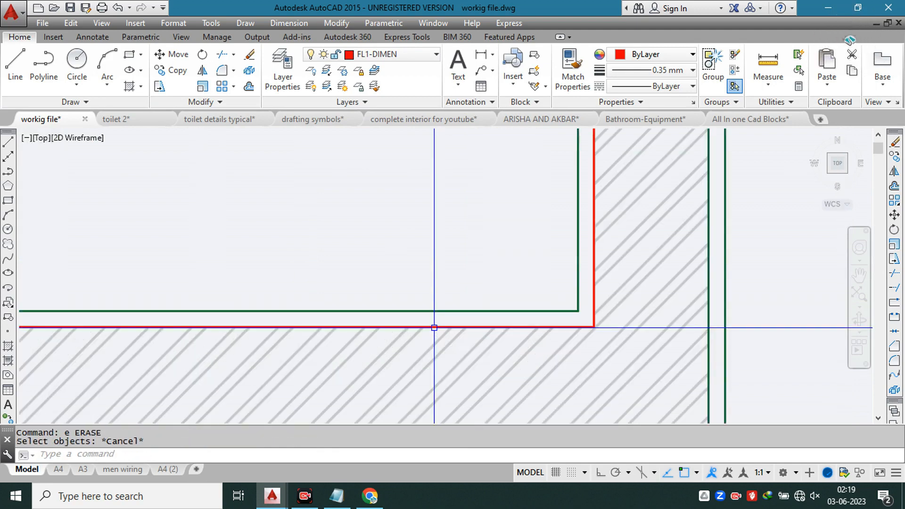
Step: Erase the floor rectangle and redraw it from the lower-right corner of the inner wall line to the counter's front-left corner
left_click(435, 326)
type("e")
key("Return")
type("rec")
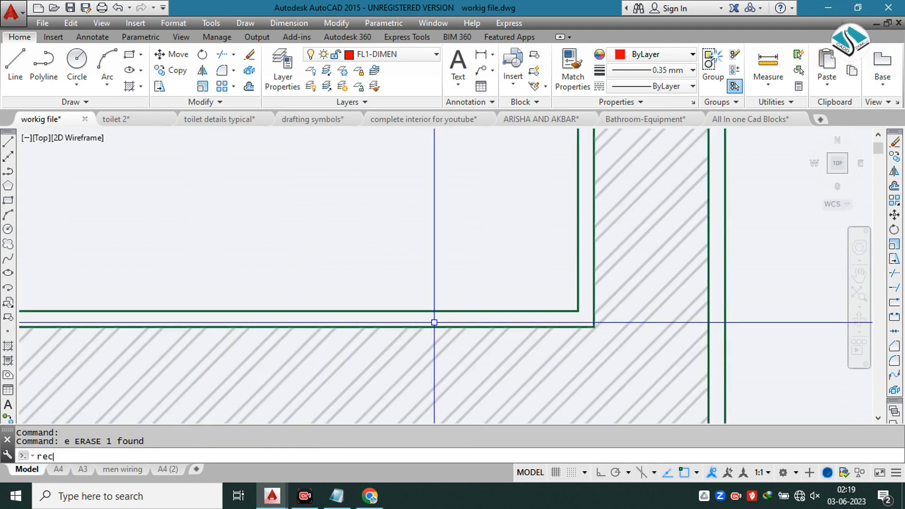
key("Return")
scroll(571, 318, "down", 4)
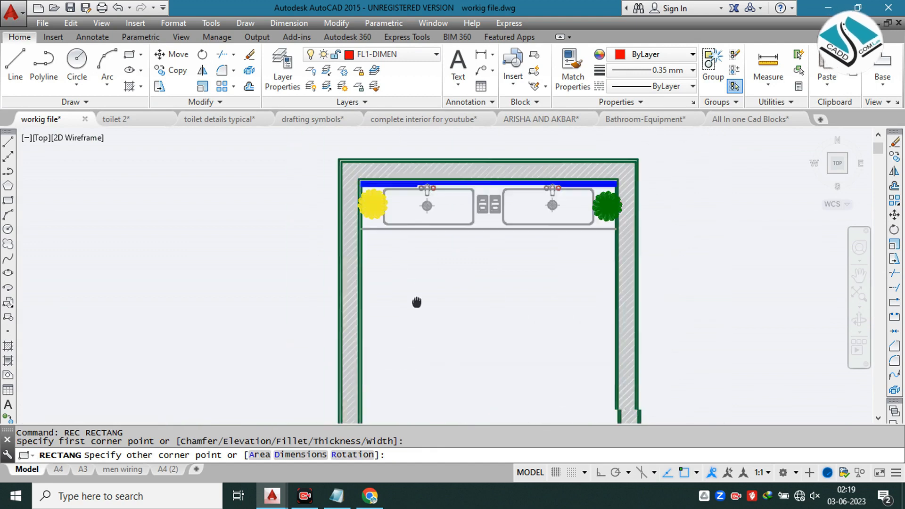
scroll(309, 201, "up", 5)
left_click(309, 202)
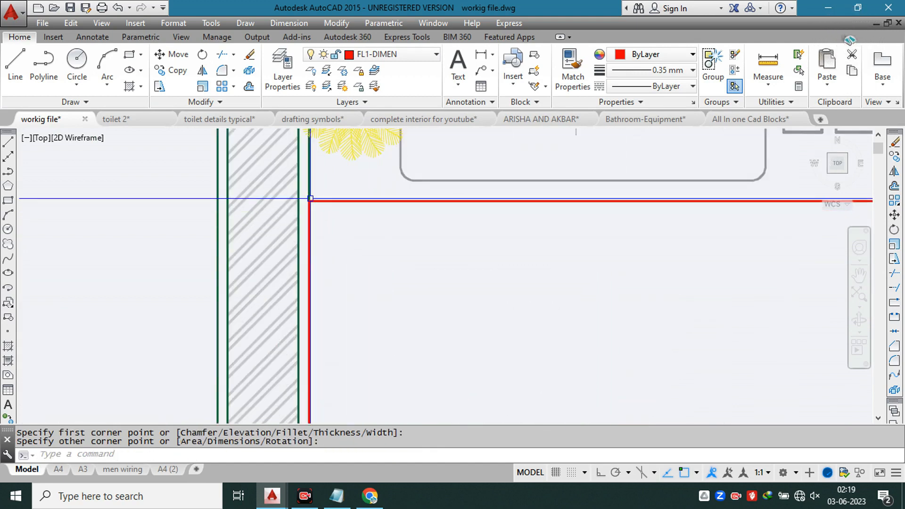
Step: Start a SACNCR hatch of the floor area, selecting the red rectangle as its boundary object
scroll(309, 201, "down", 4)
type("H")
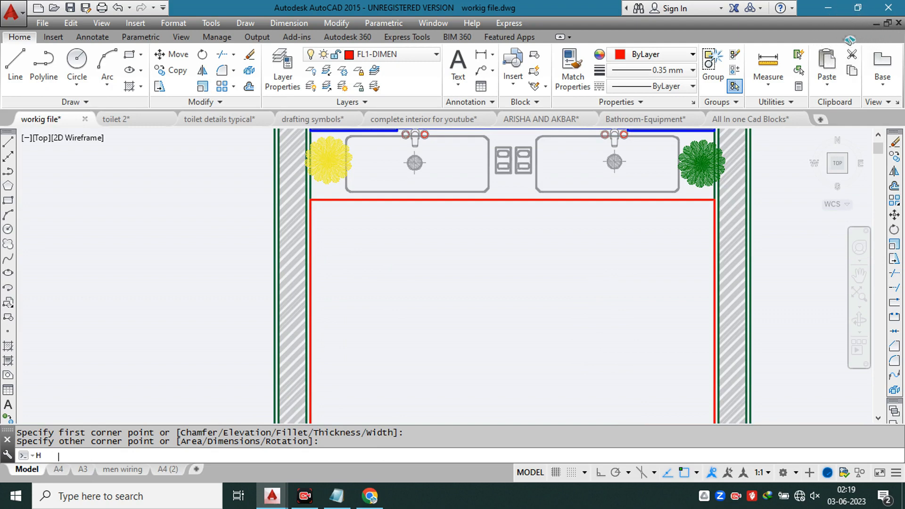
key("Return")
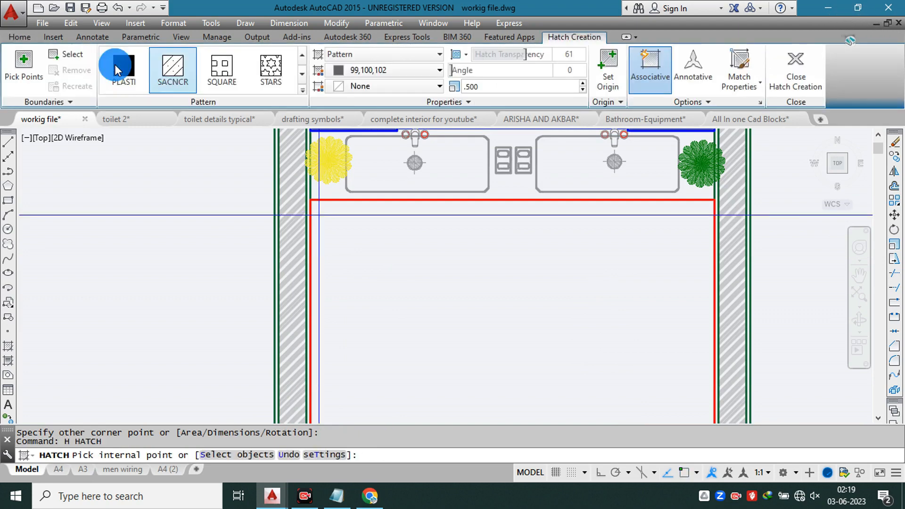
left_click(67, 57)
scroll(325, 199, "up", 2)
left_click(328, 199)
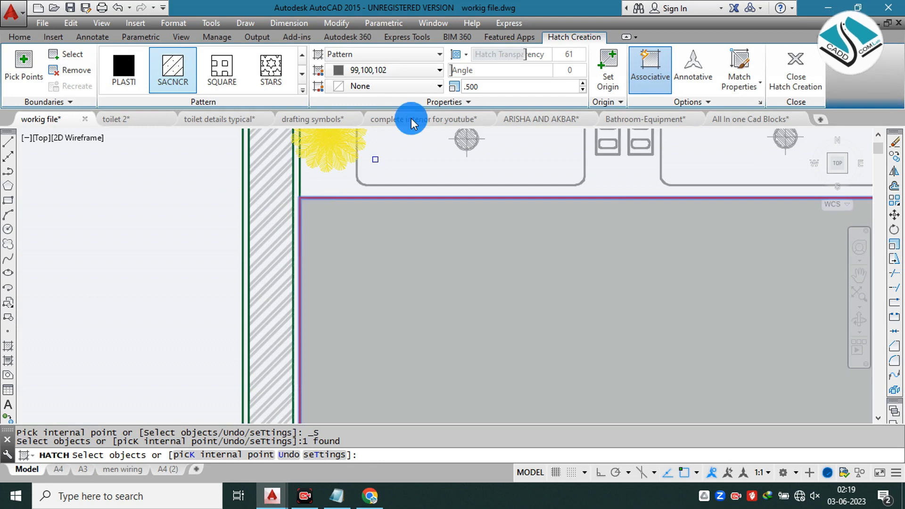
Step: Set the floor hatch's scale to 10 and its transparency to 80, and finish the hatch
left_click_drag(483, 86, 444, 88)
type("1")
key("Return")
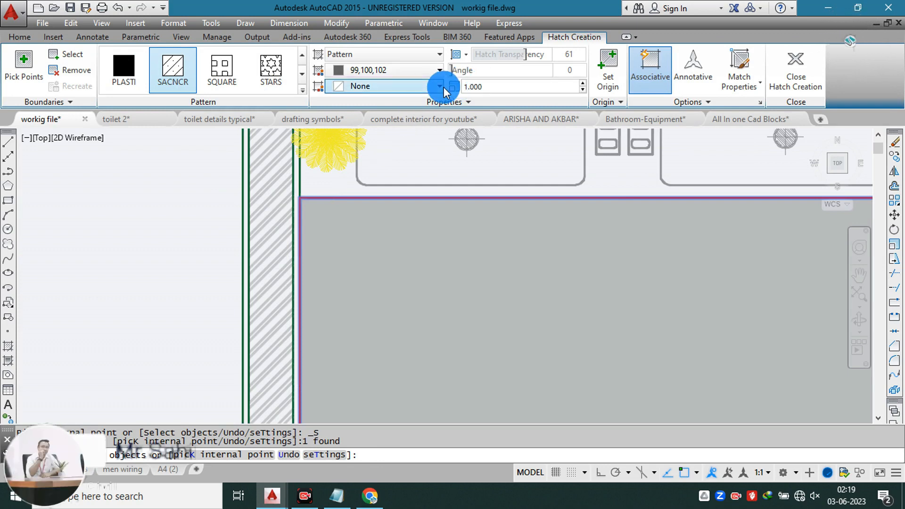
left_click_drag(541, 86, 433, 92)
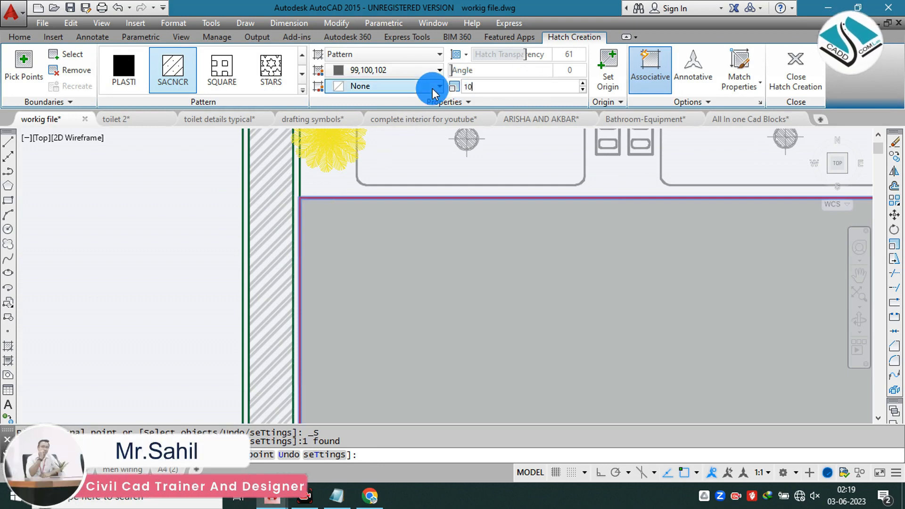
type("10")
key("Return")
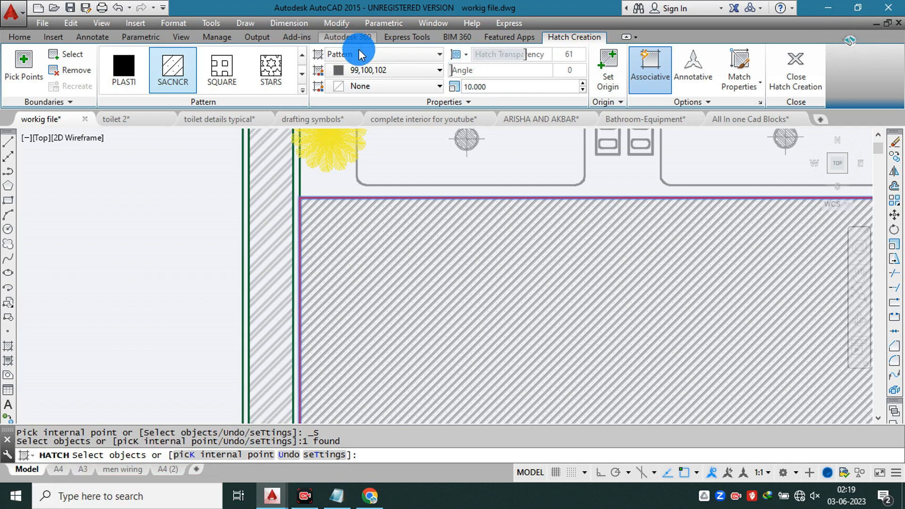
mouse_move(544, 56)
left_mouse_down()
mouse_move(586, 61)
mouse_move(575, 61)
left_mouse_up()
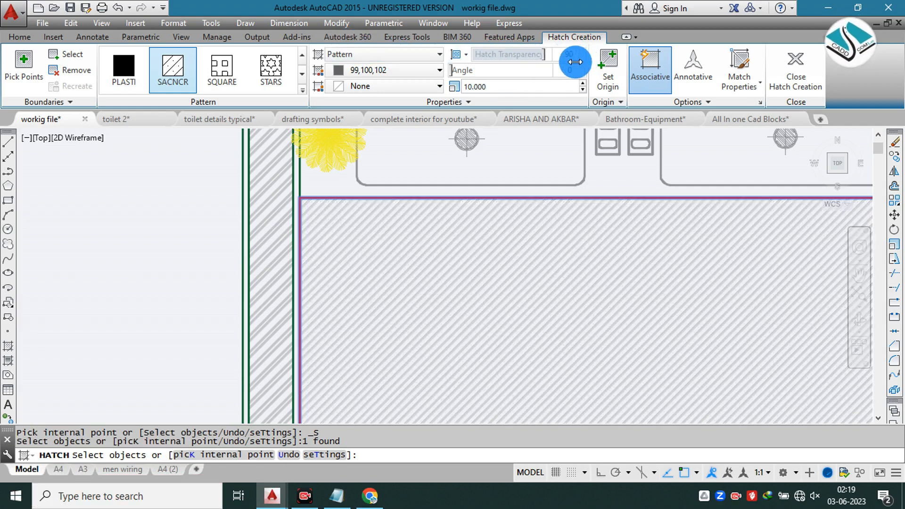
left_click(814, 71)
Step: Match the red floor rectangle's properties to the grey linework of the drawing
scroll(303, 238, "down", 3)
scroll(303, 221, "up", 5)
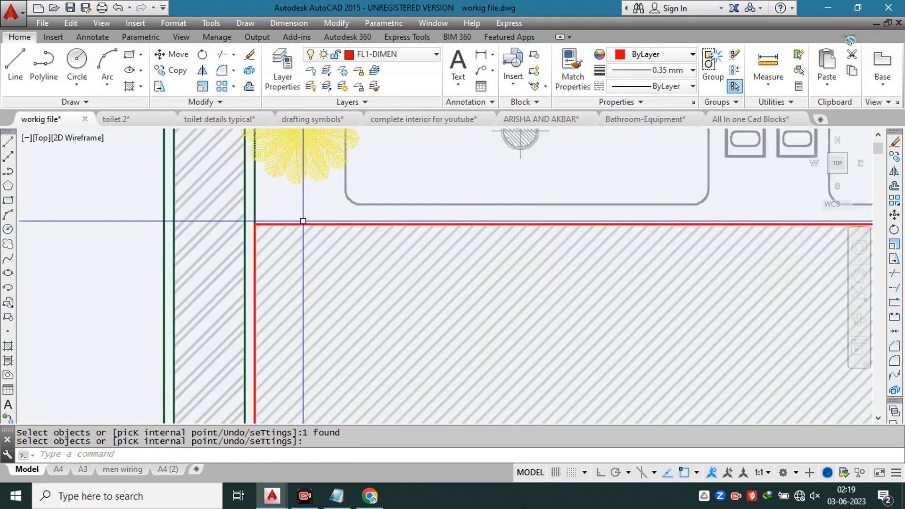
key("Return")
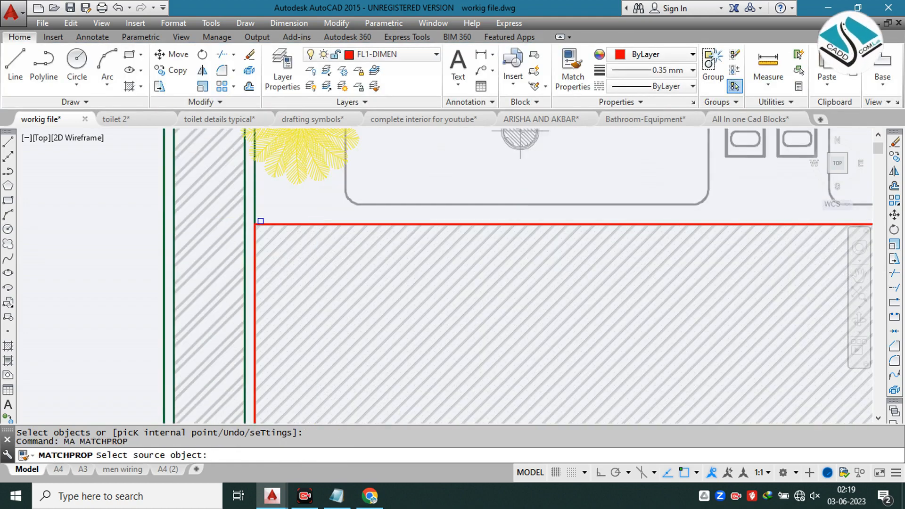
left_click(285, 232)
scroll(304, 212, "down", 3)
key("Escape")
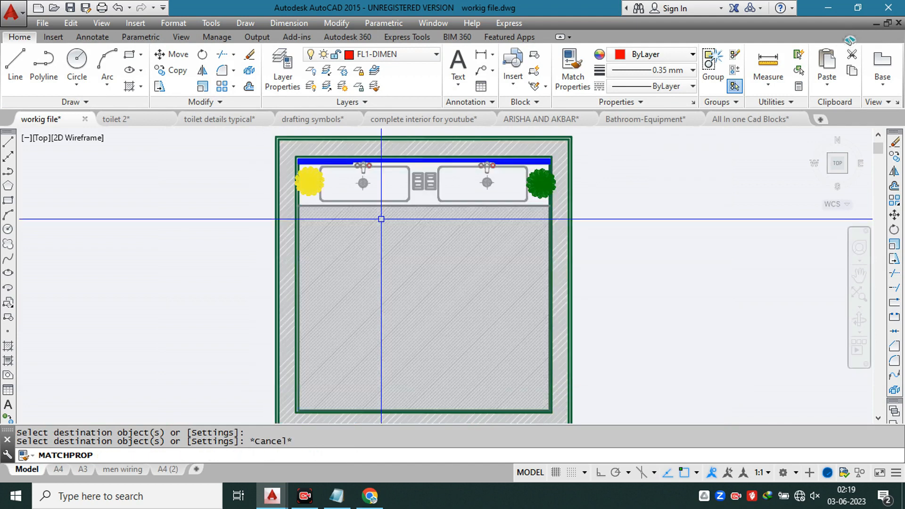
Step: Try a scale of 15 on the floor hatch, and settle on a scale of 20
left_click(408, 218)
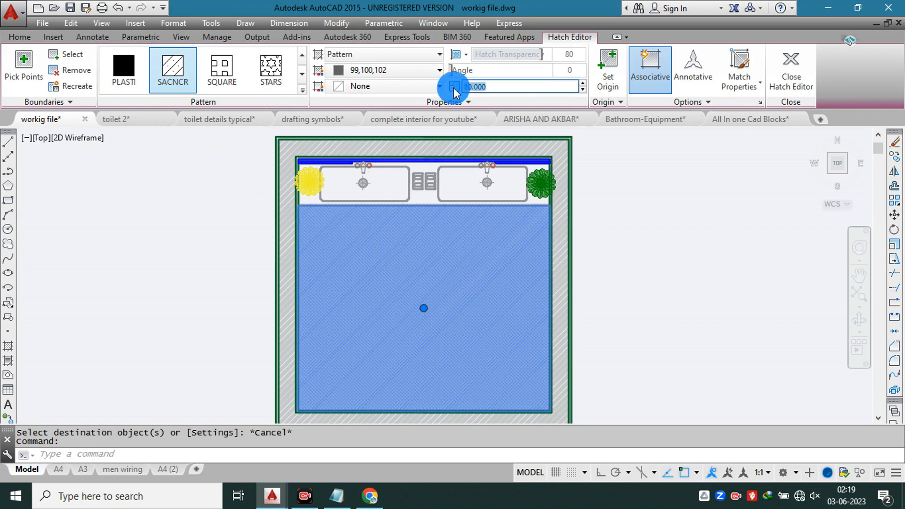
type("15")
key("Return")
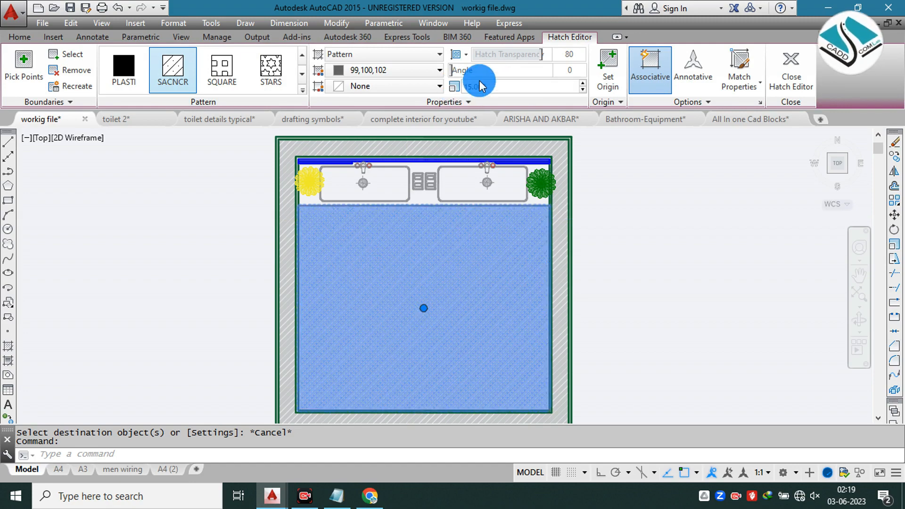
left_click_drag(507, 89, 448, 89)
type("20")
key("Return")
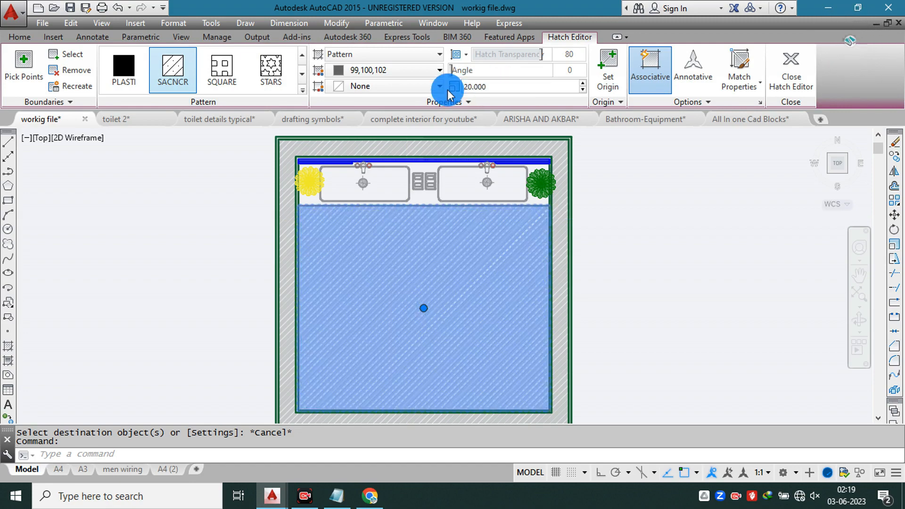
key("Escape")
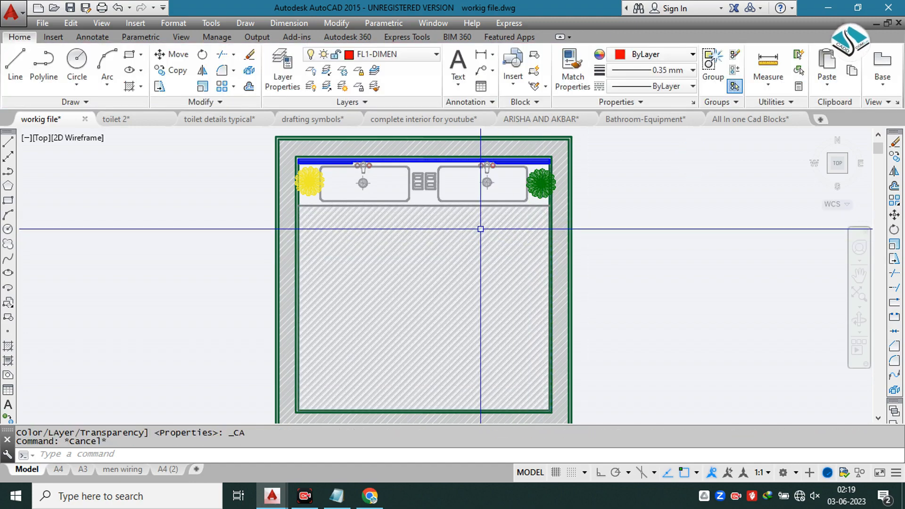
Step: Review the hatched plan and examine the counter, taps and storage in the reference vanity photos
scroll(481, 236, "down", 2)
scroll(443, 238, "up", 2)
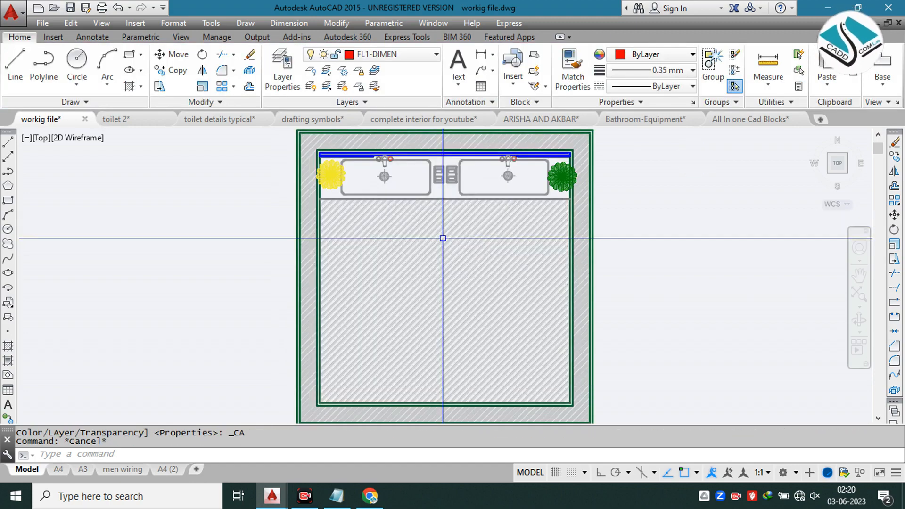
scroll(443, 238, "down", 6)
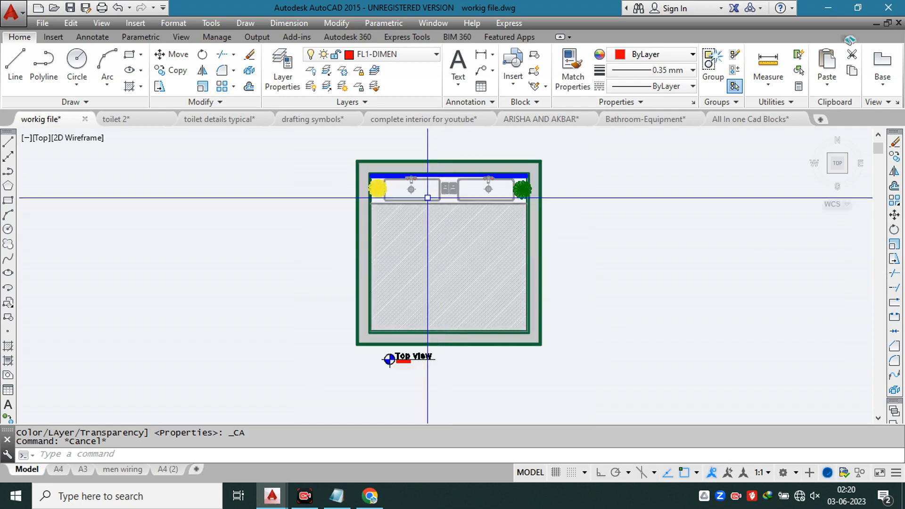
scroll(373, 217, "up", 6)
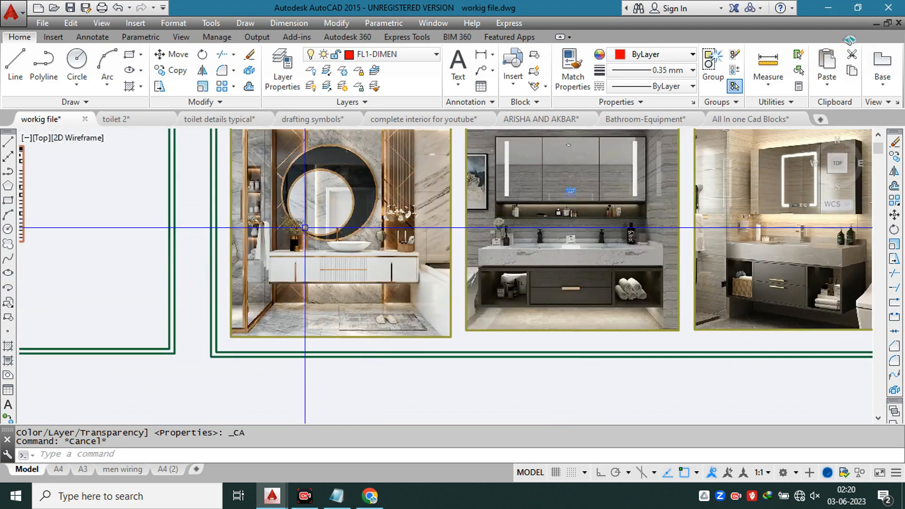
scroll(342, 249, "up", 4)
scroll(341, 242, "down", 2)
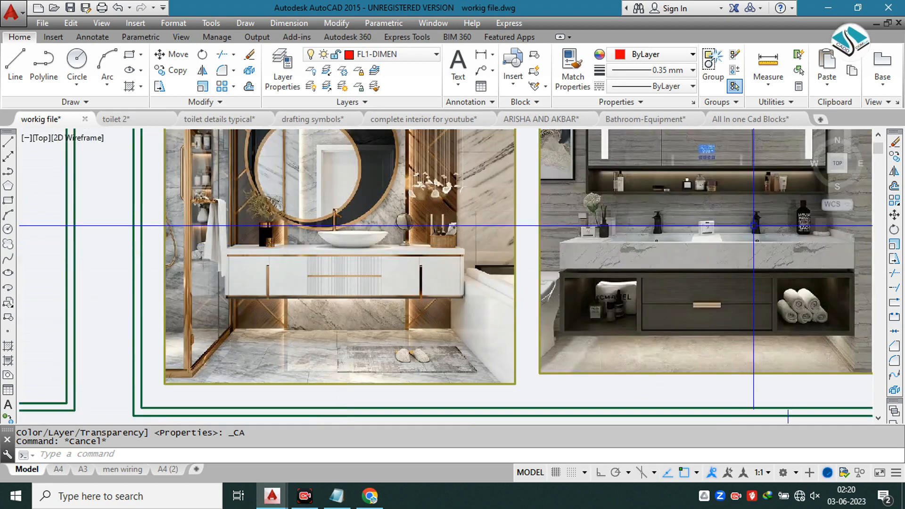
scroll(786, 236, "up", 4)
middle_click_drag(728, 225, 657, 225)
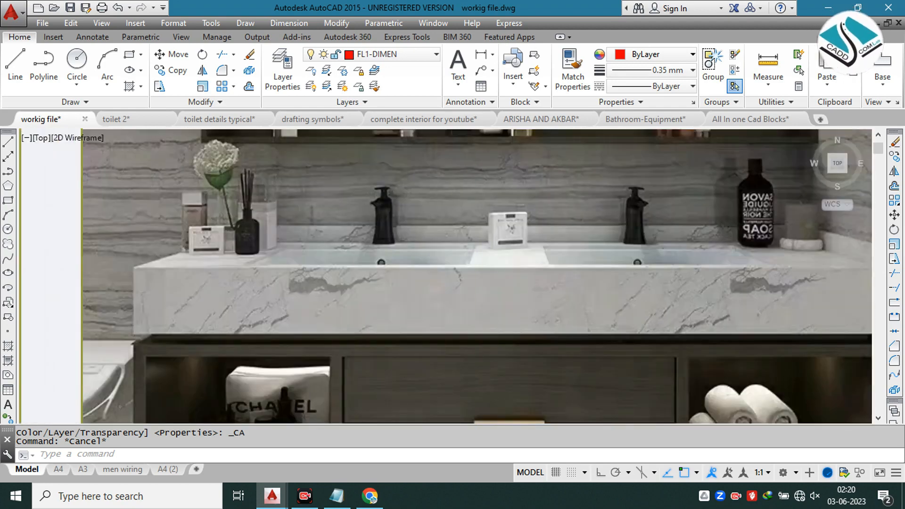
scroll(477, 225, "down", 2)
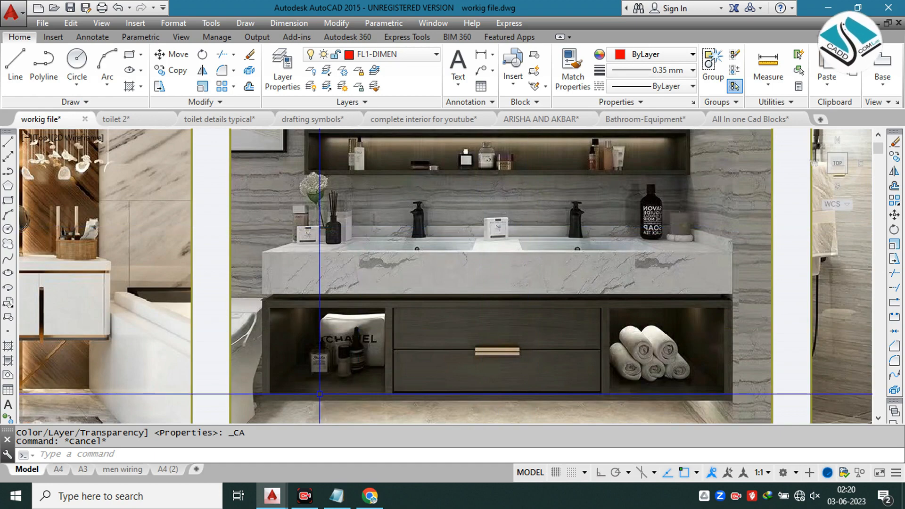
Step: Begin opening another drawing and go up to the Architecture blocks folder
left_click(43, 23)
left_click(459, 226)
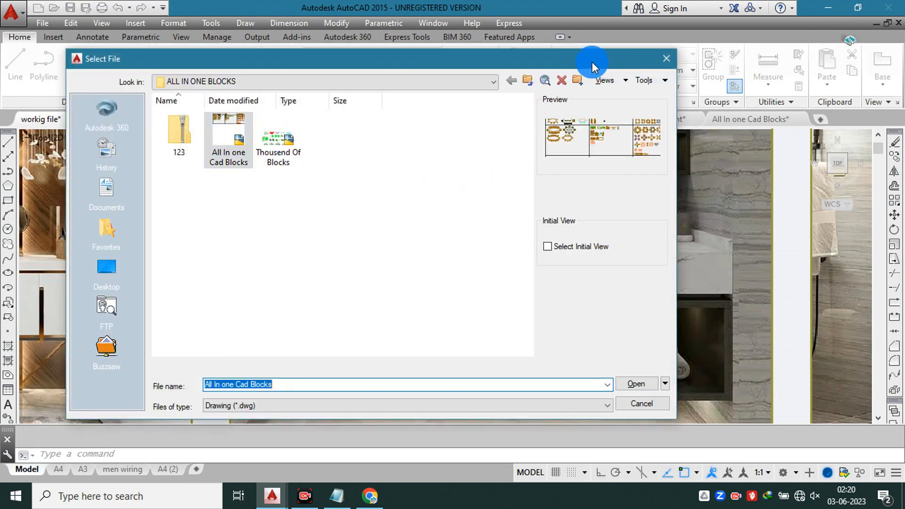
left_click(524, 81)
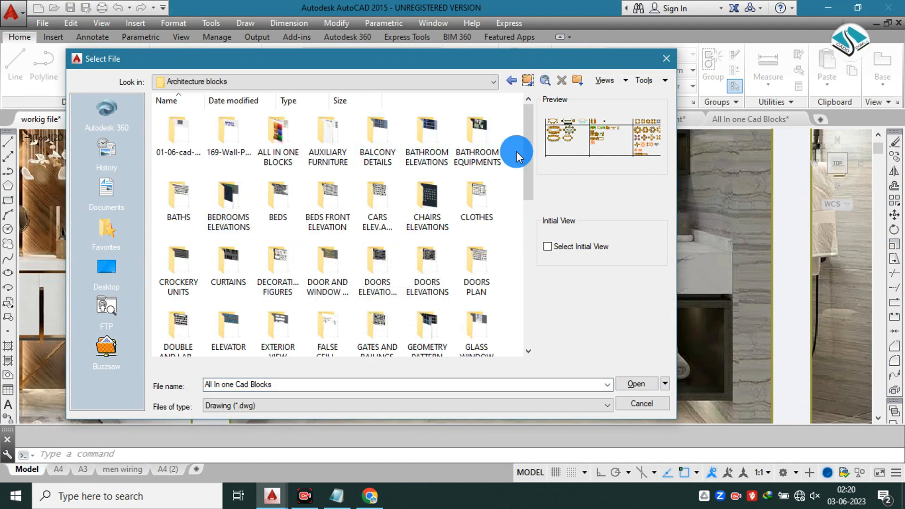
Step: Look through the folders and drawings in Architecture blocks for suitable bathroom block files
left_click_drag(526, 149, 528, 221)
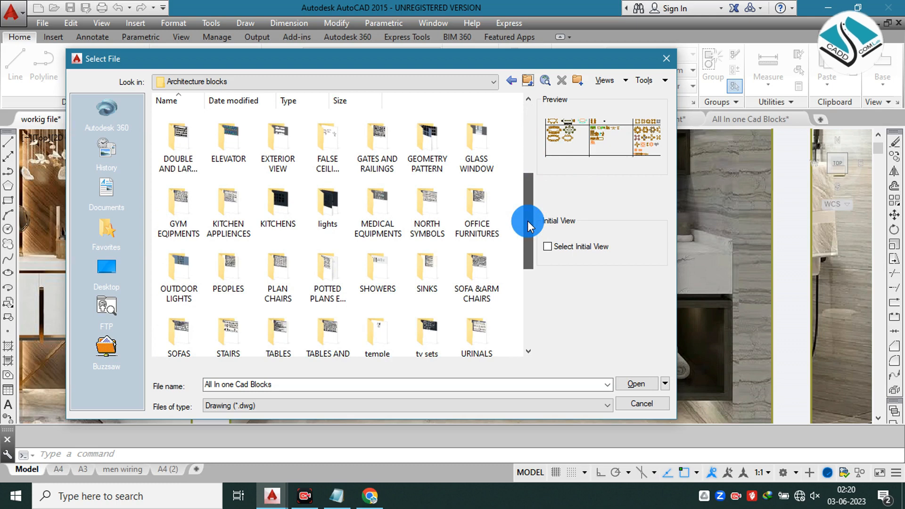
left_click_drag(527, 220, 526, 253)
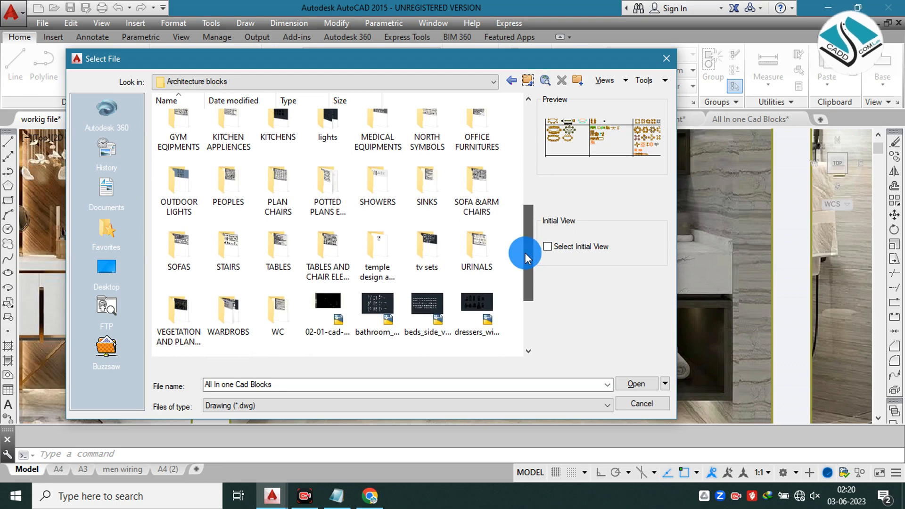
mouse_move(526, 258)
left_mouse_down()
mouse_move(522, 293)
mouse_move(511, 134)
left_mouse_up()
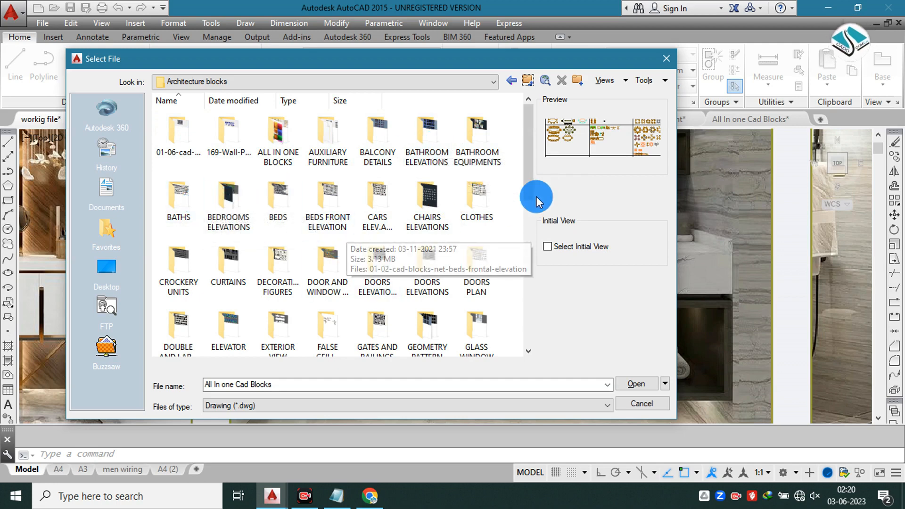
left_click_drag(526, 177, 519, 225)
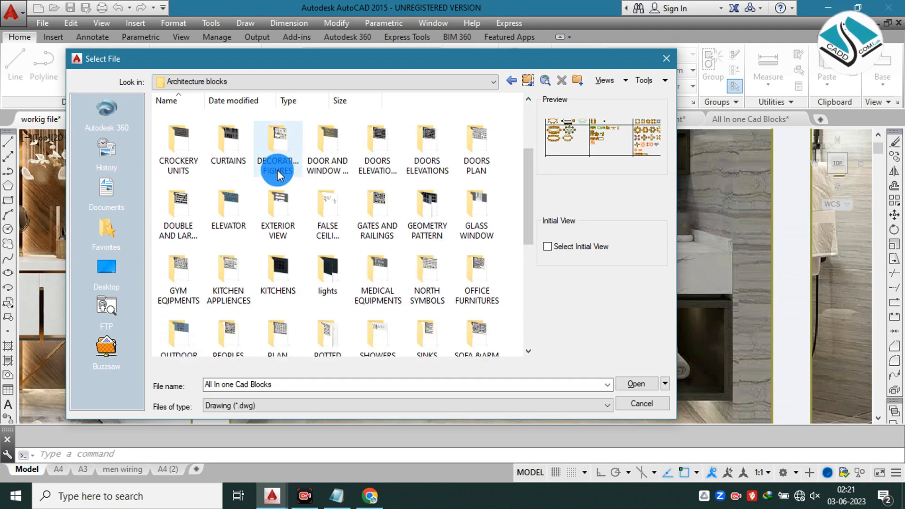
left_click(291, 175)
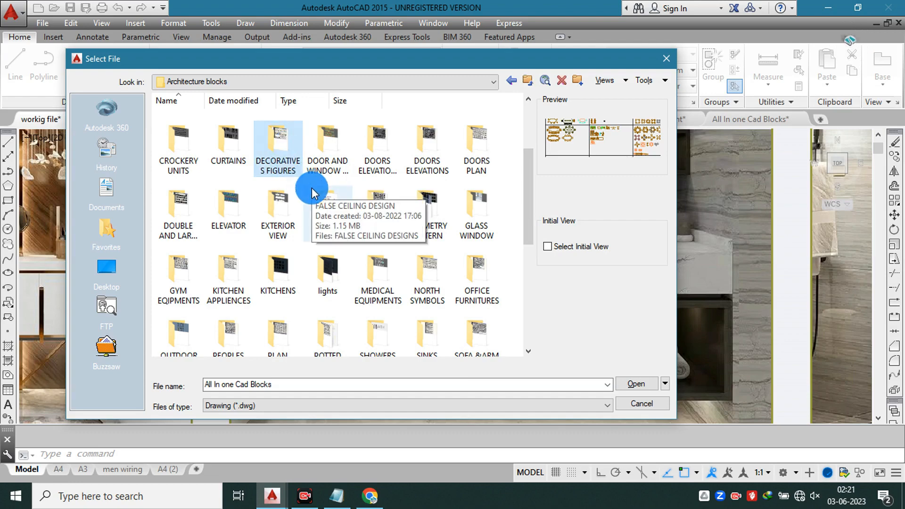
left_click_drag(524, 207, 528, 244)
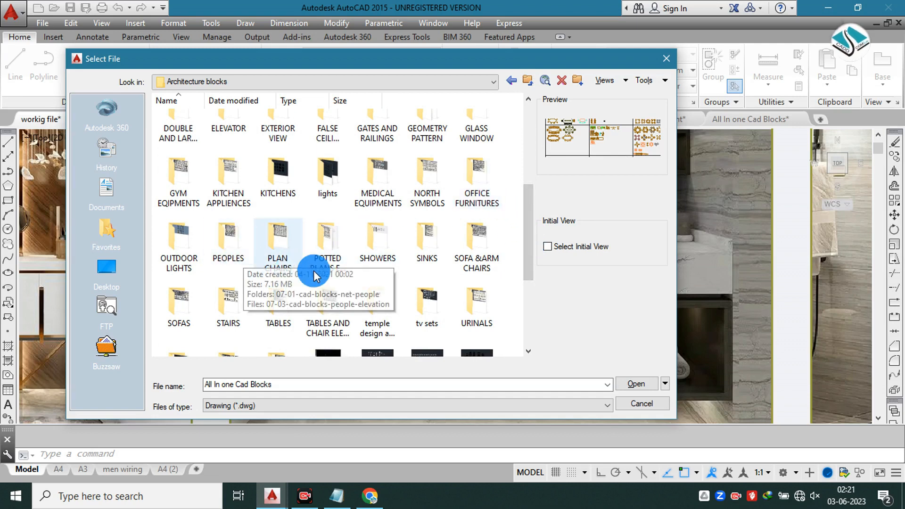
left_click_drag(529, 251, 507, 317)
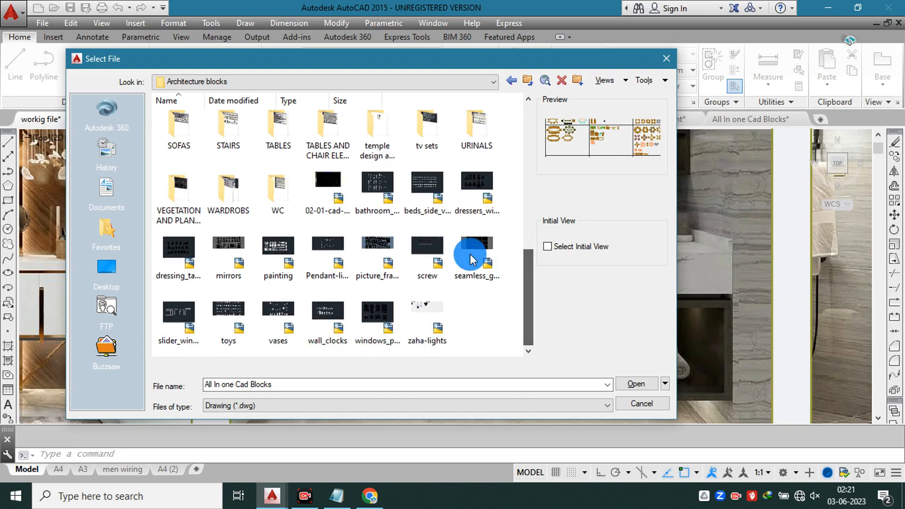
Step: Open the bathroom_mirrors drawing from the Architecture blocks folder and view its mirror and basin blocks
left_click(383, 181)
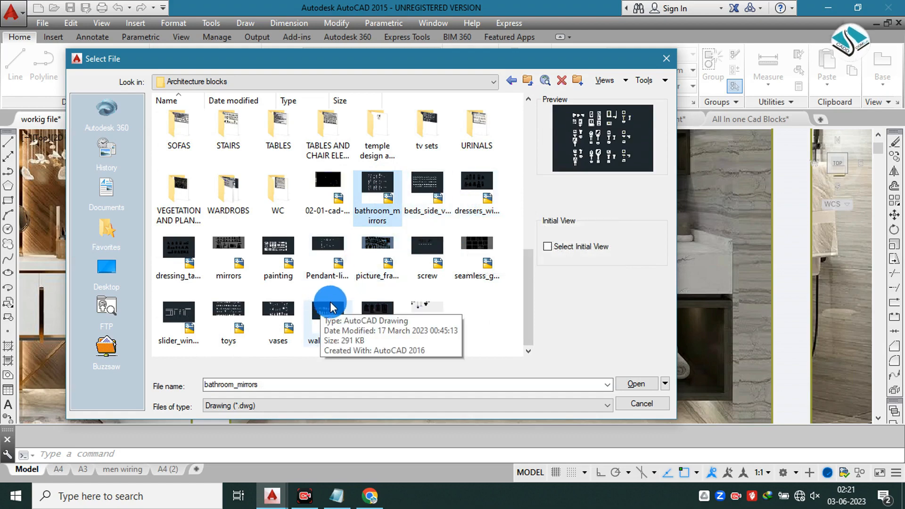
left_click(386, 184)
double_click(386, 184)
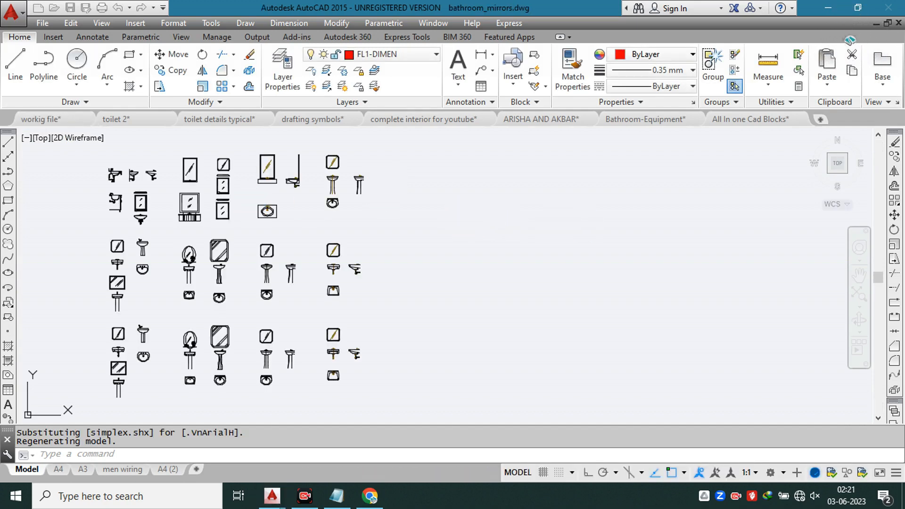
scroll(259, 226, "down", 4)
scroll(214, 208, "up", 4)
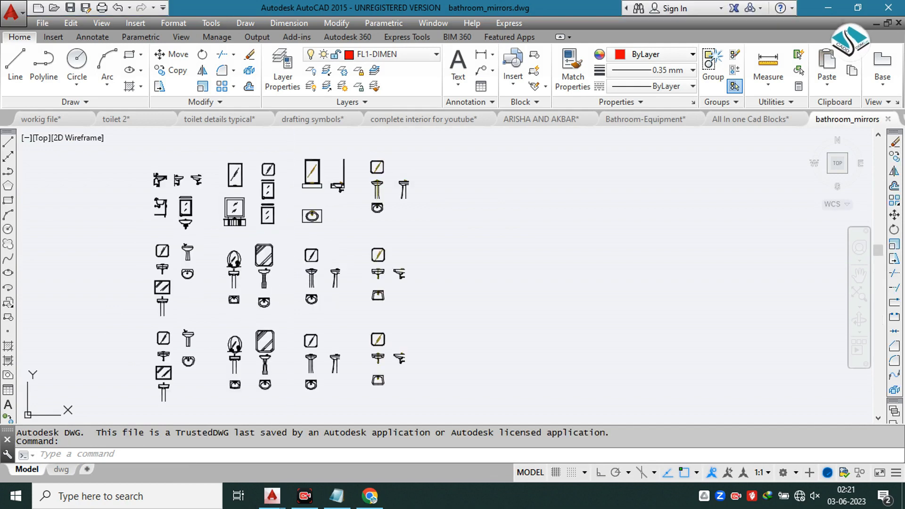
Step: Close the bathroom_mirrors drawing and the toilet elevation drawing without saving their changes
scroll(214, 209, "up", 5)
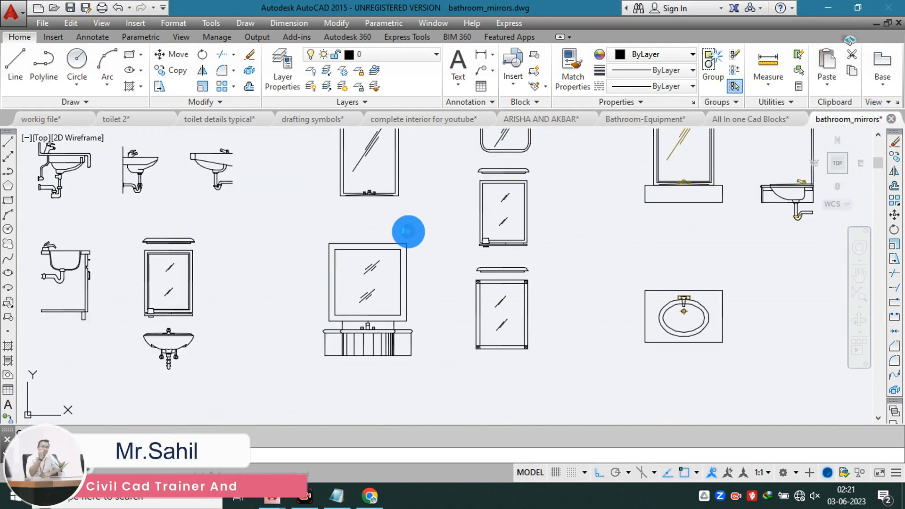
left_click(489, 277)
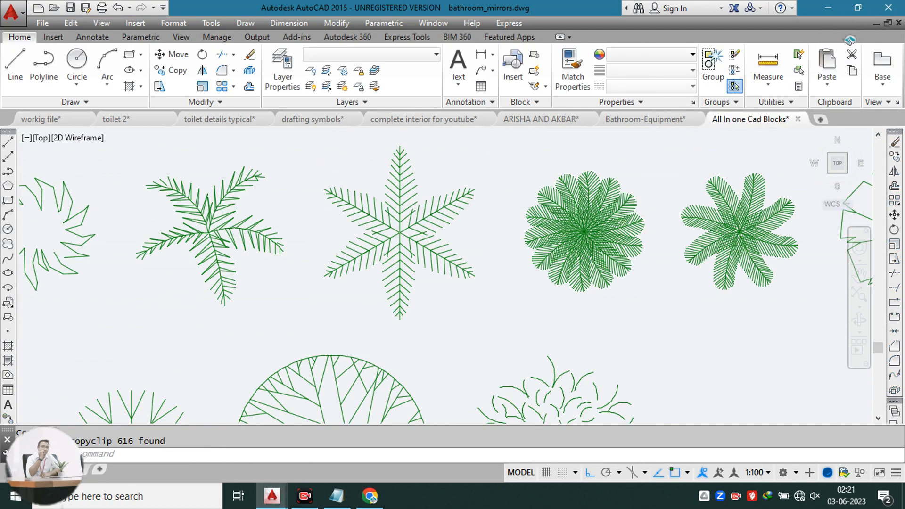
scroll(403, 222, "down", 5)
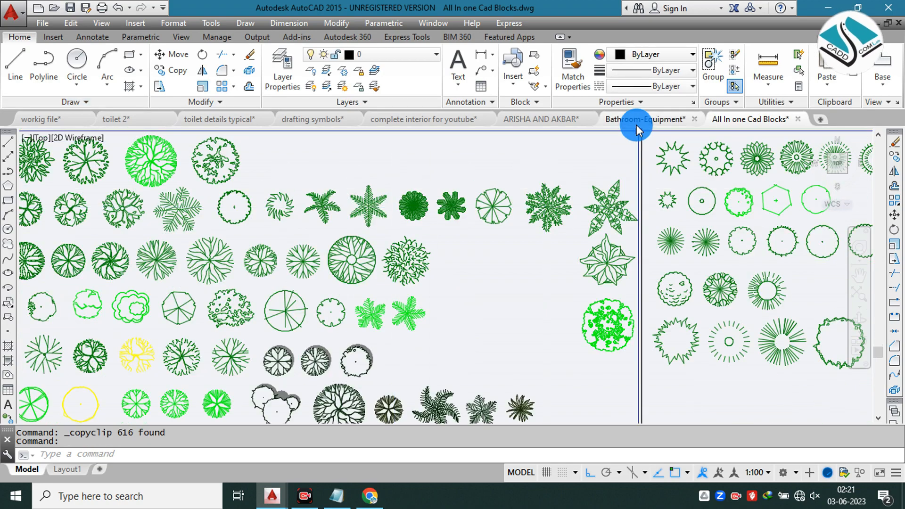
left_click(591, 121)
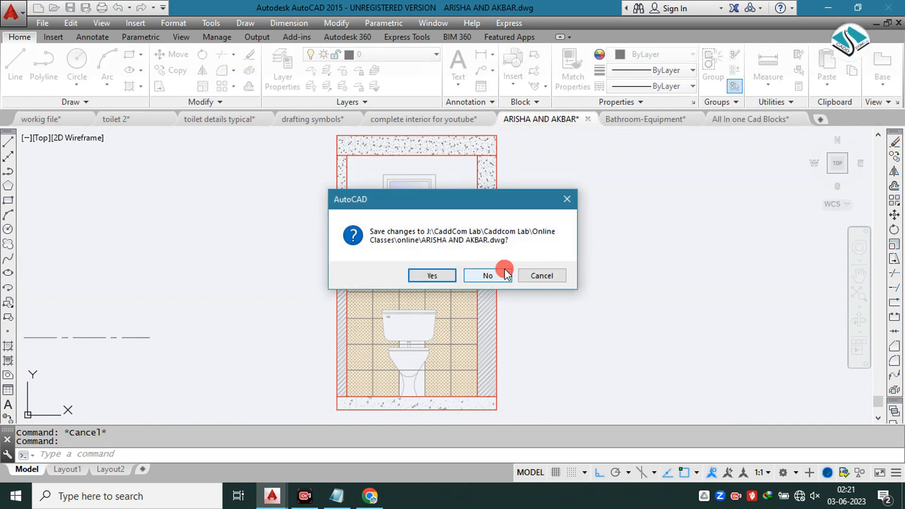
left_click(508, 270)
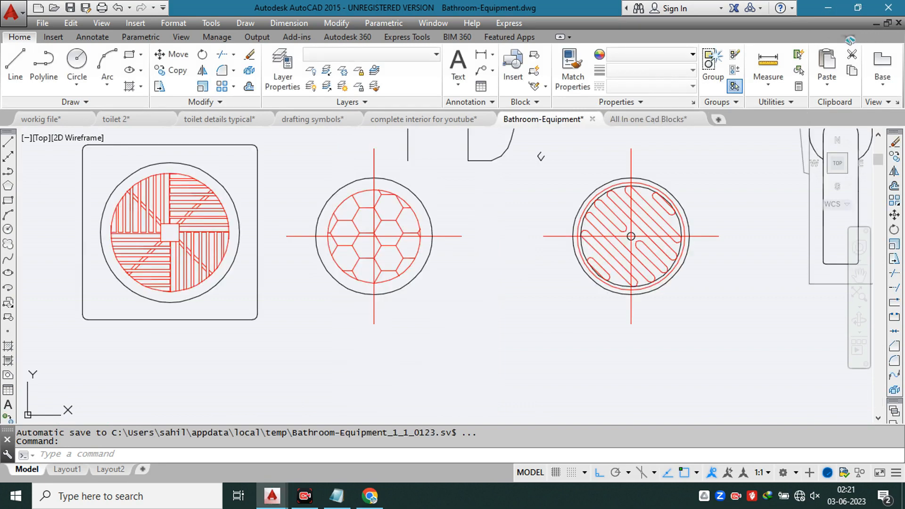
Step: Go to the complete interior for youtube drawing and locate the A-B-C-D elevation direction symbol in the bedroom plan
scroll(455, 240, "down", 4)
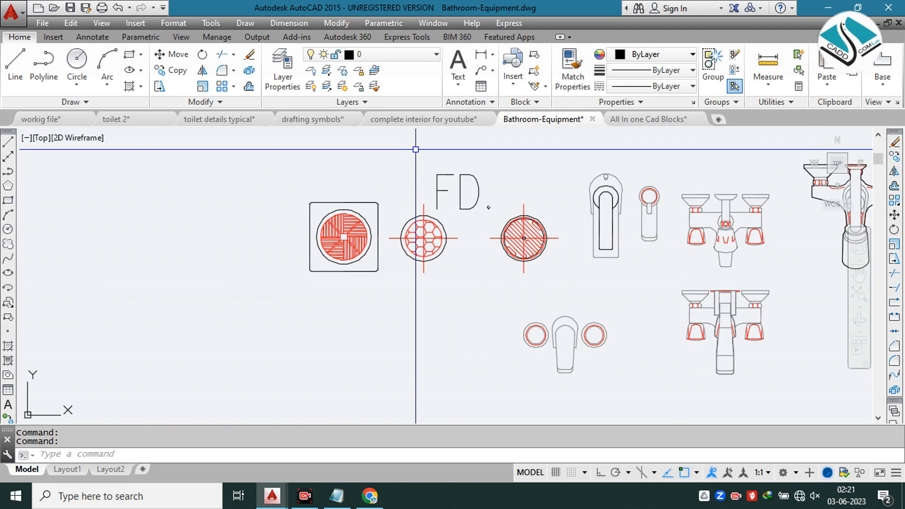
left_click(442, 123)
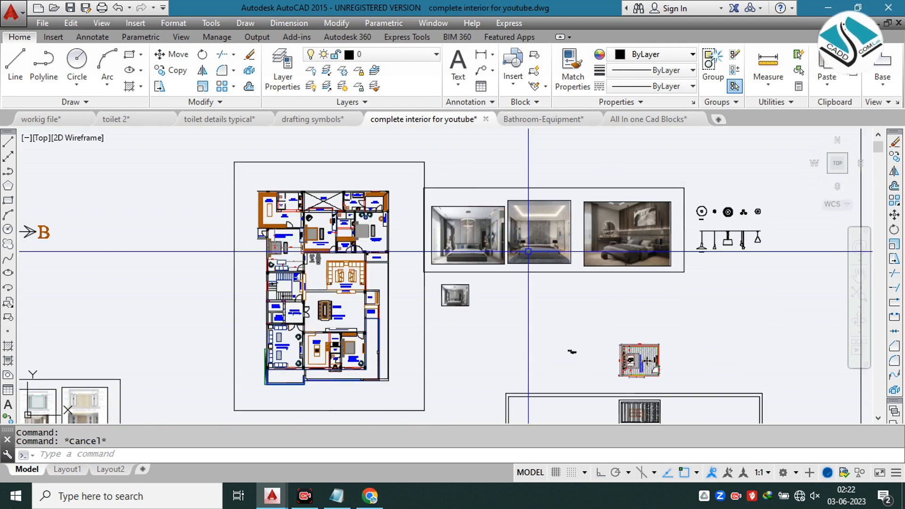
key("Escape")
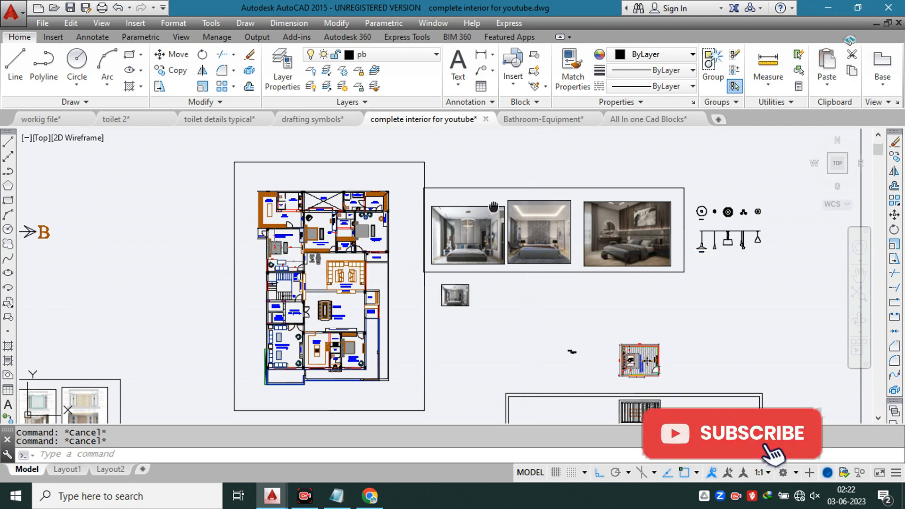
middle_click_drag(638, 308, 557, 239)
middle_click_drag(541, 299, 470, 228)
scroll(470, 228, "up", 4)
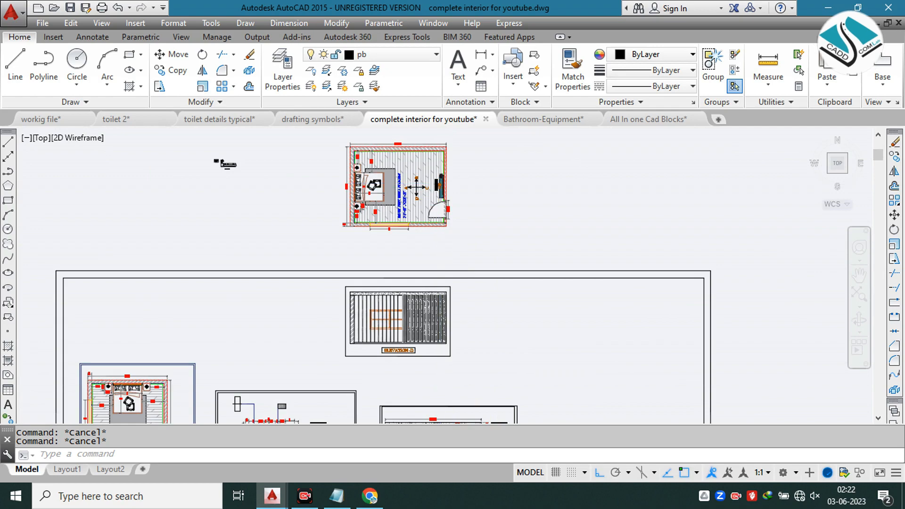
scroll(495, 224, "up", 3)
scroll(481, 212, "up", 6)
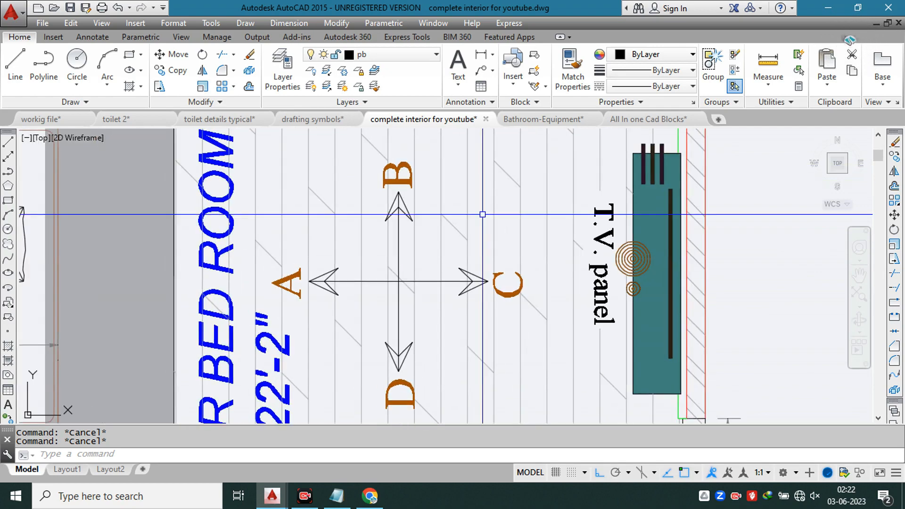
Step: Hide the bedroom's floor hatch around the elevation direction symbol
key("ctrl+a")
right_click(504, 170)
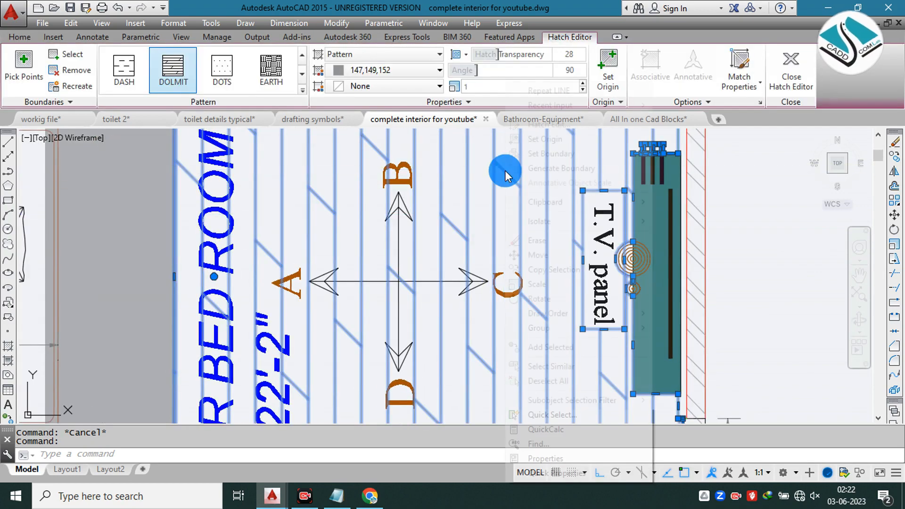
left_click(629, 221)
left_click(682, 230)
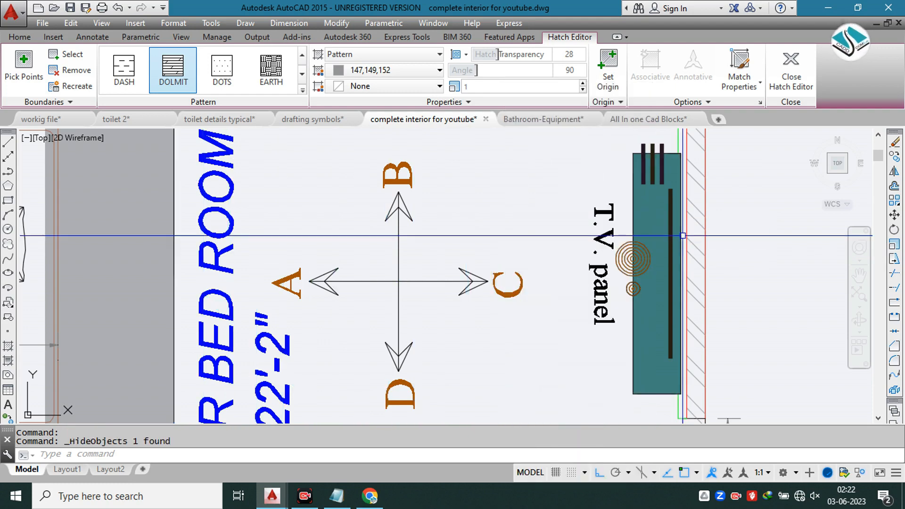
Step: Group all arrows and letters of the A-B-C-D elevation direction symbol
left_click(535, 148)
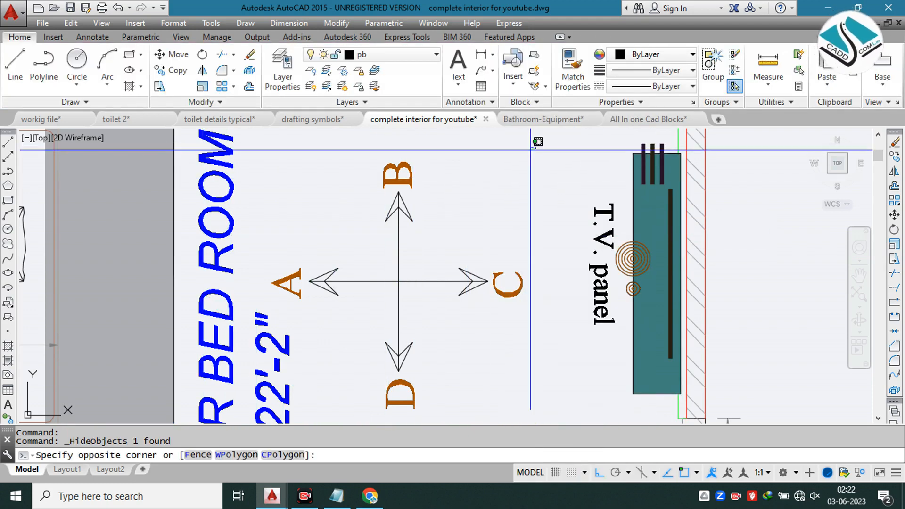
left_click(306, 381)
left_click(345, 244)
left_click(281, 289)
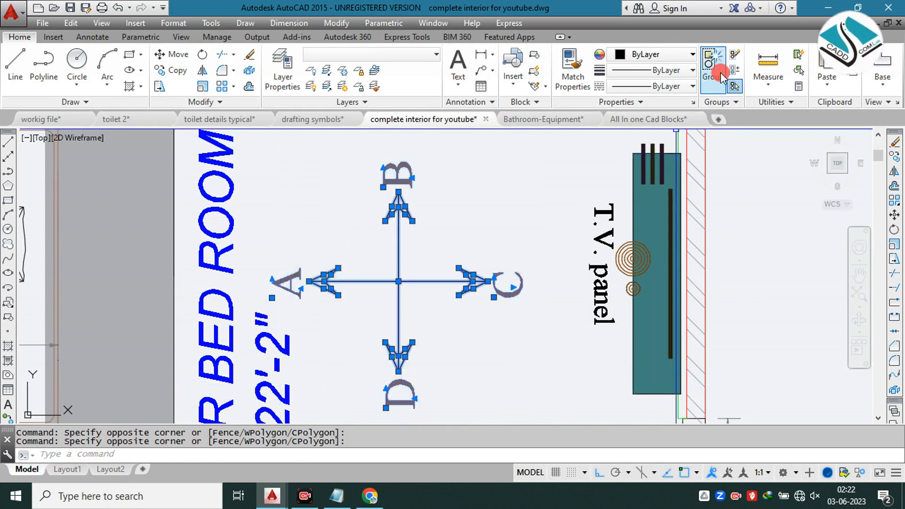
left_click(720, 72)
Step: Copy the grouped elevation direction symbol and paste it into the workig file drawing beside the vanity top view plan
left_click(462, 234)
left_click(357, 234)
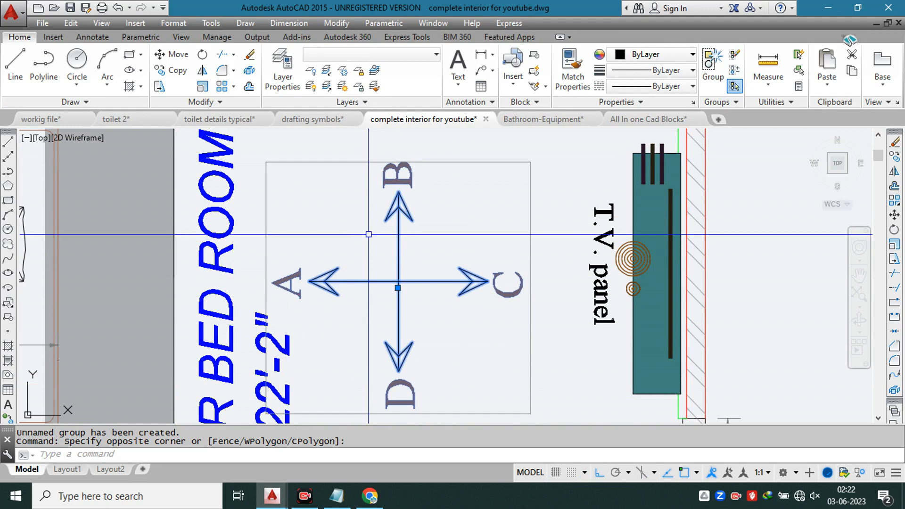
key("Escape")
key("ctrl+c")
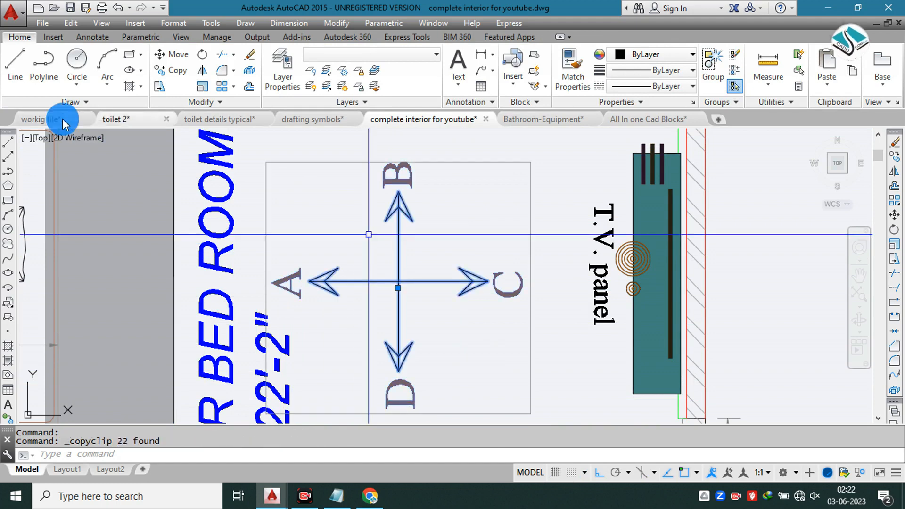
key("ctrl+Tab")
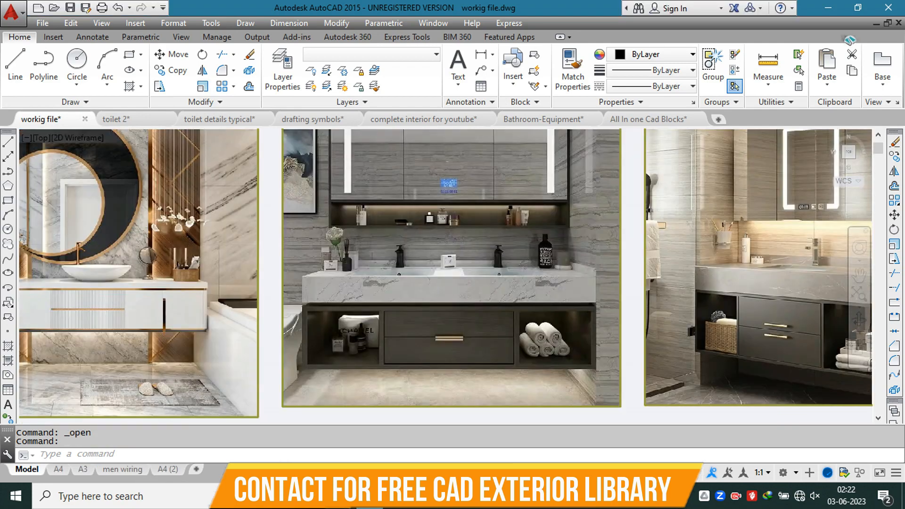
key("ctrl+v")
scroll(454, 262, "down", 5)
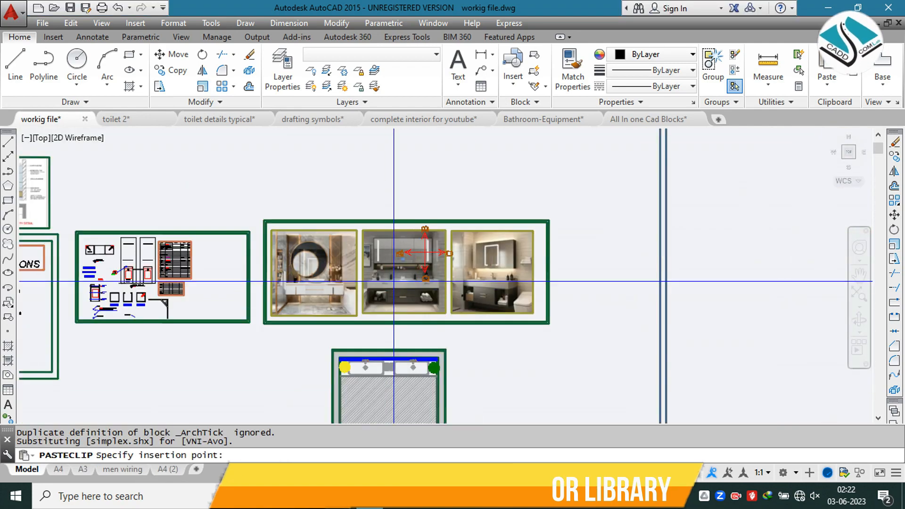
middle_click_drag(485, 343, 426, 225)
left_click(452, 288)
scroll(455, 297, "up", 2)
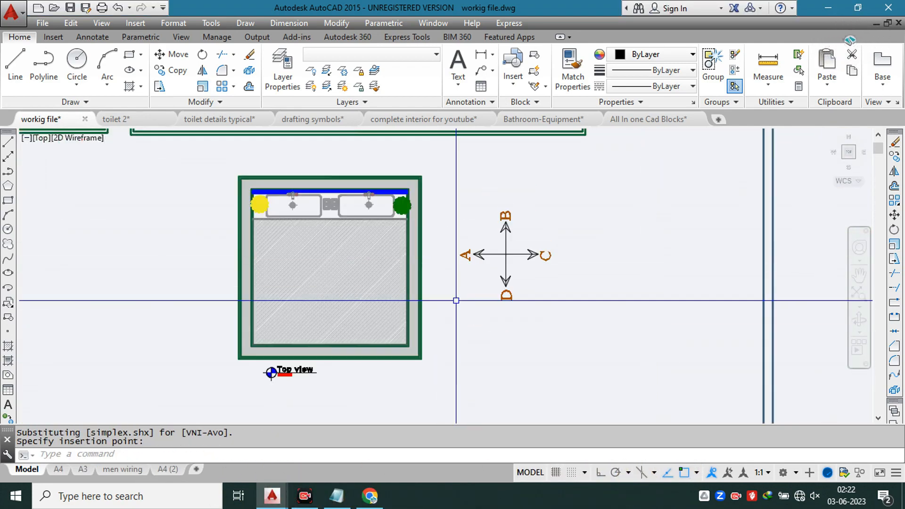
Step: Try to rotate the pasted elevation direction symbol to 270 degrees about the end of its C arrow
left_click(562, 203)
left_click(504, 279)
type("ro")
key("Return")
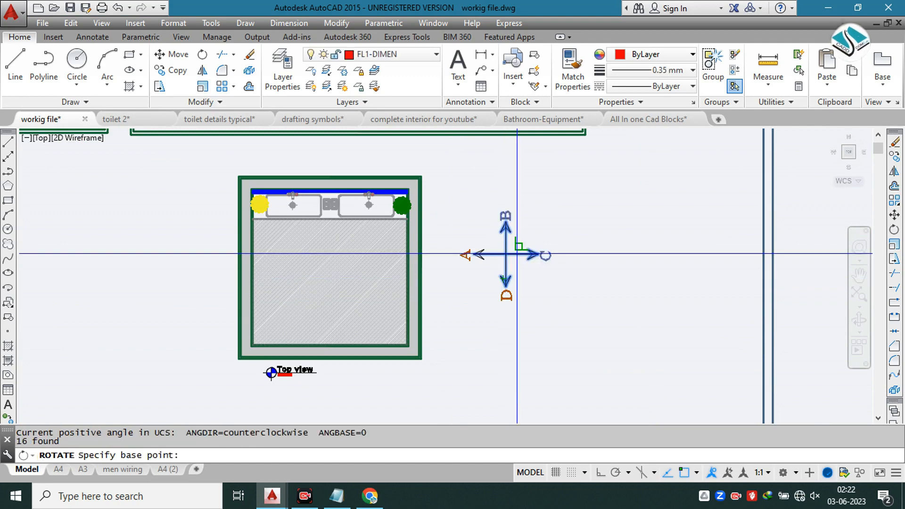
left_click(528, 252)
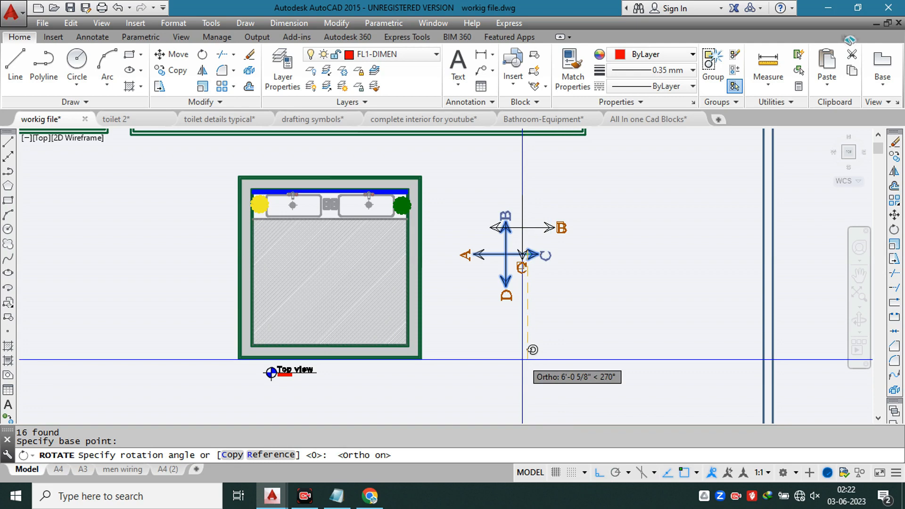
left_click(522, 359)
key("ctrl+z")
Step: Group all parts of the pasted elevation direction symbol beside the top view
left_click(586, 192)
left_click(463, 322)
left_click(740, 75)
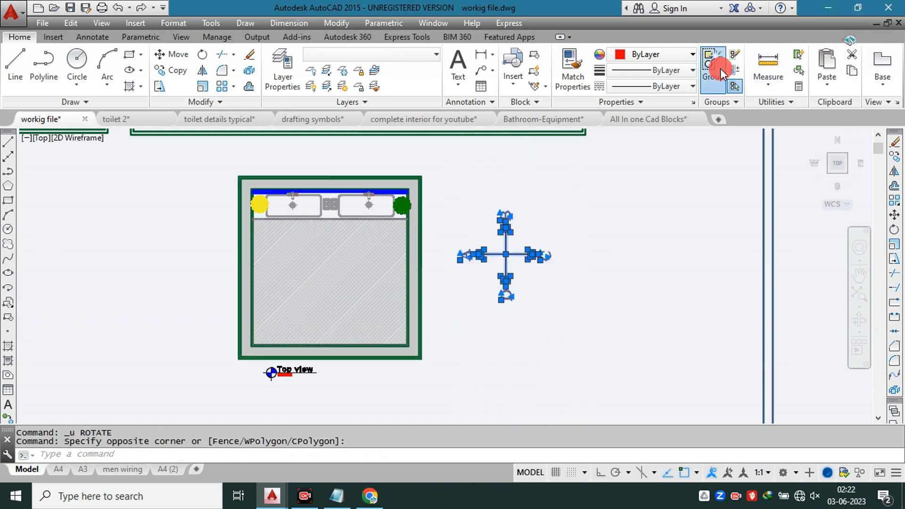
Step: Rotate the grouped elevation direction symbol a quarter turn clockwise with Ortho on, so that A points up
left_click(556, 182)
left_click(485, 278)
type("ro")
key("Return")
left_click(531, 256)
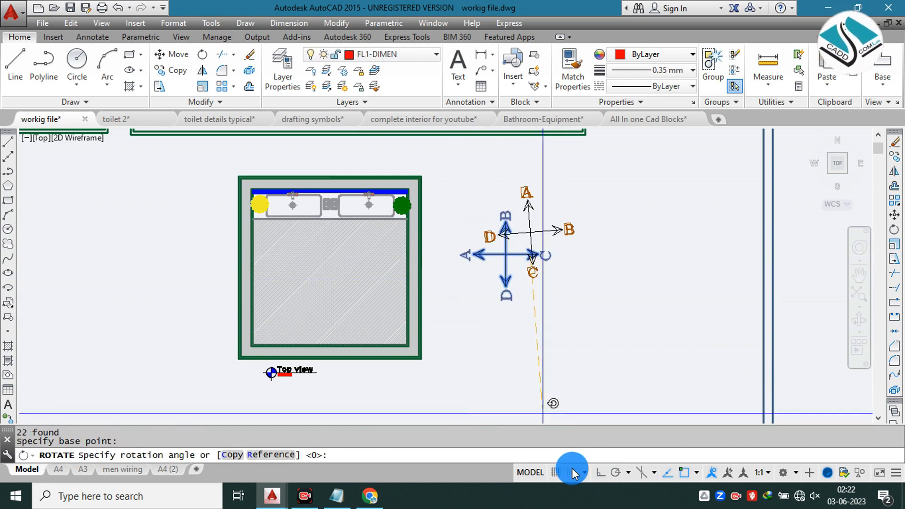
key("Return")
Step: Move the rotated elevation direction symbol slightly down and closer to the top view plan
left_click(574, 179)
left_click(502, 259)
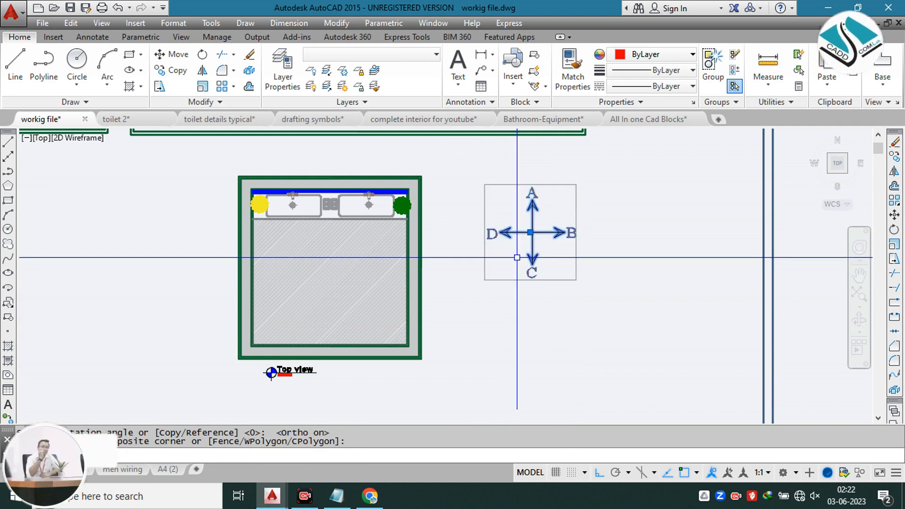
type("m")
key("Return")
left_click(530, 232)
left_click(507, 284)
Step: Scale the elevation direction symbol by a factor of 0.5 about its centre
left_click(497, 286)
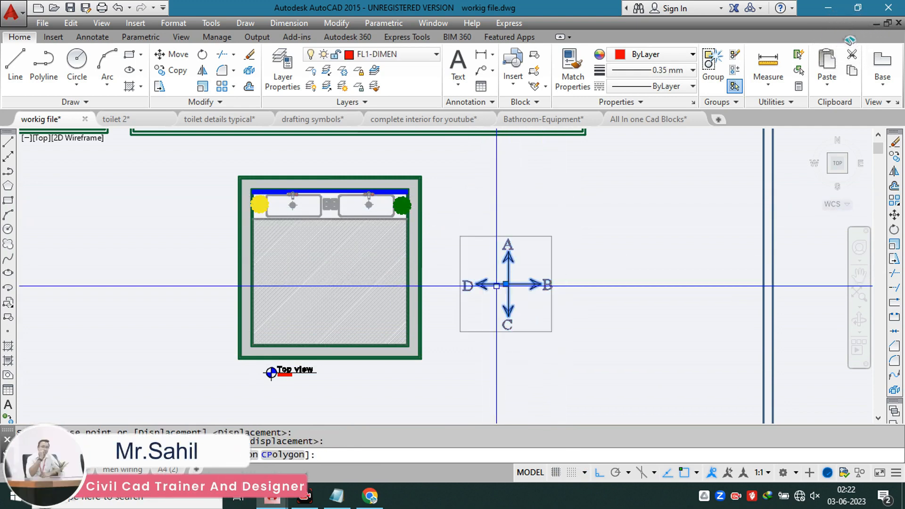
type("sc")
key("Return")
left_click(508, 284)
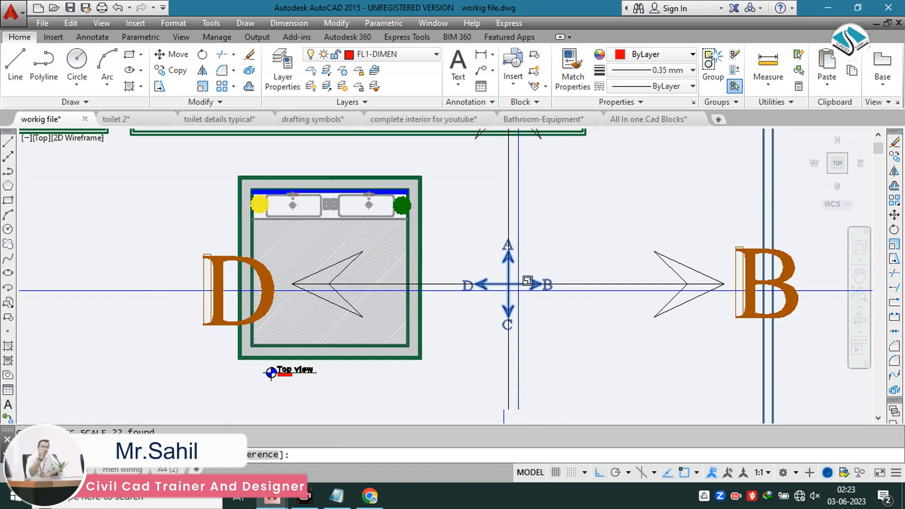
type("0.5")
key("Return")
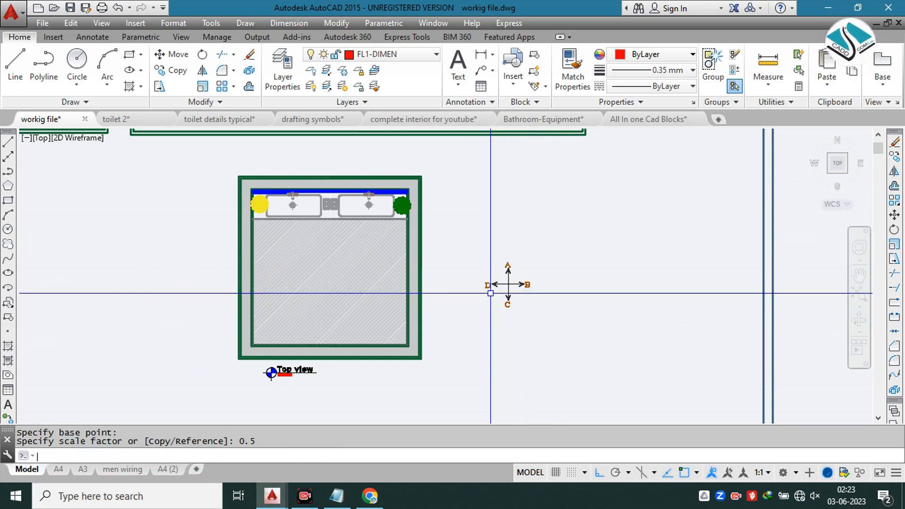
Step: Move the elevation direction symbol by its centre, with Ortho off, into the middle of the hatched floor below the counter
left_click(548, 253)
left_click(501, 304)
type("m")
key("Return")
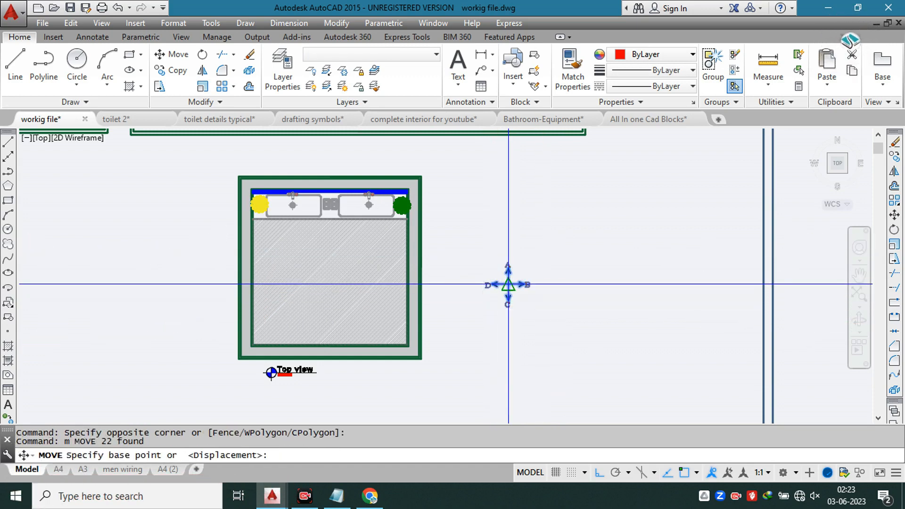
left_click(508, 285)
left_click(601, 473)
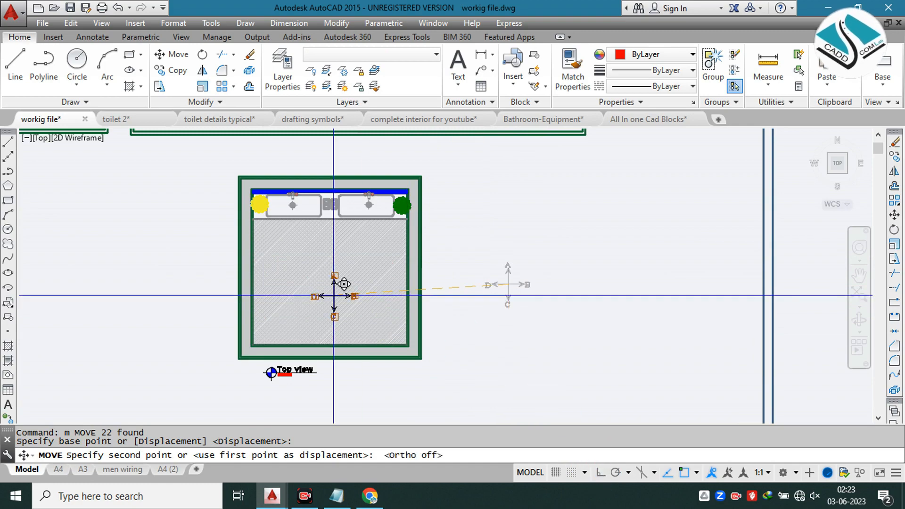
scroll(333, 284, "up", 2)
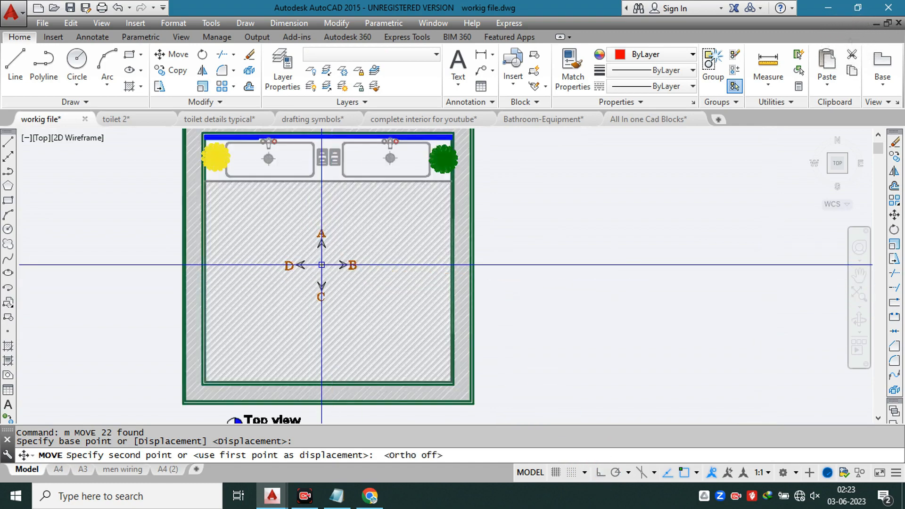
left_click(322, 262)
middle_click_drag(376, 227, 482, 260)
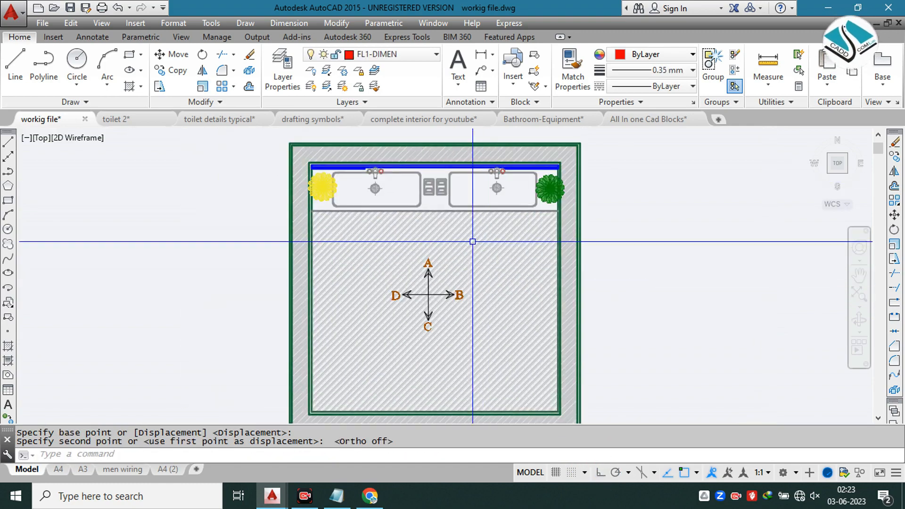
scroll(470, 246, "down", 5)
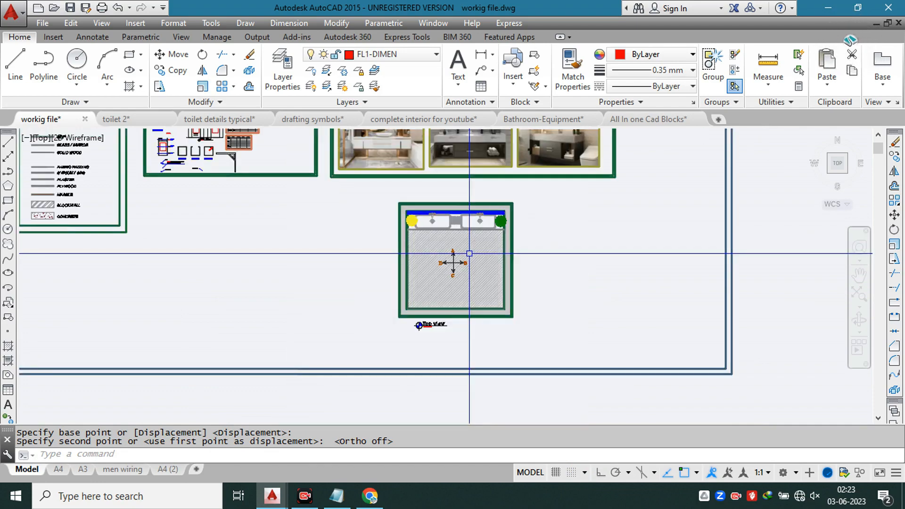
scroll(470, 251, "up", 5)
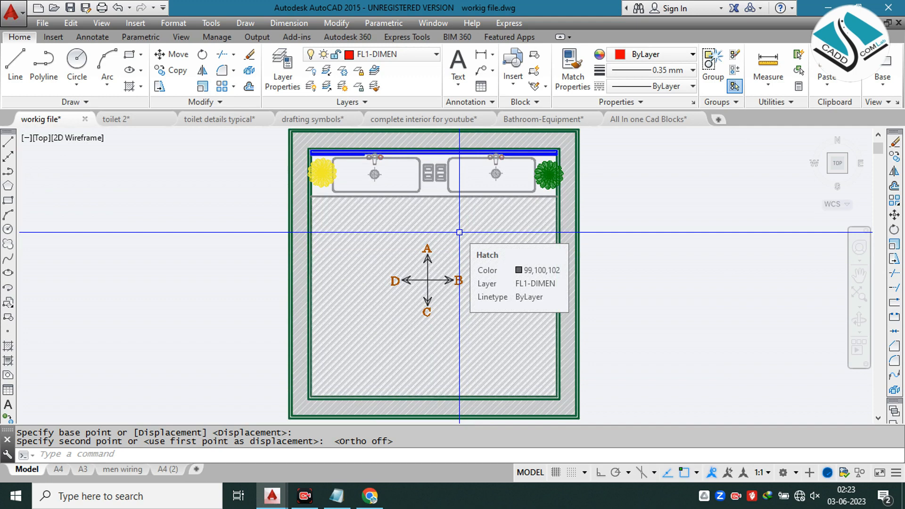
middle_click_drag(422, 213, 407, 243)
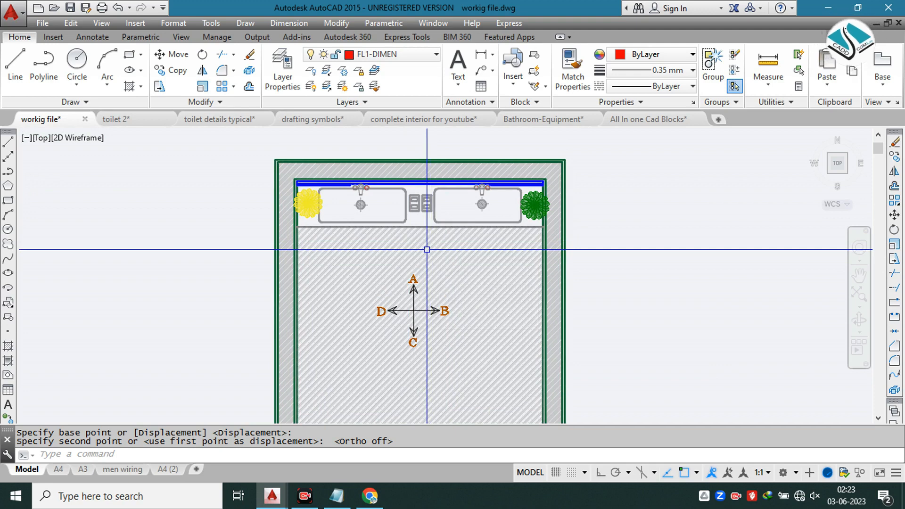
scroll(406, 251, "down", 2)
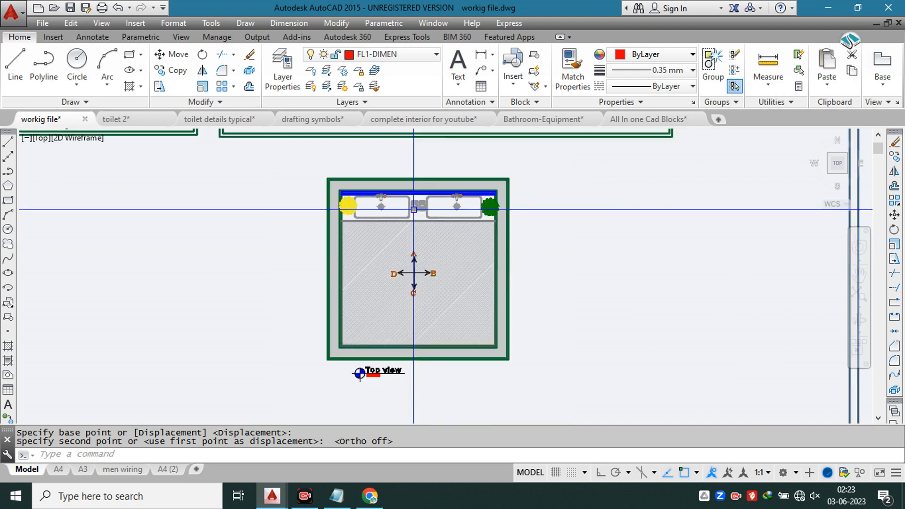
Step: Move the whole top view plan with its title into the empty space outside the sheet border, beyond the reference images
scroll(424, 230, "down", 1)
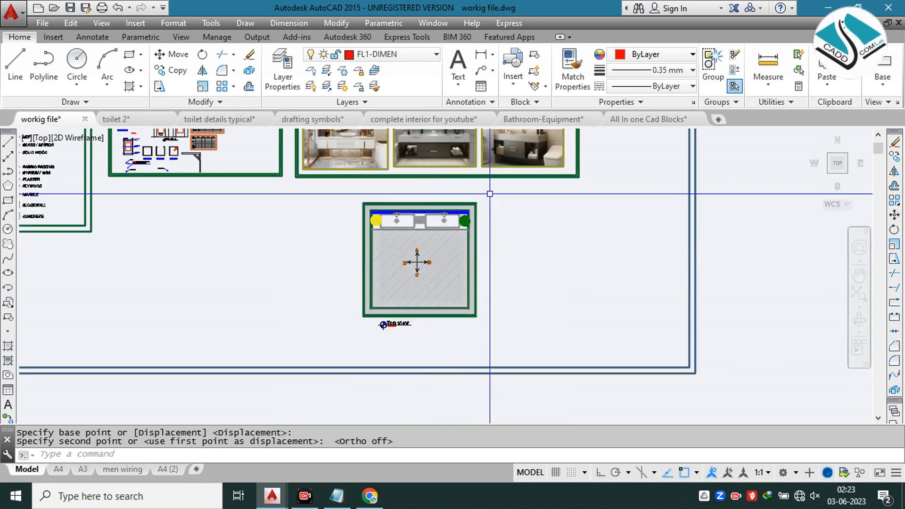
left_click(491, 193)
left_click(319, 347)
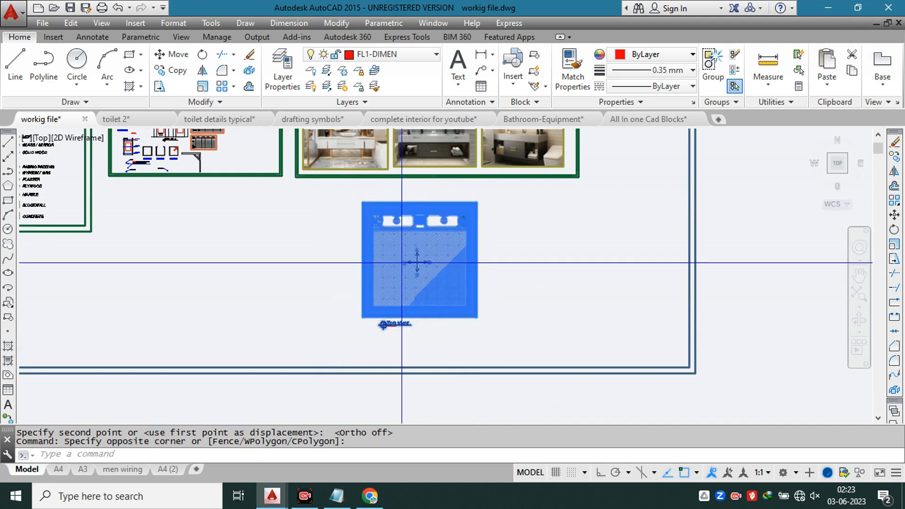
type("m")
key("Return")
middle_click_drag(477, 246, 210, 279)
left_click(407, 249)
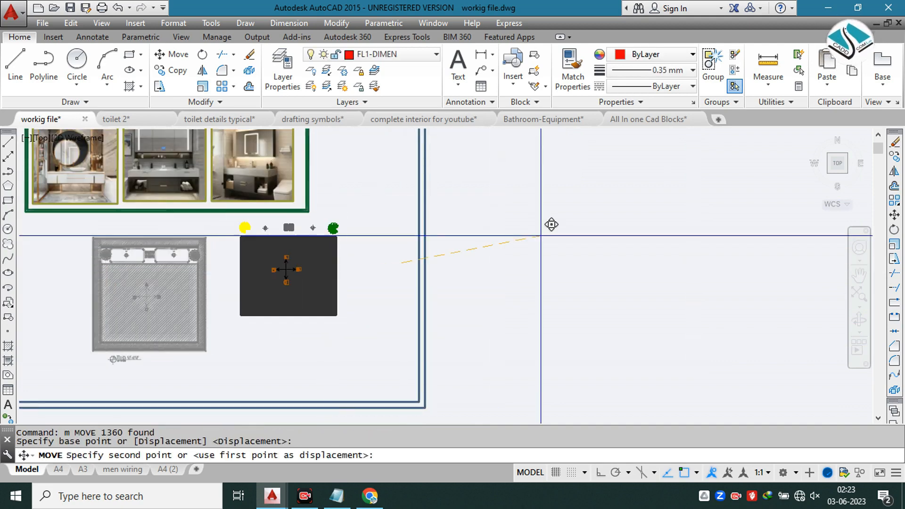
middle_click_drag(697, 233, 505, 233)
left_click(664, 223)
Step: Draw a rectangular frame around the moved top view plan and its title, leaving a margin on all sides
type("rec")
key("Return")
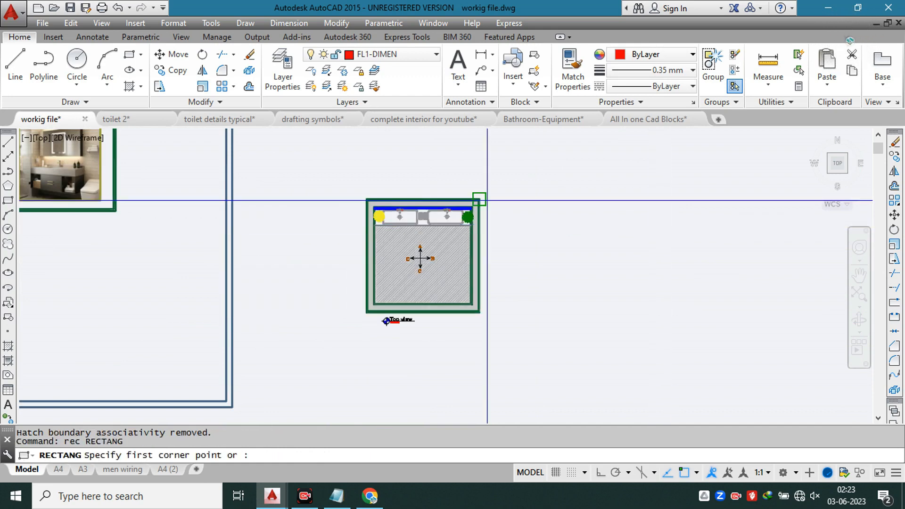
left_click(328, 179)
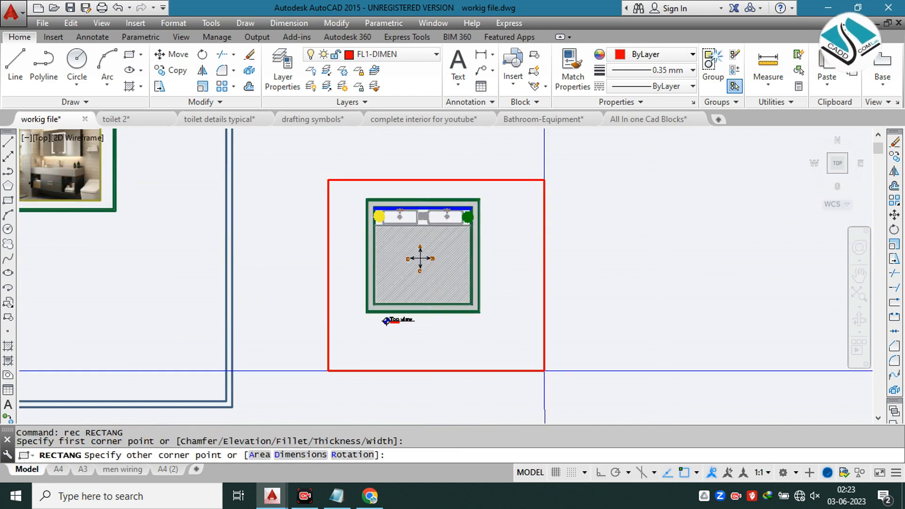
left_click(507, 338)
key("Escape")
Step: Copy the framed top view horizontally to the right, leaving a small gap between the two frames
left_click(538, 164)
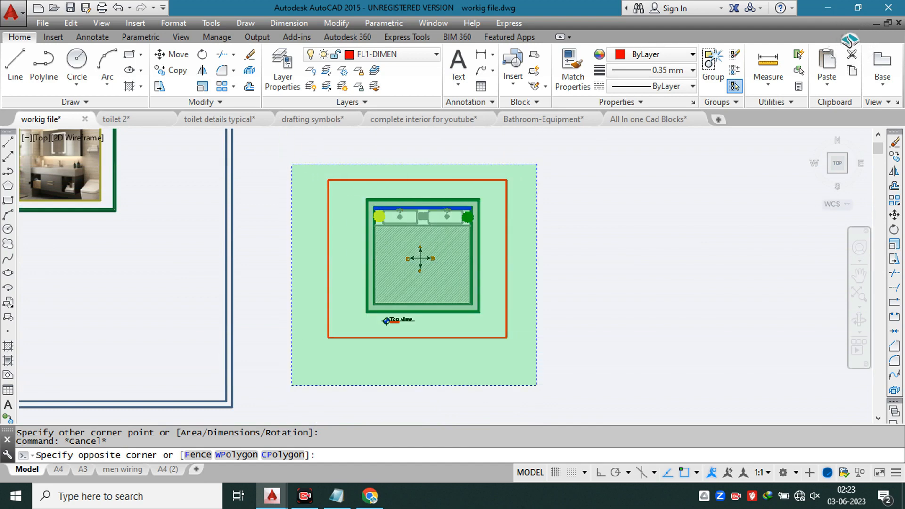
left_click(292, 385)
type("co")
key("Return")
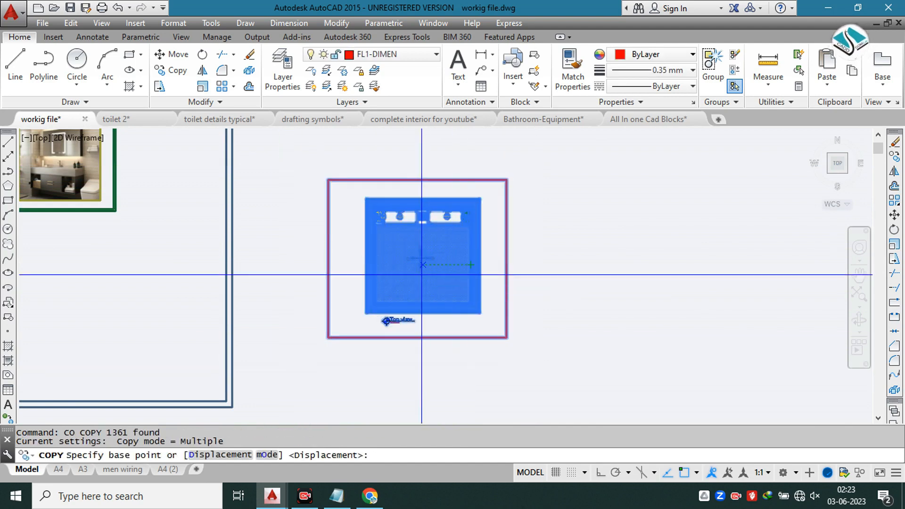
left_click(423, 272)
left_click(634, 278)
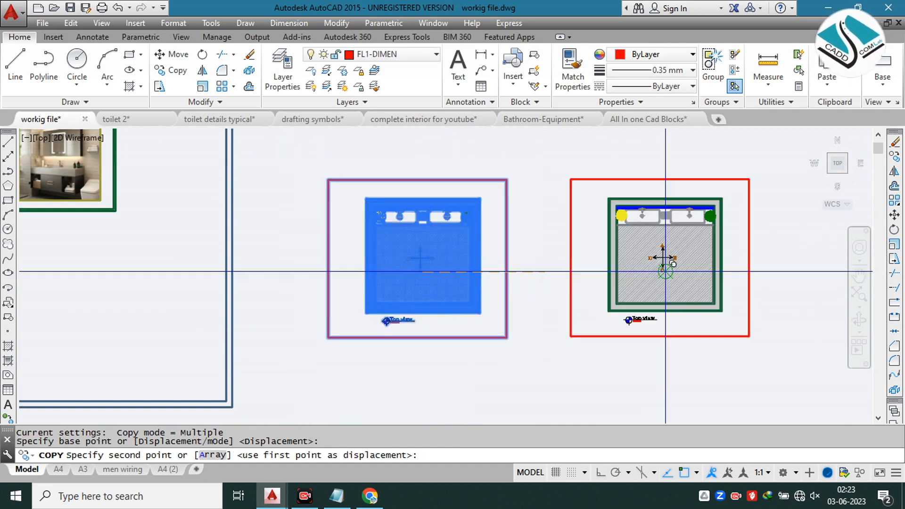
key("Escape")
Step: Place vertical construction lines through the left outer wall edge and left inner finish face of the copied top view
middle_click_drag(612, 275, 422, 274)
scroll(448, 254, "up", 2)
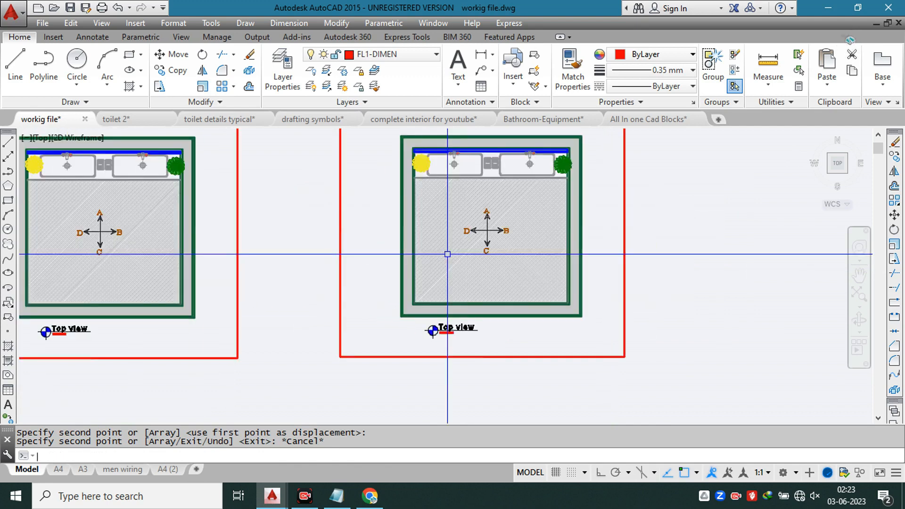
type("XL")
key("Return")
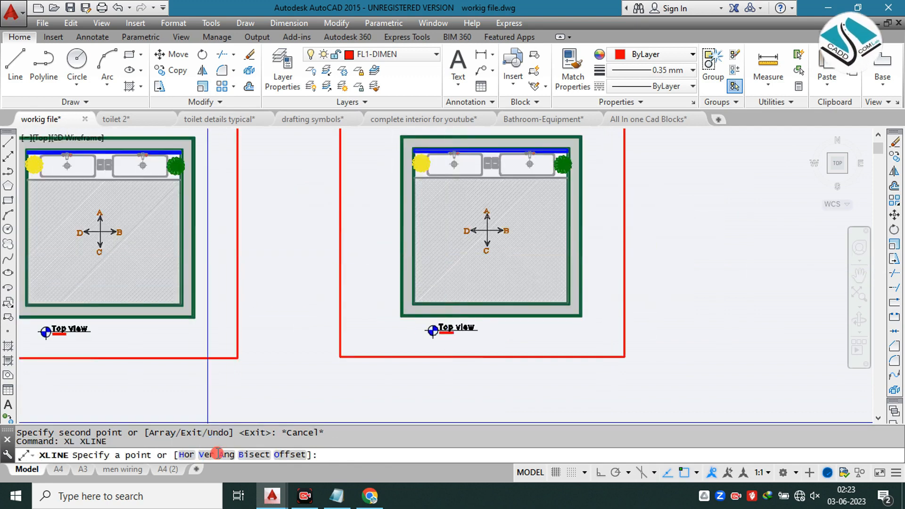
type("V")
key("Return")
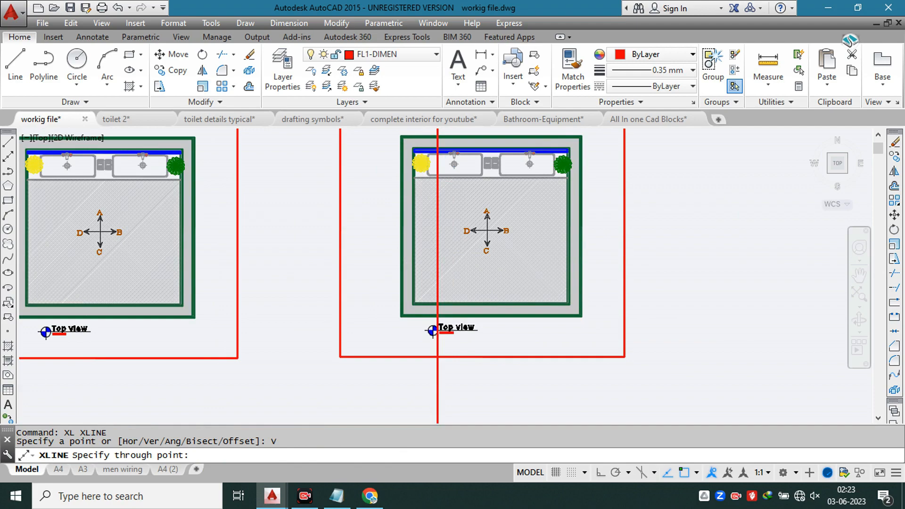
scroll(438, 160, "up", 4)
scroll(323, 220, "down", 6)
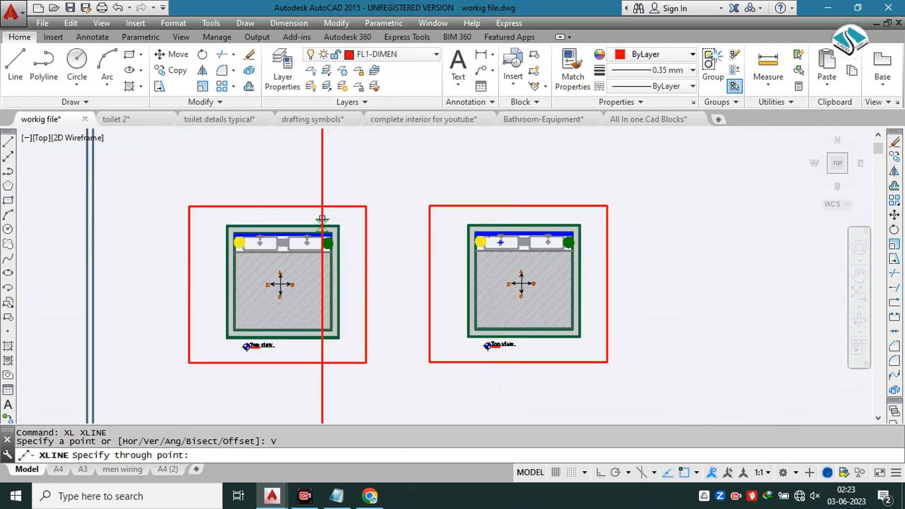
middle_click_drag(323, 220, 573, 310)
scroll(501, 271, "down", 3)
scroll(276, 272, "up", 4)
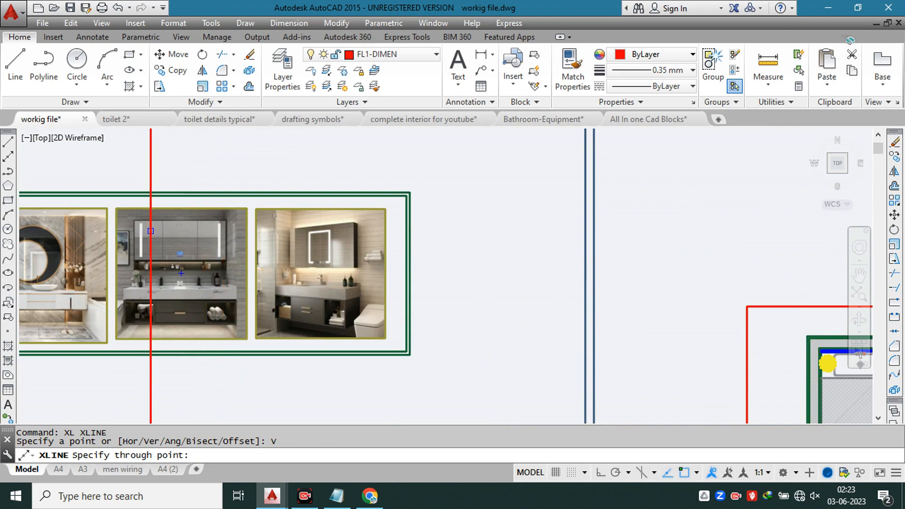
middle_click_drag(151, 231, 255, 221)
scroll(262, 192, "down", 4)
middle_click_drag(622, 230, 450, 184)
scroll(469, 190, "up", 9)
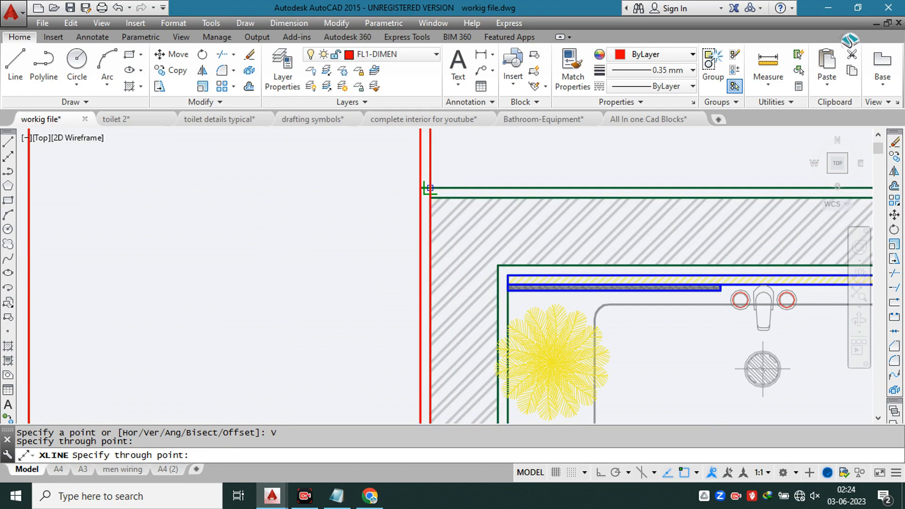
scroll(524, 256, "up", 2)
middle_click_drag(503, 297, 421, 200)
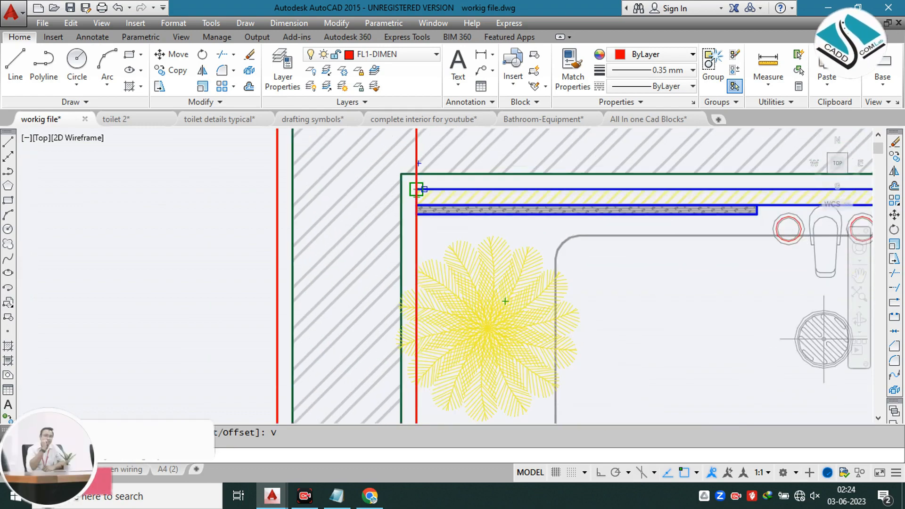
left_click(417, 189)
Step: Place vertical construction lines through the right inner finish face and right outer wall edge of the copied top view
scroll(354, 189, "down", 2)
scroll(372, 190, "down", 2)
middle_click_drag(714, 187, 279, 199)
scroll(651, 187, "up", 4)
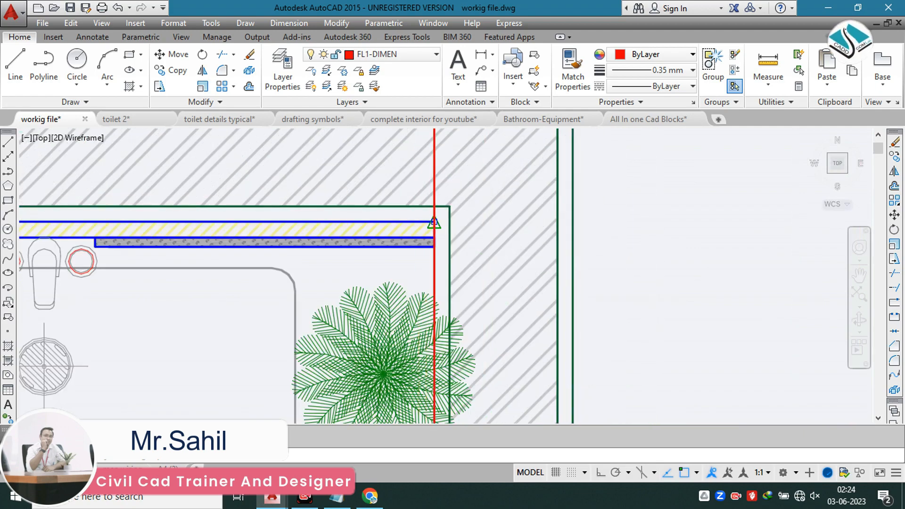
scroll(434, 222, "down", 2)
middle_click_drag(458, 210, 475, 270)
scroll(519, 200, "down", 5)
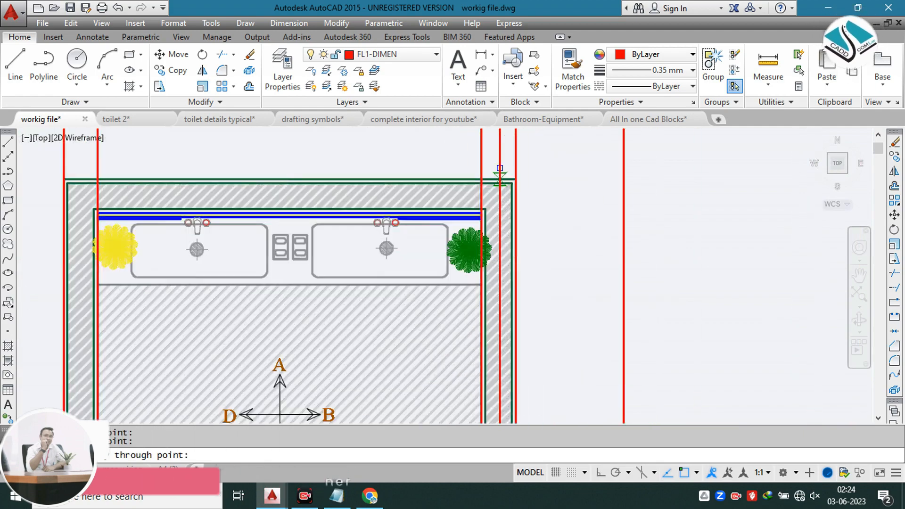
key("Escape")
key("Escape")
Step: Draw a horizontal line with Ortho on across the four projection lines below the copied top view
middle_click_drag(478, 257, 461, 202)
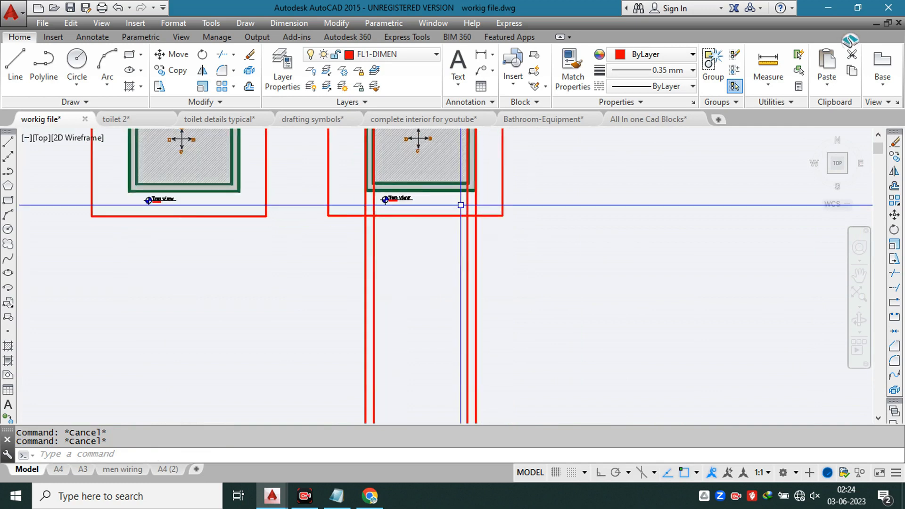
type("l")
key("Return")
left_click(342, 331)
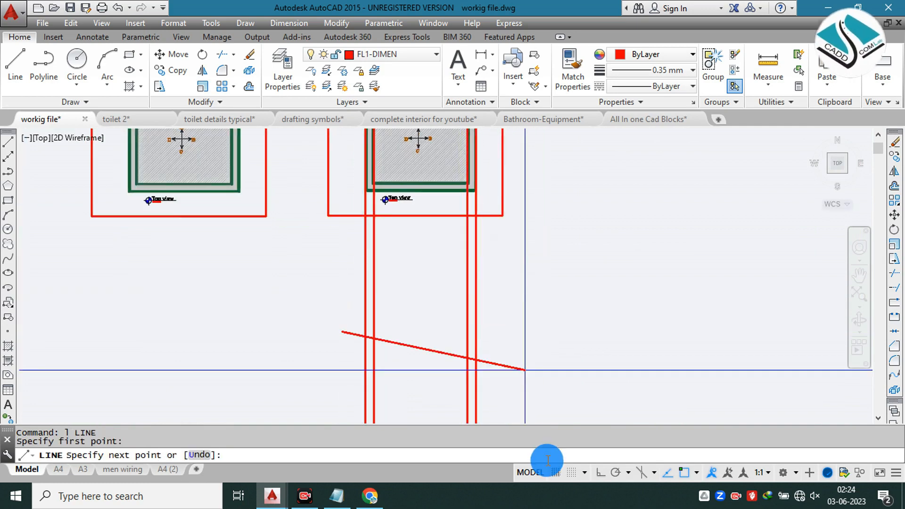
left_click(600, 472)
key("Escape")
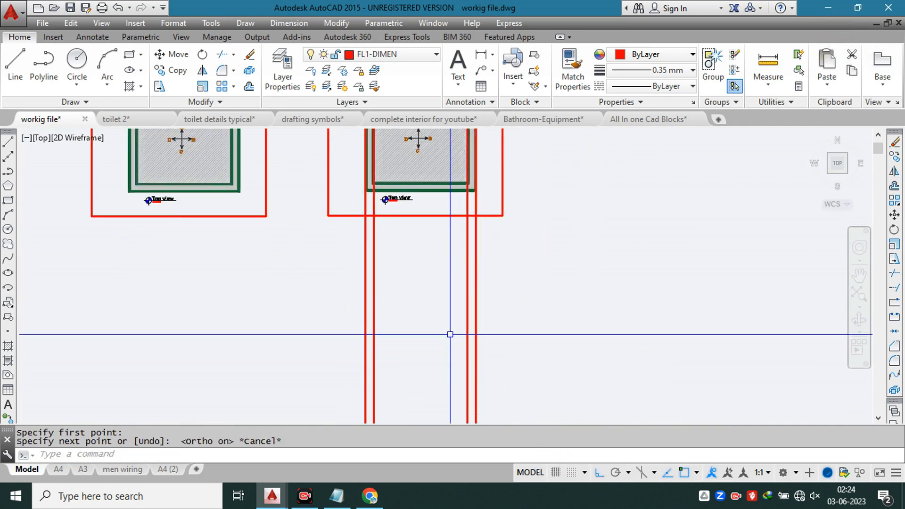
middle_click_drag(407, 314, 394, 235)
key("Return")
left_click(323, 328)
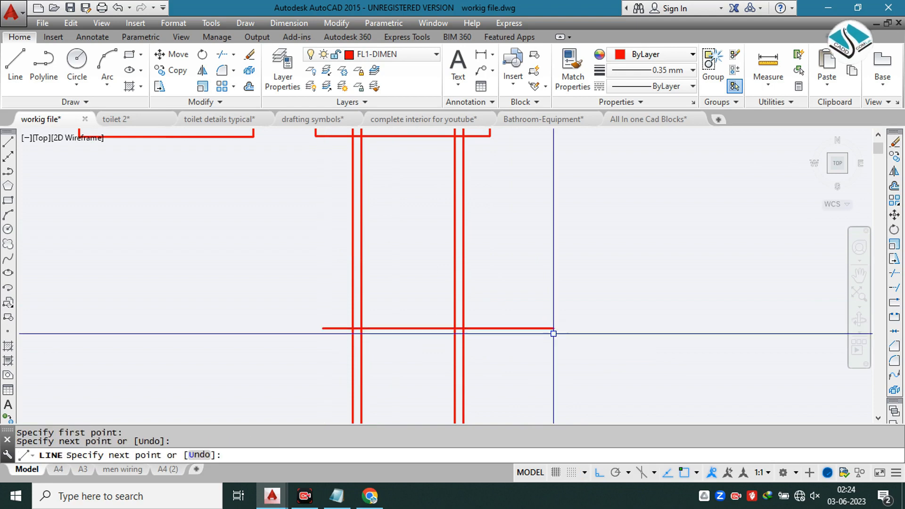
Step: Offset the horizontal line upward by 10' for the elevation height
type("o")
key("Return")
type("10'")
key("Return")
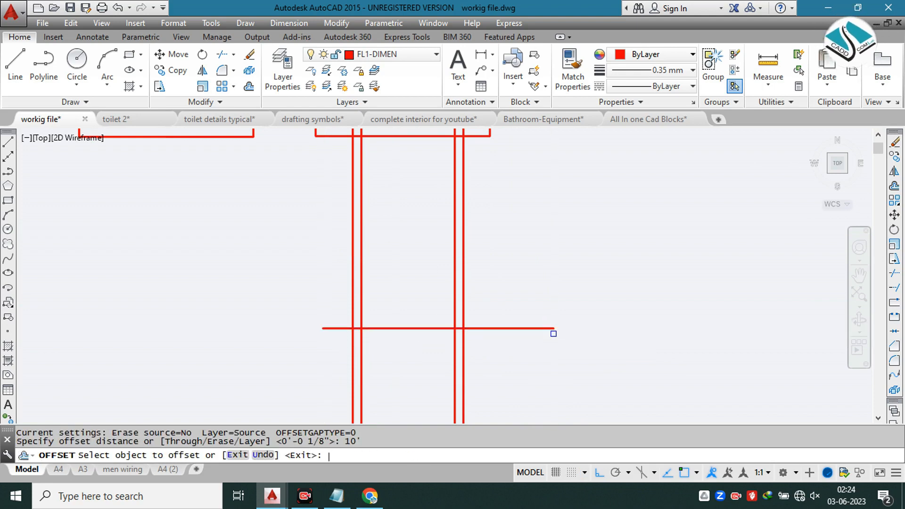
left_click(520, 328)
left_click(519, 296)
key("Escape")
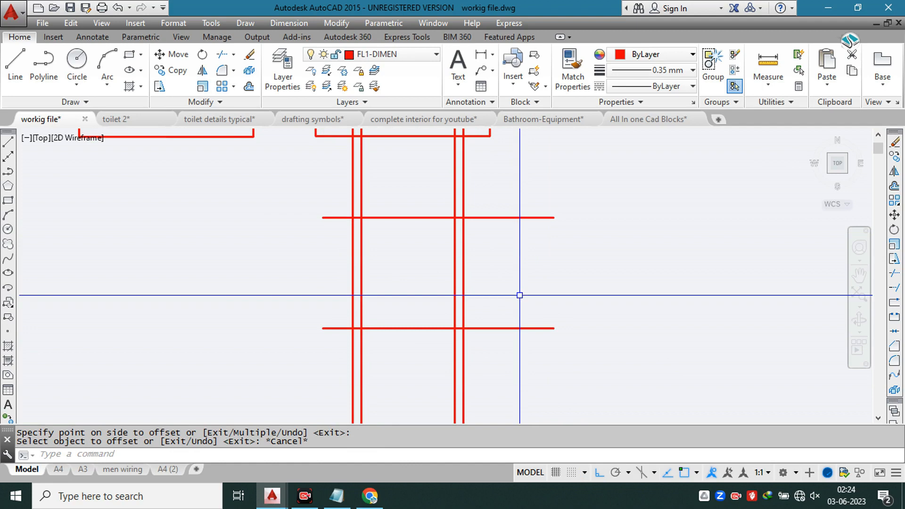
Step: Trim the projection and horizontal lines around their outer crossings to leave a closed elevation outline below the copied plan
key("Return")
key("Return")
left_click(512, 168)
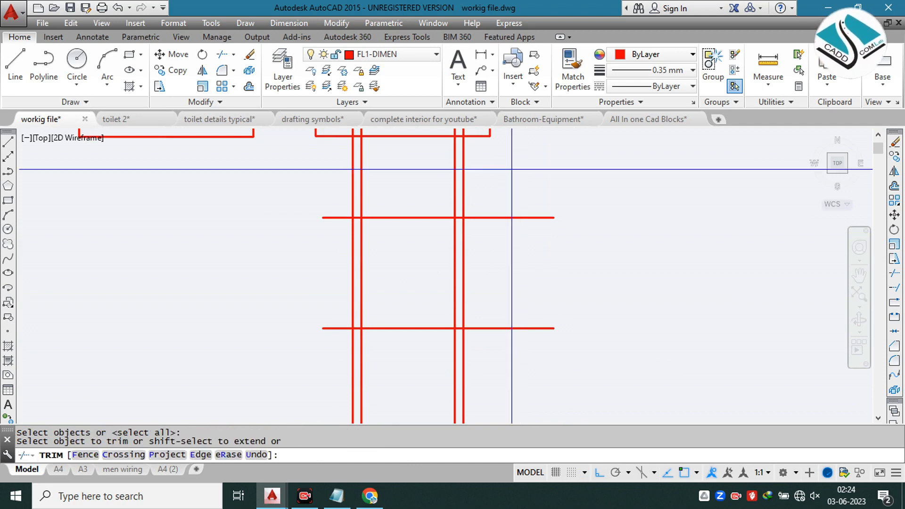
left_click(503, 344)
left_click(519, 343)
left_click(338, 354)
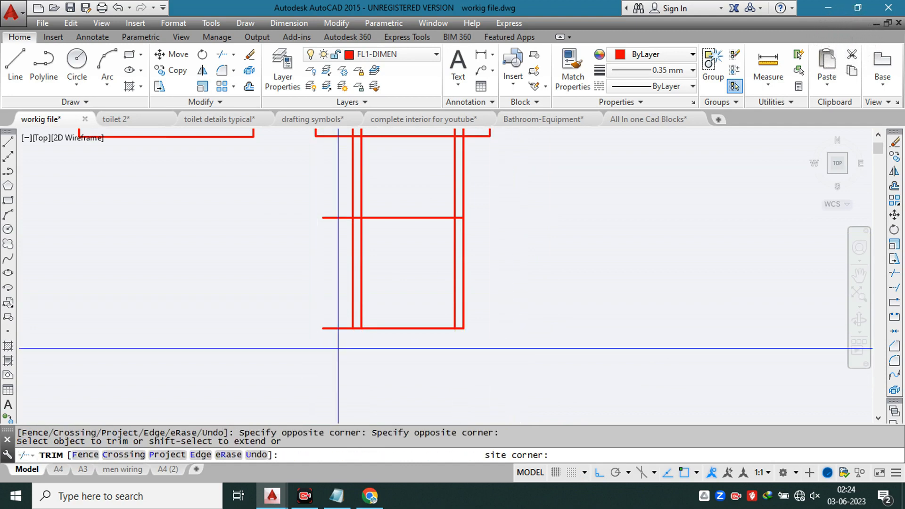
left_click(338, 348)
left_click(333, 212)
left_click(330, 182)
left_click(478, 196)
middle_click_drag(413, 159, 430, 322)
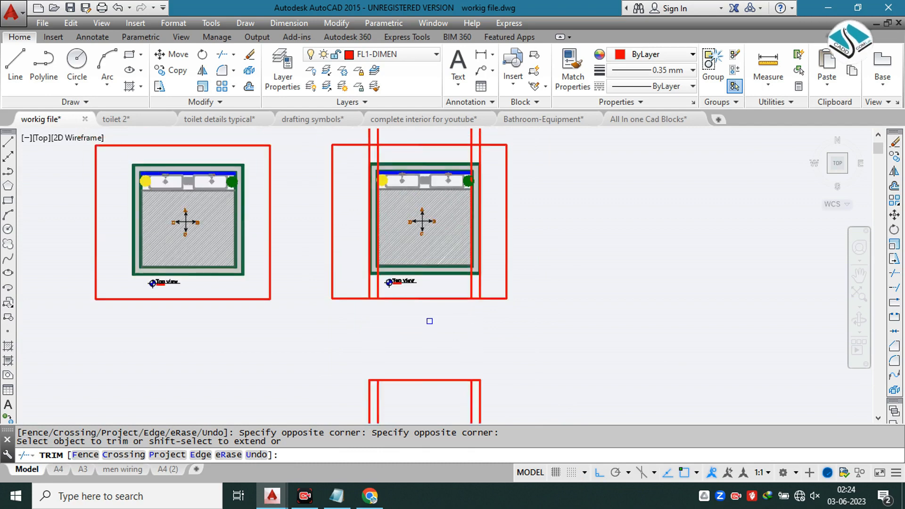
scroll(430, 321, "down", 2)
key("Escape")
Step: Erase the four leftover vertical projection lines running through the copied top view
left_click(497, 176)
left_click(339, 189)
type("e")
key("Return")
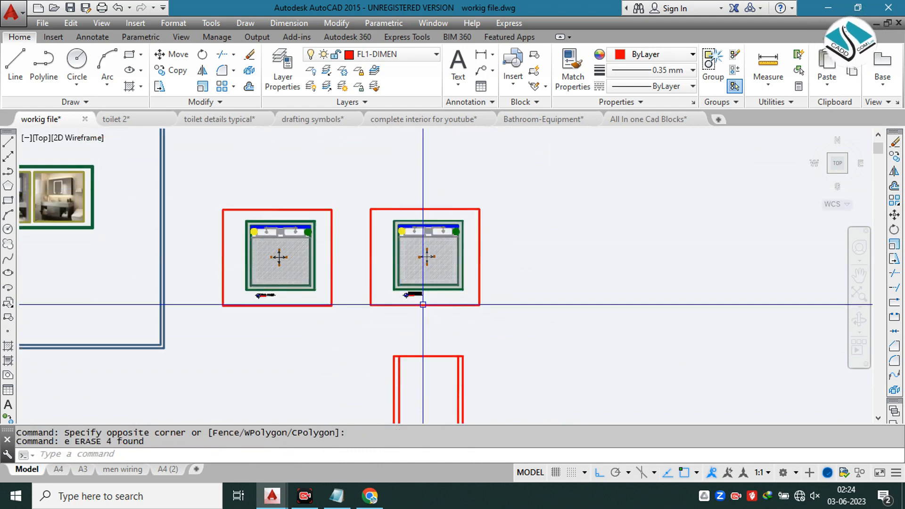
Step: Move the framed row of three reference images, with Ortho off, to the right side of the elevation outline
middle_click_drag(166, 254, 296, 244)
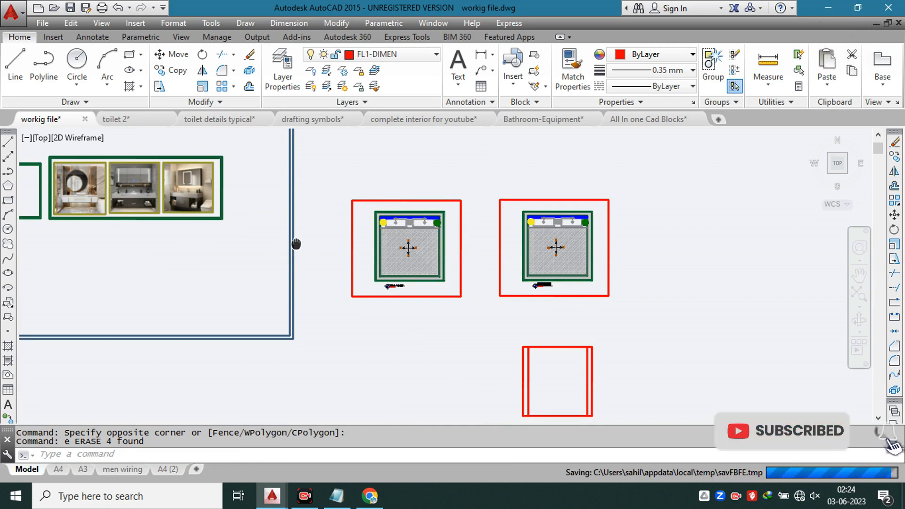
middle_click_drag(304, 167, 416, 186)
key("Escape")
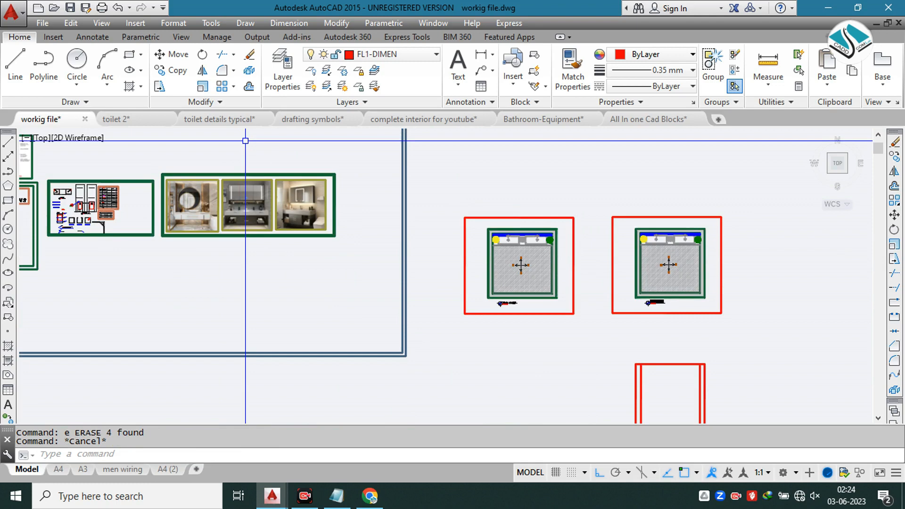
left_click(346, 146)
left_click(161, 264)
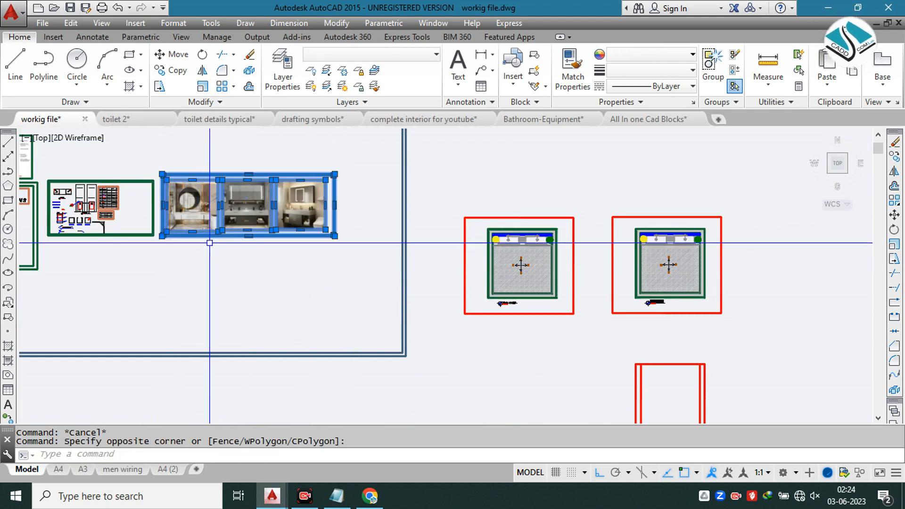
type("m")
key("Return")
left_click(227, 200)
scroll(443, 305, "down", 2)
scroll(408, 373, "up", 1)
left_click(603, 472)
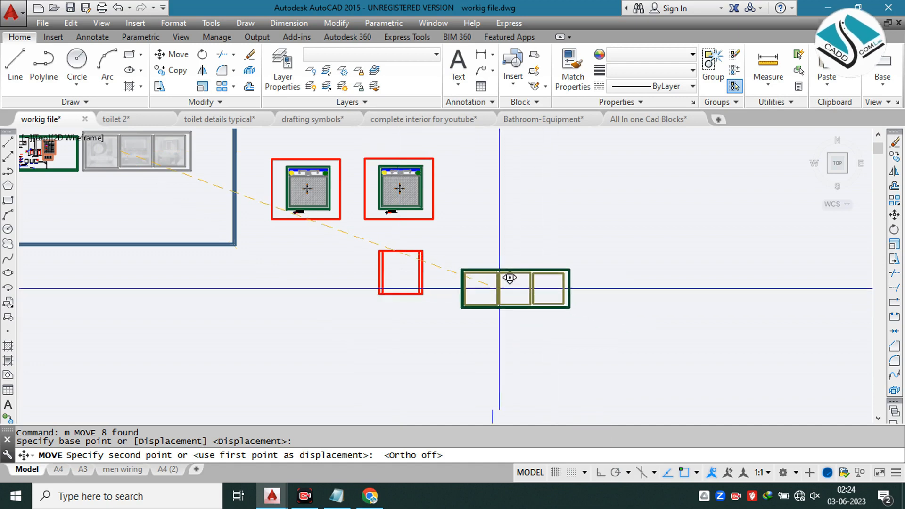
left_click(476, 271)
key("Escape")
scroll(452, 282, "up", 6)
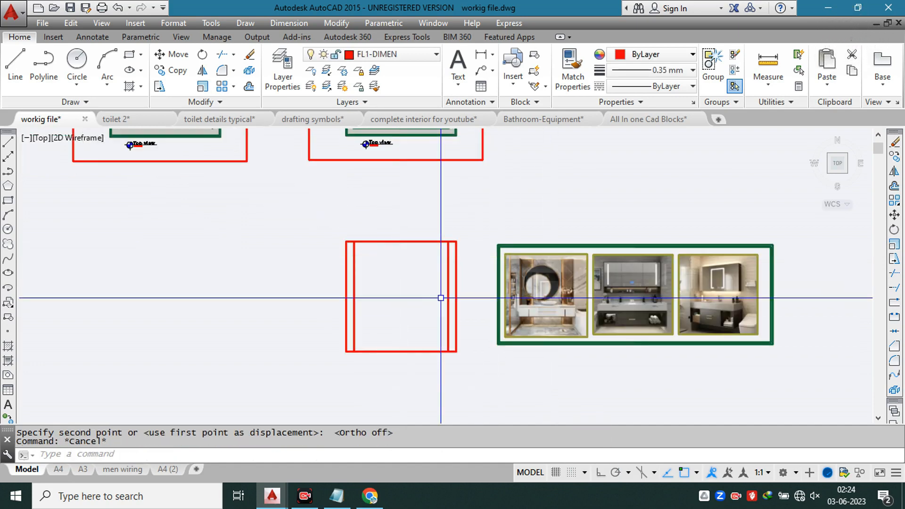
Step: Offset the elevation outline's base line upward by 1 inch
middle_click_drag(429, 298, 352, 261)
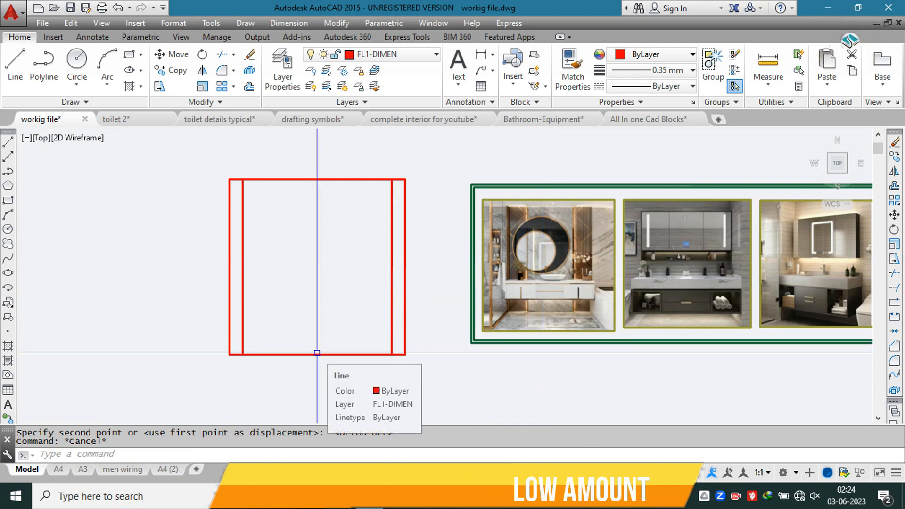
type("o")
key("Return")
type("1")
key("Return")
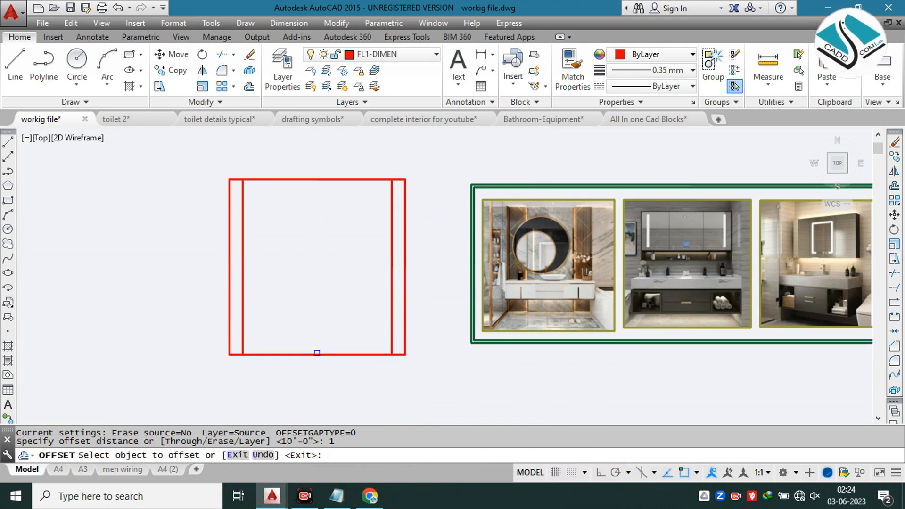
left_click(316, 353)
left_click(319, 335)
key("Escape")
key("Escape")
type("o")
key("Return")
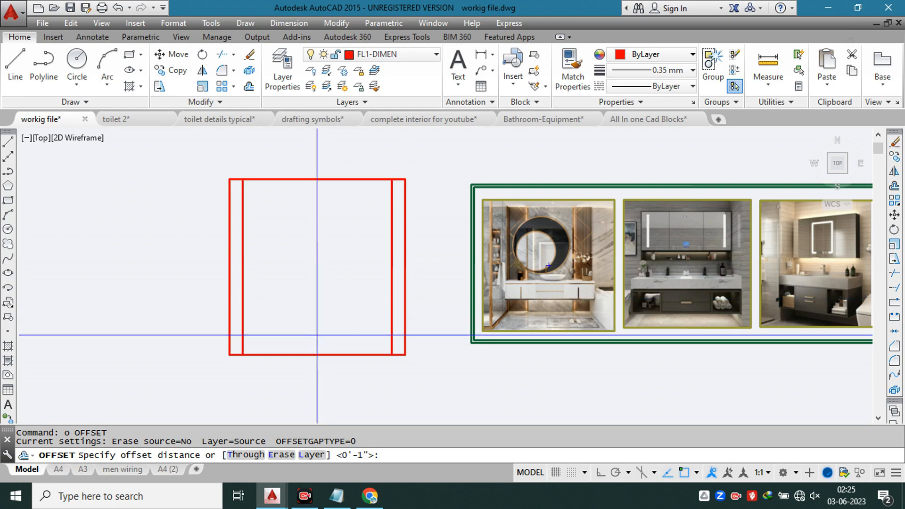
scroll(690, 295, "up", 2)
scroll(514, 297, "down", 3)
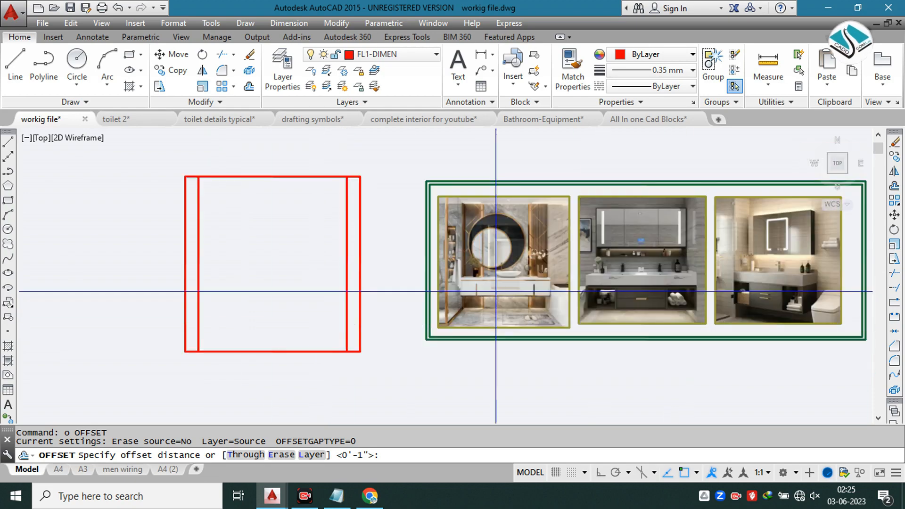
scroll(243, 341, "up", 4)
key("Escape")
Step: Offset the elevation outline's base line upward by 2'6"
type("o")
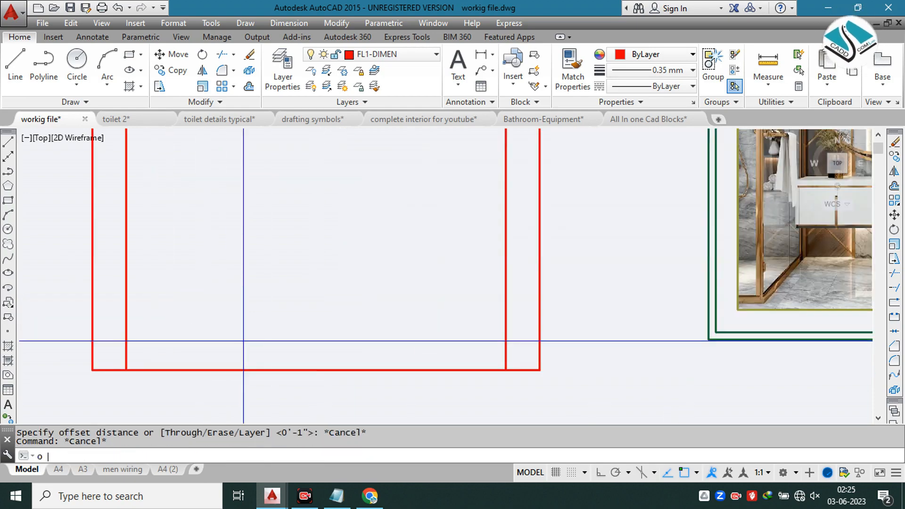
key("Return")
type("2'")
key("Return")
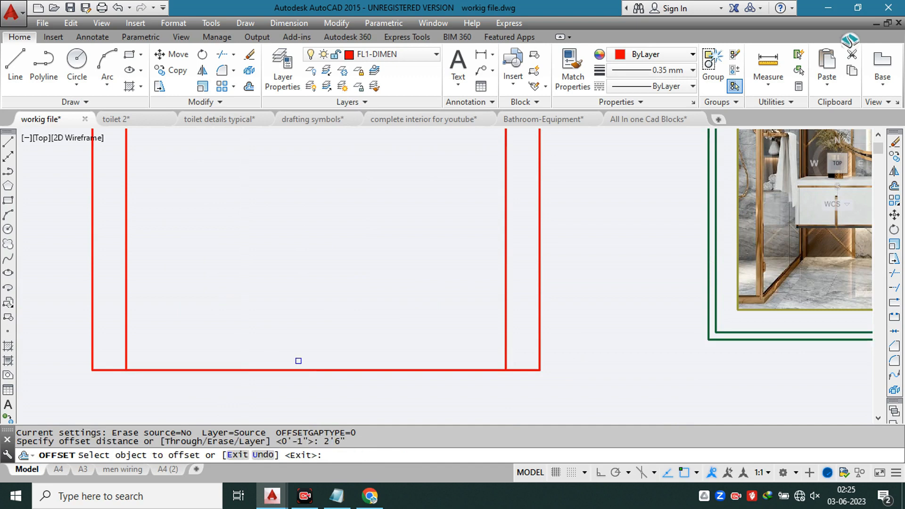
left_click(303, 370)
left_click(340, 327)
key("Escape")
type("tr")
key("Return")
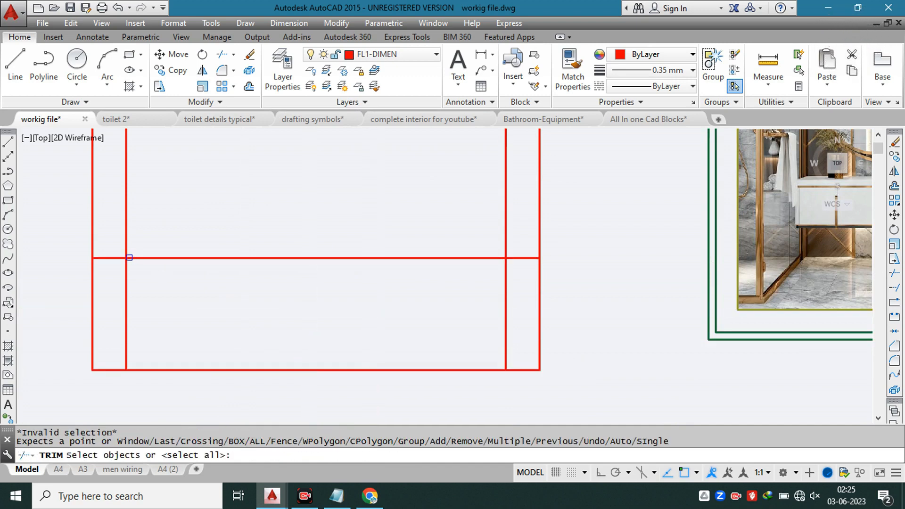
left_click(469, 252)
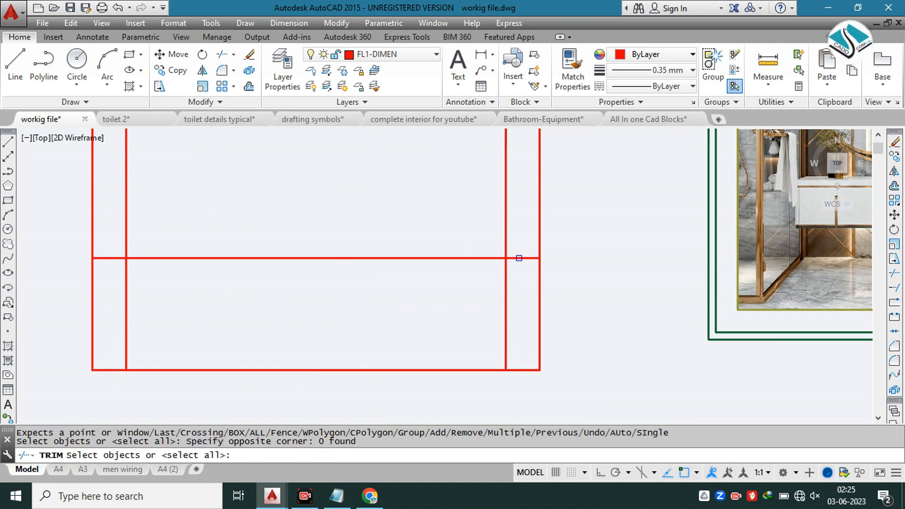
left_click(519, 258)
key("Escape")
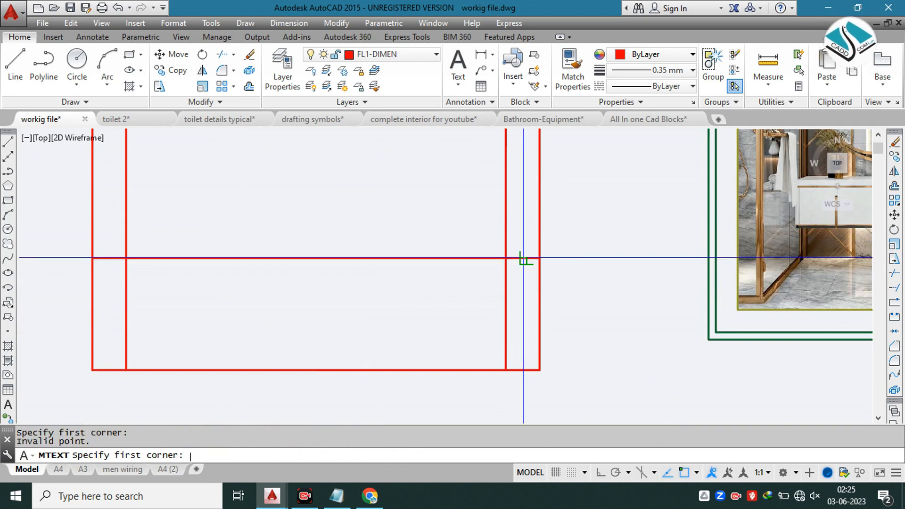
key("Escape")
type("tr")
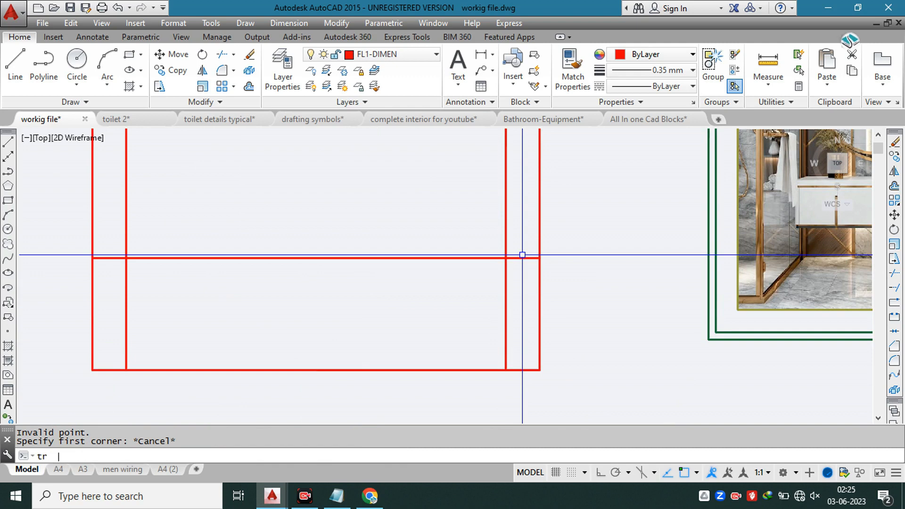
key("Return")
left_click(514, 281)
left_click(222, 242)
key("Escape")
key("Escape")
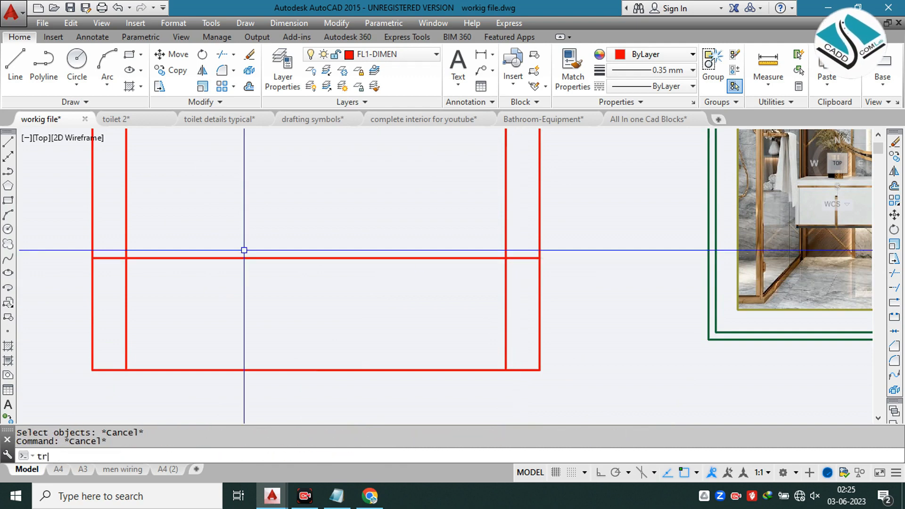
Step: Trim both ends of the new horizontal line outside the two inner vertical lines of the elevation
key("Return")
key("Return")
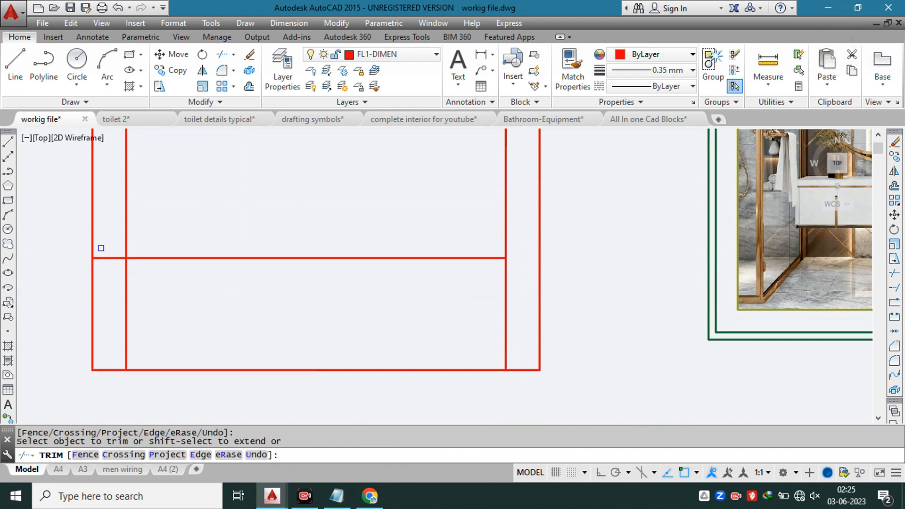
left_click(105, 261)
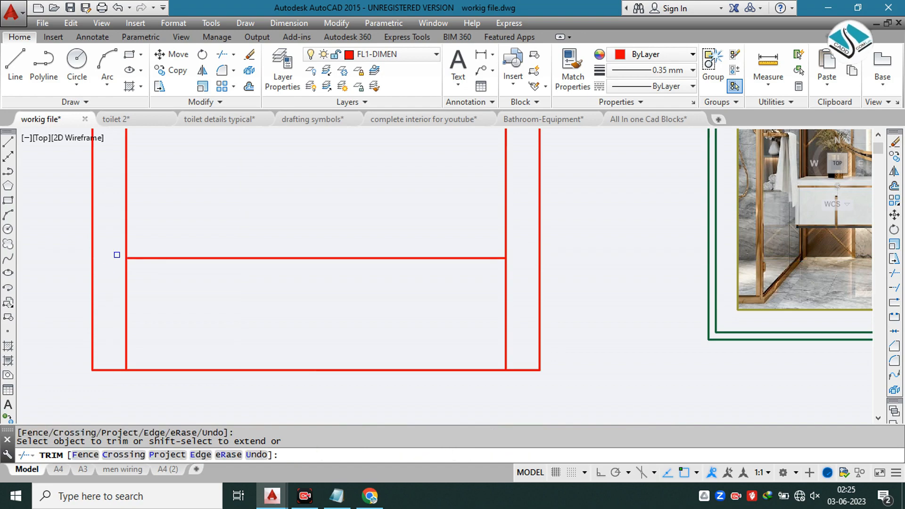
key("Escape")
Step: Examine the countertops and under-counter cabinets in the vanity reference images
middle_click_drag(594, 252, 315, 259)
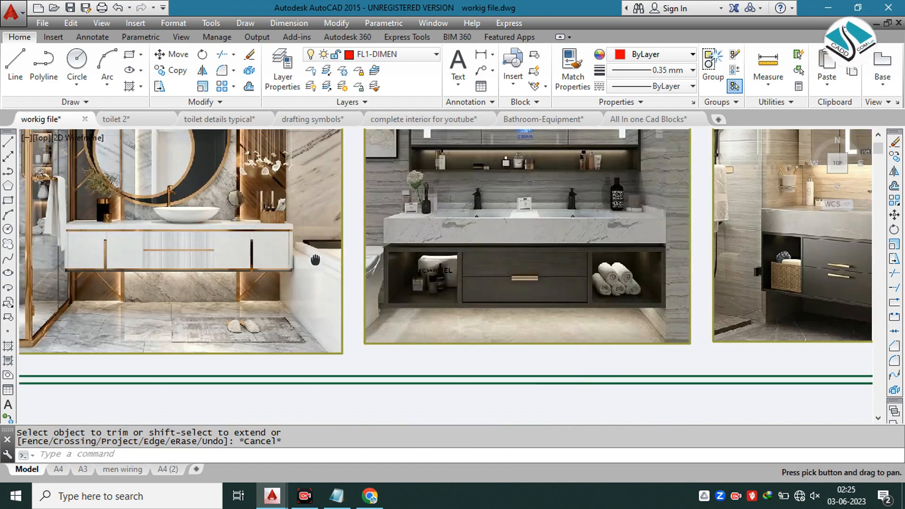
scroll(499, 222, "up", 2)
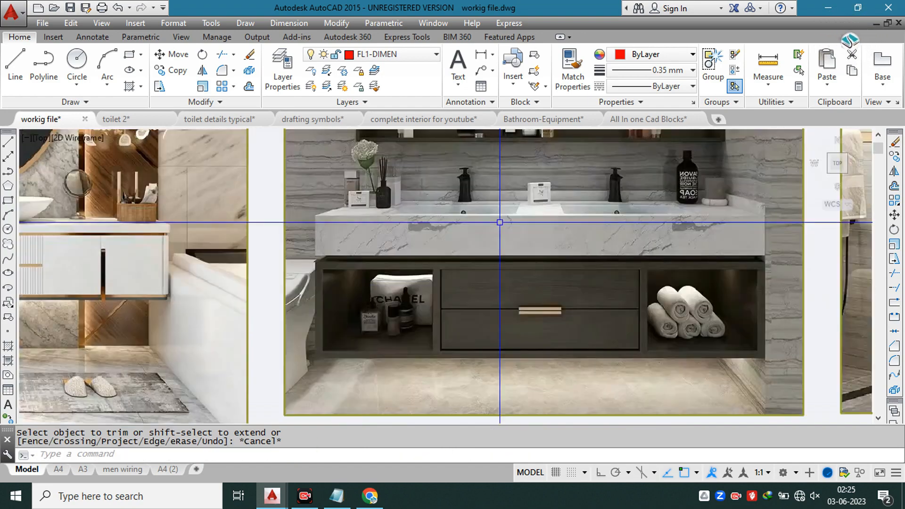
scroll(524, 233, "down", 3)
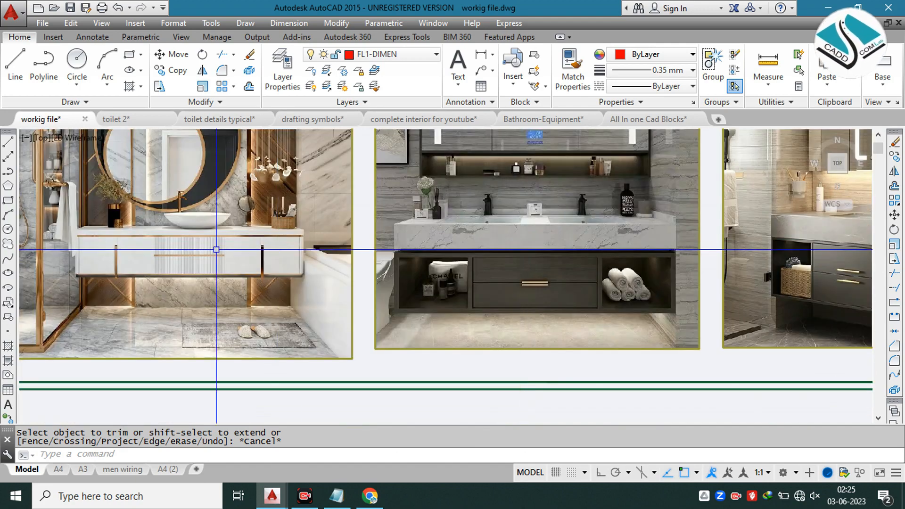
scroll(216, 250, "down", 1)
scroll(335, 254, "up", 3)
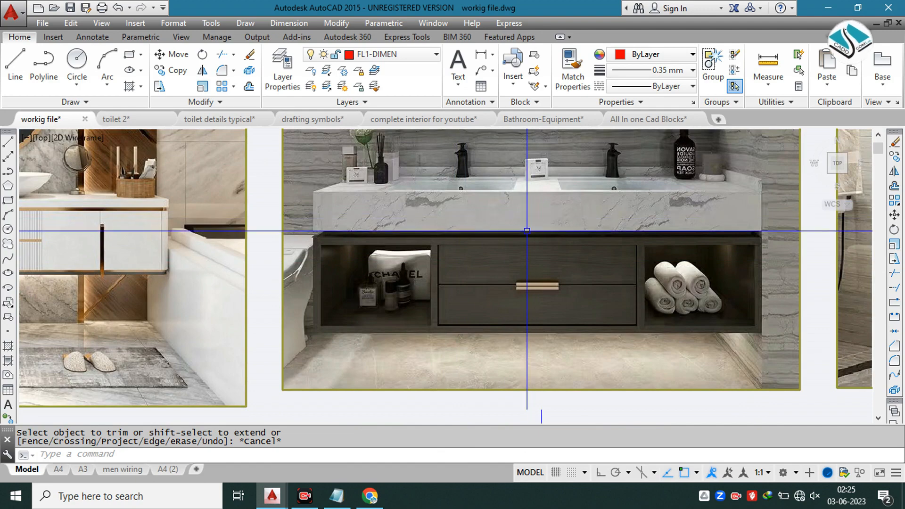
scroll(567, 228, "down", 3)
scroll(283, 283, "down", 2)
scroll(363, 278, "up", 4)
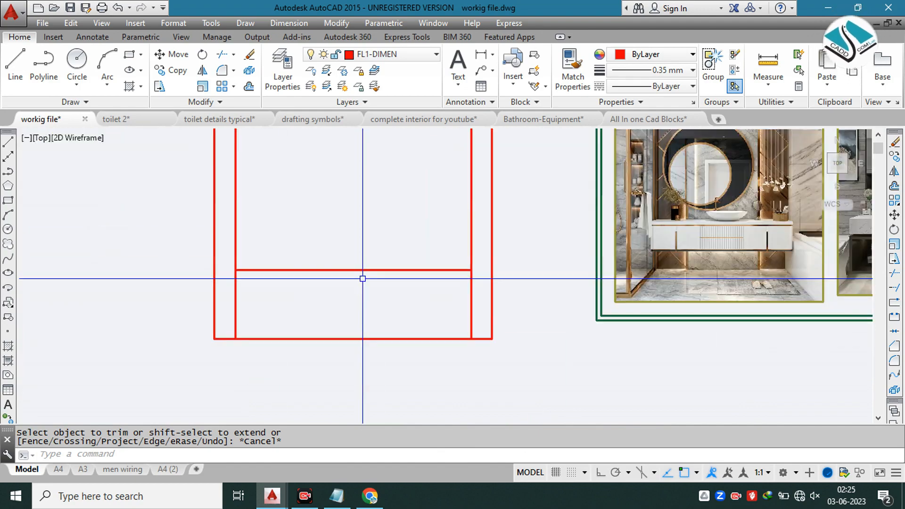
Step: Offset the horizontal counter line downward by 6 inches
key("Return")
type("6")
key("Return")
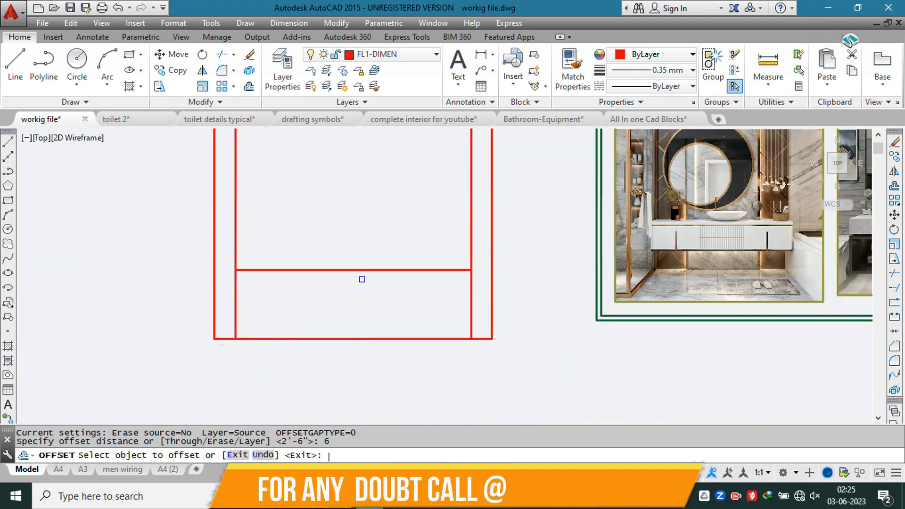
left_click(370, 270)
left_click(370, 289)
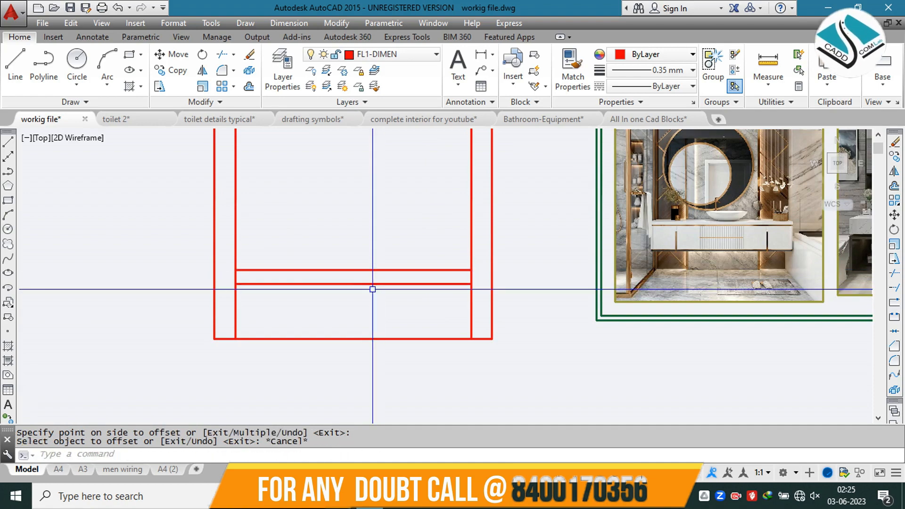
key("Escape")
key("Escape")
scroll(373, 290, "down", 2)
scroll(773, 258, "up", 2)
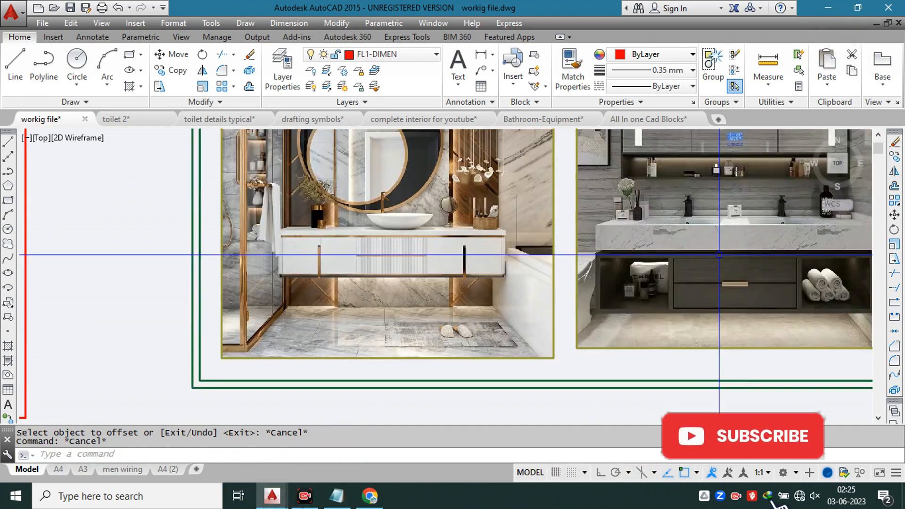
scroll(639, 262, "down", 2)
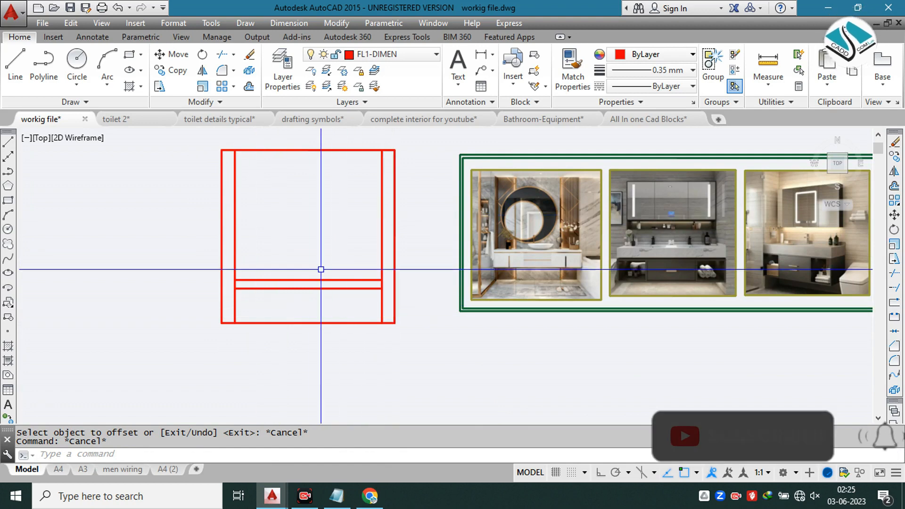
type("o")
key("Return")
type("1'6\"")
scroll(242, 314, "up", 2)
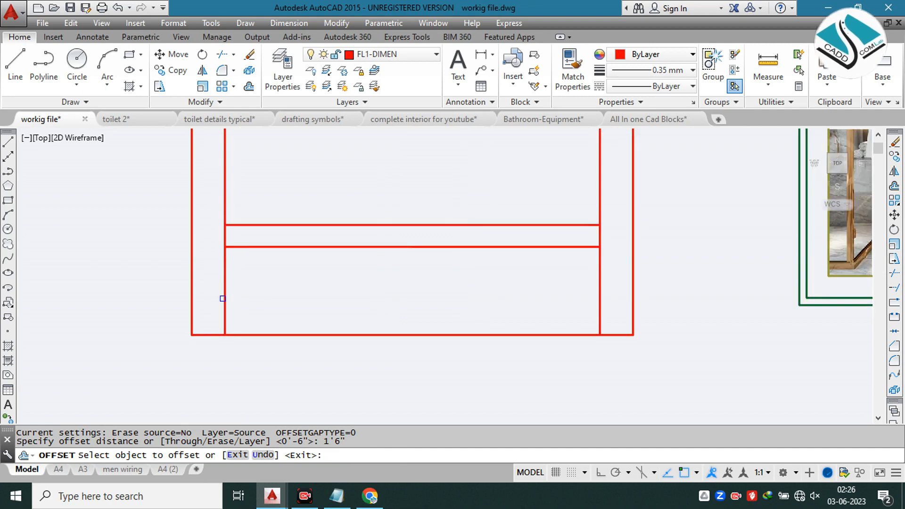
left_click(222, 300)
key("Escape")
Step: Offset the two inner vertical lines of the elevation 2' inward to divide the space below the counter
type("o")
key("Return")
type("2'")
key("Return")
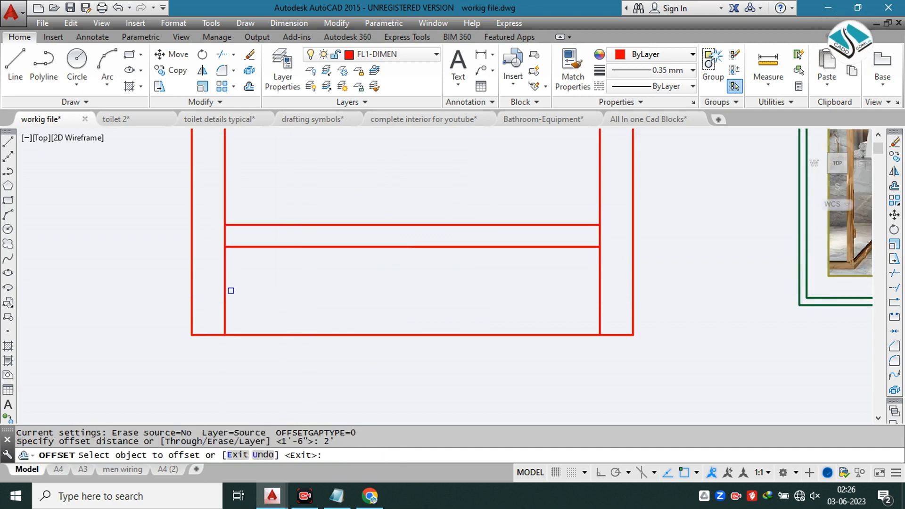
left_click(225, 299)
left_click(457, 297)
left_click(601, 305)
left_click(465, 295)
key("Escape")
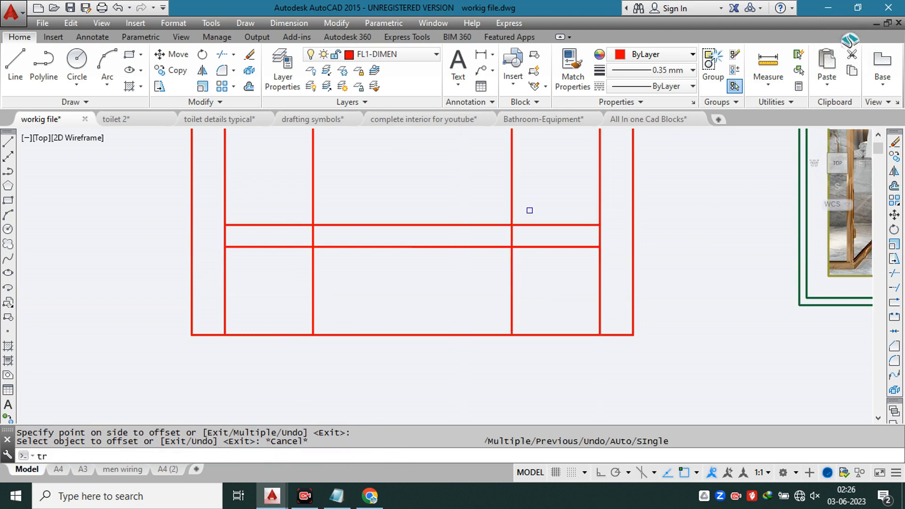
key("Return")
left_click(529, 196)
left_click(244, 197)
key("Escape")
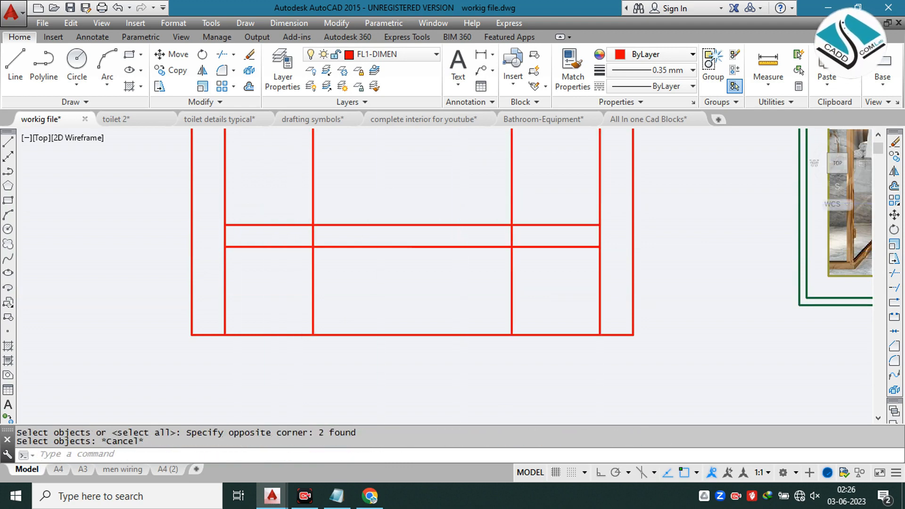
key("Return")
left_click(556, 174)
left_click(286, 193)
key("Escape")
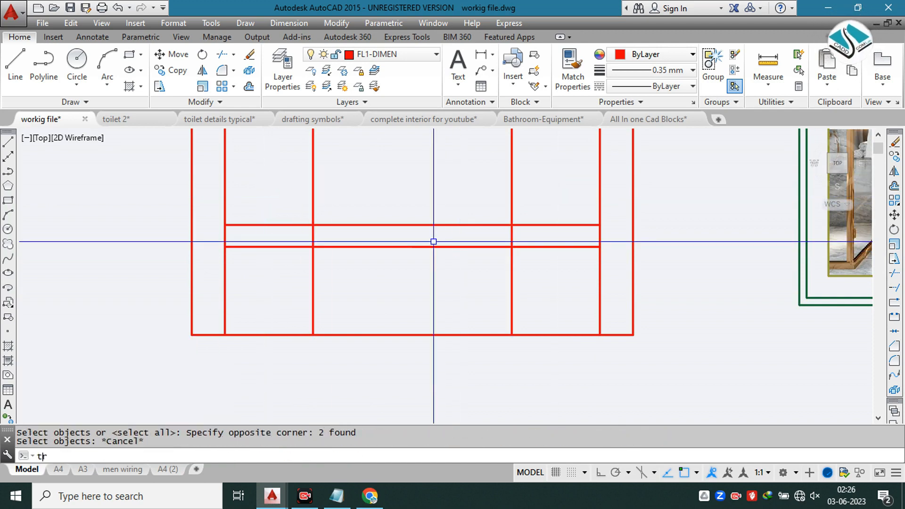
Step: Trim the two divider lines above and within the counter band so they end at its lower line
type("tr")
key("Return")
key("Return")
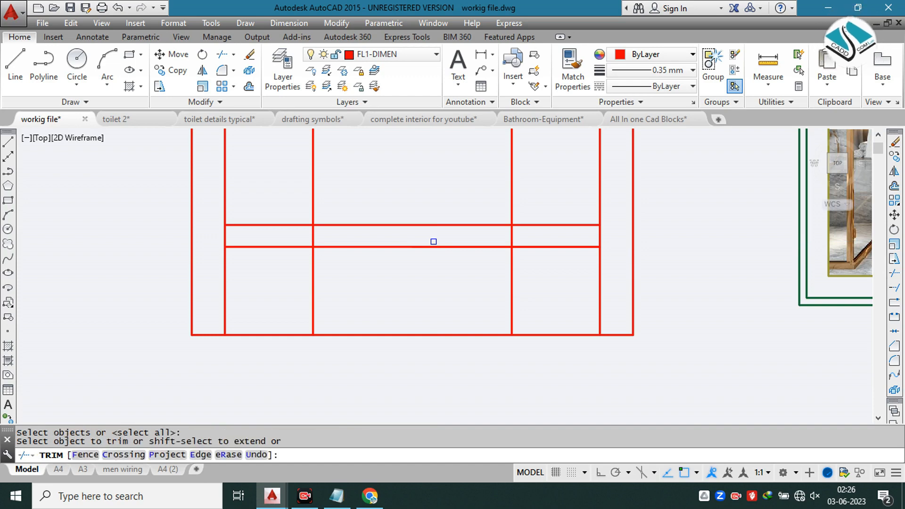
left_click(523, 173)
left_click(287, 207)
scroll(304, 251, "up", 2)
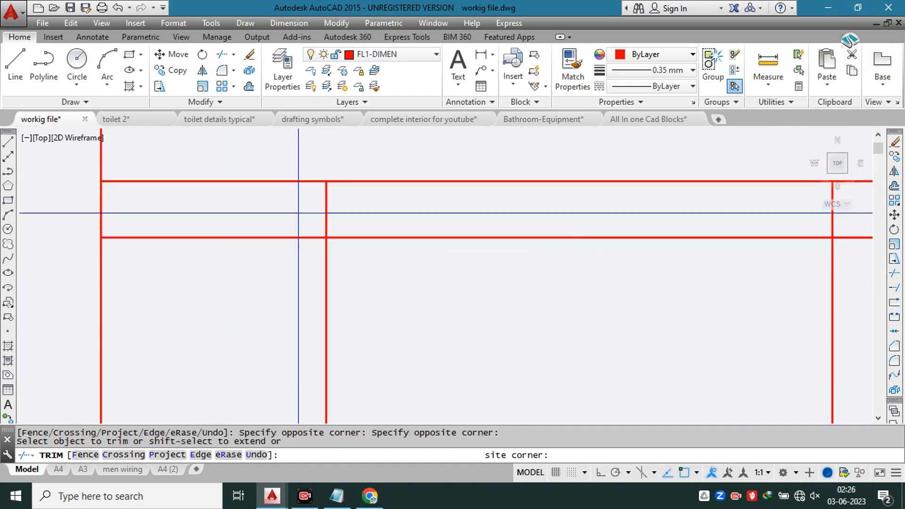
left_click(298, 215)
scroll(398, 219, "down", 1)
left_click(646, 218)
scroll(677, 210, "down", 5)
key("Escape")
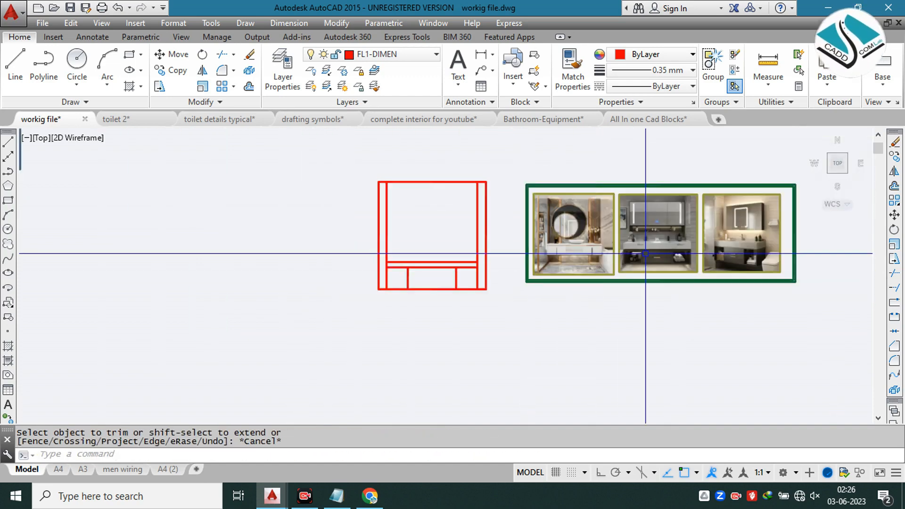
Step: Examine the drawer fronts and open side shelves of the vanity cabinets in the reference images
scroll(660, 264, "up", 6)
scroll(641, 264, "down", 4)
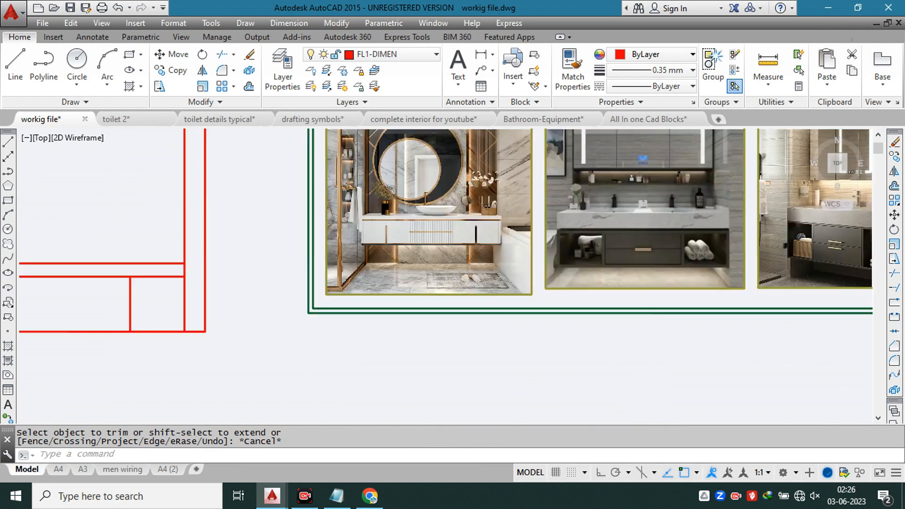
scroll(186, 273, "up", 2)
scroll(495, 253, "up", 3)
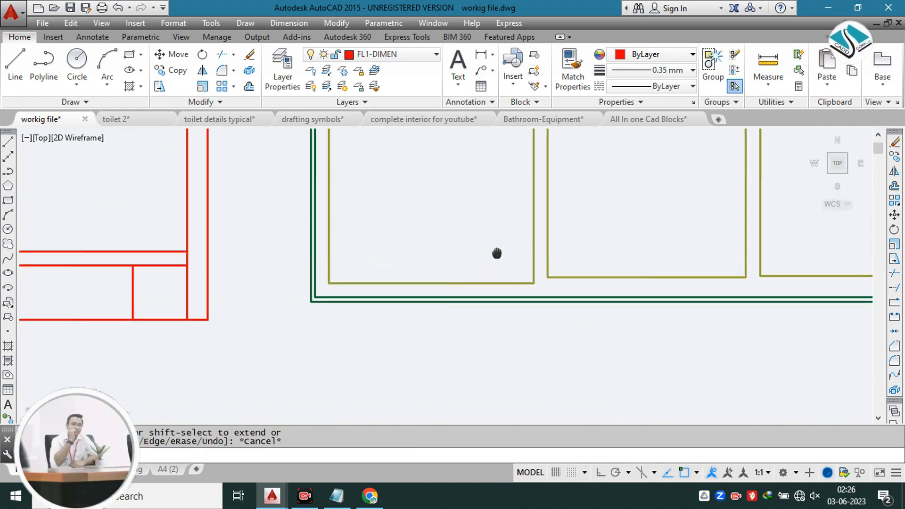
scroll(303, 202, "up", 4)
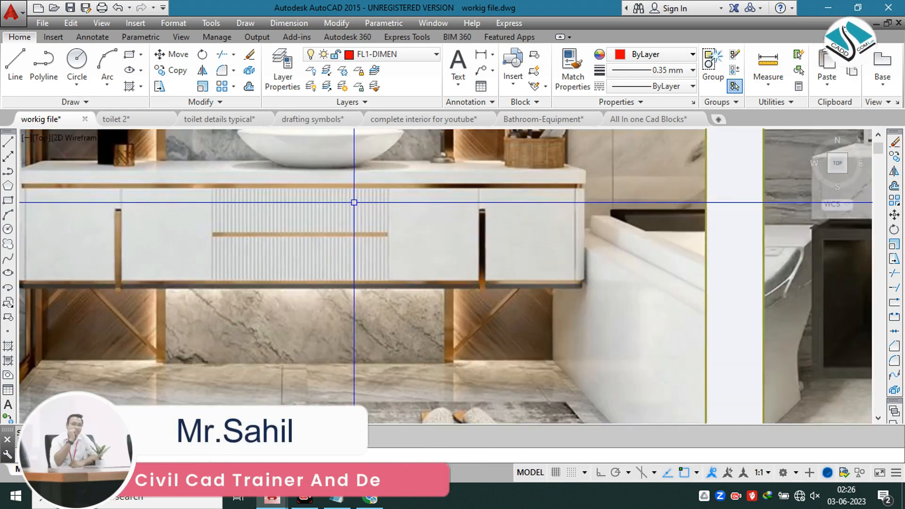
scroll(359, 201, "down", 4)
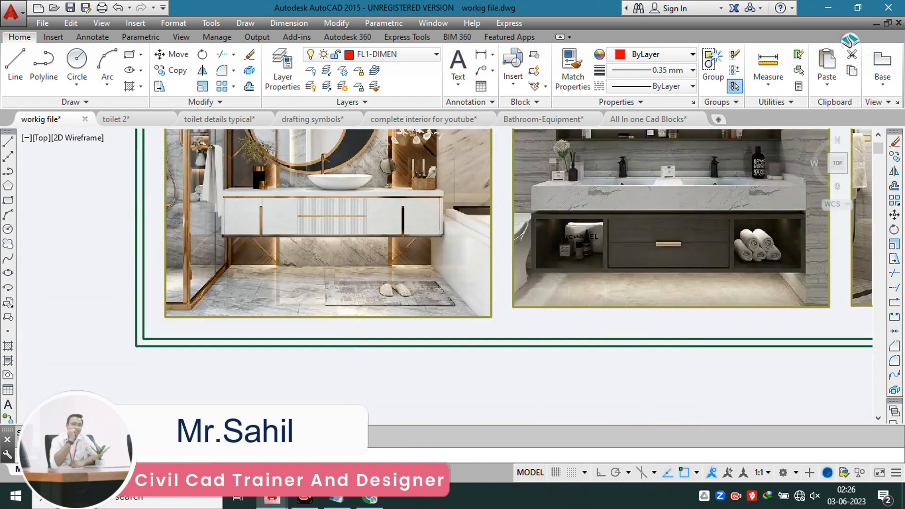
scroll(635, 236, "up", 2)
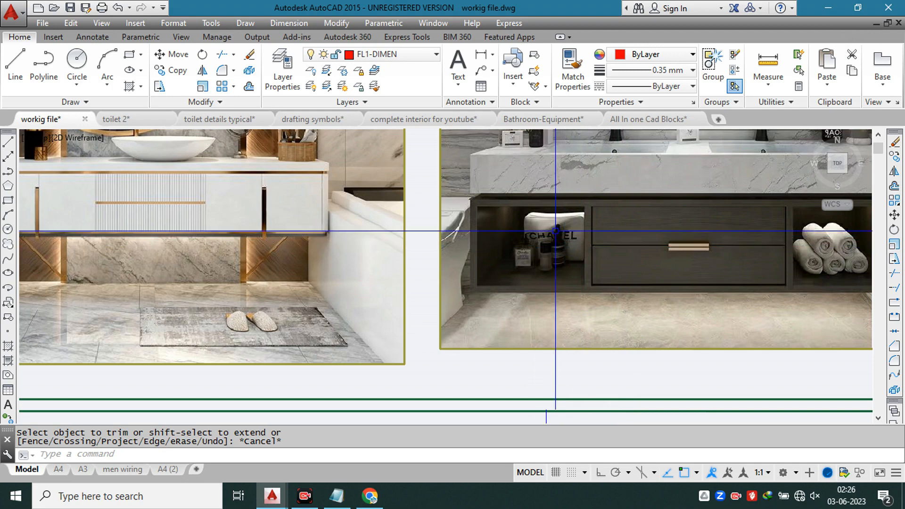
scroll(549, 237, "down", 4)
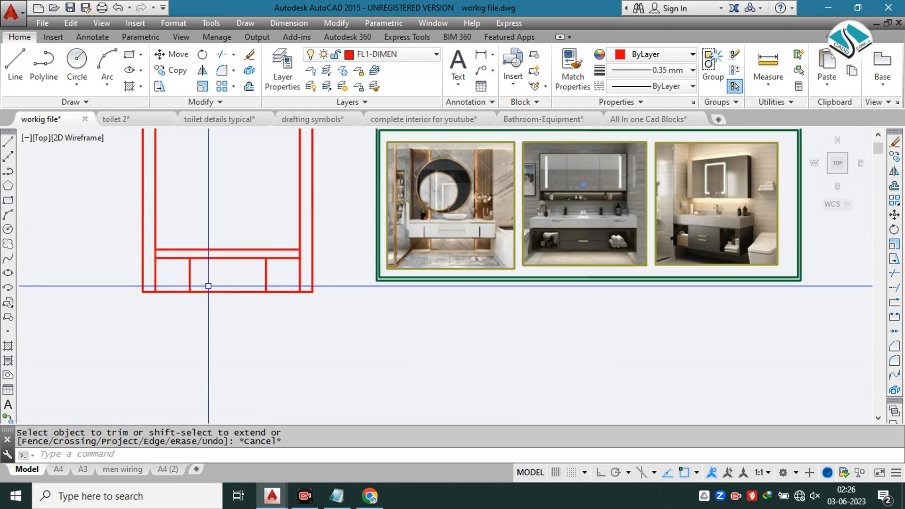
scroll(169, 277, "up", 5)
key("Return")
type("1")
key("Return")
key("Escape")
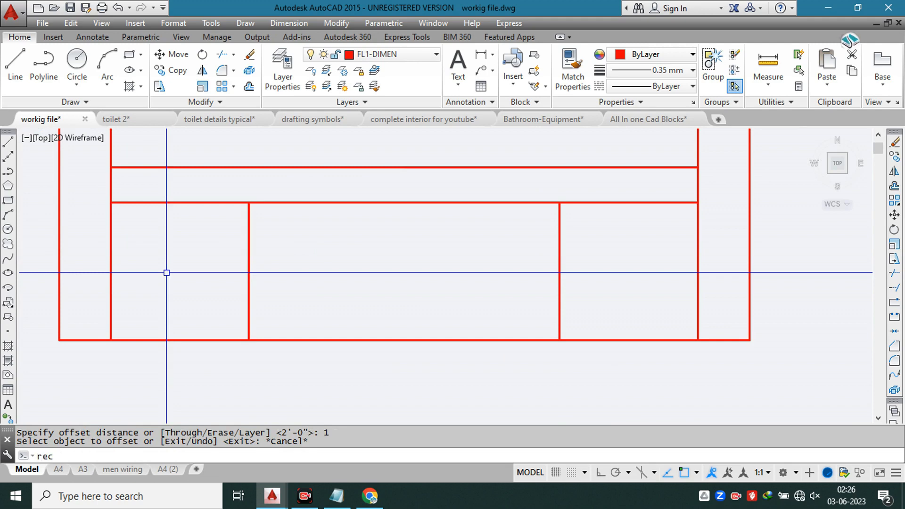
Step: Draw a rectangle over the left compartment below the counter and offset it 1 inch inward
type("rec")
key("Return")
left_click(111, 203)
left_click(250, 339)
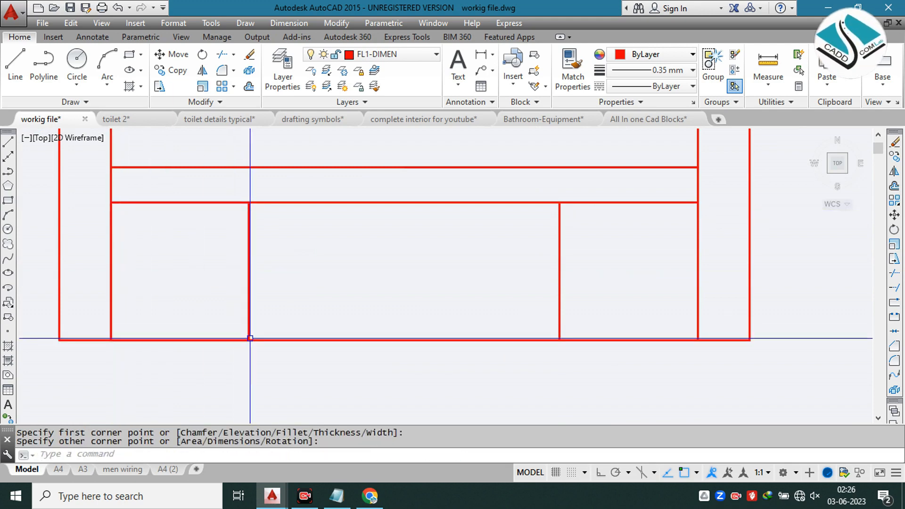
type("o")
key("Return")
type("1")
key("Return")
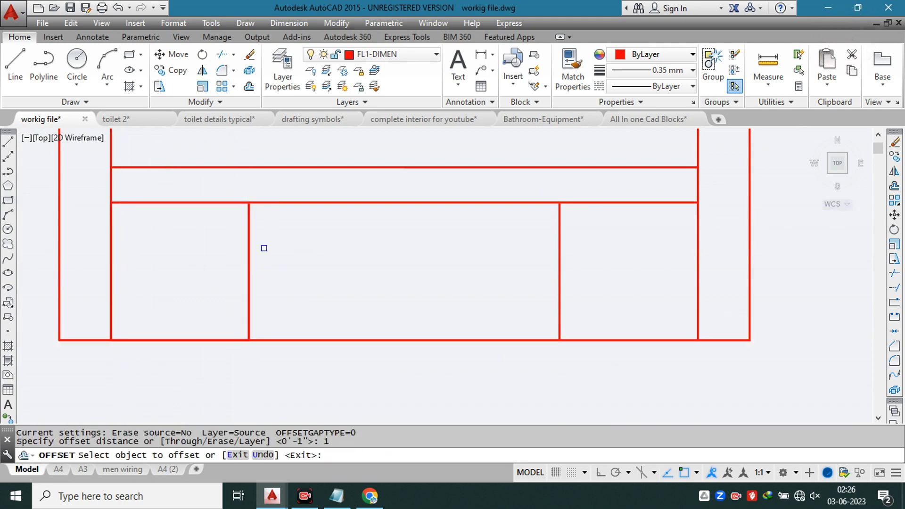
left_click(200, 204)
left_click(200, 232)
key("Escape")
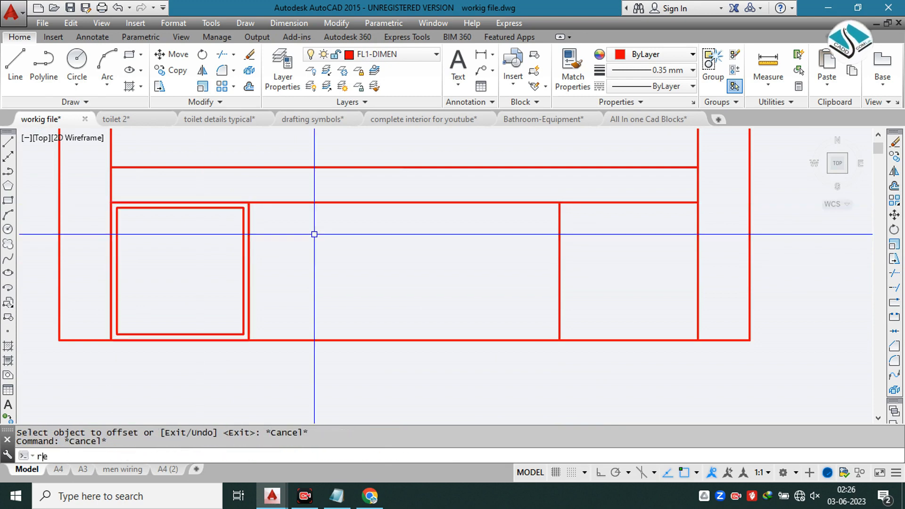
Step: Draw rectangles over the middle and right compartments below the counter, corner to corner
type("rec")
key("Return")
left_click(248, 202)
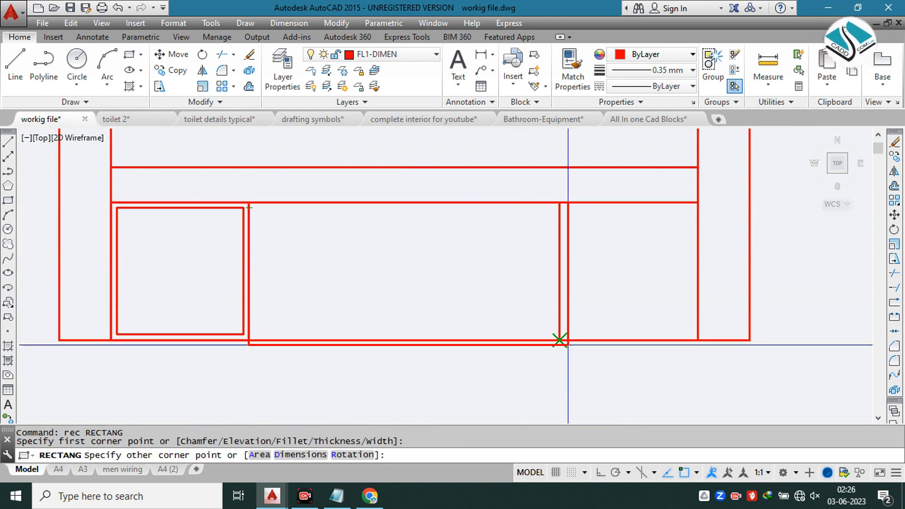
left_click(559, 339)
key("Escape")
key("Return")
left_click(560, 203)
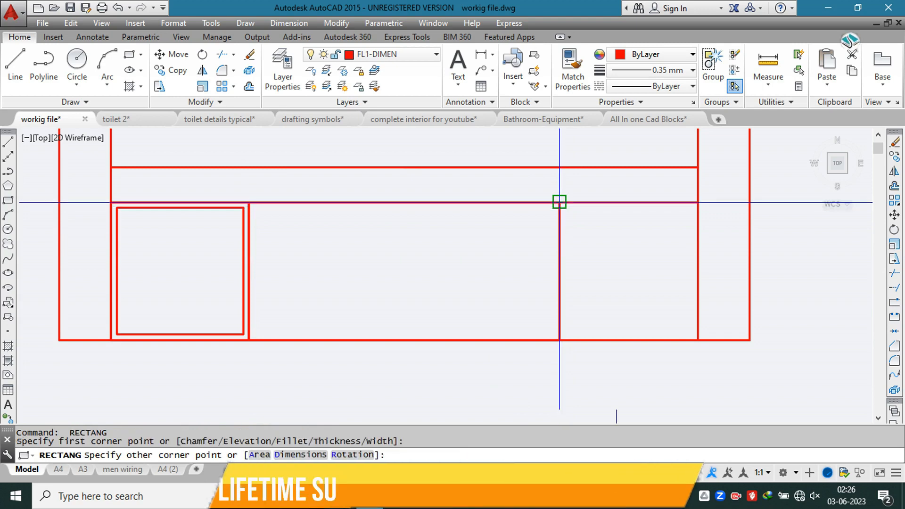
left_click(698, 340)
Step: Offset the middle and right compartment rectangles 1 inch inward to form inner frames
type("o")
key("Return")
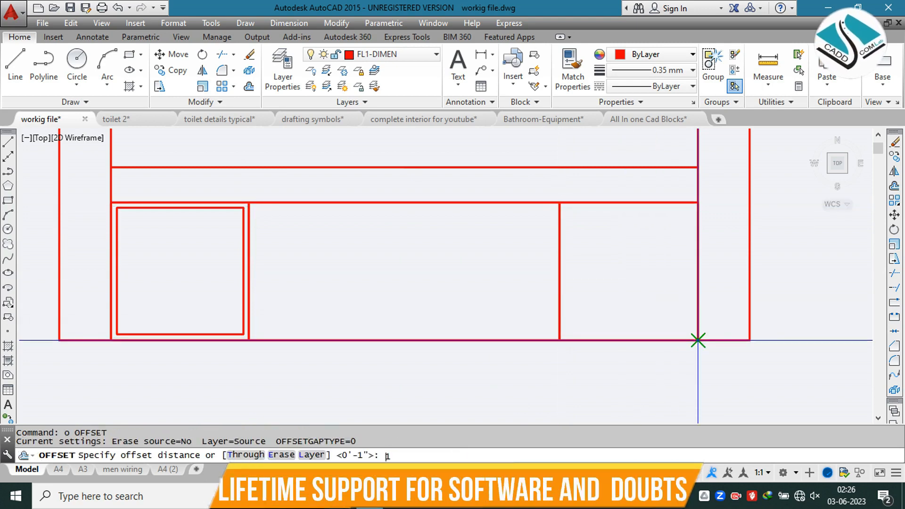
type("1")
key("Return")
left_click(481, 204)
left_click(547, 226)
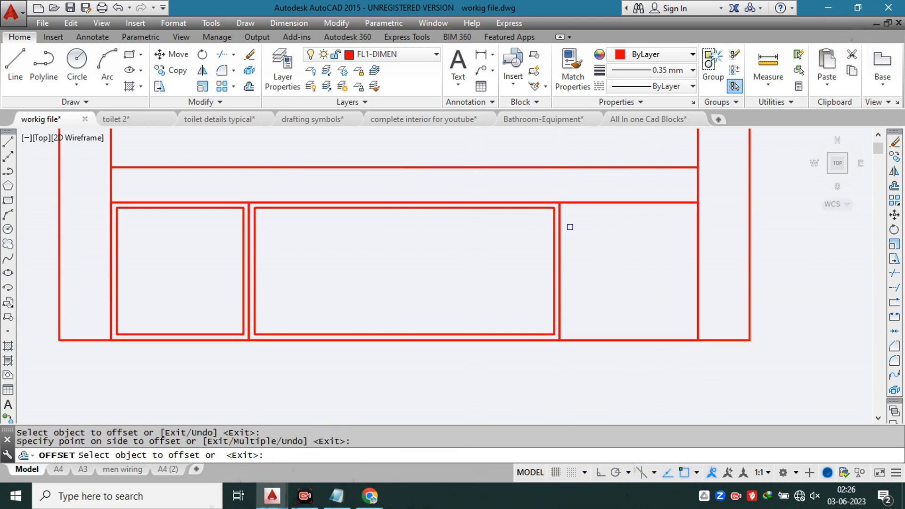
left_click(620, 202)
left_click(628, 254)
key("Escape")
scroll(558, 215, "up", 5)
left_click(568, 219)
left_click(556, 238)
key("Delete")
type("u")
key("Return")
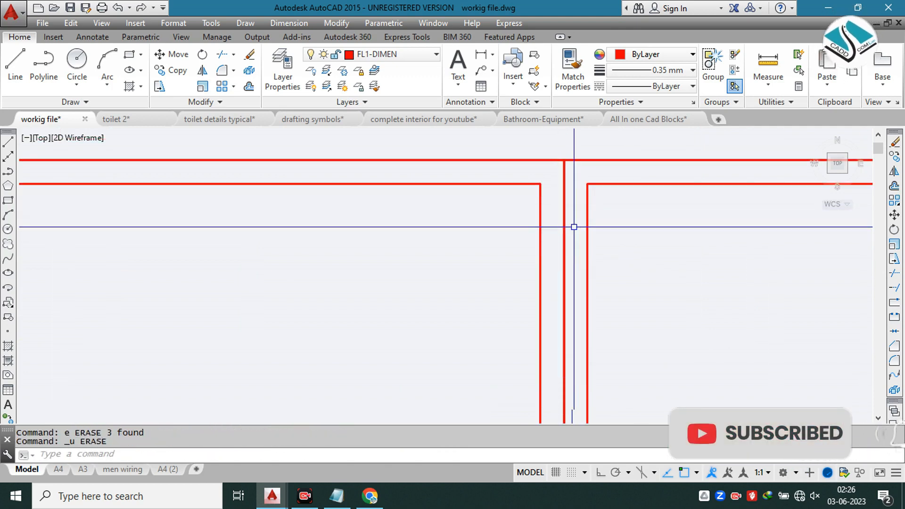
Step: Explode the outline at the right divider and erase the overlapping divider lines between the middle and right frames
type("x")
key("Return")
left_click(561, 236)
key("Return")
left_click(563, 237)
type("e")
key("Return")
scroll(592, 198, "down", 5)
scroll(586, 205, "up", 5)
left_click(585, 204)
left_click(568, 227)
type("e")
key("Return")
scroll(568, 222, "down", 5)
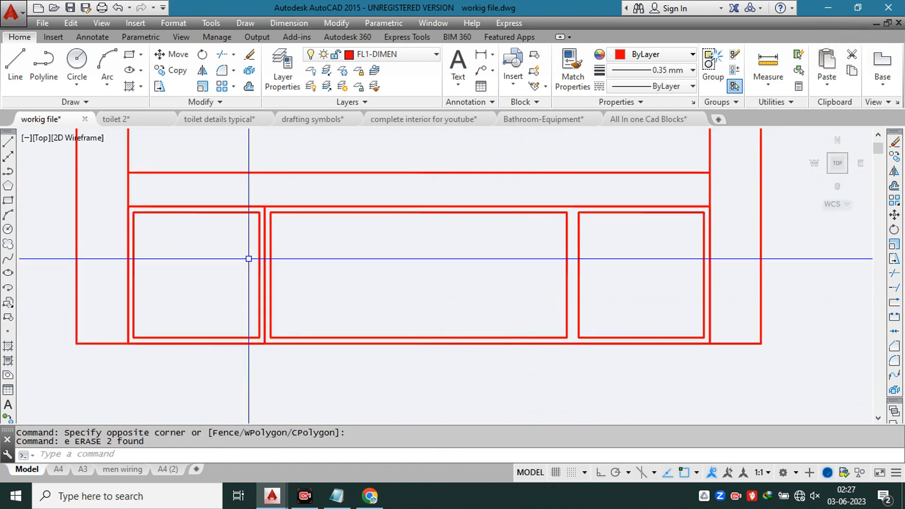
Step: Erase the overlapping divider lines between the left and middle frames
scroll(260, 250, "up", 6)
type("x")
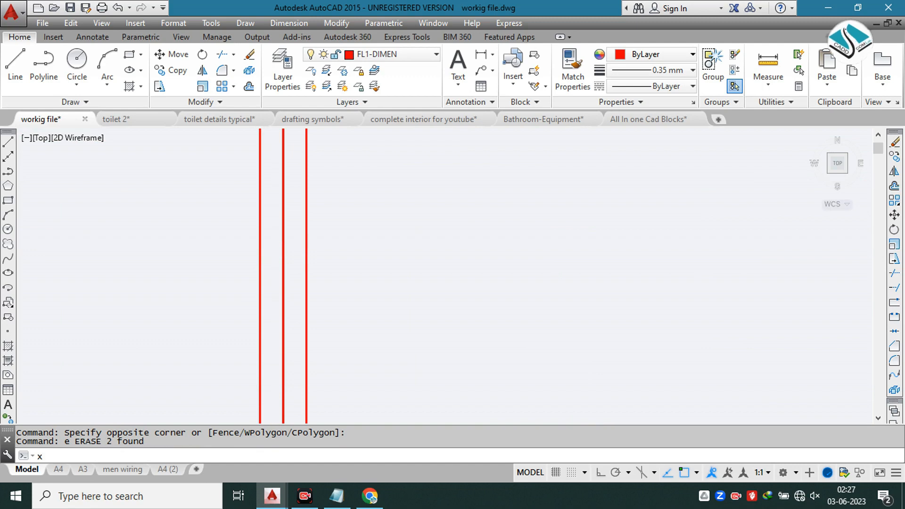
type("x")
key("Return")
left_click(315, 241)
left_click(255, 259)
key("Return")
key("ctrl+z")
scroll(289, 244, "down", 8)
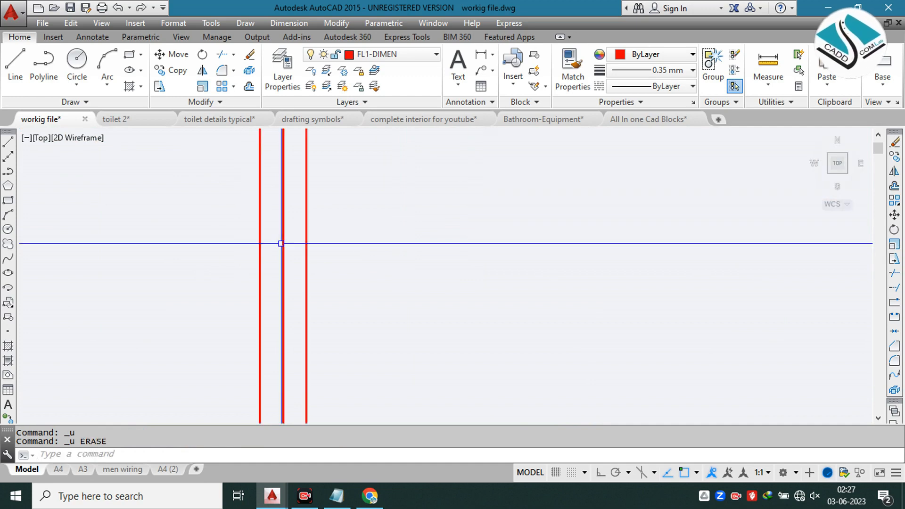
scroll(301, 257, "down", 2)
key("Return")
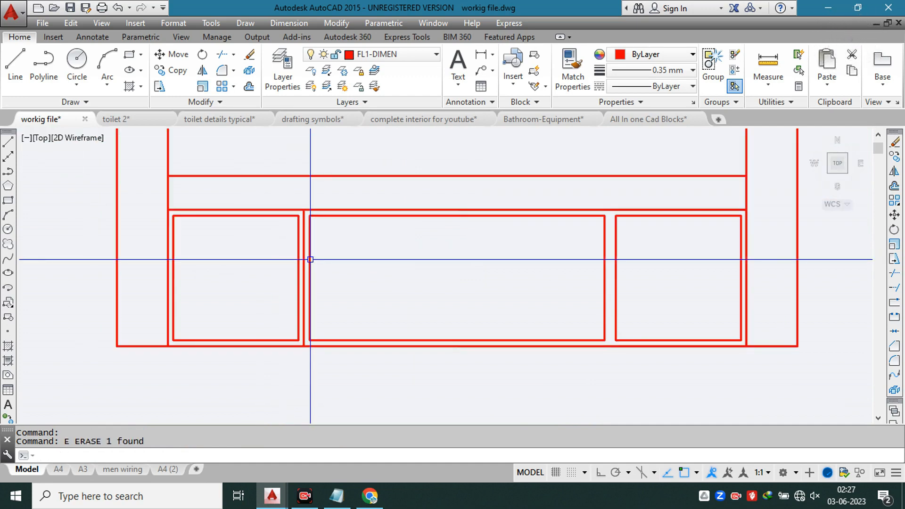
type("e")
key("Return")
Step: Draw a horizontal line across the middle frame between the midpoints of its two vertical sides
scroll(310, 229, "down", 6)
scroll(308, 279, "down", 3)
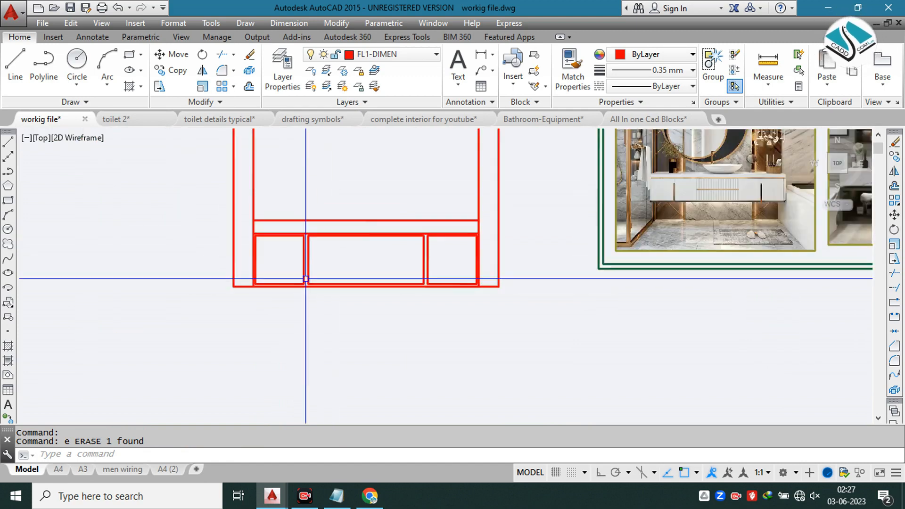
middle_click_drag(675, 226, 273, 232)
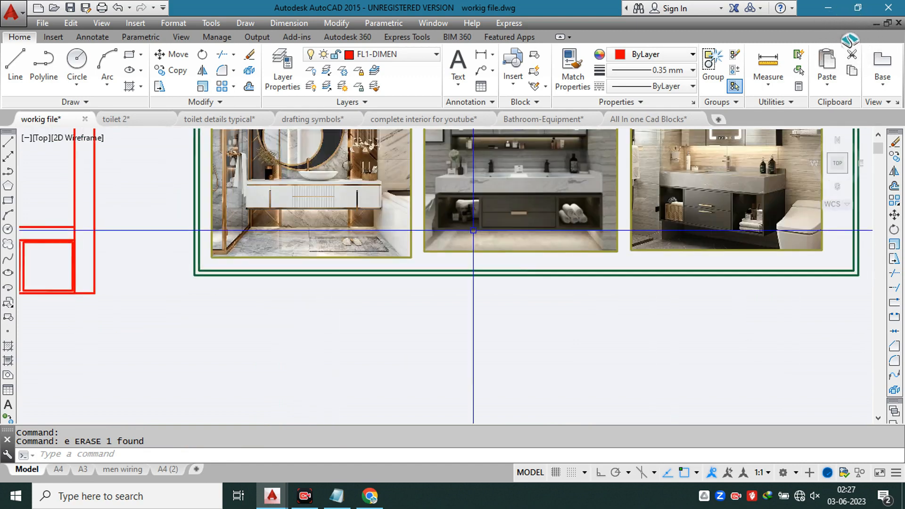
scroll(485, 211, "up", 2)
scroll(438, 222, "down", 3)
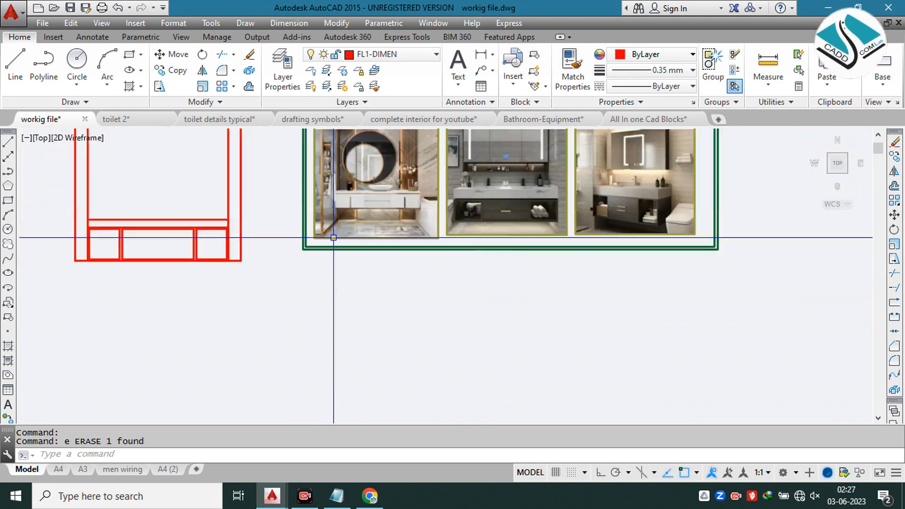
scroll(152, 236, "up", 4)
middle_click_drag(152, 236, 310, 215)
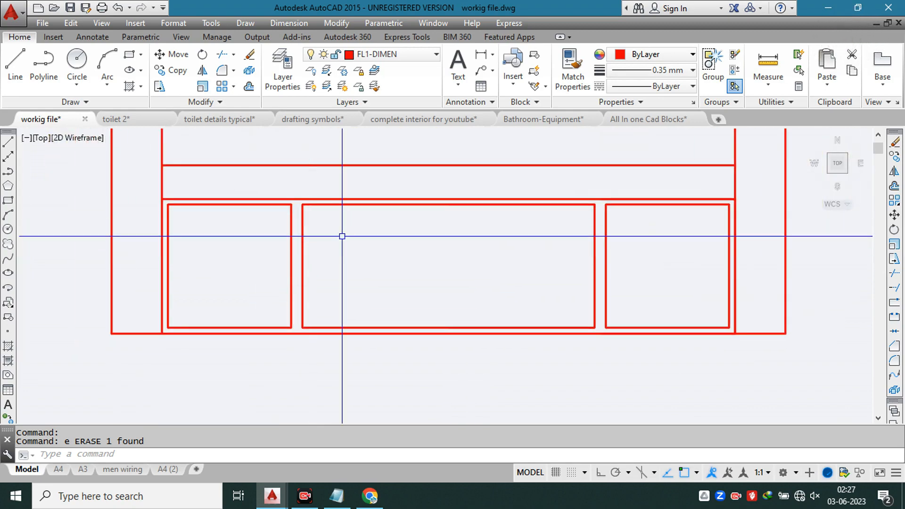
left_click(302, 266)
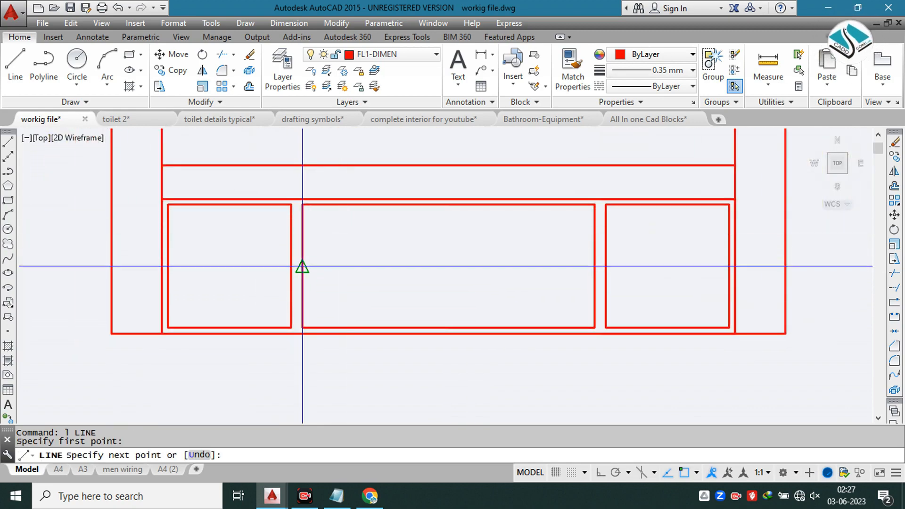
left_click(594, 266)
key("Escape")
key("Escape")
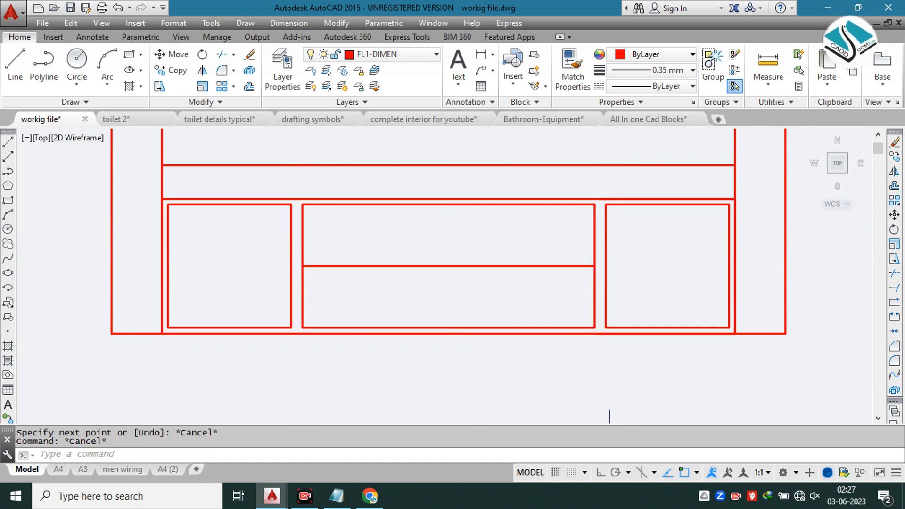
Step: Offset the right compartment's frame outward by 1 inch
scroll(613, 230, "up", 2)
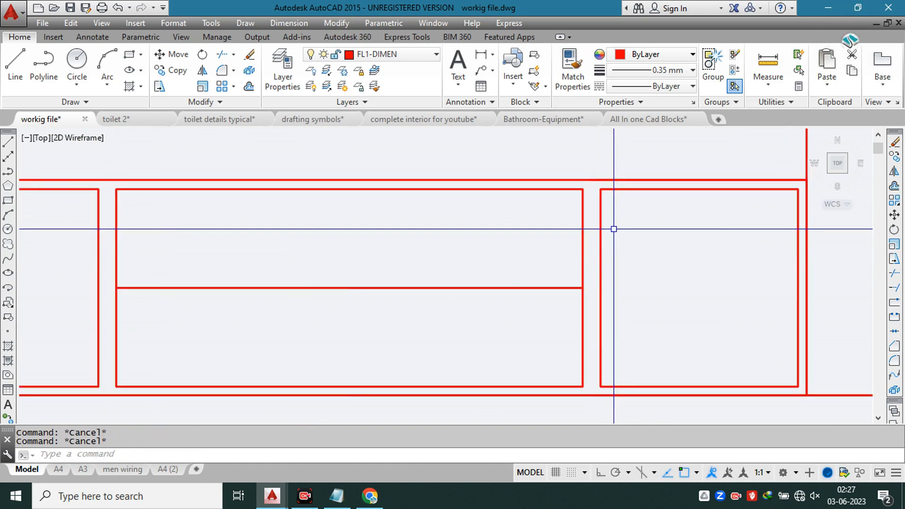
type("o")
key("Return")
type("1")
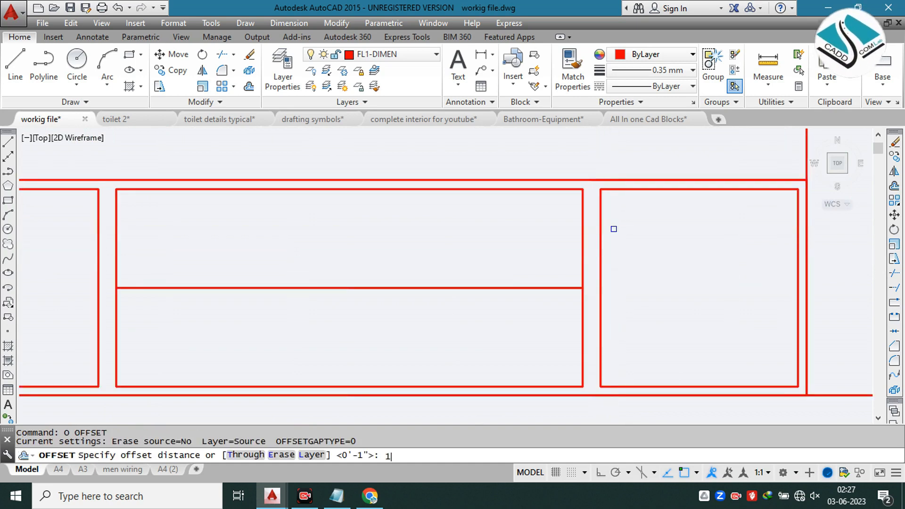
key("Return")
scroll(611, 226, "up", 2)
left_click(591, 237)
left_click(562, 241)
key("Escape")
Step: Explode the middle frame into separate lines
left_click(564, 228)
key("Escape")
key("ctrl+z")
left_click(569, 214)
left_click(560, 226)
key("Return")
scroll(572, 203, "down", 1)
key("Escape")
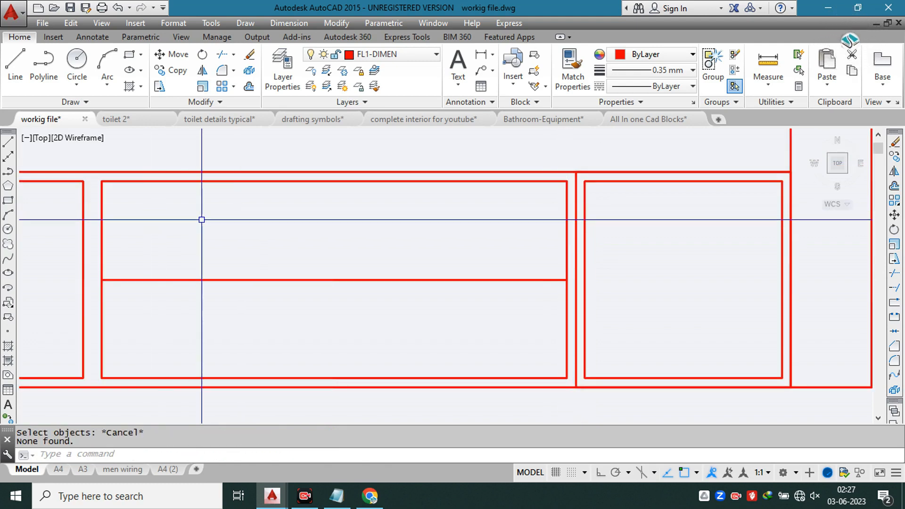
Step: Extend the middle frame's upper edge and dividing line to the new vertical line and erase the frame's old right edge
type("ex")
key("Return")
key("Return")
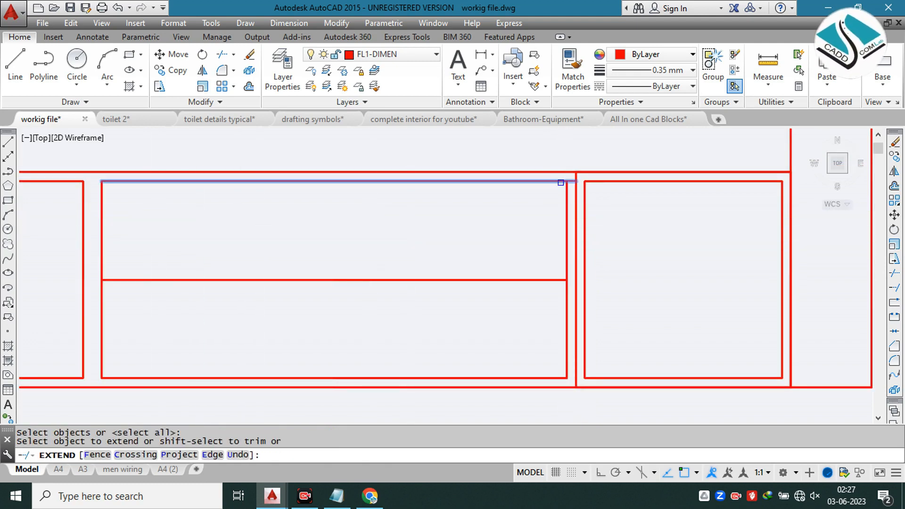
left_click(540, 276)
left_click(533, 284)
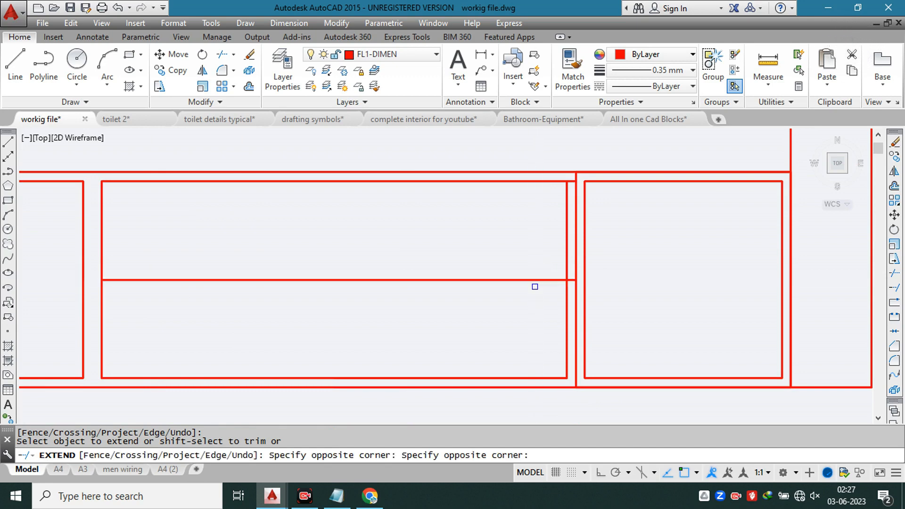
key("Escape")
left_click(568, 206)
type("e")
key("Return")
Step: Trim the part of the new right edge that projects above the middle frame's upper line
scroll(579, 178, "up", 3)
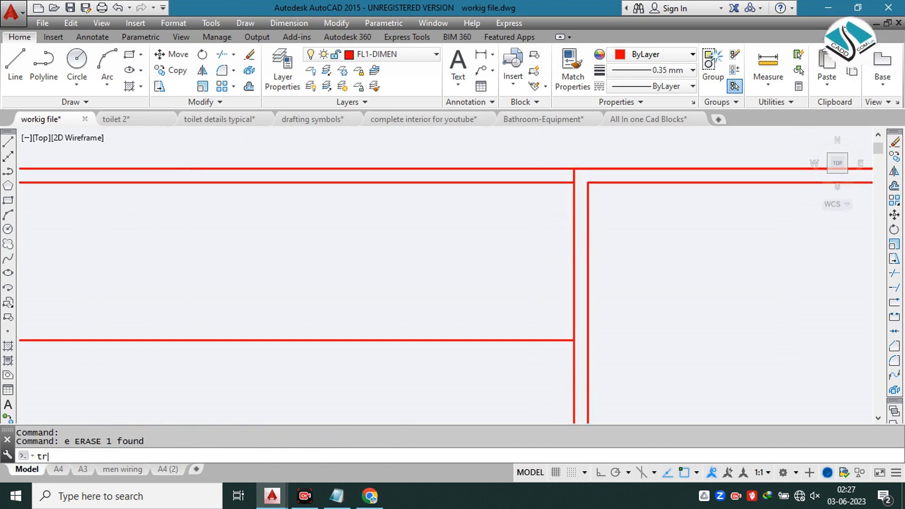
key("Return")
scroll(578, 177, "up", 2)
scroll(570, 175, "down", 4)
left_click(564, 352)
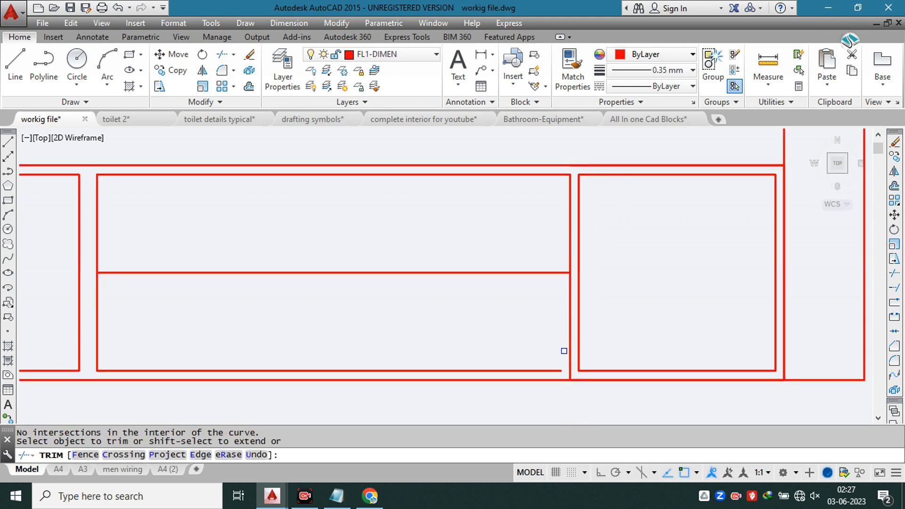
Step: Extend the middle frame's lower edge to its new right edge and trim the stub below that corner
scroll(574, 377, "up", 4)
key("Escape")
type("ex")
key("Return")
key("Return")
left_click(540, 367)
key("Escape")
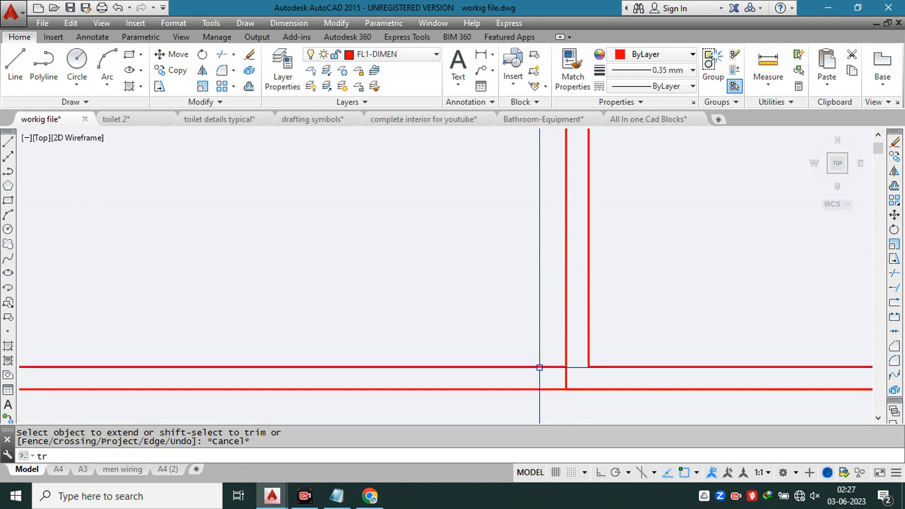
type("tr")
key("Return")
key("Return")
left_click(567, 377)
scroll(567, 377, "down", 5)
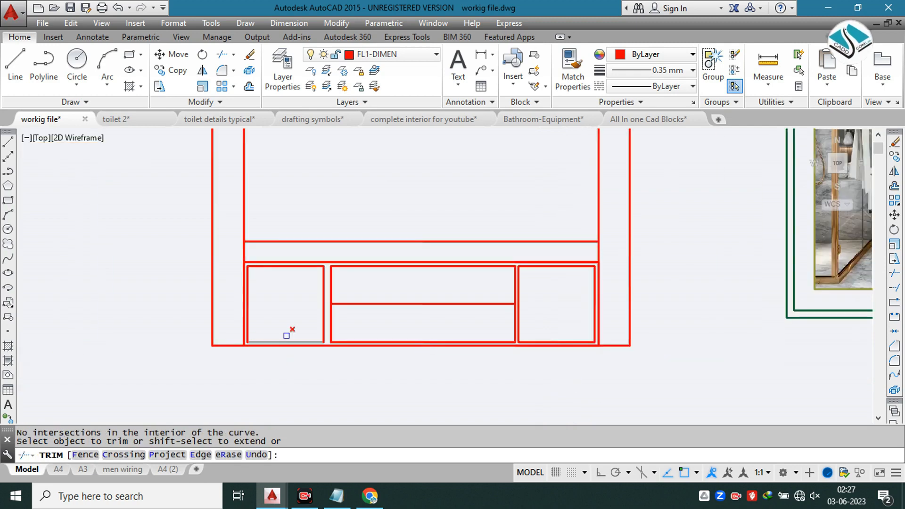
Step: Offset the left compartment's frame outward by 1 inch to set the middle frame's new left edge
middle_click_drag(367, 276, 374, 254)
key("Escape")
type("o")
key("Return")
type("1")
key("Return")
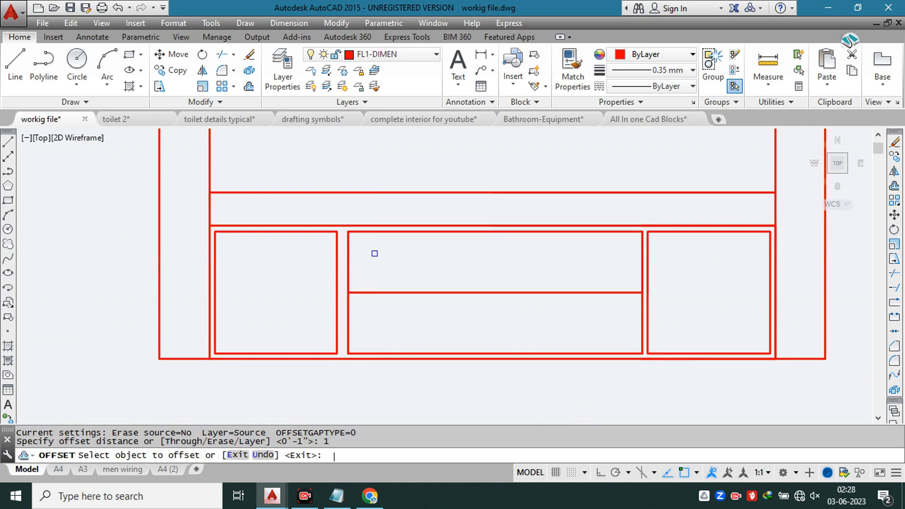
scroll(345, 261, "up", 6)
left_click(317, 291)
left_click(338, 290)
key("Escape")
key("Escape")
scroll(358, 247, "down", 2)
key("Escape")
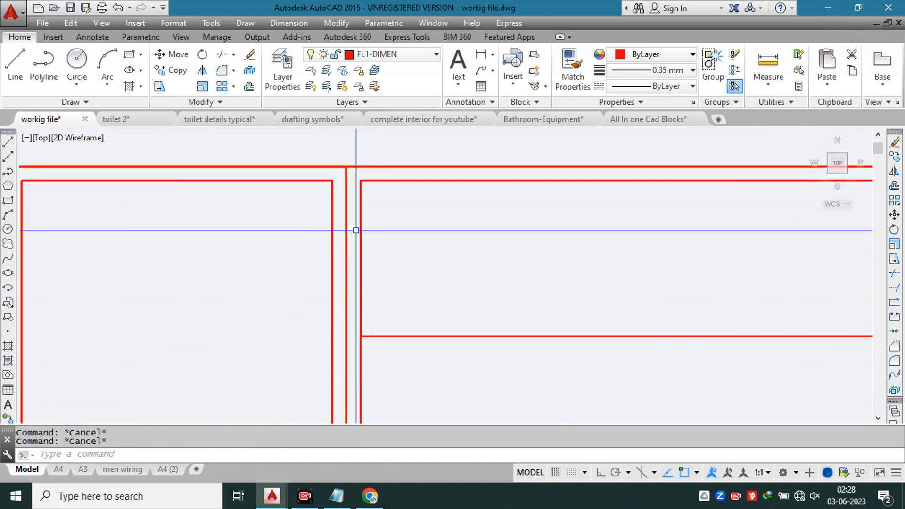
Step: Erase the middle frame's old left edge and extend its three horizontal lines to the new left vertical line
left_click(360, 222)
type("e")
key("Return")
type("ex")
key("space")
key("space")
left_click(391, 176)
left_click(376, 205)
middle_click_drag(397, 287, 378, 121)
left_click(424, 150)
left_click(409, 184)
left_click(399, 285)
left_click(358, 332)
key("Escape")
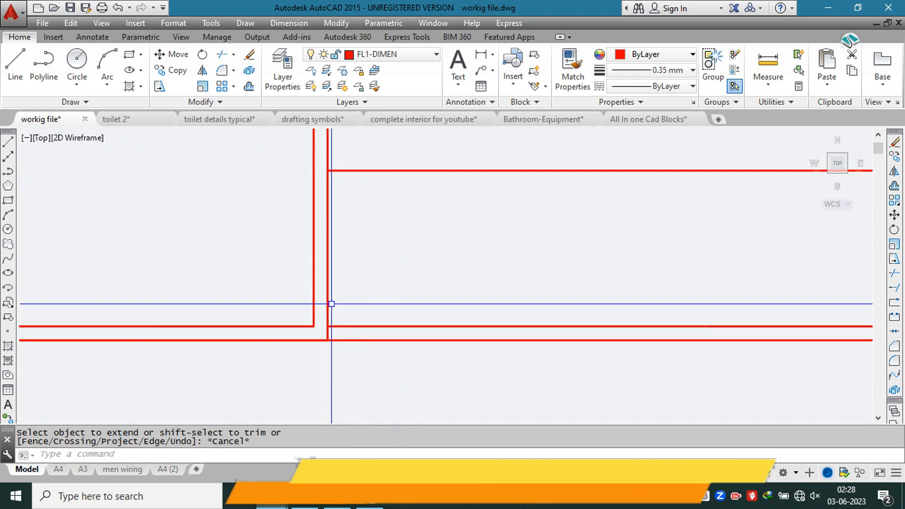
key("Escape")
key("Escape")
Step: Trim the stubs of the new left edge that project below and above the middle frame
type("tr")
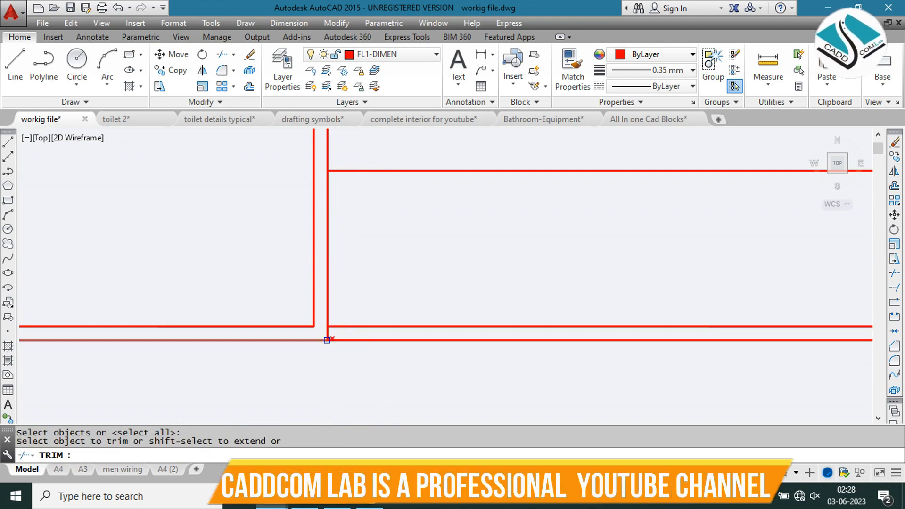
scroll(327, 342, "up", 4)
left_click(338, 315)
left_click(320, 320)
scroll(352, 319, "down", 6)
middle_click_drag(339, 134, 335, 274)
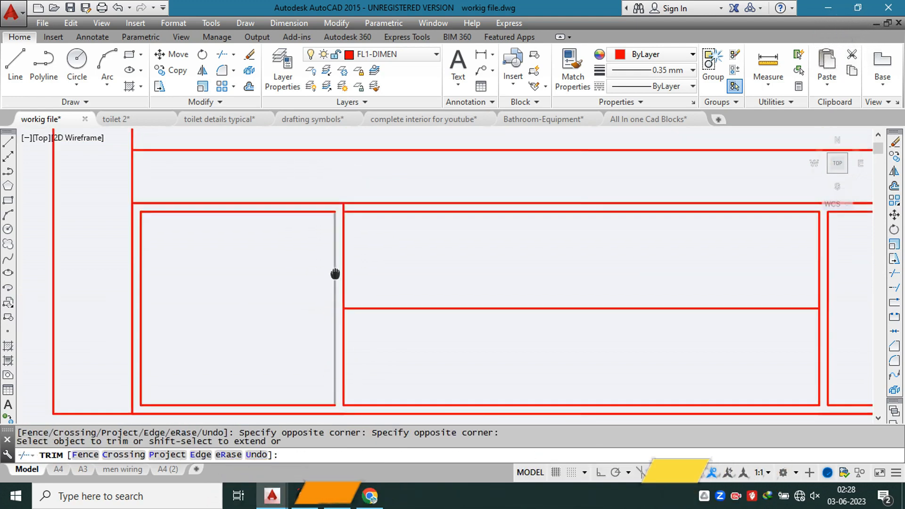
scroll(345, 206, "up", 5)
left_click(344, 205)
left_click(314, 212)
scroll(340, 196, "down", 5)
left_click(357, 197)
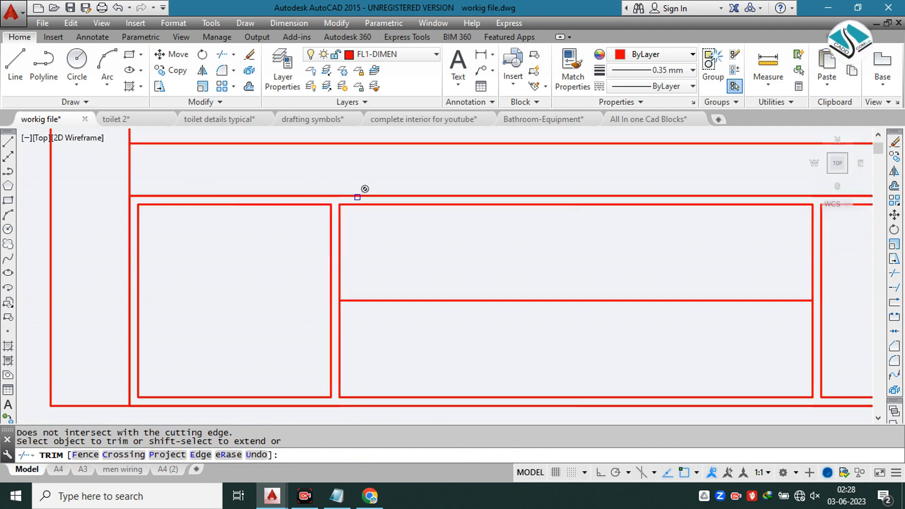
Step: Offset the middle frame's horizontal dividing line by 0.5 inch above and below itself
key("Escape")
key("Escape")
type("o")
key("Return")
type("0.5")
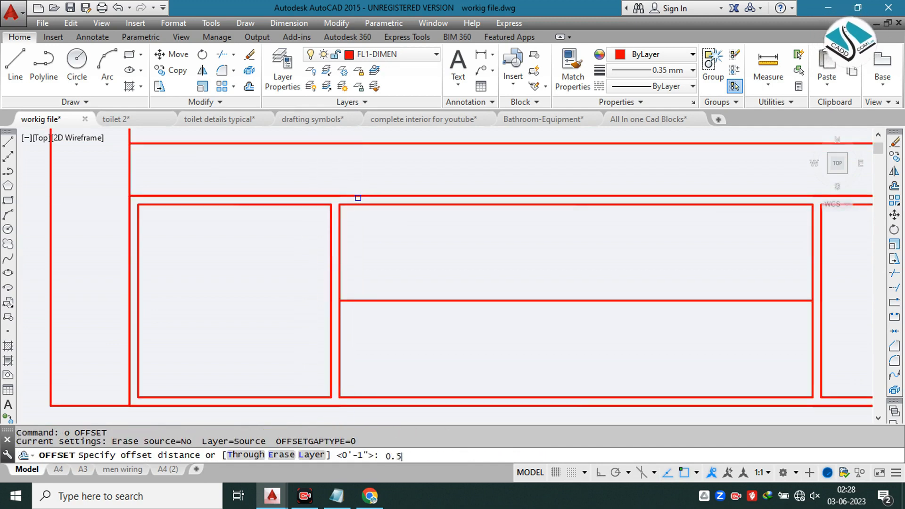
key("Return")
scroll(355, 292, "up", 4)
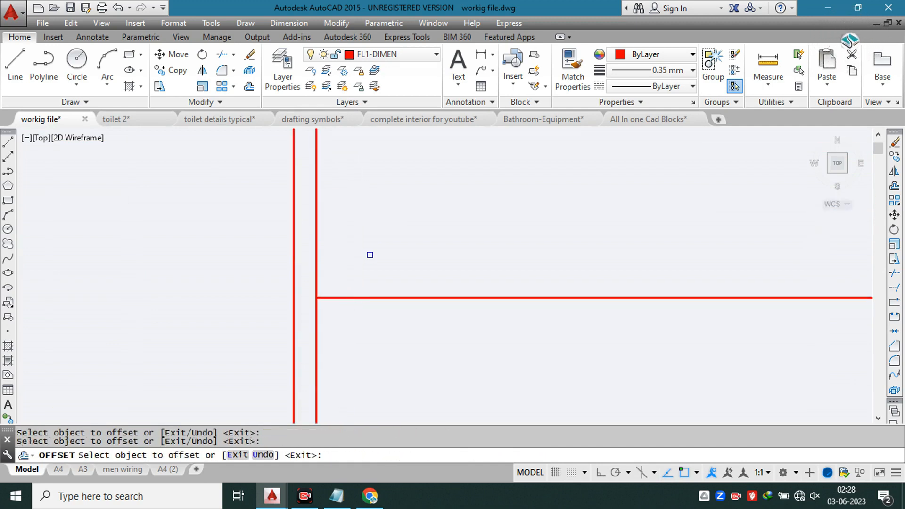
left_click(375, 297)
scroll(374, 298, "up", 2)
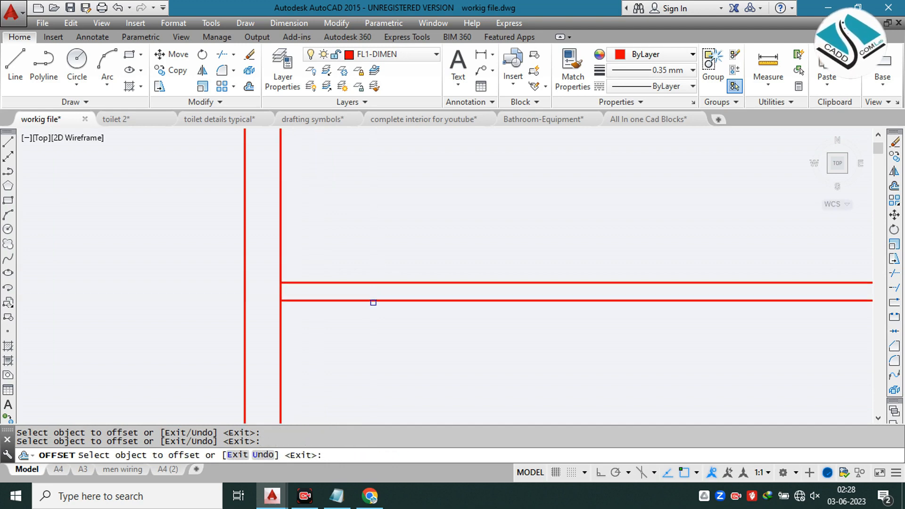
left_click(377, 304)
key("Escape")
Step: Erase the original dividing line between the two offset lines in the middle frame
left_click(364, 301)
type("e")
key("Return")
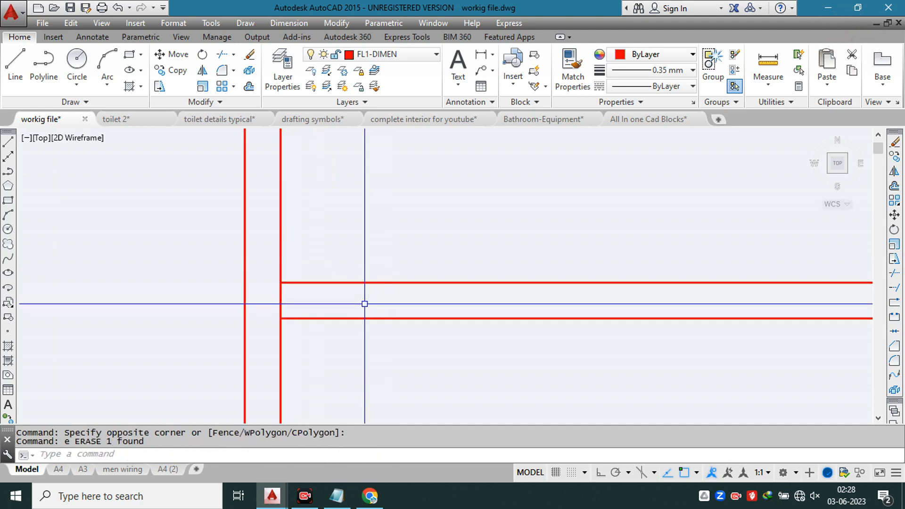
Step: Trim the middle frame's left and right edges between the two dividing lines to separate it into two drawers
scroll(236, 297, "up", 2)
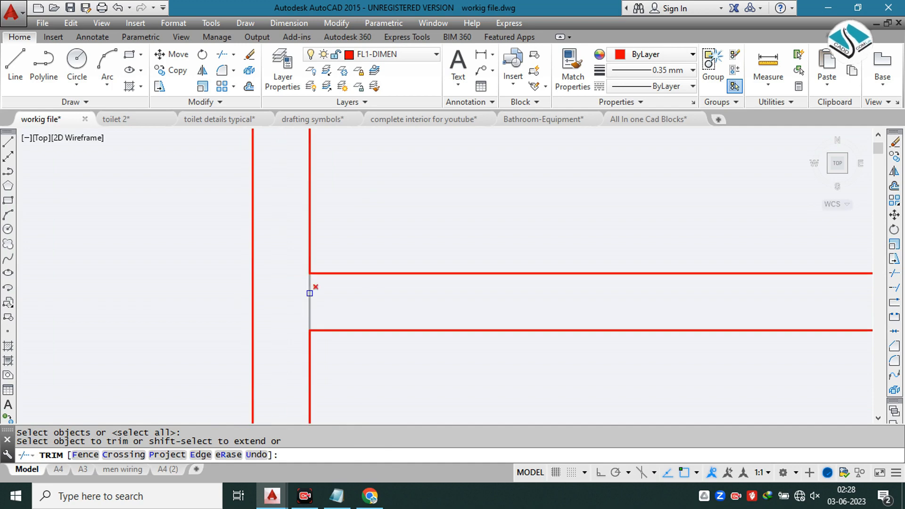
left_click(310, 291)
left_click(276, 306)
left_click(282, 303)
scroll(283, 301, "down", 8)
left_click(588, 306)
scroll(622, 305, "up", 5)
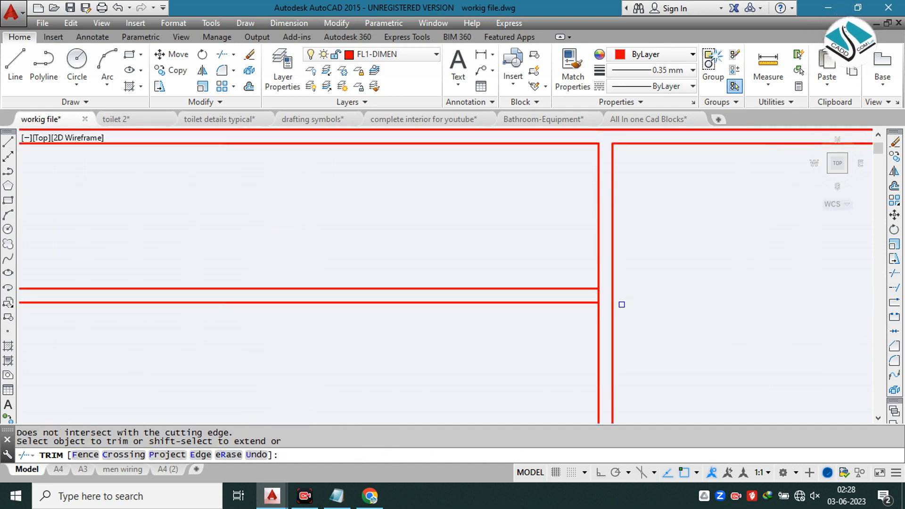
left_click(605, 295)
left_click(547, 296)
scroll(487, 296, "down", 4)
left_click(459, 302)
scroll(392, 325, "down", 6)
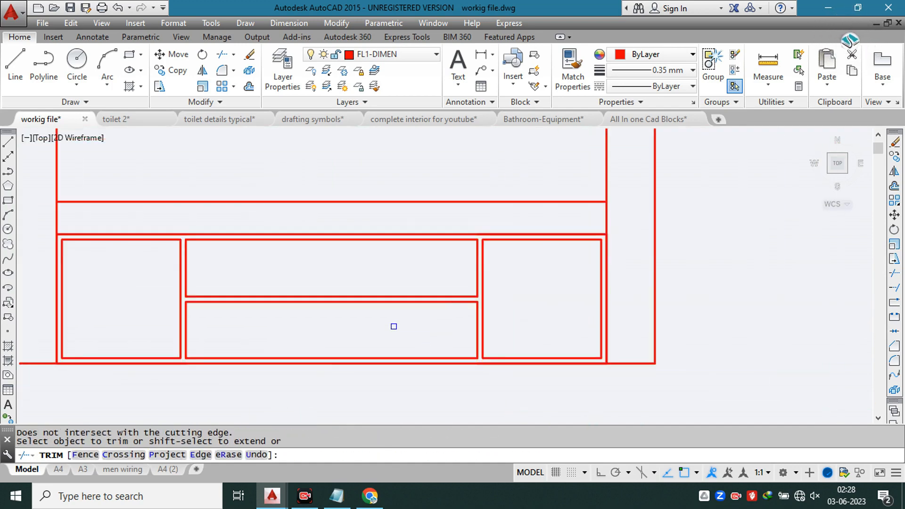
key("Escape")
Step: Draw a thin horizontal rectangle as a handle near the lower edge of the upper drawer, following the reference photo
scroll(354, 354, "up", 10)
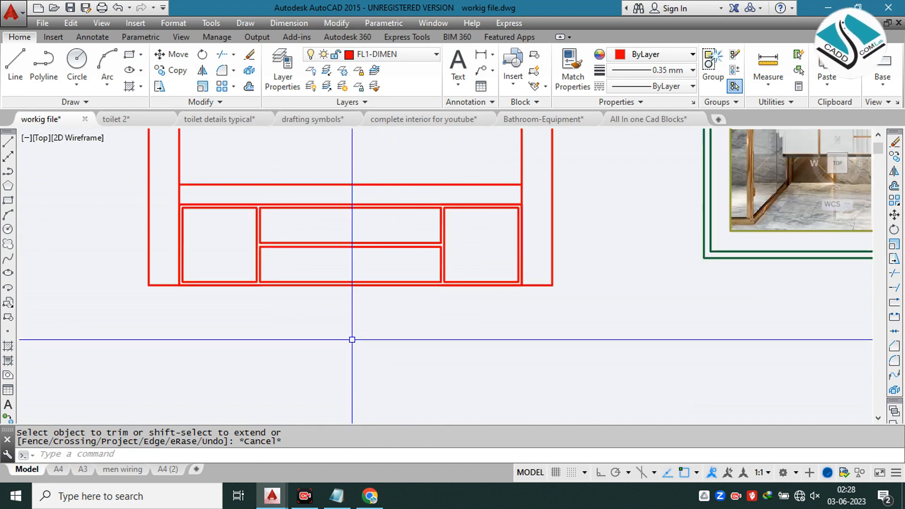
scroll(616, 204, "up", 2)
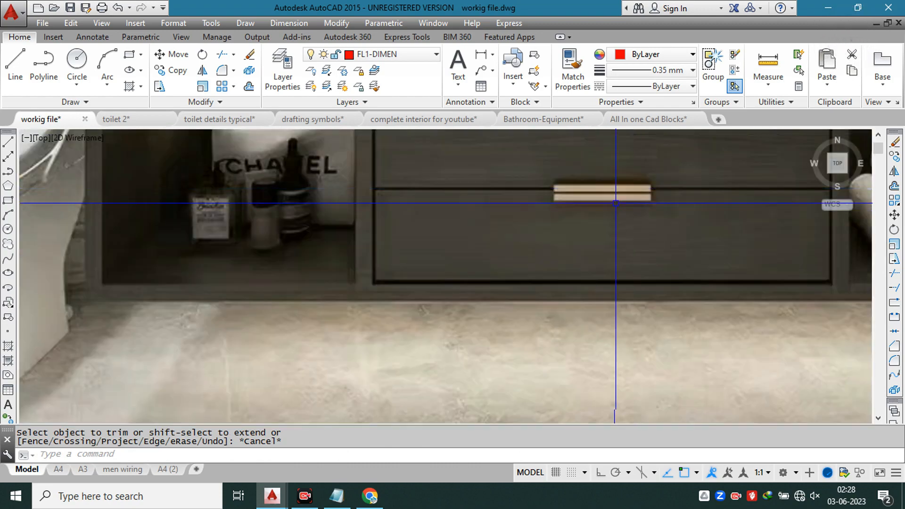
scroll(596, 221, "down", 5)
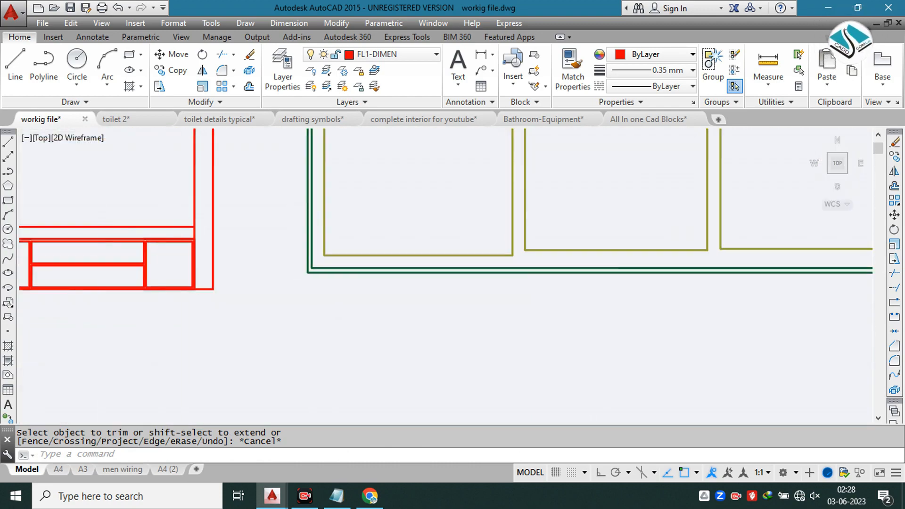
scroll(322, 273, "up", 5)
type("c")
key("Return")
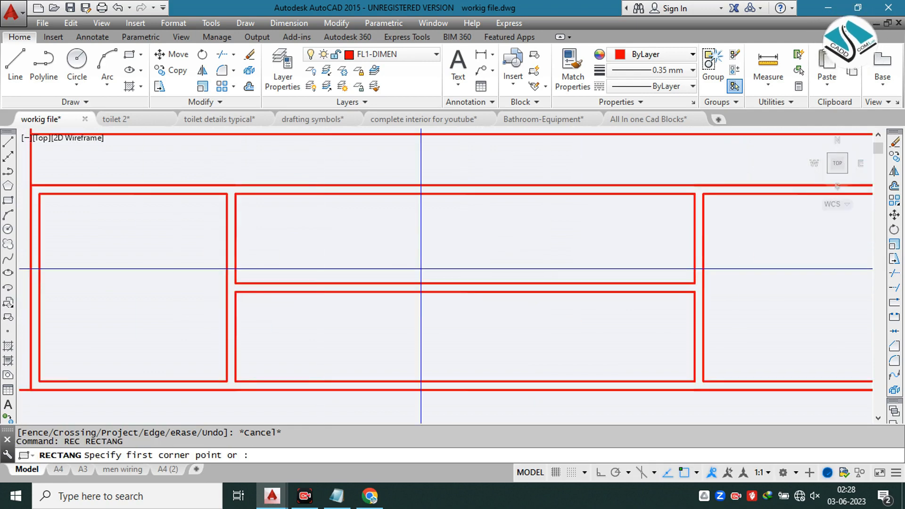
scroll(384, 264, "up", 4)
left_click(336, 268)
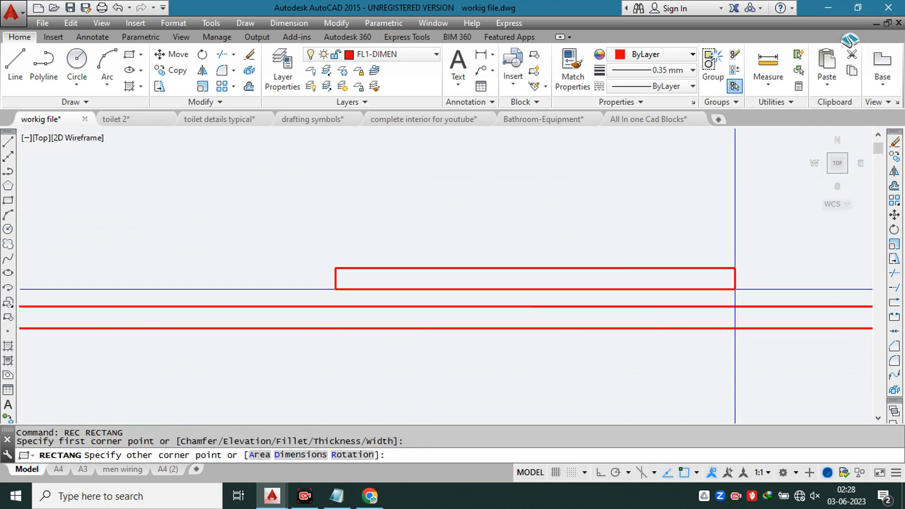
left_click(737, 284)
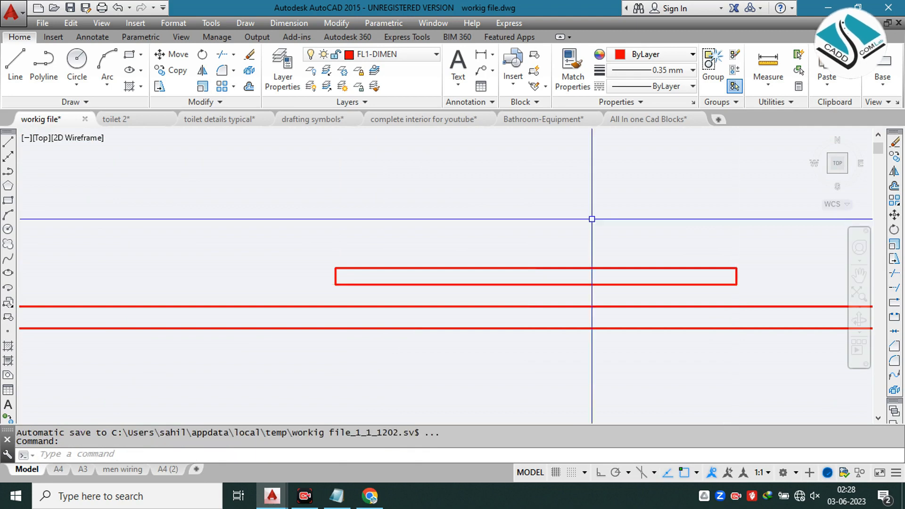
Step: Copy the upper drawer's handle down to the matching position near the lower drawer's bottom edge
left_click(577, 210)
left_click(427, 287)
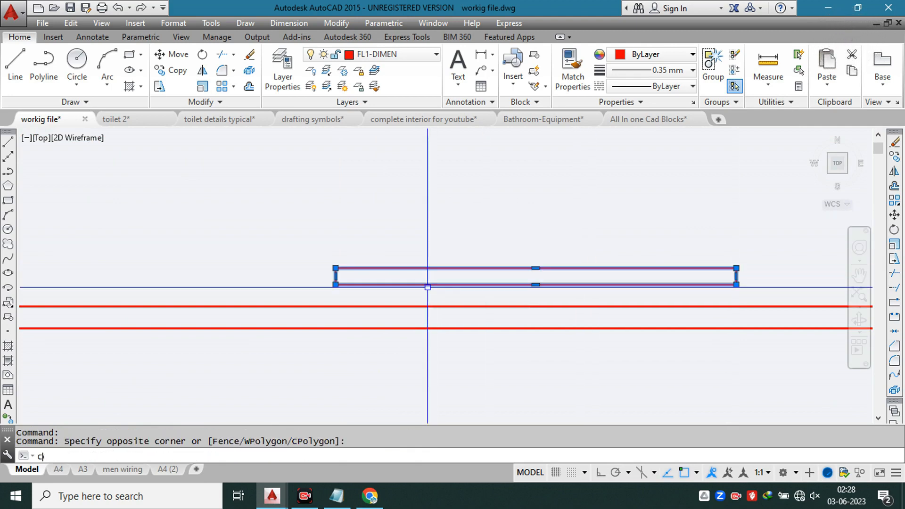
type("co")
key("Return")
left_click(536, 268)
scroll(536, 267, "down", 4)
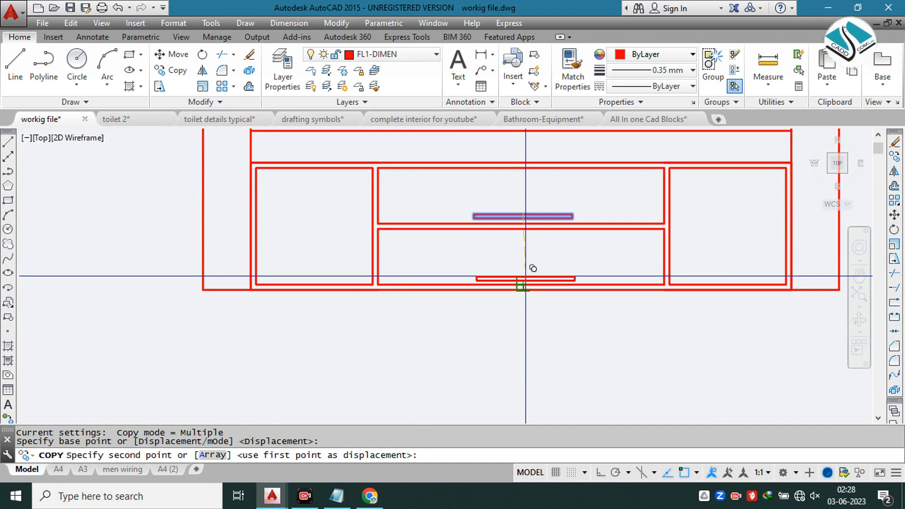
scroll(528, 276, "up", 4)
left_click(528, 274)
scroll(537, 273, "down", 6)
key("Escape")
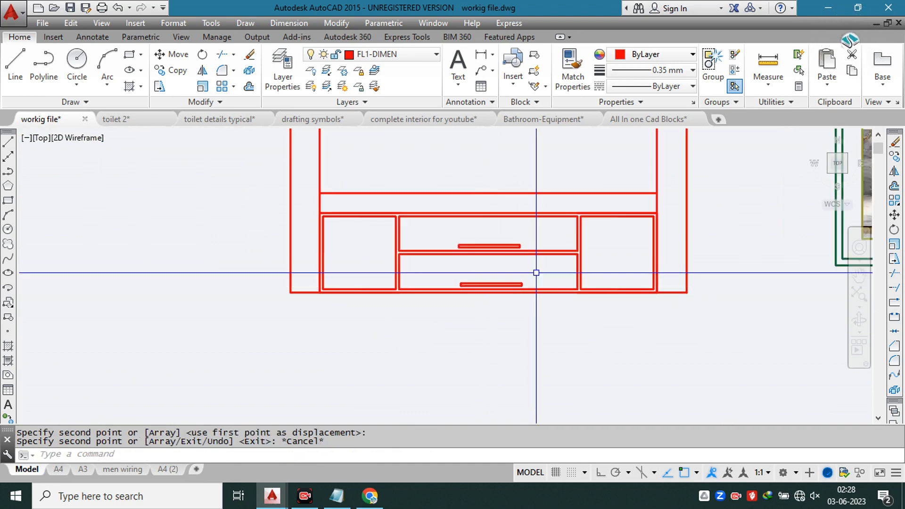
Step: Draw vertical construction lines through both ends of the two back-wall panels in the plan, projecting them onto the elevation
scroll(415, 229, "down", 3)
scroll(414, 233, "up", 3)
scroll(485, 196, "up", 1)
scroll(475, 252, "down", 4)
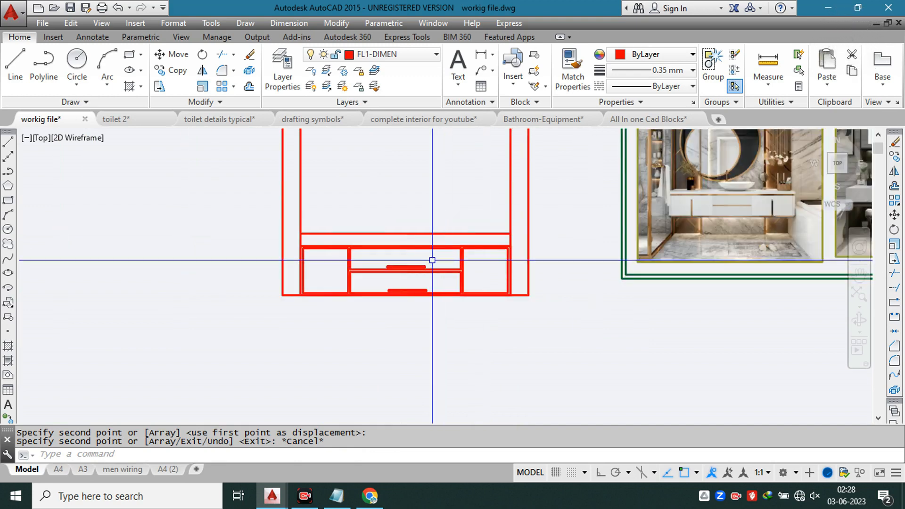
middle_click_drag(483, 247, 361, 301)
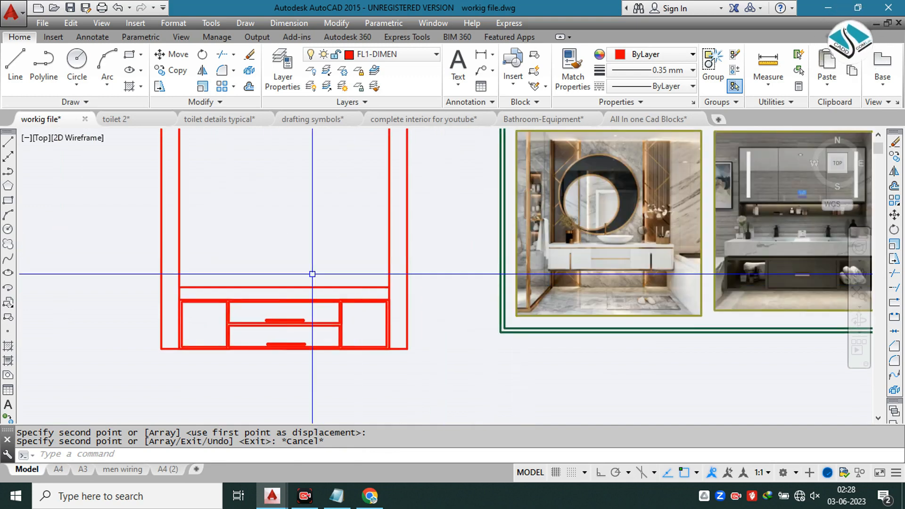
scroll(311, 274, "down", 3)
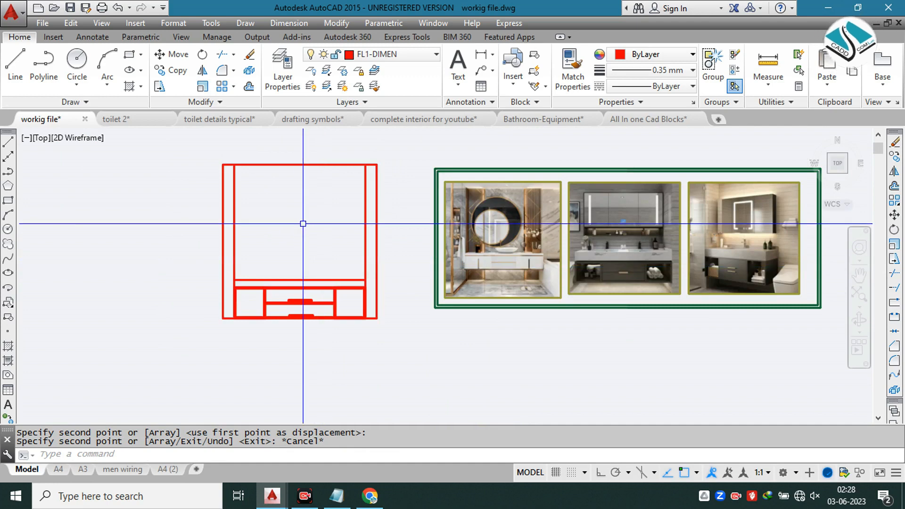
key("Return")
left_click(210, 455)
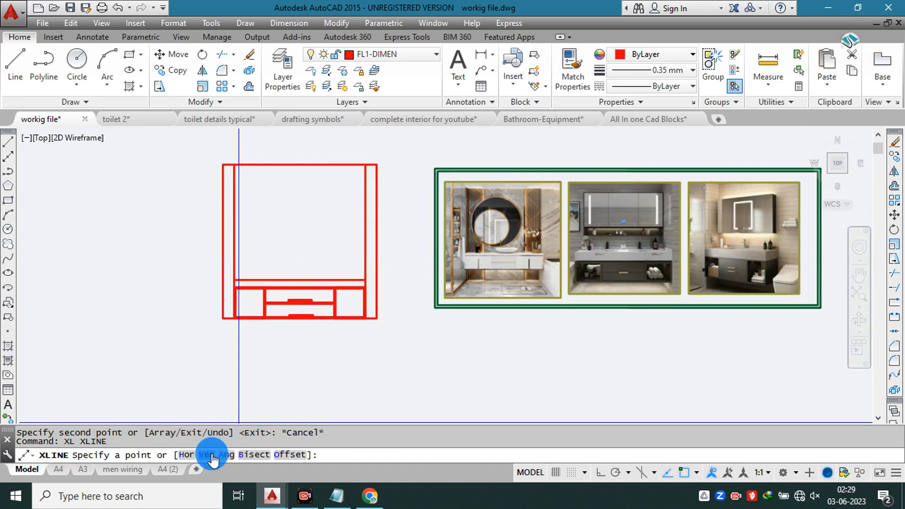
scroll(335, 288, "down", 2)
middle_click_drag(323, 228, 382, 384)
scroll(368, 198, "up", 2)
scroll(368, 199, "up", 3)
middle_click_drag(241, 134, 315, 221)
scroll(312, 218, "up", 5)
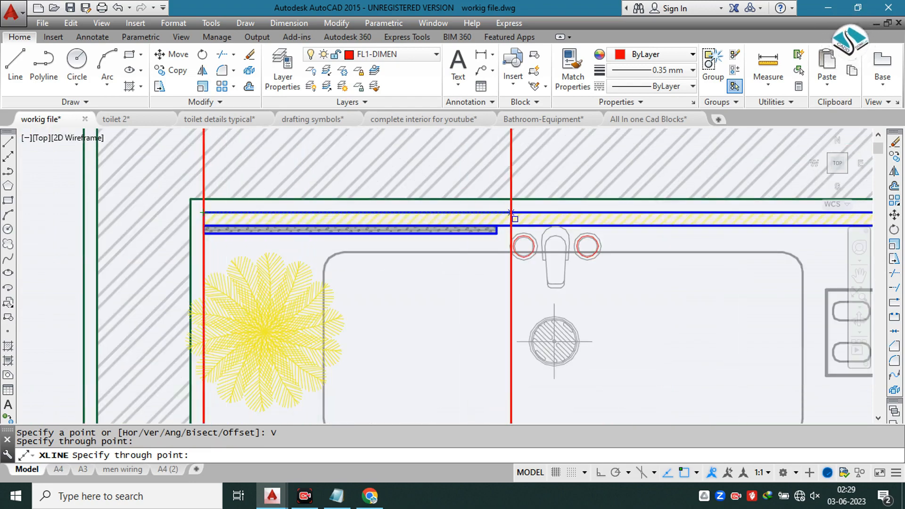
left_click(497, 231)
scroll(496, 231, "down", 3)
scroll(440, 200, "up", 5)
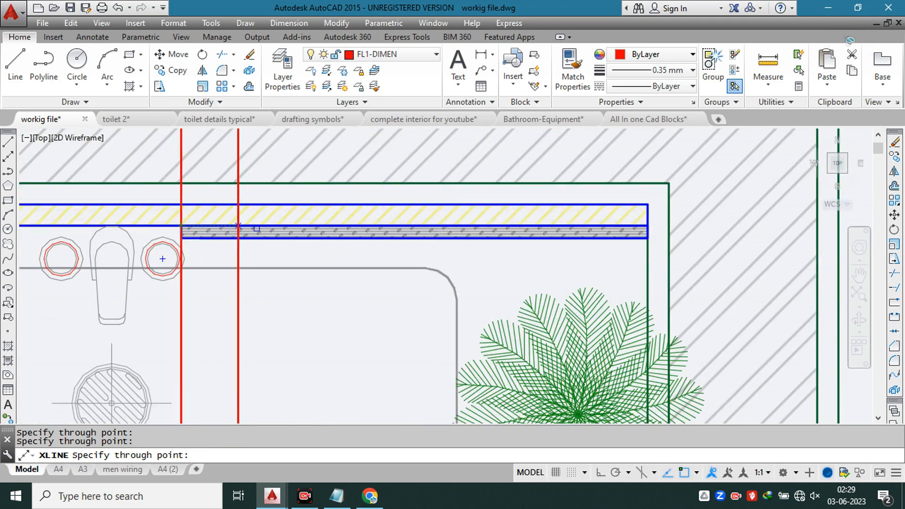
key("Escape")
Step: Offset the elevation's bottom line upward by 8'
scroll(482, 177, "down", 8)
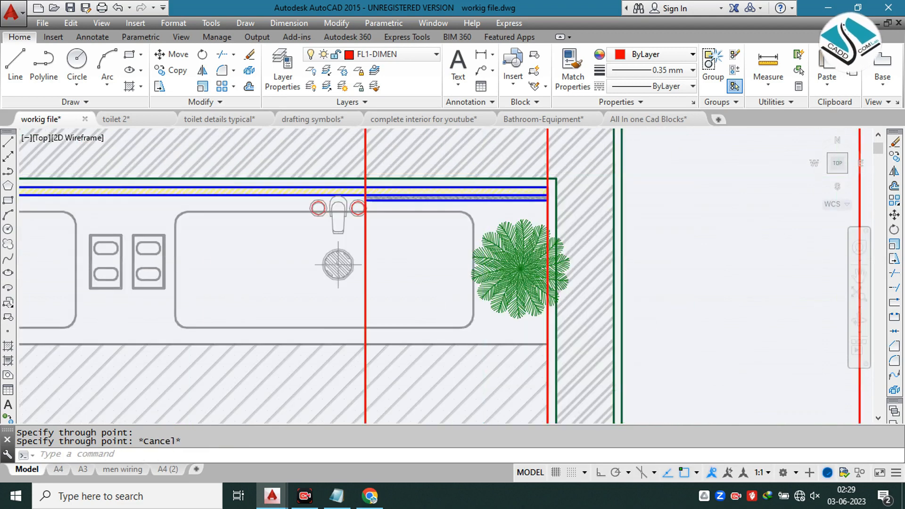
middle_click_drag(426, 280, 399, 205)
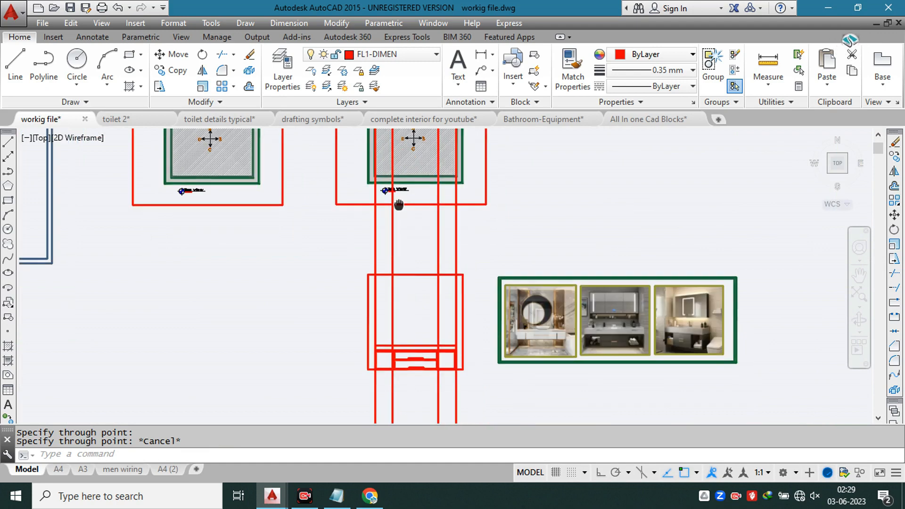
scroll(410, 264, "up", 4)
middle_click_drag(409, 271, 349, 151)
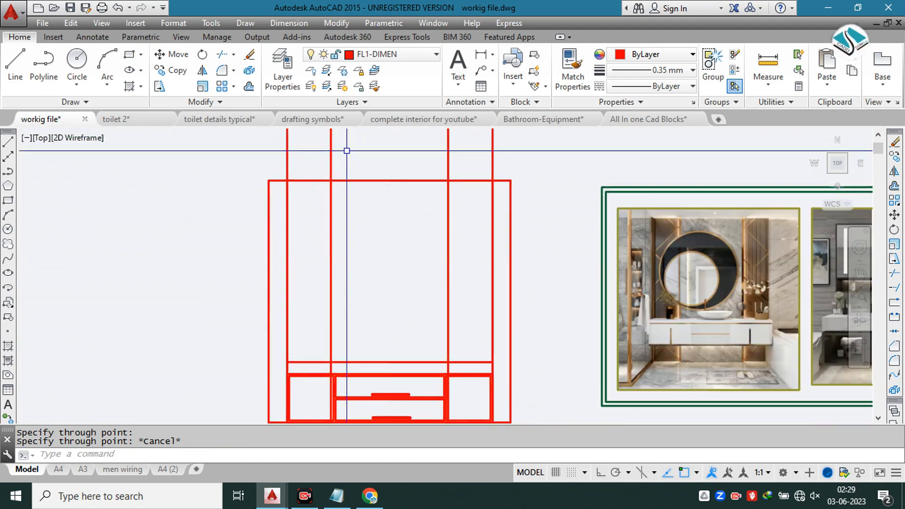
type("o")
key("Return")
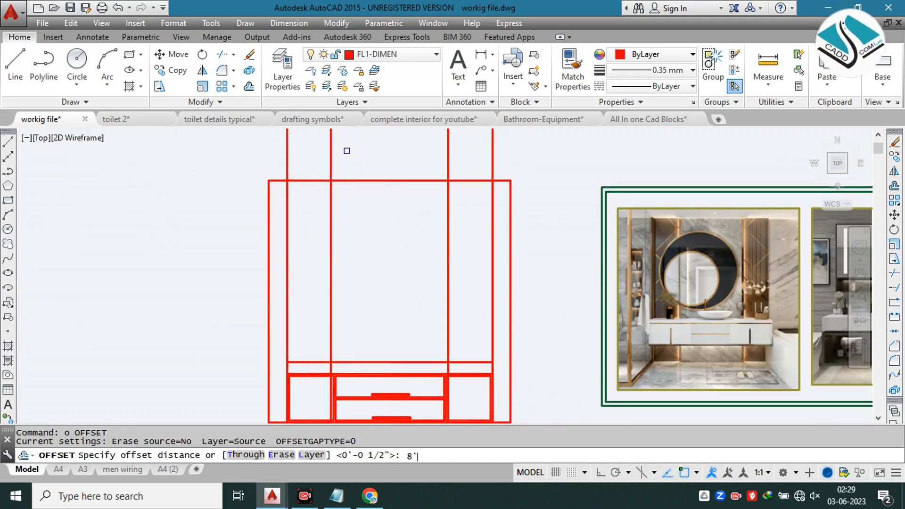
type("8'")
key("Return")
scroll(429, 326, "up", 2)
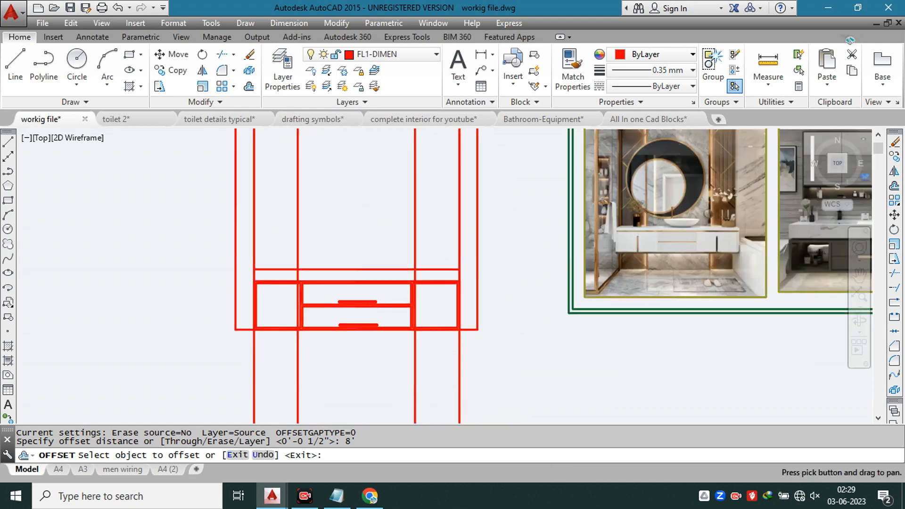
scroll(467, 328, "up", 3)
scroll(523, 228, "down", 2)
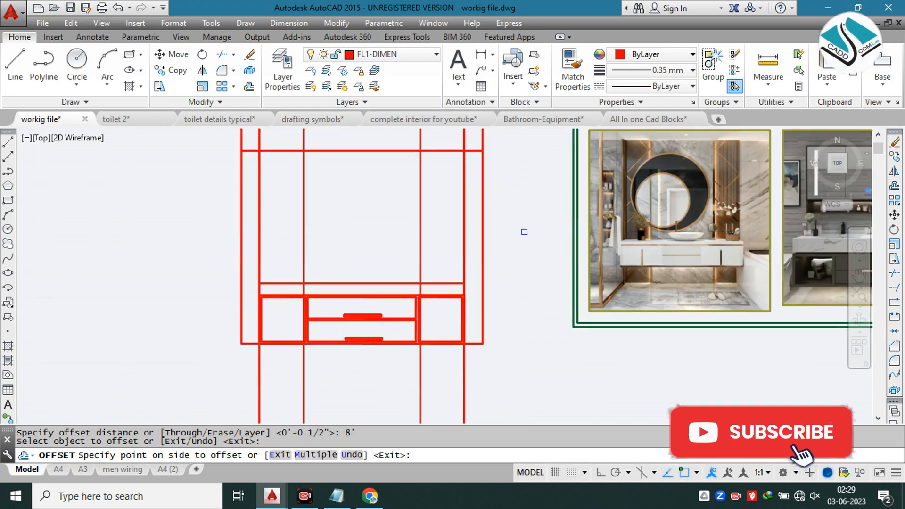
key("Escape")
Step: Trim the vertical construction lines between the elevation's top edge and the line 8' above the base
middle_click_drag(454, 236, 456, 257)
type("tr")
key("Return")
key("Return")
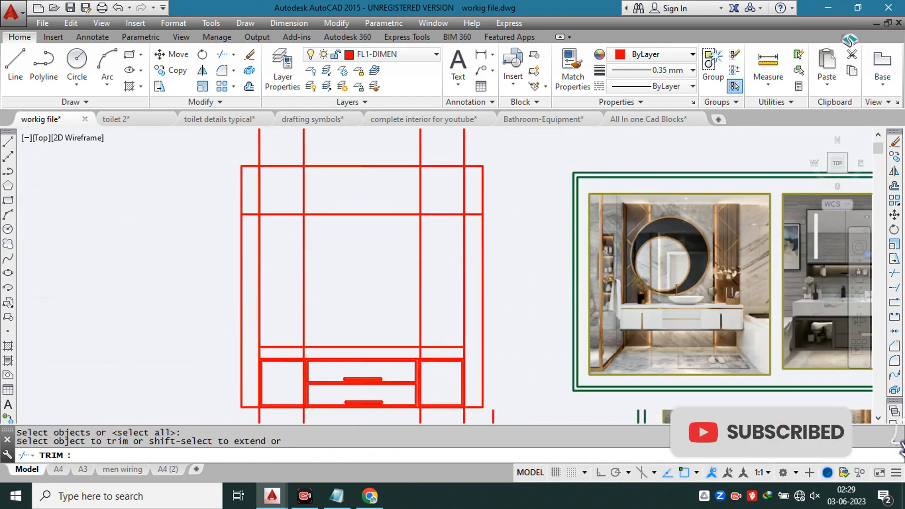
scroll(472, 193, "up", 3)
left_click(476, 188)
left_click(133, 194)
key("Escape")
Step: Offset the horizontal line at 8' height upward by 1'
type("o")
key("Return")
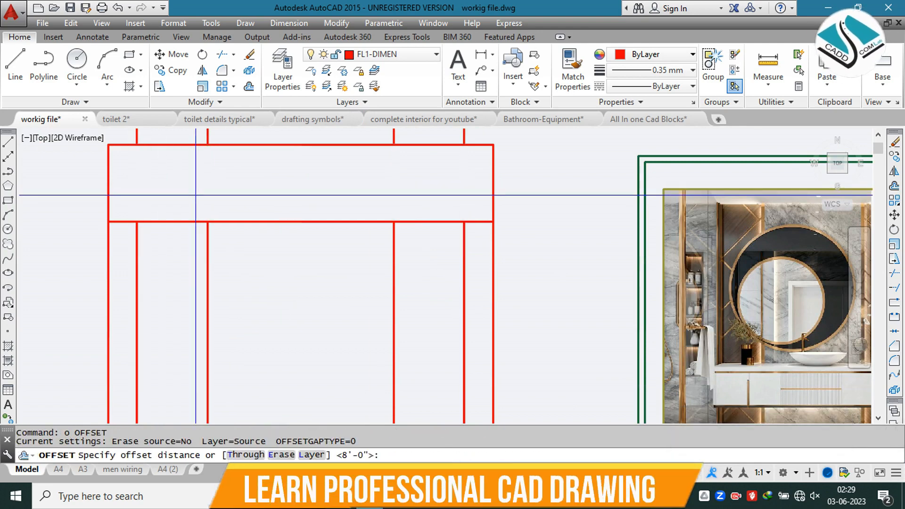
type("1'")
key("Return")
left_click(257, 221)
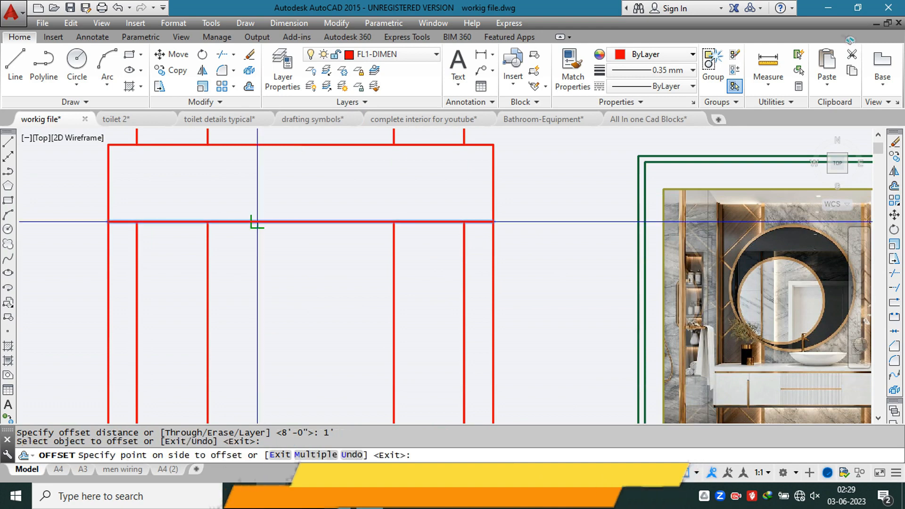
left_click(261, 202)
key("Escape")
key("Escape")
key("Escape")
Step: Trim the elevation's outer side edges above the new line 1' over the 8' level
type("tr")
left_click(508, 137)
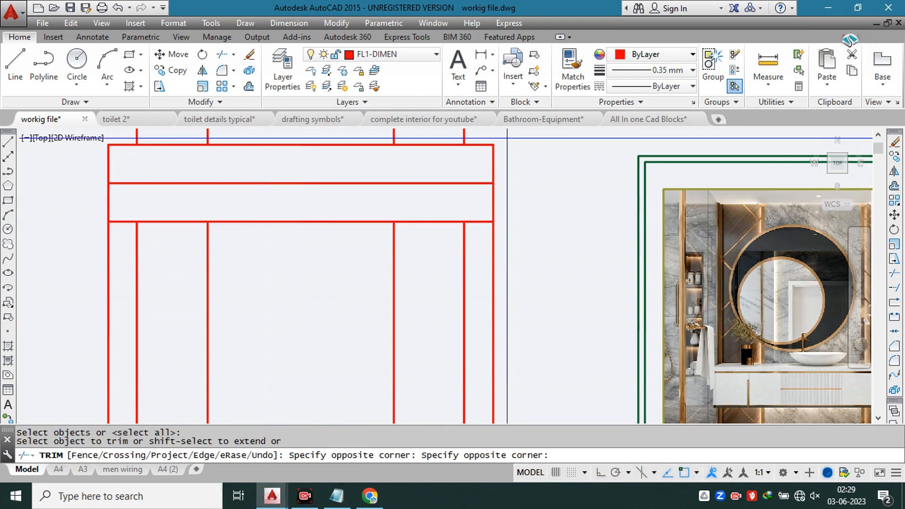
left_click(48, 169)
middle_click_drag(251, 147, 288, 223)
key("Escape")
Step: Erase the elevation's old top line and the leftover construction lines above it
left_click(533, 163)
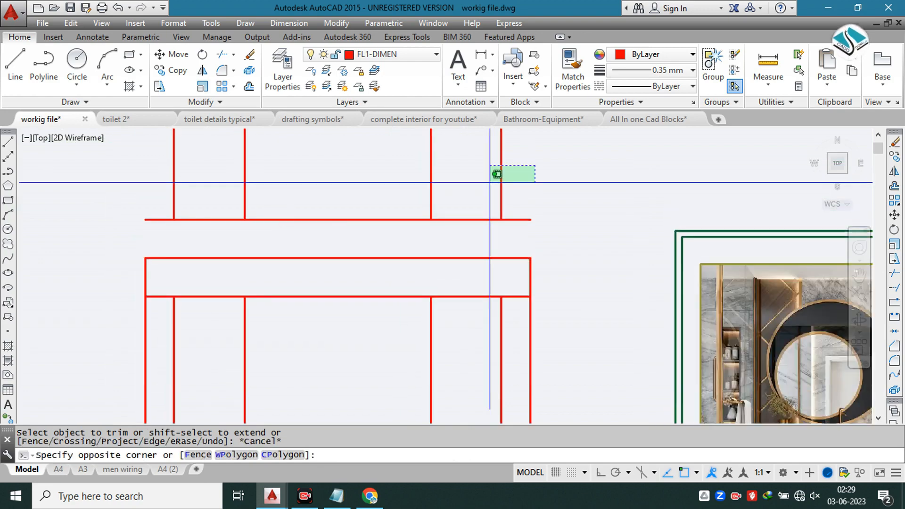
left_click(134, 225)
type("e")
key("Return")
Step: Trim the four vertical construction lines below the elevation's bottom line
scroll(359, 176, "down", 6)
scroll(335, 227, "up", 2)
middle_click_drag(394, 283, 384, 216)
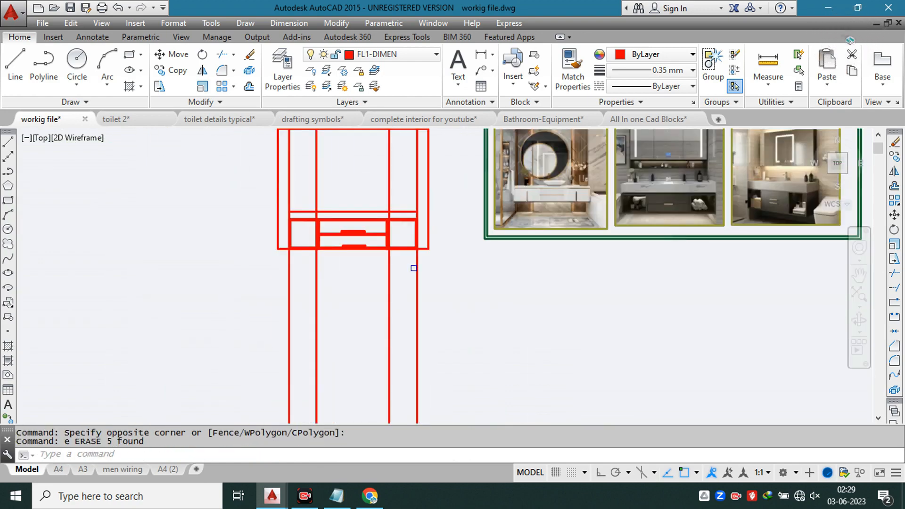
type("tr")
key("Return")
key("Return")
left_click(514, 273)
left_click(253, 333)
scroll(377, 214, "up", 6)
scroll(354, 227, "down", 2)
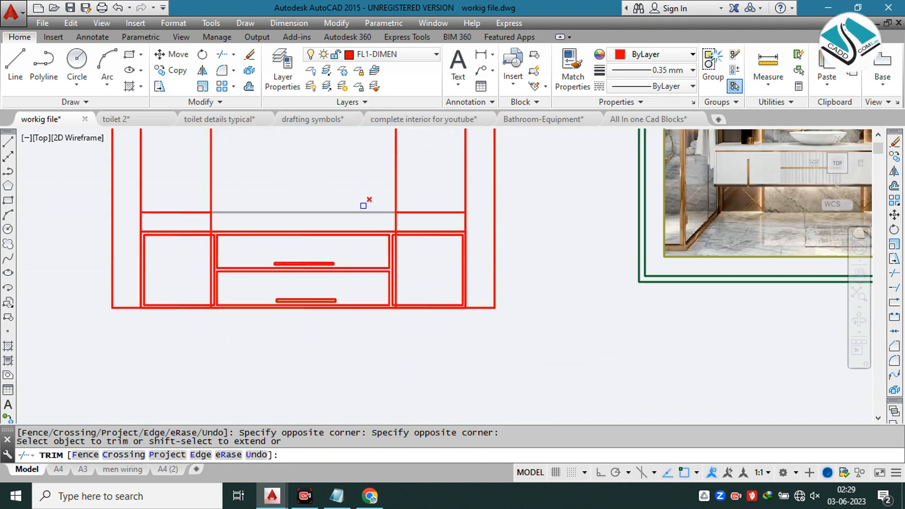
Step: Trim the elevation's two inner vertical lines where they run below the counter's lower edge
scroll(212, 236, "up", 10)
left_click(212, 221)
left_click(184, 220)
scroll(245, 216, "down", 6)
scroll(640, 198, "up", 2)
middle_click_drag(639, 197, 360, 206)
scroll(445, 218, "up", 4)
left_click(513, 245)
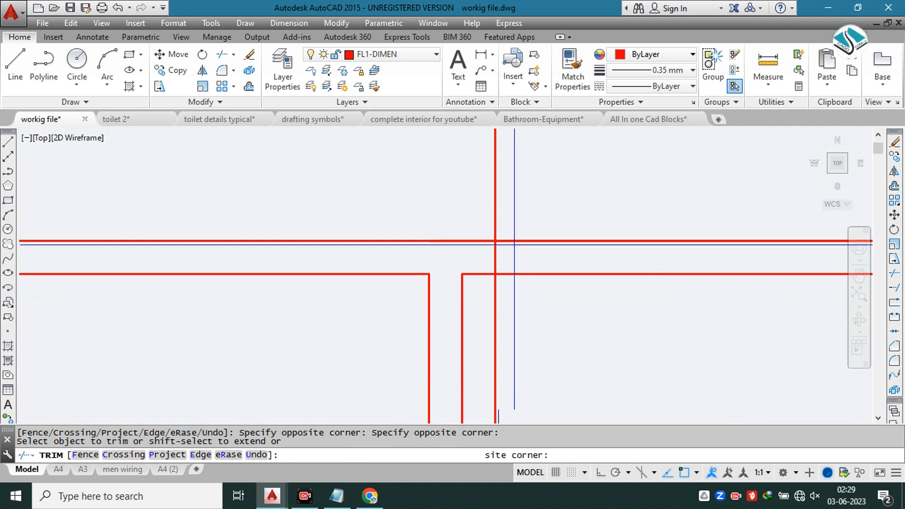
left_click(475, 251)
scroll(398, 187, "down", 6)
key("Escape")
Step: Erase the leftover inner vertical line pieces running through the drawer cabinet
left_click(421, 256)
type("e")
key("Return")
scroll(179, 213, "down", 3)
middle_click_drag(161, 210, 326, 218)
scroll(176, 222, "up", 4)
left_click(247, 252)
type("e")
key("Return")
scroll(384, 257, "down", 5)
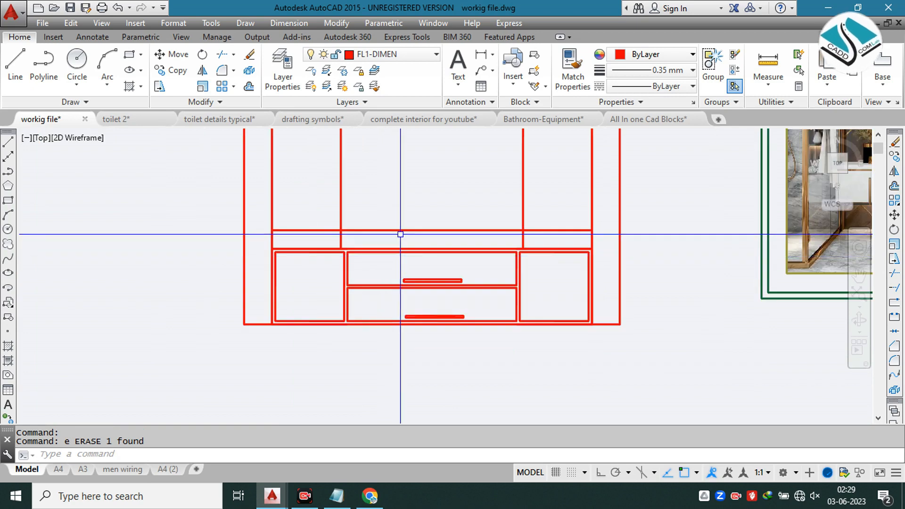
Step: Trim the two inner vertical lines inside the counter strip above the drawers
middle_click_drag(374, 212, 332, 308)
scroll(327, 289, "down", 5)
type("tr")
key("space")
key("space")
scroll(310, 321, "up", 5)
left_click(309, 322)
scroll(632, 262, "down", 2)
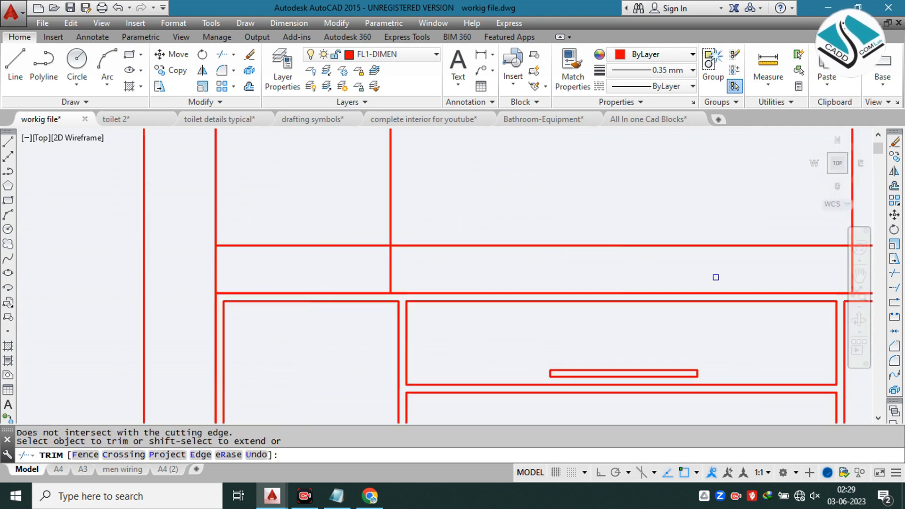
middle_click_drag(781, 261, 601, 247)
left_click(704, 237)
left_click(161, 242)
scroll(386, 271, "down", 9)
key("Escape")
Step: Try to offset the elevation's left inner vertical line outward by 15"
scroll(424, 218, "up", 4)
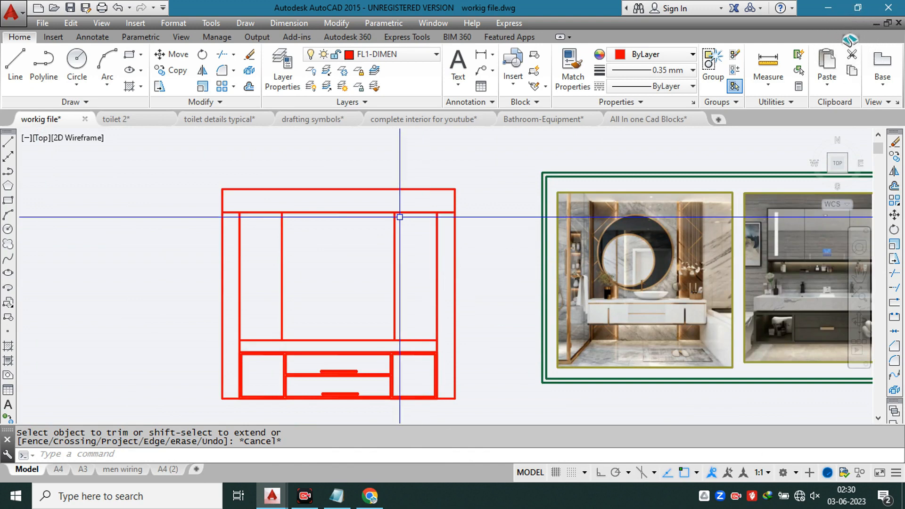
middle_click_drag(378, 225, 366, 221)
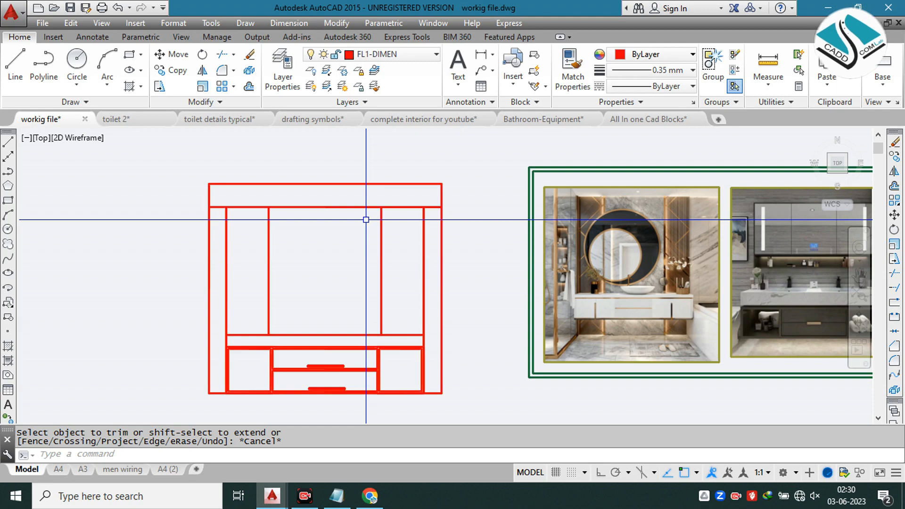
scroll(650, 226, "up", 4)
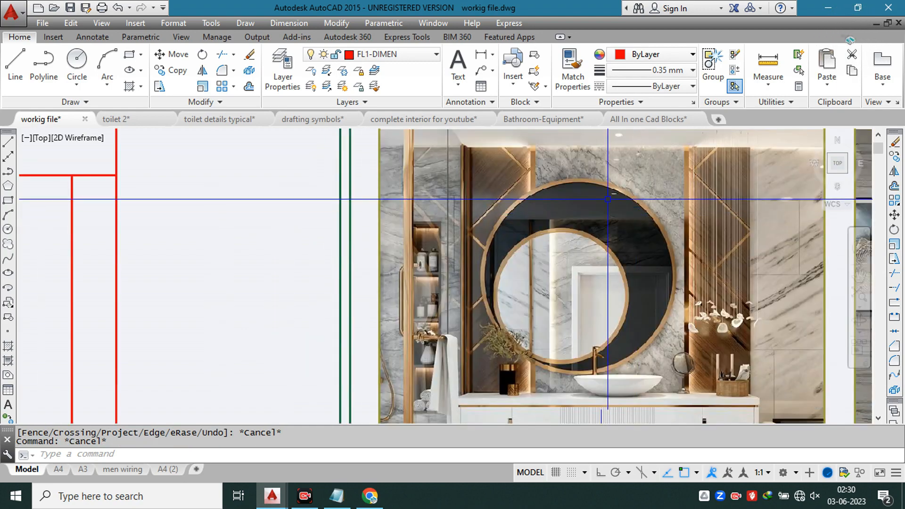
scroll(529, 161, "up", 4)
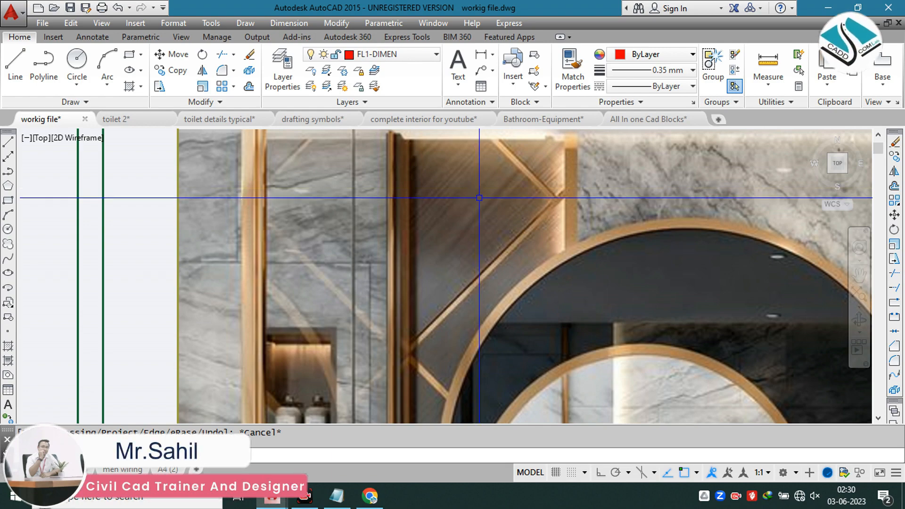
scroll(479, 199, "down", 8)
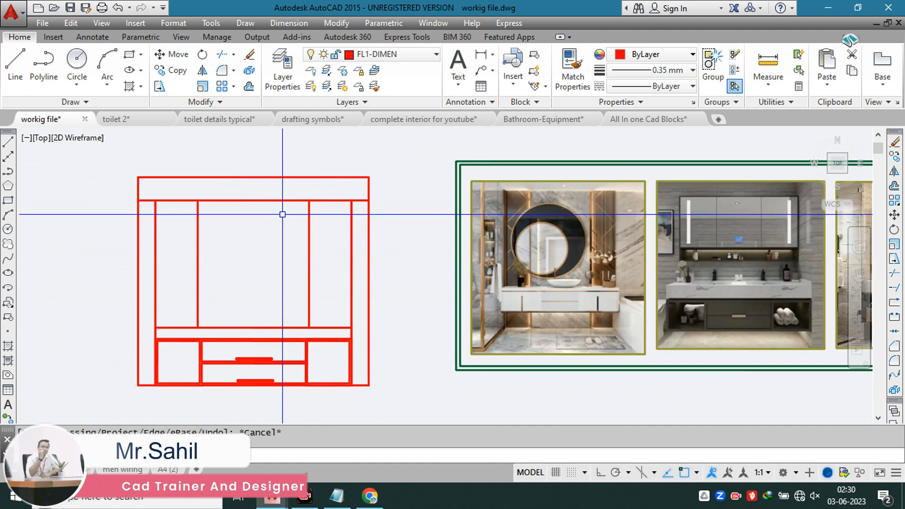
type("o")
key("Return")
type("15")
key("Return")
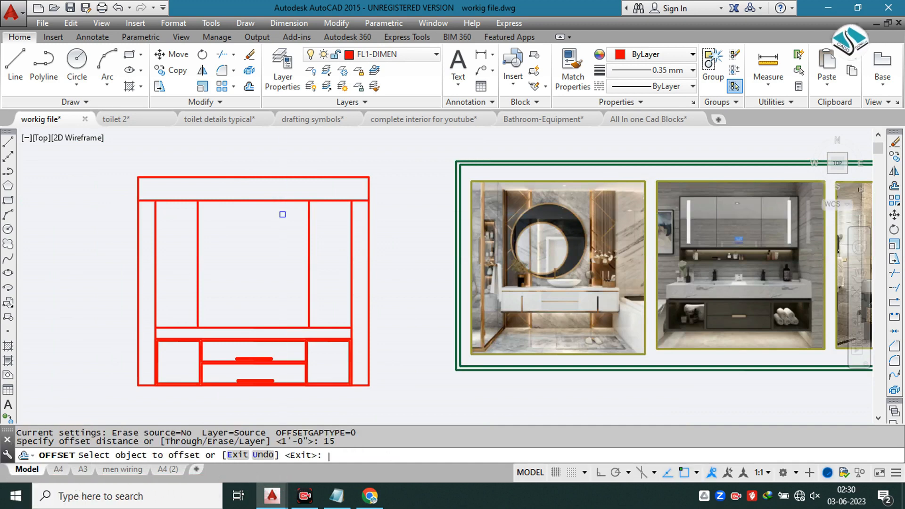
scroll(163, 204, "up", 4)
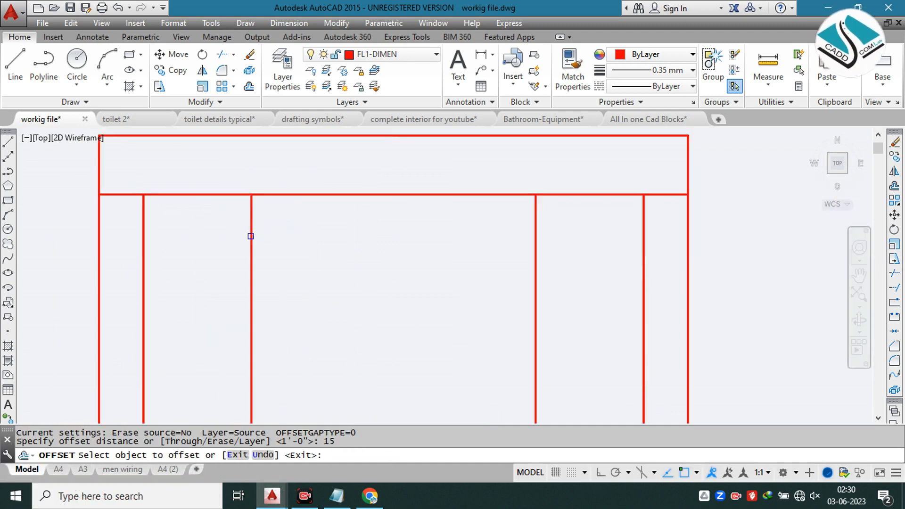
left_click(250, 236)
left_click(207, 237)
key("ctrl+z")
key("Escape")
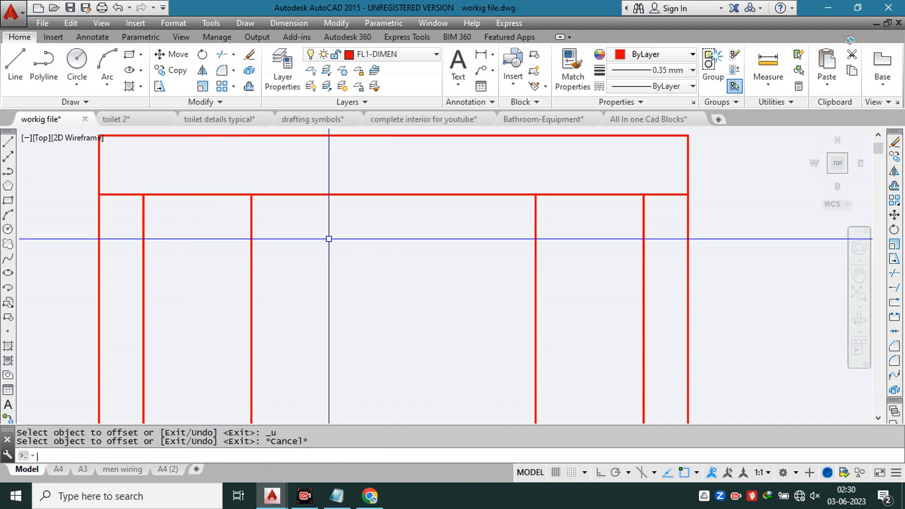
Step: Offset the elevation's left and right inner vertical lines outward by 1.5"
type("o")
key("Return")
type("1.5")
key("Return")
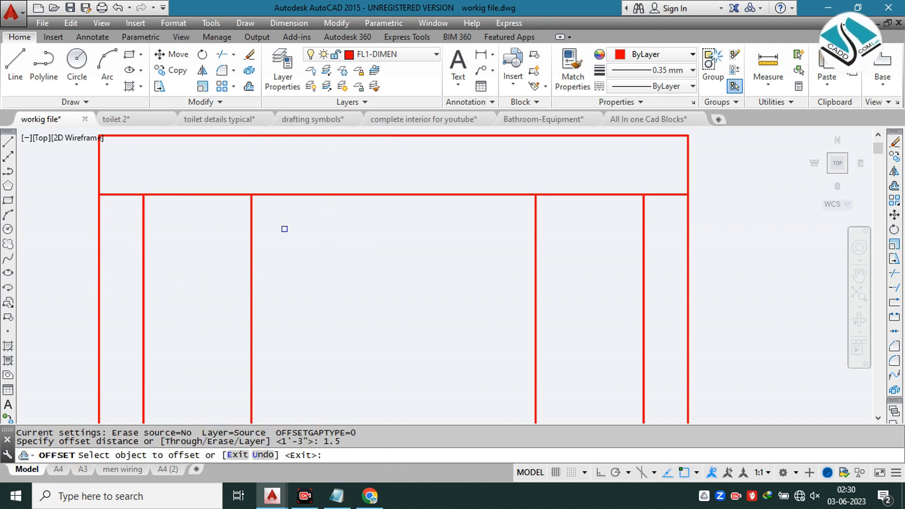
left_click(247, 231)
left_click(226, 234)
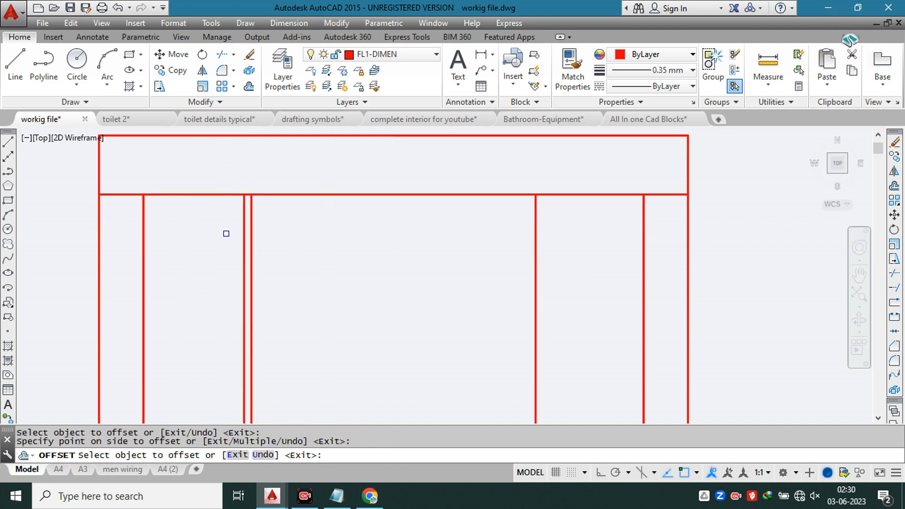
scroll(377, 230, "down", 4)
key("Escape")
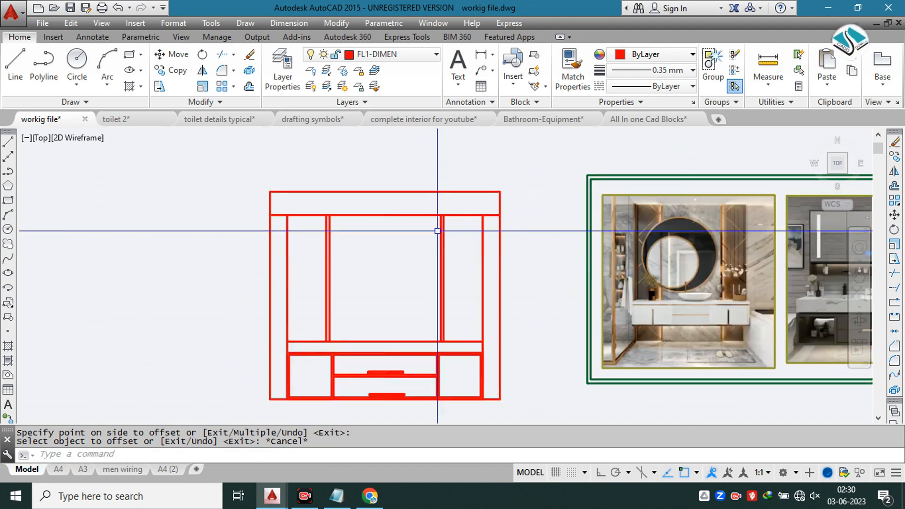
Step: Draw a four-segment zigzag line down the left wall panel, starting on its top edge and ending on its outer edge above the counter
scroll(656, 238, "up", 2)
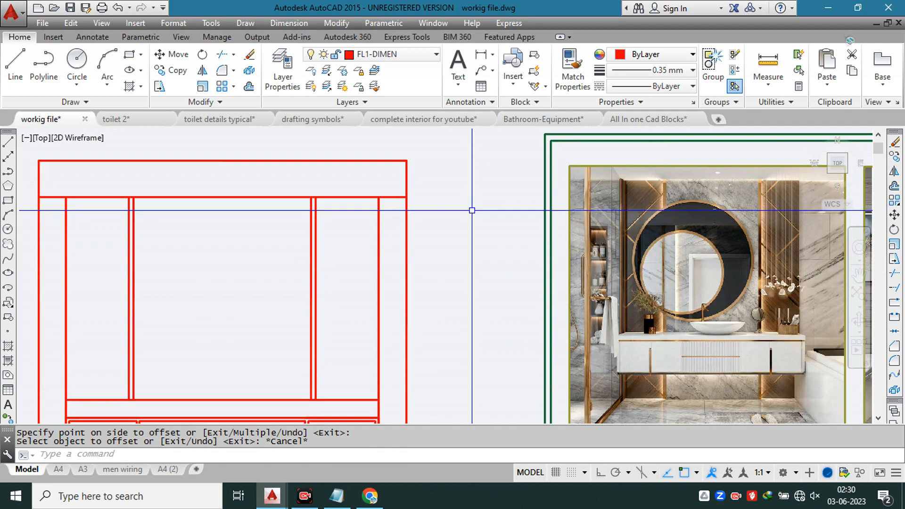
scroll(647, 182, "up", 3)
scroll(646, 183, "down", 3)
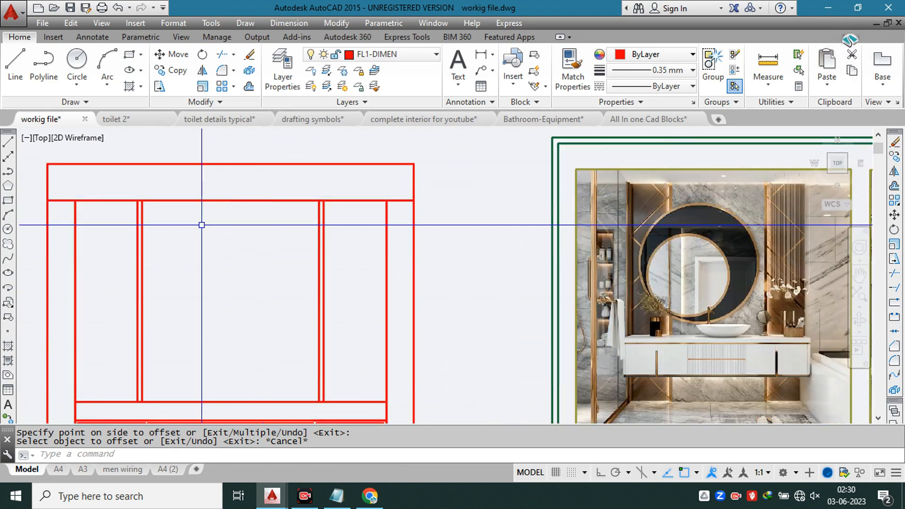
middle_click_drag(180, 224, 261, 220)
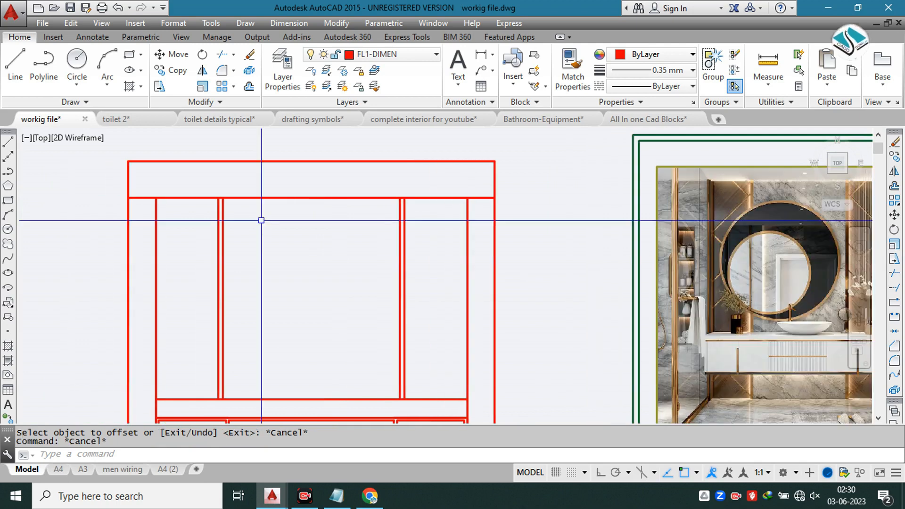
type("l")
key("Return")
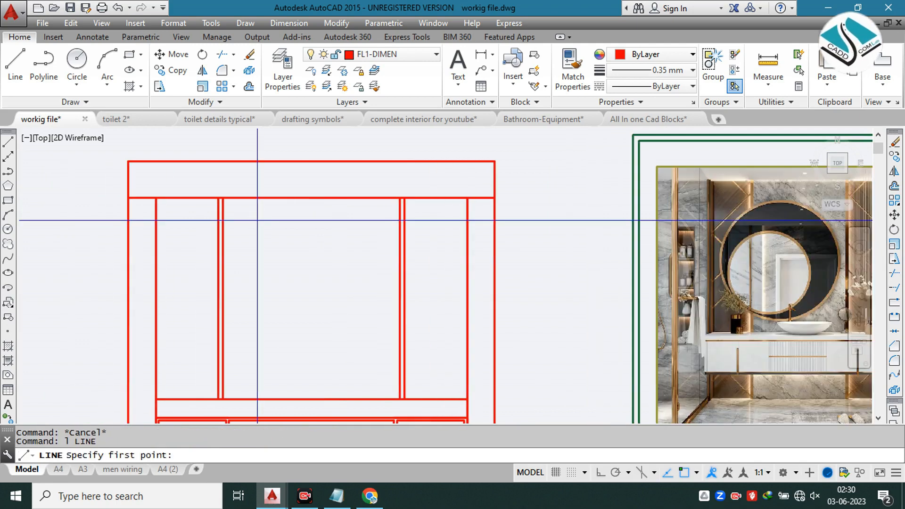
left_click(182, 198)
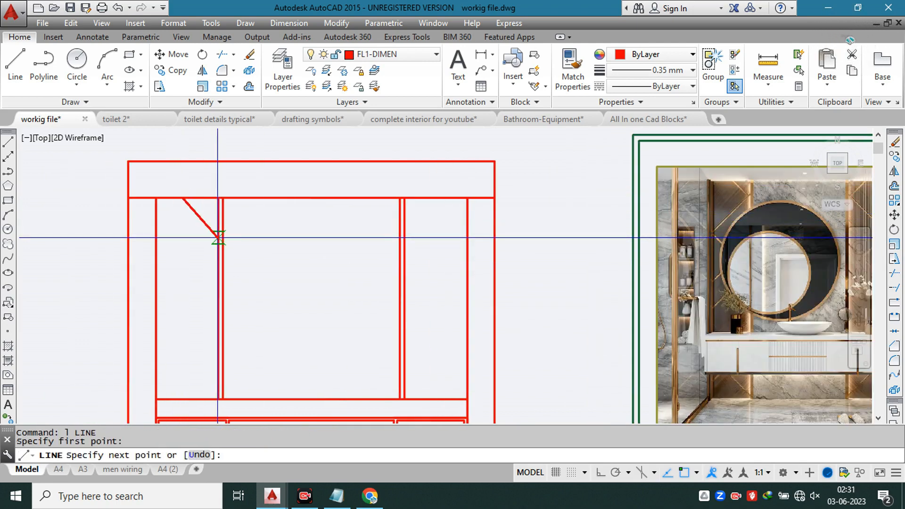
left_click(219, 237)
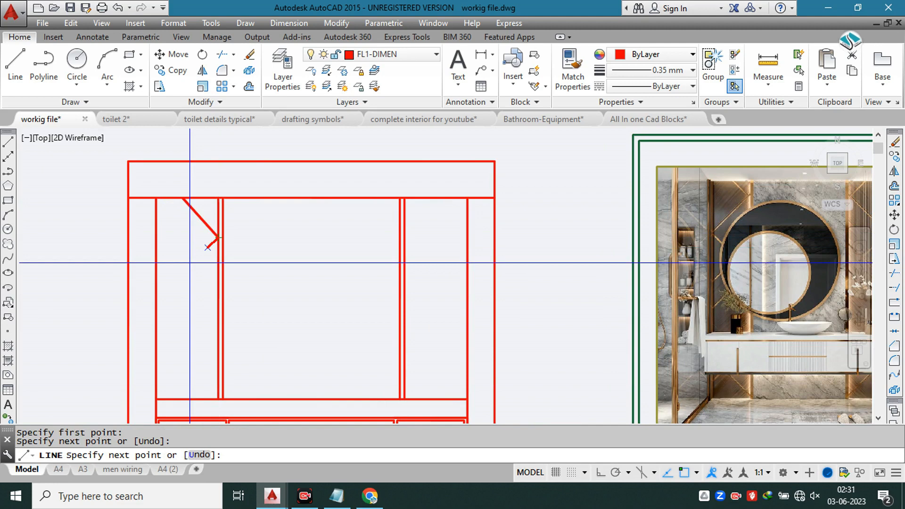
left_click(156, 294)
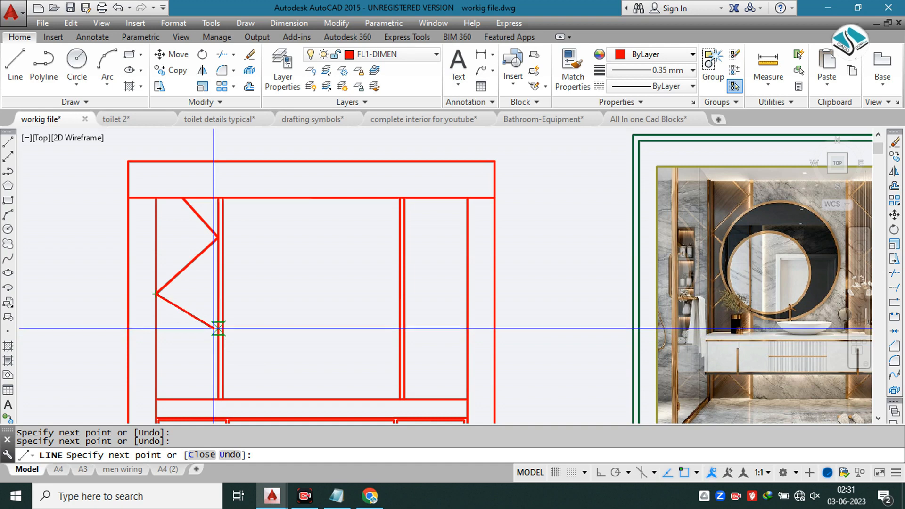
left_click(218, 330)
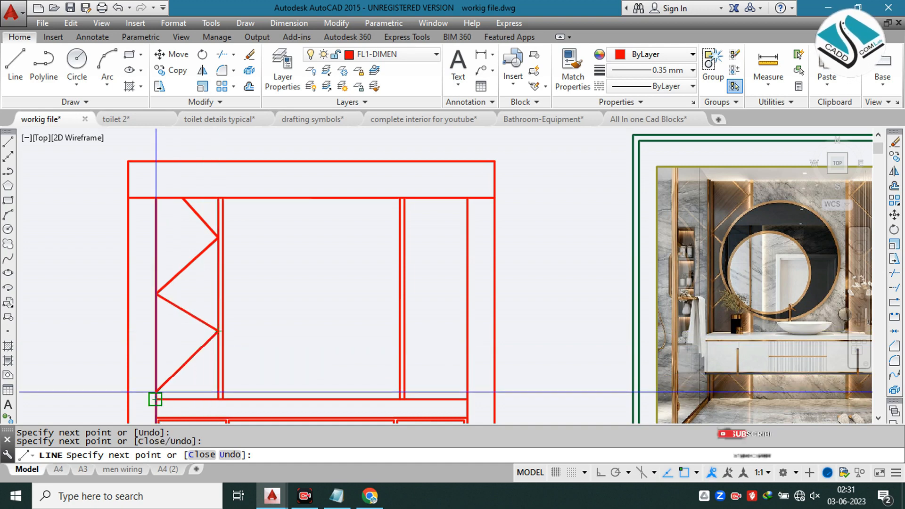
left_click(155, 370)
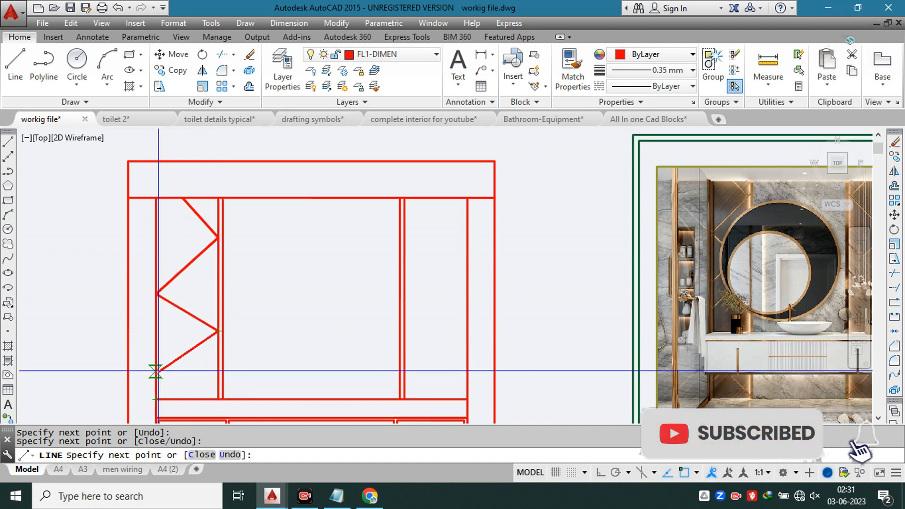
key("Escape")
key("Escape")
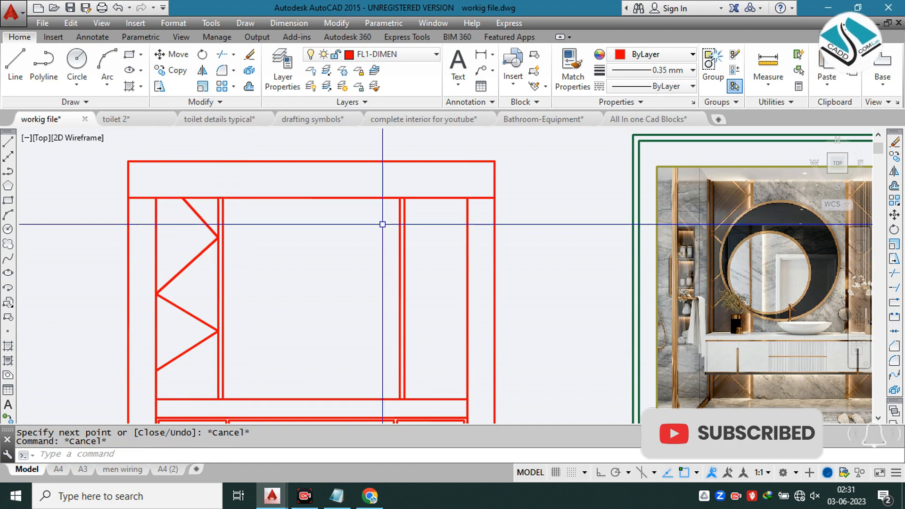
Step: Offset the left wall panel's outer vertical line inward by 1.5"
scroll(717, 181, "up", 10)
scroll(549, 169, "down", 10)
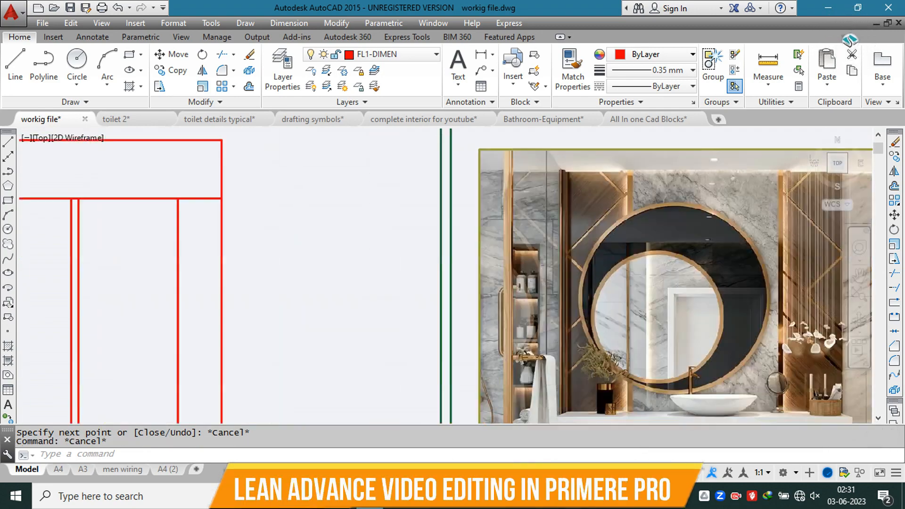
scroll(309, 190, "up", 2)
scroll(311, 191, "up", 3)
key("Escape")
type("o")
key("Return")
type("1.")
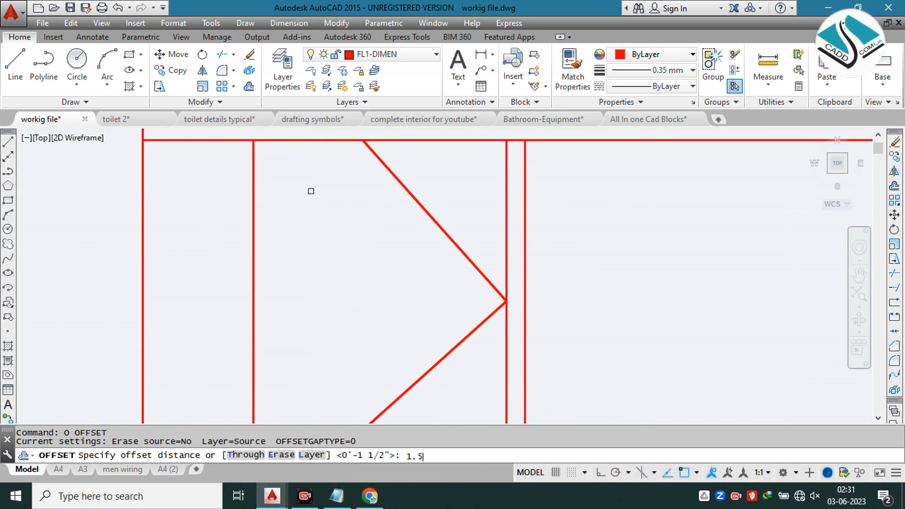
type("5")
key("Return")
left_click(253, 235)
left_click(288, 239)
key("Escape")
key("Escape")
Step: Trim the zigzag's ends lying between the left wall panel's two outer border lines
type("tr")
key("Return")
key("Return")
scroll(282, 259, "down", 2)
middle_click_drag(264, 297, 261, 189)
scroll(275, 321, "up", 5)
left_click(241, 265)
left_click(242, 328)
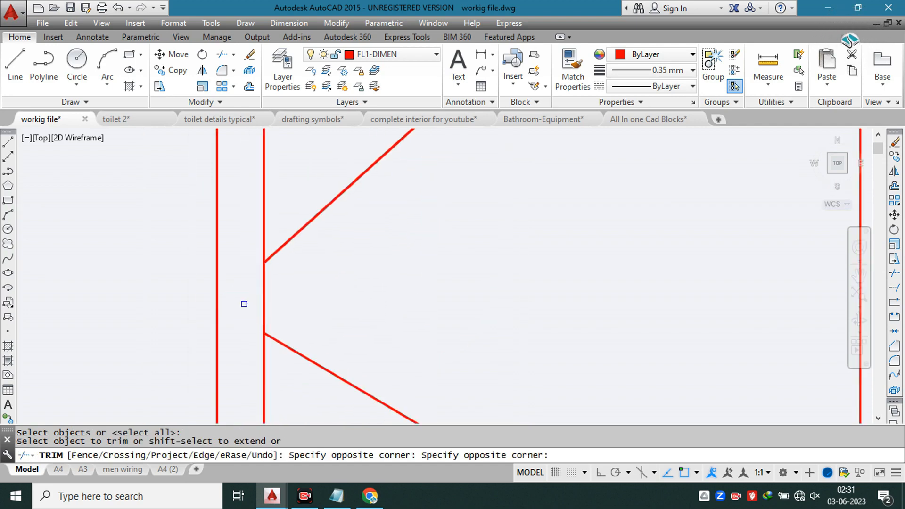
scroll(308, 229, "down", 4)
left_click(309, 228)
scroll(309, 231, "down", 1)
scroll(305, 264, "up", 1)
scroll(304, 311, "up", 2)
middle_click_drag(282, 375, 290, 228)
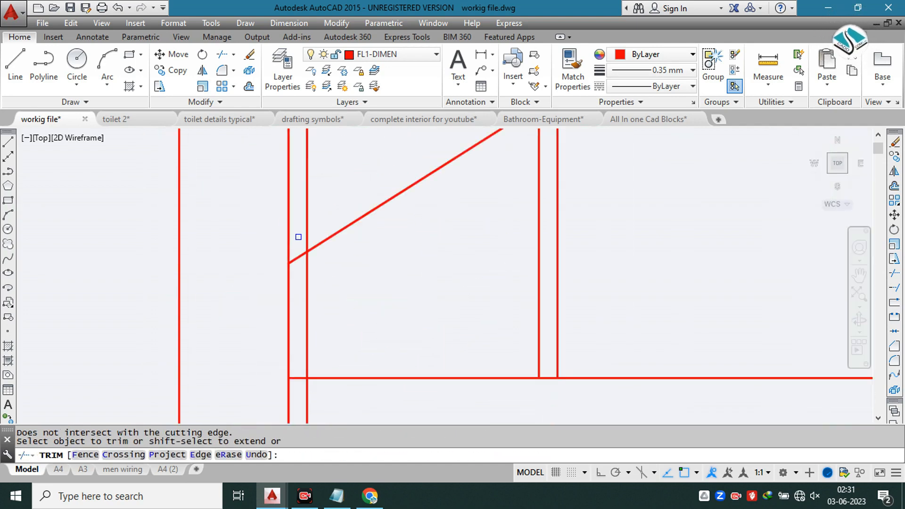
scroll(309, 291, "down", 2)
scroll(329, 270, "down", 1)
key("Escape")
Step: Try to offset the zigzag's upper diagonal by 1" on its lower side, and erase the copy
middle_click_drag(491, 213, 352, 268)
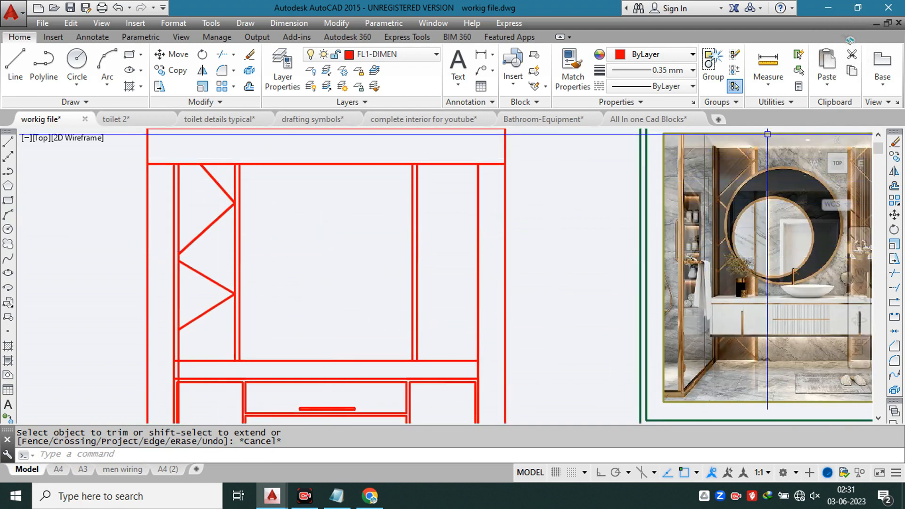
scroll(765, 136, "up", 5)
scroll(765, 137, "down", 2)
middle_click_drag(232, 215, 596, 168)
scroll(291, 224, "down", 4)
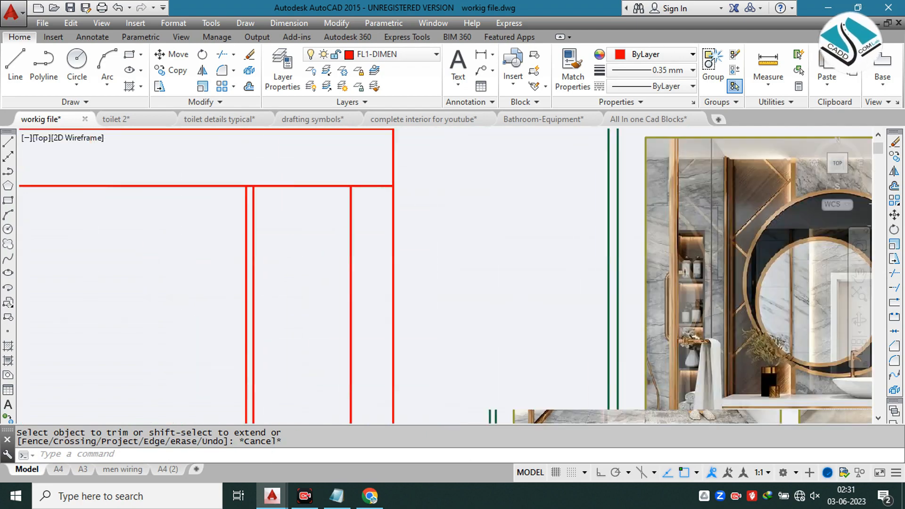
middle_click_drag(199, 225, 374, 186)
scroll(290, 187, "up", 2)
key("Escape")
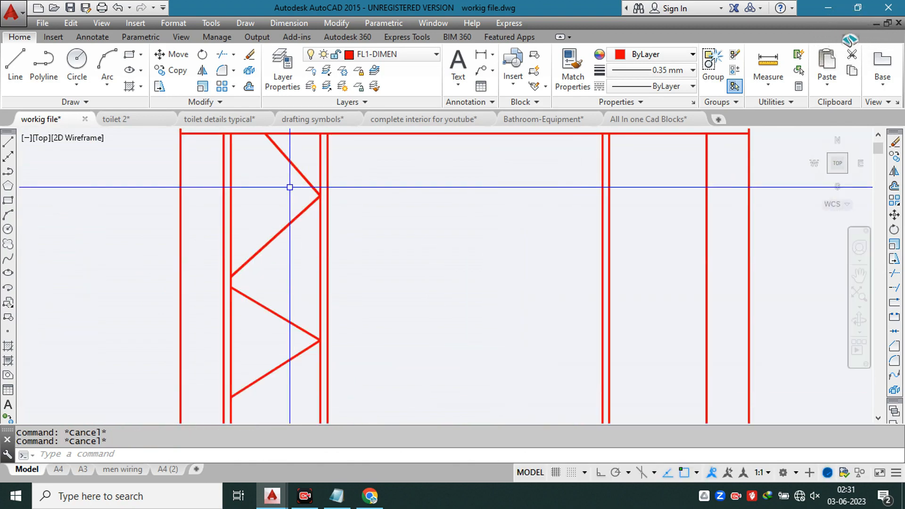
type("o")
key("Return")
type("1")
key("Return")
scroll(292, 169, "up", 3)
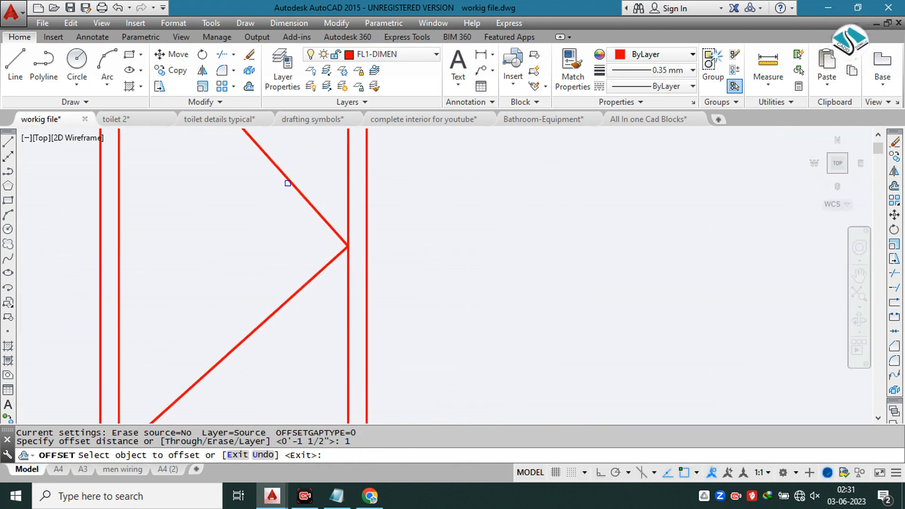
left_click(301, 192)
left_click(267, 219)
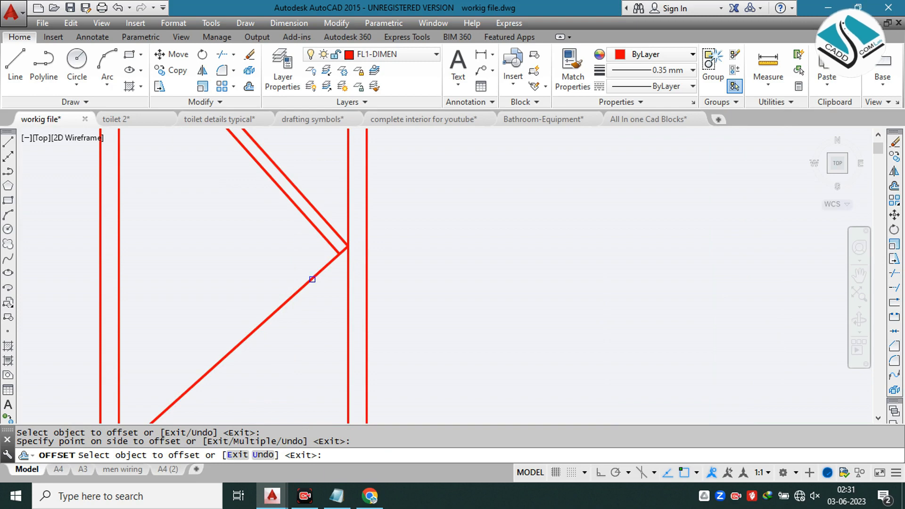
scroll(312, 279, "down", 4)
key("Escape")
scroll(323, 206, "up", 3)
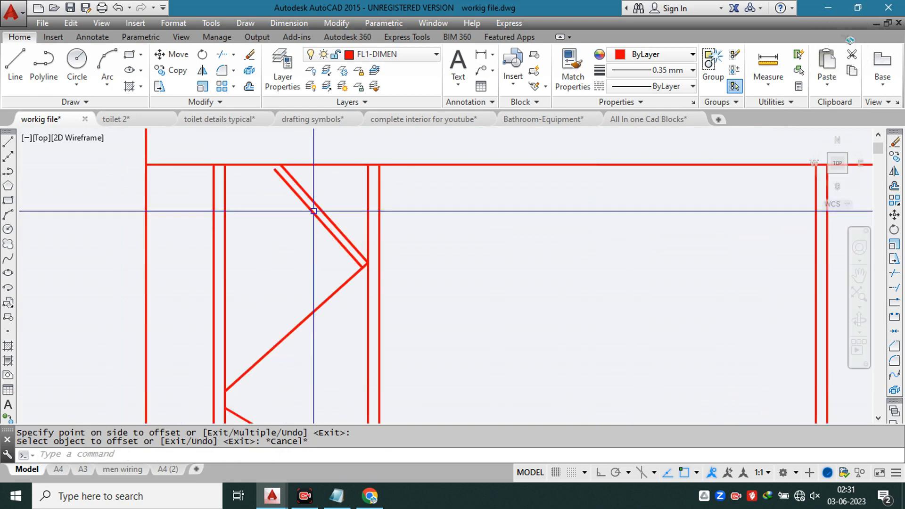
left_click(312, 212)
key("BackSpace")
Step: Offset the upper two segments of the left wall panel's zigzag by 0.6" toward the inside of their shared corner
type("o")
key("space")
type("0")
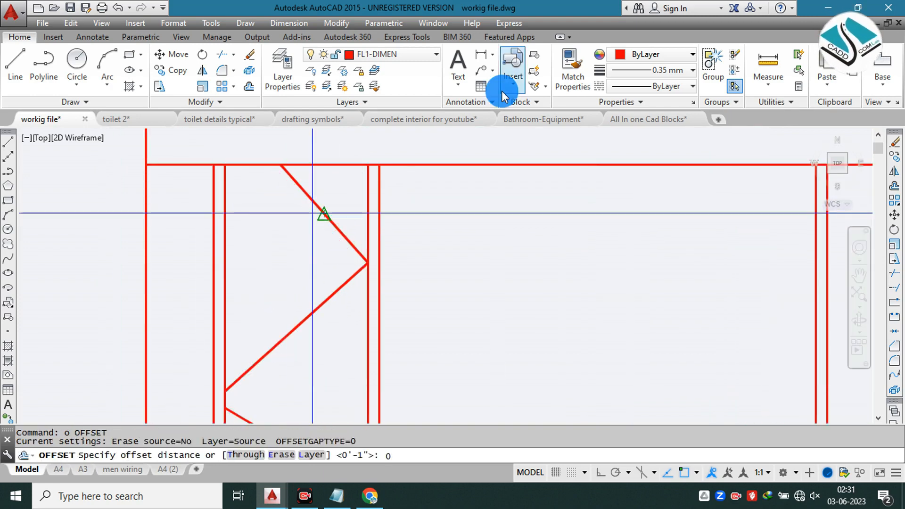
type(".6")
key("Return")
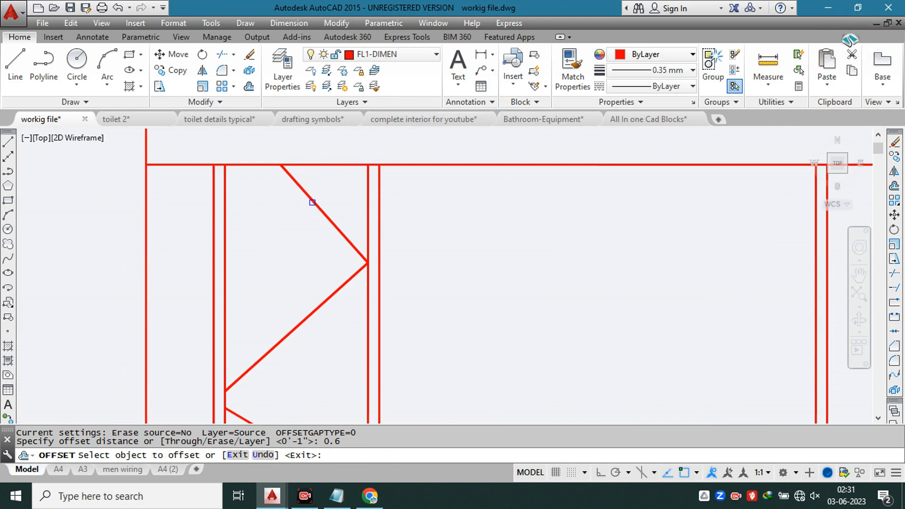
left_click(311, 204)
left_click(310, 207)
left_click(331, 296)
left_click(326, 288)
Step: Offset the zigzag's lower two segments by 0.6", the third segment upward and the fourth segment downward
middle_click_drag(325, 359, 349, 144)
left_click(321, 232)
left_click(322, 230)
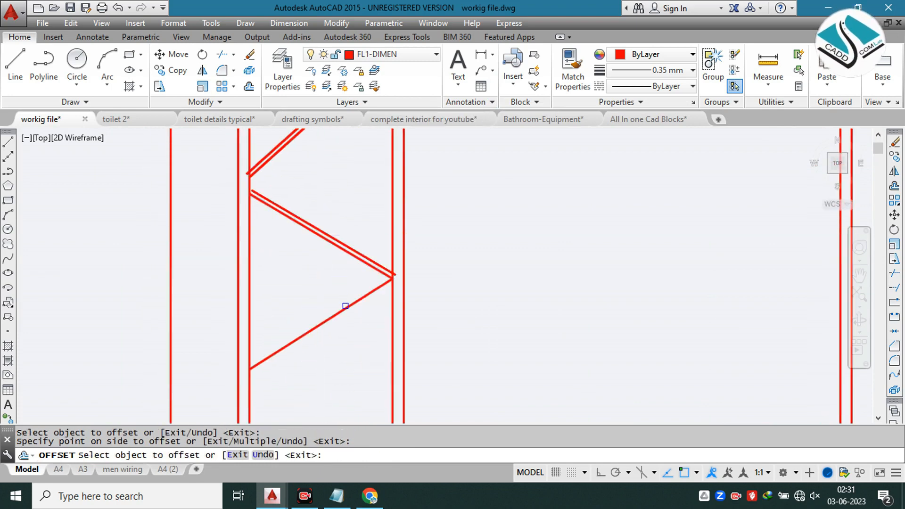
left_click(346, 306)
left_click(375, 341)
key("Escape")
key("Escape")
Step: Extend the short ends of the zigzag's lower offset lines to the left panel's outer border strip
type("ex")
key("space")
key("space")
scroll(228, 398, "up", 4)
left_click(285, 343)
left_click(297, 335)
left_click(305, 324)
scroll(313, 351, "down", 4)
scroll(310, 134, "up", 3)
scroll(341, 181, "down", 1)
scroll(330, 237, "up", 2)
left_click(311, 260)
scroll(324, 293, "down", 3)
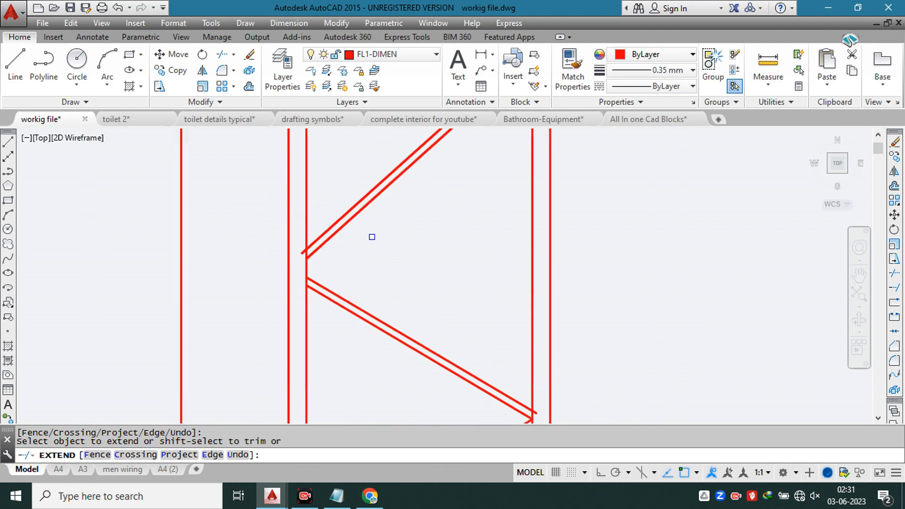
scroll(372, 236, "down", 4)
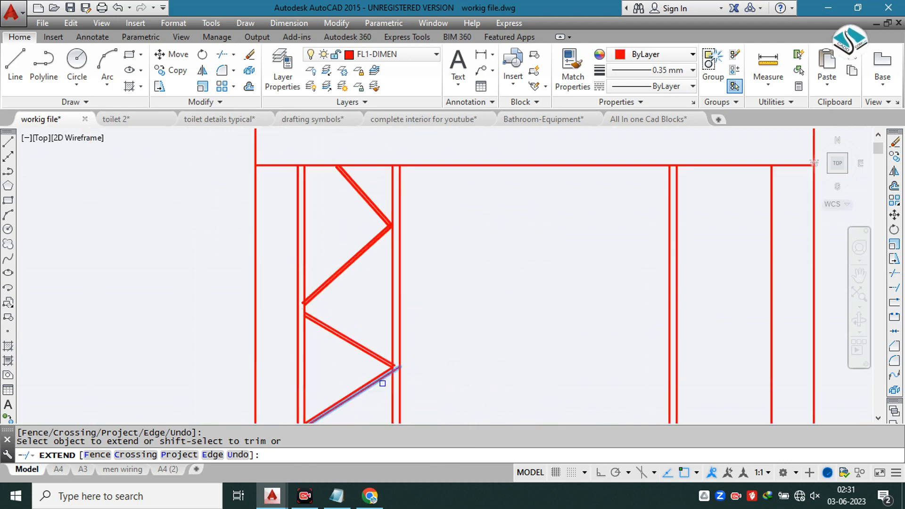
key("Escape")
Step: Trim the two offset line ends that overhang the panel's inner border strip at the zigzag's lower corner
scroll(384, 260, "up", 2)
type("t")
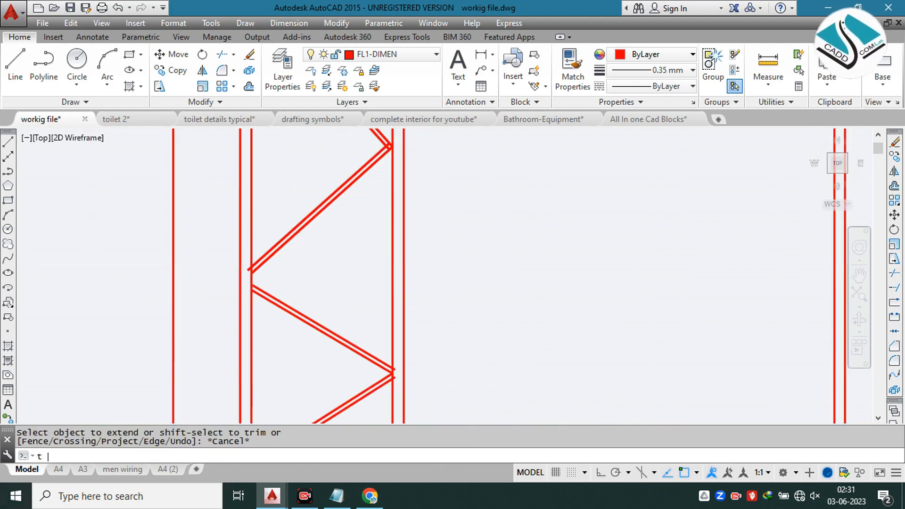
key("Return")
key("Return")
type("tr")
key("Return")
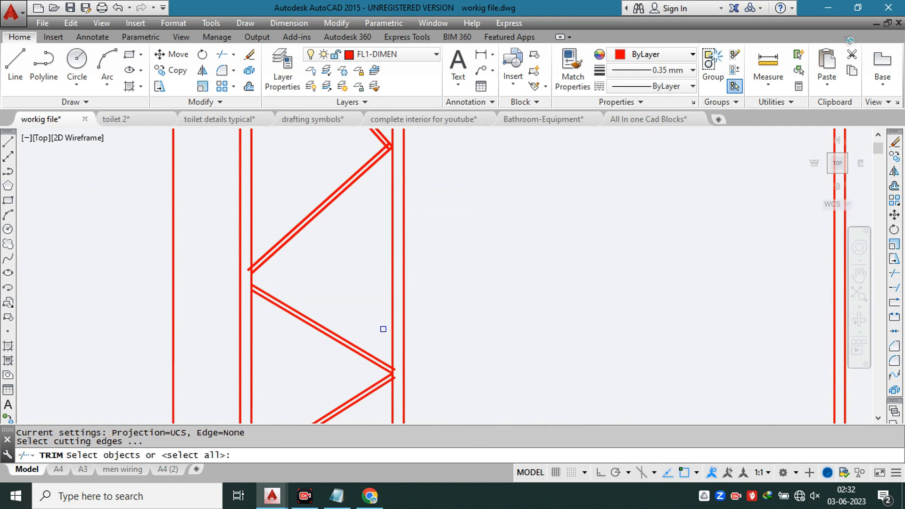
key("Return")
scroll(394, 295, "up", 5)
left_click(393, 244)
left_click(387, 326)
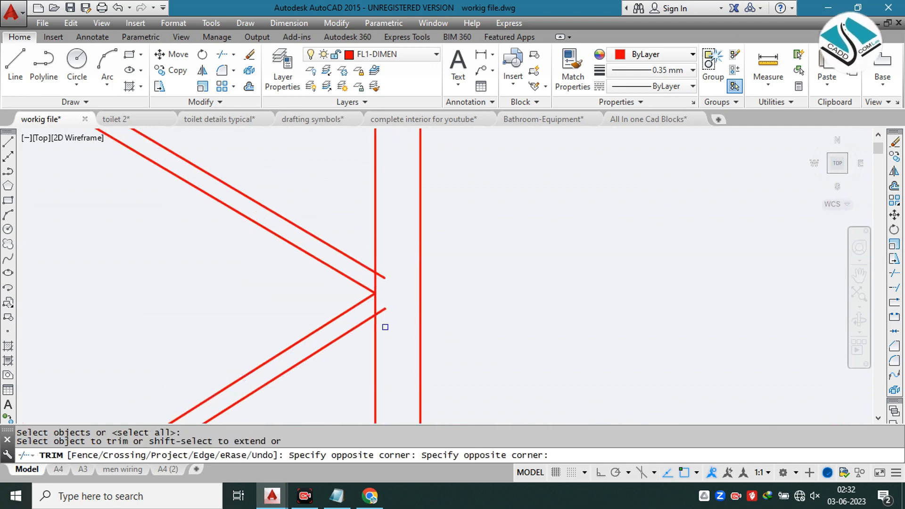
scroll(384, 298, "up", 2)
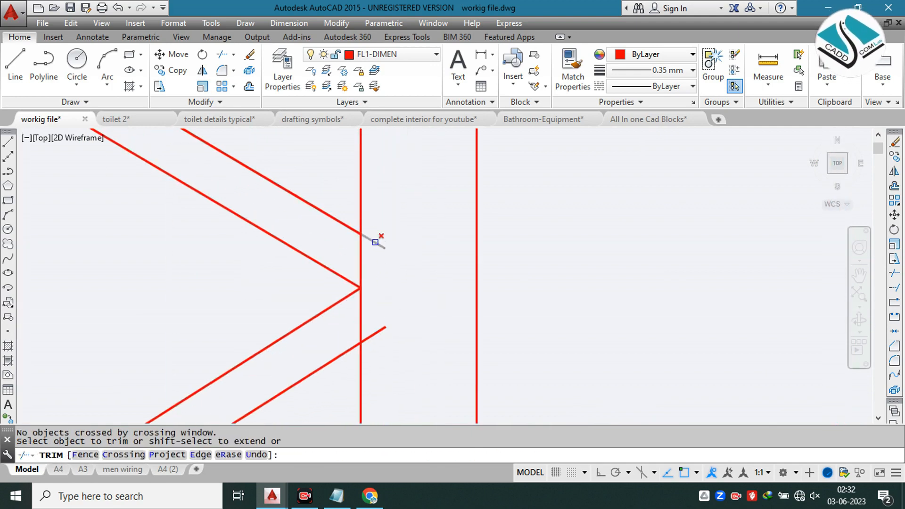
left_click(380, 335)
Step: Trim the offset line end that overruns the outer border strip where the zigzag's second segment meets it
scroll(386, 324, "down", 5)
left_click(270, 259)
scroll(255, 227, "up", 3)
left_click(202, 213)
left_click(197, 236)
scroll(278, 285, "down", 6)
left_click(248, 295)
Step: Trim the crossing offset line ends at the zigzag's upper corner into a clean inner corner
scroll(344, 194, "up", 2)
scroll(368, 205, "up", 6)
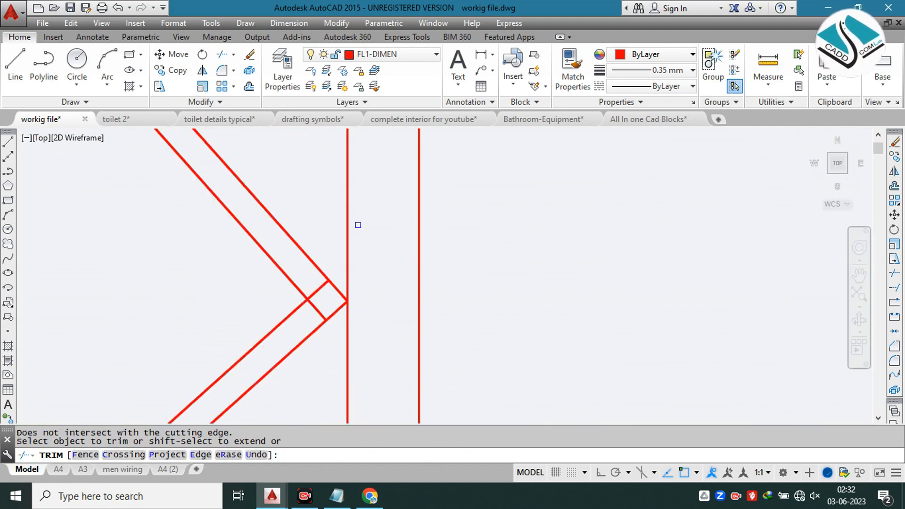
scroll(311, 300, "up", 2)
left_click(308, 296)
left_click(325, 302)
scroll(328, 288, "down", 4)
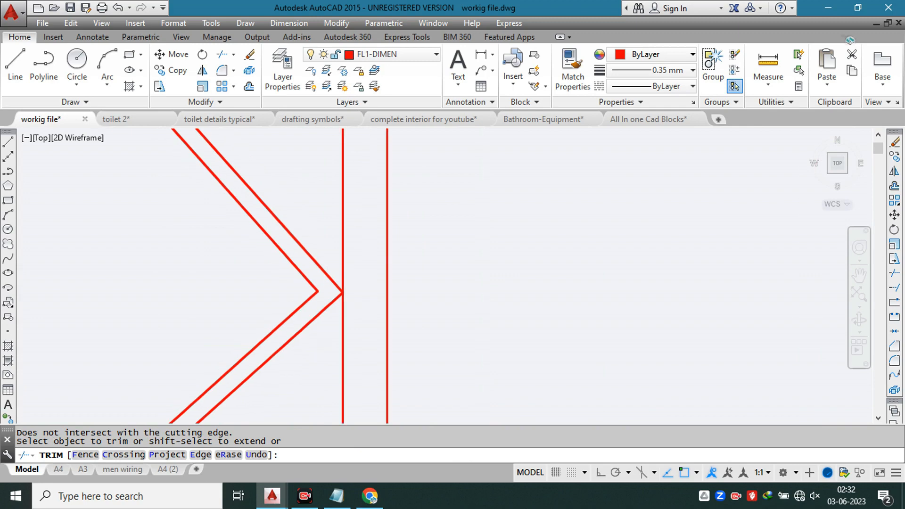
scroll(319, 257, "down", 4)
scroll(283, 216, "up", 4)
key("Escape")
type("ex")
key("space")
key("space")
left_click(286, 218)
left_click(285, 236)
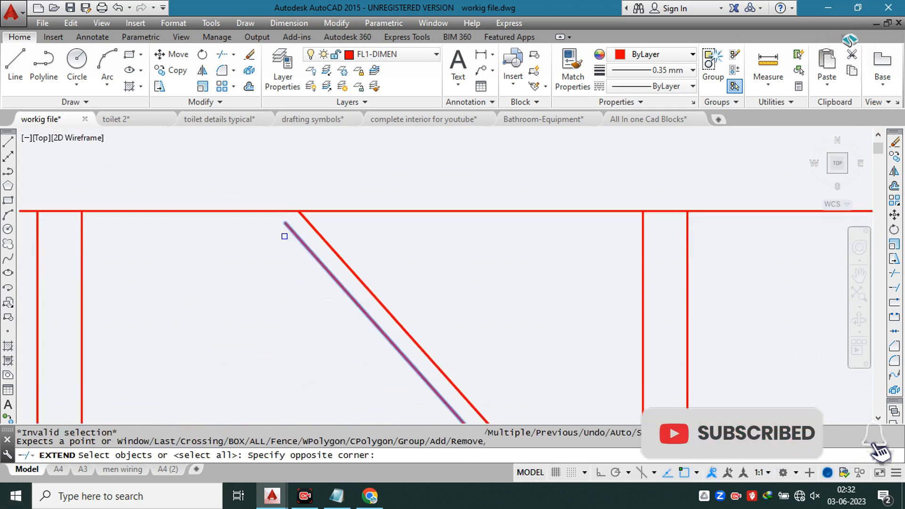
left_click(297, 222)
key("Escape")
Step: Extend the zigzag's uppermost offset line to the left wall panel's top edge
key("space")
key("space")
left_click(285, 241)
left_click(285, 242)
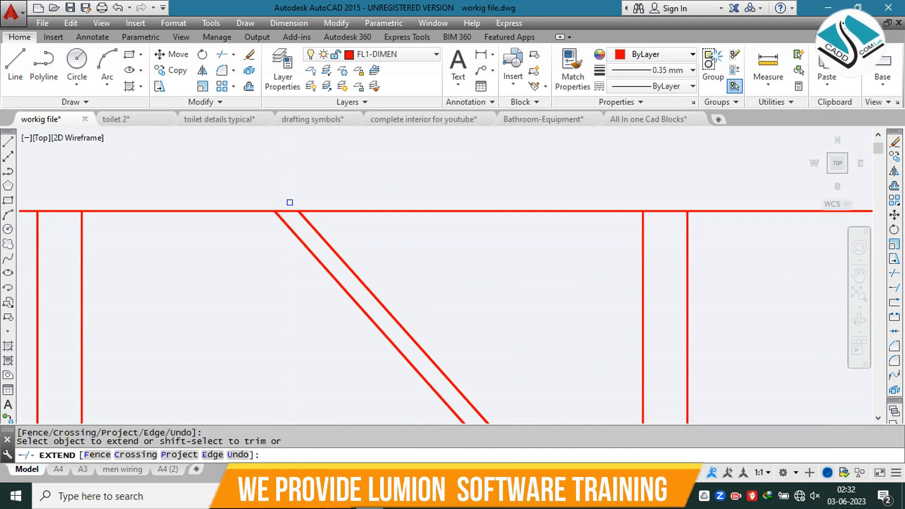
scroll(290, 202, "down", 3)
key("Escape")
Step: Copy the left panel's double-line zigzag and its vertical border lines onto the right wall panel, aligning their top corners
scroll(313, 181, "up", 3)
left_click(329, 198)
middle_click_drag(283, 302, 263, 239)
left_click(263, 239)
scroll(302, 213, "down", 3)
scroll(302, 213, "up", 5)
left_click(357, 244)
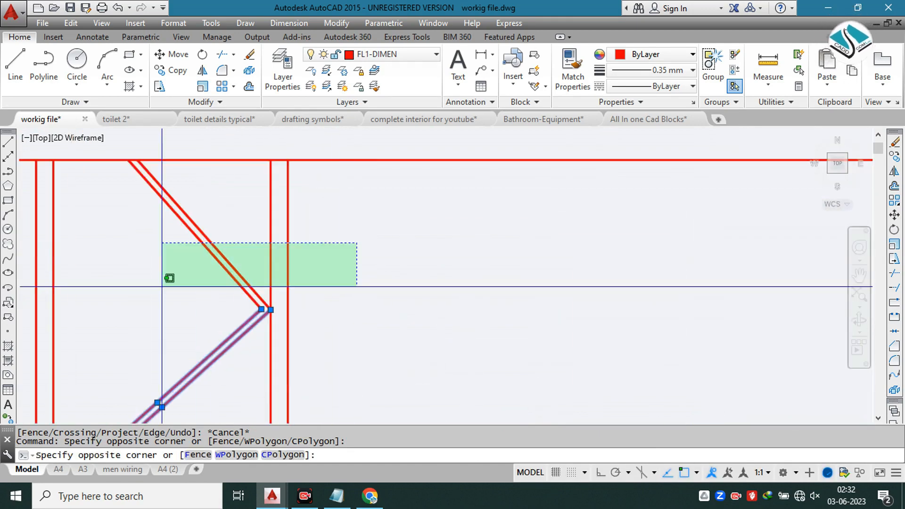
left_click(46, 331)
type("co")
key("Return")
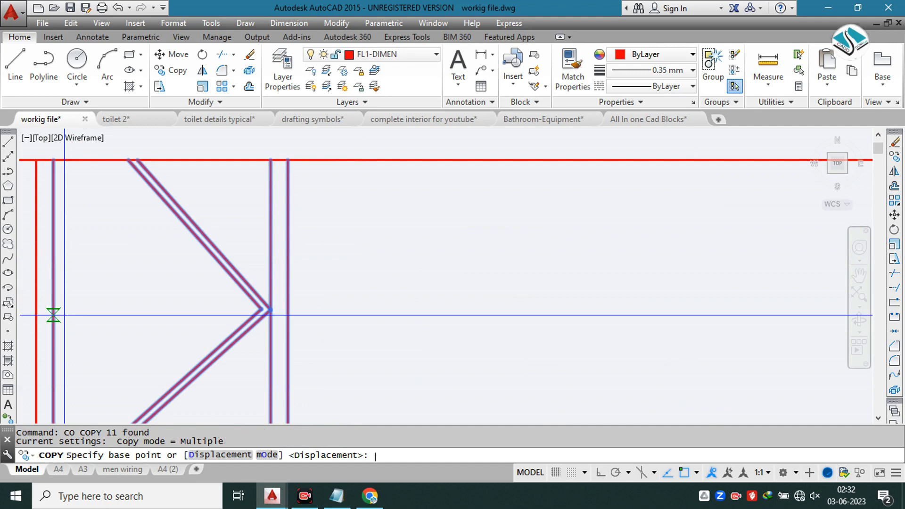
scroll(61, 311, "down", 4)
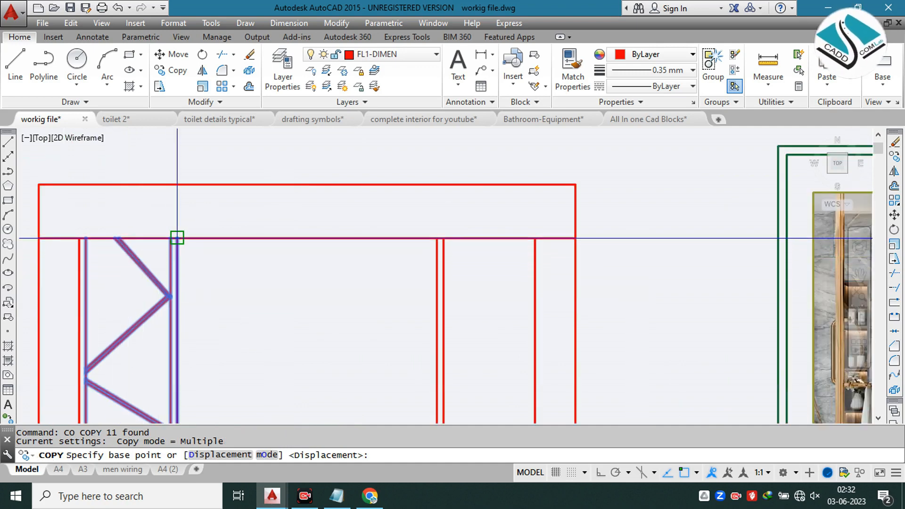
left_click(176, 238)
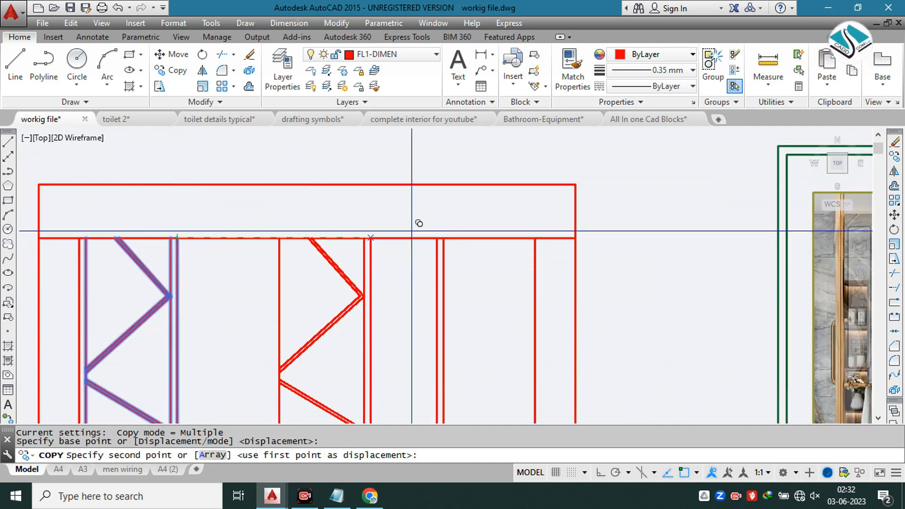
left_click(536, 239)
key("Escape")
scroll(511, 196, "down", 4)
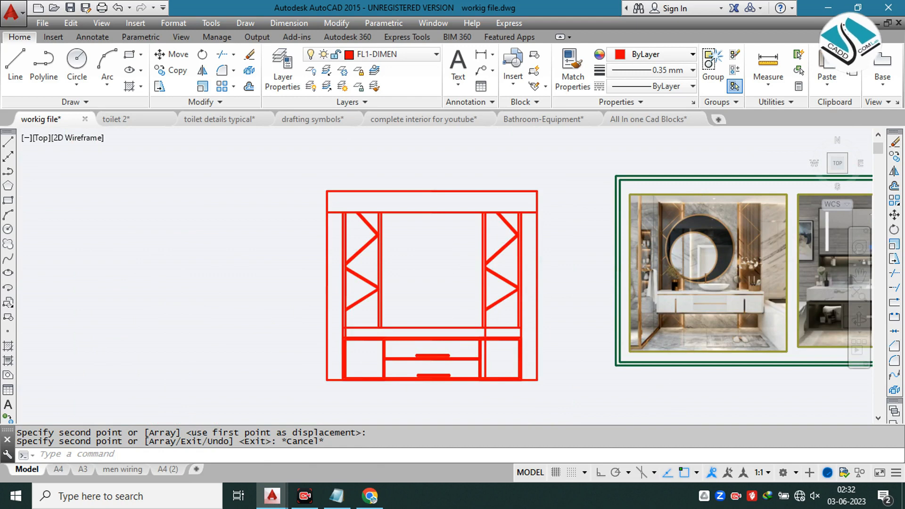
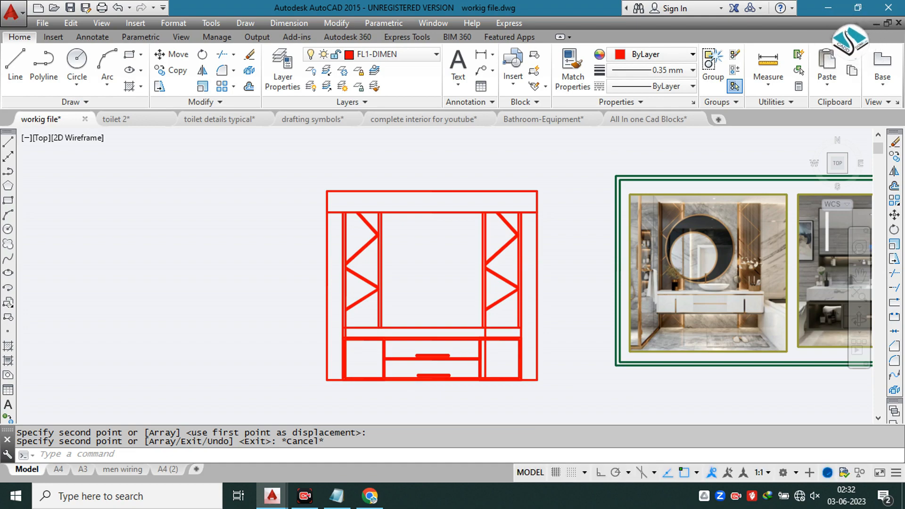
Step: Examine the round mirror in the first reference photo beside the vanity elevation
scroll(560, 239, "up", 2)
scroll(369, 218, "down", 4)
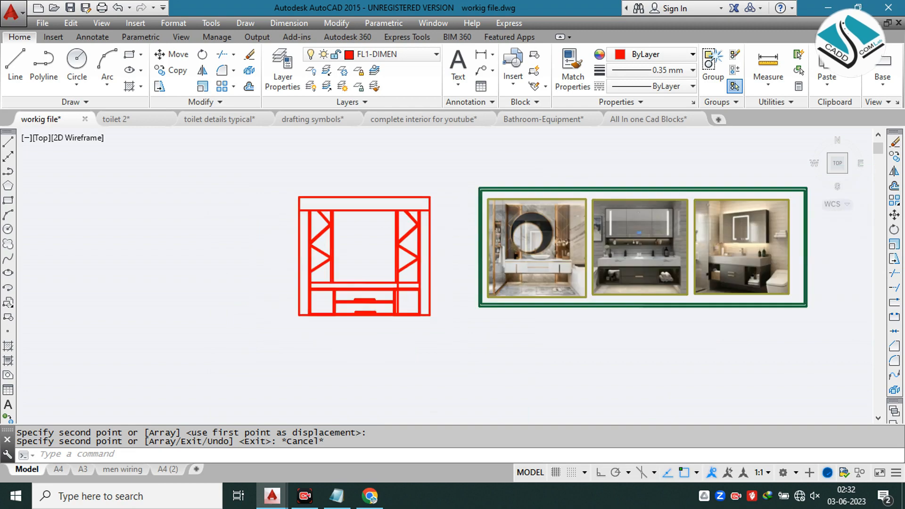
type("azx")
key("Return")
scroll(535, 223, "up", 5)
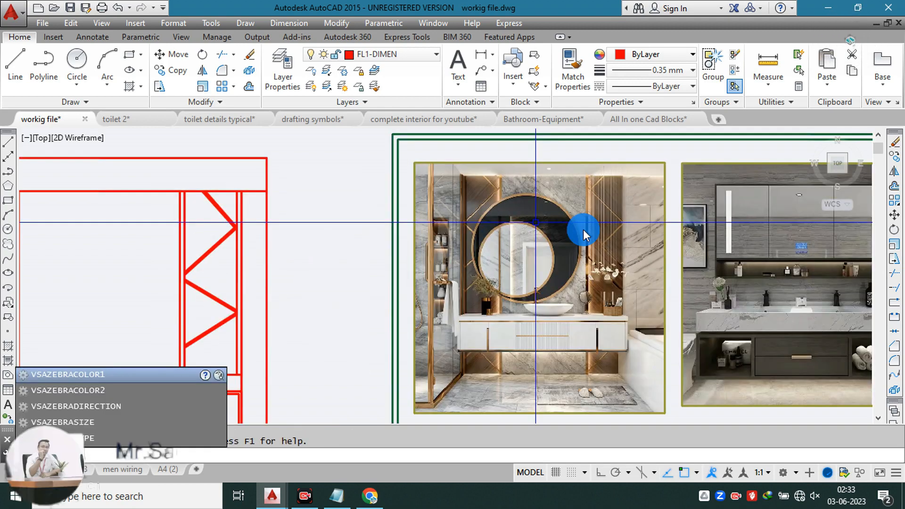
key("Escape")
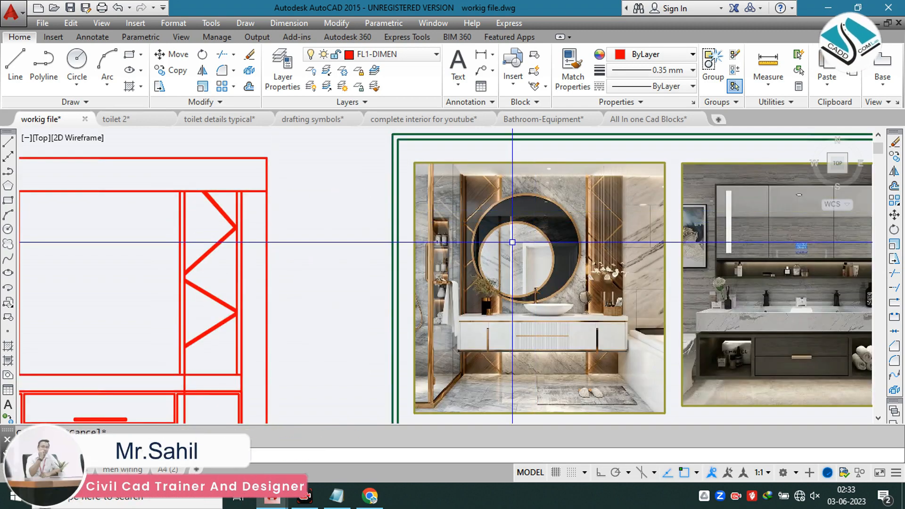
scroll(512, 240, "down", 3)
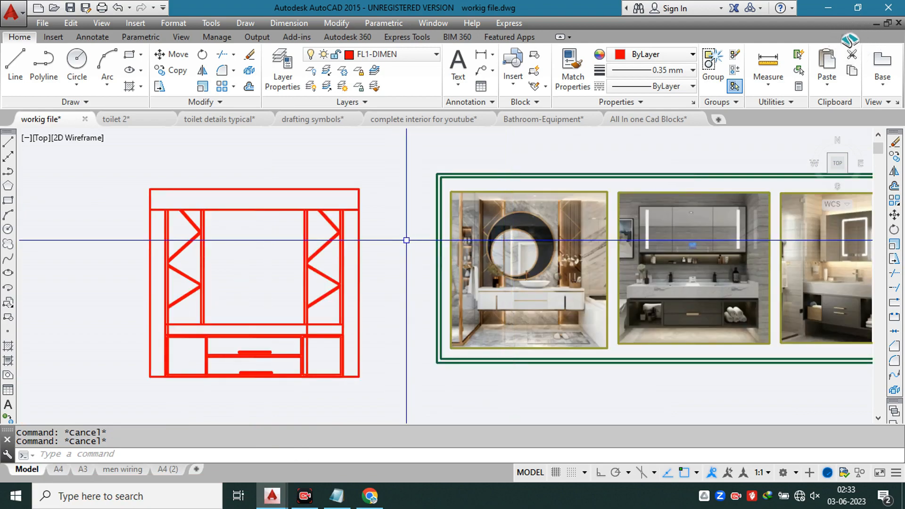
middle_click_drag(287, 245, 324, 232)
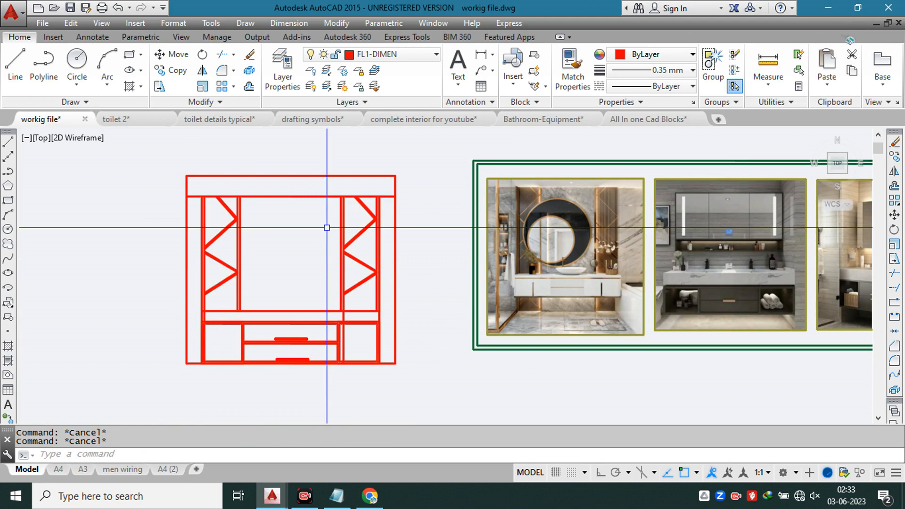
key("Return")
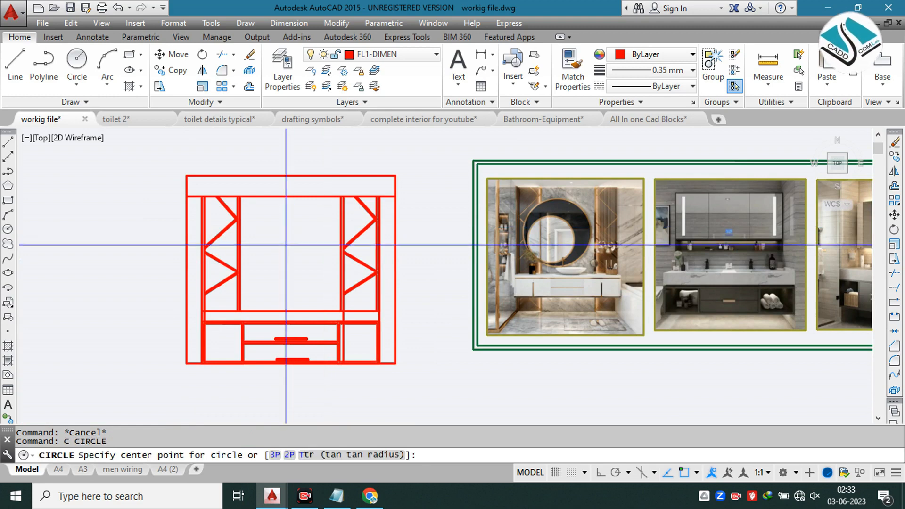
left_click(287, 245)
key("Escape")
key("Return")
left_click(283, 253)
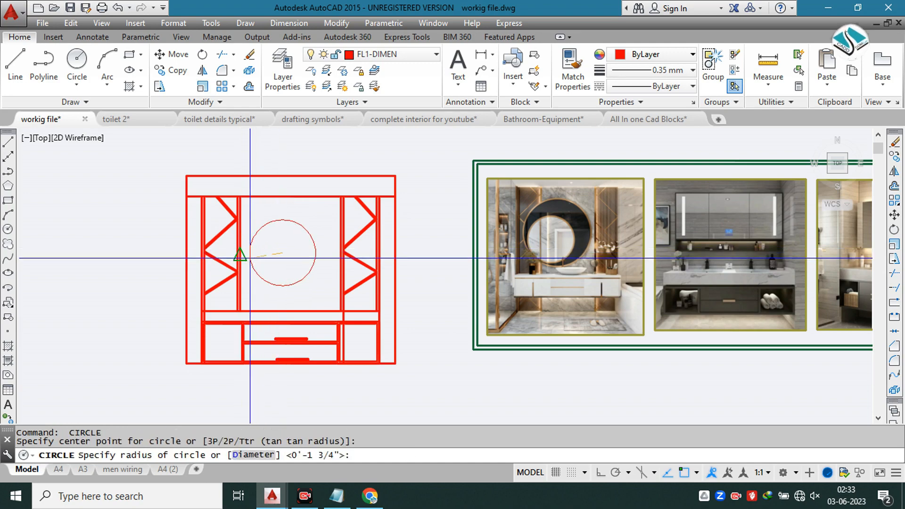
scroll(240, 254, "up", 4)
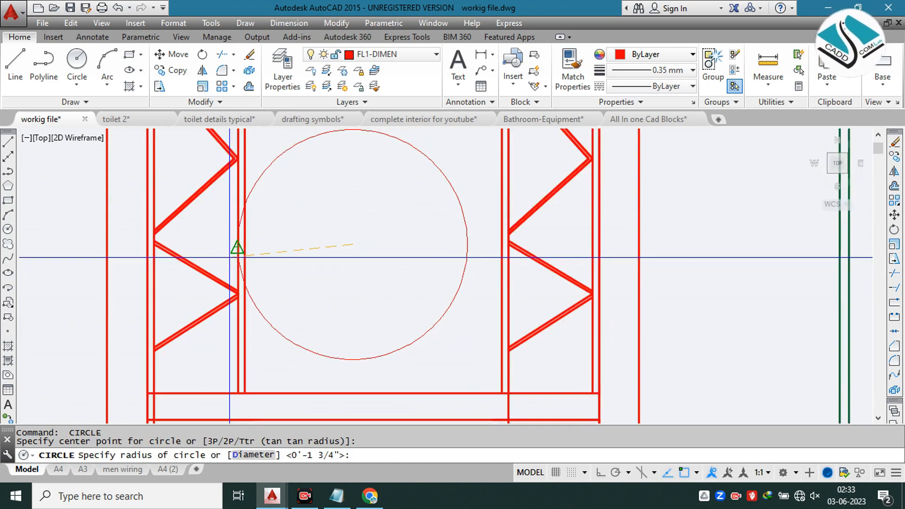
key("Escape")
Step: Draw a circle of about 2'-6" radius in the central opening, overlapping the left zigzag panel
key("Return")
left_click(357, 238)
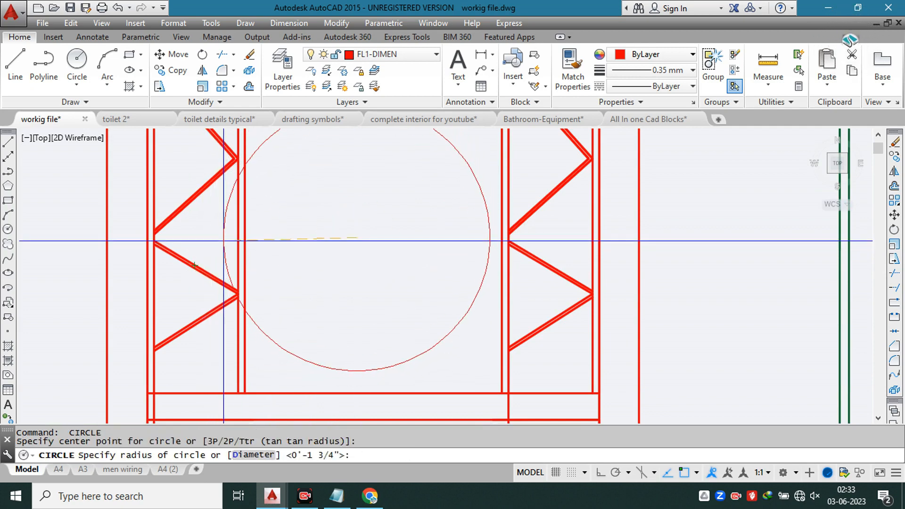
left_click(223, 238)
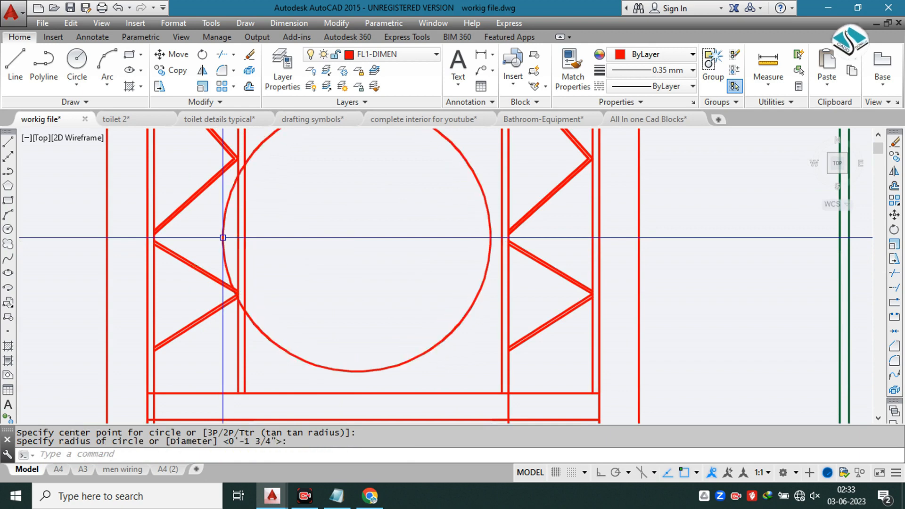
Step: Shrink the circle by its upper quadrant grip so it sits just below the horizontal band of the elevation
scroll(223, 237, "down", 4)
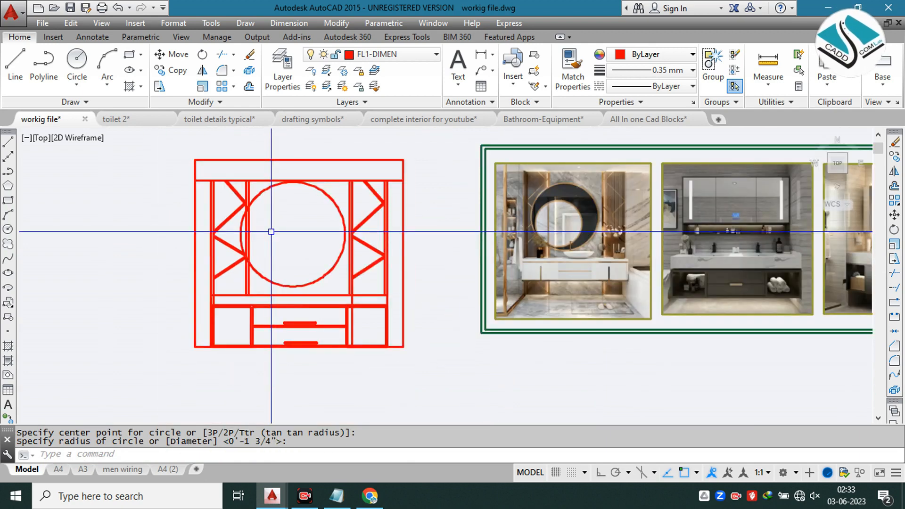
left_click(288, 185)
scroll(287, 184, "up", 3)
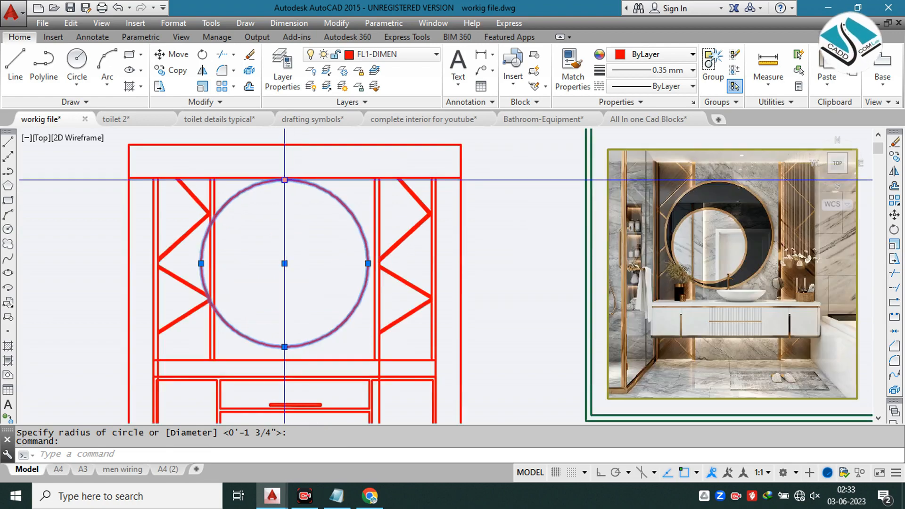
left_click(285, 180)
scroll(276, 178, "up", 3)
scroll(276, 178, "down", 3)
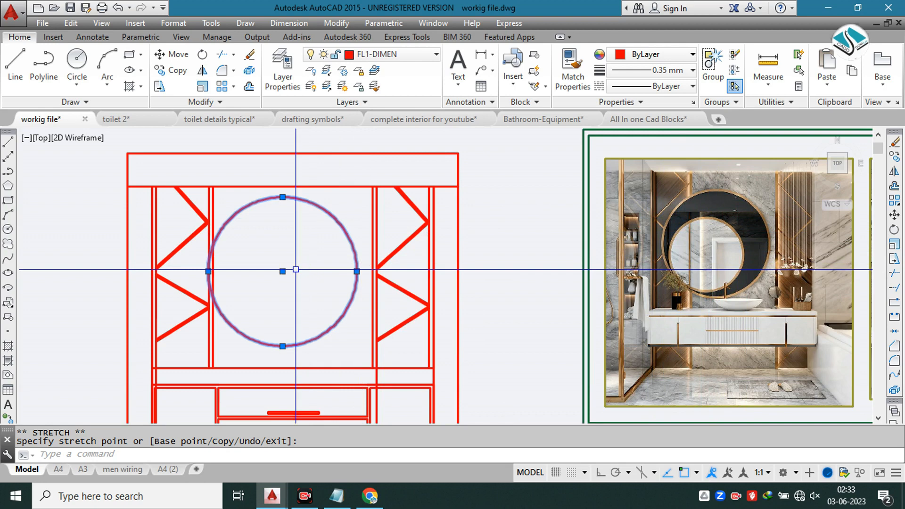
key("Escape")
Step: Move the circle horizontally to the left so it overlaps the left zigzag panel's inner edge
left_click(344, 229)
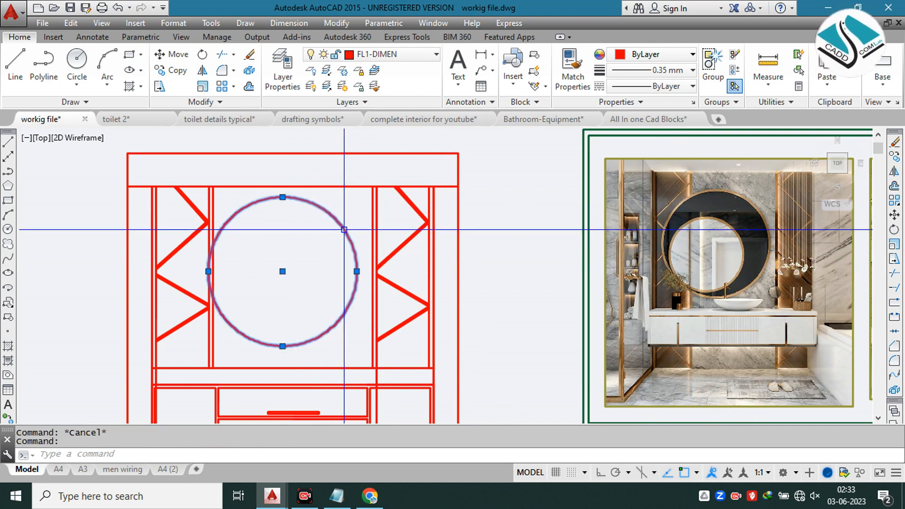
type("m")
key("Return")
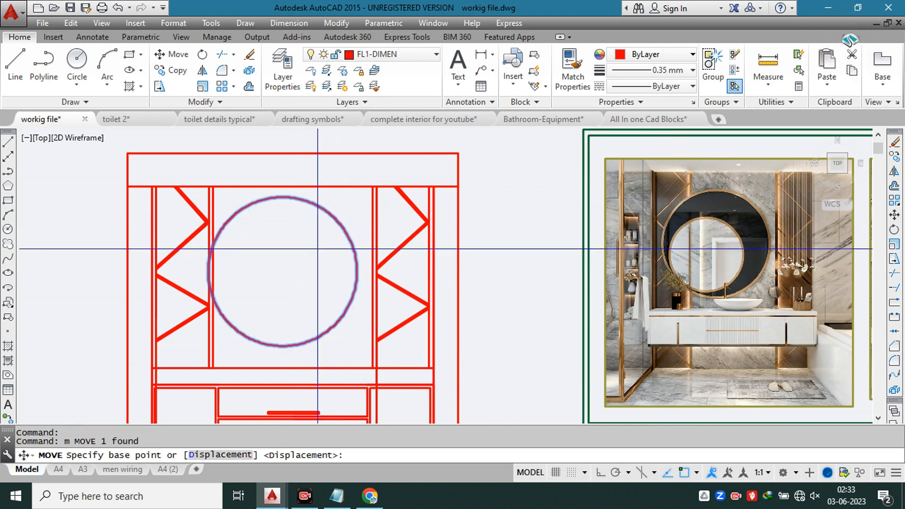
left_click(353, 264)
left_click(355, 262)
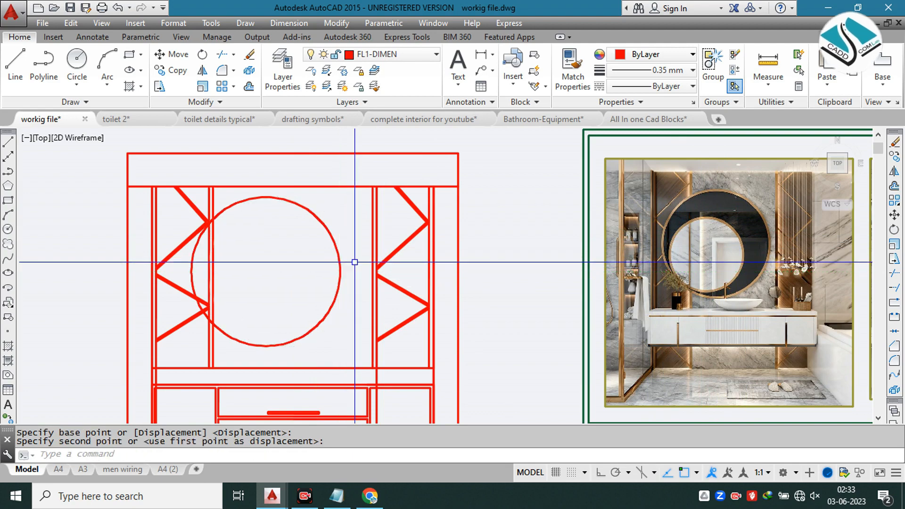
key("Escape")
key("Escape")
Step: Trim the left panel's vertical and zigzag lines that fall inside the mirror circle
scroll(189, 212, "up", 4)
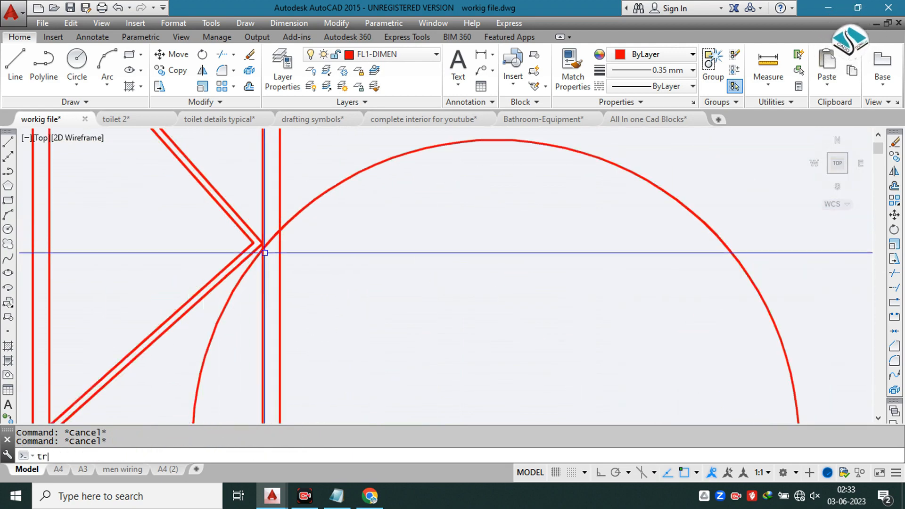
key("Return")
key("Return")
scroll(265, 253, "down", 4)
scroll(302, 225, "up", 5)
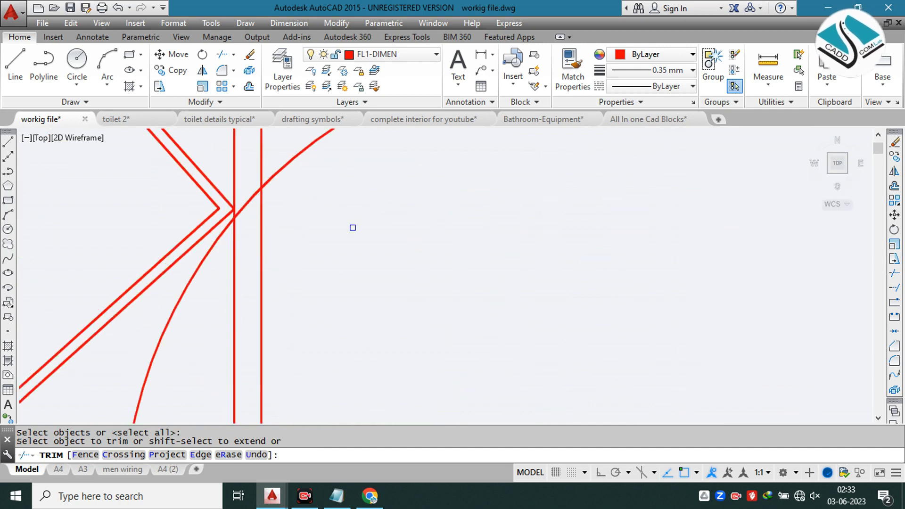
left_click(363, 227)
left_click(237, 330)
left_click(236, 290)
left_click(231, 291)
scroll(278, 229, "down", 5)
scroll(265, 350, "up", 5)
left_click(353, 281)
scroll(272, 389, "down", 6)
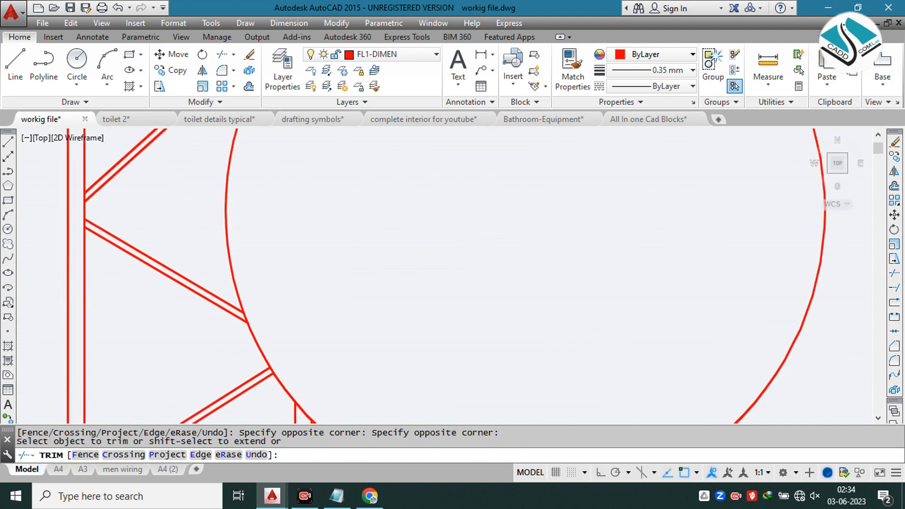
key("Escape")
key("Escape")
Step: Offset the mirror circle inward by 0.6 to form its frame
scroll(363, 258, "down", 6)
scroll(363, 258, "up", 2)
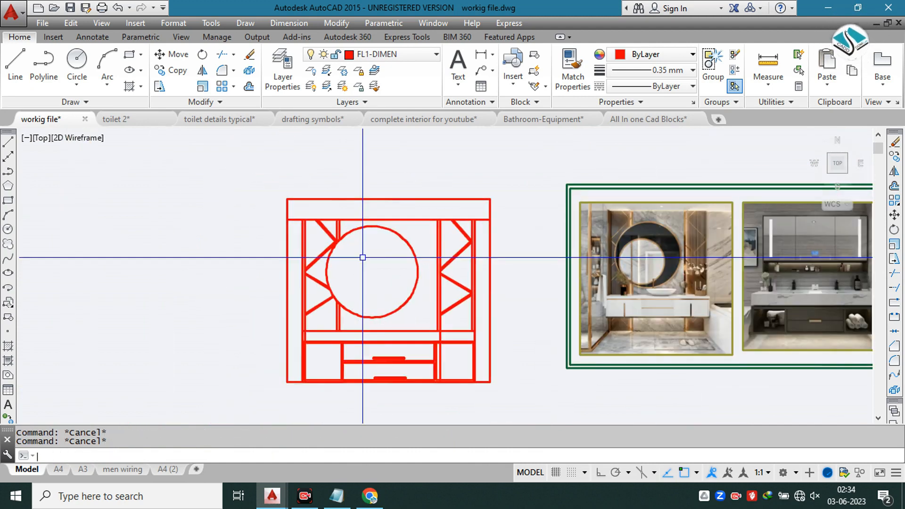
type("o")
key("Return")
scroll(652, 251, "up", 4)
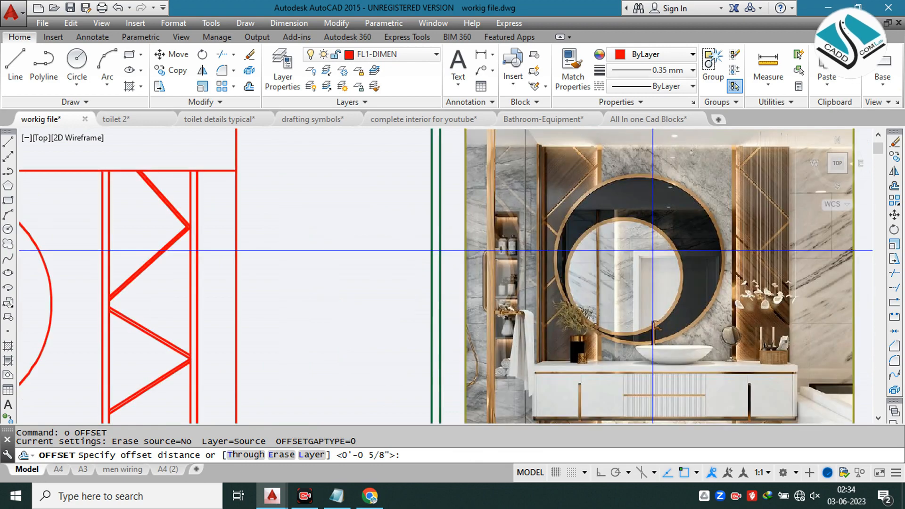
scroll(497, 249, "down", 4)
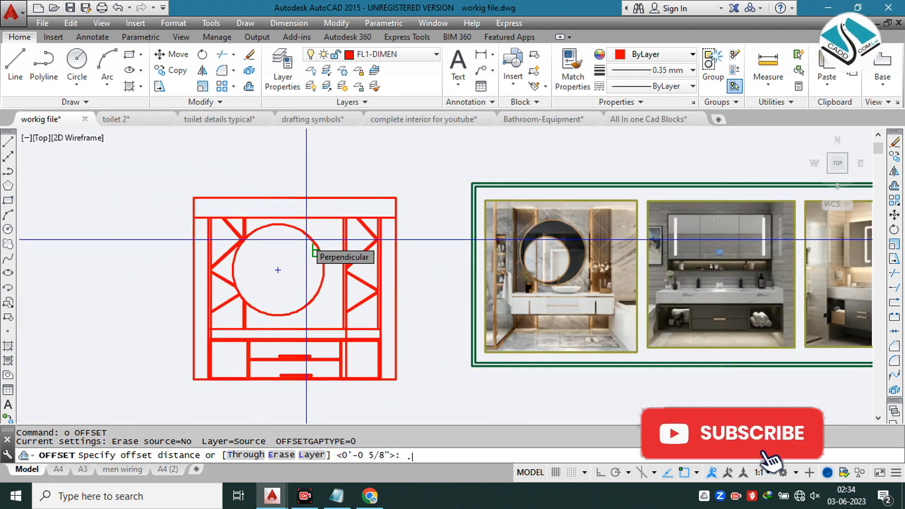
type(".6")
key("Return")
scroll(300, 226, "up", 4)
left_click(300, 238)
left_click(358, 233)
scroll(283, 248, "up", 5)
scroll(394, 175, "down", 7)
key("Escape")
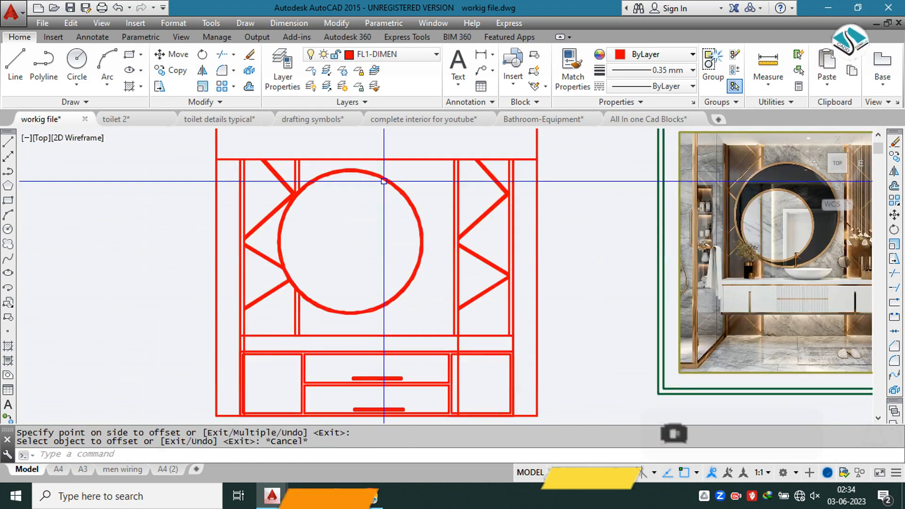
Step: Draw a smaller circle inside the mirror ring, concentric with it and about two-thirds of its diameter
type("c")
key("Return")
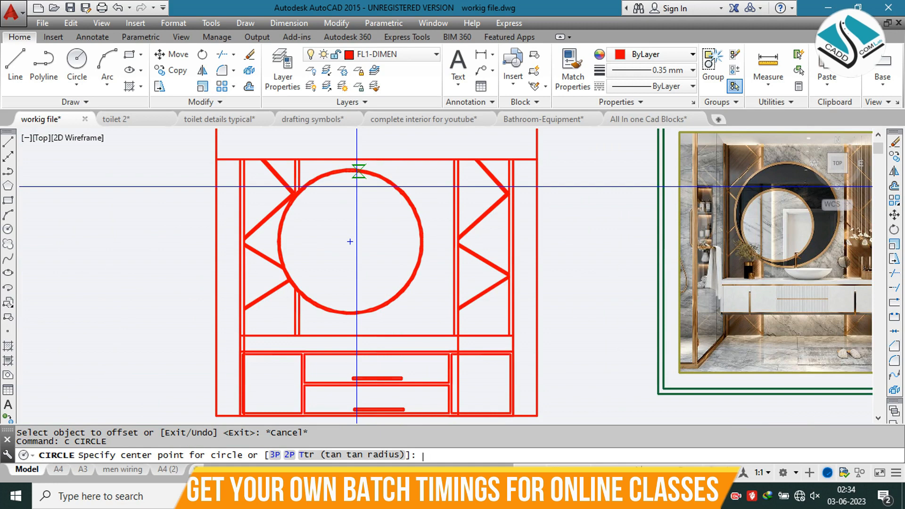
left_click(351, 241)
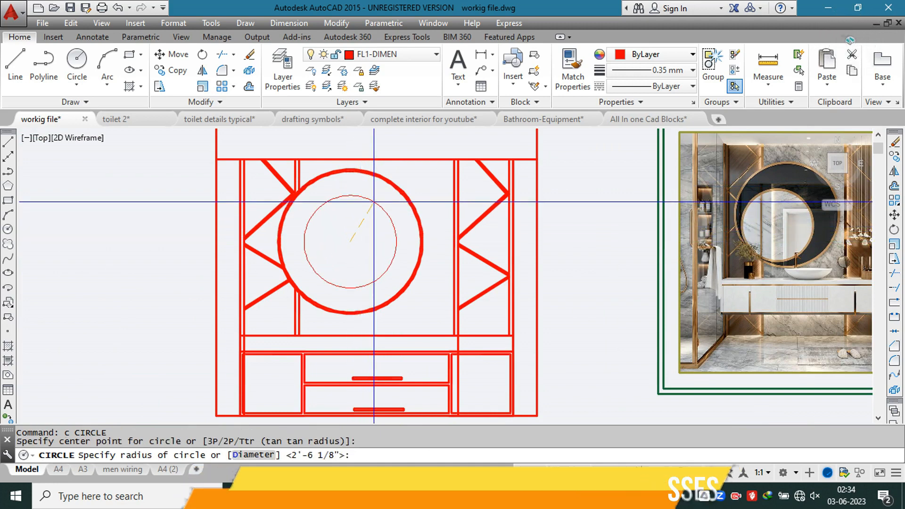
left_click(374, 201)
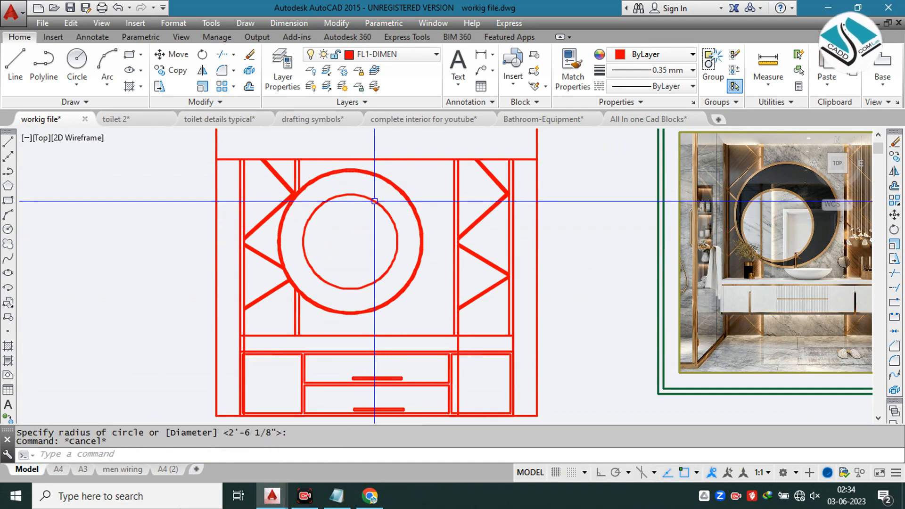
Step: Offset the smaller inner circle inward by 0.6 to form the second mirror's frame
type("o")
key("Return")
type("0.6")
key("Return")
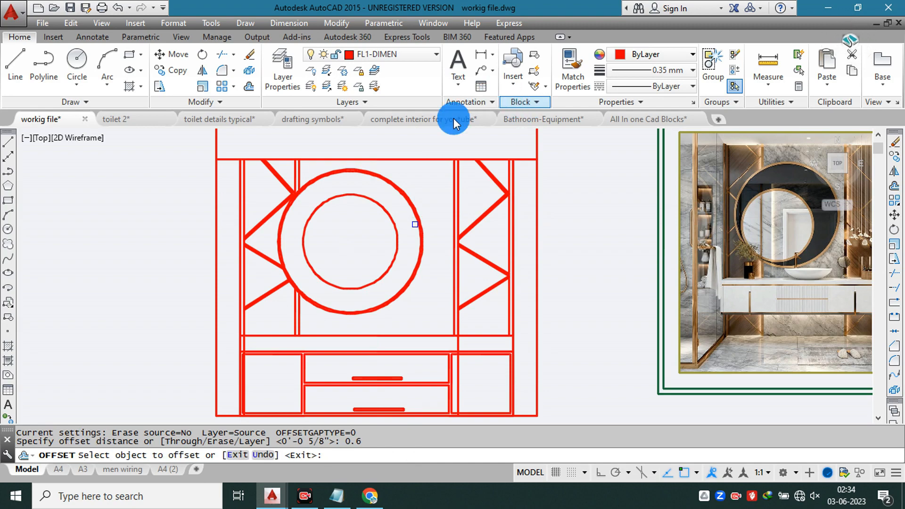
left_click(359, 195)
left_click(360, 208)
key("Escape")
scroll(413, 221, "up", 2)
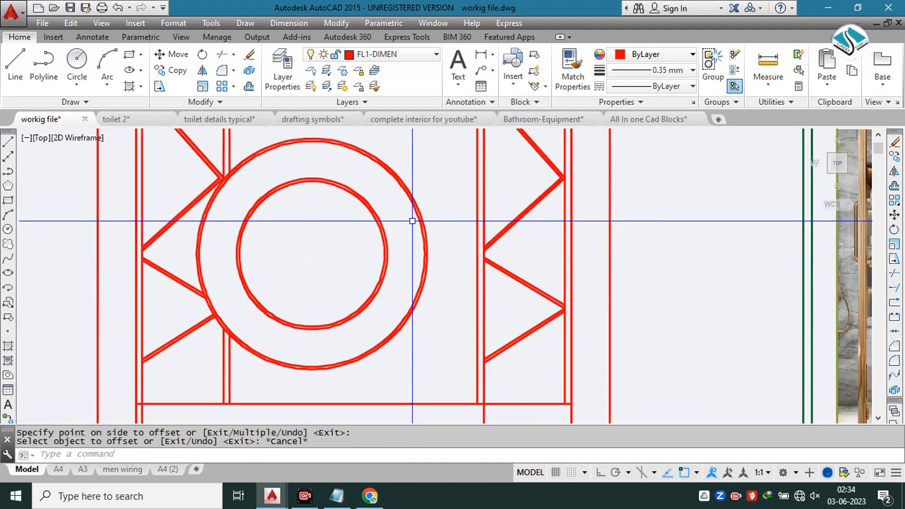
left_click(411, 218)
left_click(311, 254)
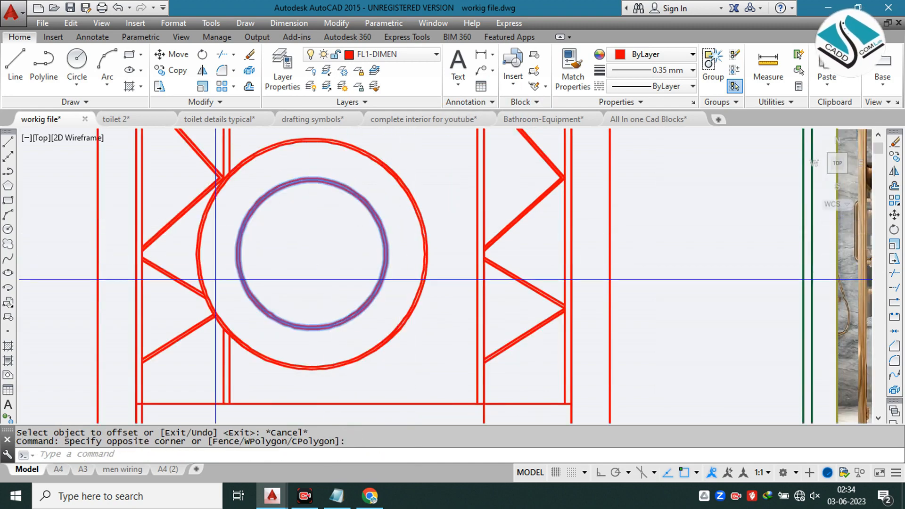
type("m")
key("Return")
left_click(238, 254)
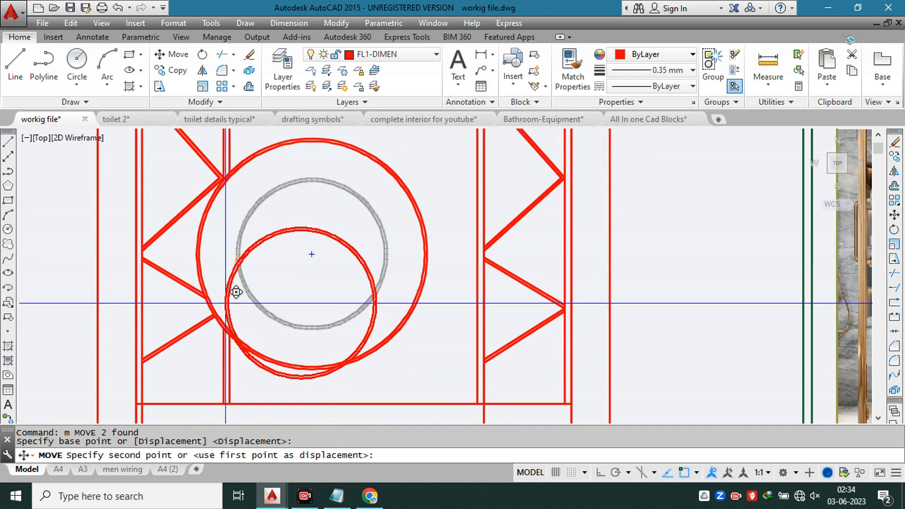
key("Escape")
Step: Move the second mirror's two circles diagonally down-left so they touch the large mirror frame's inner edge at its lower-left side
left_click(312, 336)
left_click(300, 303)
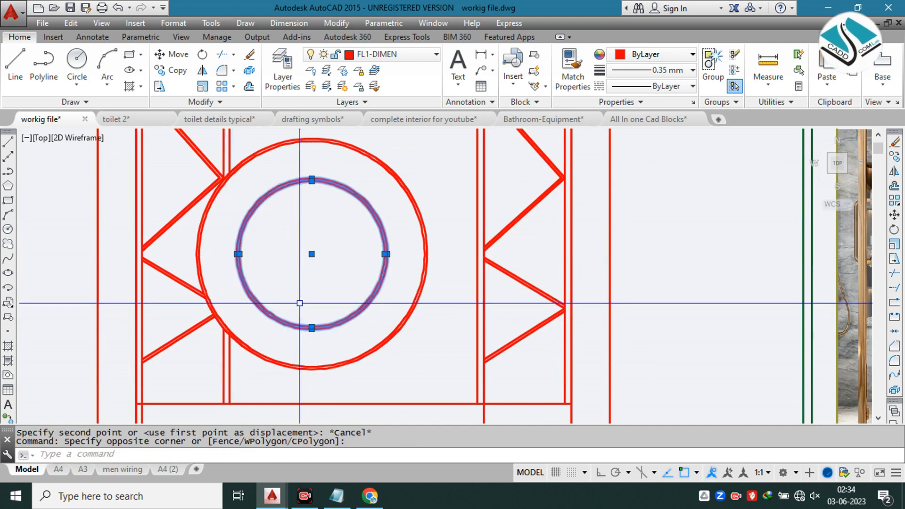
key("Return")
scroll(253, 331, "up", 3)
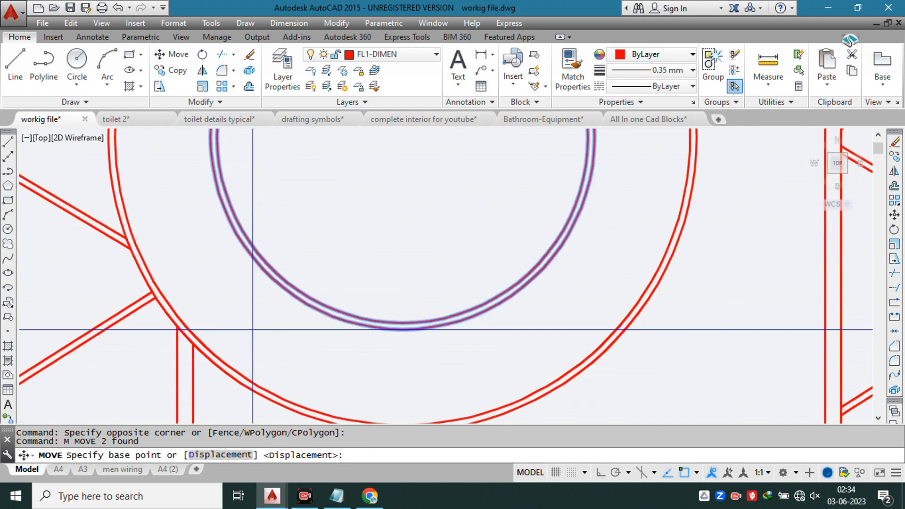
scroll(253, 303, "down", 3)
middle_click_drag(555, 295, 206, 303)
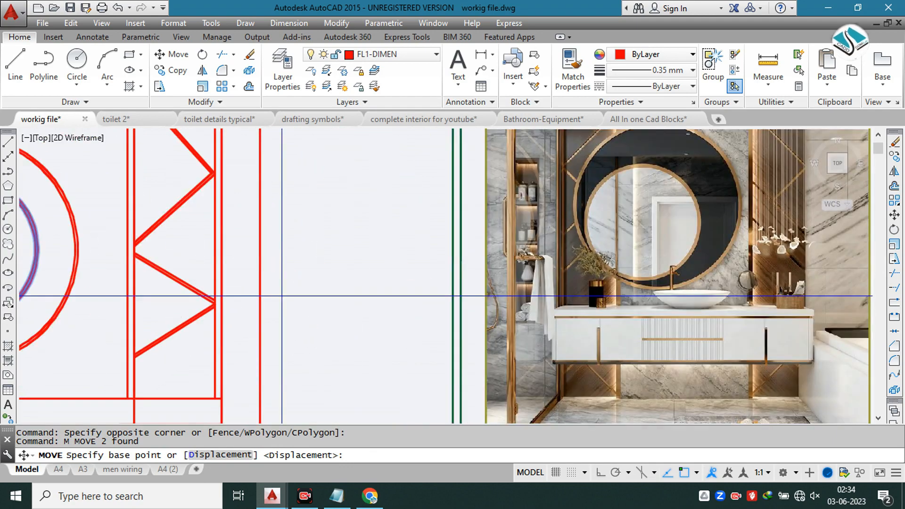
scroll(626, 285, "up", 4)
scroll(618, 271, "down", 6)
scroll(303, 297, "down", 1)
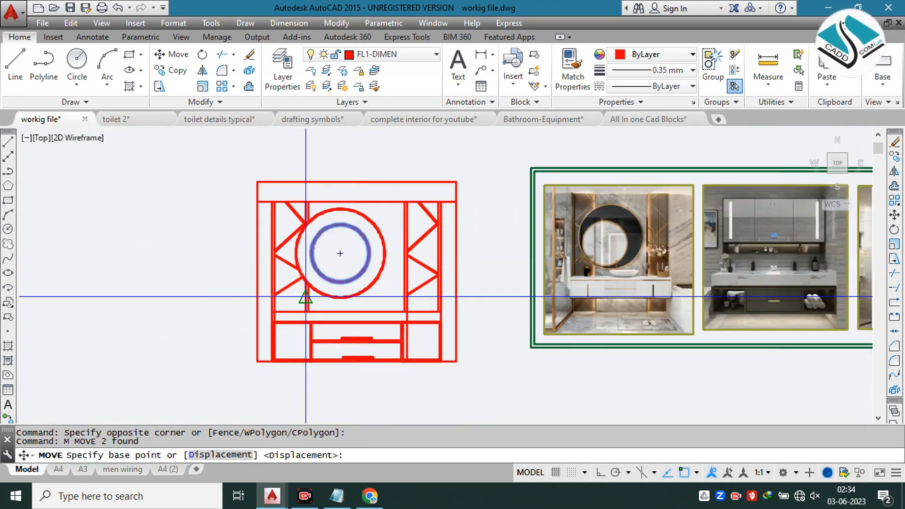
scroll(330, 258, "up", 5)
left_click(329, 244)
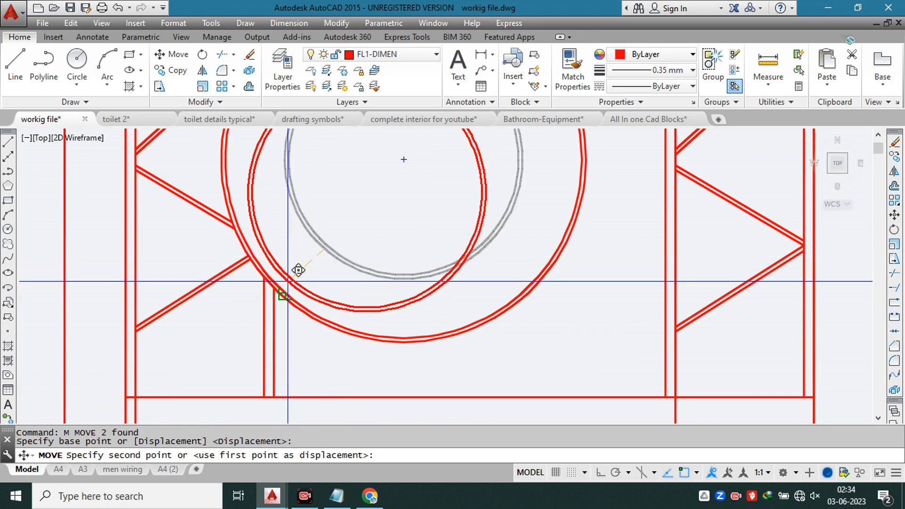
scroll(297, 268, "up", 4)
scroll(272, 292, "down", 7)
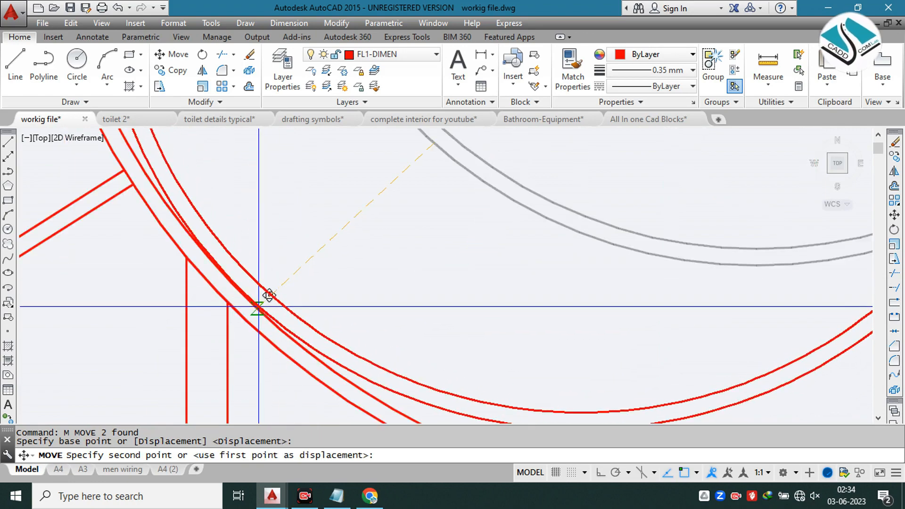
key("Escape")
middle_click_drag(407, 260, 376, 263)
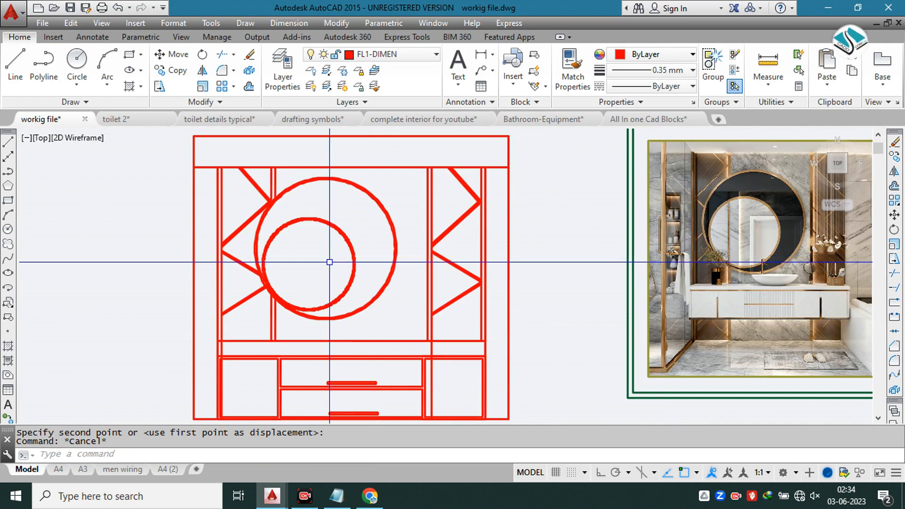
Step: Turn off the lineweight display for the drawing, keeping the current lineweight at 0.35 mm
key("Return")
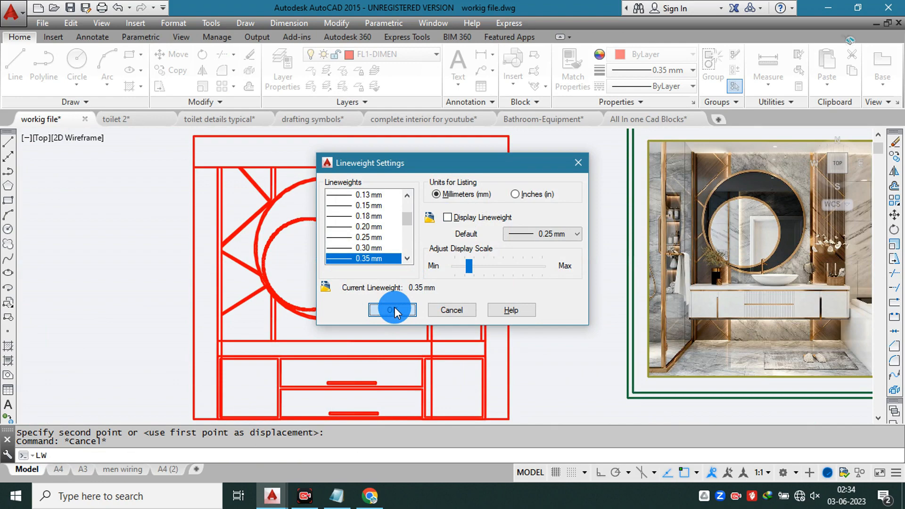
left_click(395, 309)
left_click(330, 260)
key("Escape")
key("Escape")
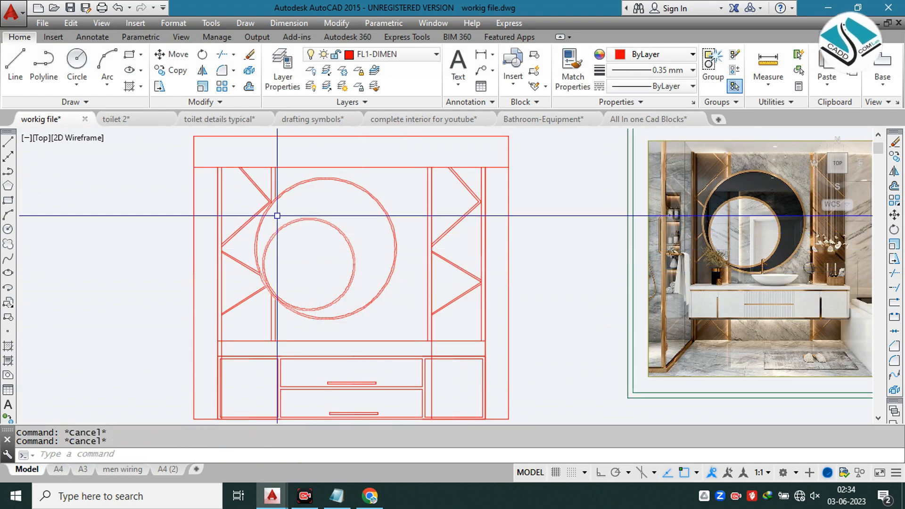
Step: Compare the elevation's mirrors and zigzag side panels with the first reference photo
scroll(277, 216, "up", 3)
scroll(328, 218, "down", 3)
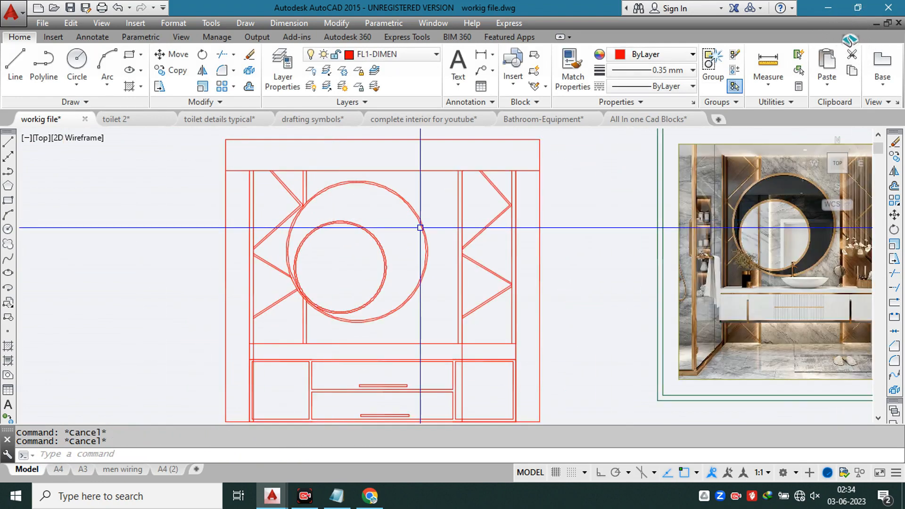
middle_click_drag(413, 238, 374, 221)
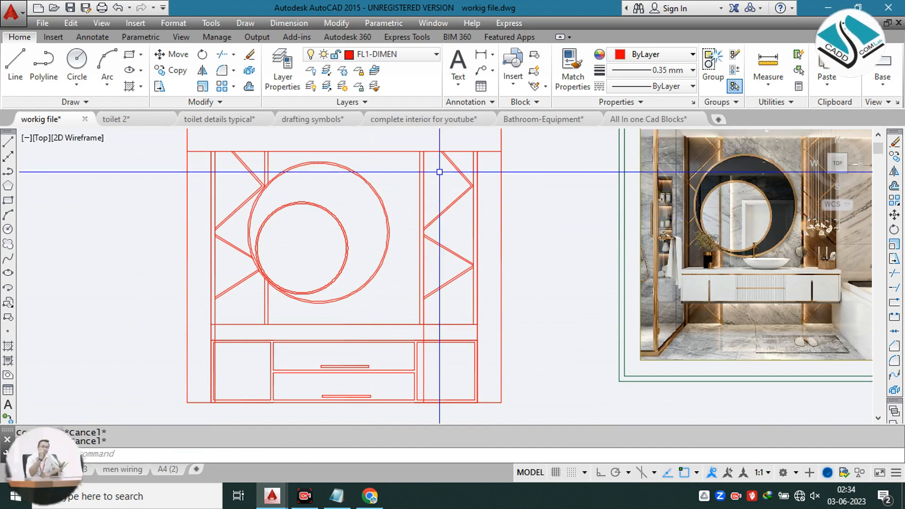
scroll(813, 151, "up", 5)
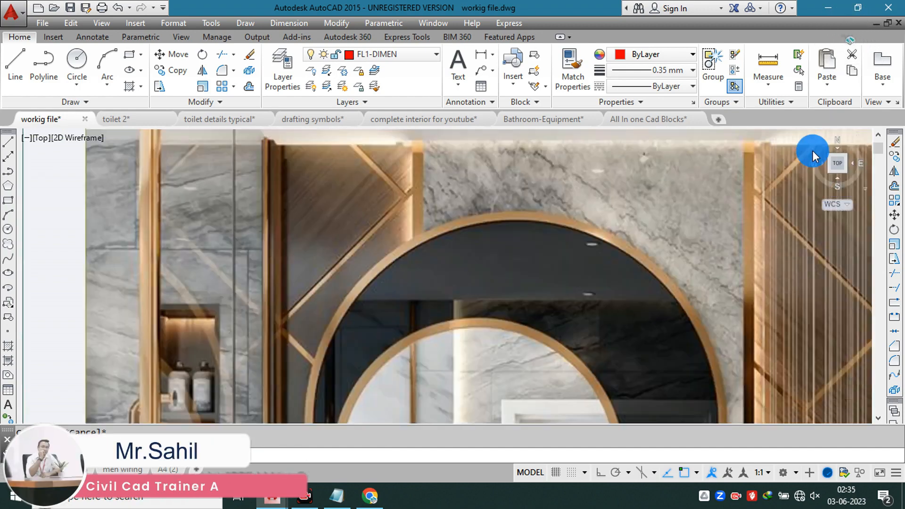
scroll(583, 166, "down", 3)
scroll(572, 172, "down", 2)
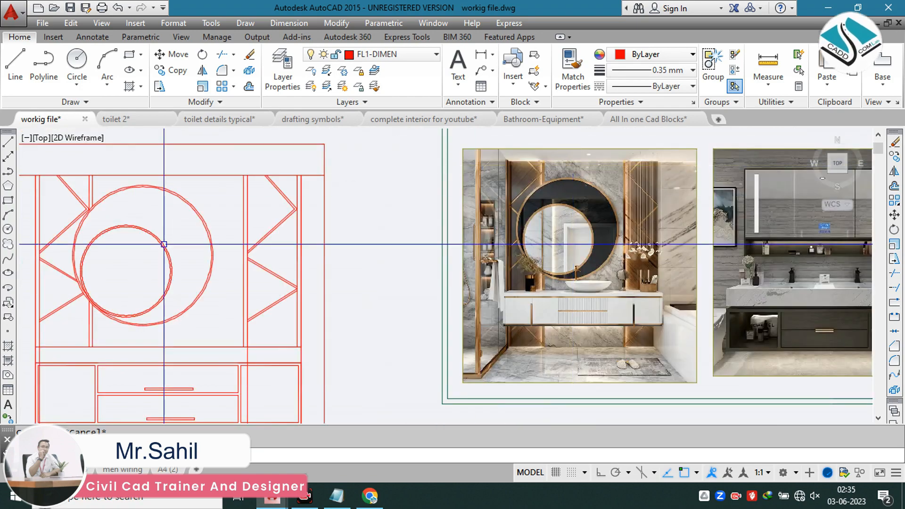
middle_click_drag(185, 249, 388, 251)
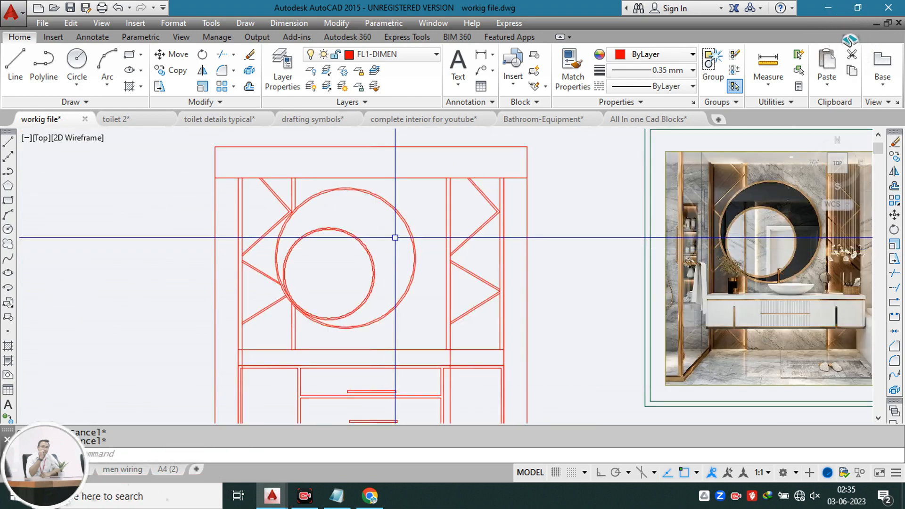
Step: Examine the material hatch legend, inspecting the plywood sample's pattern
scroll(395, 241, "down", 10)
scroll(101, 166, "up", 10)
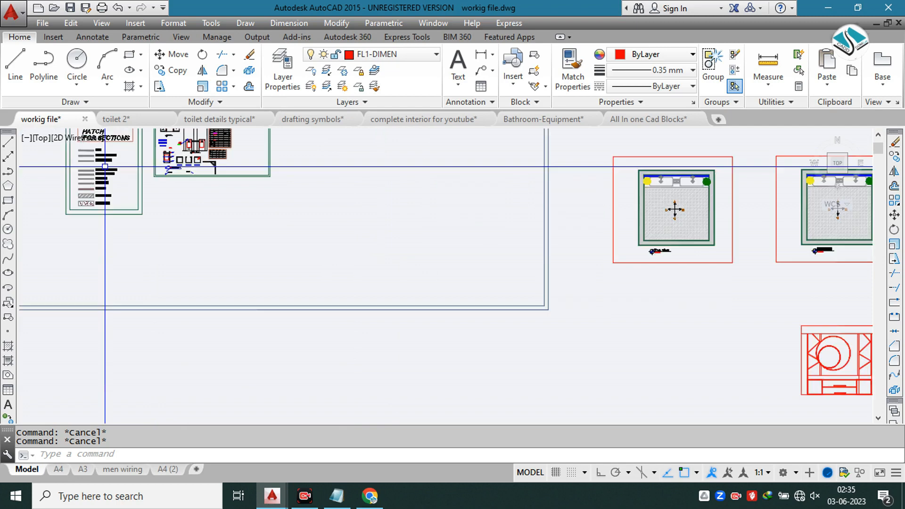
middle_click_drag(94, 166, 256, 212)
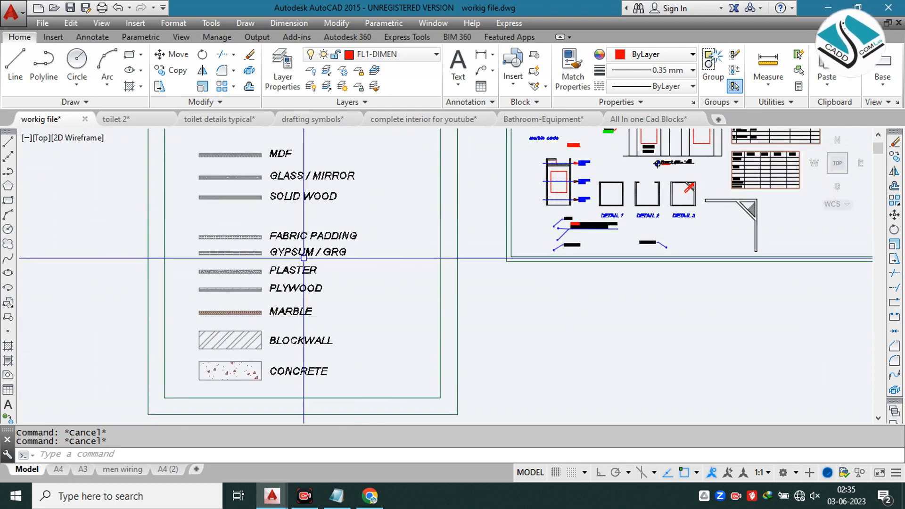
scroll(296, 195, "up", 2)
middle_click_drag(309, 227, 325, 273)
middle_click_drag(324, 309, 324, 229)
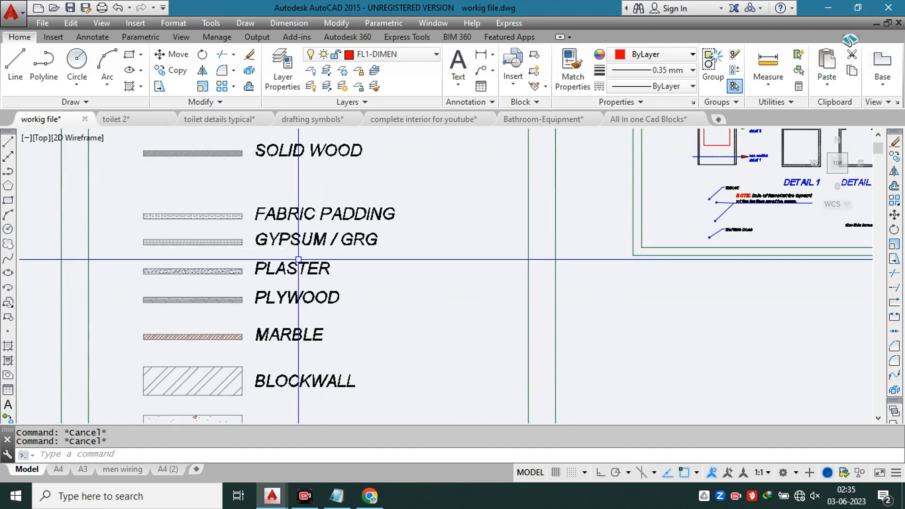
scroll(225, 292, "up", 5)
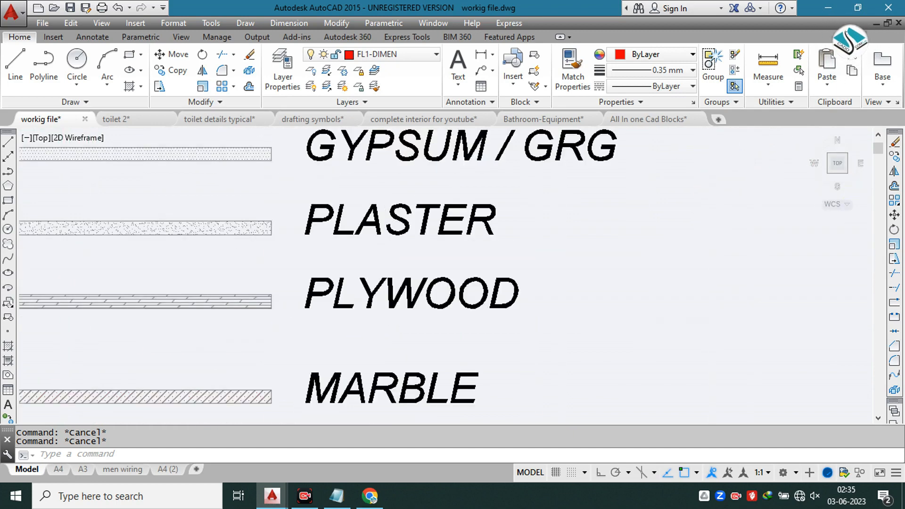
left_click(227, 298)
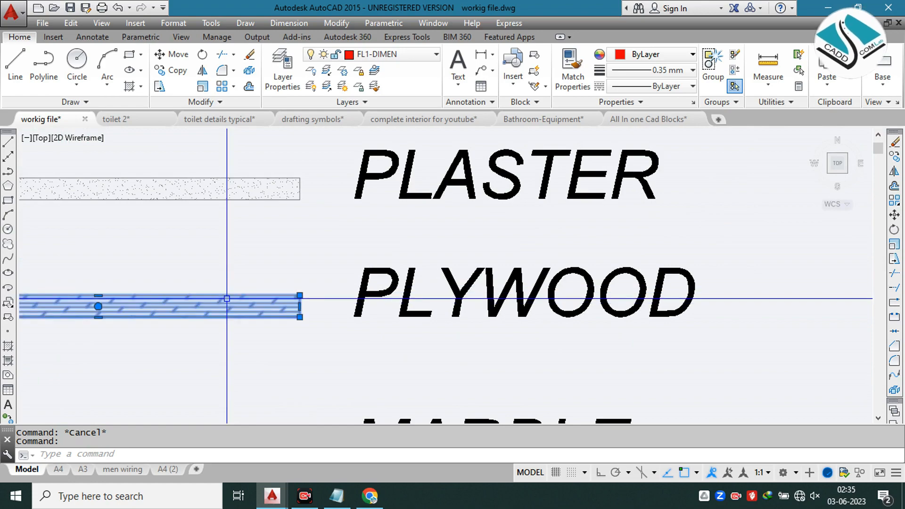
scroll(227, 299, "down", 10)
scroll(259, 278, "down", 4)
key("Escape")
middle_click_drag(462, 259, 236, 197)
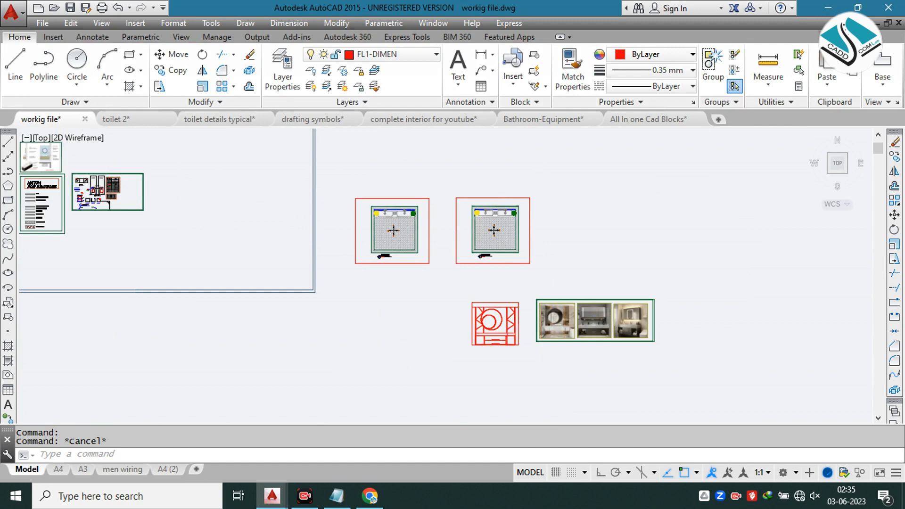
Step: Hatch the areas between the zigzag strips of the elevation's left side panel with the DOLMIT pattern by picking internal points
scroll(518, 333, "up", 8)
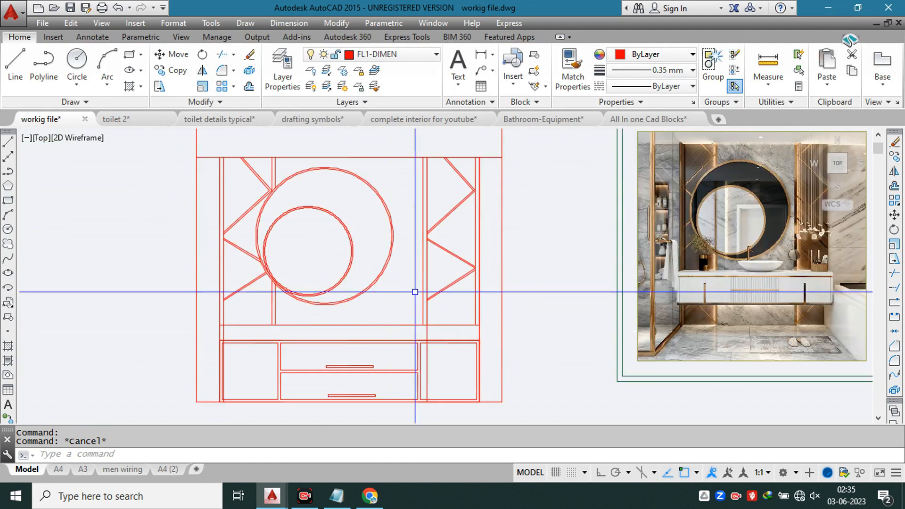
key("Return")
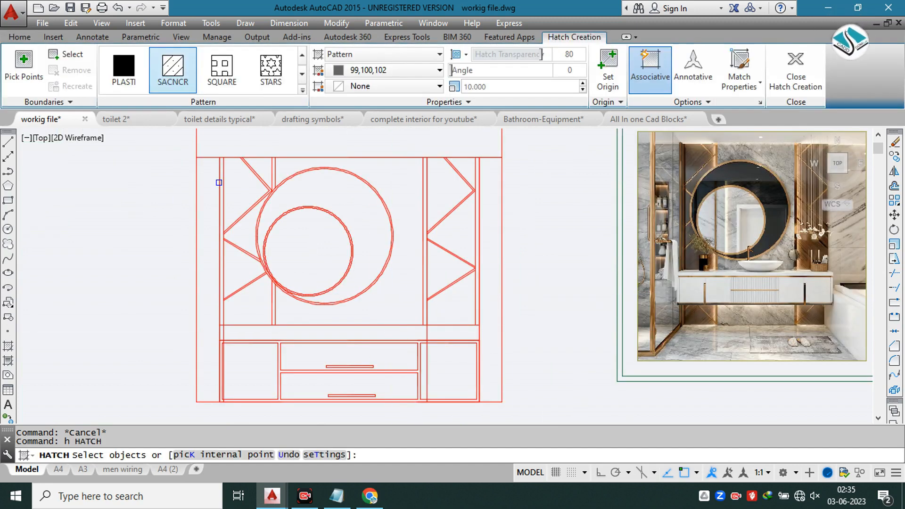
left_click(304, 91)
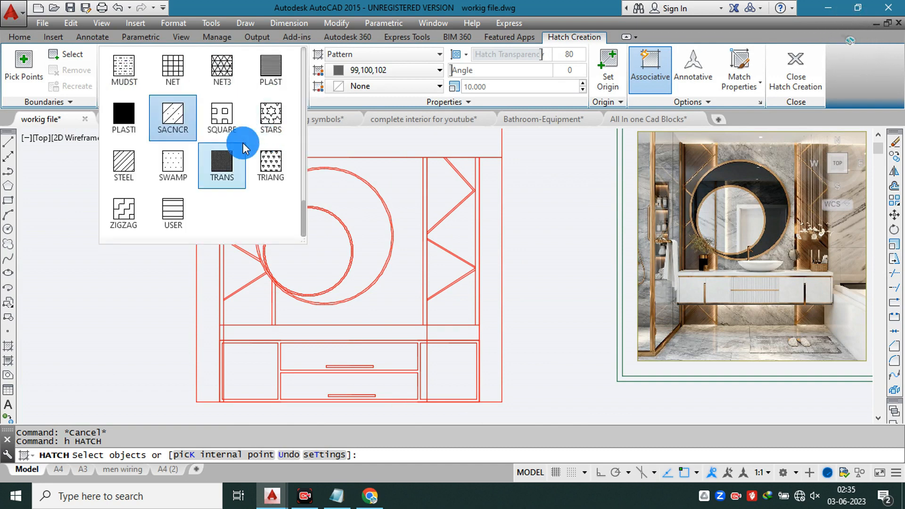
scroll(242, 142, "up", 5)
left_click(190, 72)
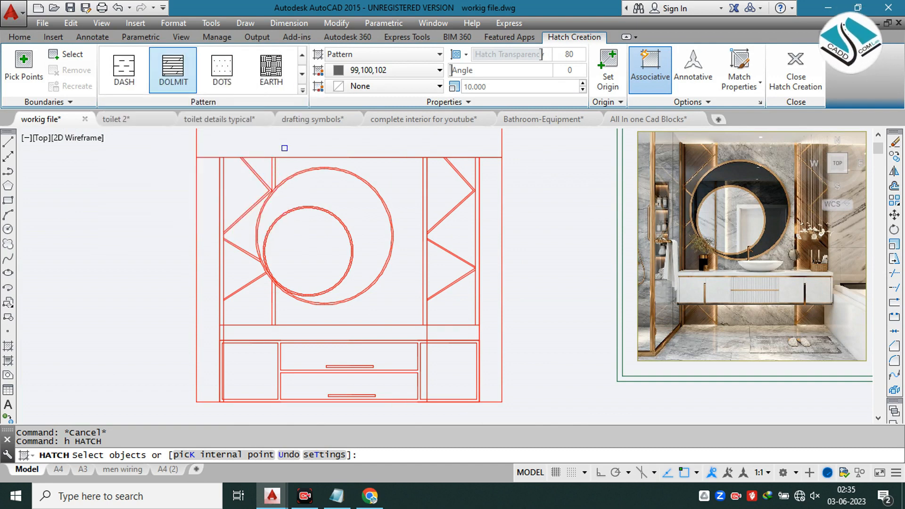
left_click(271, 175)
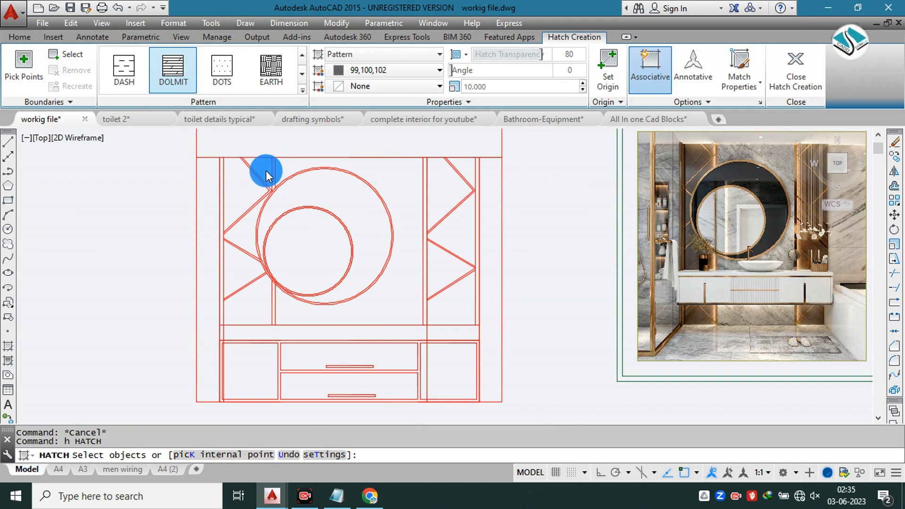
key("k")
key("Return")
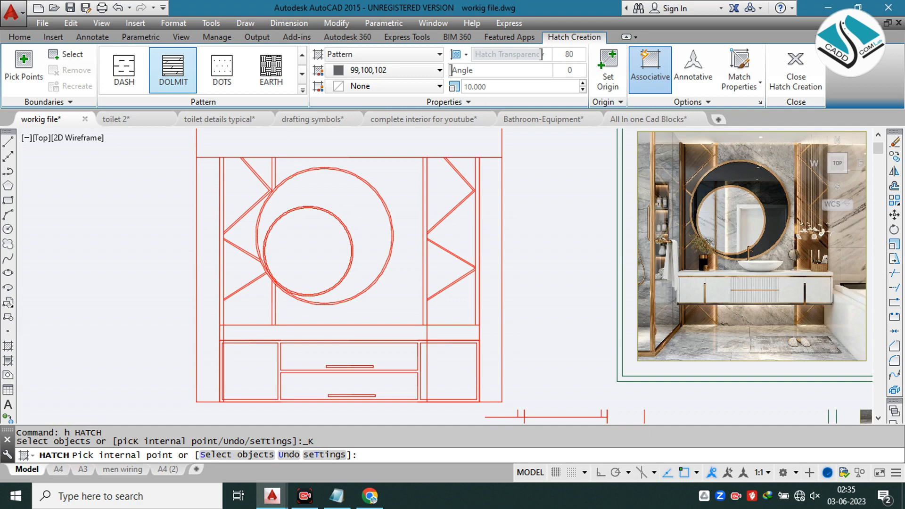
scroll(263, 172, "up", 2)
left_click(204, 185)
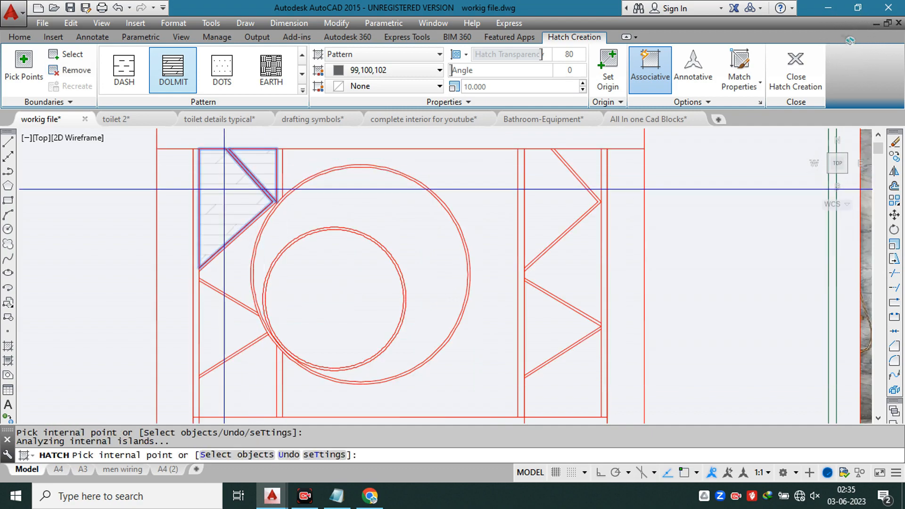
middle_click_drag(232, 272, 232, 194)
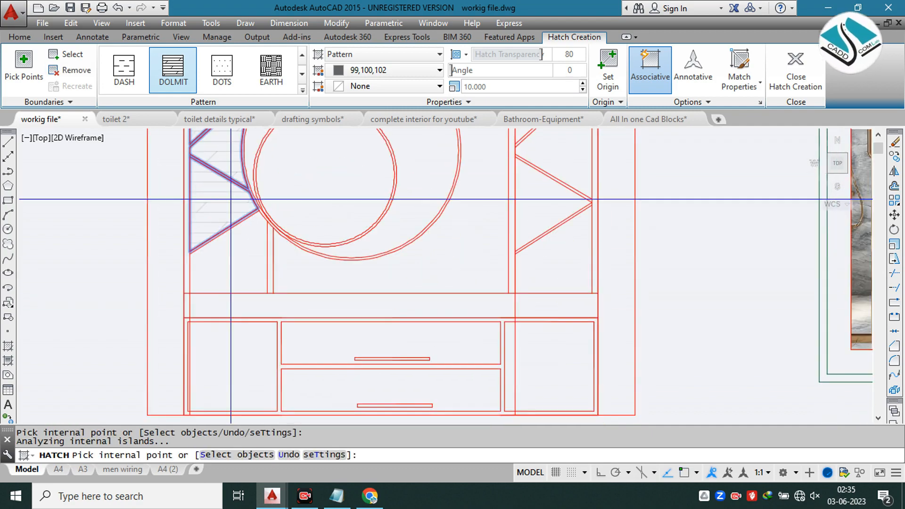
Step: Add the areas between the right side panel's zigzag strips to the same DOLMIT hatch
scroll(355, 225, "down", 2)
middle_click_drag(354, 225, 317, 299)
scroll(400, 224, "up", 2)
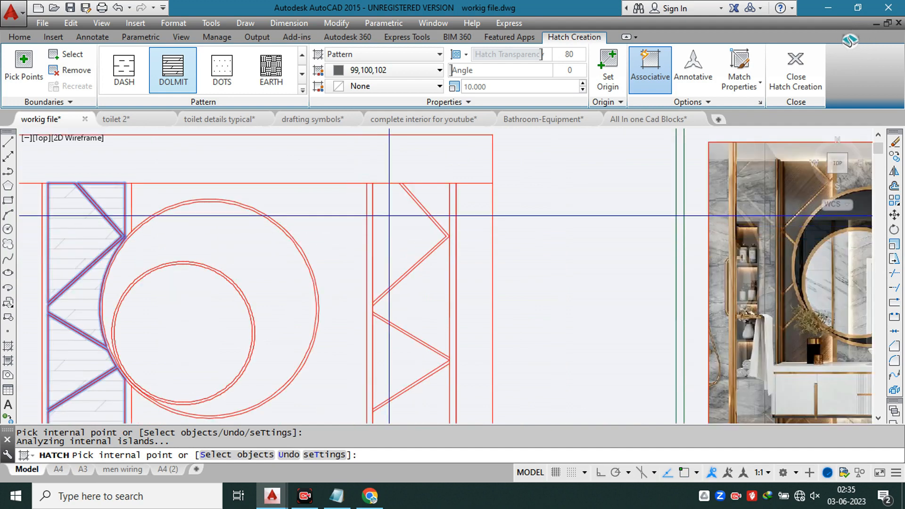
left_click(440, 203)
left_click(406, 234)
left_click(423, 290)
left_click(395, 352)
middle_click_drag(382, 302, 392, 181)
left_click(425, 304)
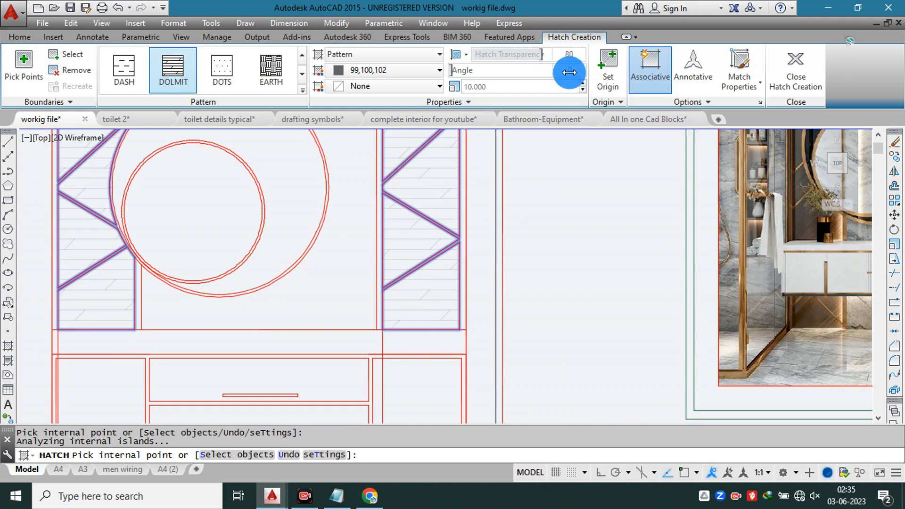
Step: Set the side panels' hatch angle to 90 and its scale to 3
key("Return")
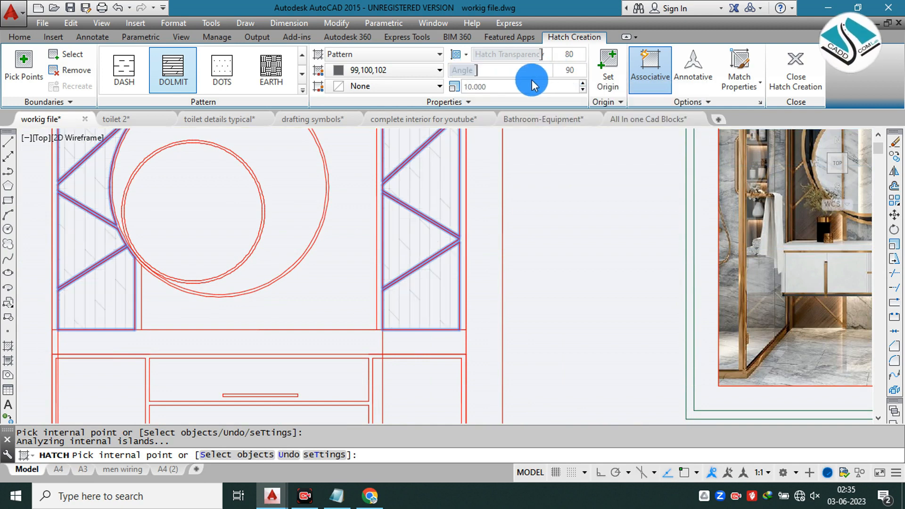
left_click(483, 87)
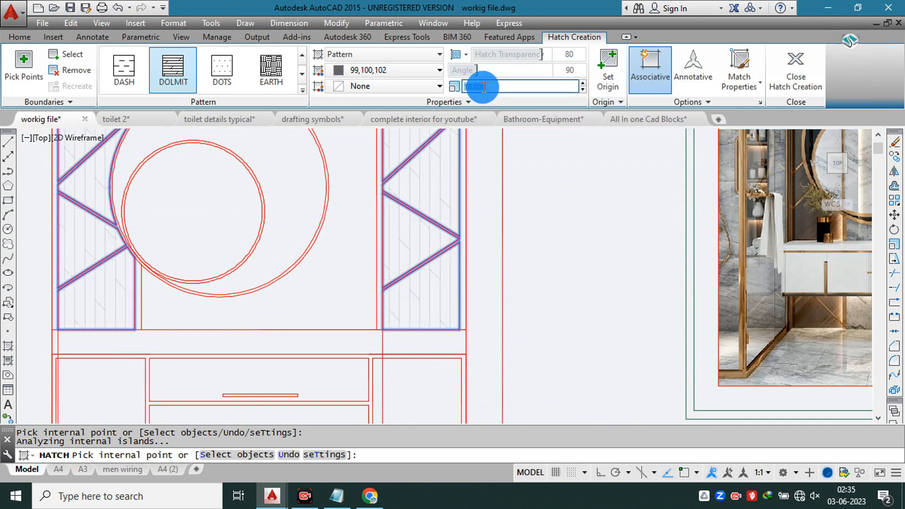
type("6")
key("Return")
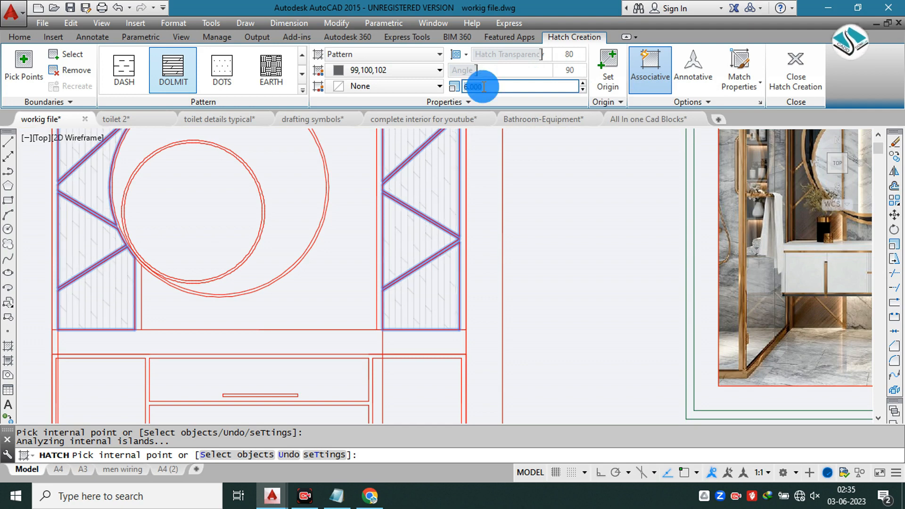
key("Return")
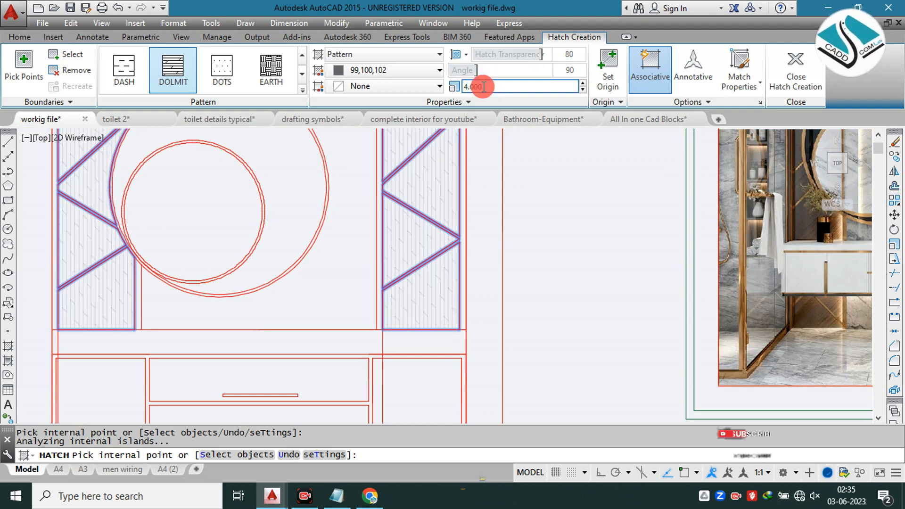
type("3")
key("Return")
middle_click_drag(391, 206, 485, 279)
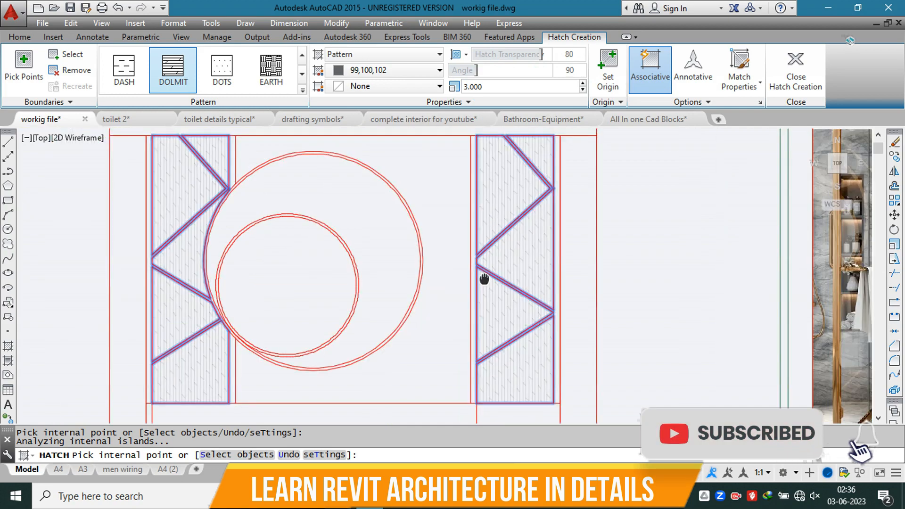
Step: Accept the side panel hatch and start a linear gradient fill with both colours set to 248,153,30
key("Return")
scroll(478, 307, "down", 1)
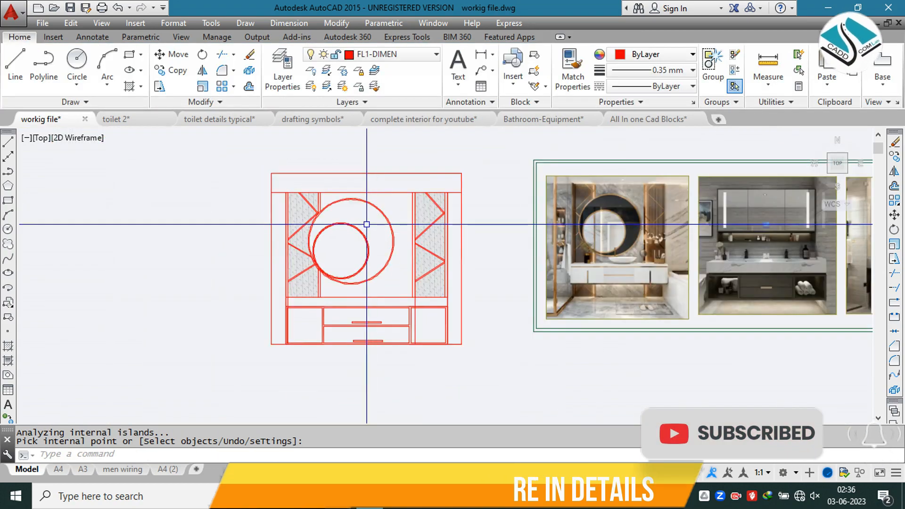
scroll(305, 200, "up", 5)
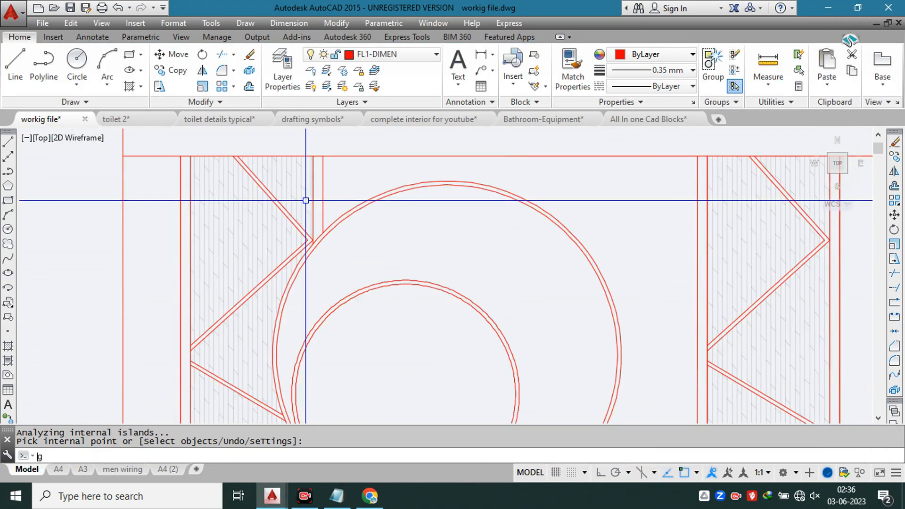
type("d")
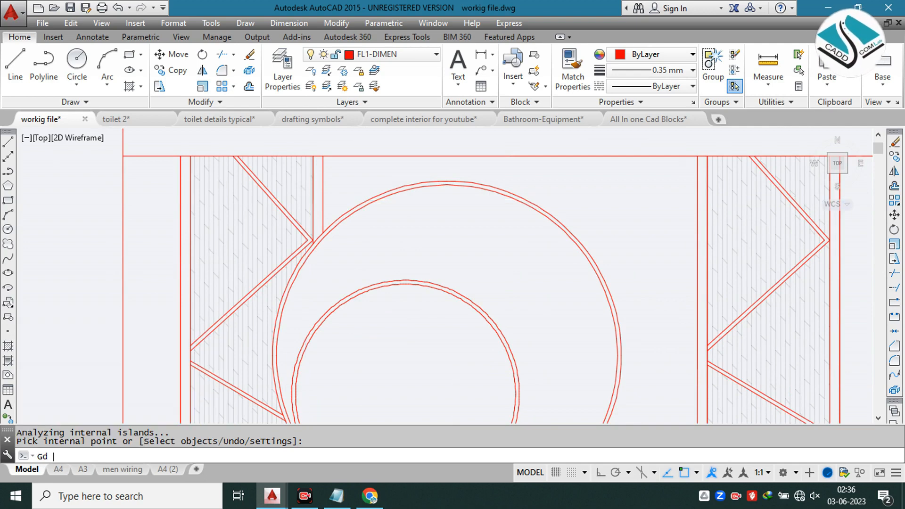
key("space")
scroll(369, 210, "down", 5)
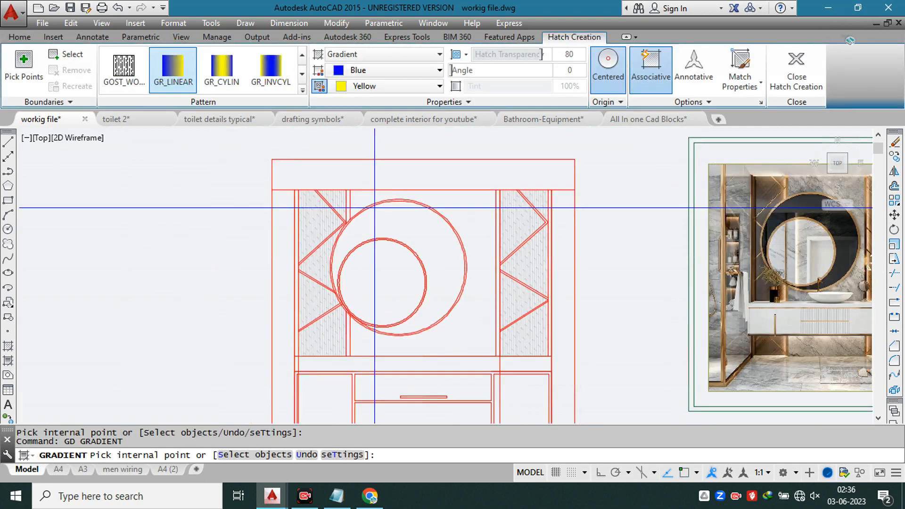
middle_click_drag(457, 204, 190, 202)
scroll(399, 179, "up", 8)
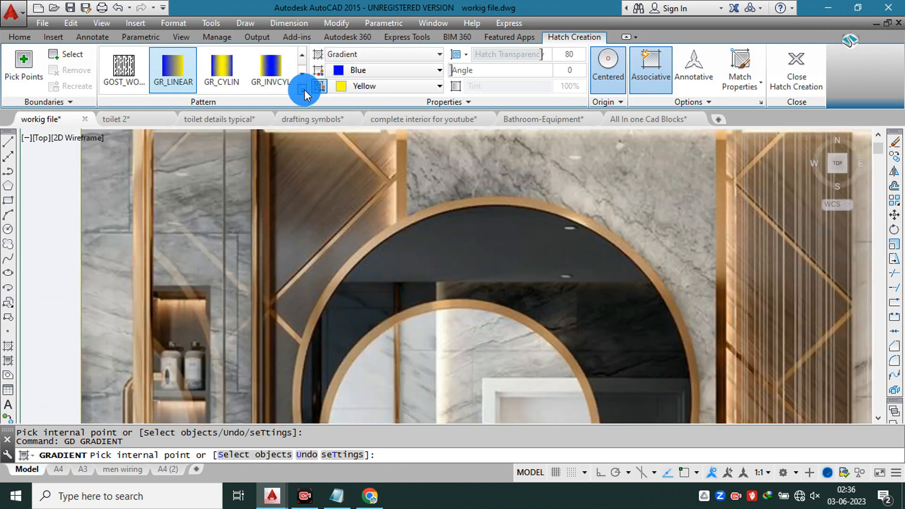
left_click(304, 89)
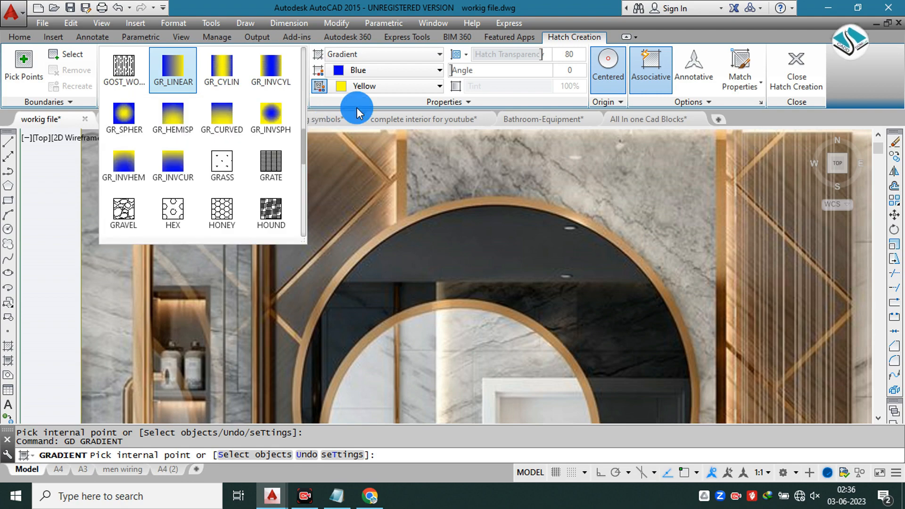
left_click(372, 75)
left_click(372, 74)
left_click(372, 73)
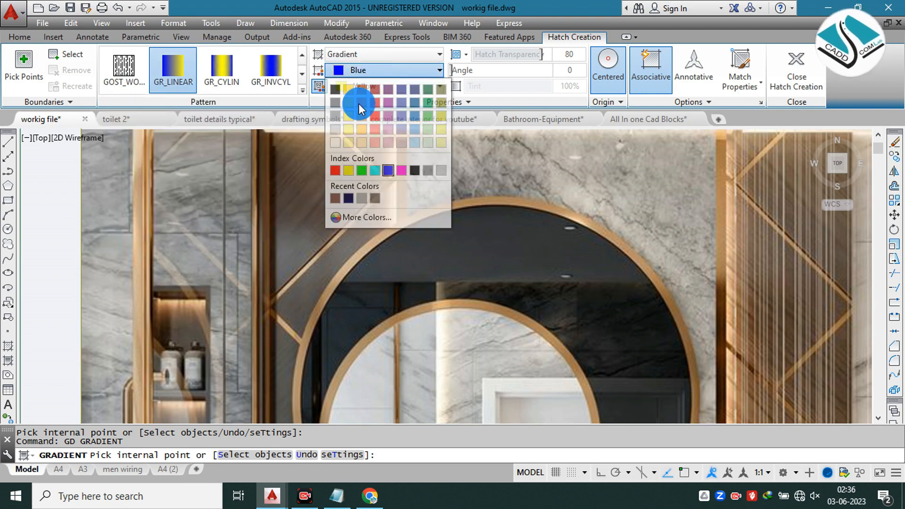
left_click(361, 117)
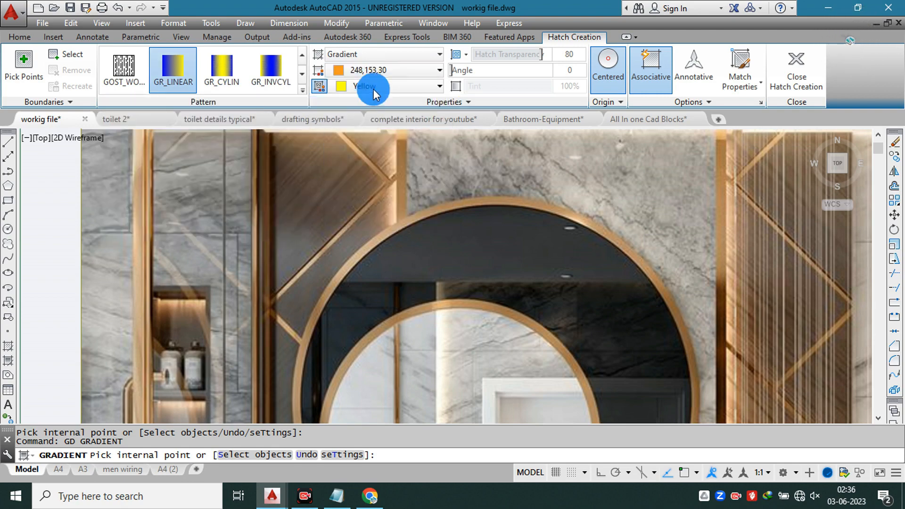
left_click(372, 87)
left_click(367, 128)
scroll(471, 275, "down", 5)
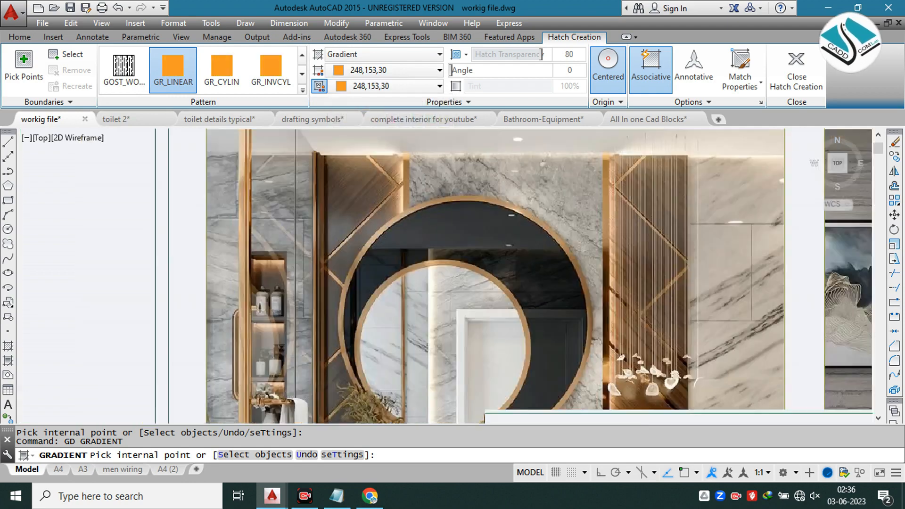
scroll(246, 188, "up", 8)
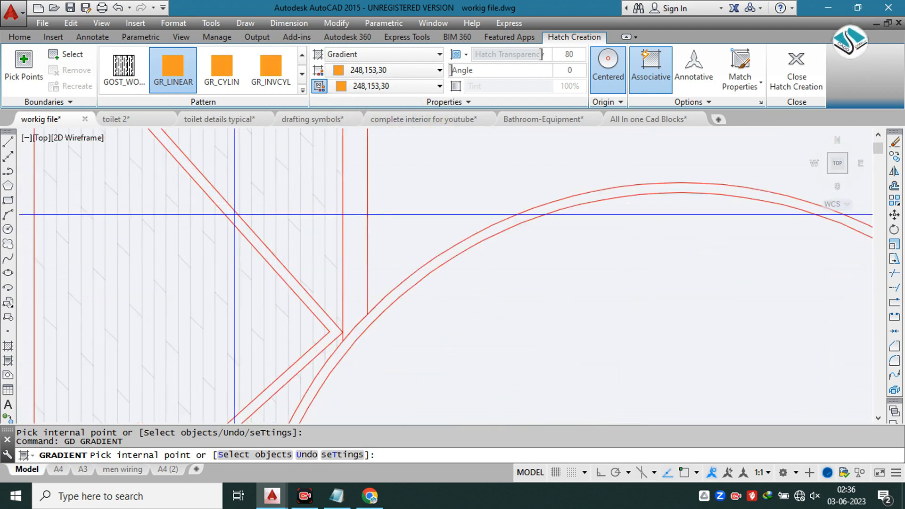
left_click(234, 215)
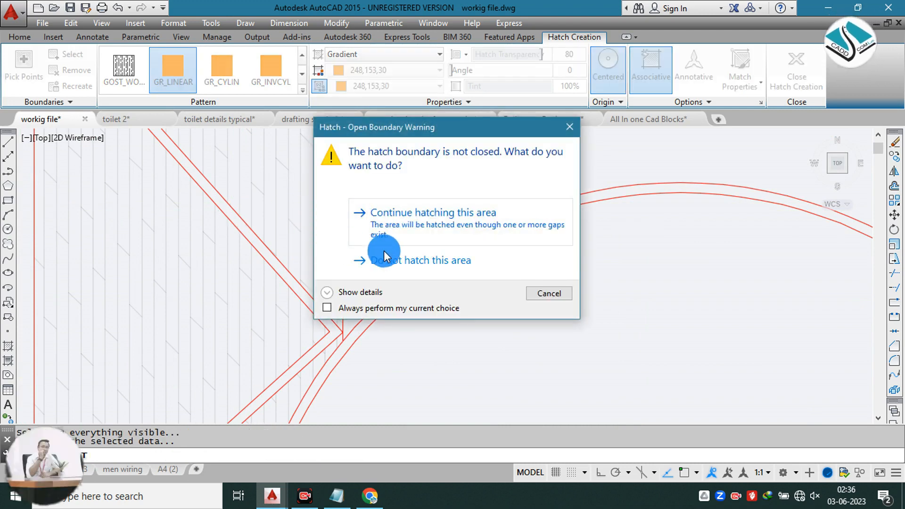
left_click(392, 261)
scroll(395, 236, "down", 5)
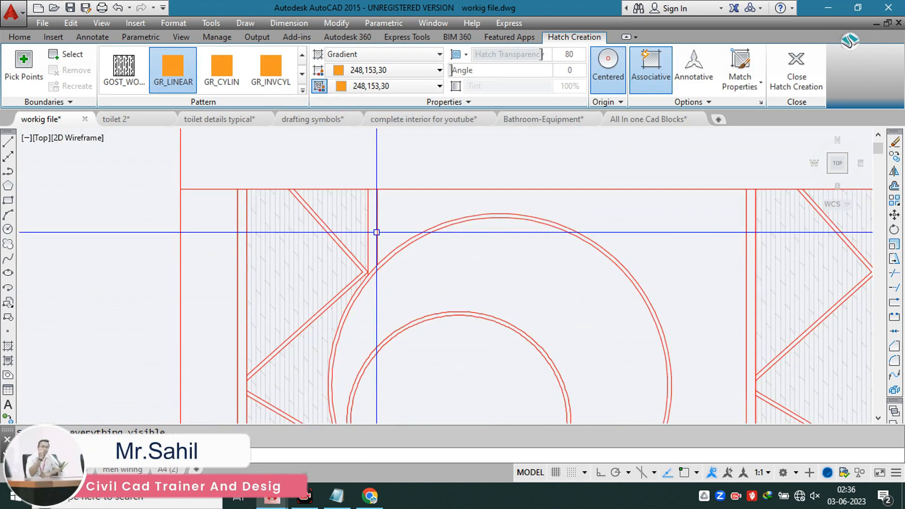
key("Return")
scroll(311, 206, "up", 2)
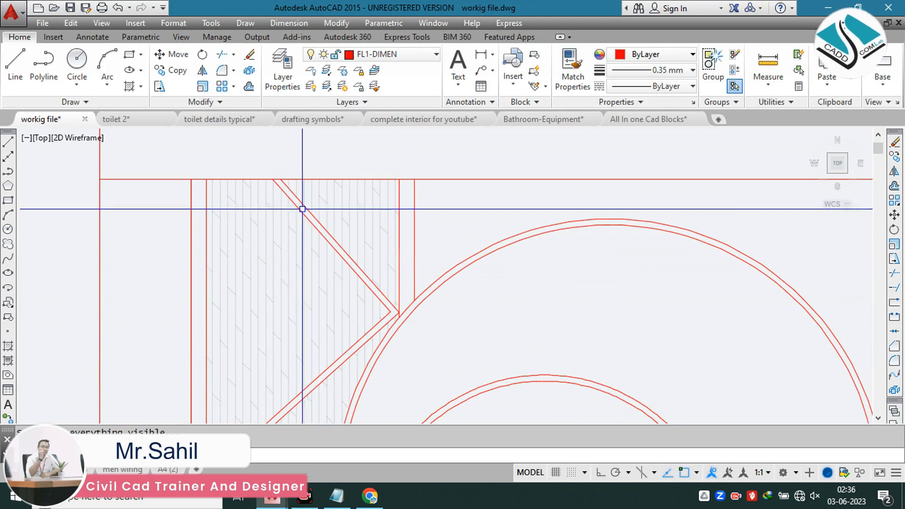
key("Escape")
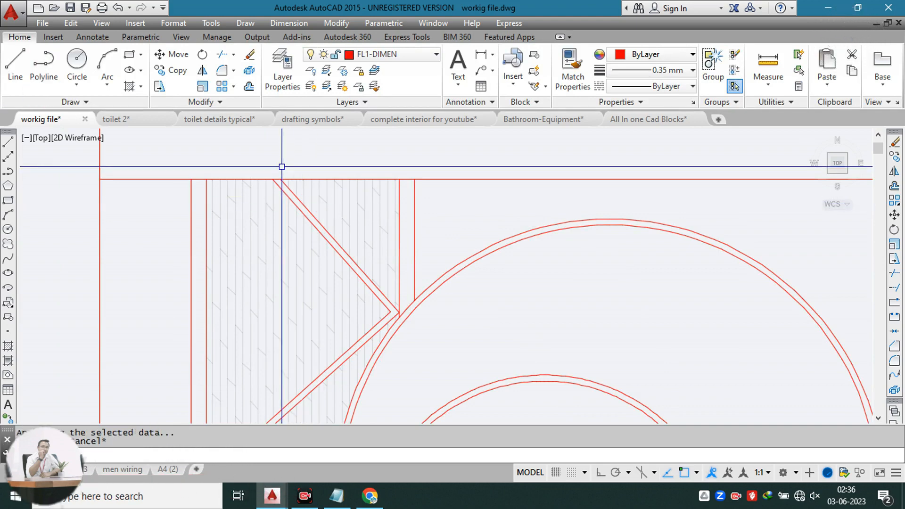
Step: Try to fill the left side panel's zigzag and edge strips with the orange linear gradient
type("gd")
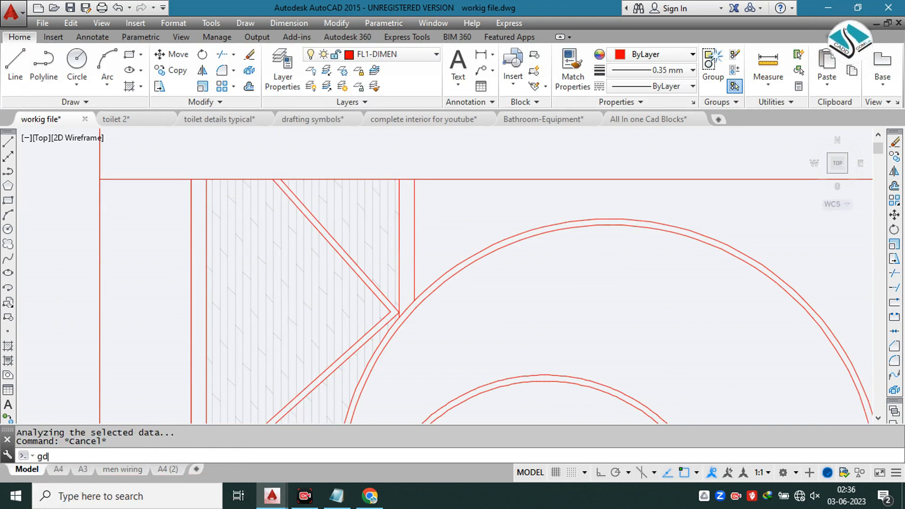
key("Return")
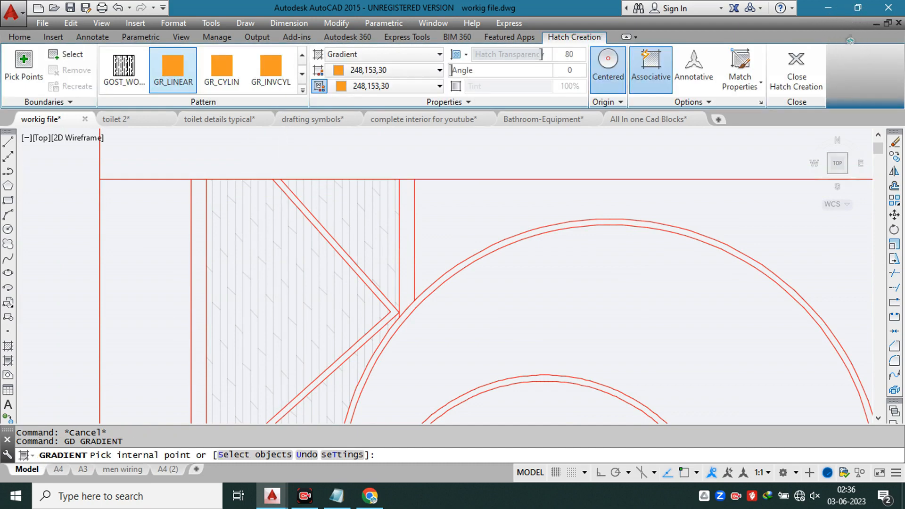
left_click(285, 185)
scroll(358, 184, "down", 2)
middle_click_drag(344, 302, 290, 136)
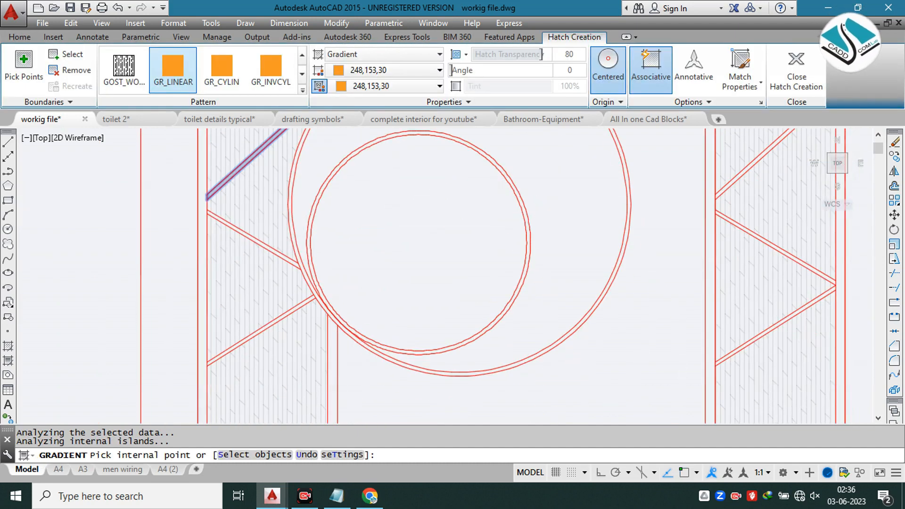
left_click(256, 240)
middle_click_drag(289, 308, 289, 248)
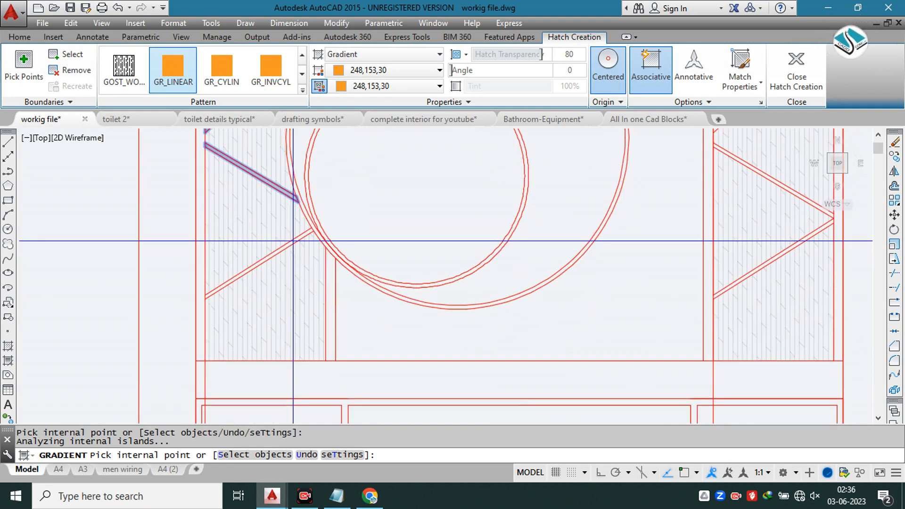
left_click(296, 241)
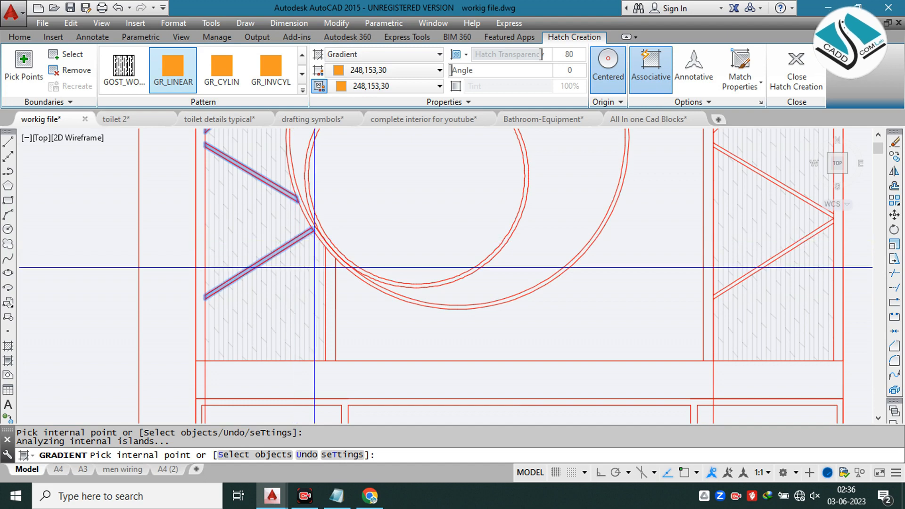
left_click(331, 285)
scroll(245, 288, "down", 3)
scroll(283, 177, "up", 3)
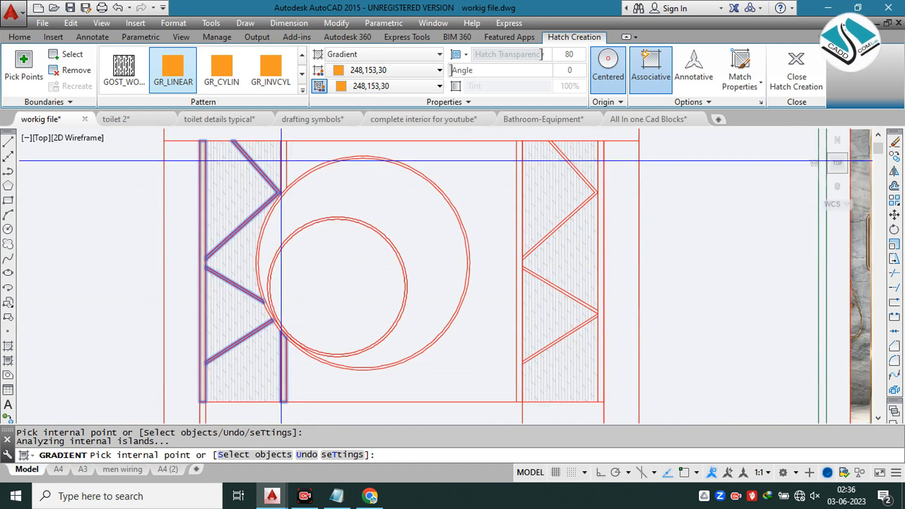
left_click(305, 173)
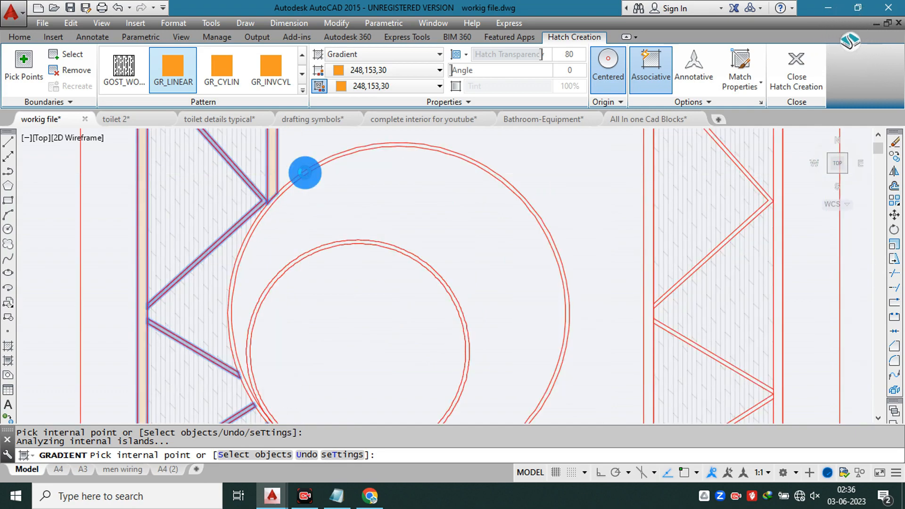
key("Escape")
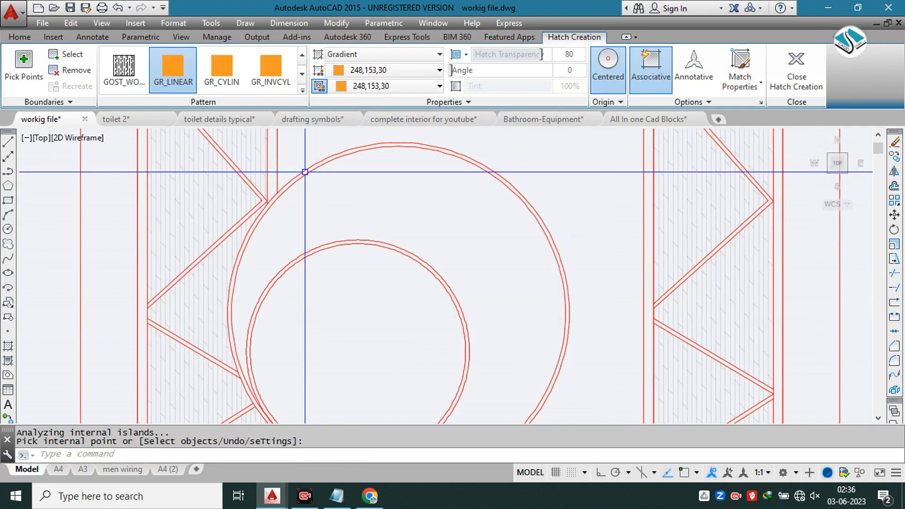
Step: Fill the left panel's upper zigzag strips and the edge strip above the large mirror with the orange linear gradient
scroll(305, 172, "down", 2)
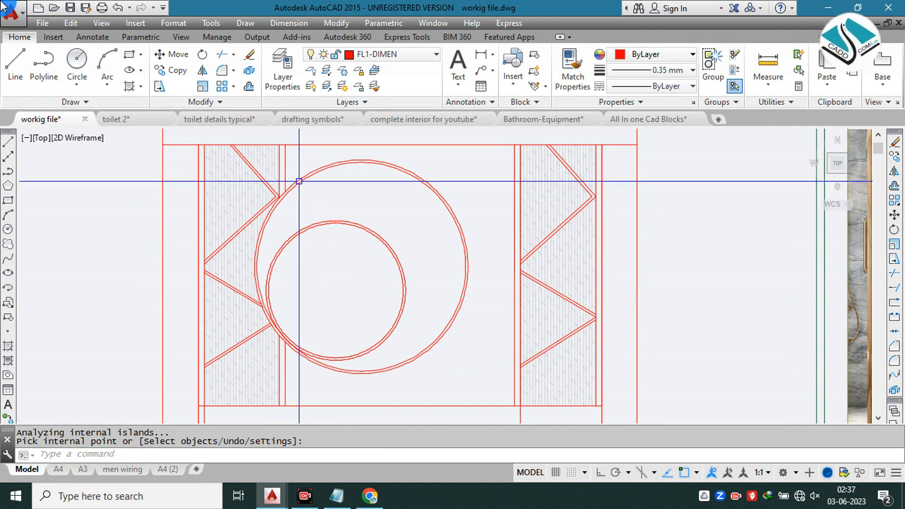
type("Gd")
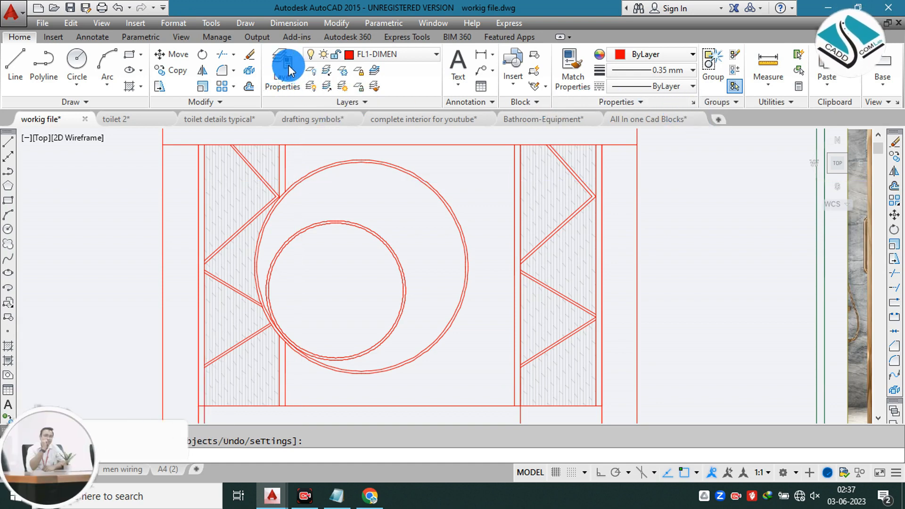
key("Return")
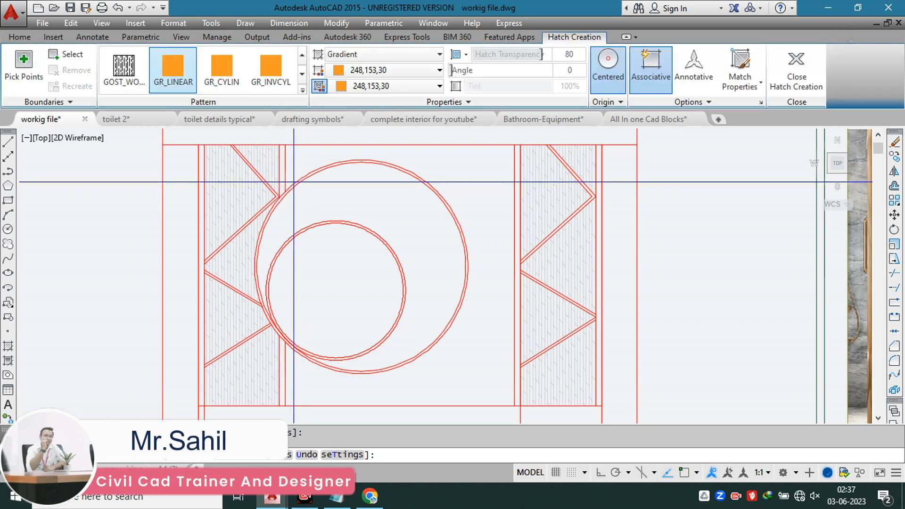
left_click(24, 66)
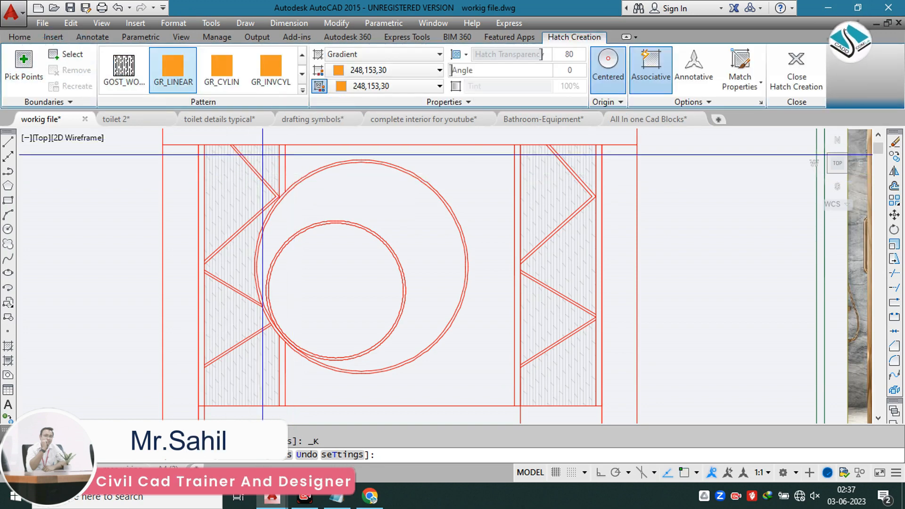
left_click(282, 170)
scroll(266, 180, "up", 2)
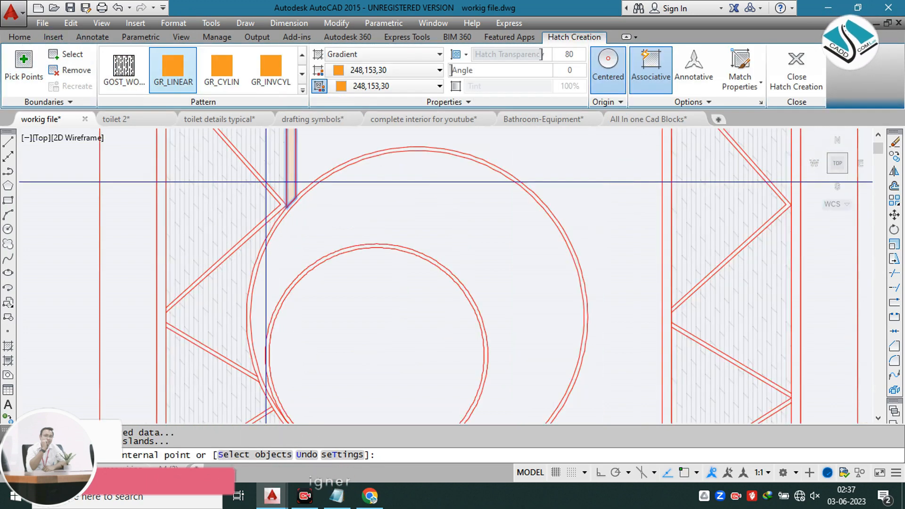
left_click(264, 181)
middle_click_drag(229, 333, 294, 178)
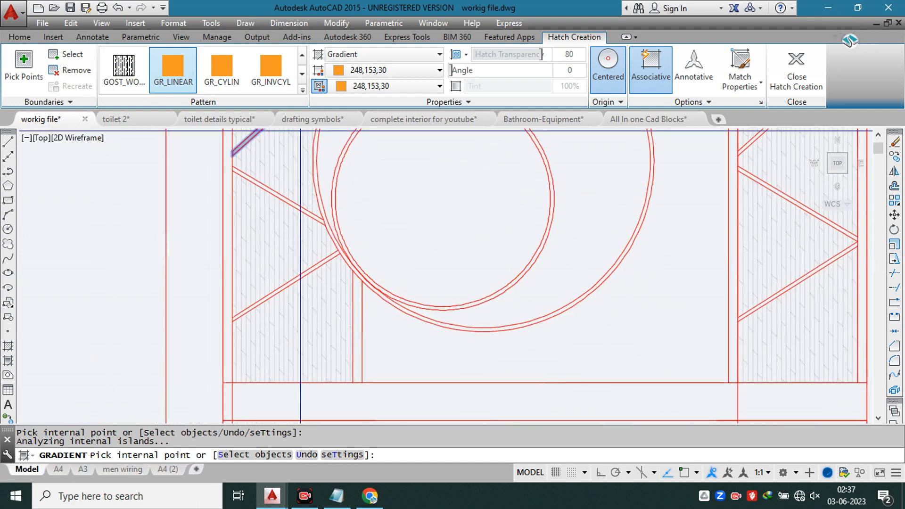
Step: Add the left panel's remaining zigzag and edge strips to the gradient fill and set its transparency to 11
scroll(283, 198, "up", 2)
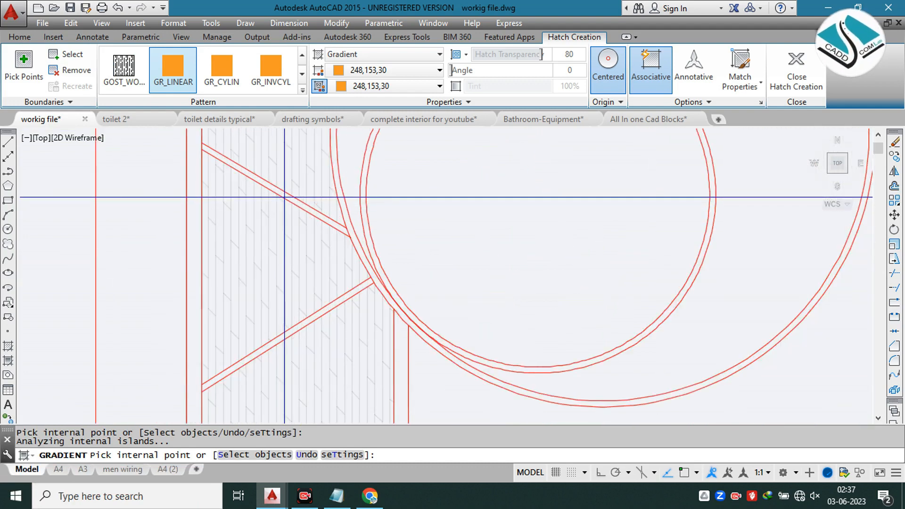
scroll(285, 197, "down", 2)
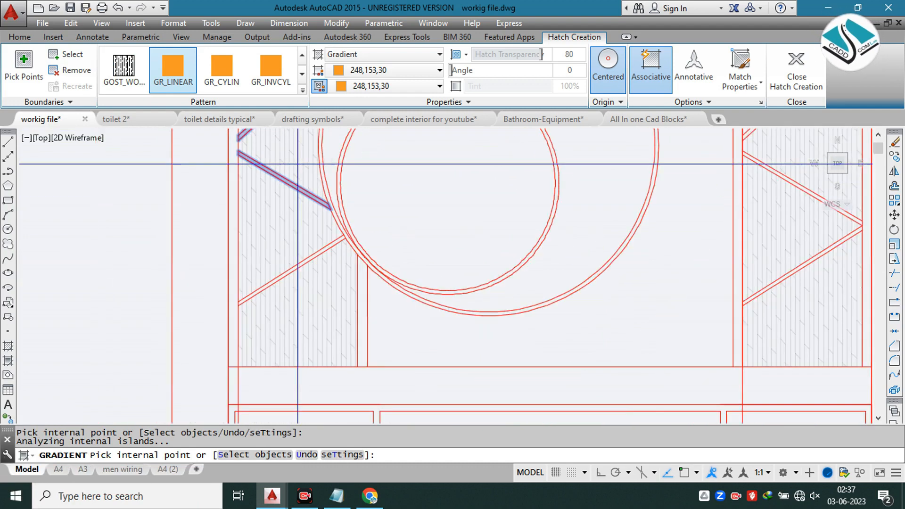
left_click(338, 241)
left_click(362, 266)
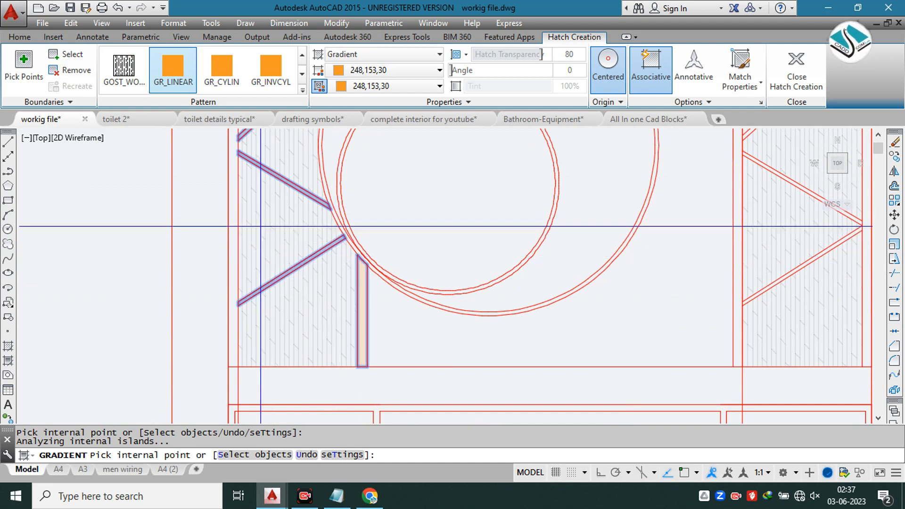
scroll(235, 244, "down", 3)
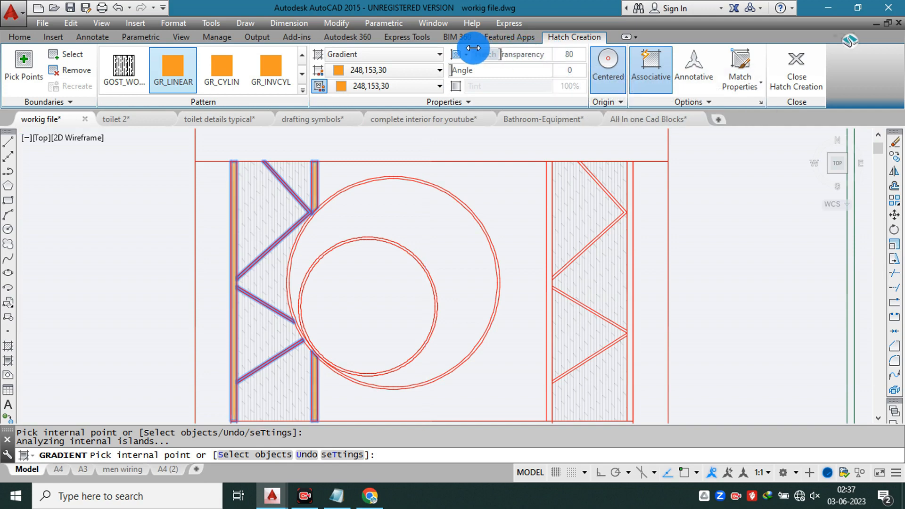
left_click(797, 68)
Step: Copy the left panel's orange gradient fill onto the matching zigzag and edge strips of the right side panel
scroll(330, 202, "down", 2)
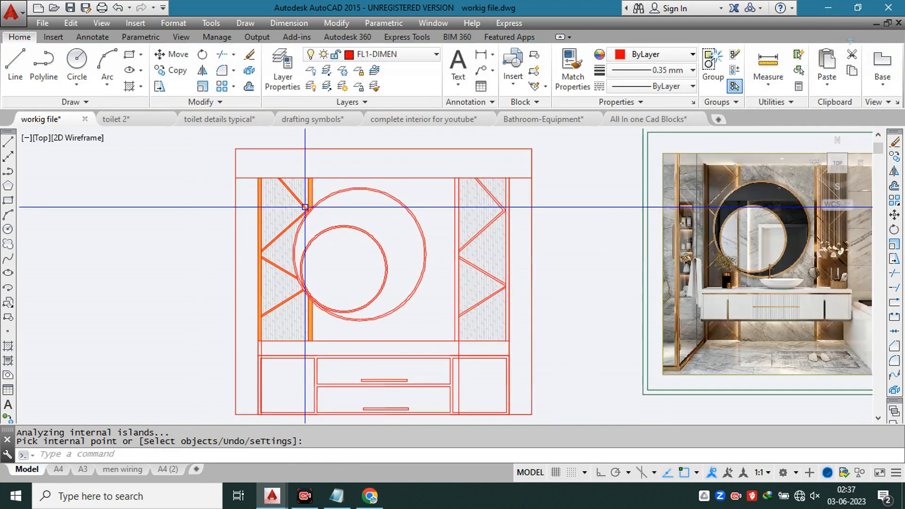
scroll(313, 188, "up", 5)
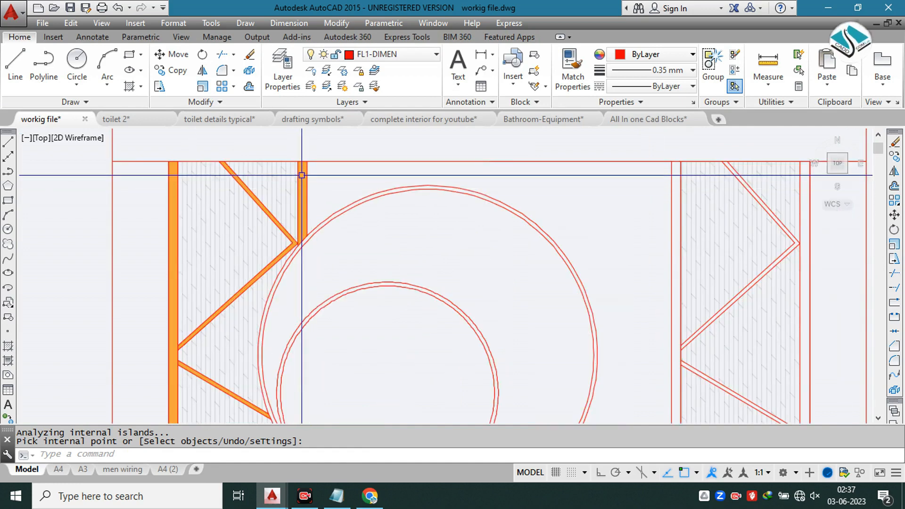
left_click(301, 175)
type("co")
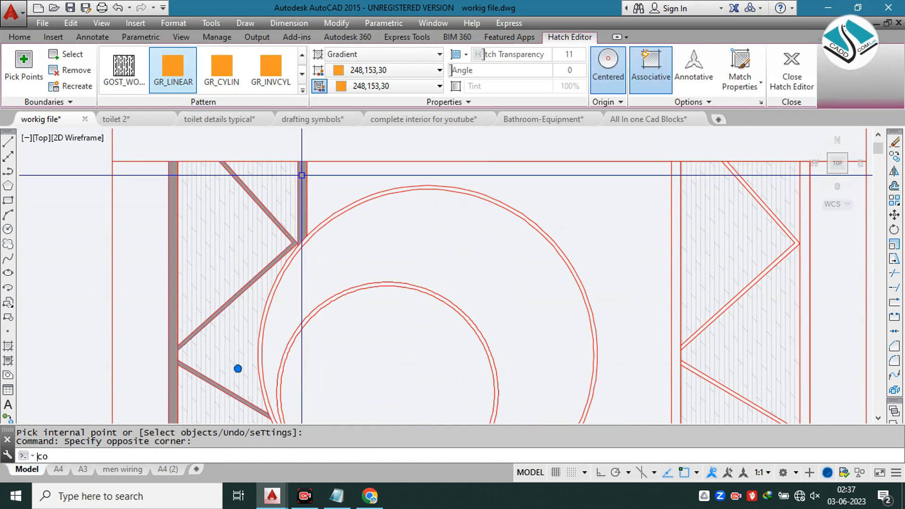
key("Return")
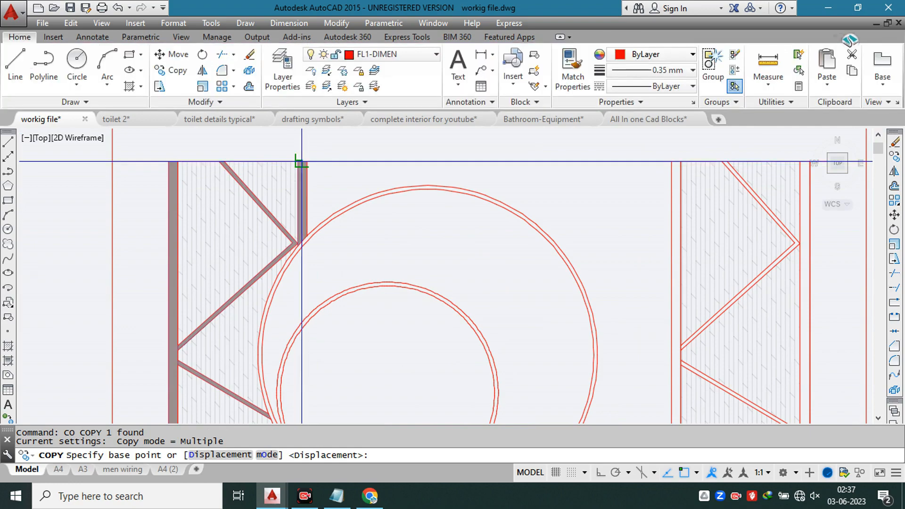
left_click(303, 168)
scroll(262, 168, "down", 3)
scroll(584, 168, "up", 4)
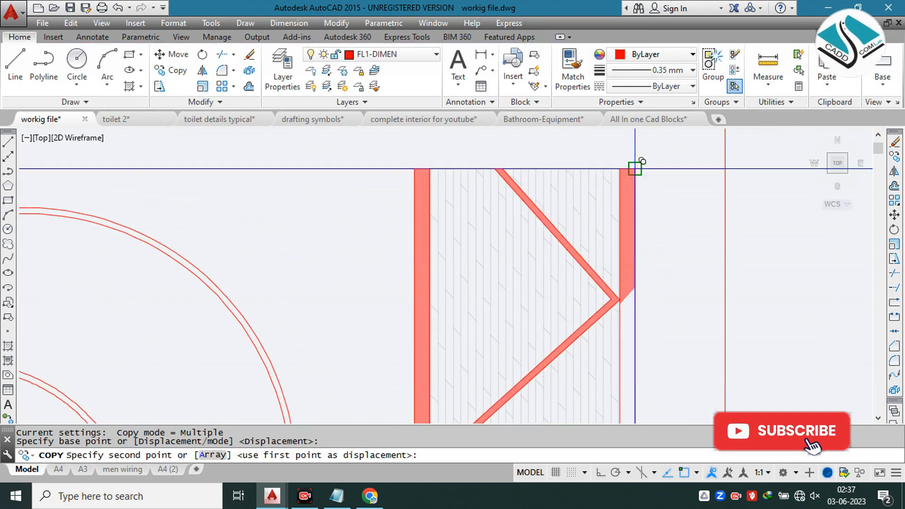
left_click(632, 168)
scroll(596, 166, "down", 4)
key("Escape")
key("Escape")
key("Escape")
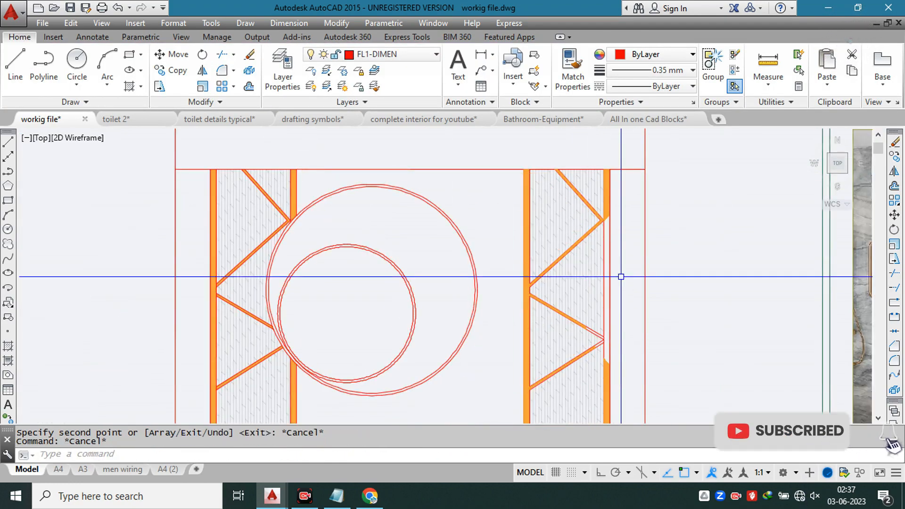
Step: Fill the right panel's outer edge strip over its full height with the orange linear gradient
middle_click_drag(580, 253, 563, 239)
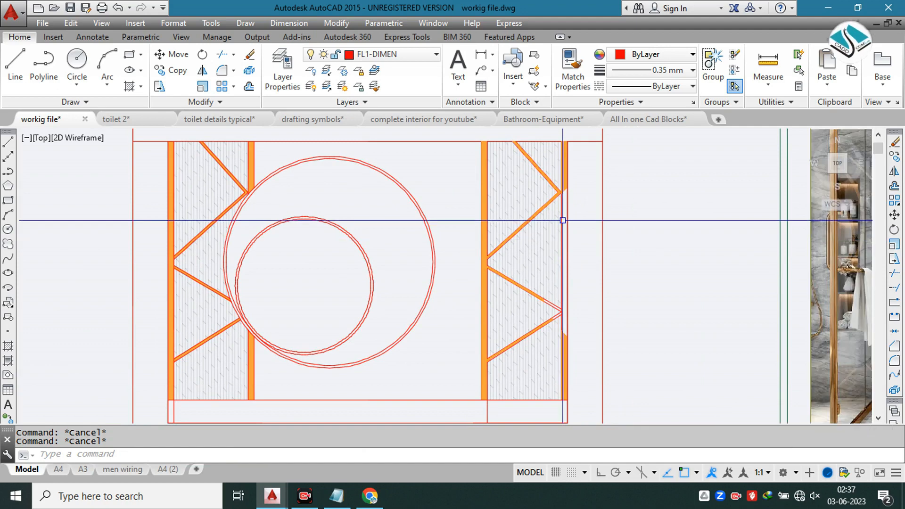
type("gd")
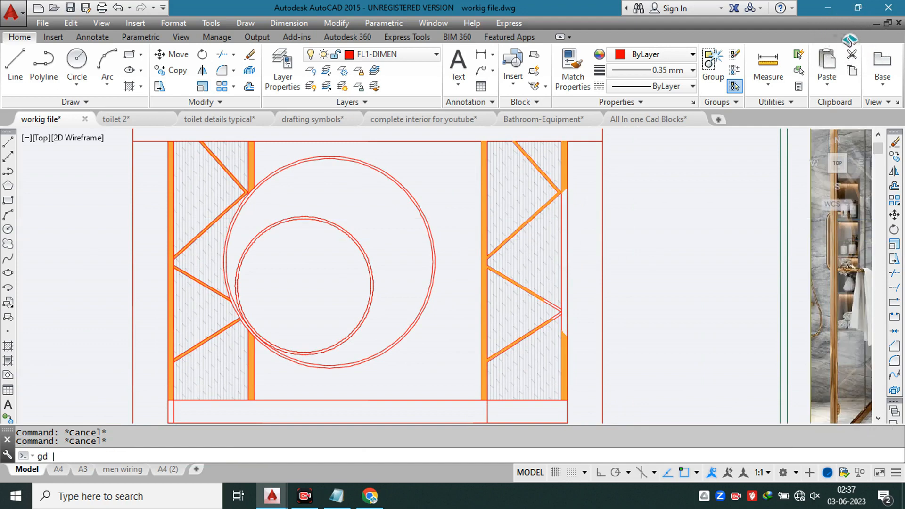
scroll(476, 177, "up", 2)
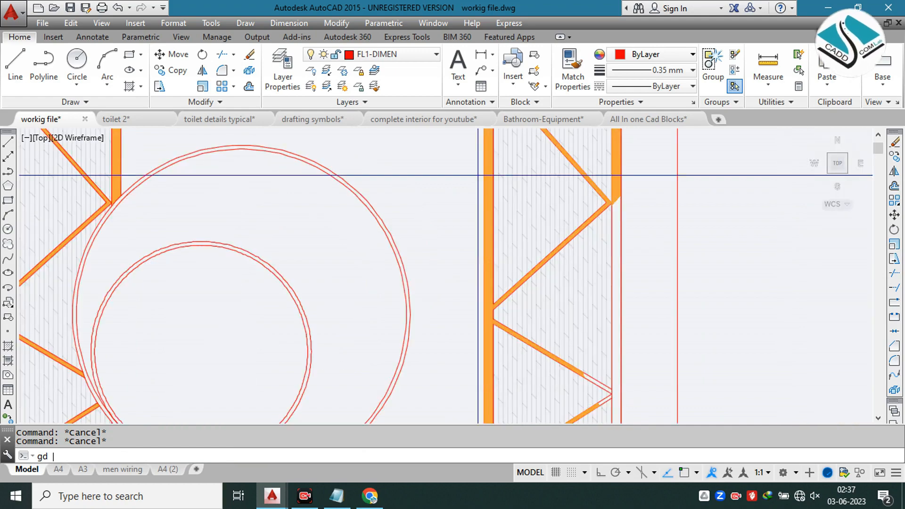
key("Return")
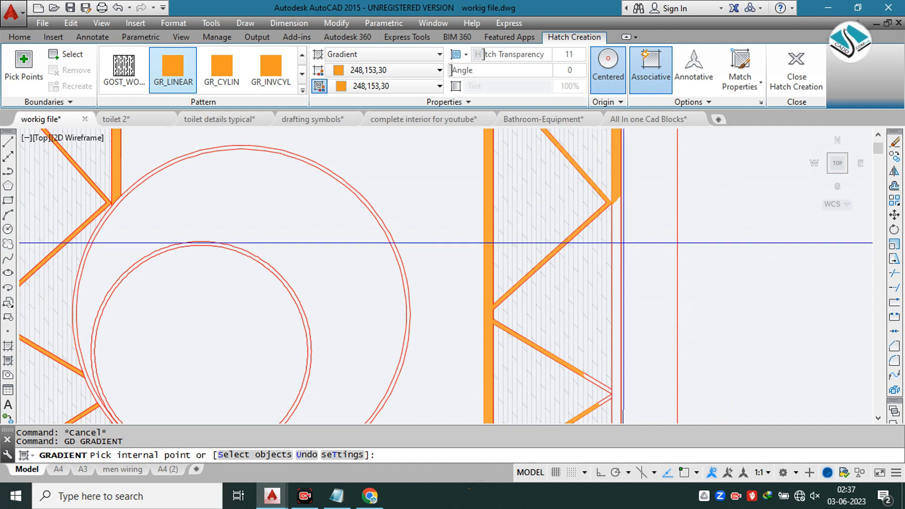
left_click(617, 248)
scroll(617, 247, "down", 3)
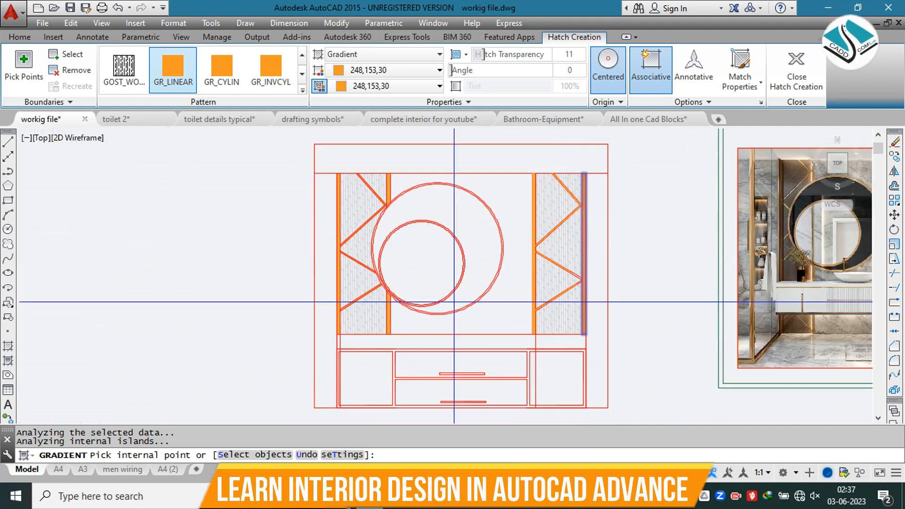
scroll(441, 229, "up", 4)
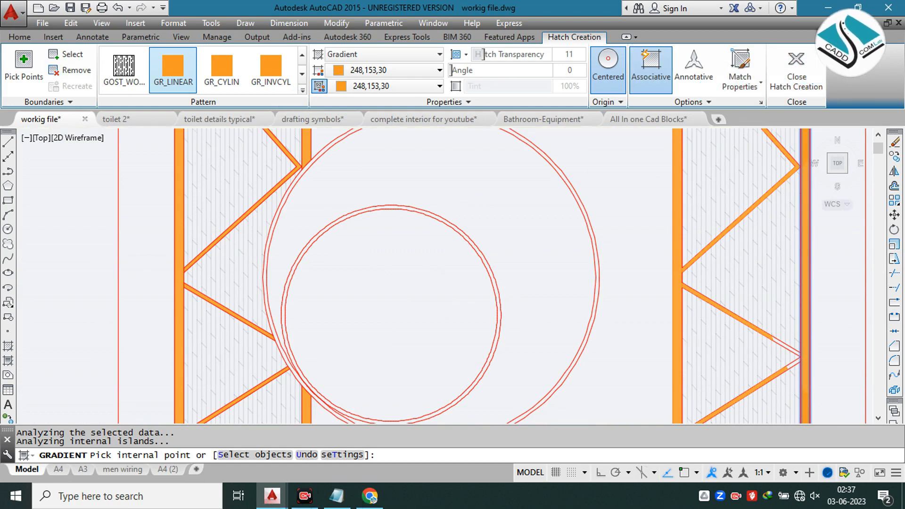
left_click(804, 70)
type("g")
key("Return")
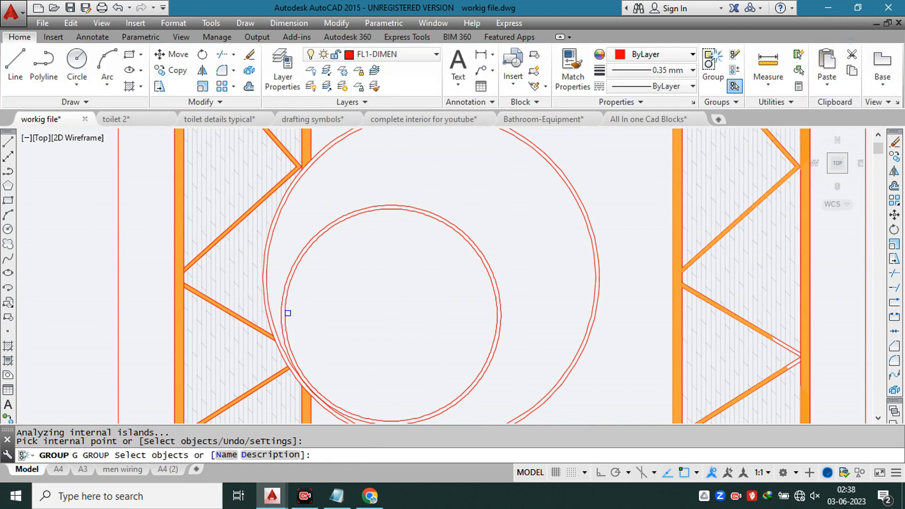
key("Escape")
Step: Fill the ring frames of the small and large round mirrors with the orange linear gradient, selecting their circles as boundaries
type("gd")
key("space")
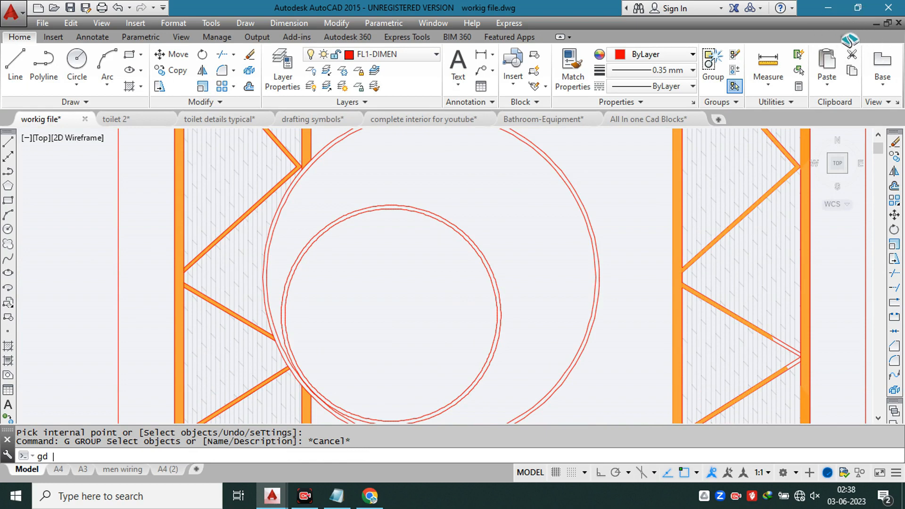
key("Return")
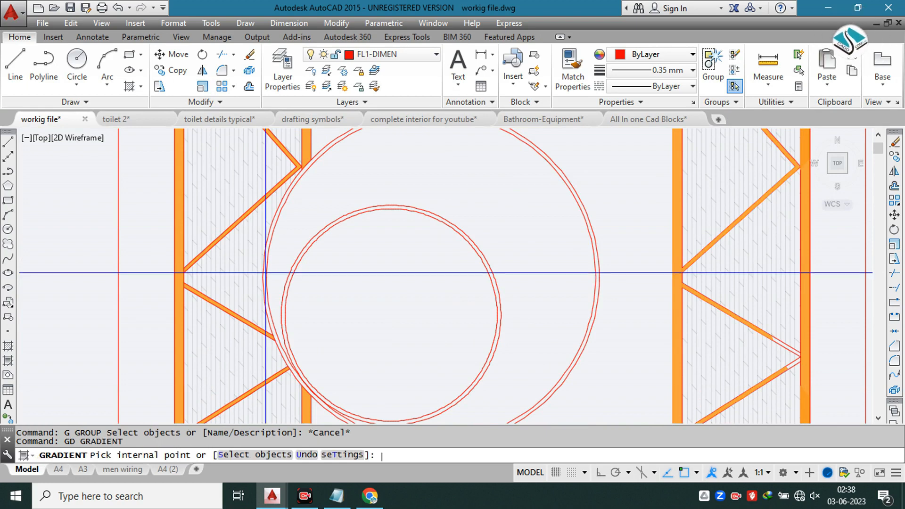
left_click(66, 65)
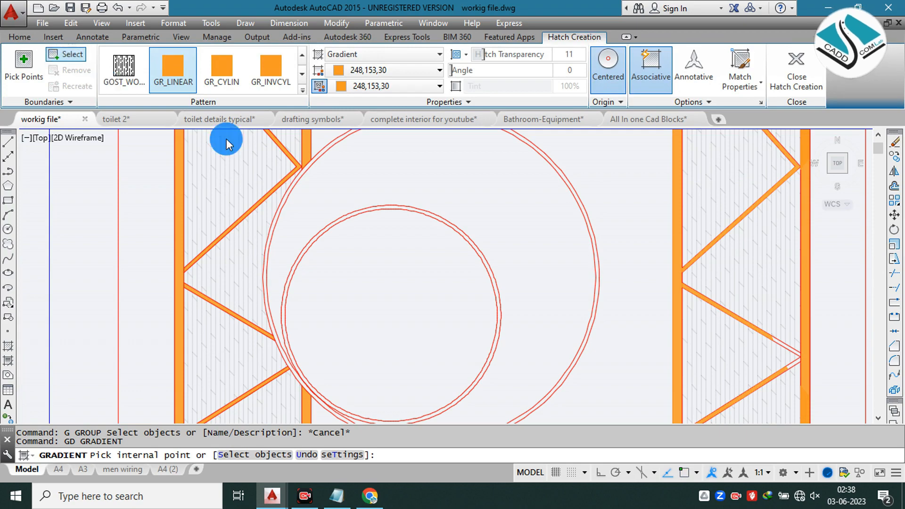
left_click(467, 262)
left_click(585, 161)
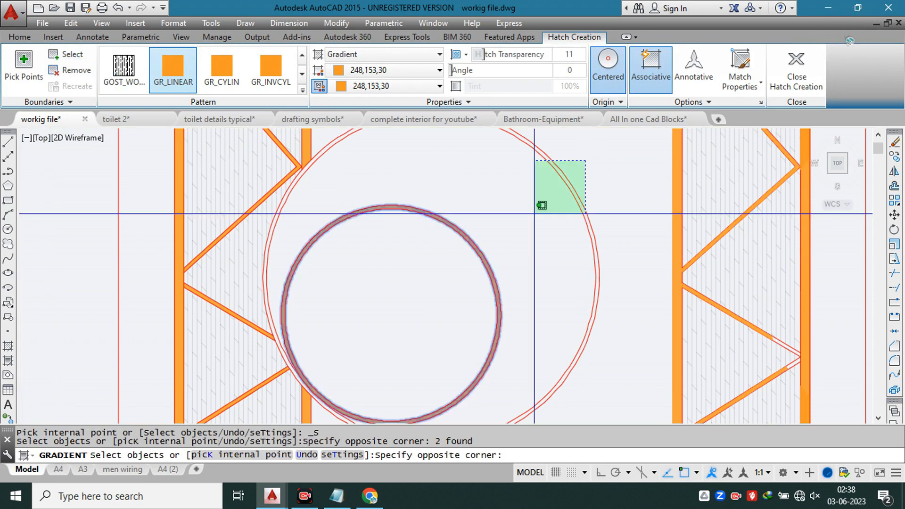
left_click(521, 208)
key("Return")
scroll(521, 209, "down", 5)
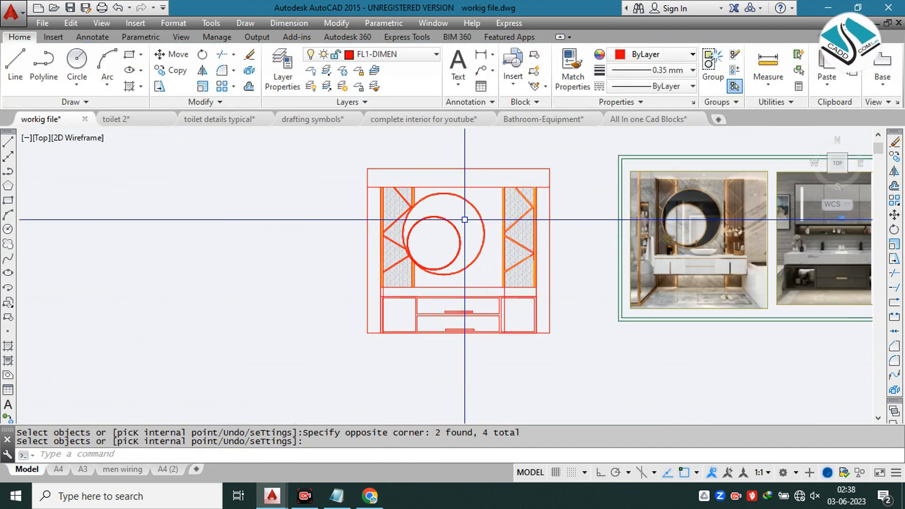
Step: Start another linear gradient fill with both colours set to 147,149,152
scroll(465, 220, "up", 4)
type("g")
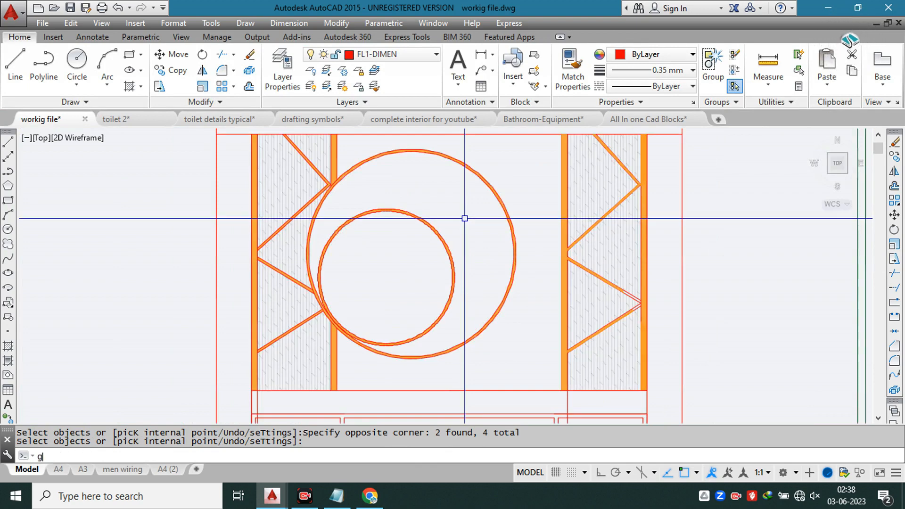
type("d")
key("Return")
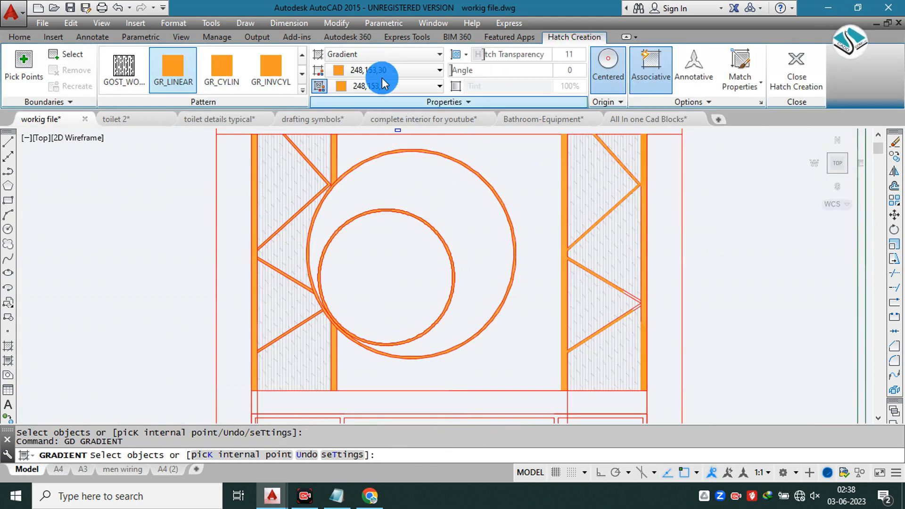
left_click(392, 71)
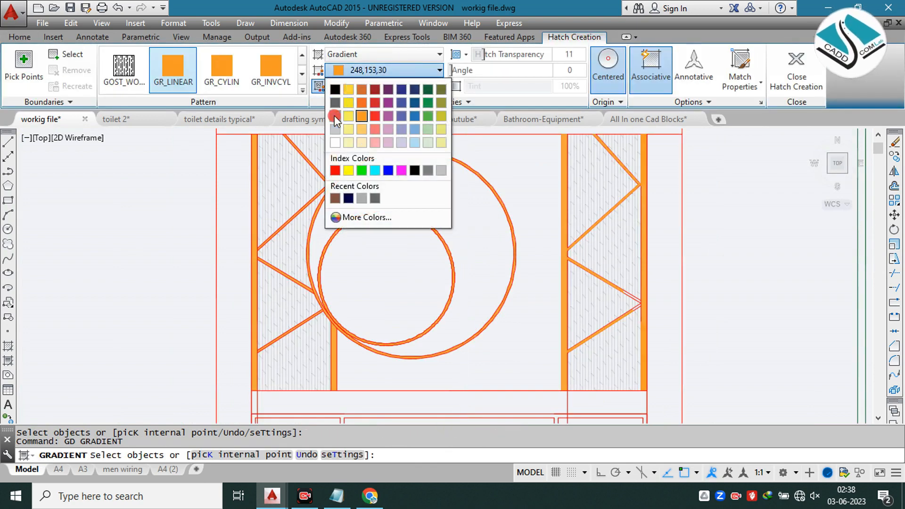
left_click(334, 116)
left_click(369, 87)
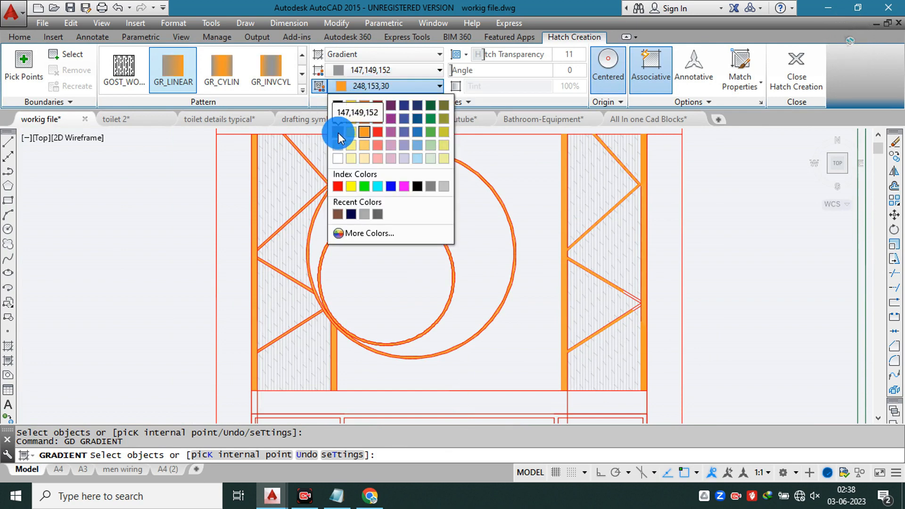
left_click(338, 132)
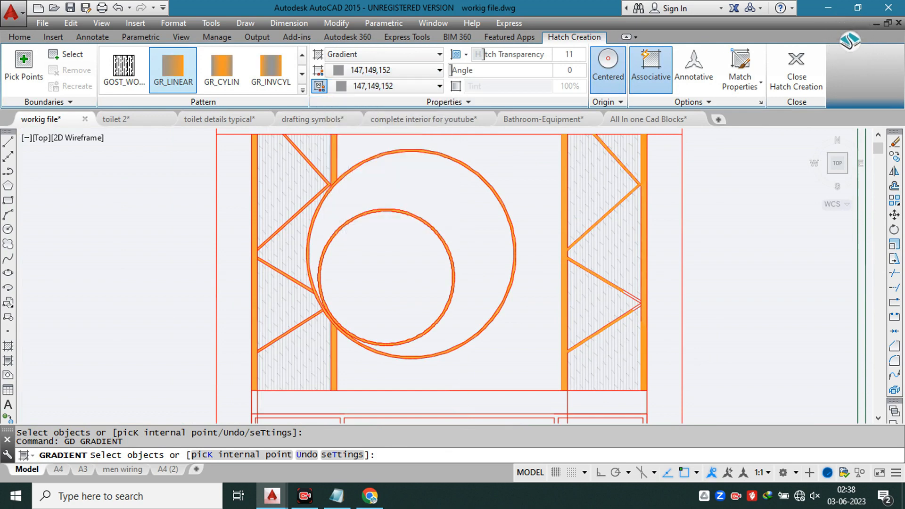
Step: Fill the large mirror's area around the small mirror with the grey gradient at transparency 0
left_click(56, 55)
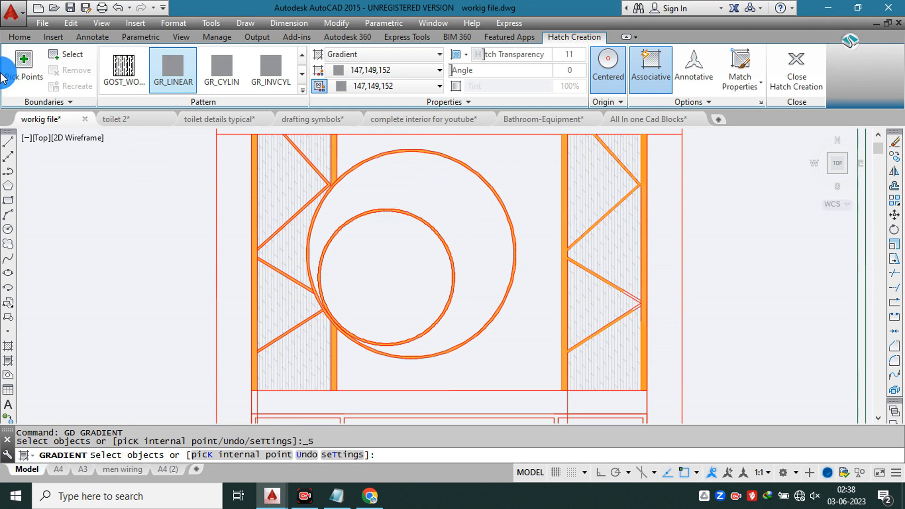
left_click(21, 70)
scroll(19, 135, "down", 2)
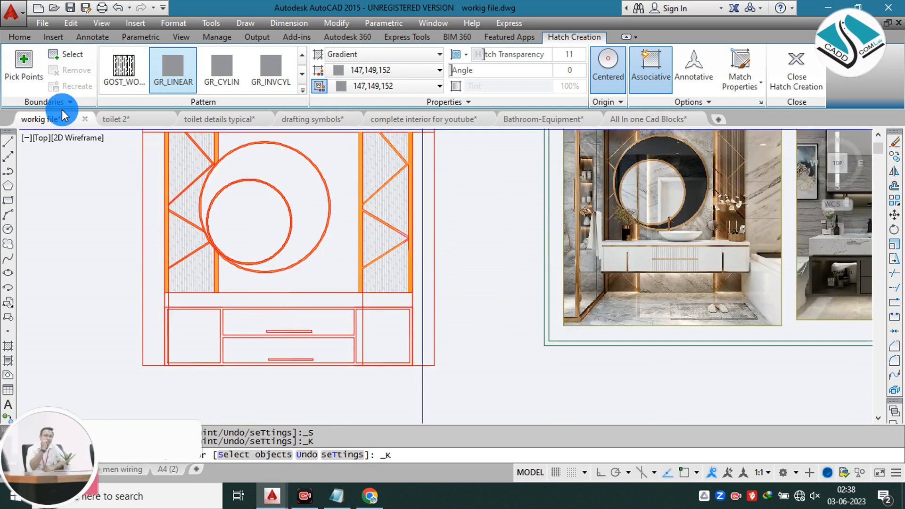
left_click(278, 166)
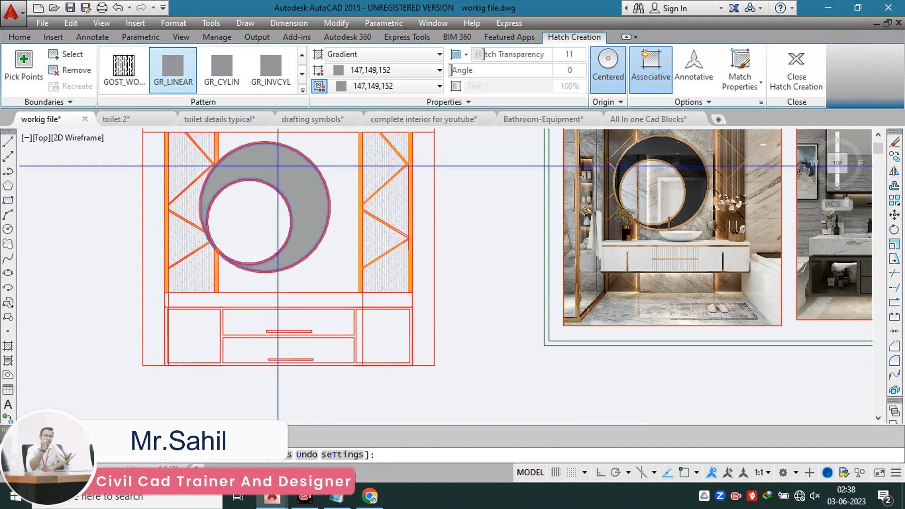
left_click_drag(513, 54, 454, 55)
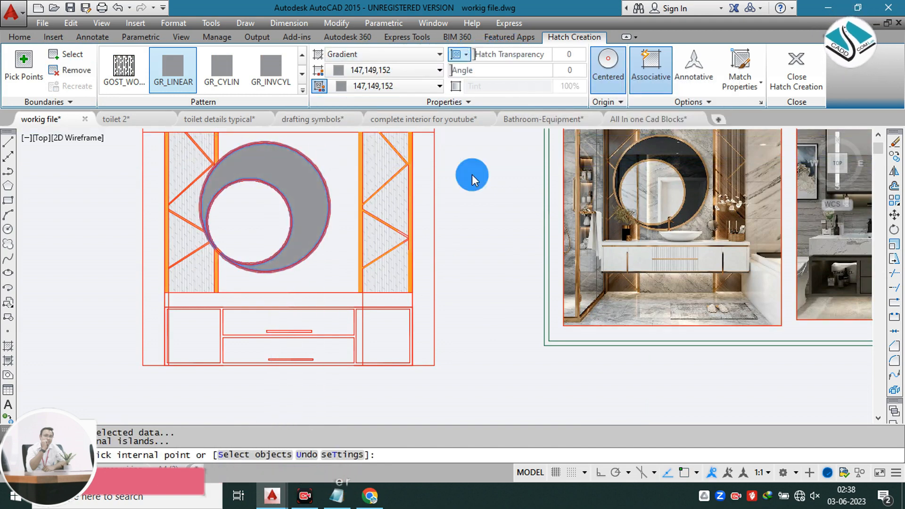
key("Return")
scroll(365, 215, "down", 2)
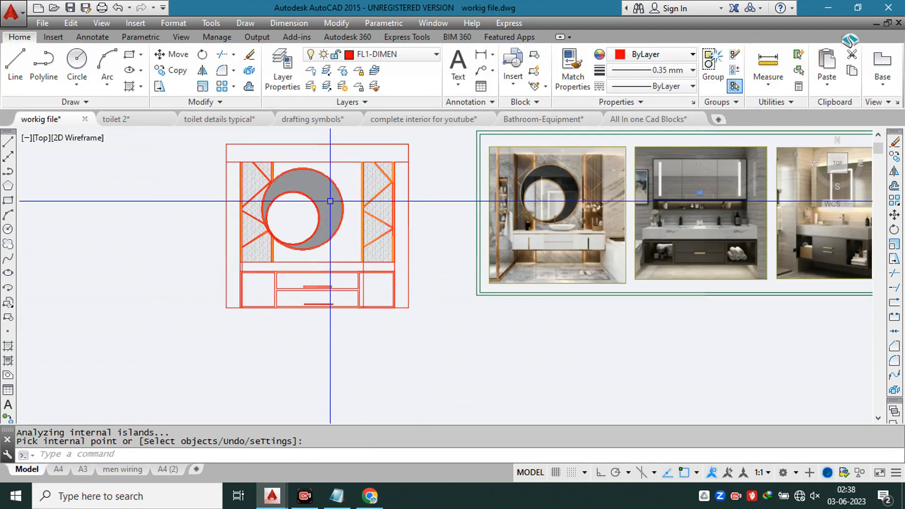
Step: Start a hatch with the DASH pattern and apply it inside both round mirrors
scroll(299, 206, "up", 4)
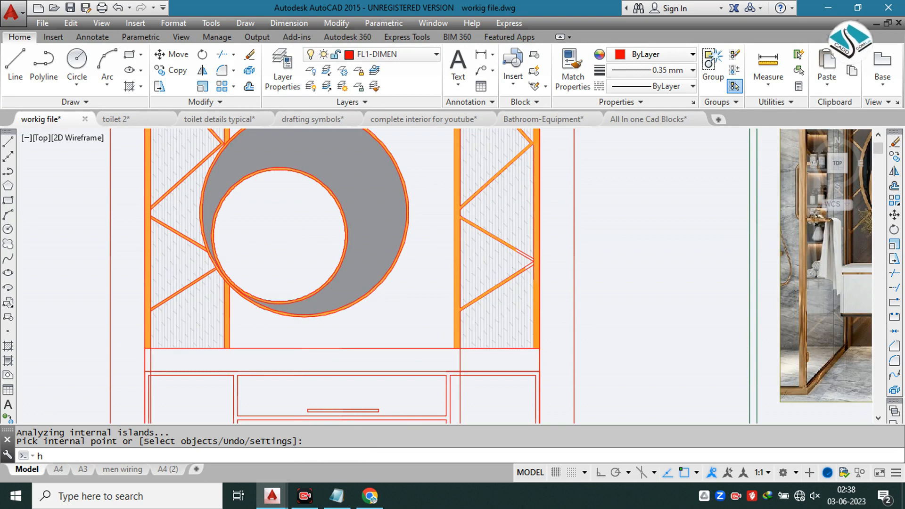
key("Return")
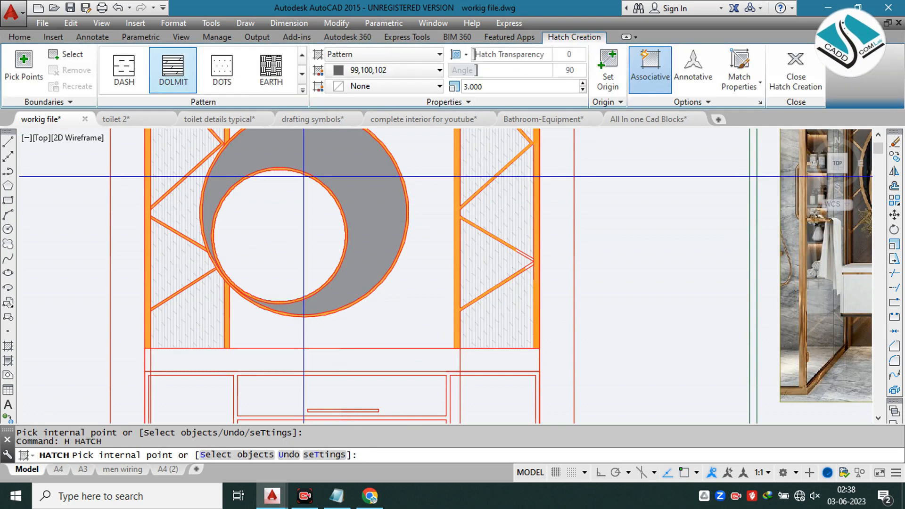
left_click(306, 90)
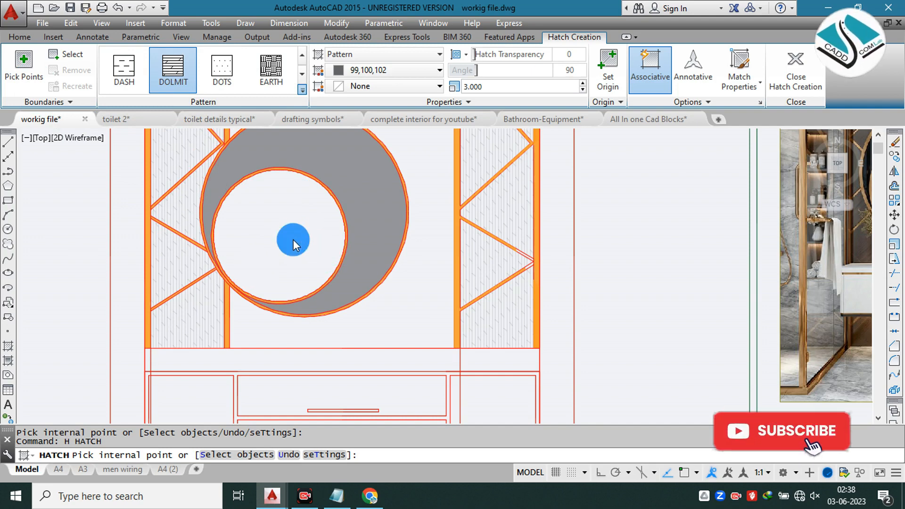
left_click(124, 72)
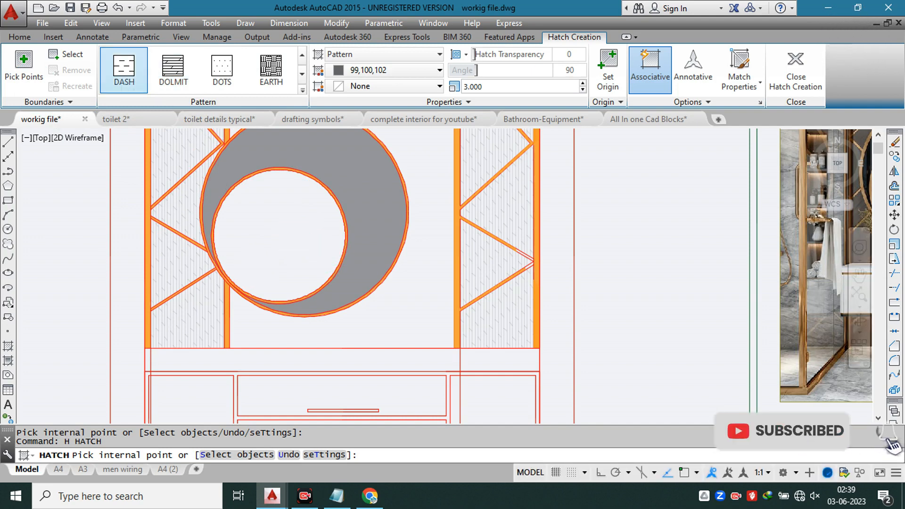
left_click(293, 235)
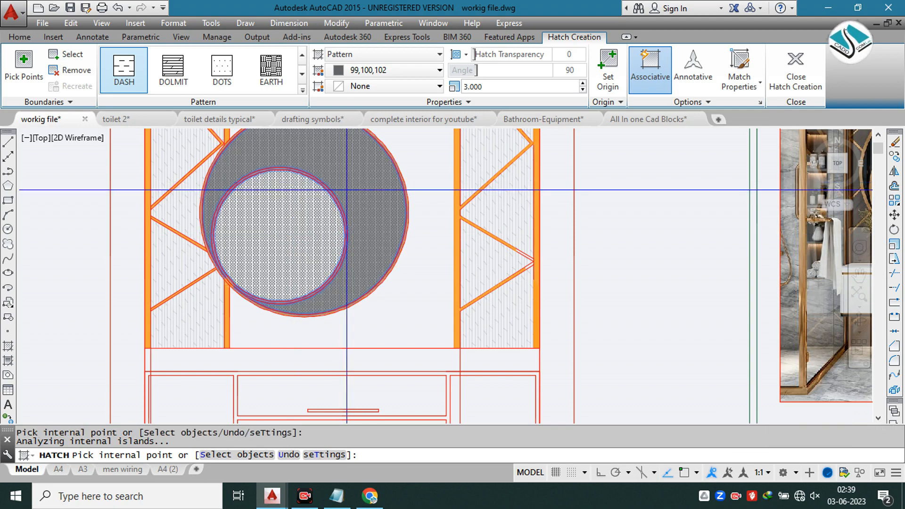
Step: Set the mirror hatch's angle to 56 and its scale to 50
mouse_move(477, 69)
left_mouse_down()
mouse_move(410, 67)
mouse_move(424, 77)
left_mouse_up()
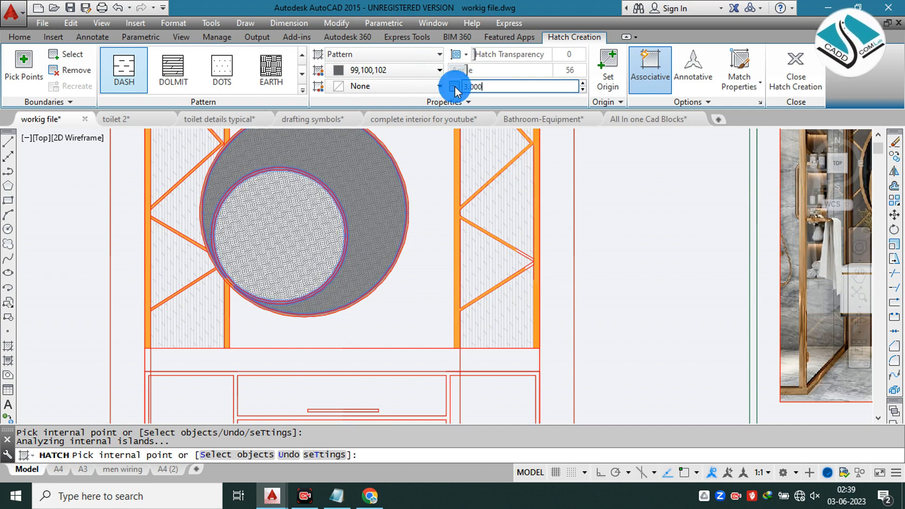
left_click(454, 90)
type("50")
key("Return")
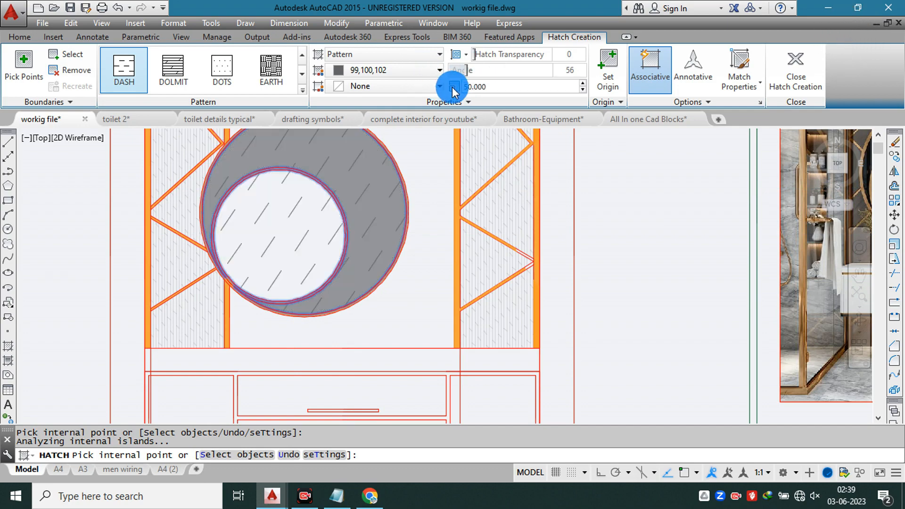
Step: Set the mirror hatch's scale to 20 and its transparency to 81, and finish the hatch
type("20")
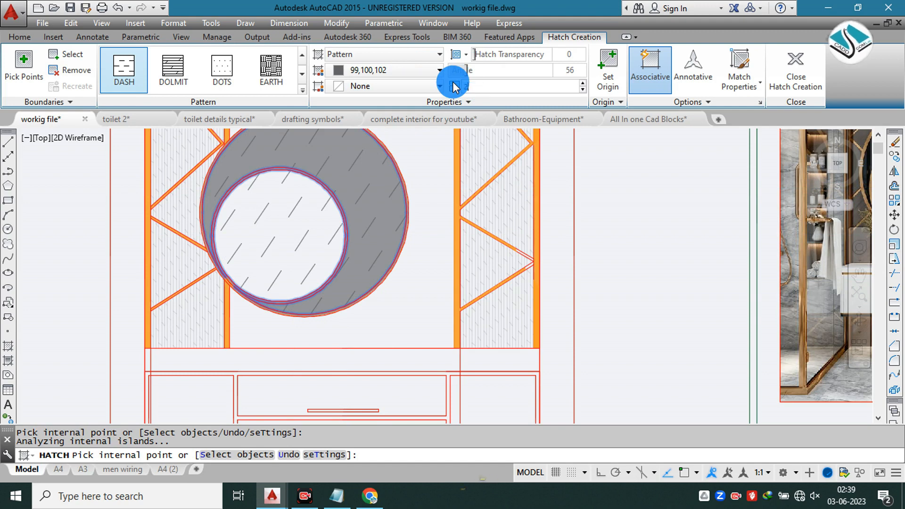
key("Return")
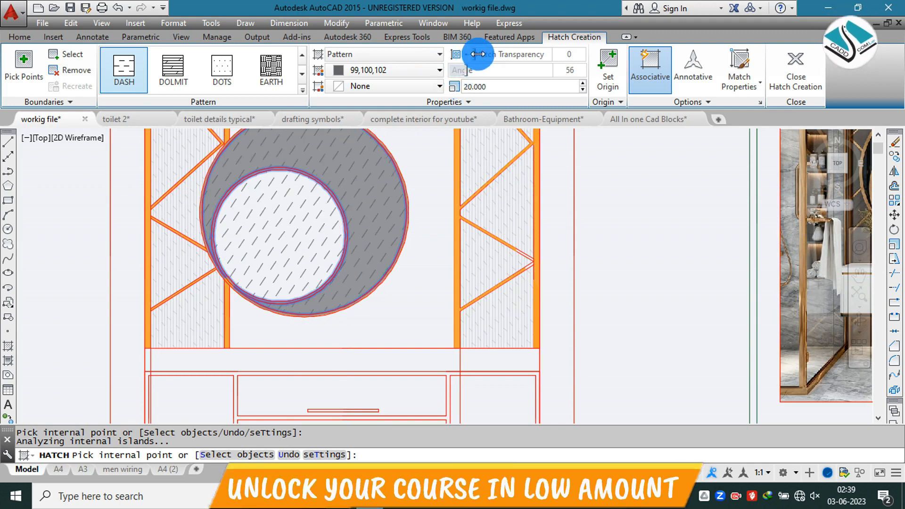
left_click_drag(591, 65, 586, 66)
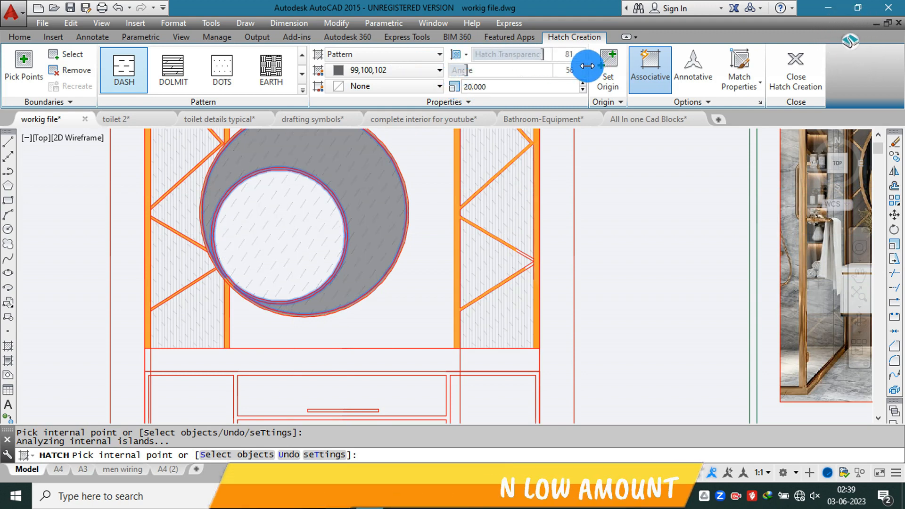
key("Escape")
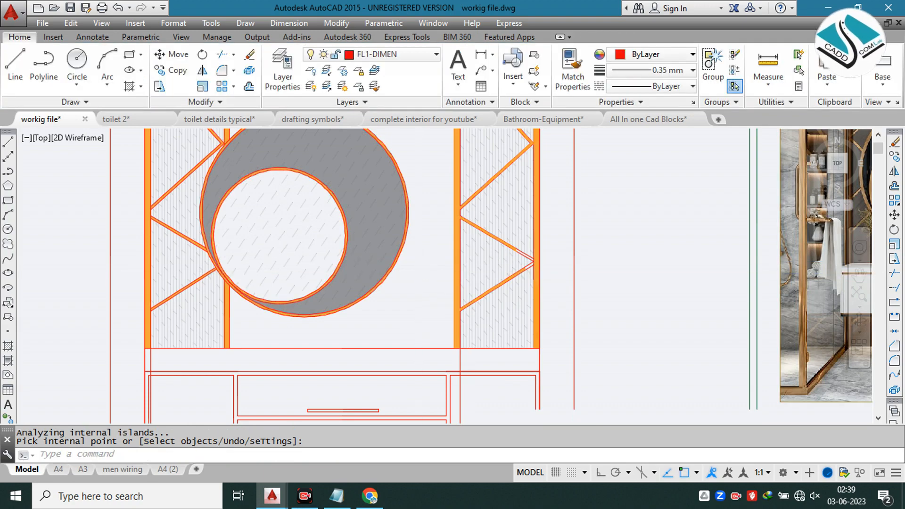
Step: Start a hatch with the GRATE pattern and apply it to the wall area around the mirrors between the side panels
scroll(418, 268, "down", 2)
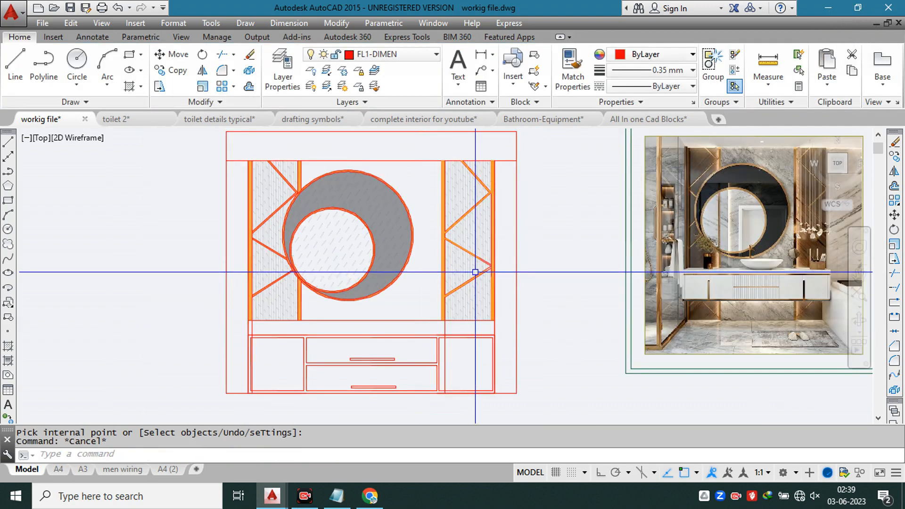
left_click(42, 456)
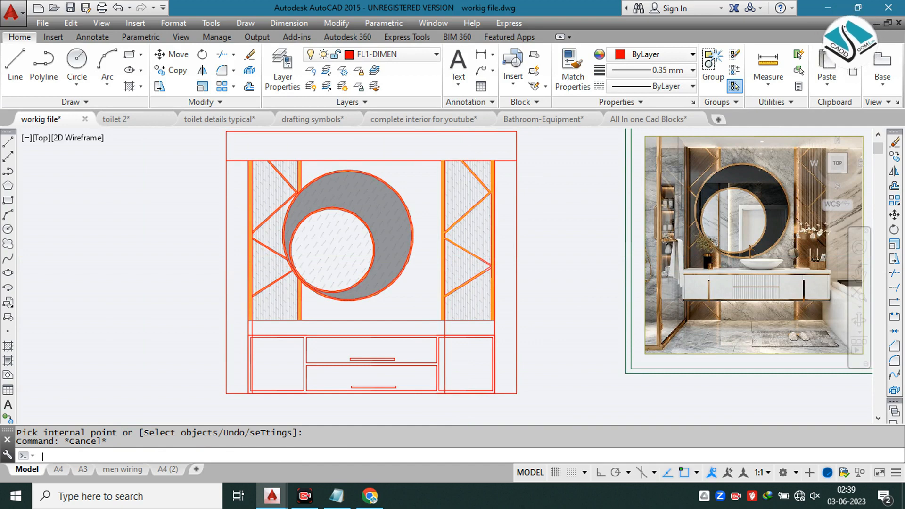
type("h")
key("Return")
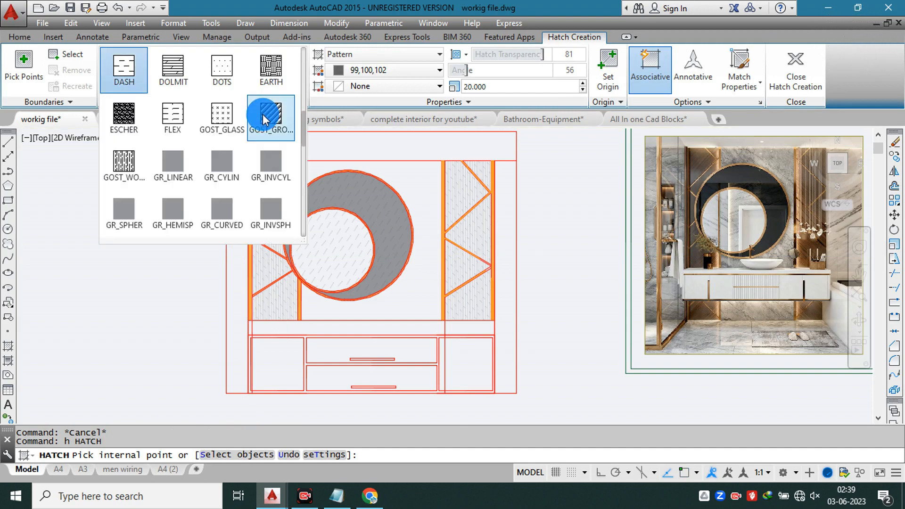
scroll(250, 126, "up", 4)
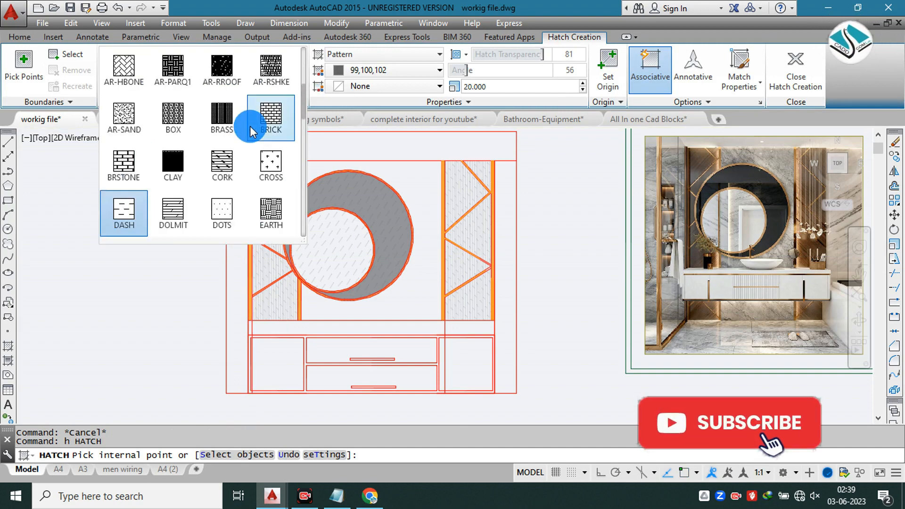
scroll(226, 135, "up", 2)
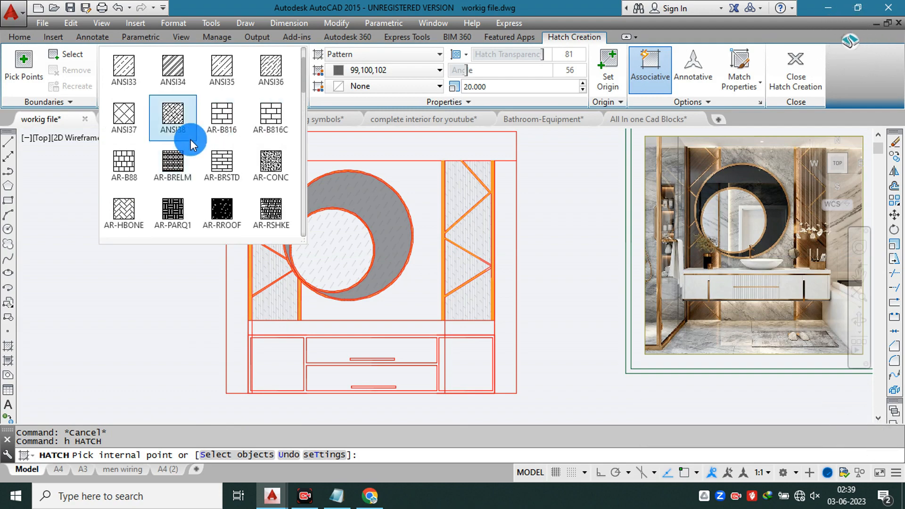
scroll(191, 139, "up", 1)
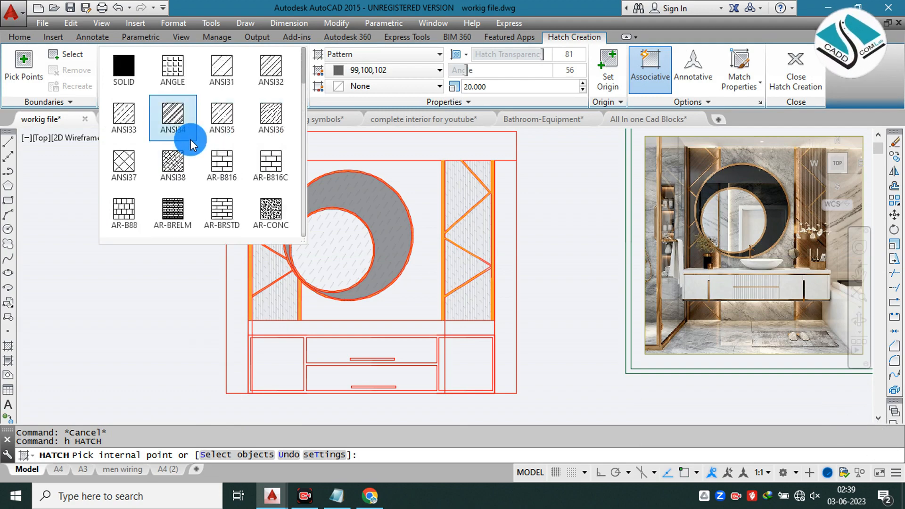
scroll(191, 139, "down", 4)
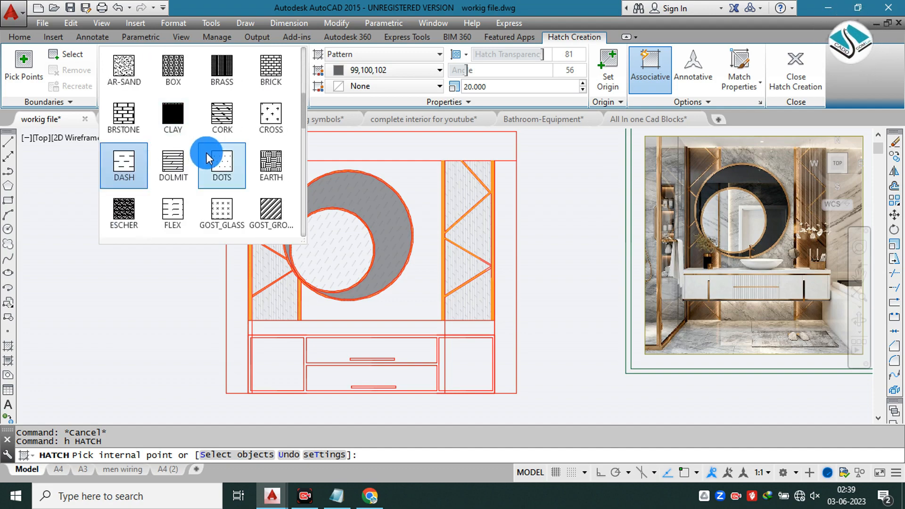
scroll(209, 159, "down", 1)
scroll(208, 159, "down", 3)
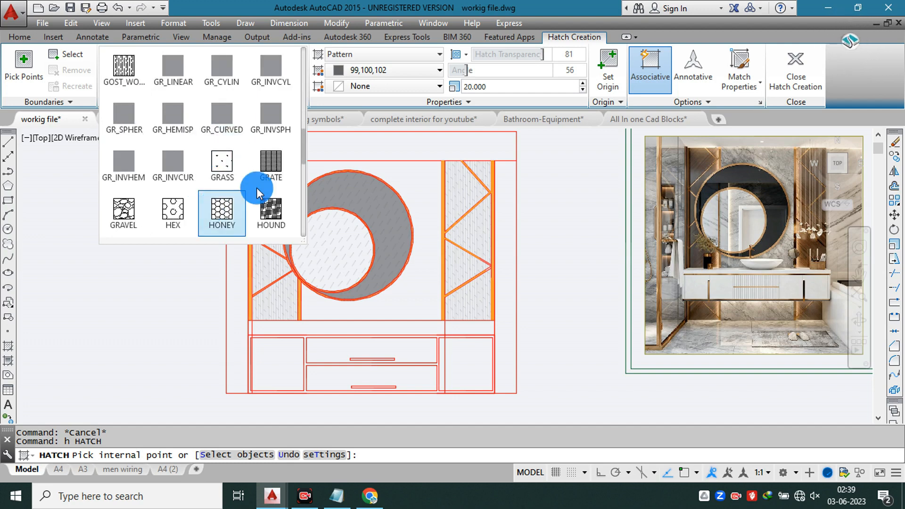
left_click(412, 191)
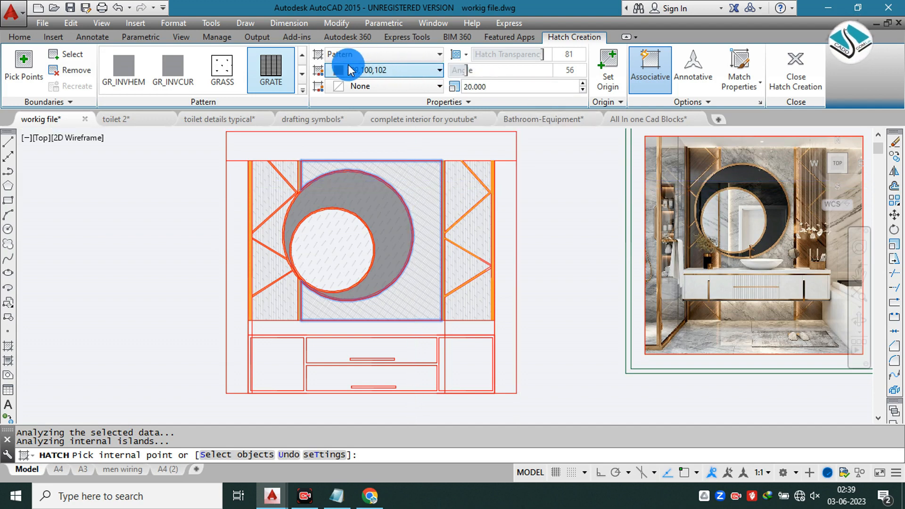
Step: Set the wall hatch's angle to 0 and its scale to 35, and finish the hatch
left_click_drag(463, 73, 398, 71)
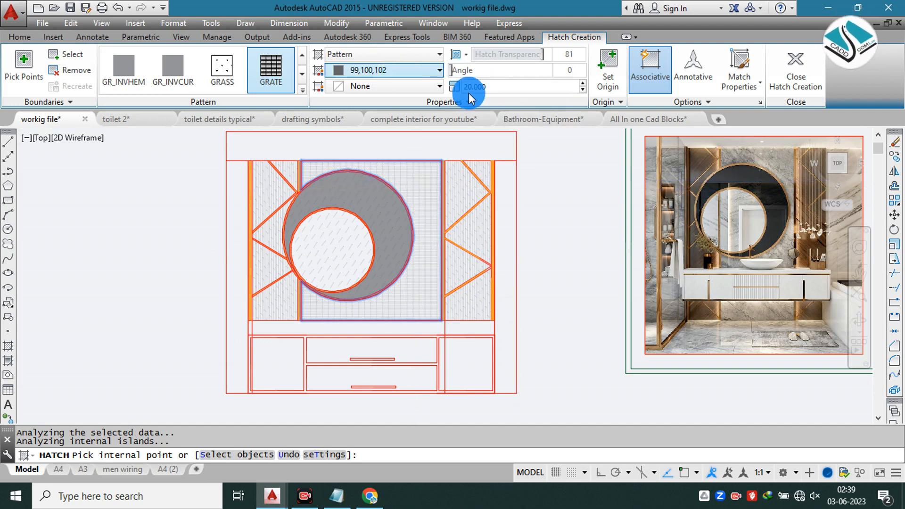
type("30")
key("Return")
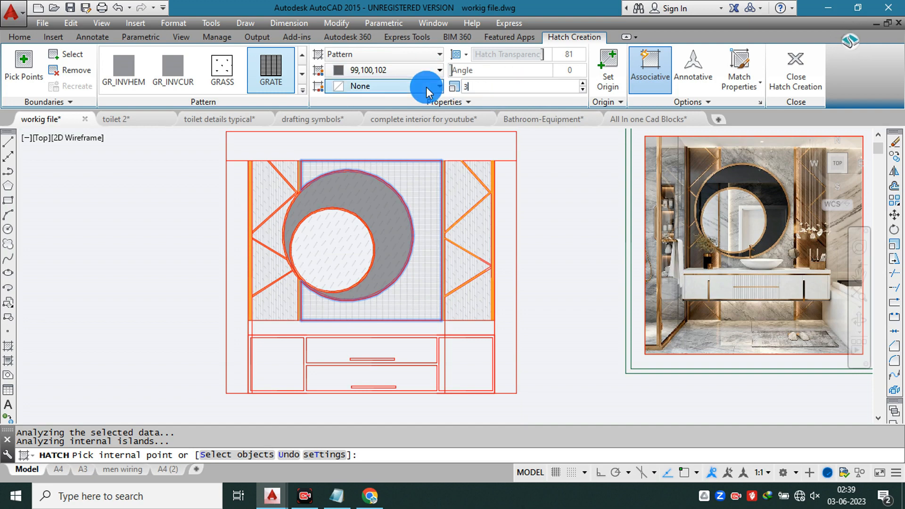
left_click(495, 85)
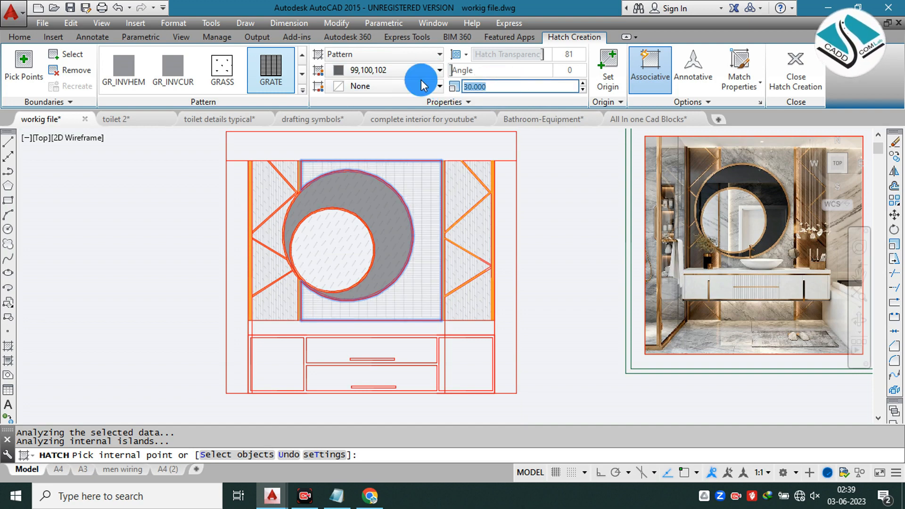
type("35")
key("Return")
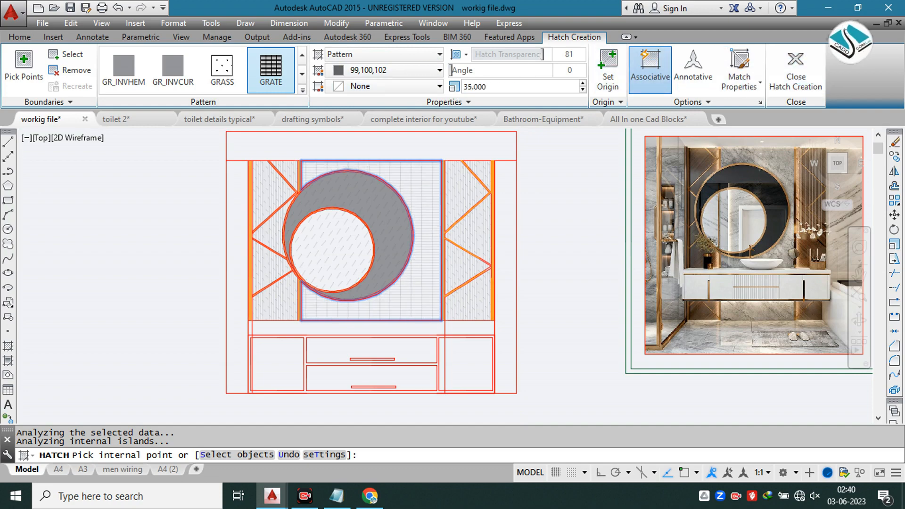
key("Return")
Step: Trim off the outer vertical lines that extend above the top edge of the wall panels
scroll(430, 208, "down", 3)
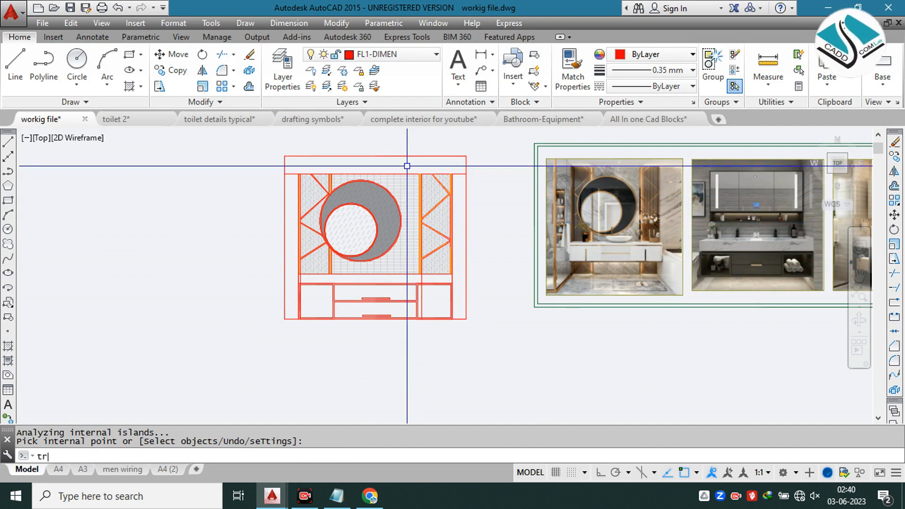
type("tr")
key("Return")
key("Return")
left_click(472, 148)
left_click(257, 162)
key("Escape")
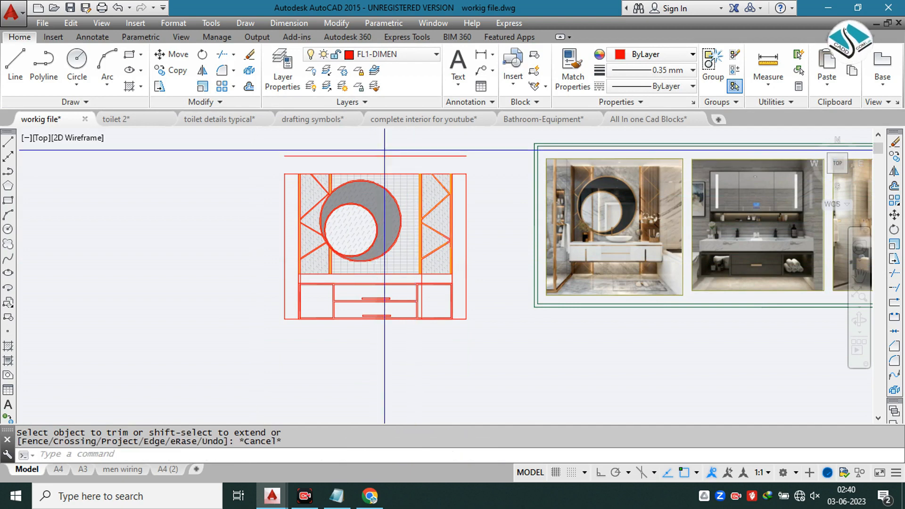
Step: Erase the leftover horizontal line above the elevation
left_click(359, 156)
left_click(359, 164)
type("e")
key("Return")
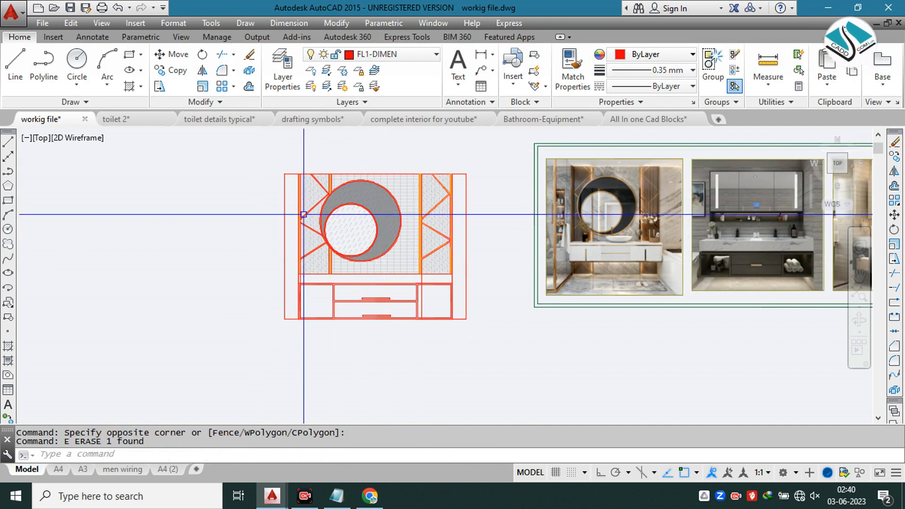
Step: Start a hatch with the ANSI32 pattern and apply it inside the narrow vertical wall strips on both sides of the elevation
scroll(384, 273, "down", 2)
mouse_move(384, 243)
middle_mouse_down()
mouse_move(360, 313)
mouse_move(356, 238)
middle_mouse_up()
scroll(353, 302, "up", 4)
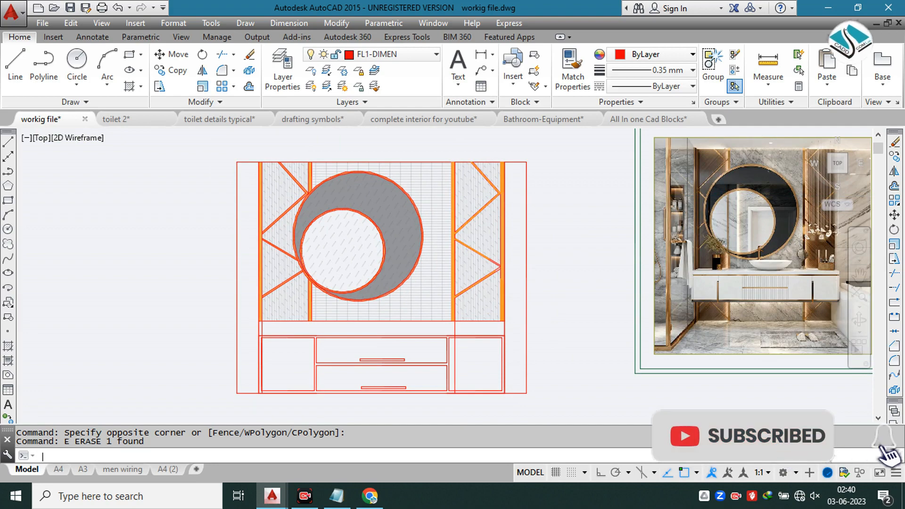
type("h")
key("Return")
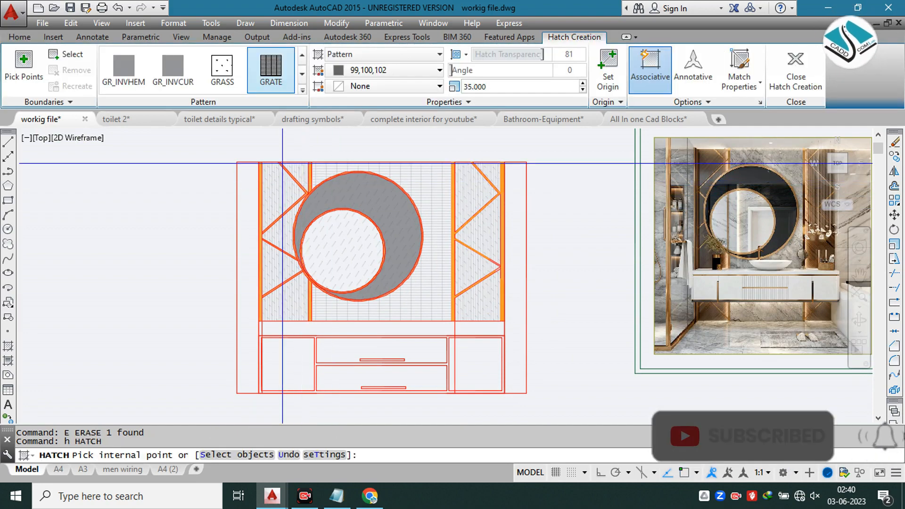
left_click(301, 91)
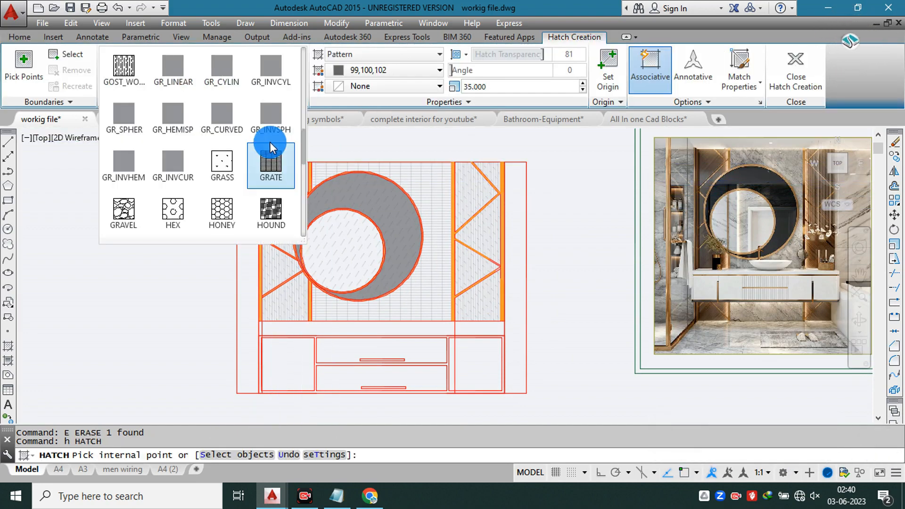
scroll(267, 137, "up", 3)
scroll(266, 135, "up", 5)
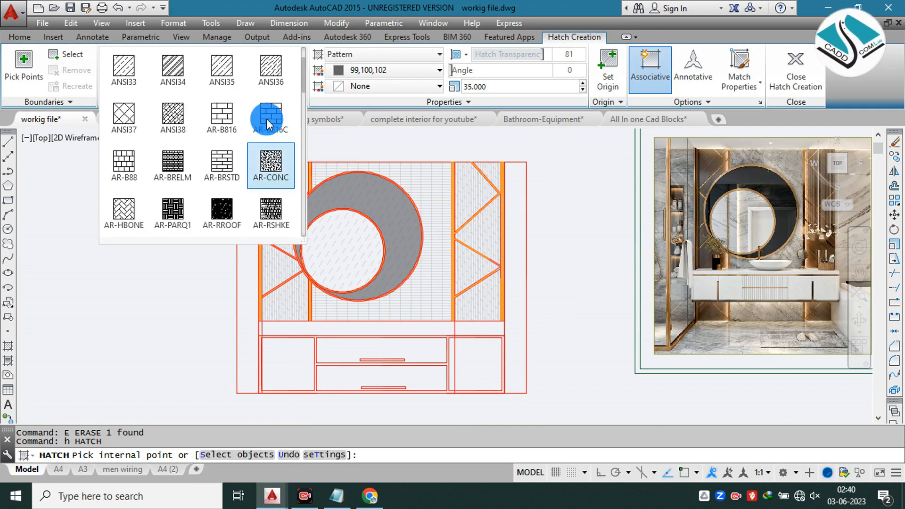
left_click(276, 79)
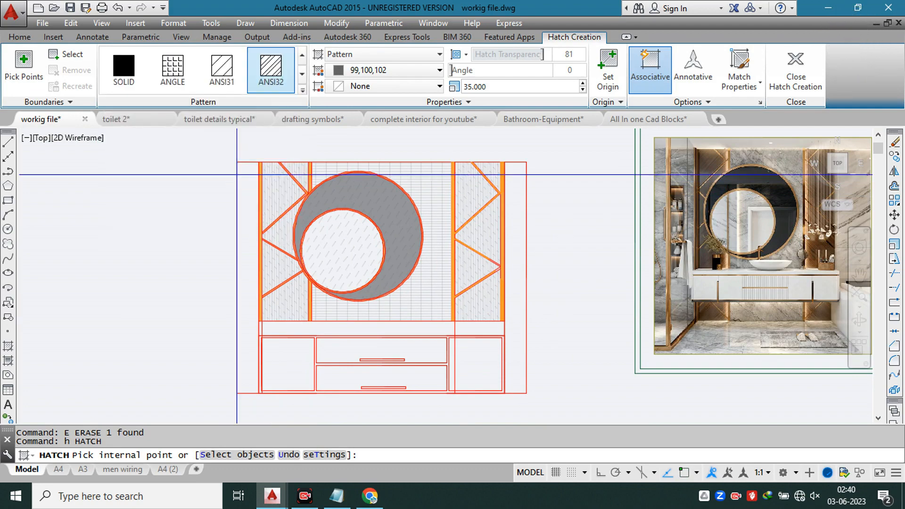
left_click(248, 189)
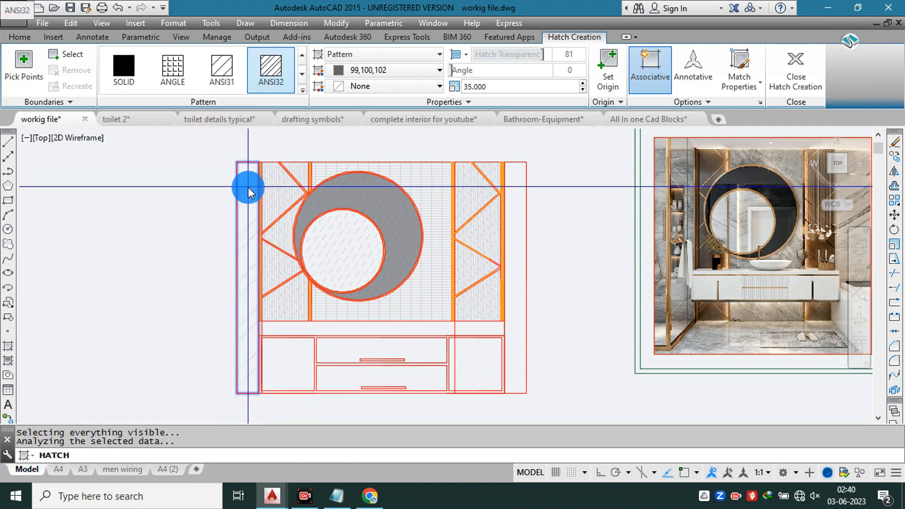
left_click(514, 211)
Step: Set the side strips' hatch scale to 6 and finish the hatch
left_click(488, 87)
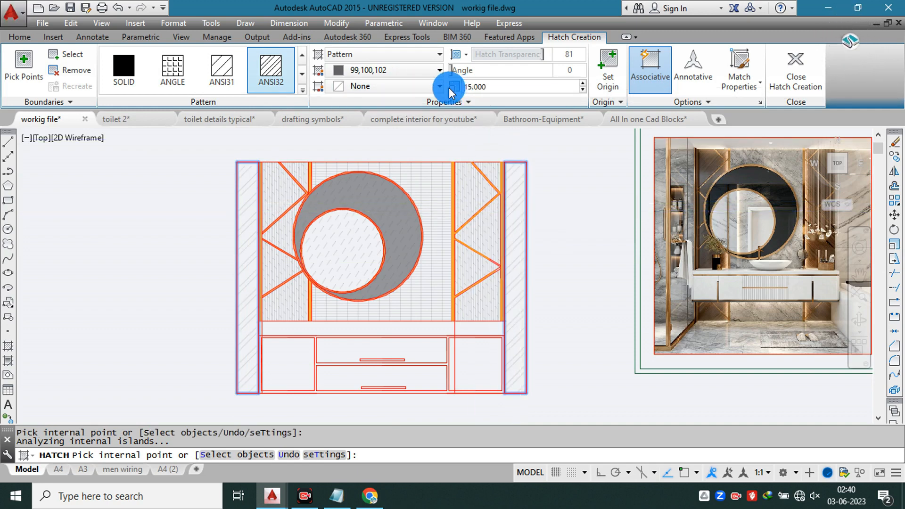
key("Return")
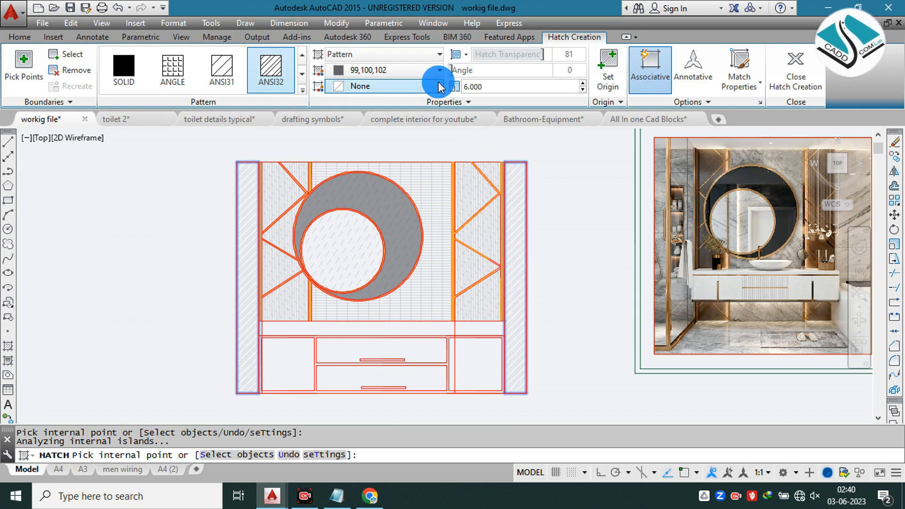
left_click(800, 71)
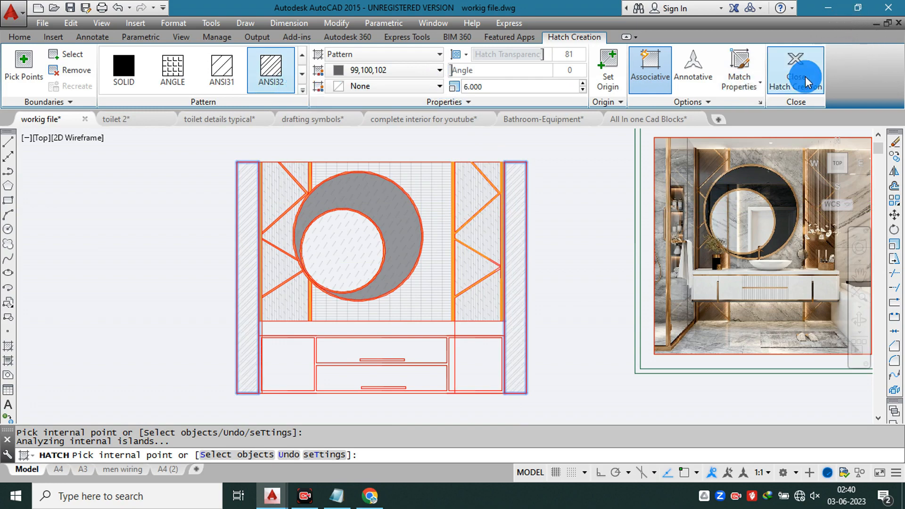
scroll(398, 250, "down", 2)
mouse_move(436, 271)
middle_mouse_down()
mouse_move(410, 253)
mouse_move(353, 255)
middle_mouse_up()
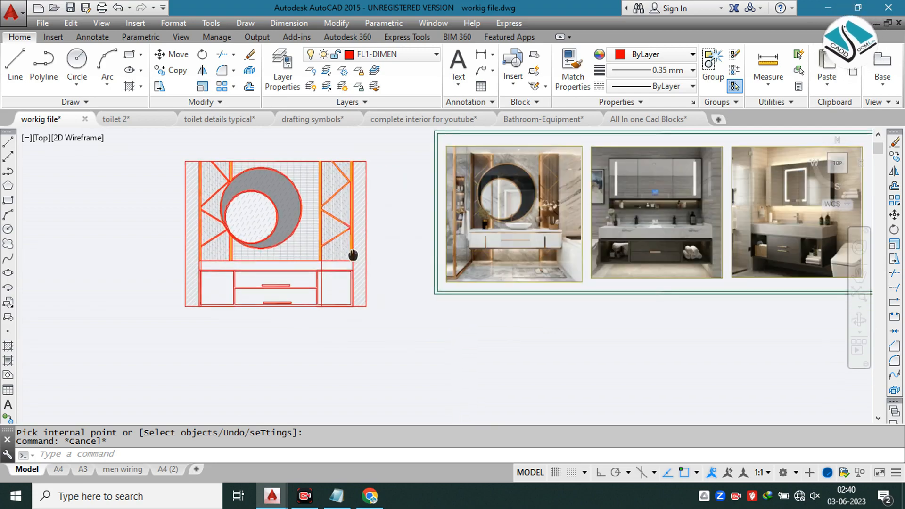
scroll(639, 269, "up", 4)
scroll(666, 196, "up", 3)
scroll(666, 196, "down", 3)
scroll(559, 271, "down", 5)
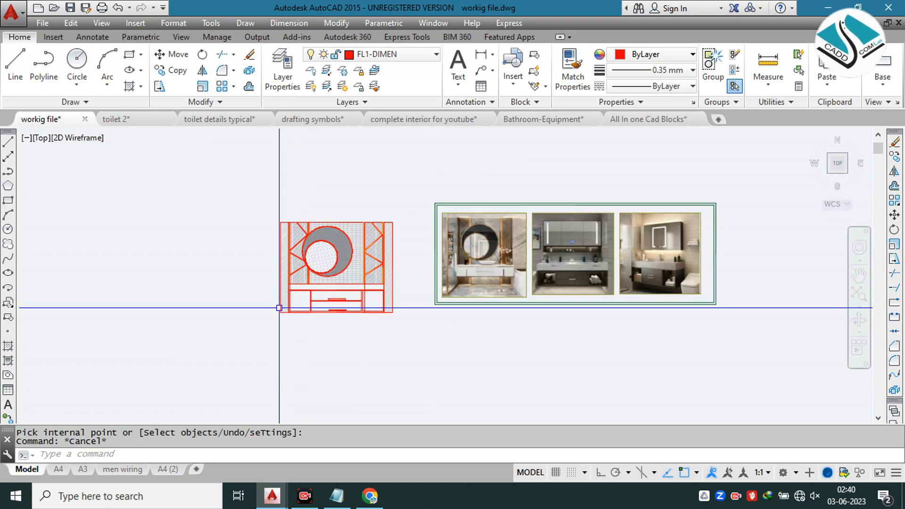
scroll(319, 307, "up", 4)
type("h")
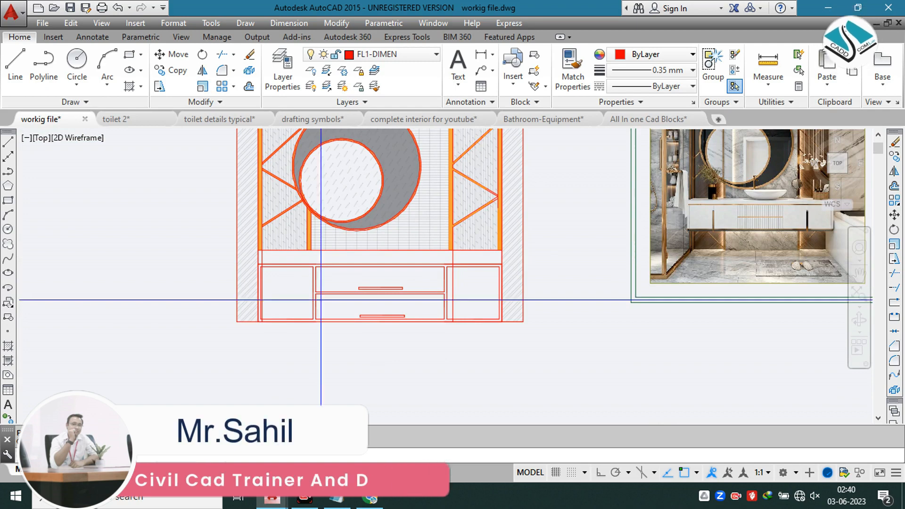
key("Return")
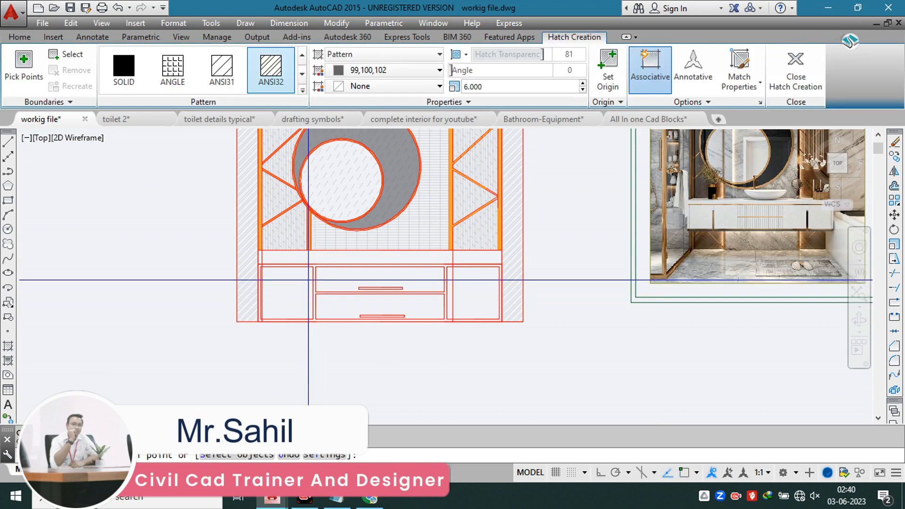
left_click(304, 92)
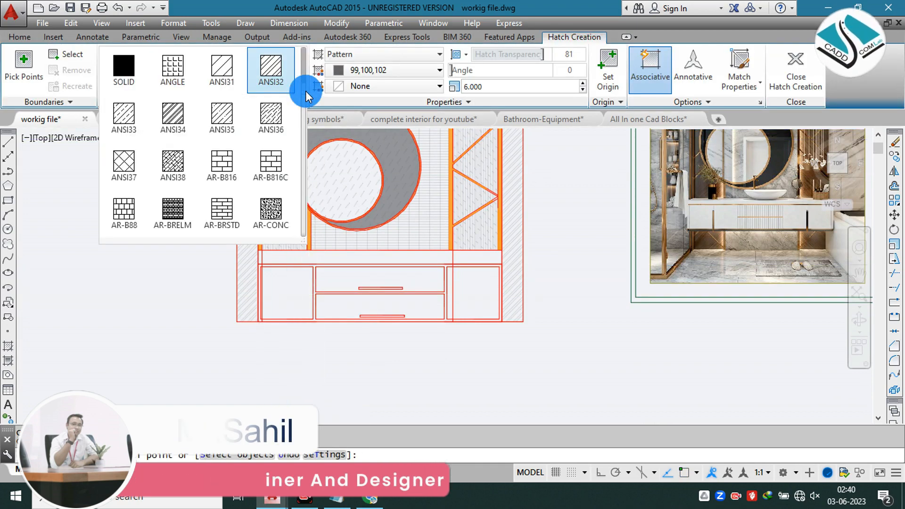
scroll(211, 140, "down", 1)
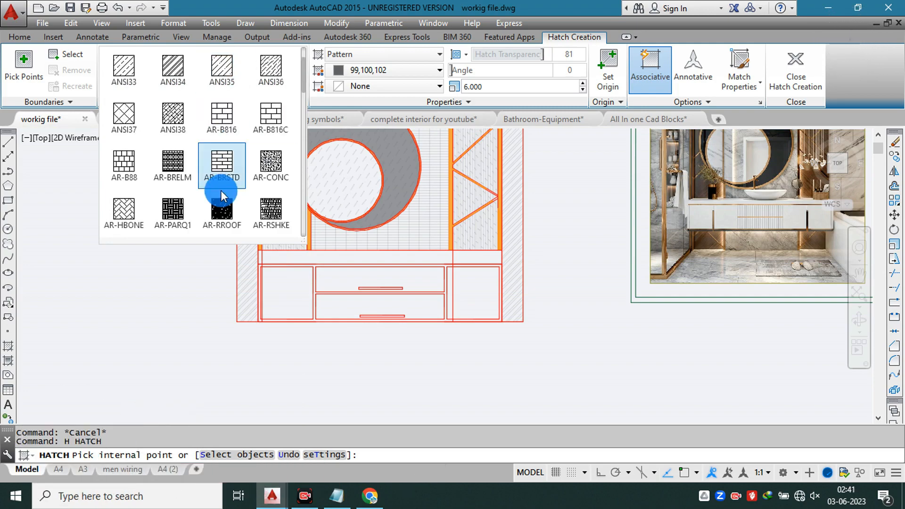
scroll(220, 188, "down", 4)
scroll(219, 185, "up", 1)
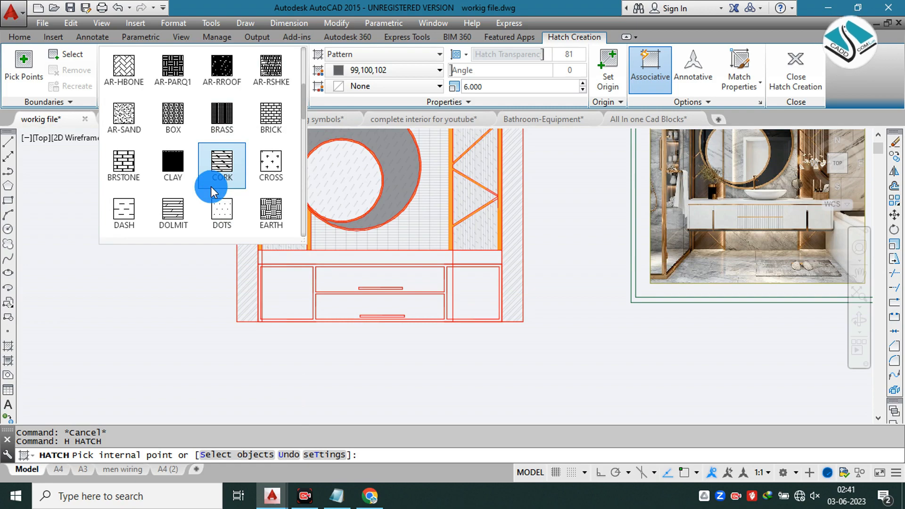
left_click(211, 186)
key("Escape")
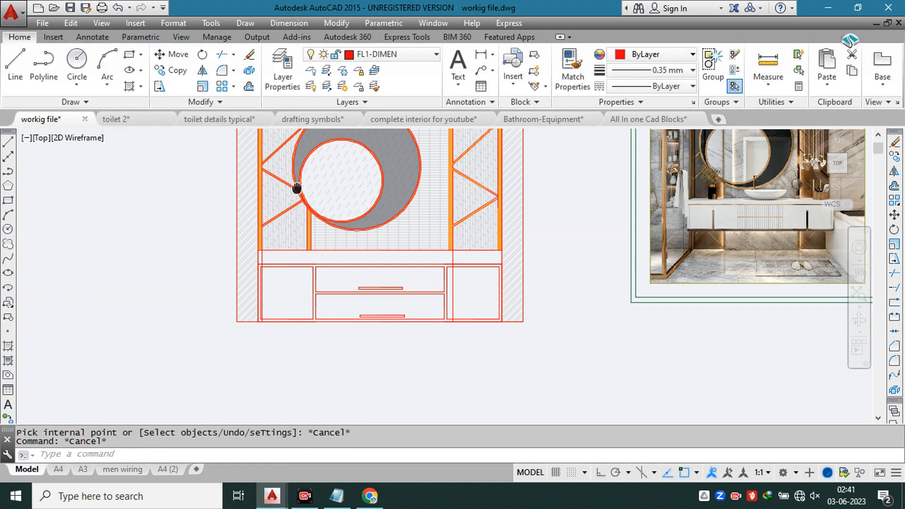
Step: Check the pattern settings of the hatch behind the diagonal strips and examine the vanities in the reference photos
scroll(297, 188, "up", 5)
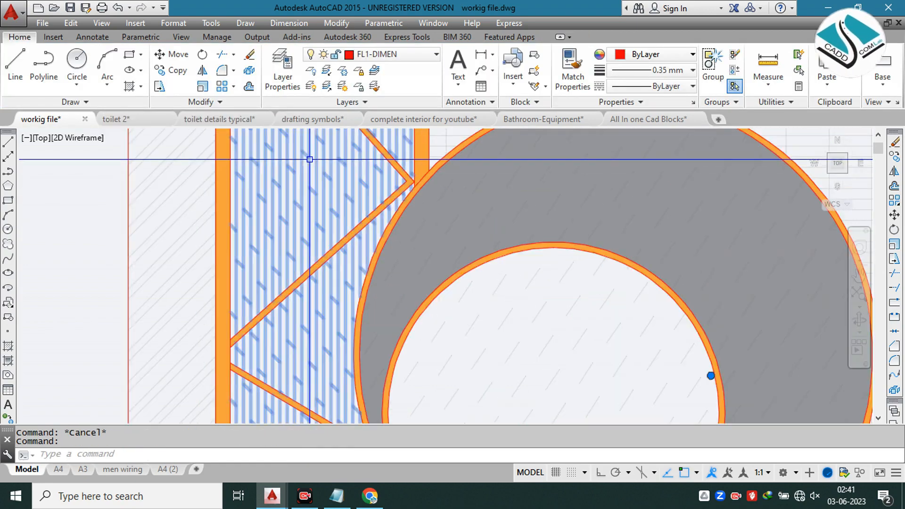
left_click(310, 160)
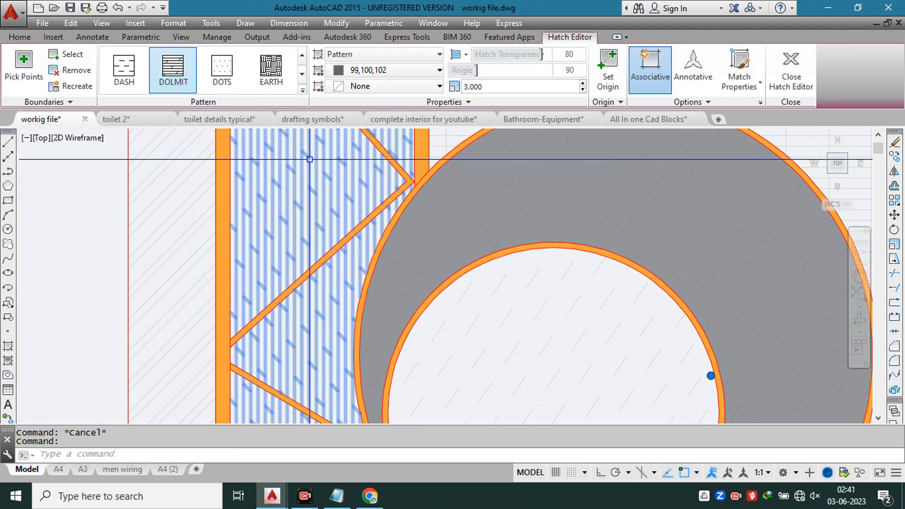
scroll(289, 163, "down", 4)
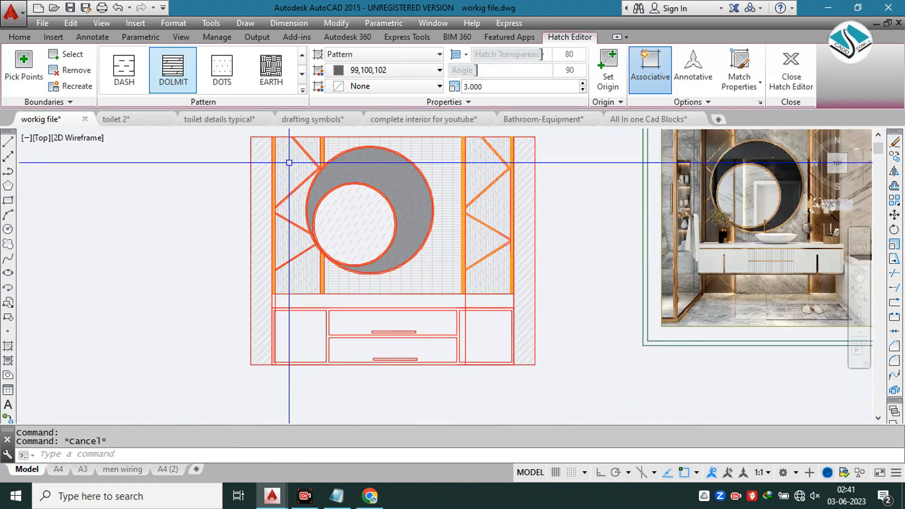
middle_click_drag(303, 338, 273, 261)
middle_click_drag(678, 218, 210, 216)
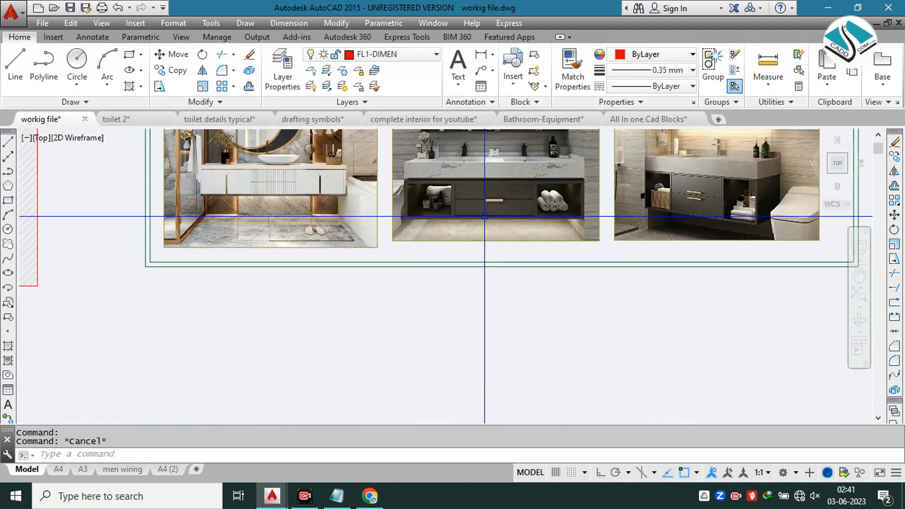
scroll(485, 201, "up", 6)
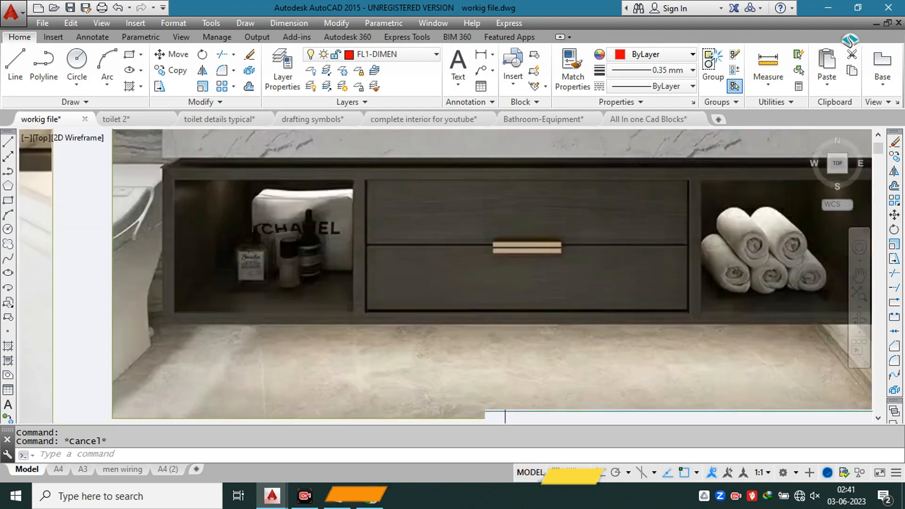
scroll(504, 224, "down", 8)
key("Escape")
Step: Erase the stray vertical line crossing the right-hand cabinet front of the vanity
middle_click_drag(119, 261, 323, 234)
scroll(324, 232, "up", 2)
scroll(384, 217, "up", 3)
left_click(476, 174)
left_click(477, 174)
type("e")
key("Return")
scroll(522, 178, "down", 2)
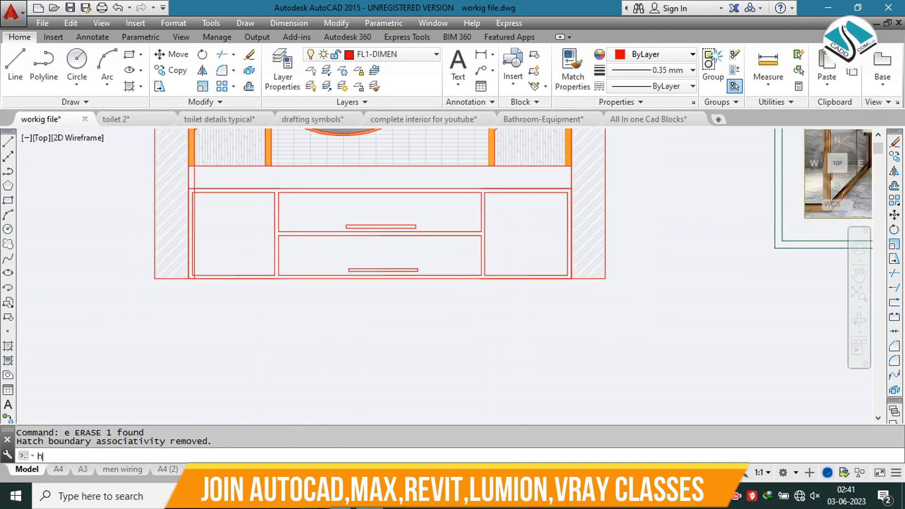
Step: Hatch the vanity cabinet's frame around the doors and drawers with the ANSI31 pattern at scale 3
type("h")
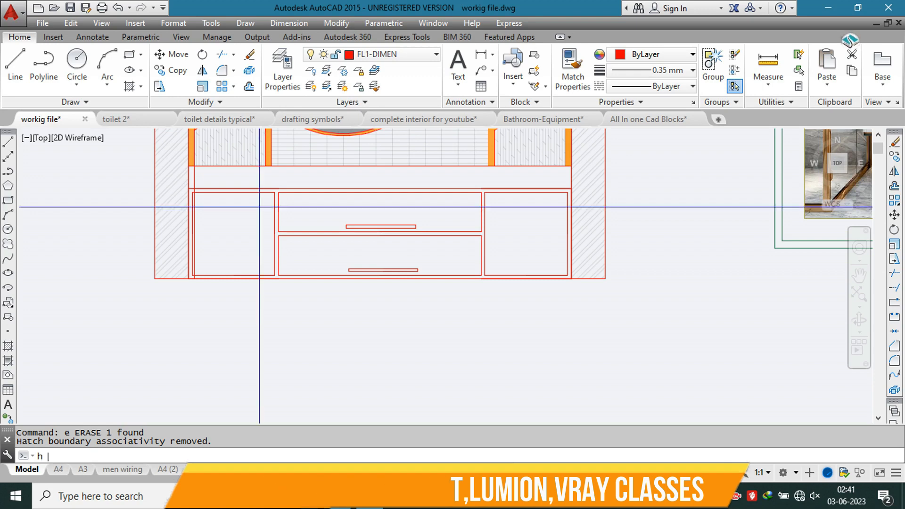
key("Return")
left_click(228, 74)
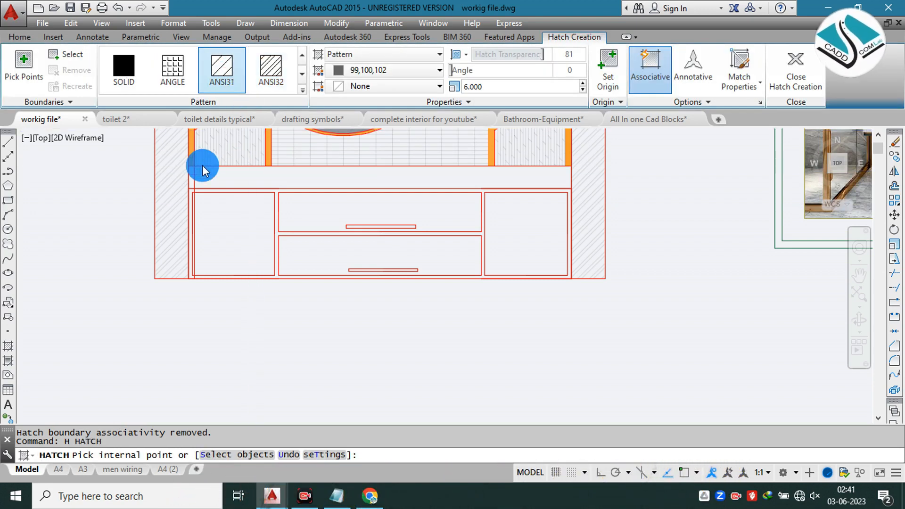
scroll(193, 187, "up", 4)
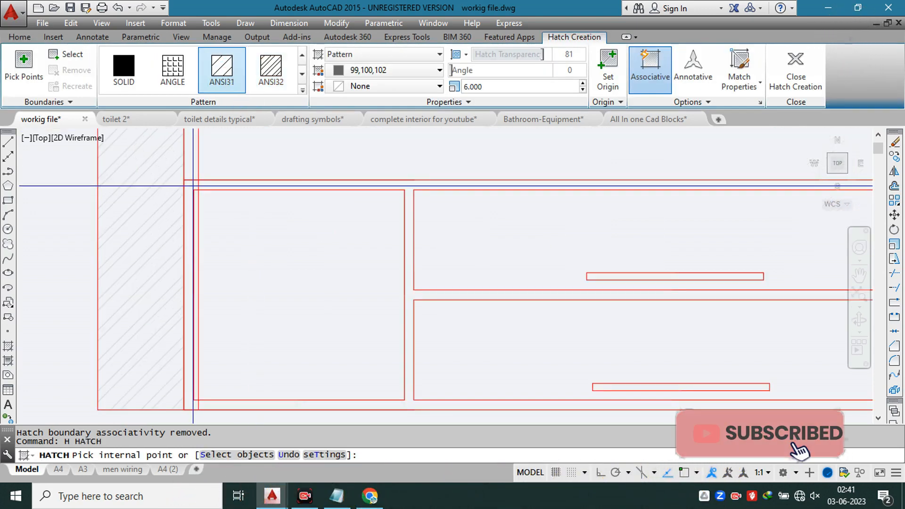
left_click(191, 186)
scroll(229, 185, "down", 4)
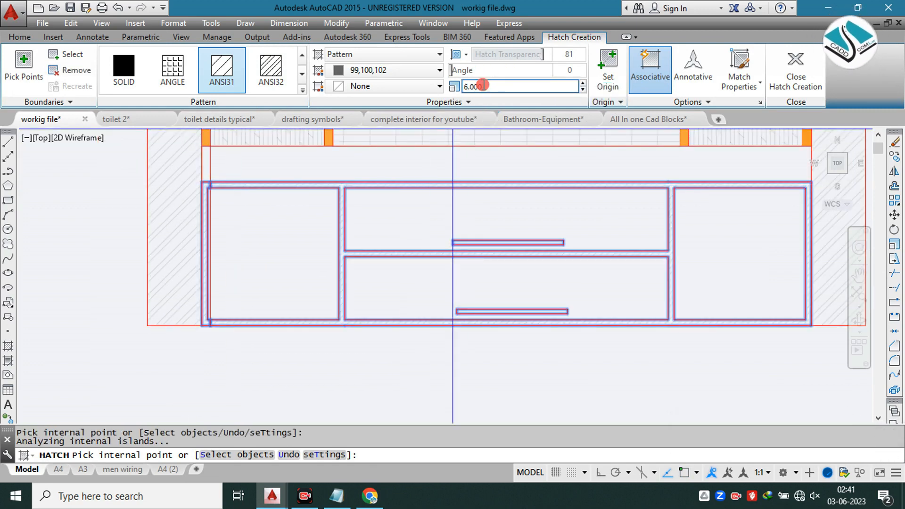
left_click_drag(483, 85, 422, 84)
type("3")
key("Return")
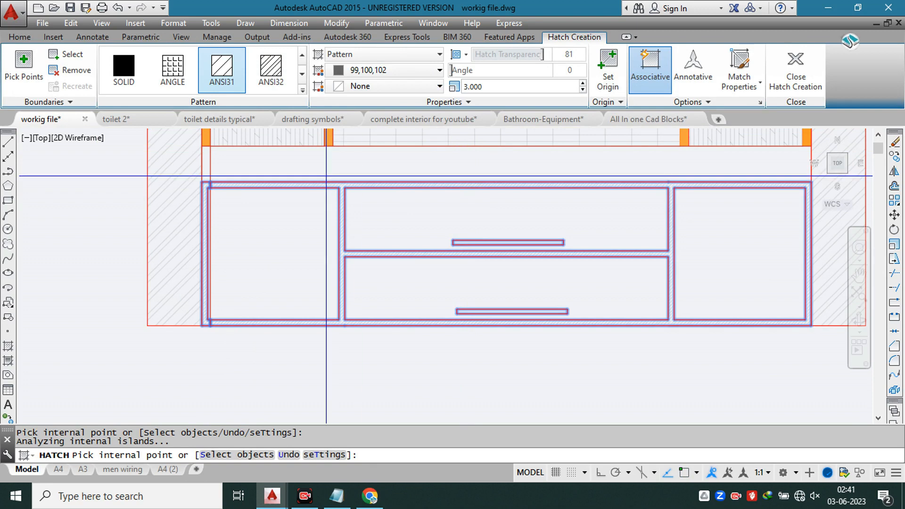
key("Return")
Step: Erase the stray vertical line running through the left end of the vanity
scroll(219, 172, "up", 2)
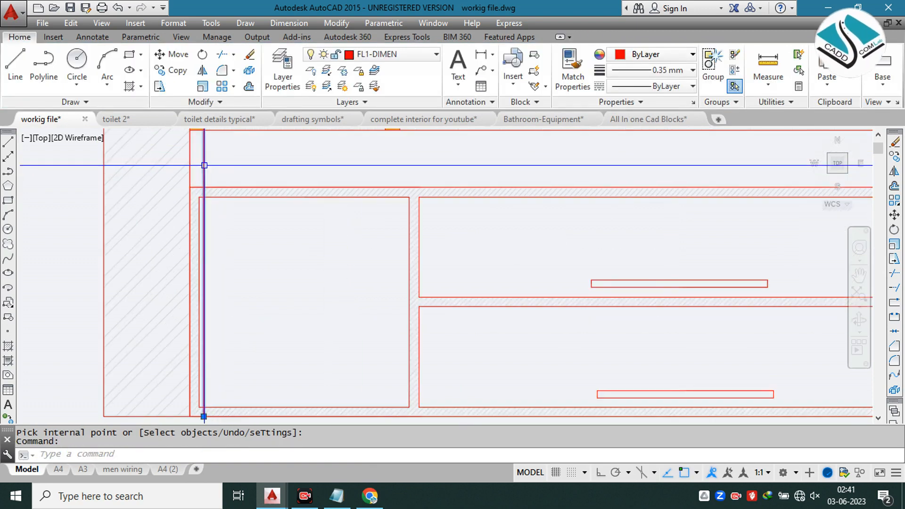
scroll(256, 178, "down", 3)
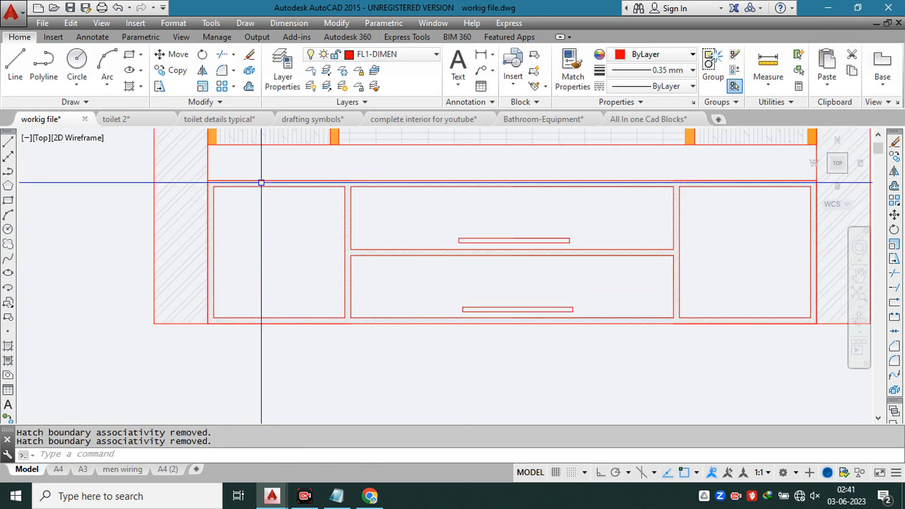
scroll(440, 233, "up", 1)
scroll(448, 232, "down", 6)
Step: Start a GR_LINEAR gradient and apply it inside both side doors and both middle drawer fronts of the vanity
middle_click_drag(629, 234, 448, 255)
scroll(448, 255, "up", 2)
scroll(726, 195, "up", 2)
scroll(728, 194, "down", 4)
scroll(355, 210, "up", 4)
type("gd")
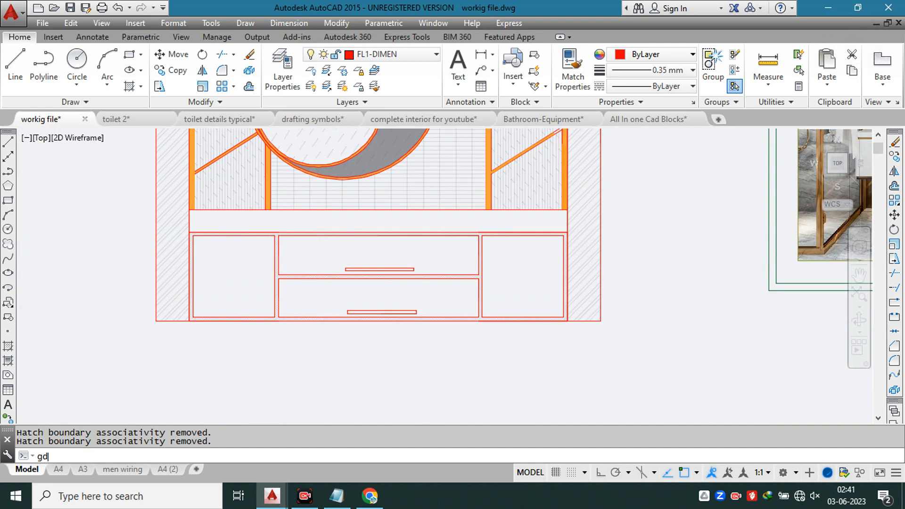
key("Return")
scroll(429, 207, "down", 2)
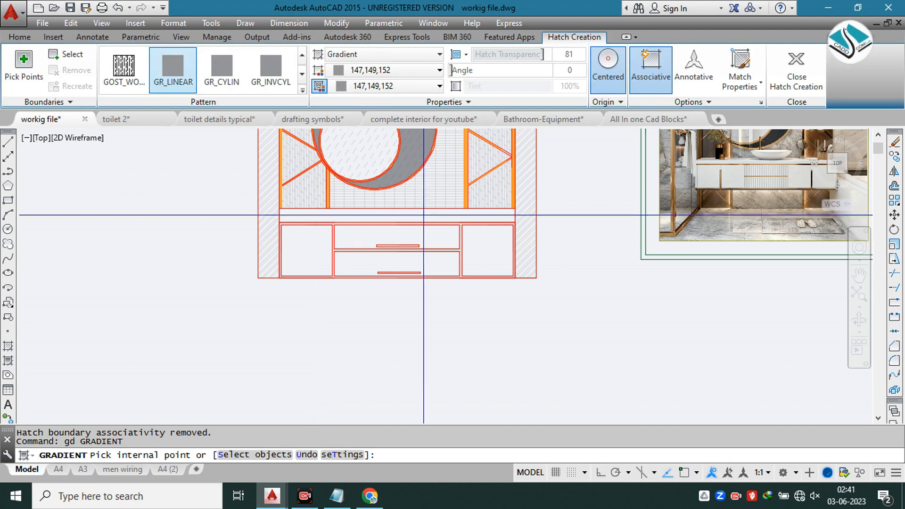
middle_click_drag(661, 209, 239, 237)
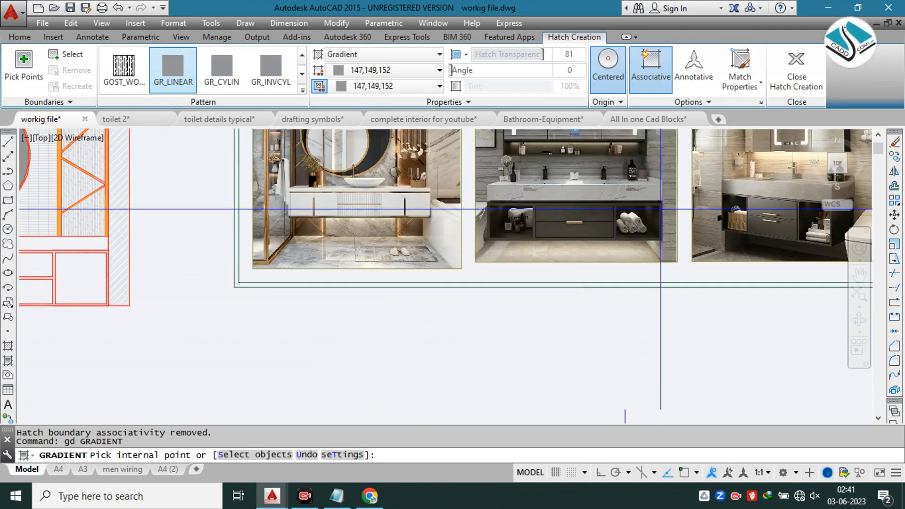
scroll(498, 203, "down", 4)
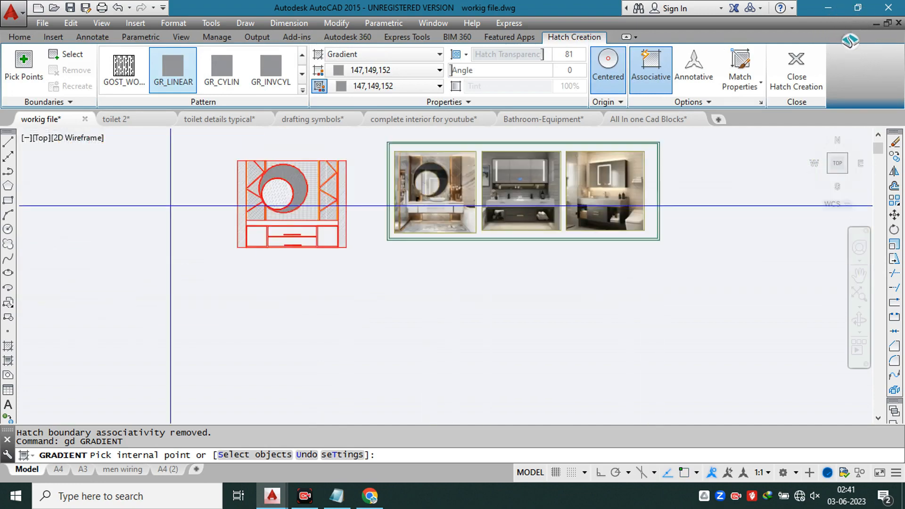
scroll(259, 268, "up", 4)
scroll(260, 266, "up", 2)
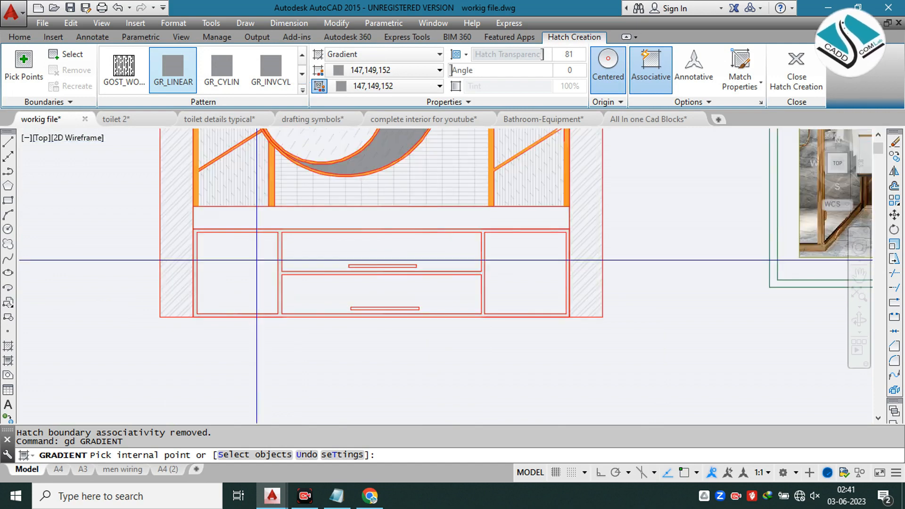
left_click(257, 259)
left_click(311, 250)
left_click(311, 293)
left_click(522, 307)
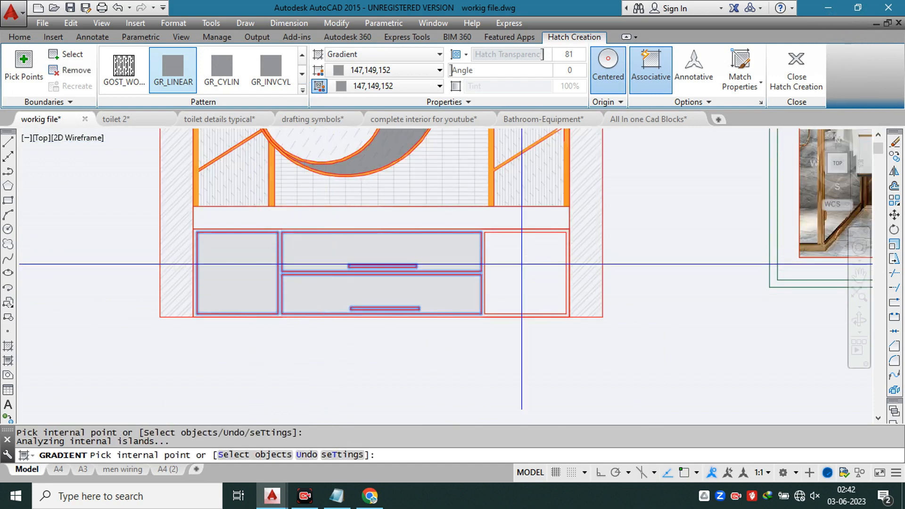
Step: Set the cabinet gradient's first colour to 99,100,102 and its transparency to about 50, and finish the fill
left_click_drag(546, 54, 453, 55)
left_click(340, 70)
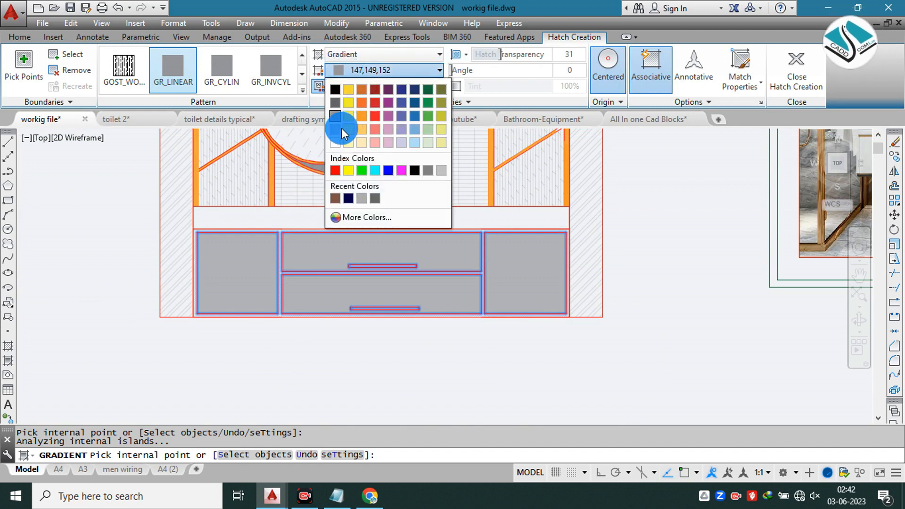
left_click(337, 105)
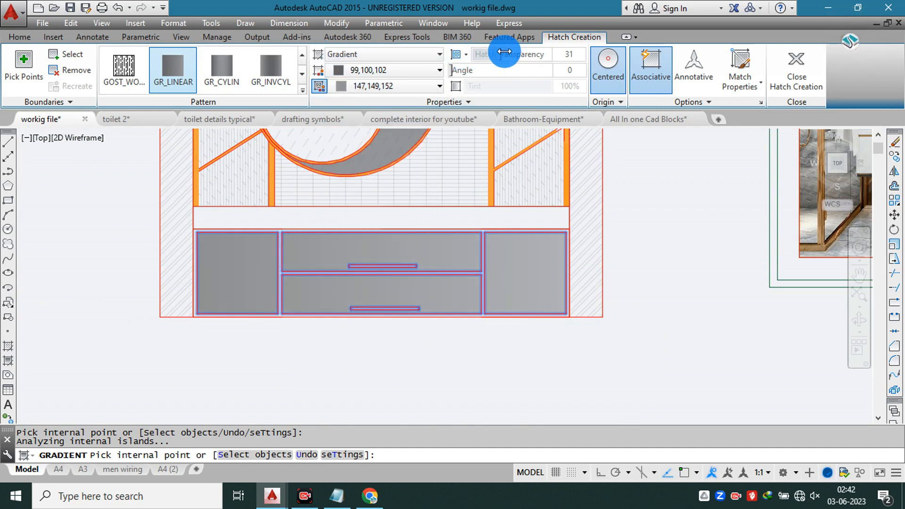
left_click_drag(493, 54, 522, 61)
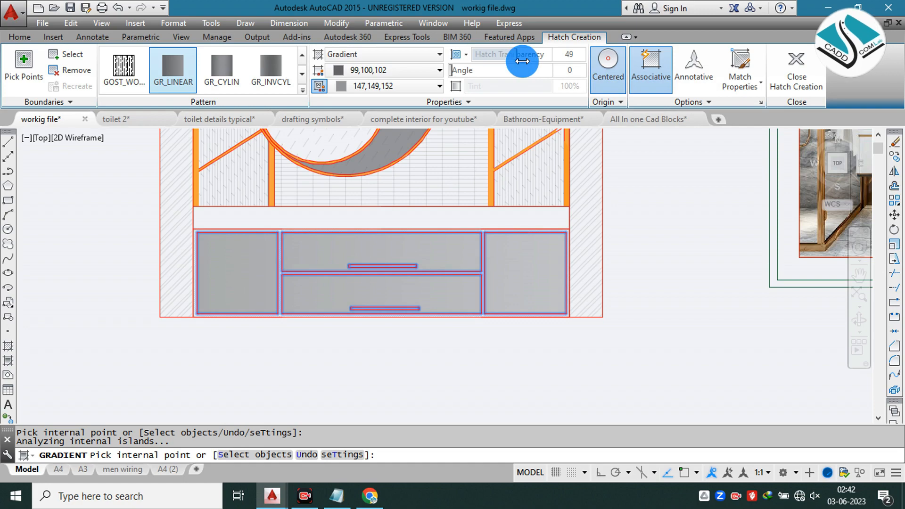
left_click(797, 69)
Step: Start another linear gradient with both of its colours set to black (0,0,0)
scroll(410, 299, "down", 4)
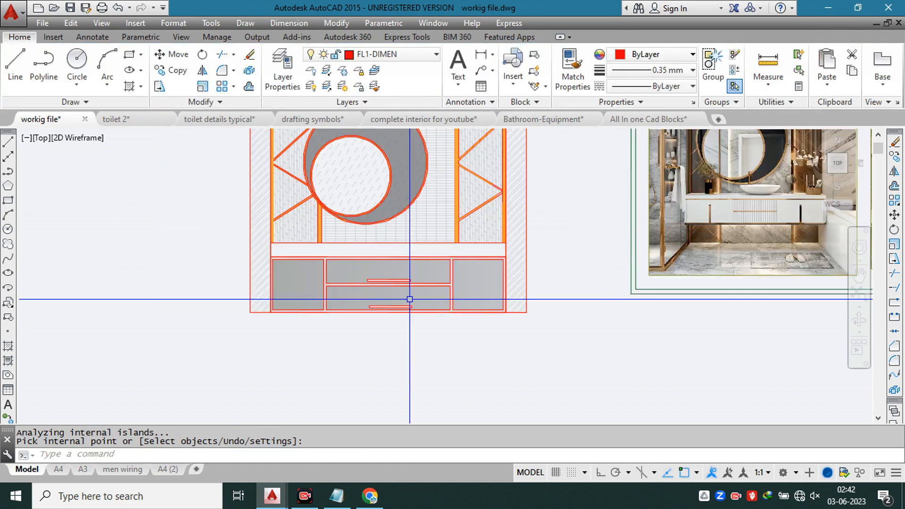
middle_click_drag(426, 296, 343, 293)
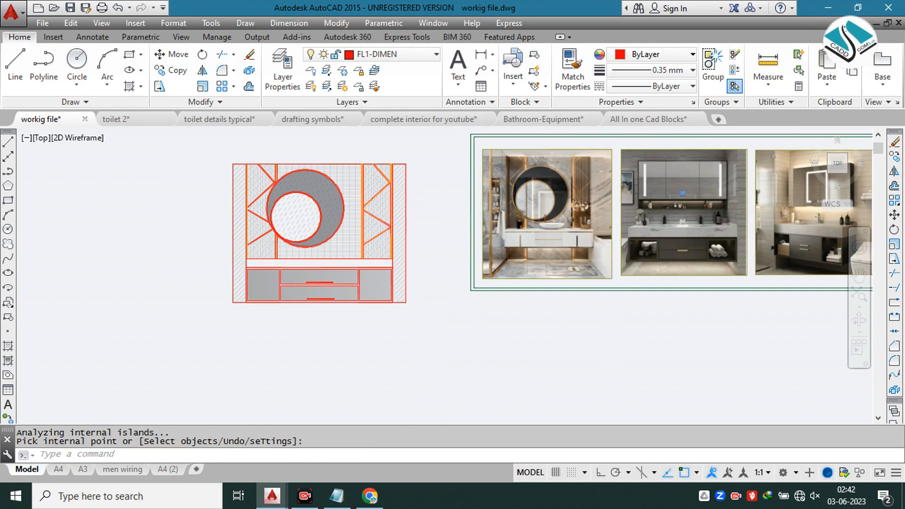
scroll(626, 255, "up", 2)
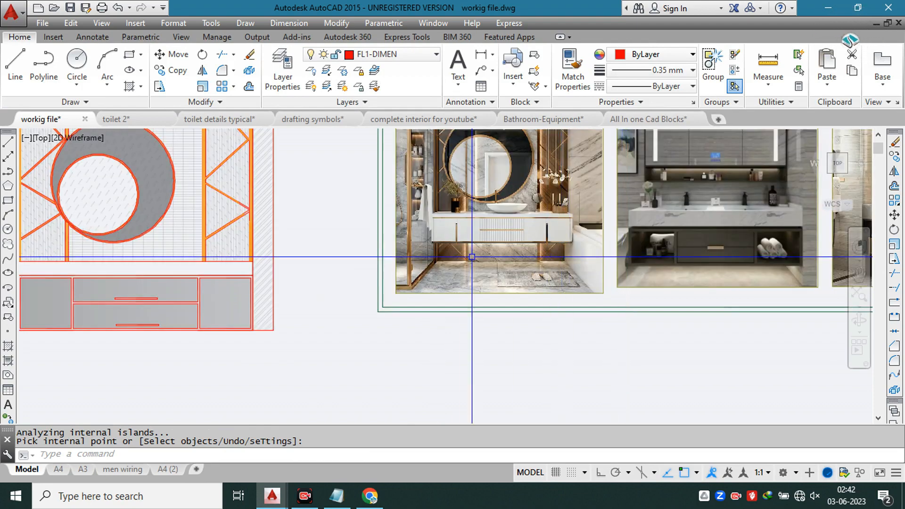
key("Escape")
middle_click_drag(135, 293, 393, 247)
scroll(392, 247, "up", 2)
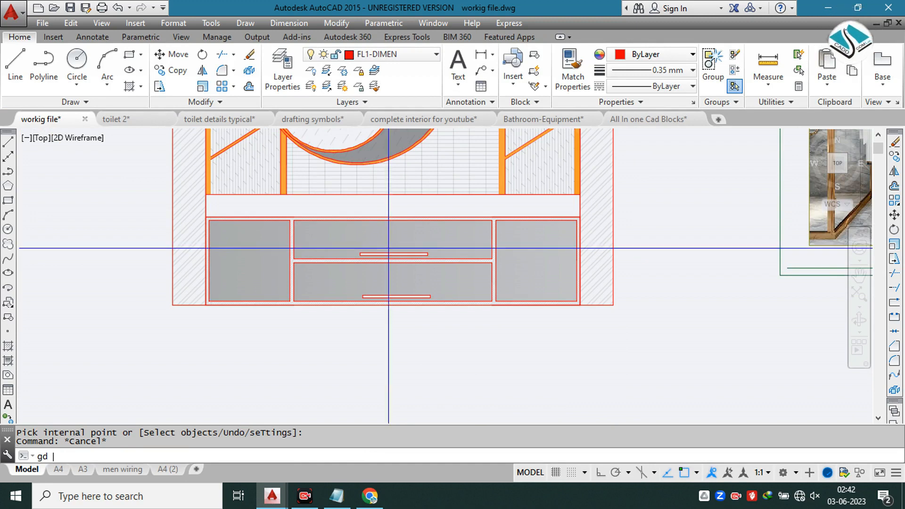
key("Return")
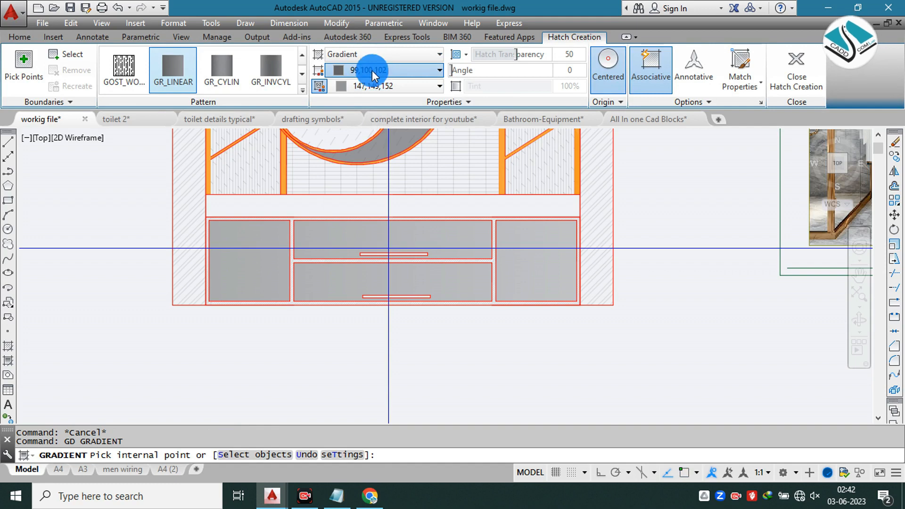
left_click(382, 70)
left_click(337, 91)
left_click(375, 85)
left_click(338, 104)
Step: Fill the two drawer handle rectangles with the black gradient by selecting them as boundary objects
left_click(71, 54)
scroll(375, 252, "up", 6)
left_click(368, 254)
scroll(368, 254, "down", 4)
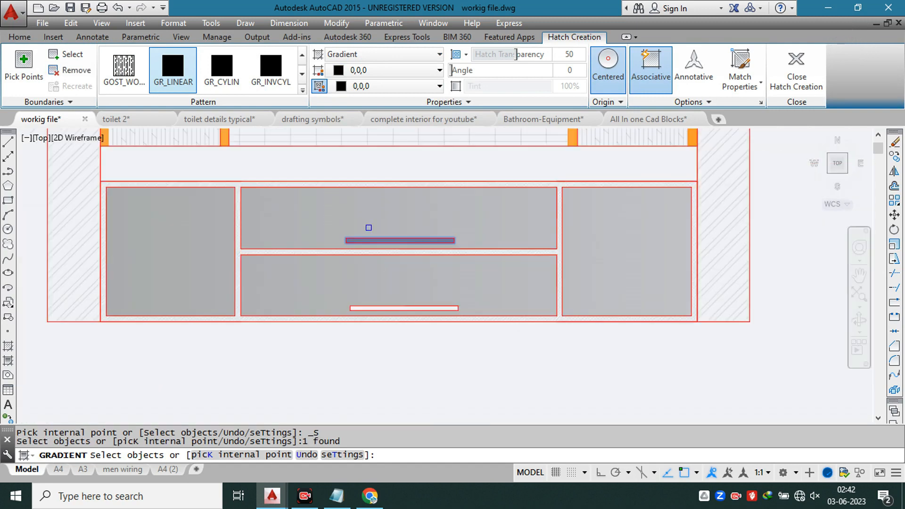
scroll(382, 302, "up", 2)
left_click(386, 306)
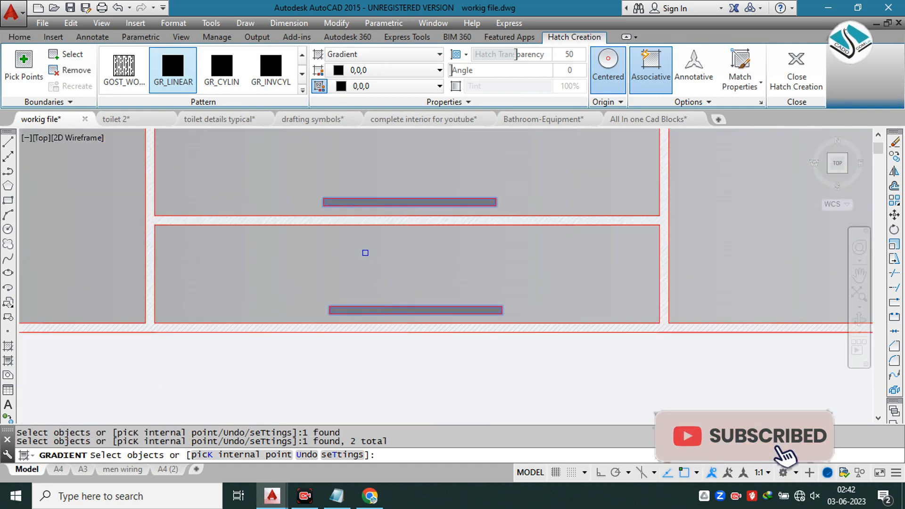
key("Return")
scroll(364, 253, "down", 6)
key("Escape")
scroll(347, 254, "down", 2)
middle_click_drag(542, 205, 447, 252)
scroll(383, 177, "up", 2)
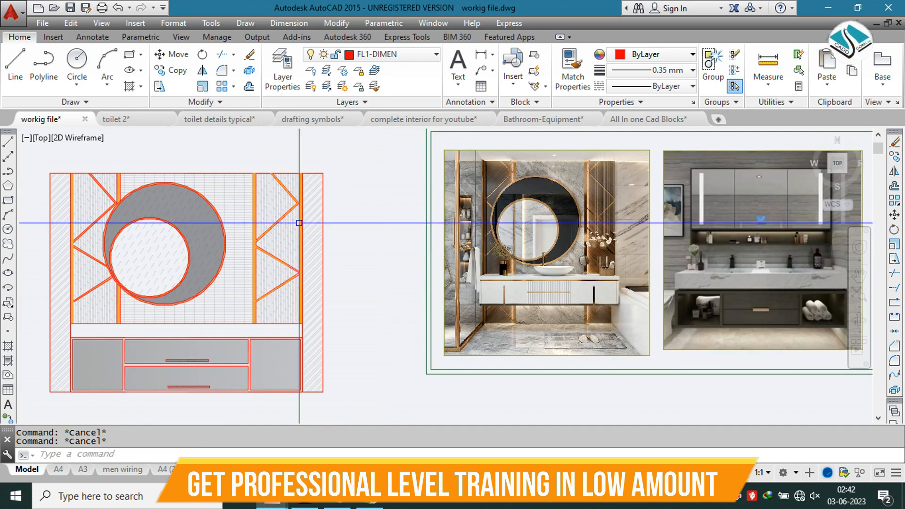
Step: Start an ANSI31 hatch inside the countertop strip between the mirror wall and the cabinets
middle_click_drag(282, 237, 407, 196)
scroll(352, 248, "up", 2)
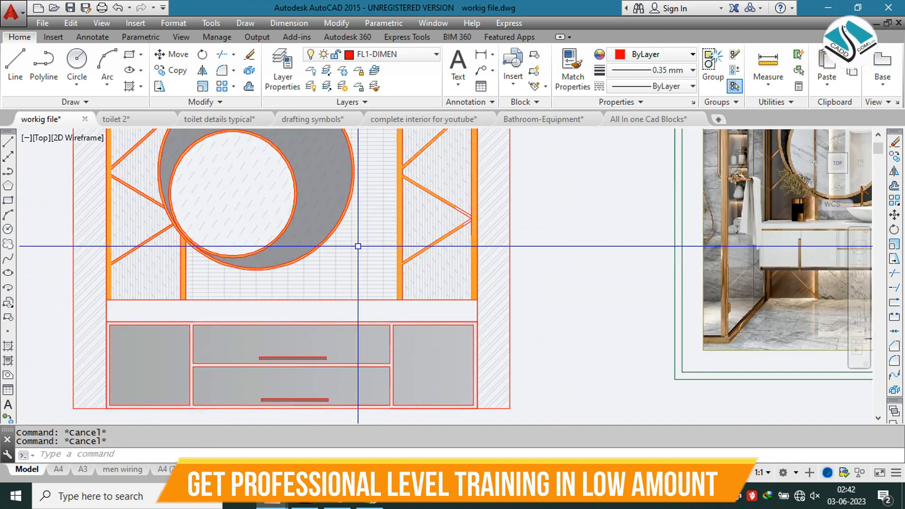
type("h")
key("Return")
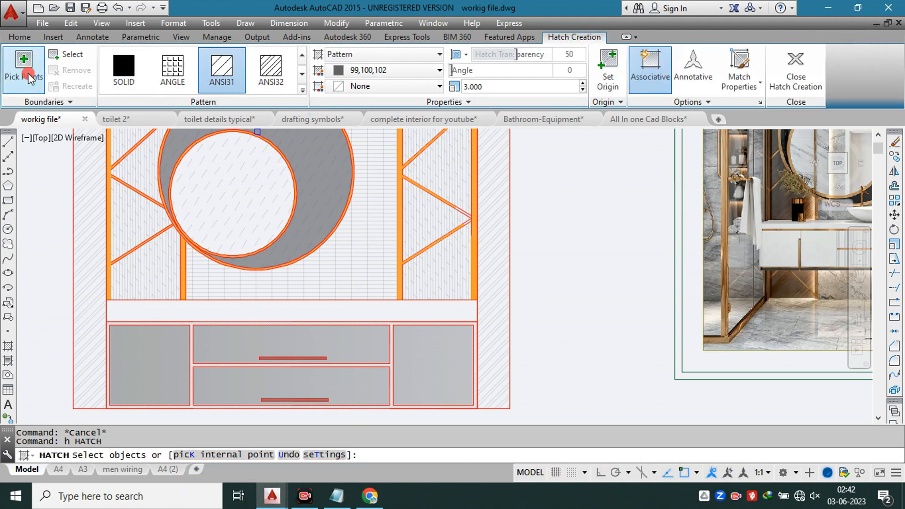
left_click(228, 310)
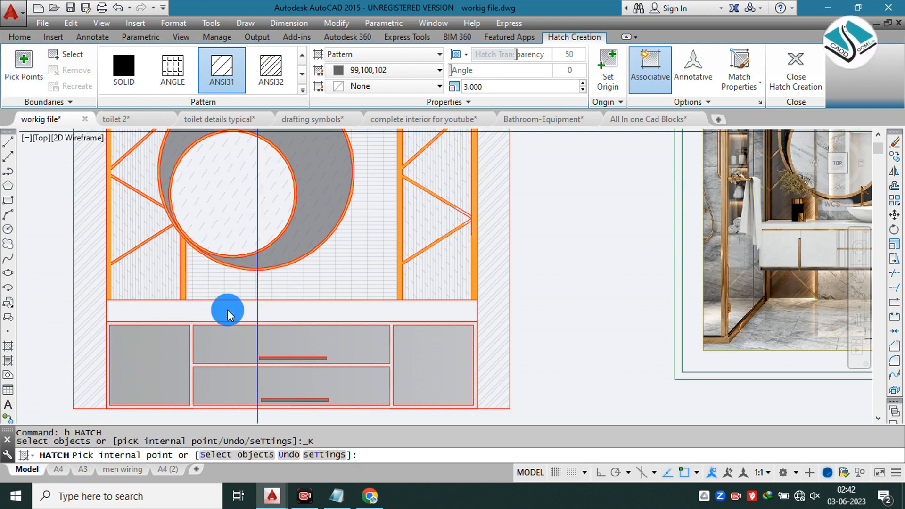
Step: Set the countertop hatch's transparency to 77 and its scale to 9, and finish the hatch
left_click(453, 86)
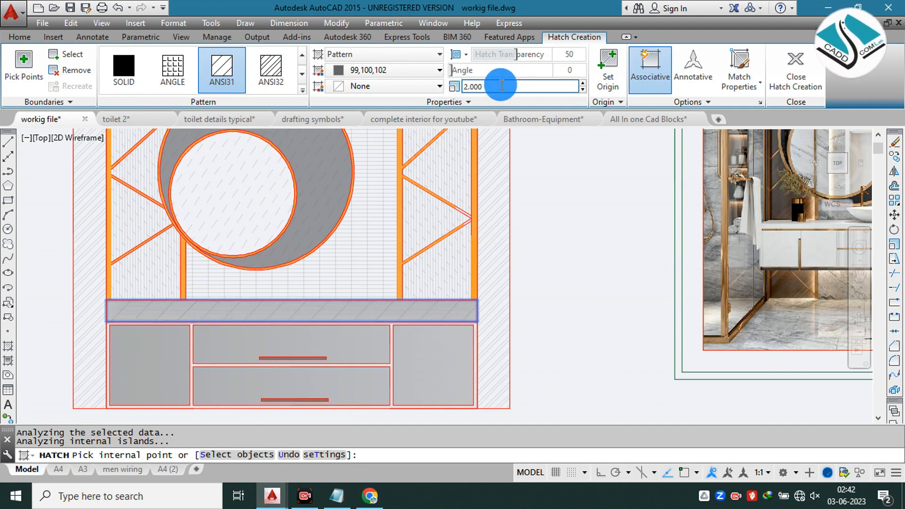
type("6")
key("Return")
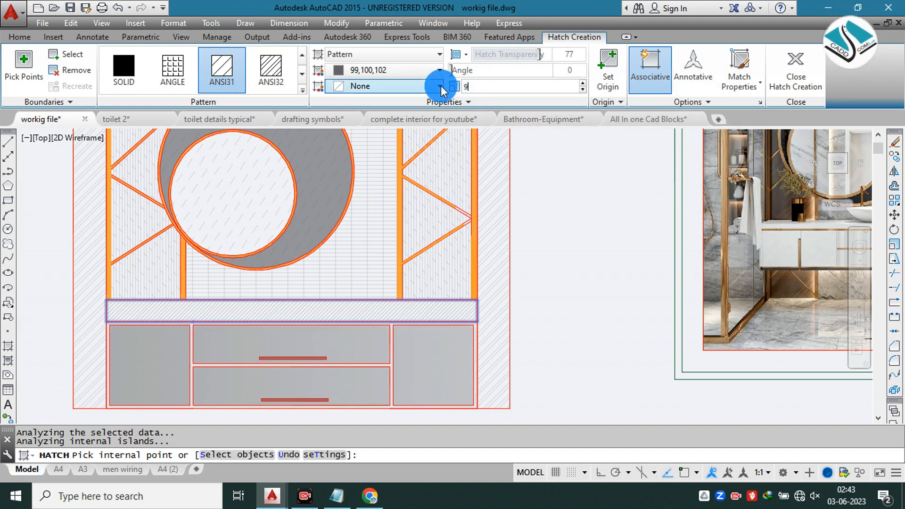
left_click(797, 106)
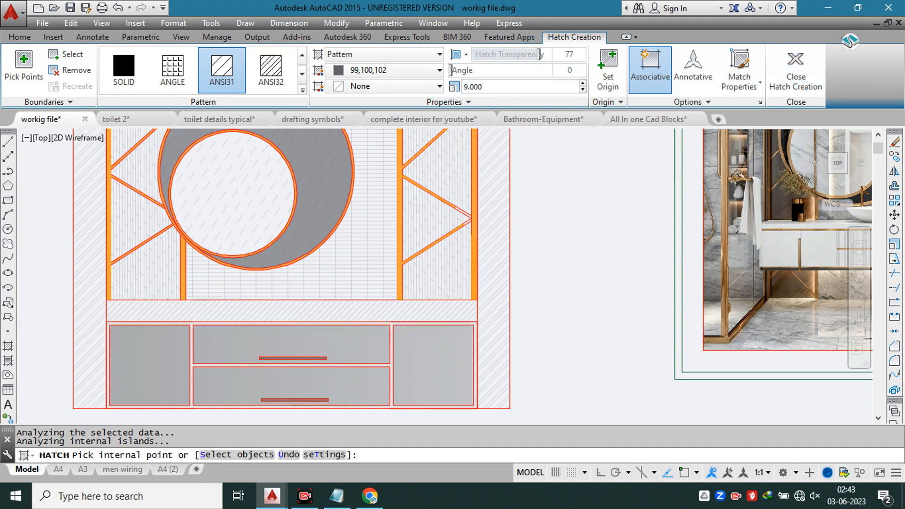
scroll(312, 230, "down", 5)
scroll(445, 205, "up", 2)
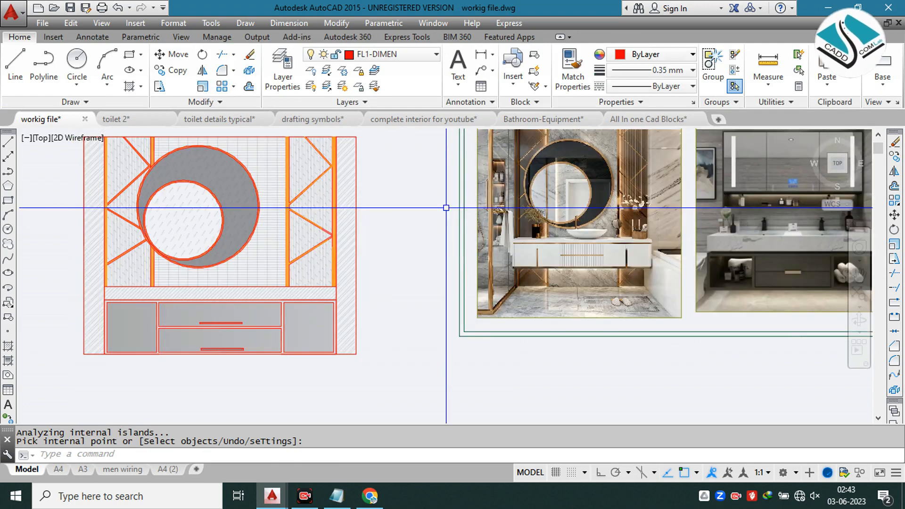
key("Escape")
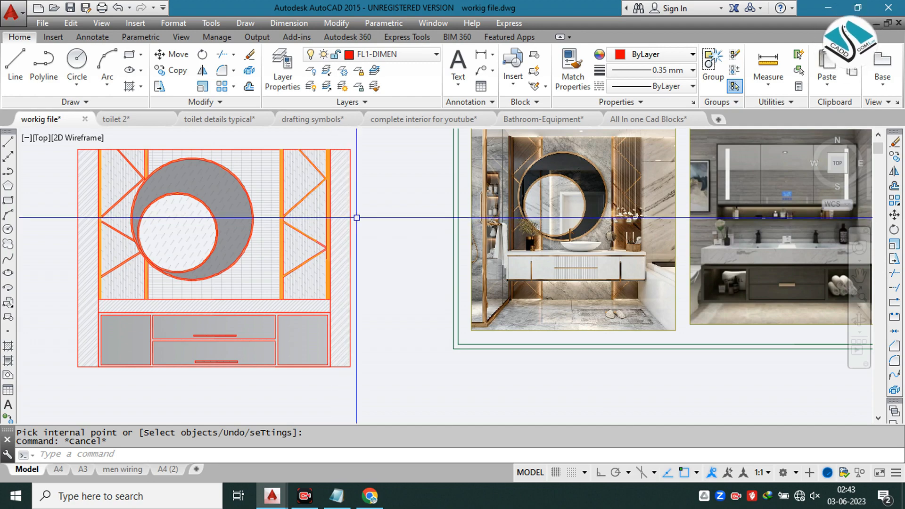
Step: Compare the vanity elevation with its pendant lights, taps and small plants against the bathroom reference photos
scroll(376, 220, "down", 1)
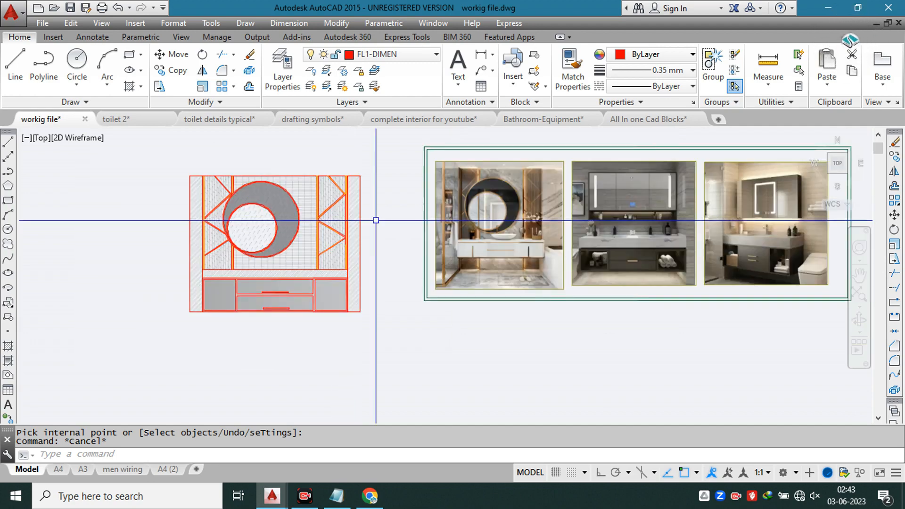
scroll(279, 222, "up", 2)
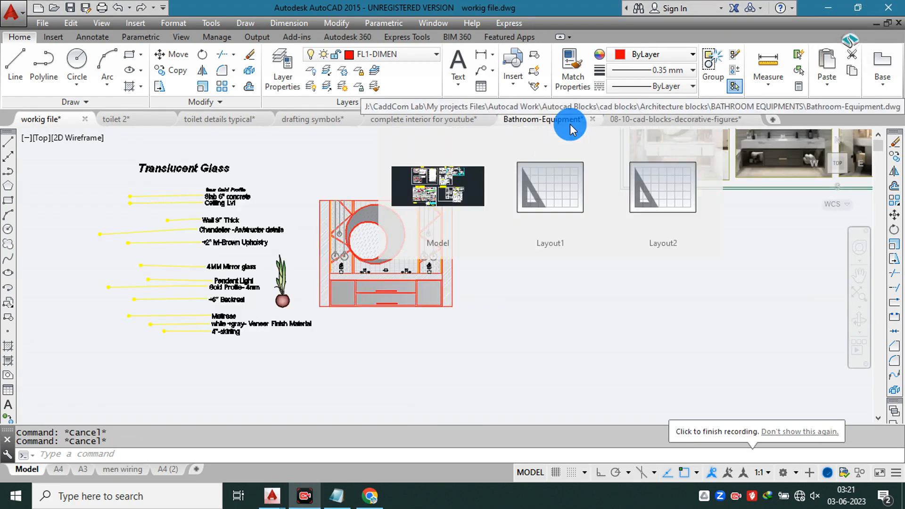
scroll(370, 240, "up", 4)
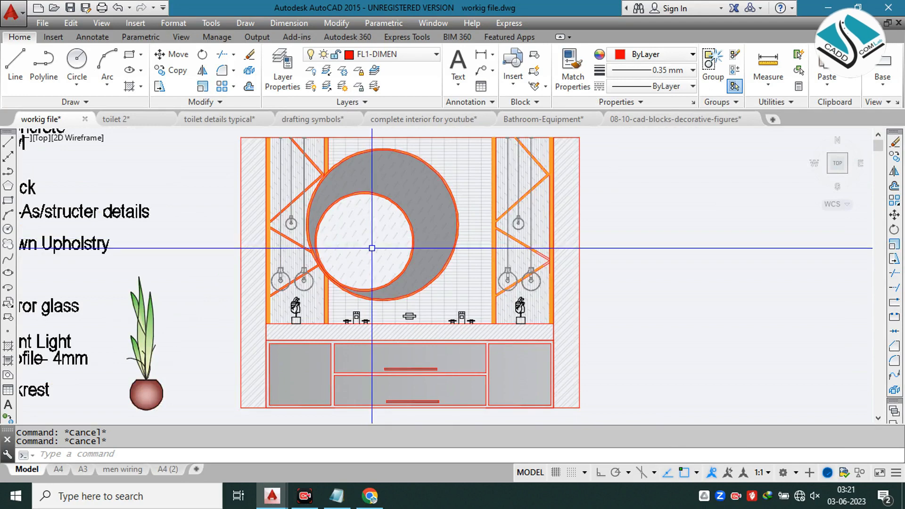
scroll(370, 283, "up", 3)
scroll(354, 203, "down", 5)
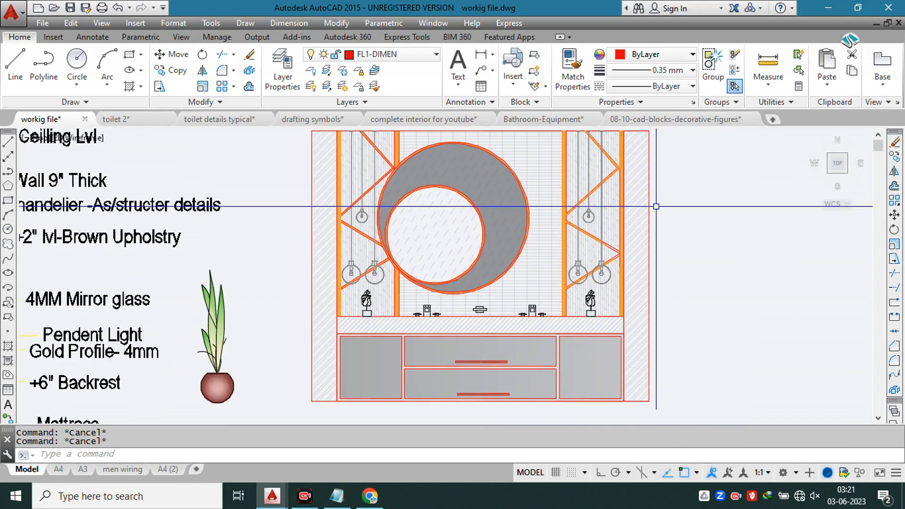
scroll(485, 230, "down", 2)
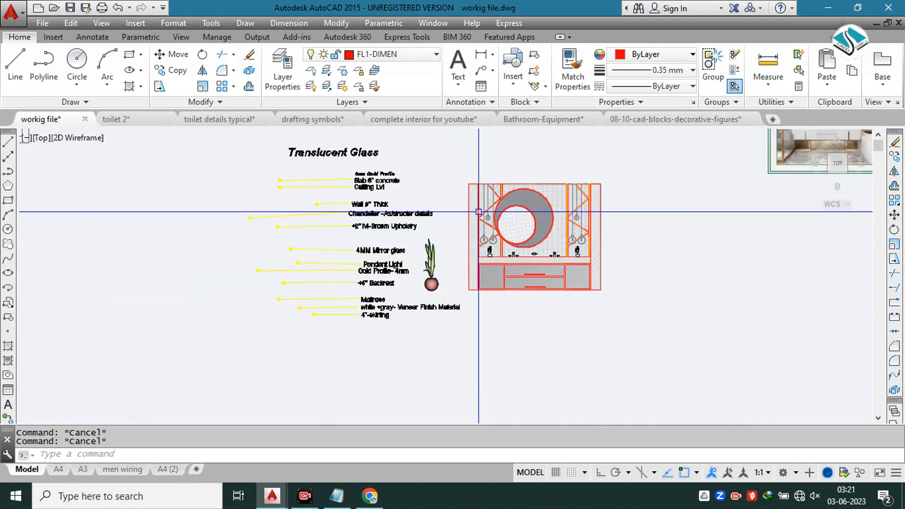
middle_click_drag(617, 152, 354, 257)
scroll(599, 215, "up", 5)
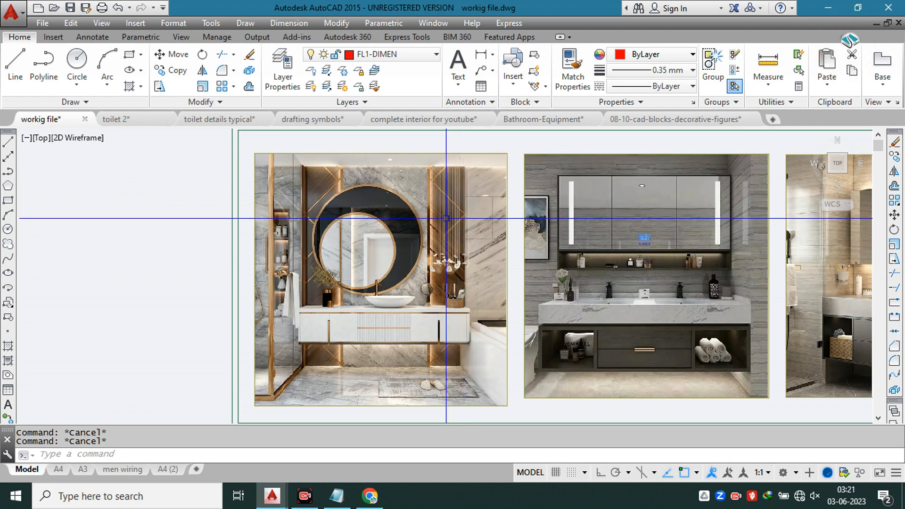
scroll(446, 218, "down", 5)
scroll(292, 264, "up", 6)
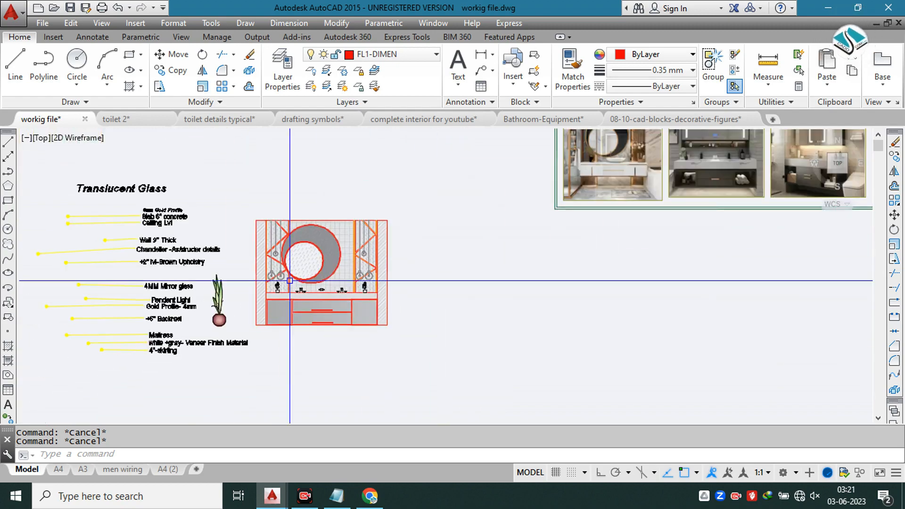
scroll(290, 280, "down", 1)
scroll(389, 265, "up", 3)
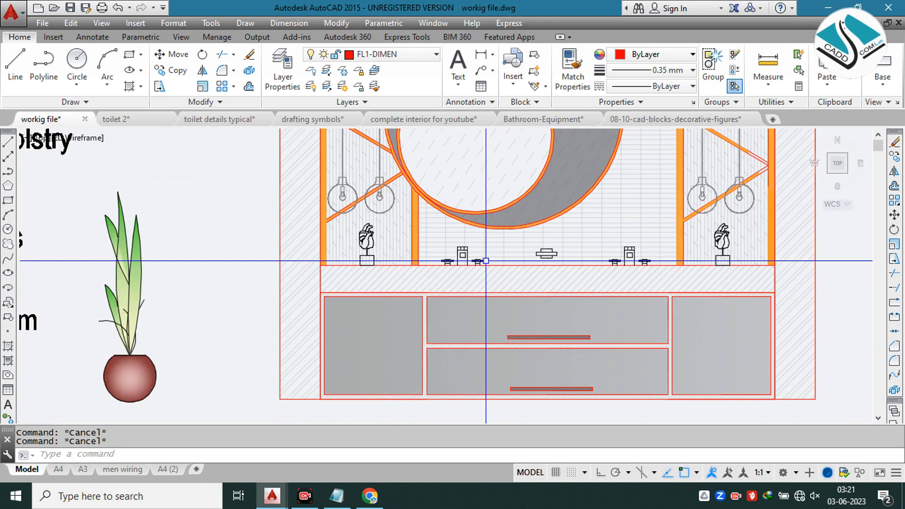
Step: Move the tall potted plant by the base of its pot to the bottom of the vanity's left door
middle_click_drag(486, 261, 377, 243)
middle_click_drag(224, 243, 395, 244)
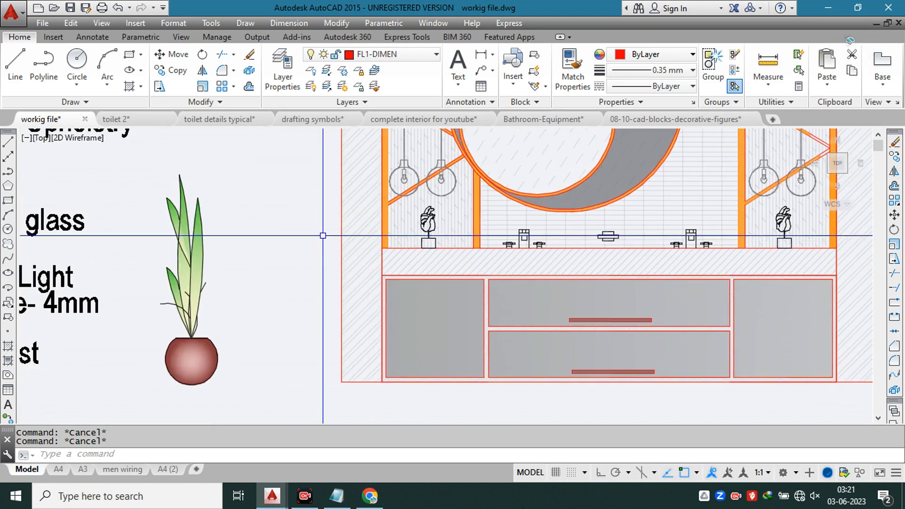
left_click(303, 226)
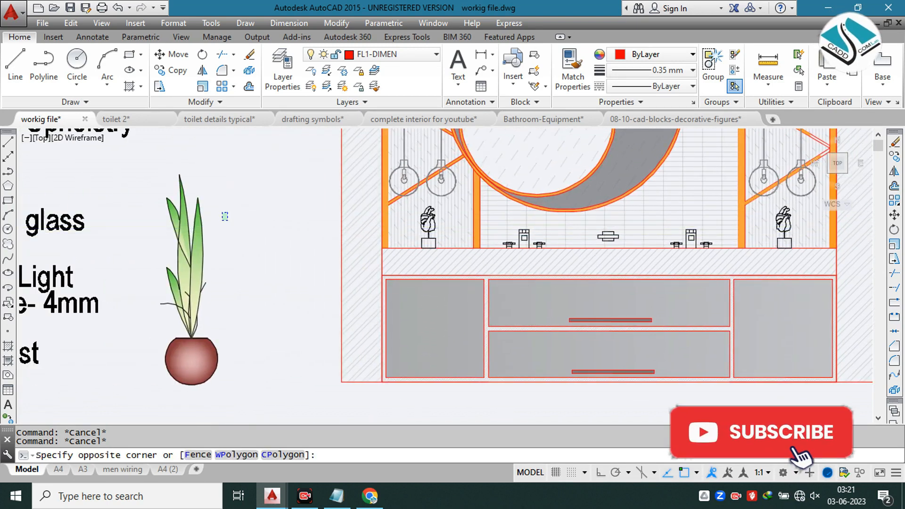
left_click(182, 267)
type("m")
key("Return")
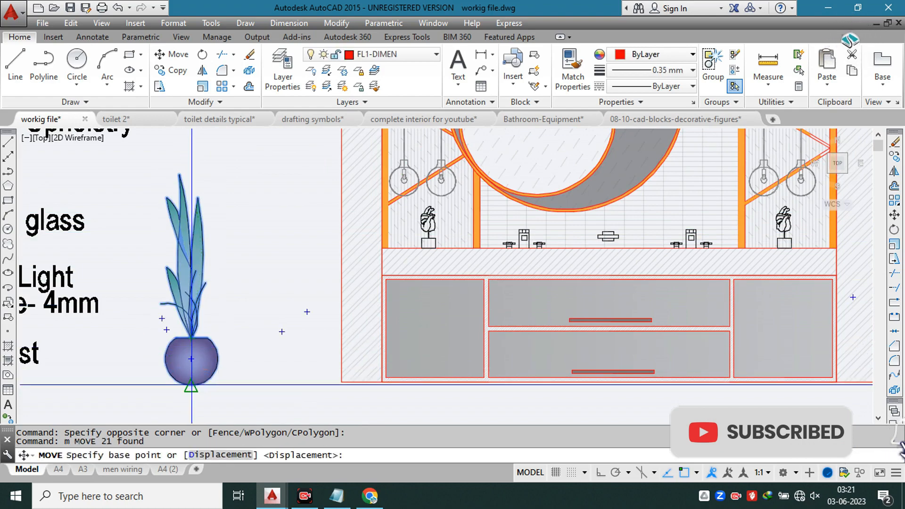
left_click(191, 386)
left_click(432, 380)
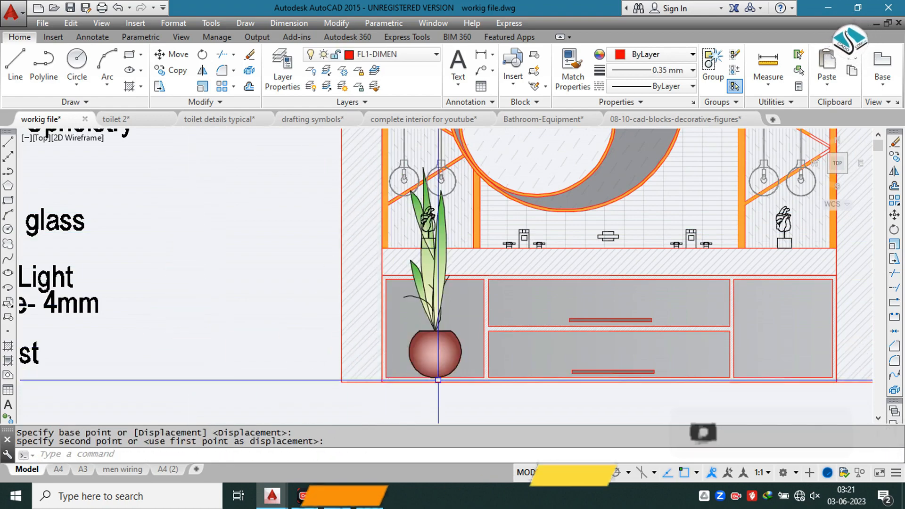
scroll(335, 304, "down", 4)
key("Escape")
scroll(358, 297, "up", 6)
left_click(362, 225)
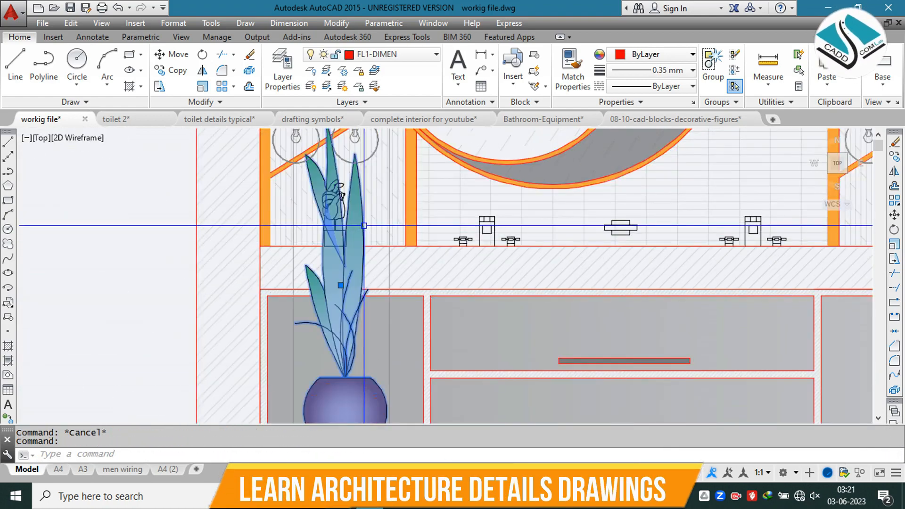
left_click(678, 57)
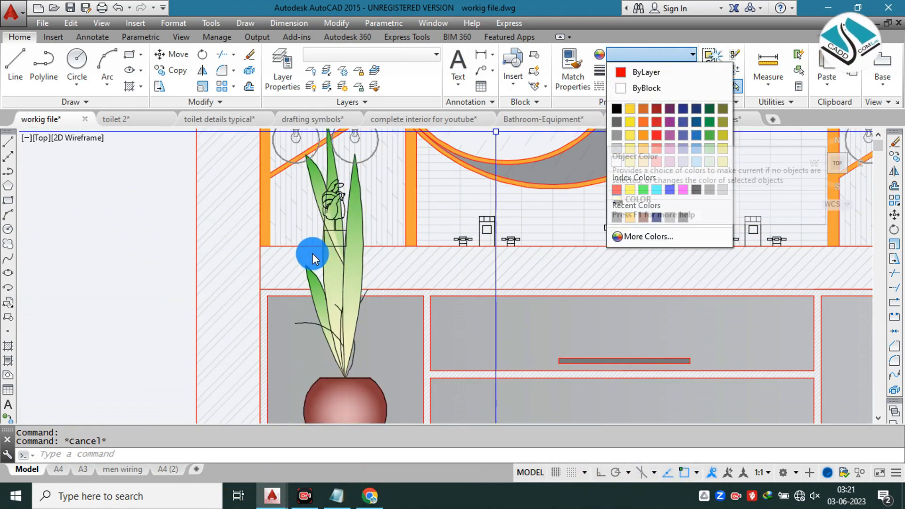
key("Escape")
scroll(356, 261, "down", 5)
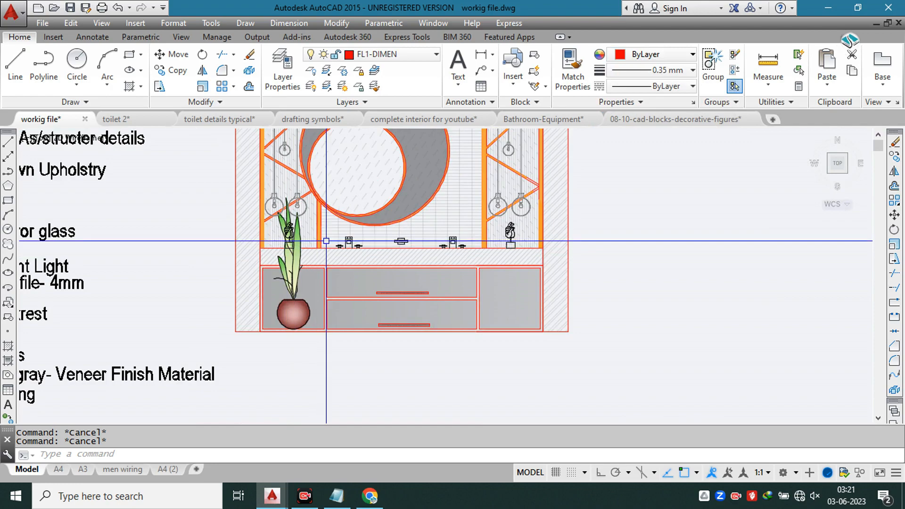
scroll(342, 245, "down", 3)
scroll(385, 189, "up", 2)
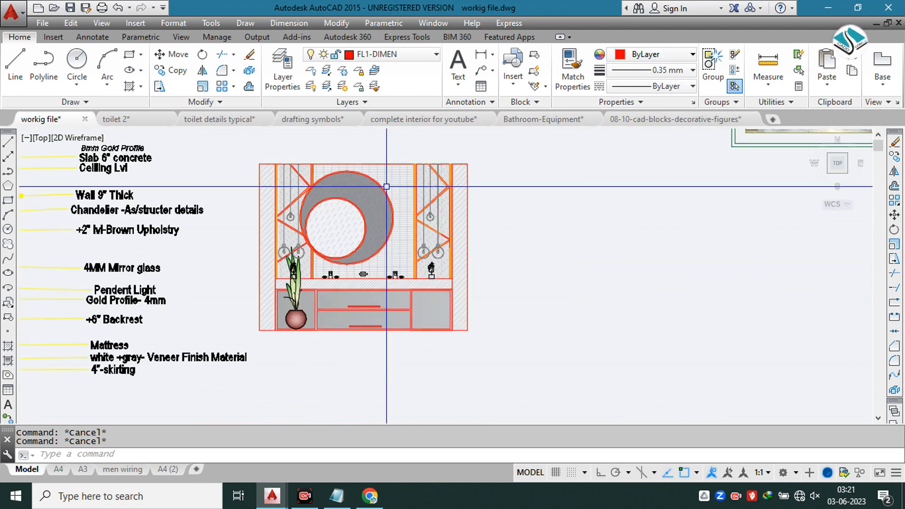
scroll(418, 283, "down", 4)
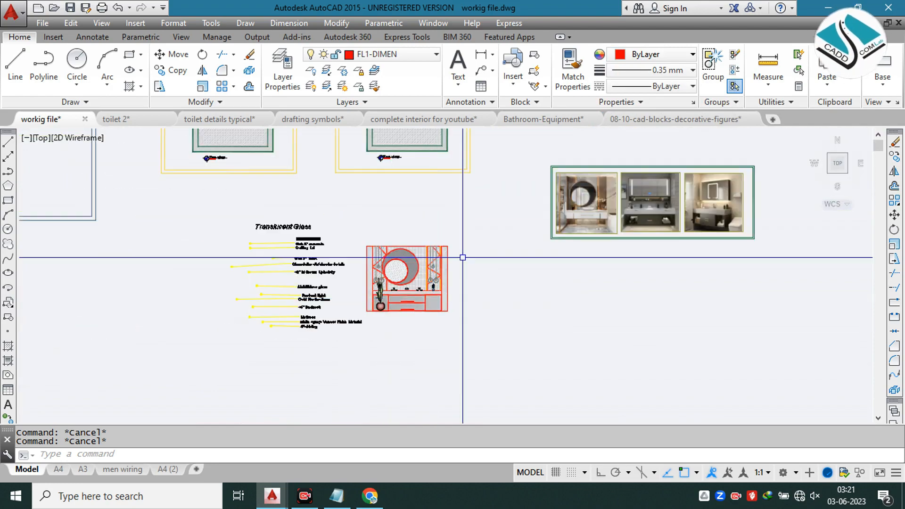
Step: Erase the double yellow frame around the floor plan above the vanity elevation
middle_click_drag(461, 239, 435, 305)
left_click(467, 220)
left_click(441, 238)
type("e")
key("Return")
Step: Move the whole vanity elevation straight up with Ortho on, so it sits closer beneath the floor plan
left_click(433, 296)
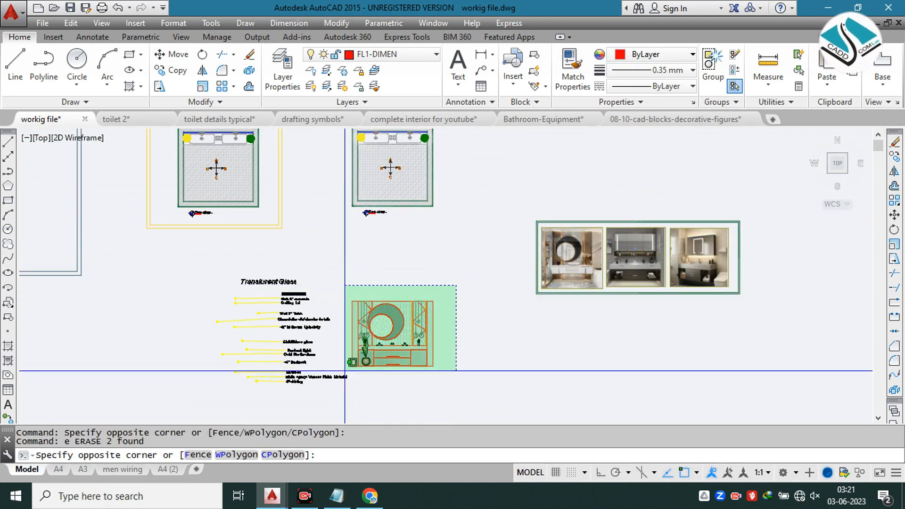
left_click(348, 373)
type("m")
key("Return")
left_click(390, 323)
left_click(600, 473)
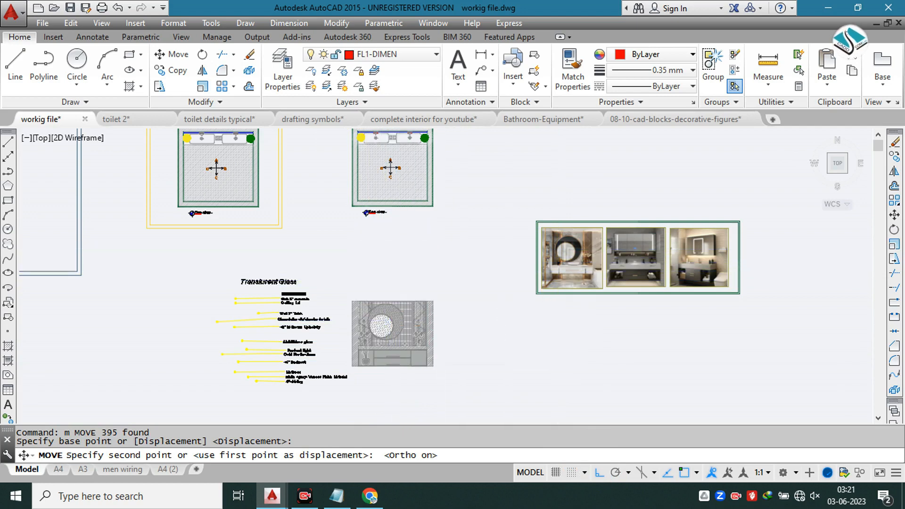
left_click(390, 269)
Step: Draw a rectangle enclosing the right floor plan and the vanity elevation, with free space on their right side
middle_click_drag(405, 176, 386, 210)
type("rec")
key("Return")
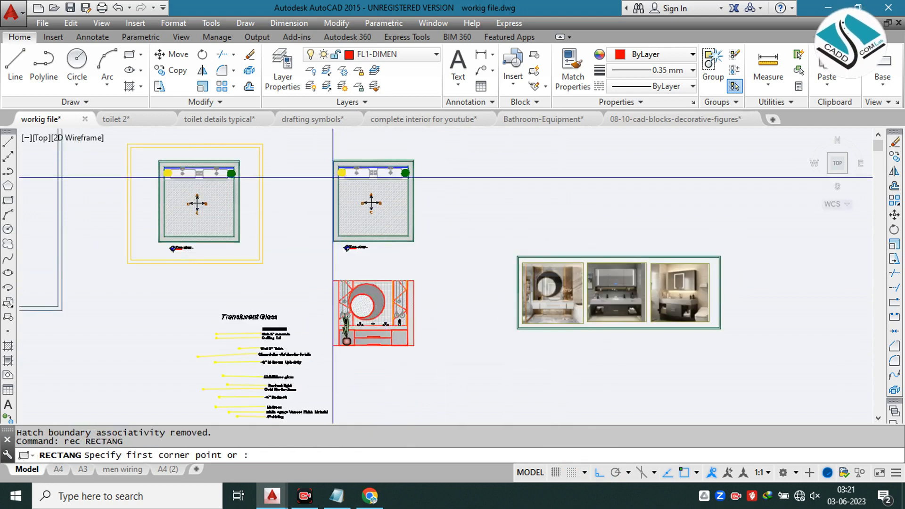
left_click(323, 146)
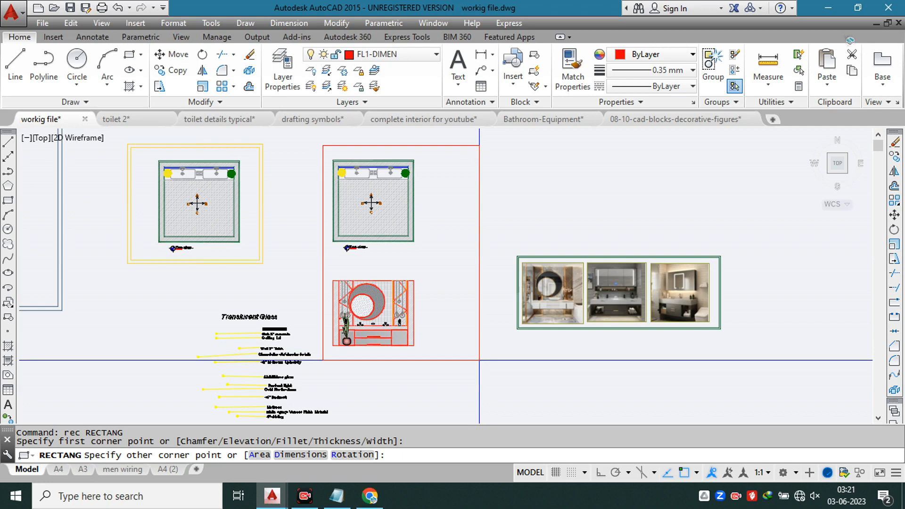
left_click(479, 360)
key("Escape")
Step: Offset the new enclosing rectangle outward by 6 to form a double frame
type("o")
key("Return")
type("6")
key("Return")
left_click(477, 265)
left_click(493, 198)
key("Escape")
Step: Move the framed floor plan and vanity elevation together up and slightly to the right
left_click(500, 132)
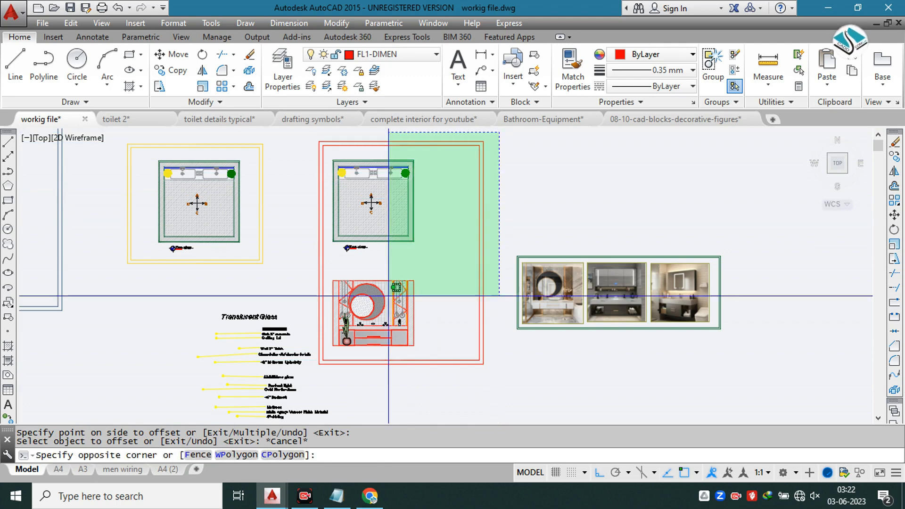
left_click(314, 393)
type("m")
key("Return")
left_click(401, 311)
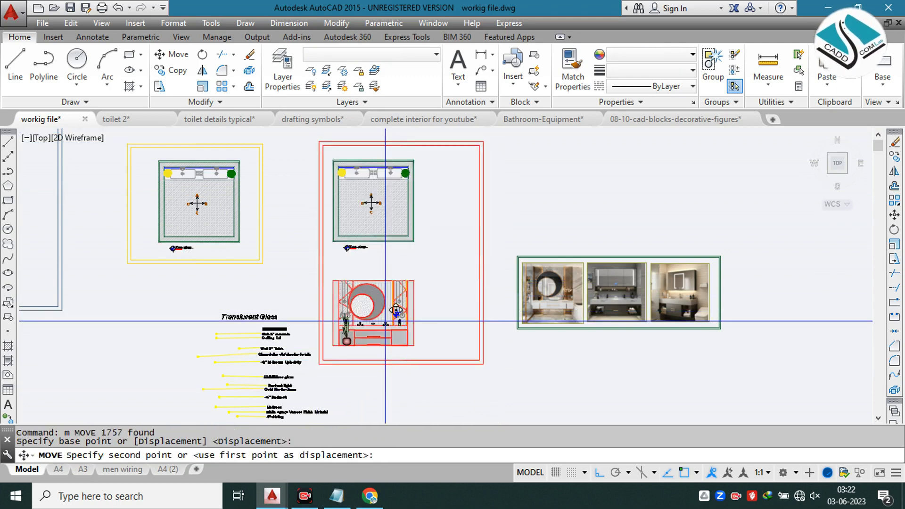
scroll(375, 231, "down", 3)
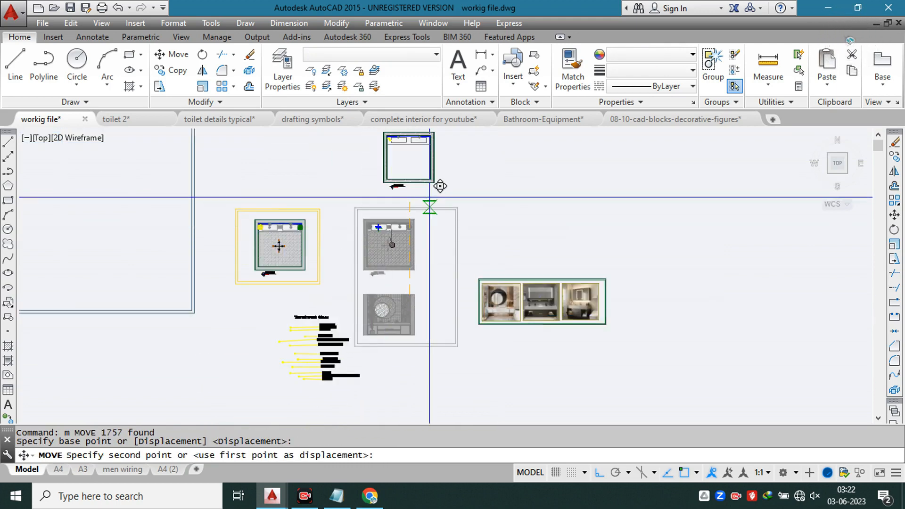
left_click(428, 197)
Step: Move the yellow-framed floor plan up and slightly to the left with Ortho off, keeping it beside the red-framed sheet
left_click(373, 196)
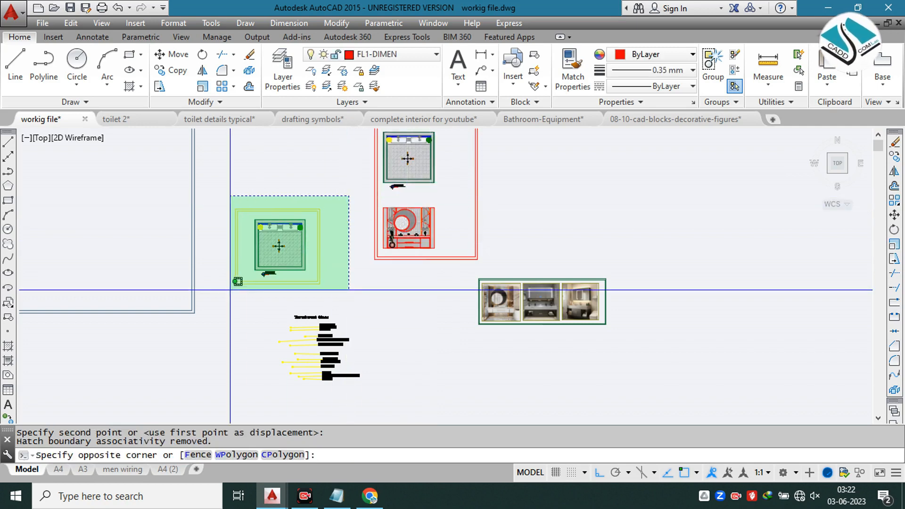
left_click(233, 283)
type("m")
key("Return")
left_click(280, 238)
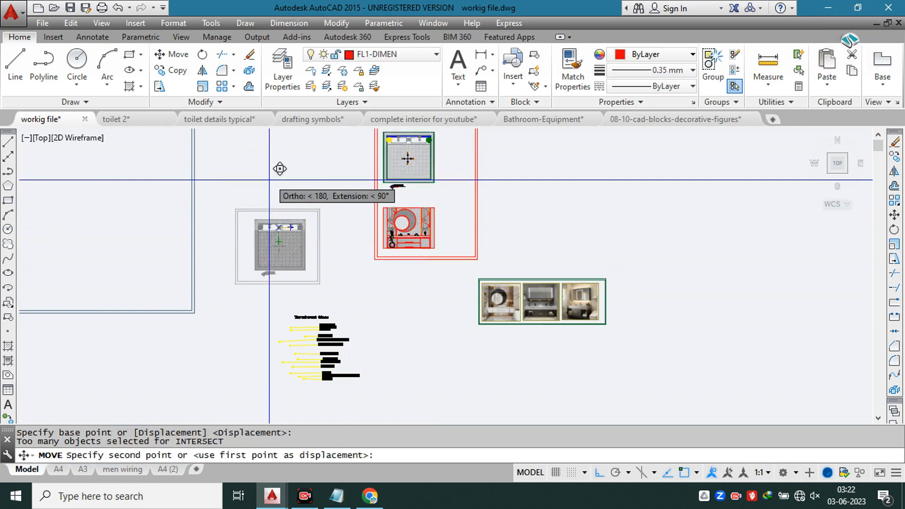
left_click(603, 471)
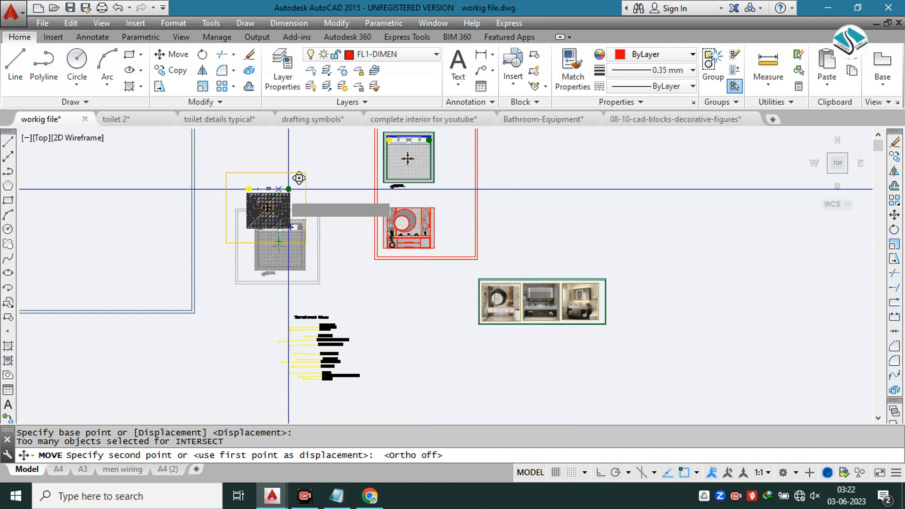
left_click(304, 185)
key("Escape")
Step: Move the framed strip of three bathroom reference photos up and farther to the right, away from the red-framed sheet
scroll(449, 196, "up", 1)
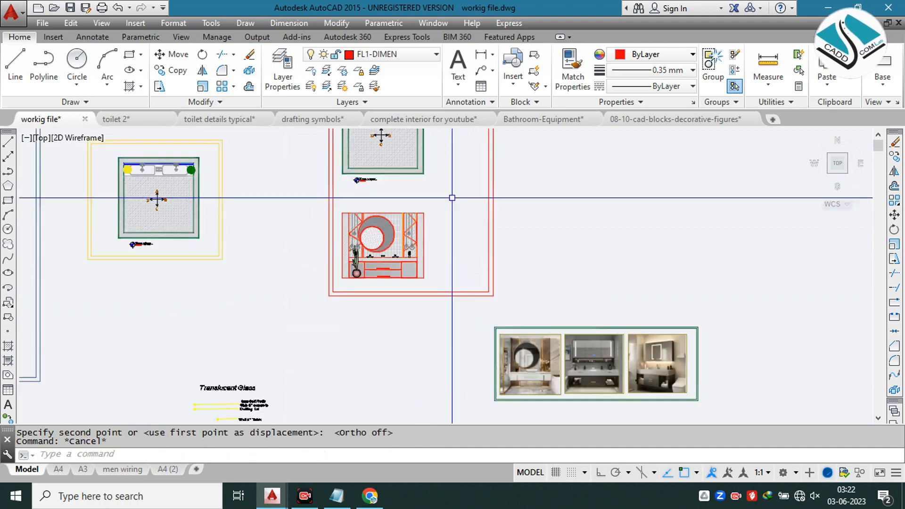
scroll(425, 247, "up", 3)
middle_click_drag(627, 313, 471, 232)
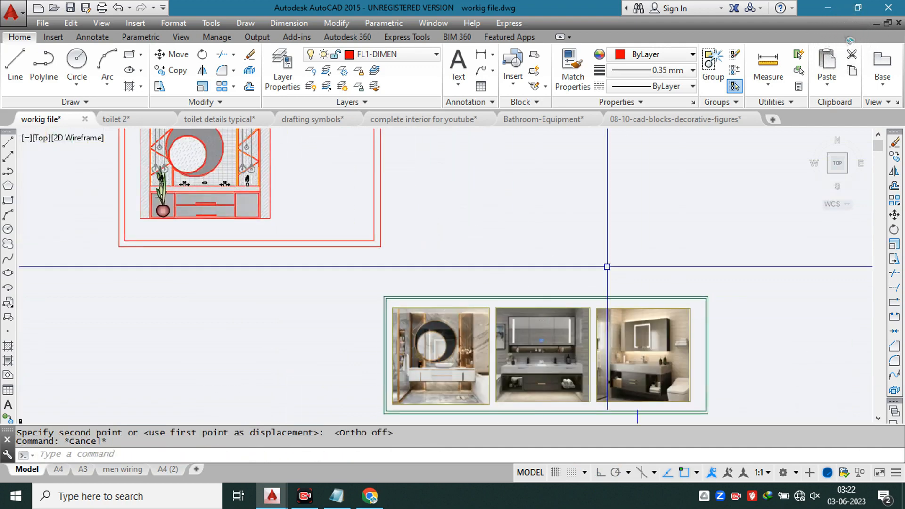
left_click(750, 289)
scroll(514, 376, "down", 2)
middle_click_drag(514, 375, 506, 296)
left_click(419, 336)
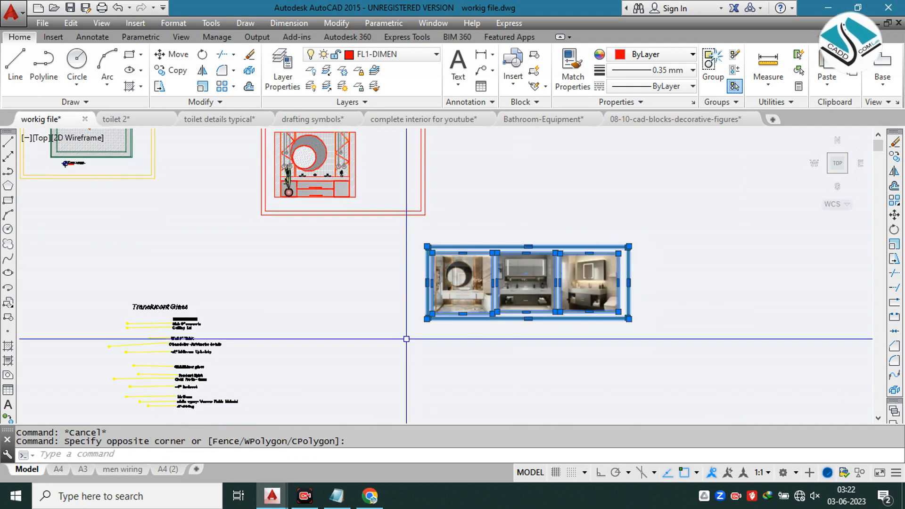
type("m")
key("Return")
left_click(527, 282)
left_click(697, 202)
key("Escape")
middle_click_drag(279, 131, 366, 233)
scroll(365, 228, "up", 2)
scroll(402, 178, "up", 4)
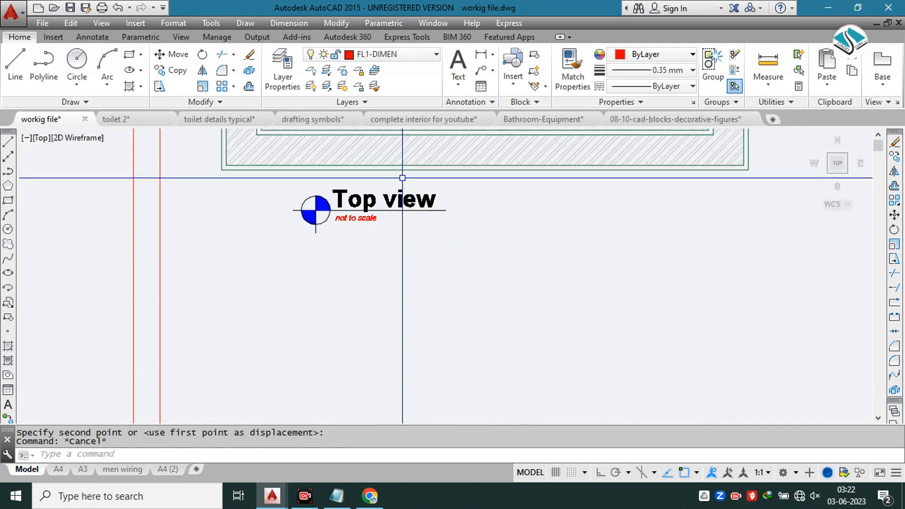
scroll(403, 179, "down", 1)
left_click(405, 179)
left_click(301, 256)
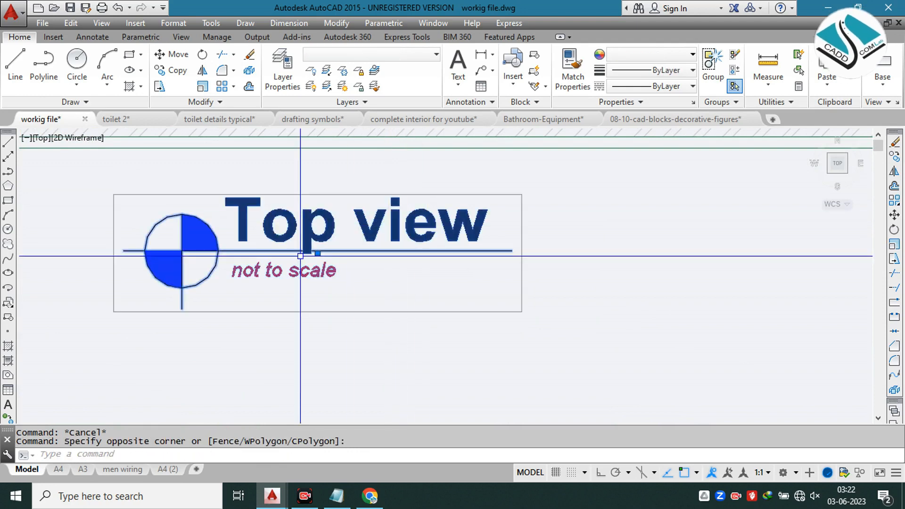
type("c")
key("Return")
key("Escape")
Step: Copy the "Top view" title with its symbol from beneath the floor plan to just below the vanity elevation
left_click(343, 178)
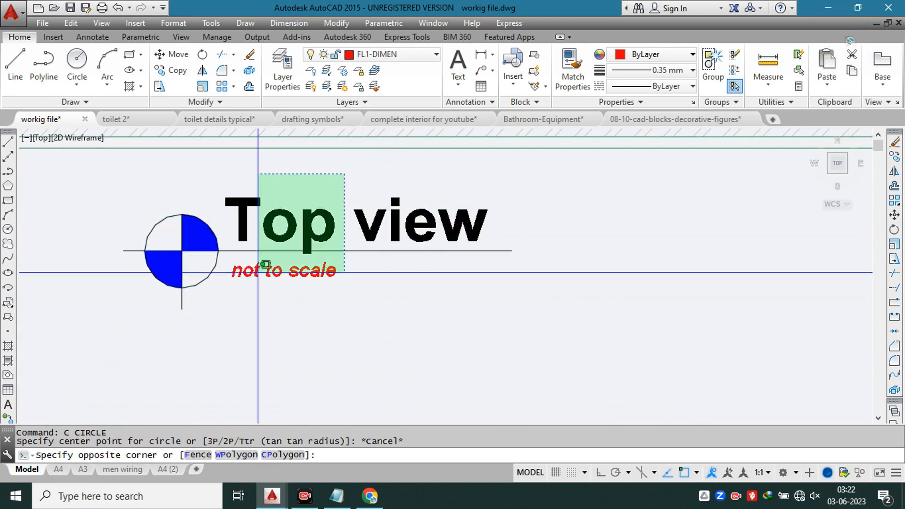
left_click(251, 285)
key("Return")
left_click(251, 285)
scroll(340, 216, "down", 5)
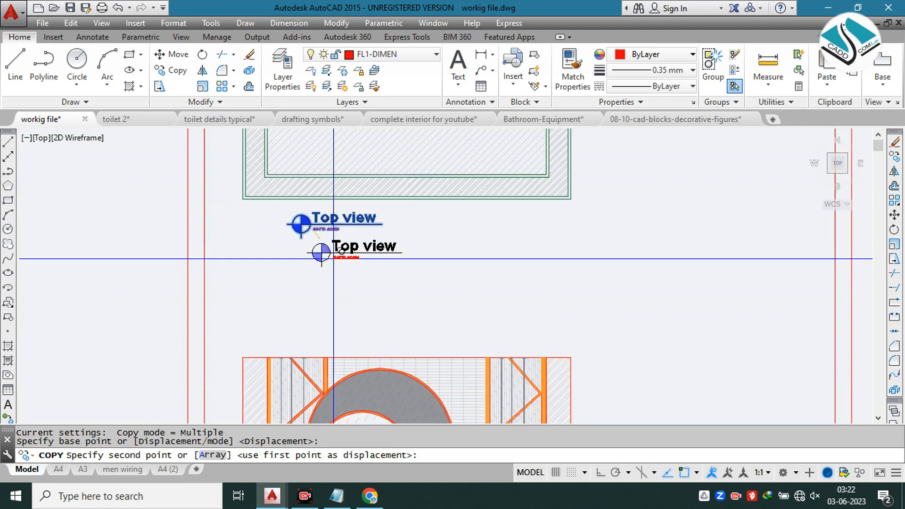
scroll(327, 346, "up", 2)
scroll(315, 337, "up", 2)
key("Escape")
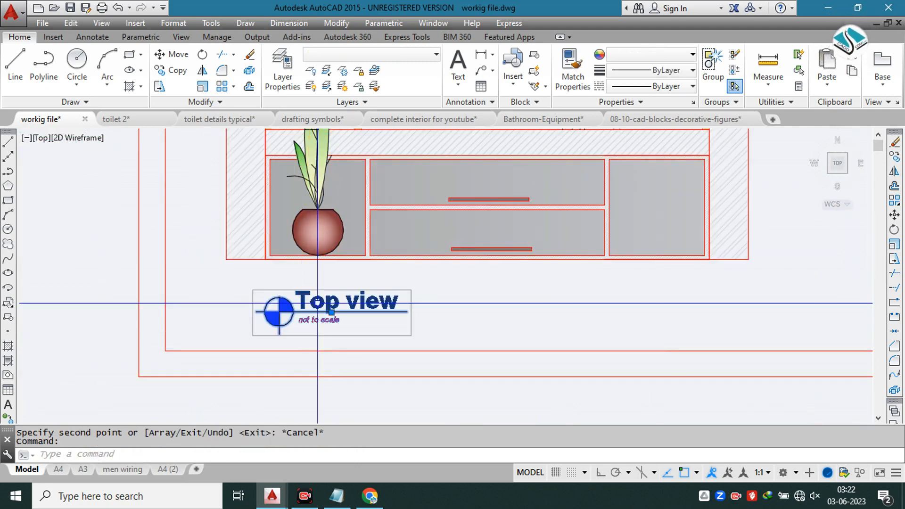
Step: Ungroup the copied title below the vanity elevation so its text can be edited separately
double_click(317, 303)
scroll(787, 129, "up", 2)
left_click(735, 57)
scroll(378, 323, "down", 3)
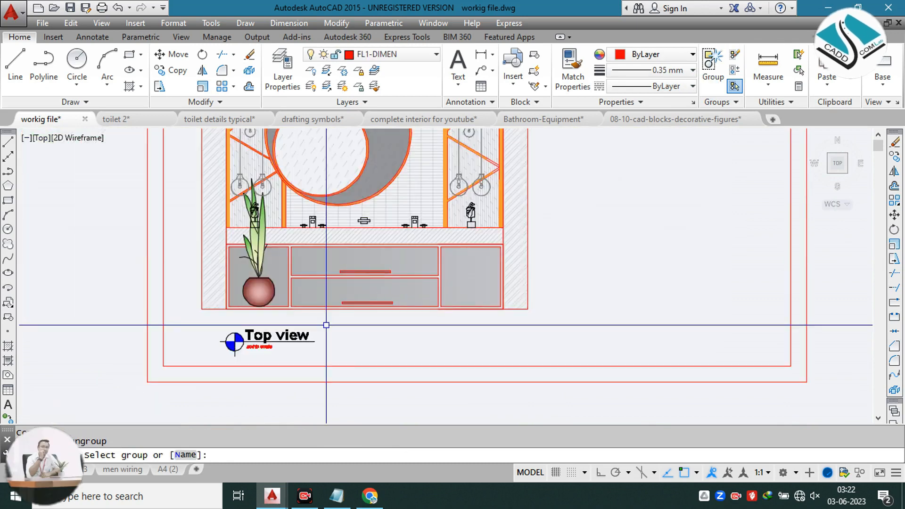
scroll(329, 323, "up", 3)
double_click(284, 337)
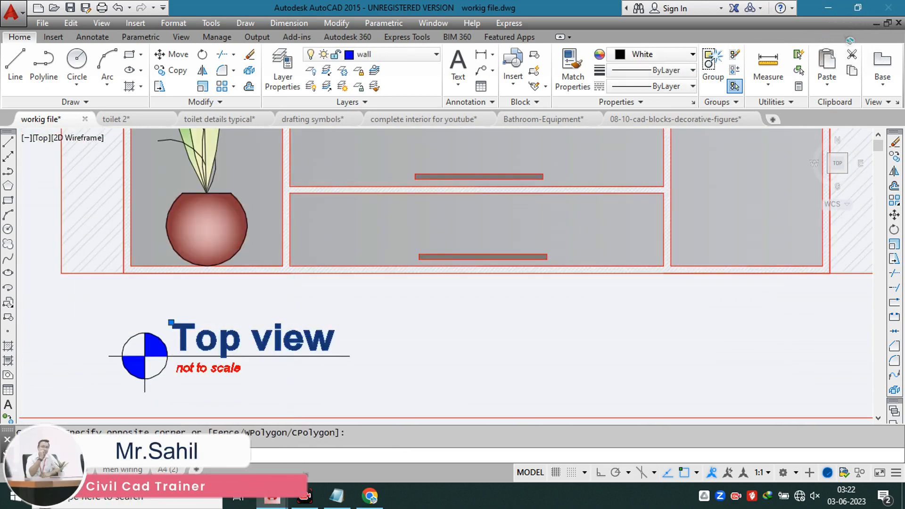
Step: Change the copied title's text from "Top view" to "front- view"
left_click(235, 340)
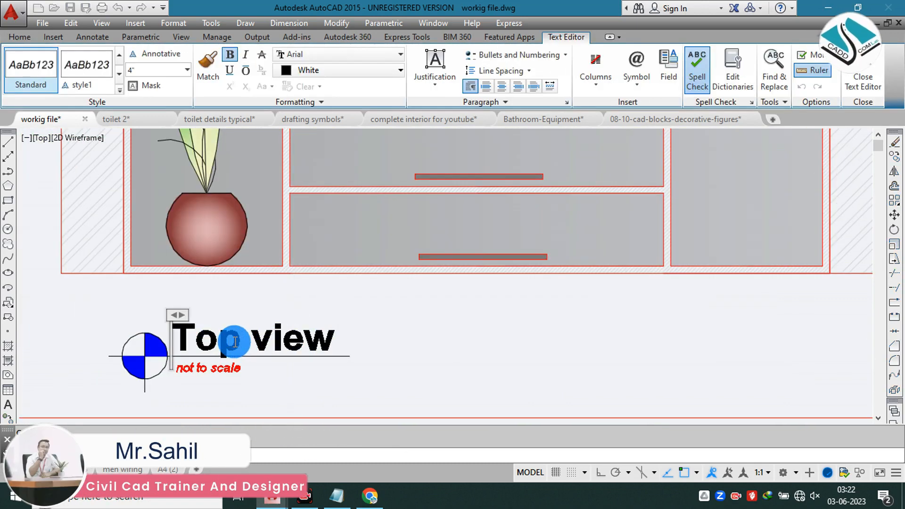
type("front")
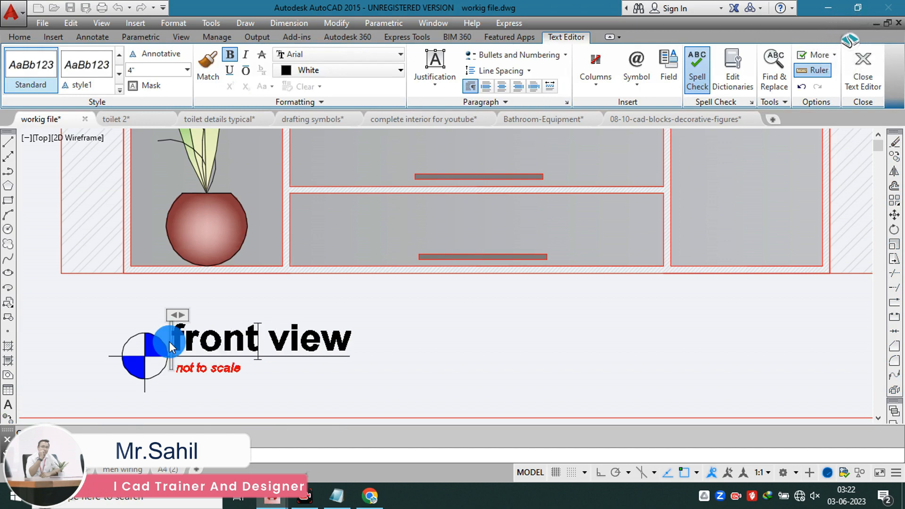
key("BackSpace")
type("-")
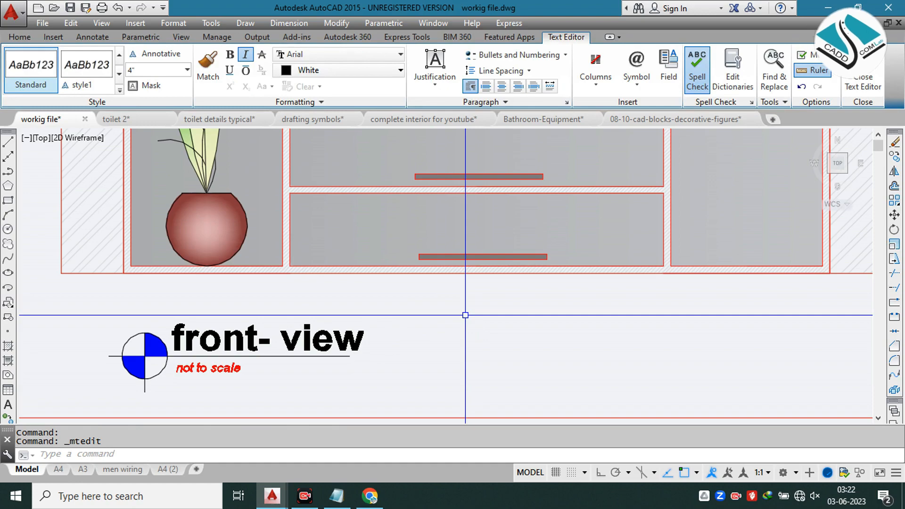
key("Escape")
Step: Examine the three bathroom reference photos and the annotated vanity detail sheet with its elevation and material notes
scroll(400, 289, "down", 10)
scroll(424, 253, "up", 2)
middle_click_drag(461, 270, 165, 264)
middle_click_drag(600, 279, 391, 280)
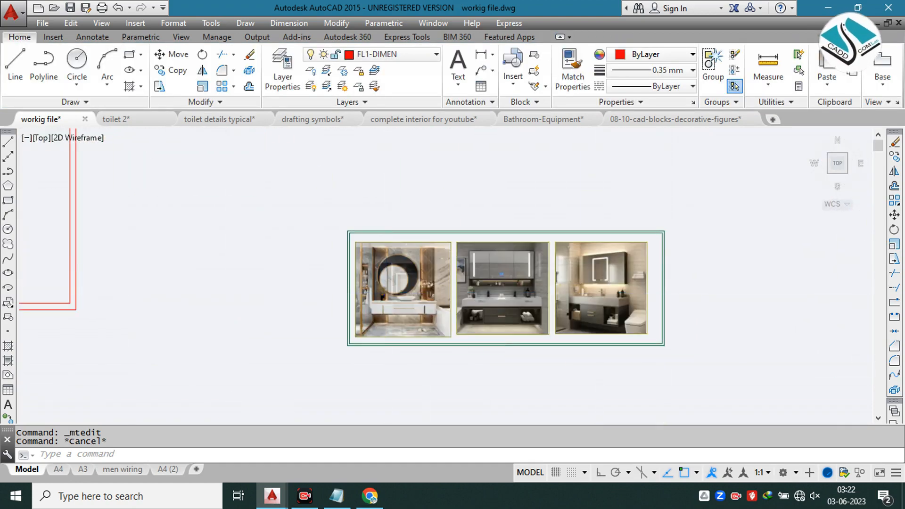
scroll(381, 292, "down", 6)
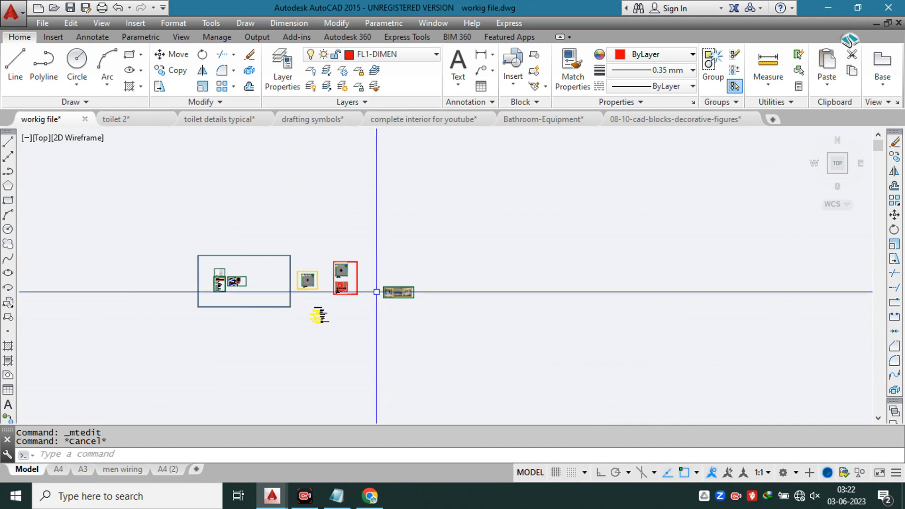
scroll(321, 283, "down", 5)
scroll(238, 278, "up", 10)
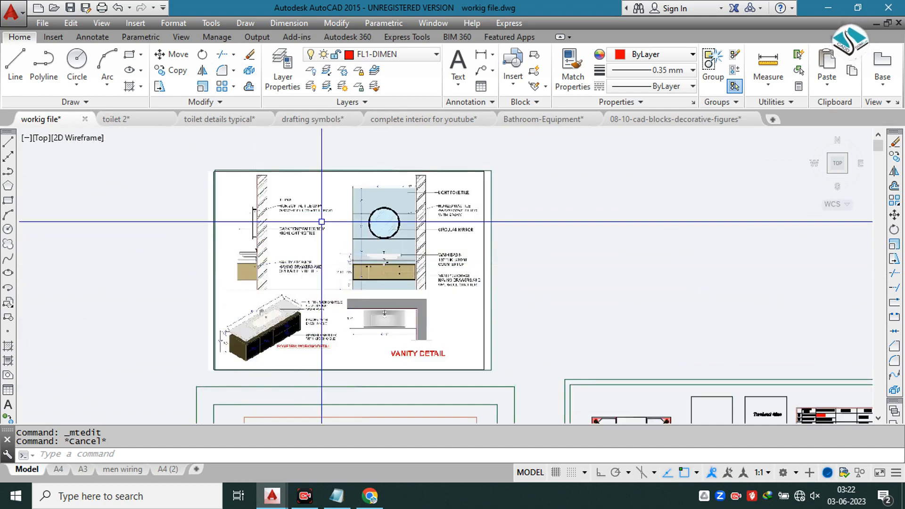
scroll(320, 223, "up", 4)
scroll(341, 228, "down", 3)
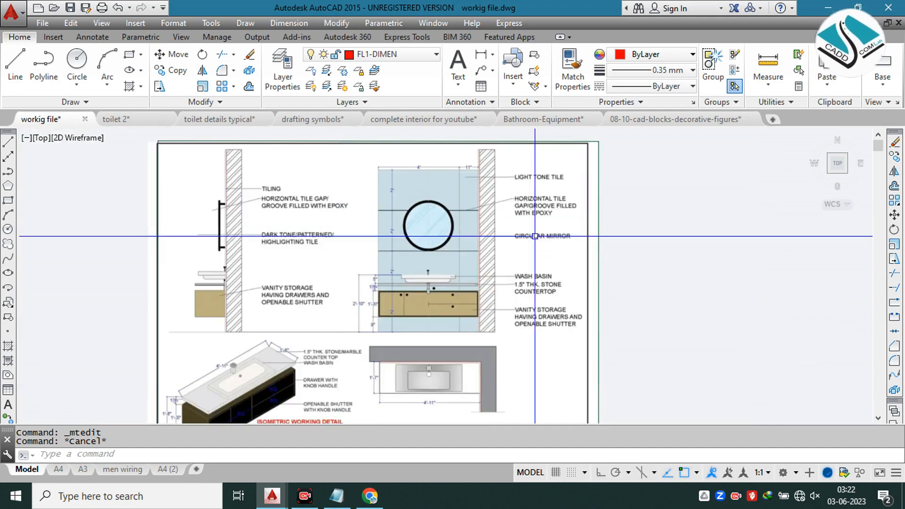
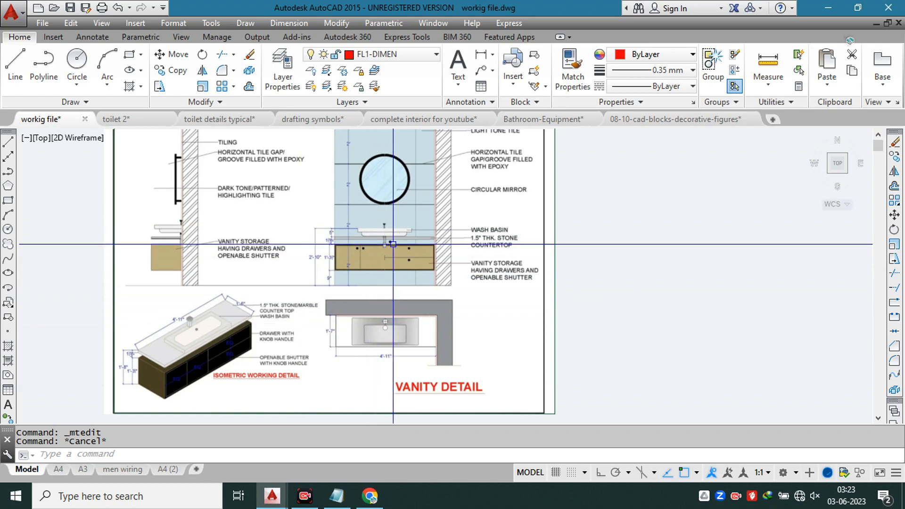
Step: Compare the annotated vanity detail sheet with the sheet frame holding the bathroom floor plan and front elevation
scroll(264, 257, "down", 5)
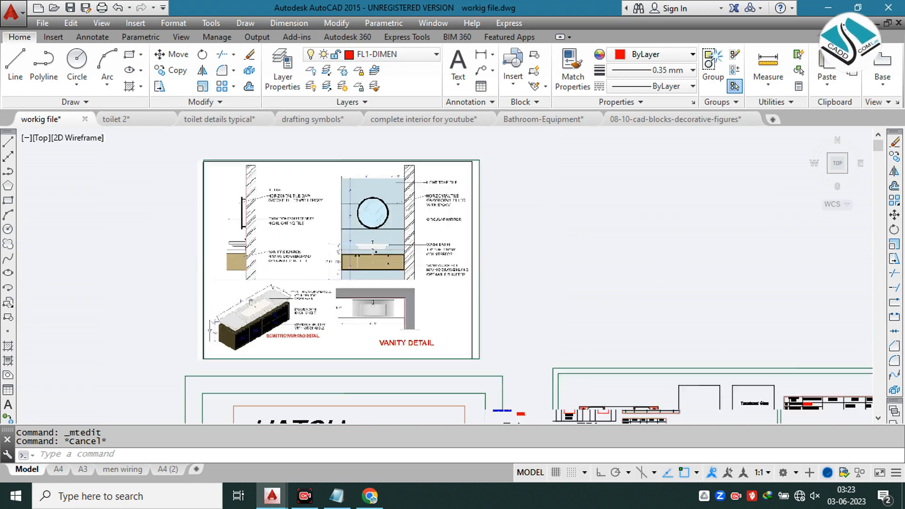
middle_click_drag(542, 319, 262, 241)
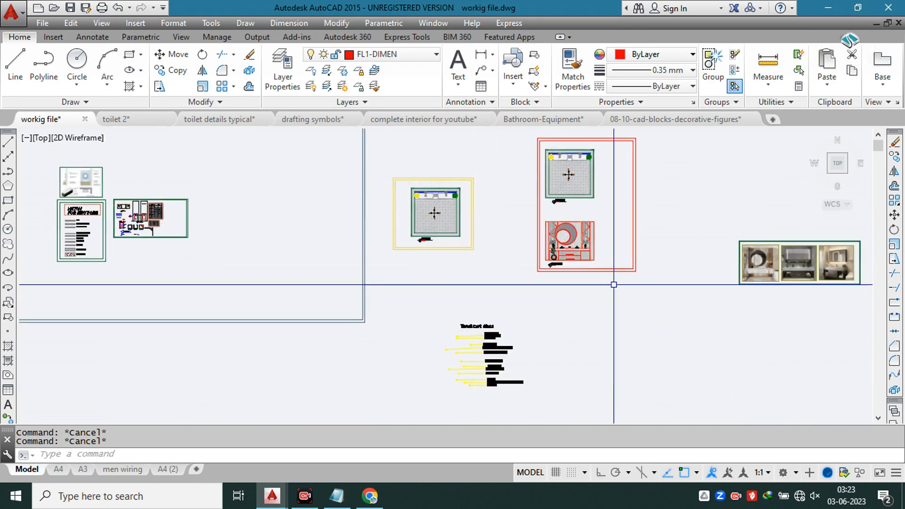
middle_click_drag(615, 285, 284, 242)
scroll(252, 196, "up", 4)
mouse_move(253, 196)
middle_mouse_down()
mouse_move(317, 249)
mouse_move(387, 340)
middle_mouse_up()
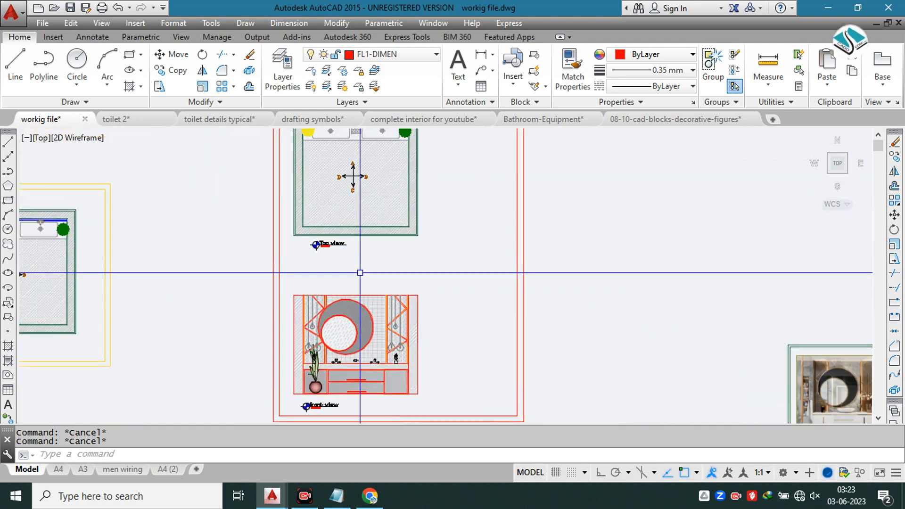
scroll(342, 150, "up", 2)
middle_click_drag(356, 171, 369, 280)
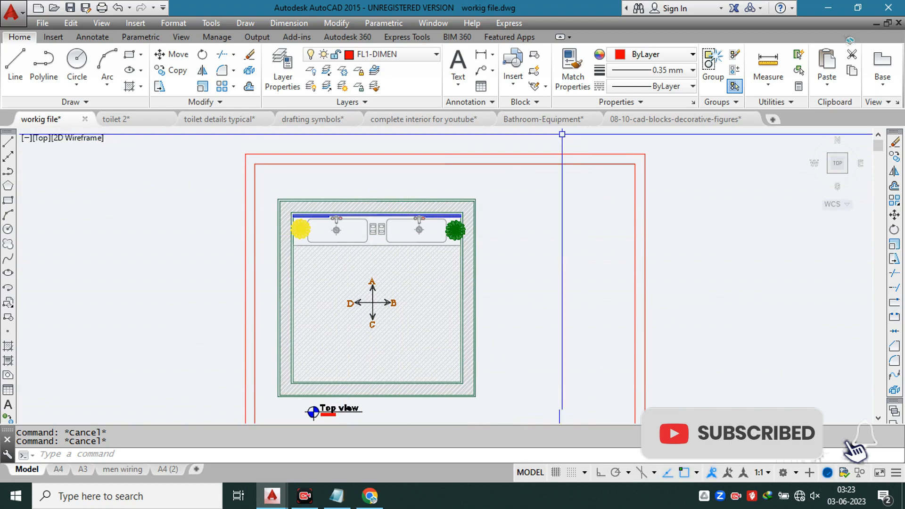
Step: Switch to the "complete interior for youtube" drawing and examine its annotated wall elevations and the bedroom plan and elevation sheet
left_click(415, 119)
scroll(371, 232, "down", 14)
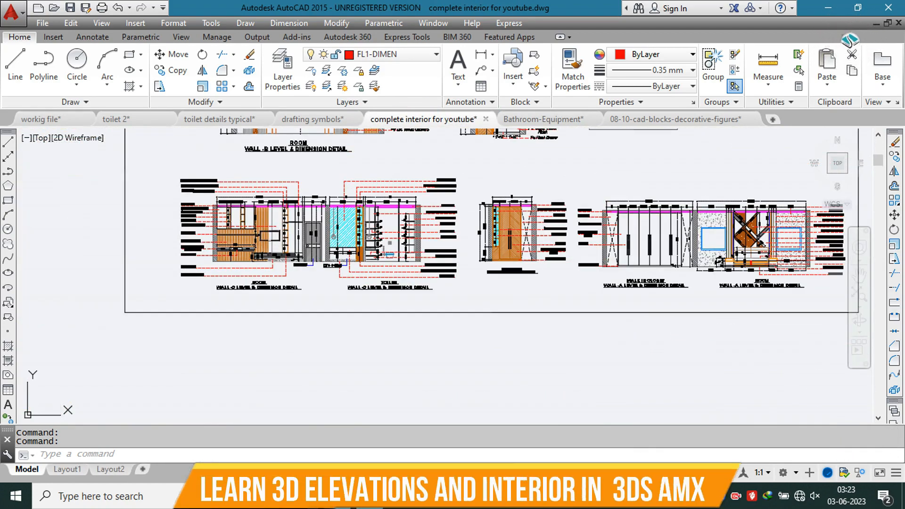
scroll(417, 224, "down", 5)
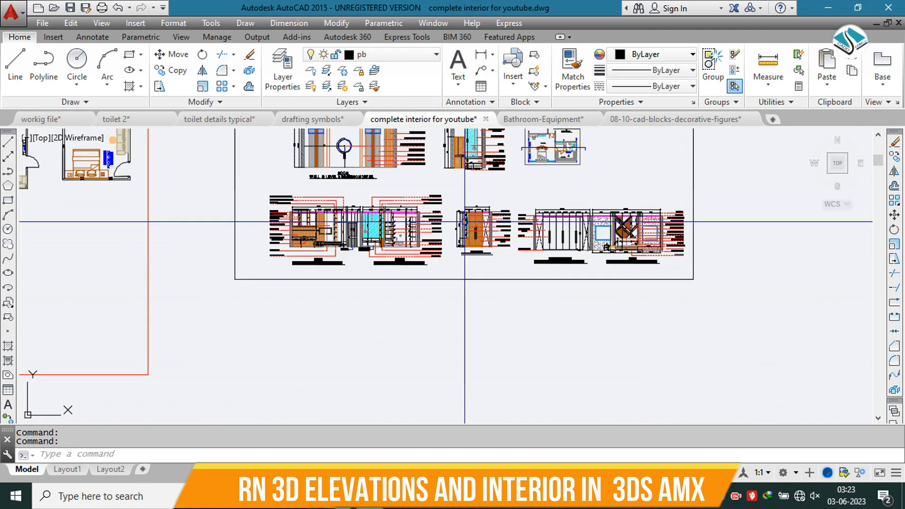
key("Escape")
scroll(500, 193, "up", 5)
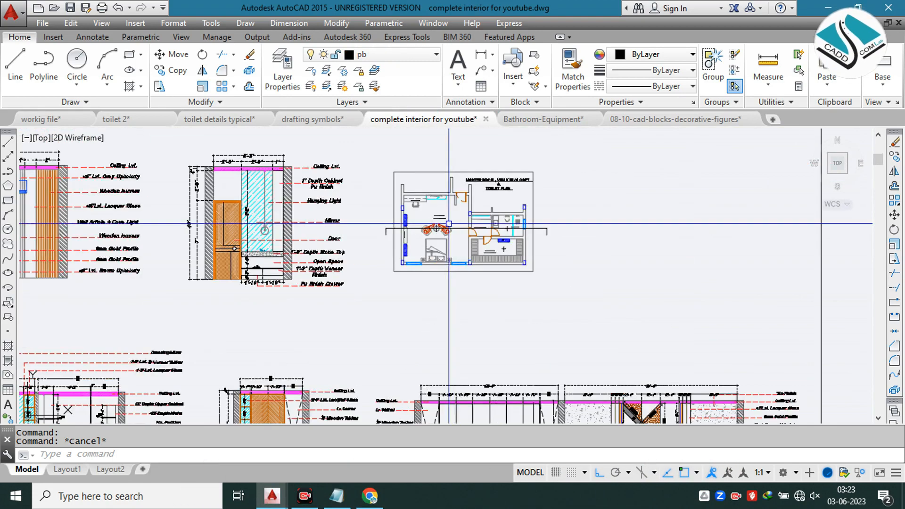
scroll(453, 224, "down", 5)
scroll(353, 255, "down", 2)
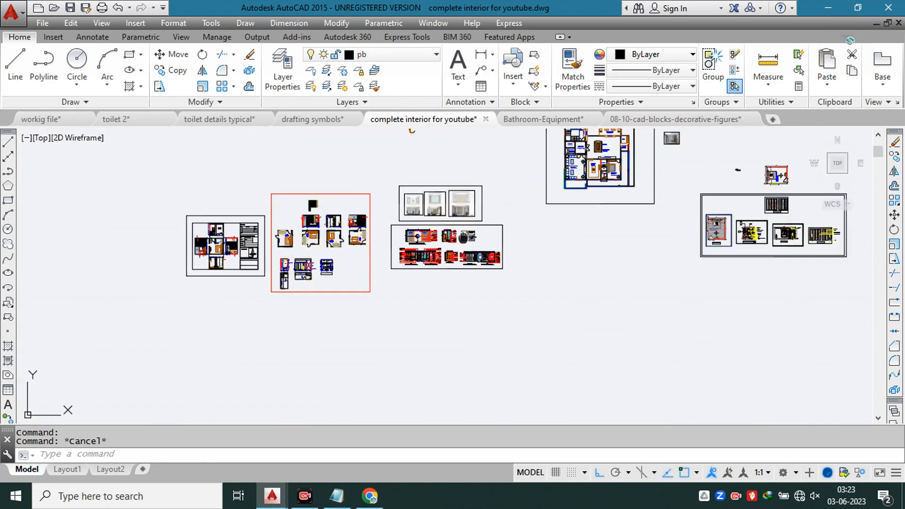
scroll(352, 255, "up", 4)
scroll(352, 256, "up", 5)
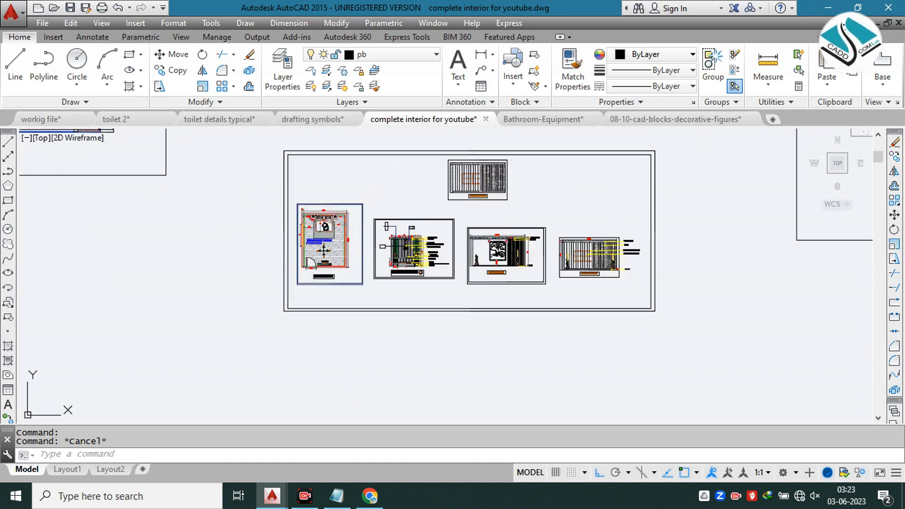
scroll(368, 243, "up", 2)
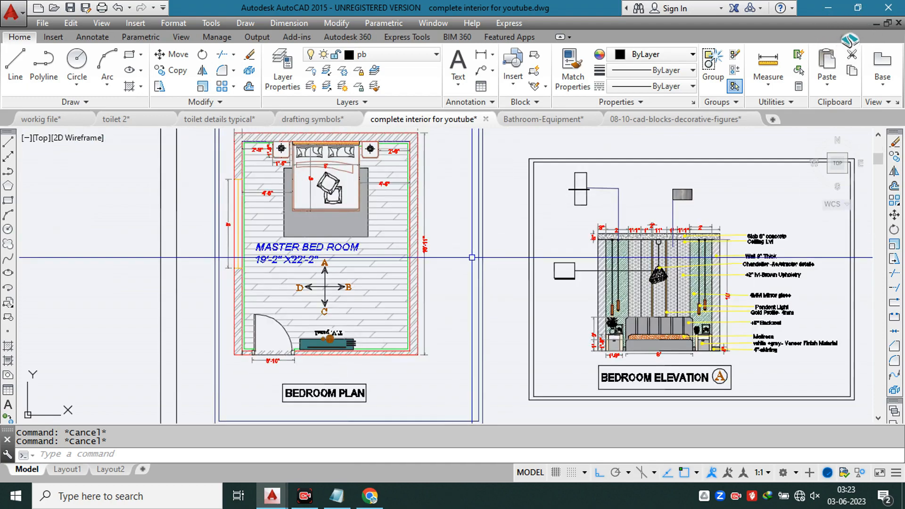
Step: Examine the layout of the framed bedroom plan and elevations and the rotated bedroom plan above them
scroll(330, 241, "down", 3)
scroll(360, 237, "down", 1)
middle_click_drag(455, 198, 385, 280)
scroll(415, 161, "up", 2)
scroll(415, 161, "down", 4)
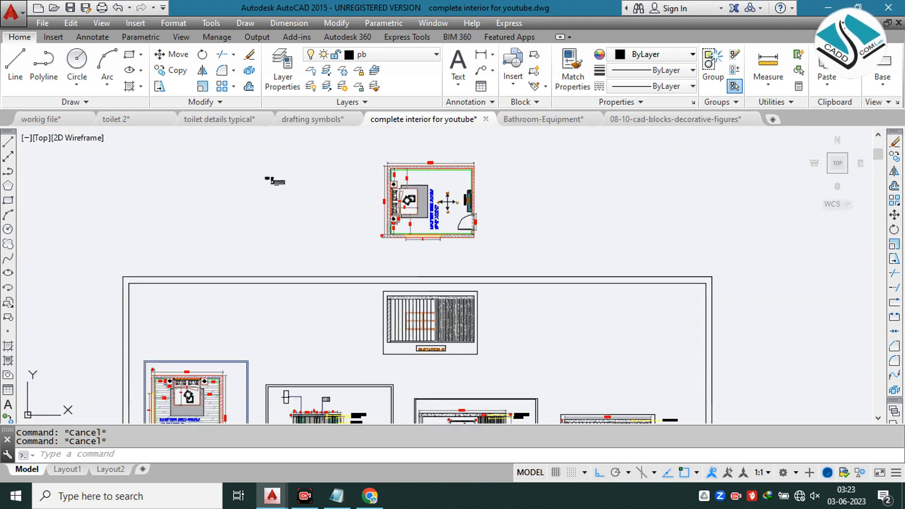
scroll(353, 259, "up", 4)
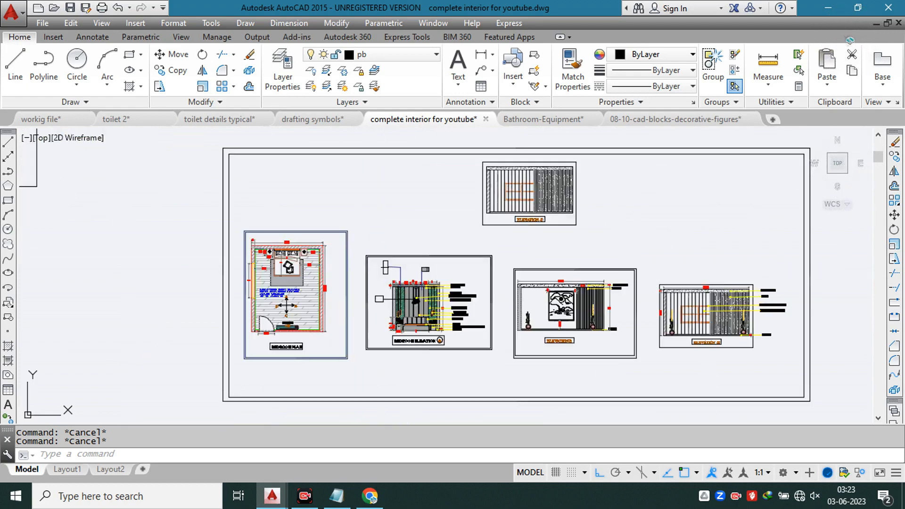
scroll(352, 250, "up", 2)
right_click(403, 195)
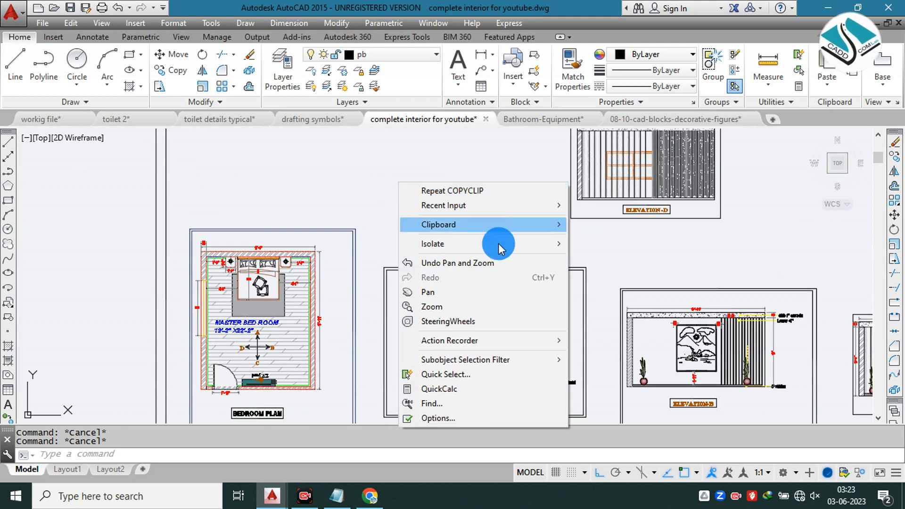
left_click(615, 278)
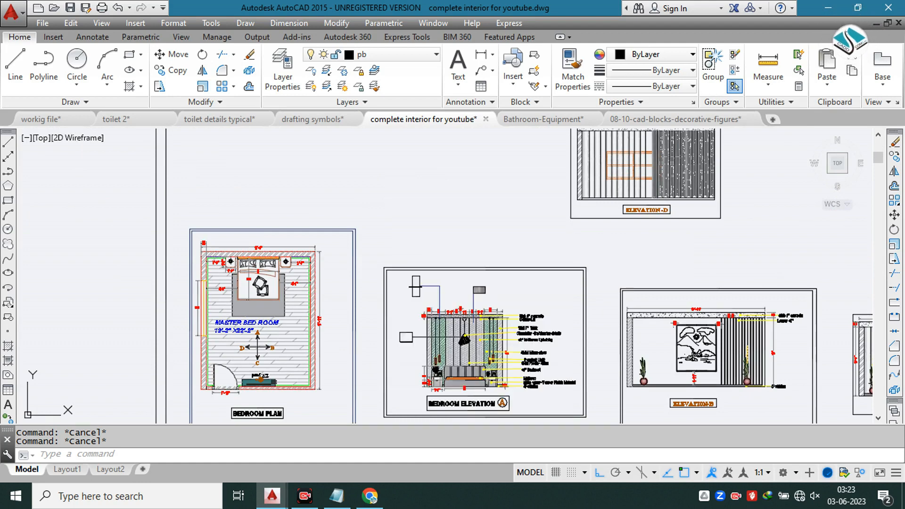
Step: Examine the other interior sheets and the bedroom plan's presentation, and return to the "workig file" drawing
scroll(408, 144, "down", 2)
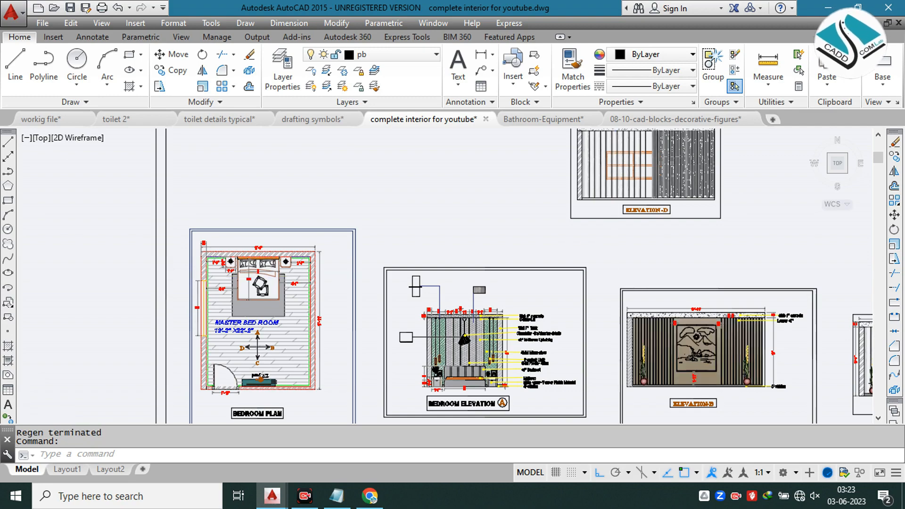
scroll(396, 143, "down", 6)
key("Escape")
key("Escape")
middle_click_drag(224, 166, 542, 228)
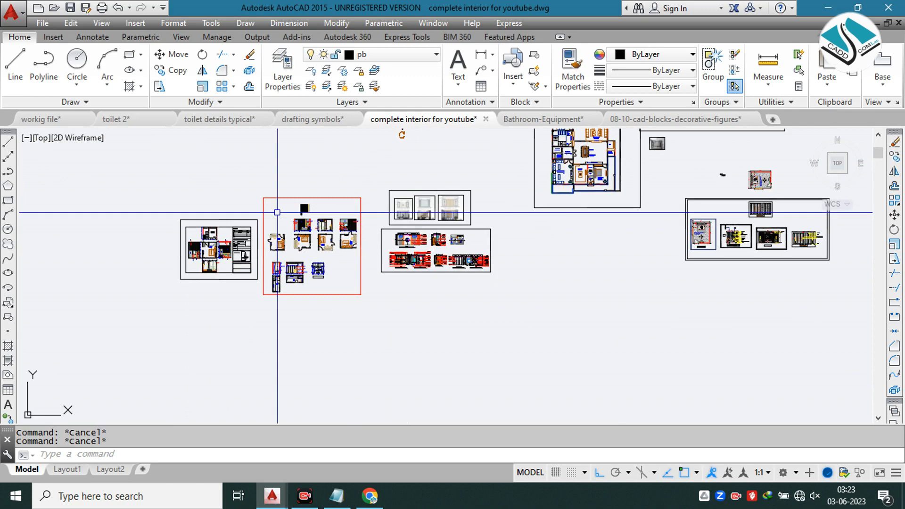
scroll(256, 229, "up", 2)
scroll(289, 230, "up", 2)
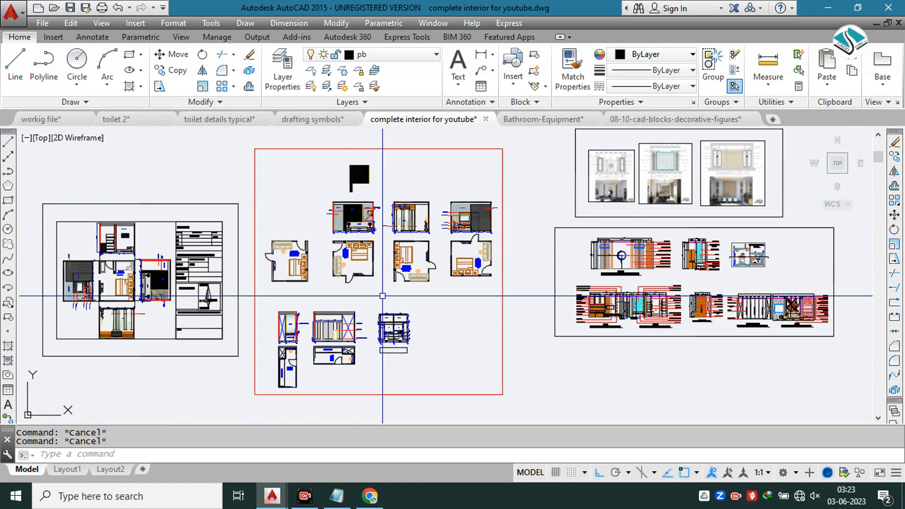
middle_click_drag(682, 289, 67, 265)
scroll(729, 198, "up", 4)
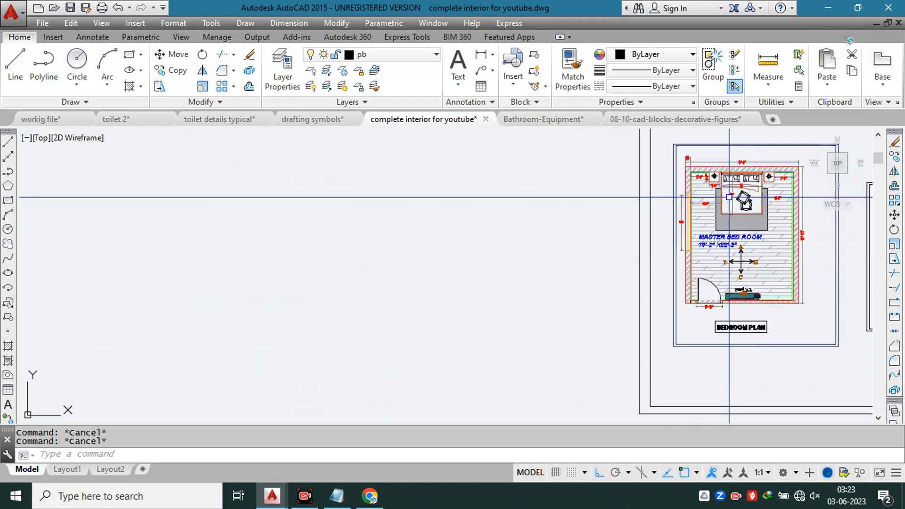
middle_click_drag(729, 197, 366, 199)
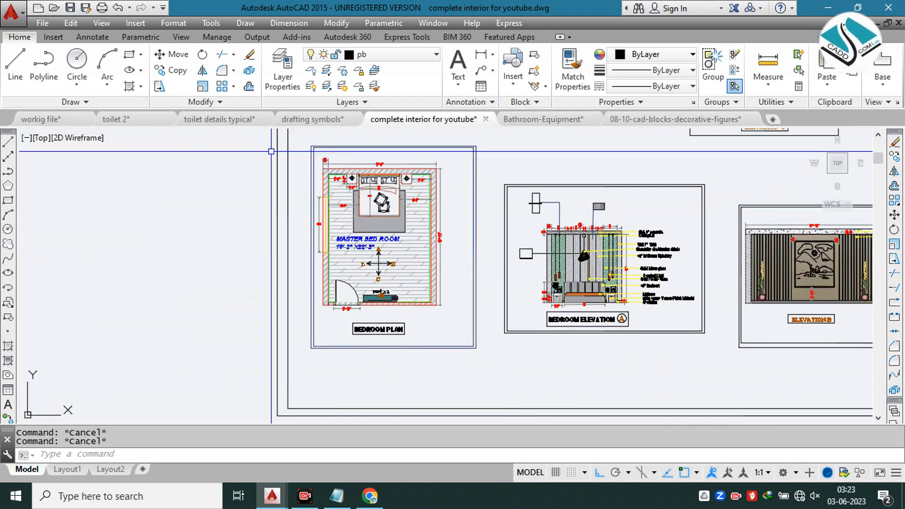
left_click(53, 122)
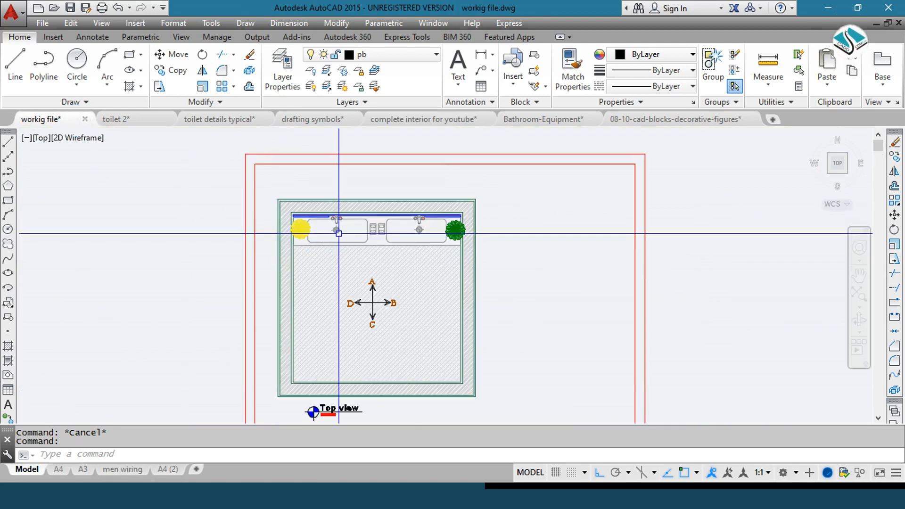
Step: Switch to the "drafting symbols" drawing and look through its finishes legends and tables for the section and elevation marker symbols
left_click(306, 123)
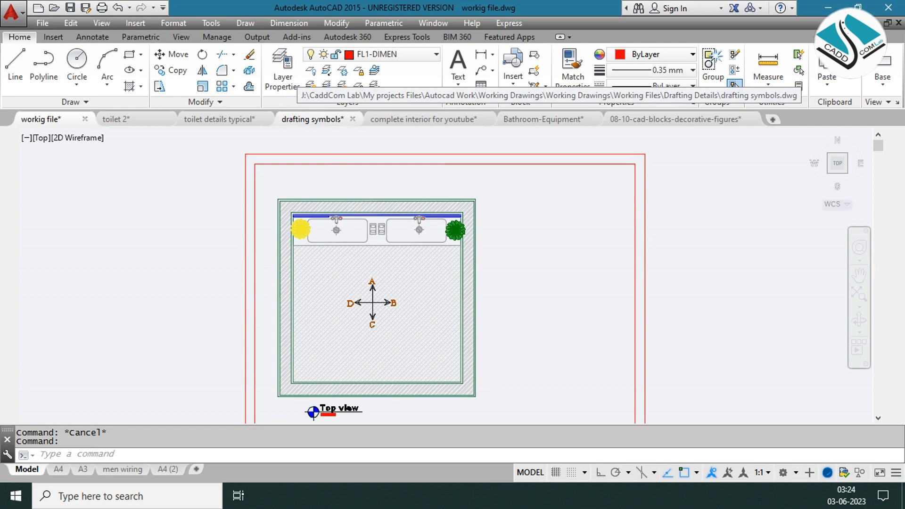
left_click(307, 122)
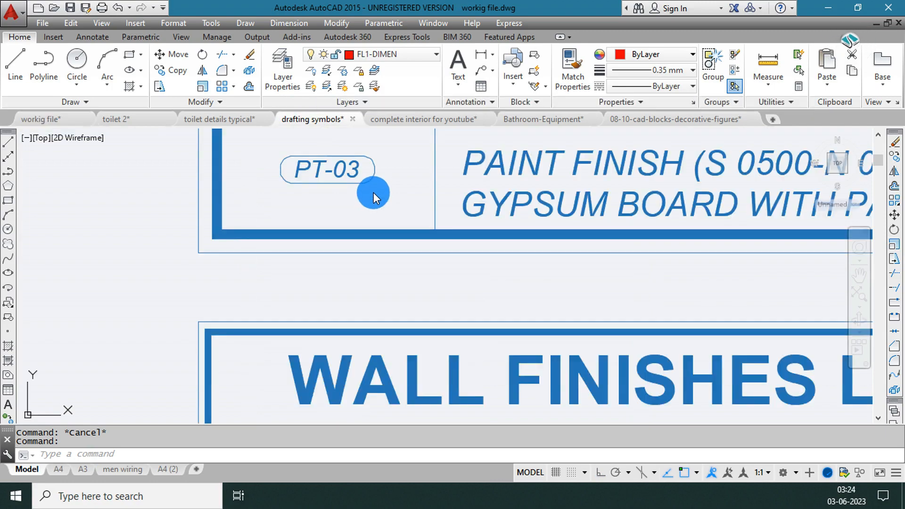
key("Escape")
left_click(399, 174)
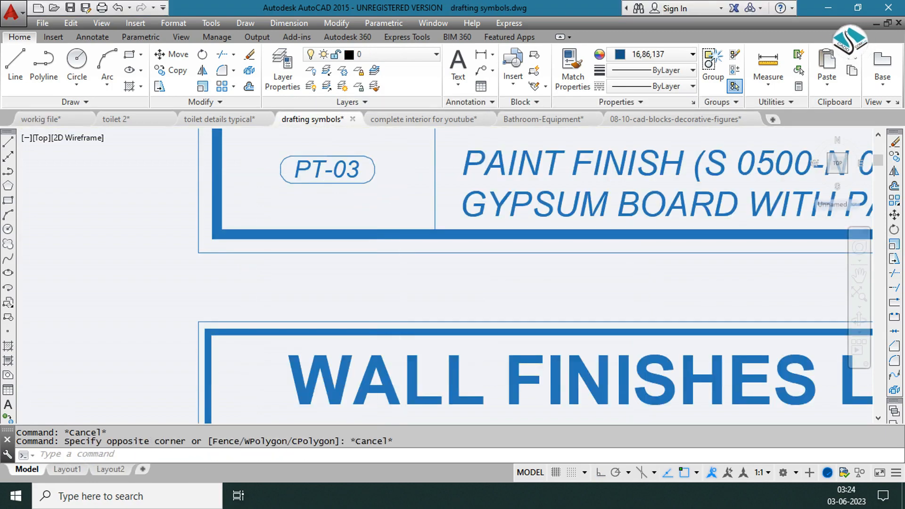
scroll(416, 184, "down", 3)
scroll(415, 183, "down", 2)
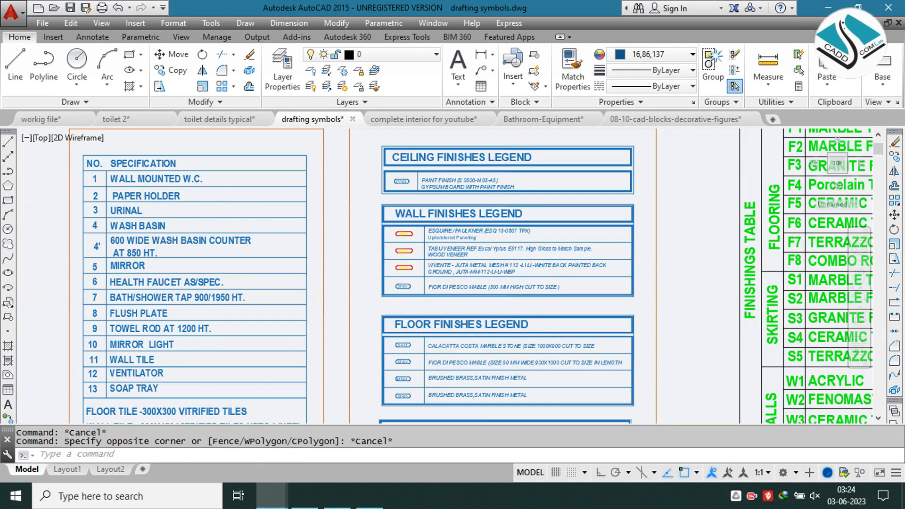
scroll(415, 184, "down", 2)
scroll(415, 184, "down", 2)
key("Escape")
mouse_move(183, 274)
middle_mouse_down()
mouse_move(288, 229)
mouse_move(367, 167)
middle_mouse_up()
scroll(300, 310, "up", 2)
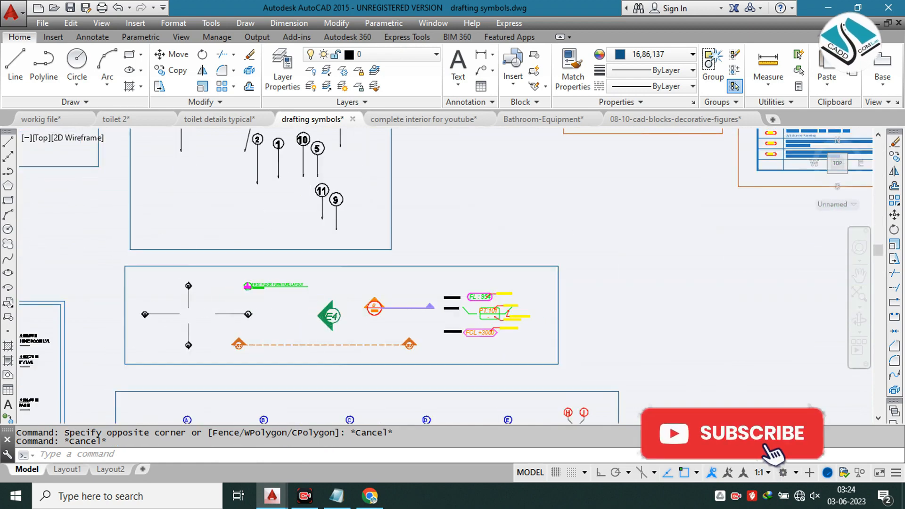
scroll(303, 299, "up", 2)
middle_click_drag(303, 299, 371, 184)
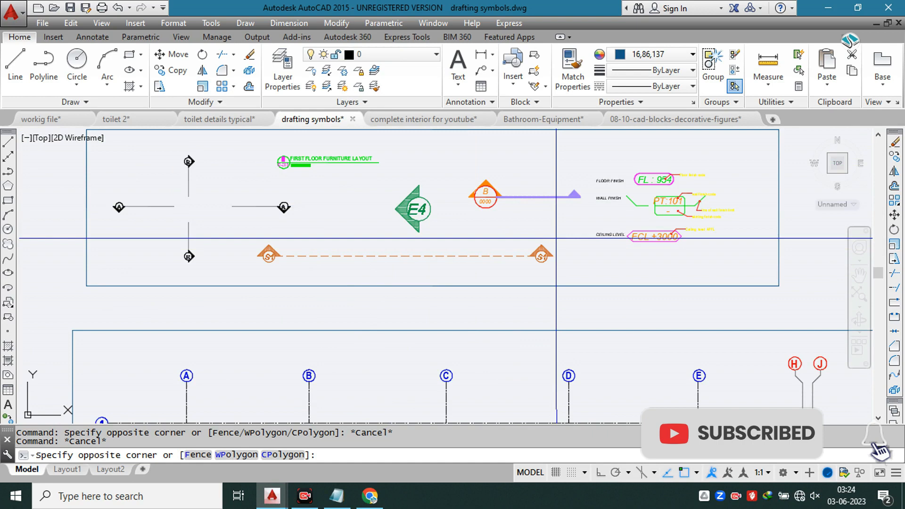
Step: Group the dashed S1 section line together with its two triangular end markers
left_click(559, 238)
left_click(527, 272)
left_click(281, 271)
left_click(244, 241)
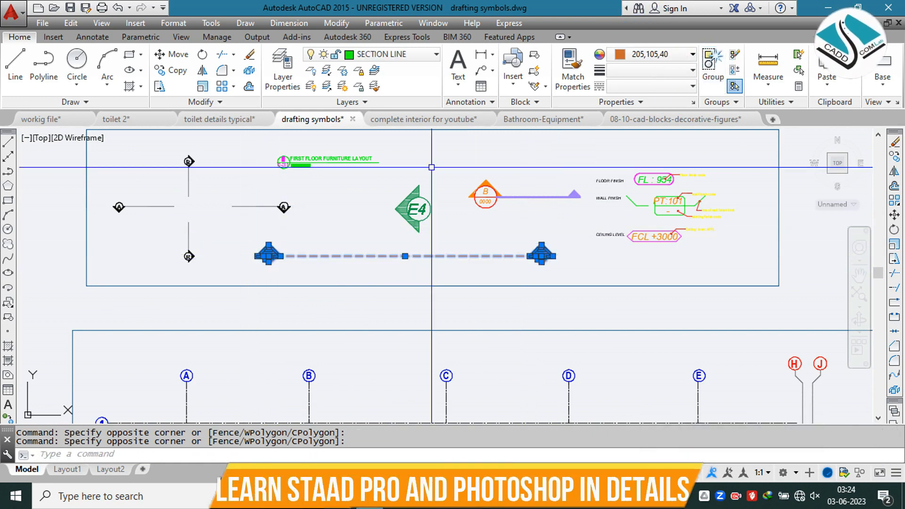
left_click(713, 63)
Step: Copy the grouped S1 section line from the drafting symbols drawing and paste it into "workig file" above the sheets
left_click(485, 241)
left_click(462, 264)
key("ctrl+c")
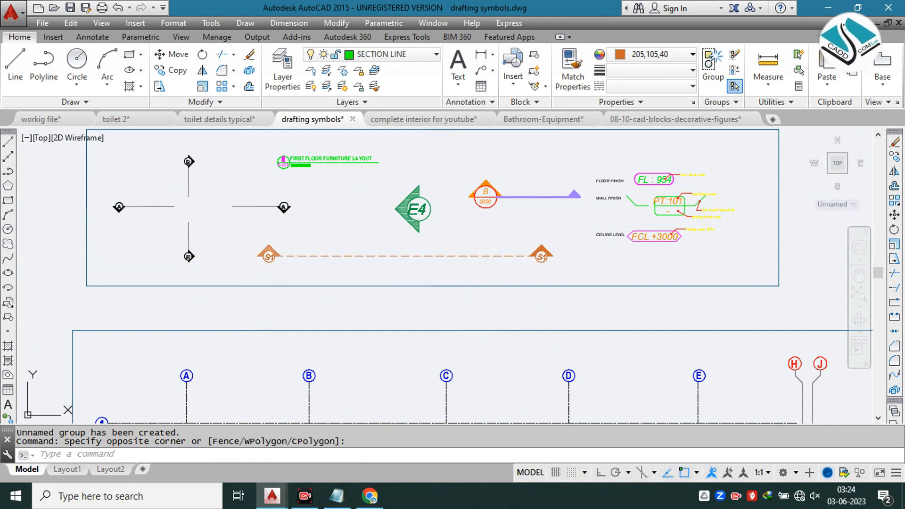
key("ctrl+c")
left_click(40, 119)
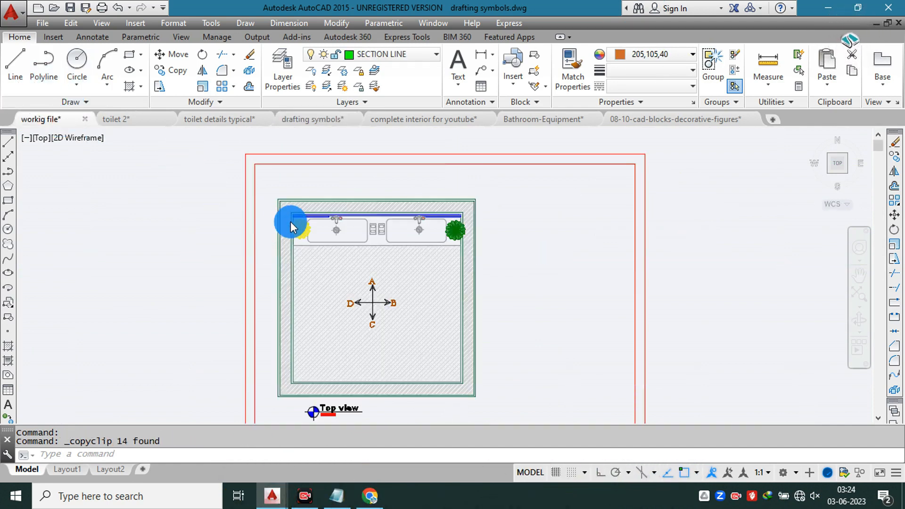
key("ctrl+v")
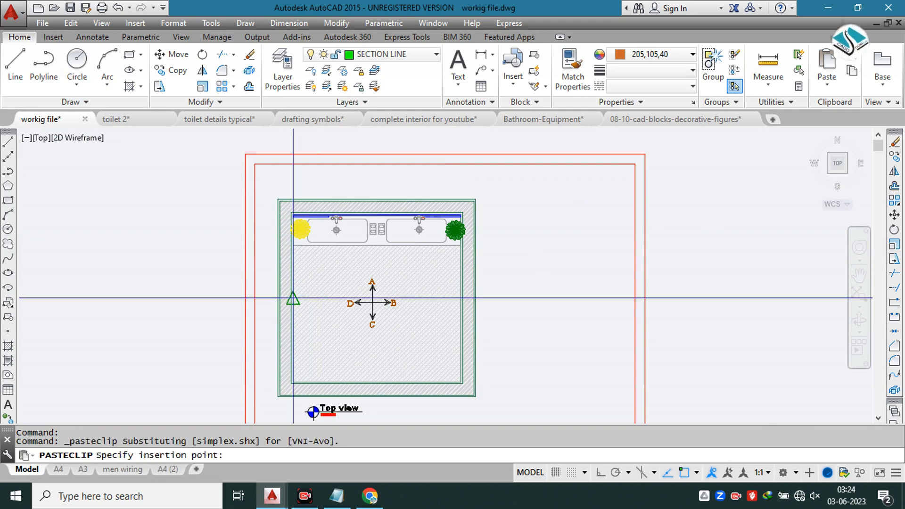
scroll(293, 299, "down", 1)
scroll(297, 160, "down", 8)
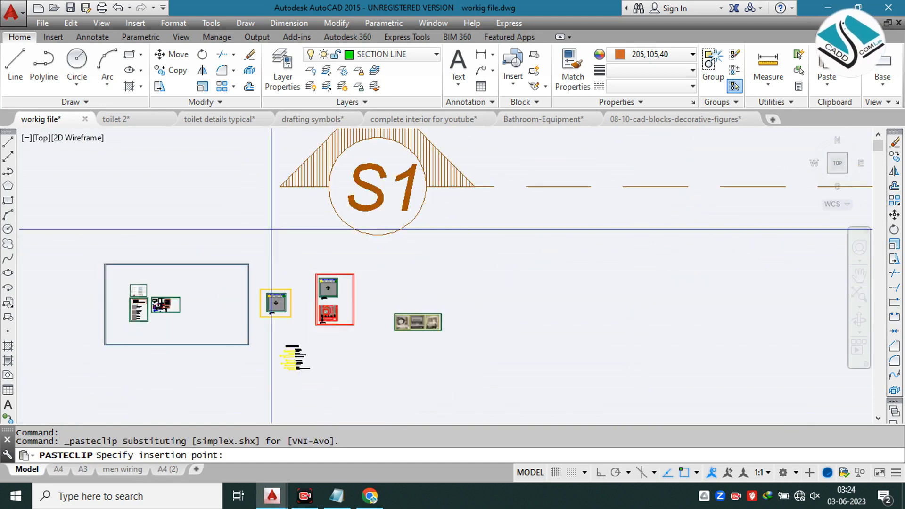
scroll(172, 222, "down", 5)
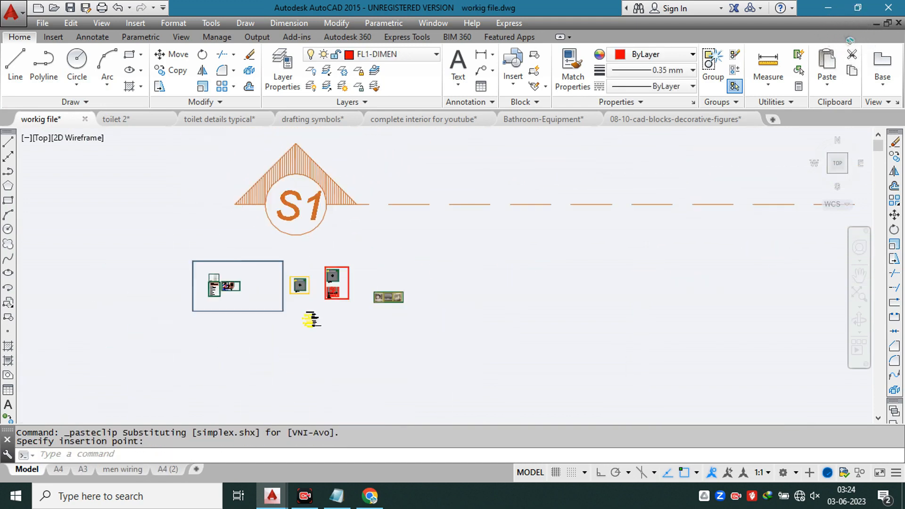
left_click(621, 417)
Step: Group the pasted S1 section line with its end markers and move it slightly closer to the sheets
left_click(677, 196)
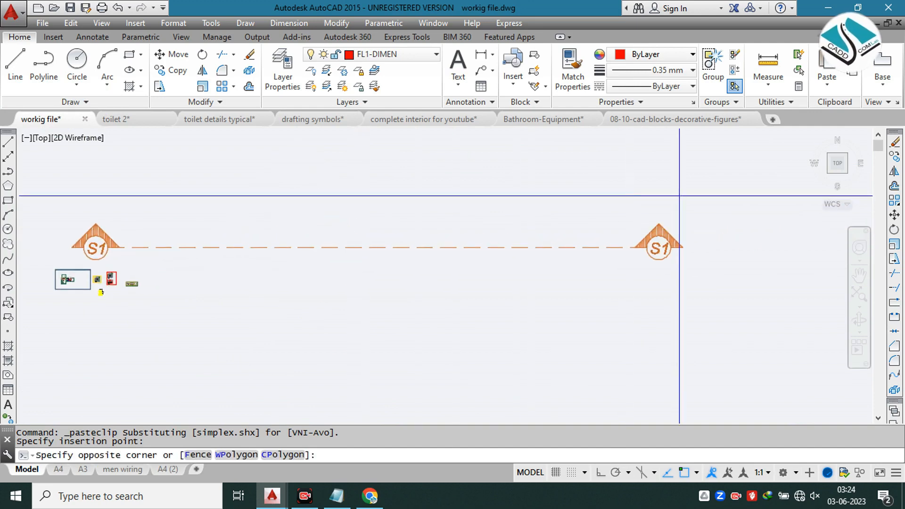
left_click(71, 257)
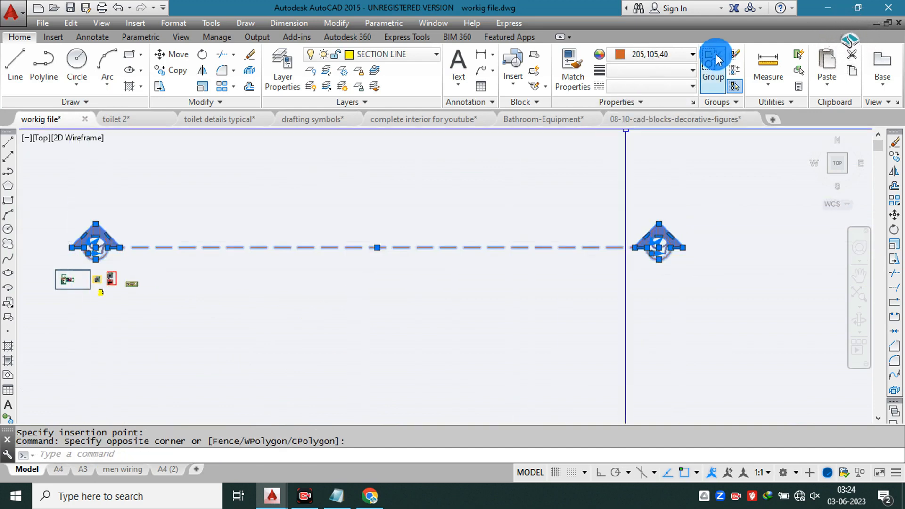
type("ssc")
key("Return")
left_click_drag(416, 247, 396, 256)
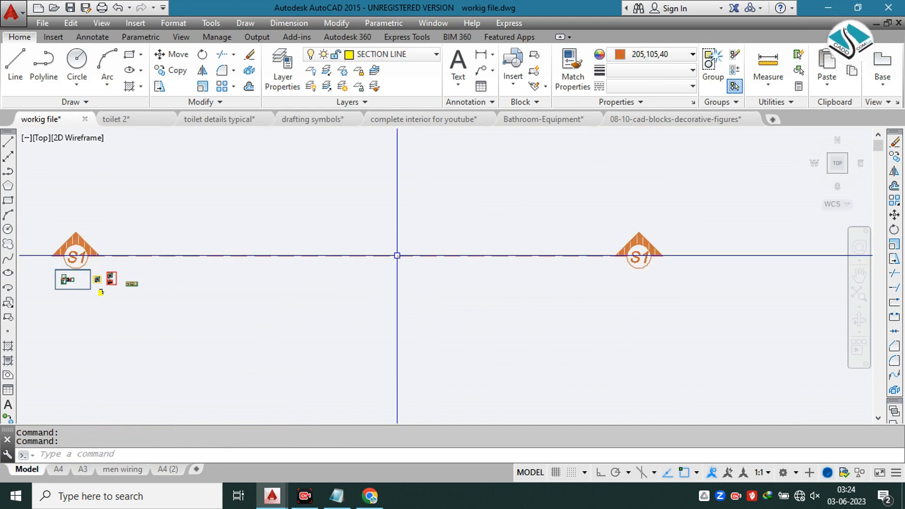
Step: Scale the oversized S1 section line above the sheets by a factor of 0.05
left_click(414, 228)
left_click(354, 293)
type("sc")
key("Return")
left_click(358, 256)
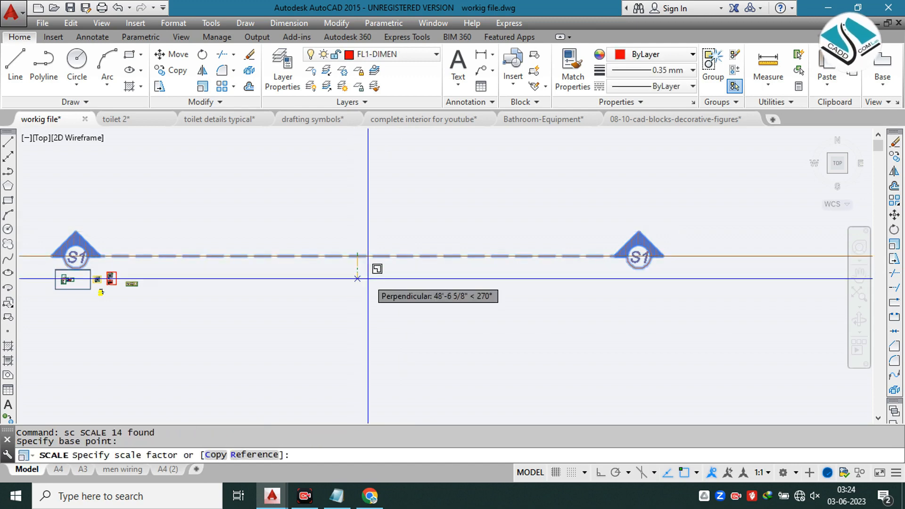
type("0.05")
key("Return")
Step: Move the scaled S1 section line to the empty area just above the yellow and red sheet frames
left_click(426, 217)
left_click(323, 281)
type("m")
key("Return")
left_click(343, 256)
middle_click_drag(148, 279, 415, 270)
scroll(372, 283, "up", 8)
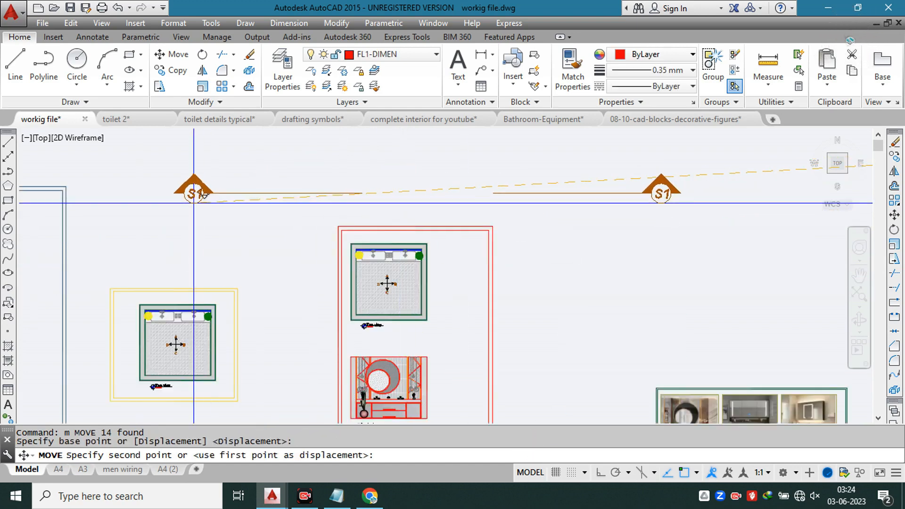
left_click(194, 203)
key("Escape")
Step: Scale the S1 section line by a factor of 0.08
left_click(291, 163)
left_click(232, 222)
type("sc")
key("Return")
left_click(248, 211)
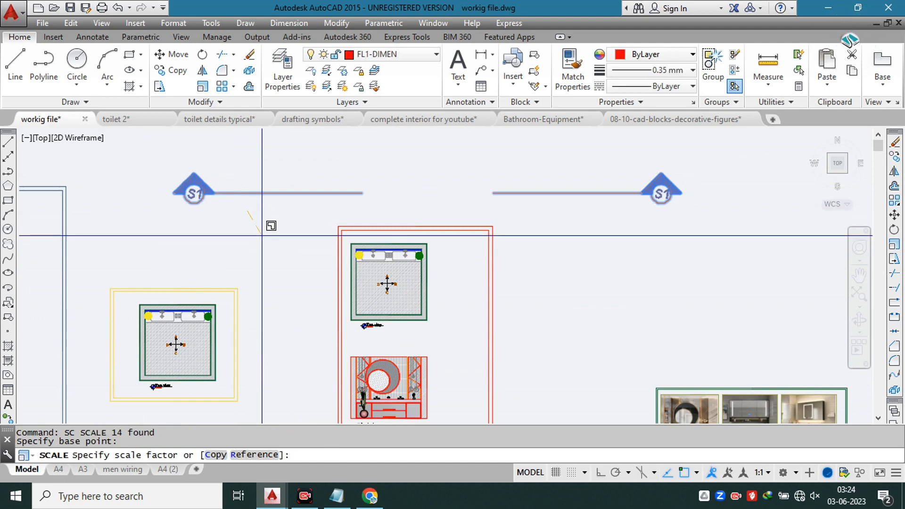
Step: Enlarge the S1 section line freehand to about the width of the red sheet frame
left_click(274, 196)
type("sc")
key("Return")
left_click(248, 209)
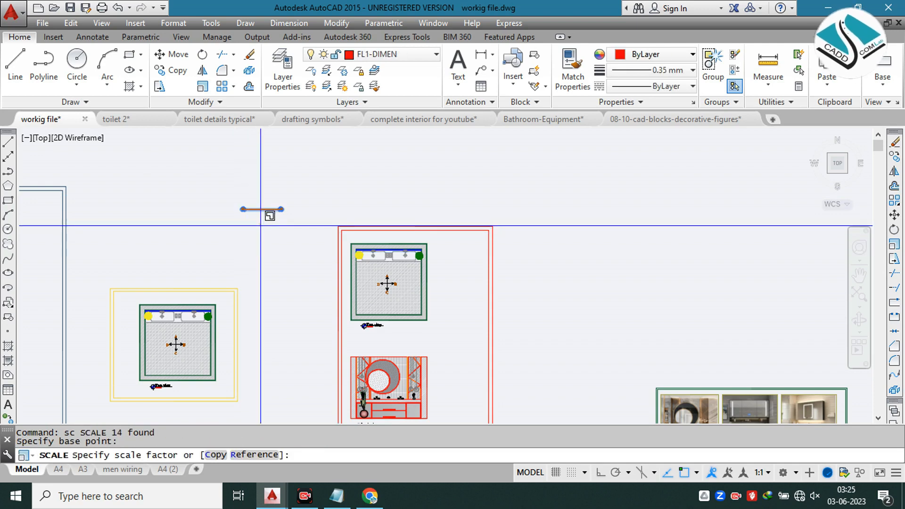
left_click(261, 223)
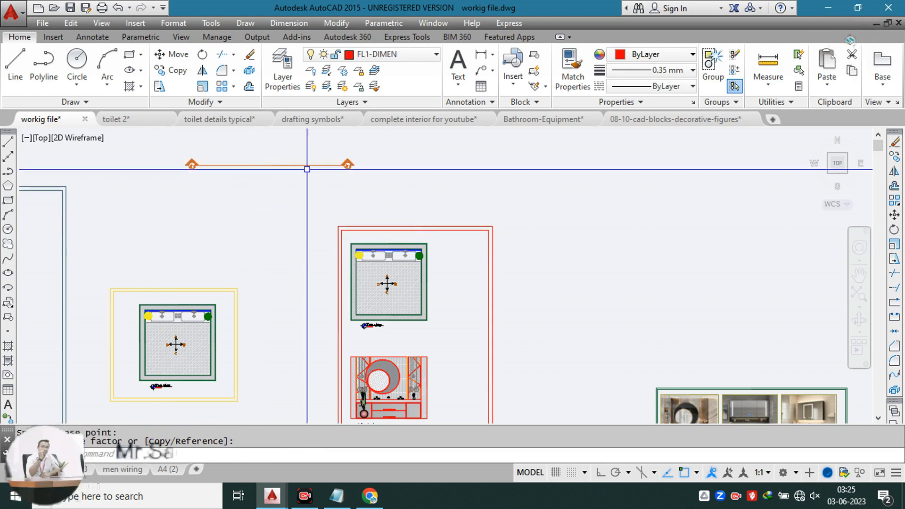
Step: Rotate the S1 section line 270° about its right end marker with ortho on, so it stands vertical
left_click(303, 153)
left_click(276, 192)
type("ro")
key("Return")
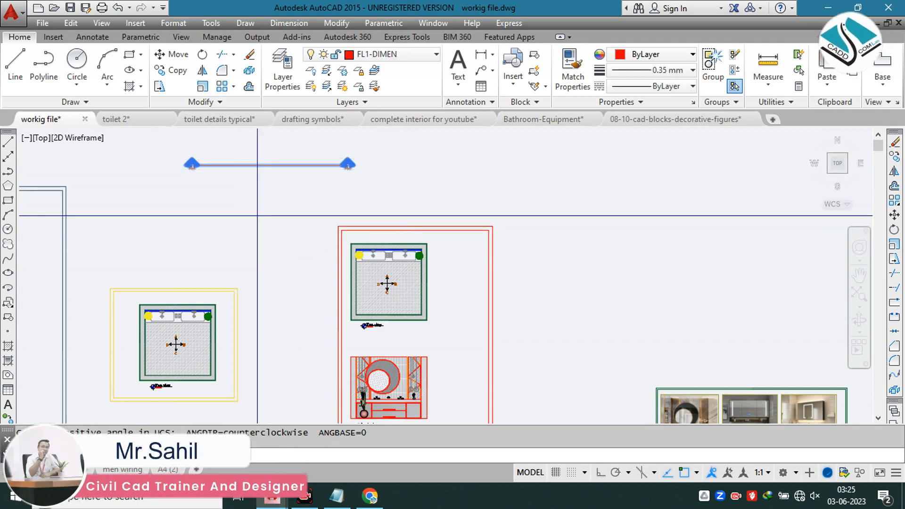
left_click(347, 166)
left_click(604, 476)
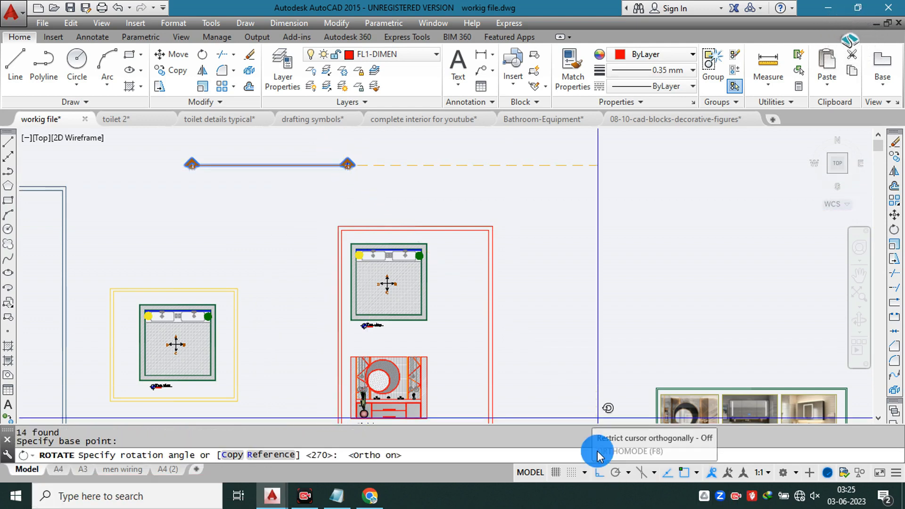
left_click(300, 283)
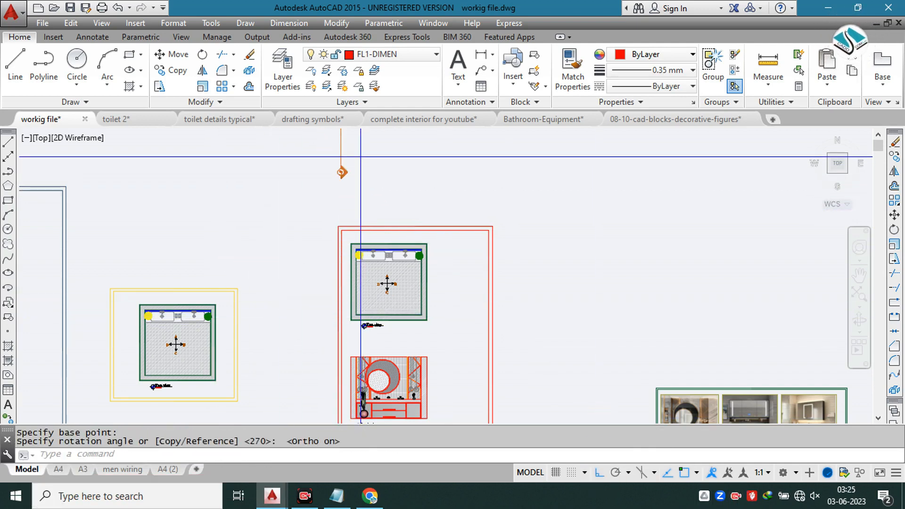
Step: Move the vertical S1 section line onto the middle of the top view plan in the red frame, with ortho off
left_click(362, 152)
left_click(322, 191)
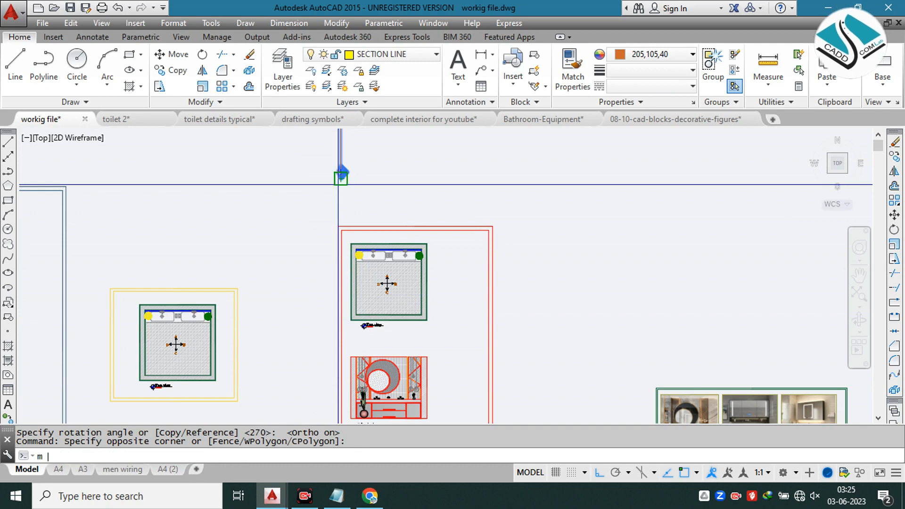
type("m")
key("Return")
scroll(341, 180, "down", 3)
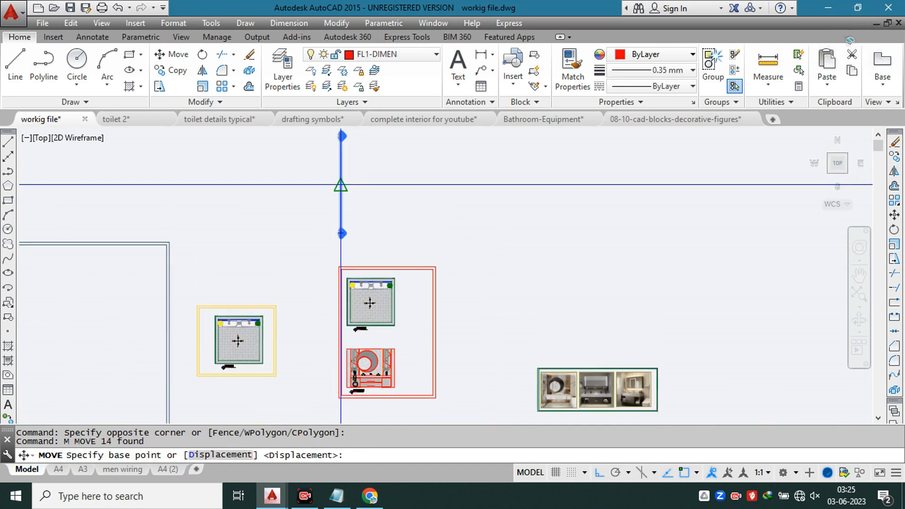
left_click(341, 185)
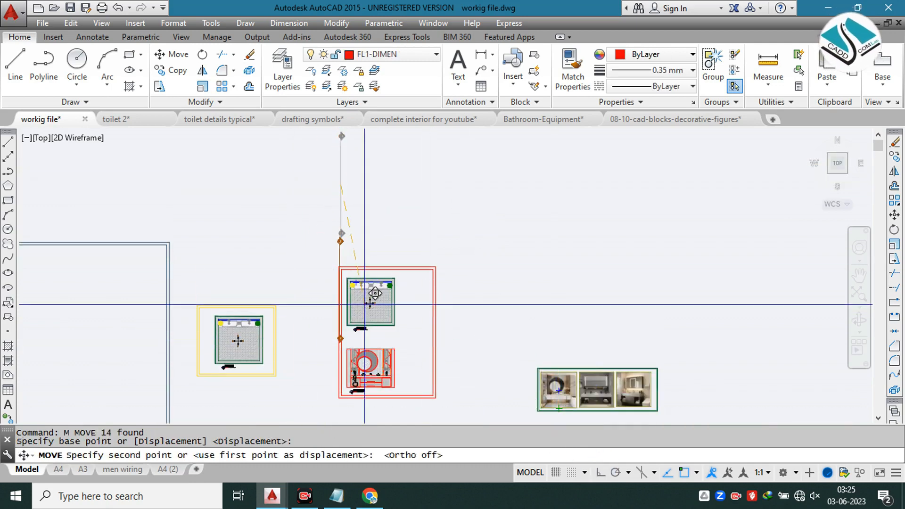
scroll(371, 297, "up", 4)
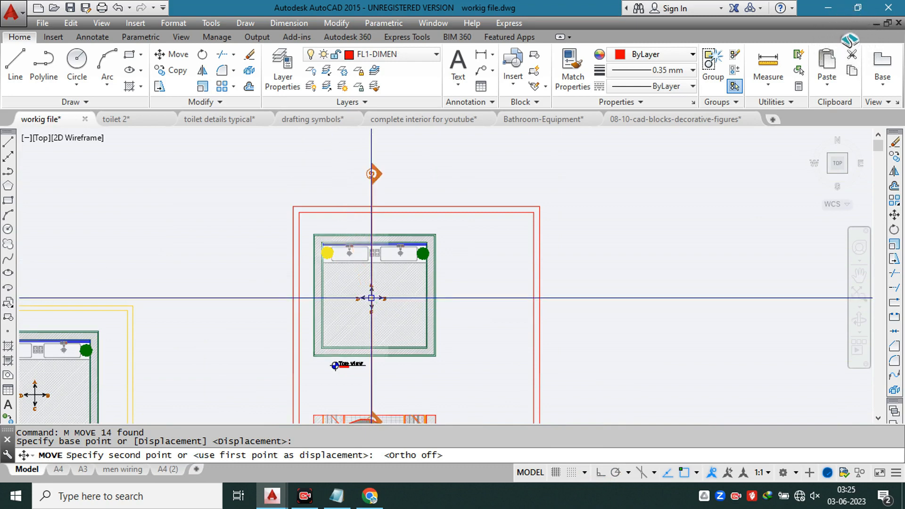
left_click(370, 298)
Step: Scale the S1 section line by reference, picking a new length that fits just beyond the top view plan
left_click(371, 226)
key("Return")
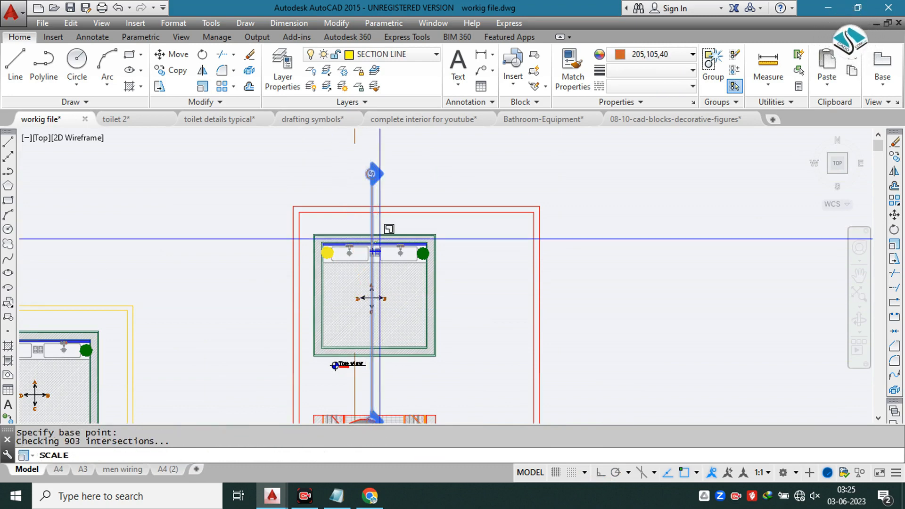
left_click(372, 245)
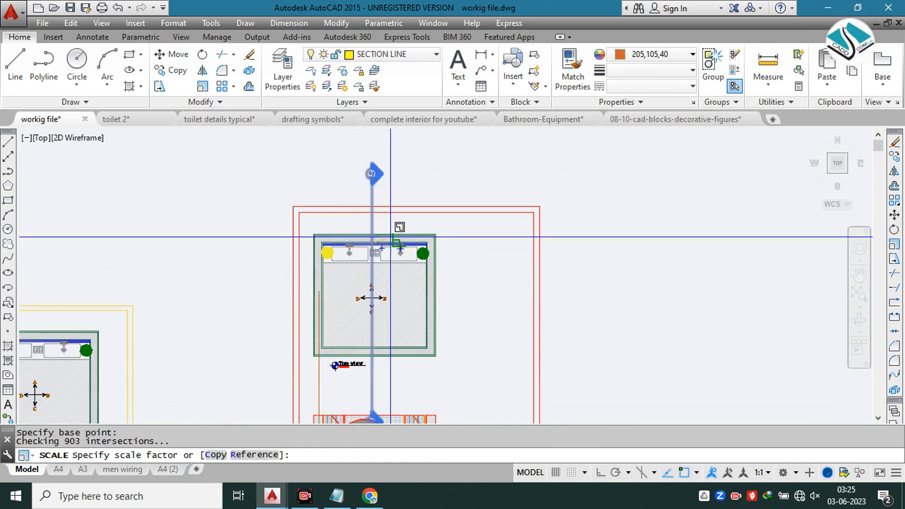
left_click(255, 455)
middle_click_drag(372, 243, 364, 112)
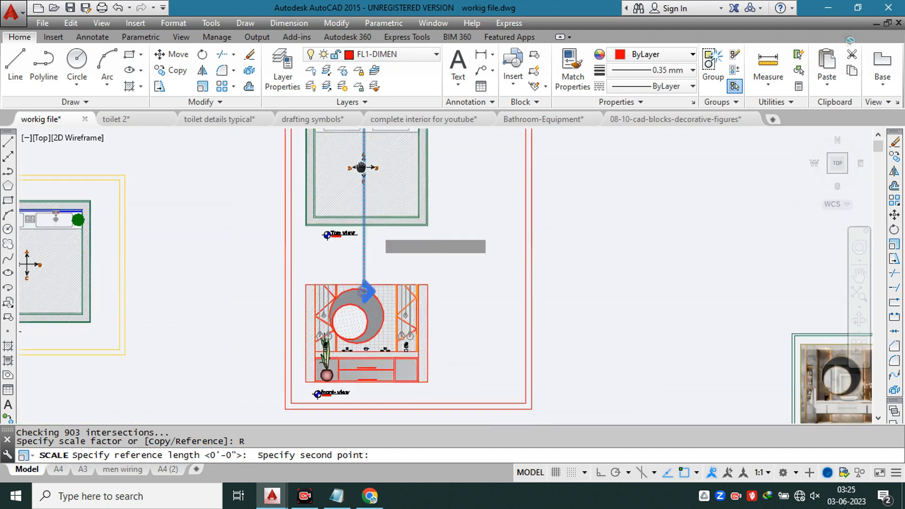
left_click(364, 302)
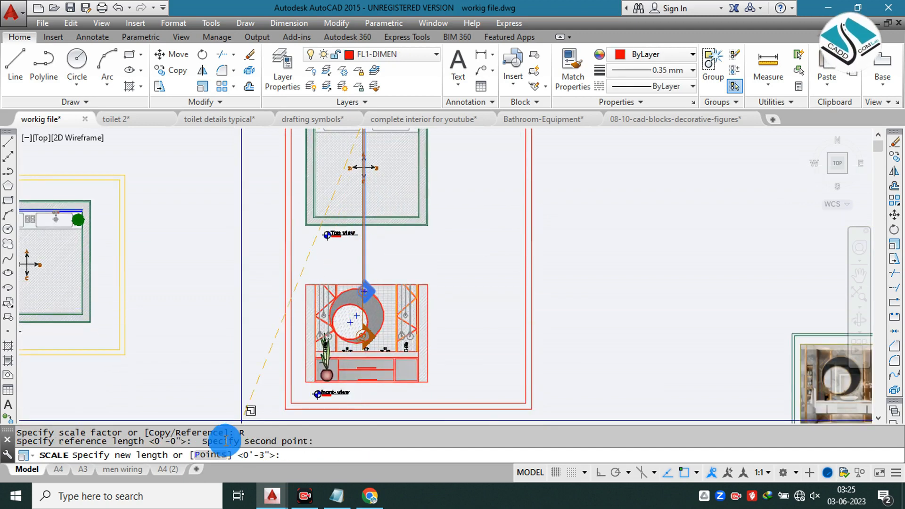
left_click(218, 453)
middle_click_drag(379, 164, 370, 269)
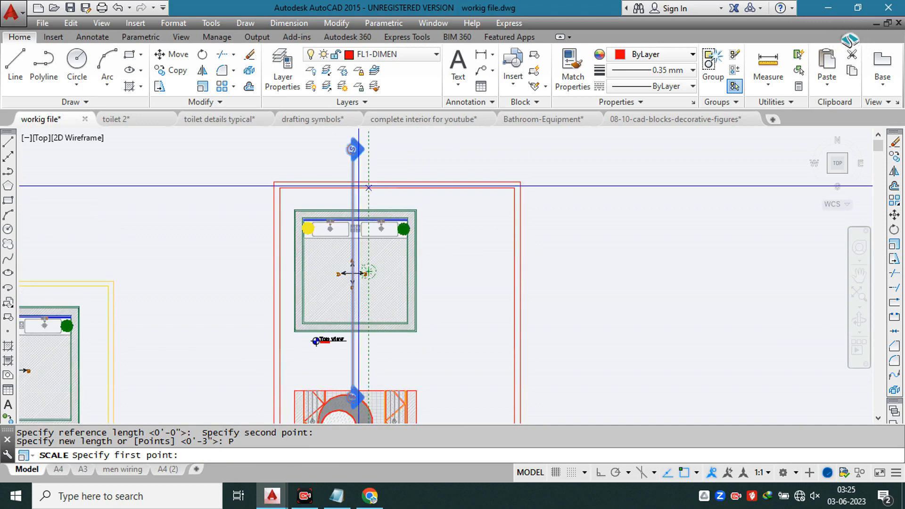
scroll(365, 168, "up", 2)
scroll(364, 202, "up", 2)
scroll(377, 190, "down", 4)
middle_click_drag(368, 308, 362, 238)
scroll(368, 259, "up", 2)
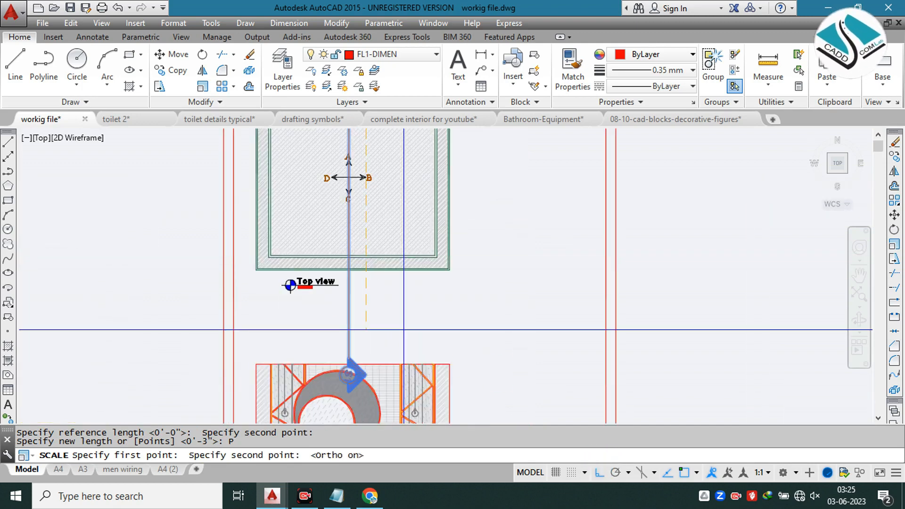
left_click(395, 323)
Step: Move the S1 section line slightly down so its upper marker sits inside the red frame, above the plan
middle_click_drag(371, 280, 370, 366)
middle_click_drag(370, 247, 370, 330)
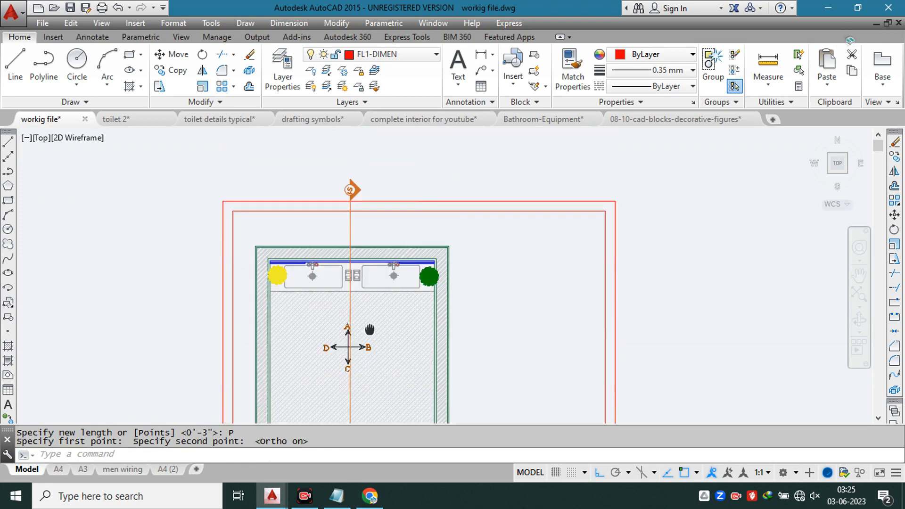
scroll(358, 242, "up", 2)
left_click(323, 224)
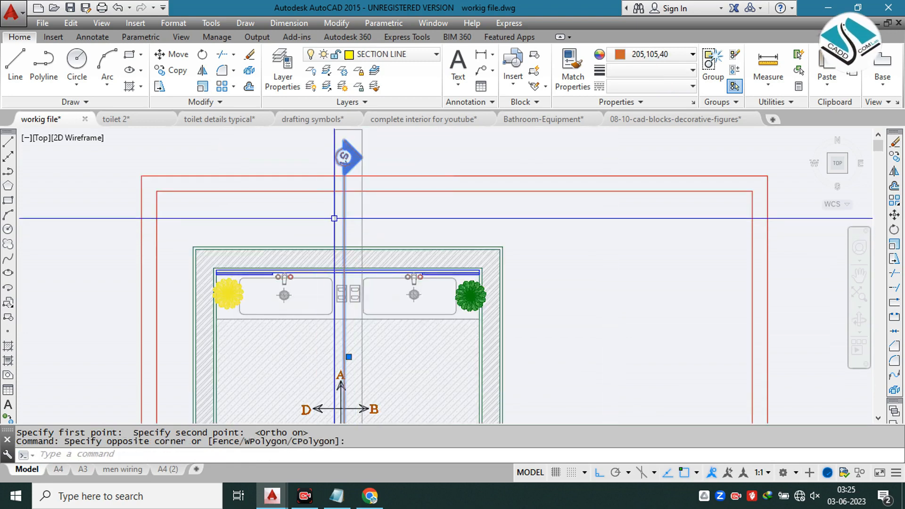
left_click(334, 218)
type("m")
key("Return")
left_click(344, 191)
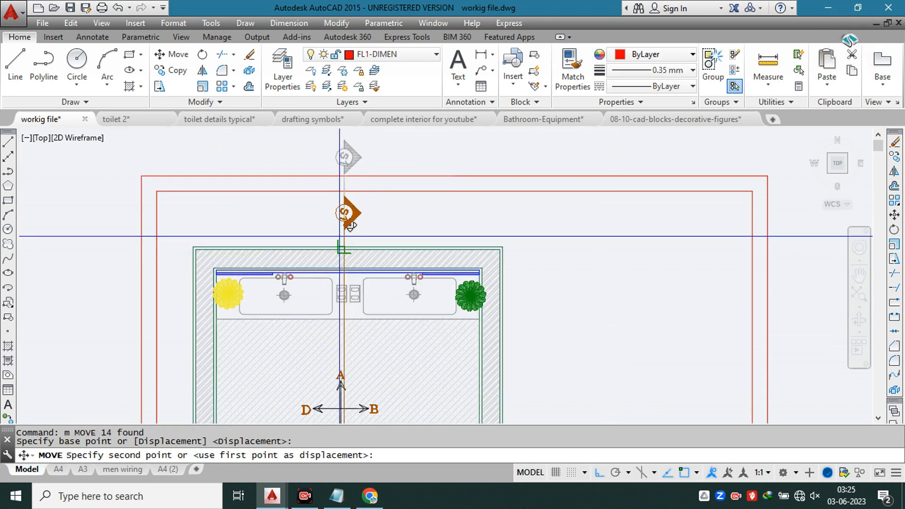
left_click(340, 235)
scroll(356, 174, "down", 4)
key("Escape")
scroll(361, 190, "up", 4)
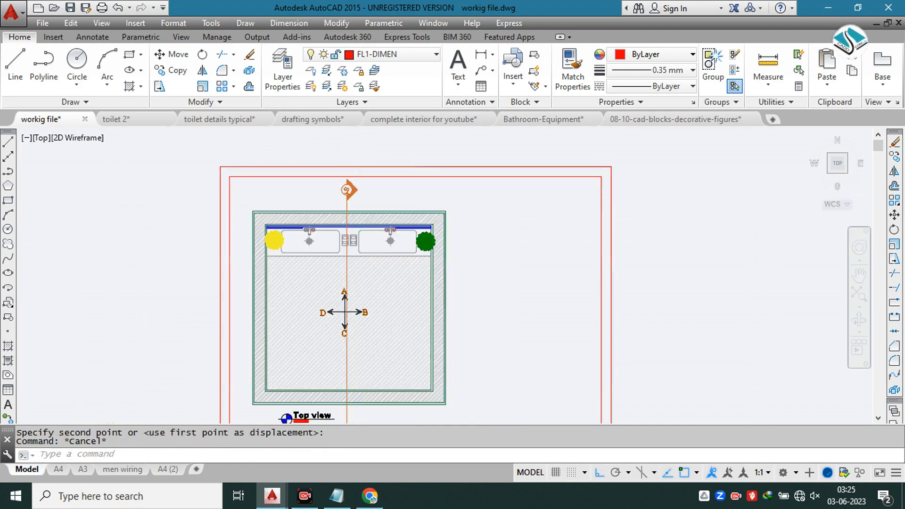
Step: Change the S1 section line's color to grey 147,149,152
left_click(359, 190)
left_click(637, 68)
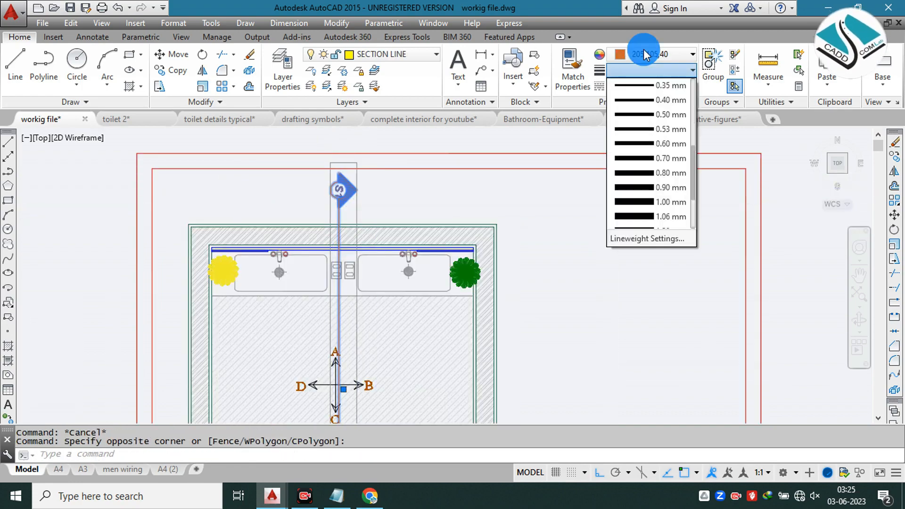
left_click(645, 51)
left_click(650, 55)
key("Escape")
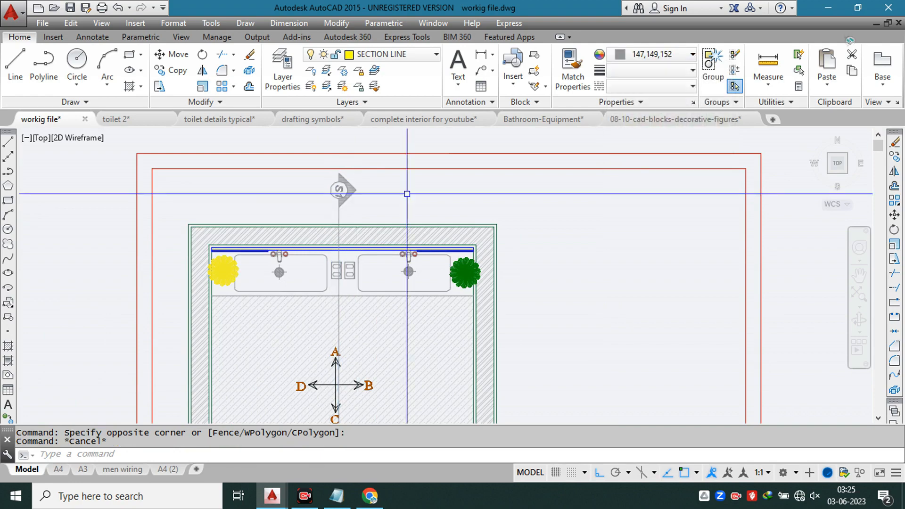
Step: Copy the top view plan with its title, section line and red frame to the empty space right of the sheet
scroll(392, 171, "down", 2)
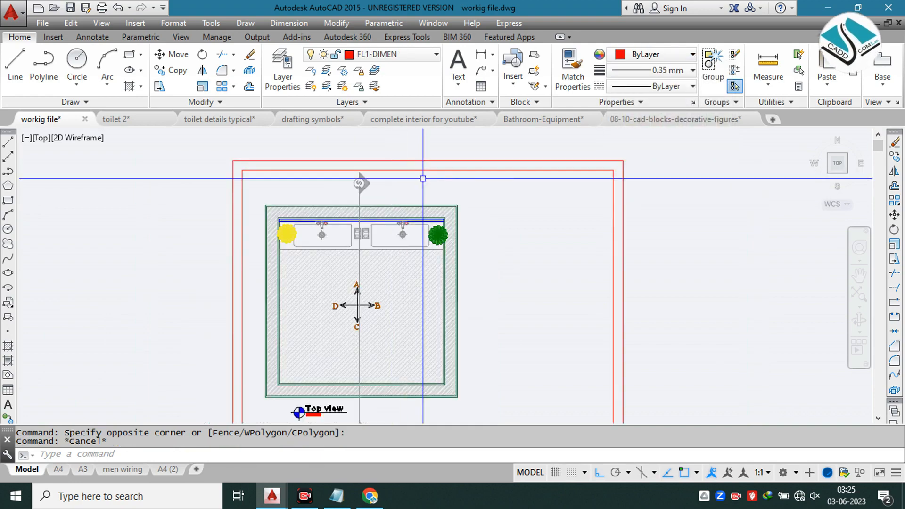
scroll(382, 179, "down", 4)
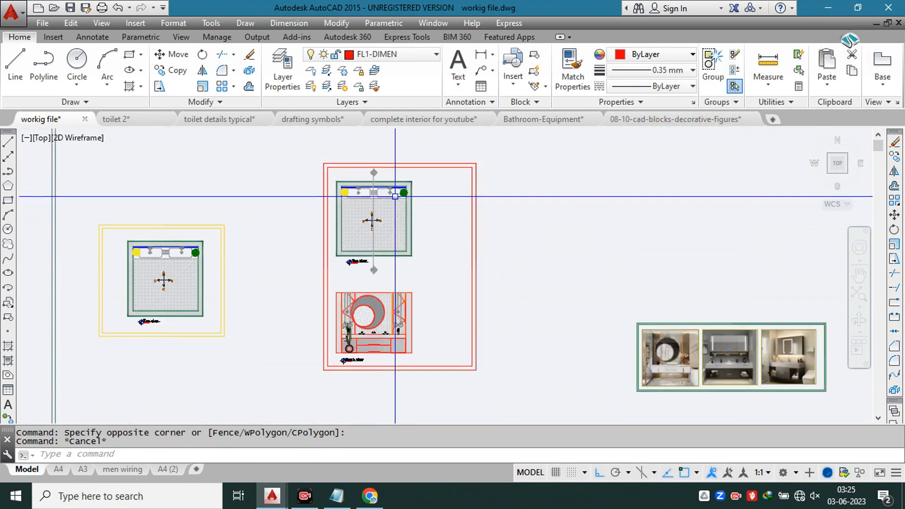
scroll(371, 223, "up", 2)
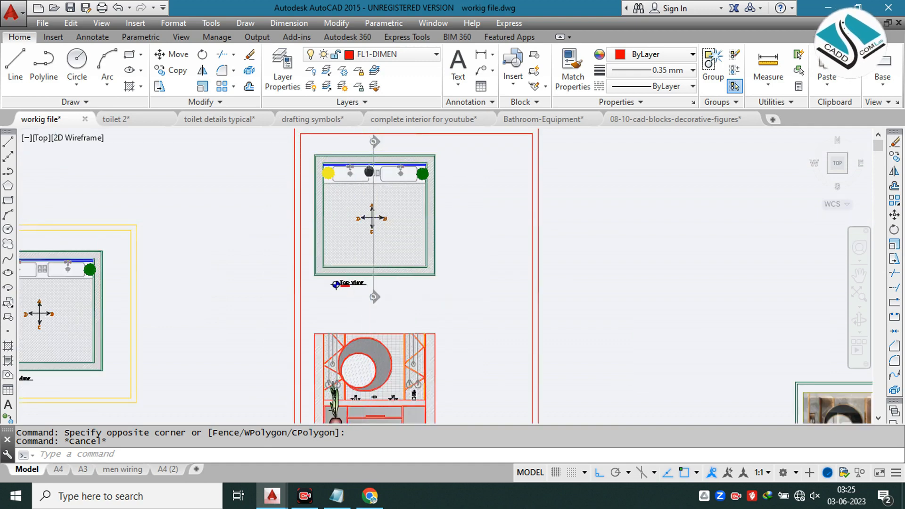
middle_click_drag(370, 172, 353, 211)
scroll(395, 166, "down", 2)
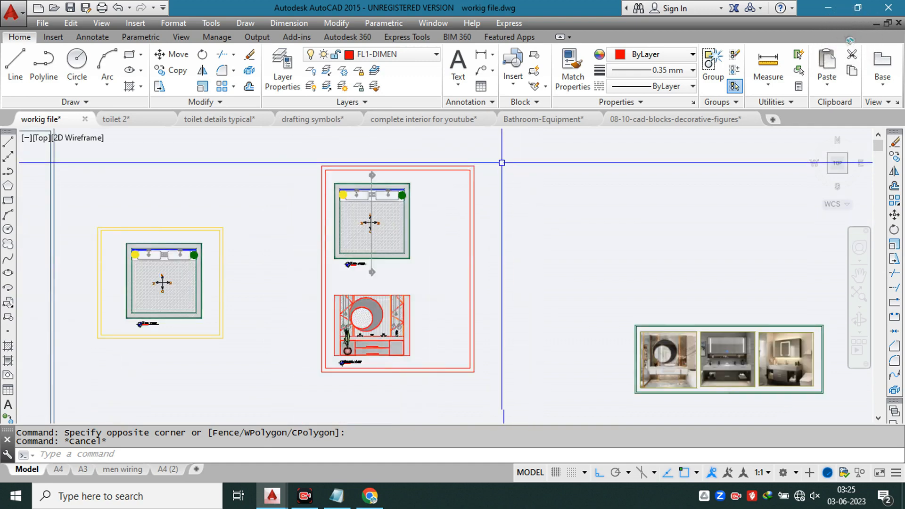
left_click(507, 157)
left_click(294, 278)
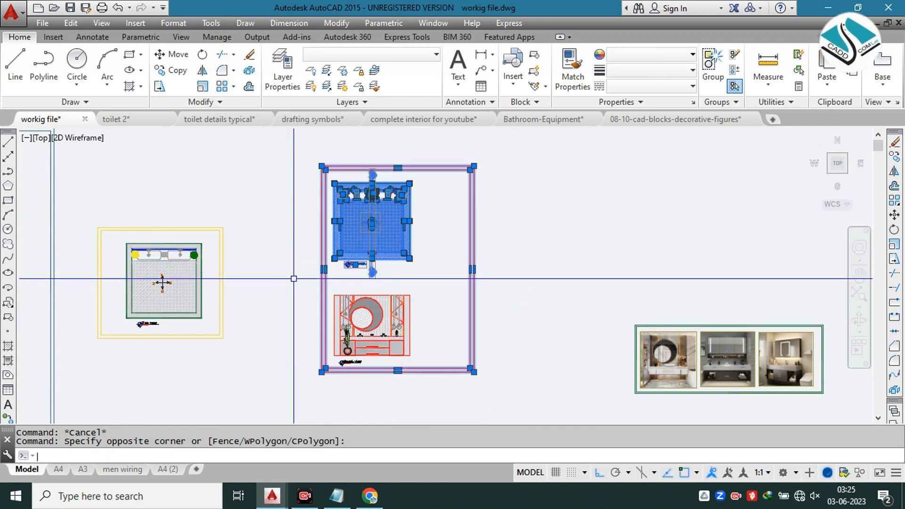
type("co")
key("Return")
left_click(372, 253)
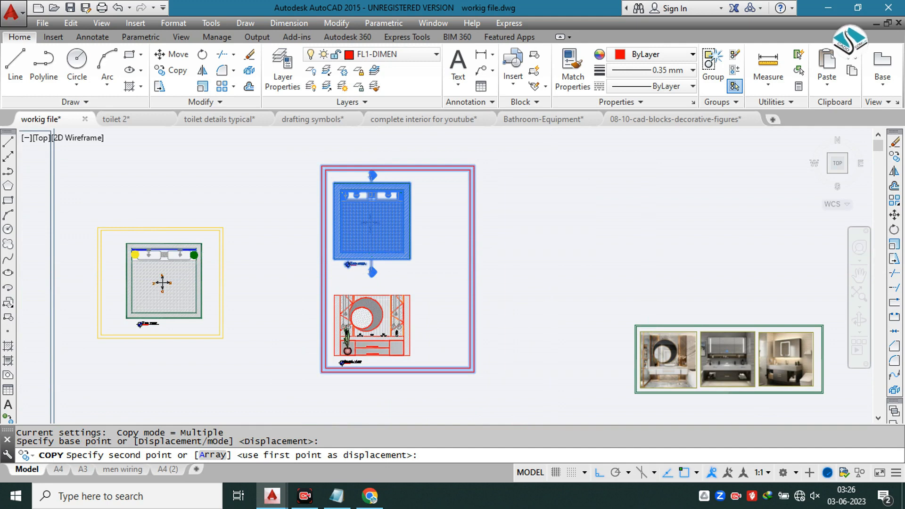
left_click(551, 252)
middle_click_drag(670, 262, 338, 216)
key("Escape")
Step: Erase the copied red double frame from around the duplicated top view plan
left_click(288, 260)
left_click(555, 387)
type("e")
key("Return")
left_click(388, 275)
left_click(286, 344)
middle_click_drag(282, 193, 461, 269)
type("e")
key("Return")
Step: Rotate the copied top view plan 90° counterclockwise so the basins run along its left wall
left_click(349, 186)
left_click(479, 315)
type("ro")
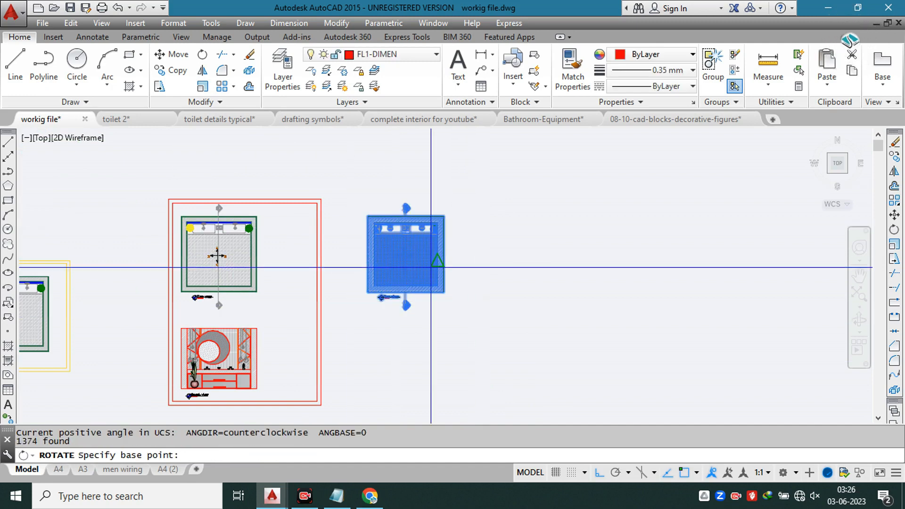
left_click(438, 261)
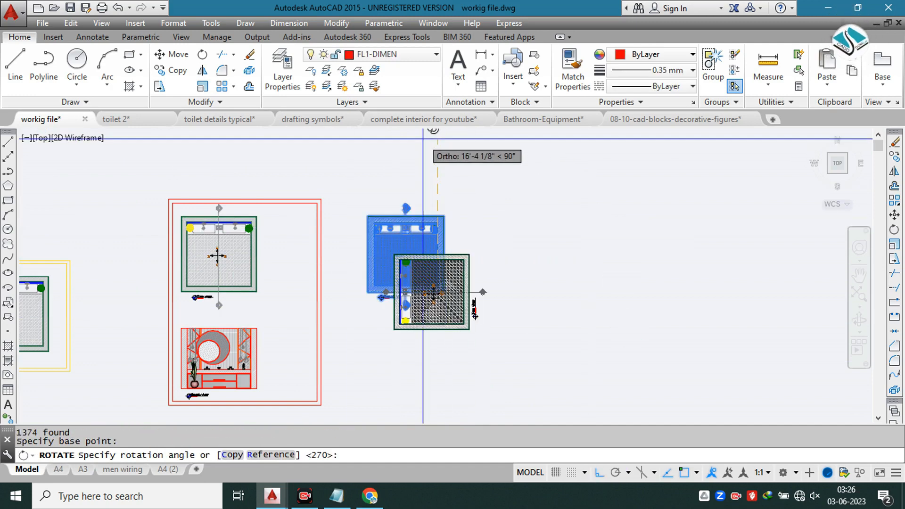
left_click(429, 166)
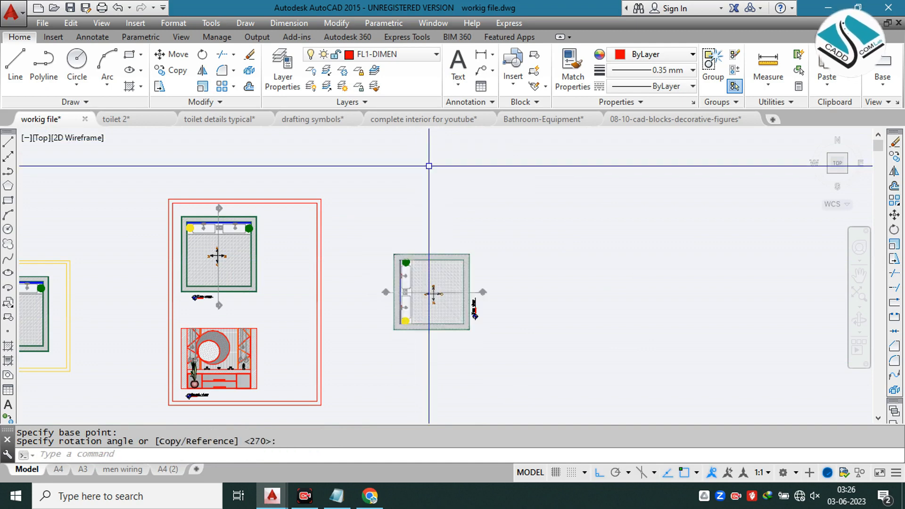
Step: Draw a vertical construction line through the outer corner of the rotated plan's basin-side wall
scroll(425, 297, "up", 4)
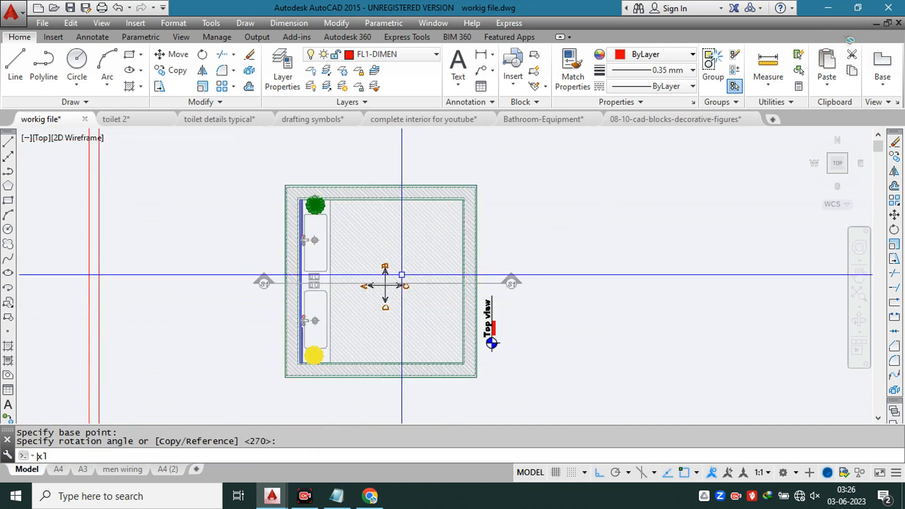
key("Return")
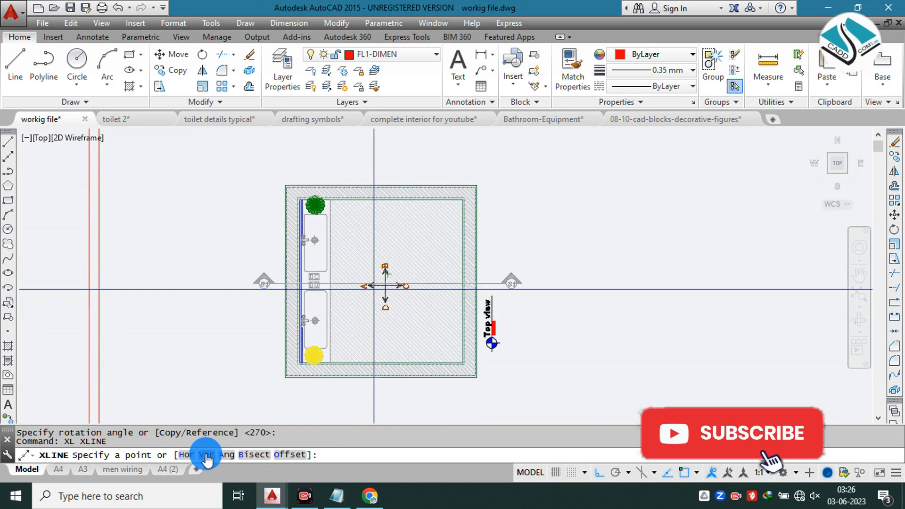
type("v")
key("Return")
scroll(342, 383, "up", 6)
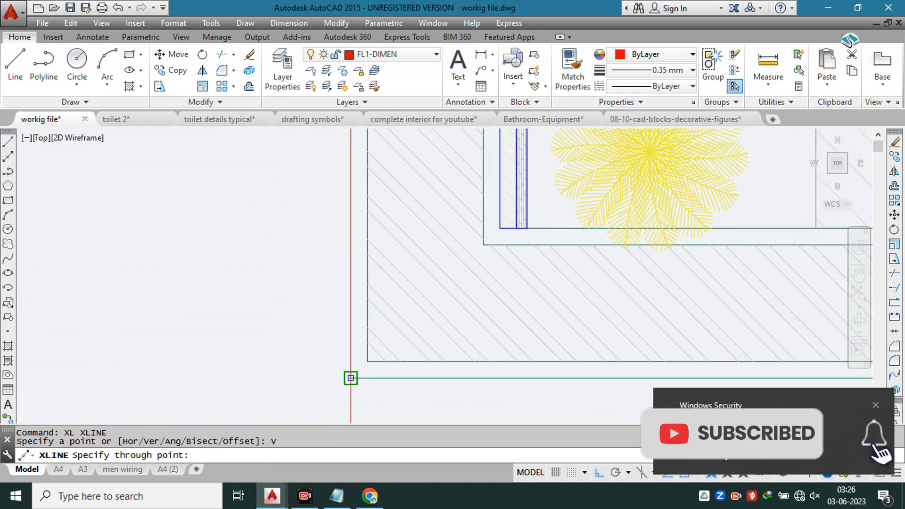
left_click(351, 379)
left_click(881, 406)
scroll(439, 260, "down", 2)
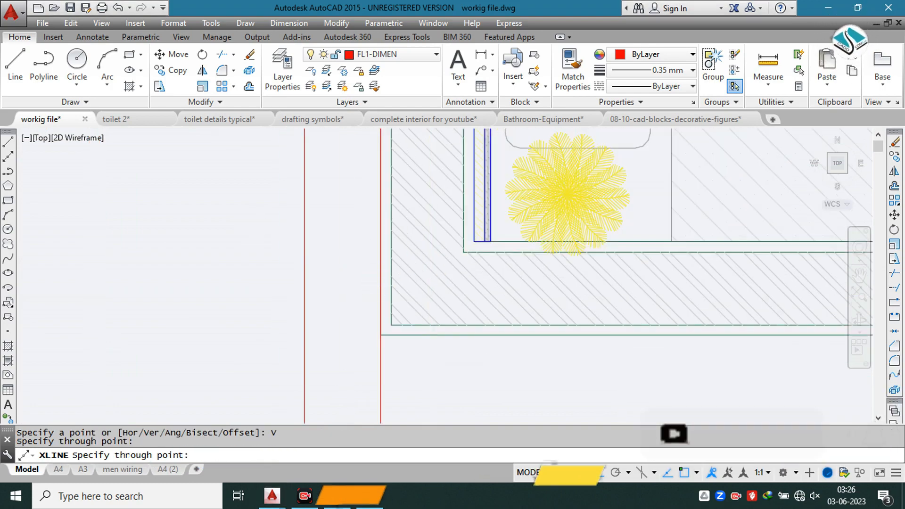
Step: Add vertical construction lines through the basin wall's inner face, the edges of the blue panel layers and the counter's front edge
scroll(480, 250, "up", 2)
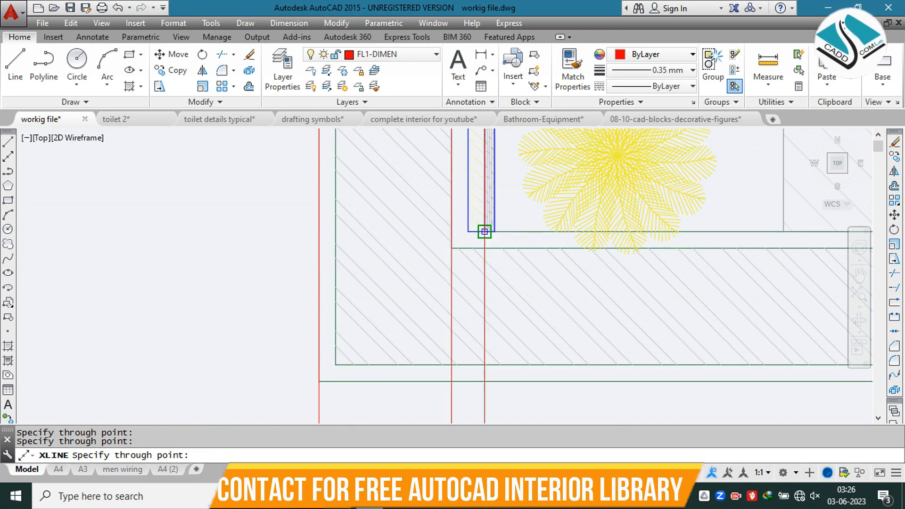
middle_click_drag(484, 233, 281, 285)
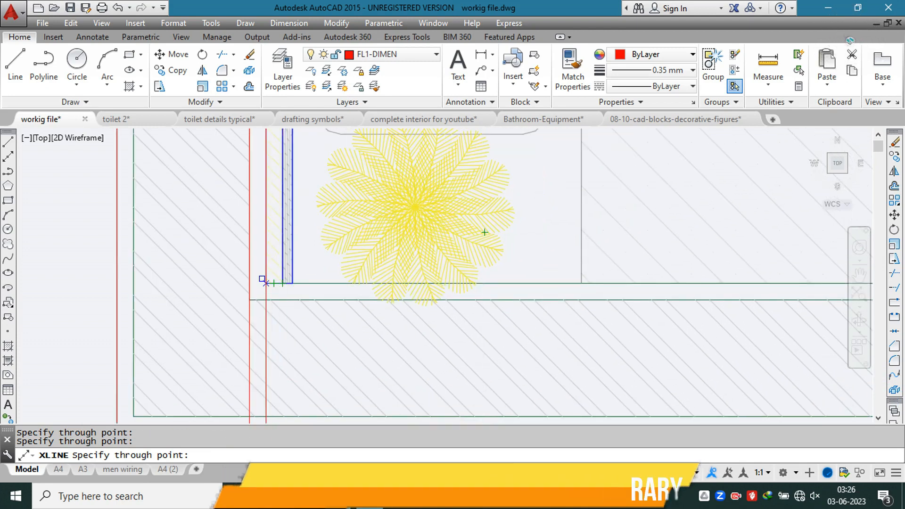
scroll(325, 293, "down", 2)
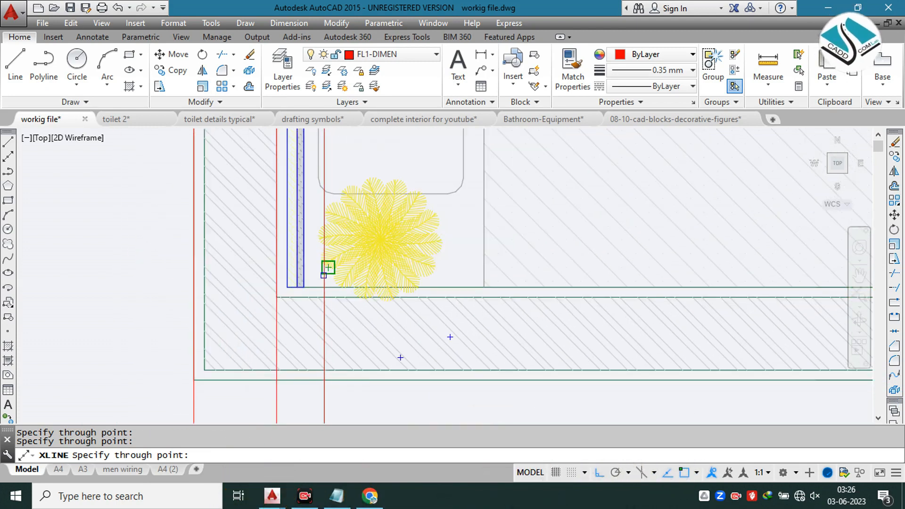
scroll(324, 277, "up", 4)
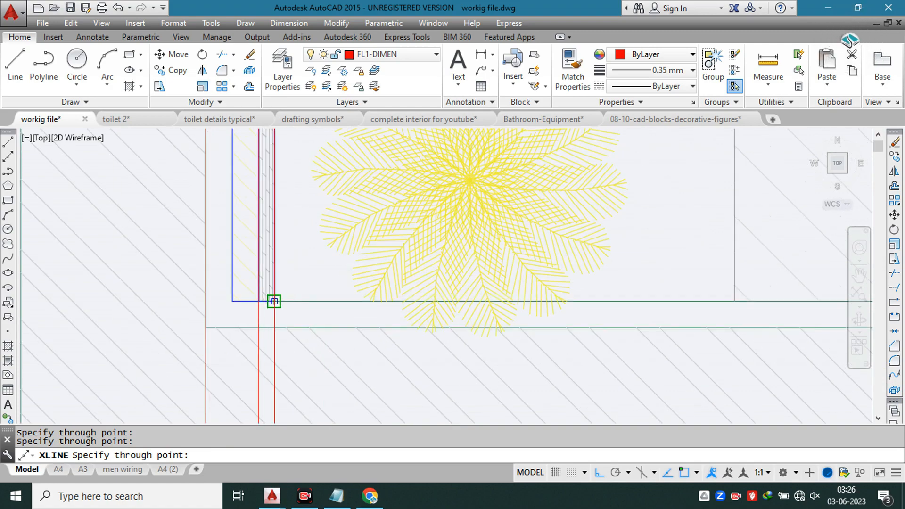
scroll(274, 301, "down", 4)
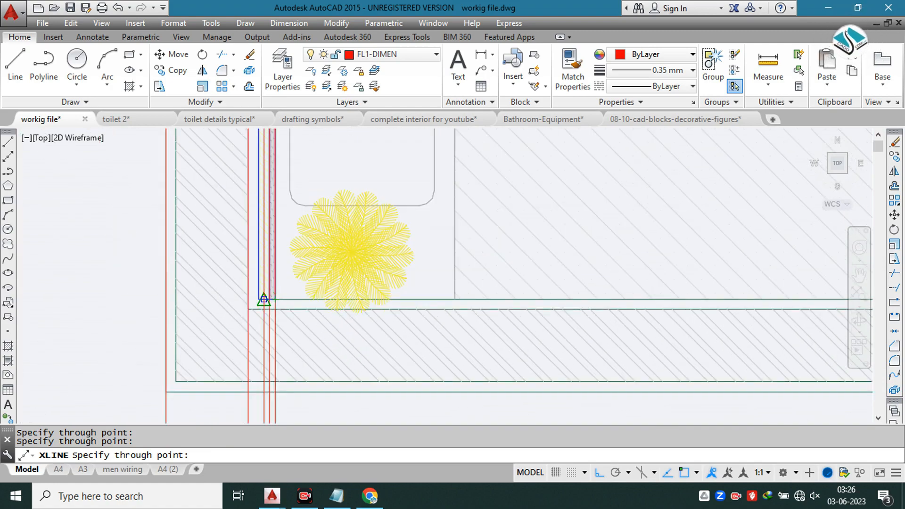
scroll(362, 292, "down", 4)
scroll(394, 304, "up", 2)
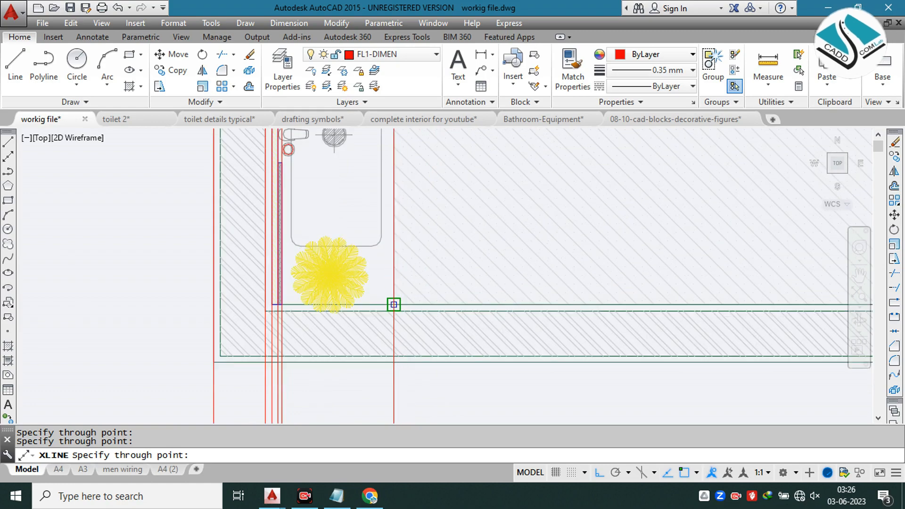
scroll(396, 301, "down", 4)
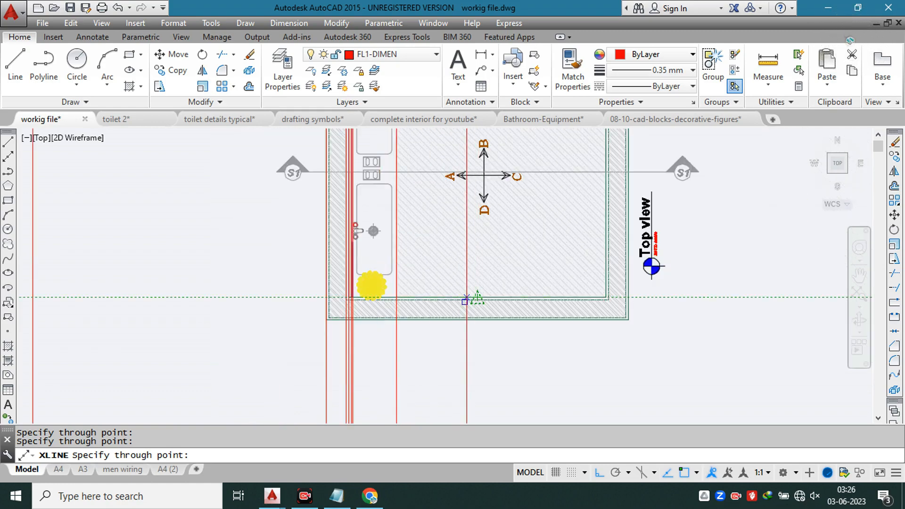
scroll(464, 301, "down", 2)
scroll(444, 292, "down", 5)
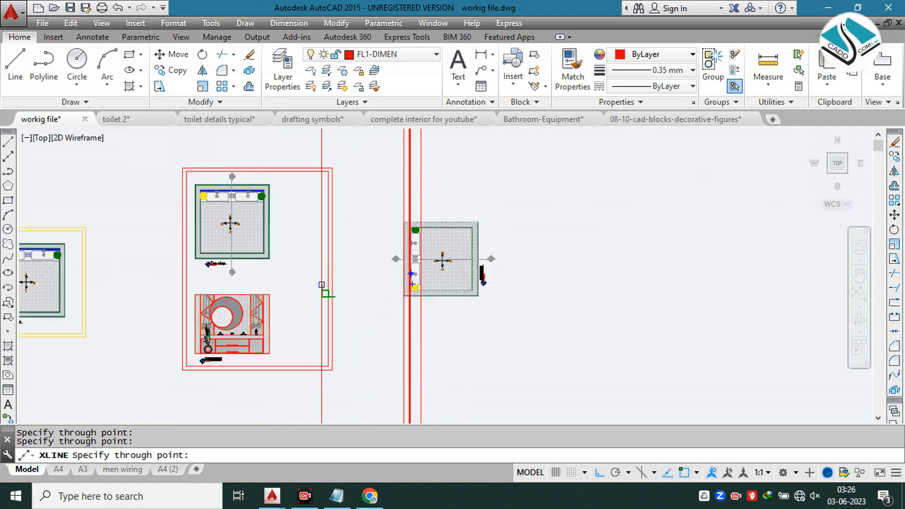
key("Escape")
Step: Examine the side section and front elevation on the vanity detail reference sheet
middle_click_drag(182, 261, 492, 280)
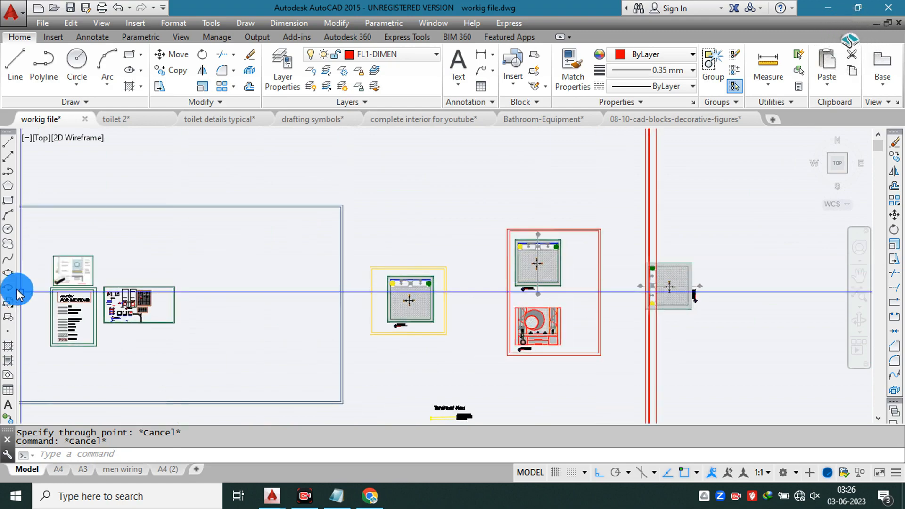
scroll(71, 257, "up", 6)
scroll(61, 257, "up", 6)
middle_click_drag(61, 257, 374, 266)
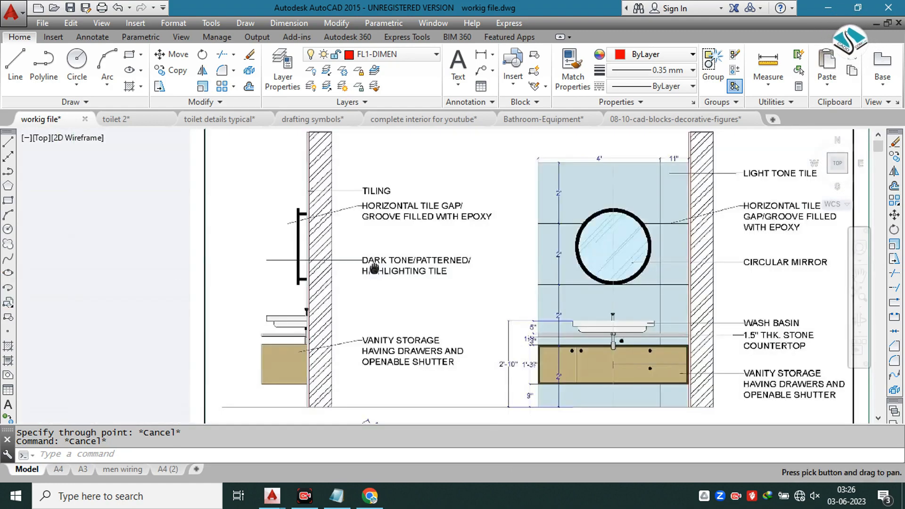
scroll(521, 282, "down", 8)
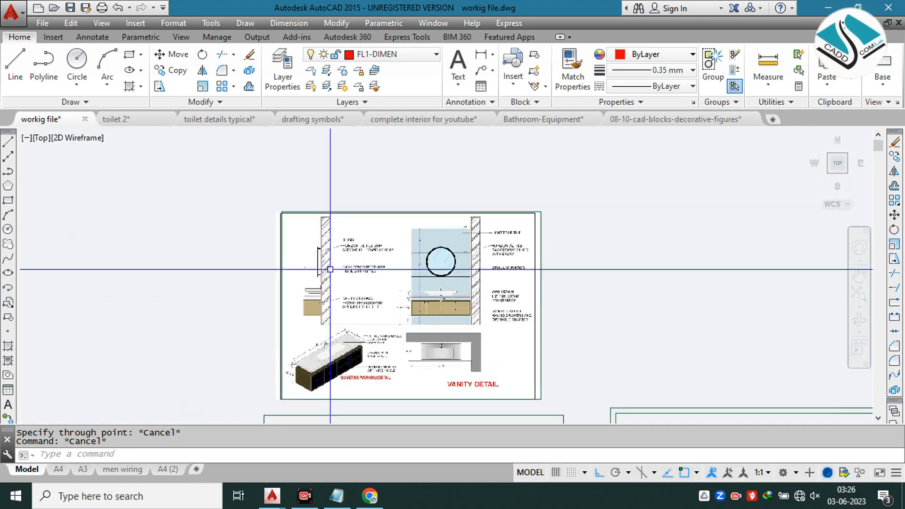
scroll(771, 282, "up", 8)
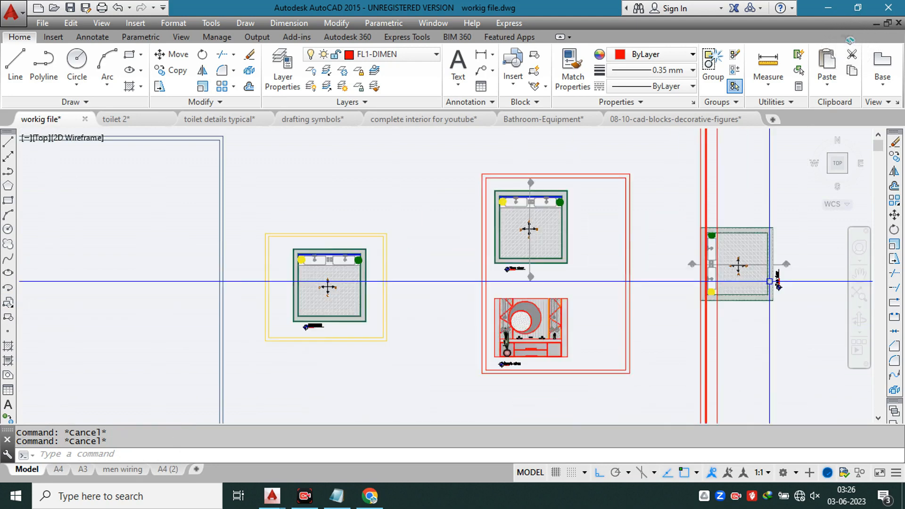
middle_click_drag(776, 292, 451, 189)
scroll(451, 189, "up", 2)
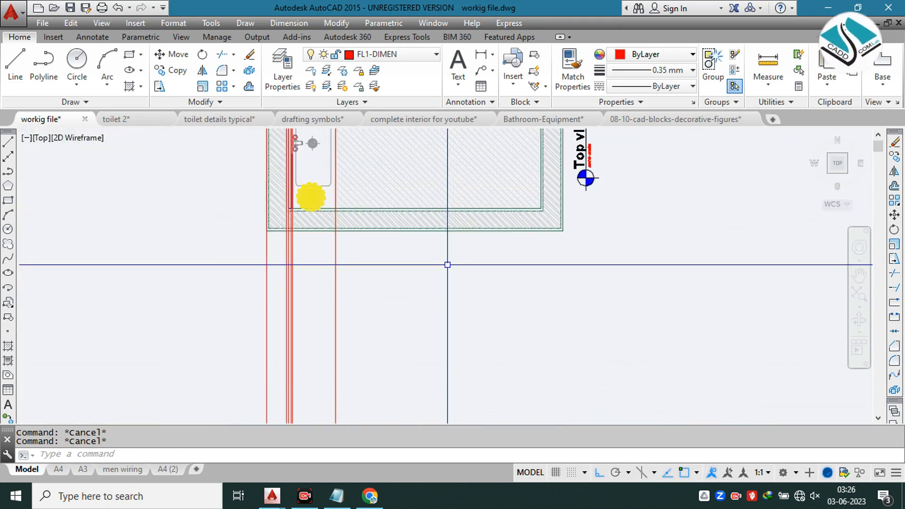
type("l")
key("space")
middle_click_drag(448, 265, 508, 142)
scroll(417, 221, "down", 6)
key("Escape")
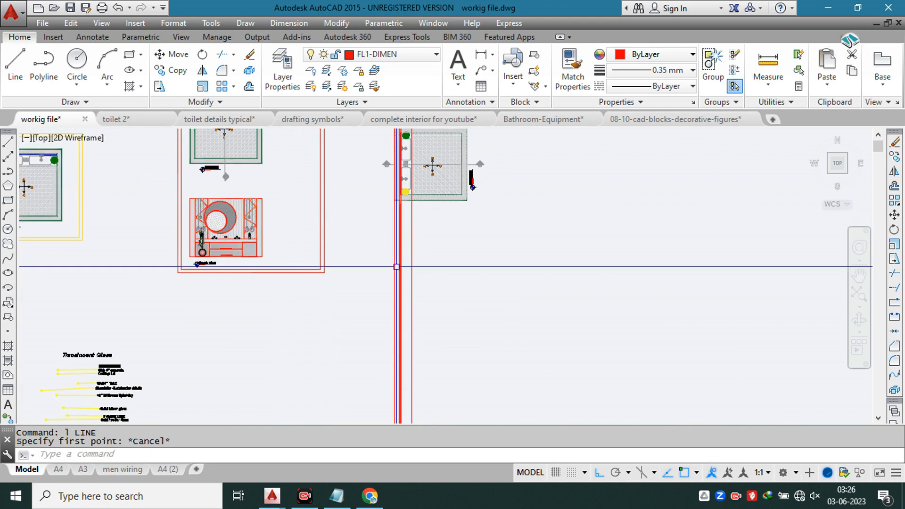
Step: Draw a horizontal base line across the vertical construction lines below the rotated plan
type("l")
key("space")
left_click(379, 302)
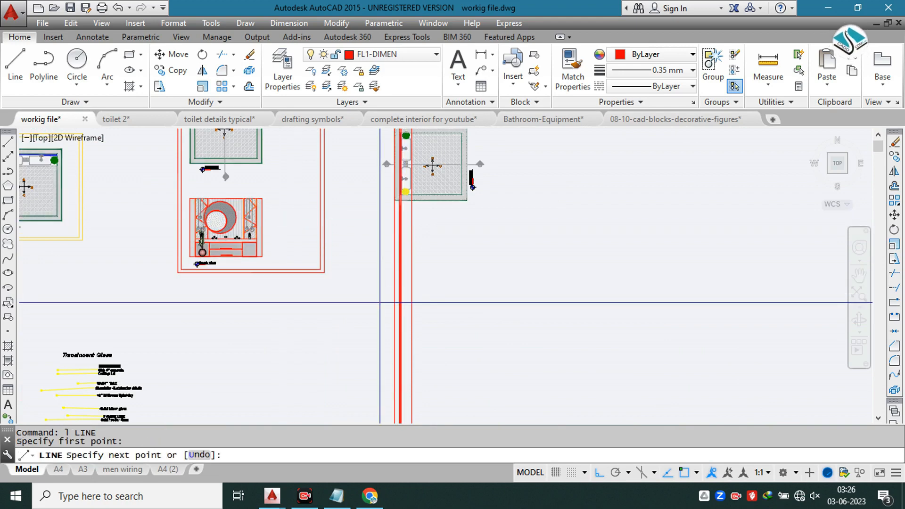
key("Escape")
key("Escape")
scroll(186, 193, "up", 2)
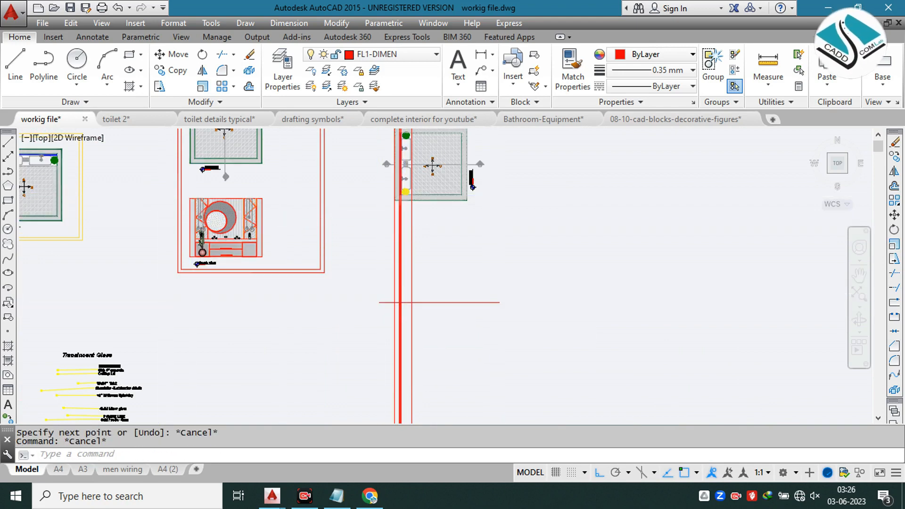
left_click(185, 192)
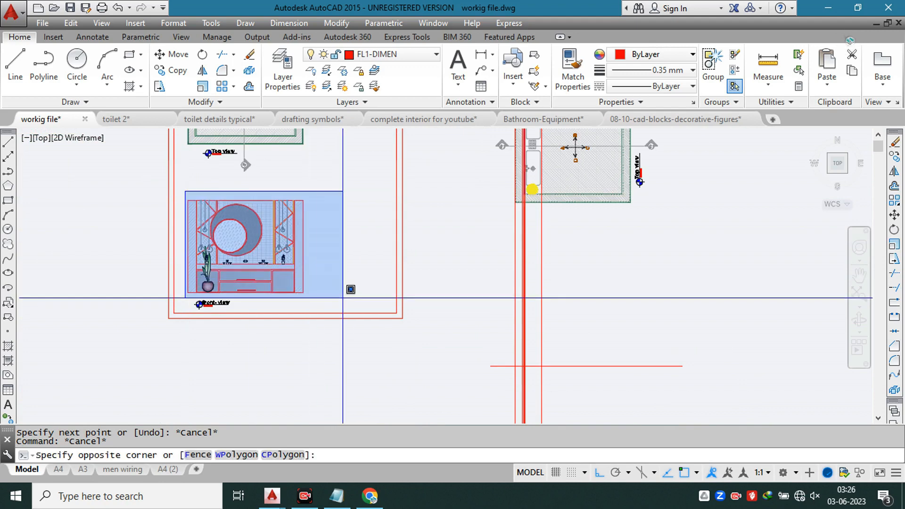
left_click(342, 297)
key("Return")
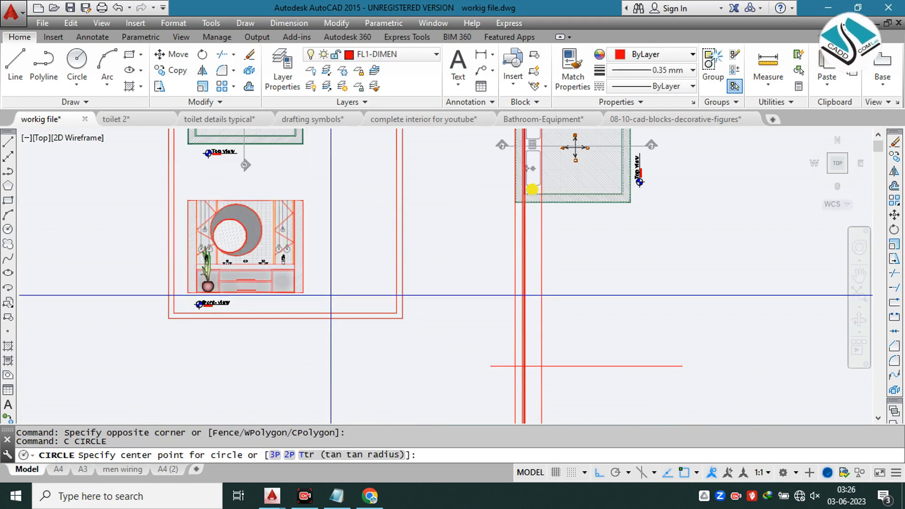
key("Escape")
Step: Copy the front view with its title so its lower-right corner meets the left end of the horizontal base line
left_click(182, 188)
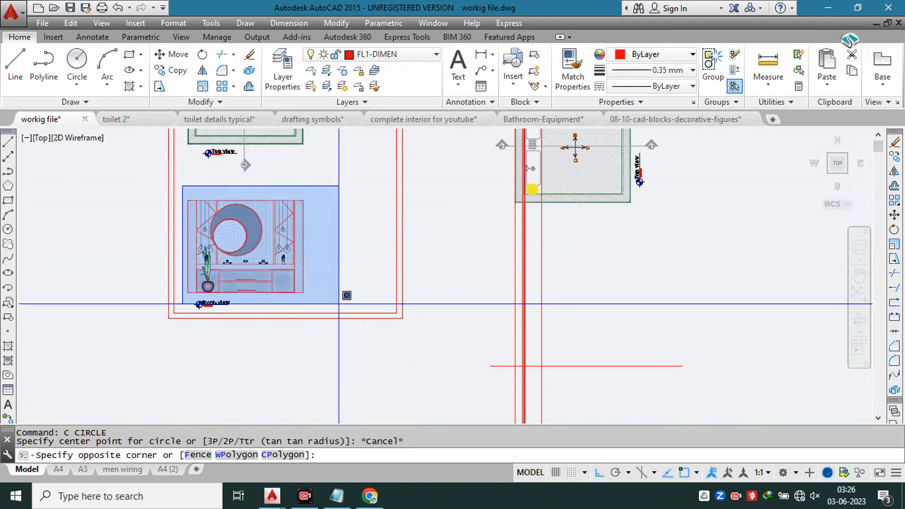
left_click(348, 310)
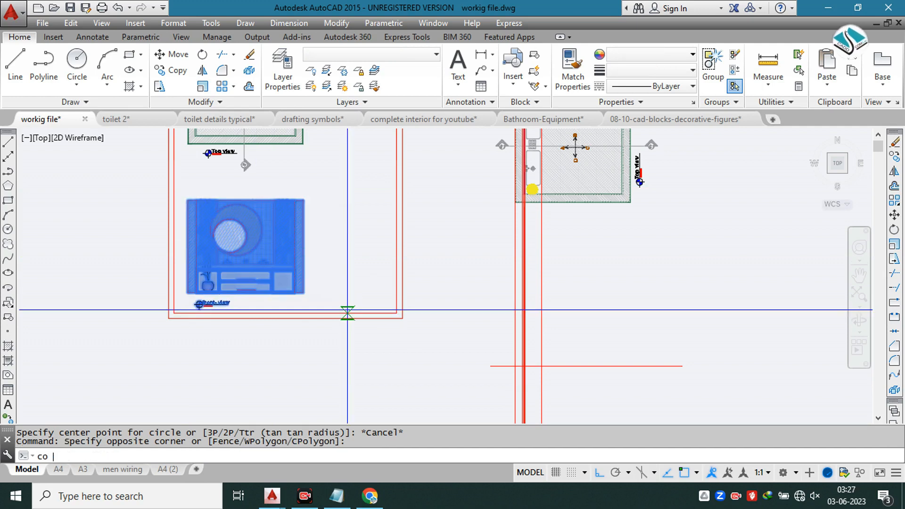
key("Return")
scroll(336, 278, "up", 2)
left_click(287, 305)
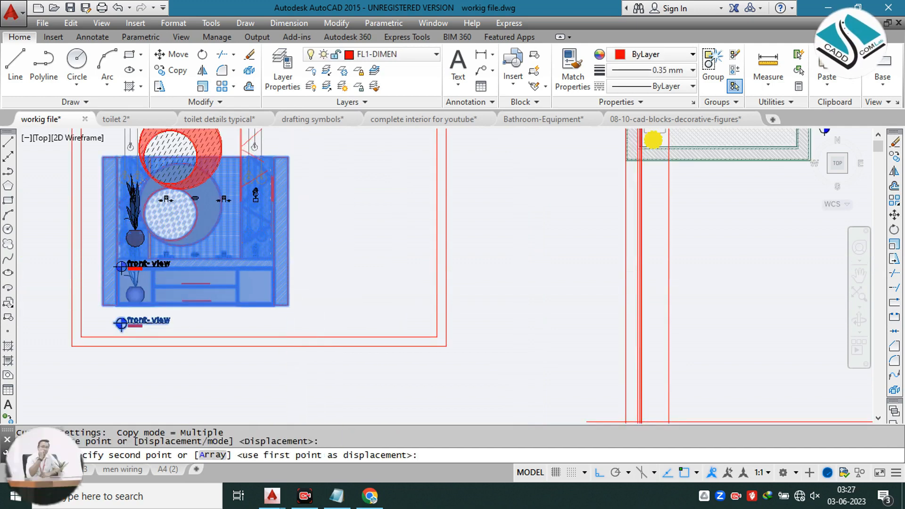
scroll(289, 251, "down", 2)
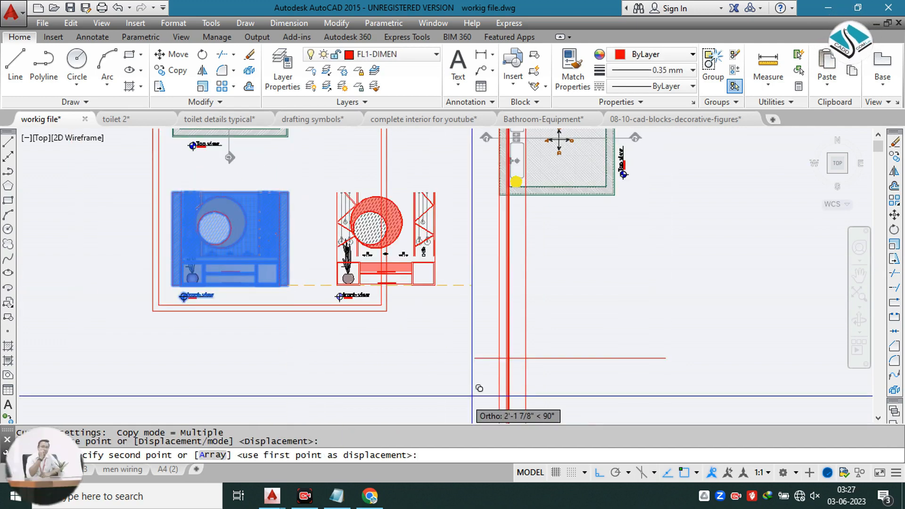
left_click(475, 358)
key("Escape")
middle_click_drag(481, 285, 389, 248)
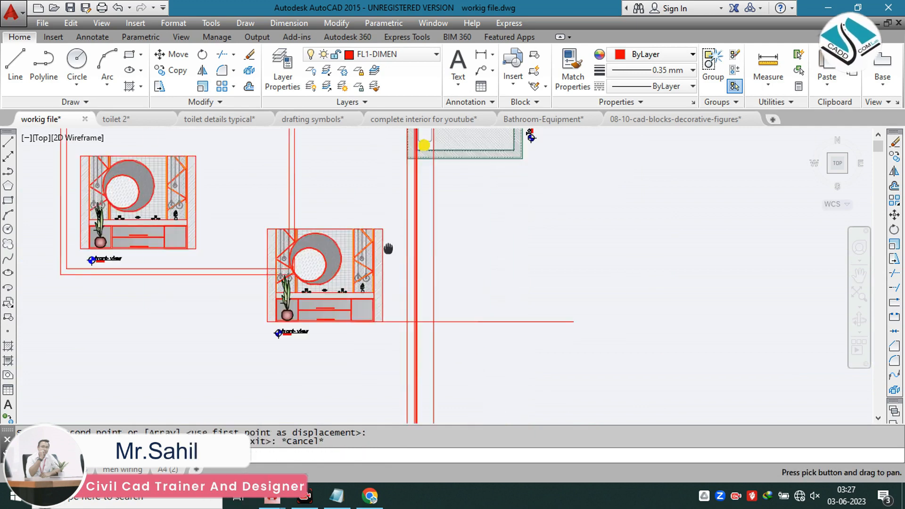
type("xl")
key("Return")
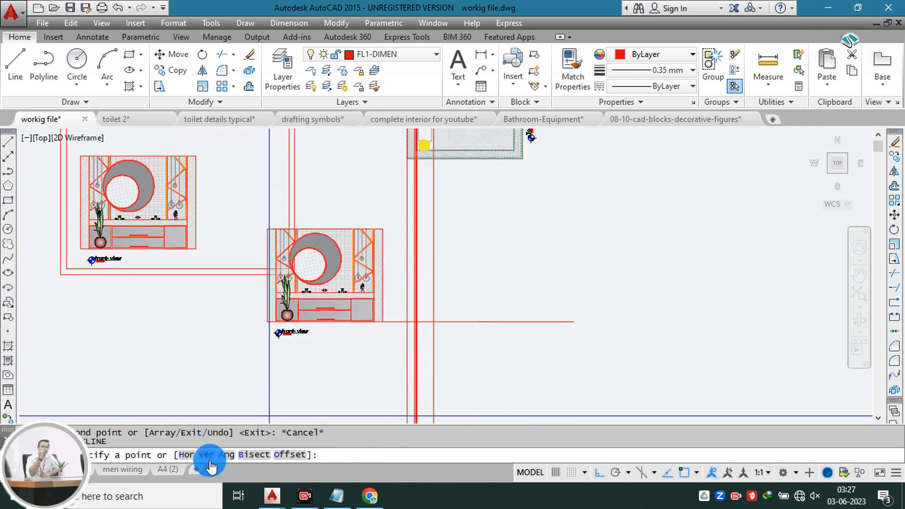
type("v")
key("Return")
scroll(376, 308, "up", 6)
key("Escape")
Step: Draw horizontal construction lines through the copied front view's countertop underside, countertop top and upper edge
key("Return")
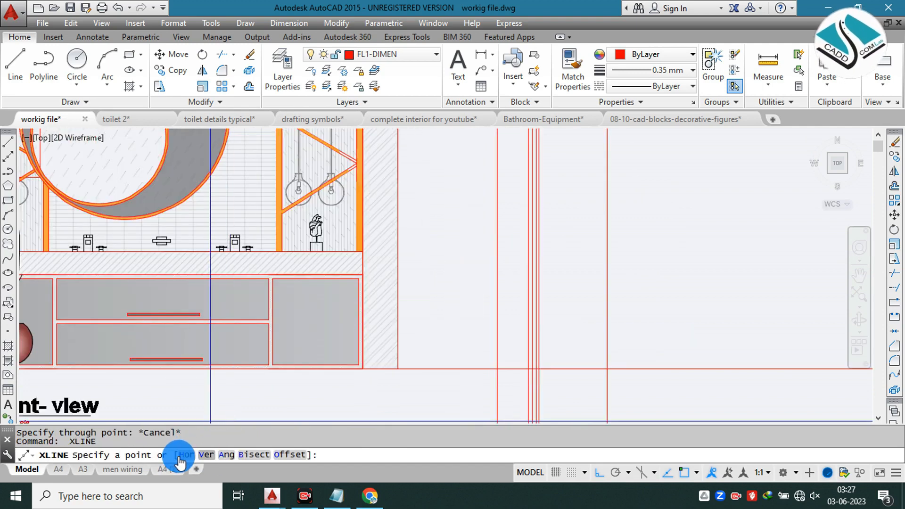
left_click(179, 456)
scroll(366, 274, "up", 3)
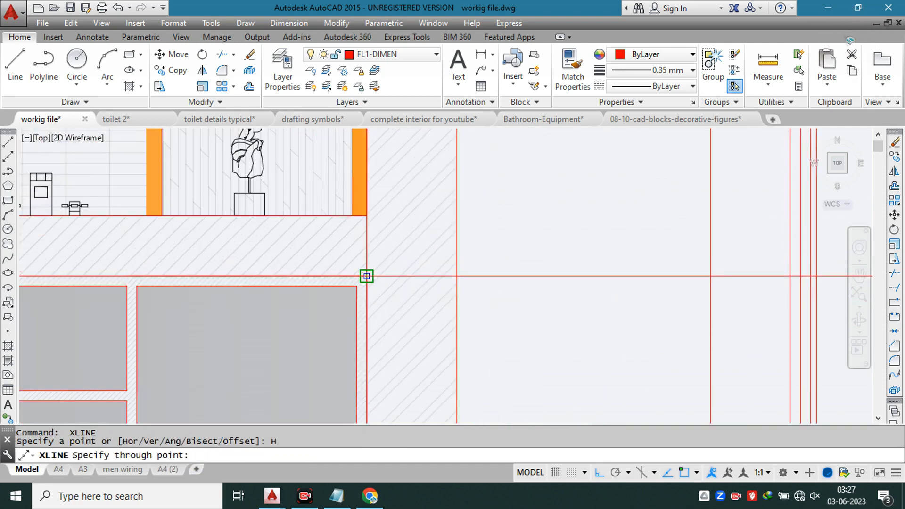
left_click(367, 276)
scroll(365, 250, "down", 3)
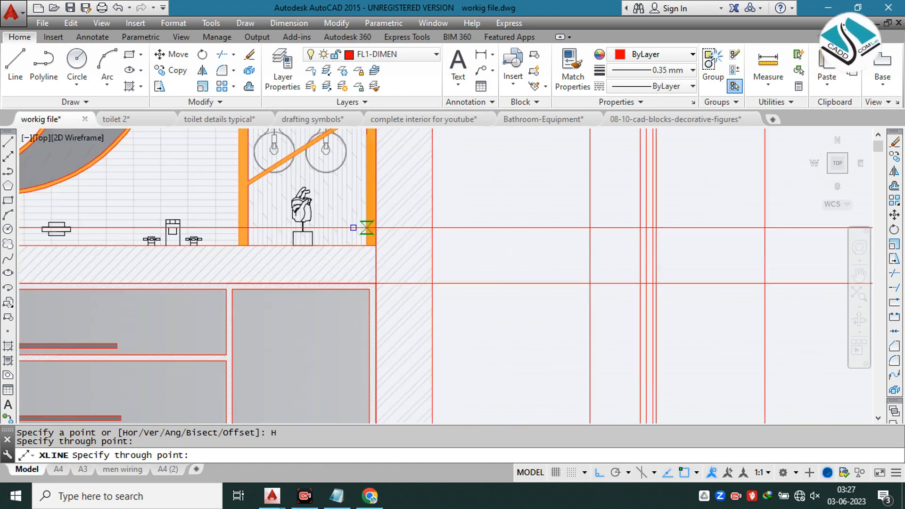
left_click(373, 247)
scroll(377, 254, "down", 6)
scroll(384, 190, "up", 5)
scroll(390, 187, "down", 5)
key("Escape")
key("Escape")
key("Escape")
type("t")
key("space")
key("space")
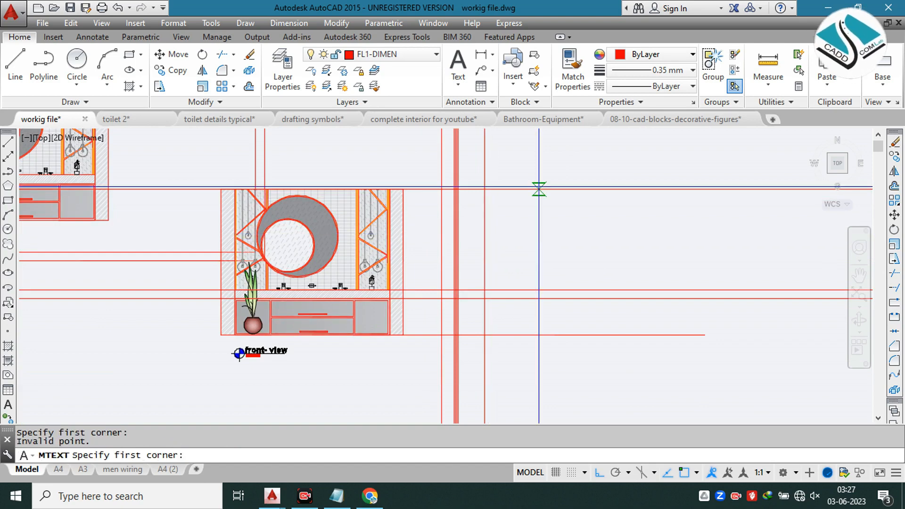
key("Escape")
type("tr")
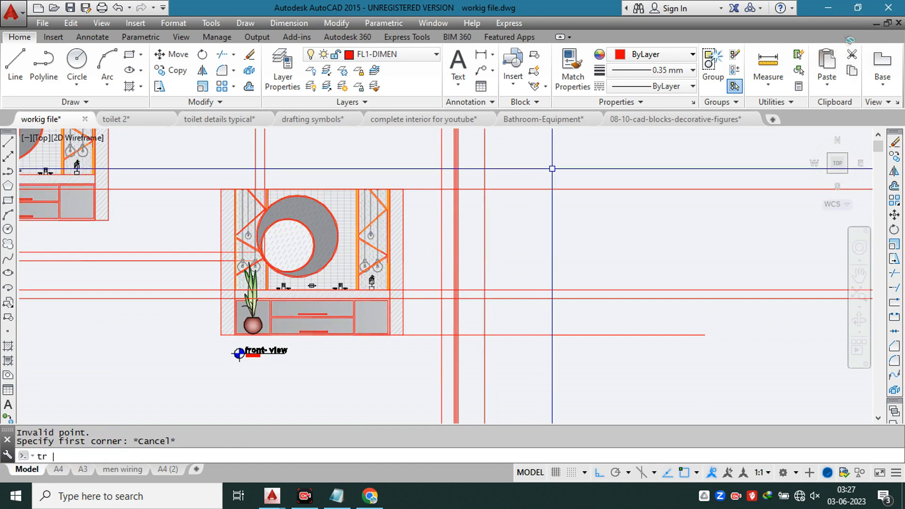
key("space")
left_click(558, 168)
left_click(509, 360)
left_click(519, 368)
key("Escape")
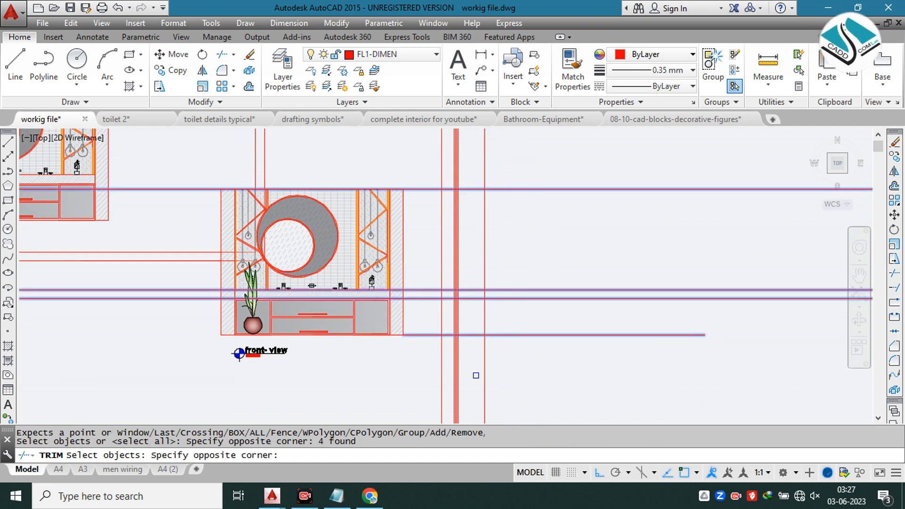
type("tr")
key("Escape")
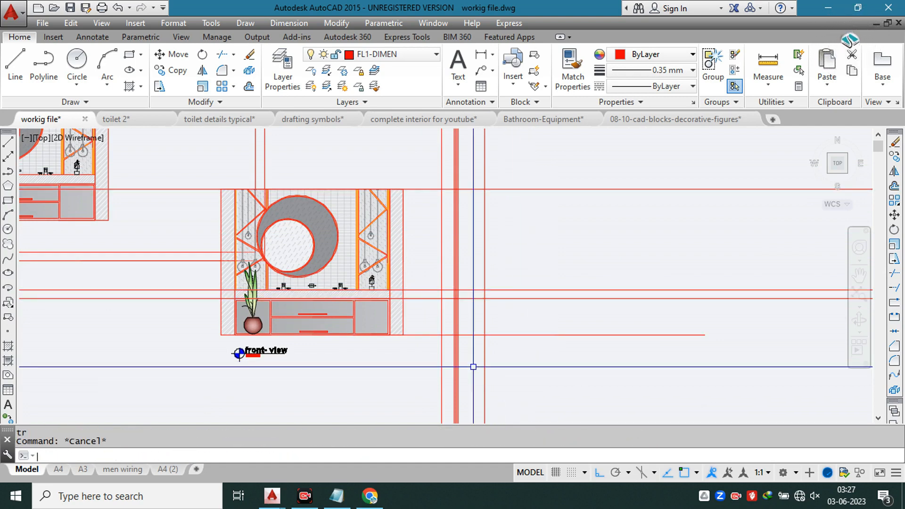
Step: Trim the construction lines extending beyond the section outline's outer side, below the base line and above the upper edge
key("space")
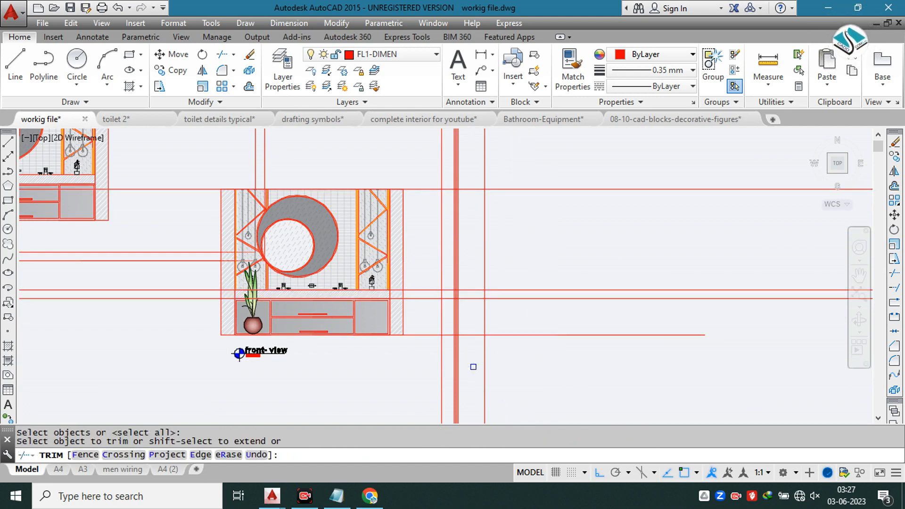
left_click(579, 164)
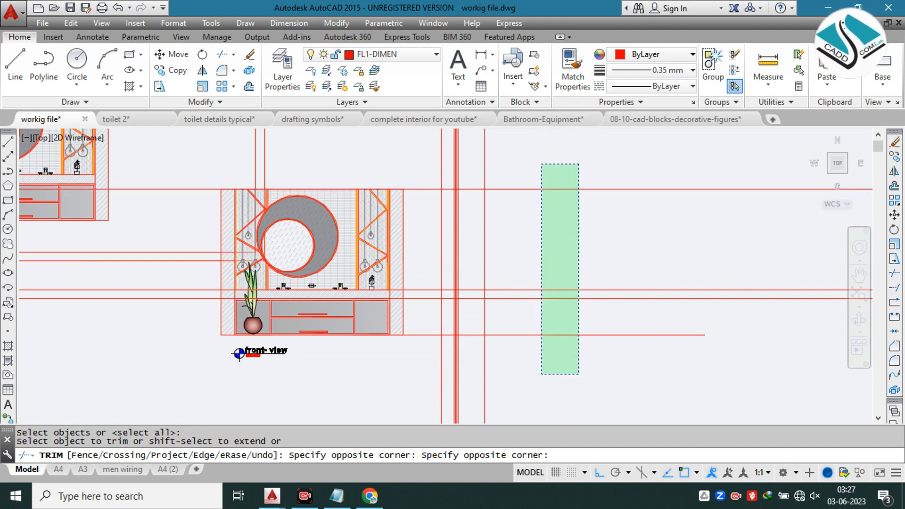
left_click(542, 374)
left_click(555, 369)
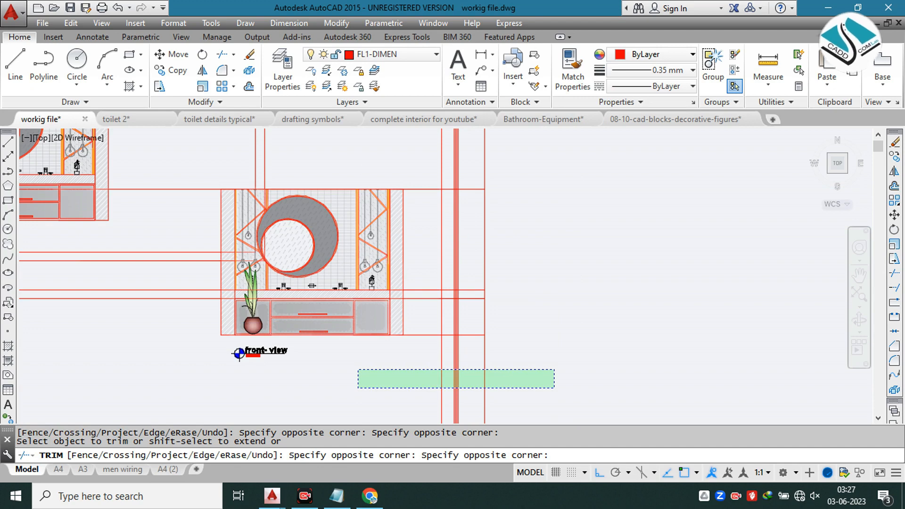
left_click(359, 388)
left_click(529, 159)
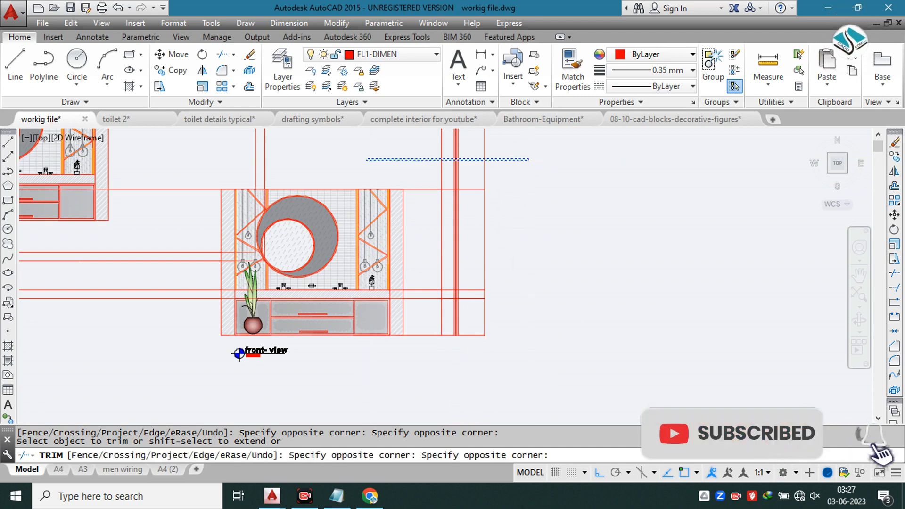
left_click(366, 160)
key("Escape")
Step: Erase the leftover horizontal and vertical construction lines crossing the copied front view
left_click(185, 161)
left_click(160, 304)
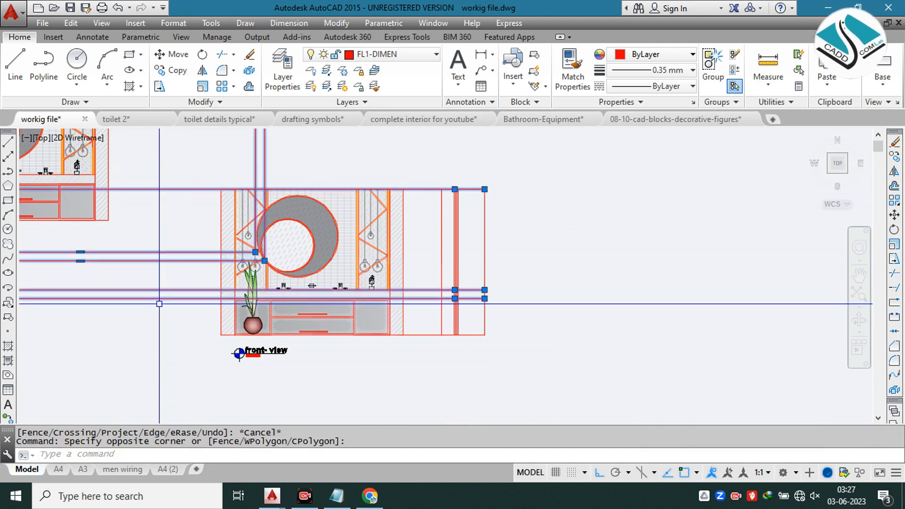
type("e")
key("Return")
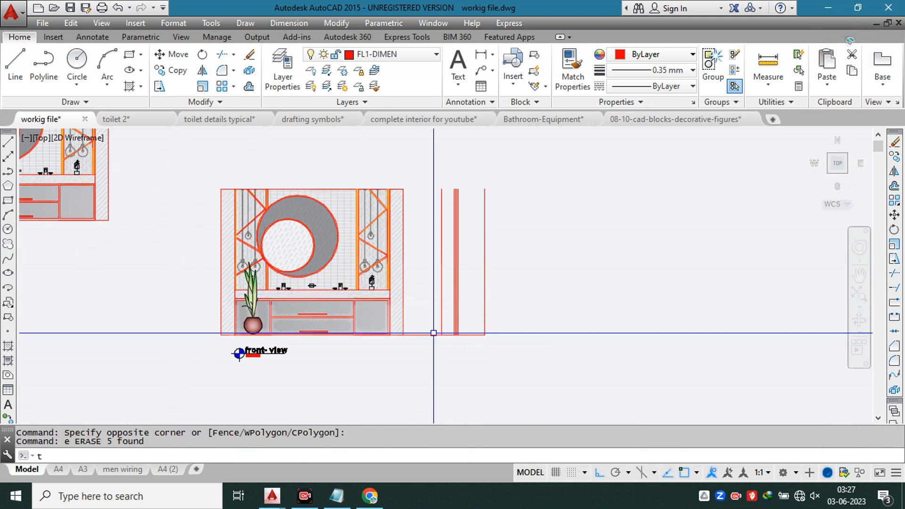
type("t")
key("Return")
key("Escape")
Step: Draw a horizontal line from the copied front view's upper corner to the section outline's far upper corner
type("l")
key("Return")
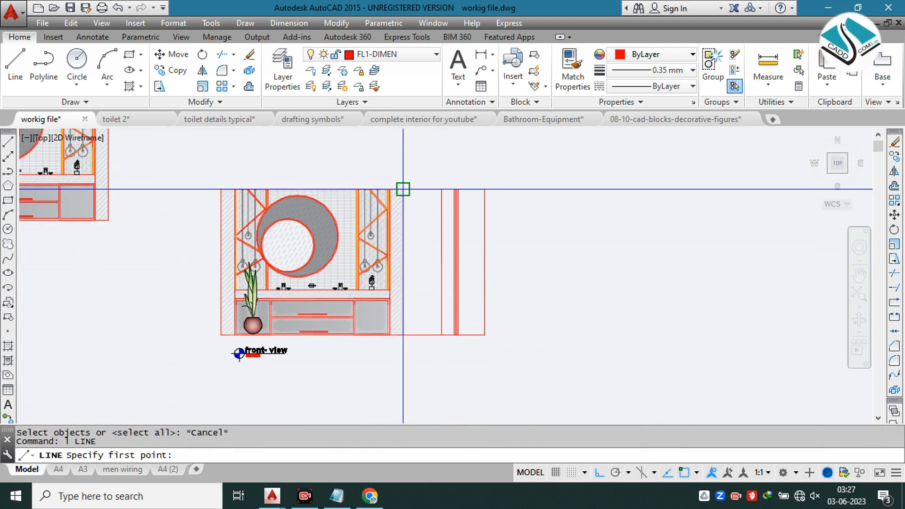
left_click(485, 189)
key("Escape")
key("Escape")
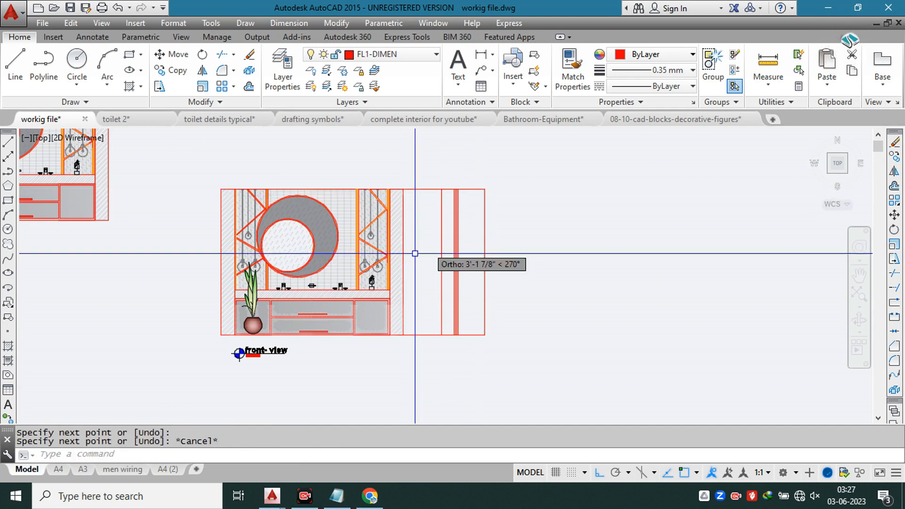
Step: Trim away the upper and base line segments connecting the copied front view to the section outline
type("tr")
key("Return")
key("Return")
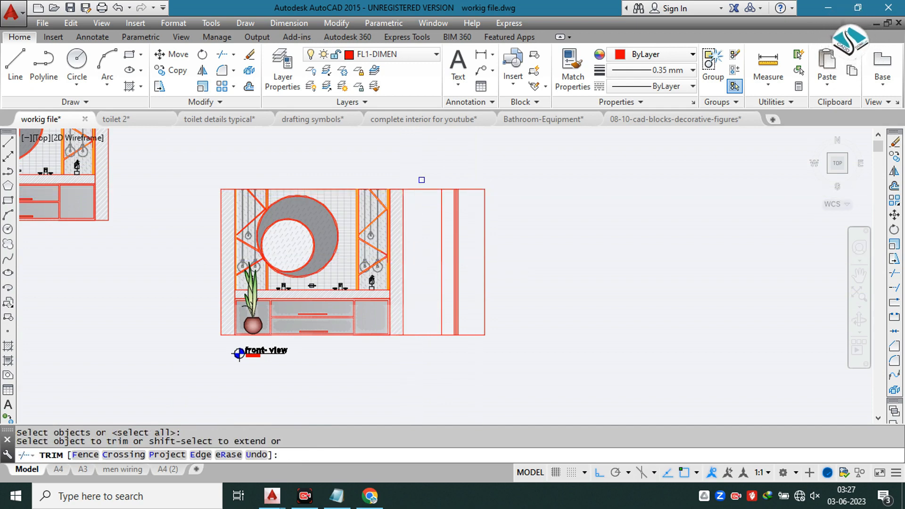
left_click(424, 178)
left_click(423, 349)
key("Escape")
key("Escape")
Step: Draw horizontal lines from the front view's countertop underside and top to the section's far vertical edge
scroll(418, 314, "up", 4)
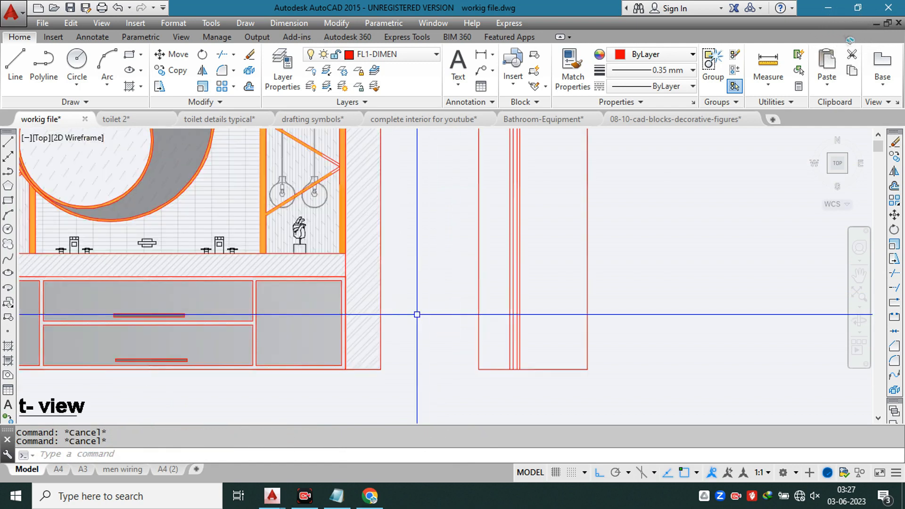
type("l")
key("Return")
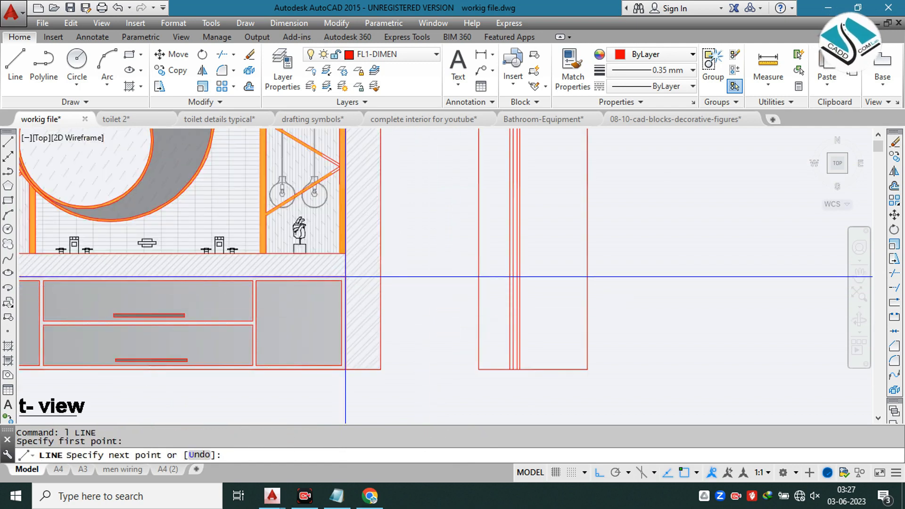
left_click(588, 276)
key("Escape")
key("Return")
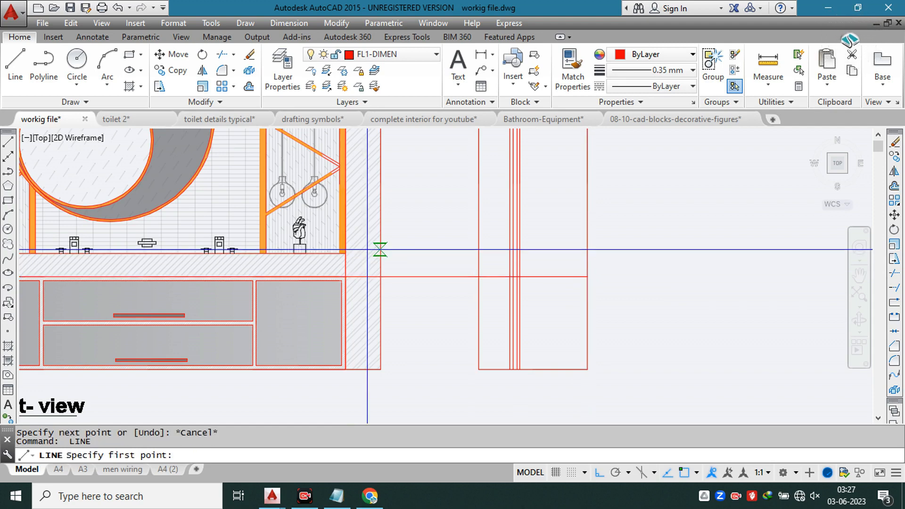
left_click(342, 254)
left_click(587, 253)
key("Escape")
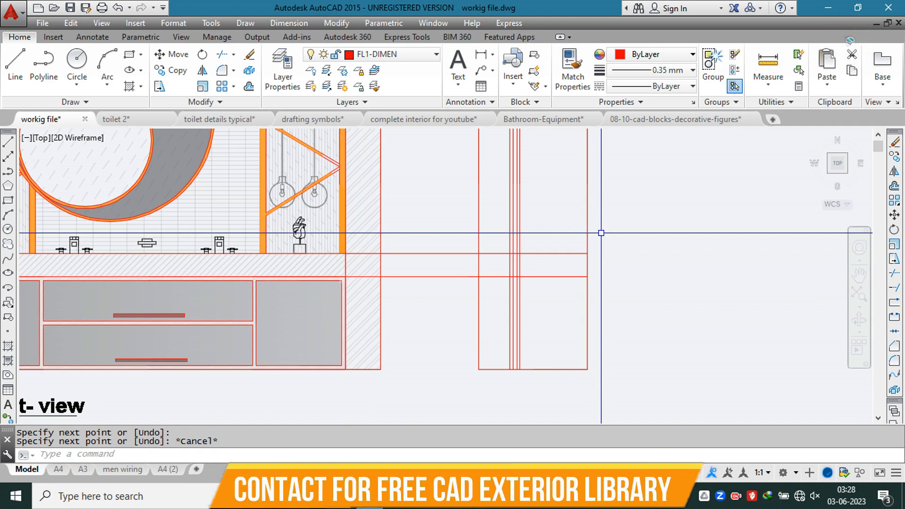
type("tr")
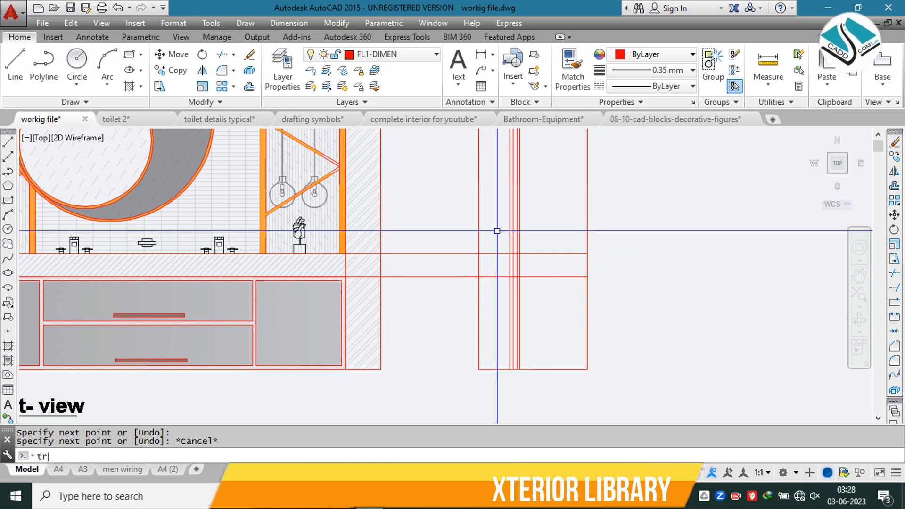
key("Return")
scroll(500, 236, "up", 6)
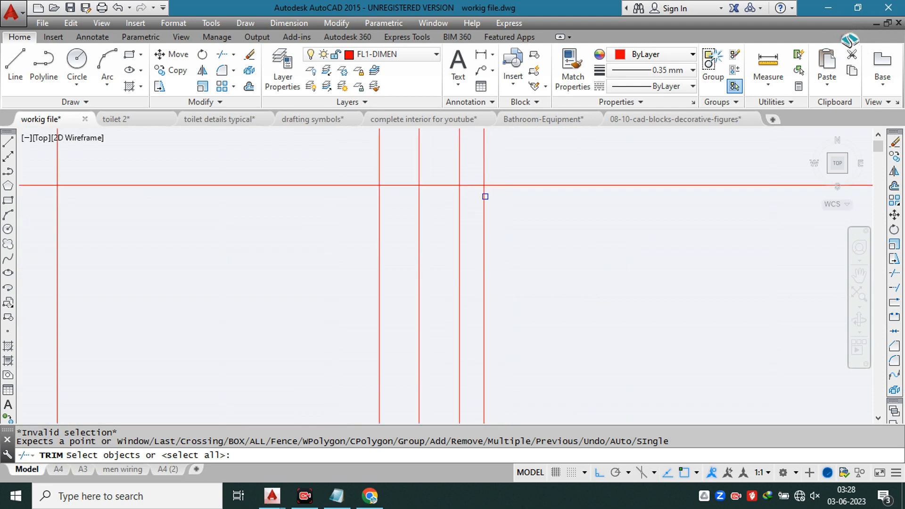
left_click(474, 185)
key("Escape")
Step: Trim both countertop lines where they meet the section's wall layers and erase their leftover parts toward the front view
type("tr")
key("Return")
key("Return")
scroll(464, 225, "down", 2)
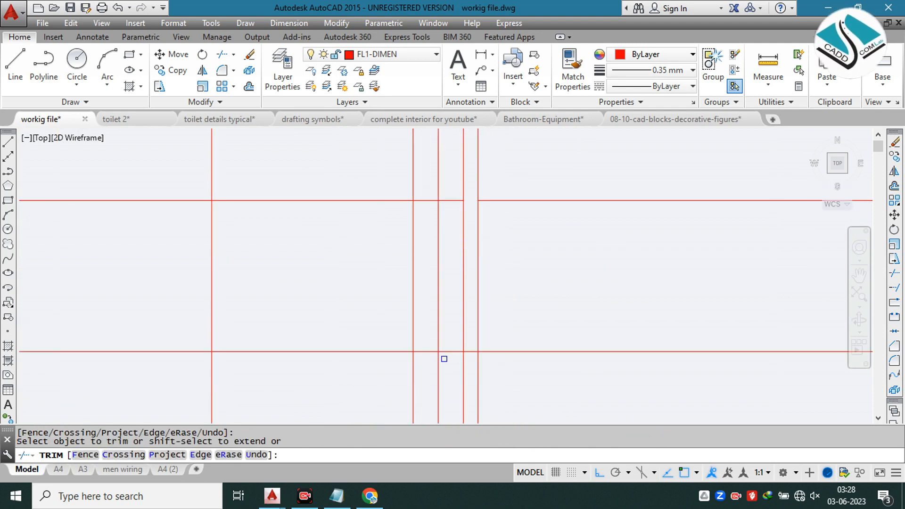
key("Escape")
left_click(309, 152)
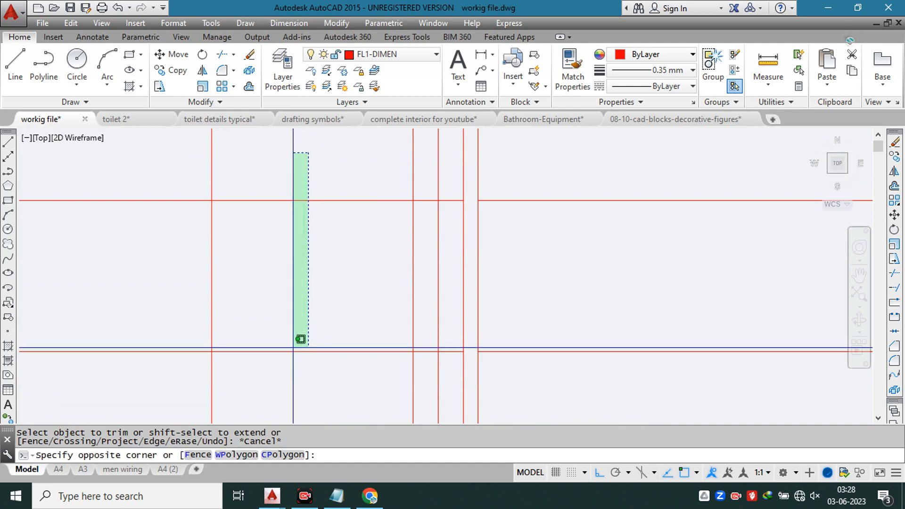
left_click(289, 366)
key("Delete")
scroll(409, 276, "down", 8)
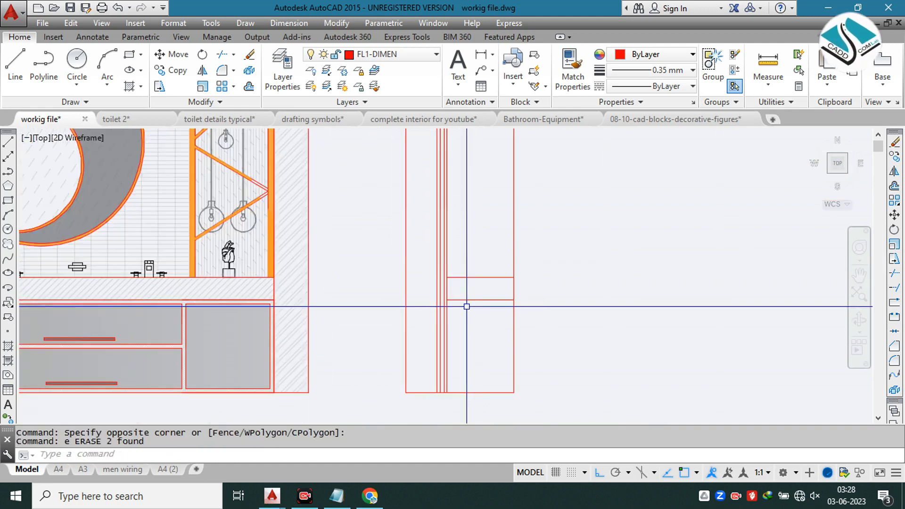
Step: Examine the basin, countertop and vanity storage in the side section on the vanity detail reference sheet
middle_click_drag(385, 325, 465, 318)
scroll(465, 319, "down", 2)
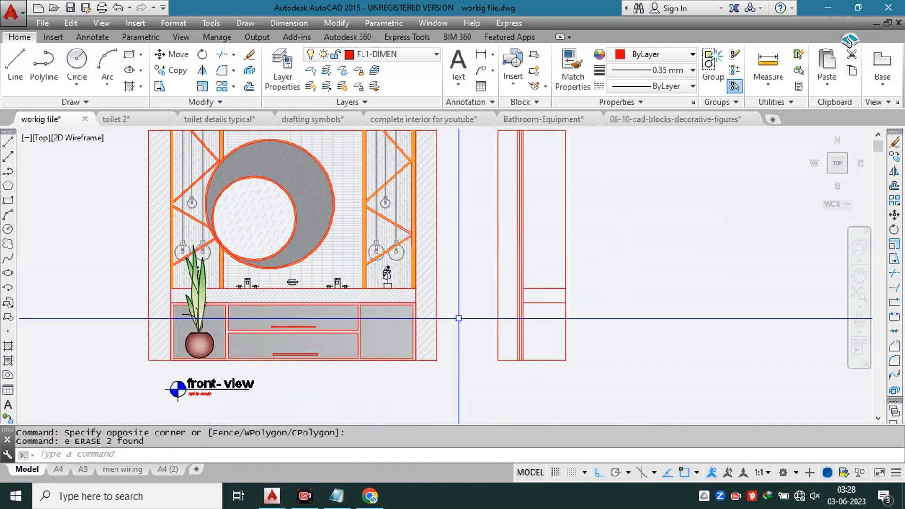
scroll(449, 312, "down", 10)
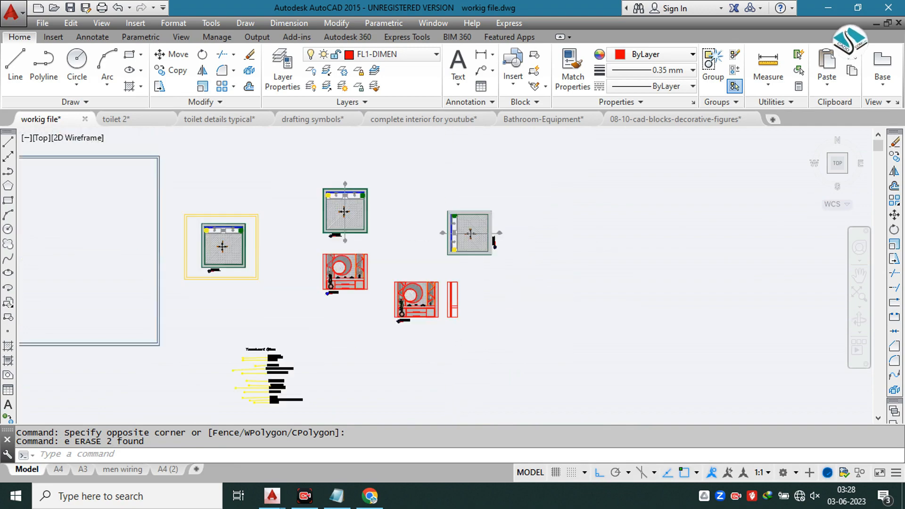
scroll(86, 249, "up", 10)
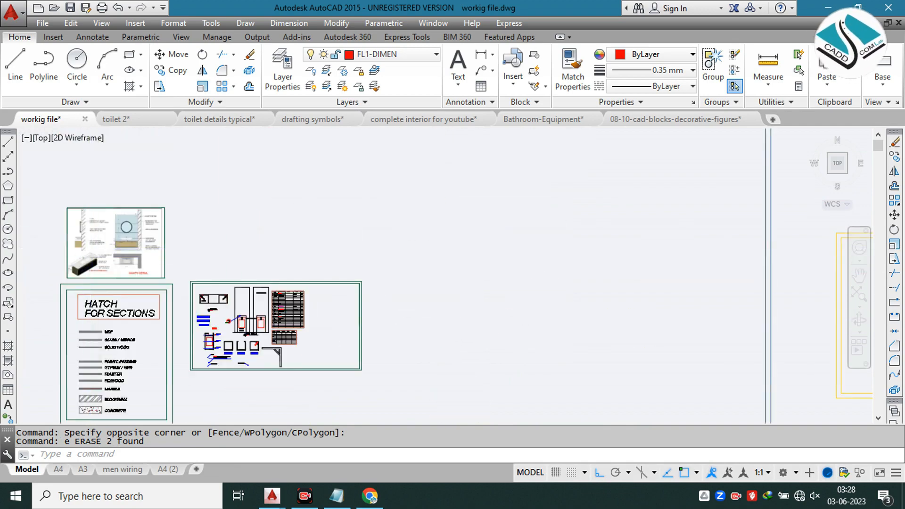
scroll(83, 254, "up", 5)
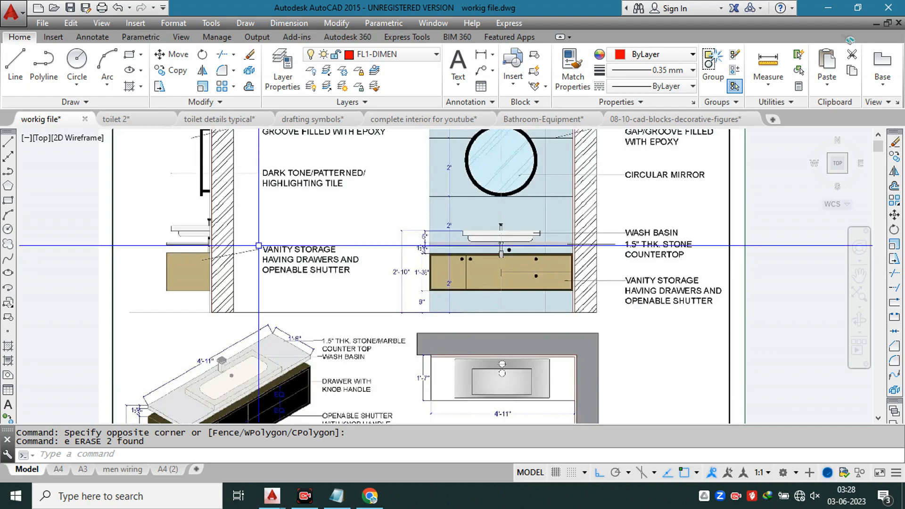
scroll(191, 224, "up", 2)
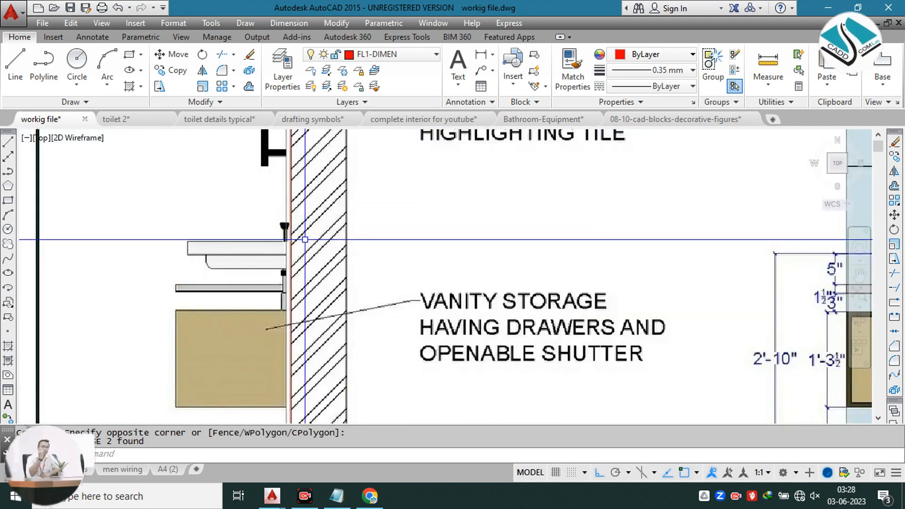
scroll(305, 240, "down", 12)
middle_click_drag(543, 286, 106, 252)
middle_click_drag(453, 287, 128, 223)
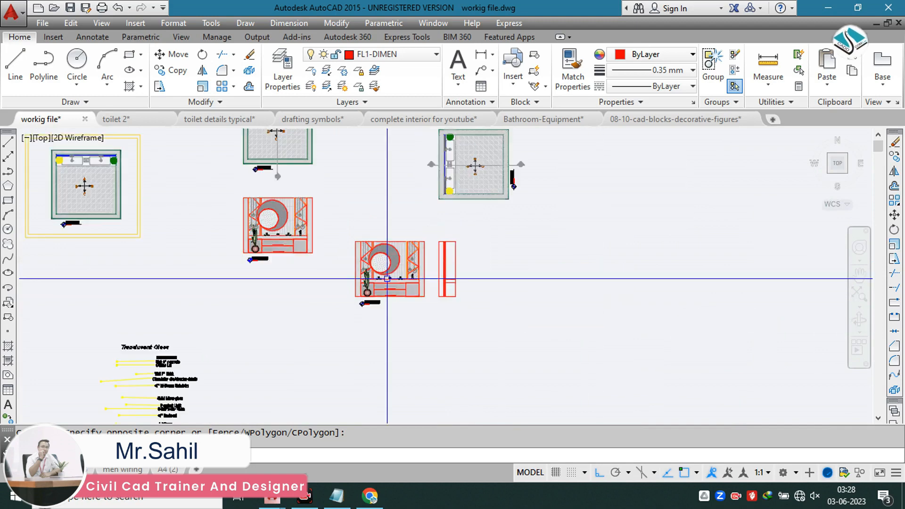
Step: Draw a horizontal line from the front view's cabinet shutter upper edge across the section
scroll(403, 279, "up", 10)
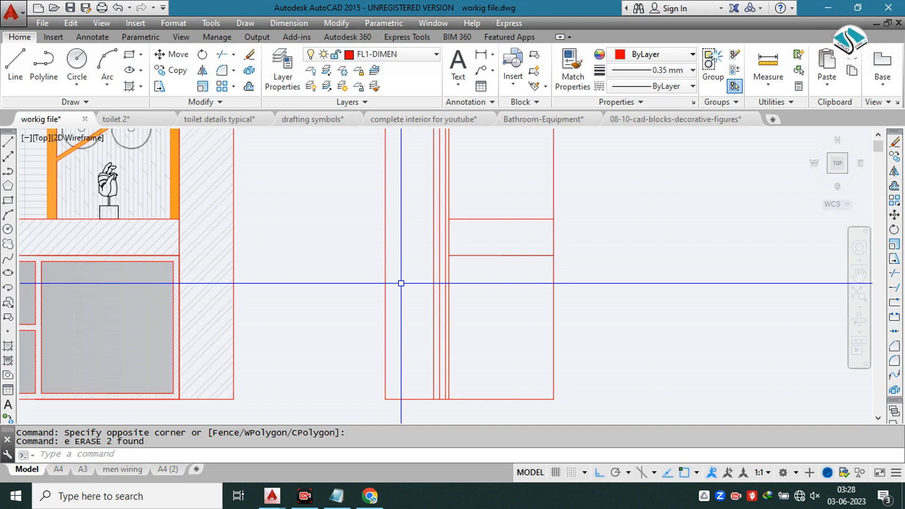
key("Escape")
key("Escape")
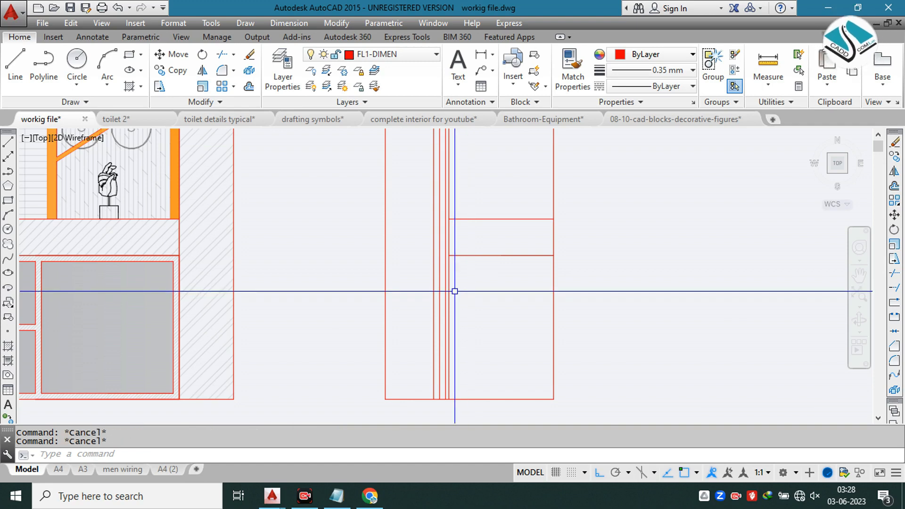
left_click(173, 260)
left_click(636, 267)
key("Escape")
Step: Trim the shutter-edge line to the section's cabinet area and erase its remaining part toward the front view
key("Escape")
type("tr")
key("Return")
left_click(623, 241)
left_click(586, 318)
key("Escape")
type("tr")
key("Return")
key("Return")
left_click(602, 250)
left_click(572, 302)
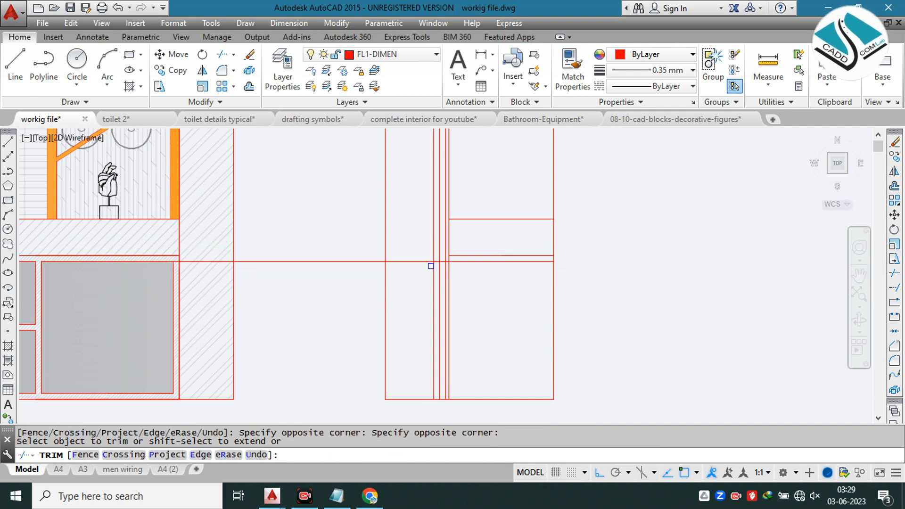
scroll(431, 266, "up", 7)
key("Escape")
left_click(367, 219)
left_click(341, 255)
type("e")
key("Return")
Step: Try to offset the vertical line at the back of the section's cabinet by 1 inch
type("o")
key("Return")
type("1")
key("Return")
scroll(316, 264, "down", 2)
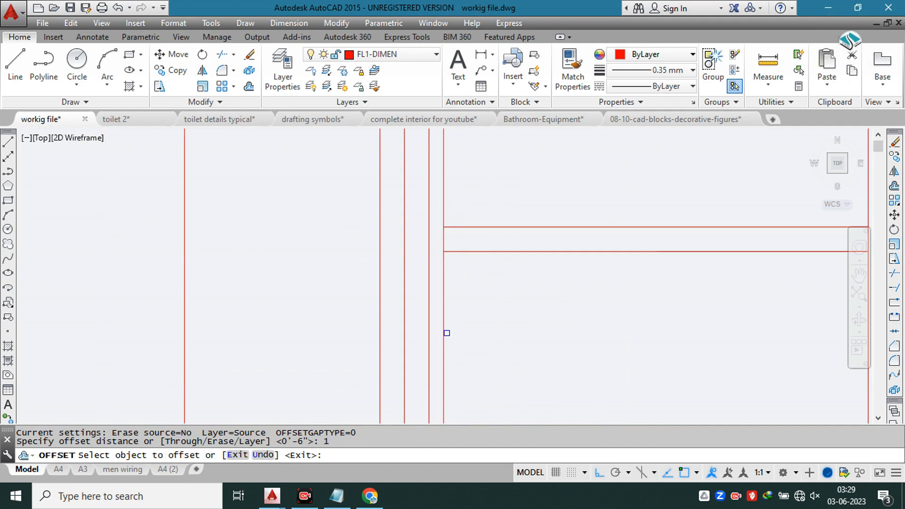
left_click(447, 333)
scroll(401, 235, "down", 2)
key("Escape")
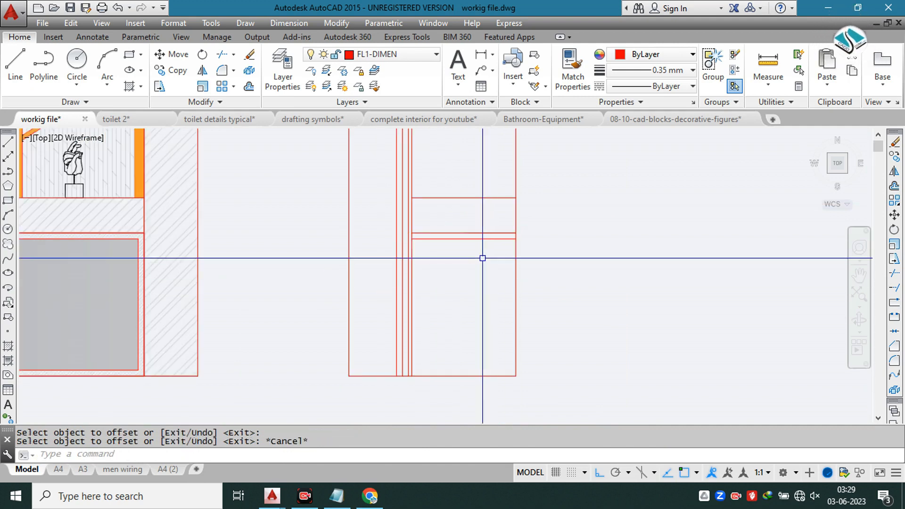
Step: Erase the horizontal shutter-edge line just below the countertop underside in the section
left_click(464, 239)
type("e")
key("Return")
Step: Erase the closely spaced vertical wall-layer line nearest the wall's outer side in the section
scroll(463, 239, "down", 3)
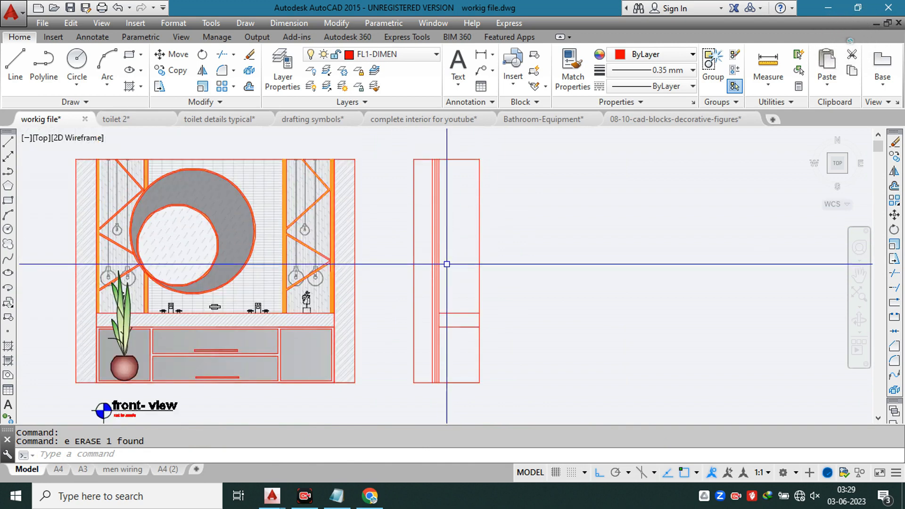
scroll(429, 226, "up", 5)
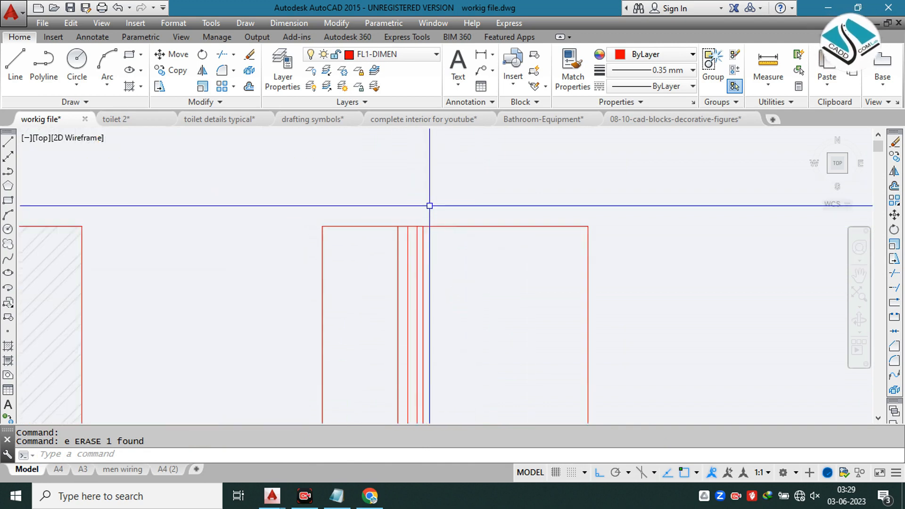
scroll(406, 236, "up", 4)
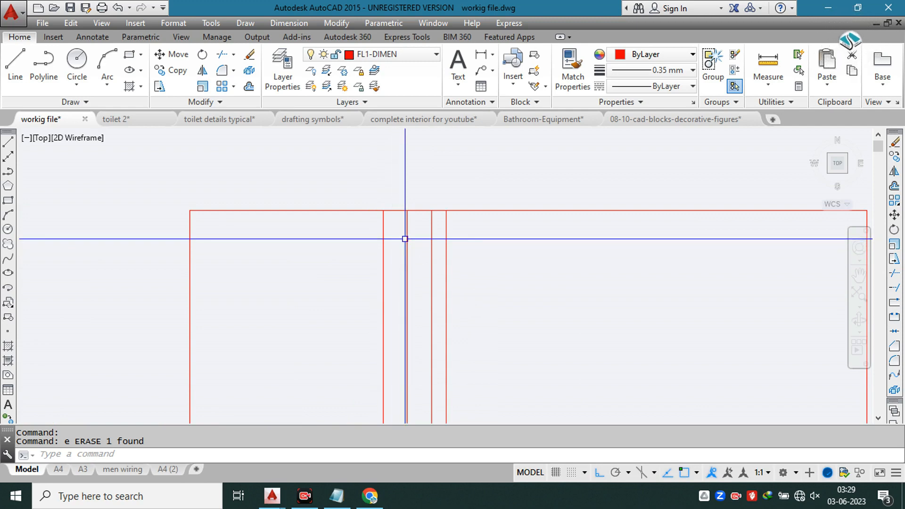
left_click(388, 241)
left_click(358, 256)
type("e")
key("Return")
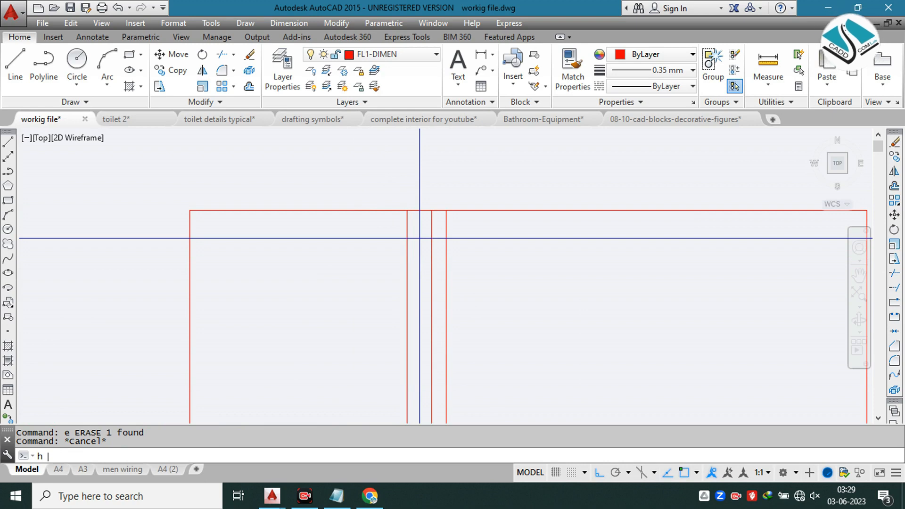
Step: Start a hatch and examine the vanity detail reference and the HATCH FOR SECTIONS legend for the section's material patterns
key("Return")
scroll(448, 230, "down", 2)
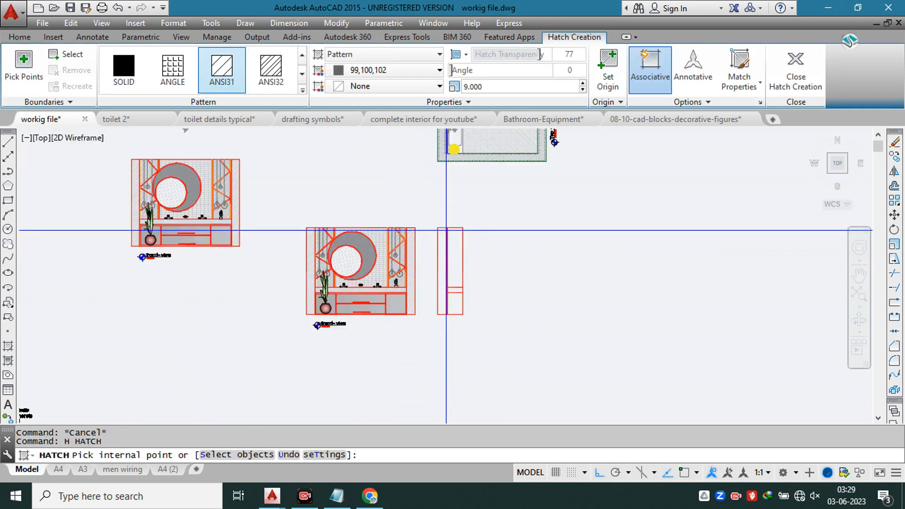
scroll(445, 231, "down", 2)
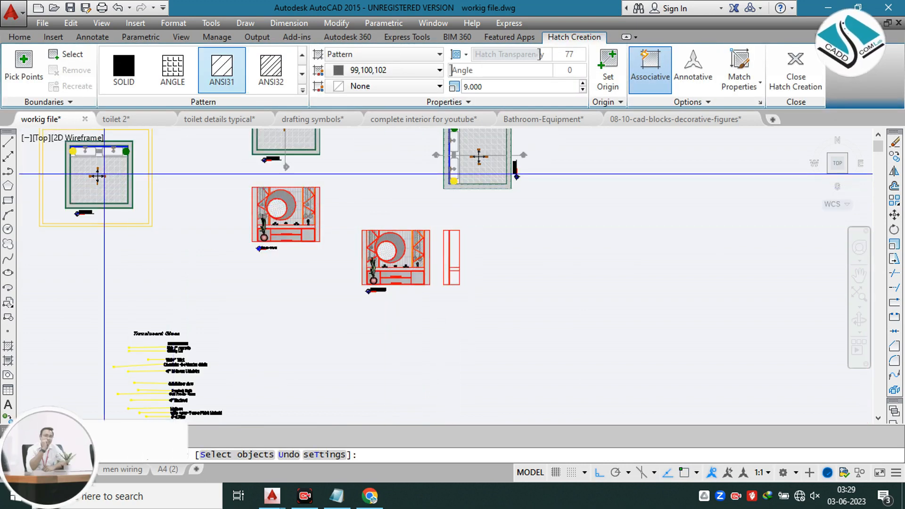
mouse_move(425, 224)
middle_mouse_down()
mouse_move(383, 337)
mouse_move(749, 300)
mouse_move(788, 310)
middle_mouse_up()
scroll(319, 234, "down", 2)
mouse_move(125, 222)
middle_mouse_down()
mouse_move(85, 229)
mouse_move(398, 245)
middle_mouse_up()
scroll(50, 228, "up", 2)
scroll(323, 262, "up", 2)
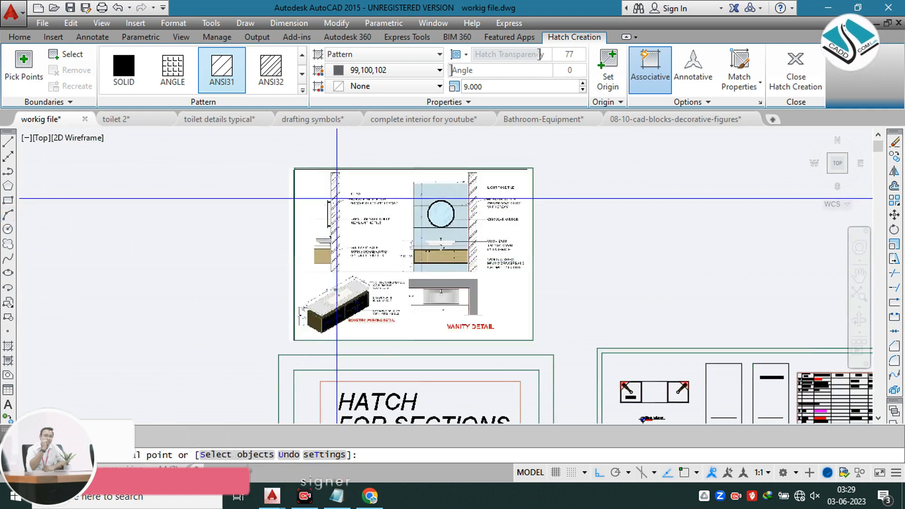
scroll(337, 199, "up", 3)
scroll(327, 293, "up", 3)
scroll(311, 237, "down", 6)
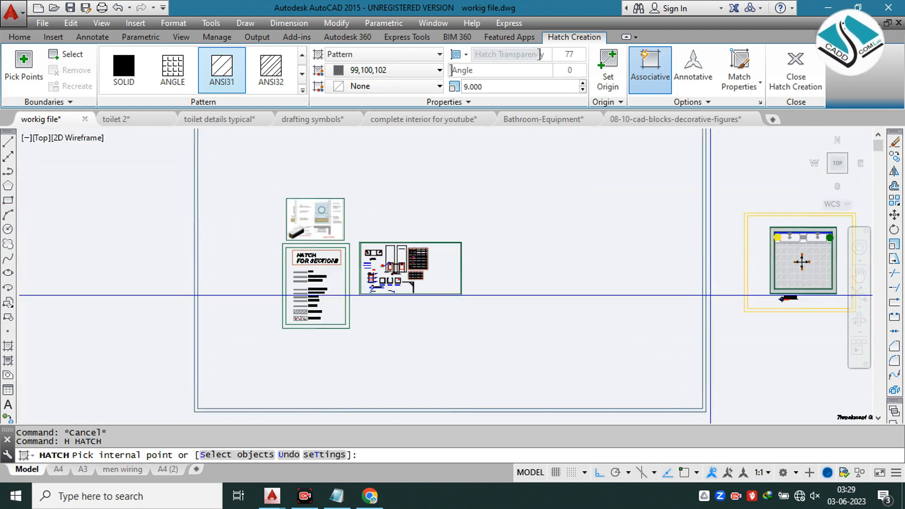
middle_click_drag(694, 293, 160, 210)
scroll(441, 251, "up", 4)
mouse_move(633, 237)
middle_mouse_down()
mouse_move(227, 219)
mouse_move(90, 199)
middle_mouse_up()
scroll(334, 181, "up", 8)
left_click(302, 88)
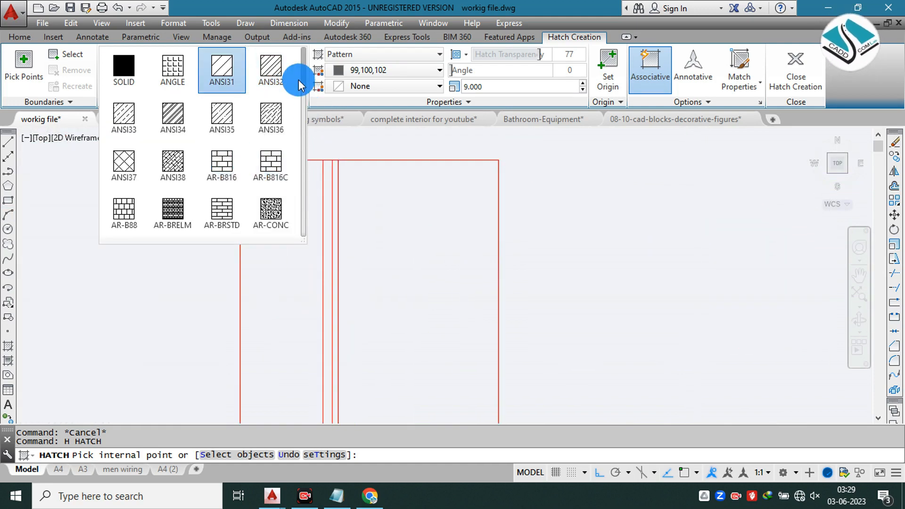
scroll(225, 131, "down", 3)
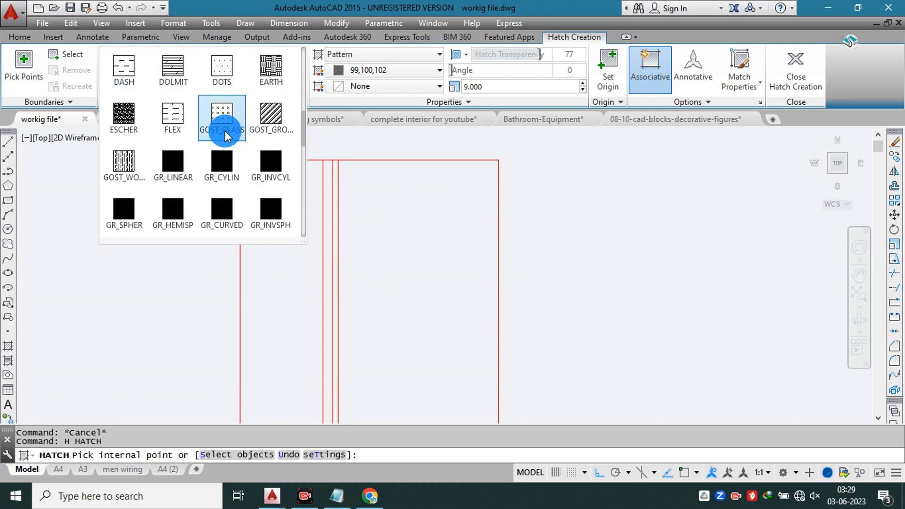
left_click(173, 71)
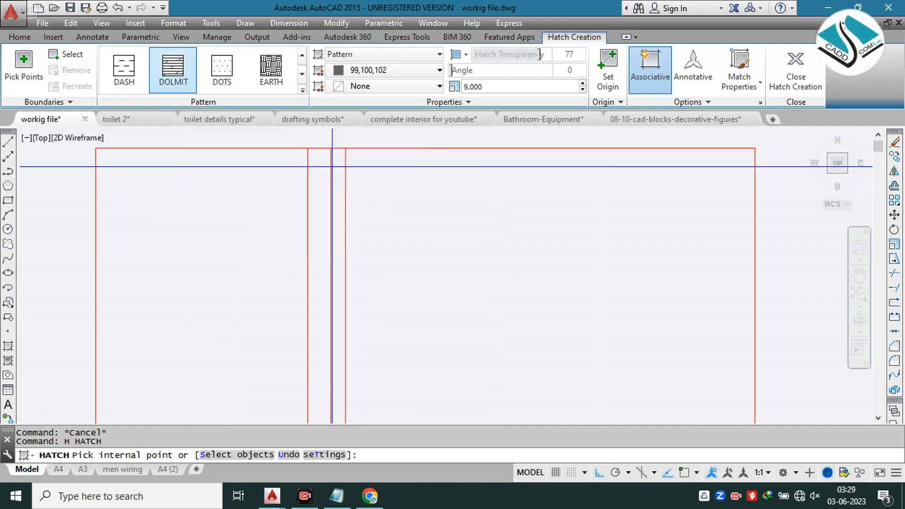
left_click(122, 72)
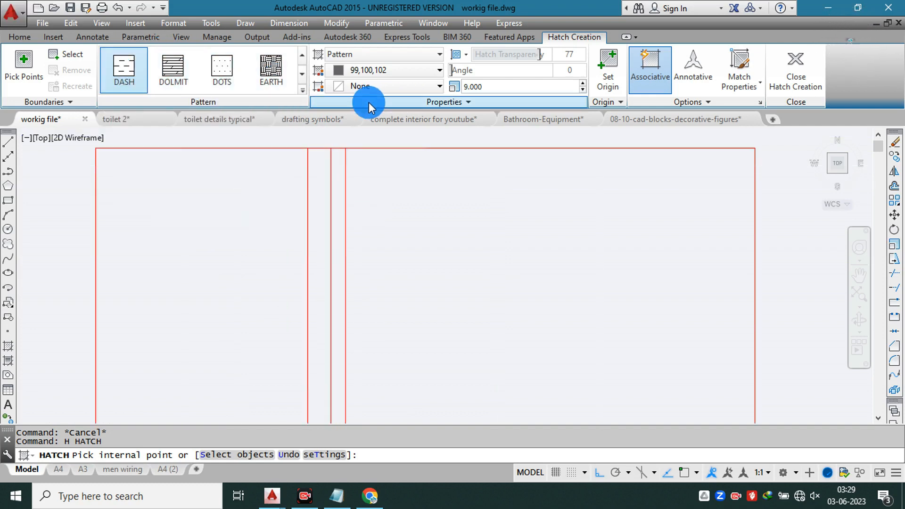
left_click(302, 89)
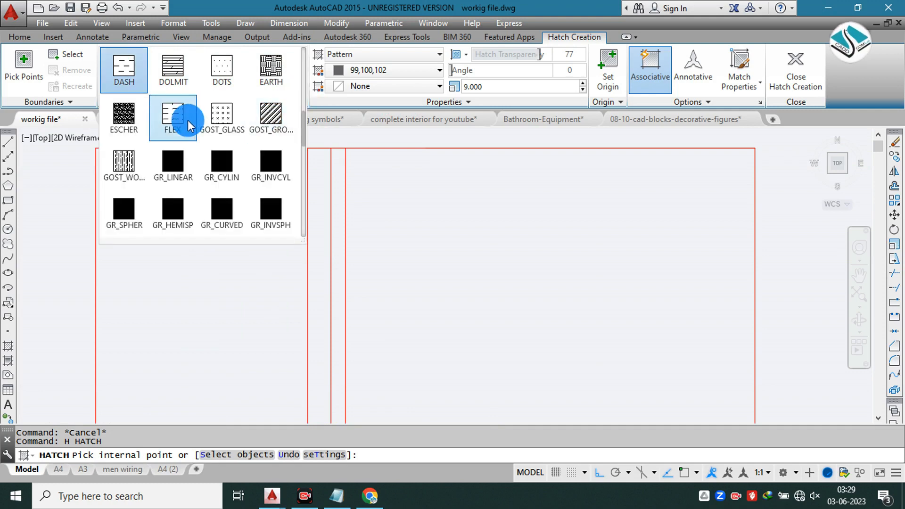
scroll(188, 125, "up", 5)
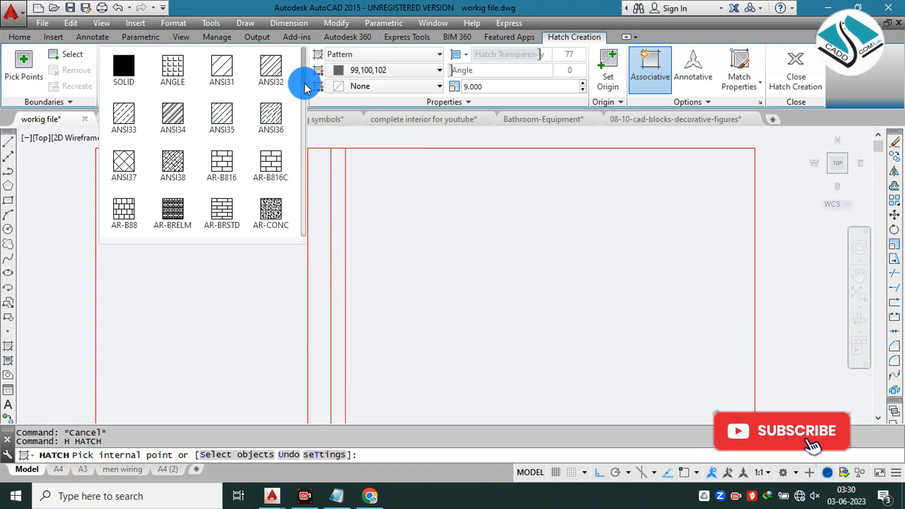
Step: Choose the SACNCR hatch pattern and try to hatch the wider wall-layer strip in the section by an internal point
left_click_drag(306, 70, 298, 212)
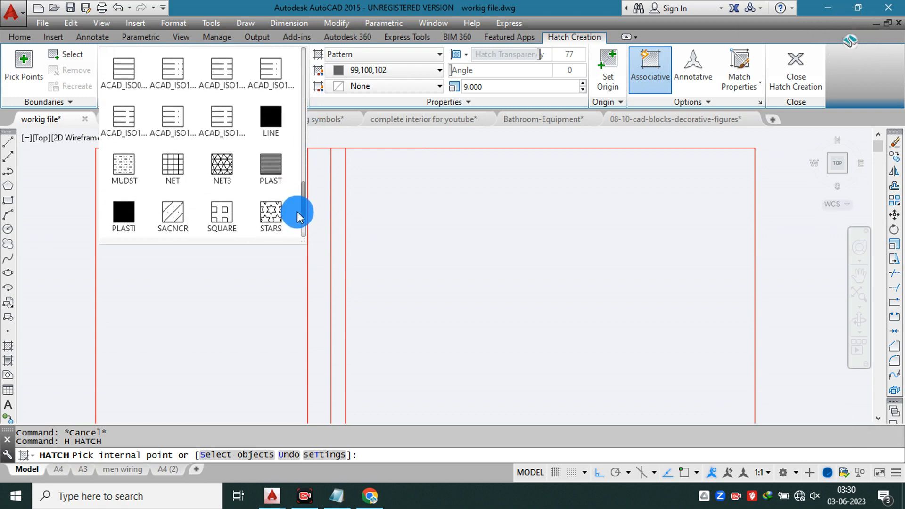
left_click(197, 218)
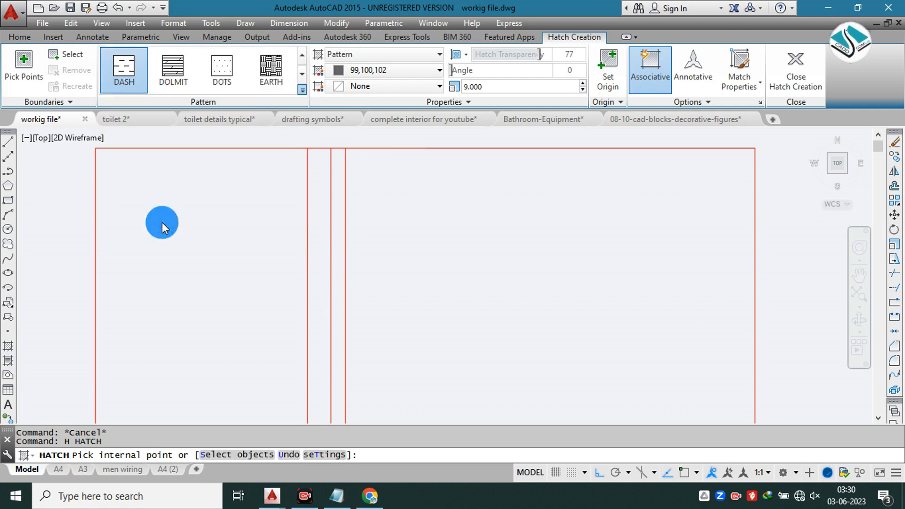
left_click(315, 172)
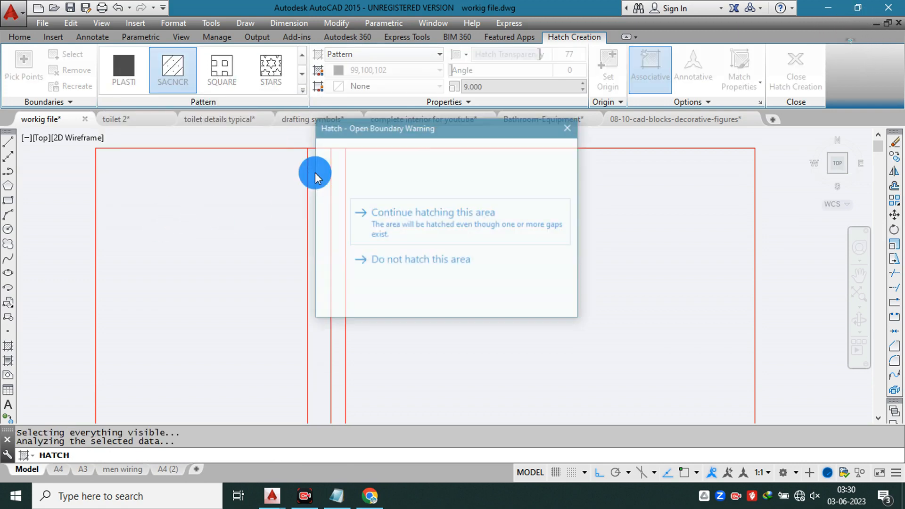
left_click(569, 127)
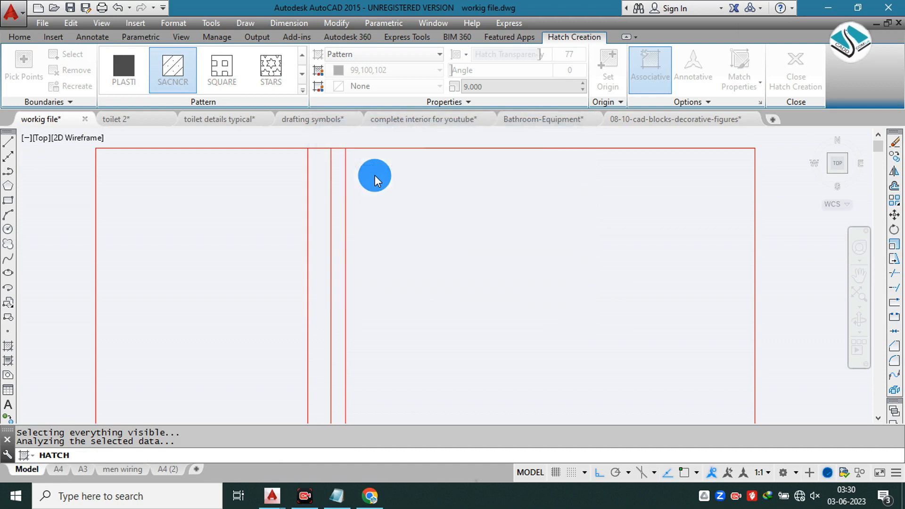
scroll(351, 170, "down", 2)
key("Escape")
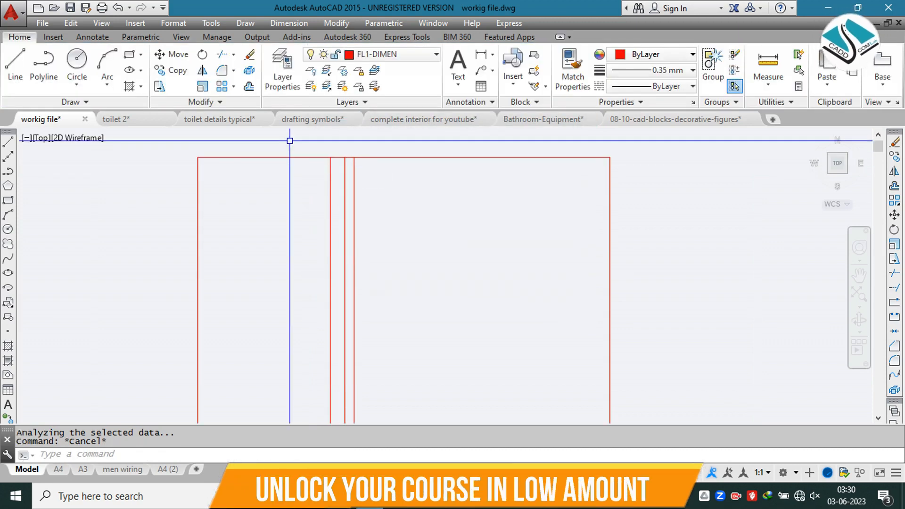
Step: Draw a rectangle around the section's wider wall-layer strip, from its upper end to the floor line
type("rec")
key("Return")
left_click(330, 158)
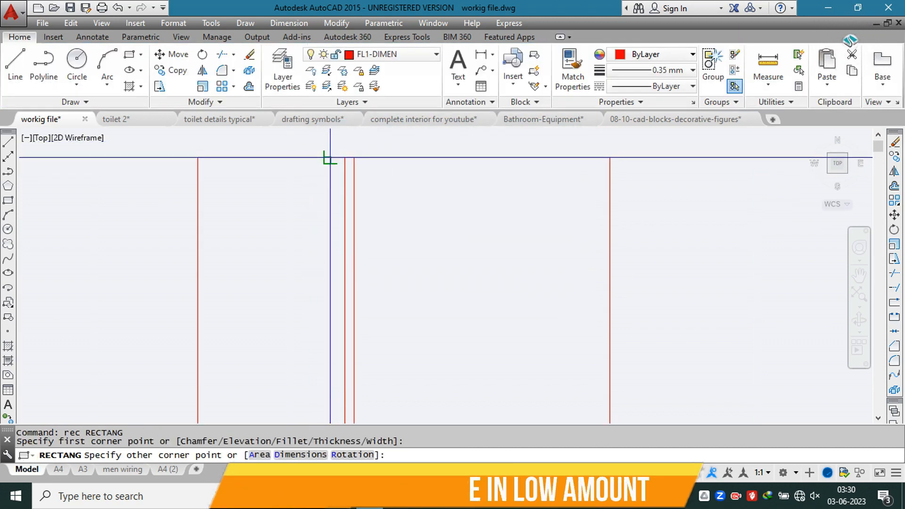
scroll(339, 283, "down", 3)
scroll(345, 354, "up", 8)
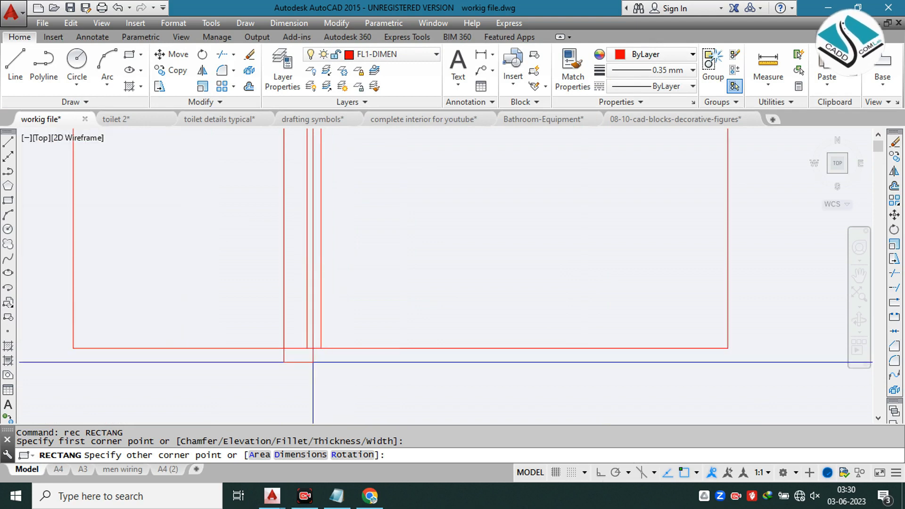
key("Escape")
Step: Draw a second rectangle around the adjacent narrower wall-layer strip, from the floor line to its upper end
key("Return")
left_click(306, 349)
scroll(346, 358, "down", 8)
middle_click_drag(332, 203, 345, 337)
scroll(343, 144, "up", 4)
scroll(377, 156, "up", 4)
left_click(378, 164)
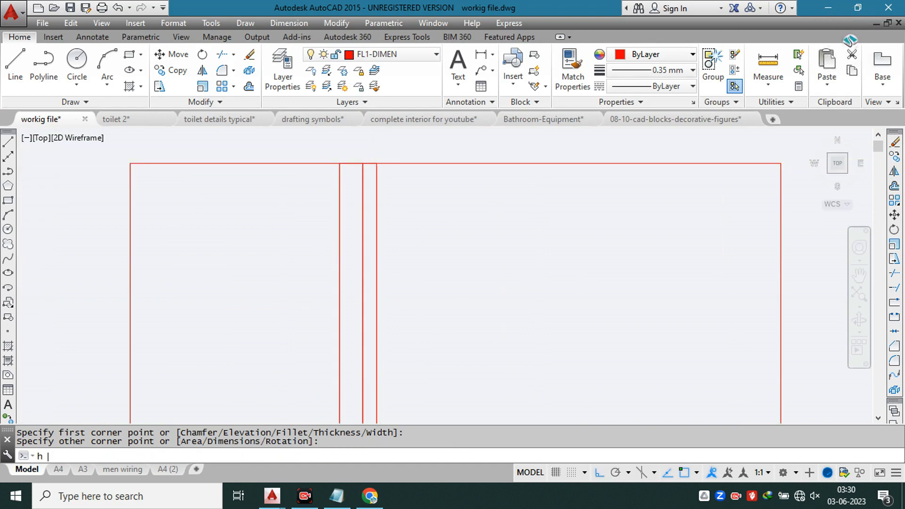
Step: Hatch the wider wall-layer rectangle by object selection with the SACNCR pattern at scale 4
type("h")
key("Return")
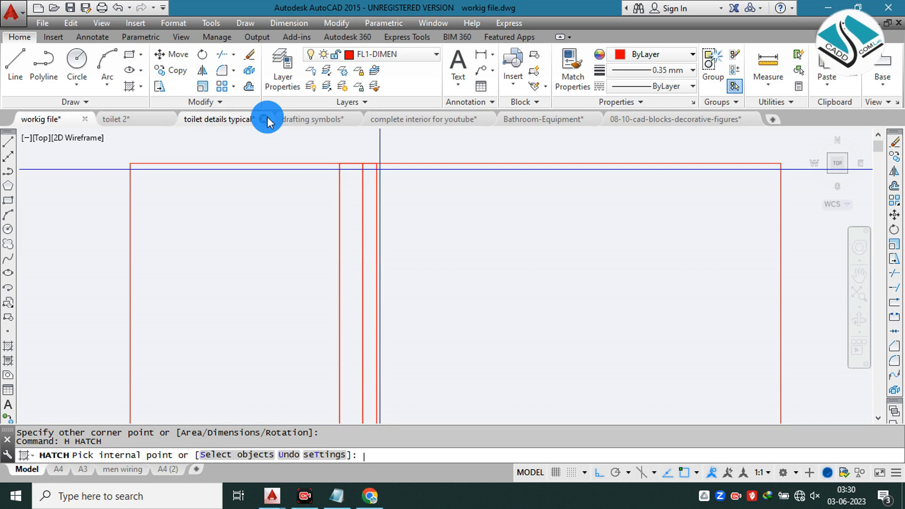
left_click(63, 55)
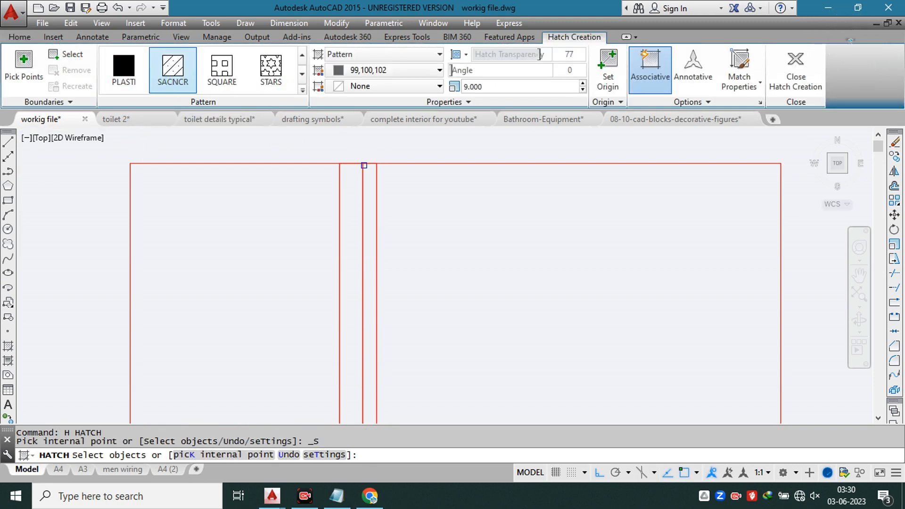
left_click(349, 163)
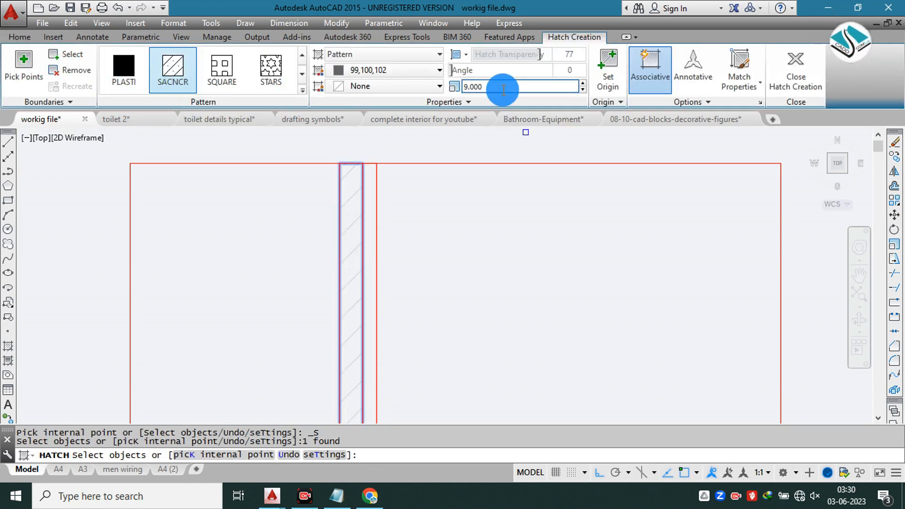
left_click_drag(504, 89, 445, 93)
type("4")
key("Return")
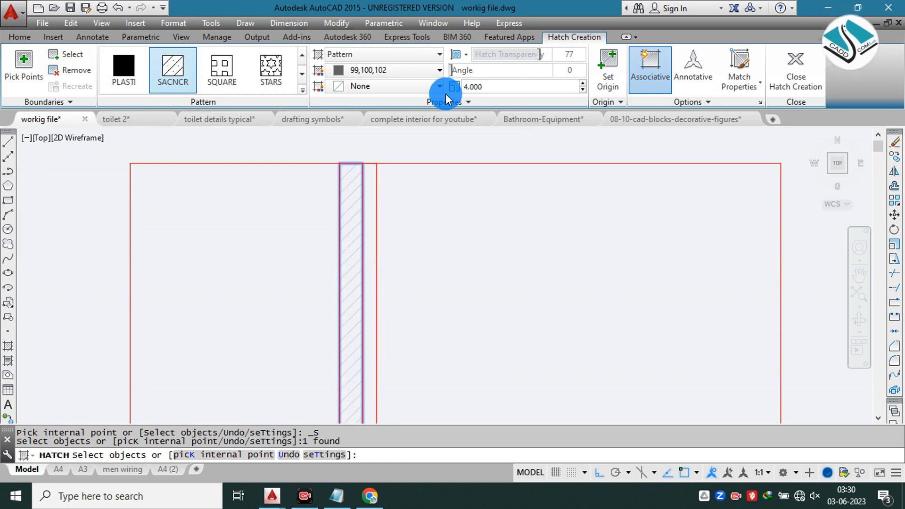
right_click(360, 269)
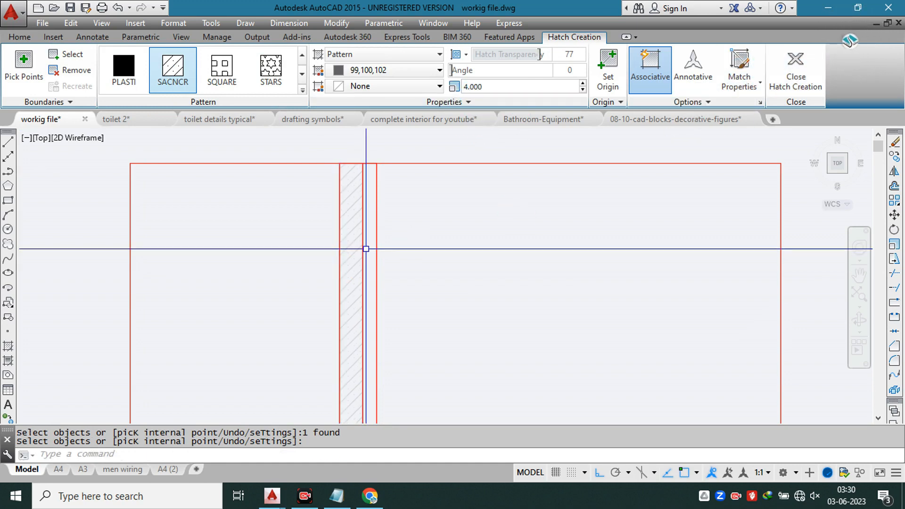
Step: Hatch the narrower wall-layer rectangle with the DOLMIT pattern at angle 75 and scale 1
type("h")
key("Return")
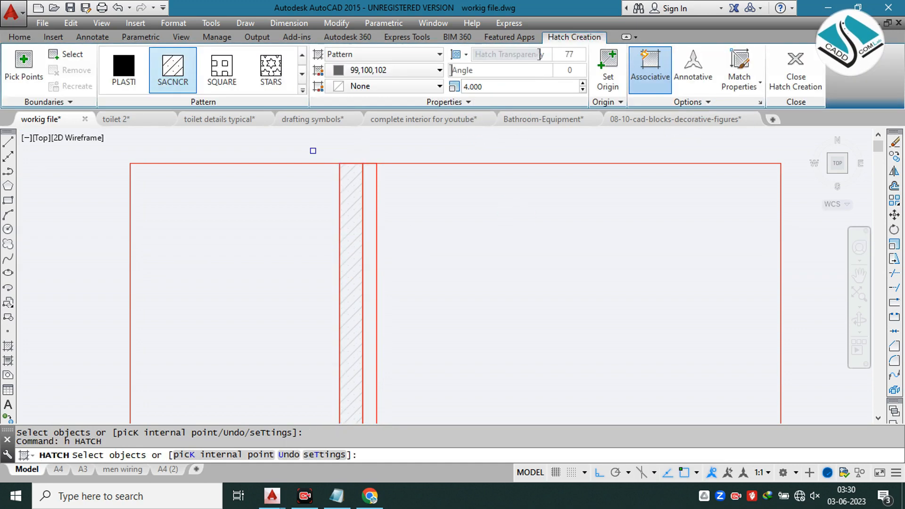
left_click(302, 91)
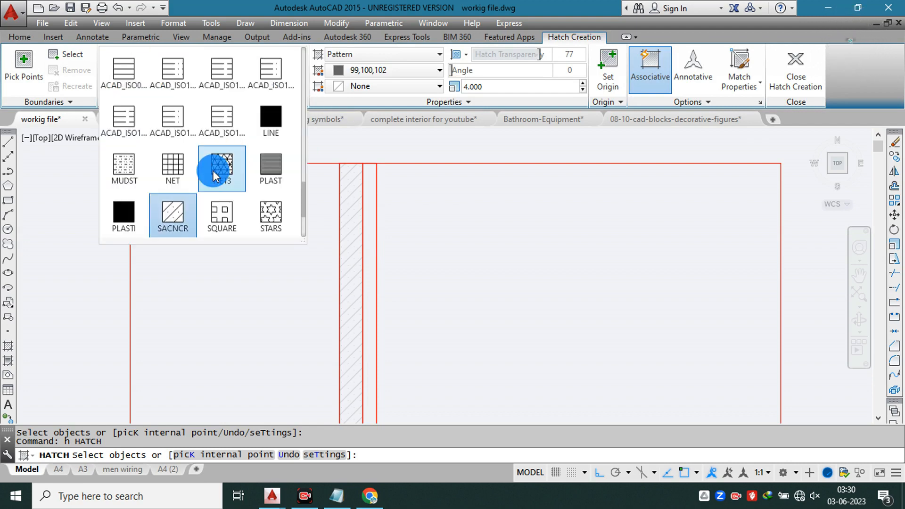
scroll(212, 167, "up", 5)
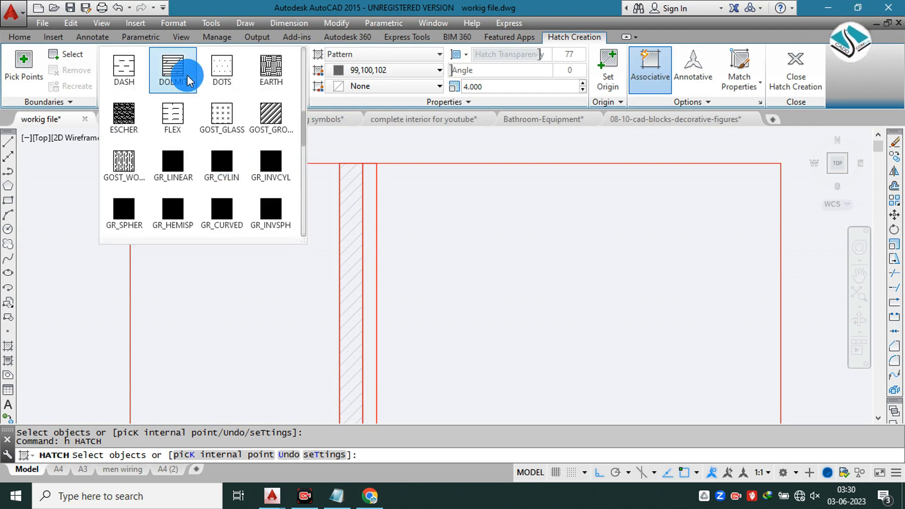
left_click(173, 64)
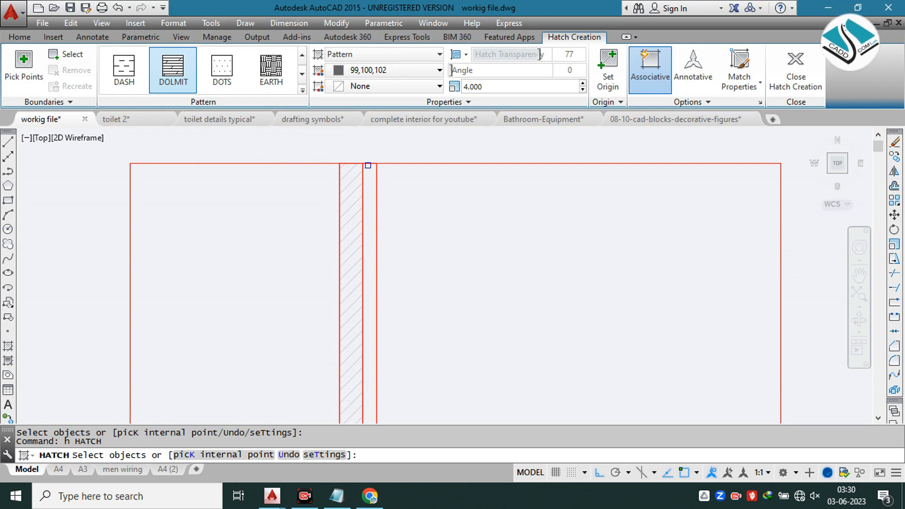
left_click(368, 166)
left_click(473, 86)
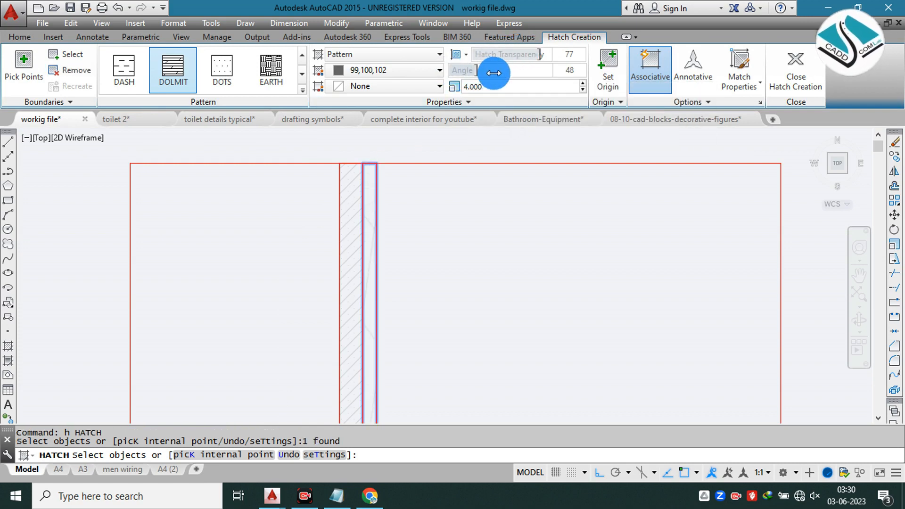
type("1")
key("Return")
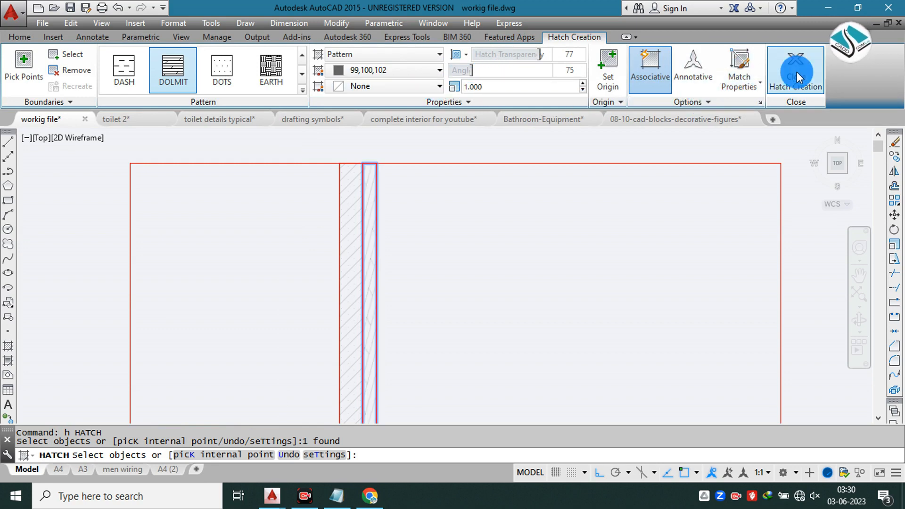
key("Return")
Step: Hatch the countertop strip of the section by internal point with the PLAST pattern at scale 3
scroll(428, 202, "down", 8)
key("Escape")
middle_click_drag(461, 273, 454, 160)
middle_click_drag(455, 254, 454, 187)
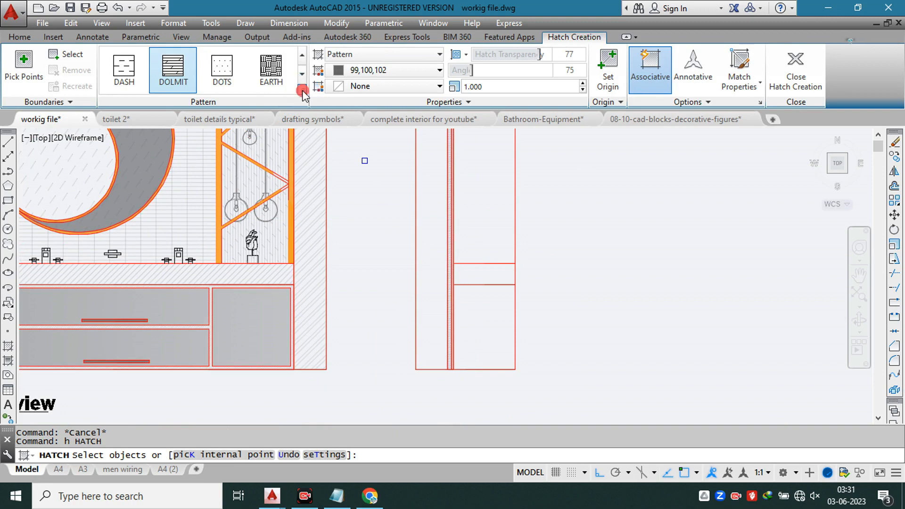
left_click(302, 90)
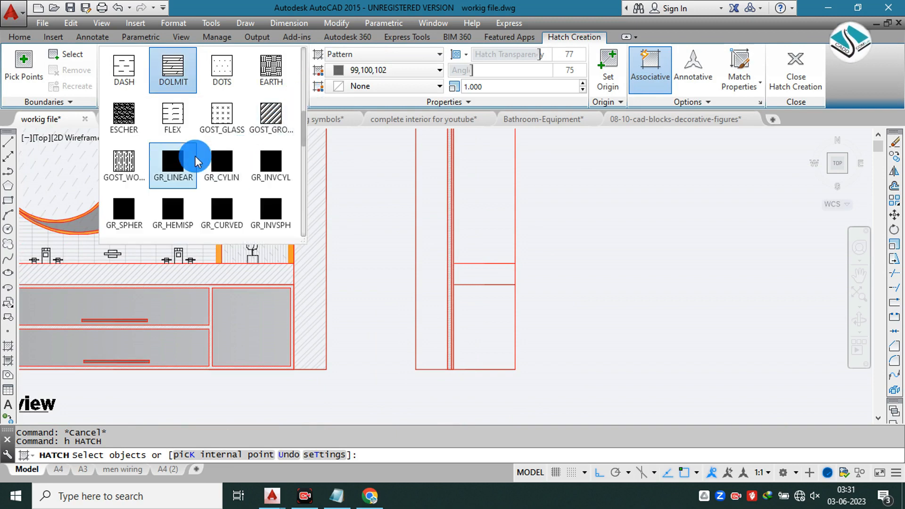
scroll(197, 156, "down", 2)
scroll(203, 161, "down", 1)
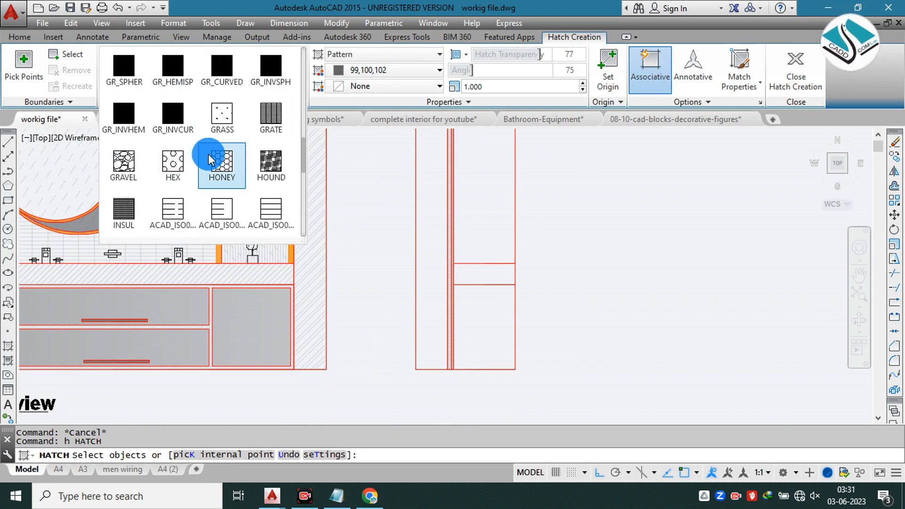
scroll(209, 155, "down", 1)
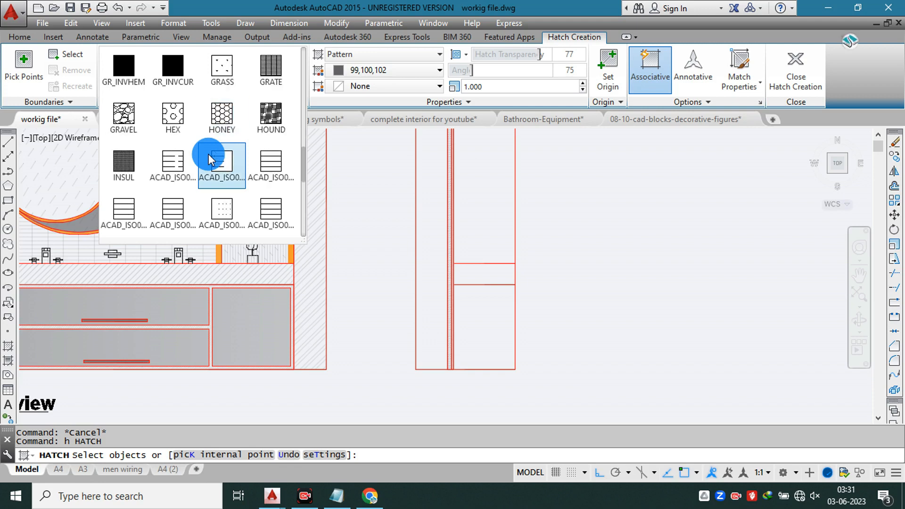
scroll(209, 154, "down", 3)
scroll(209, 157, "down", 2)
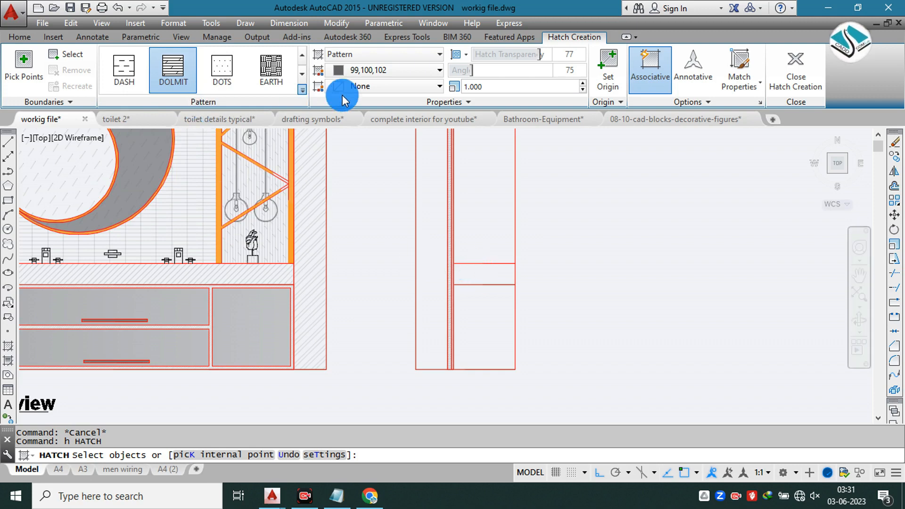
left_click(302, 91)
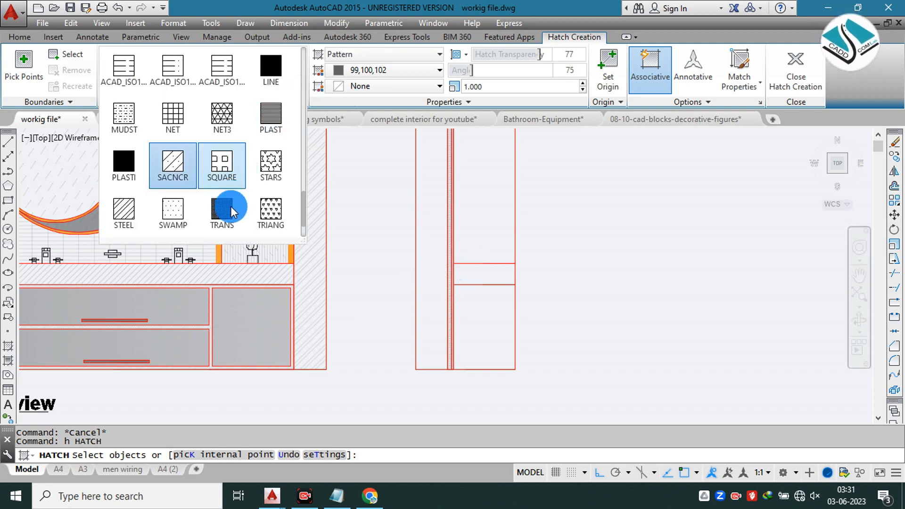
scroll(222, 216, "down", 1)
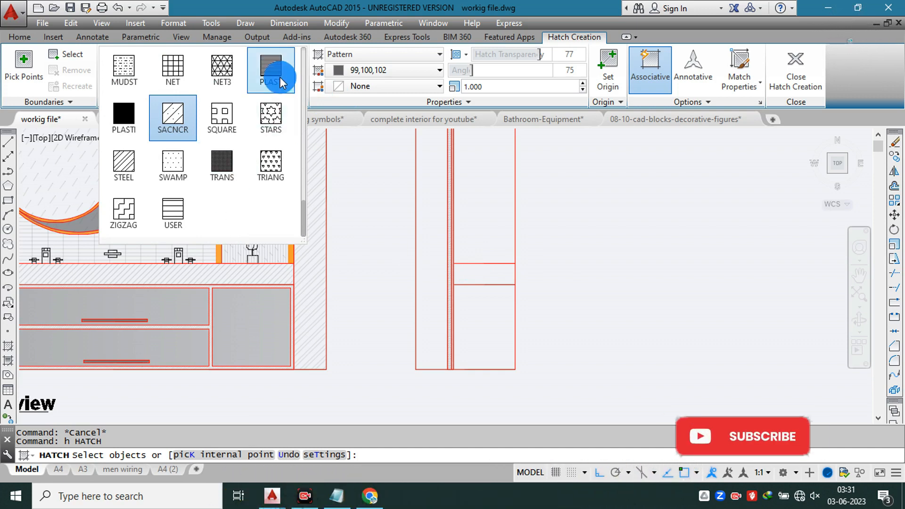
scroll(226, 155, "up", 1)
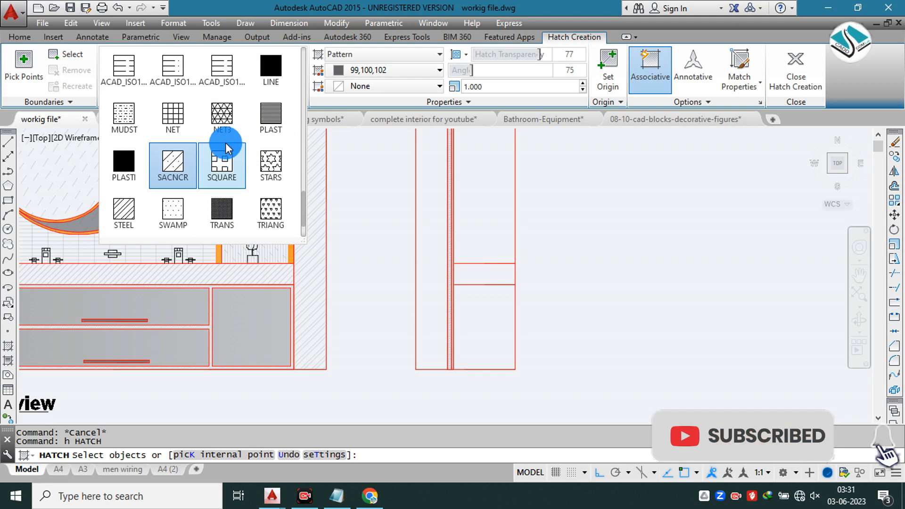
left_click(269, 119)
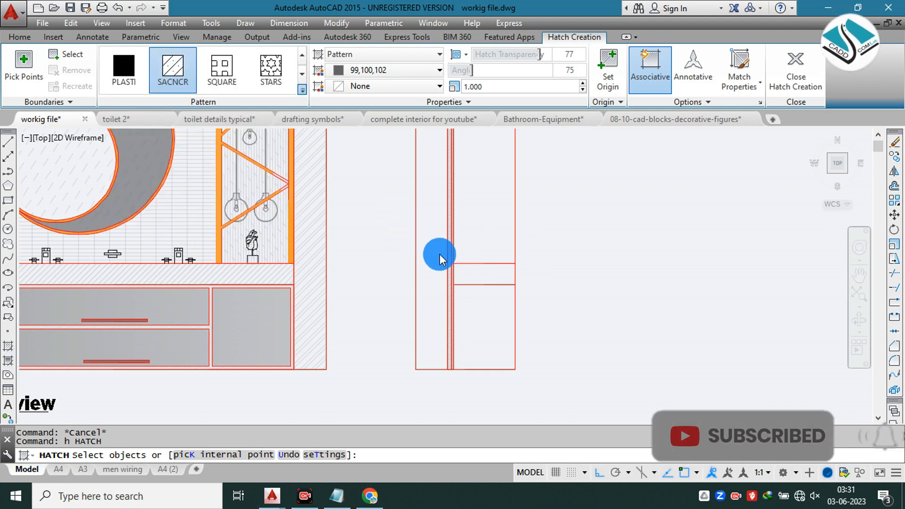
scroll(497, 272, "up", 2)
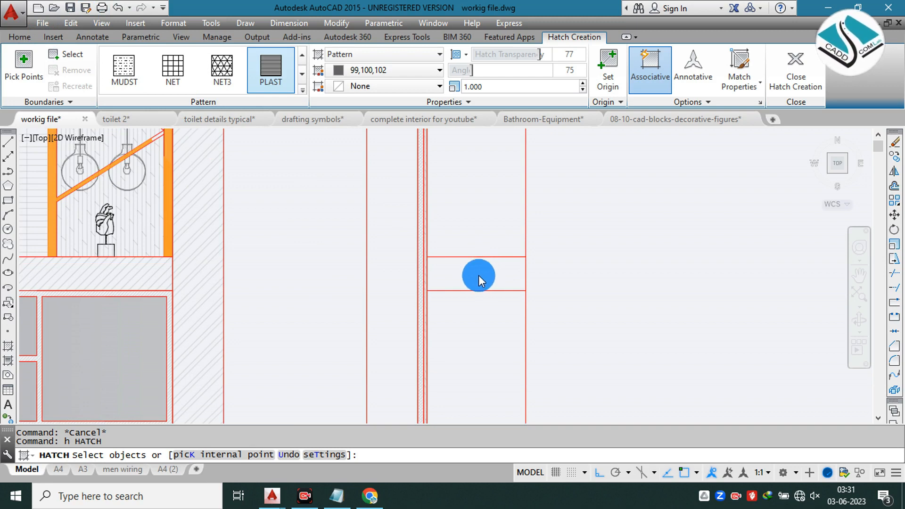
left_click(24, 66)
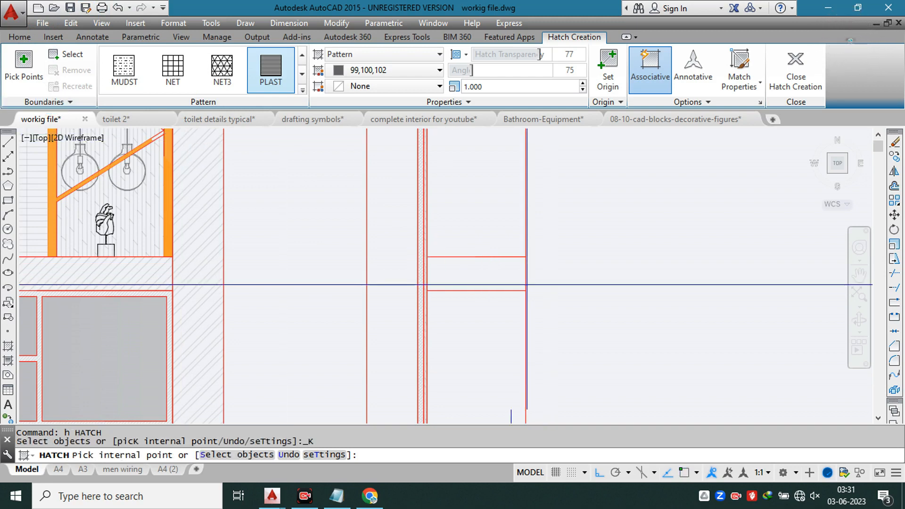
left_click(476, 274)
left_click_drag(490, 86, 423, 86)
type("3")
key("Return")
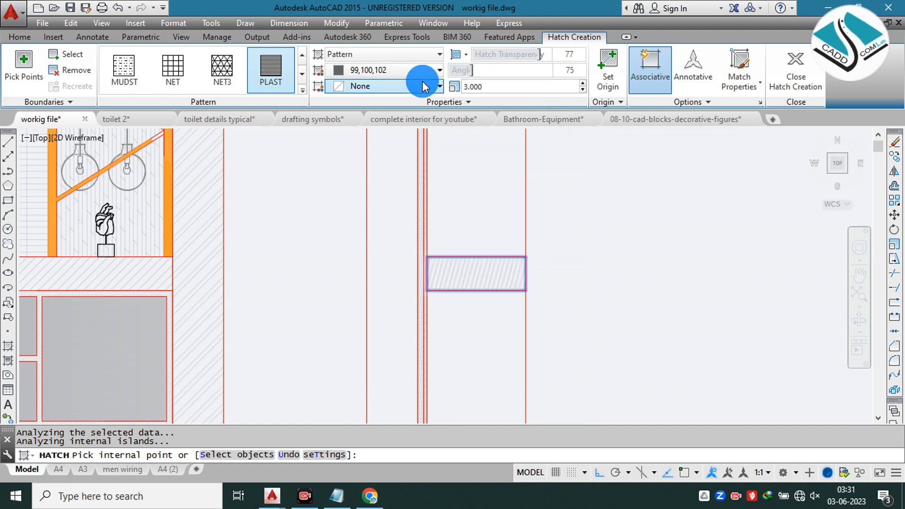
left_click(805, 80)
Step: Fill the cabinet area below the section's countertop with a GR_LINEAR gradient
scroll(501, 227, "down", 2)
scroll(501, 242, "up", 2)
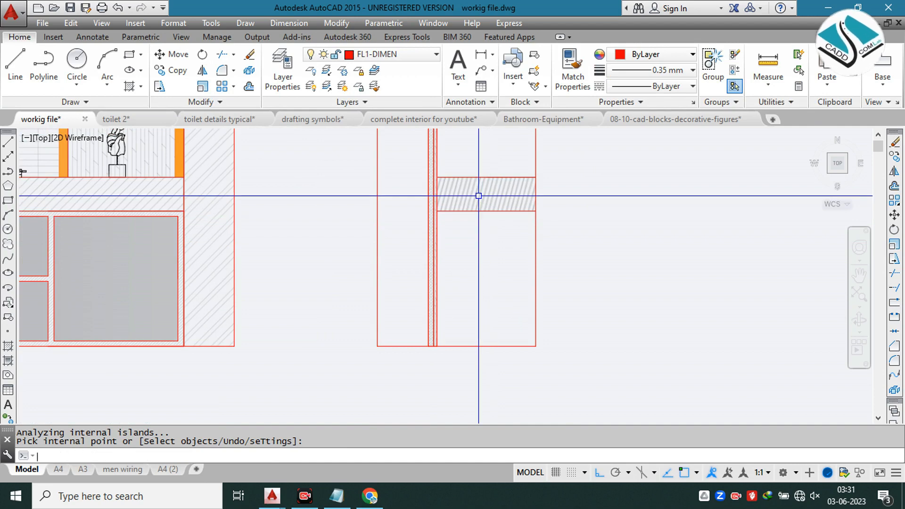
type("d")
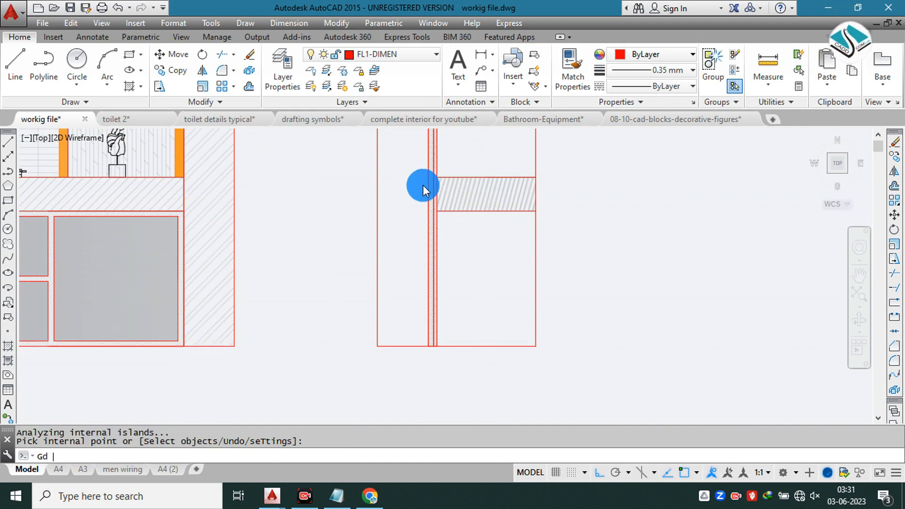
key("Return")
scroll(405, 200, "down", 1)
left_click(445, 240)
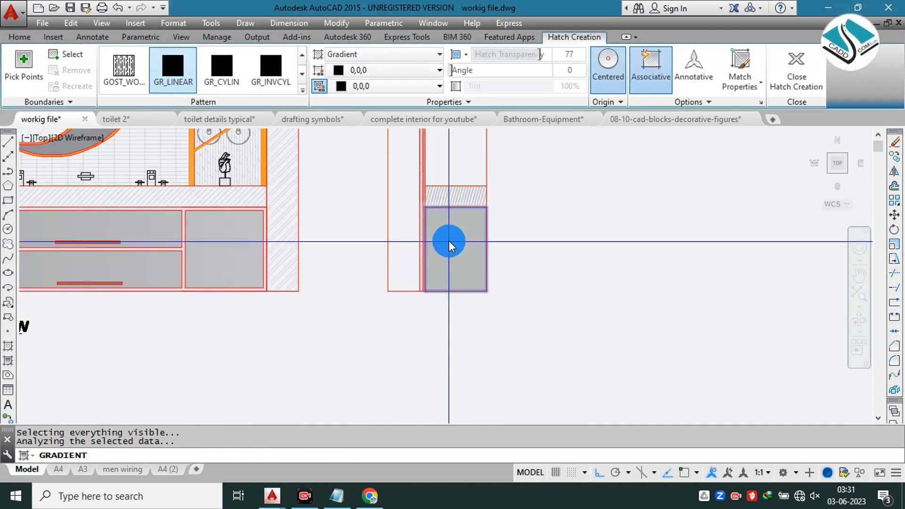
left_click(797, 71)
key("Escape")
Step: Examine the toilet sections and material notes in the toilet 2 and toilet details typical drawings
middle_click_drag(428, 239, 471, 286)
scroll(424, 263, "down", 5)
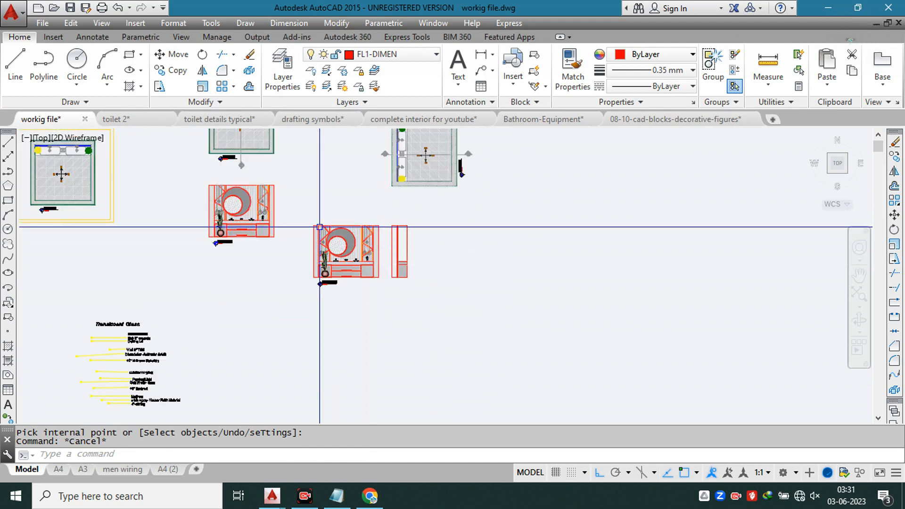
left_click(151, 120)
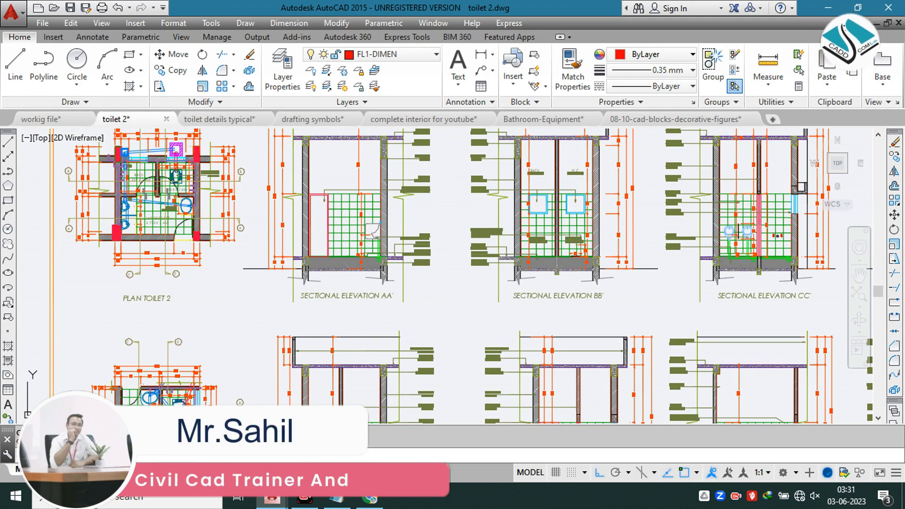
mouse_move(433, 269)
middle_mouse_down()
mouse_move(363, 166)
mouse_move(121, 115)
middle_mouse_up()
middle_click_drag(311, 299, 281, 93)
left_click(236, 121)
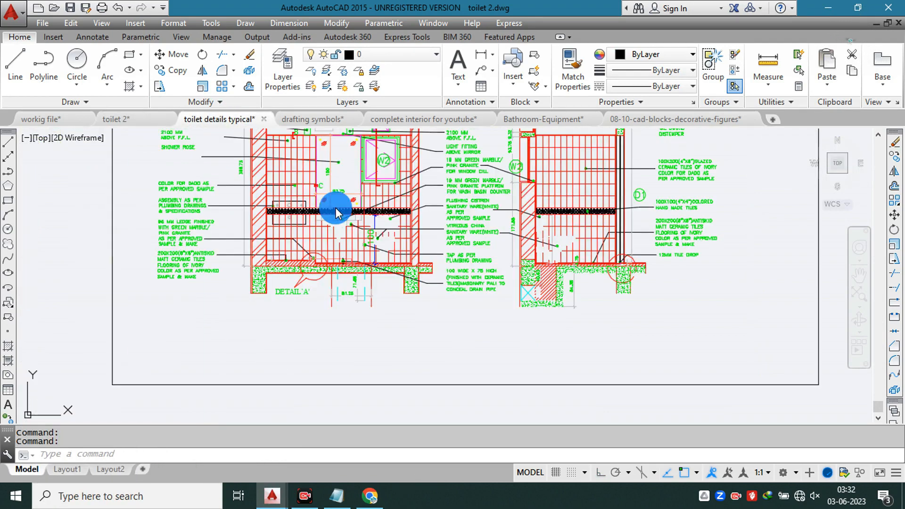
scroll(576, 239, "up", 4)
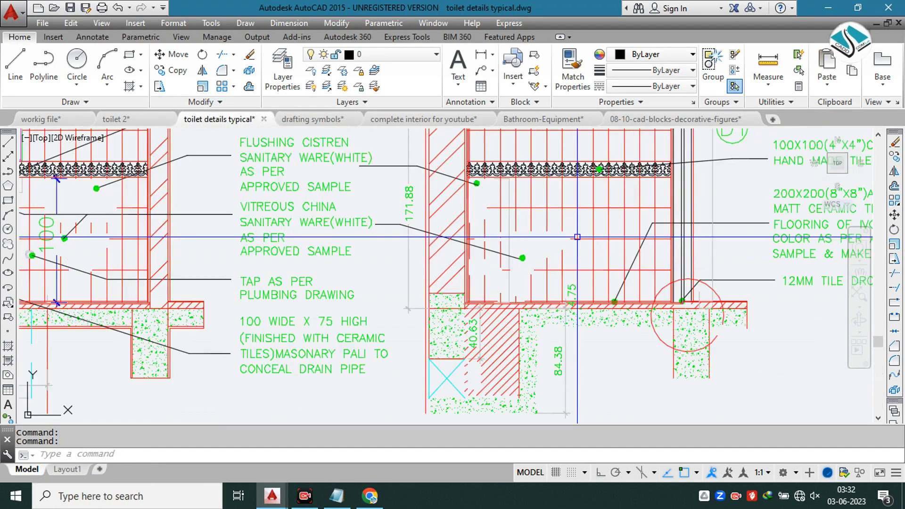
middle_click_drag(530, 191, 416, 266)
key("Escape")
key("Escape")
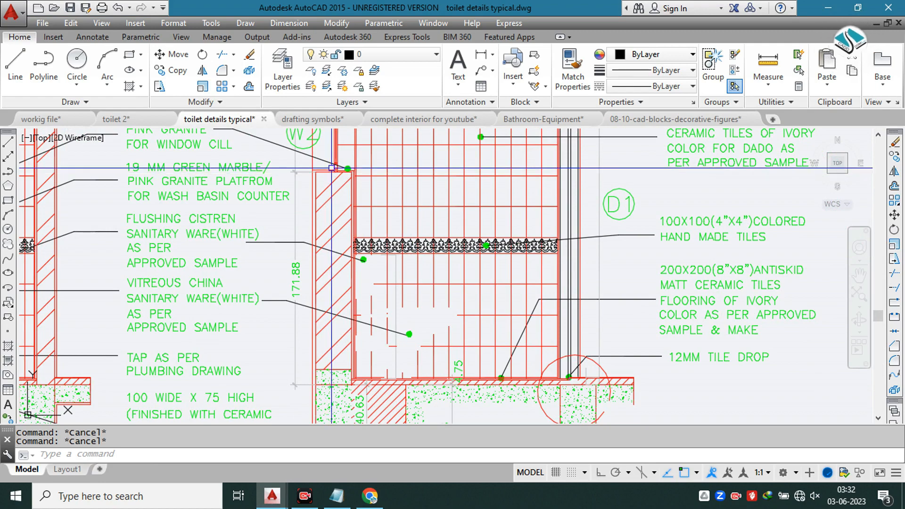
Step: Look through the Bathroom-Equipment drawing's fixture blocks for a side-view basin faucet
left_click(557, 121)
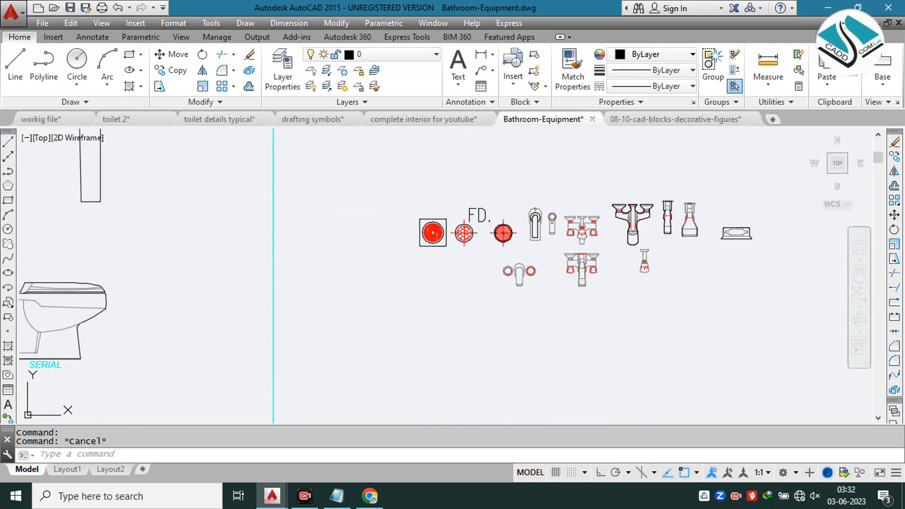
scroll(491, 229, "down", 2)
middle_click_drag(507, 311, 429, 143)
scroll(431, 239, "up", 4)
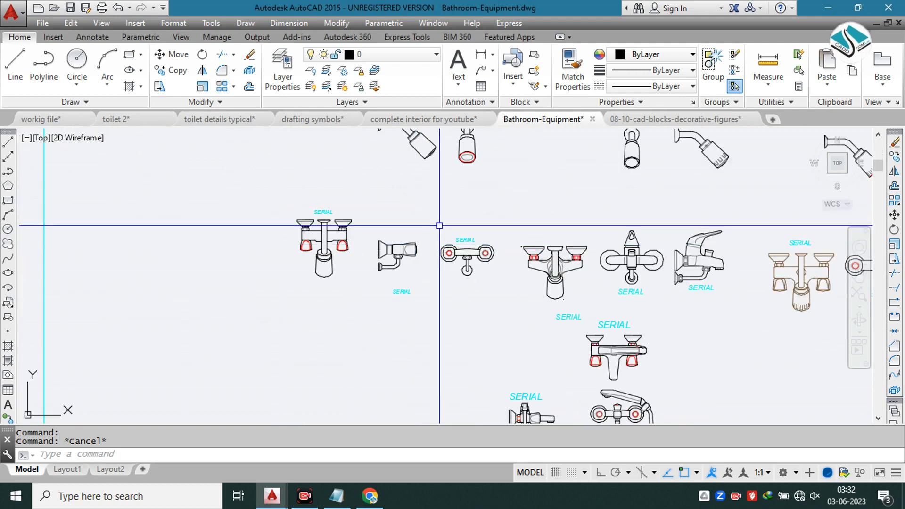
middle_click_drag(467, 270, 378, 154)
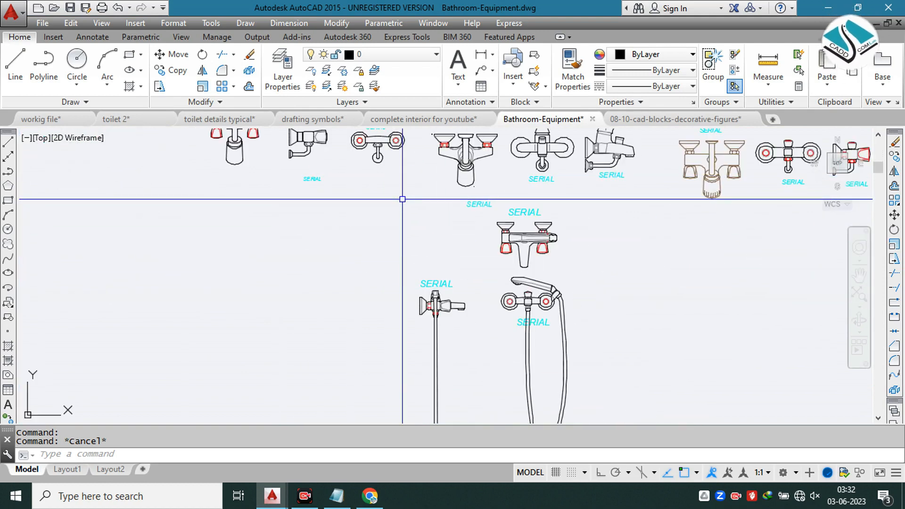
scroll(445, 225, "down", 2)
scroll(449, 221, "down", 5)
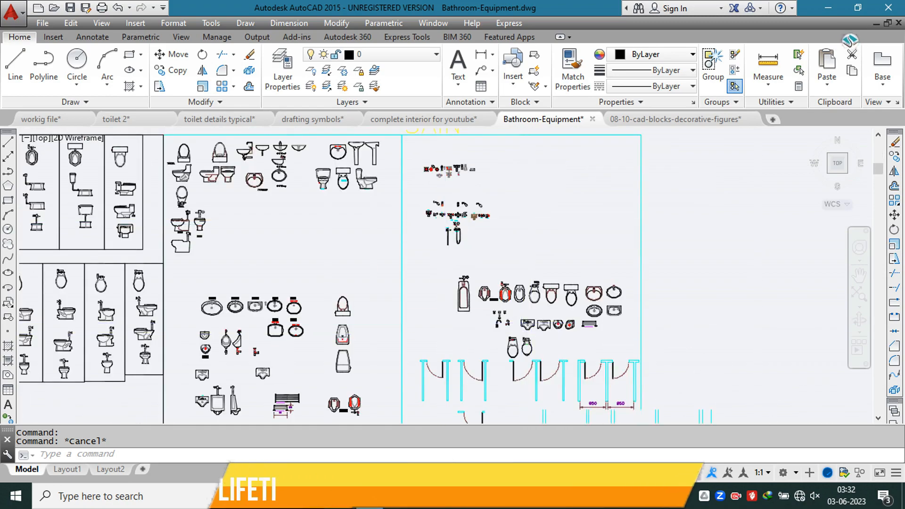
scroll(523, 337, "up", 3)
scroll(547, 270, "down", 4)
middle_click_drag(410, 232, 870, 271)
middle_click_drag(193, 238, 634, 216)
scroll(293, 232, "up", 6)
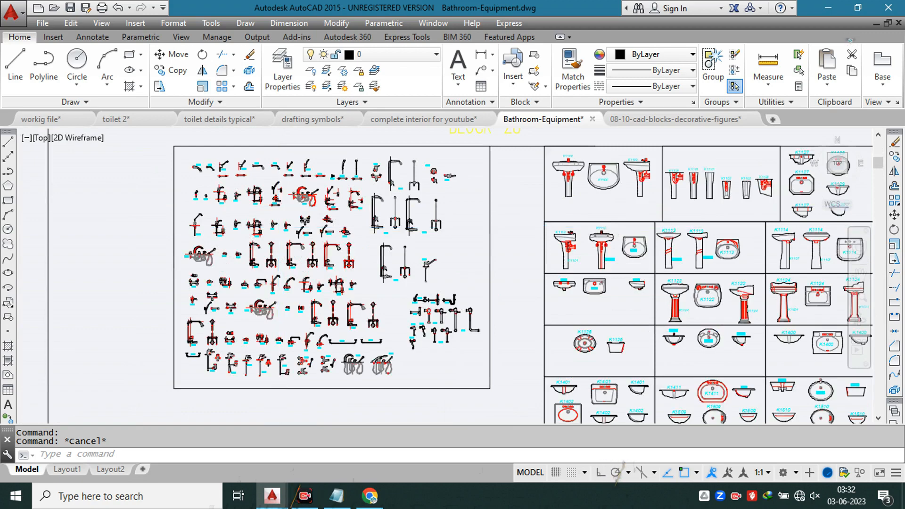
scroll(342, 184, "up", 4)
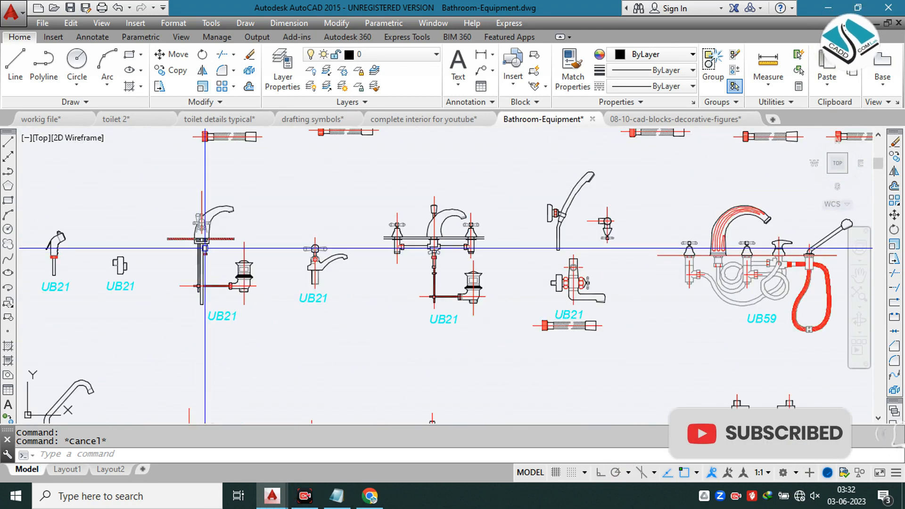
Step: Explode the side-view basin faucet with the pop-up waste and erase the vertical centre line through its handle
scroll(228, 173, "up", 2)
left_click(228, 173)
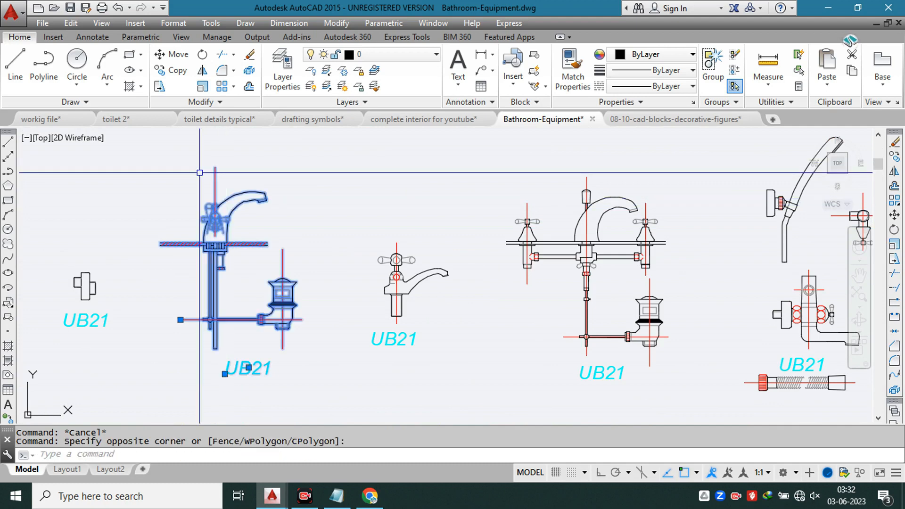
key("space")
left_click(233, 153)
left_click(200, 166)
type("e")
key("space")
key("Escape")
left_click(233, 153)
left_click(205, 178)
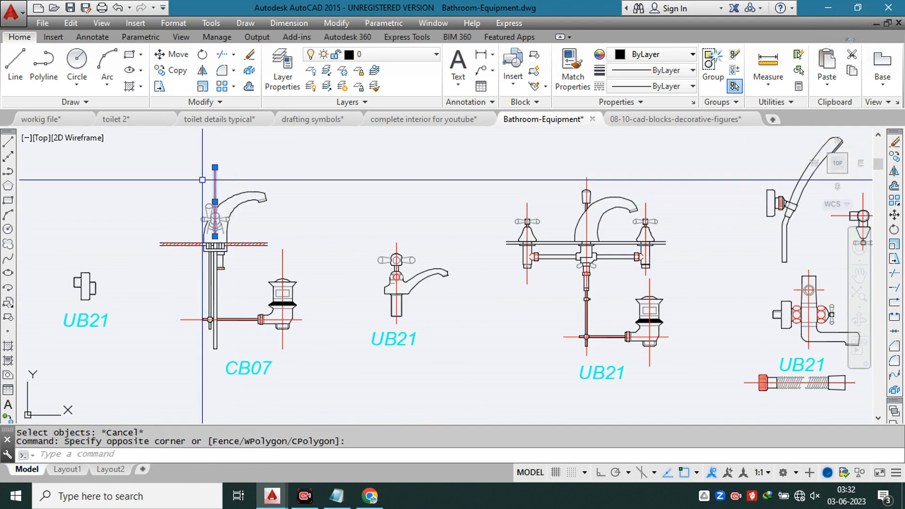
type("e")
key("space")
Step: Erase the deck outline lines and the first groups of hatch strokes at the base of the exploded faucet
scroll(184, 232, "up", 4)
left_click(187, 205)
left_click(113, 270)
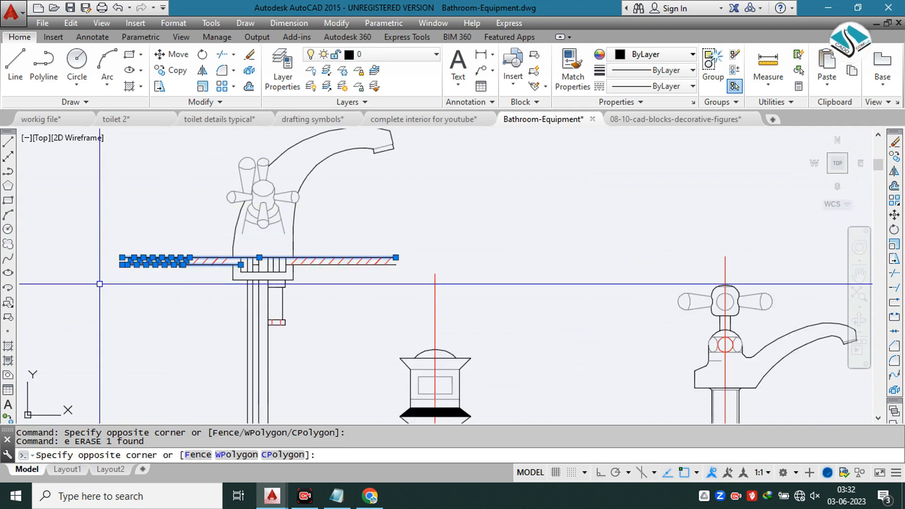
type("e")
key("space")
left_click(398, 230)
left_click(351, 279)
type("e")
key("space")
Step: Erase the remaining red hatch strokes and the short line segment between them at the faucet's base
left_click(193, 233)
scroll(316, 276, "up", 4)
left_click(403, 255)
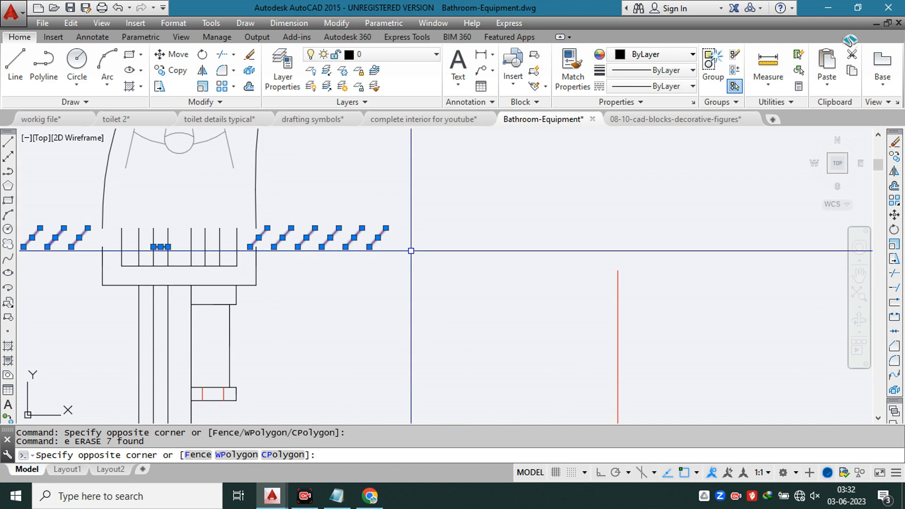
type("e")
key("space")
Step: Extend the lower ends of the faucet body's side curves across the gap left by the deck
type("ex")
key("space")
key("space")
left_click(307, 189)
left_click(77, 213)
scroll(343, 236, "down", 6)
key("Escape")
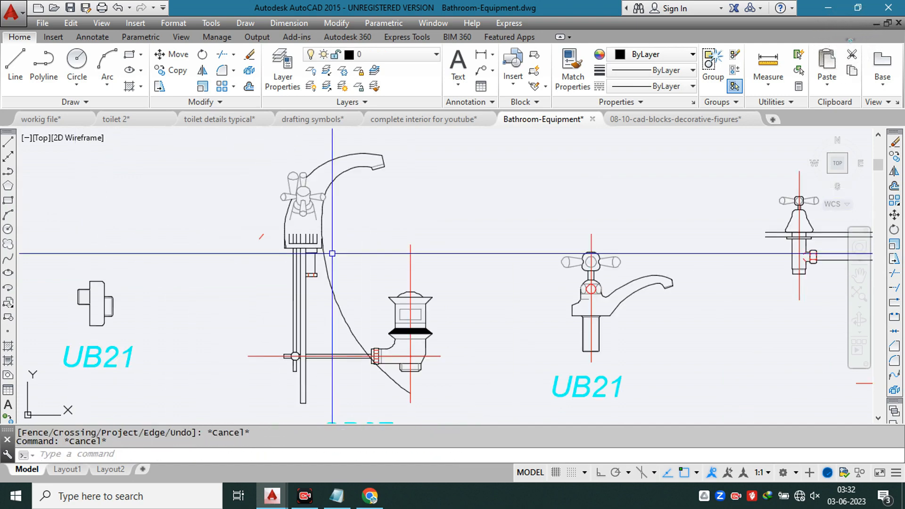
type("tr")
key("space")
key("space")
scroll(320, 261, "up", 4)
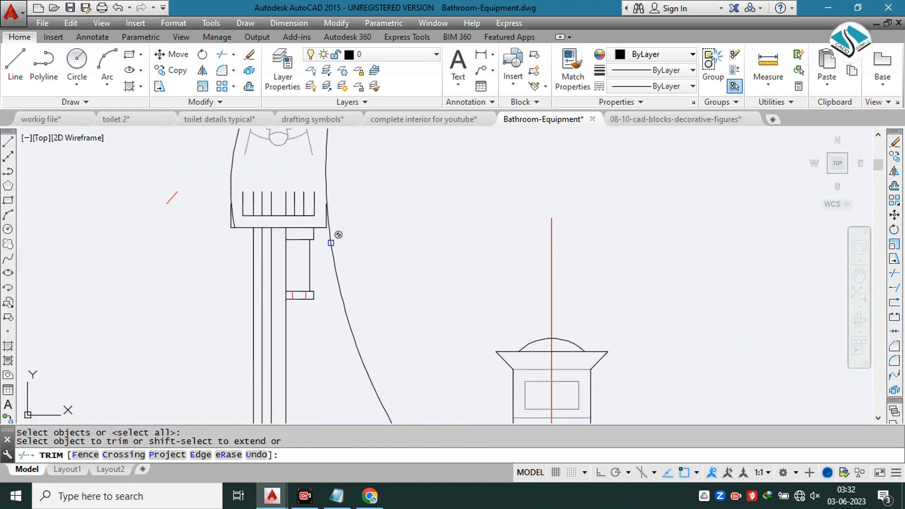
left_click(328, 246)
key("Escape")
left_click(333, 245)
key("Escape")
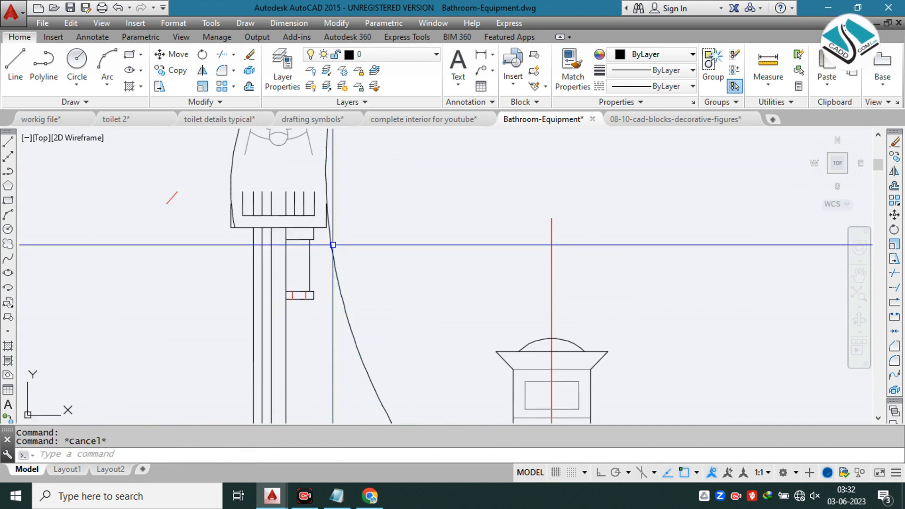
type("t")
key("space")
key("Escape")
type("tr")
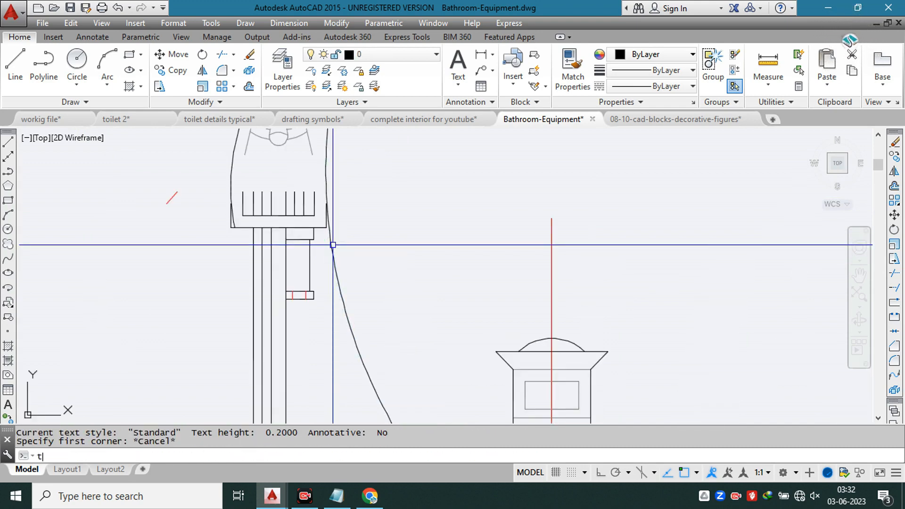
key("space")
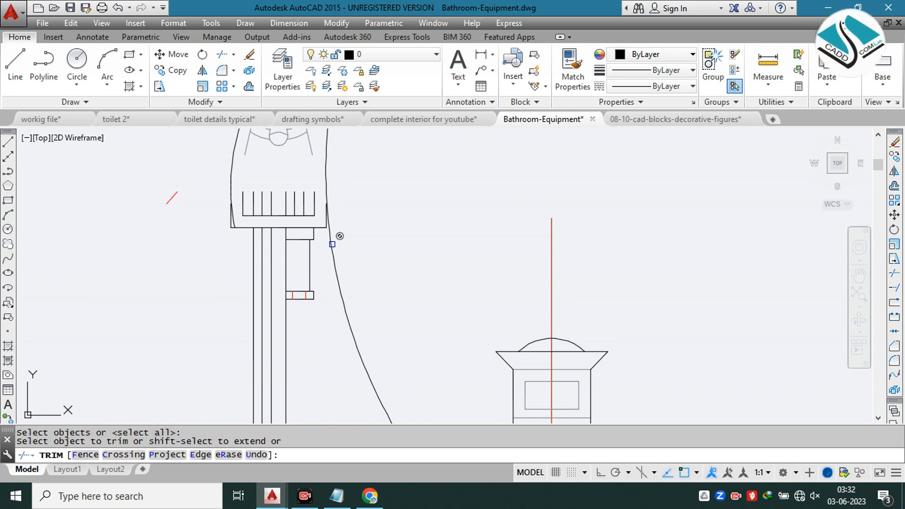
key("Escape")
Step: Draw a short horizontal line outward from where the faucet body's right curve meets the side edge of the base
scroll(323, 204, "up", 5)
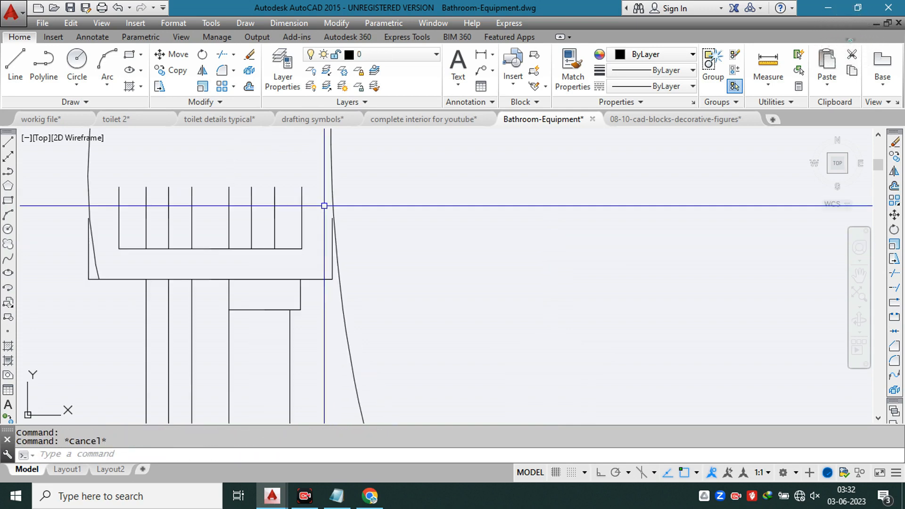
type("l")
key("Return")
left_click(338, 224)
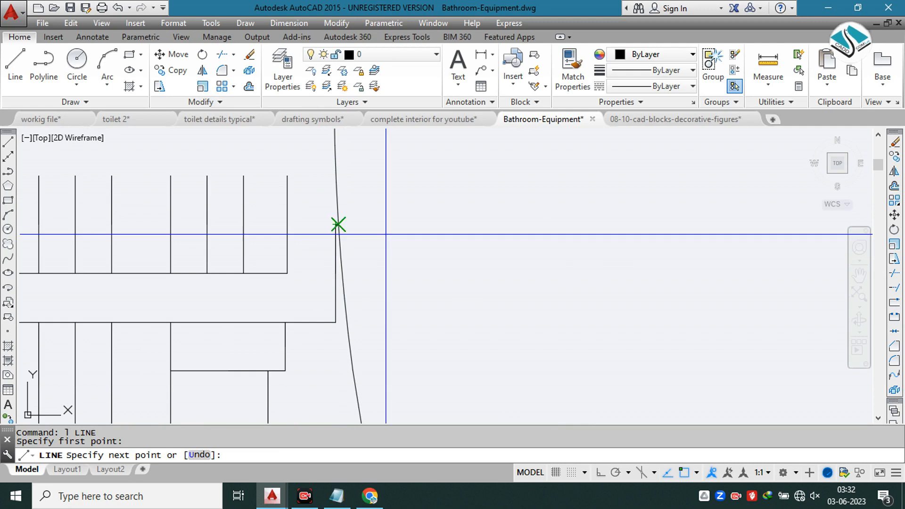
left_click(389, 225)
scroll(391, 231, "down", 4)
key("Escape")
key("space")
scroll(341, 234, "down", 6)
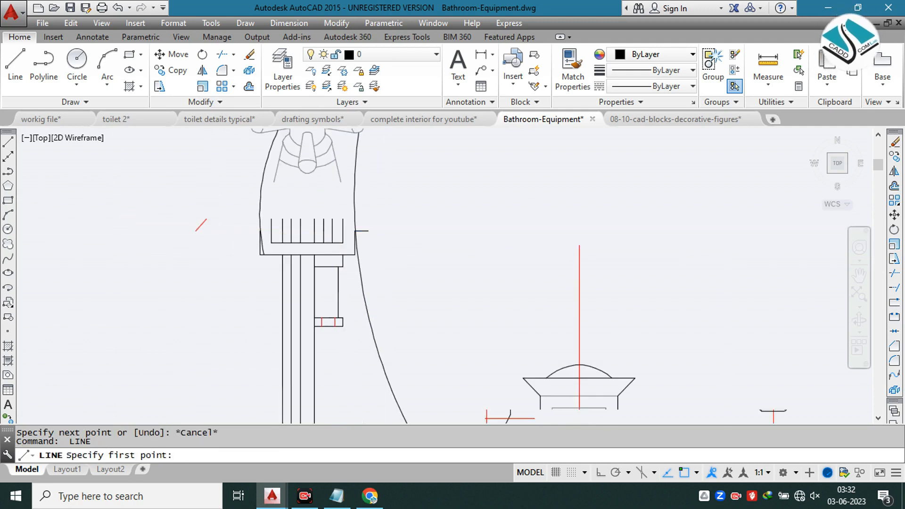
scroll(358, 236, "up", 3)
key("Escape")
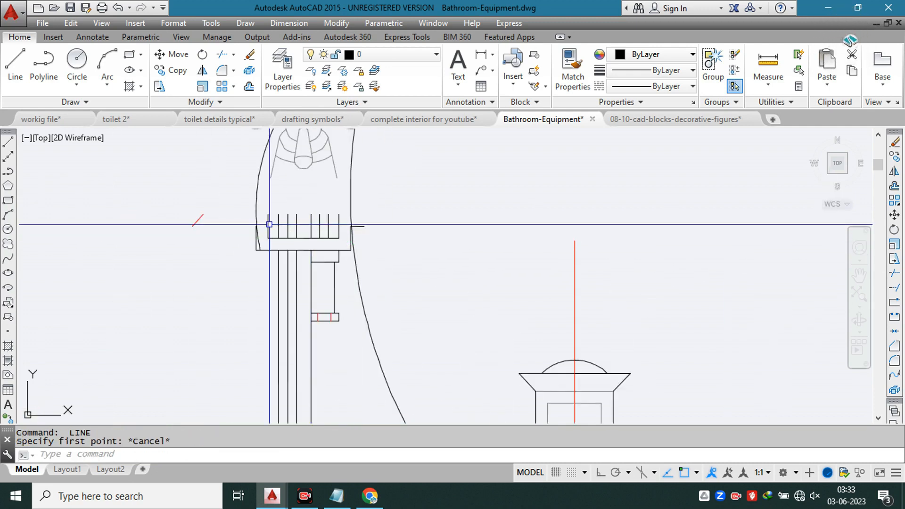
Step: Draw a straight horizontal line across the faucet body along the upper ends of the base's vertical ribs
key("space")
scroll(245, 213, "up", 4)
left_click(229, 213)
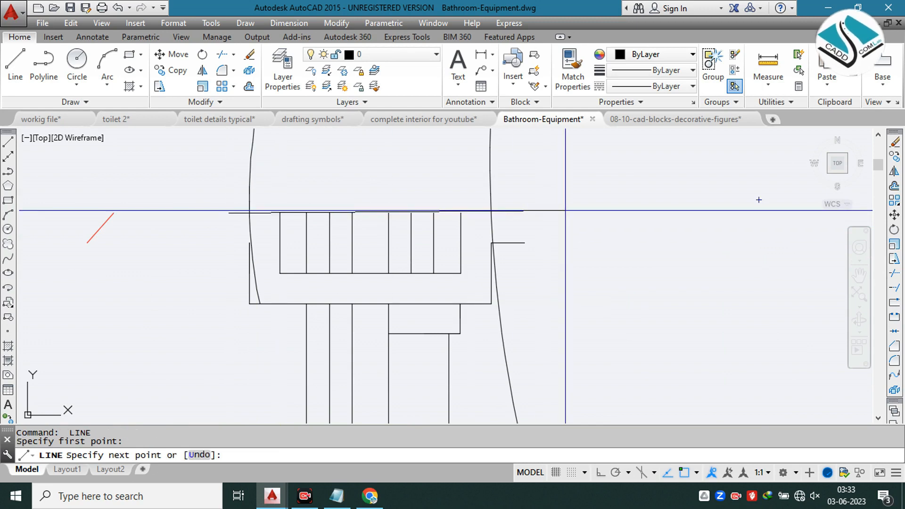
left_click(597, 476)
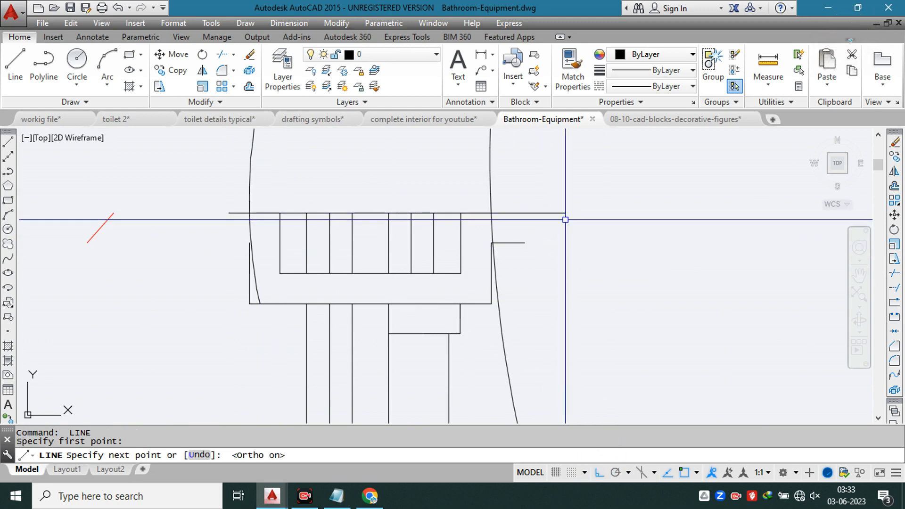
left_click(568, 216)
key("Escape")
Step: Trim the horizontal line's ends outside the faucet body and the right side curve's excess below the base
type("tr")
key("Return")
key("Return")
left_click(542, 208)
left_click(534, 220)
left_click(577, 343)
left_click(505, 391)
key("Escape")
Step: Erase the short horizontal line sticking out beside the right edge of the faucet's base
left_click(525, 228)
left_click(507, 261)
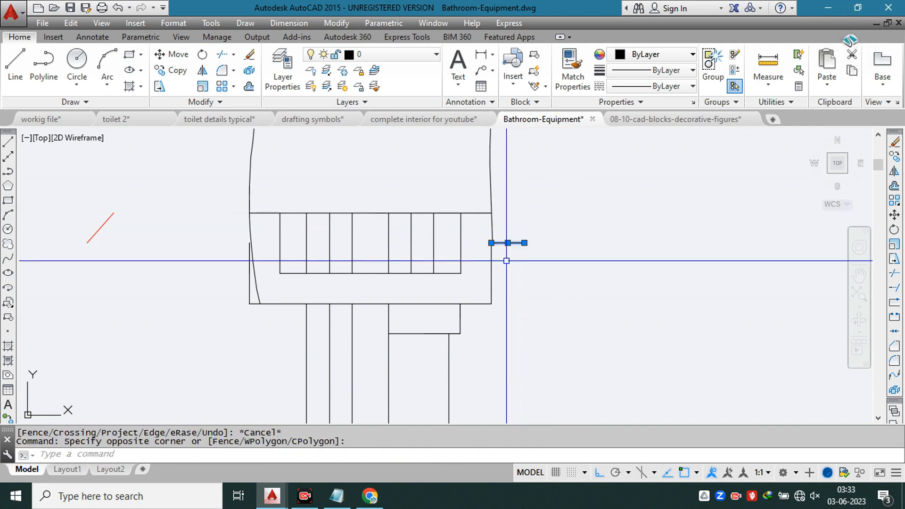
type("e")
key("Return")
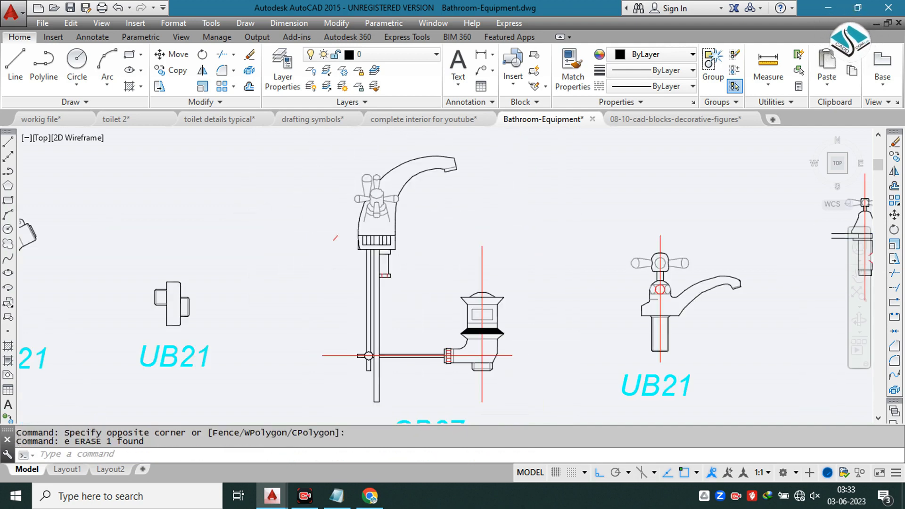
Step: Erase the remaining stray pieces left around the faucet and its pop-up waste
scroll(373, 231, "down", 3)
left_click(359, 230)
left_click(322, 255)
type("e")
key("Return")
scroll(352, 306, "up", 2)
left_click(359, 292)
left_click(329, 327)
type("e")
key("Return")
scroll(370, 288, "down", 4)
Step: Explode the small side-view pillar tap beside the basin faucet and erase its vertical centre line
scroll(478, 280, "up", 4)
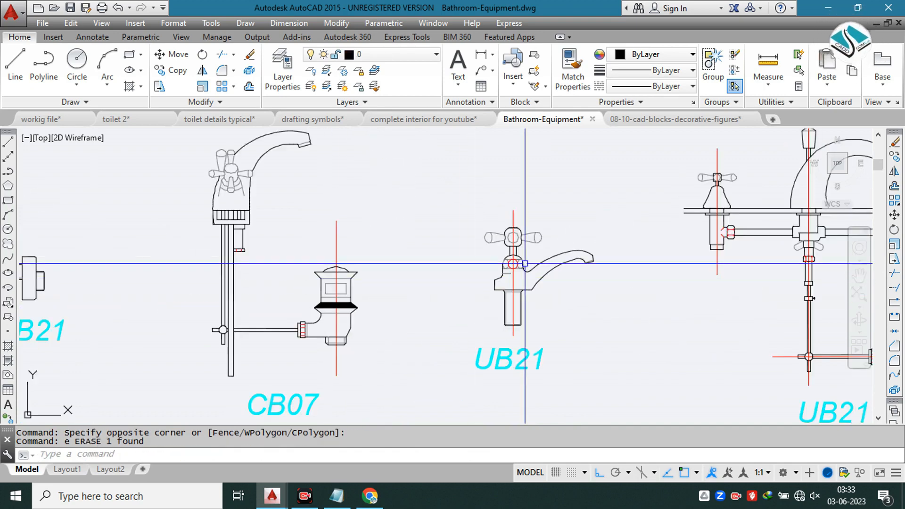
type("x")
key("Return")
left_click(575, 196)
left_click(471, 286)
key("Return")
left_click(525, 208)
left_click(499, 218)
type("e")
key("Return")
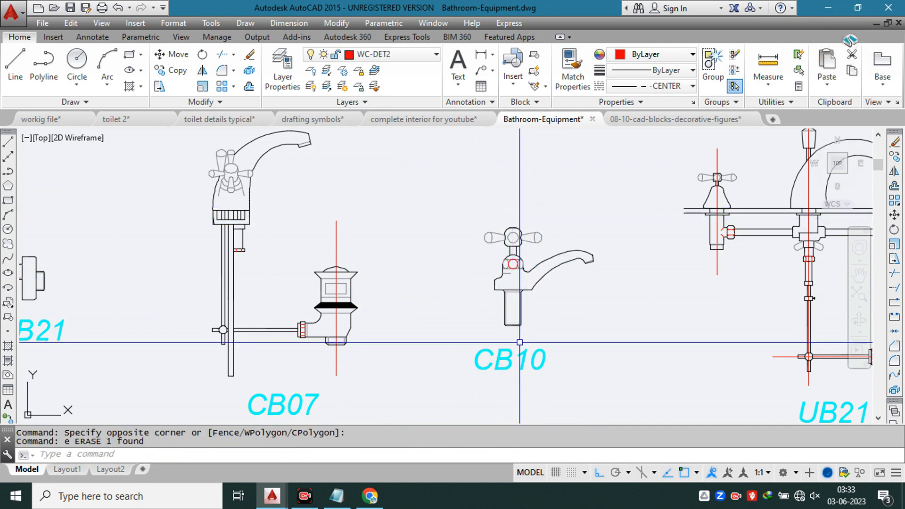
Step: Erase the CB10 label below the small pillar tap
left_click(547, 340)
left_click(471, 365)
type("e")
key("Return")
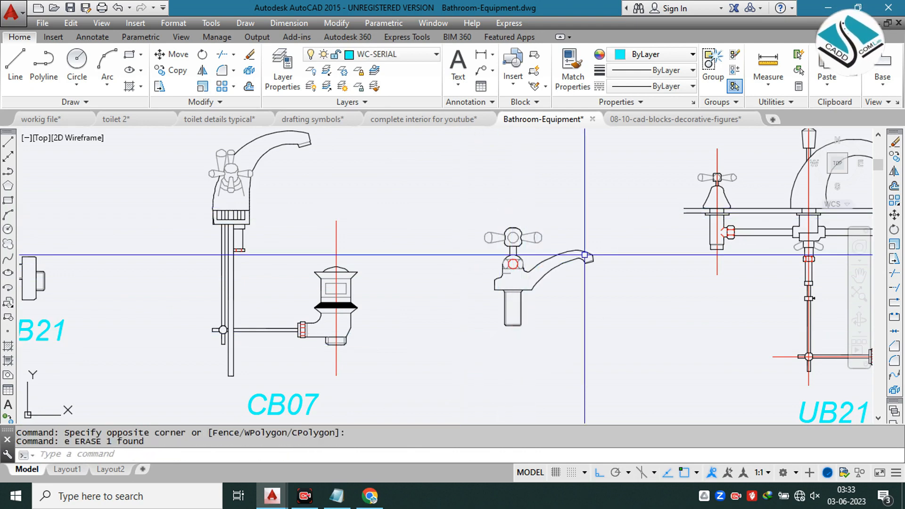
Step: Copy the cleaned pillar tap into the workig file drawing, placing it in the empty space beside the vanity's side section
left_click(599, 196)
left_click(471, 354)
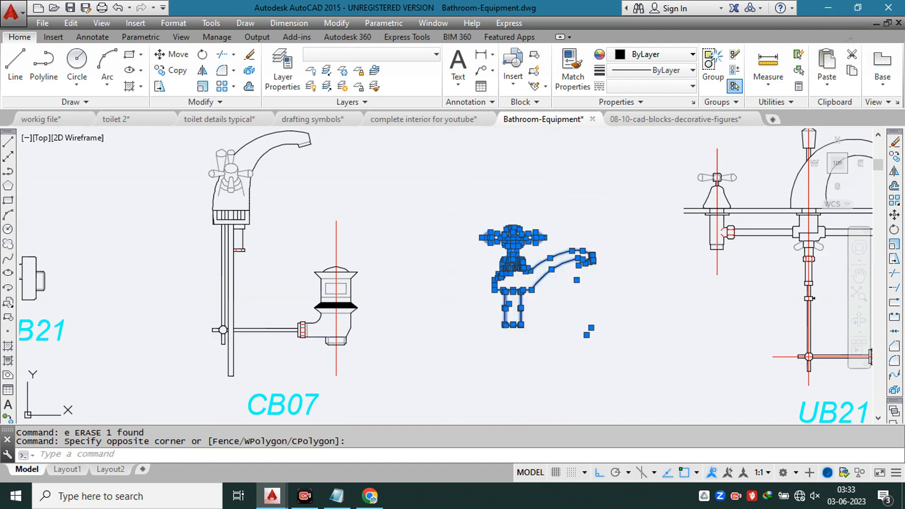
key("ctrl+c")
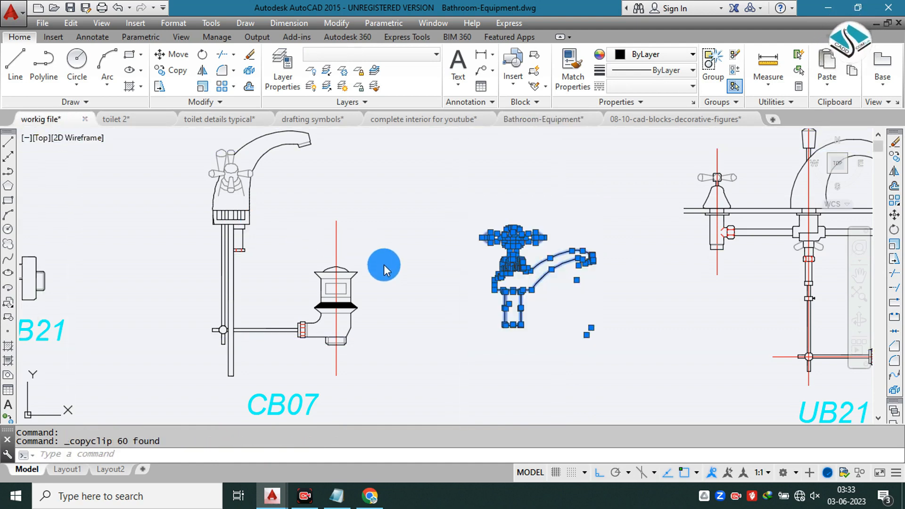
key("ctrl+Tab")
key("Escape")
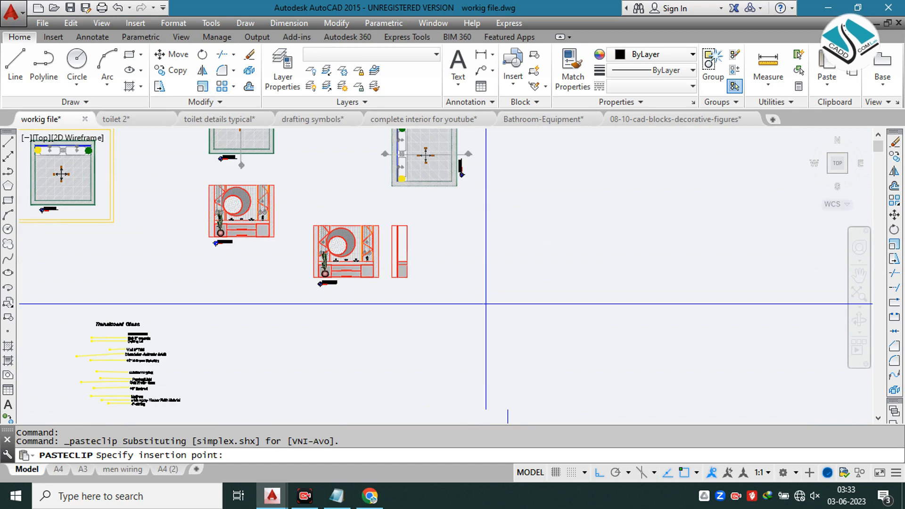
scroll(486, 304, "down", 3)
scroll(469, 303, "up", 1)
scroll(533, 221, "up", 6)
left_click(545, 265)
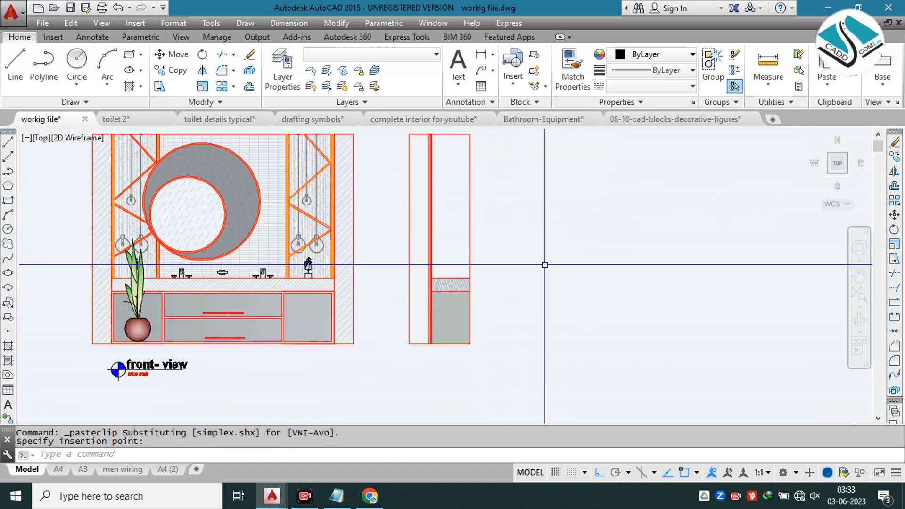
left_click(569, 245)
type("sc")
key("Return")
left_click(551, 261)
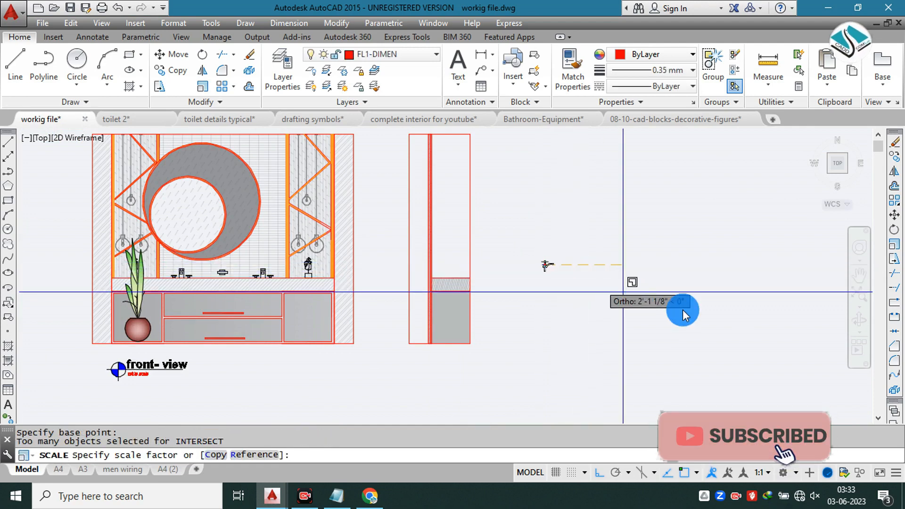
key("Escape")
Step: Move the pasted tap into the side section so its threaded shank sits in the countertop near the wall
left_click(588, 233)
left_click(513, 295)
key("space")
scroll(543, 279, "up", 2)
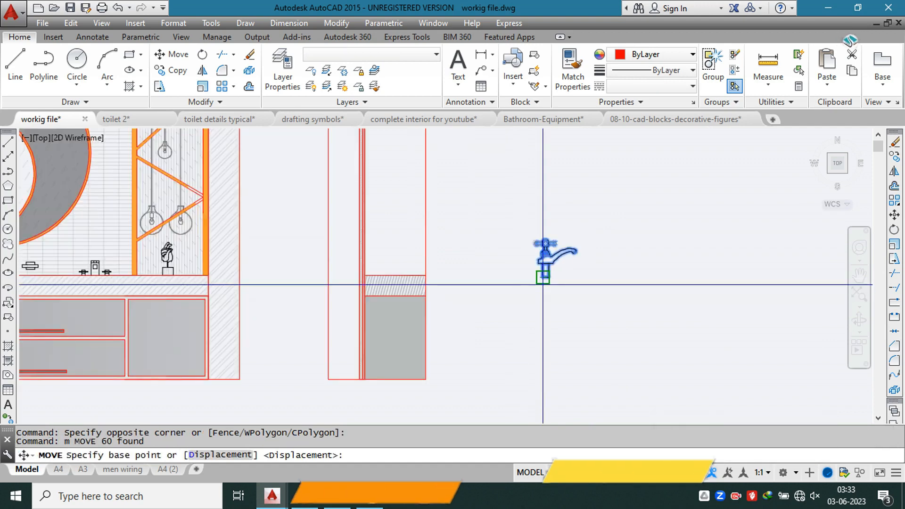
left_click(542, 282)
scroll(375, 274, "up", 6)
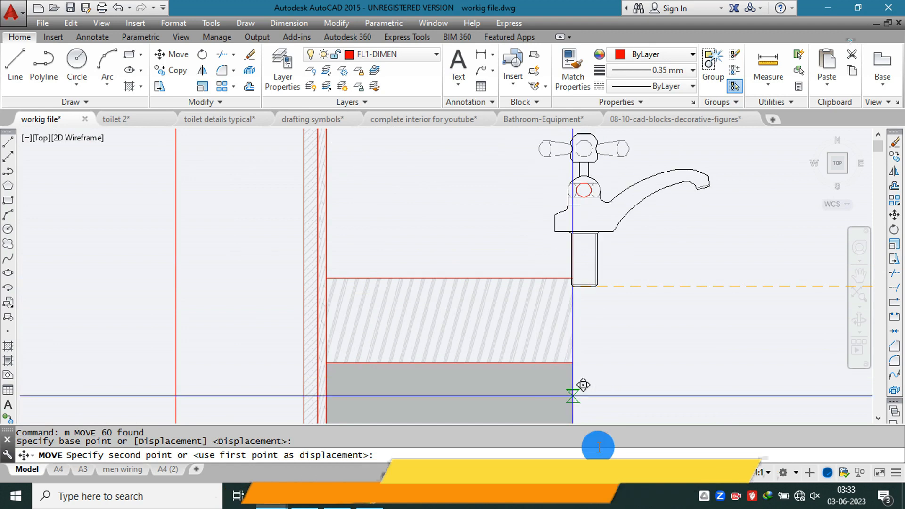
key("F8")
left_click(370, 315)
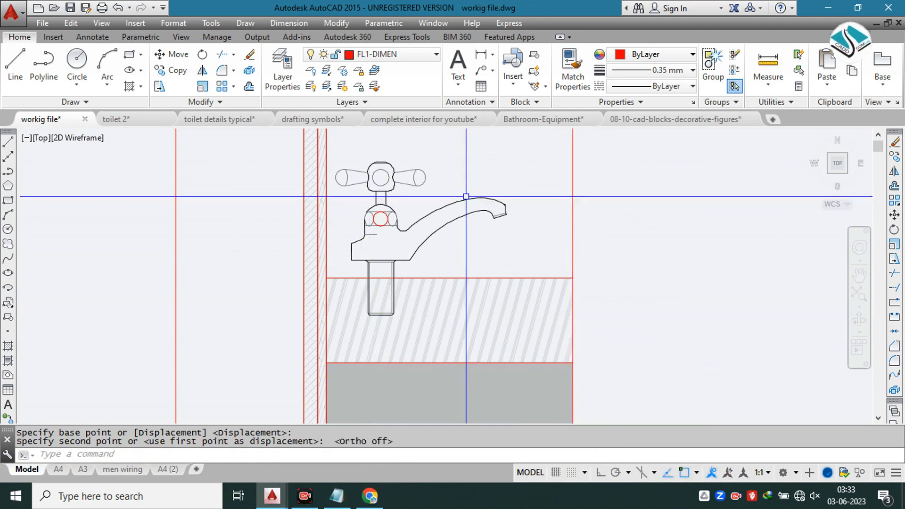
Step: Group all the objects of the tap in the side section
left_click(469, 187)
left_click(396, 221)
key("Escape")
left_click(273, 137)
left_click(537, 322)
left_click(712, 62)
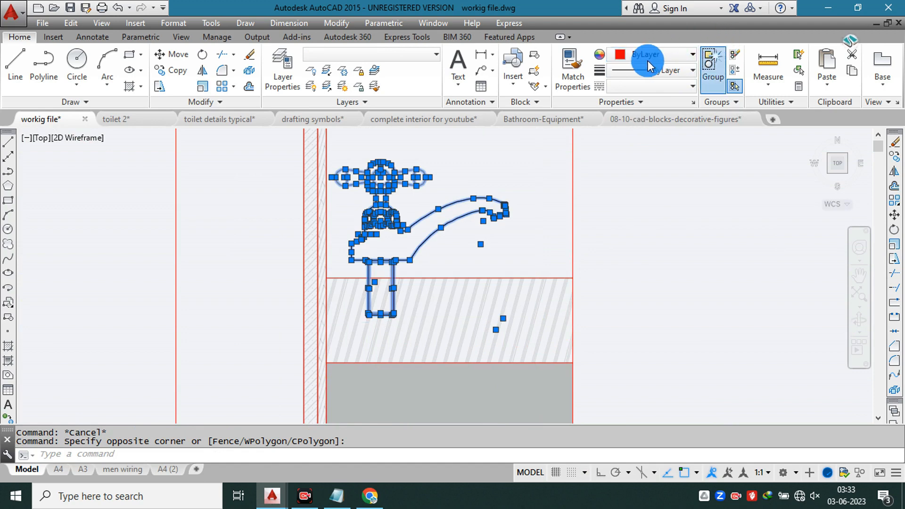
Step: Change the colour of the grouped tap to grey
left_click(647, 55)
key("Escape")
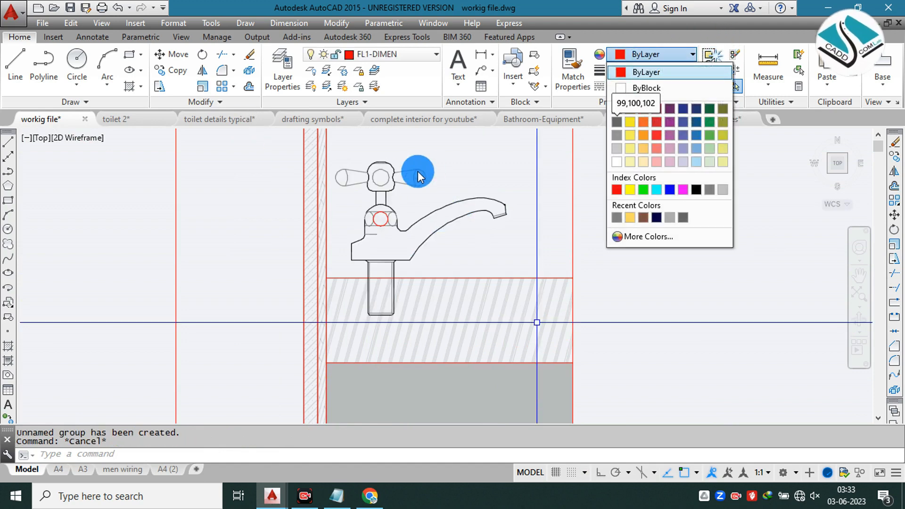
left_click(404, 175)
left_click(409, 172)
left_click(632, 55)
left_click(610, 140)
key("Escape")
key("Escape")
scroll(480, 220, "down", 5)
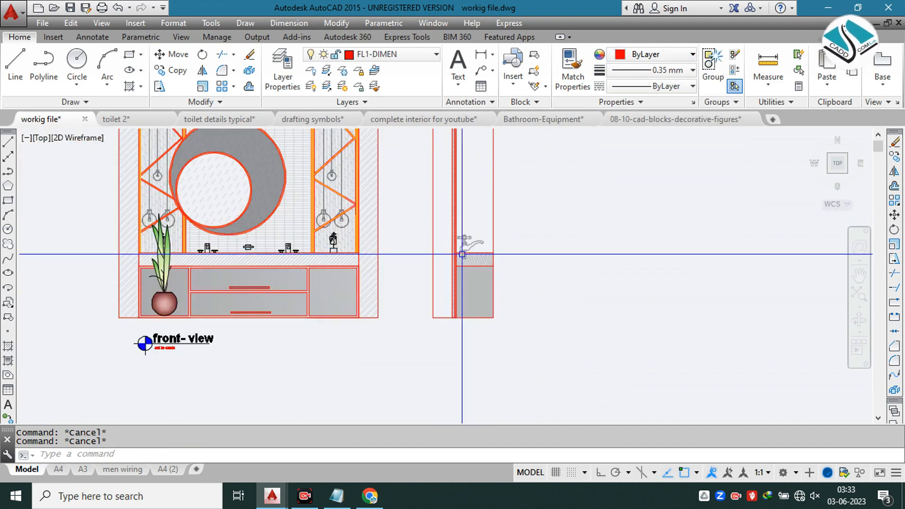
Step: Draw the basin recess as a rectangle inside the section's countertop, from the tap shank's left edge at the counter surface to near the front edge
scroll(462, 255, "up", 6)
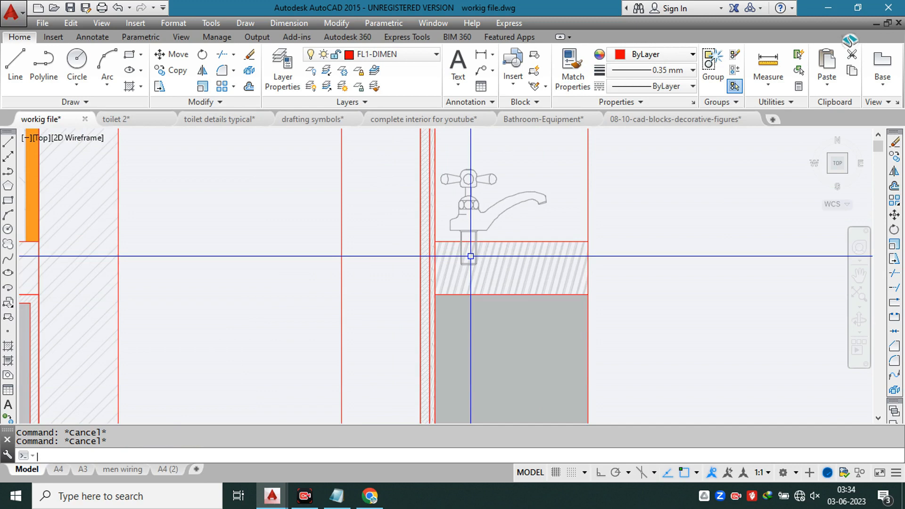
key("Return")
scroll(470, 256, "up", 2)
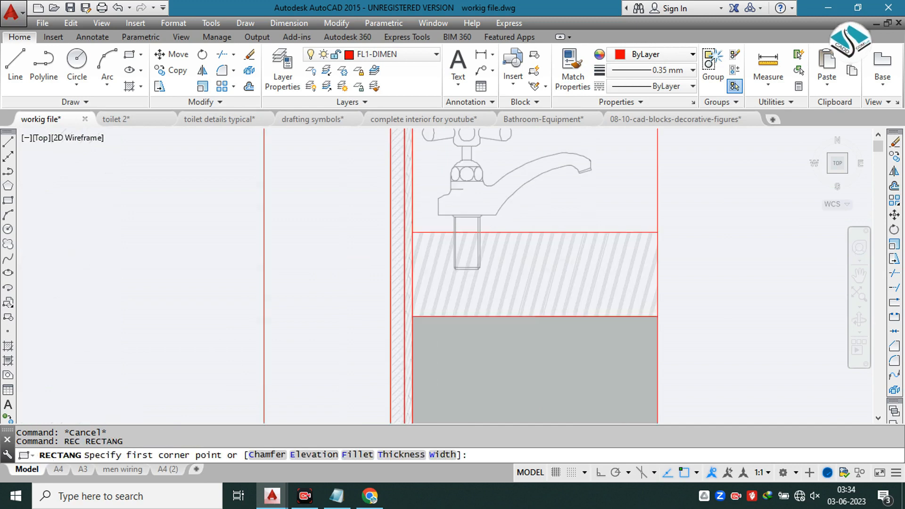
left_click(454, 232)
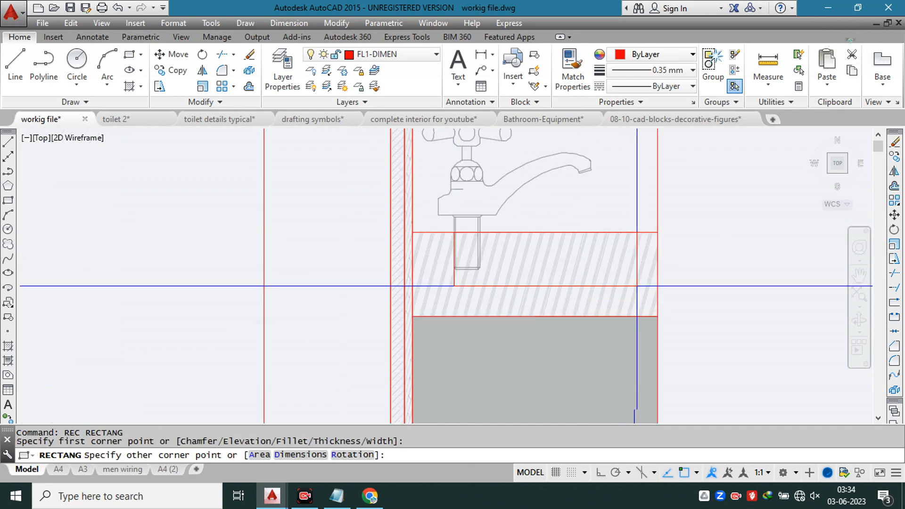
left_click(632, 284)
key("Escape")
Step: Erase the section's countertop hatch and re-hatch only the area around the basin rectangle with the PLAST pattern
left_click(587, 265)
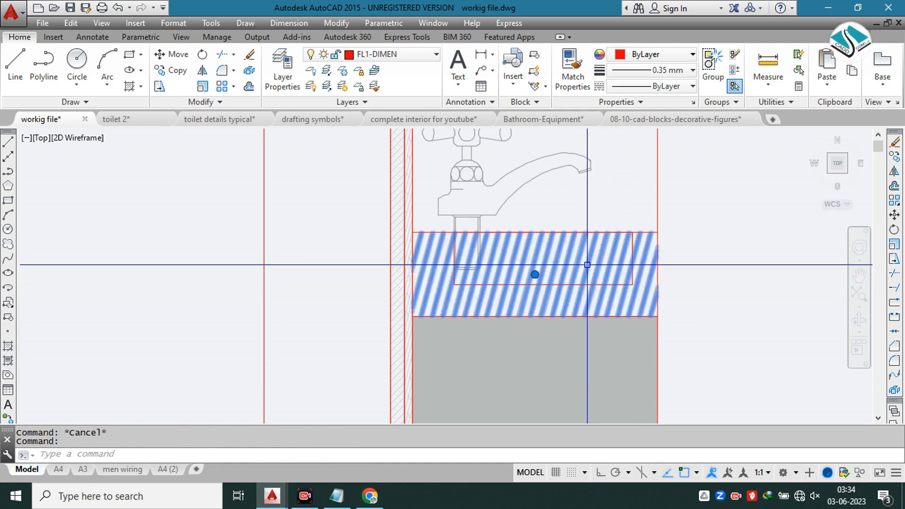
type("e")
key("Return")
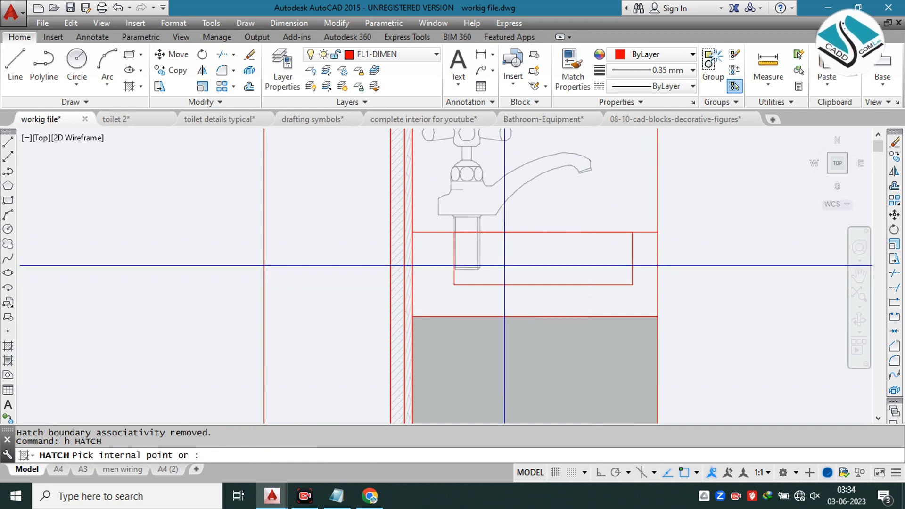
left_click(420, 300)
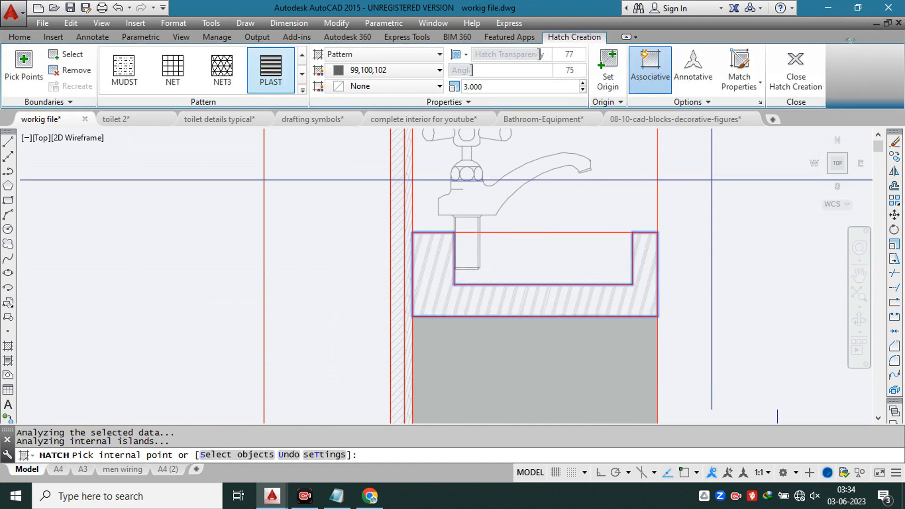
left_click(792, 67)
scroll(485, 231, "down", 2)
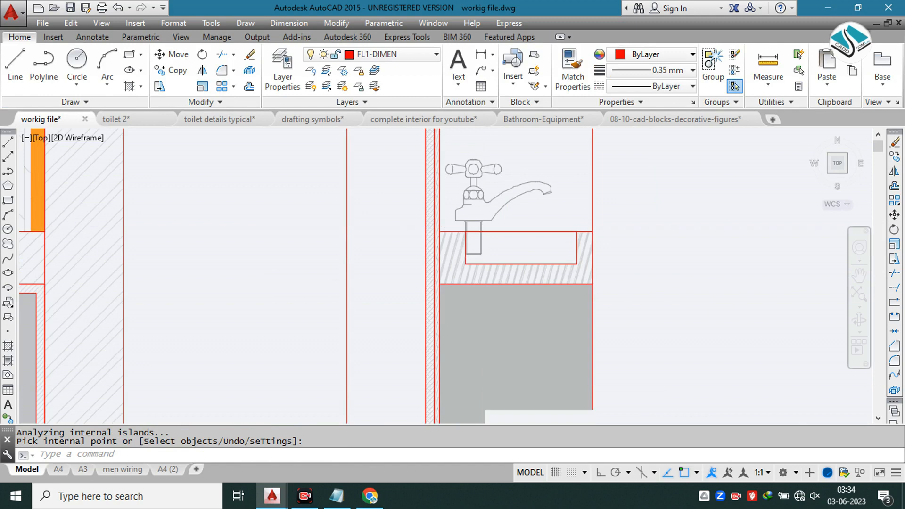
scroll(593, 211, "down", 4)
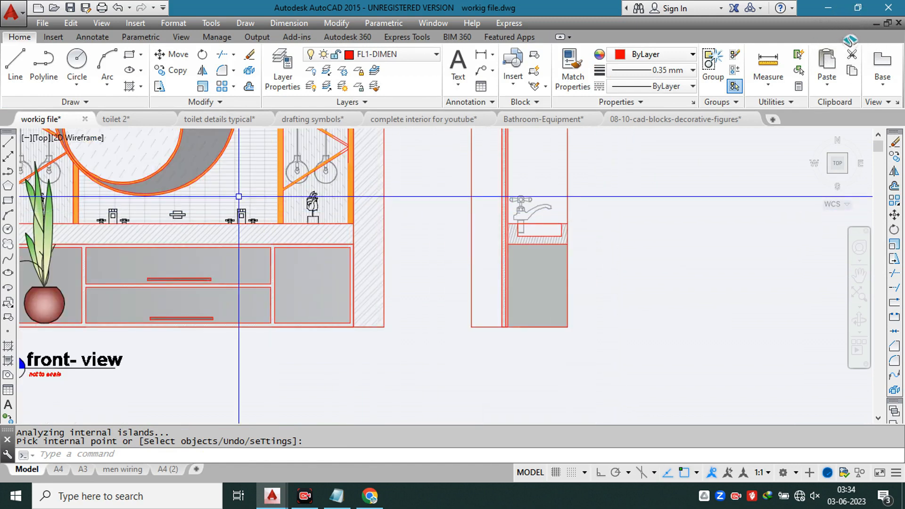
scroll(239, 196, "down", 3)
key("Escape")
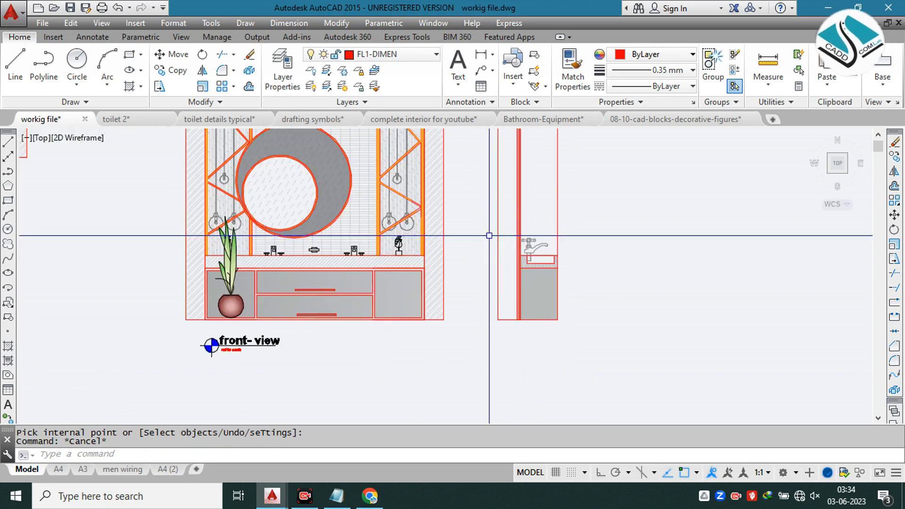
scroll(461, 235, "down", 2)
mouse_move(460, 234)
middle_mouse_down()
mouse_move(447, 236)
mouse_move(440, 279)
middle_mouse_up()
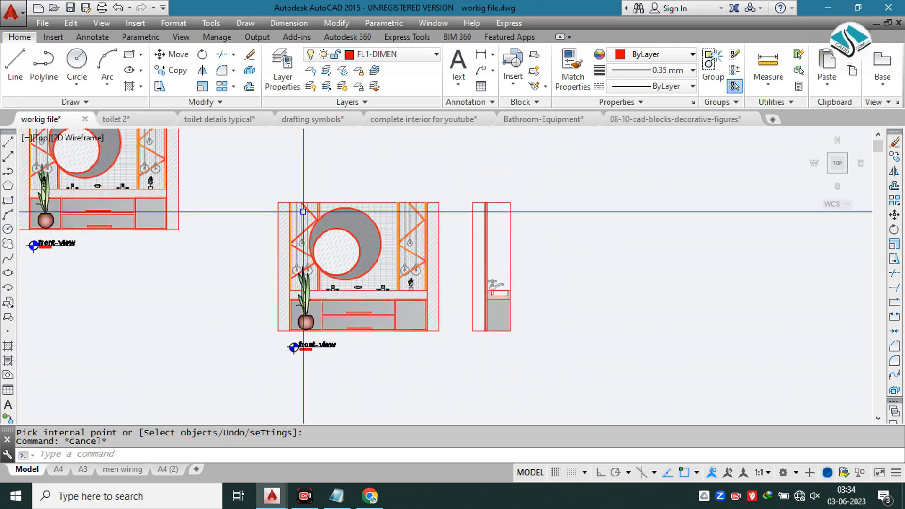
Step: Copy the leftmost long pendant lamp of the front view to the ceiling line of the side section, in front of the wall panel
scroll(296, 206, "up", 5)
scroll(272, 182, "up", 7)
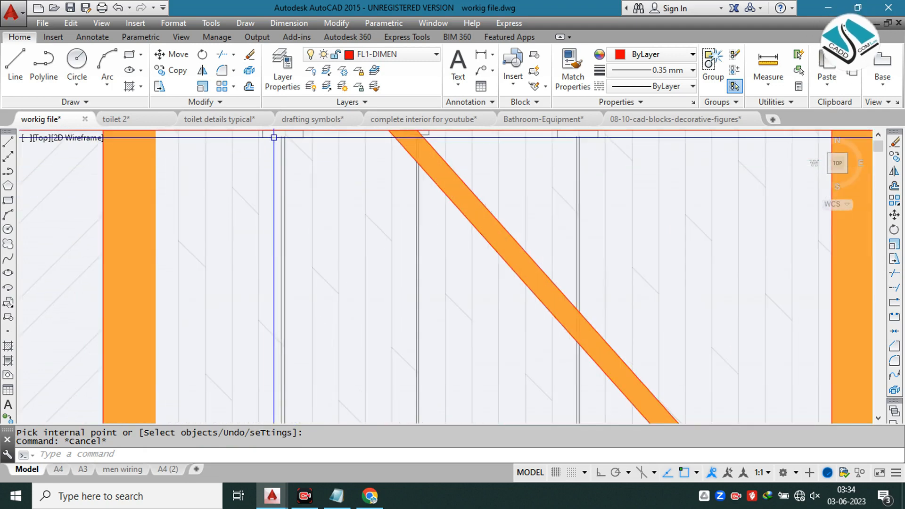
left_click(270, 137)
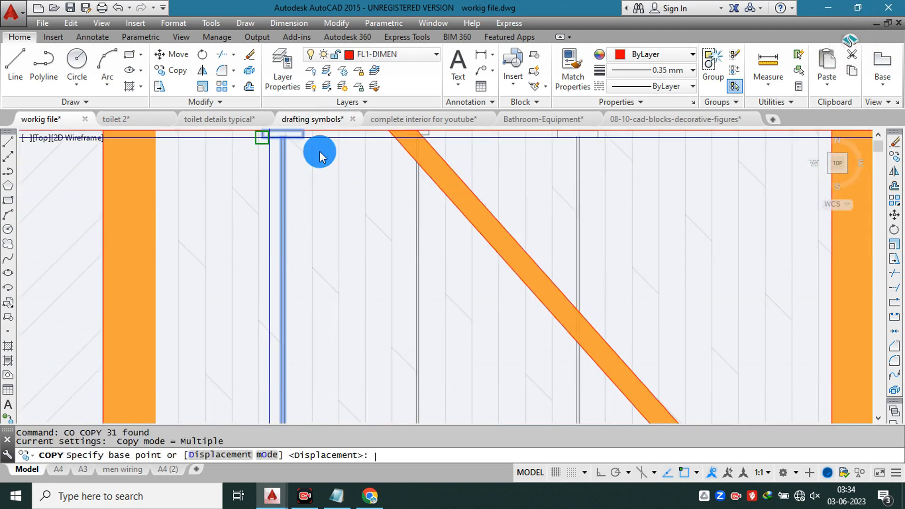
middle_click_drag(321, 190, 319, 215)
left_click(282, 161)
scroll(257, 170, "down", 7)
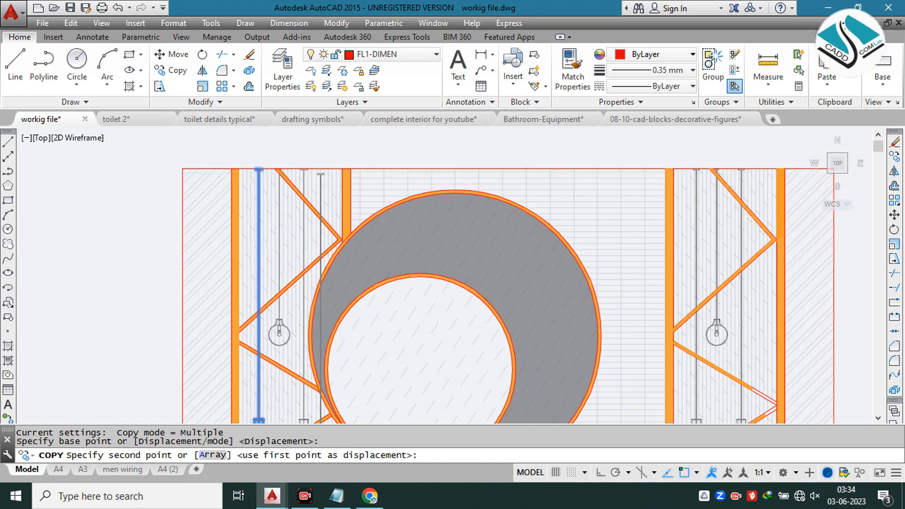
scroll(321, 173, "down", 2)
scroll(806, 177, "up", 4)
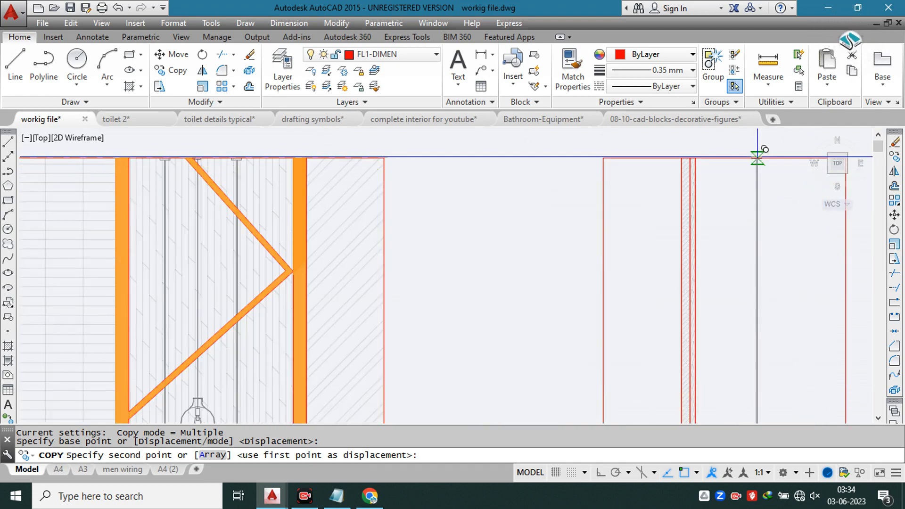
left_click(724, 158)
scroll(707, 180, "down", 3)
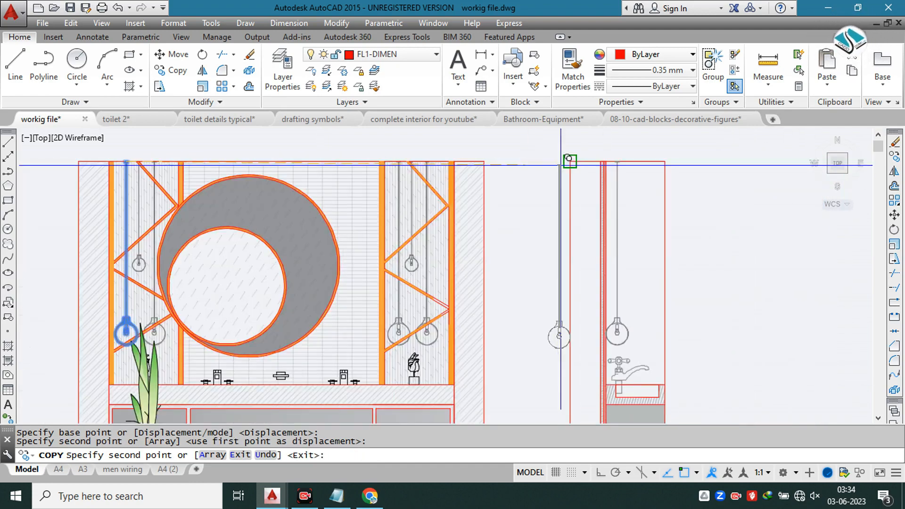
key("Escape")
Step: Move the pendant lamp in the side section along the ceiling line, slightly further away from the wall panel
scroll(556, 191, "up", 6)
left_click(532, 226)
left_click(458, 288)
type("m")
key("Return")
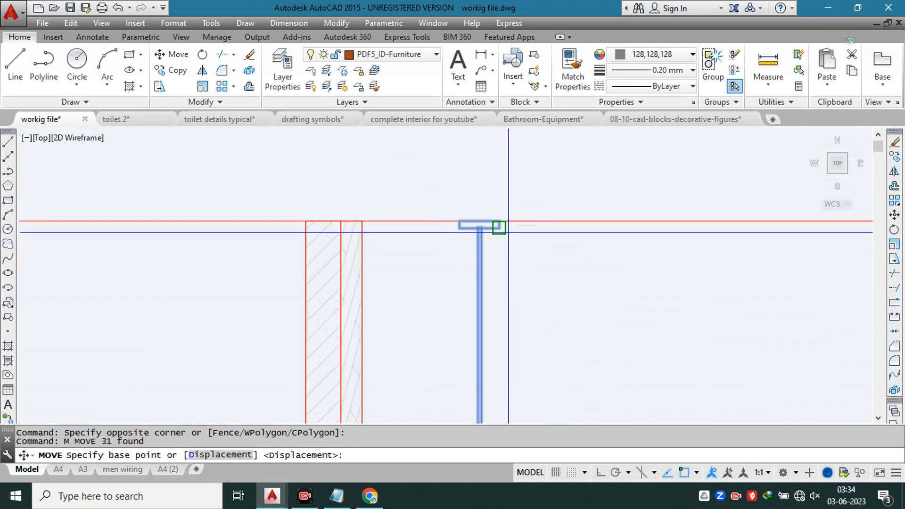
left_click(499, 221)
left_click(562, 219)
Step: Copy the short pendant lamp from the front view's right-hand niche to the side section's ceiling line, in front of the long lamp
scroll(516, 187, "down", 3)
scroll(359, 182, "up", 6)
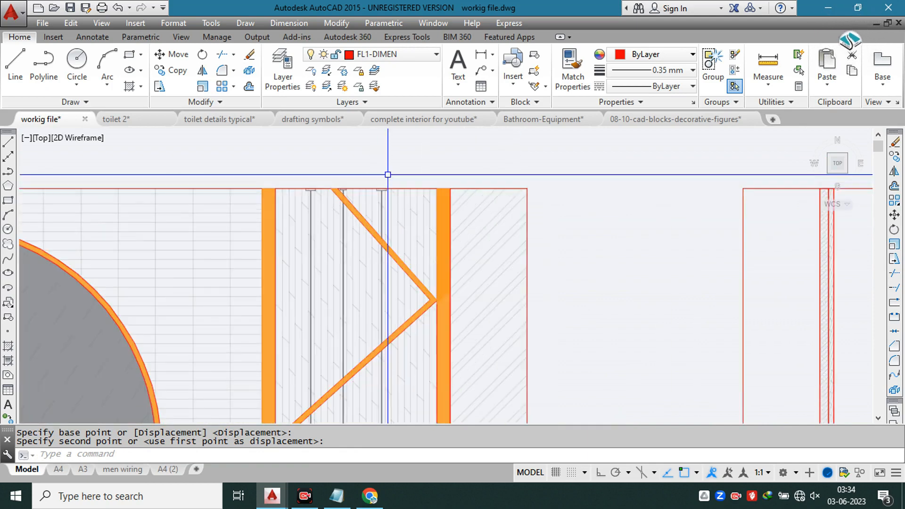
scroll(309, 206, "up", 4)
left_click(315, 200)
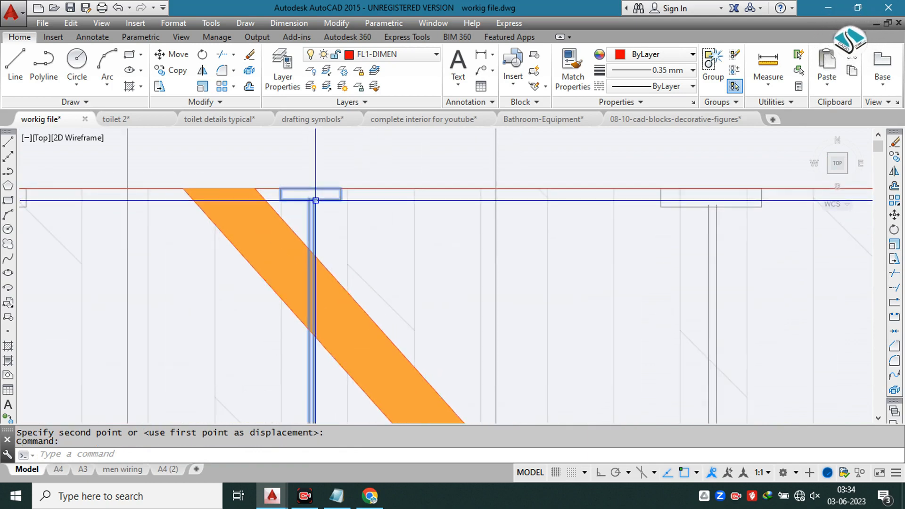
key("space")
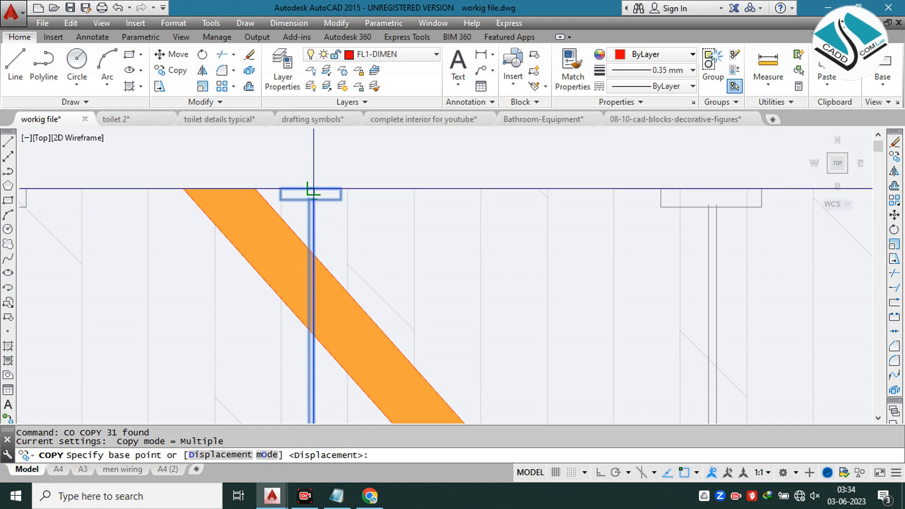
left_click(312, 188)
scroll(293, 189, "down", 6)
scroll(322, 189, "down", 4)
scroll(664, 189, "up", 6)
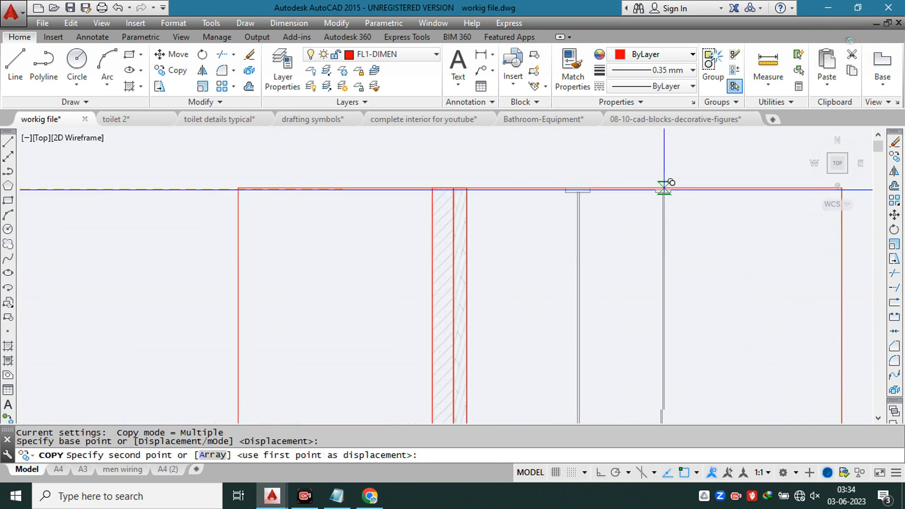
left_click(651, 187)
scroll(542, 194, "down", 3)
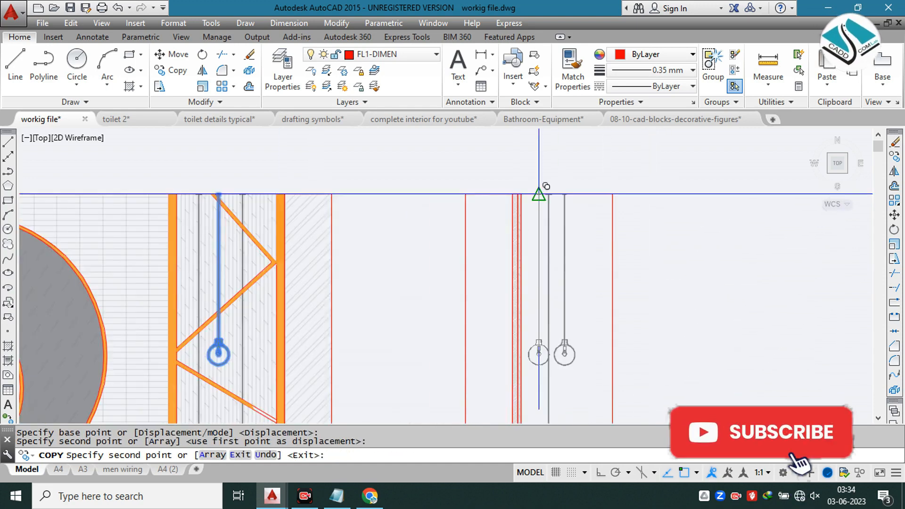
key("Escape")
Step: Copy the side section's long pendant lamp along the ceiling line to the other side of the short lamp
scroll(536, 201, "up", 5)
left_click(545, 236)
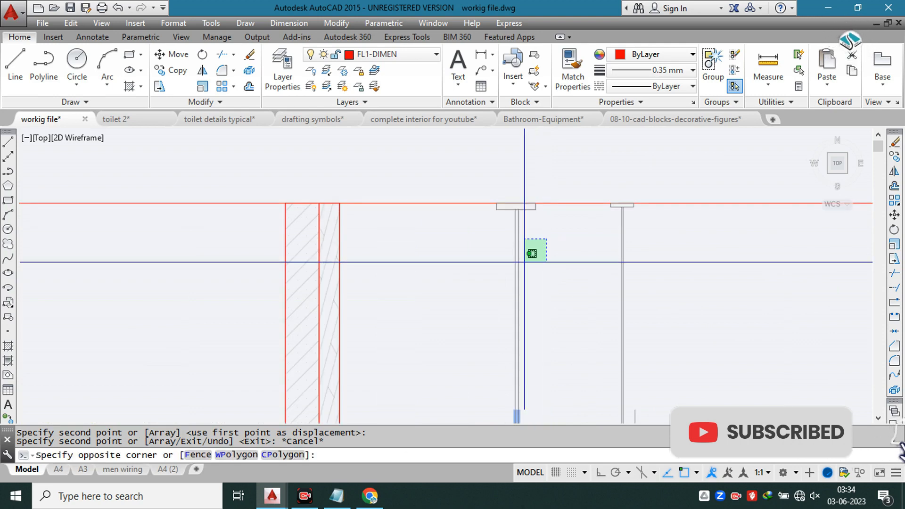
left_click(464, 299)
key("Return")
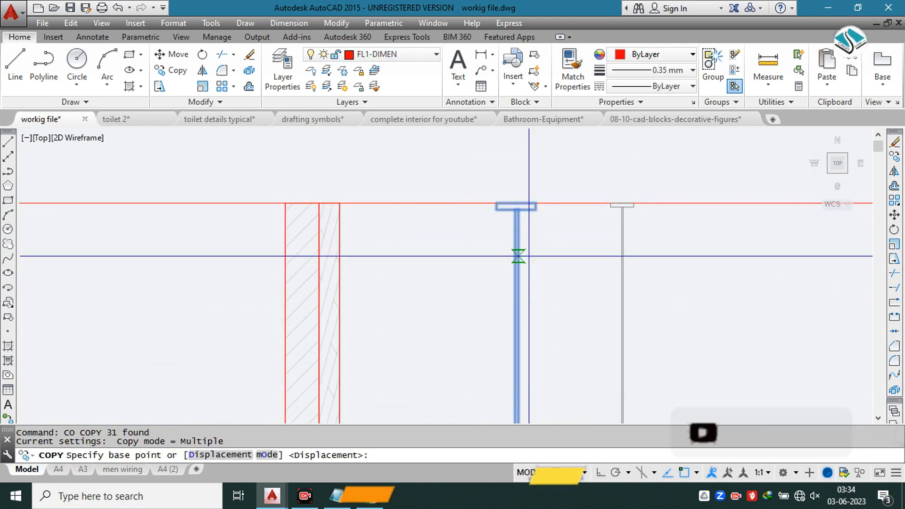
left_click(516, 203)
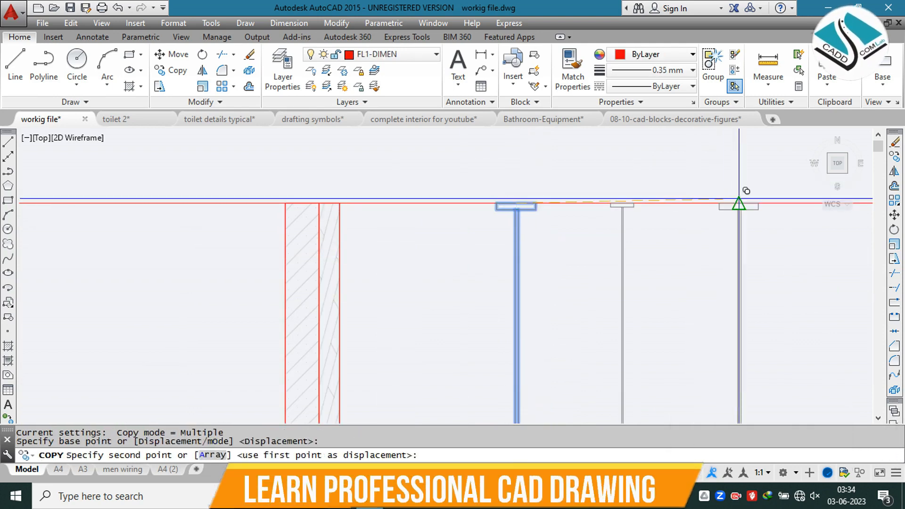
left_click(739, 200)
scroll(532, 196, "down", 5)
key("Escape")
scroll(586, 198, "down", 4)
scroll(465, 283, "up", 2)
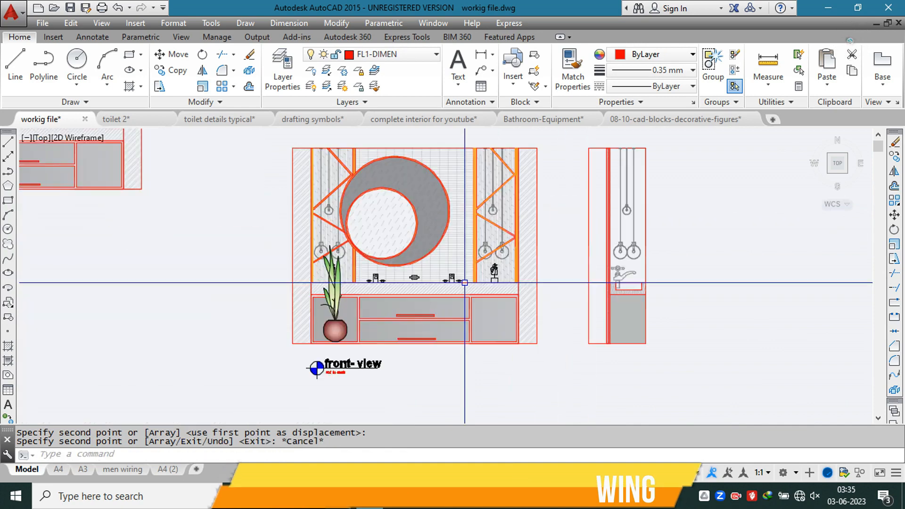
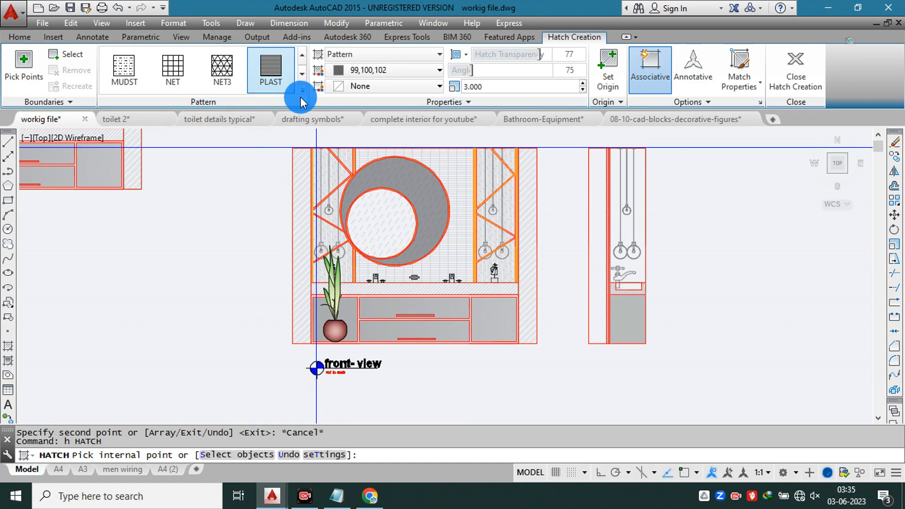
Step: Hatch the wall strip of the side section with the ANSI32 pattern at scale 3
scroll(283, 134, "down", 10)
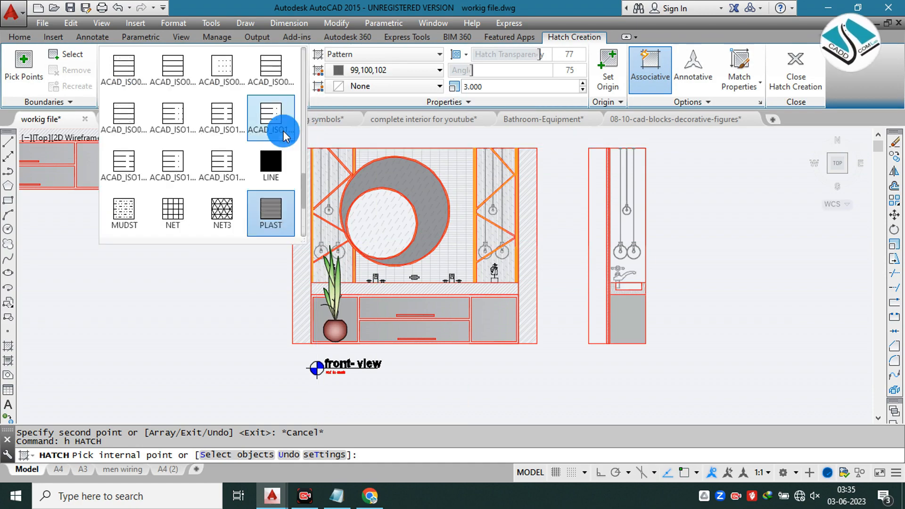
scroll(284, 129, "up", 10)
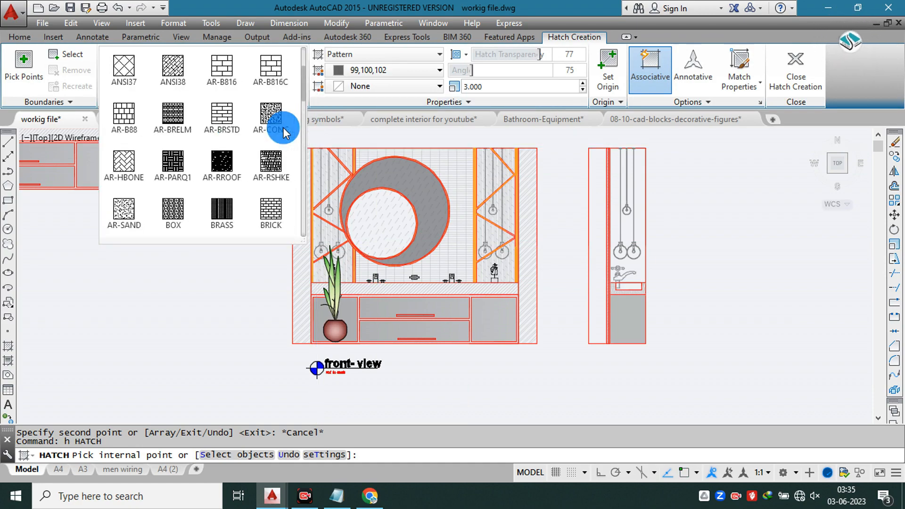
left_click(598, 192)
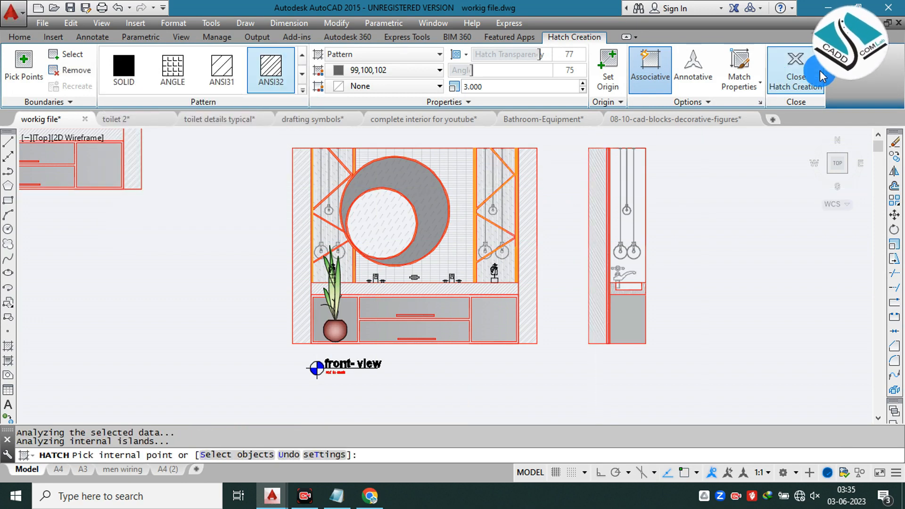
left_click(821, 74)
Step: Match the side section's wall hatch to the properties of the front view's wall hatch
type("ma")
key("Return")
scroll(520, 172, "up", 4)
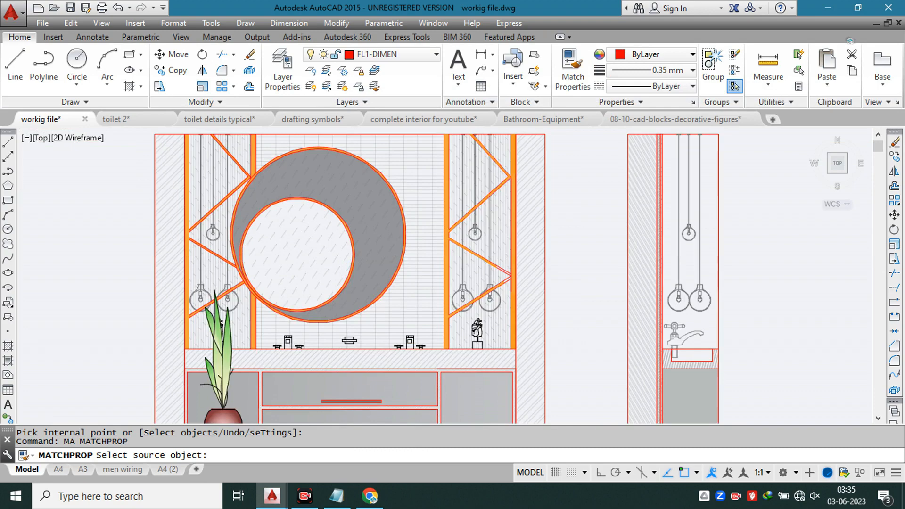
left_click(521, 171)
scroll(712, 175, "down", 5)
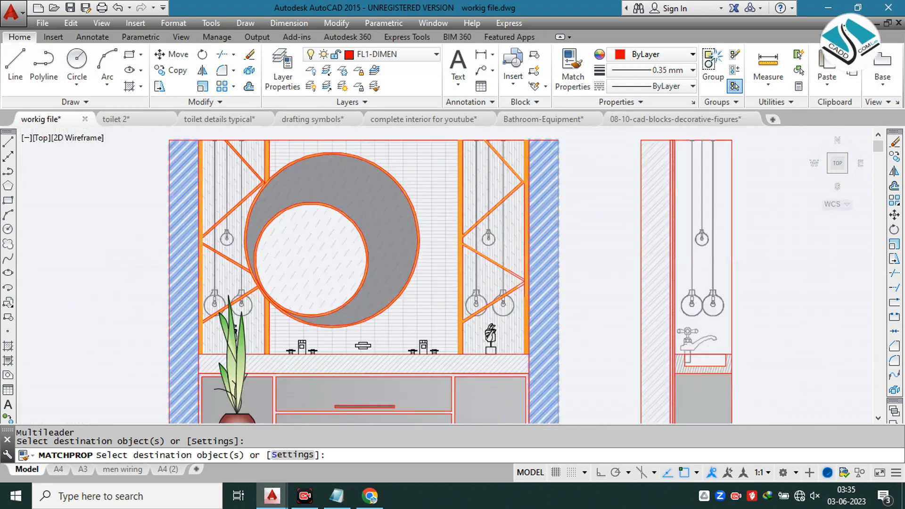
key("Escape")
Step: Copy the front view's title with its marker and scale note to below the side section
scroll(460, 302, "up", 4)
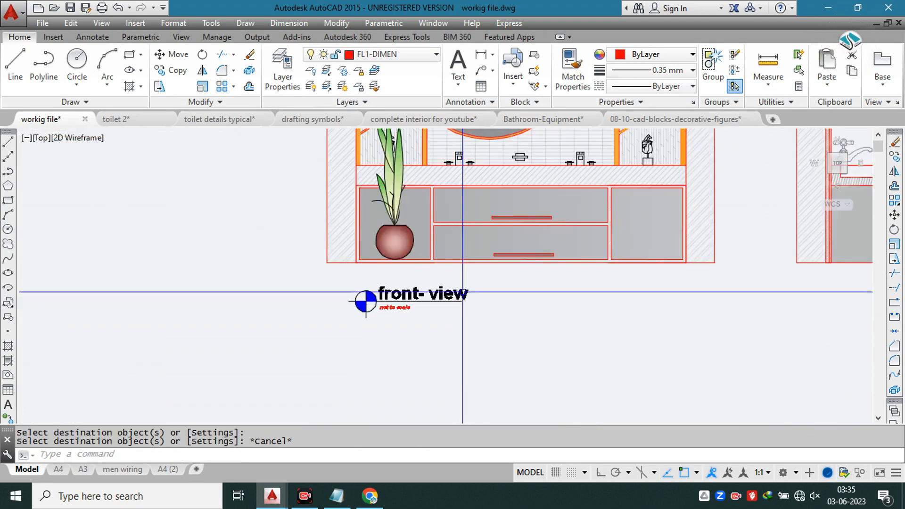
left_click(464, 286)
left_click(348, 338)
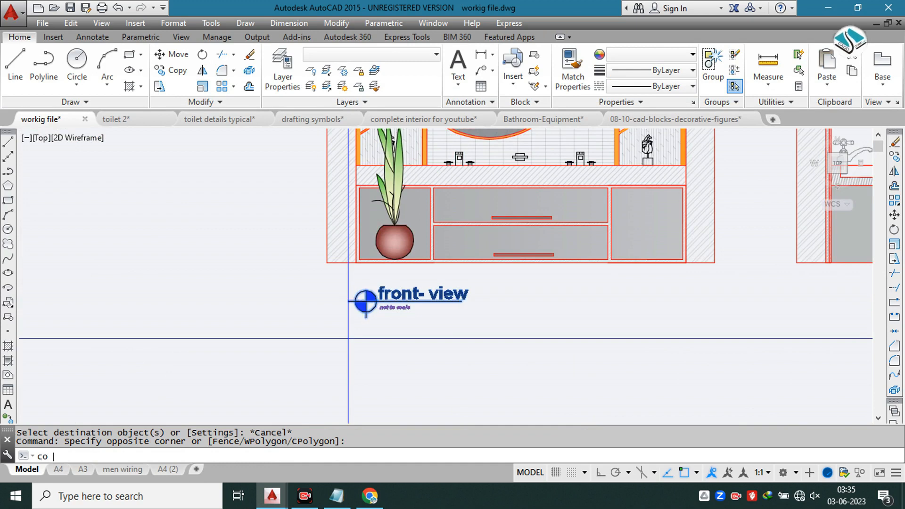
type("co")
key("space")
left_click(410, 308)
middle_click_drag(607, 332, 386, 331)
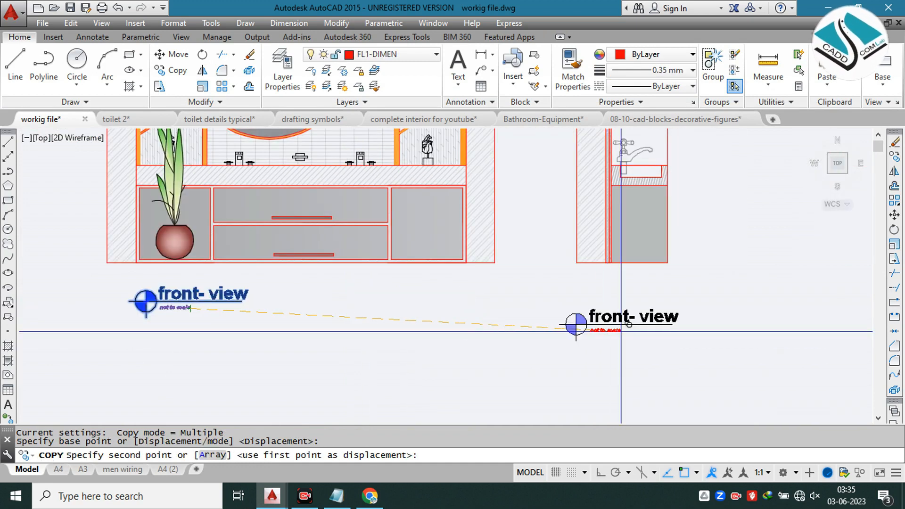
left_click(619, 307)
key("Escape")
Step: Change the copied title under the side section to "Side- view"
scroll(619, 303, "up", 2)
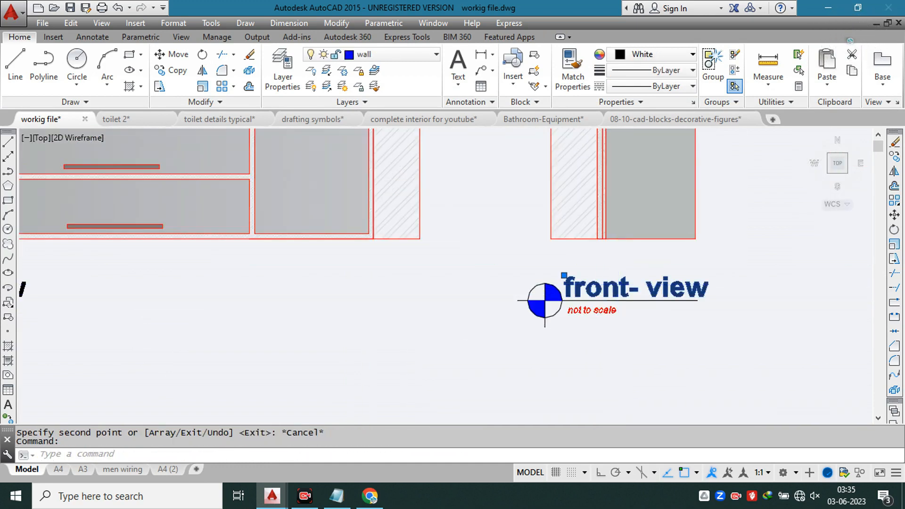
scroll(623, 282, "up", 2)
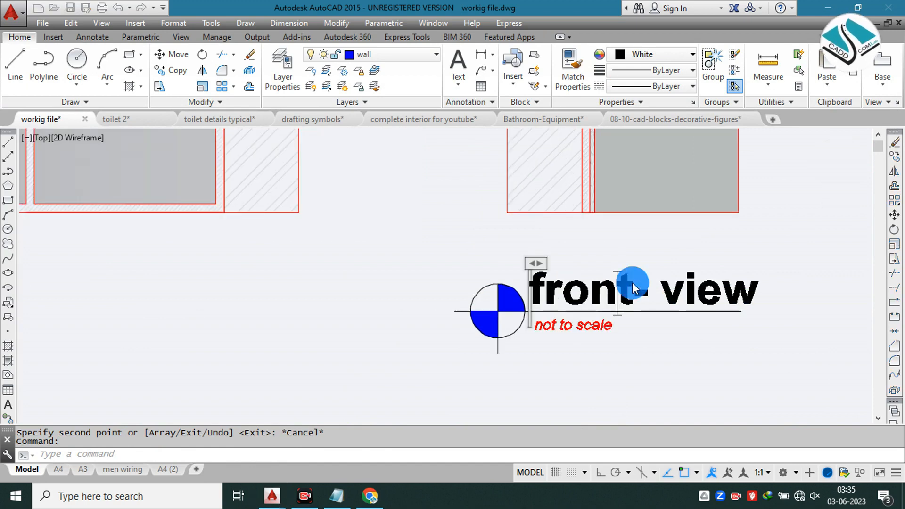
double_click(632, 282)
type("s")
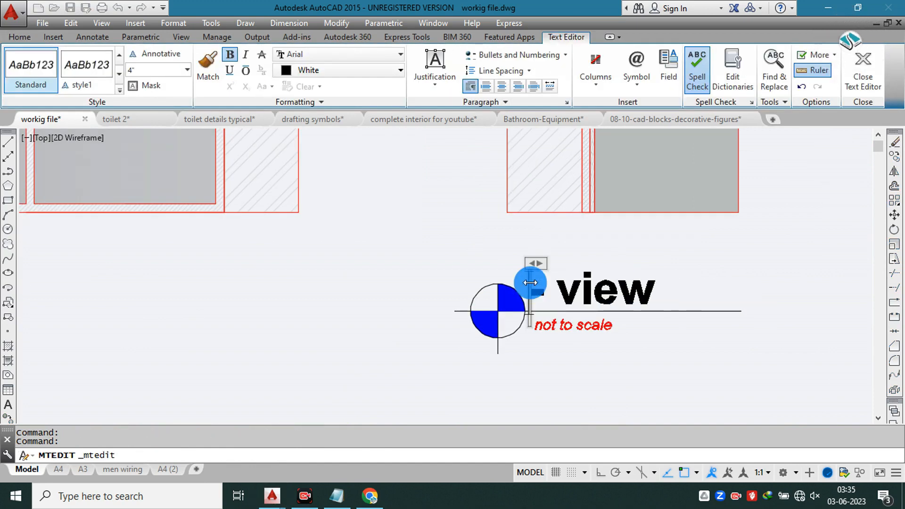
left_click(514, 280)
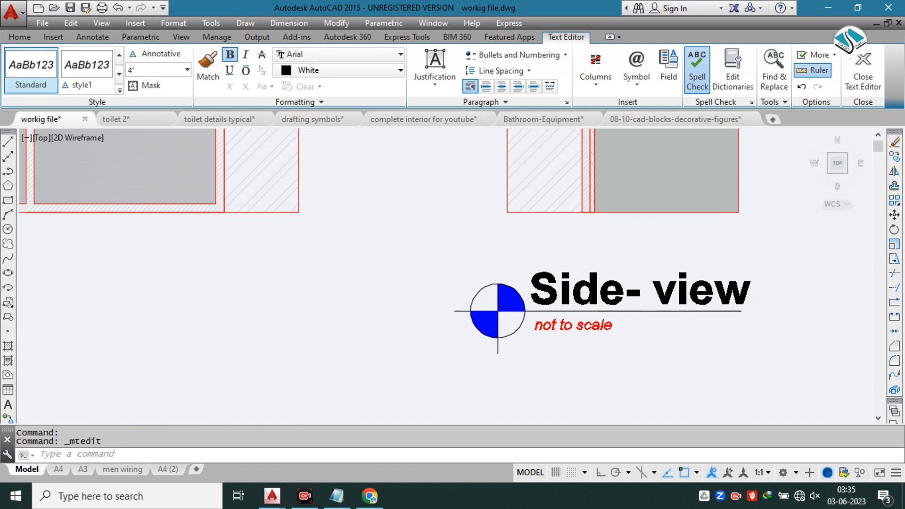
Step: Draw a rectangle around the side view's title, marker and scale note
type("rec")
key("Return")
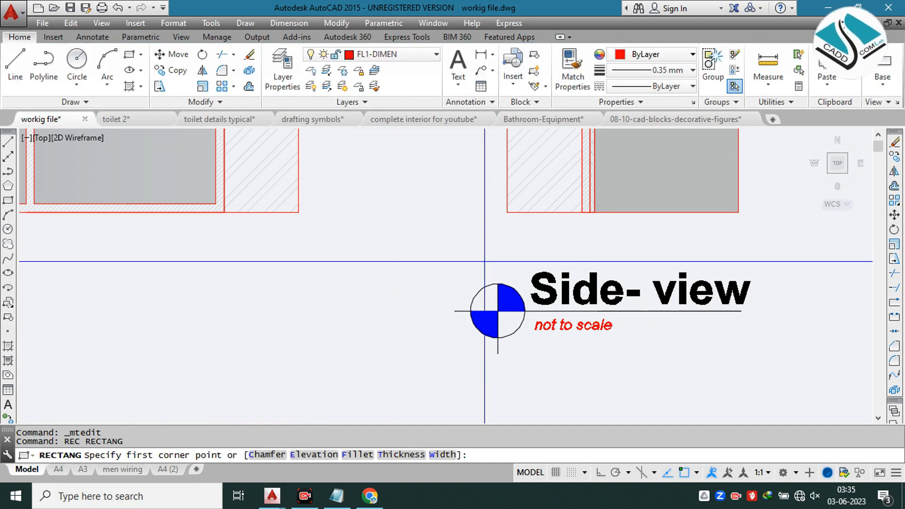
left_click(439, 254)
left_click(774, 368)
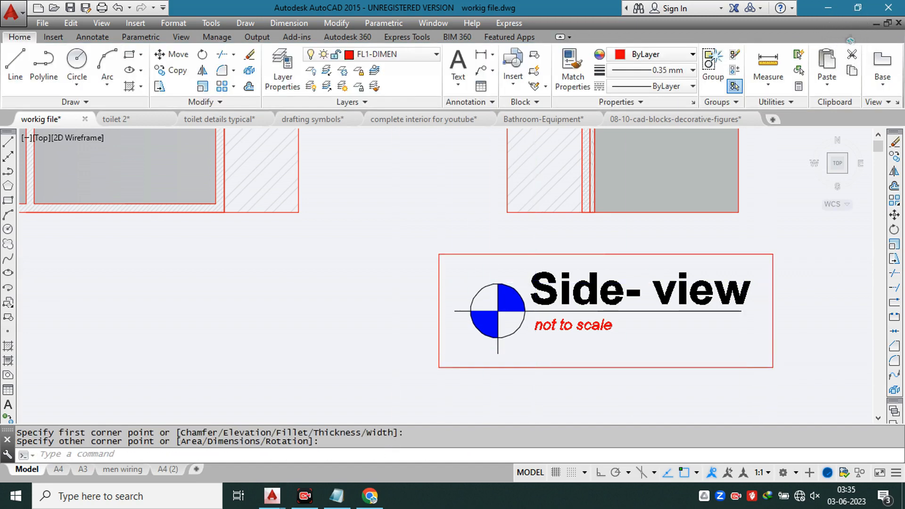
scroll(299, 297, "down", 10)
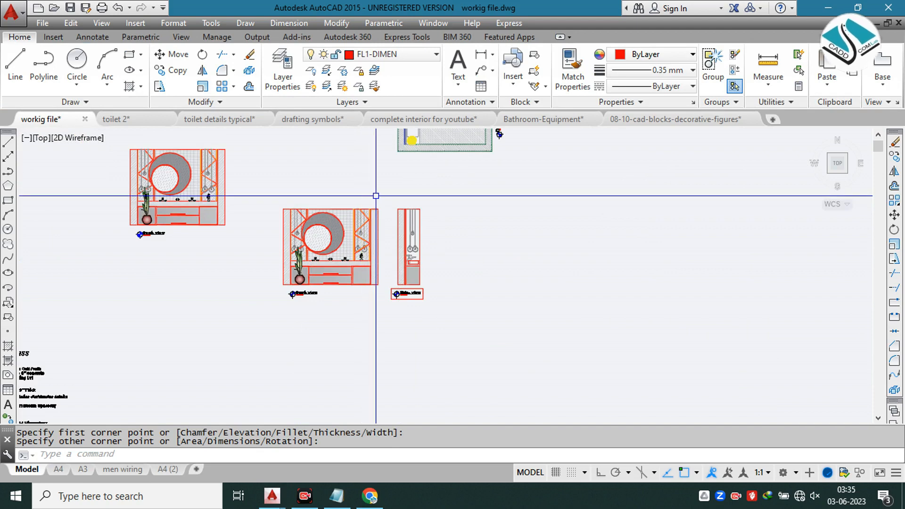
Step: Erase the duplicate front view and its title next to the side section
left_click(375, 196)
left_click(290, 298)
type("e")
key("Return")
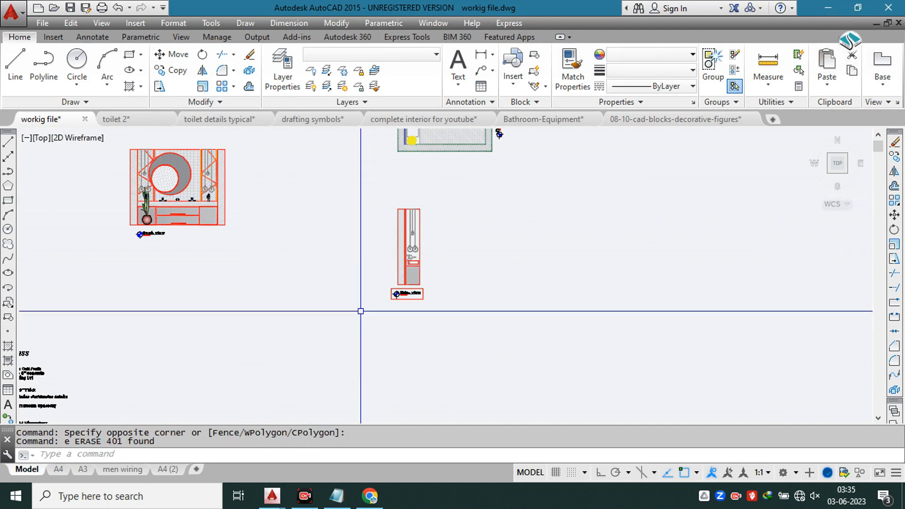
Step: Move the side view with its boxed title beside the remaining front view
left_click(474, 187)
left_click(338, 355)
type("m")
key("Return")
left_click(419, 287)
left_click(292, 225)
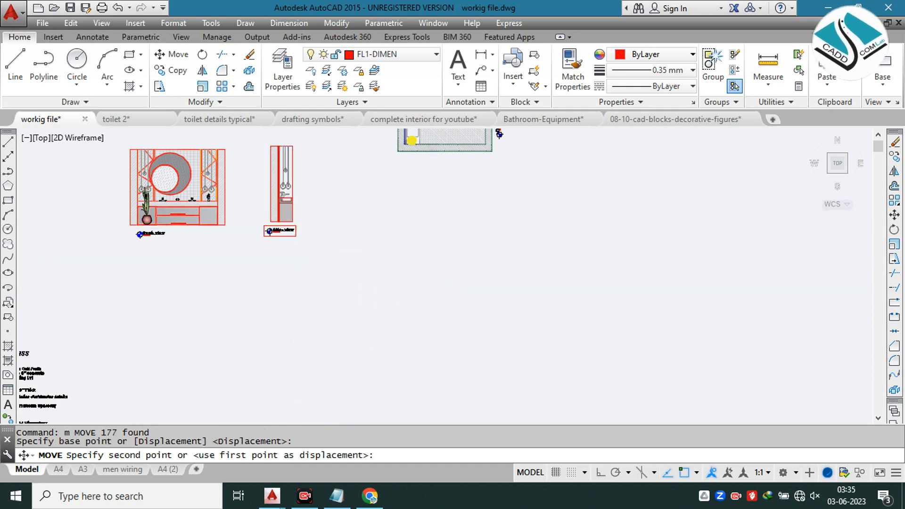
middle_click_drag(253, 202, 350, 251)
Step: Draw a tall rectangle framing the top view together with the front view below it
type("re")
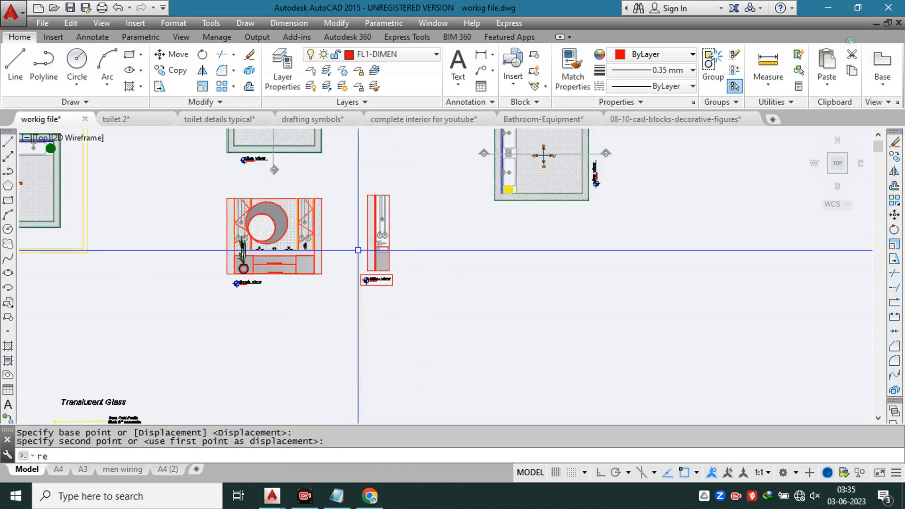
type("c")
key("Return")
scroll(243, 203, "down", 2)
middle_click_drag(306, 140, 369, 190)
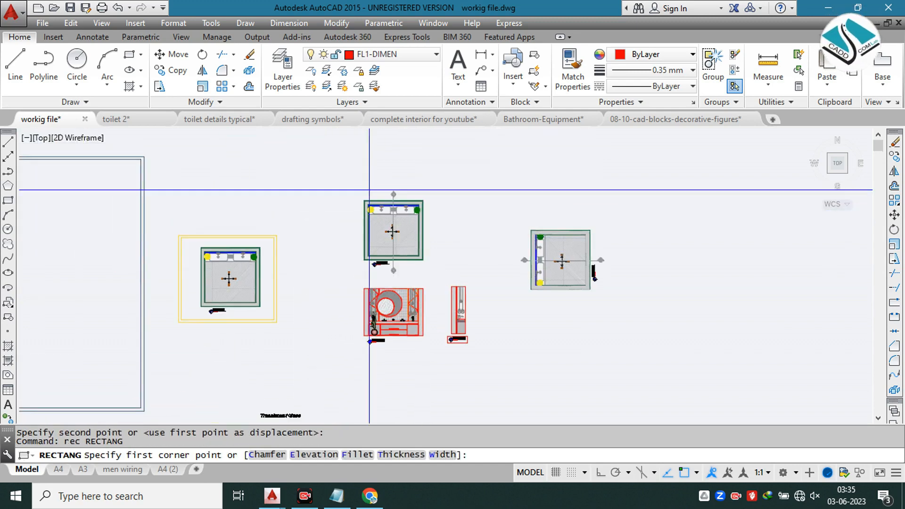
left_click(354, 176)
left_click(437, 359)
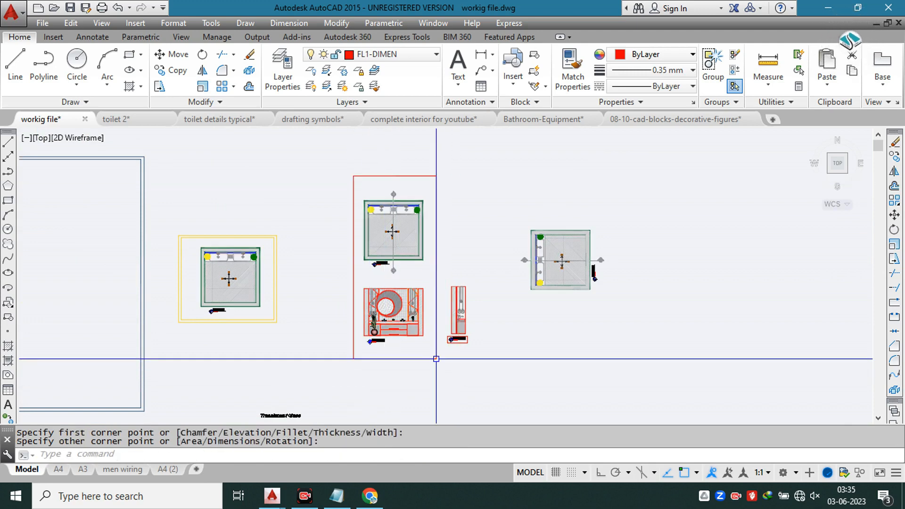
key("Escape")
Step: Draw a rectangle framing the side view and its title, beside the front view's frame
scroll(442, 302, "up", 2)
key("space")
left_click(445, 246)
middle_click_drag(520, 403, 478, 310)
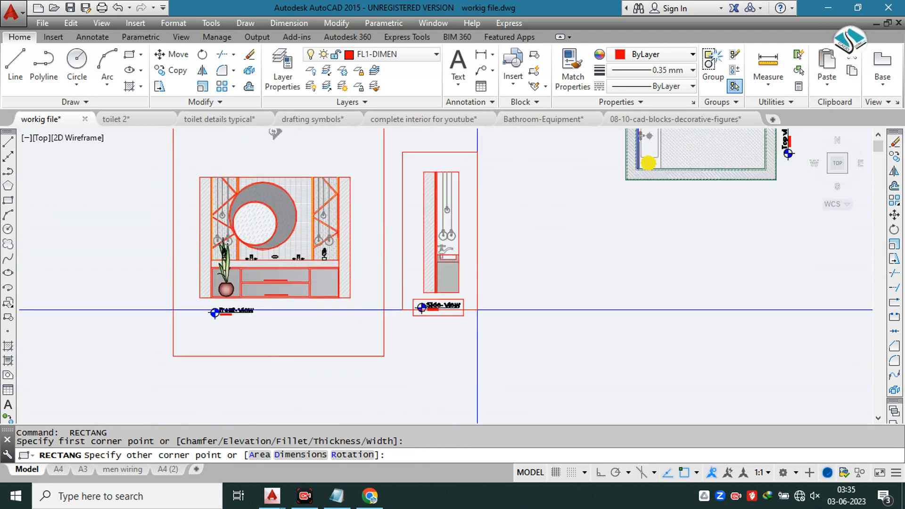
left_click(480, 334)
scroll(480, 334, "down", 3)
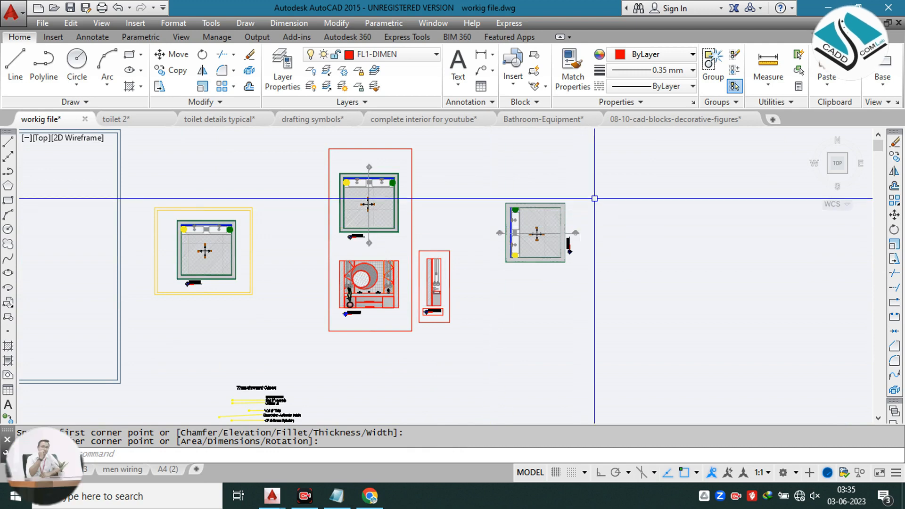
Step: Try to erase the rotated top view plan beyond the side view
left_click(593, 183)
left_click(493, 297)
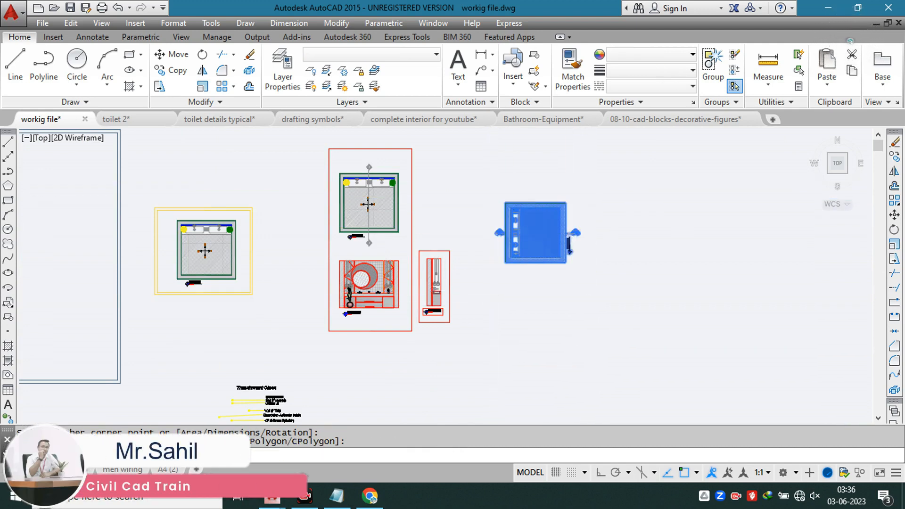
key("Delete")
left_click(493, 290)
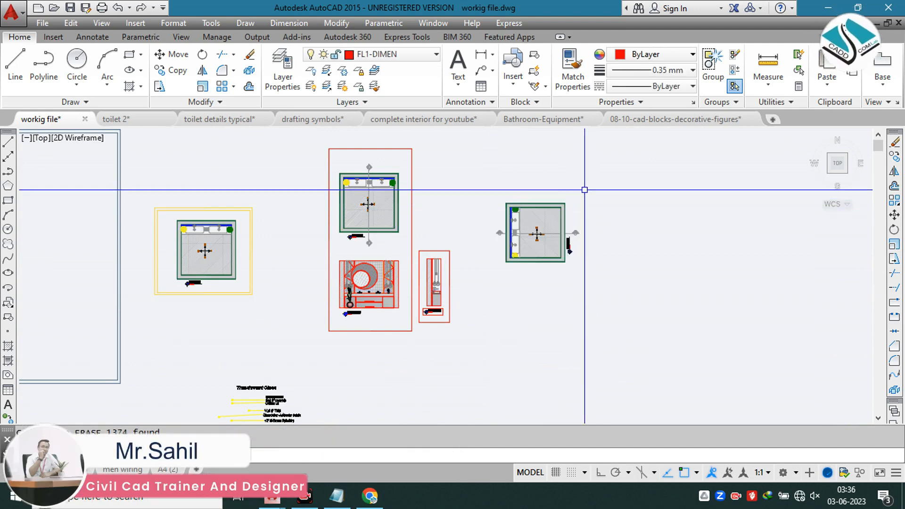
key("Escape")
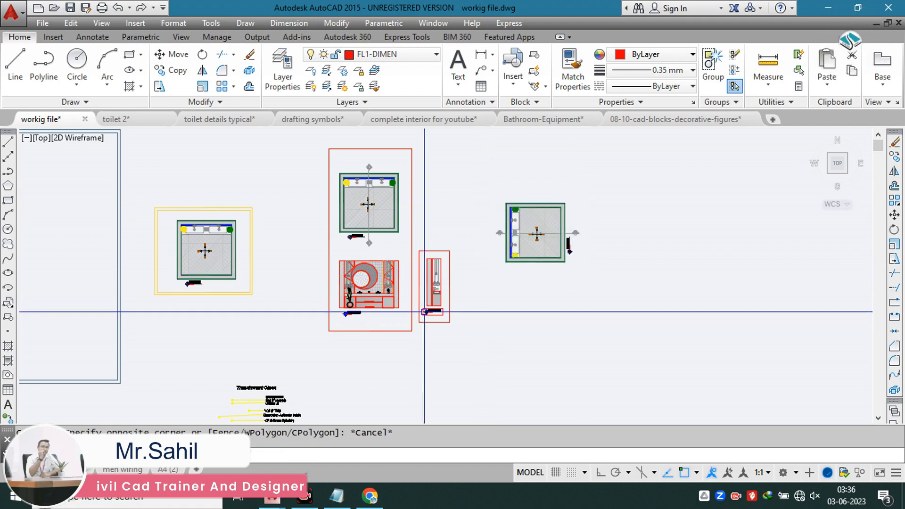
Step: Examine the isometric working detail on the vanity detail reference sheet and compare it with the framed side view
scroll(419, 311, "up", 2)
scroll(448, 297, "down", 8)
scroll(298, 297, "up", 10)
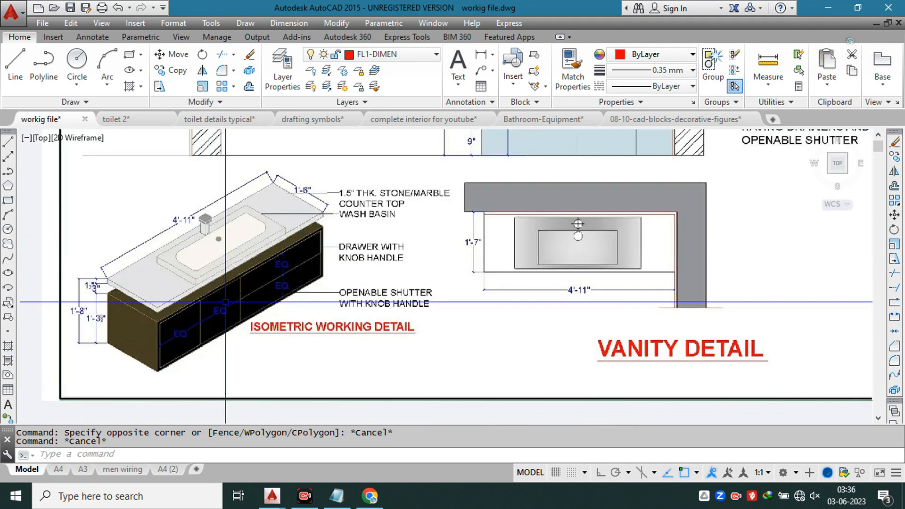
scroll(309, 283, "down", 2)
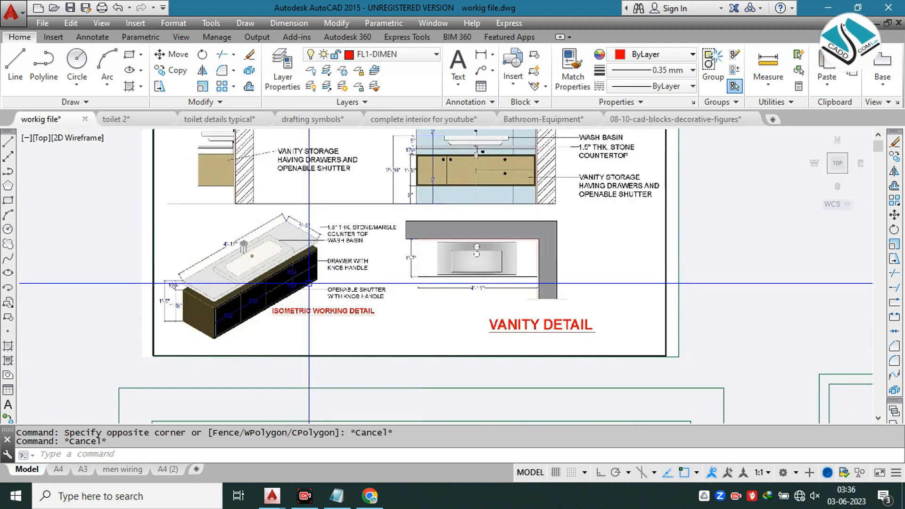
scroll(302, 284, "down", 8)
scroll(414, 216, "up", 3)
scroll(613, 255, "up", 6)
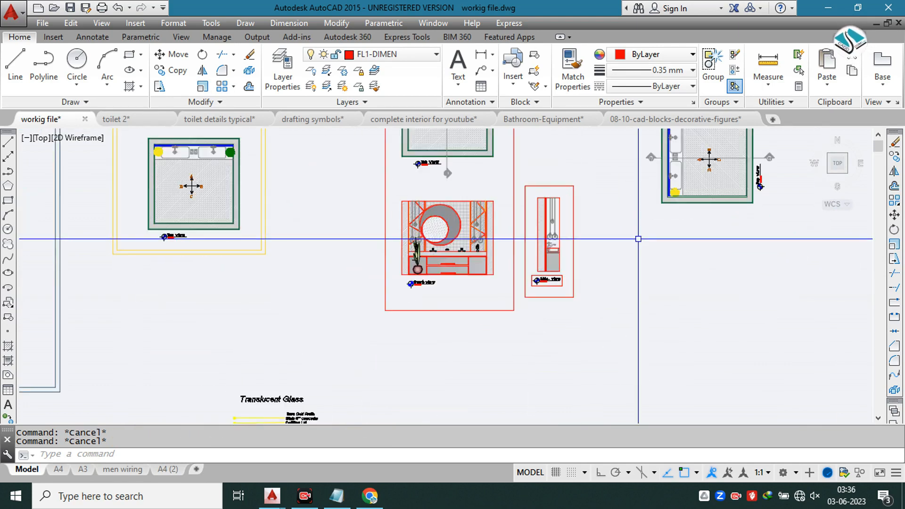
middle_click_drag(637, 239, 507, 269)
scroll(507, 269, "up", 3)
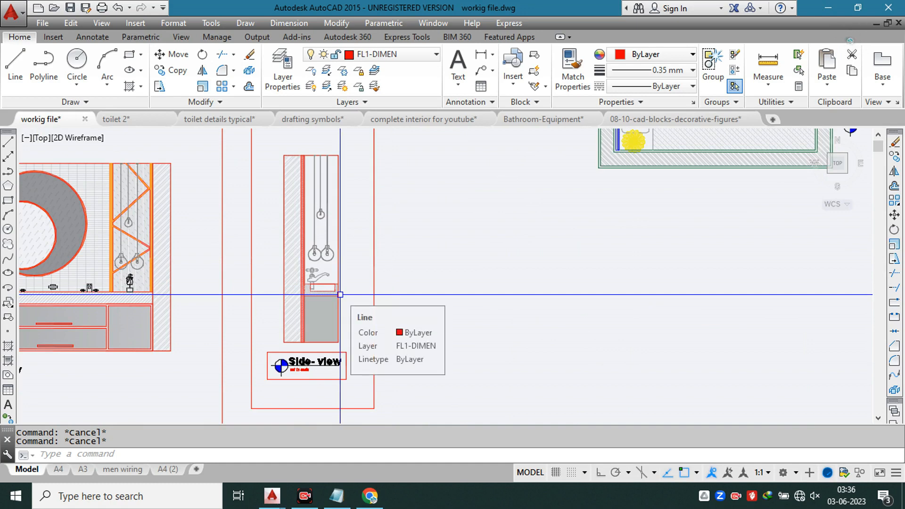
type("l")
key("Return")
scroll(447, 294, "down", 2)
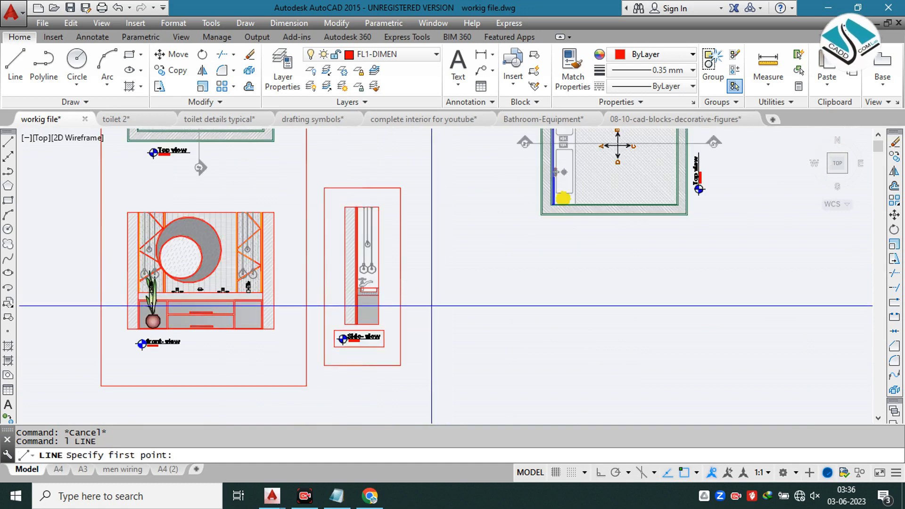
key("Escape")
type("f")
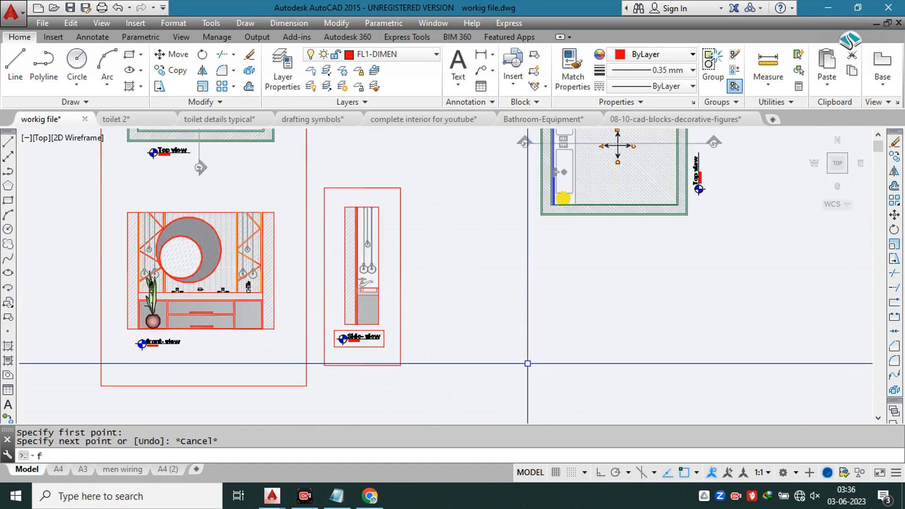
key("Escape")
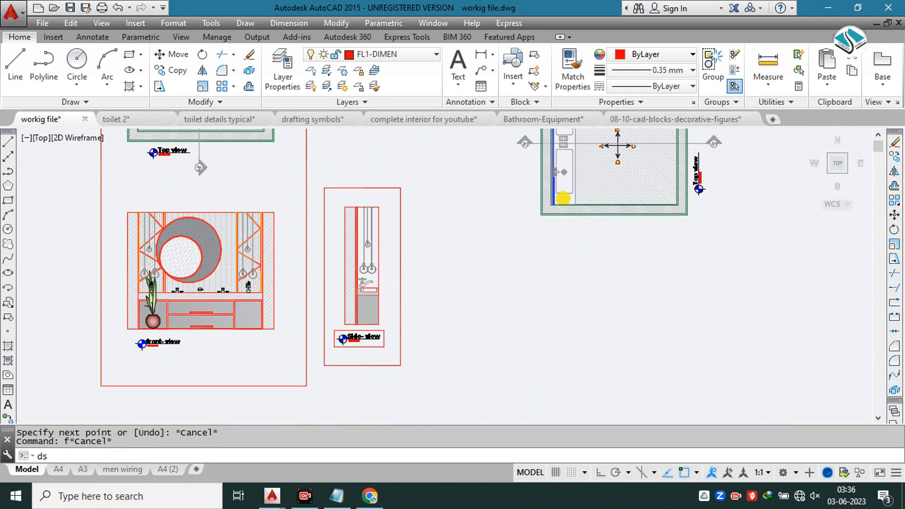
Step: Enable isometric snap and draw the vanity end panel's 2' bottom edge, 1'6" vertical edge and overlong top edge beside the side view
key("Return")
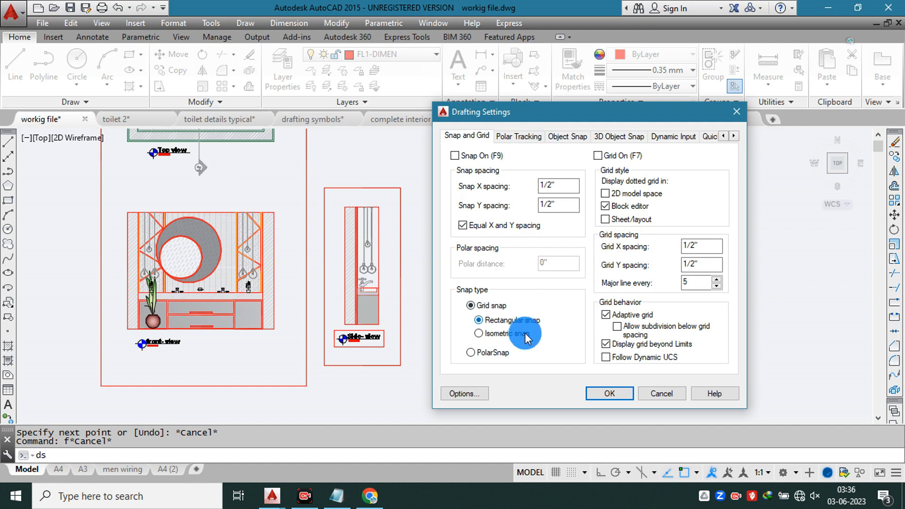
key("Return")
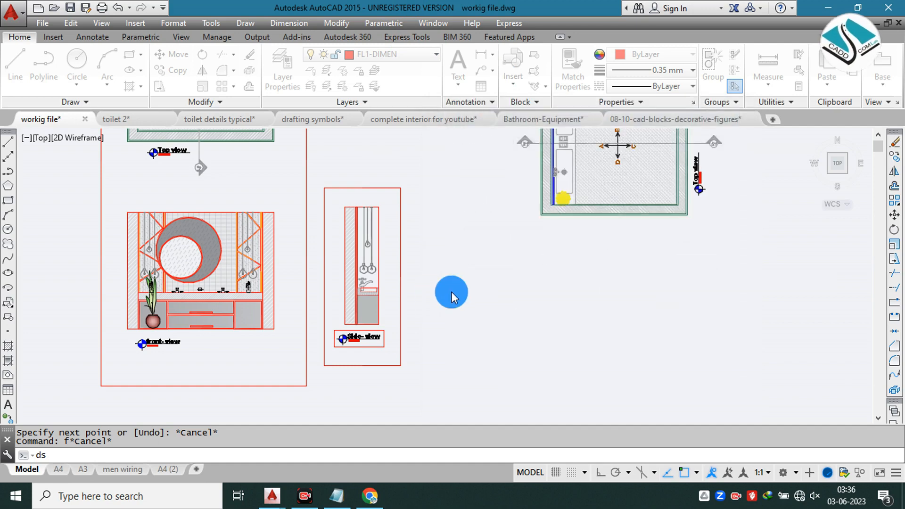
left_click(469, 312)
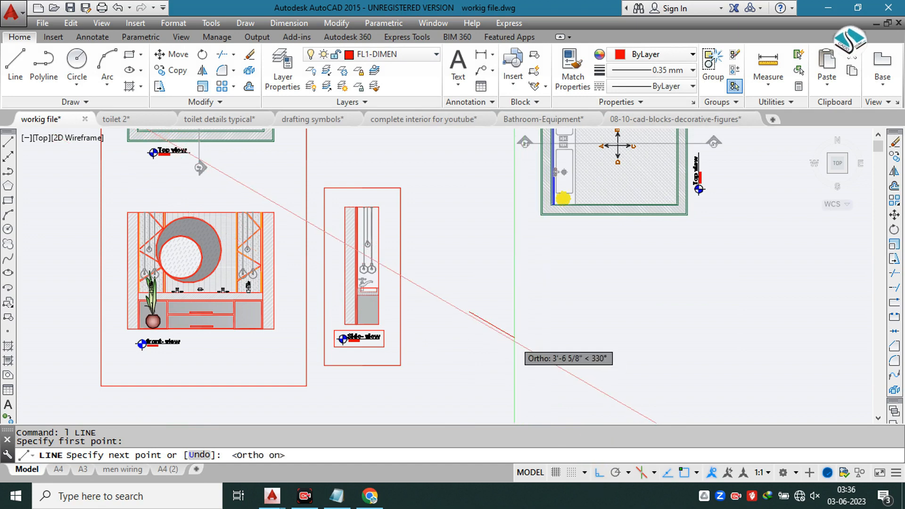
type("1")
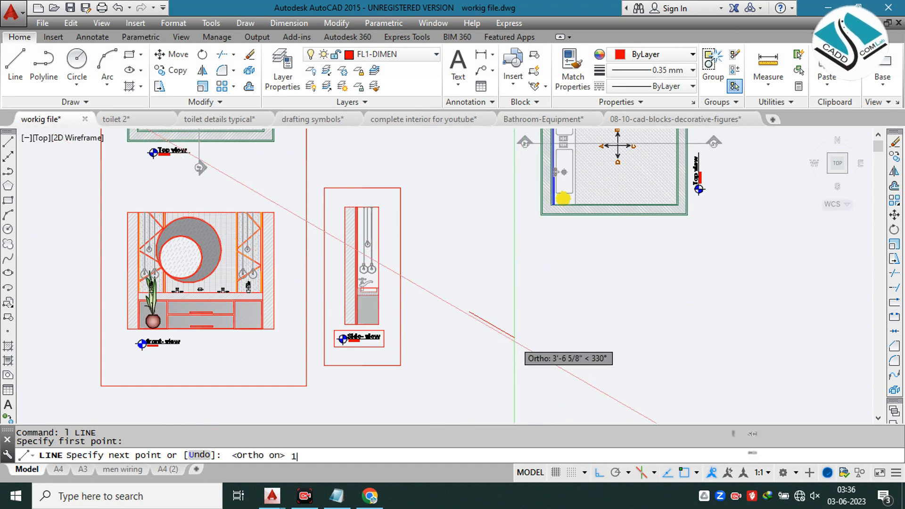
key("BackSpace")
type("2'")
key("Return")
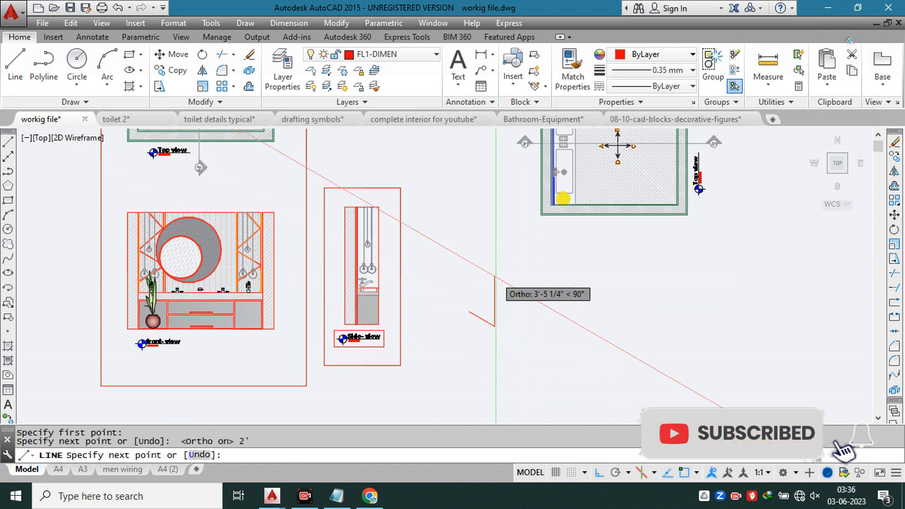
type("1'6\"")
key("Return")
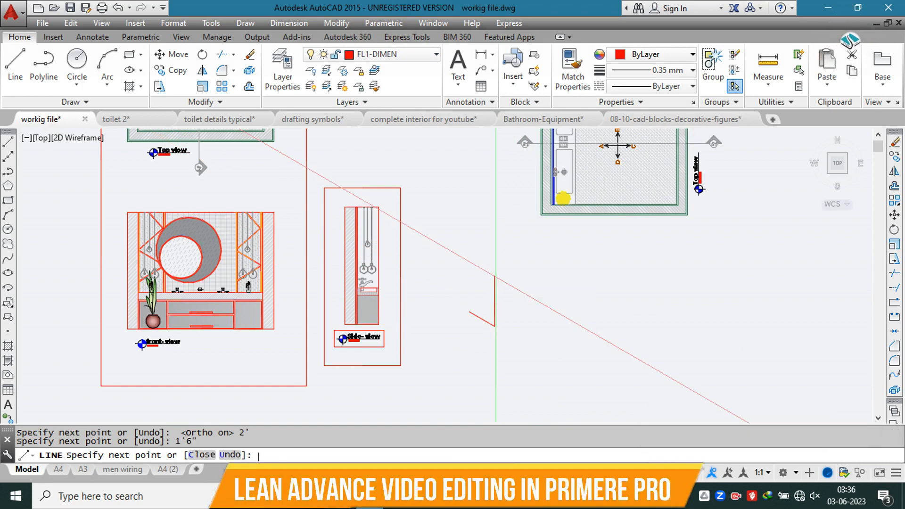
scroll(495, 276, "up", 4)
key("Escape")
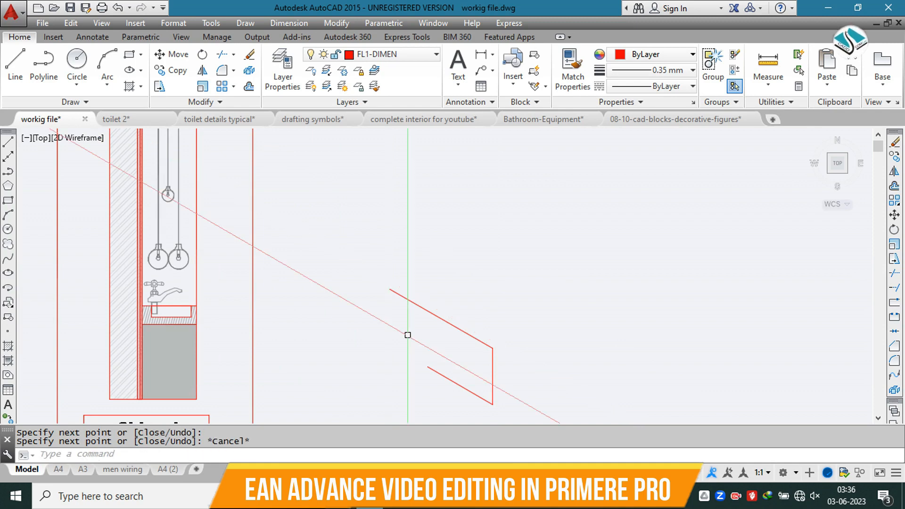
Step: Close the end panel with a second vertical edge and trim the overhanging line ends into a parallelogram
key("Return")
left_click(427, 367)
left_click(427, 236)
key("Escape")
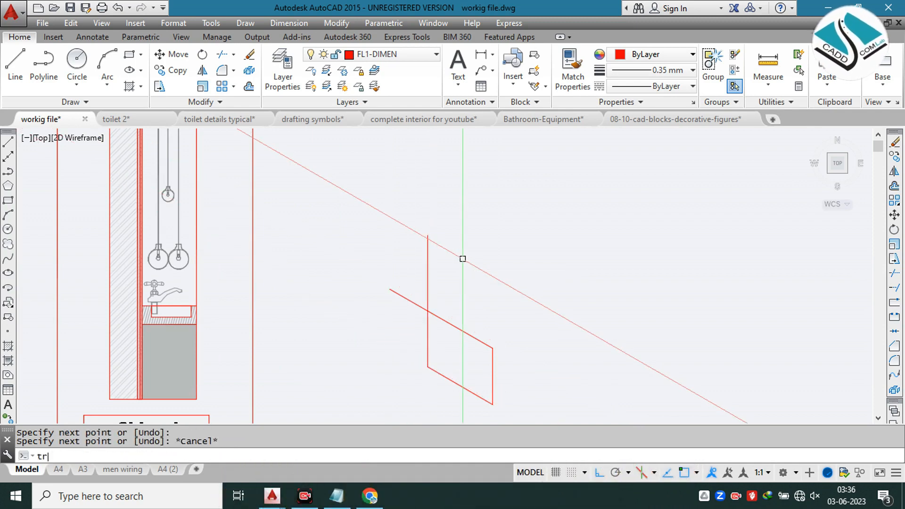
key("Escape")
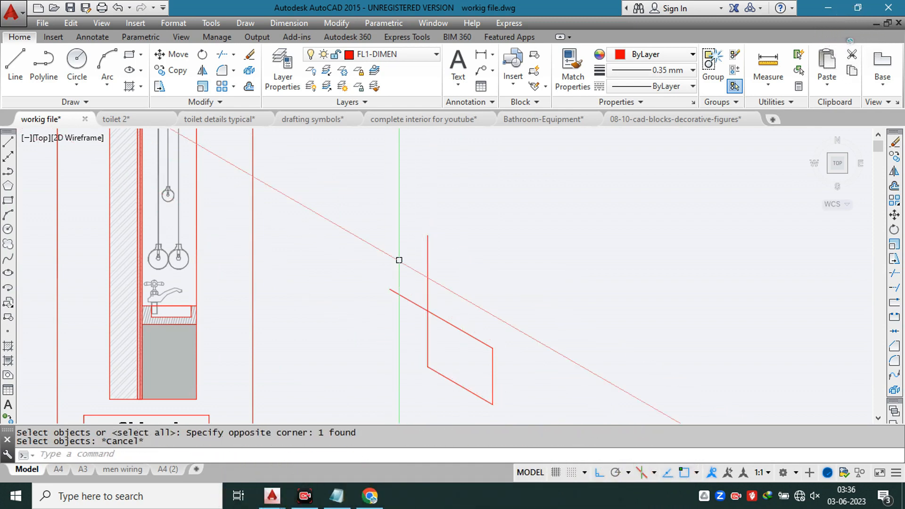
key("Return")
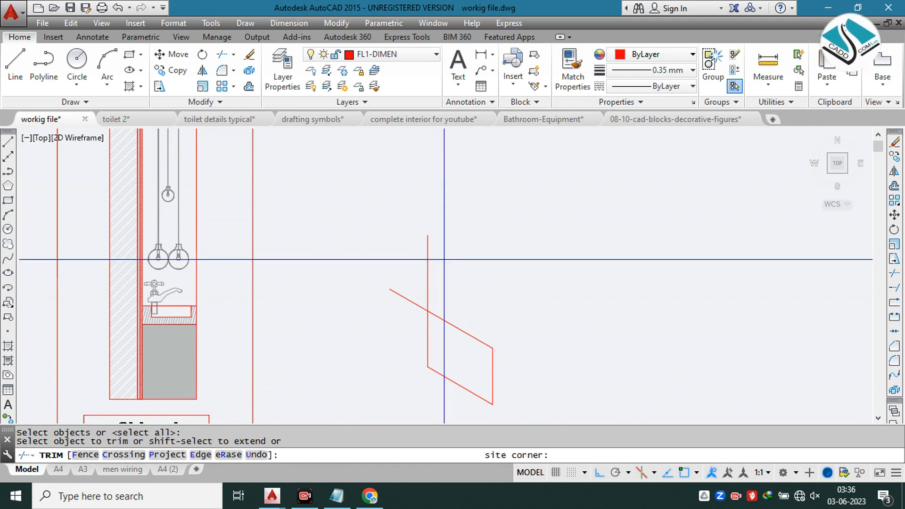
left_click(410, 276)
left_click(406, 261)
left_click(383, 331)
key("Escape")
scroll(427, 280, "down", 2)
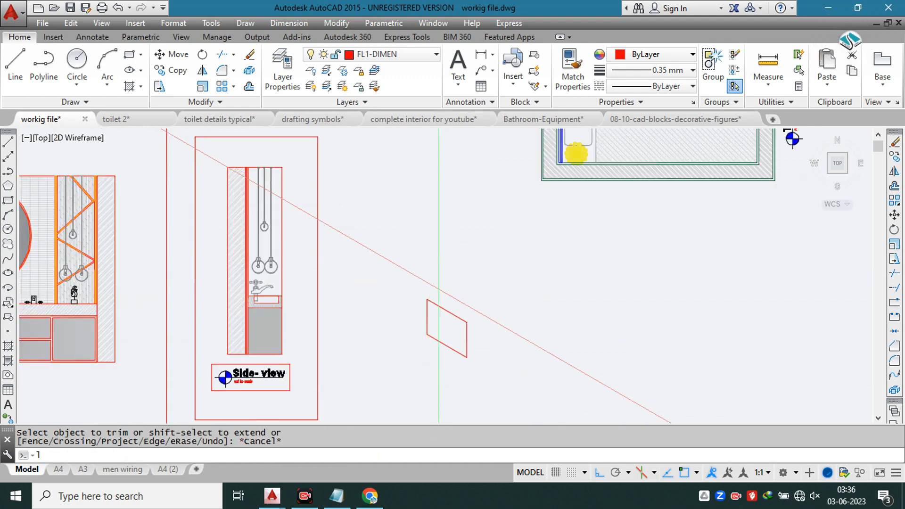
left_click(426, 299)
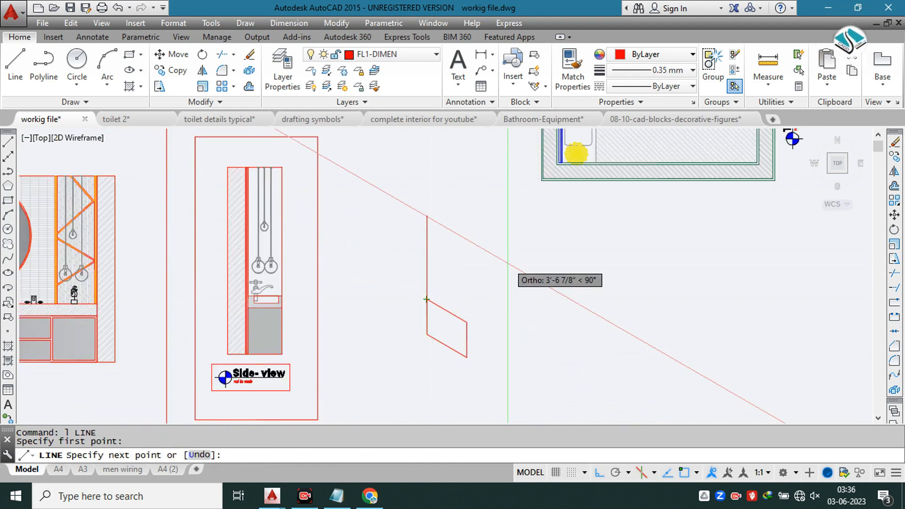
key("Escape")
key("Escape")
Step: Measure the vanity's overall width along its base in the front view with a linear dimension
scroll(465, 288, "down", 4)
scroll(252, 279, "up", 4)
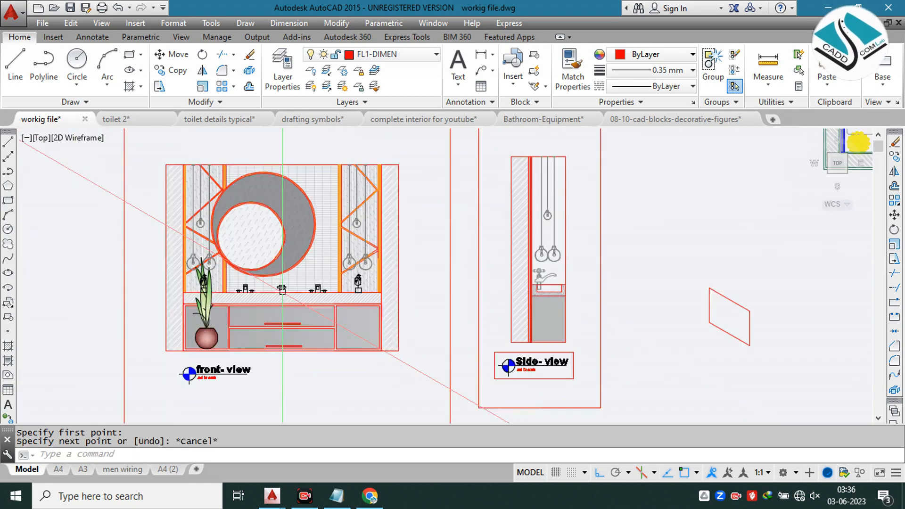
left_click(303, 56)
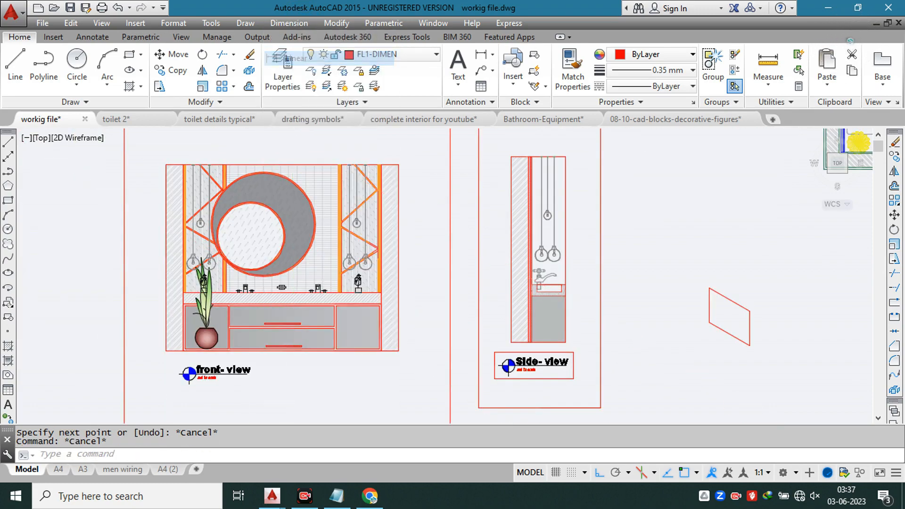
scroll(179, 370, "up", 5)
left_click(194, 292)
scroll(194, 292, "down", 4)
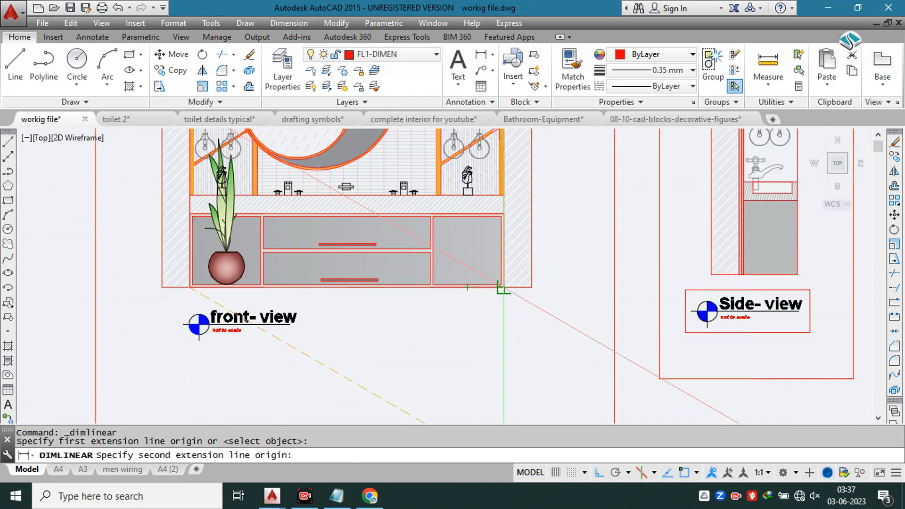
left_click(502, 287)
scroll(363, 303, "down", 3)
key("Escape")
Step: Draw the isometric box's 8'6" long front top edge from the end panel's corner, with a vertical edge down at its far end
middle_click_drag(728, 278, 423, 288)
type("l")
key("Return")
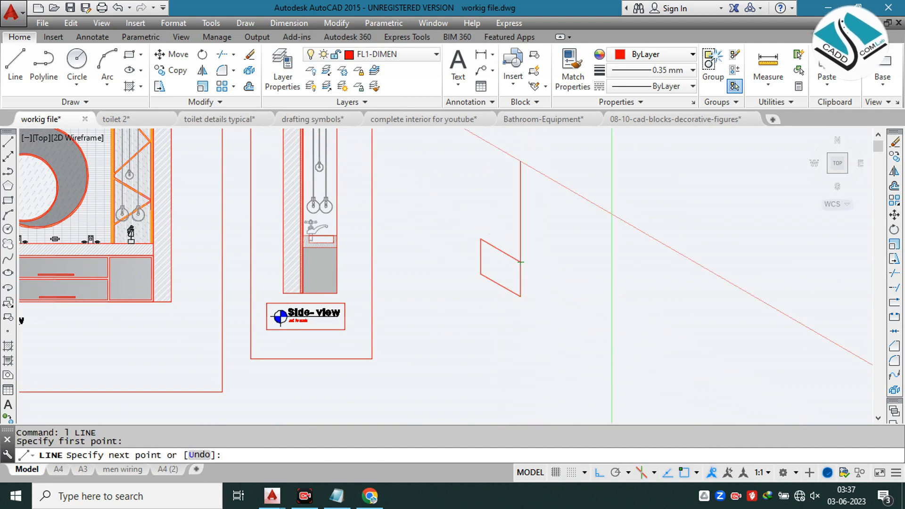
left_click(520, 262)
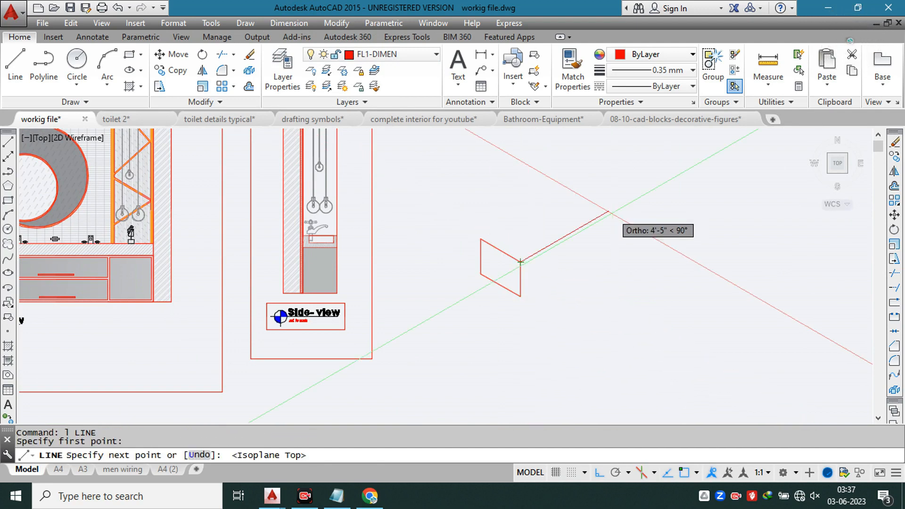
type("8'6\"")
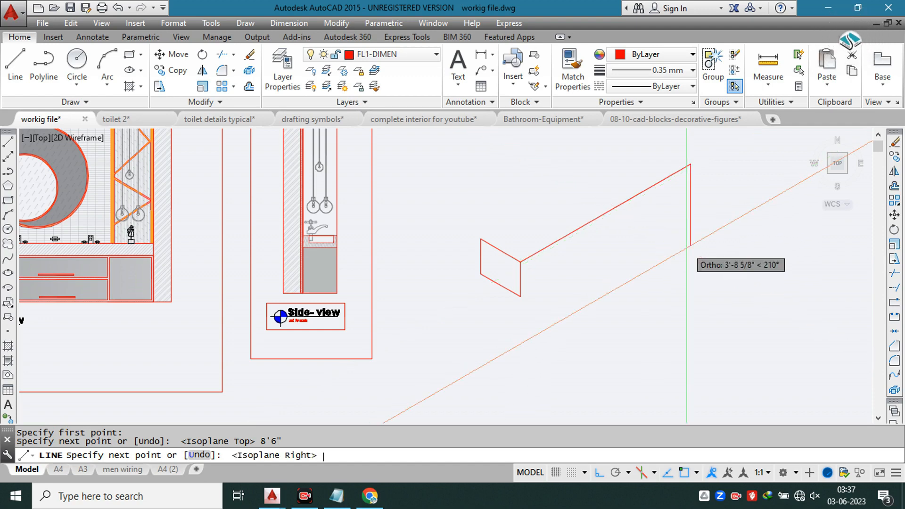
left_click(688, 251)
key("Escape")
Step: Draw the front bottom edge and the rear top edge from the end panel's corners, parallel to the long front edge
key("Return")
left_click(521, 296)
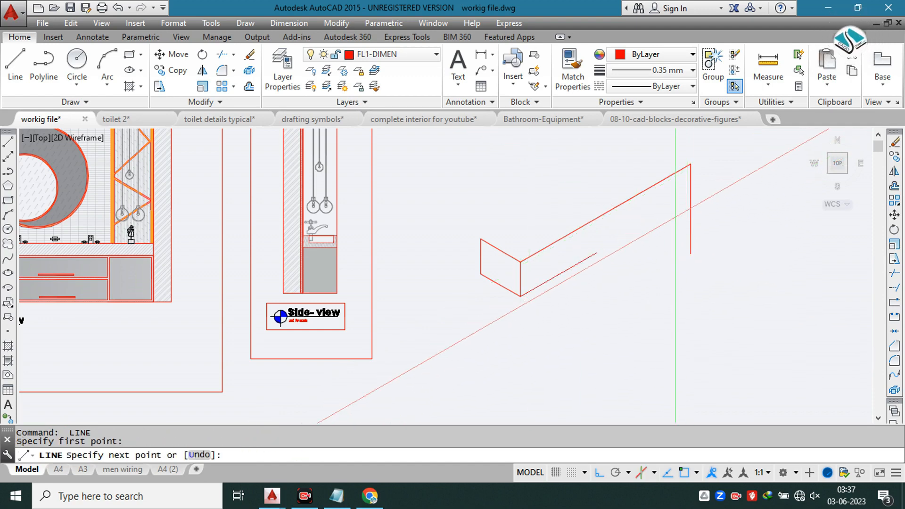
key("Escape")
key("Escape")
middle_click_drag(684, 178, 672, 234)
key("Return")
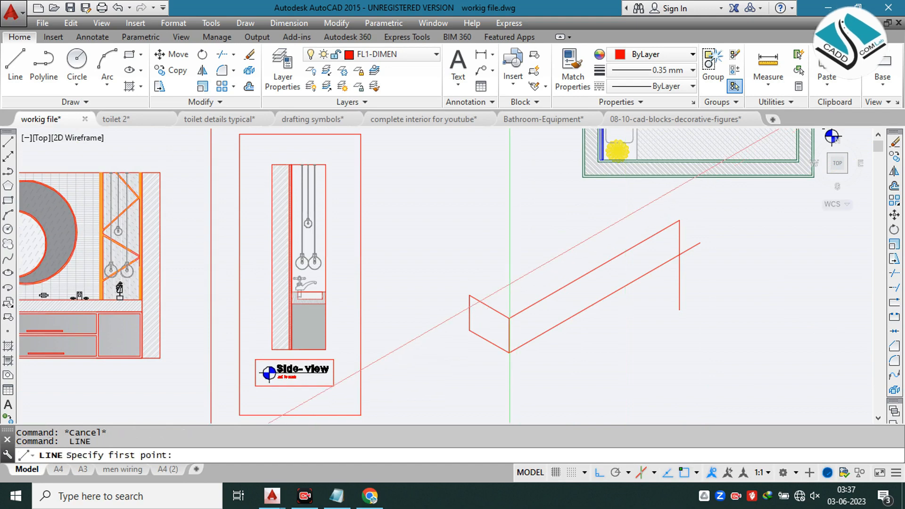
left_click(469, 295)
scroll(636, 217, "up", 2)
key("Escape")
Step: Draw the far end's top edge from the front top corner across the rear top edge
key("Return")
left_click(705, 224)
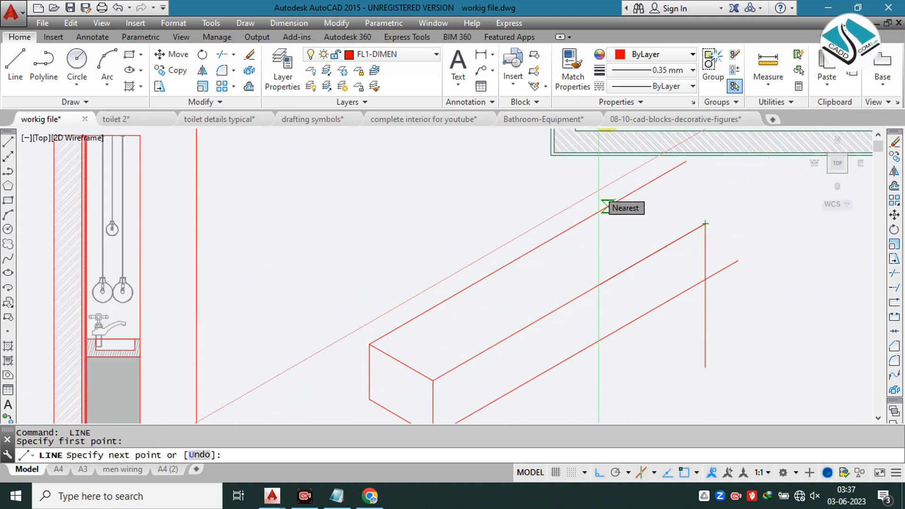
key("F5")
scroll(615, 169, "up", 3)
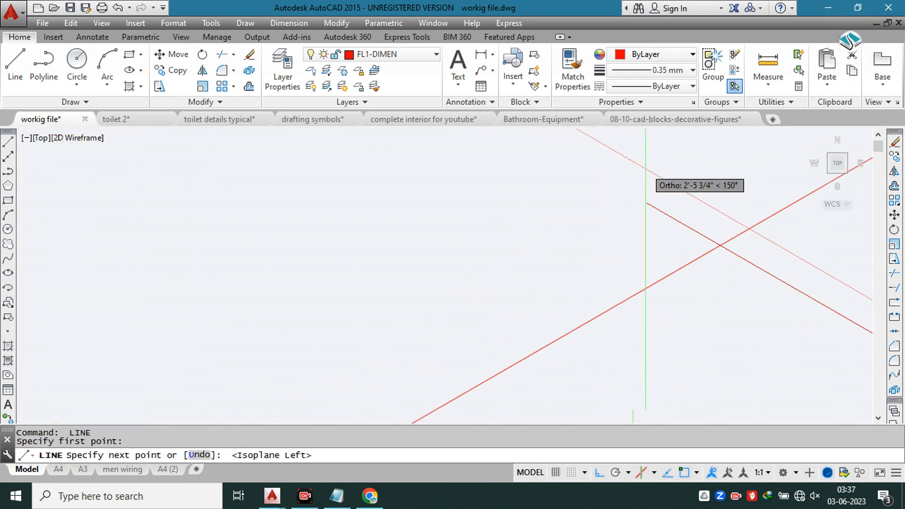
key("Escape")
Step: Trim the overhanging line ends at the far end to close the isometric vanity box
key("Return")
key("Return")
left_click_drag(621, 177, 618, 205)
middle_click_drag(618, 204, 358, 204)
left_click_drag(505, 214, 492, 174)
scroll(527, 190, "down", 2)
left_click(565, 336)
middle_click_drag(563, 337, 540, 175)
left_click(601, 238)
left_click(626, 289)
left_click(609, 330)
left_click(568, 374)
scroll(583, 255, "down", 6)
key("Escape")
scroll(548, 259, "up", 4)
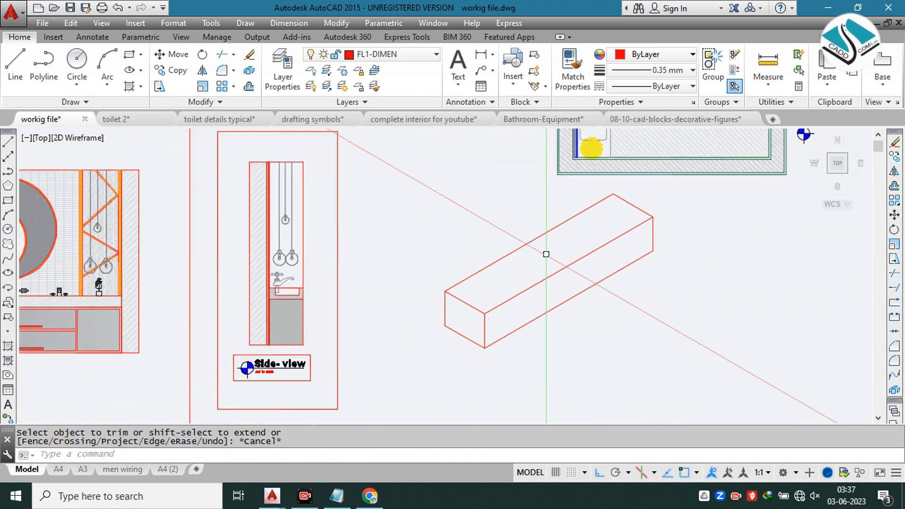
Step: Measure the width of the side cabinet door beside the drawers in the front view with a linear dimension
scroll(546, 254, "down", 2)
scroll(165, 307, "up", 3)
left_click(286, 25)
left_click(324, 55)
scroll(282, 272, "up", 4)
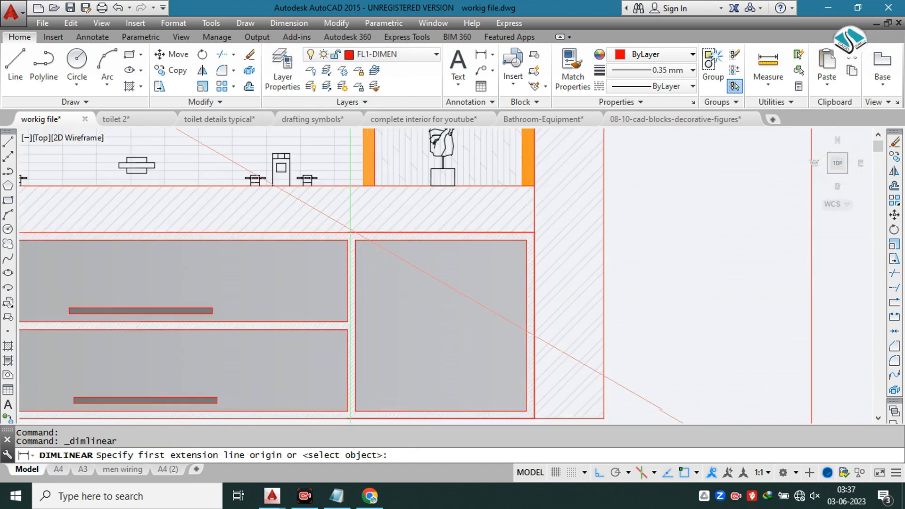
left_click(355, 241)
left_click(526, 241)
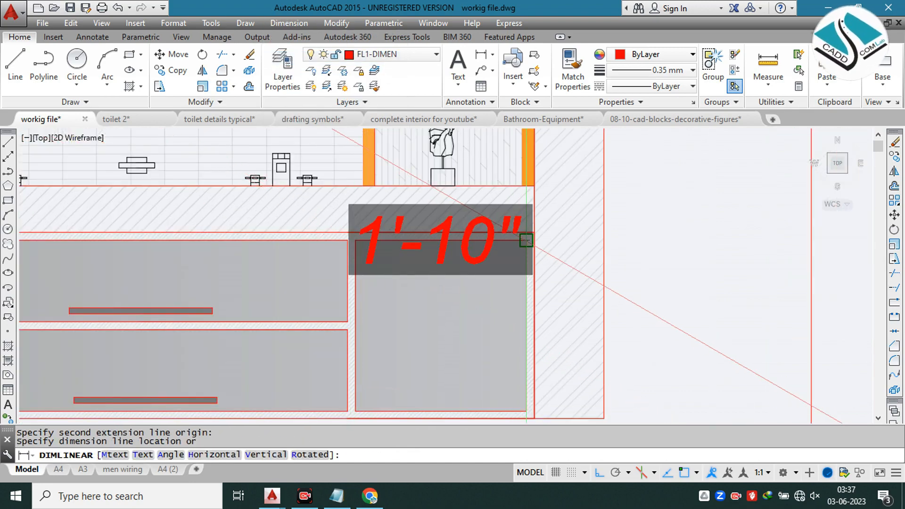
scroll(312, 228, "down", 3)
key("Escape")
Step: Copy the box's near front vertical edge 1'10" along the front face to mark the first cabinet division
scroll(582, 289, "up", 4)
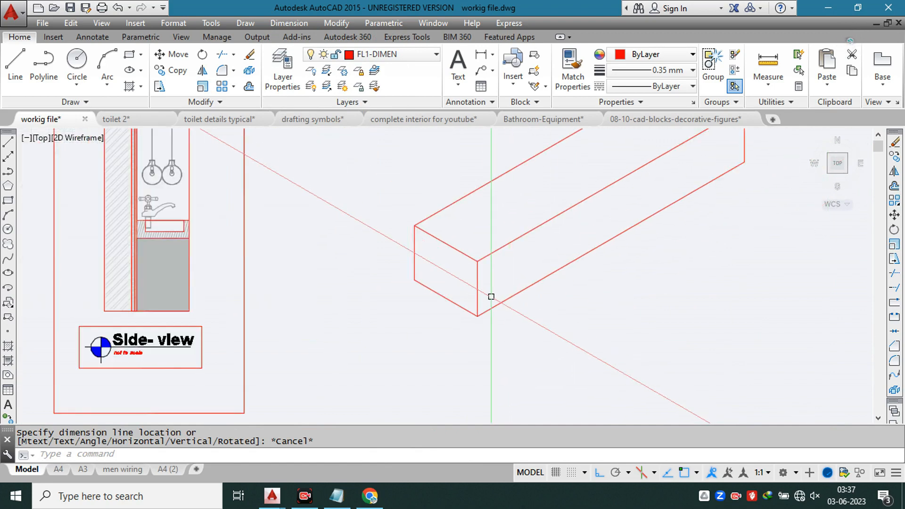
left_click(477, 295)
type("co")
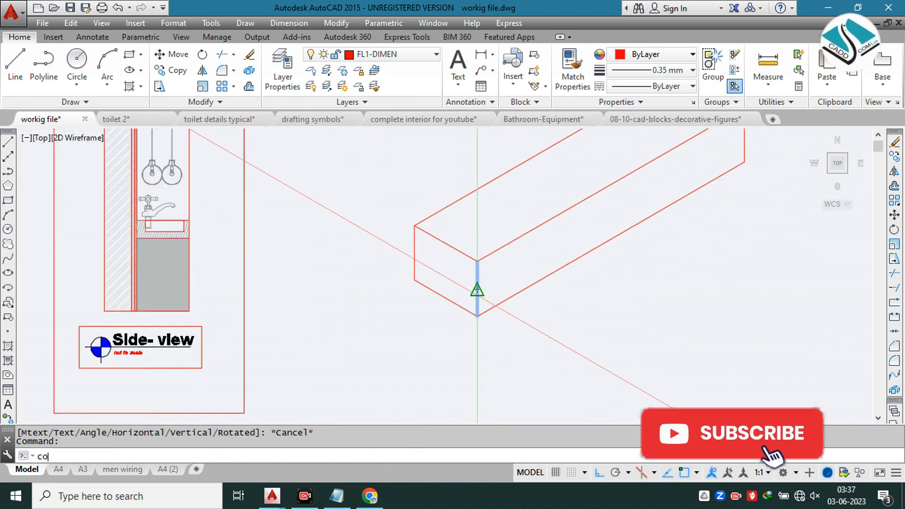
key("Return")
left_click(477, 261)
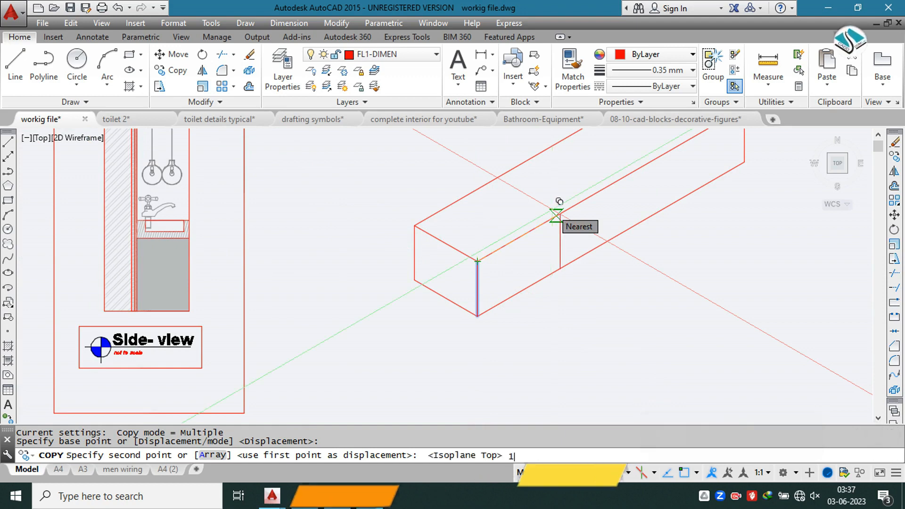
type("1'10\"")
key("Return")
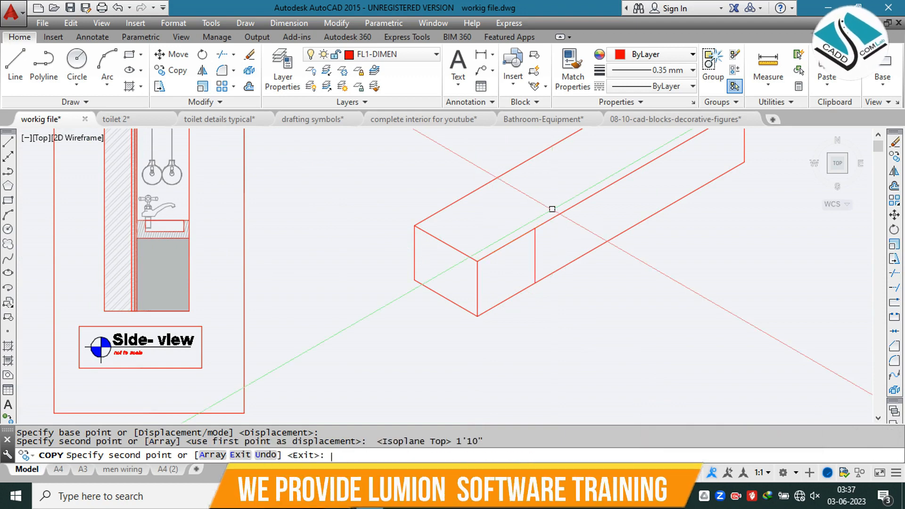
key("Escape")
middle_click_drag(612, 185, 513, 235)
left_click(644, 175)
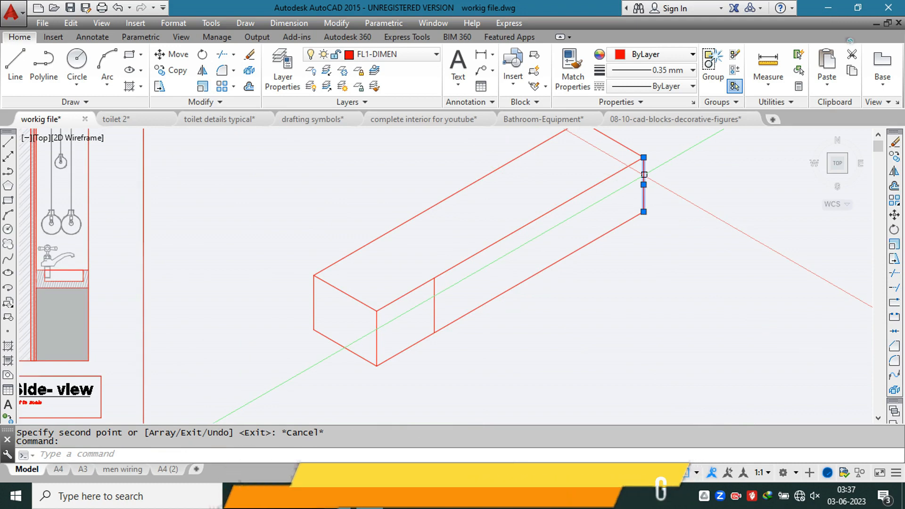
type("c")
key("Return")
left_click(644, 185)
key("Escape")
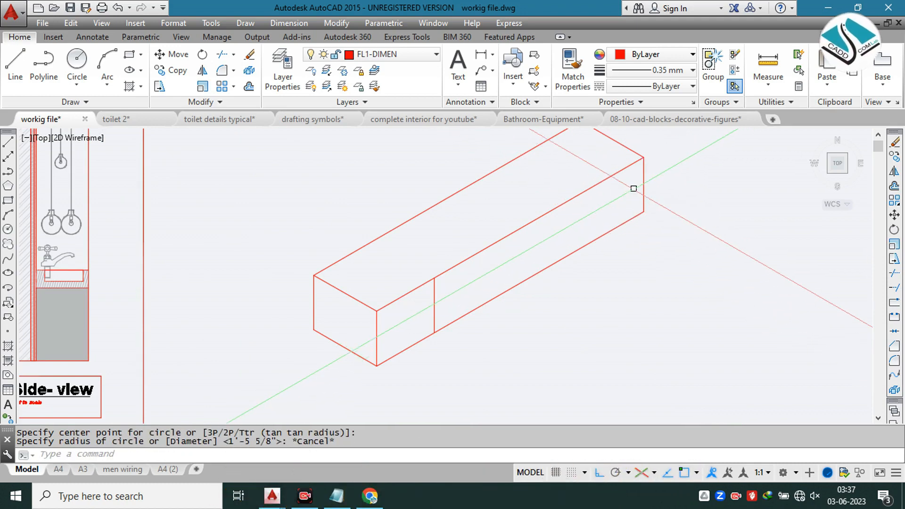
left_click(641, 178)
key("Escape")
Step: Copy the far front vertical edge 1'10" back along the front face to mark the other side cabinet
scroll(645, 177, "up", 4)
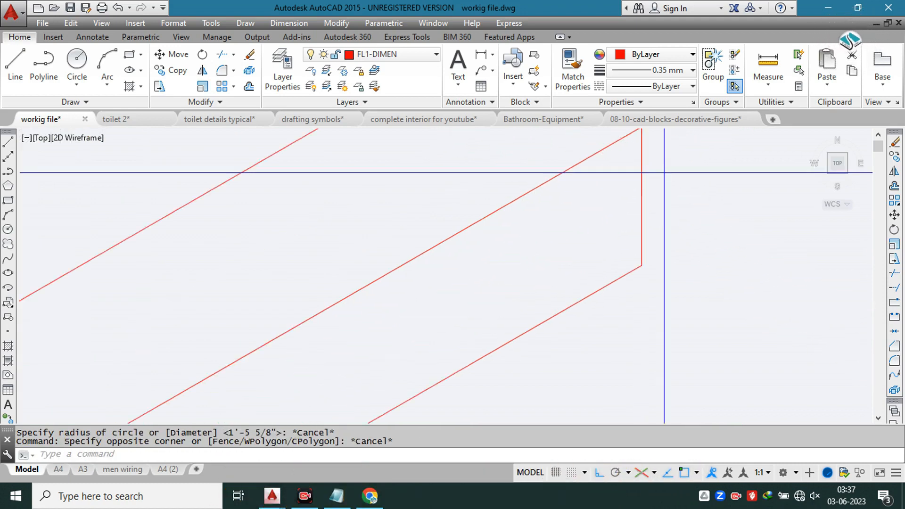
left_click(664, 172)
left_click(633, 181)
type("co")
key("Return")
left_click(642, 212)
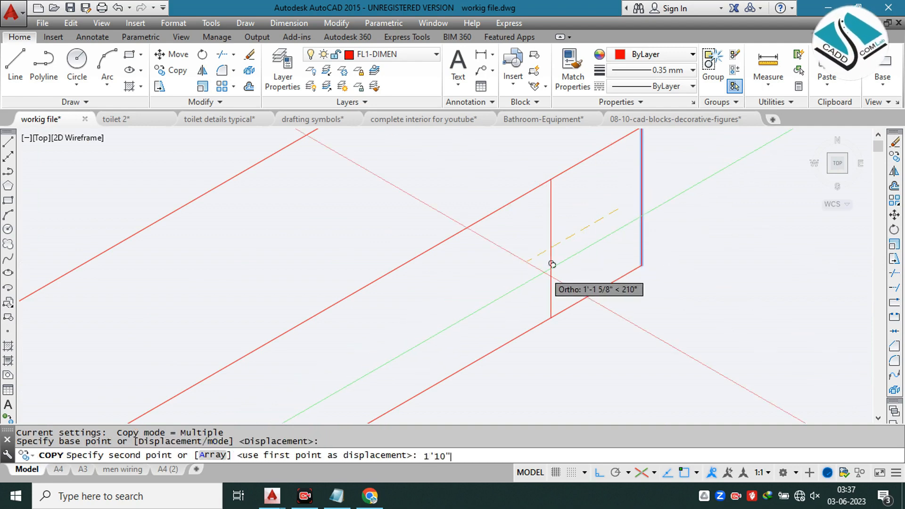
key("Return")
key("Escape")
scroll(486, 316, "down", 5)
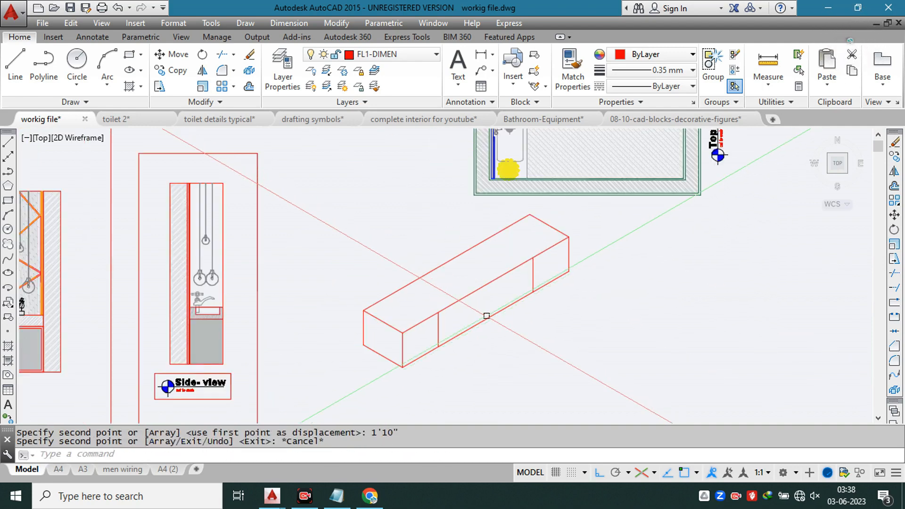
scroll(487, 316, "down", 3)
scroll(484, 313, "up", 3)
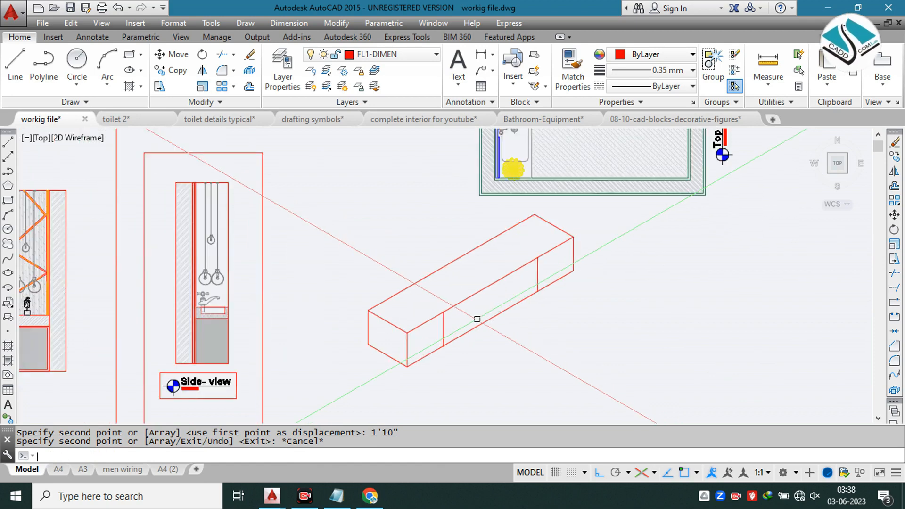
Step: Draw a line at mid-height between the two cabinet divisions on the front face to split the drawers
type("l")
key("Return")
scroll(477, 319, "up", 2)
left_click(431, 330)
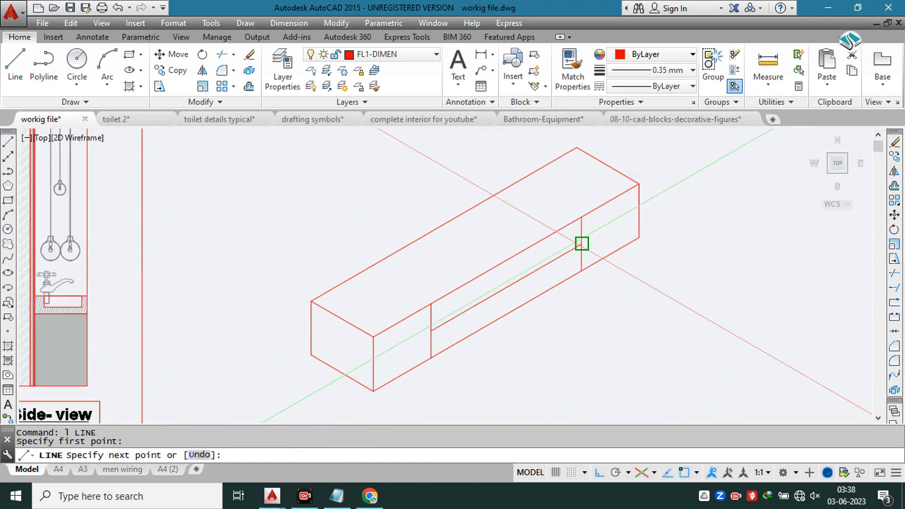
key("Escape")
Step: Move the whole isometric vanity to the open space below the plan, with ortho off for placement and restored
scroll(581, 243, "down", 2)
left_click(613, 186)
left_click(374, 355)
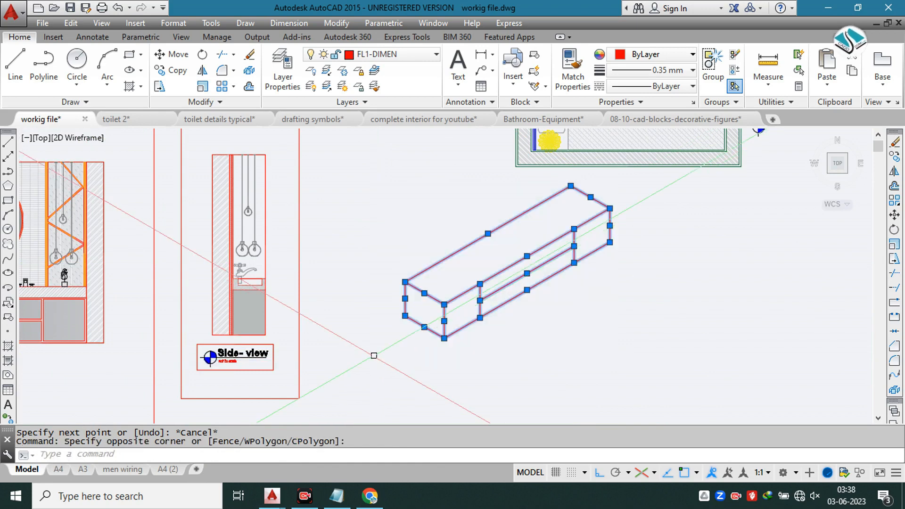
scroll(486, 243, "down", 2)
type("m")
key("Return")
left_click(482, 269)
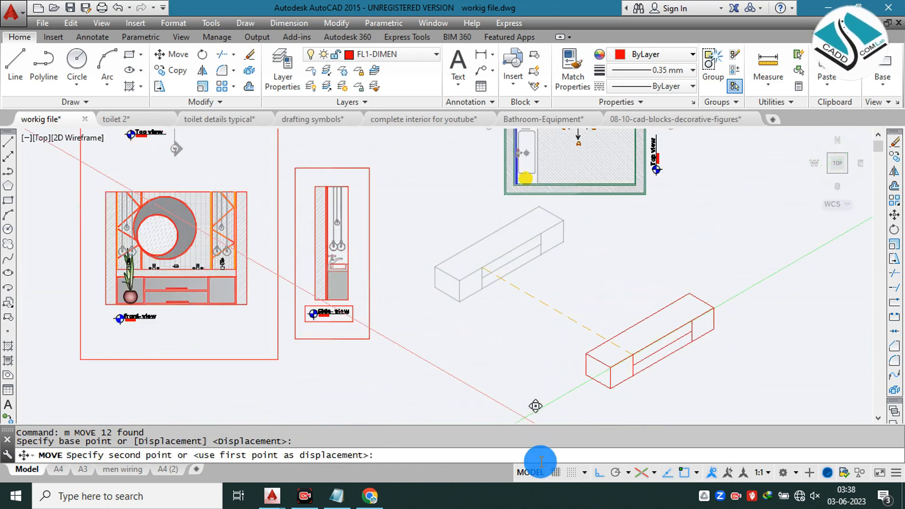
left_click(596, 473)
left_click(526, 390)
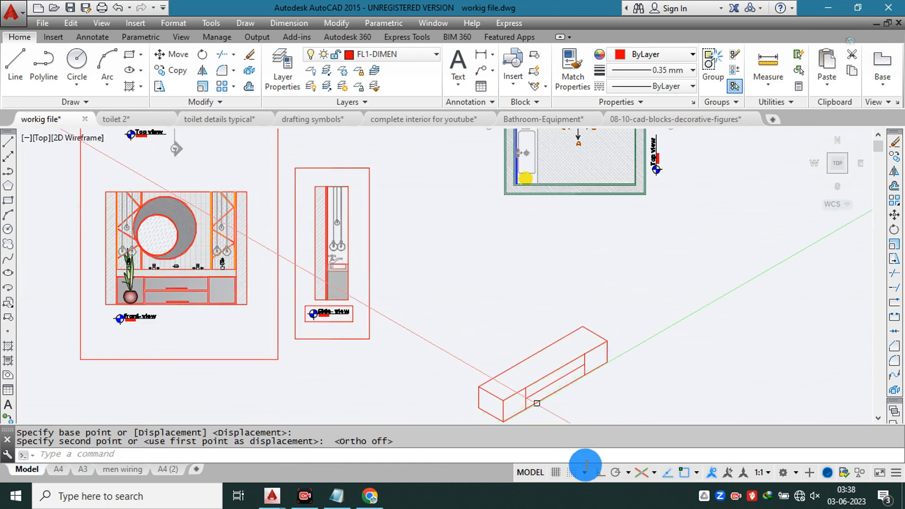
key("Escape")
left_click(598, 473)
key("Escape")
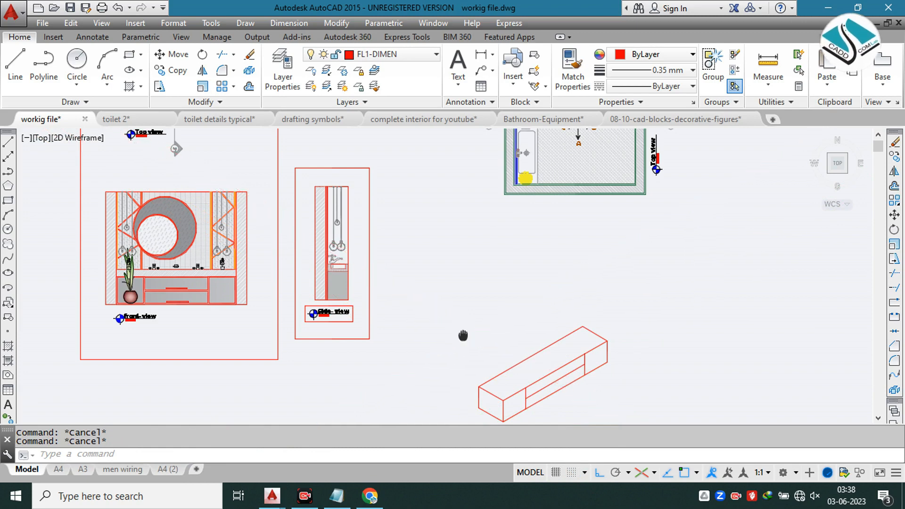
Step: Draw the wall outline from the vanity's near back corner: 8' straight up, then a top edge parallel to the vanity's length
middle_click_drag(462, 337, 455, 326)
type("l")
key("Return")
left_click(465, 378)
key("Escape")
key("Return")
left_click(470, 377)
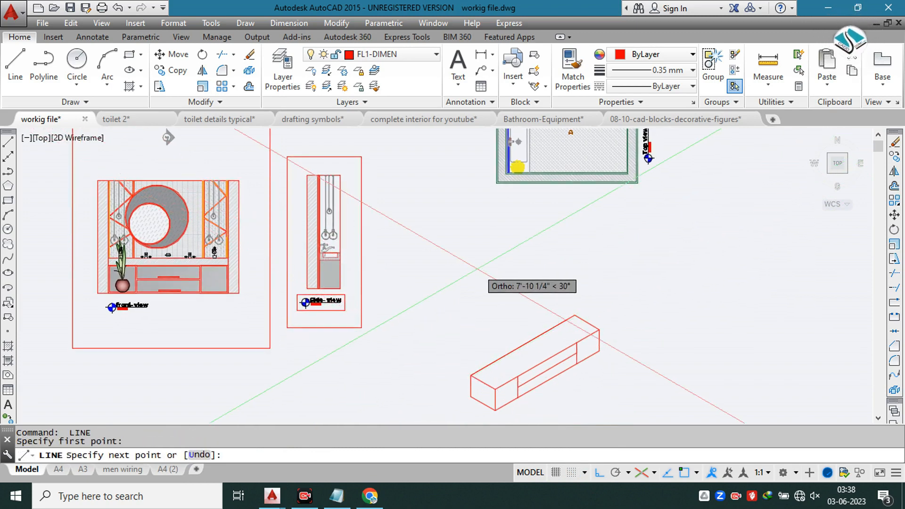
type("8")
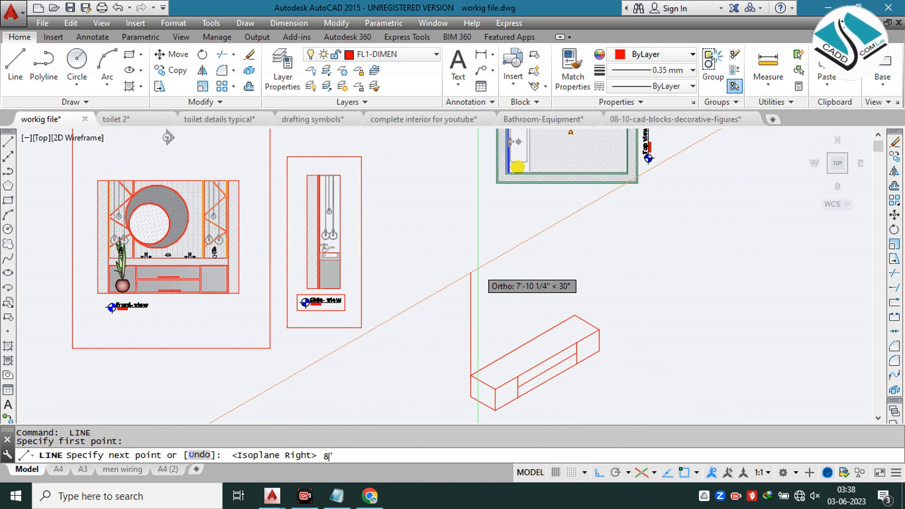
type("'")
key("Return")
left_click(557, 213)
key("Escape")
Step: Draw the wall's far vertical edge up from the vanity's far back corner and extend the top edge to meet it
key("Return")
left_click(575, 316)
scroll(575, 221, "up", 3)
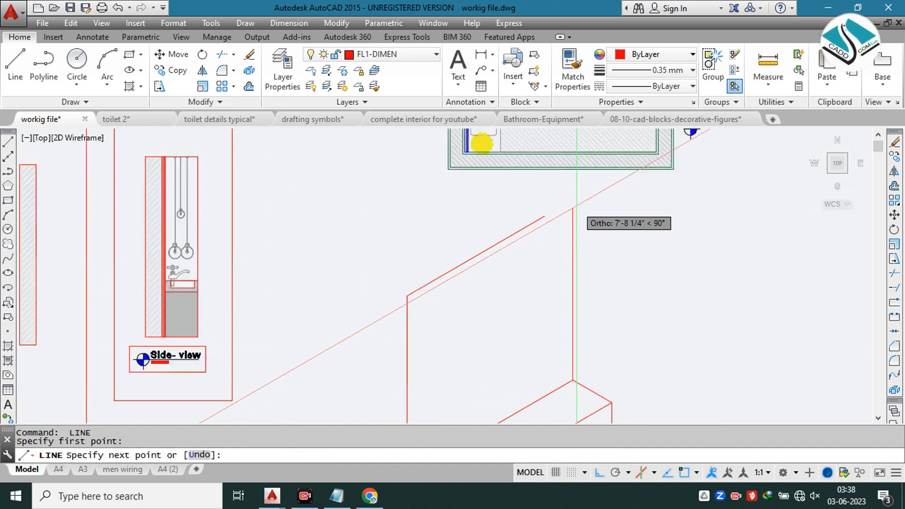
key("Return")
Step: Trim the vertical line end overhanging the wall's far top corner
key("Return")
left_click(526, 196)
left_click(495, 224)
key("Escape")
type("tr")
key("Return")
key("Return")
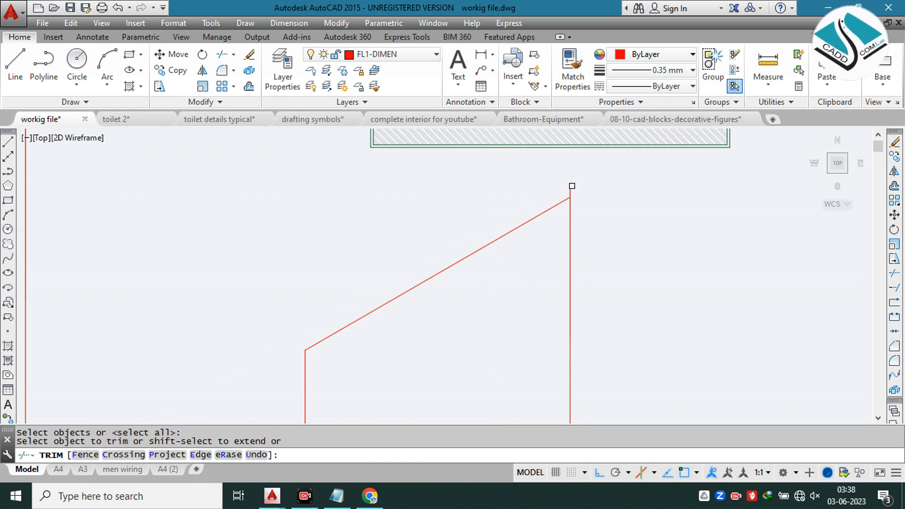
scroll(572, 188, "up", 3)
left_click(585, 178)
left_click(533, 210)
scroll(523, 178, "down", 8)
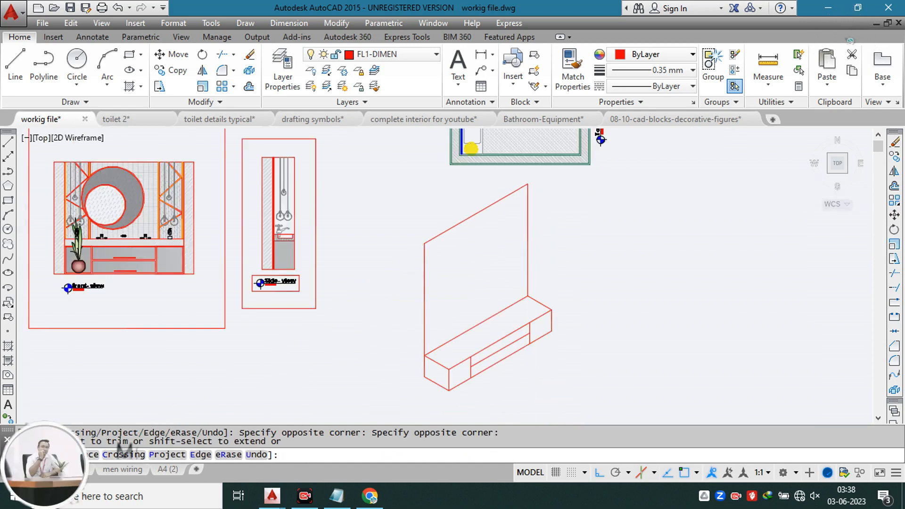
key("Escape")
scroll(493, 251, "up", 2)
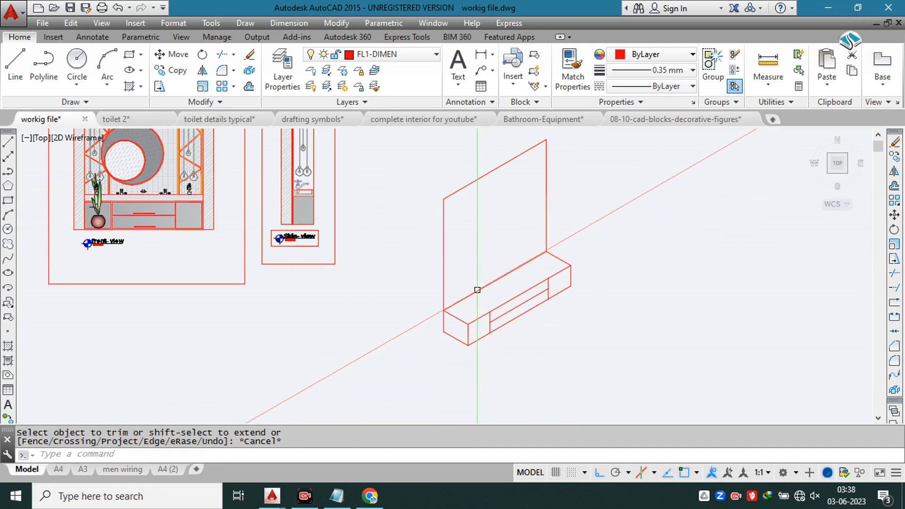
scroll(456, 317, "up", 2)
key("Escape")
scroll(455, 316, "up", 3)
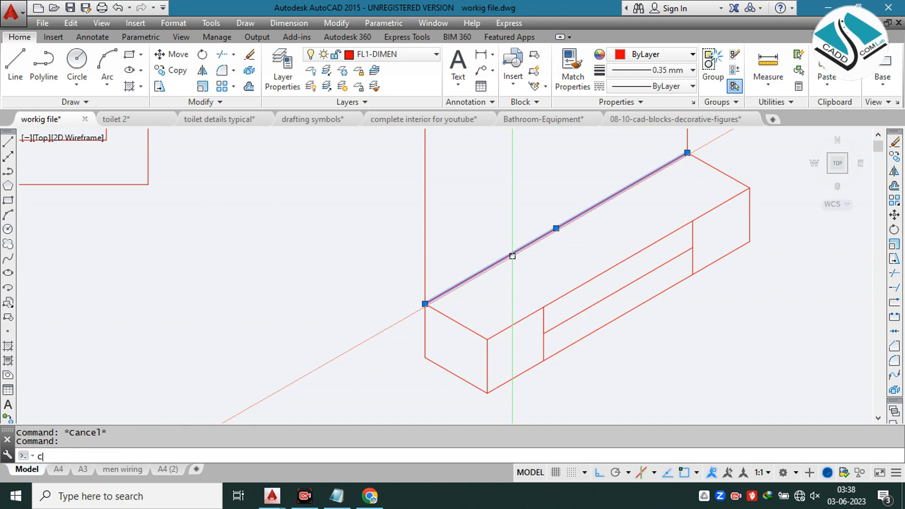
type("c")
key("Return")
left_click(512, 255)
key("Escape")
left_click(532, 216)
key("Escape")
Step: Copy the near end edge of the vanity top 10" inward along its length
left_click(456, 322)
type("co")
key("Return")
left_click(456, 322)
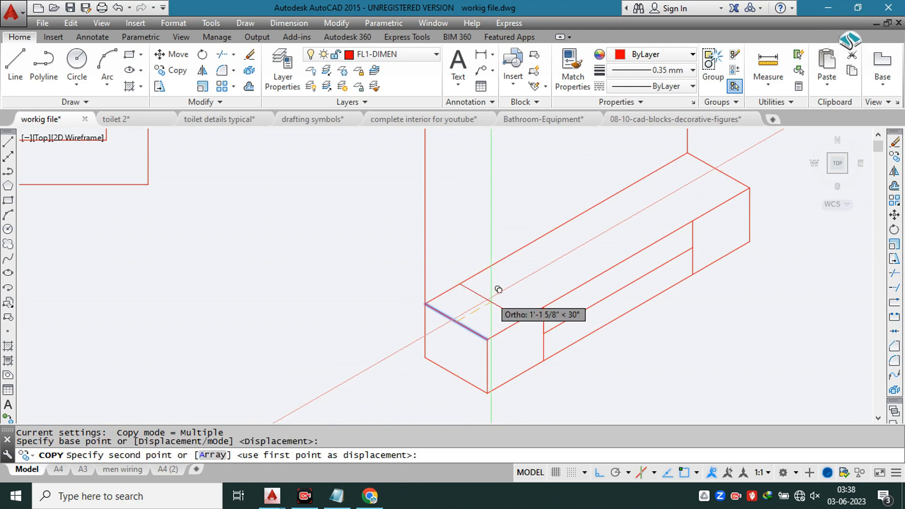
type("10")
key("Return")
key("Escape")
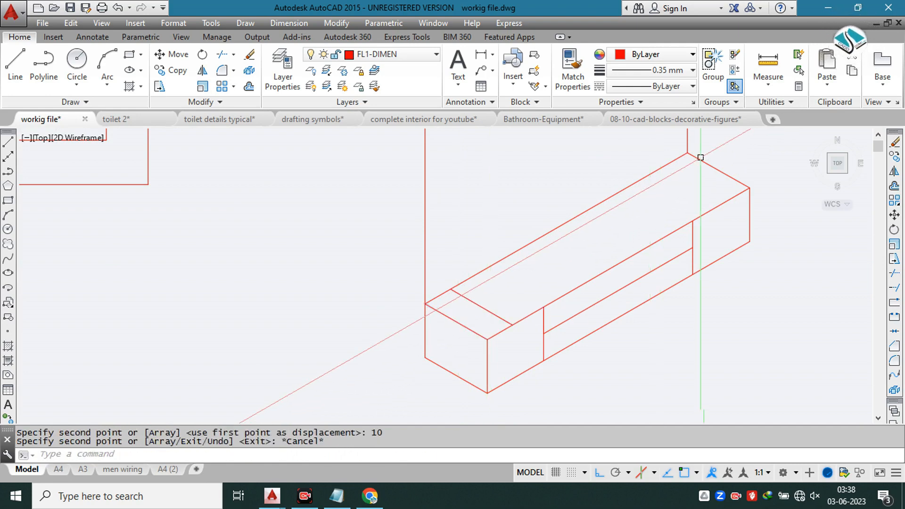
Step: Copy the far end edge of the vanity top 10" back toward the near end
left_click(704, 161)
type("co")
key("Return")
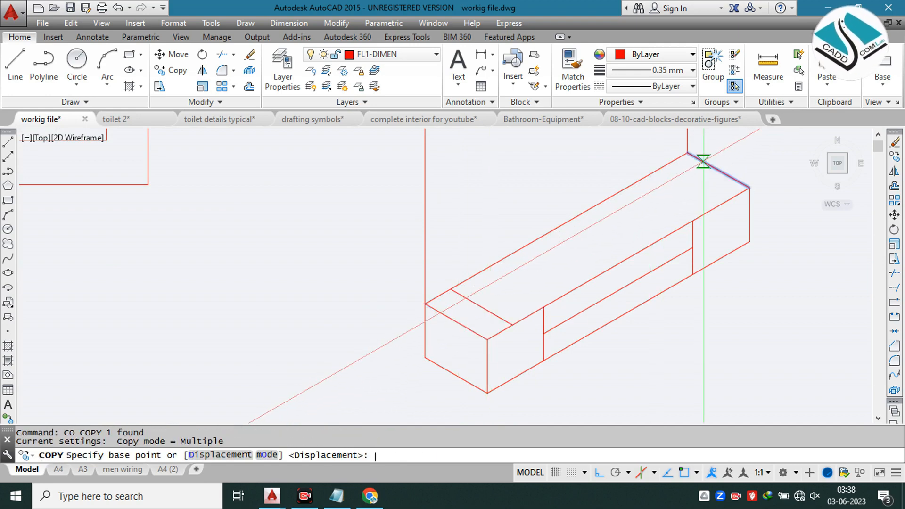
left_click(704, 160)
key("Return")
key("Escape")
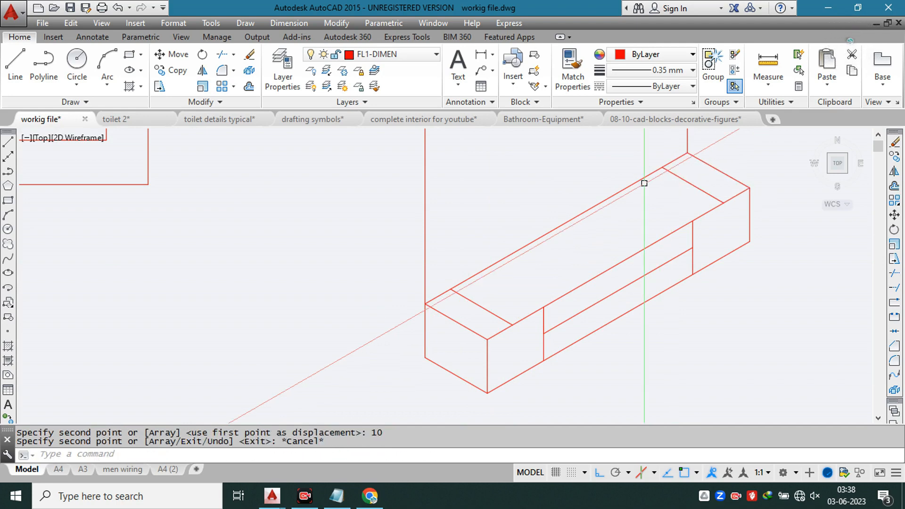
Step: Copy the back edge of the vanity top 3" toward the front
left_click(627, 185)
type("co")
key("Return")
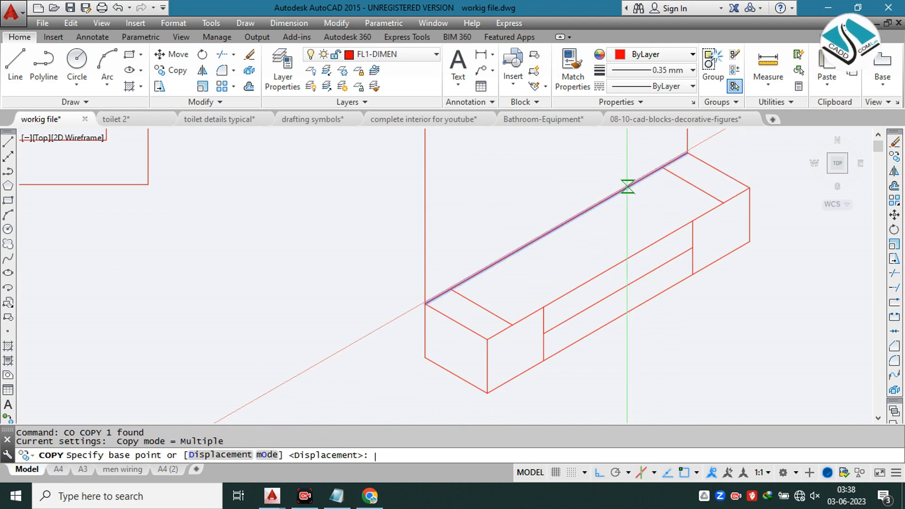
left_click(627, 185)
key("F5")
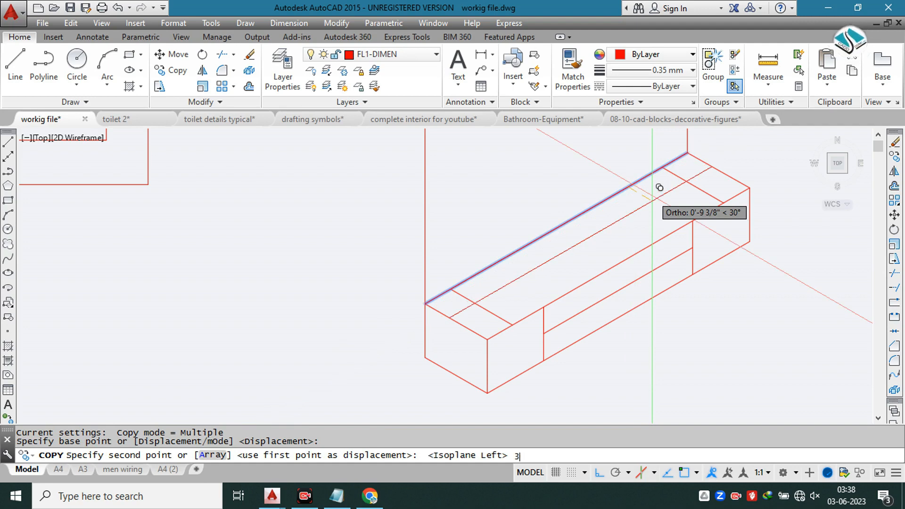
type("3")
key("Return")
key("Escape")
left_click(696, 218)
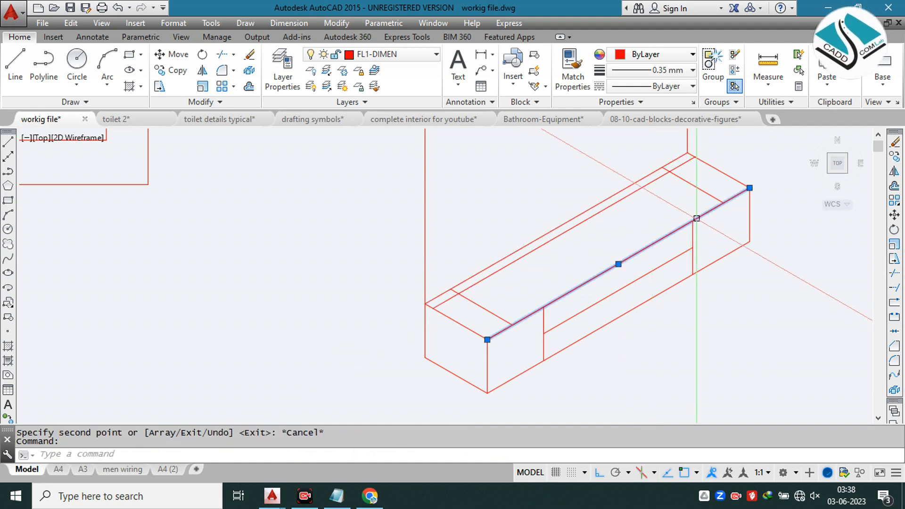
type("c")
key("Return")
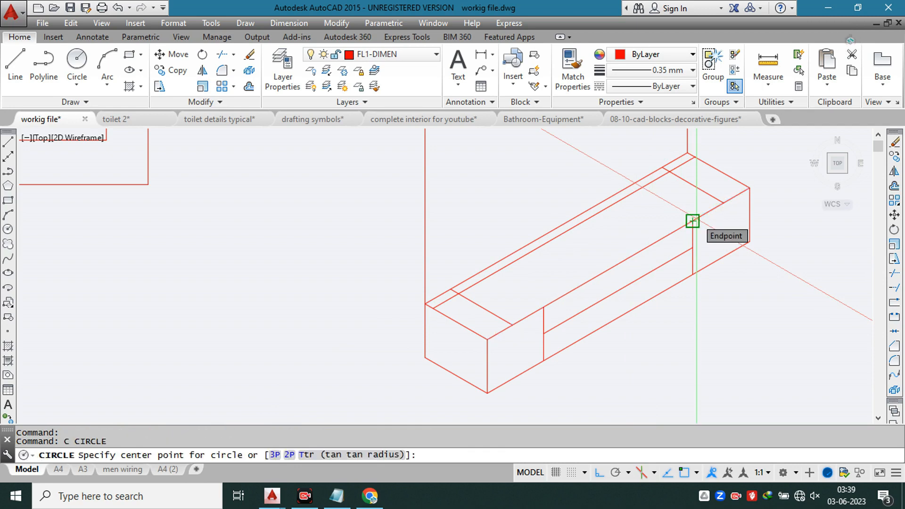
key("Escape")
Step: Copy the front edge of the vanity top 3" toward the back
left_click(696, 218)
type("co")
key("Return")
left_click(696, 218)
type("3")
key("Return")
key("Escape")
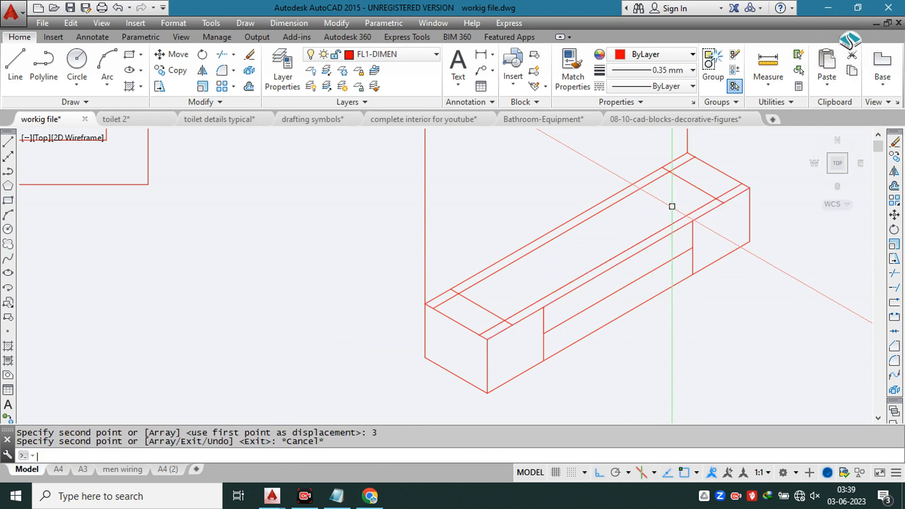
Step: Trim the crossing line ends at the near end of the vanity top to form the inner rectangle's corners
type("tr")
key("Return")
key("Return")
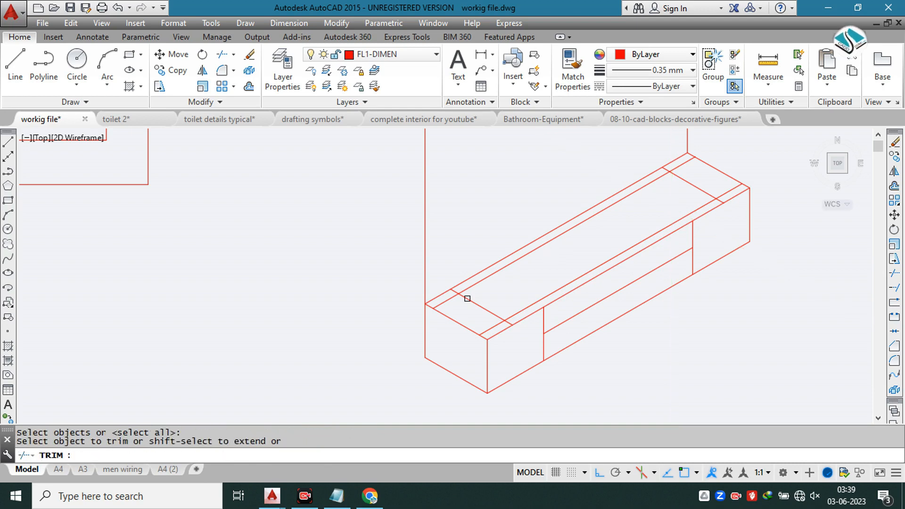
scroll(446, 291, "up", 4)
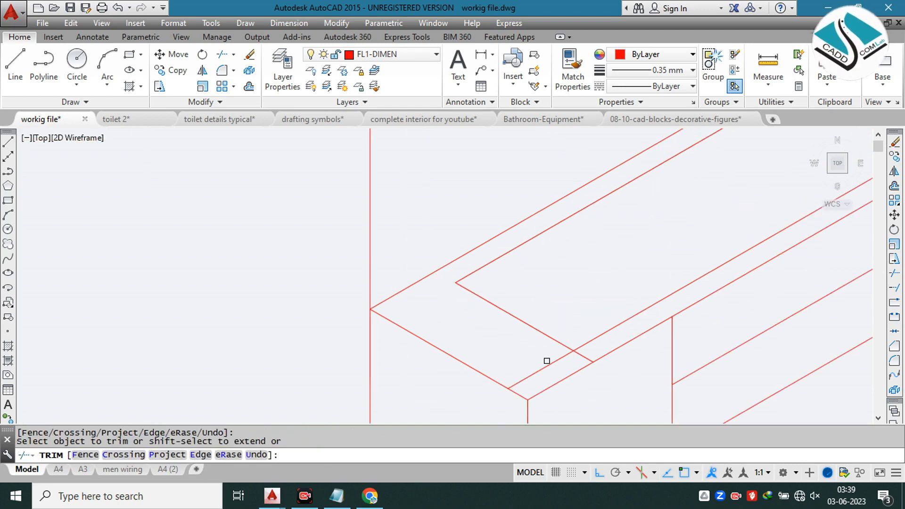
left_click(583, 362)
scroll(467, 335, "down", 2)
scroll(500, 344, "up", 4)
left_click(616, 356)
scroll(656, 276, "down", 4)
middle_click_drag(712, 223, 277, 373)
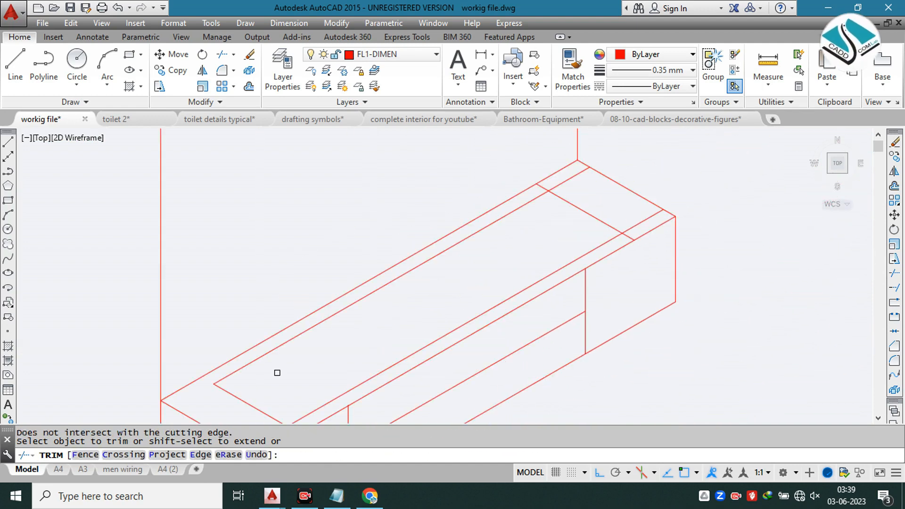
Step: Trim the crossing line ends at the far end of the vanity top to close the inner rectangle
scroll(541, 184, "up", 4)
left_click(540, 195)
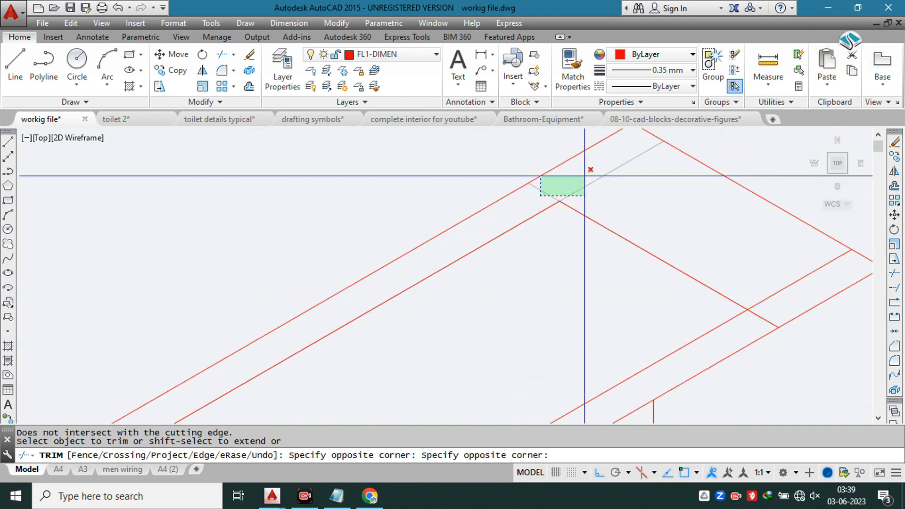
left_click(548, 191)
left_click(578, 186)
left_click(614, 200)
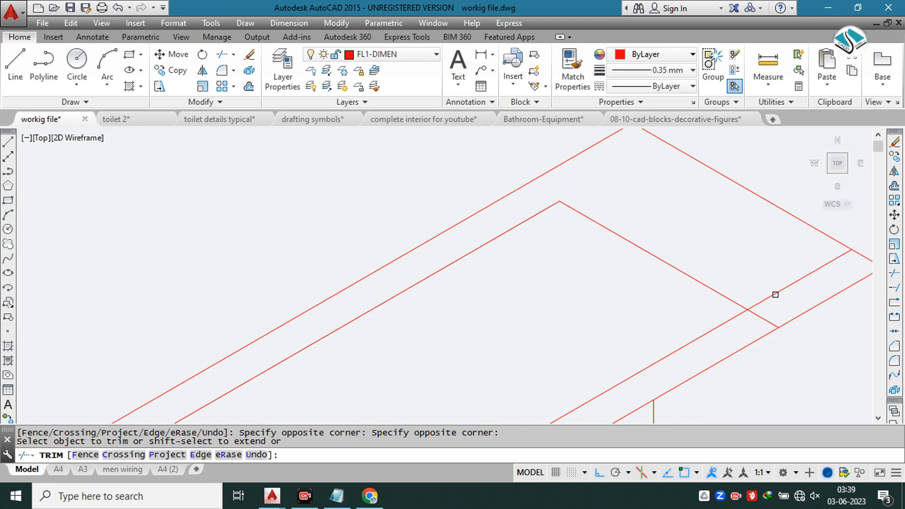
left_click(762, 312)
scroll(658, 246, "down", 5)
left_click(659, 245)
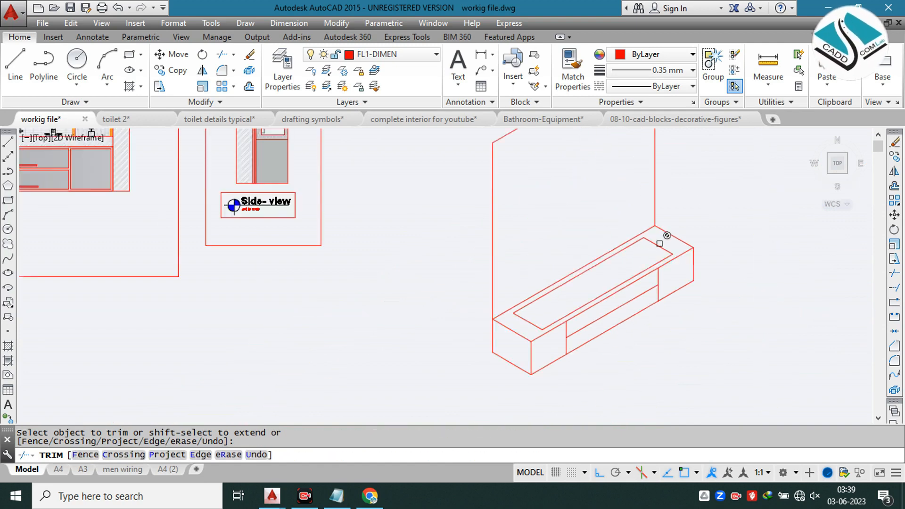
scroll(659, 245, "down", 2)
scroll(649, 261, "up", 2)
key("Escape")
key("Escape")
Step: Draw a line across the middle of the inner rectangle, from its back edge to its front edge
scroll(597, 273, "up", 2)
scroll(515, 310, "up", 2)
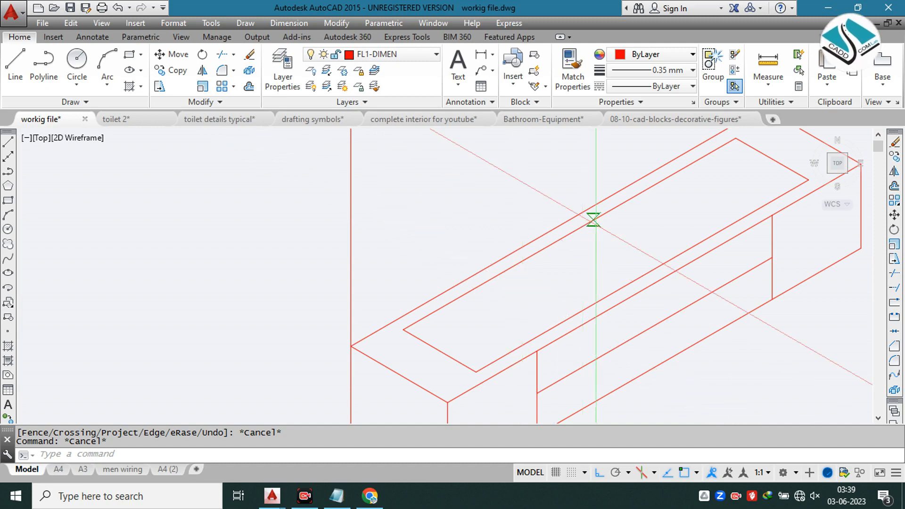
type("l")
key("Return")
left_click(569, 234)
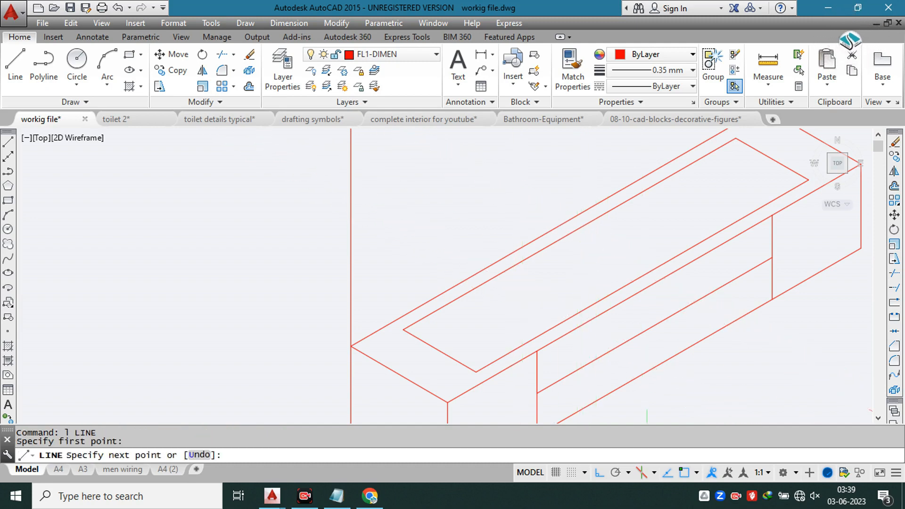
left_click(643, 278)
key("Escape")
key("Escape")
type("o")
key("Return")
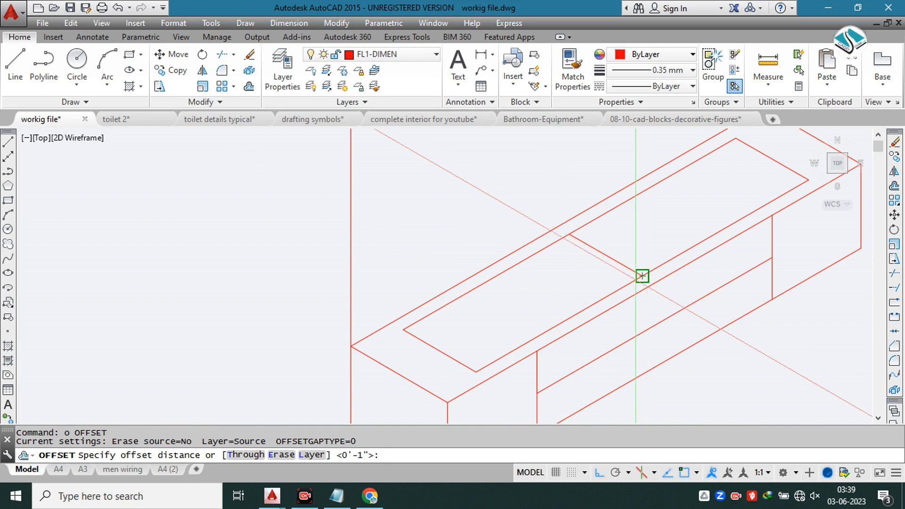
key("Escape")
left_click(599, 251)
middle_click_drag(600, 251, 396, 289)
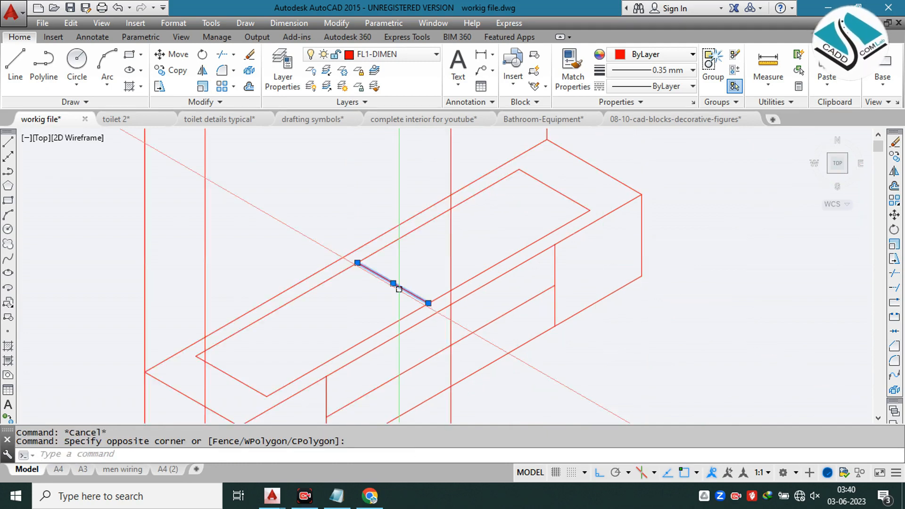
type("c")
key("Return")
key("Escape")
Step: Copy the inner rectangle's middle line 1.5" toward the near end in the top isoplane
left_click(403, 280)
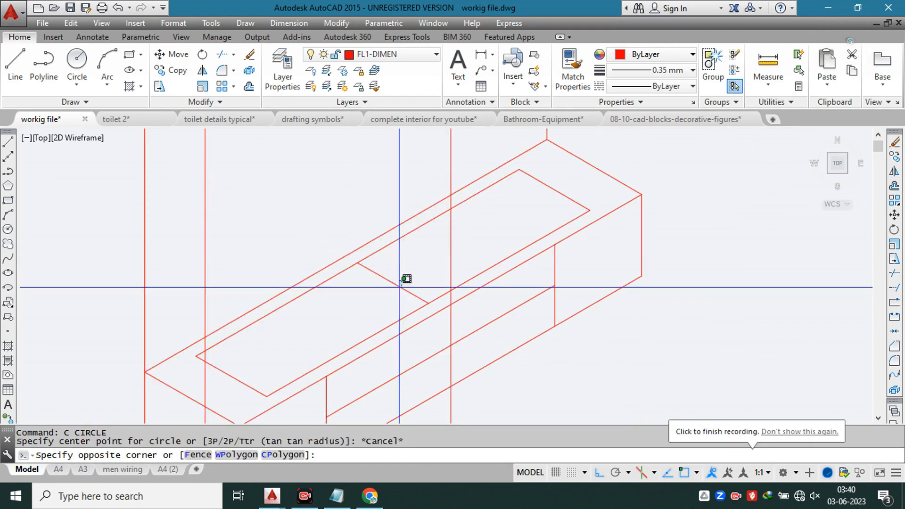
left_click(391, 286)
type("co")
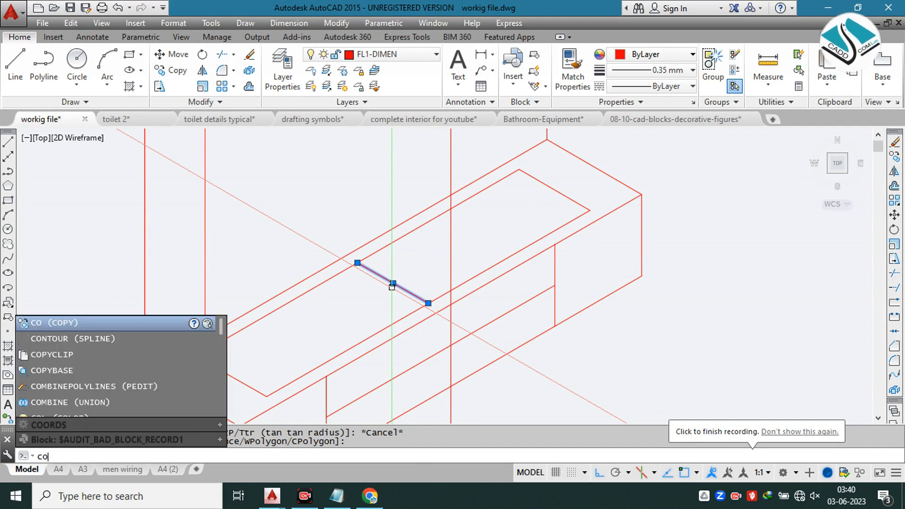
key("Return")
left_click(392, 284)
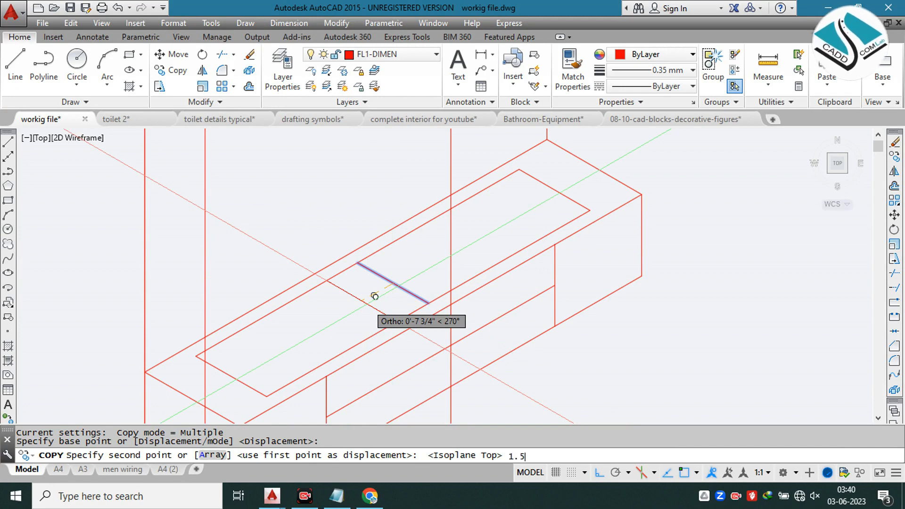
key("Return")
scroll(421, 264, "up", 2)
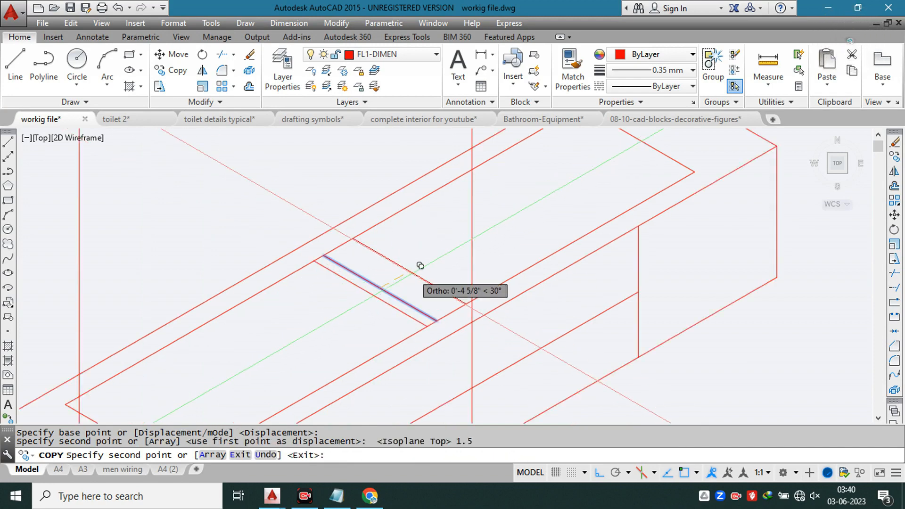
Step: Copy the inner rectangle's middle line 3" toward the far end and 3" toward the near end of the vanity top
type("3")
key("Return")
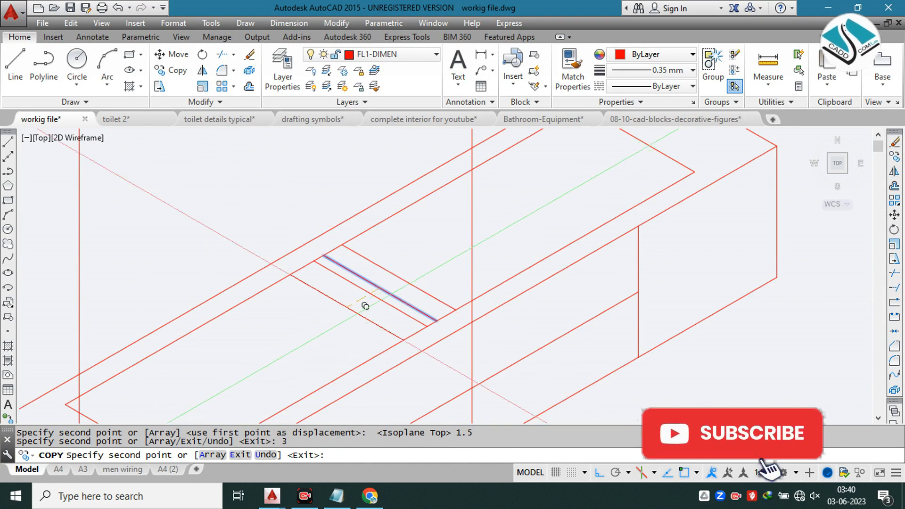
type("3")
key("Escape")
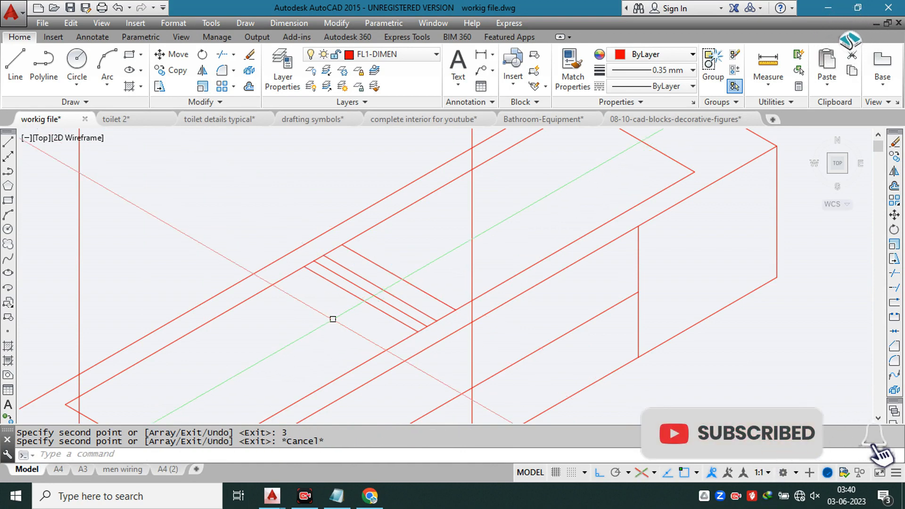
Step: Erase the original middle line and its 1.5" copy, keeping the two 3" divider lines
scroll(332, 318, "up", 3)
left_click(381, 254)
left_click(356, 286)
type("e")
key("Return")
scroll(411, 239, "down", 6)
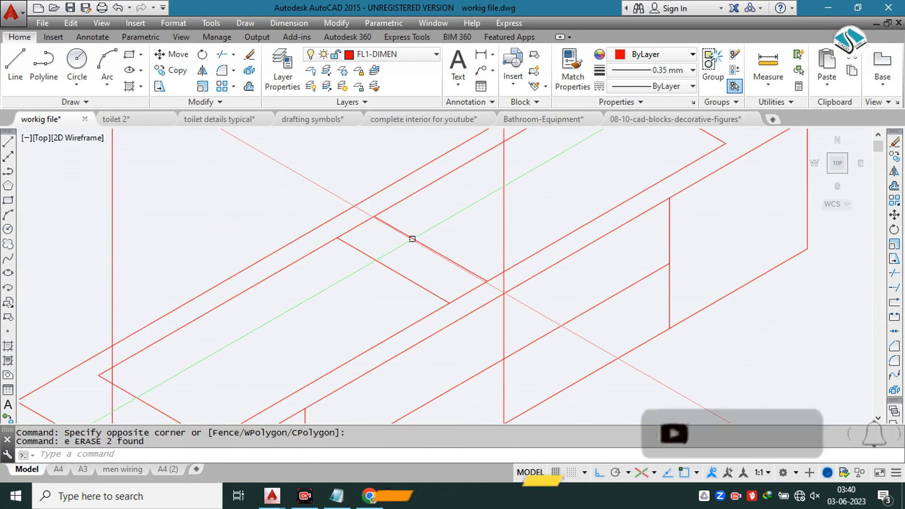
Step: Trim the inner rectangle's back and front edges between the two divider lines to separate it into two compartments
key("Escape")
key("Escape")
type("tr")
key("Return")
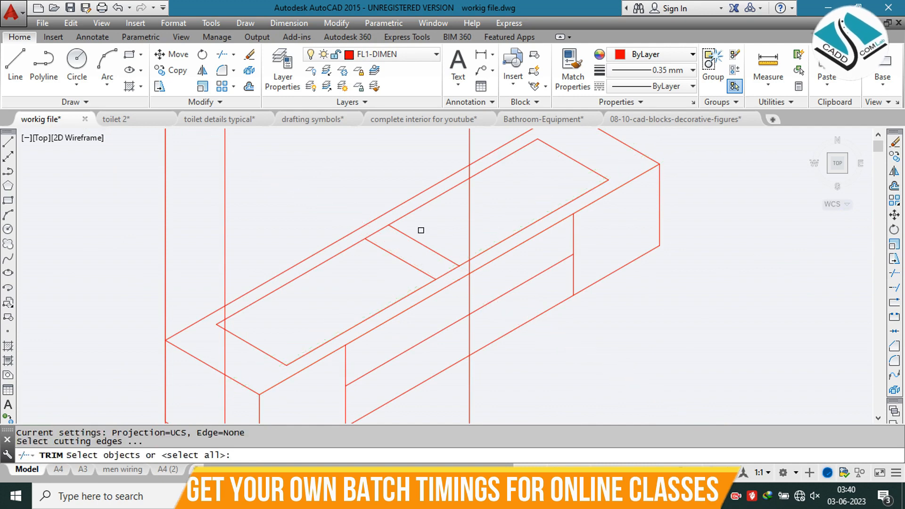
key("Return")
left_click(391, 225)
left_click(383, 229)
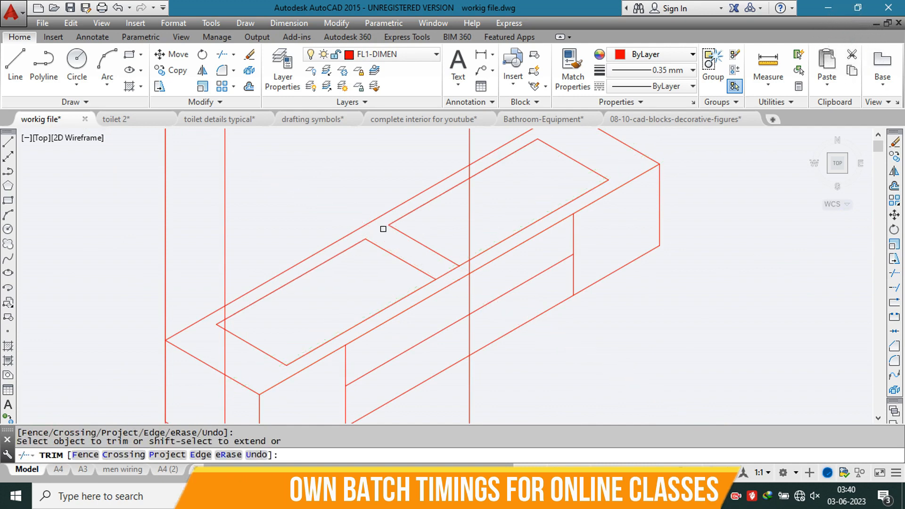
left_click(443, 273)
key("Escape")
Step: Copy the near compartment's back edge 1.5" downward in the right isoplane
left_click(252, 302)
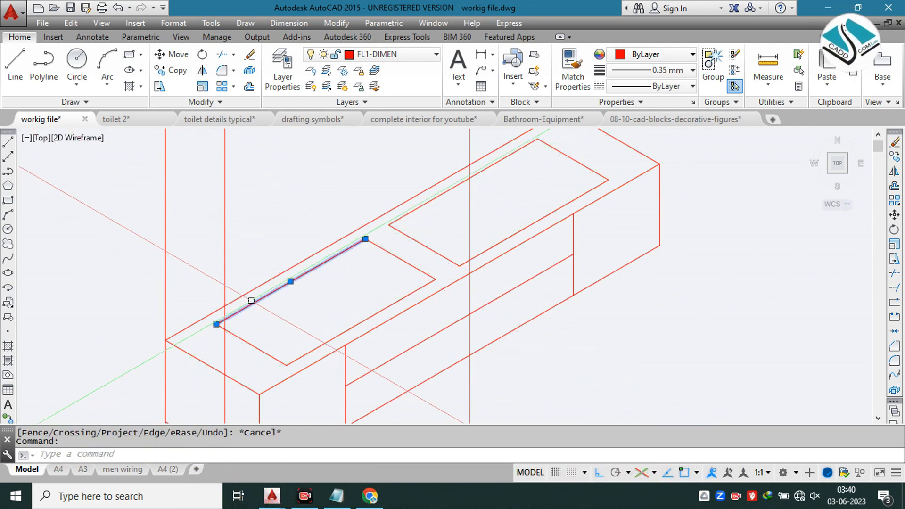
type("co")
key("Return")
left_click(290, 281)
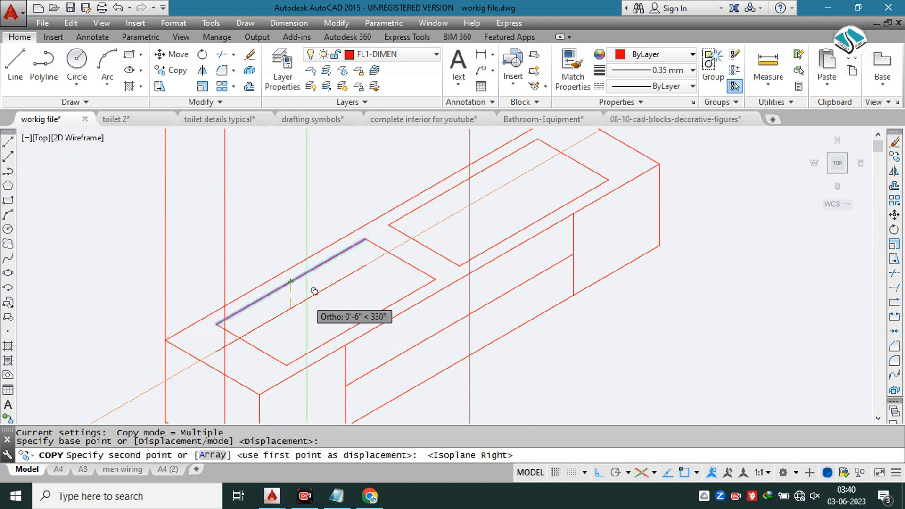
type("1.5")
key("Return")
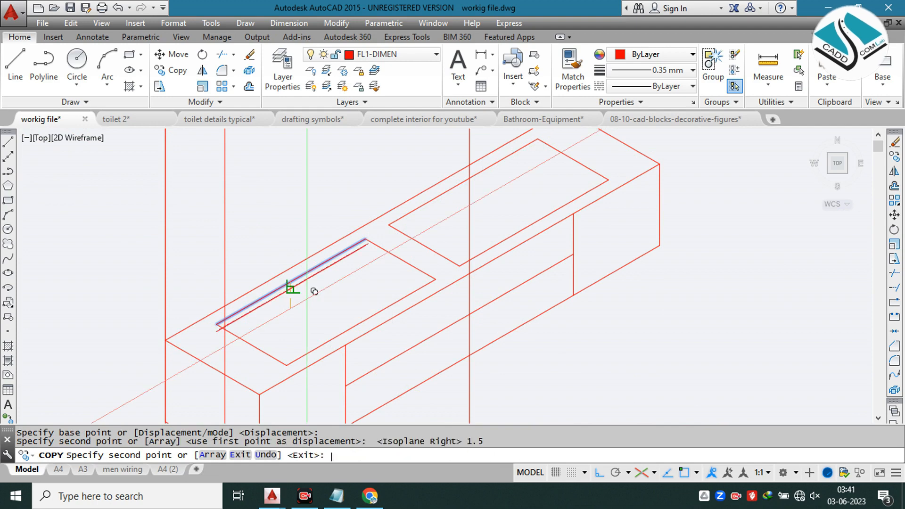
key("Escape")
Step: Copy the near compartment's short edge at the divider 1.5" downward
scroll(412, 250, "up", 3)
left_click(400, 248)
left_click(366, 278)
type("c")
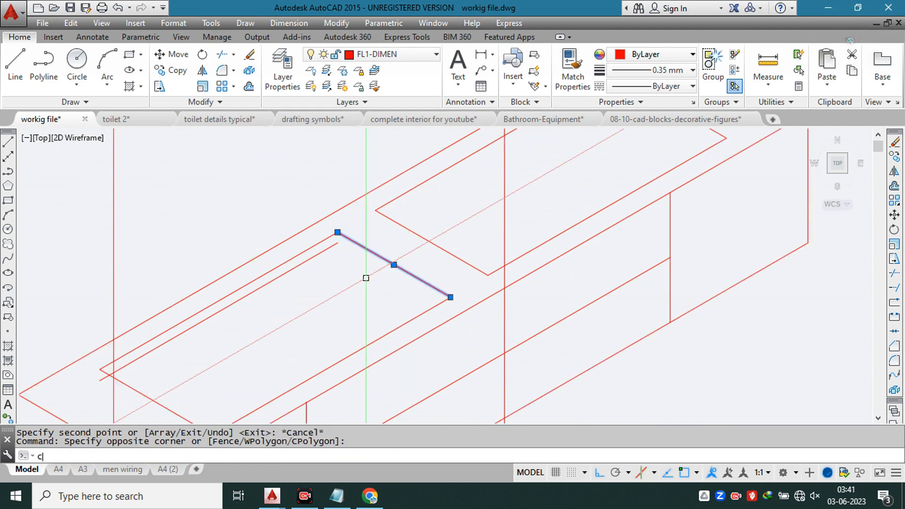
type("o")
key("Return")
left_click(374, 255)
type("1.5")
key("Return")
key("Escape")
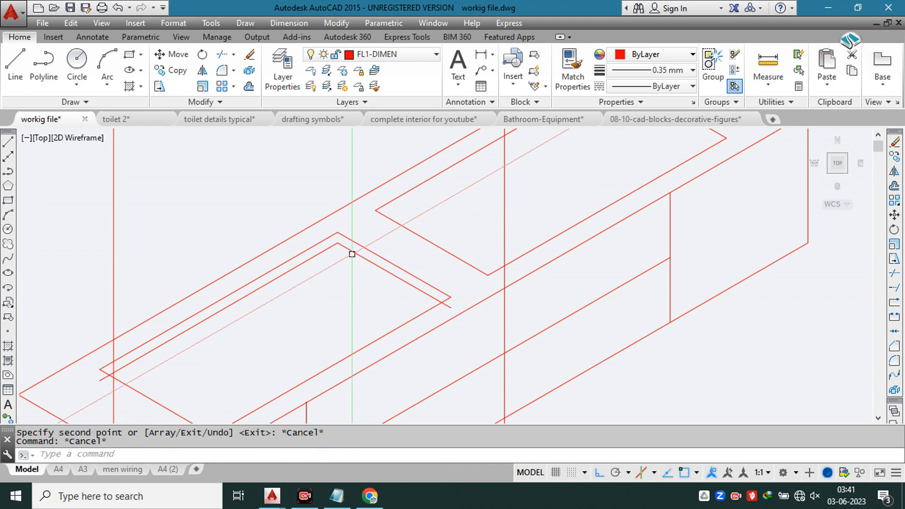
Step: Trim the overhanging ends of the two lowered lines at the near compartment's outline
type("tr")
key("Return")
key("Return")
scroll(443, 298, "up", 2)
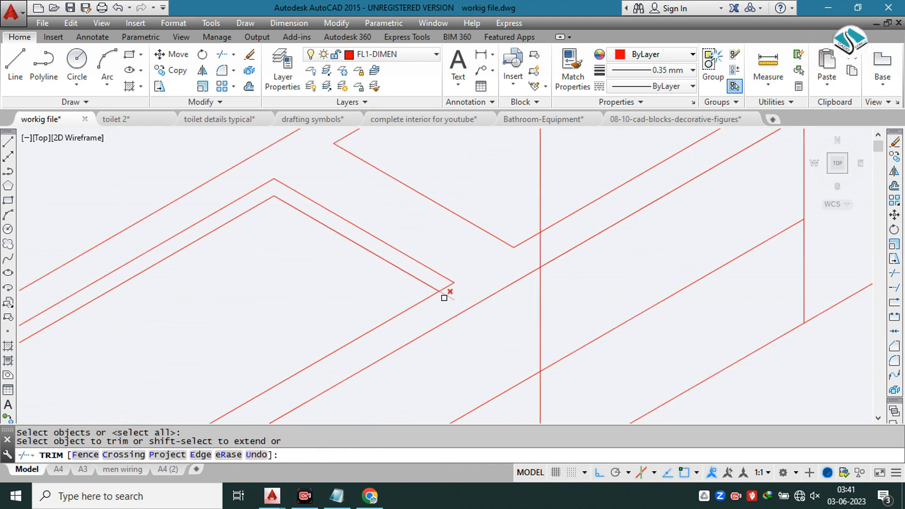
scroll(344, 277, "down", 2)
scroll(266, 294, "up", 2)
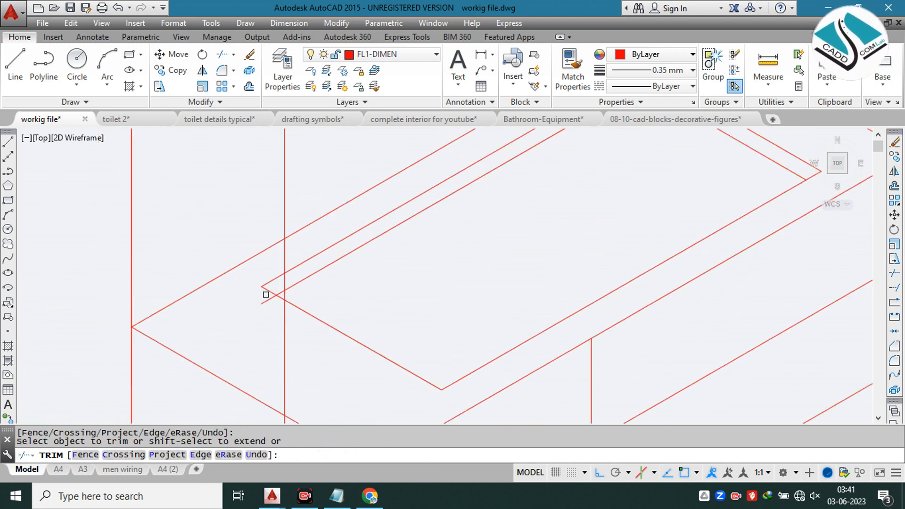
scroll(267, 301, "down", 2)
key("Escape")
Step: Draw a vertical line joining the upper and lowered edges at the near compartment's back corner
scroll(414, 216, "up", 2)
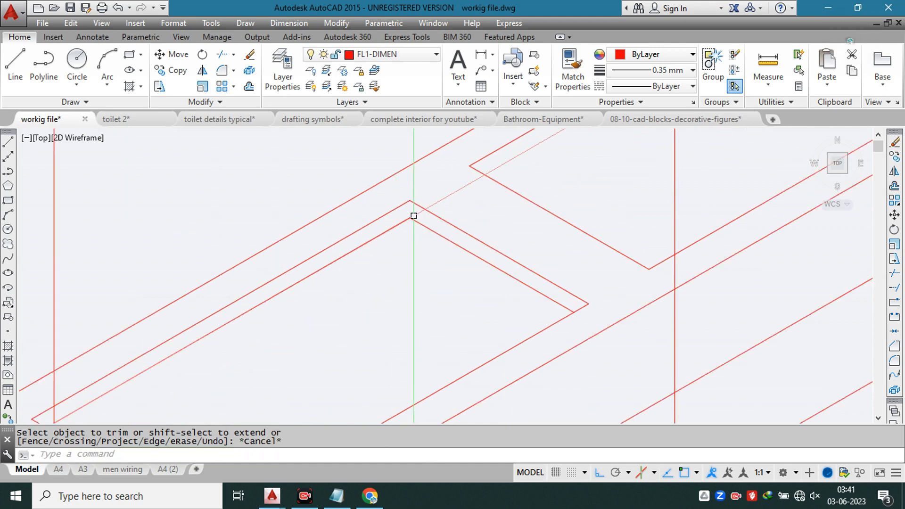
key("Return")
scroll(415, 213, "up", 2)
left_click(399, 182)
left_click(400, 226)
scroll(400, 204, "down", 5)
key("Escape")
Step: Copy the near compartment's back, side and corner depth lines to the matching back corner of the far compartment
scroll(425, 203, "down", 2)
scroll(434, 189, "up", 5)
left_click(436, 185)
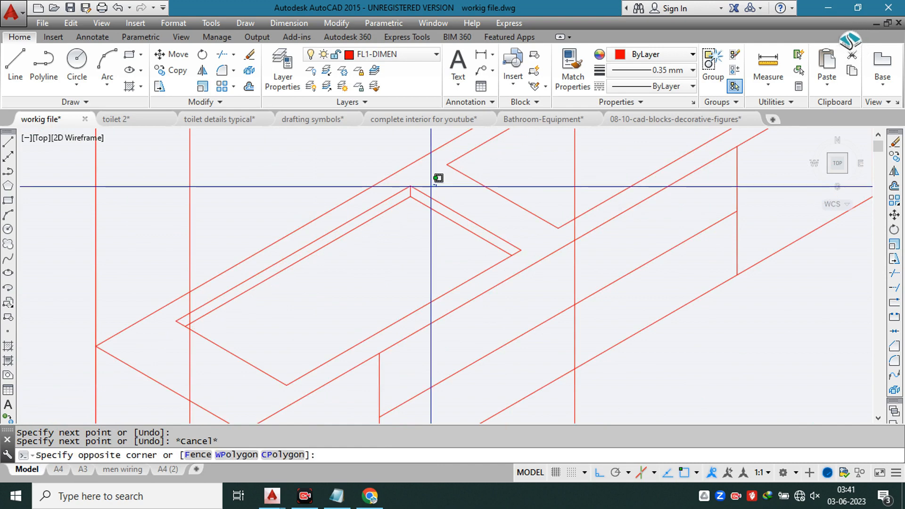
left_click(398, 206)
type("c")
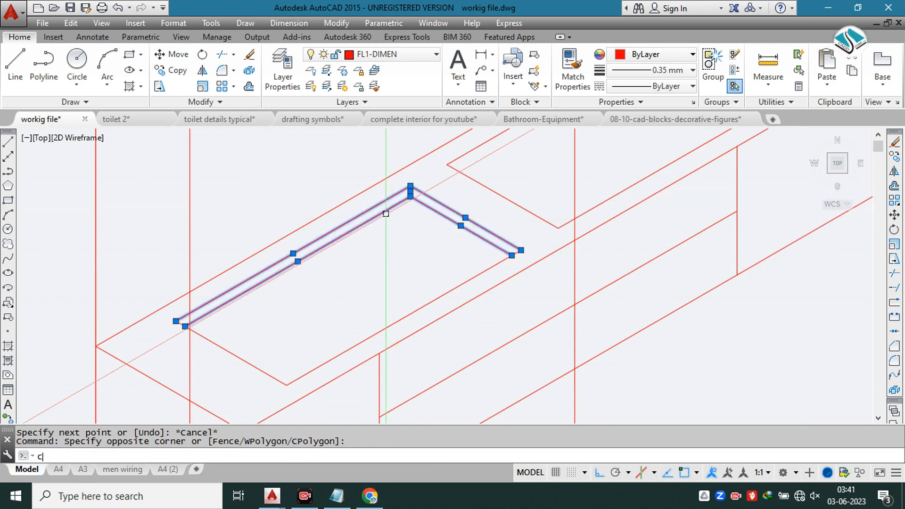
type("o")
key("Return")
left_click(410, 187)
scroll(399, 201, "down", 2)
middle_click_drag(490, 143, 344, 248)
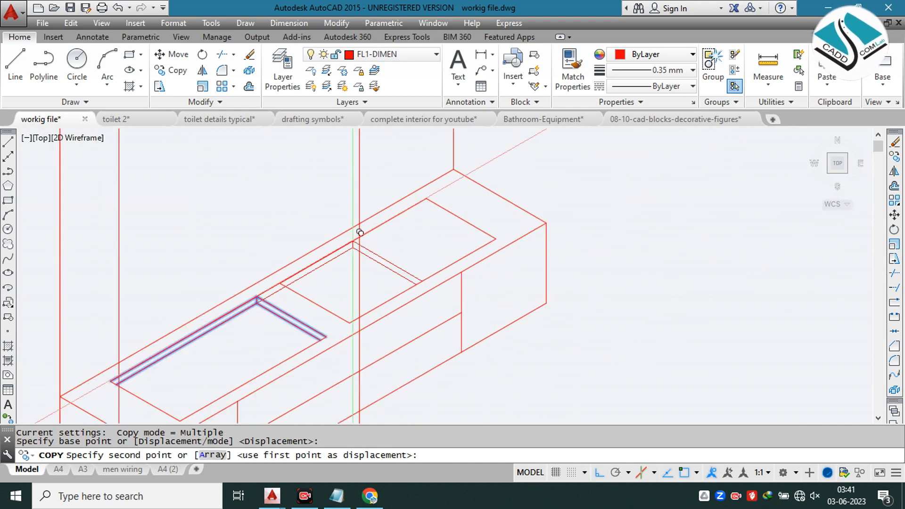
scroll(359, 232, "up", 4)
key("Escape")
scroll(475, 158, "down", 4)
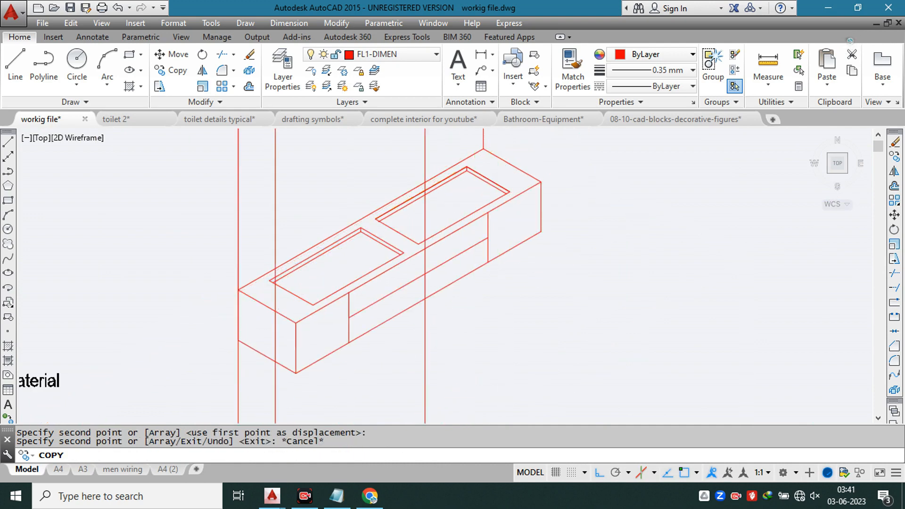
Step: Examine the isometric vanity and its back wall against the front and side views above
scroll(424, 261, "down", 3)
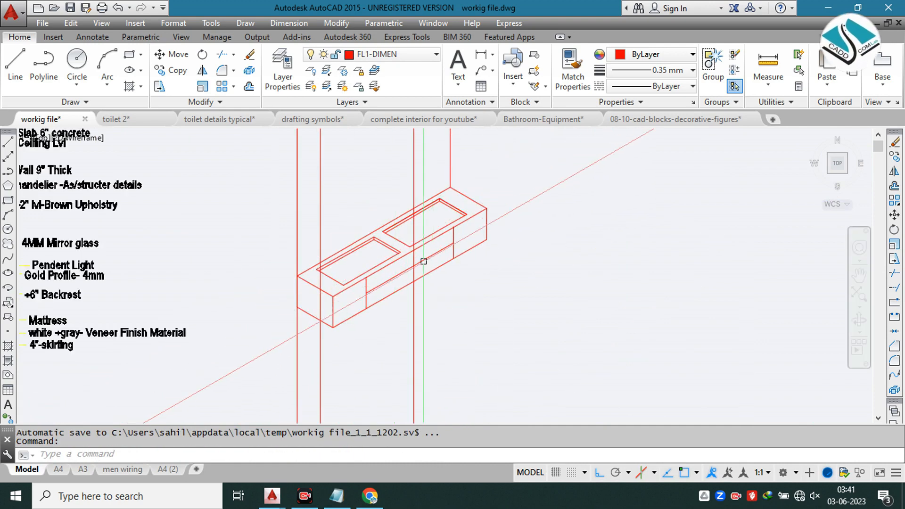
middle_click_drag(431, 250, 455, 280)
scroll(455, 280, "down", 2)
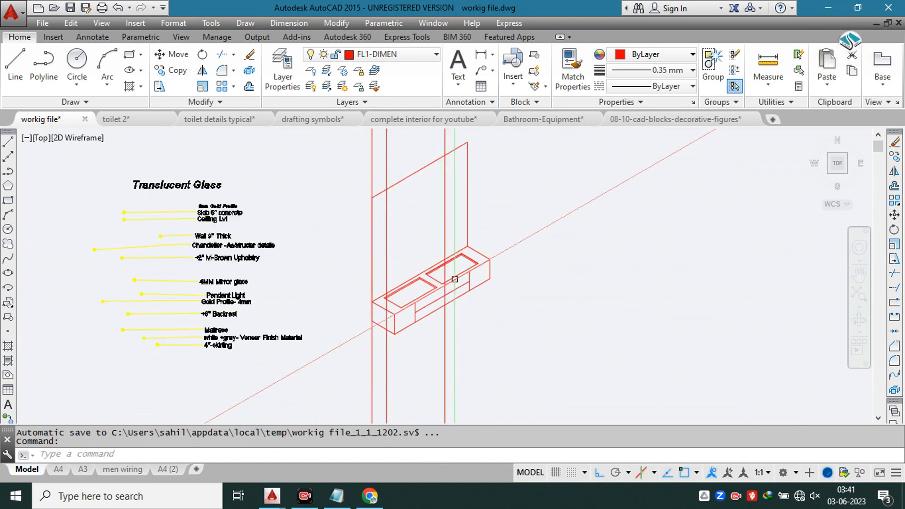
middle_click_drag(423, 223, 437, 245)
scroll(437, 244, "down", 3)
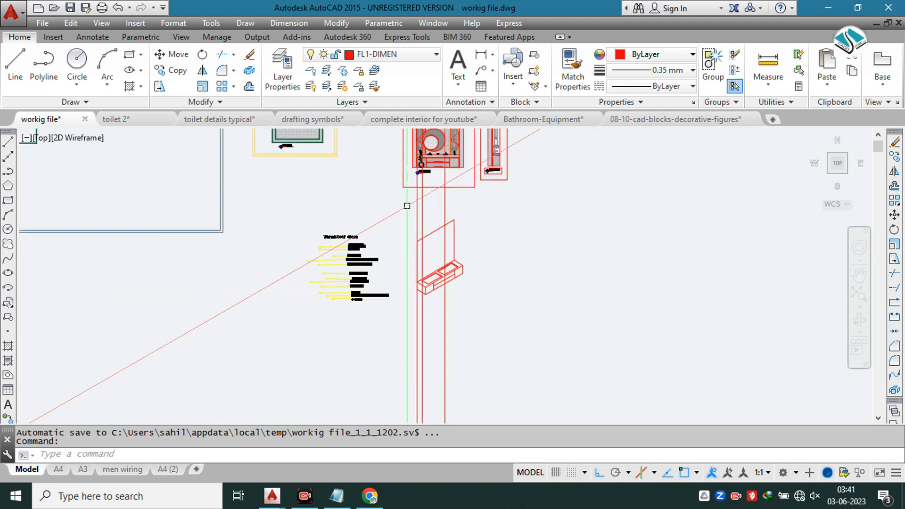
scroll(446, 141, "up", 4)
scroll(441, 150, "down", 2)
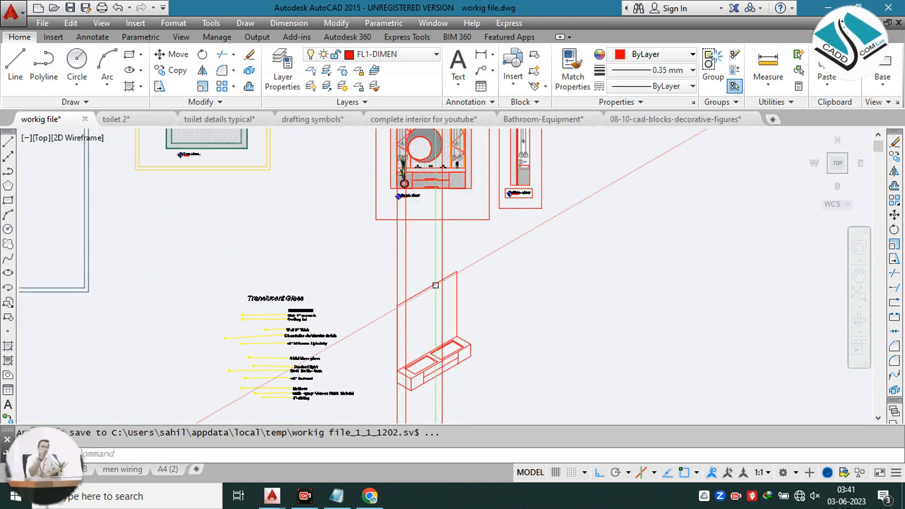
scroll(436, 285, "up", 3)
Step: Draw an isocircle with a radius of about 2'-9" on the back wall above the vanity top
type("el")
key("space")
type("i")
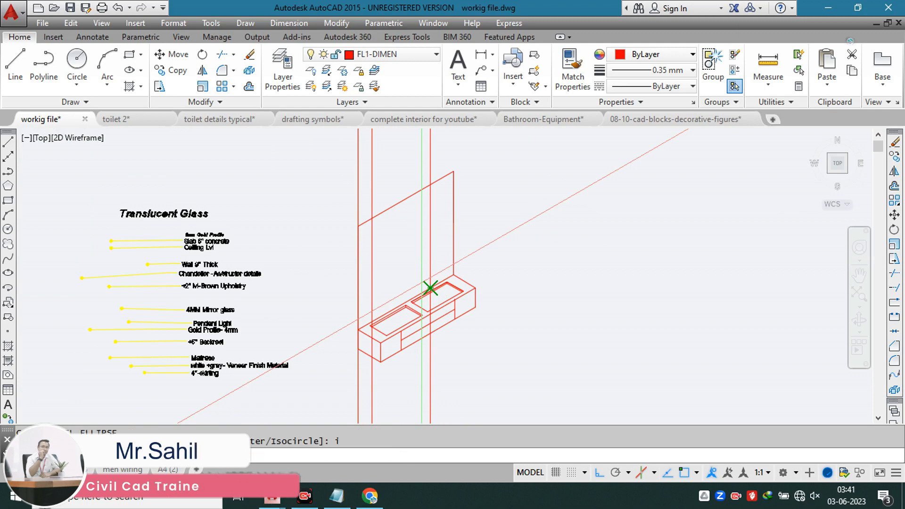
scroll(382, 258, "up", 2)
key("space")
left_click(405, 267)
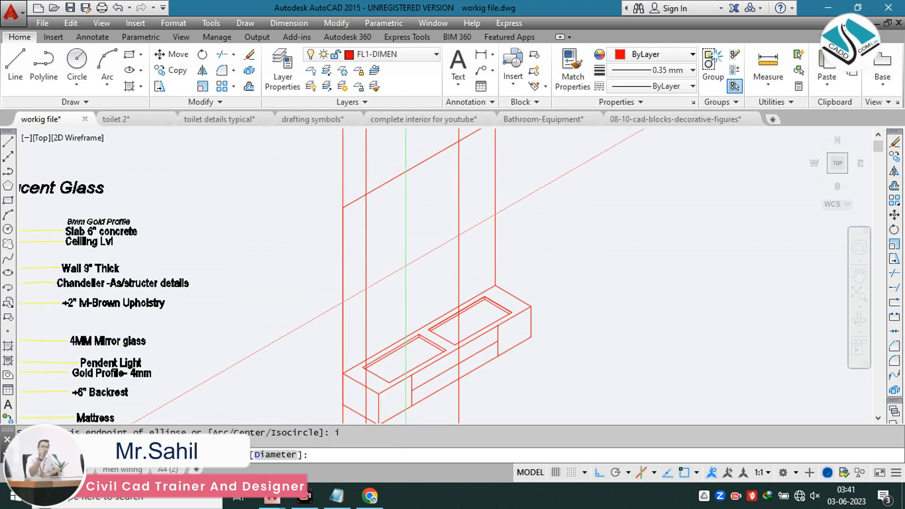
scroll(366, 297, "up", 2)
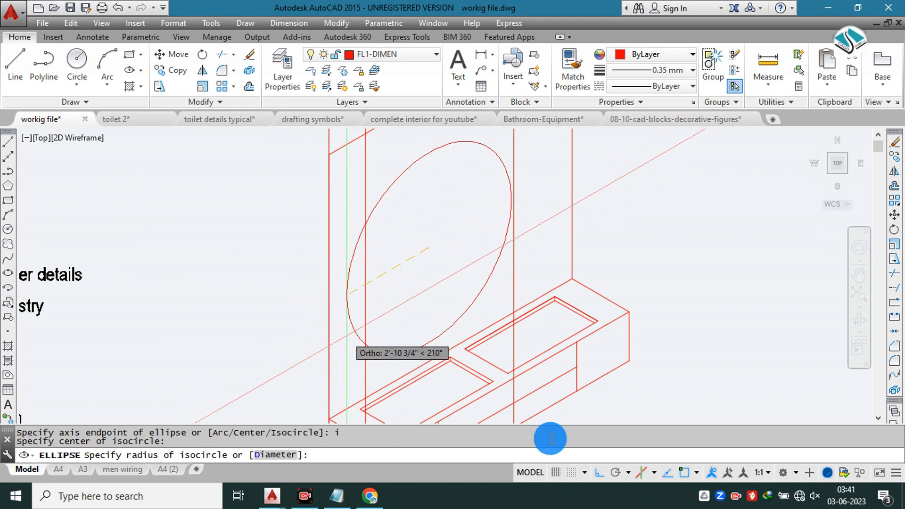
scroll(363, 311, "up", 2)
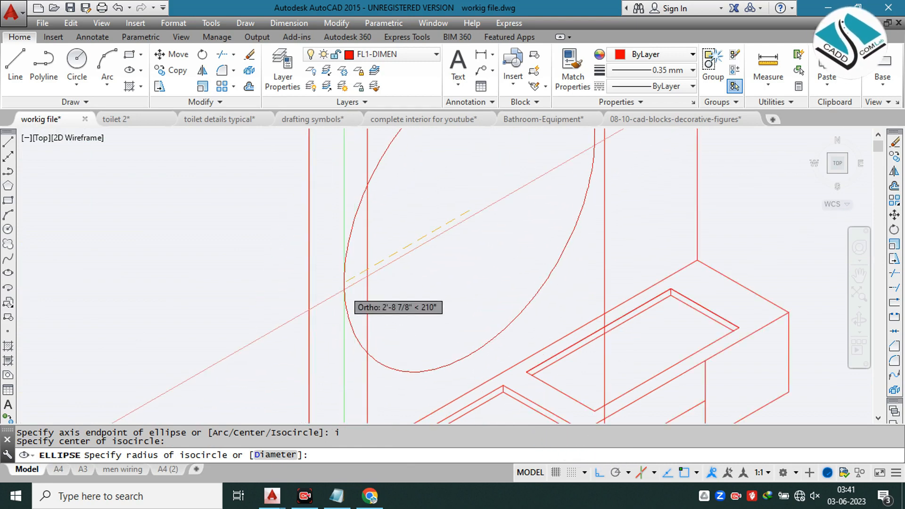
left_click(346, 283)
scroll(351, 281, "down", 2)
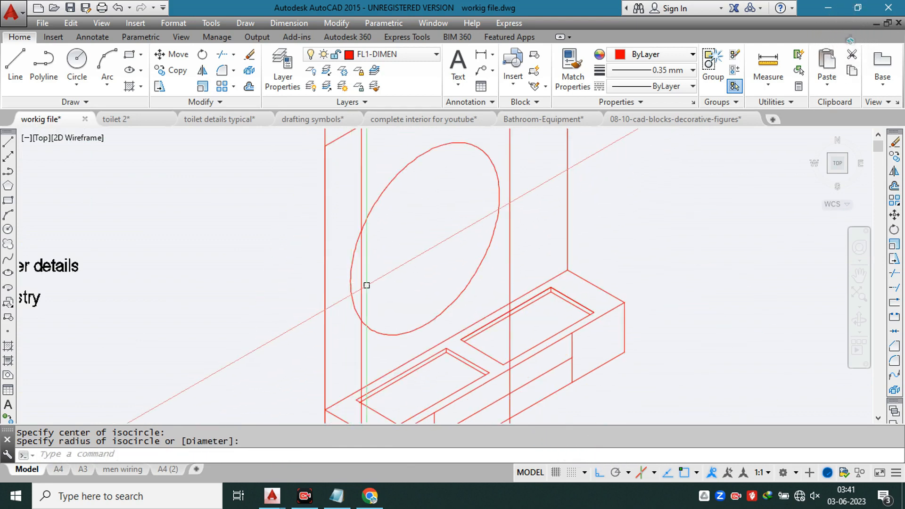
key("Escape")
Step: Try offsetting the wall isocircle 0.5" inward and undo the offset
left_click(433, 151)
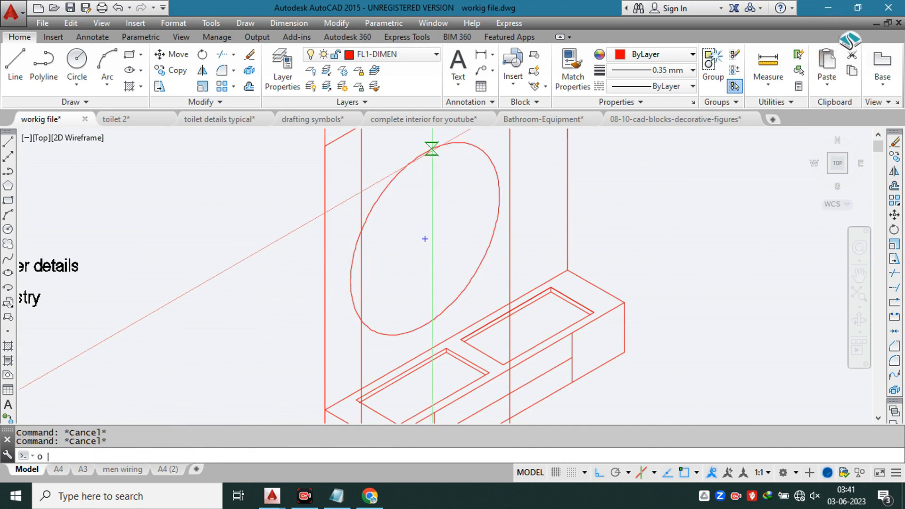
type("o")
key("Return")
key("Escape")
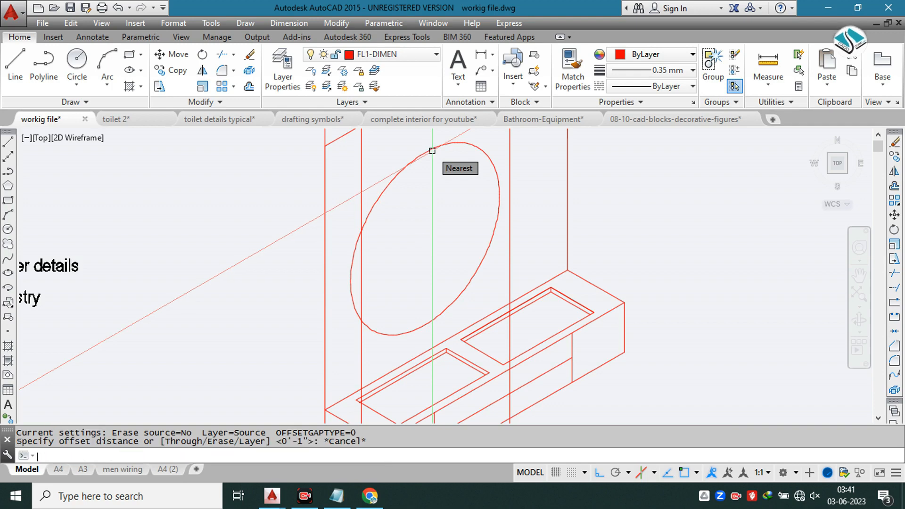
type("o")
key("Return")
key("Return")
left_click(432, 151)
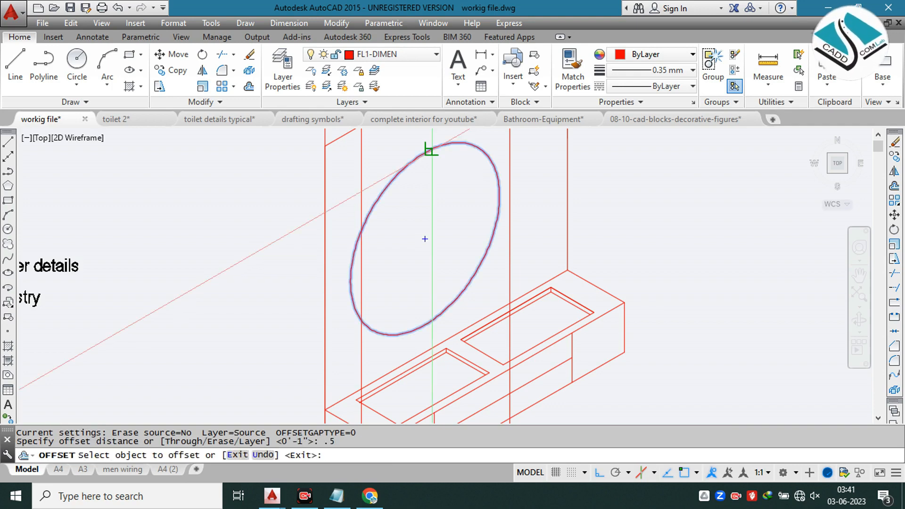
left_click(432, 173)
key("ctrl+z")
key("Escape")
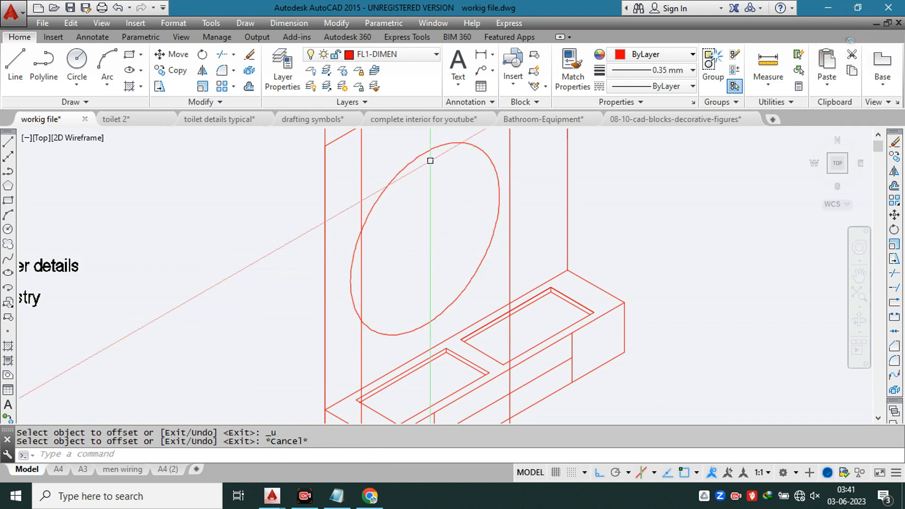
Step: Offset the wall isocircle 1" inward
type("o")
key("Return")
type("1")
key("Return")
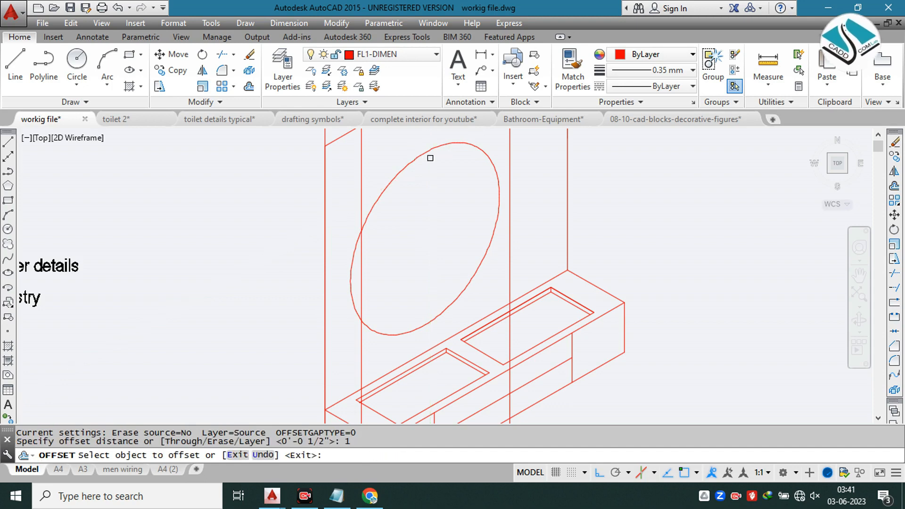
left_click(428, 151)
left_click(434, 206)
key("Escape")
key("Escape")
key("Escape")
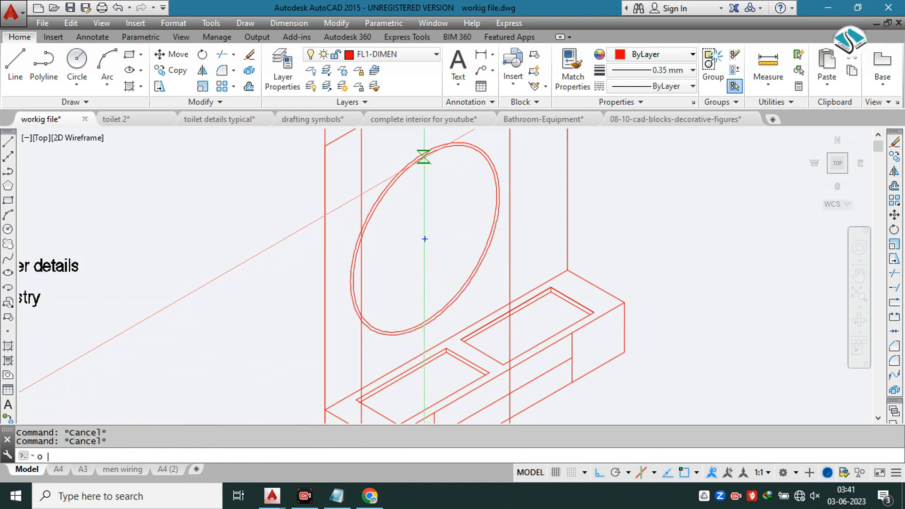
type("o")
key("Return")
type("2'")
key("Return")
scroll(424, 157, "up", 4)
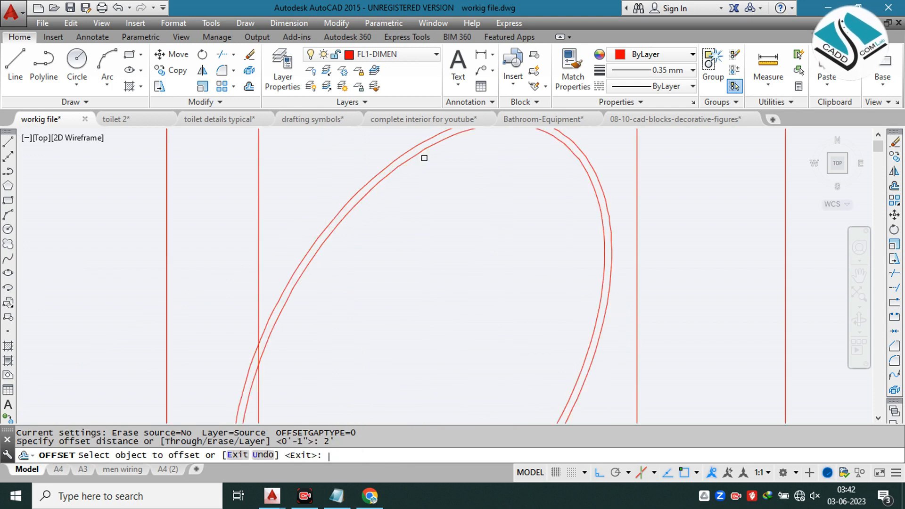
left_click(421, 147)
scroll(432, 165, "down", 2)
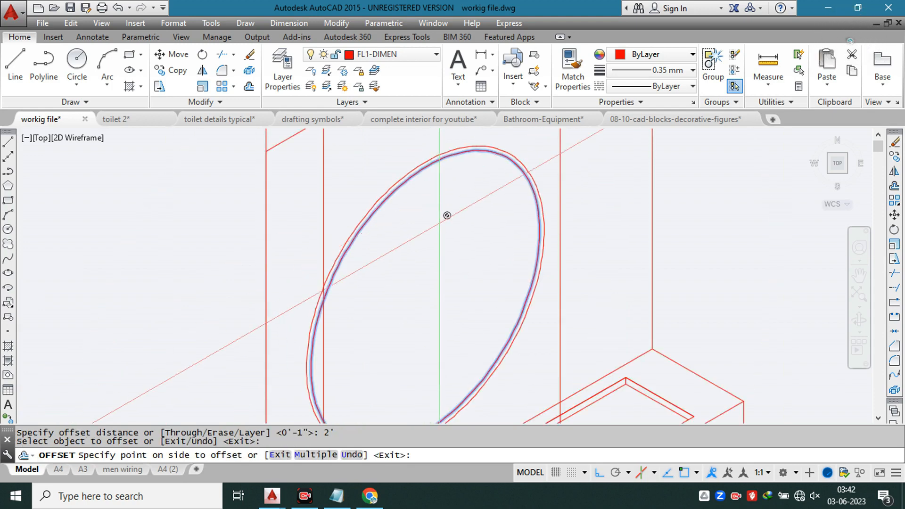
key("Escape")
type("o")
key("Return")
type("1")
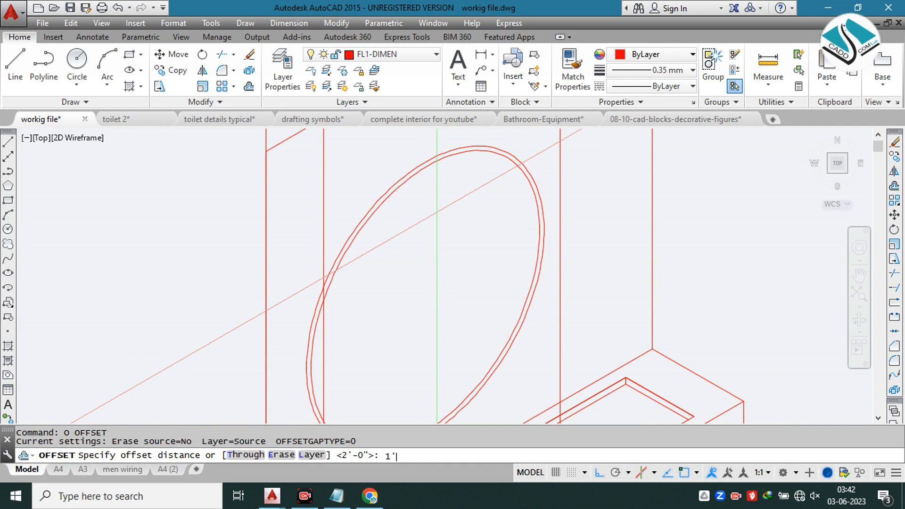
key("Return")
left_click(421, 169)
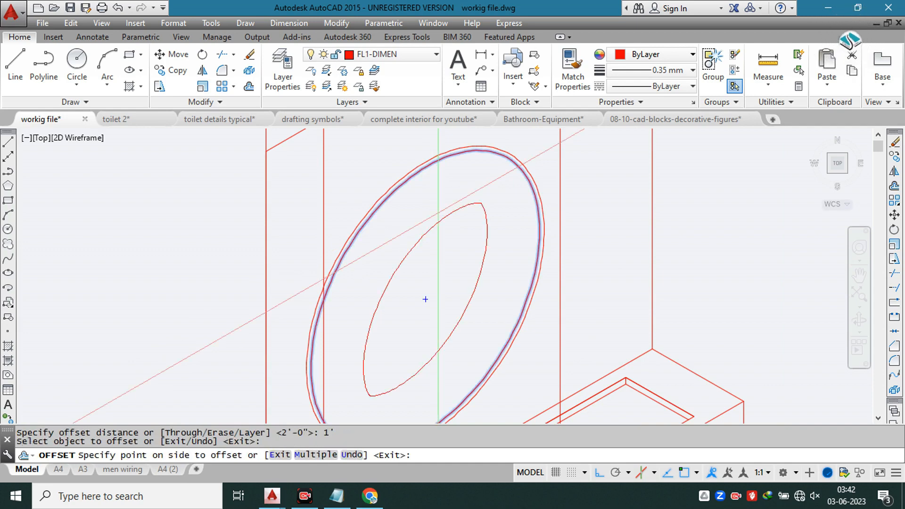
key("Escape")
key("Escape")
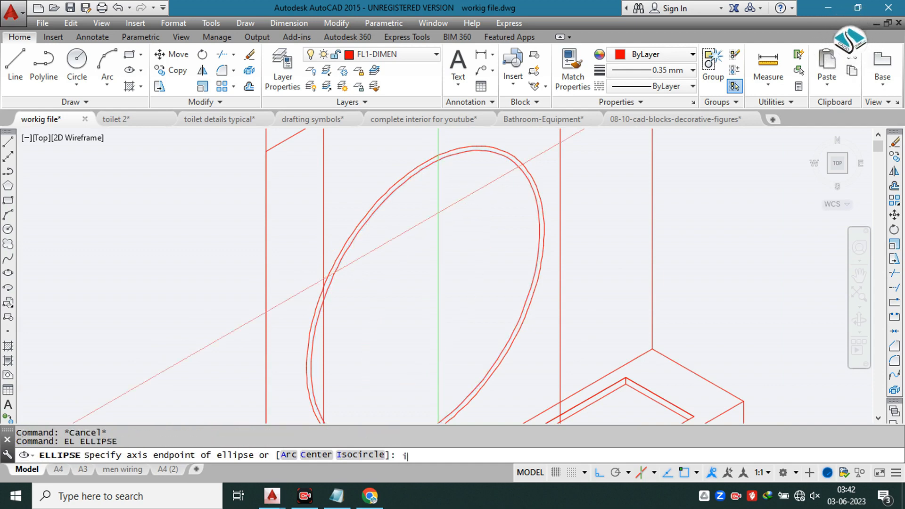
Step: Draw a smaller isocircle with a radius of about 1'-4" inside the double ring on the back wall
key("Return")
left_click(425, 299)
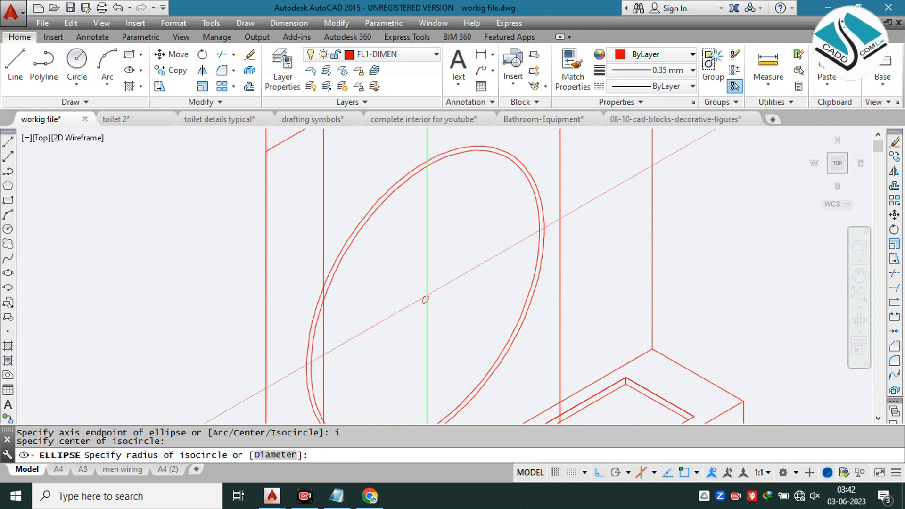
left_click(479, 198)
Step: Offset the smaller isocircle 1" inward
type("o")
key("Return")
type("1")
key("Return")
left_click(452, 216)
left_click(440, 307)
key("Escape")
Step: Move the smaller double ring down to the lower inner edge of the large ring, with ortho off
middle_click_drag(440, 307, 462, 171)
left_click(425, 209)
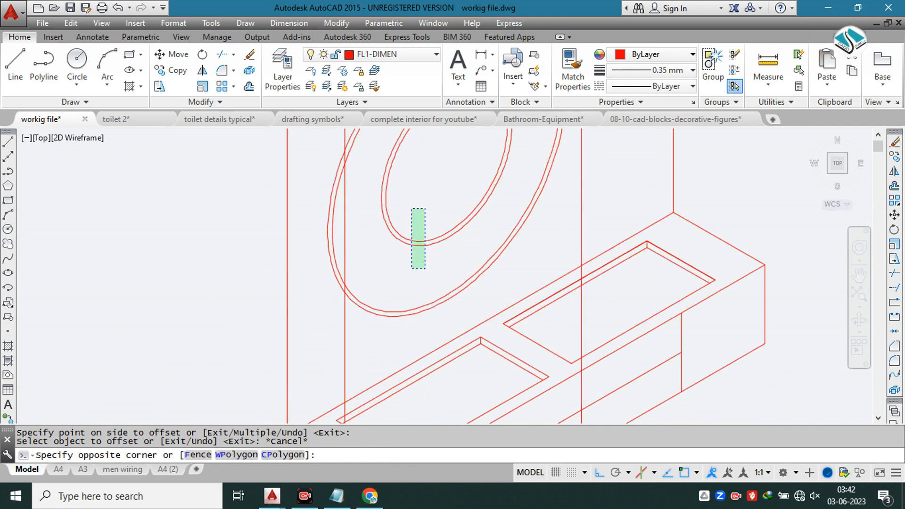
left_click(412, 269)
type("m")
key("Return")
scroll(415, 246, "up", 3)
left_click(415, 237)
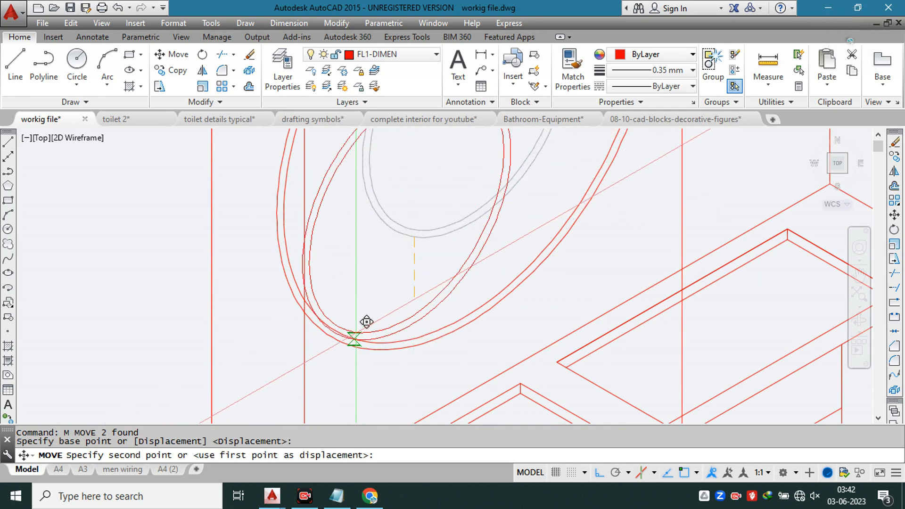
scroll(366, 322, "up", 5)
left_click(611, 470)
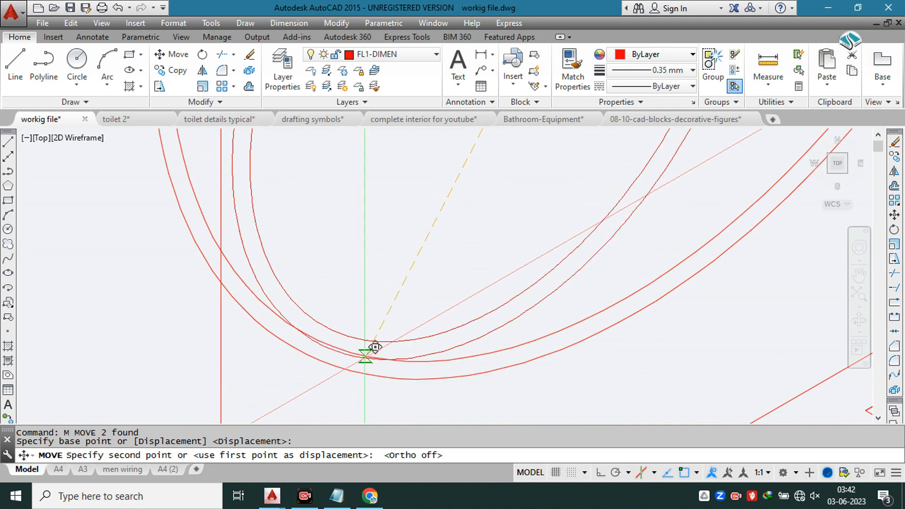
key("Escape")
scroll(447, 339, "down", 4)
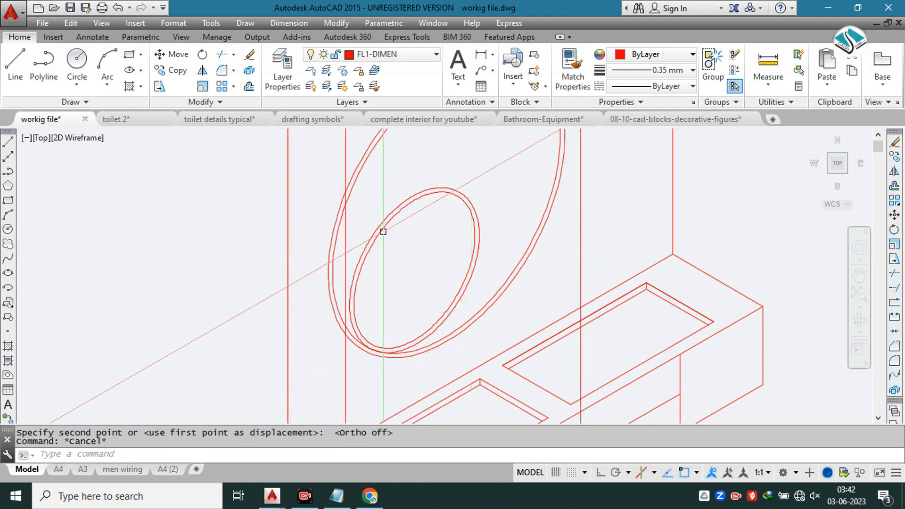
Step: Trim the vertical construction line where it crosses the large mirror ring
middle_click_drag(383, 232, 385, 262)
key("Escape")
type("tr")
key("Return")
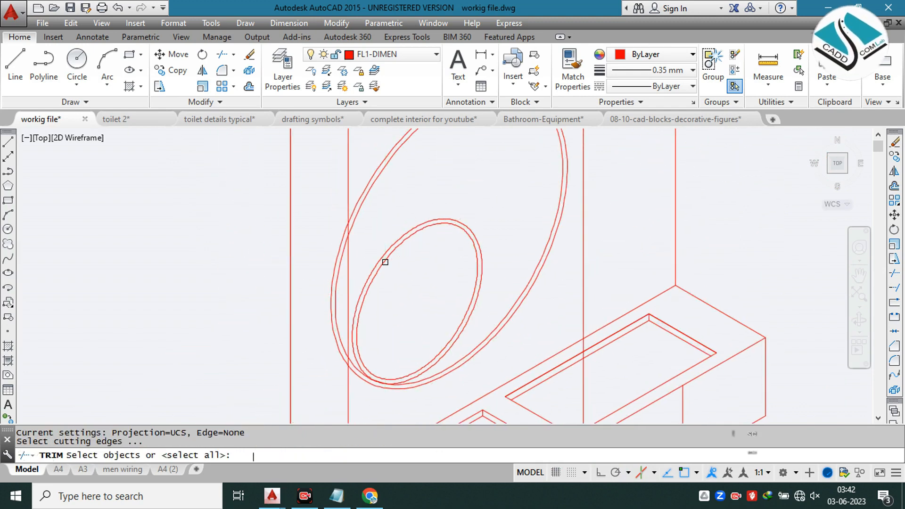
key("Return")
scroll(351, 235, "up", 4)
scroll(342, 259, "down", 3)
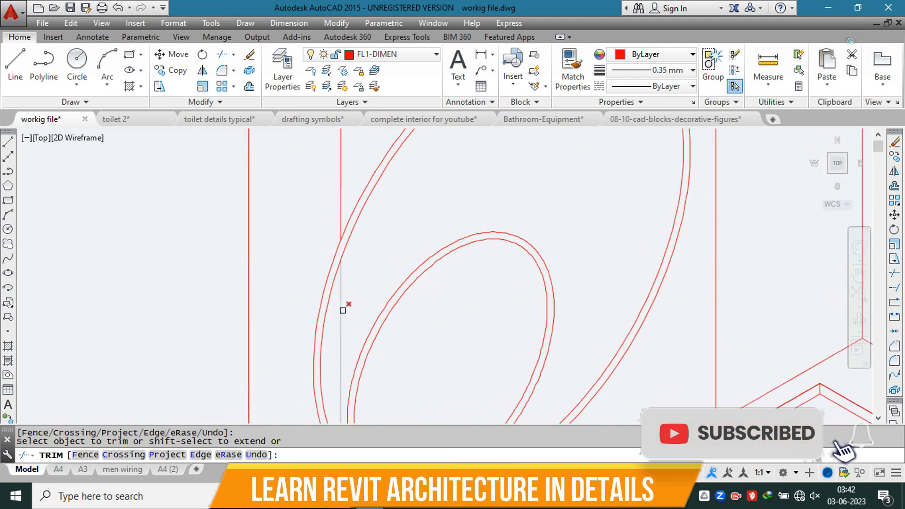
left_click(333, 204)
scroll(340, 221, "up", 1)
scroll(342, 244, "up", 2)
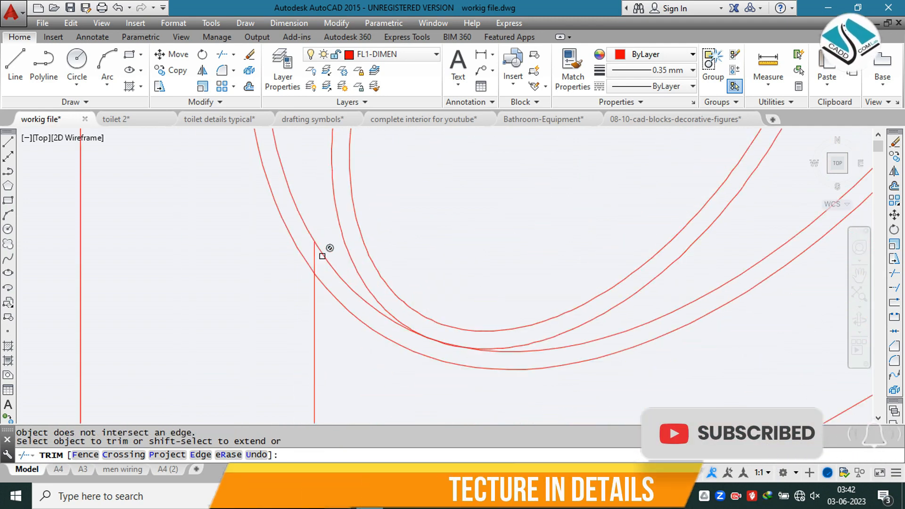
left_click(317, 260)
left_click(314, 261)
left_click(315, 263)
scroll(338, 290, "down", 2)
scroll(479, 270, "down", 4)
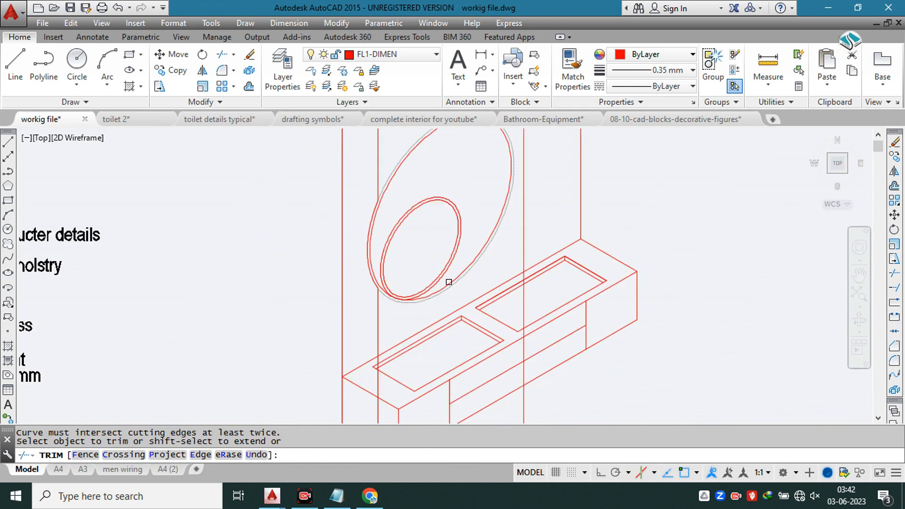
key("Escape")
Step: Erase all vertical construction lines crossing the back wall and vanity, including the piece hanging below the vanity
scroll(478, 271, "down", 1)
middle_click_drag(504, 180, 482, 294)
left_click(502, 168)
left_click(333, 203)
type("e")
key("Return")
scroll(484, 264, "down", 3)
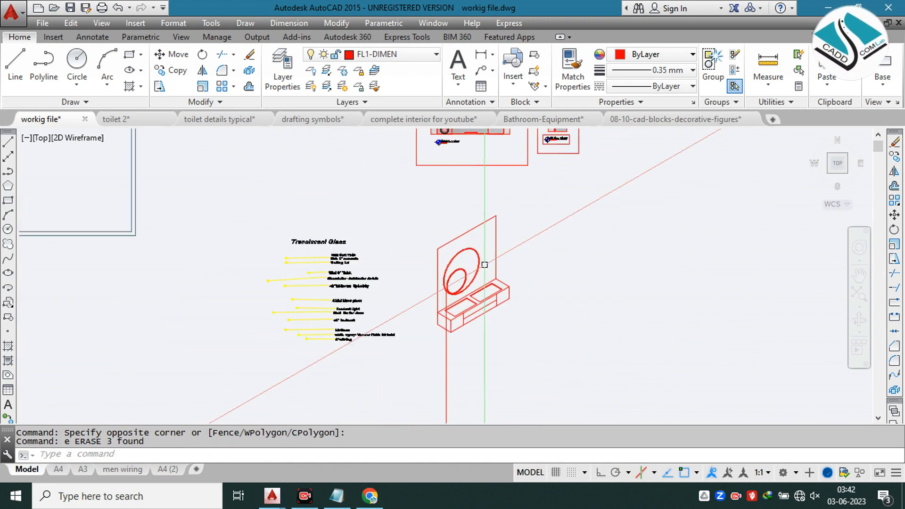
scroll(465, 297, "up", 2)
left_click(475, 383)
left_click(423, 352)
type("e")
key("Return")
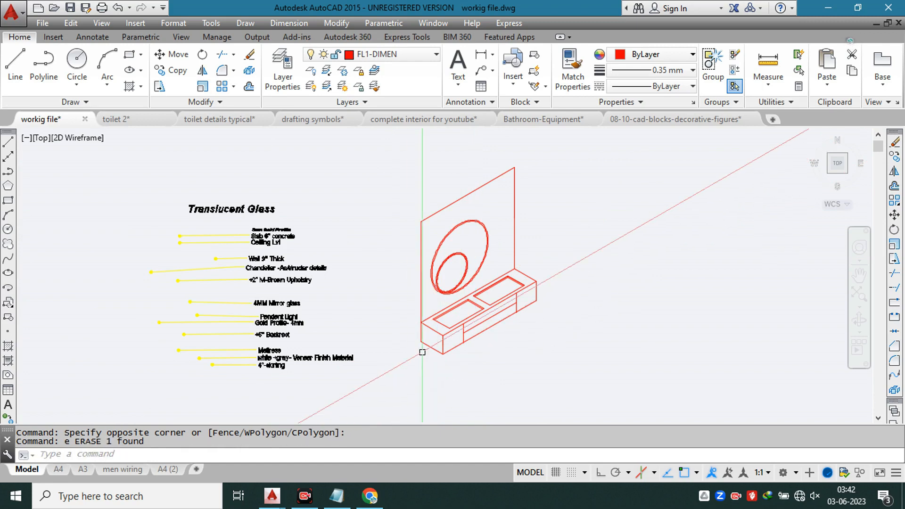
Step: Draw vertical construction lines through both edges of the two orange strips beside the round mirror in the front view
type("xl")
key("Return")
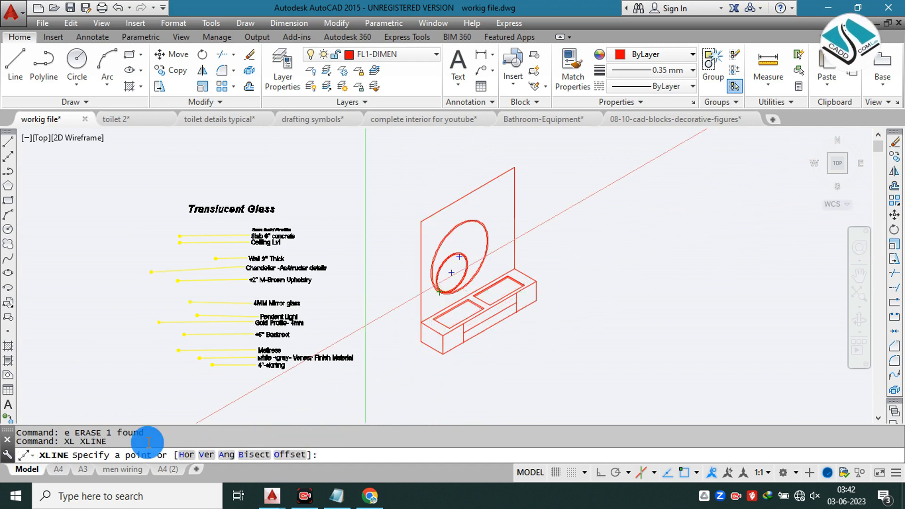
left_click(206, 454)
scroll(377, 264, "down", 4)
scroll(359, 245, "up", 8)
scroll(354, 243, "up", 2)
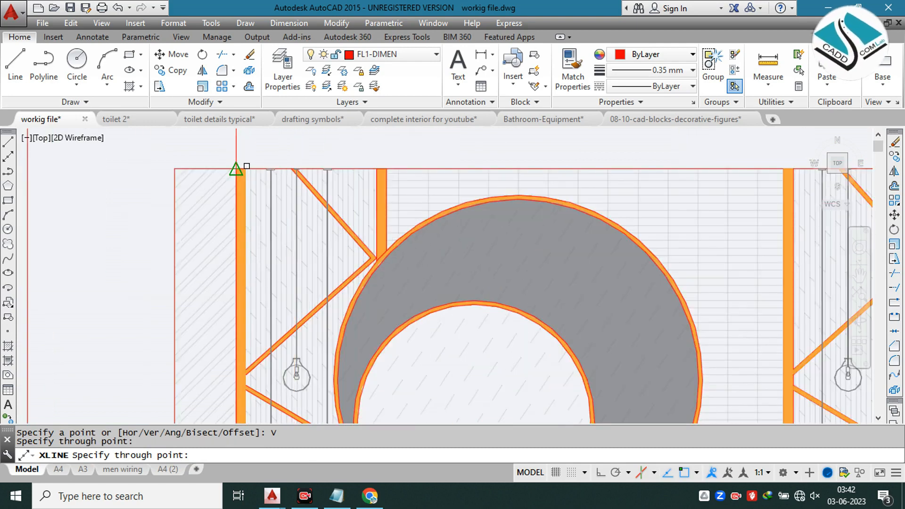
scroll(246, 166, "up", 4)
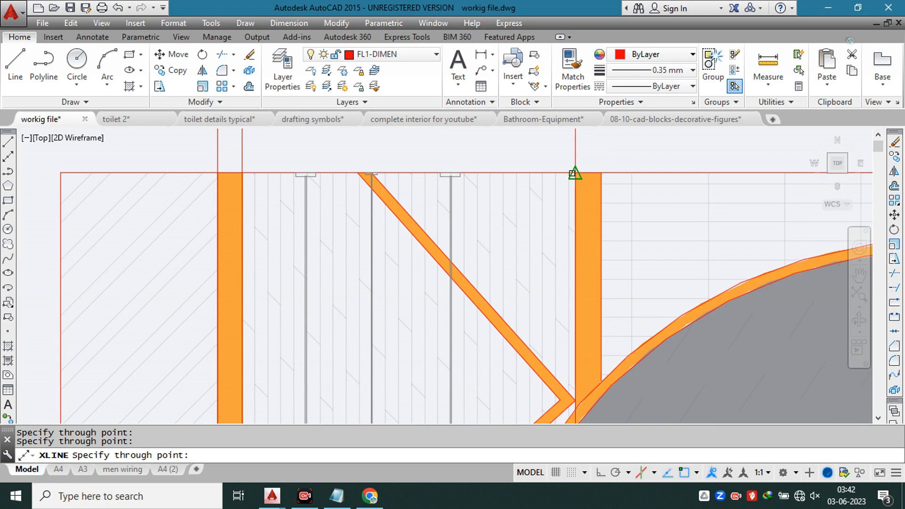
left_click(601, 173)
key("Escape")
scroll(434, 198, "down", 10)
Step: Trim the new construction lines above the isometric wall's top edge and where they cross the vanity
mouse_move(471, 287)
middle_mouse_down()
mouse_move(479, 153)
mouse_move(408, 177)
middle_mouse_up()
scroll(398, 259, "up", 2)
scroll(404, 242, "up", 3)
key("Escape")
type("tr")
key("Return")
key("Return")
left_click(415, 165)
left_click(351, 160)
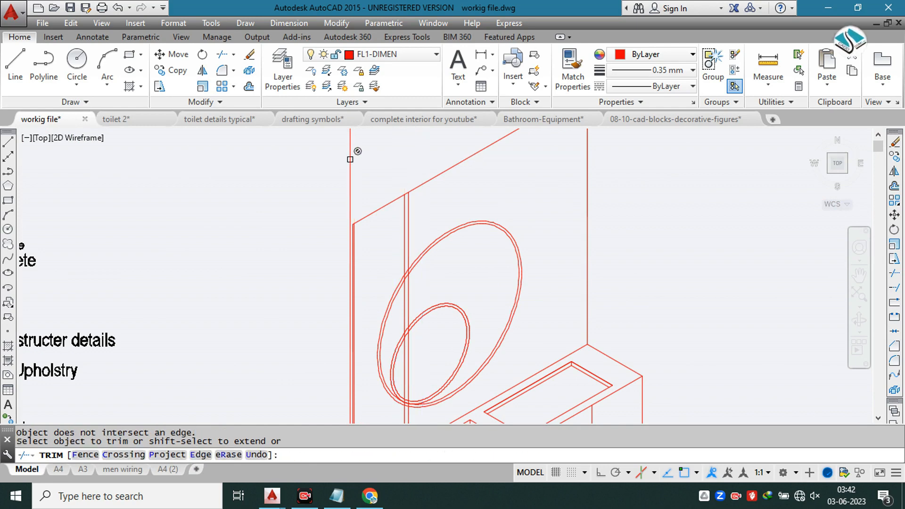
left_click(385, 160)
left_click(342, 165)
scroll(340, 167, "down", 4)
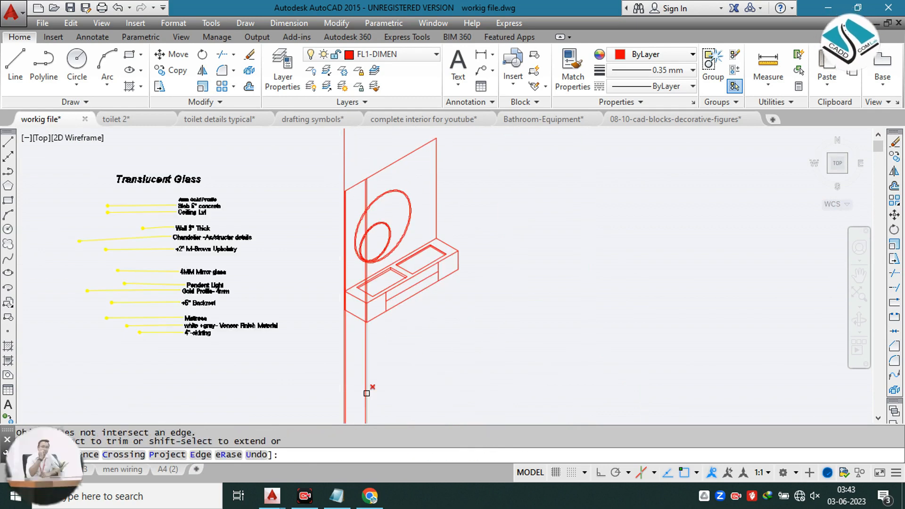
scroll(365, 395, "up", 4)
left_click(430, 322)
left_click(341, 345)
middle_click_drag(356, 224, 357, 386)
Step: Erase the two leftover pieces of the trimmed construction lines below the vanity
scroll(372, 261, "up", 5)
scroll(323, 340, "up", 2)
key("Escape")
middle_click_drag(363, 349, 372, 180)
left_click(384, 230)
left_click(330, 261)
key("Delete")
Step: Erase the stray vertical lines just outside and just inside the back wall's near vertical edge
scroll(370, 250, "down", 2)
scroll(370, 248, "down", 6)
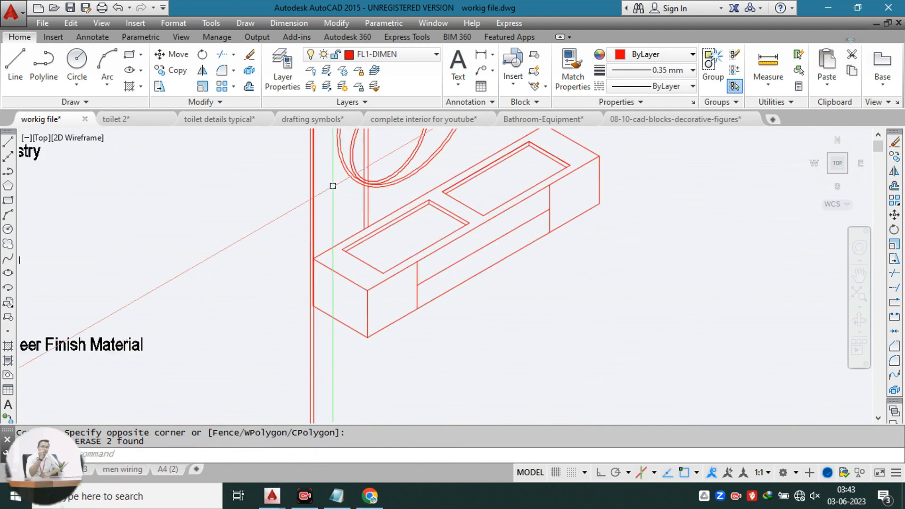
middle_click_drag(333, 186, 332, 335)
scroll(294, 135, "up", 6)
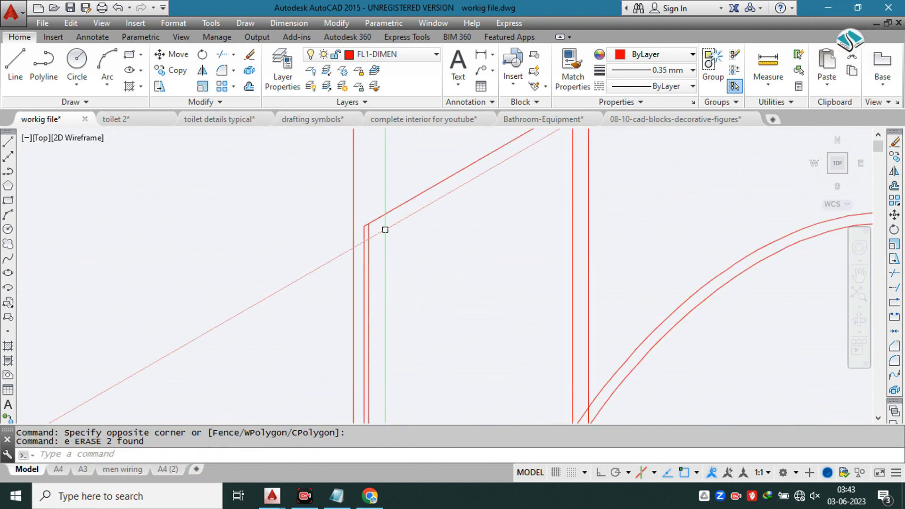
left_click(381, 182)
left_click(354, 182)
type("e")
key("space")
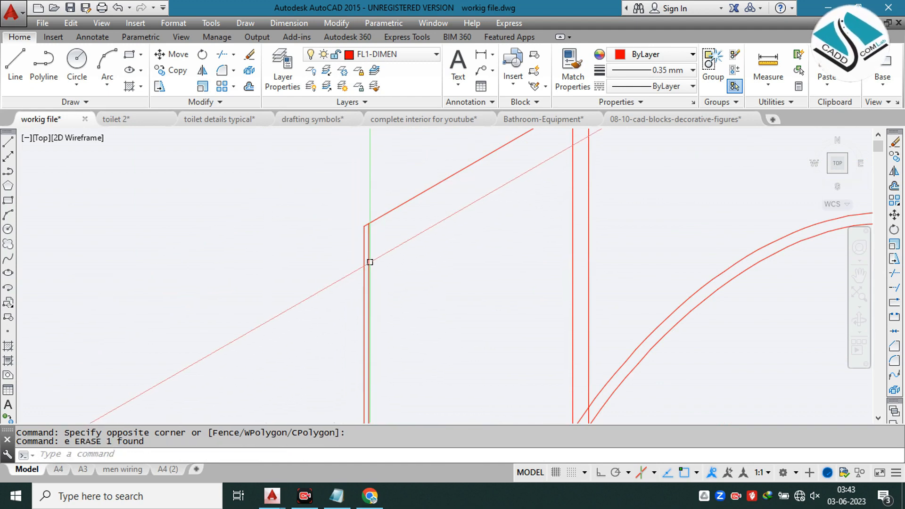
left_click(371, 262)
key("Escape")
left_click(370, 260)
type("e")
key("space")
Step: Try copying the back wall's near vertical edge 1" inward and erase the copy
left_click(371, 260)
left_click(355, 285)
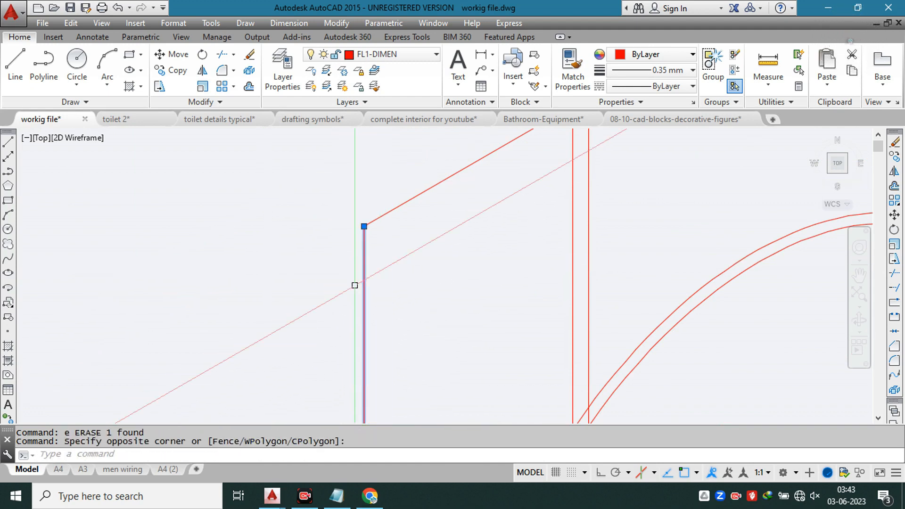
type("co")
key("space")
left_click(354, 281)
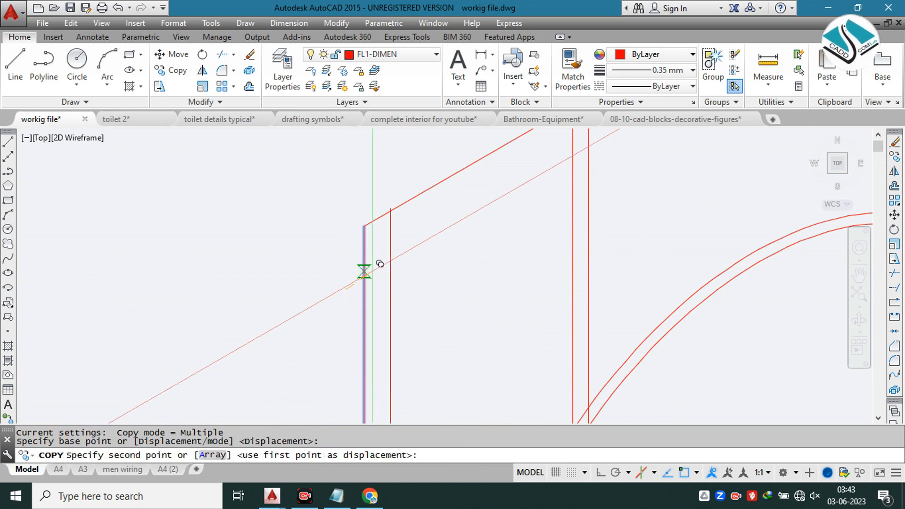
type("1")
key("space")
key("Escape")
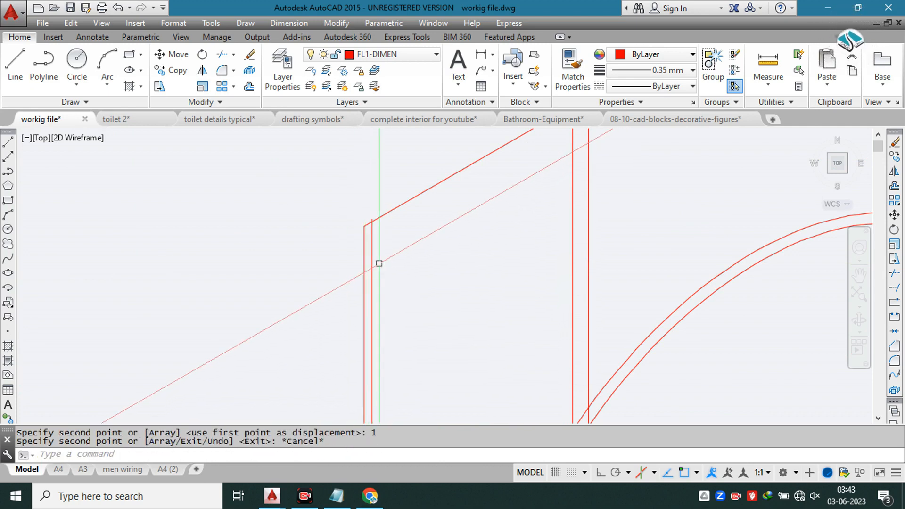
left_click(371, 272)
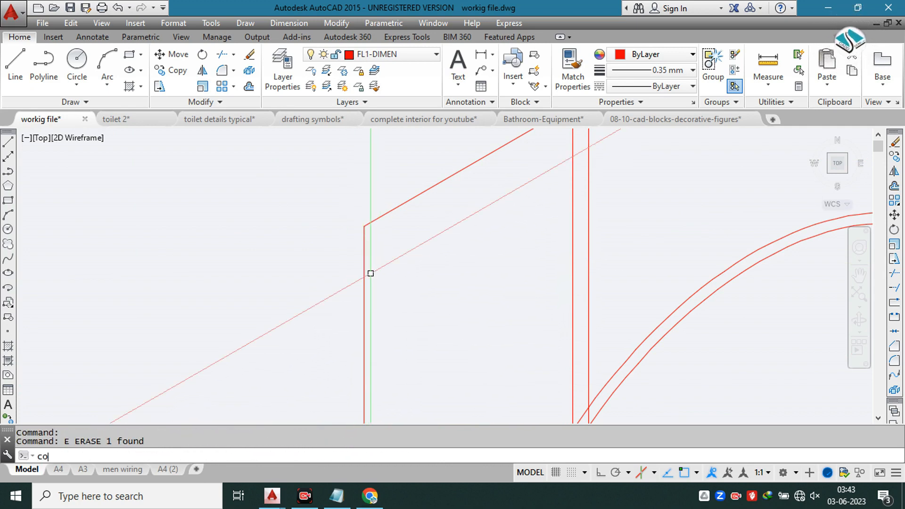
Step: Copy the back wall's near vertical edge a short distance along the sloping top edge to form a narrow strip
left_click(371, 273)
left_click(313, 304)
key("space")
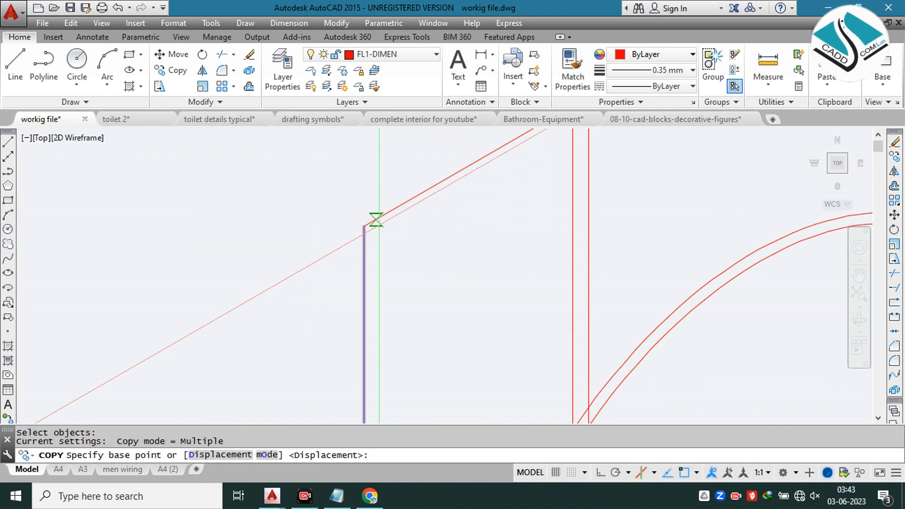
left_click(372, 219)
scroll(365, 228, "up", 2)
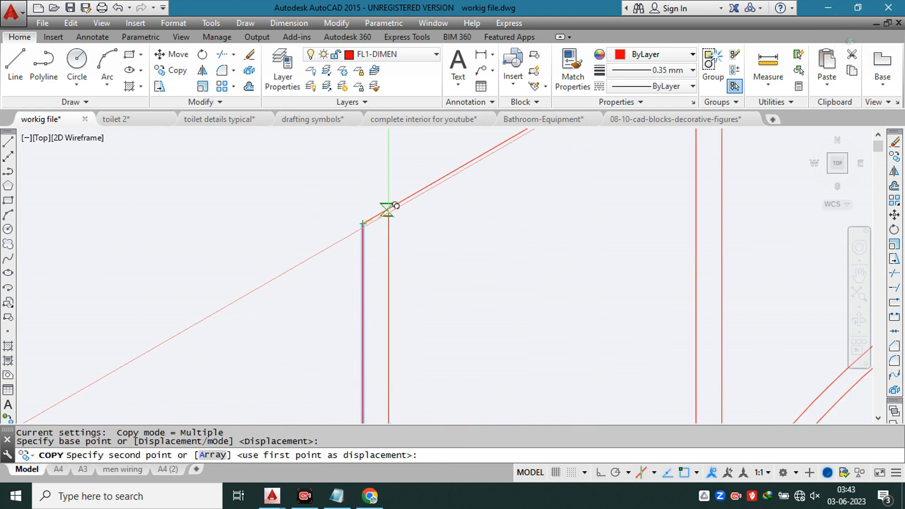
left_click(389, 208)
scroll(389, 207, "down", 4)
key("Escape")
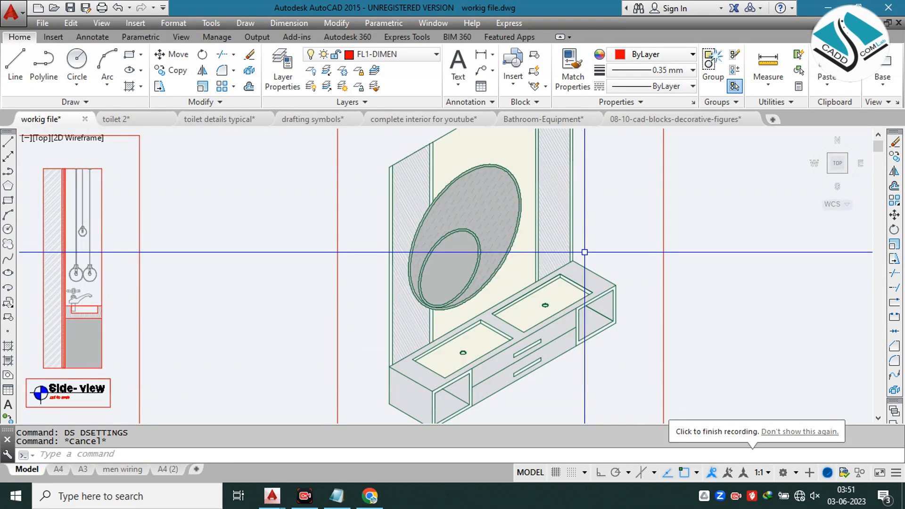
key("Escape")
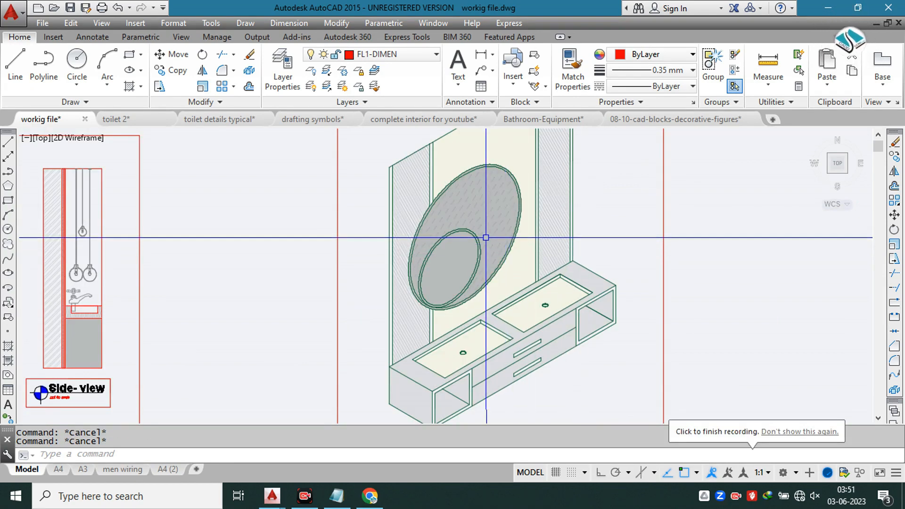
Step: Set the small mirror circle's gradient hatch to transparency 80 and its first colour to 199,200,202
scroll(495, 330, "up", 4)
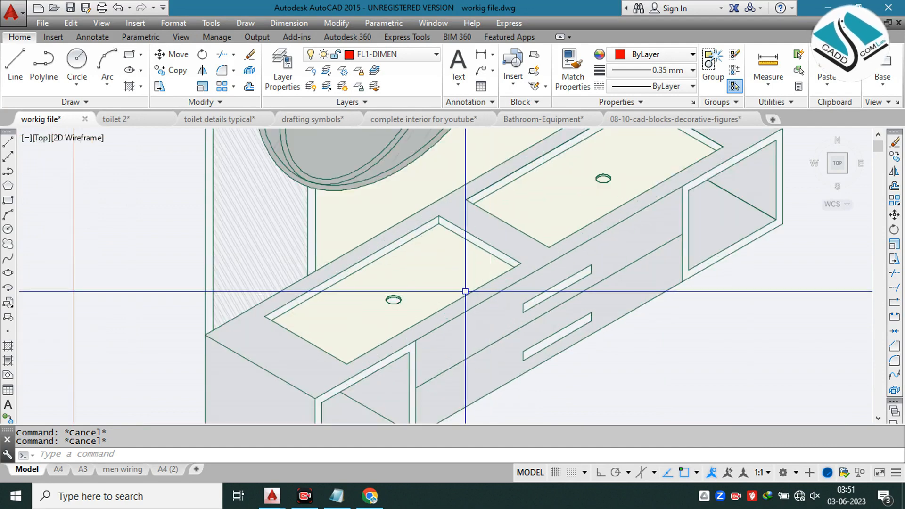
scroll(492, 293, "down", 3)
scroll(493, 295, "down", 2)
middle_click_drag(472, 221, 489, 272)
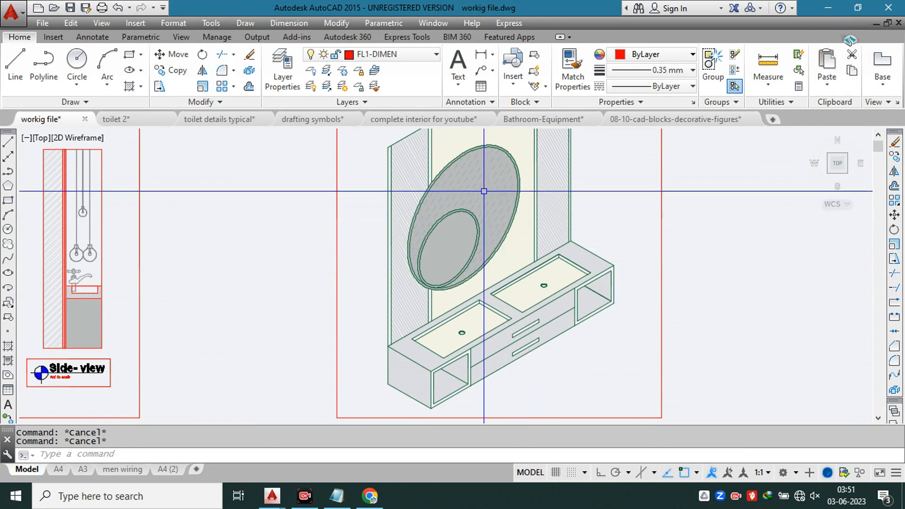
scroll(484, 191, "down", 2)
scroll(491, 207, "up", 2)
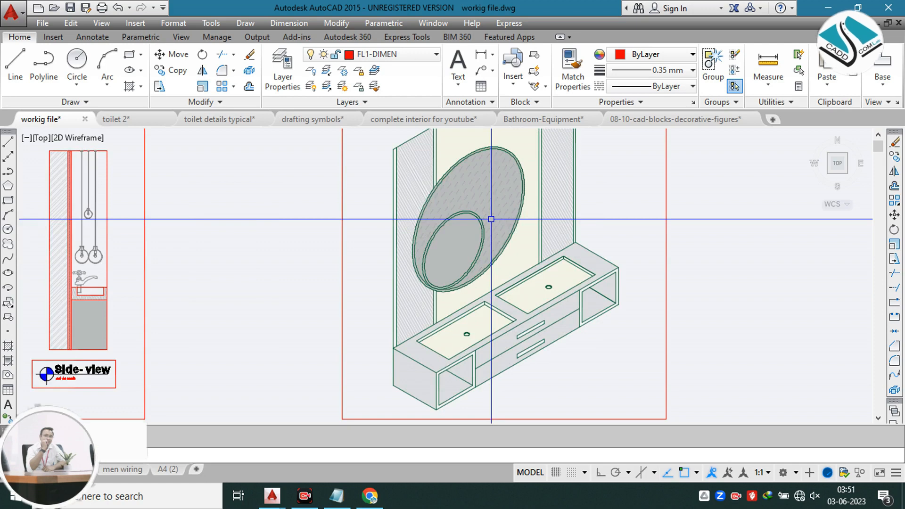
left_click(460, 247)
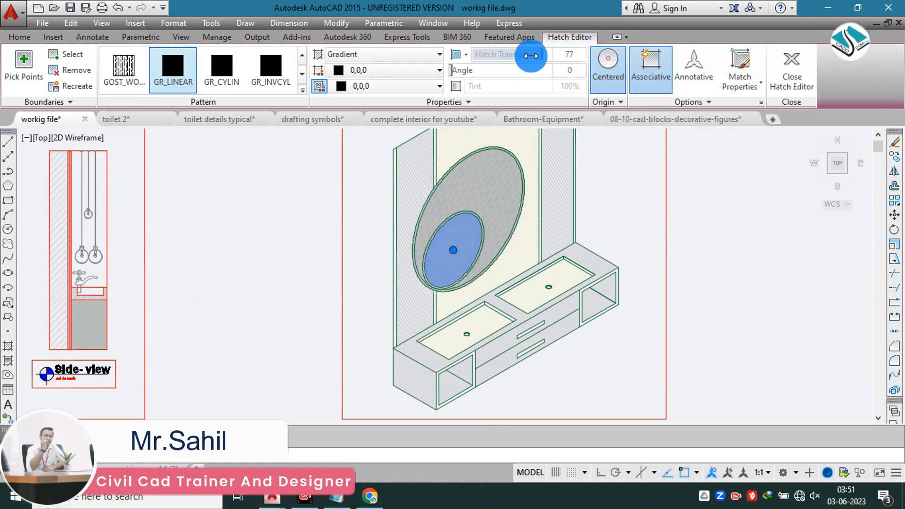
left_click_drag(531, 55, 534, 55)
left_click(403, 72)
left_click(335, 129)
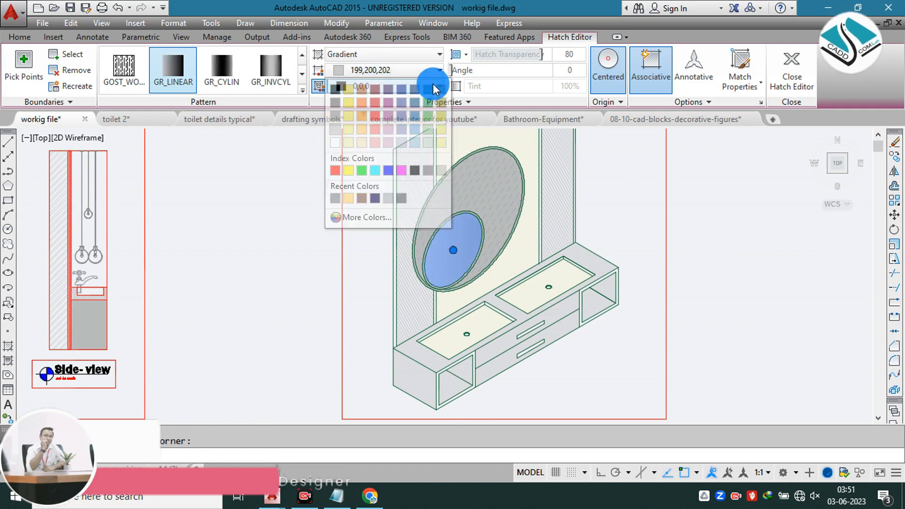
Step: Set the second gradient colour of the small mirror circle's hatch to 199,200,202 and finish the hatch edit
left_click(358, 86)
left_click(337, 132)
scroll(547, 259, "down", 3)
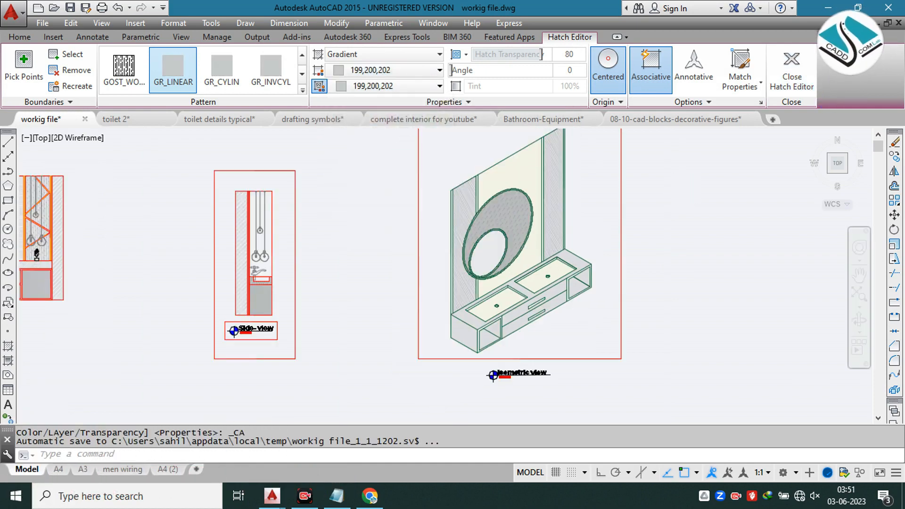
key("Escape")
scroll(540, 225, "up", 2)
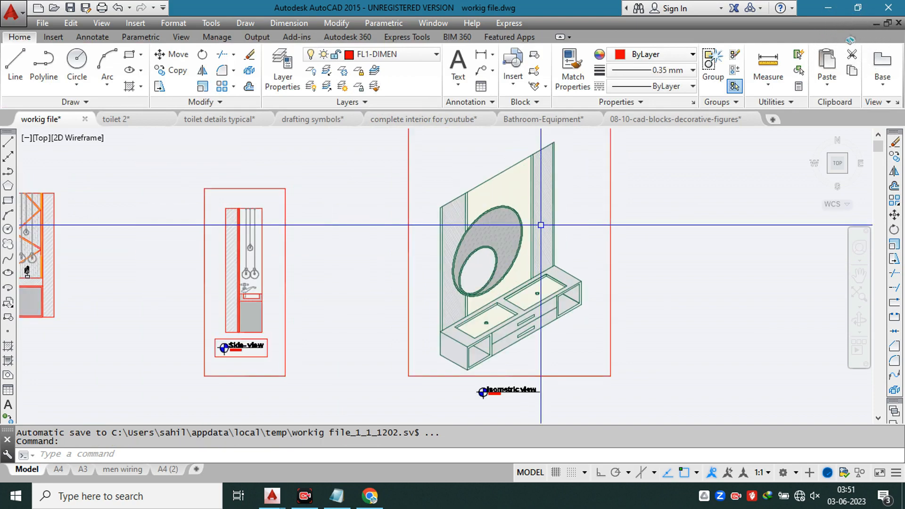
scroll(541, 225, "down", 4)
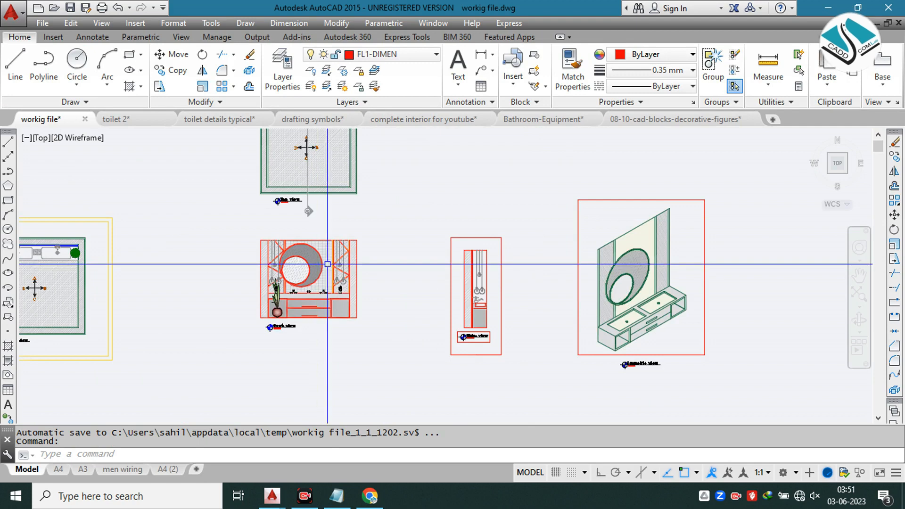
scroll(328, 219, "up", 4)
scroll(332, 265, "down", 3)
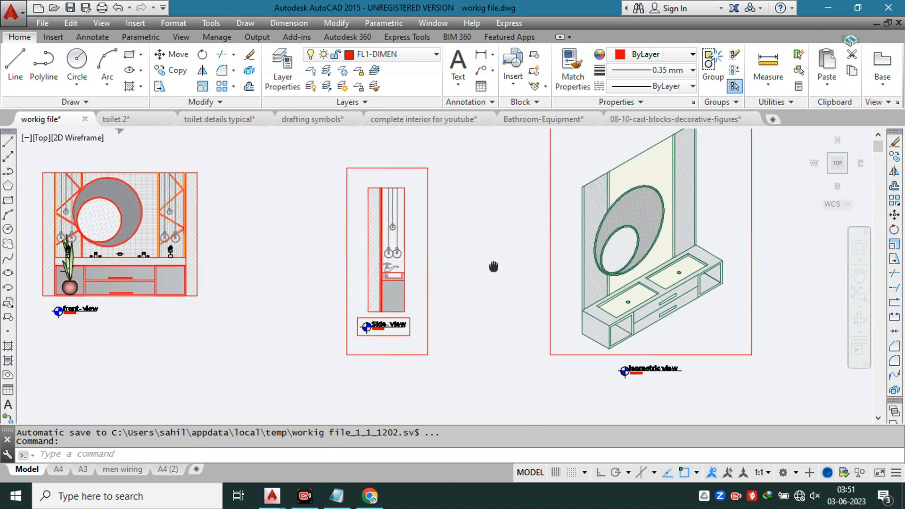
scroll(704, 241, "up", 4)
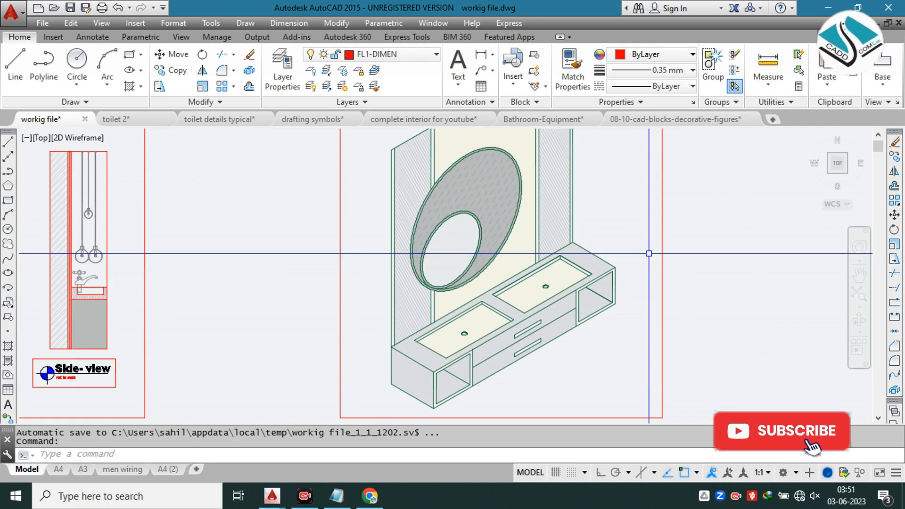
scroll(649, 253, "down", 3)
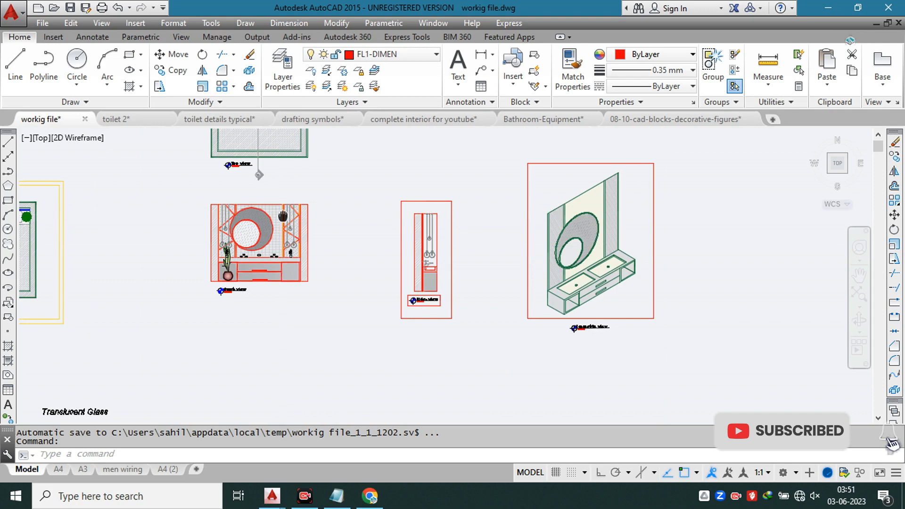
Step: Move the Slab 6" concrete leader note so its dot sits at the top of the front view's right-hand pendant-light panel
middle_click_drag(221, 292, 336, 262)
scroll(277, 317, "up", 6)
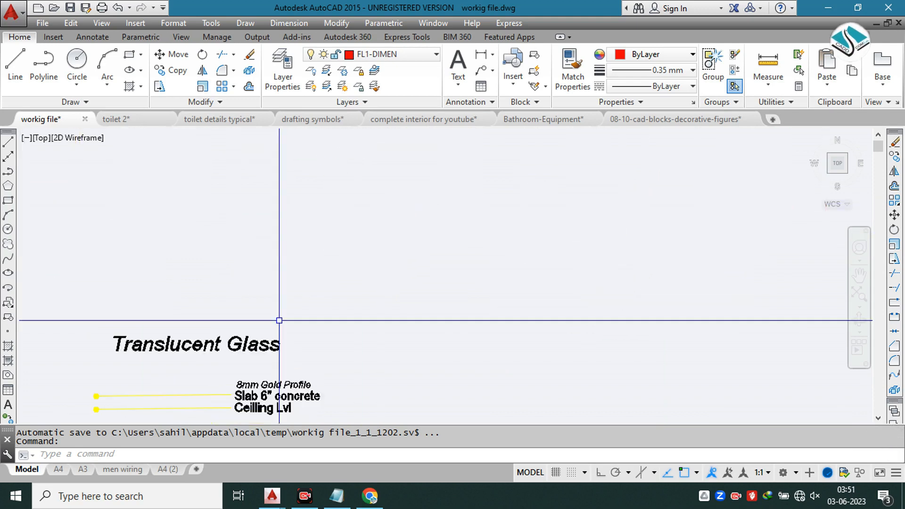
middle_click_drag(290, 339, 359, 278)
left_click(369, 279)
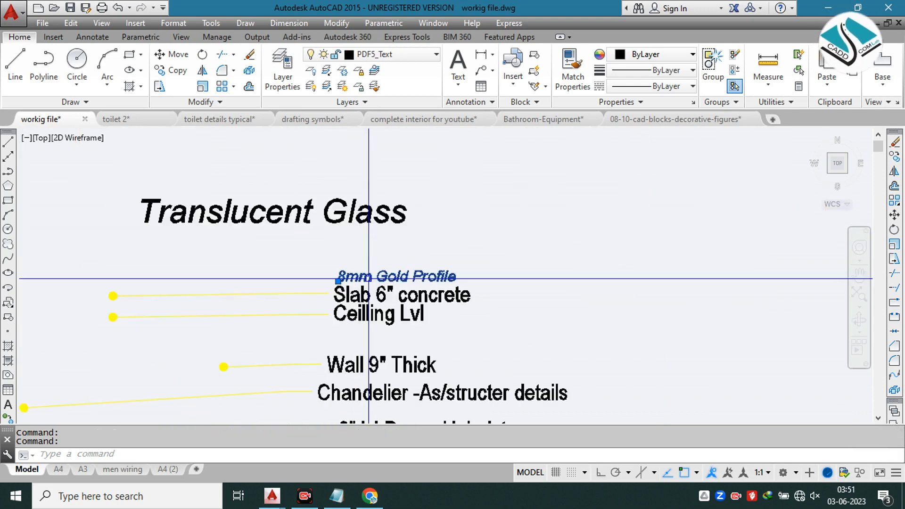
key("Escape")
left_click(140, 283)
left_click(109, 301)
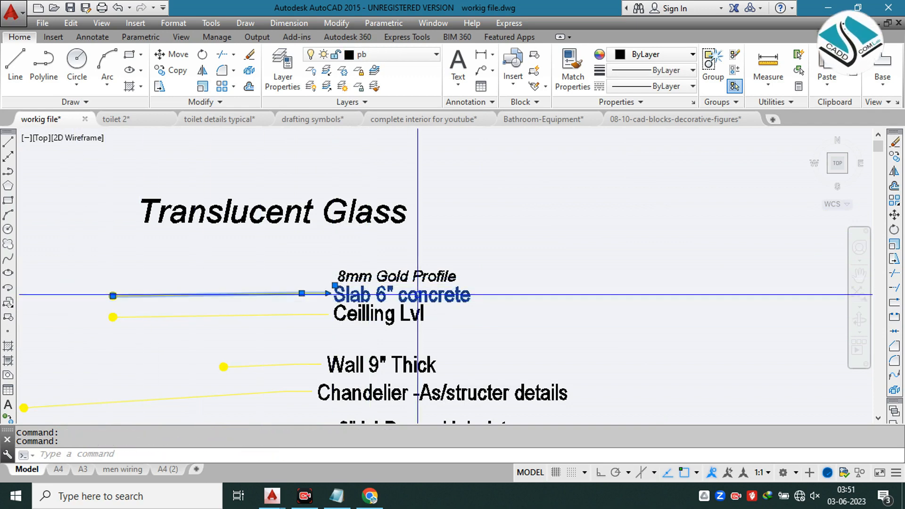
type("m")
key("space")
left_click(113, 296)
scroll(356, 330, "down", 6)
middle_click_drag(426, 215, 260, 384)
scroll(410, 235, "up", 6)
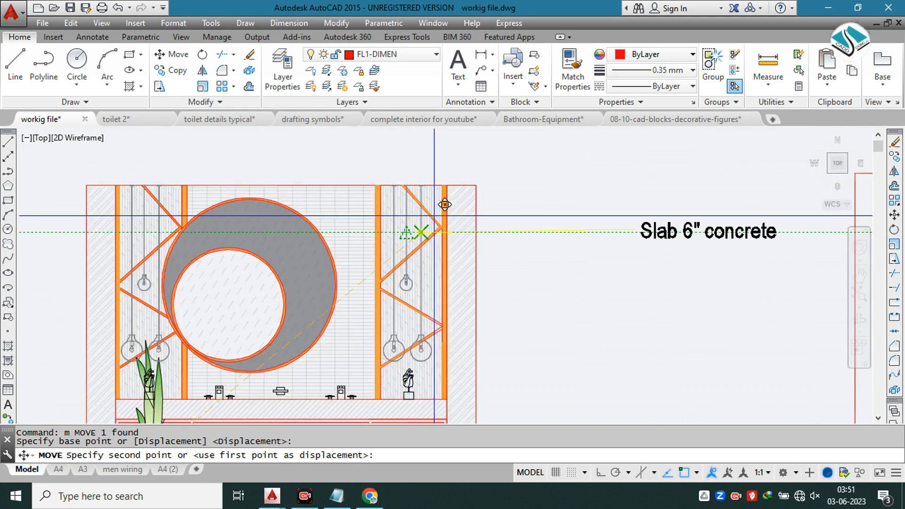
scroll(424, 187, "up", 2)
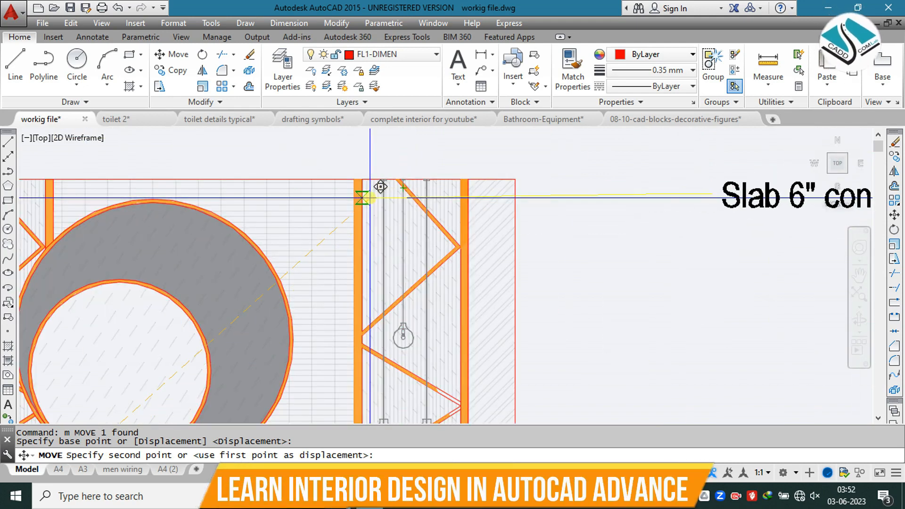
scroll(374, 191, "up", 2)
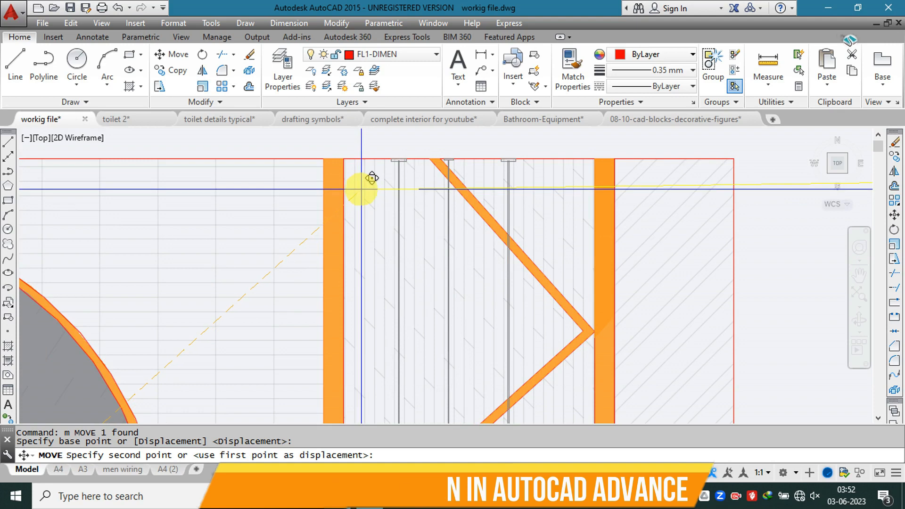
scroll(374, 188, "down", 2)
left_click(342, 200)
scroll(360, 201, "down", 2)
scroll(489, 210, "down", 2)
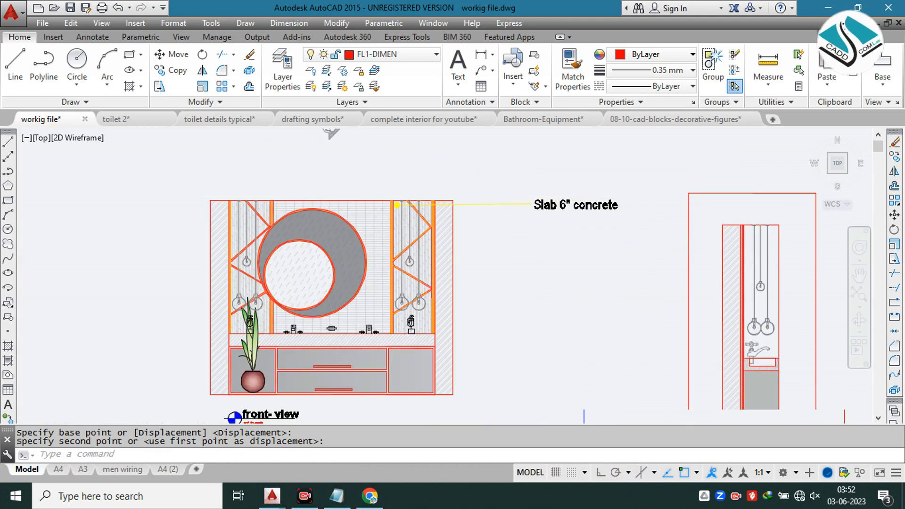
Step: Replace the Slab 6" concrete note's text with PLAYWOOD FINISH and a second line reading WITH LAMINATE -GLOSSY
scroll(590, 194, "up", 4)
left_click(587, 221)
double_click(572, 219)
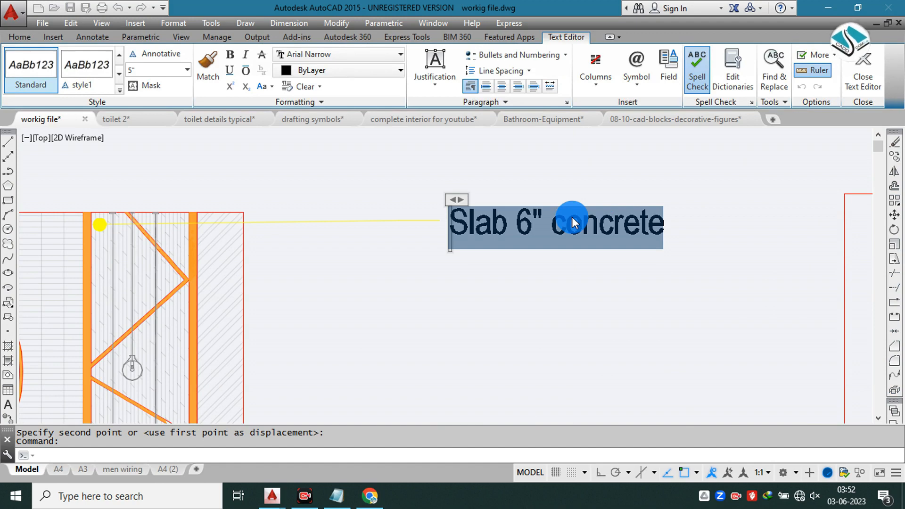
type("PLAYWOOD")
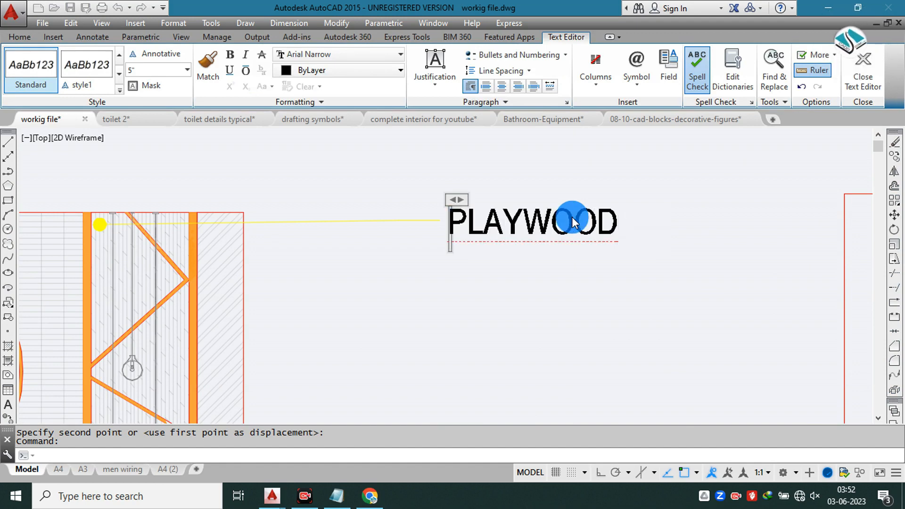
type(" FINISH")
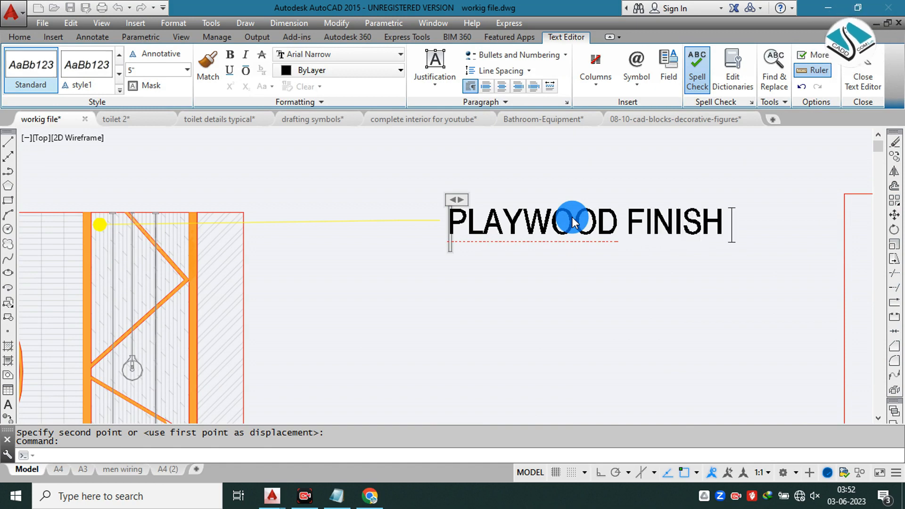
key("Return")
type("WI")
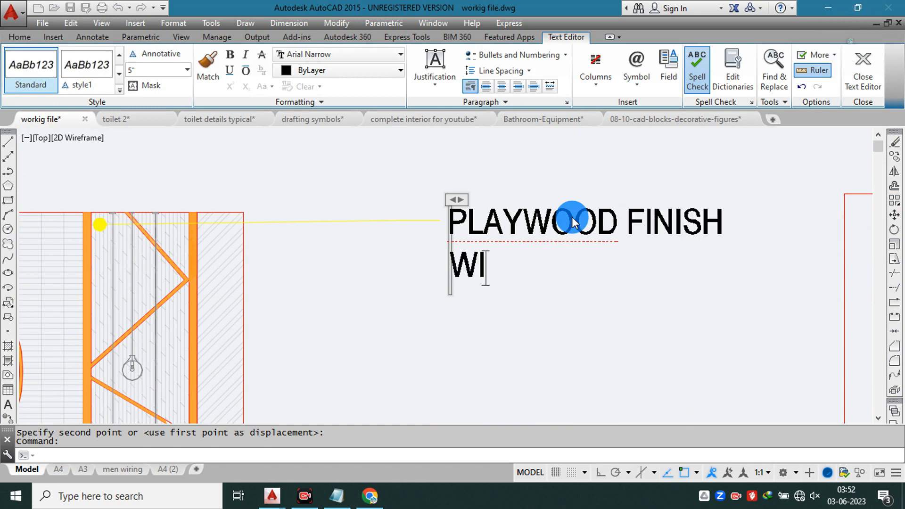
type("TH LAMINATE ")
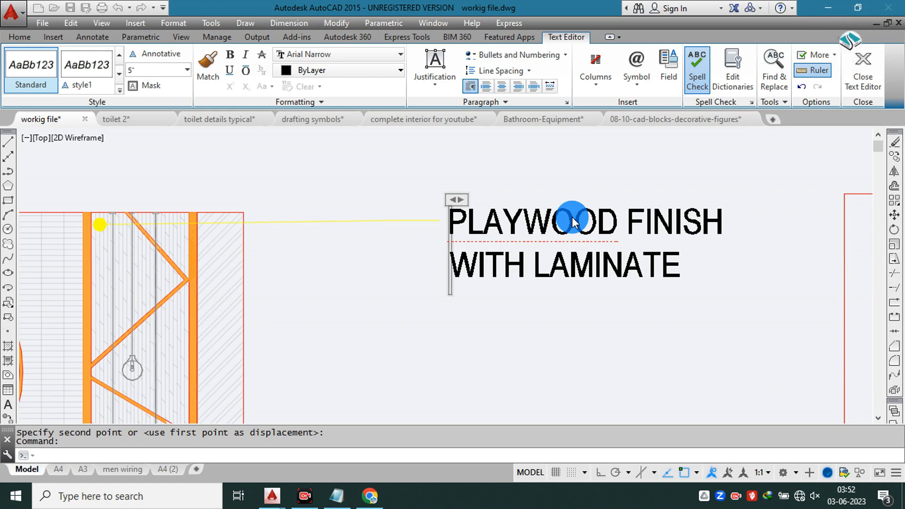
type("-GLOSSY")
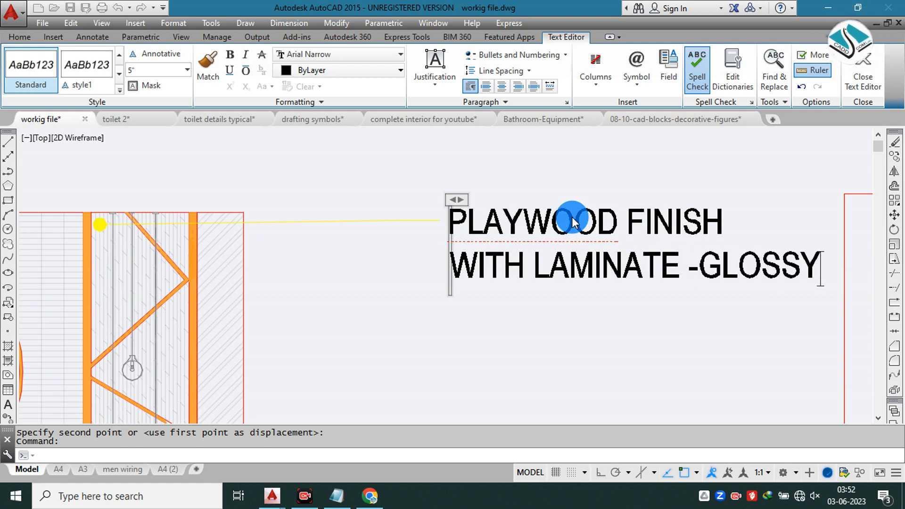
Step: Add a third line reading MATERIAL-THICK- 18MM to the plywood note and finish the text edit
key("Return")
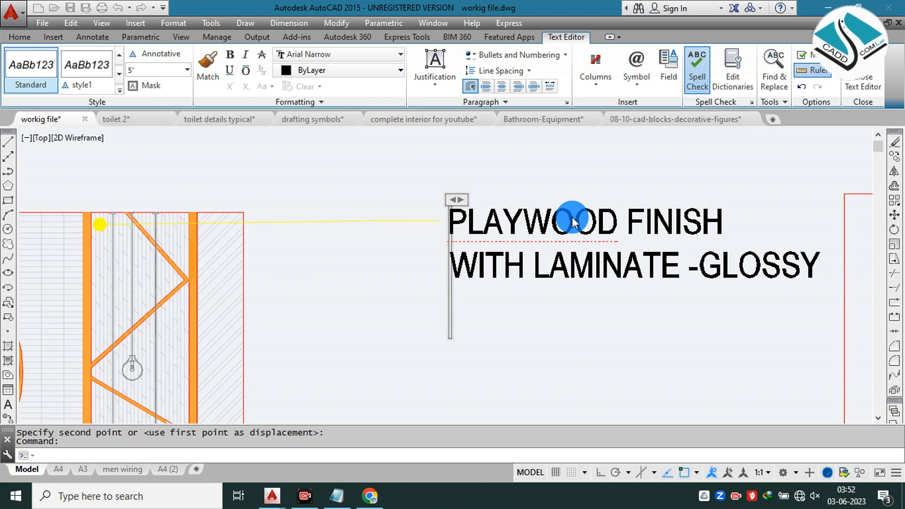
type("MATERIAL")
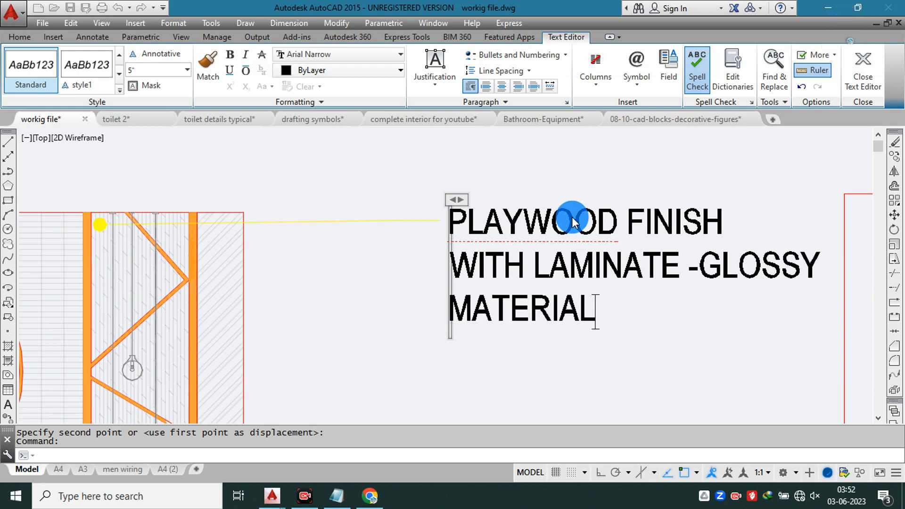
type("-T")
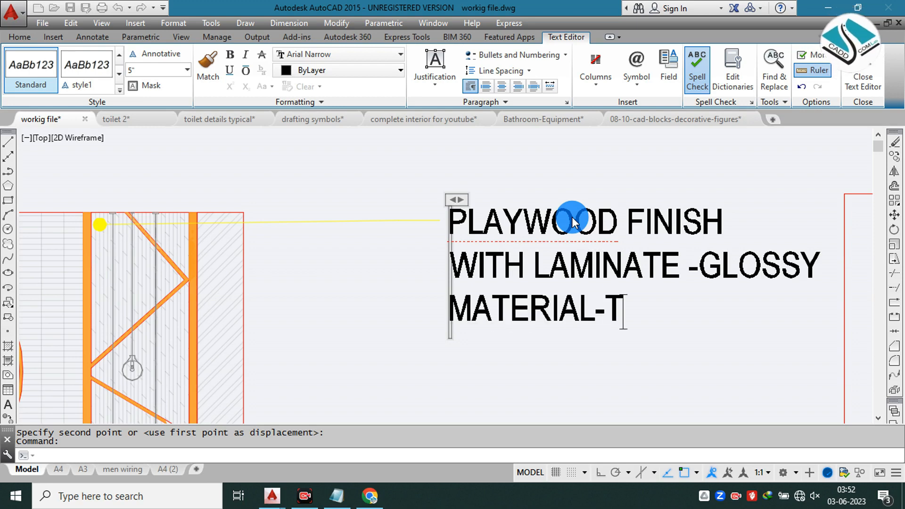
type("HICK- 188")
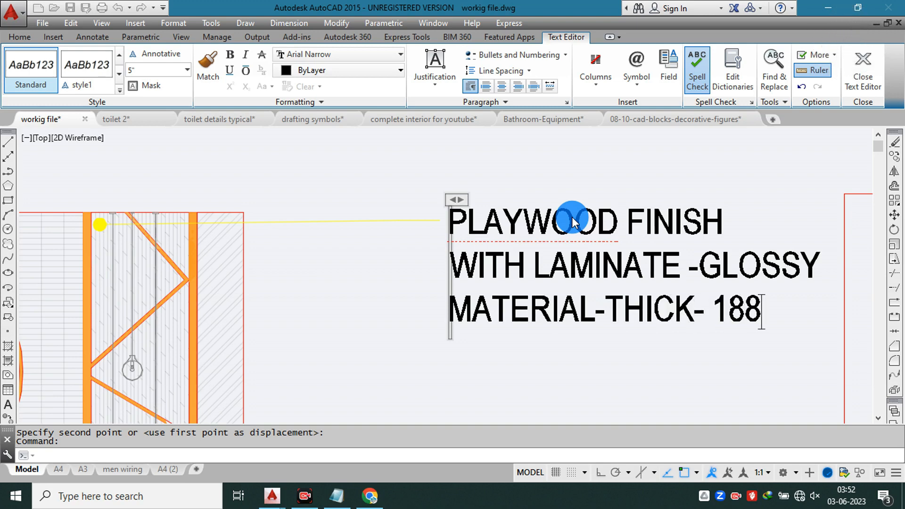
key("BackSpace")
type(",")
key("BackSpace")
type("MM")
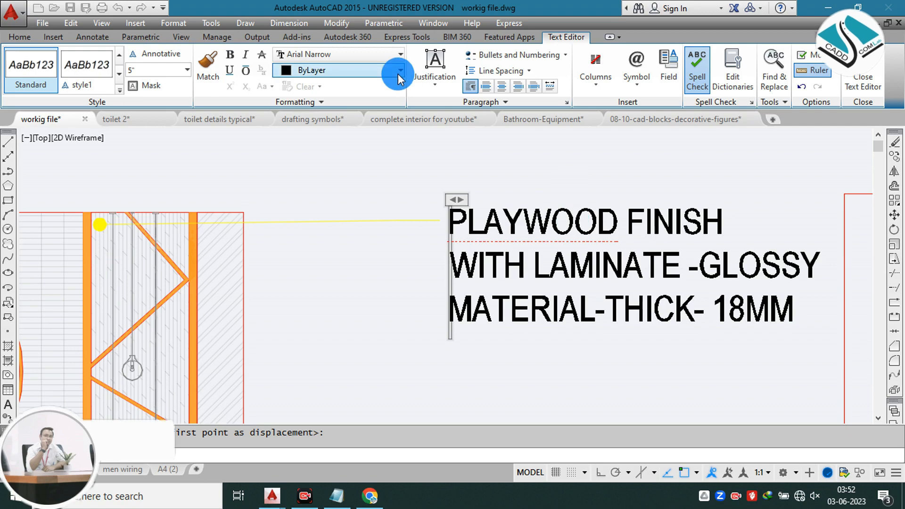
left_click(519, 168)
scroll(485, 219, "down", 2)
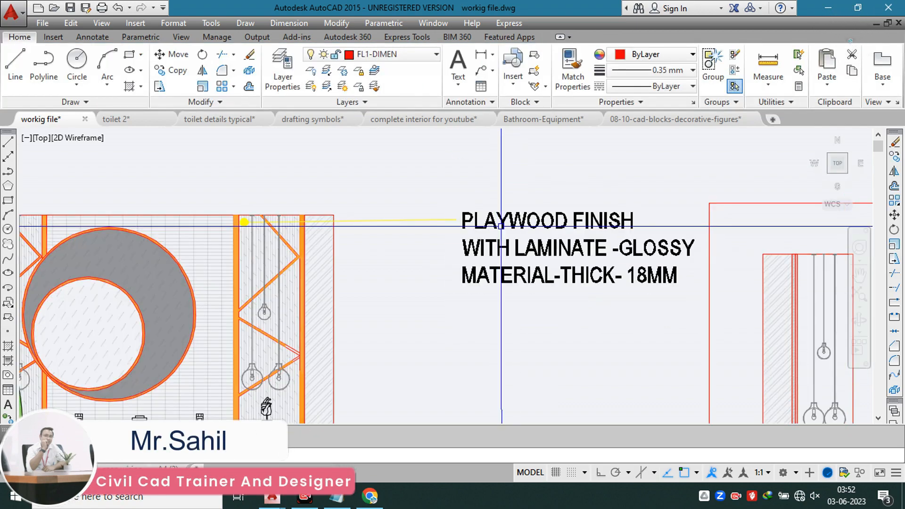
Step: Turn Ortho on and copy the plywood leader note straight down the same panel, just below the original note
scroll(244, 222, "up", 4)
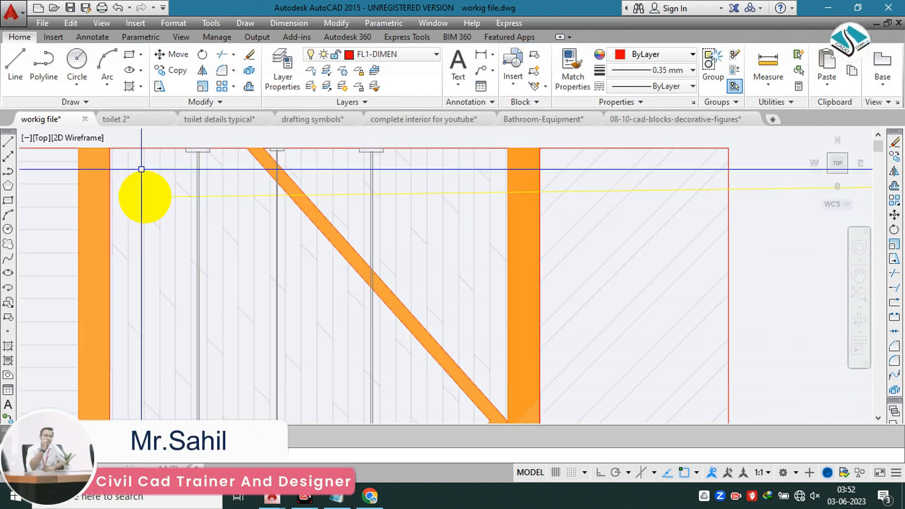
left_click(145, 197)
scroll(352, 182, "down", 4)
key("Escape")
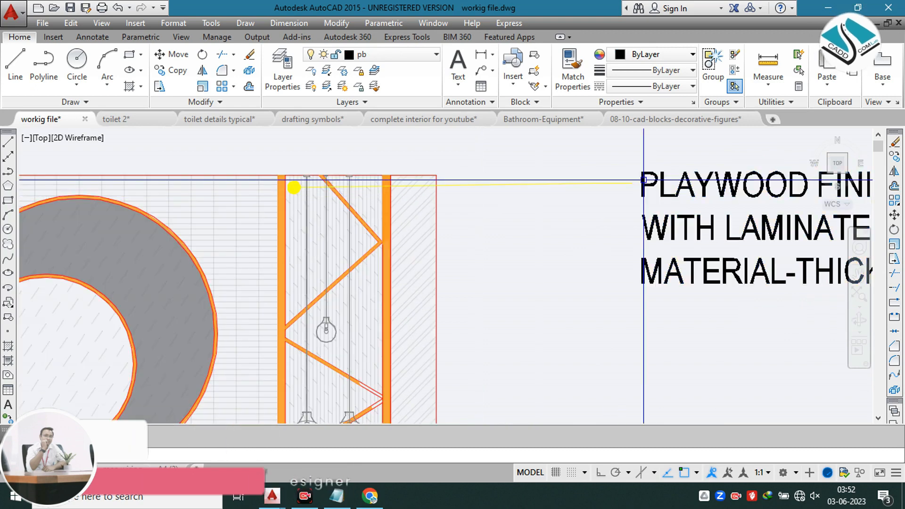
left_click(674, 161)
left_click(602, 201)
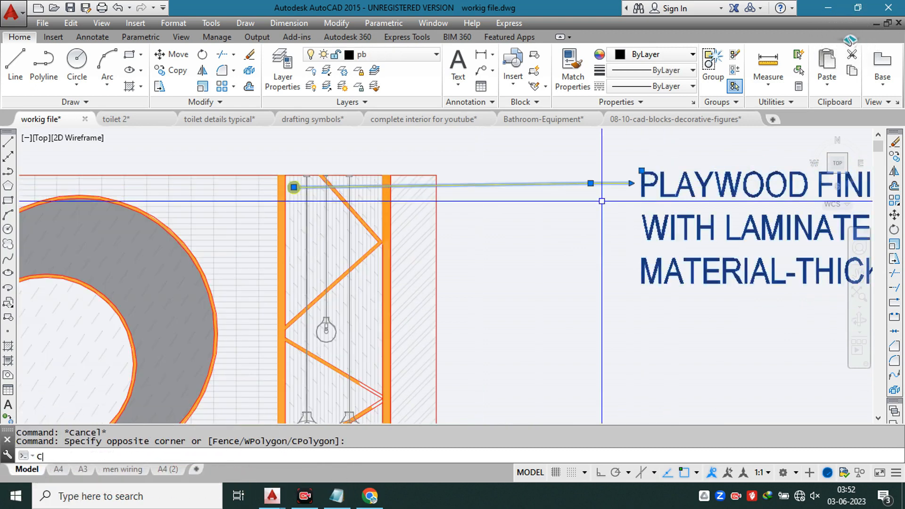
key("Return")
left_click(294, 187)
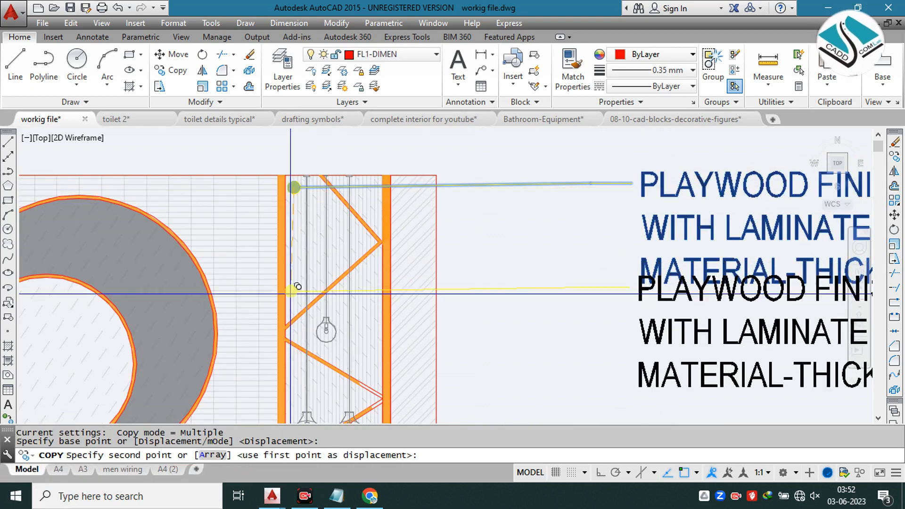
left_click(600, 472)
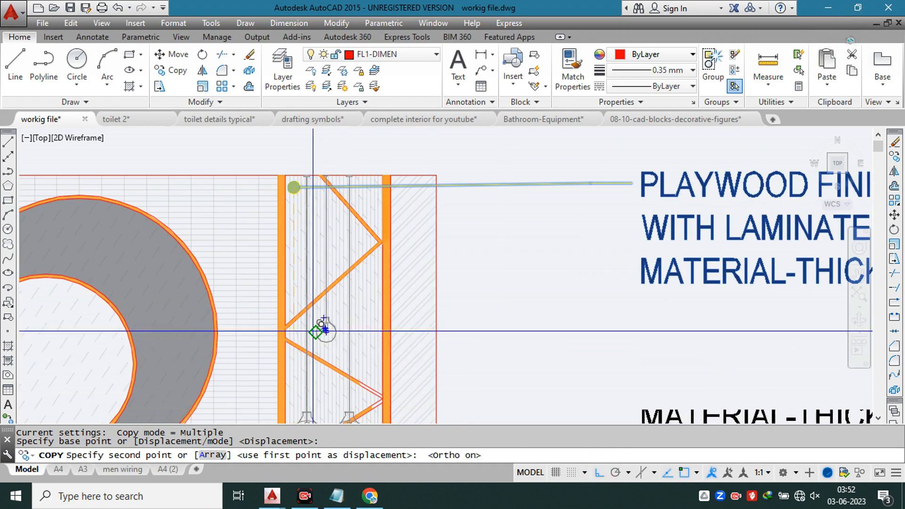
scroll(325, 330, "down", 1)
left_click(282, 313)
scroll(448, 313, "down", 2)
key("Escape")
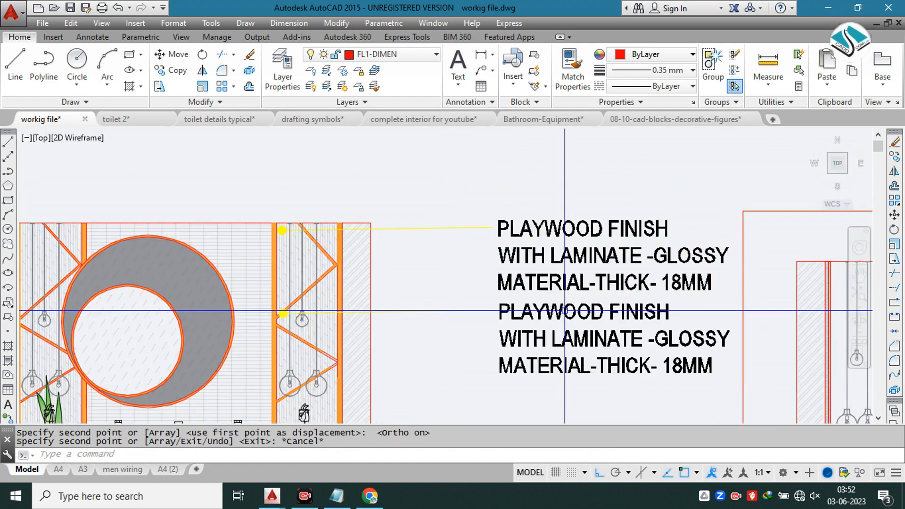
Step: Replace the text of the lower plywood leader note with 8 MM ROSE
left_click(565, 311)
double_click(566, 313)
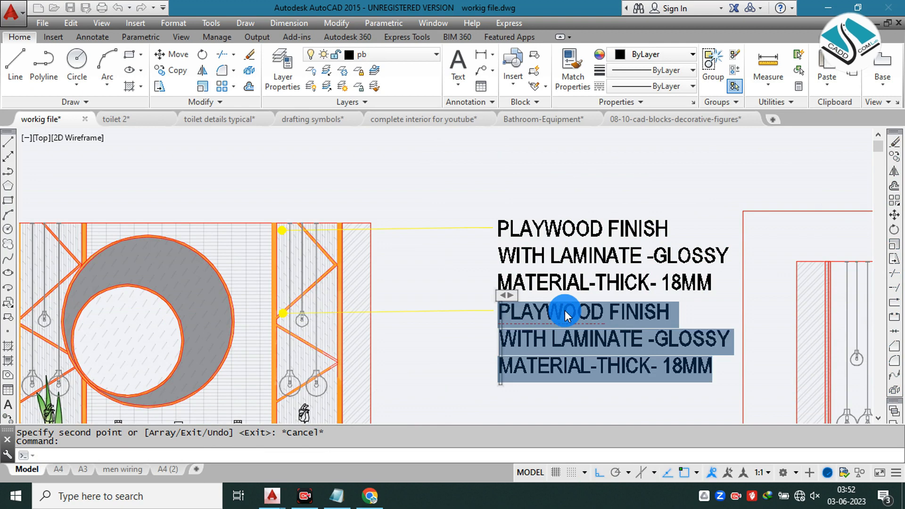
type("8 MM ROS")
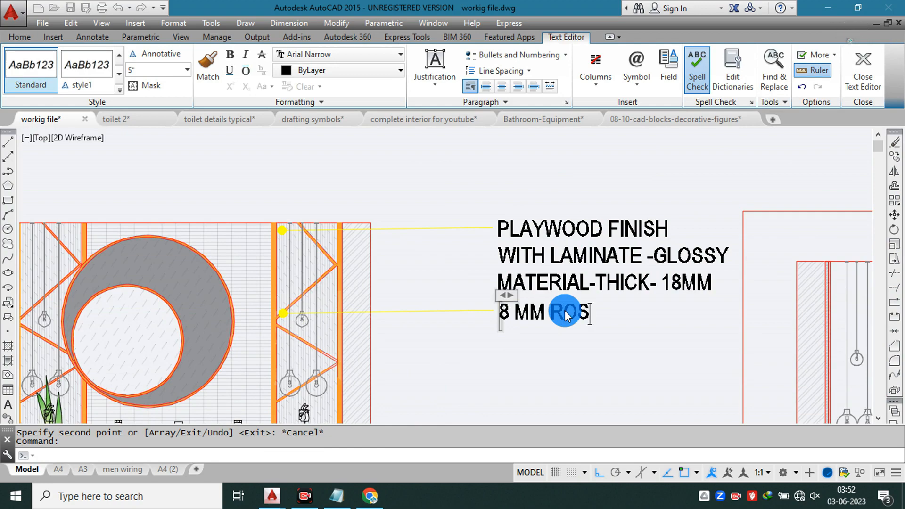
left_click(740, 389)
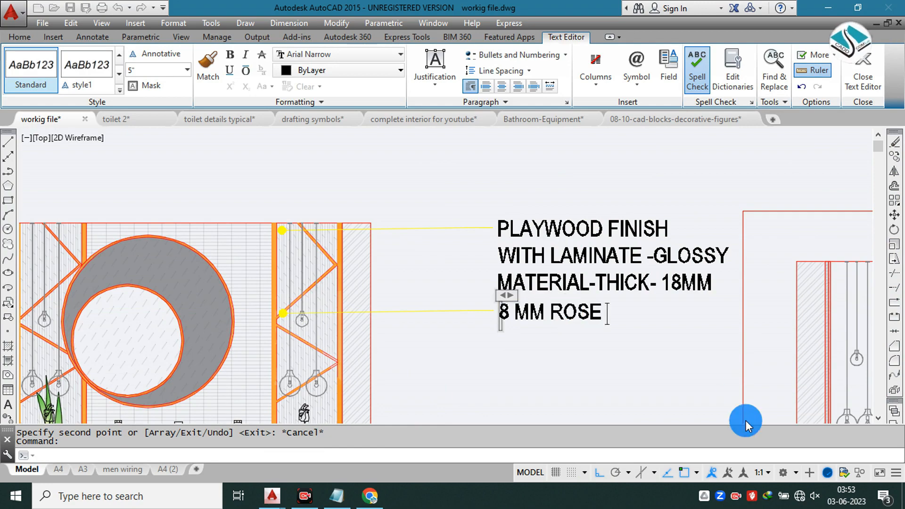
scroll(550, 261, "down", 3)
scroll(550, 252, "up", 5)
left_click(556, 236)
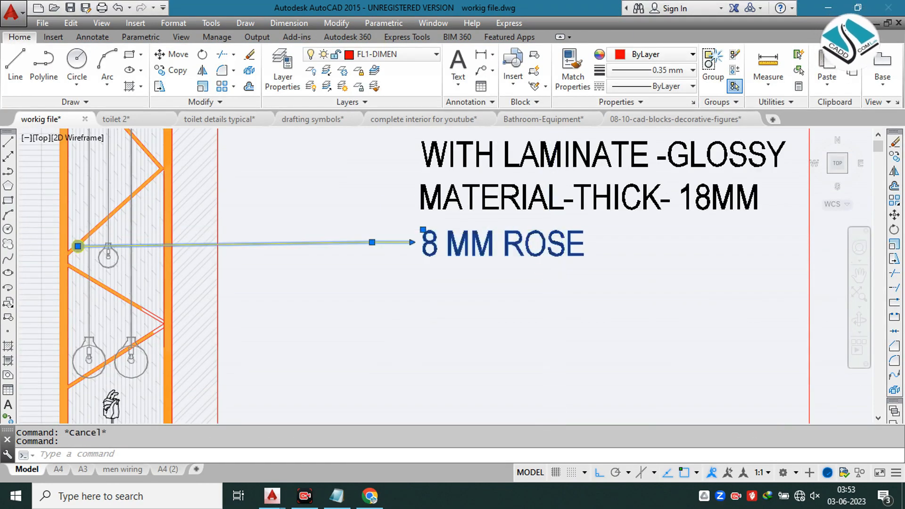
double_click(553, 232)
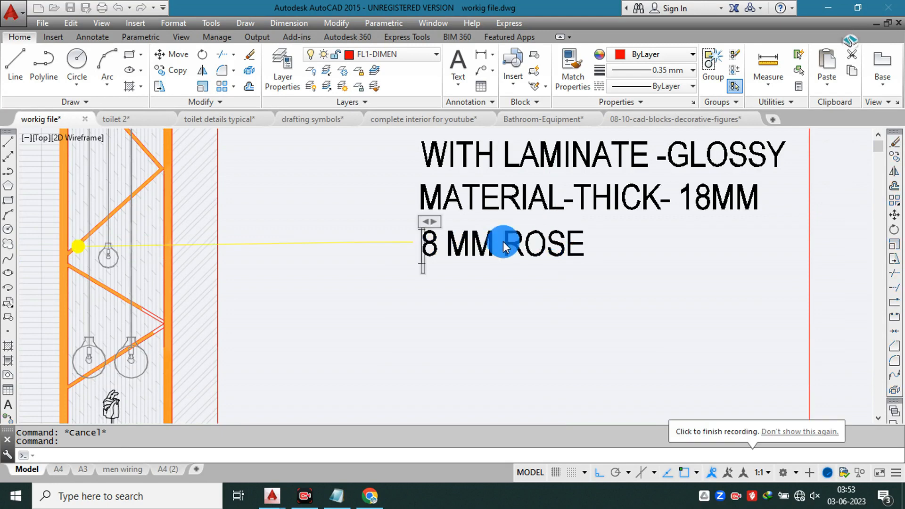
key("Escape")
left_click(502, 240)
key("Escape")
Step: Change the word ROSE in the 8 MM note to GOLS STRIP FOR
left_click(573, 232)
double_click(541, 241)
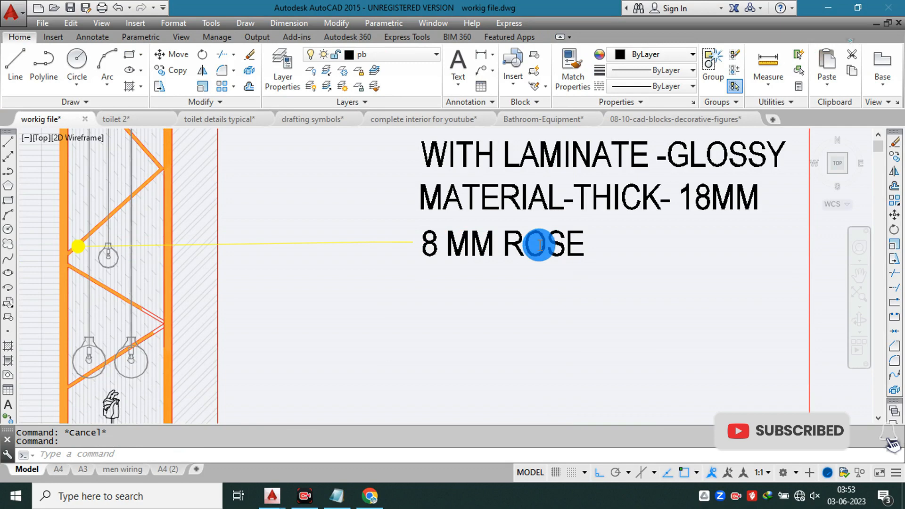
scroll(540, 243, "up", 2)
left_click_drag(487, 245, 607, 244)
type("GOLS STI")
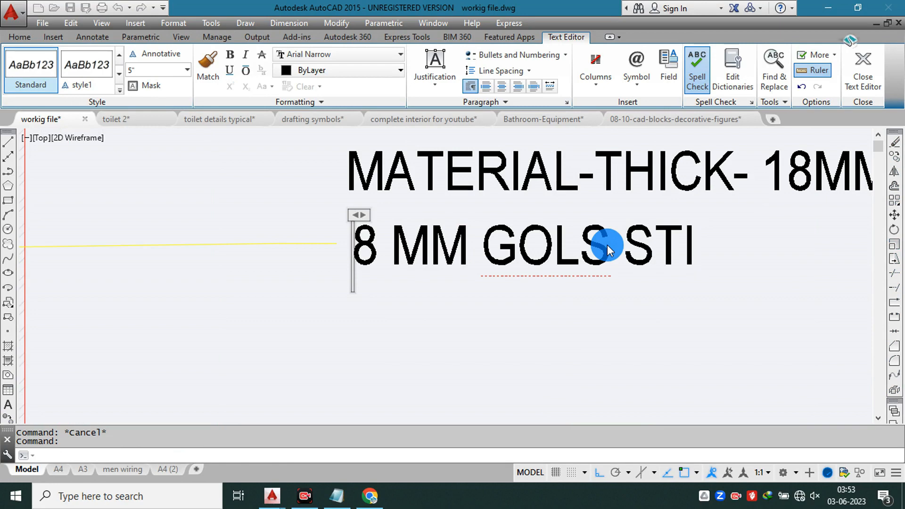
key("BackSpace")
type("RIP")
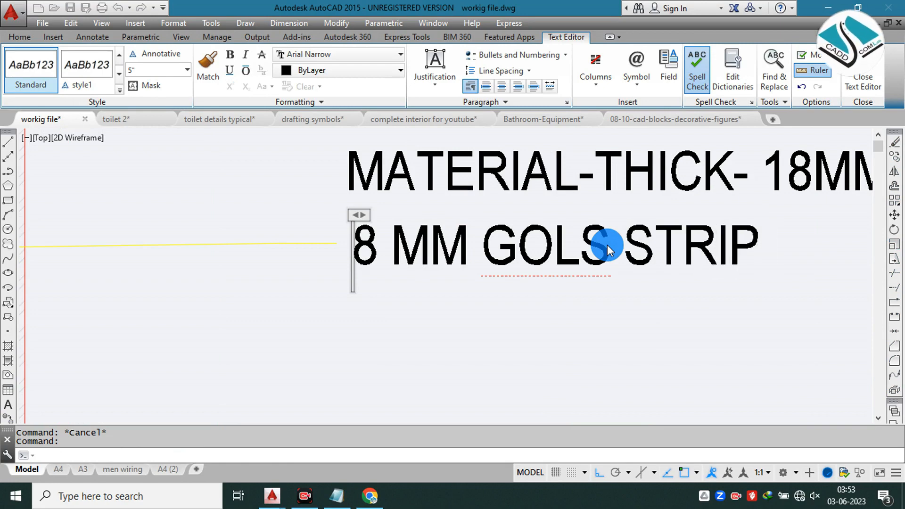
type(" FOR DE")
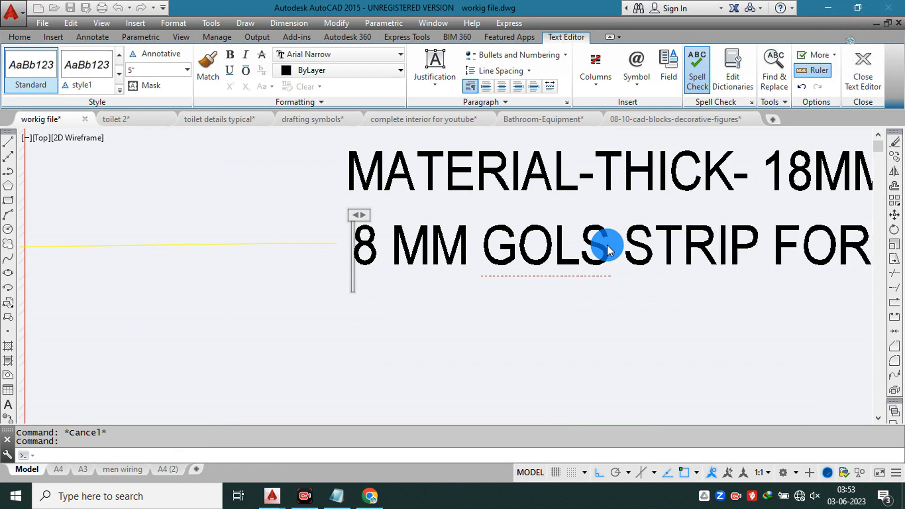
key("BackSpace")
key("BackSpace")
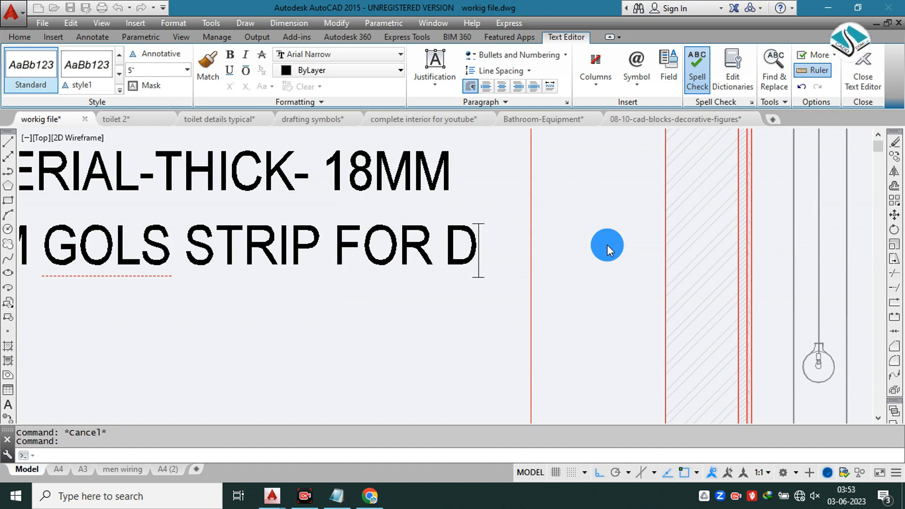
Step: Add a second line reading DESIGN IN PLYWOOD to the 8 MM note and finish the text edit
key("Home")
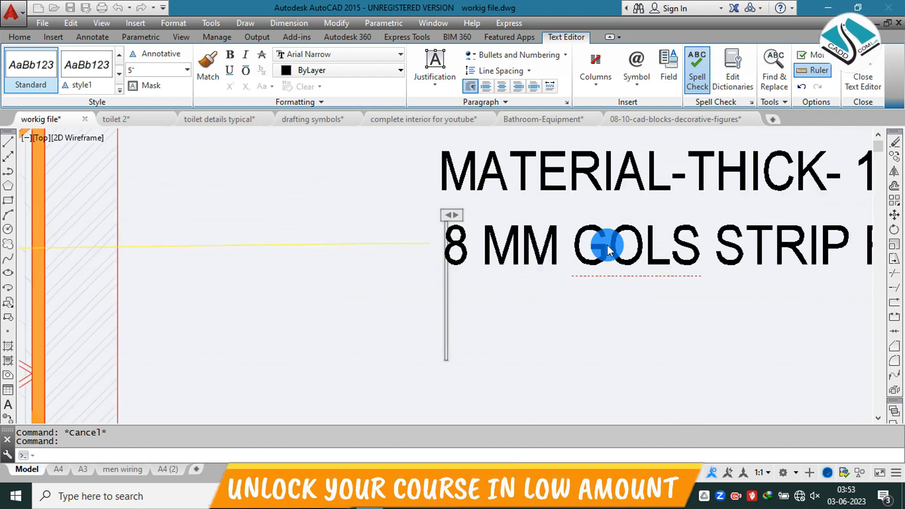
type("DESIGN")
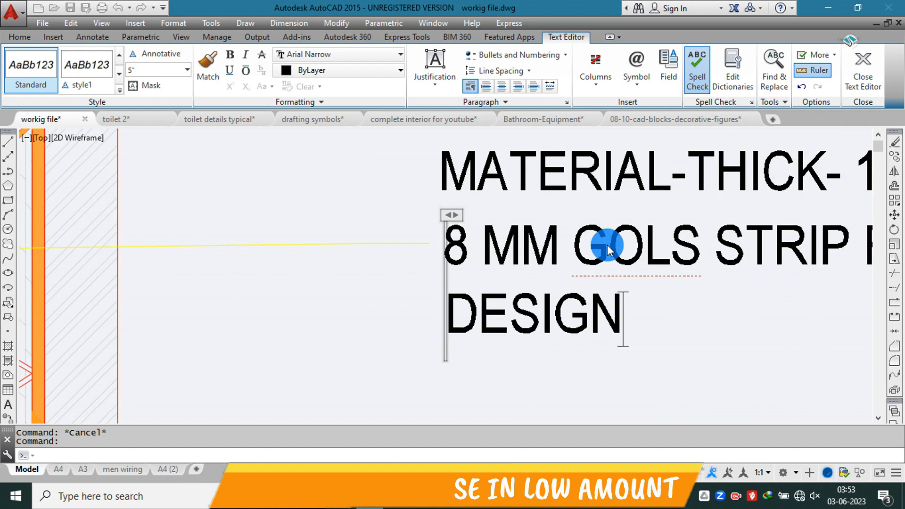
type(" IN P")
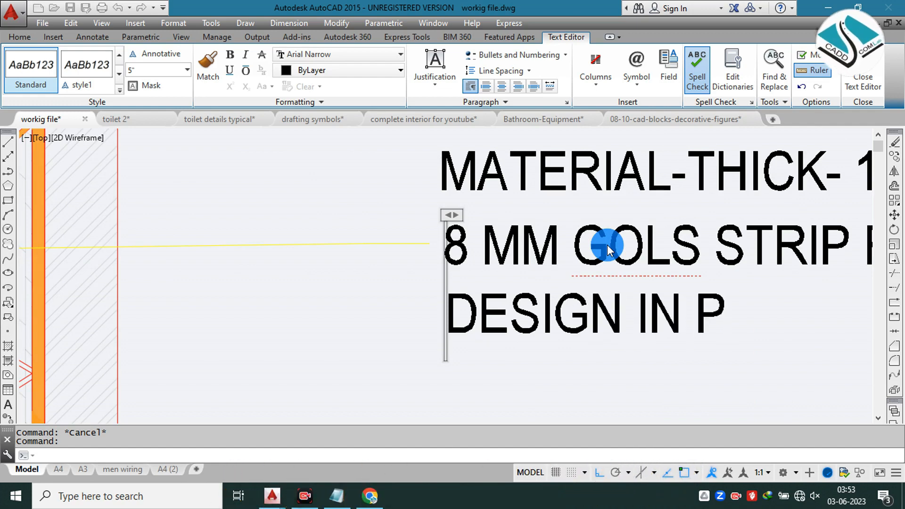
type("LYWOOD")
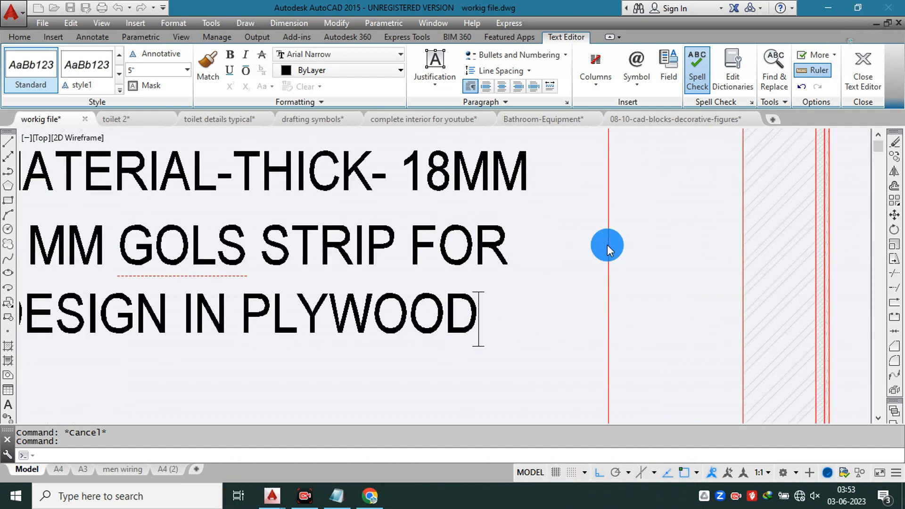
key("Escape")
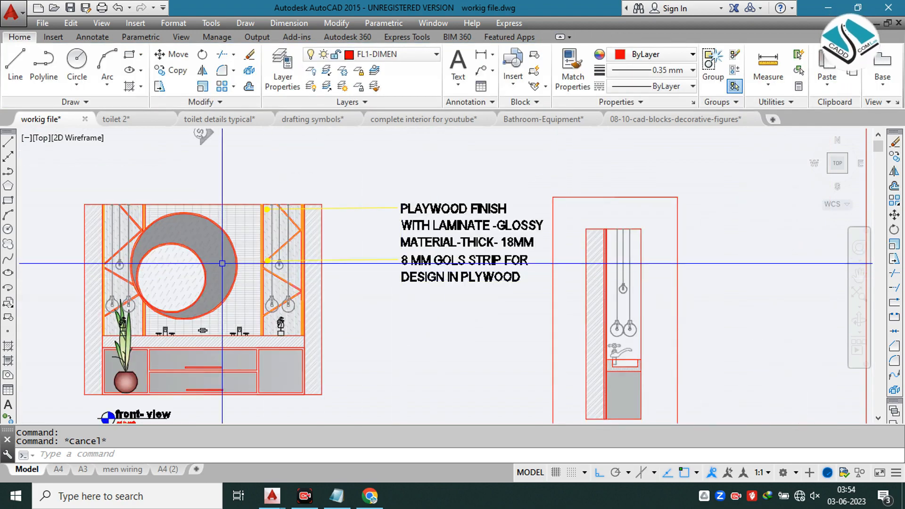
Step: Copy the 8 MM GOLS STRIP leader note so its dot sits on the lower left pendant bulb of the front view's right-hand panel
scroll(257, 258, "up", 5)
scroll(291, 249, "up", 4)
scroll(532, 238, "down", 6)
middle_click_drag(485, 244, 279, 248)
left_click(592, 226)
left_click(573, 276)
double_click(661, 274)
key("Return")
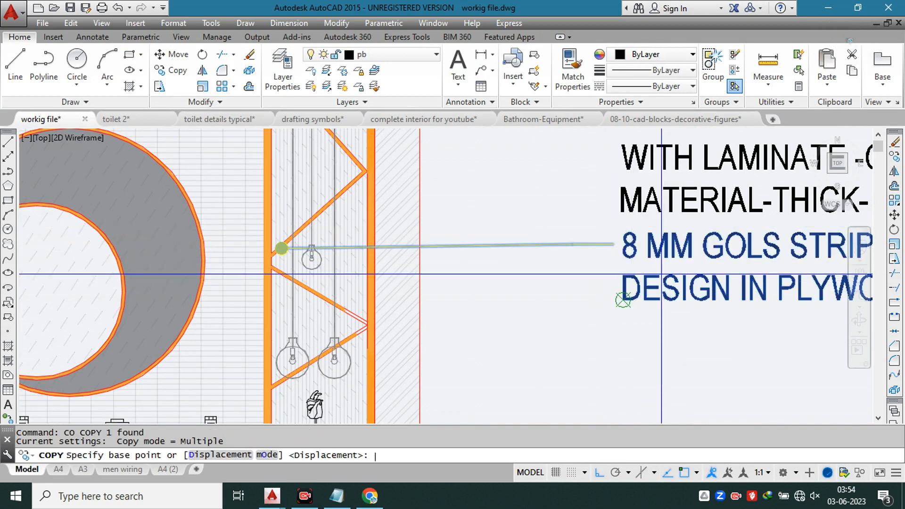
left_click(282, 248)
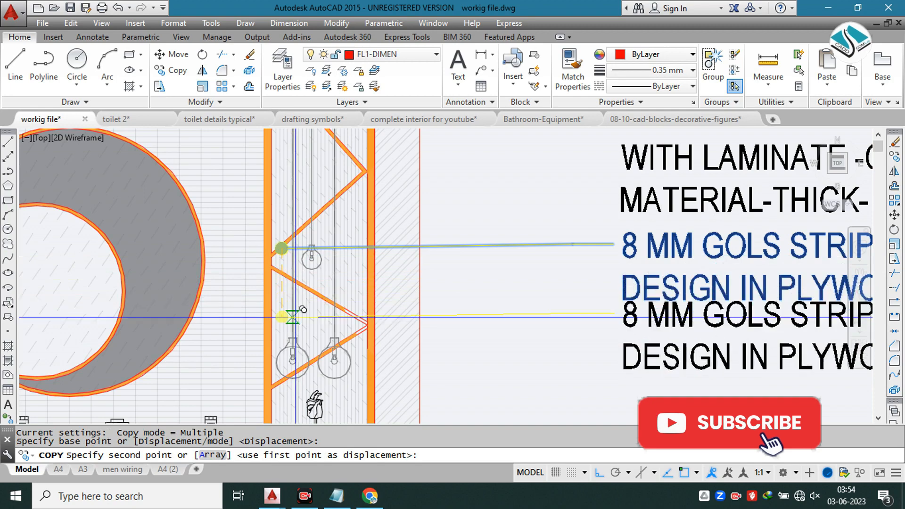
left_click(292, 361)
scroll(391, 282, "down", 2)
key("Escape")
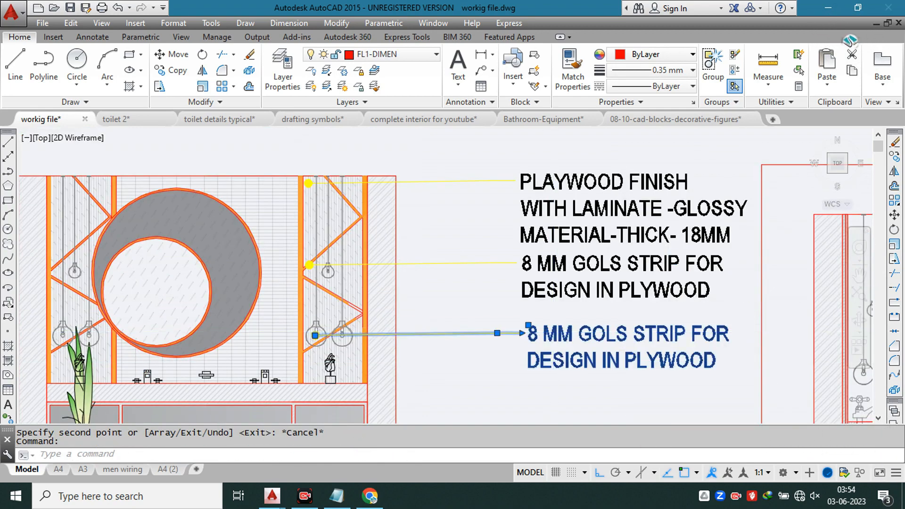
Step: Replace the copied note's text at the pendant bulb with PENDENT LIGHT and finish the text edit
double_click(553, 335)
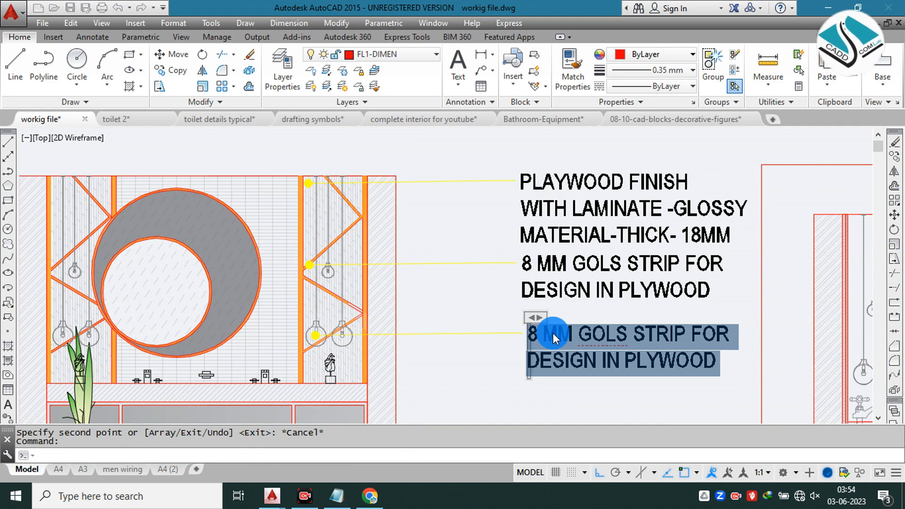
type("PN")
type("EMDENT LIGHT")
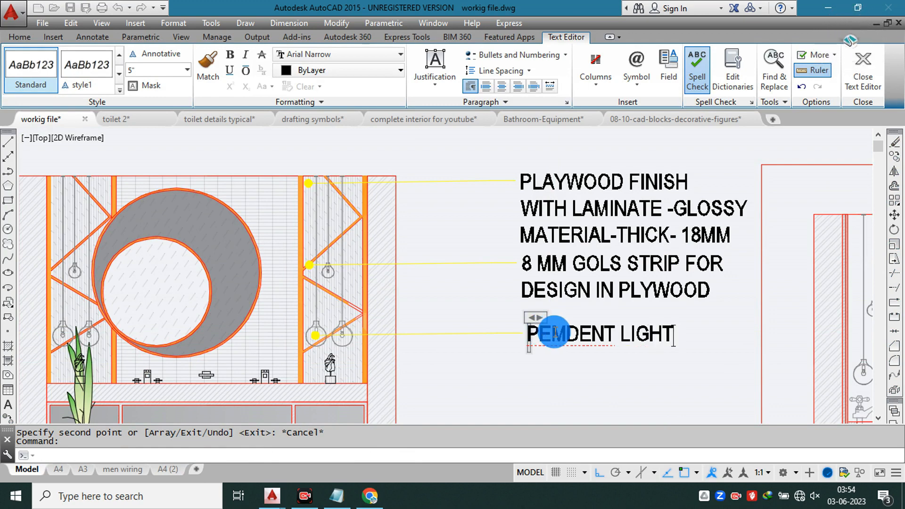
left_click(563, 333)
key("BackSpace")
type("N")
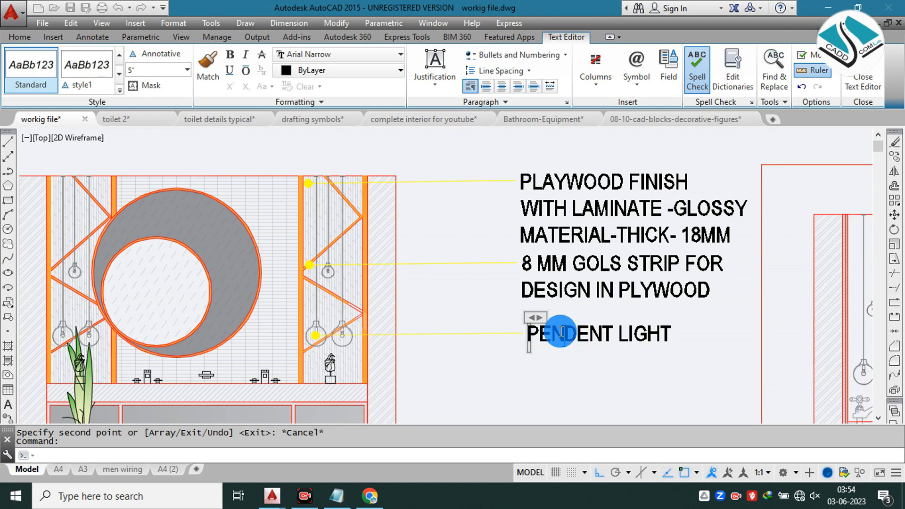
left_click(530, 349)
key("Escape")
scroll(540, 265, "up", 3)
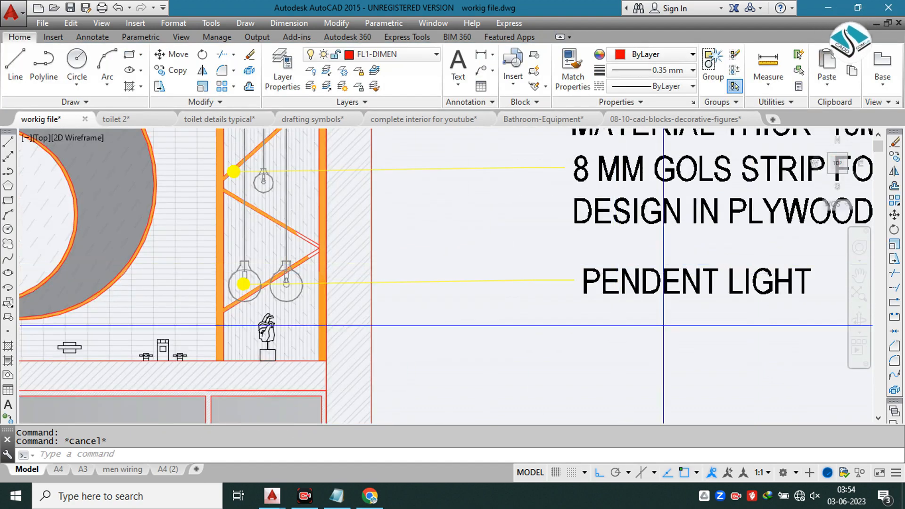
left_click(662, 325)
left_click(512, 265)
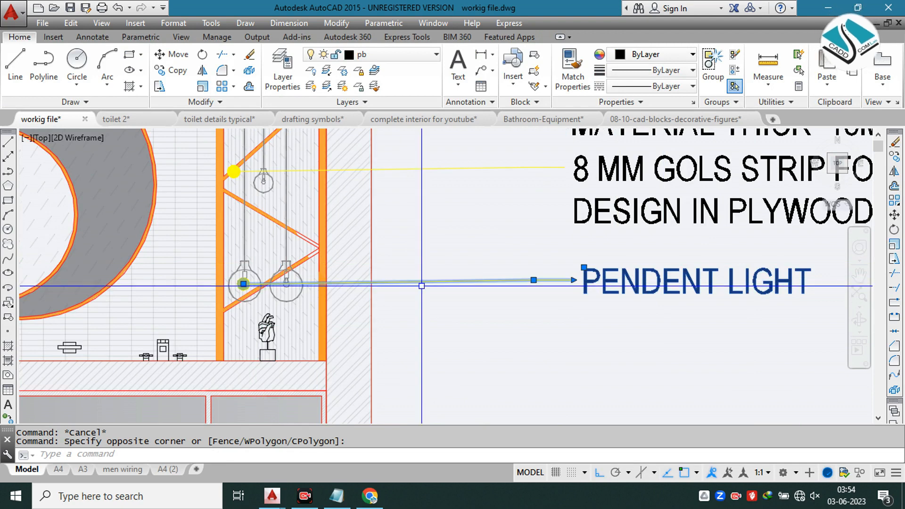
type("c")
key("Return")
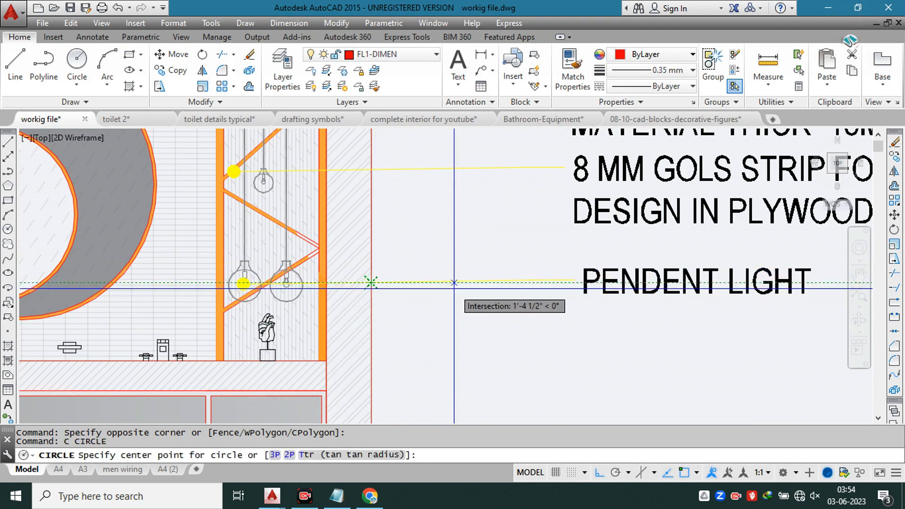
key("Escape")
Step: Copy the PENDENT LIGHT leader note straight down so its dot sits on the hatched vanity counter slab
left_click(632, 317)
left_click(511, 260)
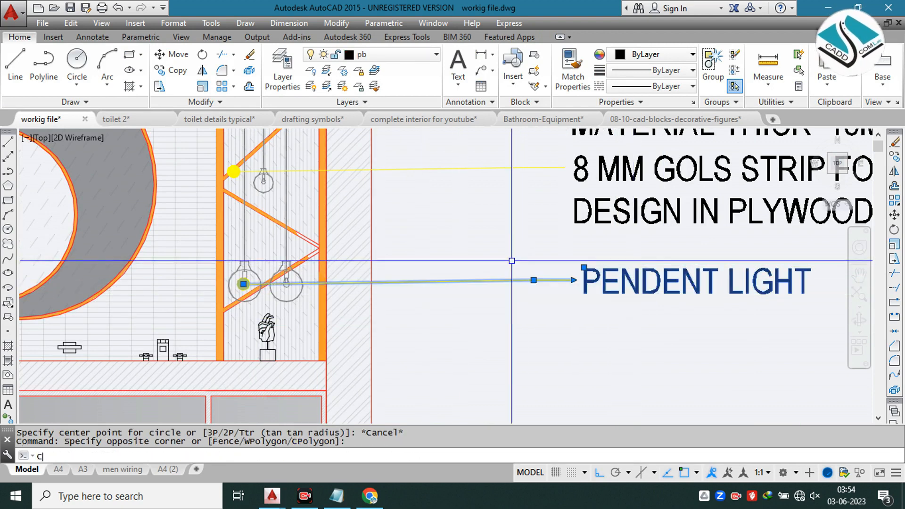
type("co")
key("Return")
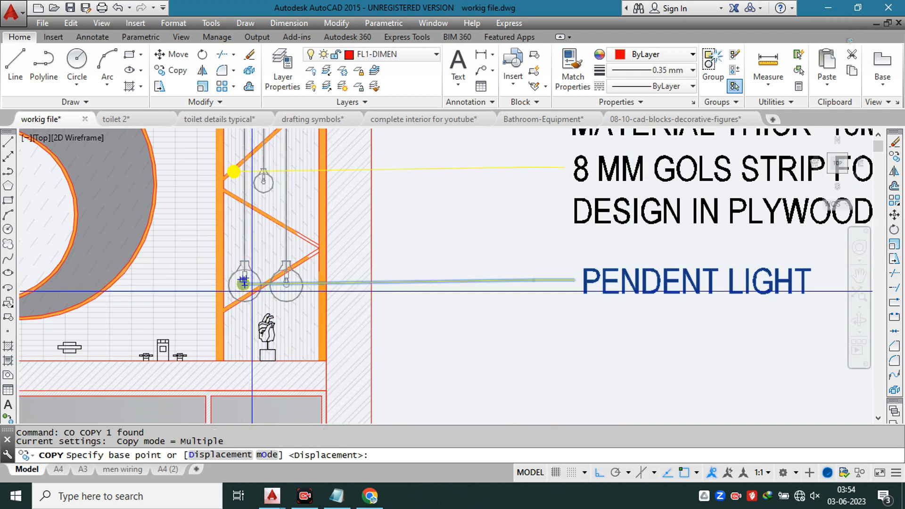
left_click(243, 283)
left_click(243, 374)
key("Escape")
Step: Replace the text of the note at the counter slab with STONE MATERIAL VANITY TOP and finish the text edit
middle_click_drag(514, 371, 444, 318)
left_click(541, 319)
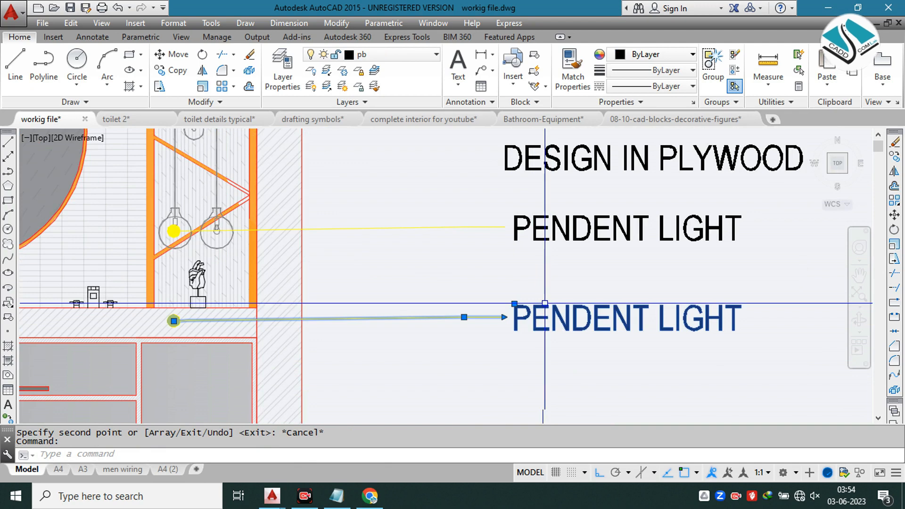
double_click(539, 306)
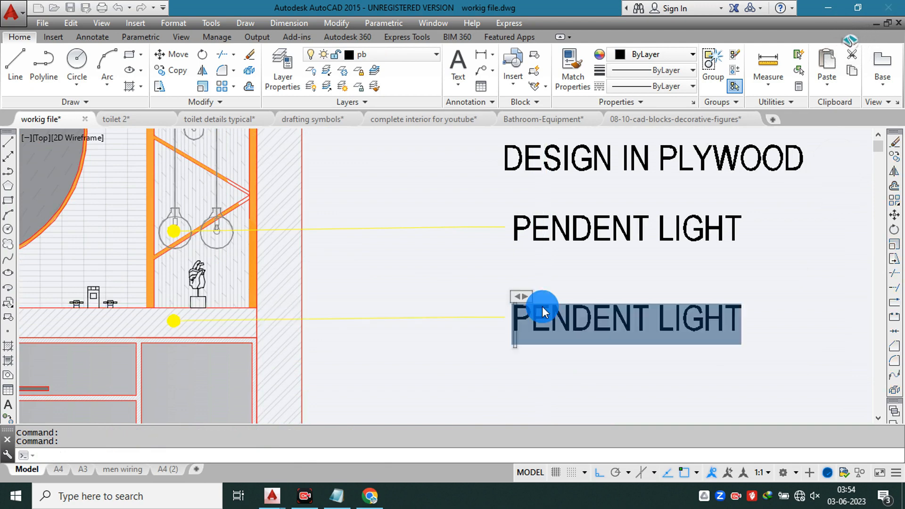
type("STONE MA")
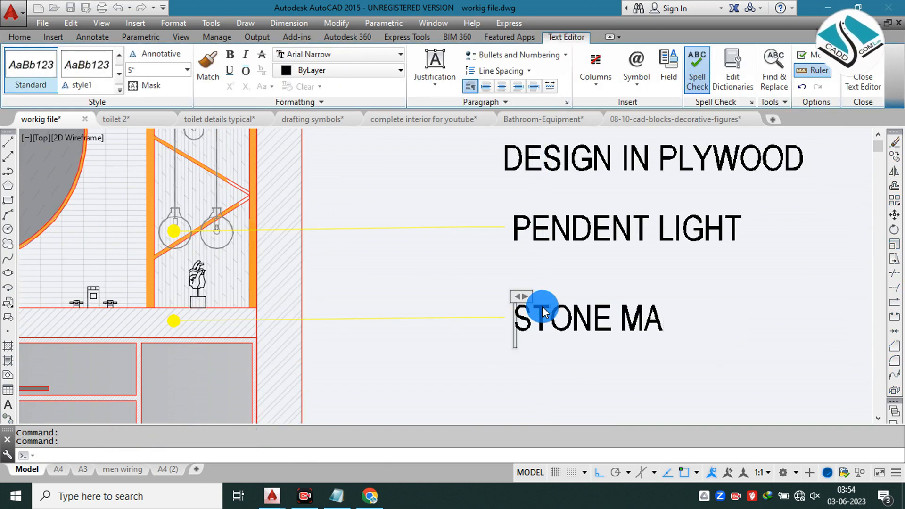
type("TERIAL")
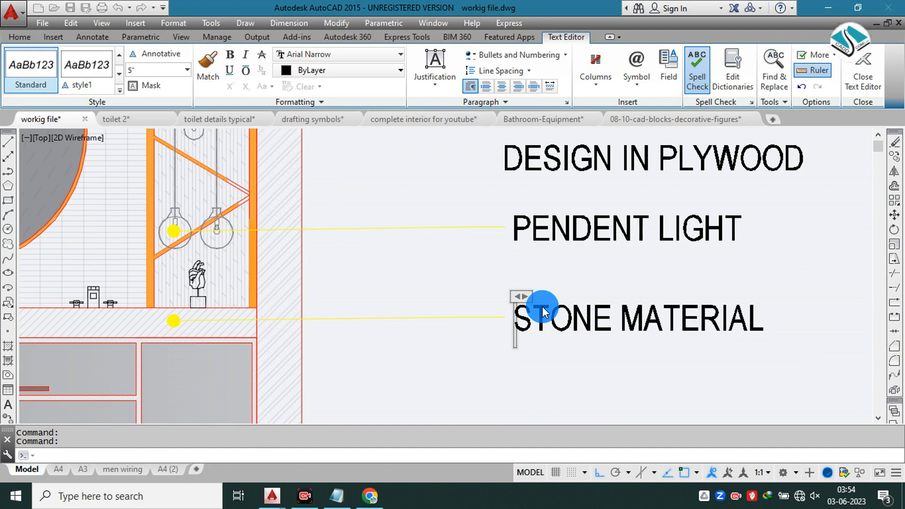
type(" VANIT")
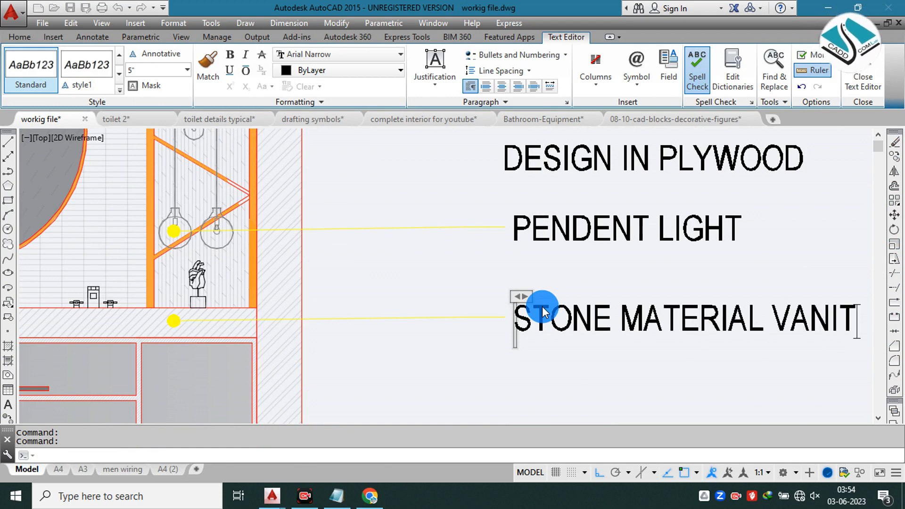
type("Y TOP")
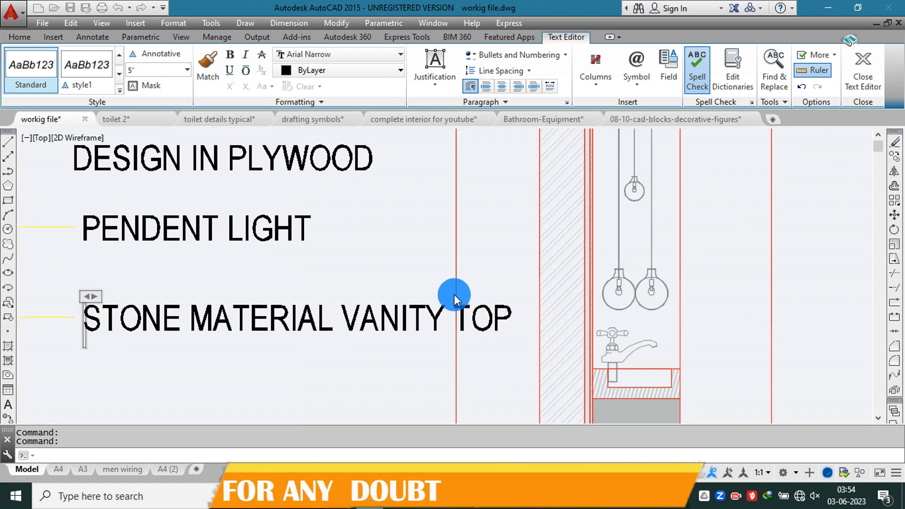
left_click(454, 293)
scroll(481, 270, "down", 6)
key("Escape")
scroll(372, 276, "up", 3)
scroll(372, 276, "up", 2)
left_click(380, 266)
left_click(308, 313)
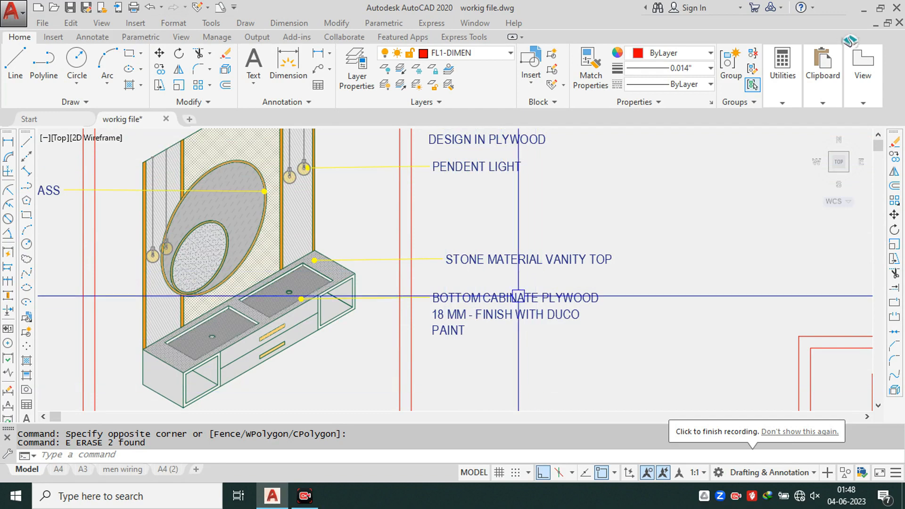
scroll(380, 296, "up", 2)
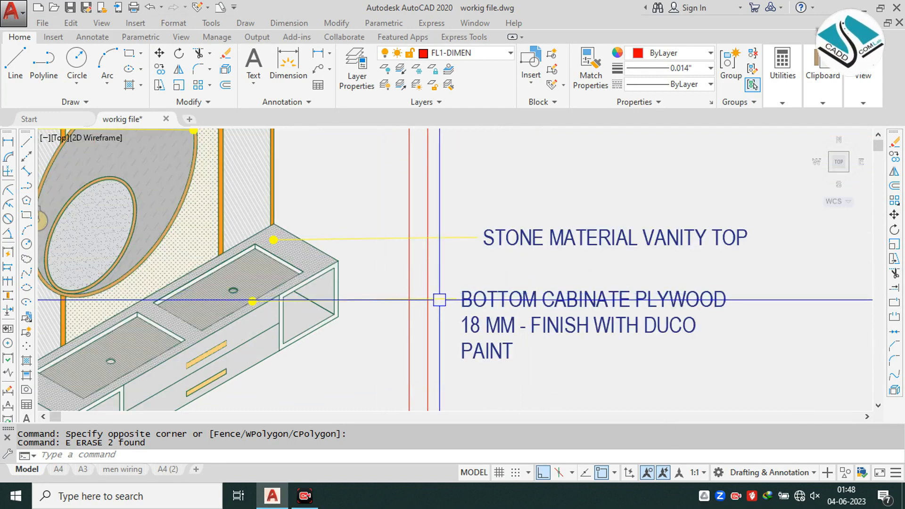
middle_click_drag(447, 317, 451, 270)
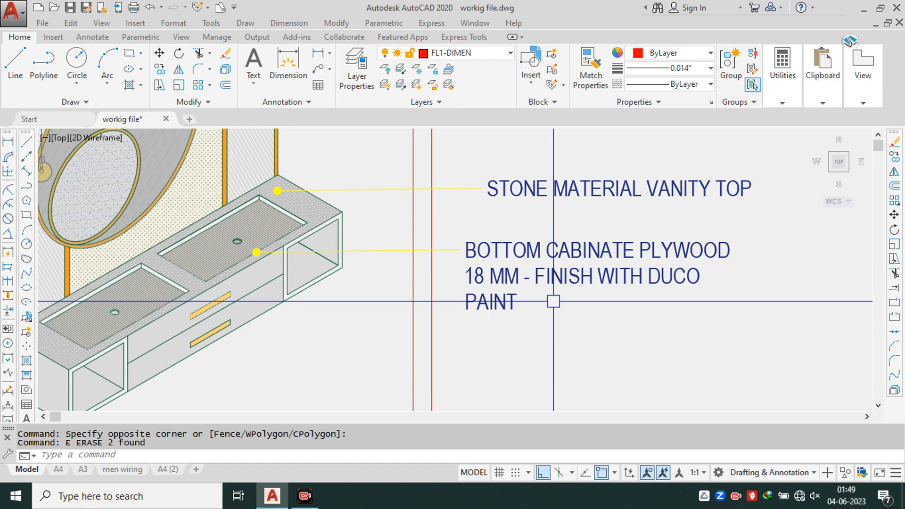
Step: Review the material leader notes around the annotated top view and the isometric view of the vanity
scroll(554, 301, "down", 6)
scroll(480, 312, "down", 1)
scroll(521, 196, "up", 3)
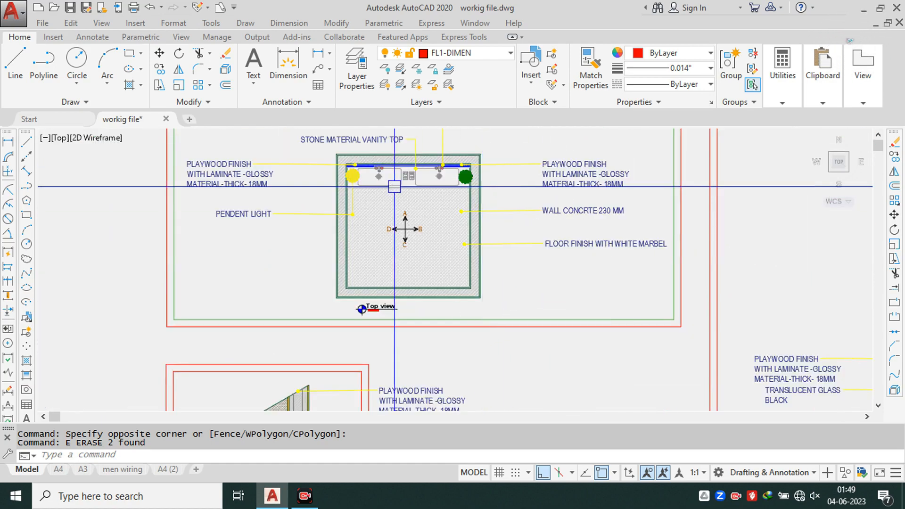
scroll(401, 189, "down", 3)
middle_click_drag(492, 254, 370, 230)
middle_click_drag(498, 306, 458, 182)
mouse_move(460, 314)
middle_mouse_down()
mouse_move(503, 222)
mouse_move(576, 281)
middle_mouse_up()
scroll(170, 249, "up", 4)
mouse_move(217, 242)
middle_mouse_down()
mouse_move(293, 335)
mouse_move(348, 289)
middle_mouse_up()
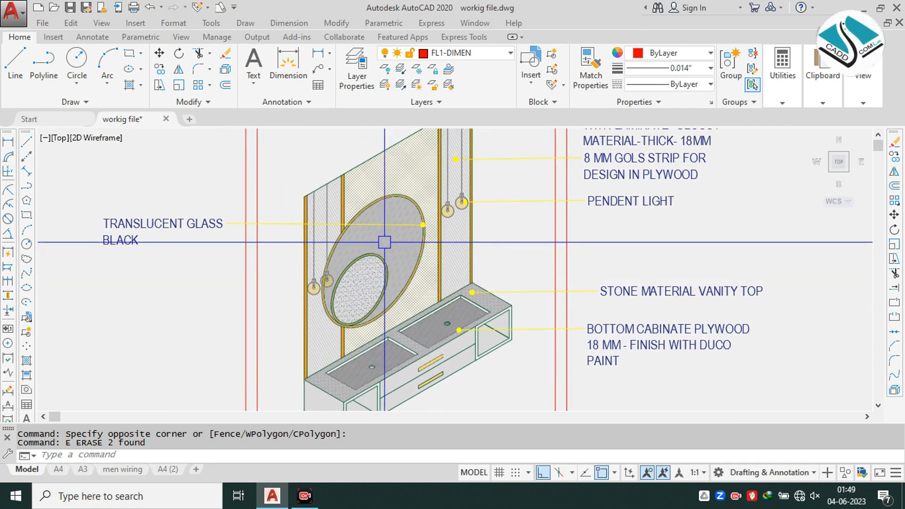
key("Escape")
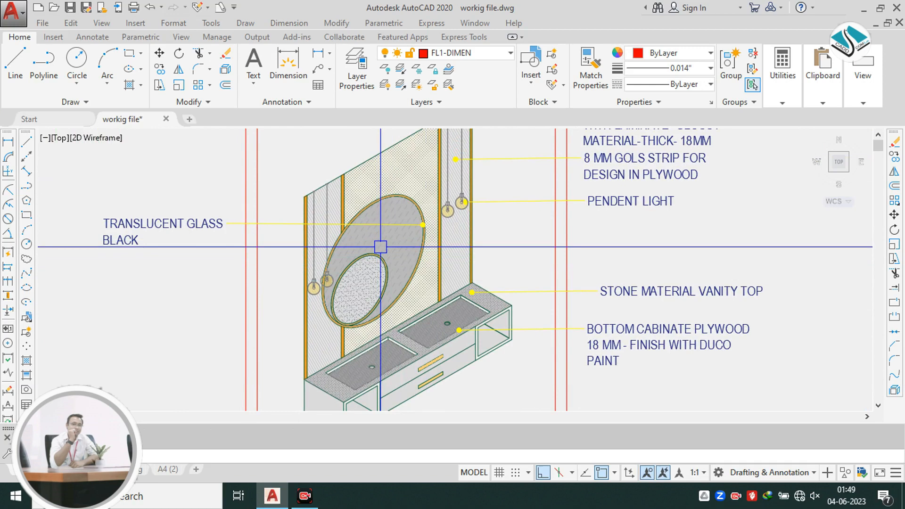
Step: Look over the framed top, front, side and isometric views together to check the overall sheet arrangement
scroll(380, 247, "down", 2)
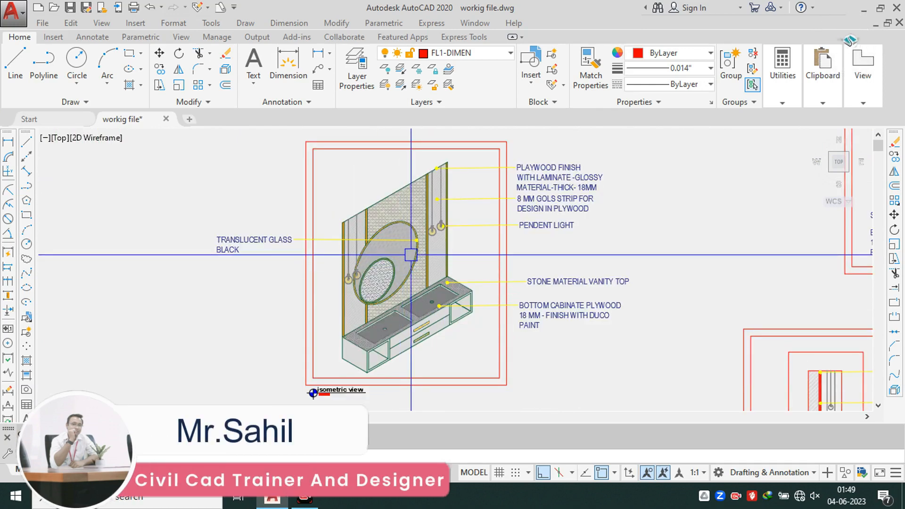
scroll(410, 209, "down", 5)
scroll(528, 194, "up", 3)
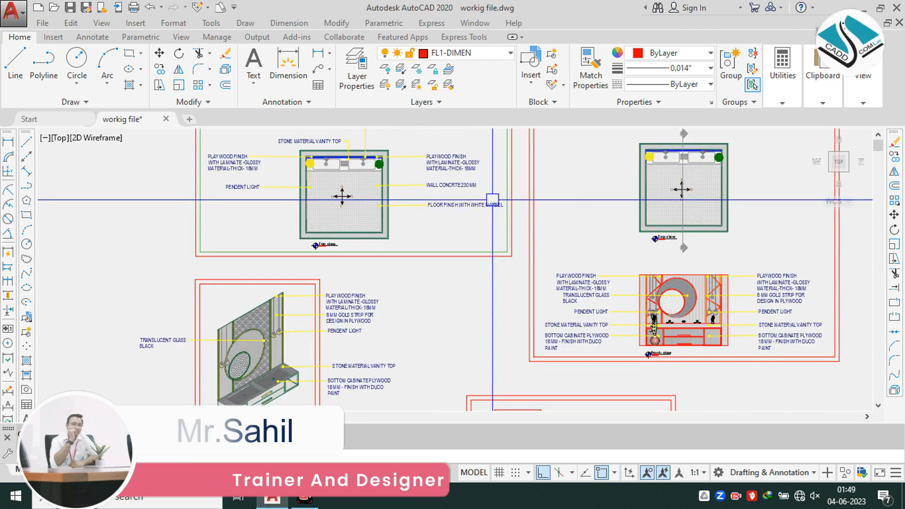
scroll(493, 199, "down", 5)
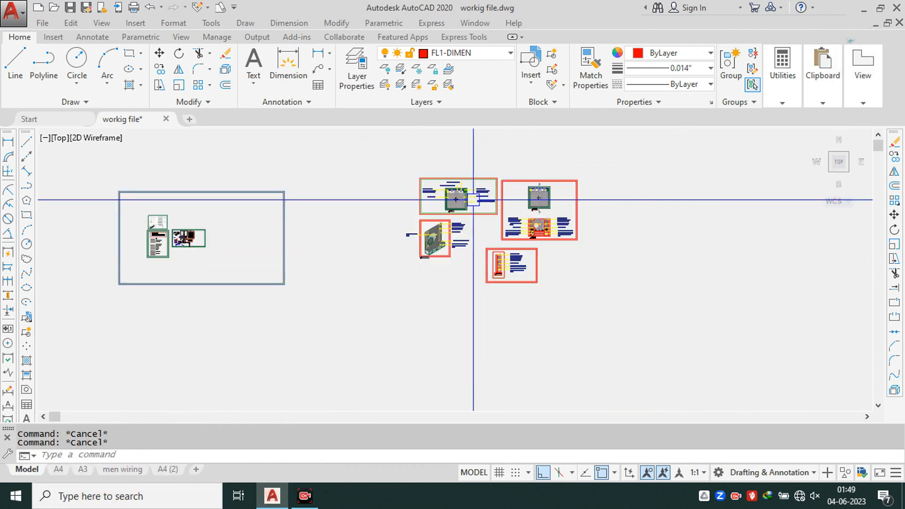
scroll(473, 200, "up", 5)
scroll(434, 199, "down", 2)
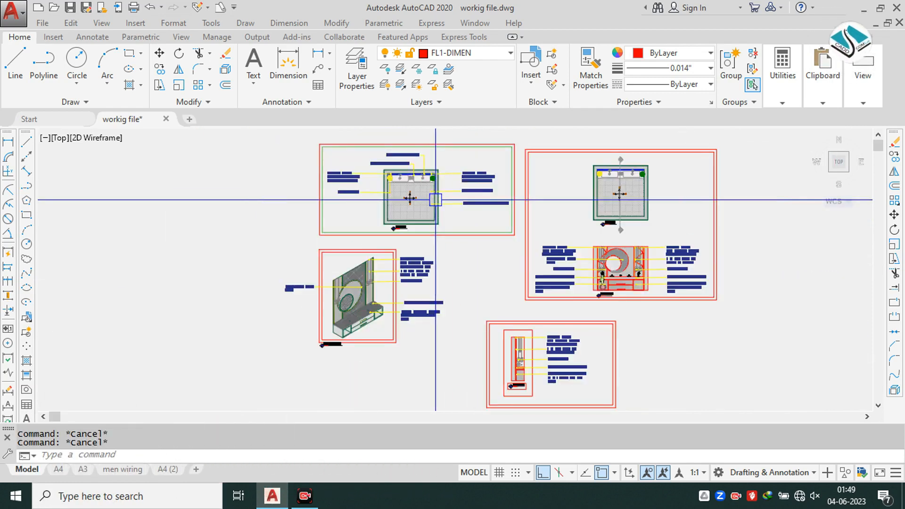
scroll(436, 194, "up", 3)
scroll(438, 187, "up", 2)
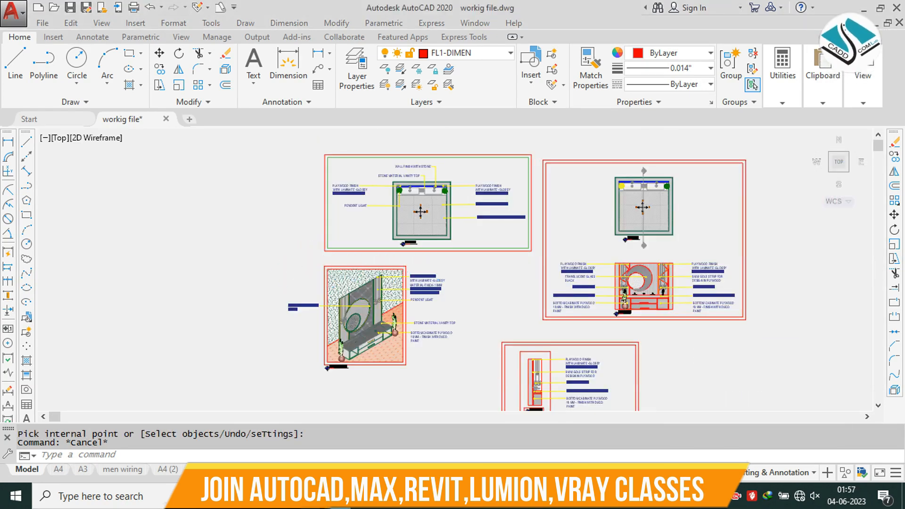
key("Escape")
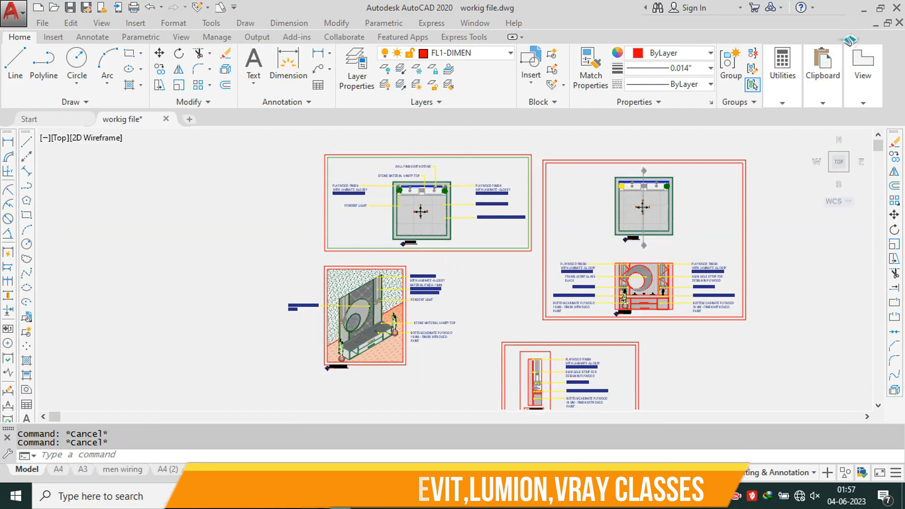
scroll(427, 195, "up", 6)
scroll(412, 184, "down", 3)
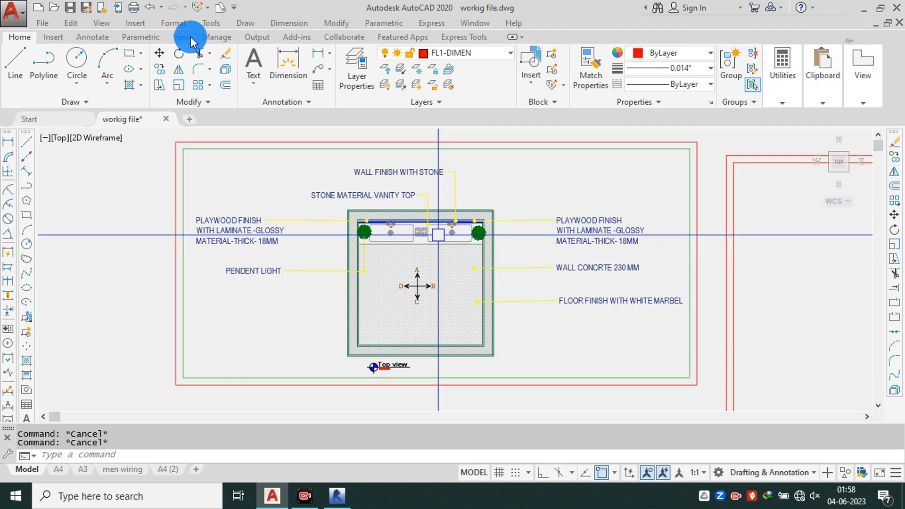
Step: Examine the annotated top view's leader notes for plywood, pendant light, stone vanity top, wall and floor finish
key("space")
key("Escape")
key("Escape")
scroll(422, 208, "down", 5)
scroll(422, 210, "up", 5)
scroll(405, 191, "up", 2)
mouse_move(426, 182)
middle_mouse_down()
mouse_move(433, 199)
mouse_move(422, 178)
middle_mouse_up()
mouse_move(420, 297)
middle_mouse_down()
mouse_move(407, 193)
mouse_move(339, 295)
middle_mouse_up()
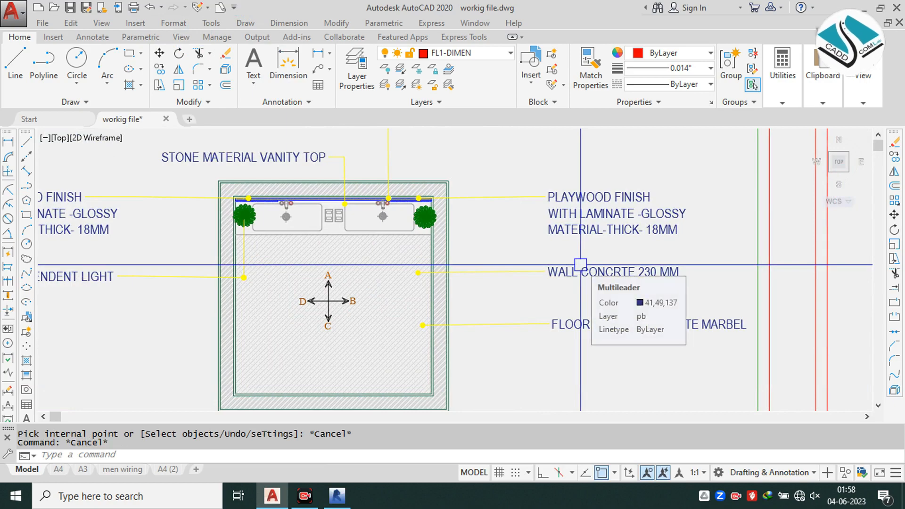
middle_click_drag(395, 269, 526, 289)
Step: Inspect the top view with the section line and the material notes on both sides of the front view
scroll(527, 289, "down", 6)
middle_click_drag(681, 289, 476, 217)
scroll(519, 201, "up", 6)
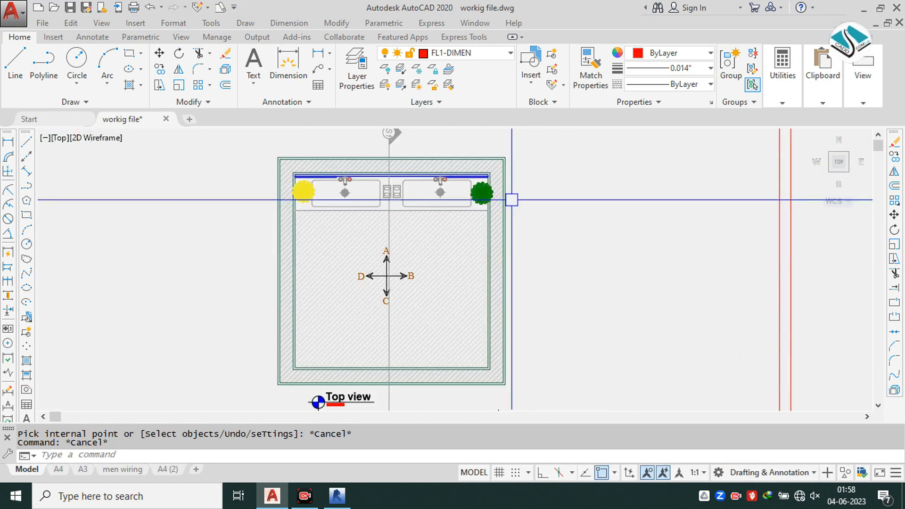
scroll(430, 304, "down", 5)
scroll(457, 327, "up", 8)
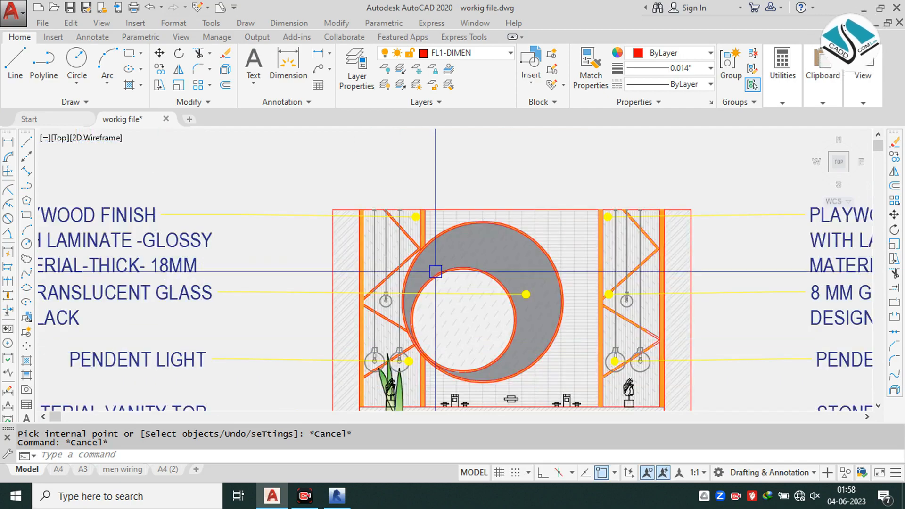
middle_click_drag(457, 326, 462, 263)
scroll(464, 260, "down", 2)
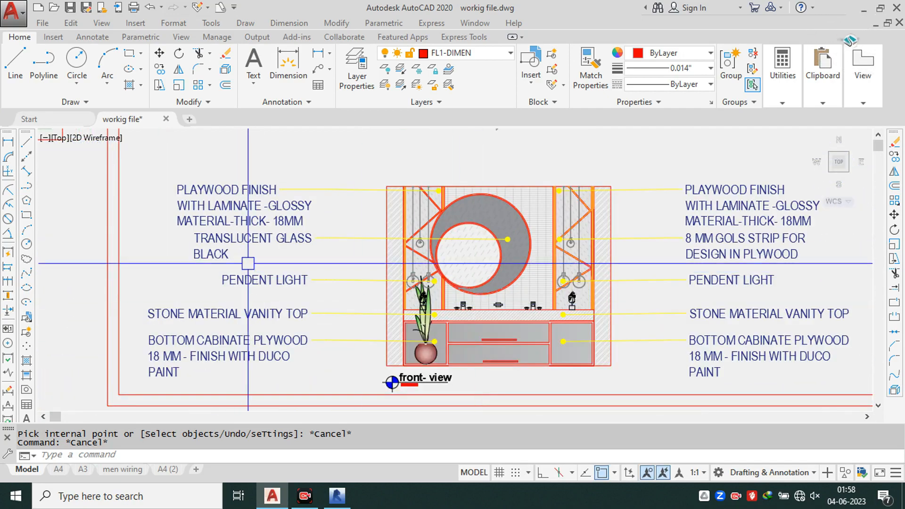
scroll(203, 198, "up", 2)
middle_click_drag(325, 262, 309, 223)
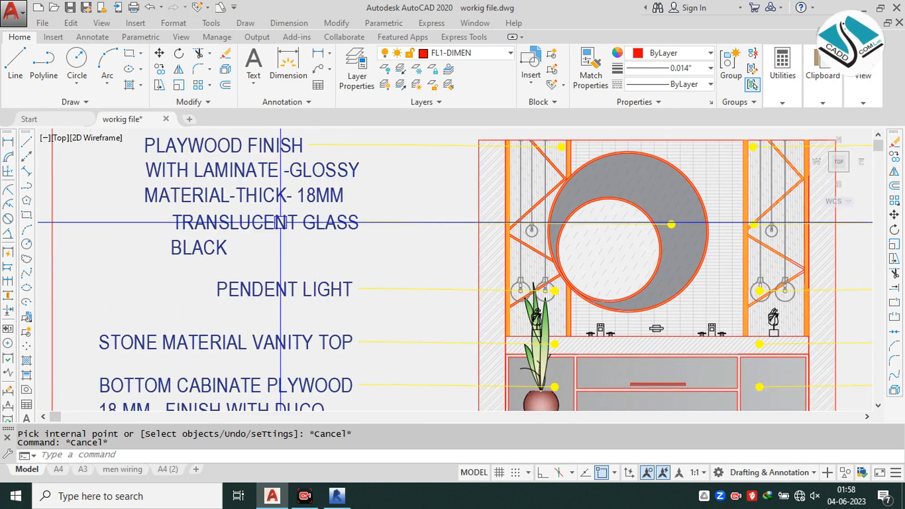
middle_click_drag(264, 265, 263, 245)
middle_click_drag(289, 283, 289, 239)
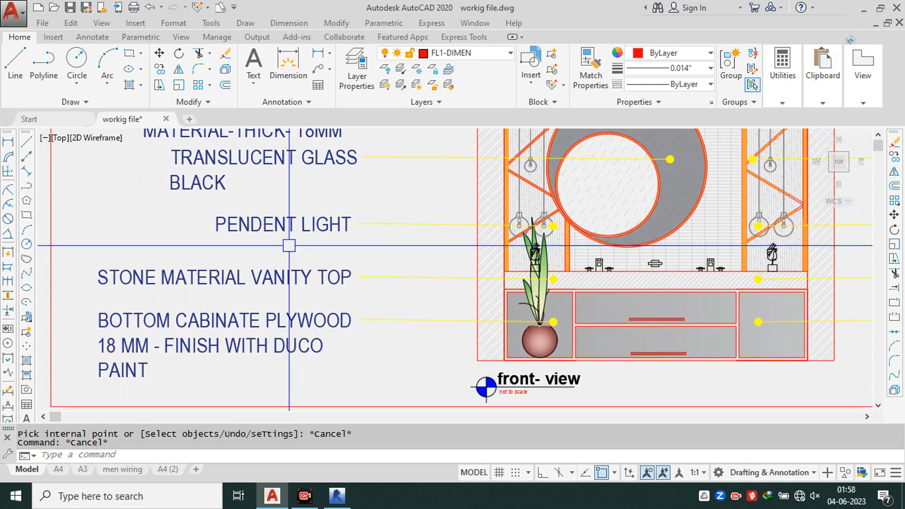
middle_click_drag(262, 300, 260, 277)
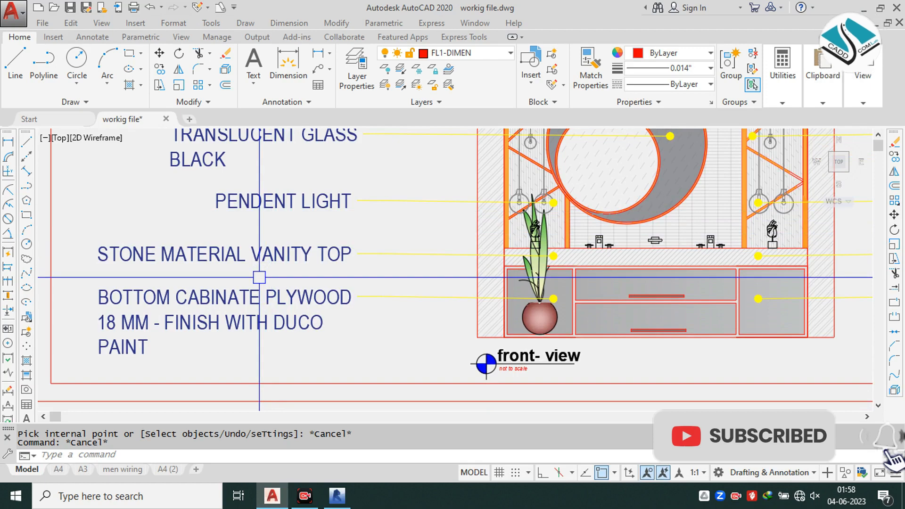
scroll(259, 277, "down", 4)
scroll(556, 191, "up", 4)
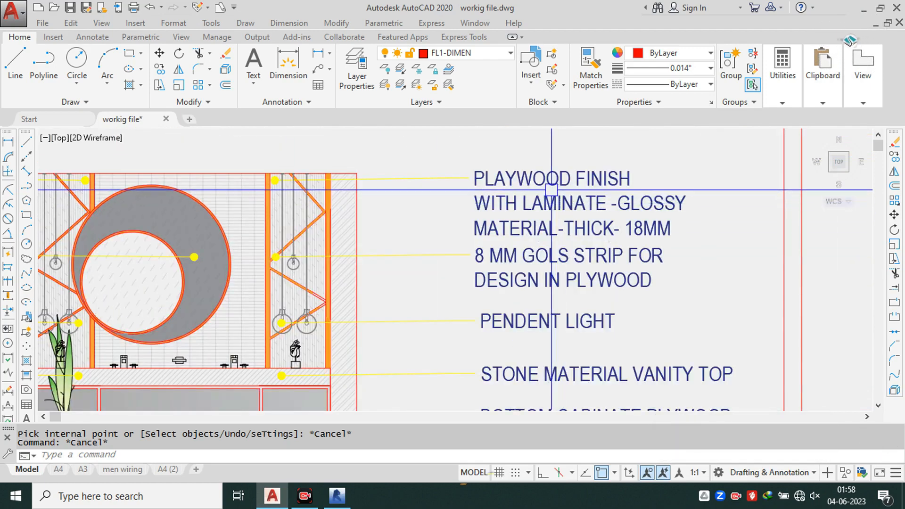
scroll(551, 190, "down", 2)
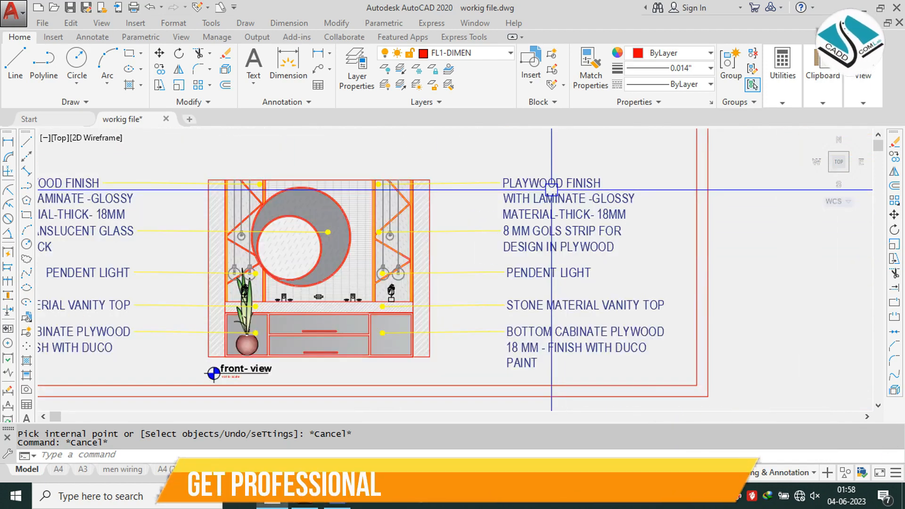
Step: Examine the isometric view's wall and floor hatches, potted plants and material leader notes
scroll(551, 190, "down", 8)
scroll(390, 212, "up", 4)
scroll(313, 188, "up", 4)
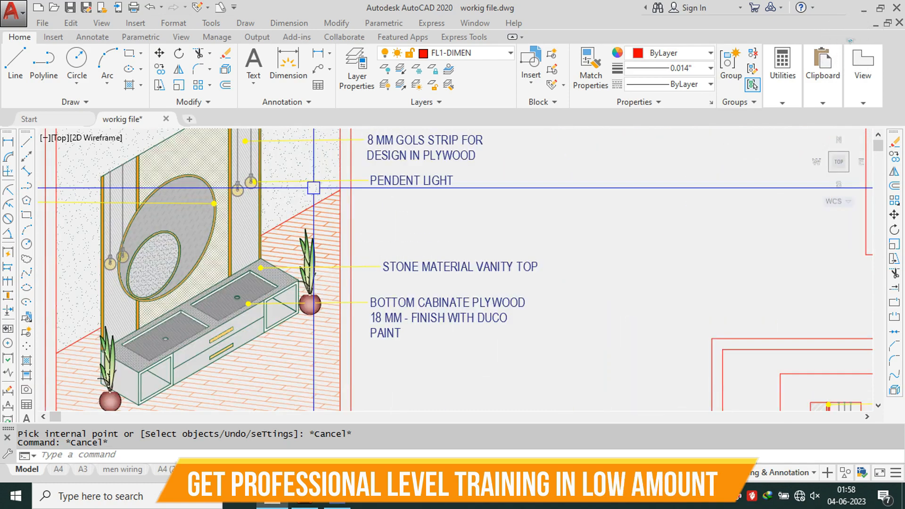
middle_click_drag(317, 191, 561, 193)
scroll(500, 236, "down", 2)
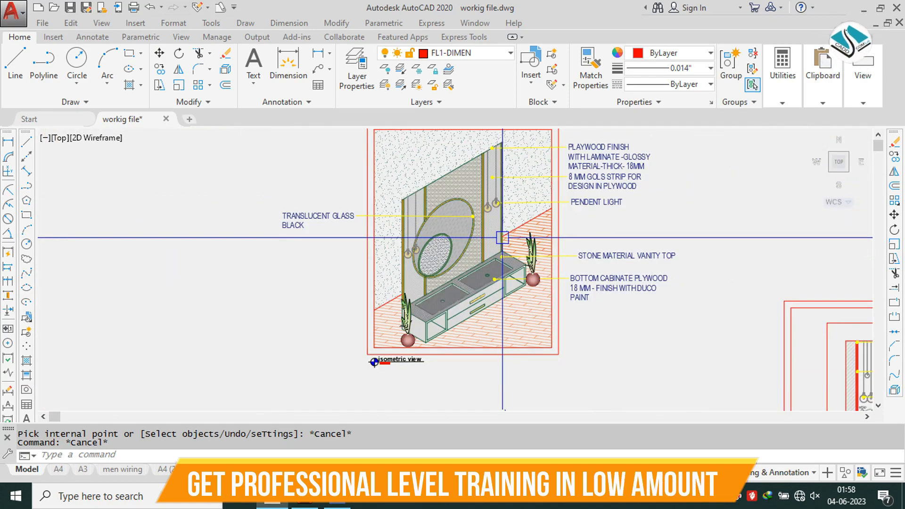
scroll(516, 212, "up", 2)
scroll(513, 212, "down", 2)
scroll(509, 211, "up", 2)
mouse_move(509, 210)
middle_mouse_down()
mouse_move(477, 181)
mouse_move(481, 224)
middle_mouse_up()
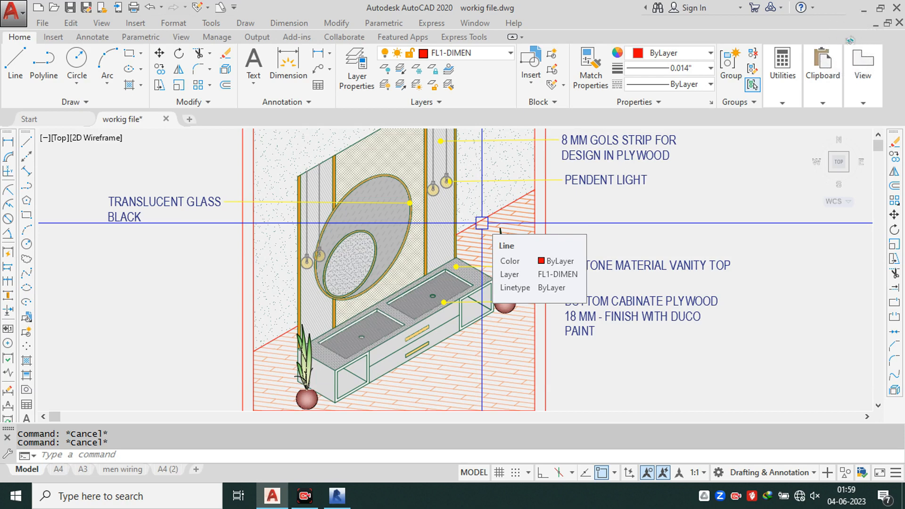
scroll(482, 222, "down", 3)
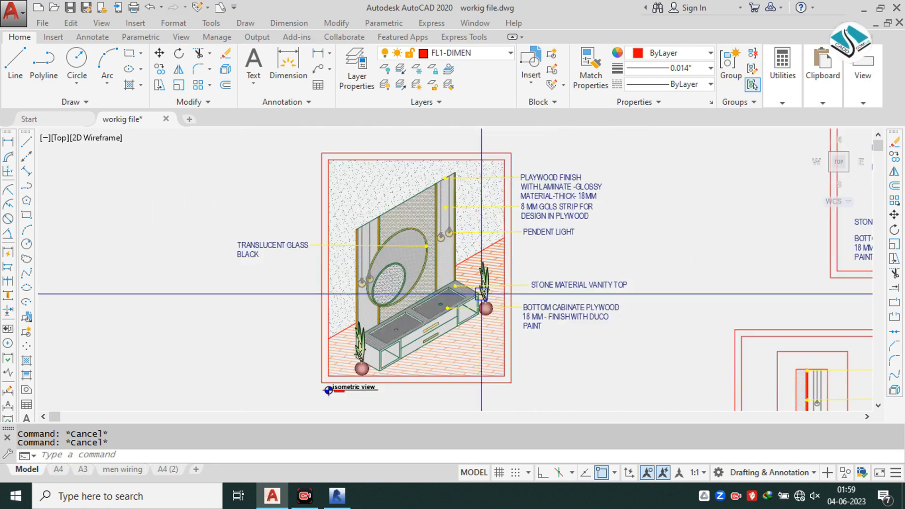
scroll(449, 293, "up", 3)
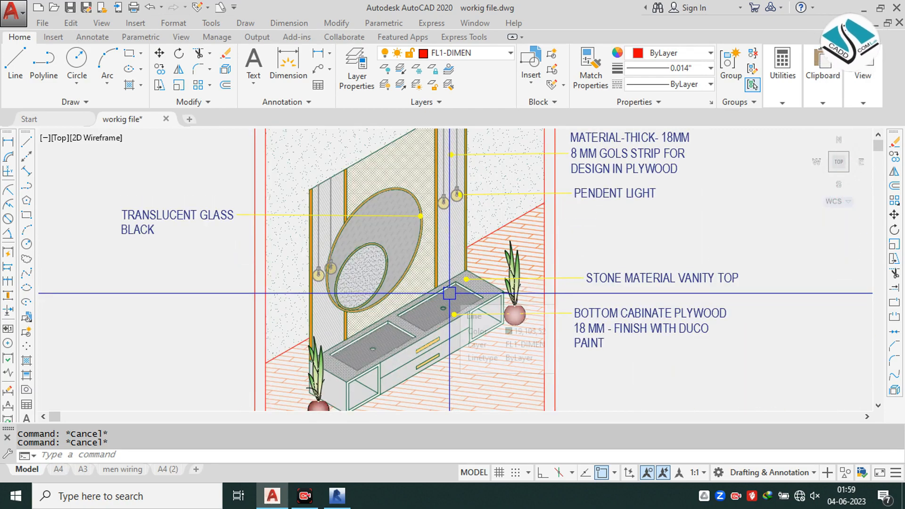
scroll(449, 293, "down", 3)
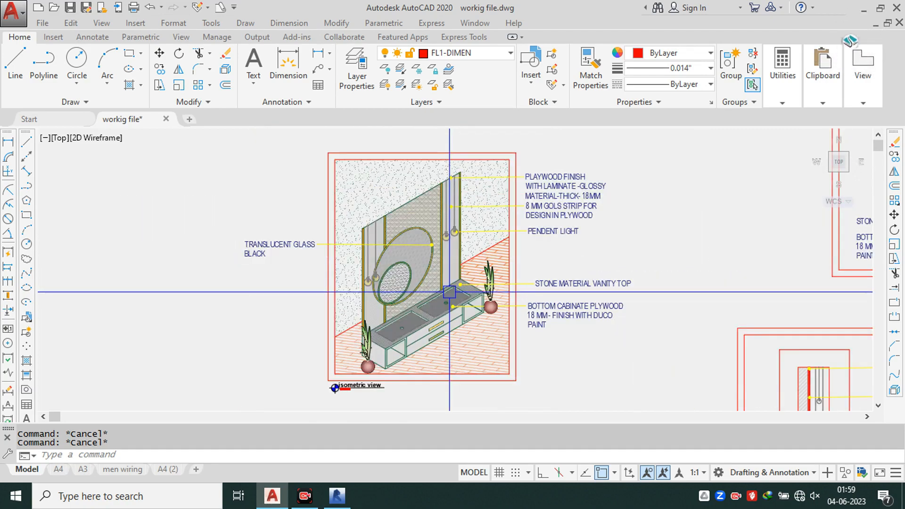
scroll(456, 258, "up", 3)
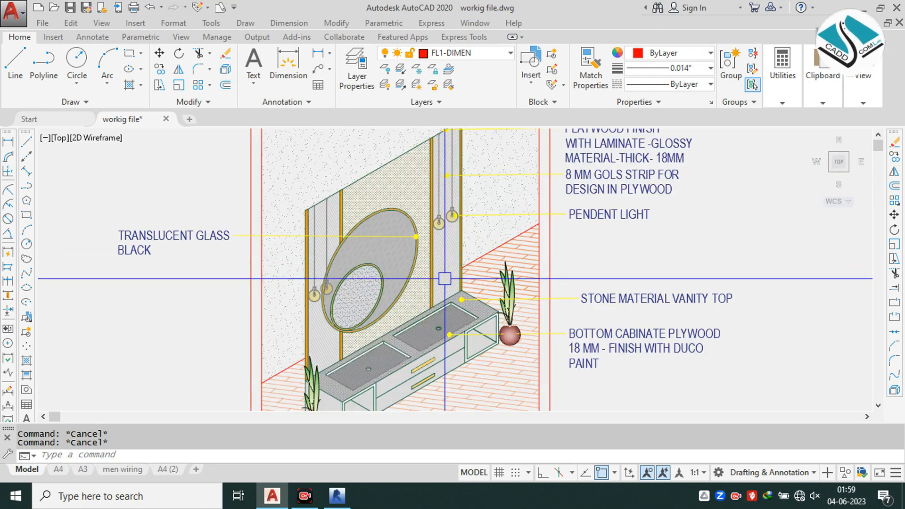
middle_click_drag(445, 278, 439, 265)
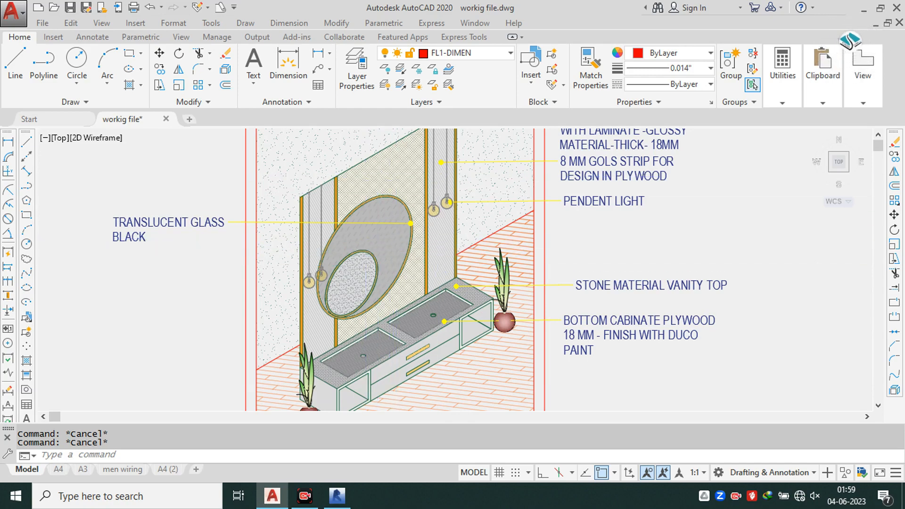
scroll(366, 255, "down", 2)
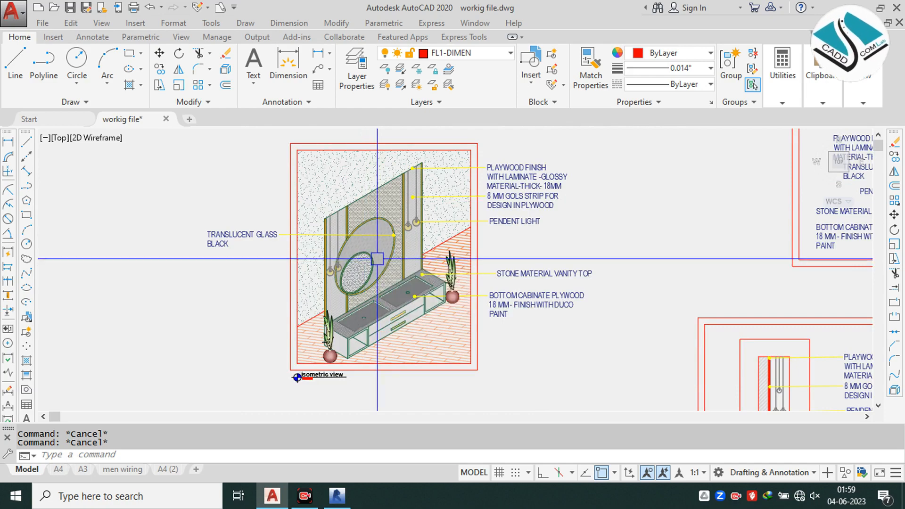
Step: Check the front view's notes against the side view's plywood, strip, light, vanity top and cabinet notes
scroll(375, 259, "down", 2)
scroll(459, 314, "up", 3)
middle_click_drag(532, 187, 416, 353)
scroll(528, 243, "up", 2)
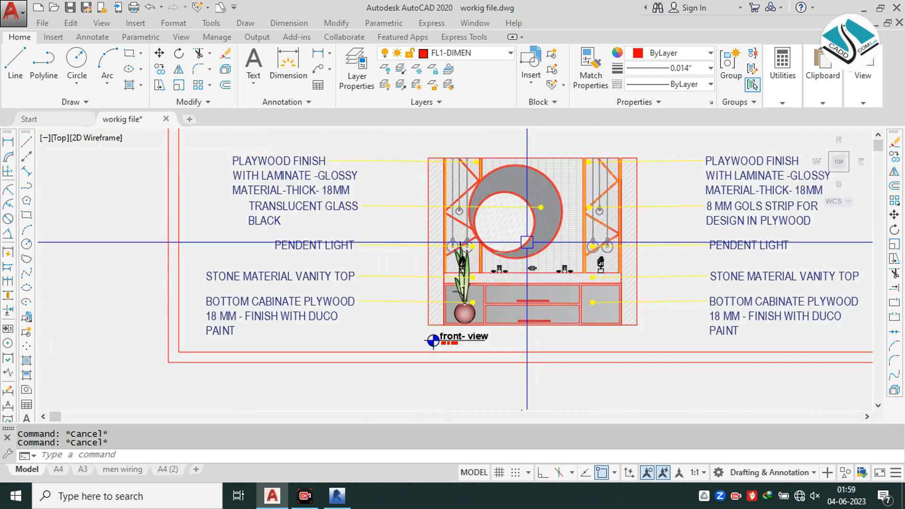
scroll(515, 217, "down", 4)
middle_click_drag(379, 391, 452, 228)
scroll(454, 229, "up", 4)
middle_click_drag(408, 325, 357, 375)
scroll(405, 406, "down", 2)
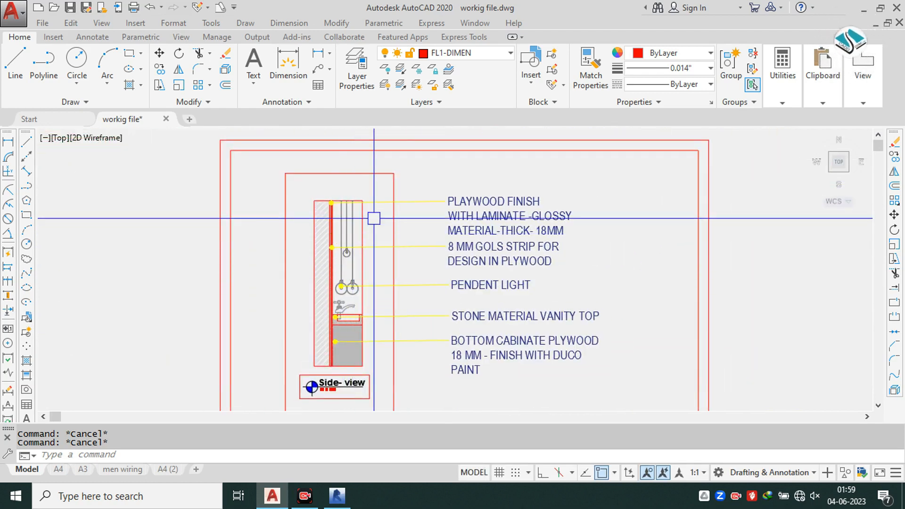
scroll(462, 304, "down", 4)
middle_click_drag(355, 190, 415, 247)
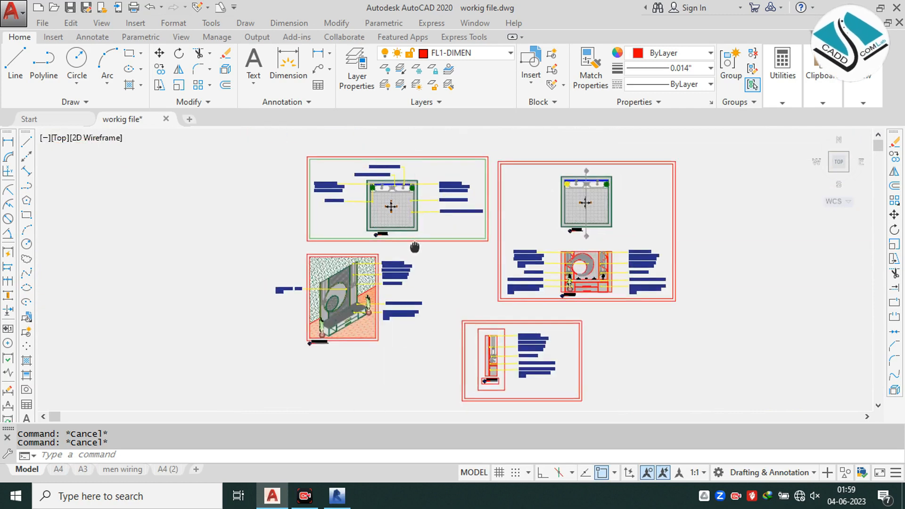
Step: Inspect the isometric view's cabinet, basins, round mirror and pendant lights up close
scroll(333, 311, "up", 6)
middle_click_drag(342, 320, 381, 251)
scroll(369, 289, "up", 4)
middle_click_drag(394, 283, 394, 255)
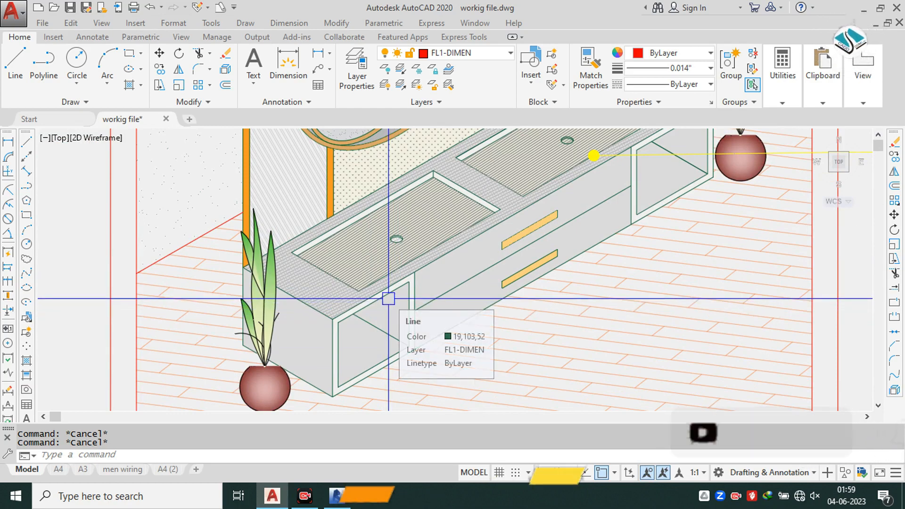
scroll(403, 290, "down", 2)
middle_click_drag(392, 212, 392, 272)
scroll(363, 219, "up", 2)
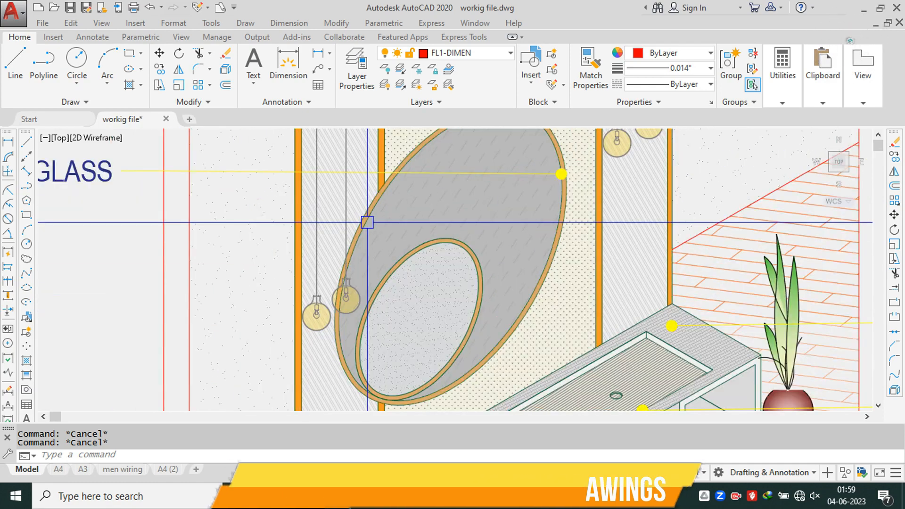
scroll(390, 236, "down", 2)
scroll(390, 236, "down", 2)
Step: Compare the framed views once more and recheck the notes around the annotated top view
mouse_move(526, 206)
middle_mouse_down()
mouse_move(453, 279)
mouse_move(392, 298)
middle_mouse_up()
scroll(437, 269, "down", 2)
scroll(436, 269, "up", 2)
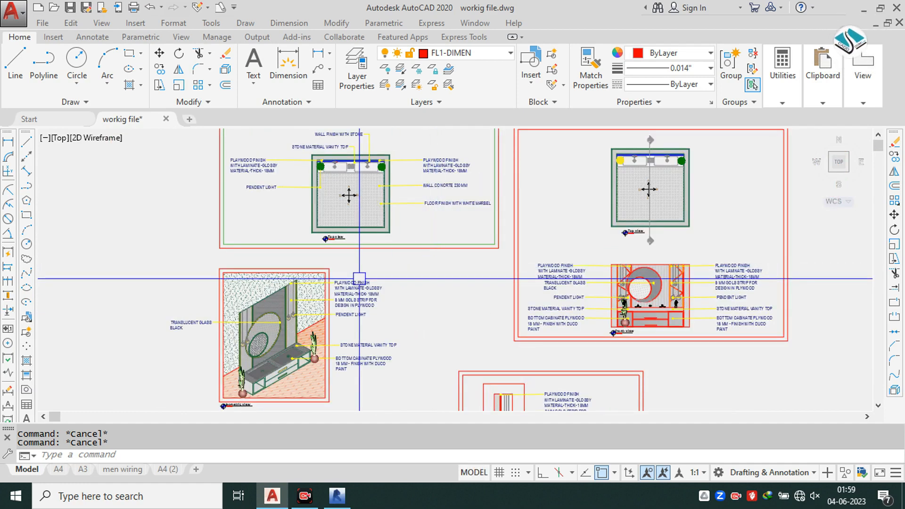
scroll(348, 164, "up", 3)
scroll(379, 211, "up", 2)
scroll(378, 212, "down", 5)
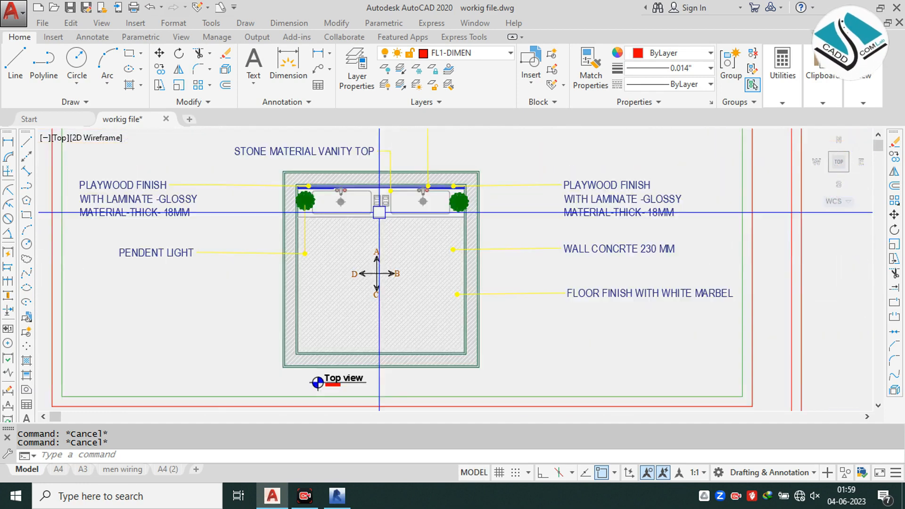
Step: Look over the isometric view and its material notes alongside the top, front and side view sheets
scroll(378, 212, "down", 2)
middle_click_drag(406, 275, 377, 217)
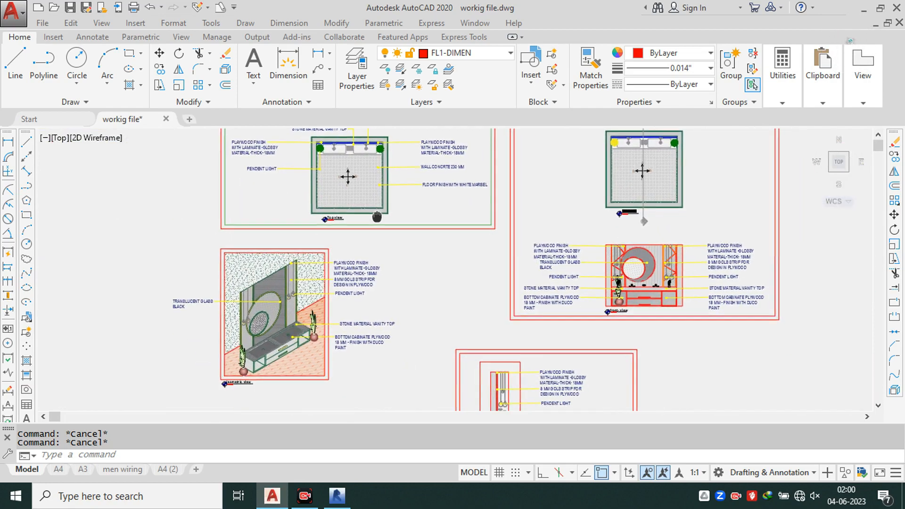
middle_click_drag(422, 298, 400, 254)
scroll(419, 259, "up", 2)
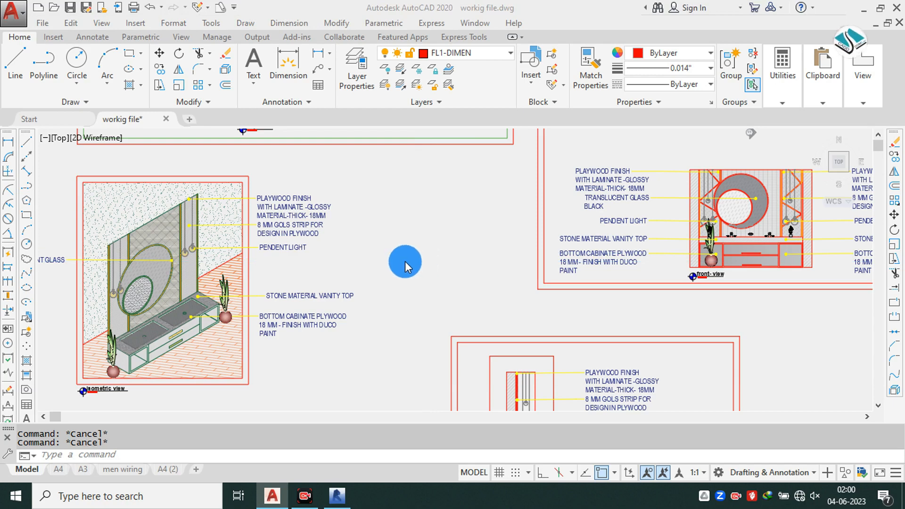
Step: Switch to File Explorer, open the Caddcom Lab subfolder within CaddCom Lab on the DATA (J:) drive, and select the CaddCom Lab App Data folder
key("super+e")
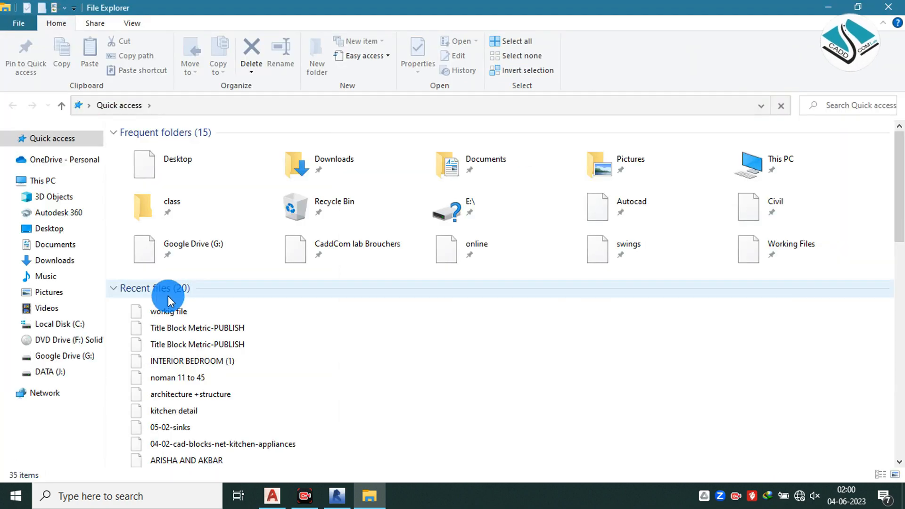
left_click(75, 184)
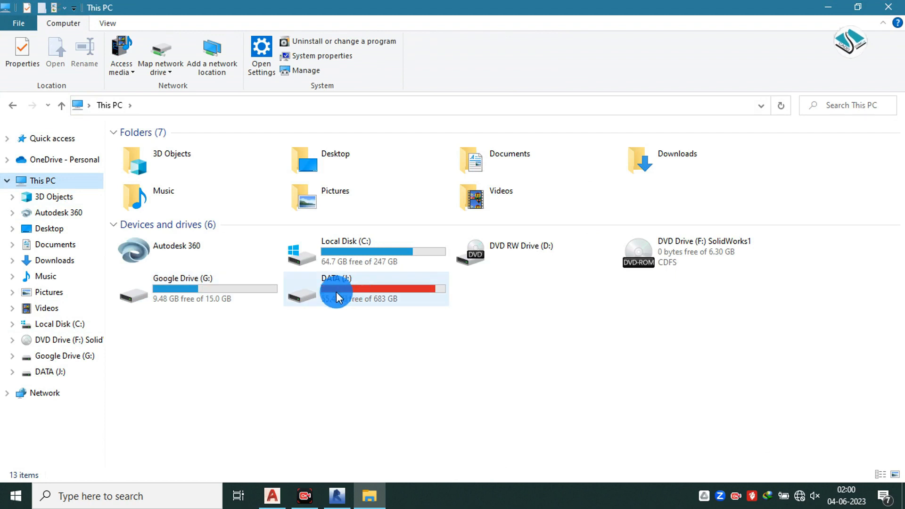
double_click(345, 288)
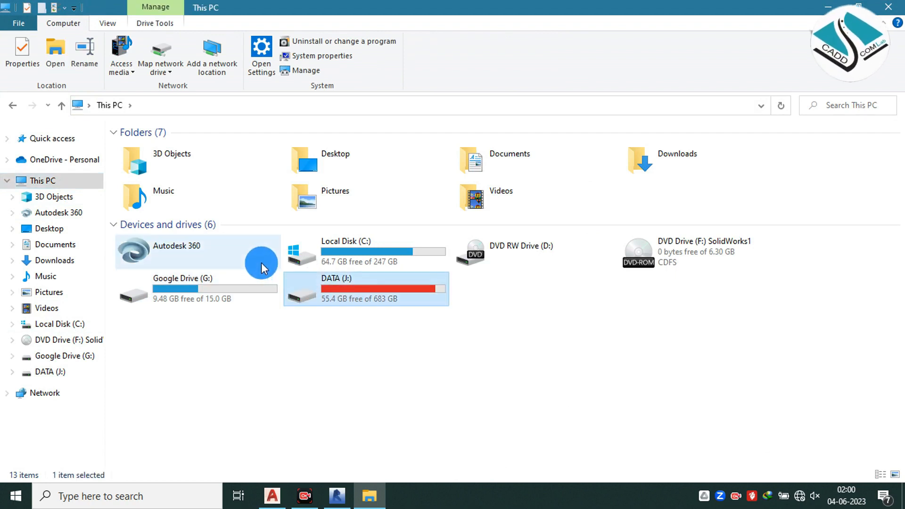
left_click(157, 158)
double_click(158, 158)
left_click(155, 157)
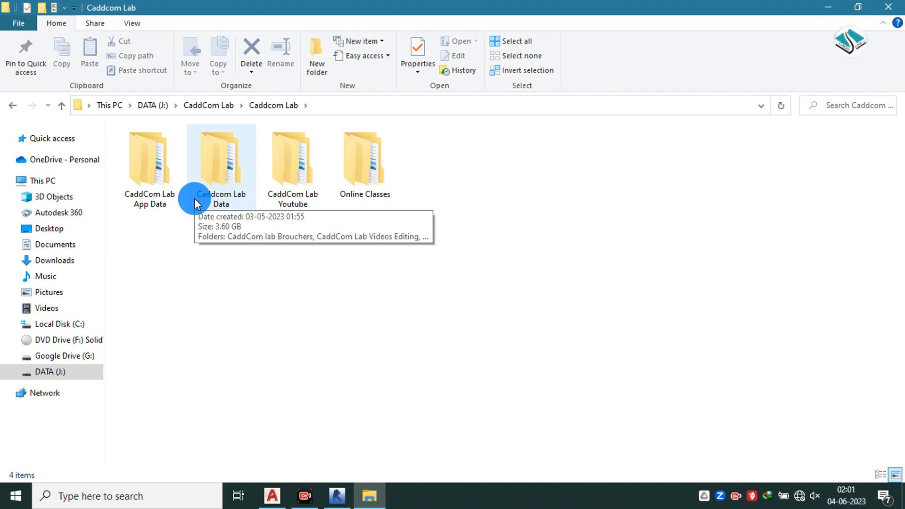
left_click(165, 159)
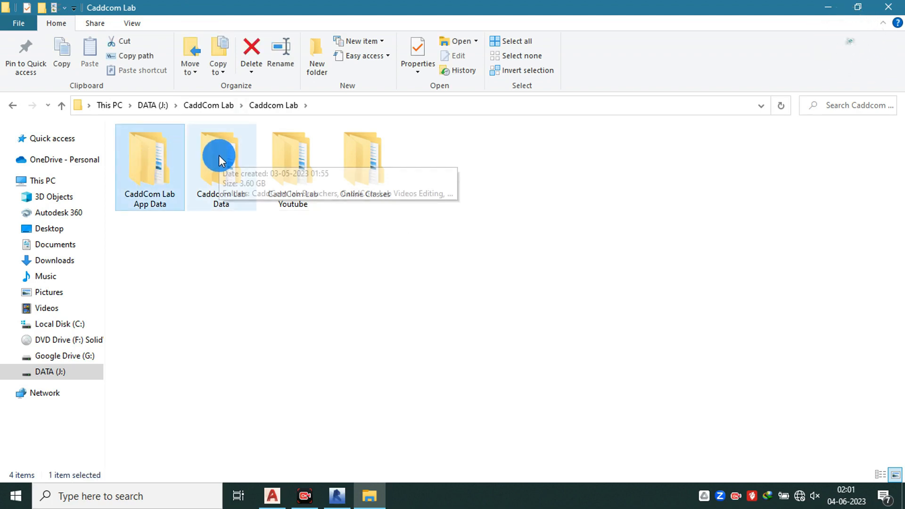